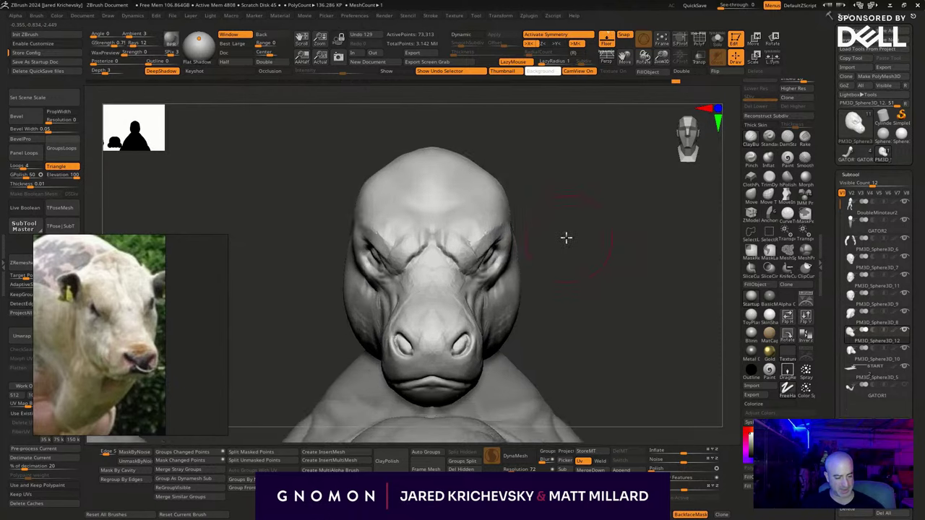
Build up the bridge and sides of the bull head's muzzle and the area beneath the eyes with clay strokes.
drag(446, 263, 465, 279)
key(s)
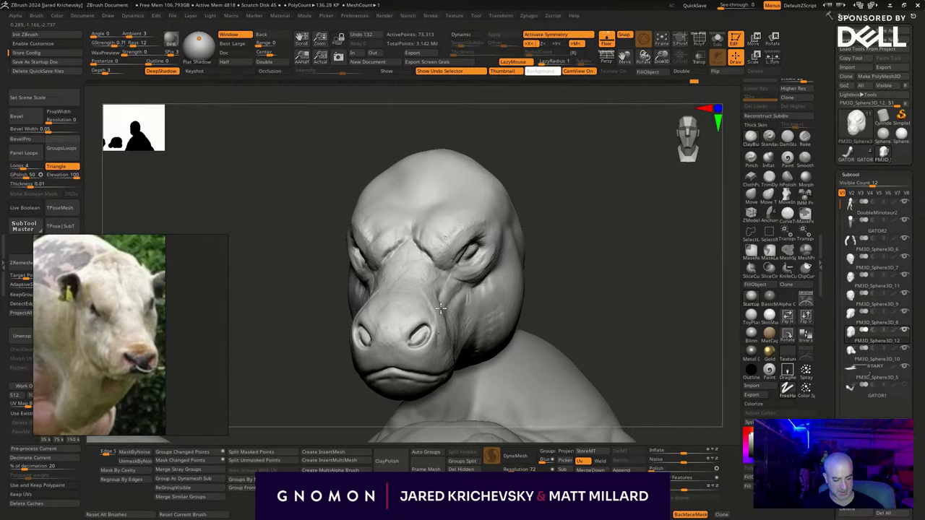
drag(541, 270, 595, 283)
drag(376, 293, 384, 276)
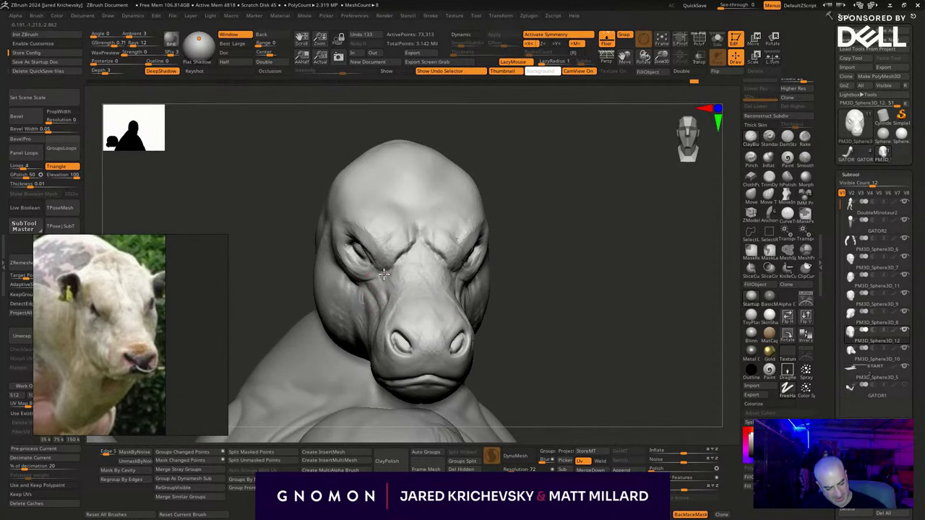
drag(543, 284, 479, 315)
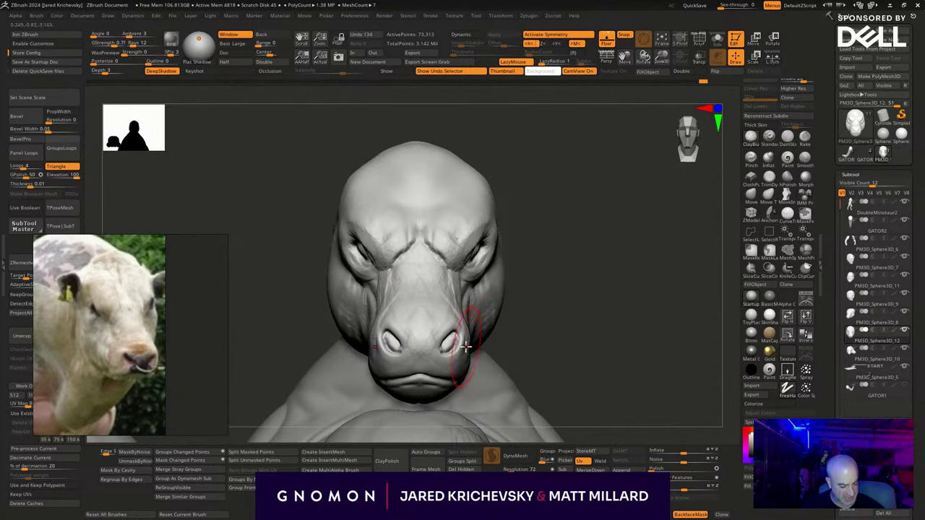
mouse_move(542, 275)
mouse_down()
mouse_move(473, 316)
mouse_move(495, 283)
mouse_move(474, 282)
mouse_up()
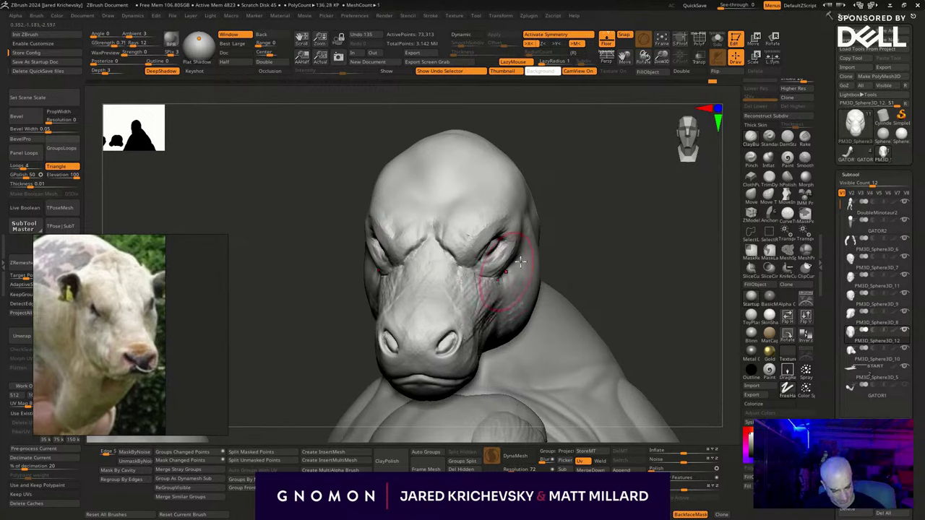
drag(521, 261, 470, 266)
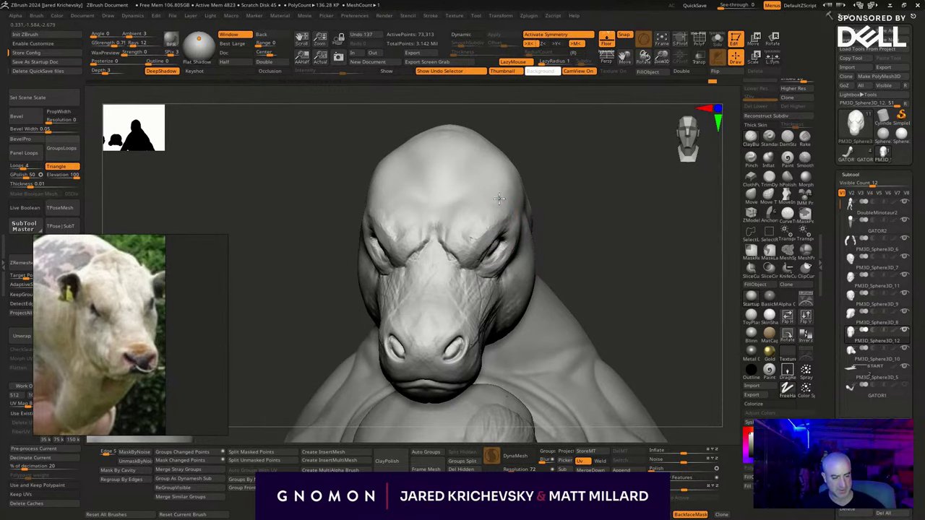
Sculpt fleshy folds above the brows and across the centre of the bull head's forehead.
mouse_move(499, 198)
mouse_down()
mouse_move(469, 223)
mouse_move(455, 253)
mouse_up()
mouse_move(434, 215)
mouse_down()
mouse_move(409, 173)
mouse_move(494, 172)
mouse_move(455, 168)
mouse_up()
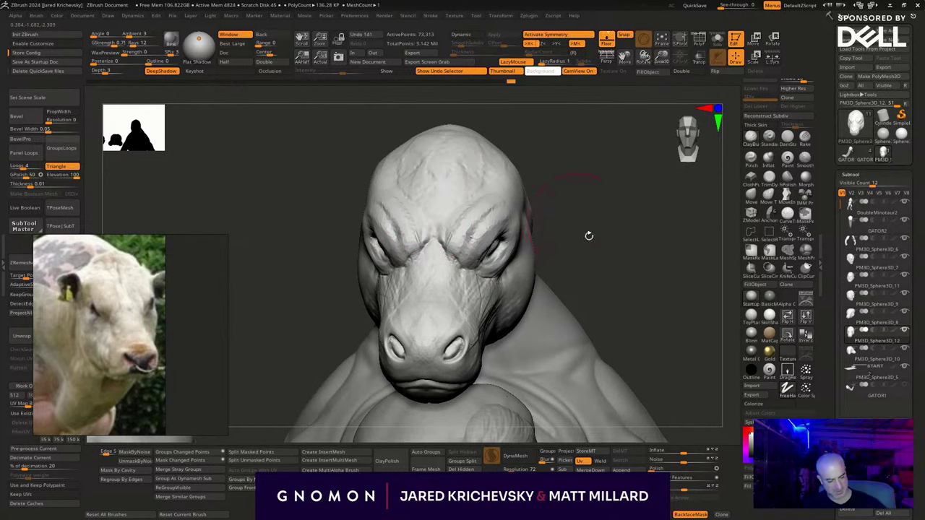
drag(588, 236, 518, 279)
drag(607, 209, 535, 196)
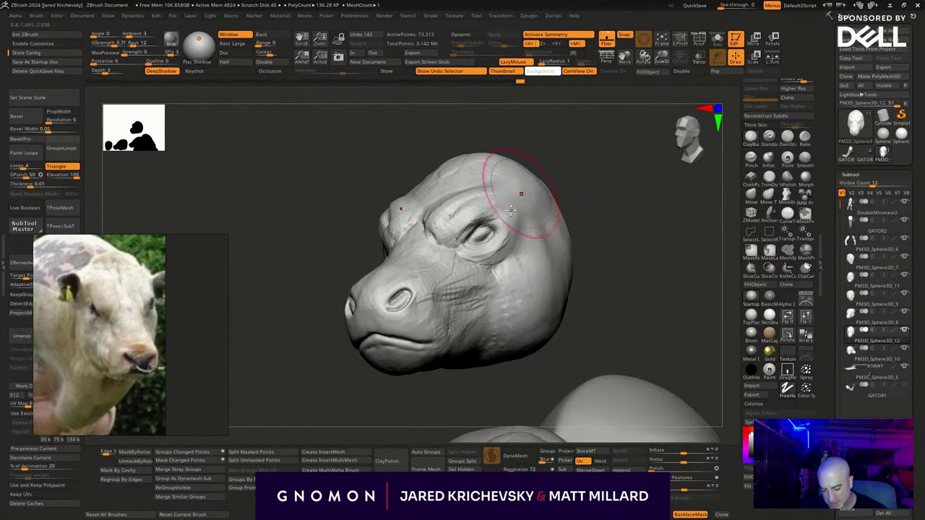
Resize the sculpting brush, work the cheek beside the eye, and smooth the side of the muzzle.
key(s)
drag(497, 255, 531, 255)
key(s)
drag(642, 287, 582, 270)
shift+drag(470, 296, 420, 274)
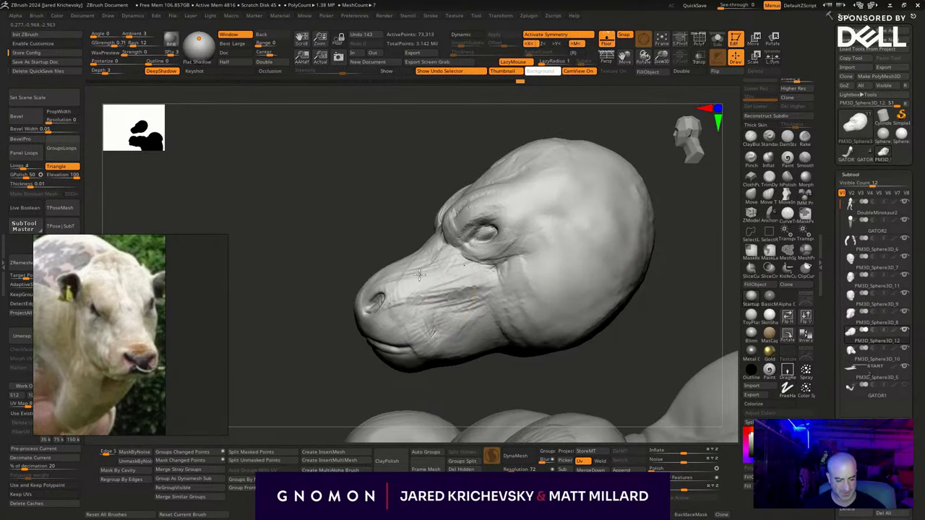
ctrl+drag(366, 233, 383, 242)
Reshape the muzzle's profile around the nose, nostrils and mouth with the Move brush, adjusting its size.
click(751, 197)
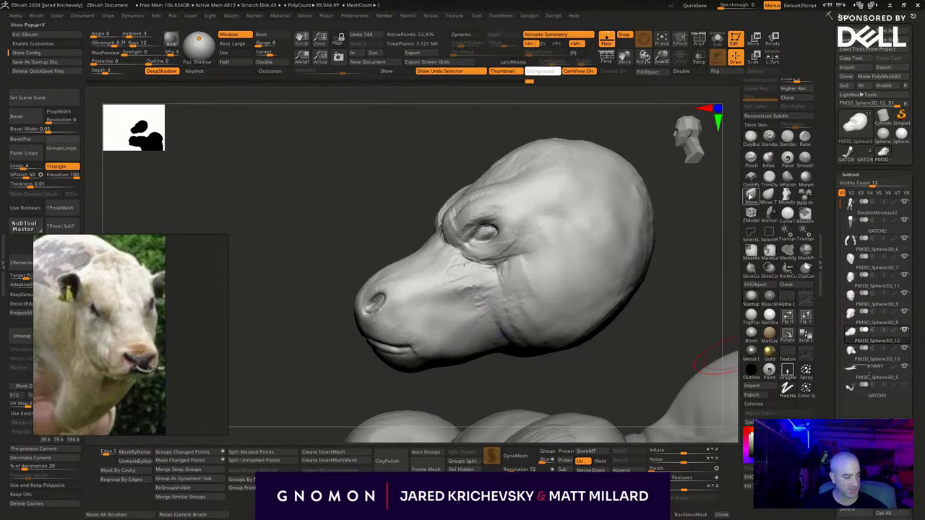
drag(406, 338, 384, 360)
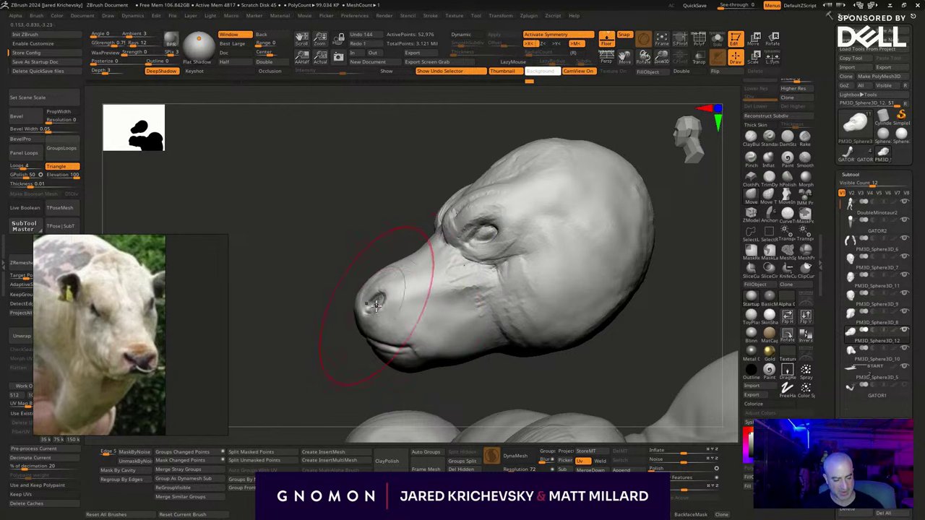
drag(377, 306, 370, 300)
mouse_move(414, 325)
mouse_down()
mouse_move(393, 268)
mouse_move(427, 247)
mouse_move(395, 260)
mouse_move(402, 267)
mouse_up()
drag(433, 392, 516, 376)
mouse_move(517, 273)
mouse_down()
mouse_move(503, 295)
mouse_move(442, 307)
mouse_move(426, 318)
mouse_move(434, 330)
mouse_up()
key(s)
drag(426, 319, 463, 324)
drag(402, 323, 397, 316)
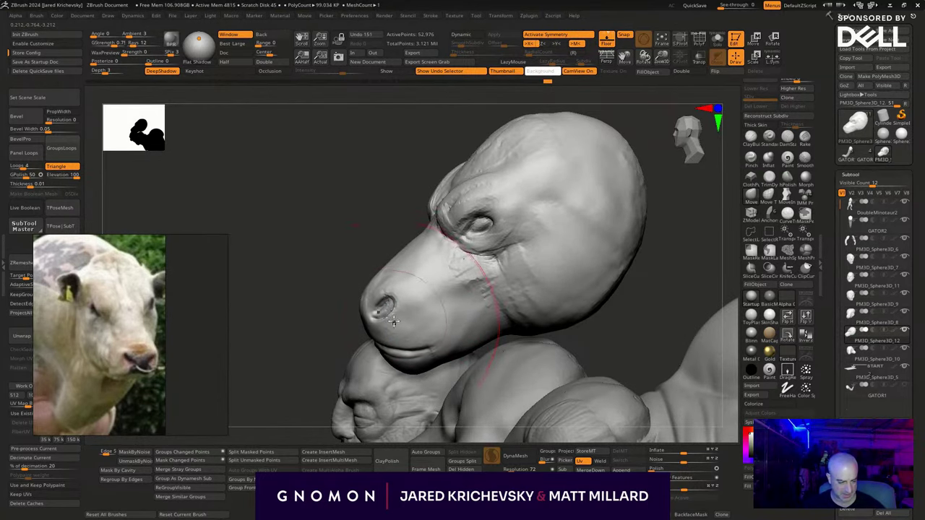
Adjust the underside of the jaw and smooth the cheek and forehead surfaces.
drag(683, 259, 630, 282)
drag(568, 335, 586, 320)
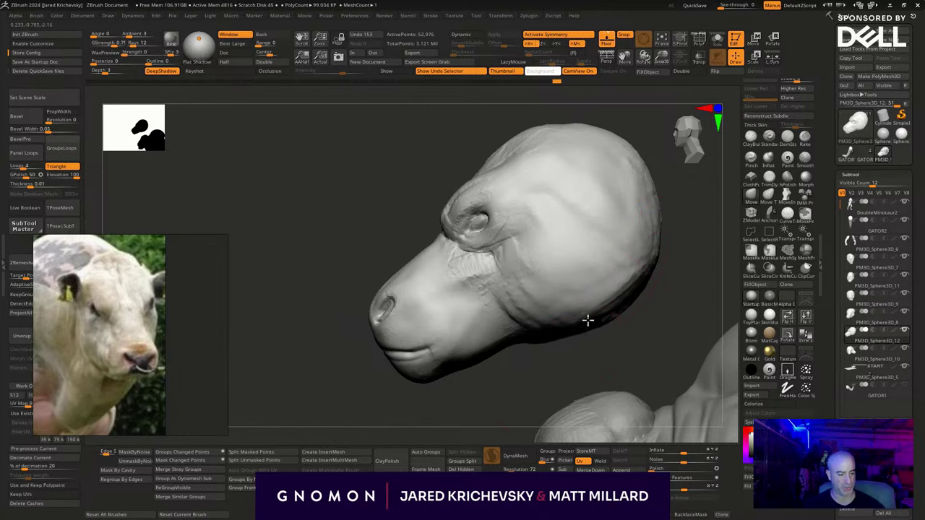
drag(546, 360, 580, 337)
mouse_move(539, 277)
shift+mouse_down()
mouse_move(514, 217)
mouse_move(558, 152)
shift+mouse_up()
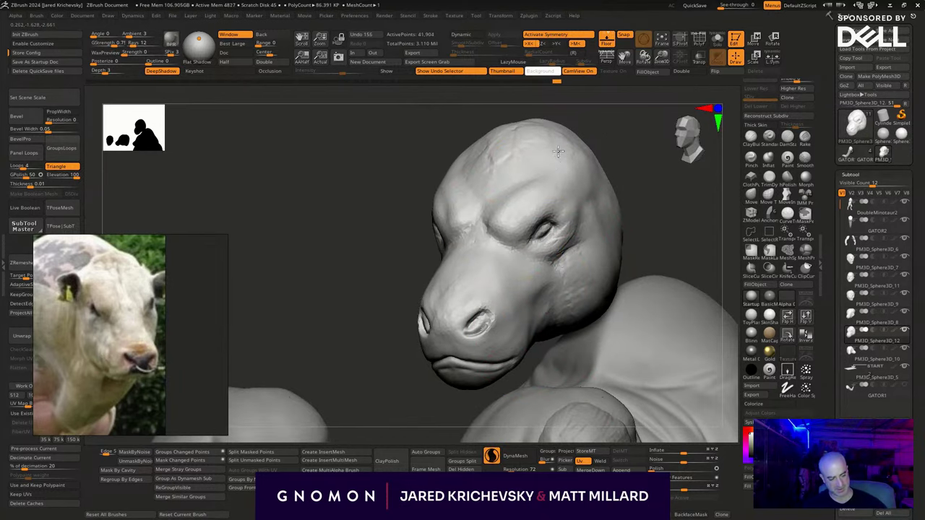
Undo the last strokes on the head and smooth the side of the muzzle.
key(ctrl+z)
key(ctrl+z)
drag(639, 203, 595, 208)
key(ctrl+z)
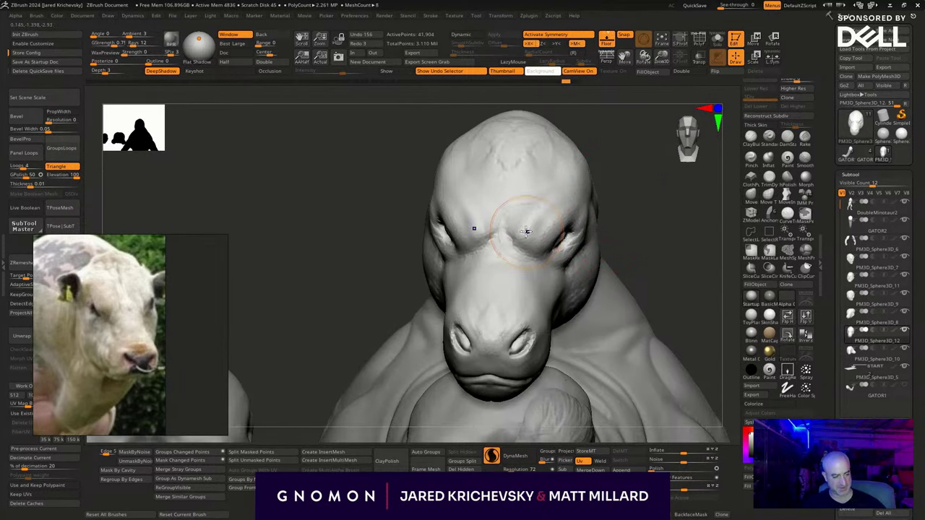
shift+drag(569, 287, 554, 340)
Carve a curved crease around the outer side of the nostril, following the buffalo reference image.
mouse_move(653, 299)
alt+mouse_down()
mouse_move(638, 272)
mouse_move(647, 300)
mouse_move(600, 305)
alt+mouse_up()
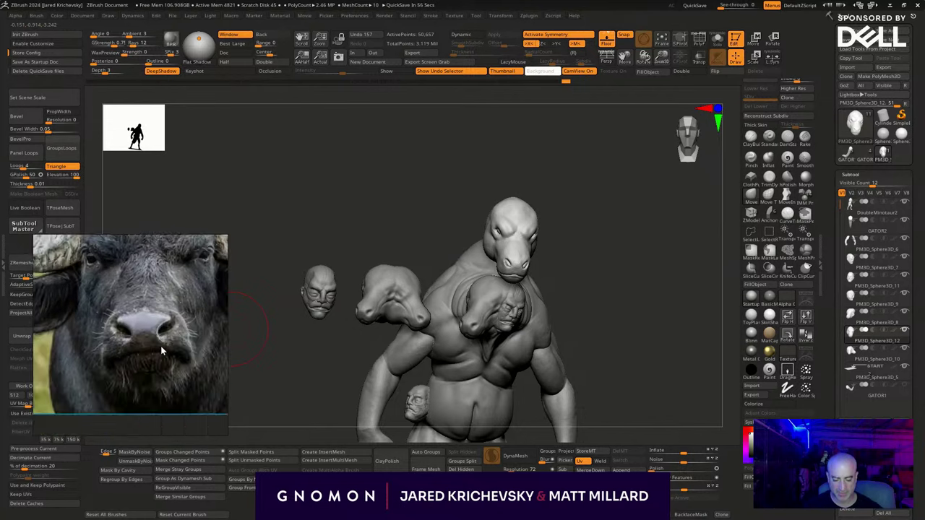
mouse_move(663, 345)
mouse_down()
mouse_move(646, 317)
mouse_move(658, 304)
mouse_move(559, 314)
mouse_move(709, 390)
mouse_move(619, 374)
mouse_move(665, 365)
mouse_move(652, 373)
mouse_move(801, 238)
mouse_up()
key(l)
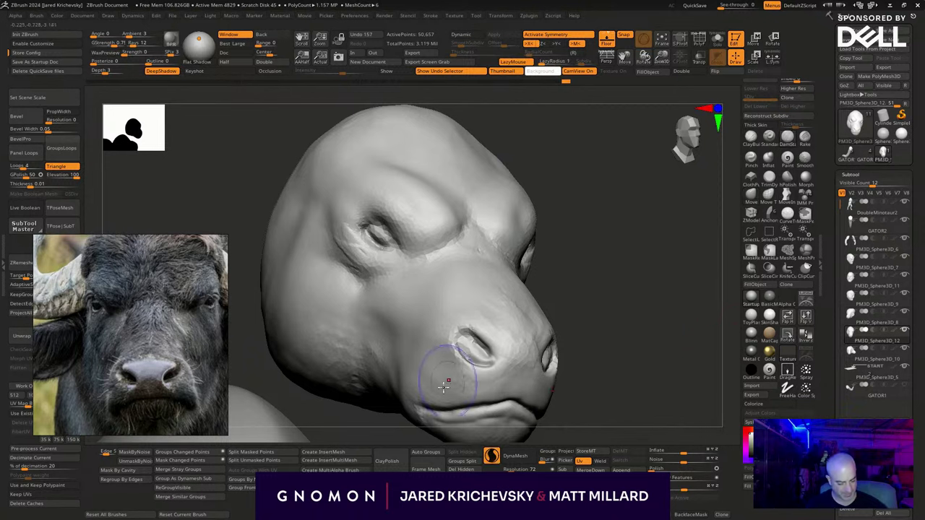
drag(429, 347, 439, 365)
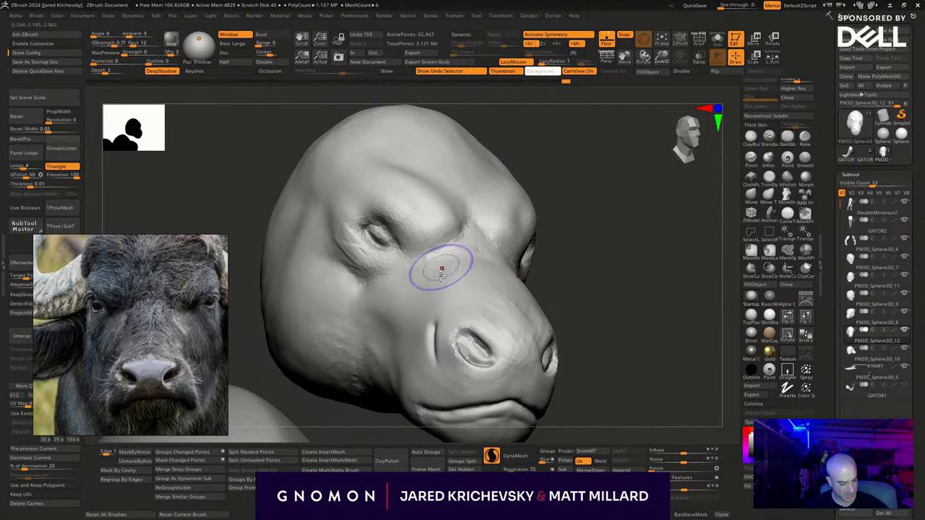
drag(436, 320, 433, 339)
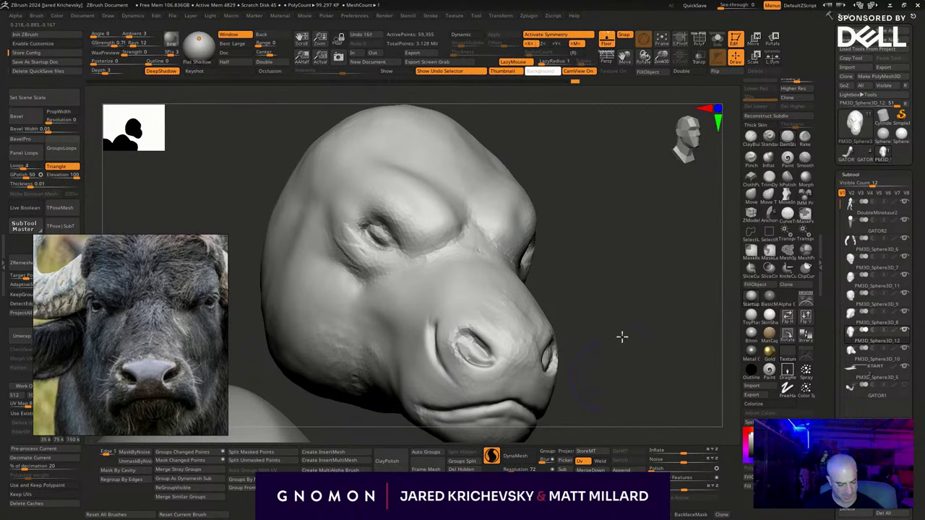
alt+drag(622, 337, 678, 315)
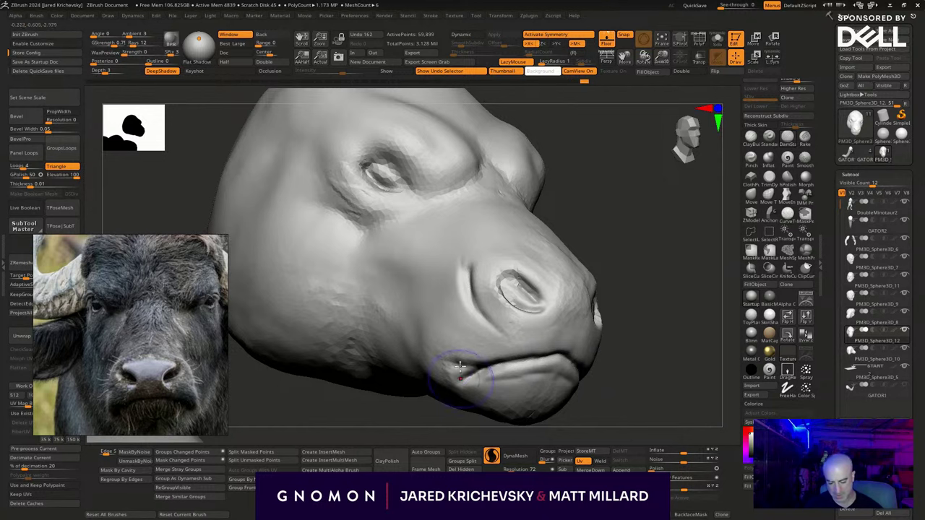
Build up the flesh at the corner of the mouth and along the lower lip with a resized brush.
key(l)
drag(656, 358, 639, 354)
key(1)
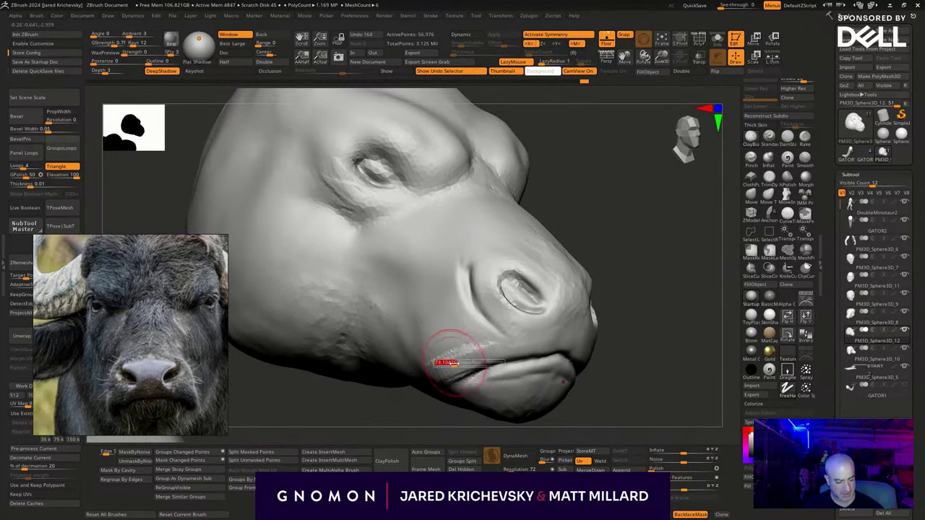
drag(446, 363, 449, 353)
mouse_move(451, 388)
mouse_down()
mouse_move(479, 352)
mouse_move(510, 355)
mouse_up()
drag(634, 358, 622, 376)
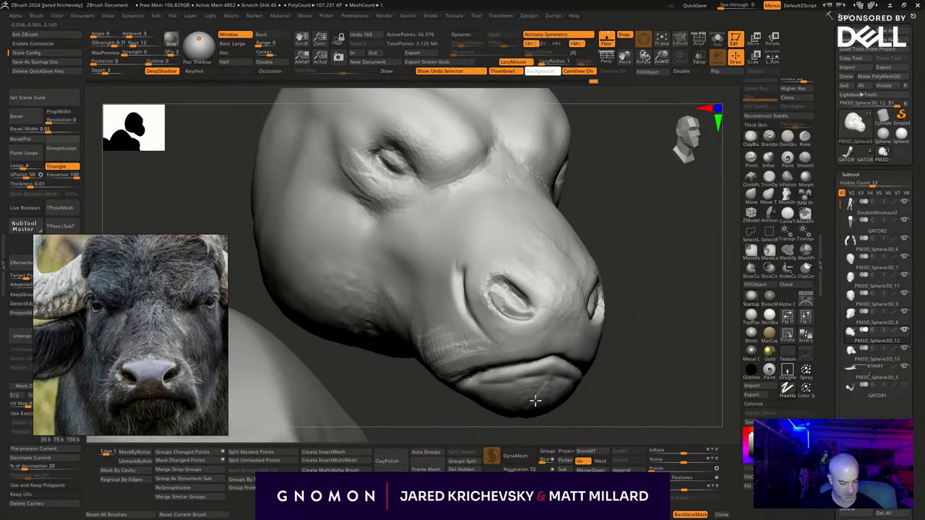
drag(494, 394, 469, 387)
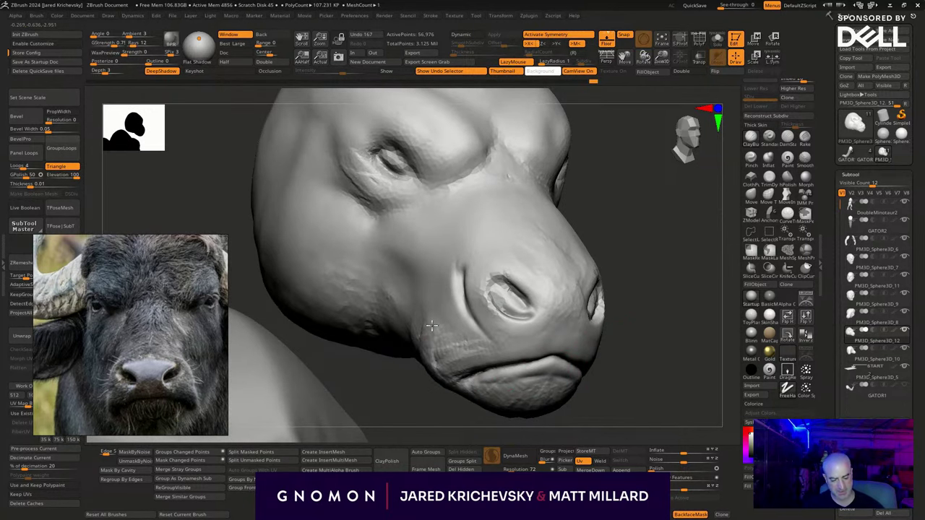
Sculpt the cheekbone planes and folds below the eyes, and build up the inner and outer brow.
drag(366, 195, 360, 237)
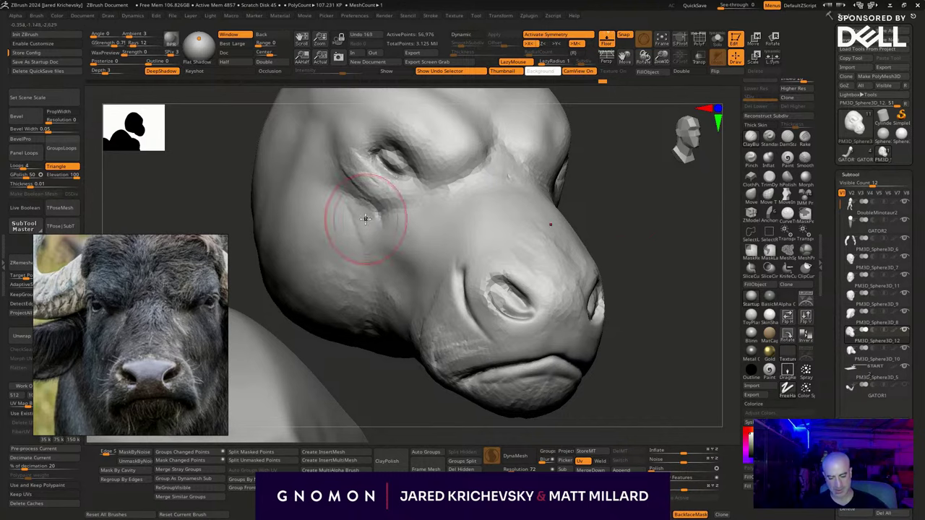
alt+drag(624, 198, 610, 251)
right_drag(611, 251, 592, 251)
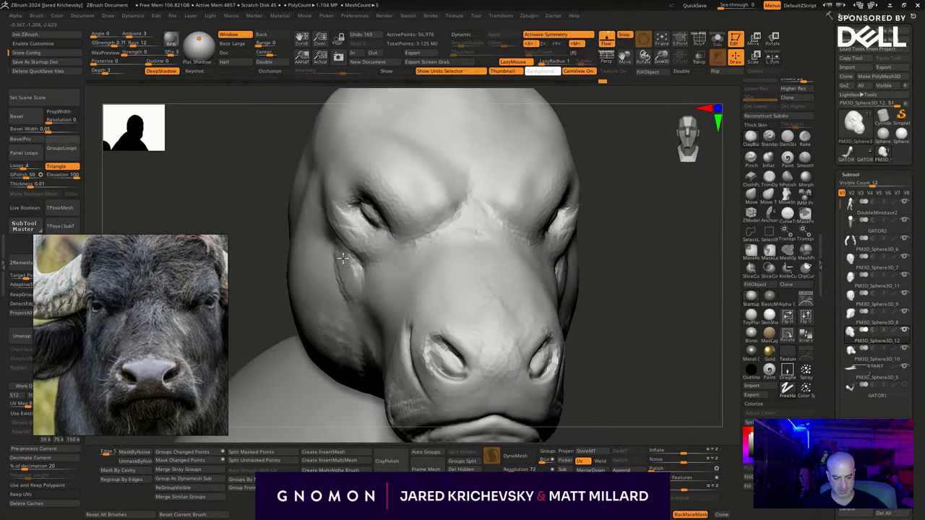
mouse_move(366, 295)
mouse_down()
mouse_move(361, 282)
mouse_move(381, 263)
mouse_up()
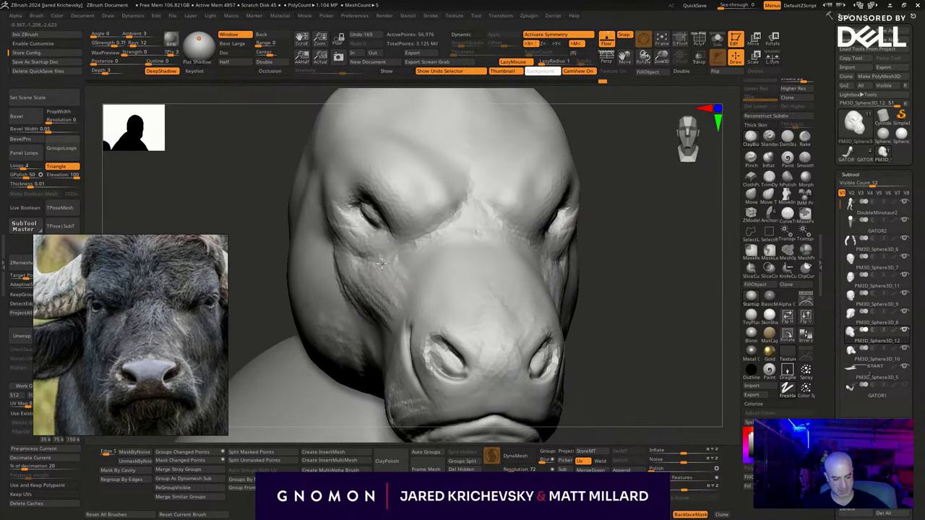
right_drag(649, 268, 553, 268)
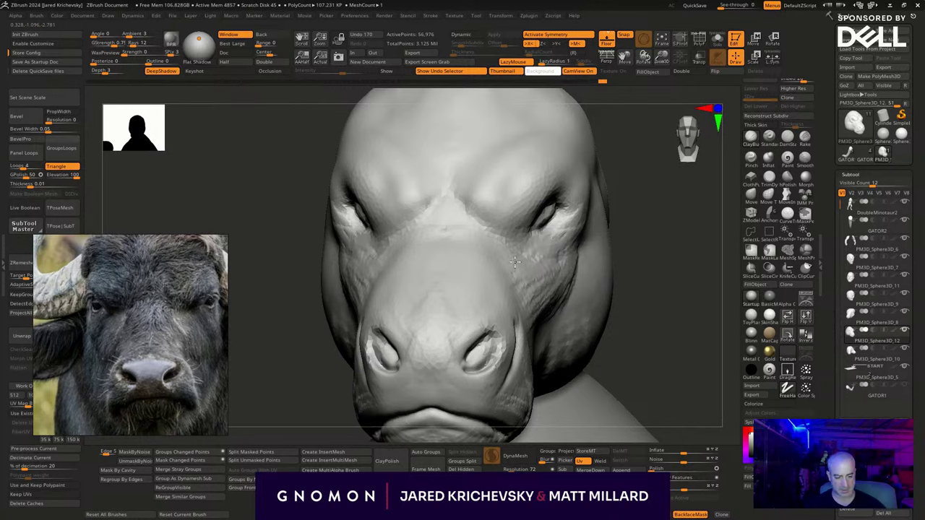
drag(474, 245, 485, 241)
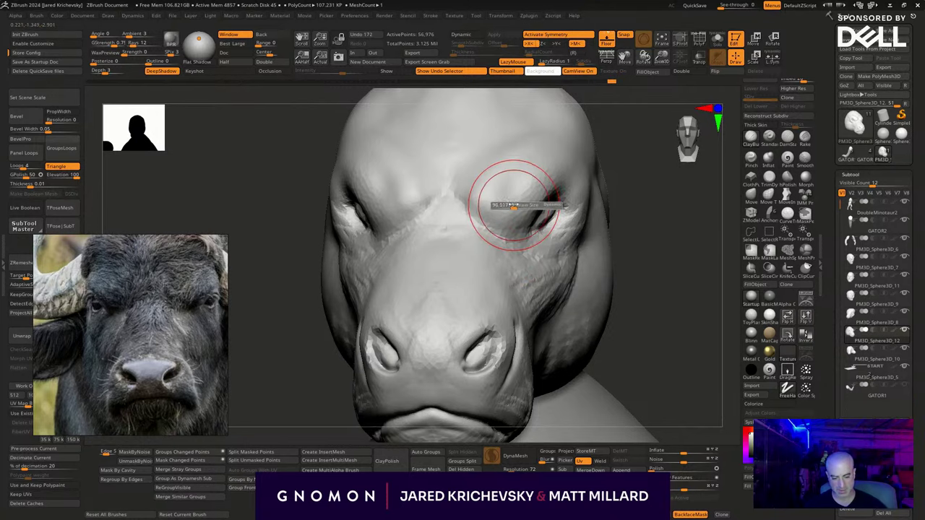
mouse_move(516, 207)
mouse_down()
mouse_move(476, 192)
mouse_move(567, 184)
mouse_up()
Try to remesh the head with DynaMesh at resolution 72.
alt+drag(647, 270, 615, 326)
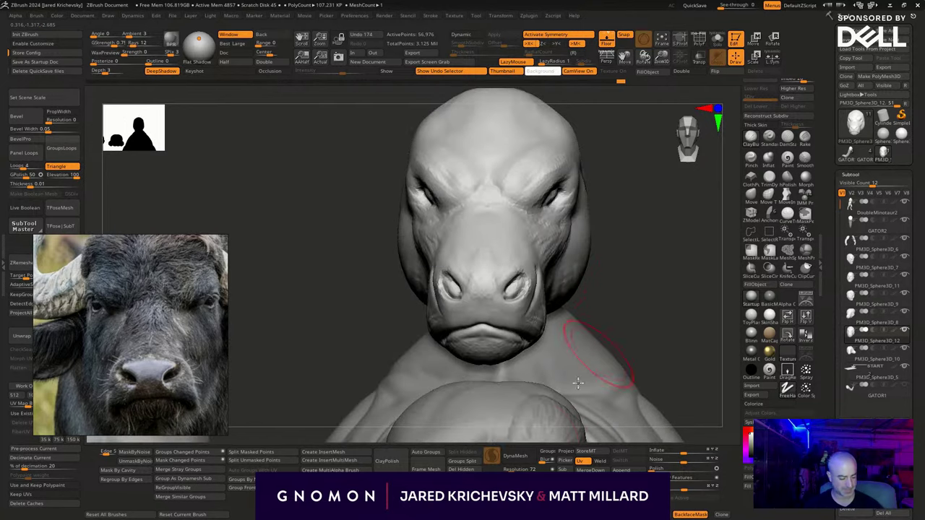
click(515, 456)
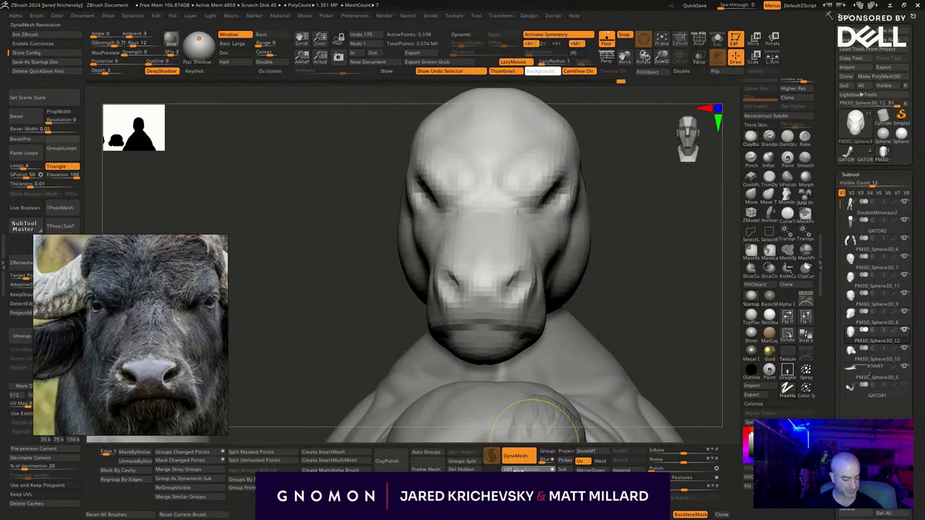
key(ctrl+z)
key(ctrl+z)
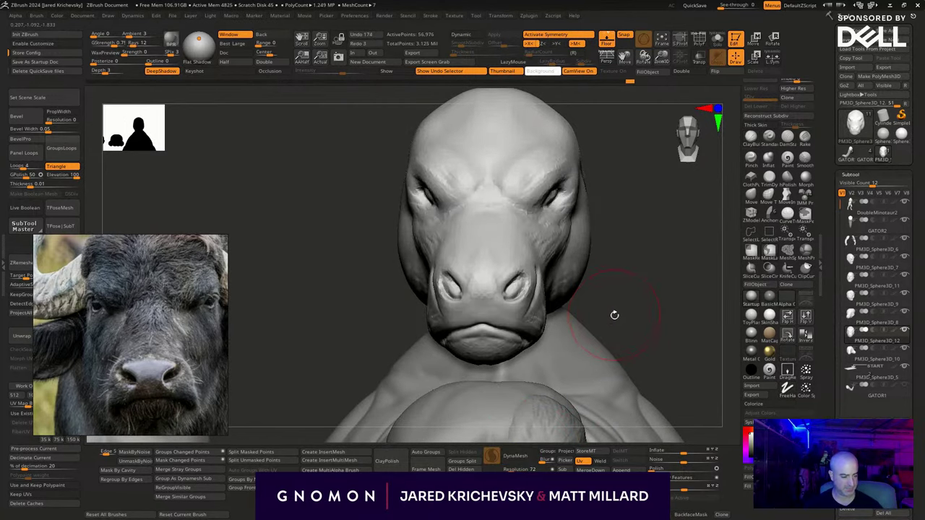
Remesh the head with DynaMesh at resolution 240.
drag(510, 472, 516, 471)
click(528, 454)
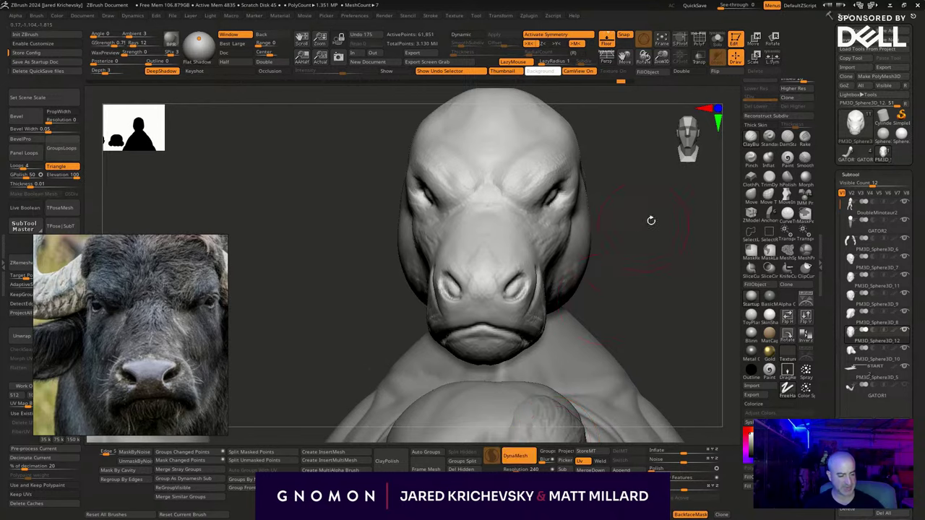
Refine the upper brow and carve the crease beneath the inner brow with the Dam Standard brush.
alt+drag(651, 221, 604, 297)
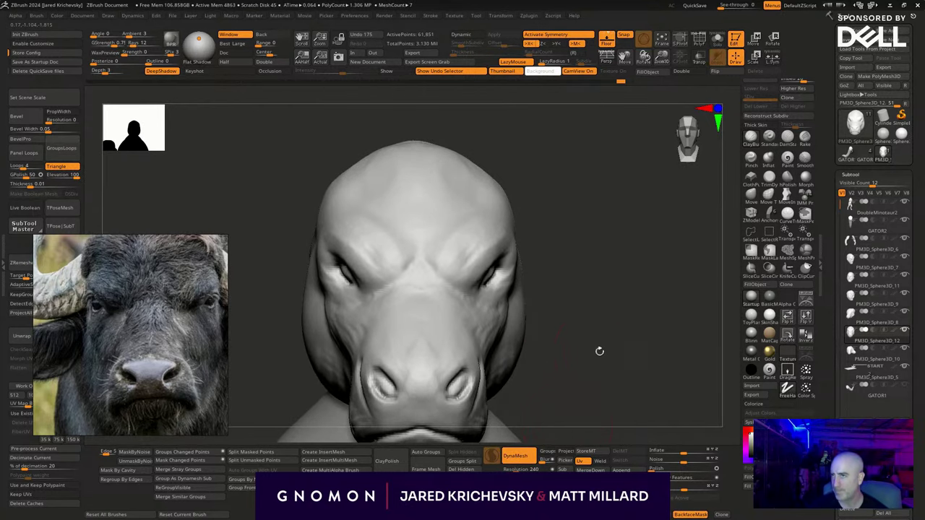
mouse_move(561, 304)
right_down()
mouse_move(550, 266)
mouse_move(480, 210)
right_up()
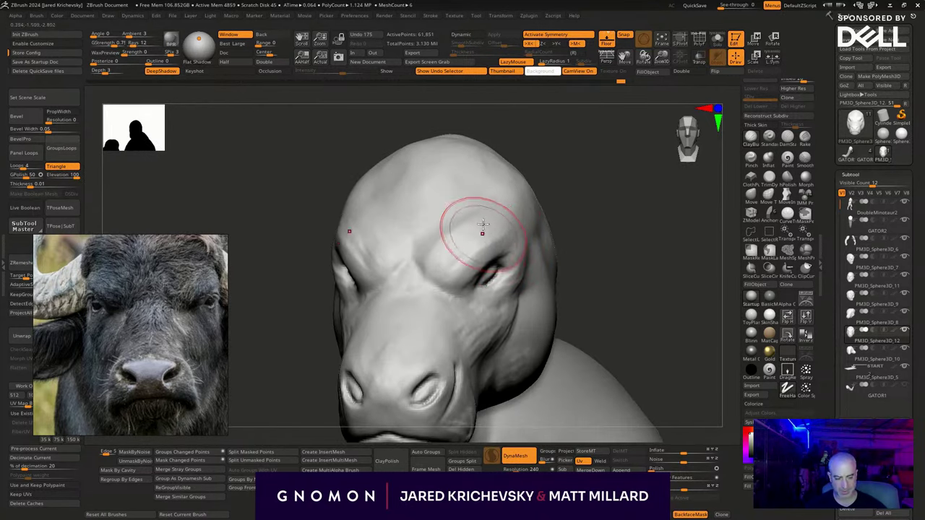
drag(493, 219, 461, 241)
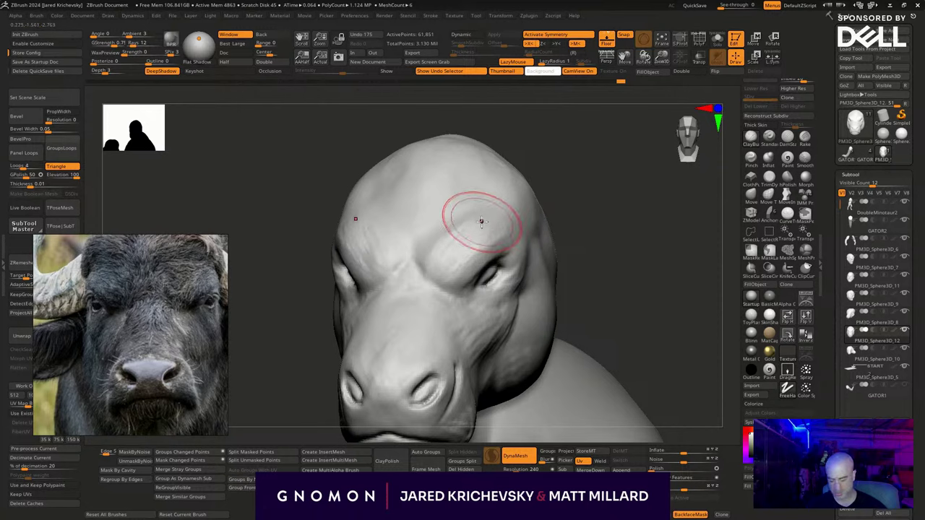
click(787, 139)
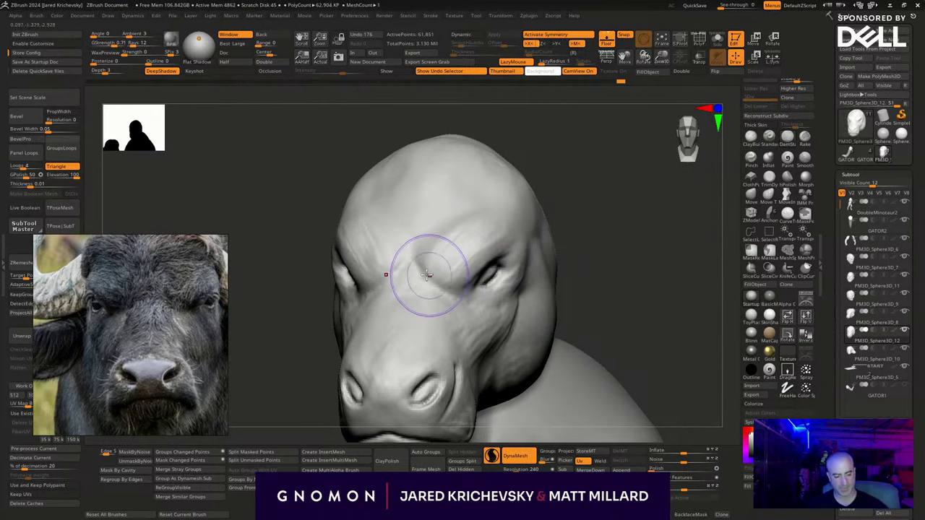
drag(421, 267, 483, 290)
Carve the folds below and behind the outer eye corner, and smooth the surface above the brow.
mouse_move(628, 244)
right_down()
mouse_move(602, 233)
mouse_move(612, 253)
mouse_move(636, 211)
right_up()
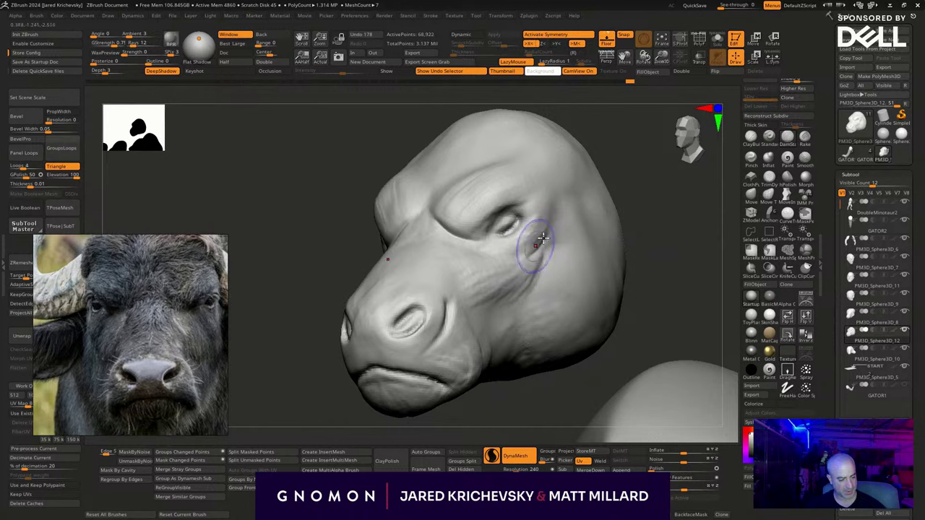
drag(542, 237, 495, 250)
drag(547, 221, 553, 185)
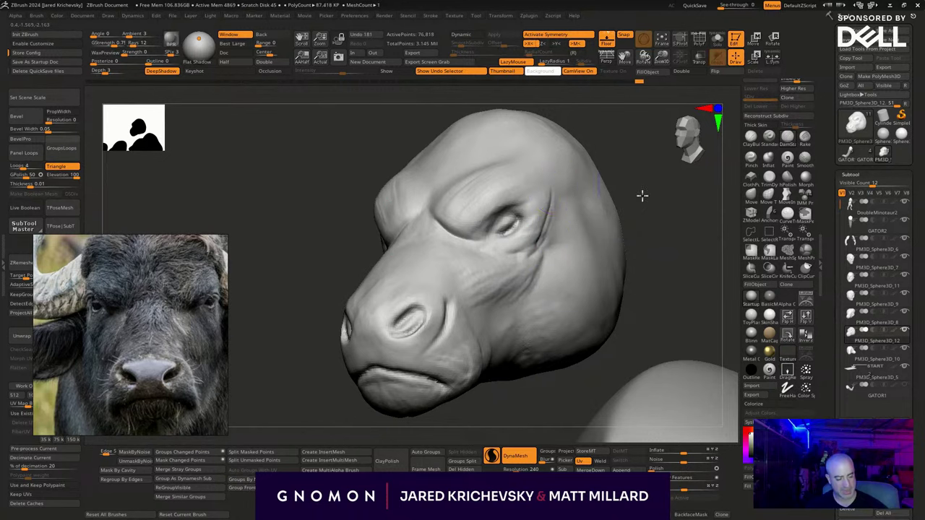
mouse_move(642, 196)
right_down()
mouse_move(593, 256)
mouse_move(590, 233)
mouse_move(604, 233)
right_up()
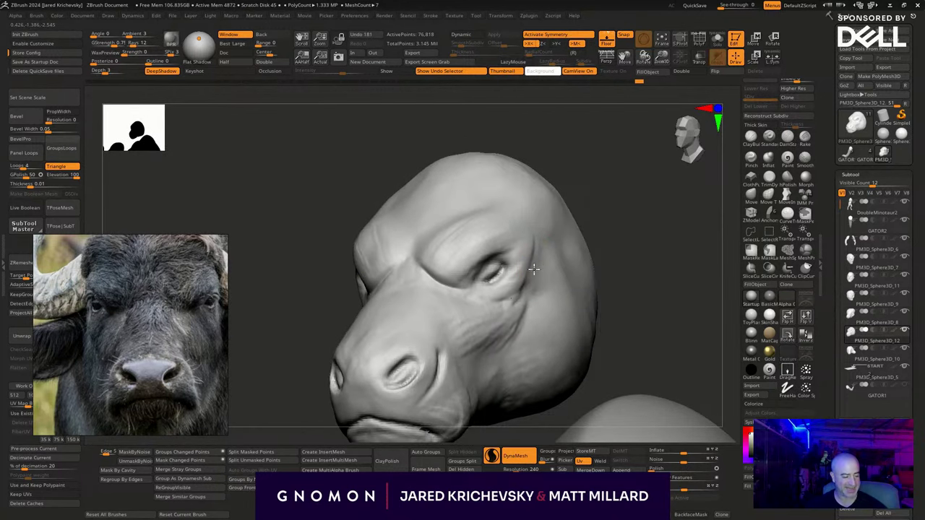
shift+drag(503, 190, 471, 204)
Carve the peaked crease between the brows and the fold across the top of the nose bridge.
right_drag(611, 171, 654, 173)
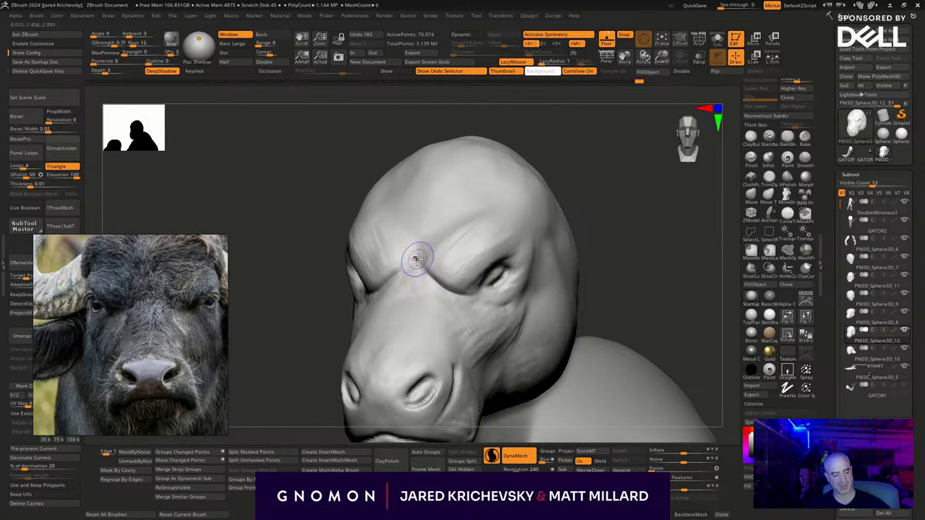
mouse_move(434, 292)
mouse_down()
mouse_move(407, 276)
mouse_move(417, 291)
mouse_up()
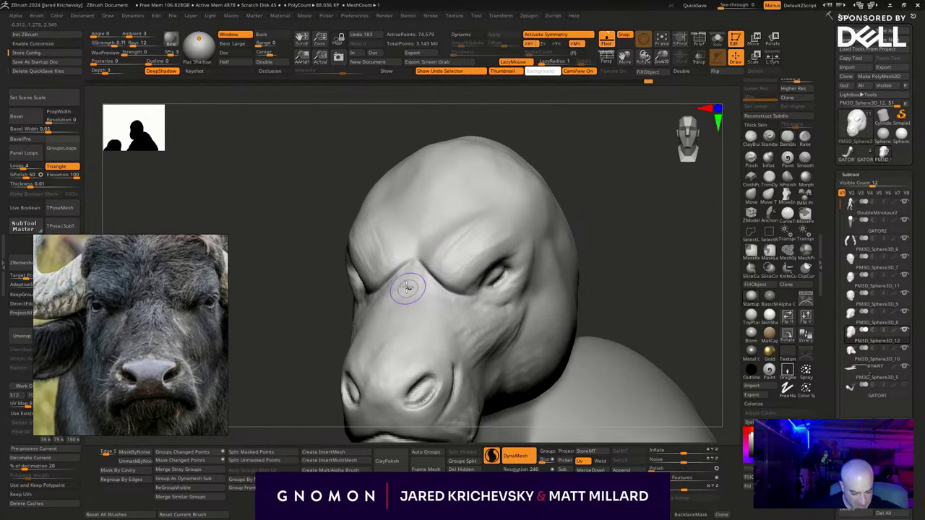
key(ctrl+z)
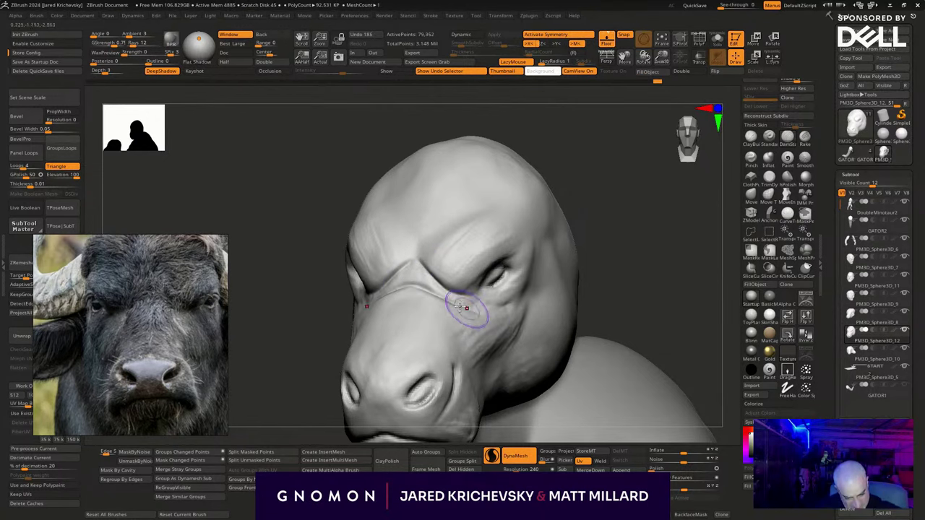
key(l)
key(l)
Sculpt the flesh on the side of the muzzle just behind the nostril.
drag(600, 326, 487, 282)
drag(493, 394, 460, 360)
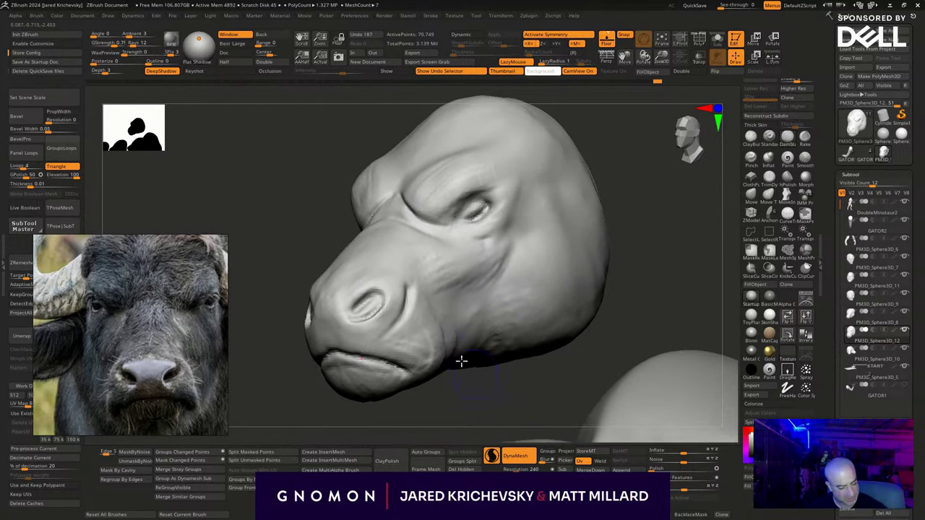
key(b)
key(m)
key(v)
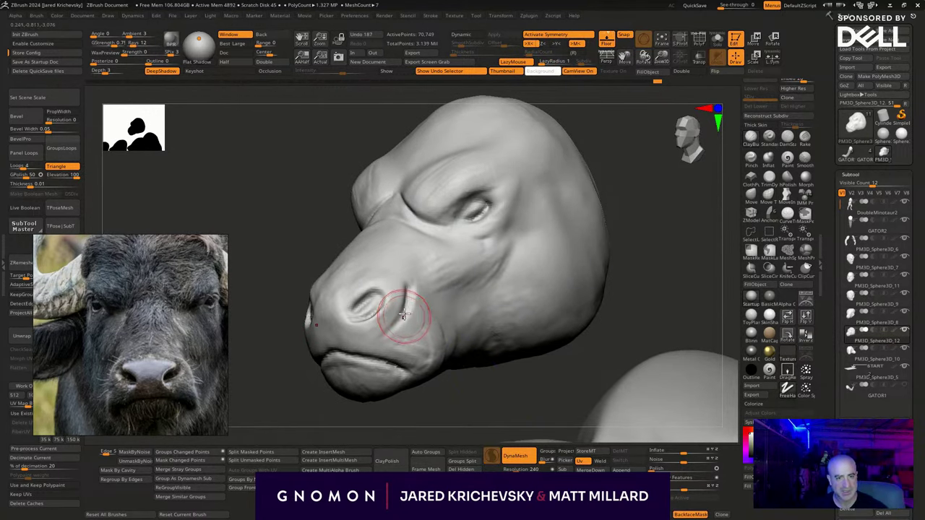
drag(396, 330, 412, 326)
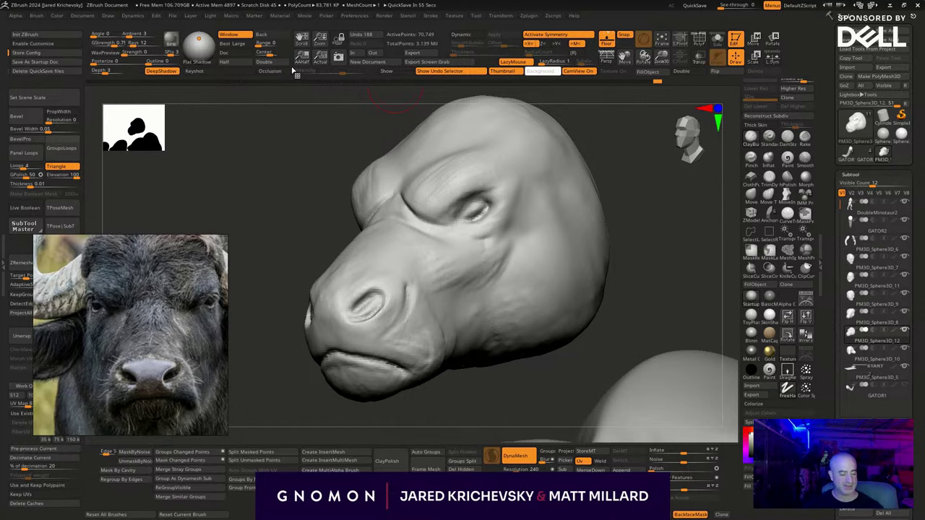
Add folds between the nostril and the mouth corner, and refine the upper lip.
drag(523, 397, 422, 320)
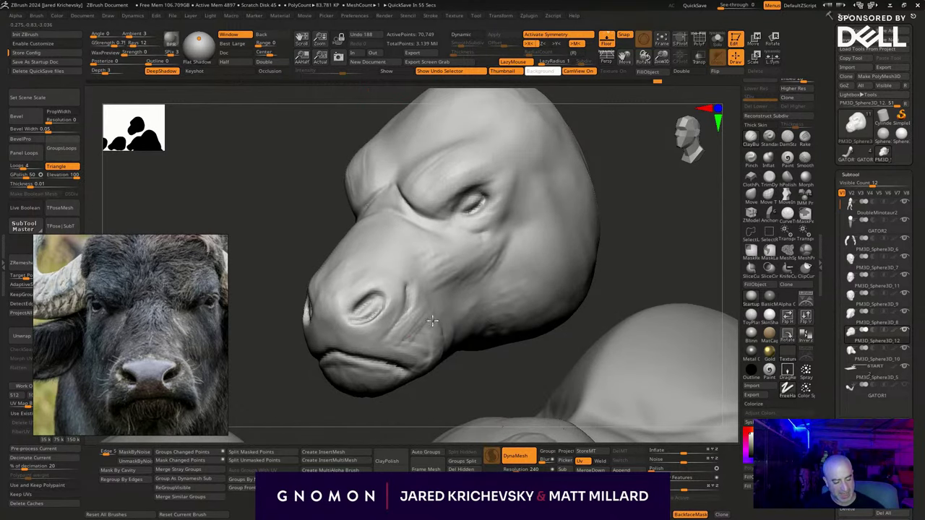
drag(408, 307, 409, 311)
drag(416, 407, 435, 405)
drag(336, 324, 334, 323)
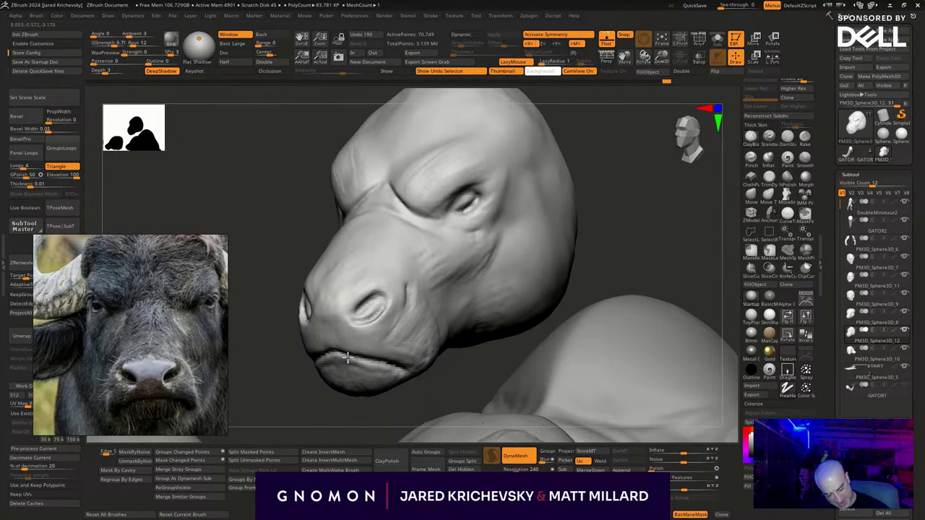
Mask the lower lip and chin along the mouth line.
mouse_move(348, 357)
ctrl+mouse_down()
mouse_move(336, 370)
mouse_move(378, 376)
ctrl+mouse_up()
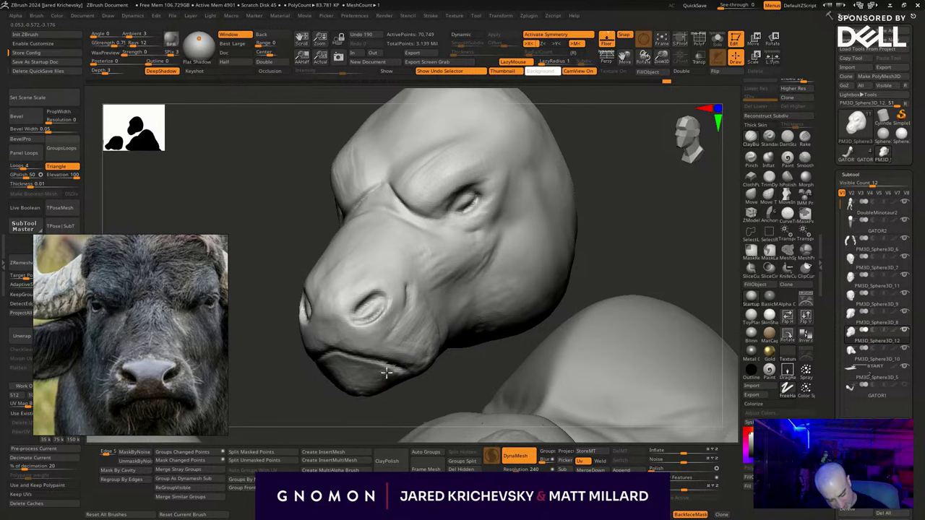
ctrl+drag(354, 409, 333, 377)
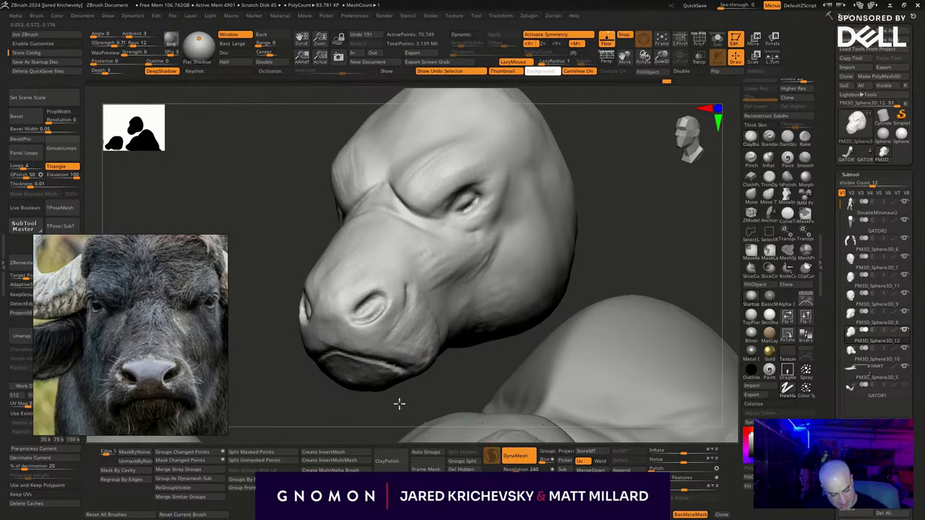
shift+drag(399, 403, 347, 394)
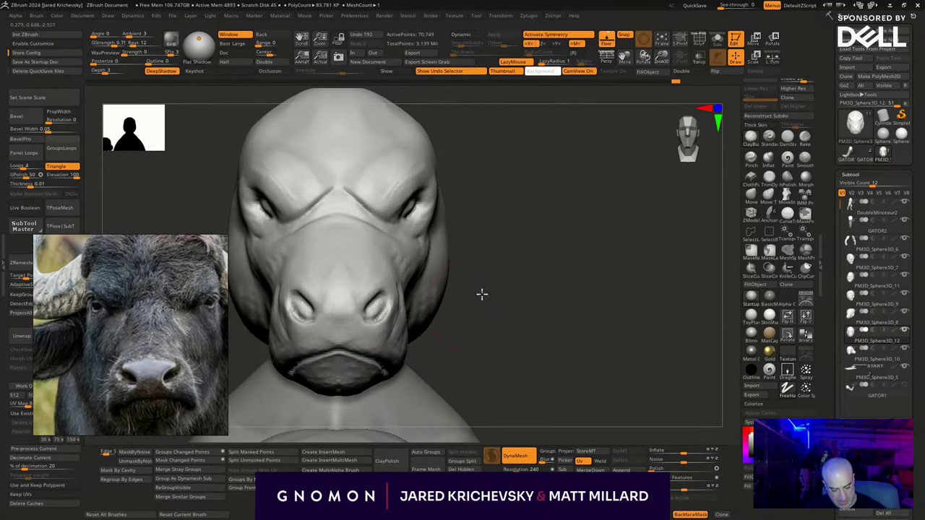
Build up the muzzle around the nostrils and the nose bridge up to the brow peak with layered strokes.
drag(481, 294, 383, 296)
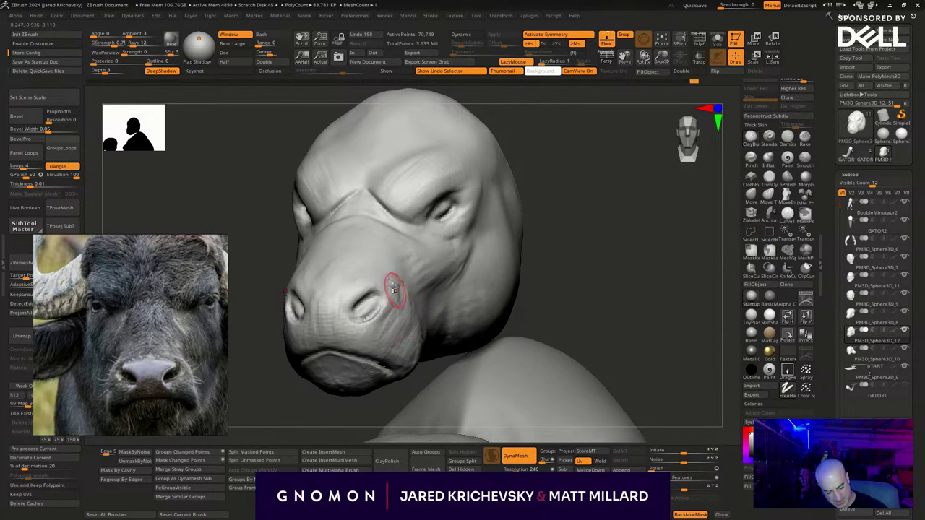
mouse_move(380, 267)
mouse_down()
mouse_move(388, 281)
mouse_move(364, 265)
mouse_up()
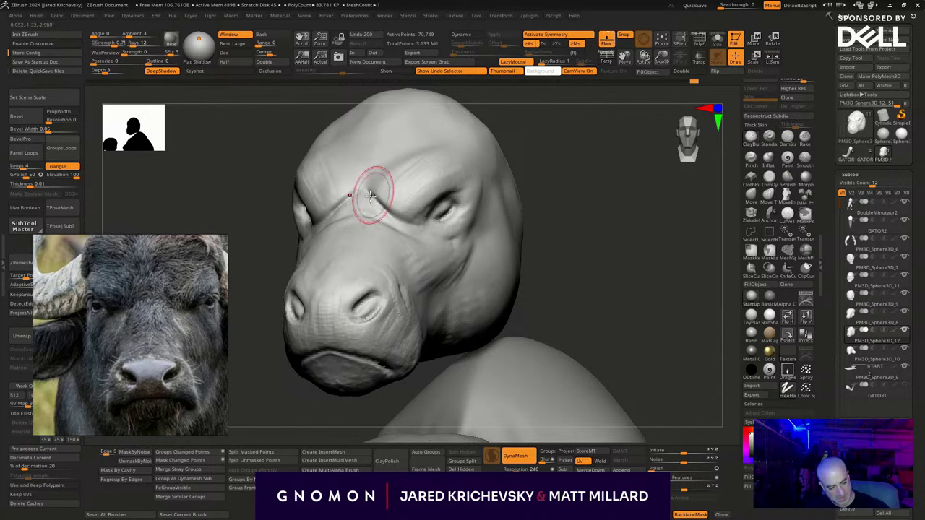
mouse_move(373, 195)
mouse_down()
mouse_move(351, 217)
mouse_move(384, 198)
mouse_up()
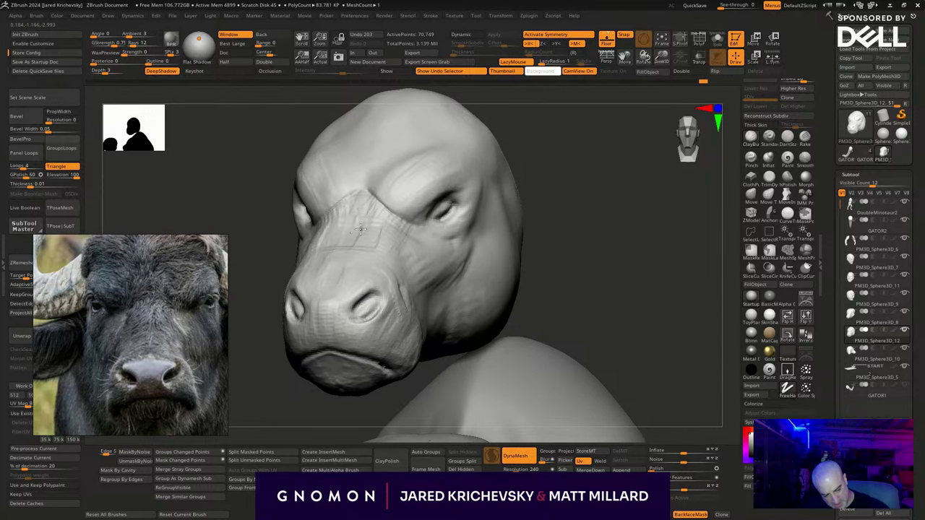
drag(352, 247, 341, 254)
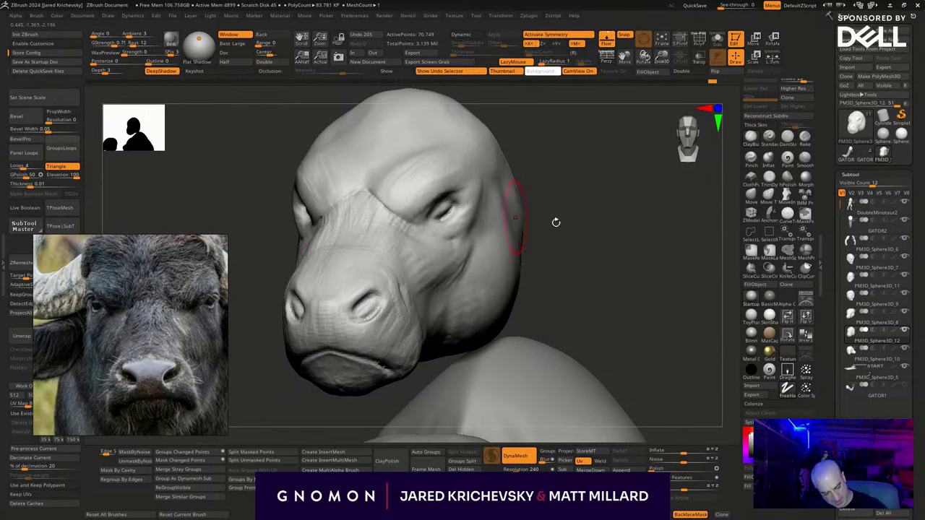
Narrow the sides of the muzzle around the nostrils with a resized Move brush.
mouse_move(556, 222)
alt+mouse_down()
mouse_move(500, 217)
mouse_move(514, 225)
mouse_move(572, 210)
mouse_move(557, 222)
mouse_move(571, 248)
mouse_move(509, 222)
mouse_move(576, 289)
mouse_move(452, 286)
alt+mouse_up()
key(w)
key(q)
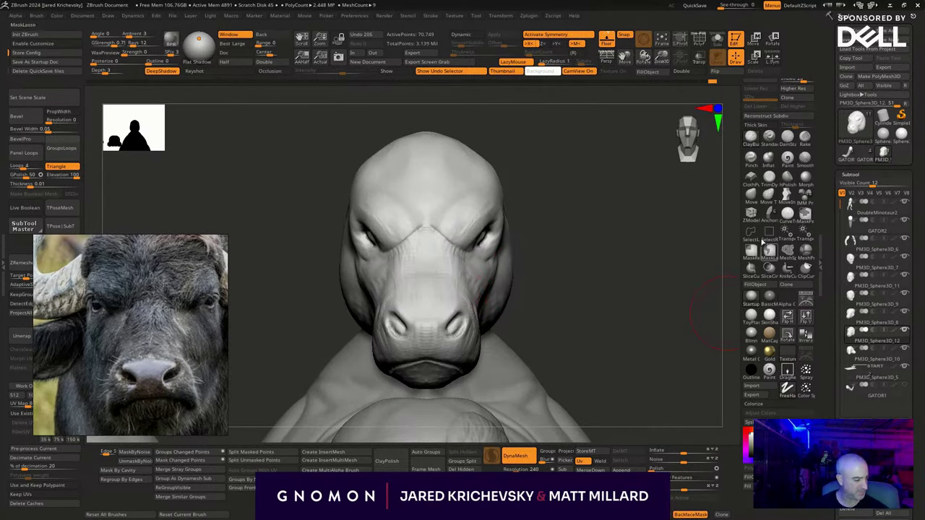
click(750, 197)
key(s)
drag(454, 318, 473, 319)
drag(475, 322, 465, 326)
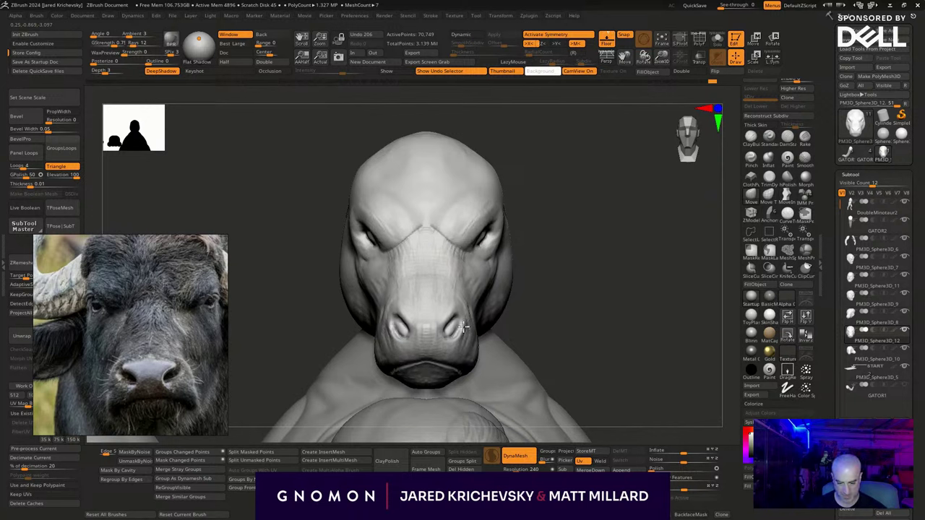
Raise the brows and reshape the eye sockets and upper cheeks with a resized Move brush.
drag(451, 233, 478, 191)
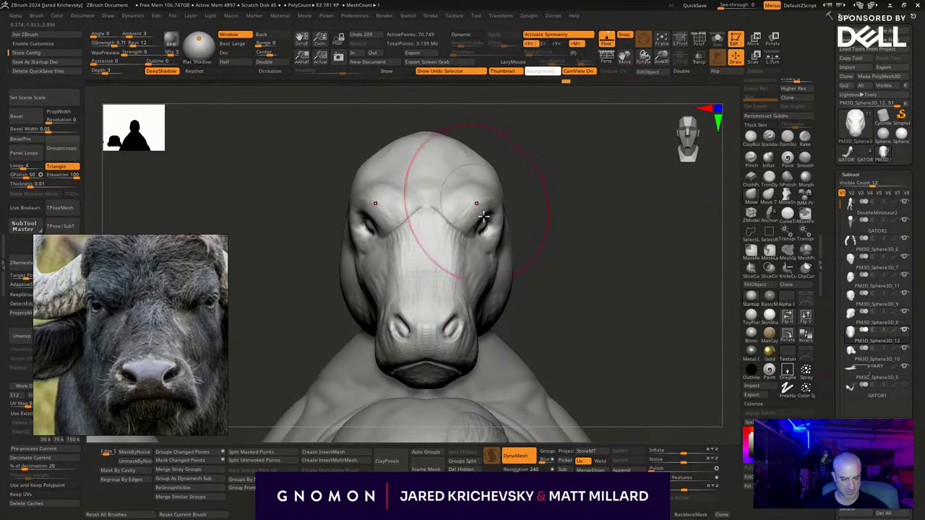
key(s)
mouse_move(500, 236)
mouse_down()
mouse_move(490, 236)
mouse_move(488, 220)
mouse_move(537, 218)
mouse_move(493, 229)
mouse_move(504, 279)
mouse_move(479, 309)
mouse_up()
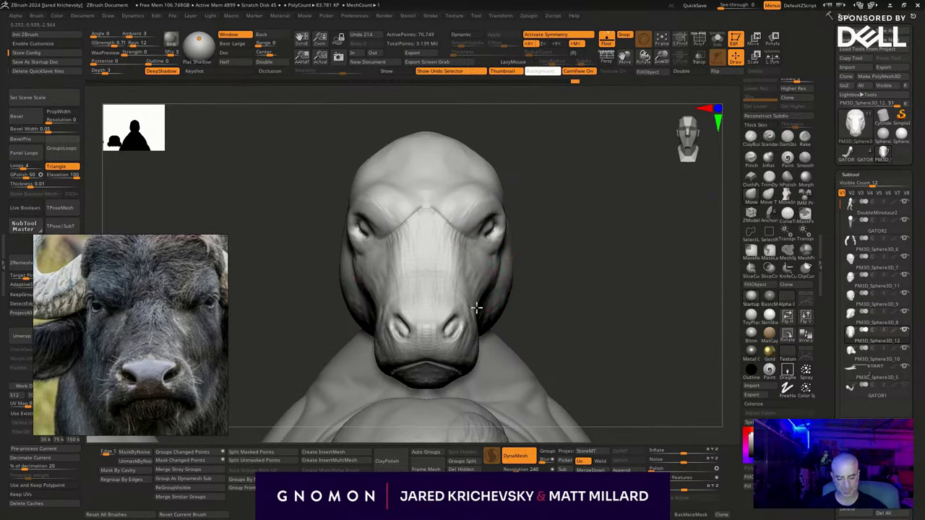
drag(503, 272, 495, 290)
Adjust the cheek contour and the jaw line behind the mouth corner with the Move brush.
mouse_move(623, 267)
mouse_down()
mouse_move(571, 266)
mouse_move(582, 268)
mouse_up()
drag(483, 312, 477, 326)
drag(615, 276, 564, 272)
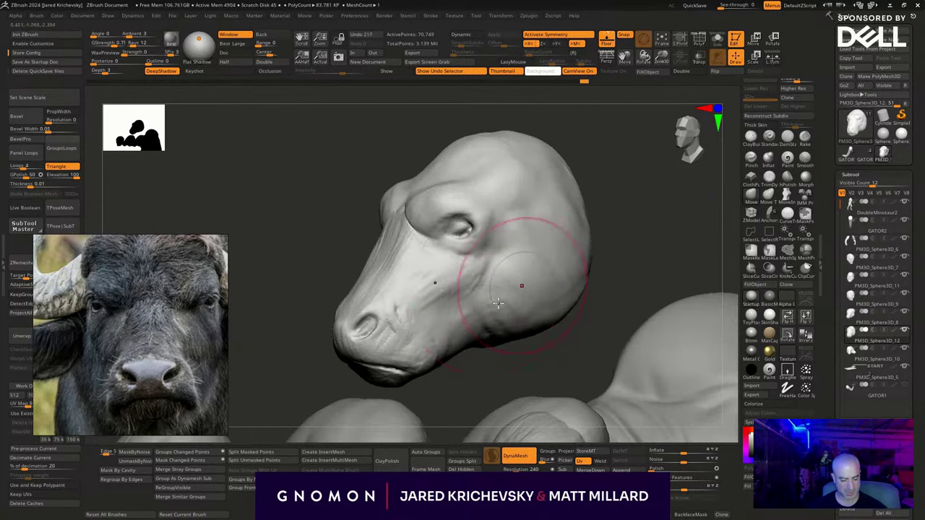
drag(430, 348, 436, 365)
drag(438, 331, 446, 335)
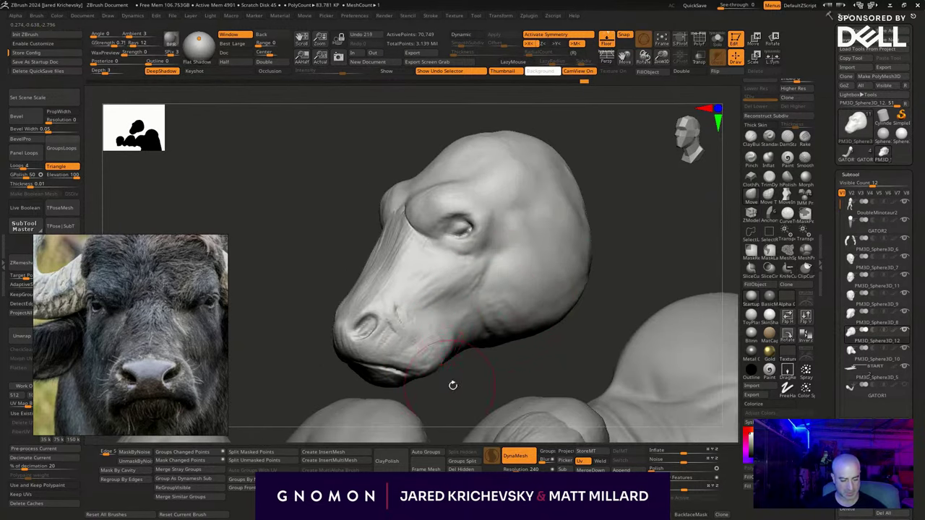
Adjust the chin and the underside of the jaw, undoing the last two changes.
drag(452, 385, 396, 382)
drag(405, 413, 411, 402)
key(ctrl+z)
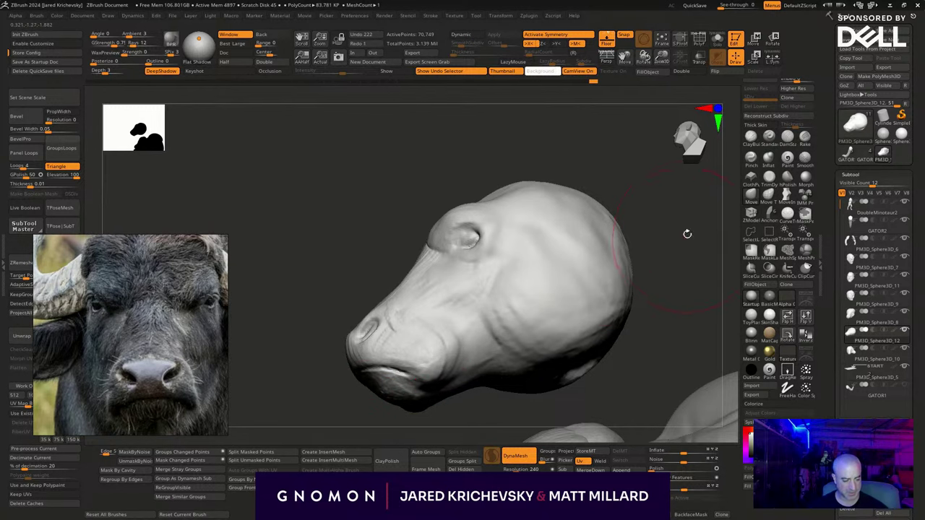
key(ctrl+z)
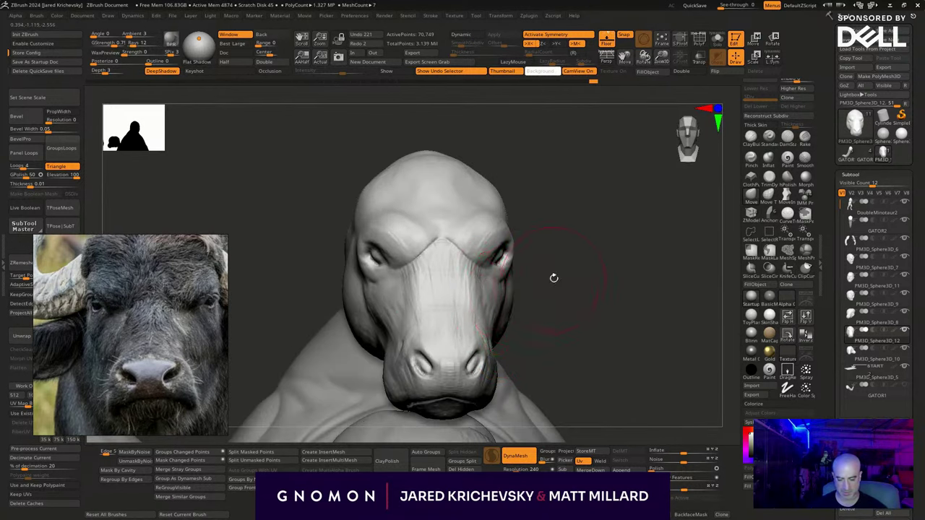
Sculpt the angled cheekbone plane and the folds below and behind the eye using the Dam Standard brush.
mouse_move(554, 278)
mouse_down()
mouse_move(499, 295)
mouse_move(513, 279)
mouse_move(514, 287)
mouse_up()
drag(566, 248, 532, 253)
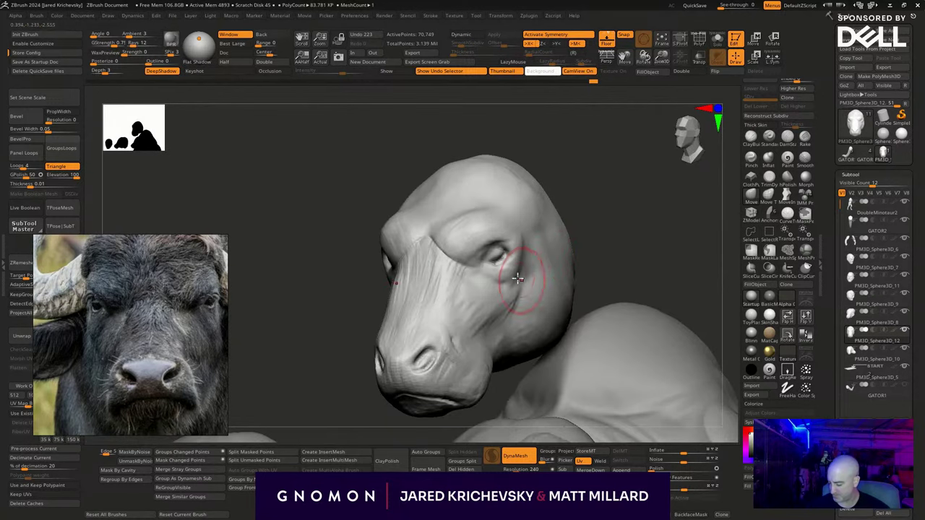
key(b)
key(d)
key(s)
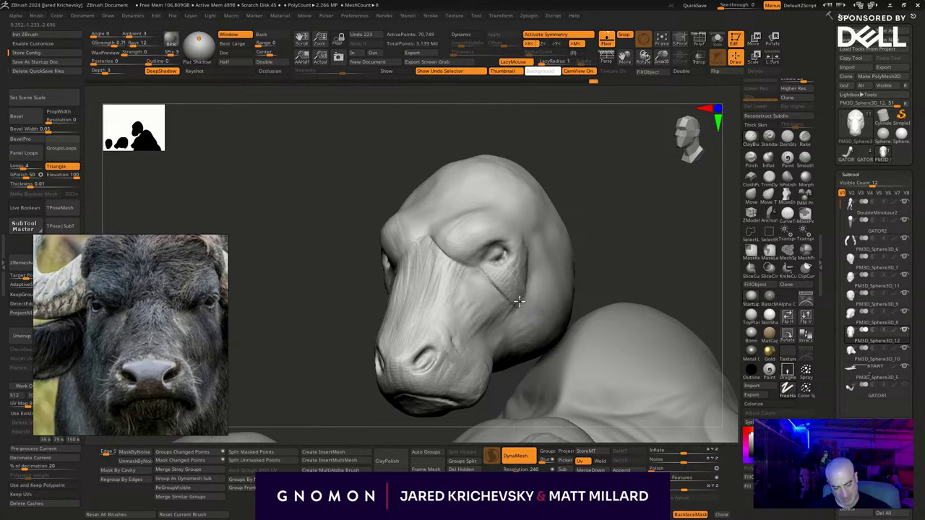
drag(519, 302, 521, 299)
Build up the forehead and the area above the brows with layered strokes.
mouse_move(582, 246)
mouse_down()
mouse_move(603, 242)
mouse_move(558, 249)
mouse_up()
mouse_move(496, 184)
mouse_down()
mouse_move(465, 219)
mouse_move(480, 286)
mouse_up()
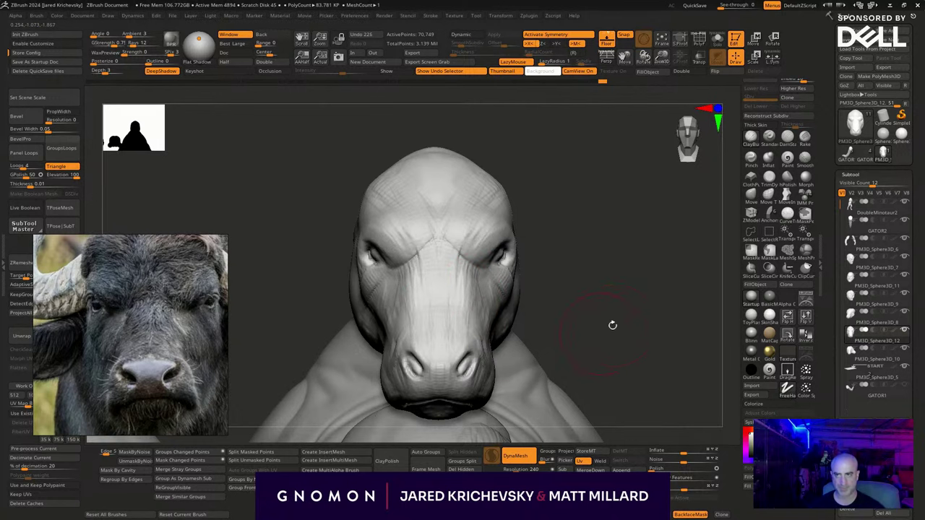
Shape the muzzle side around the mouth corner and its transition into the jaw of the bull head.
mouse_move(614, 325)
mouse_down()
mouse_move(574, 302)
mouse_move(586, 343)
mouse_move(572, 305)
mouse_up()
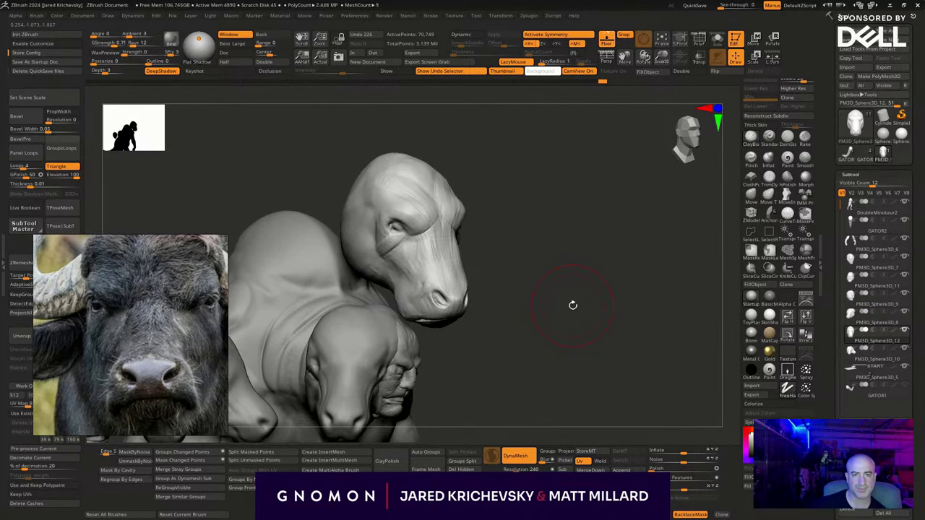
mouse_move(615, 357)
mouse_down()
mouse_move(568, 287)
mouse_move(595, 339)
mouse_move(453, 296)
mouse_up()
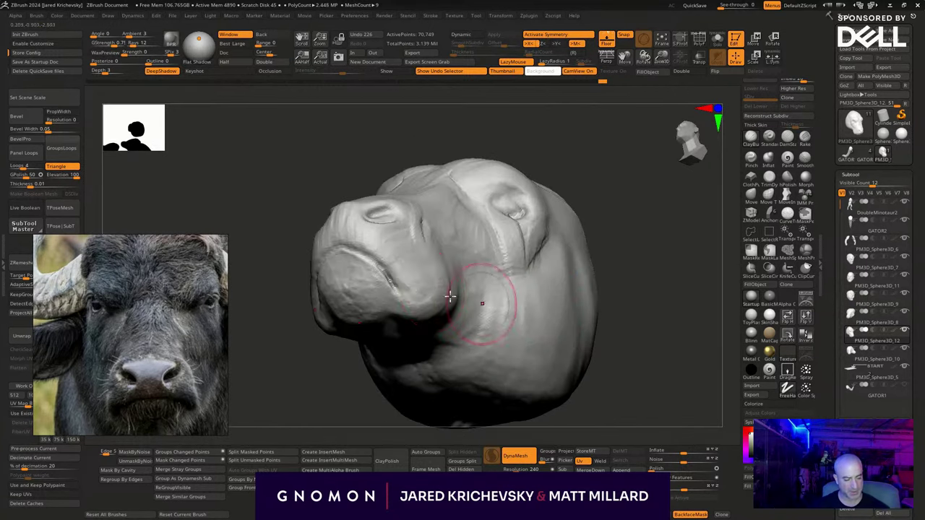
drag(405, 259, 417, 289)
drag(355, 397, 459, 420)
right_drag(415, 287, 437, 288)
drag(422, 274, 417, 285)
drag(407, 341, 412, 314)
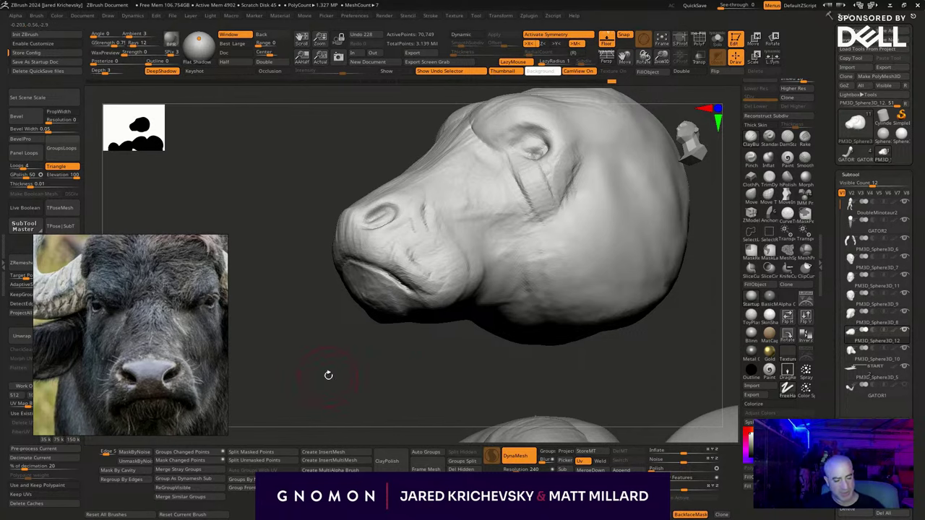
Sculpt the underside of the chin and the transition from the lower jaw into the throat.
right_drag(328, 375, 372, 289)
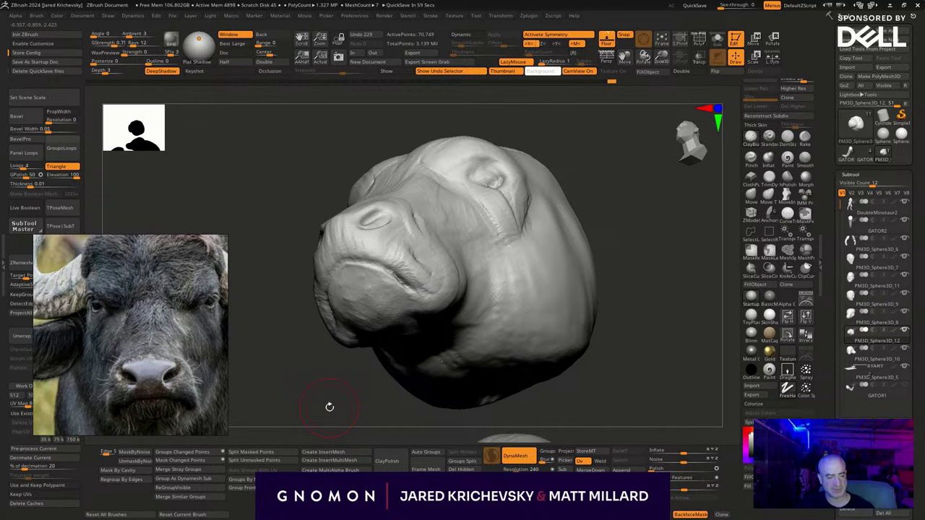
right_drag(330, 407, 393, 322)
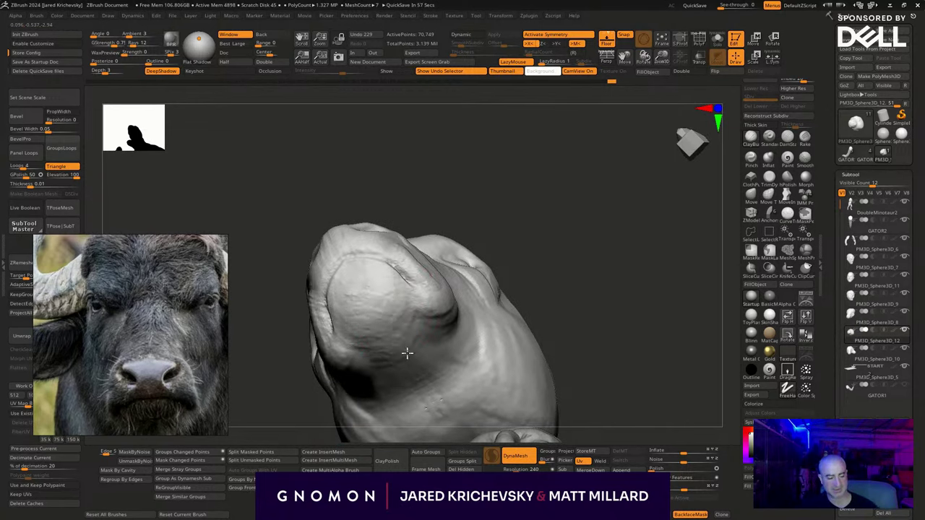
mouse_move(556, 330)
right_down()
mouse_move(501, 258)
mouse_move(359, 294)
right_up()
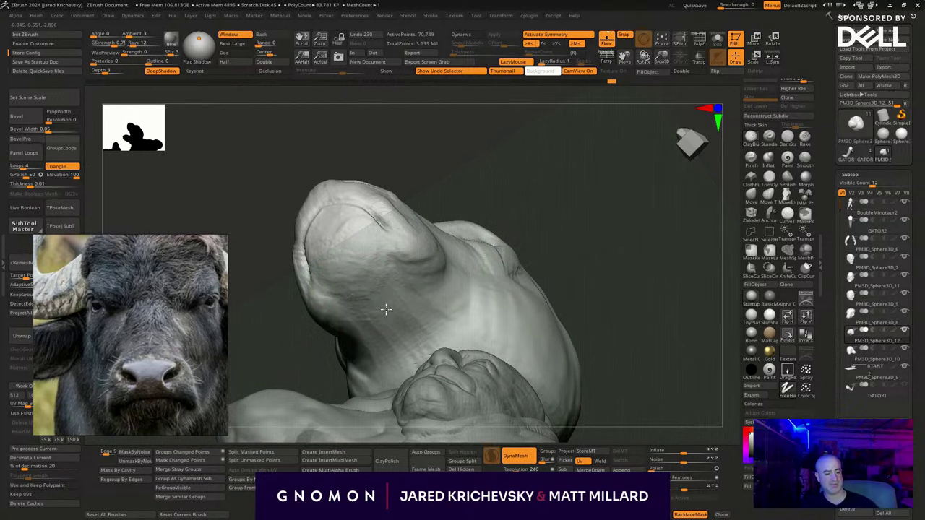
right_drag(587, 276, 542, 231)
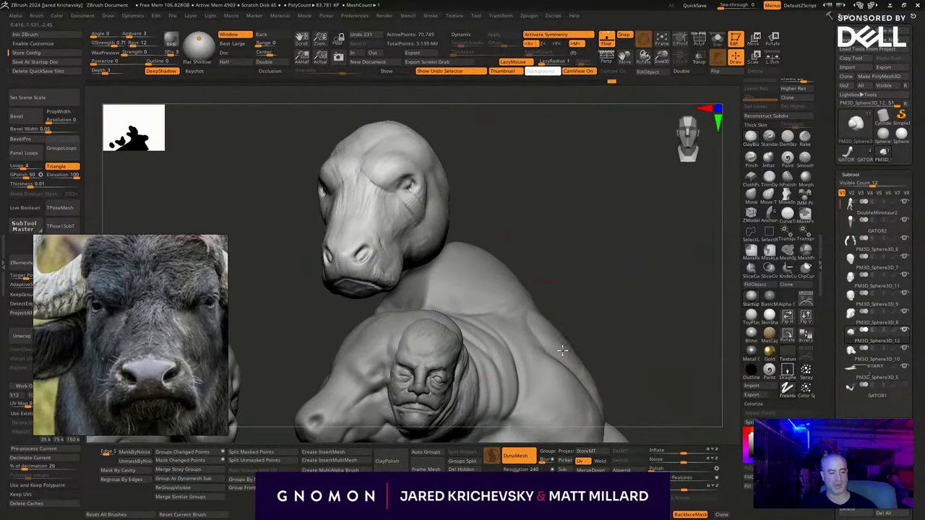
Sculpt the cheek fold running diagonally down and back below the bull's eye.
mouse_move(567, 260)
right_down()
mouse_move(539, 261)
mouse_move(555, 296)
mouse_move(571, 290)
right_up()
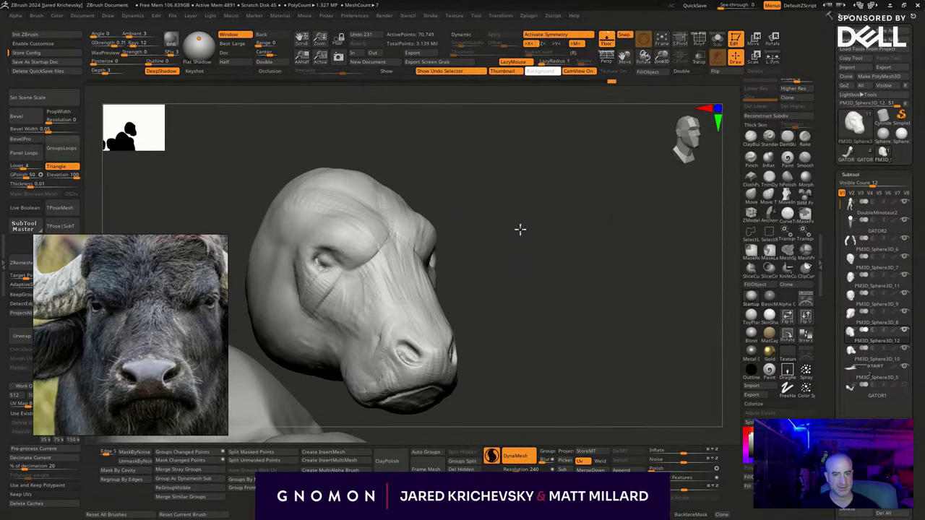
mouse_move(520, 229)
right_down()
mouse_move(392, 238)
mouse_move(361, 293)
right_up()
drag(366, 280, 342, 323)
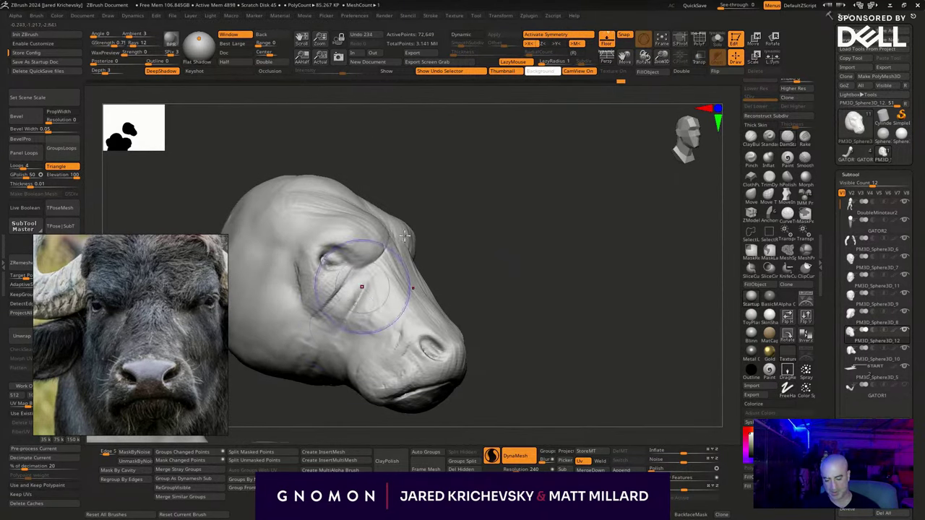
Sculpt a raised form on the side of the skull behind the brow, undoing the two trial strokes.
mouse_move(434, 225)
right_down()
mouse_move(426, 211)
mouse_move(408, 213)
right_up()
drag(240, 181, 278, 235)
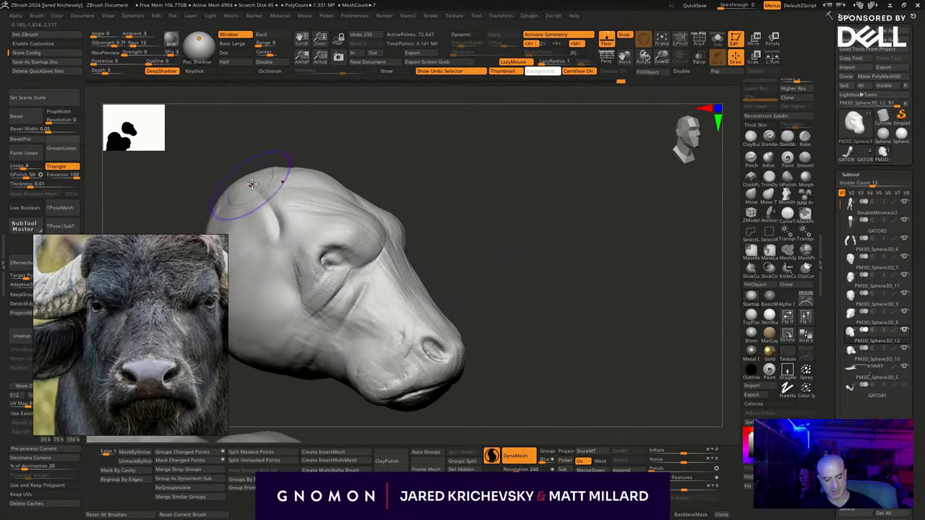
key(ctrl+z)
mouse_move(239, 196)
mouse_down()
mouse_move(280, 229)
mouse_move(247, 245)
mouse_move(269, 258)
mouse_move(258, 350)
mouse_up()
key(ctrl+z)
alt+right_drag(440, 236, 536, 208)
shift+drag(262, 235, 314, 181)
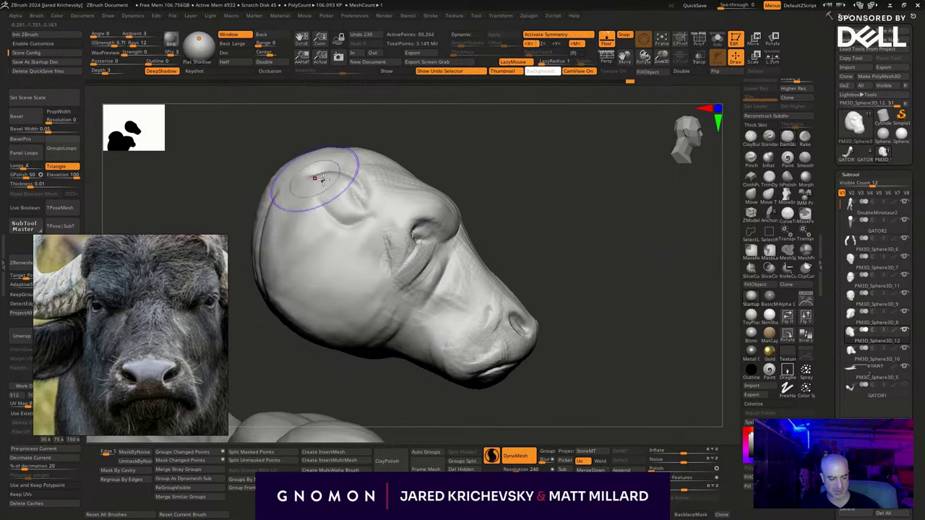
Smooth the cheek below the eye, the side of the nose bridge and the area beside the mouth corner.
right_drag(567, 243, 519, 252)
alt+right_drag(519, 252, 573, 242)
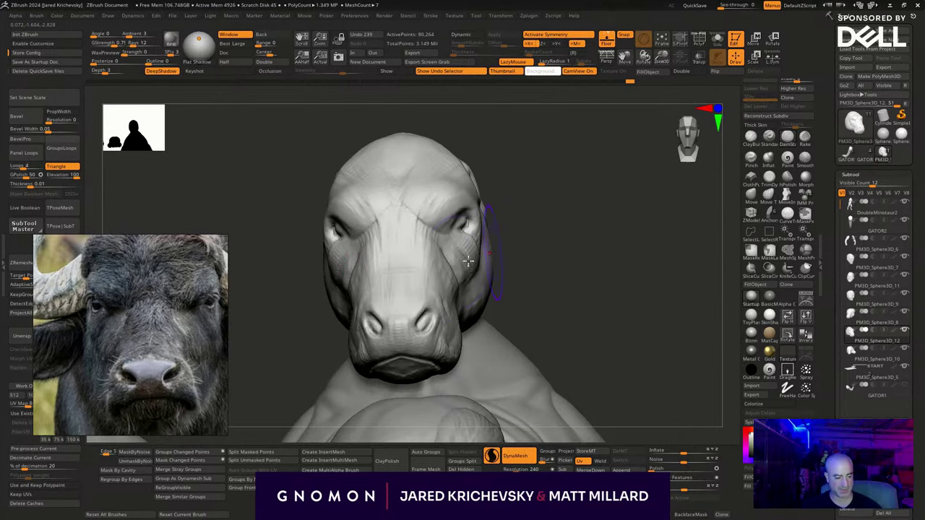
mouse_move(470, 259)
shift+mouse_down()
mouse_move(448, 260)
mouse_move(411, 224)
shift+mouse_up()
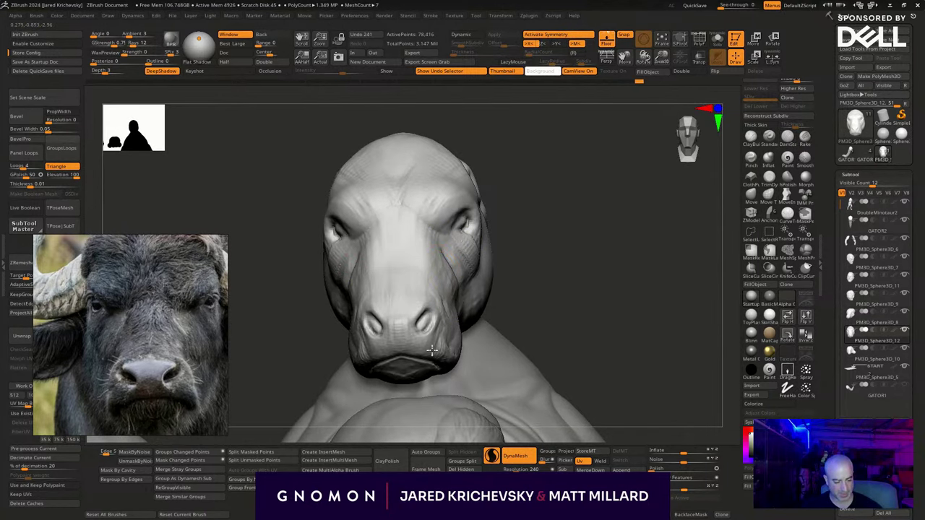
shift+drag(432, 351, 455, 347)
mouse_move(539, 307)
right_down()
mouse_move(519, 306)
mouse_move(516, 287)
mouse_move(509, 291)
right_up()
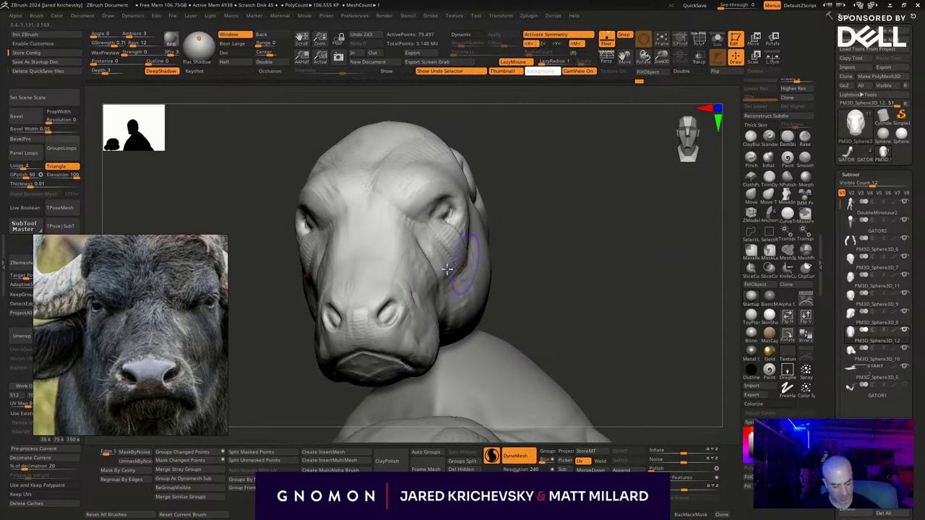
shift+drag(447, 269, 428, 312)
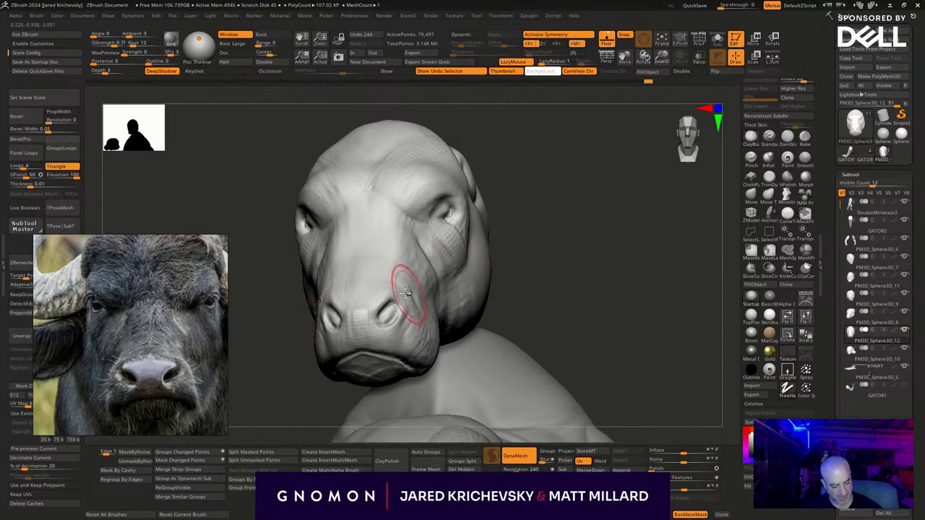
Build up the area above the nostrils and define the sides of the nose bridge.
drag(526, 221, 394, 304)
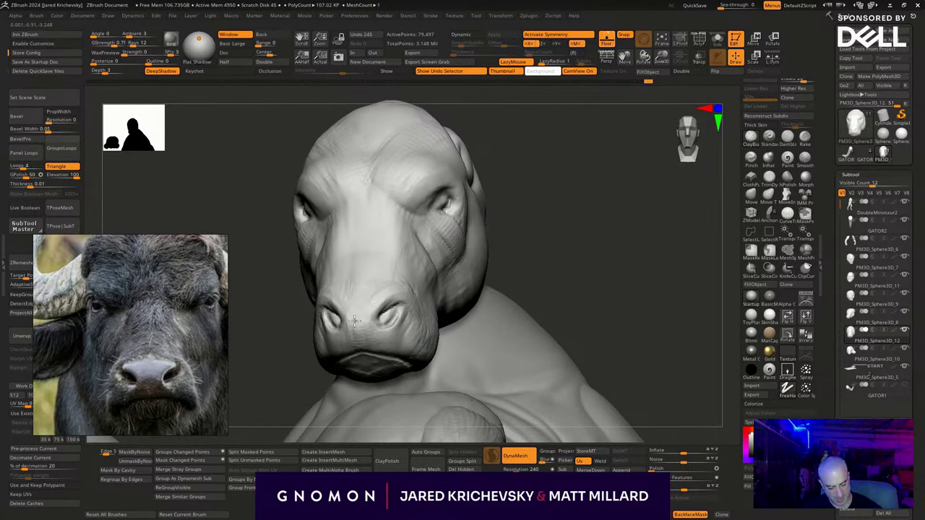
mouse_move(541, 258)
mouse_down()
mouse_move(527, 285)
mouse_move(496, 288)
mouse_up()
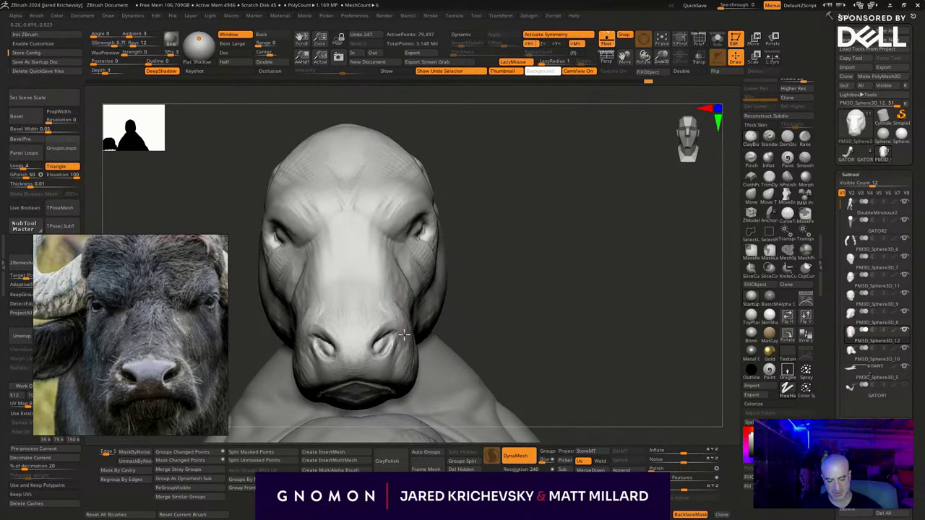
mouse_move(387, 249)
mouse_down()
mouse_move(401, 293)
mouse_move(399, 282)
mouse_up()
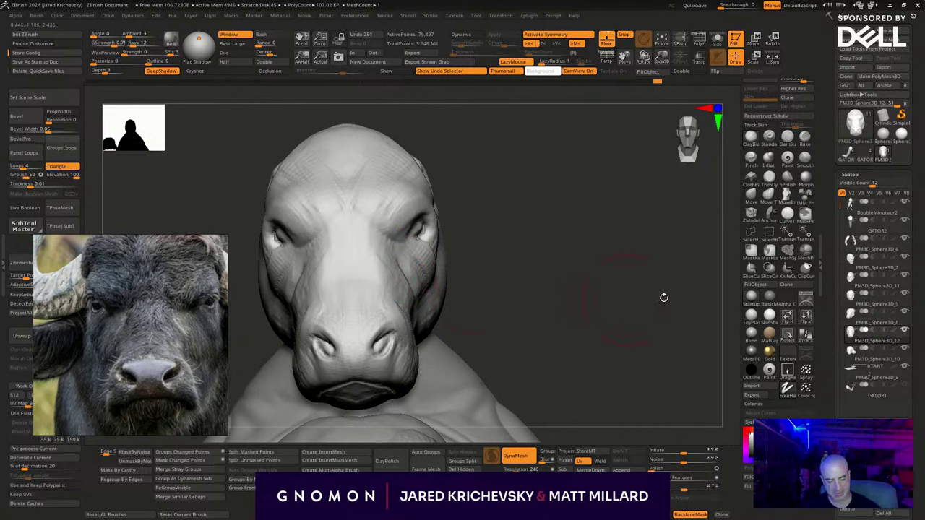
Adjust the width of the nose bridge and the side contour of the muzzle with a resized Move brush.
click(752, 195)
key(s)
mouse_move(386, 227)
mouse_down()
mouse_move(361, 207)
mouse_move(369, 223)
mouse_up()
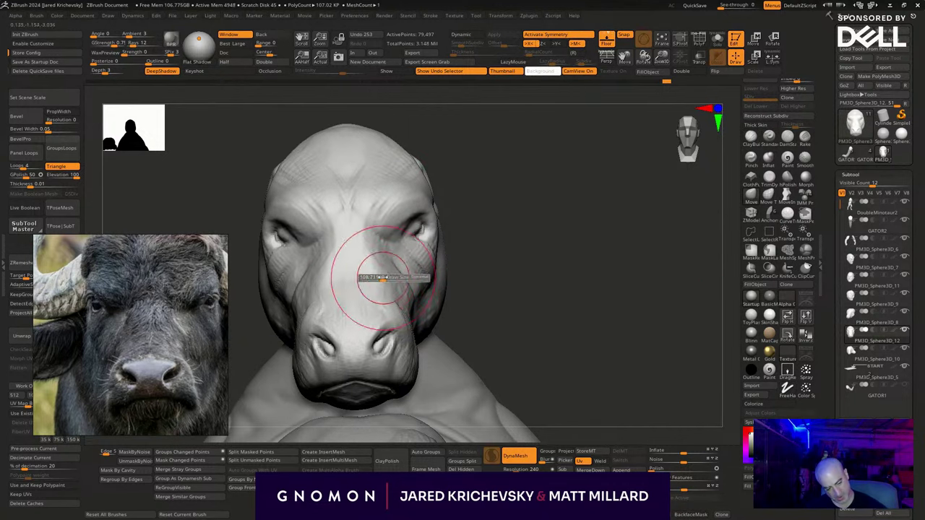
drag(403, 288, 412, 284)
Lower the bull head onto the body's neck with the transform gizmo and return to sculpting mode.
mouse_move(555, 321)
alt+mouse_down()
mouse_move(481, 227)
mouse_move(501, 284)
mouse_move(495, 308)
mouse_move(506, 285)
mouse_move(500, 259)
mouse_move(519, 285)
mouse_move(513, 196)
mouse_move(477, 182)
mouse_move(517, 176)
mouse_move(449, 164)
alt+mouse_up()
key(w)
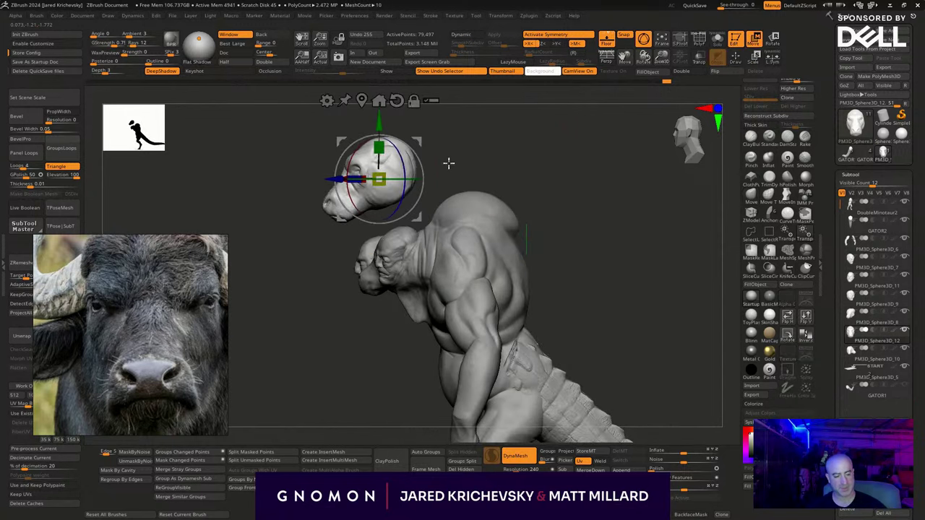
drag(381, 173, 381, 266)
drag(421, 230, 424, 234)
key(q)
mouse_move(376, 406)
mouse_down()
mouse_move(413, 409)
mouse_move(431, 392)
mouse_up()
mouse_move(551, 254)
alt+mouse_down()
mouse_move(550, 264)
mouse_move(566, 272)
alt+mouse_up()
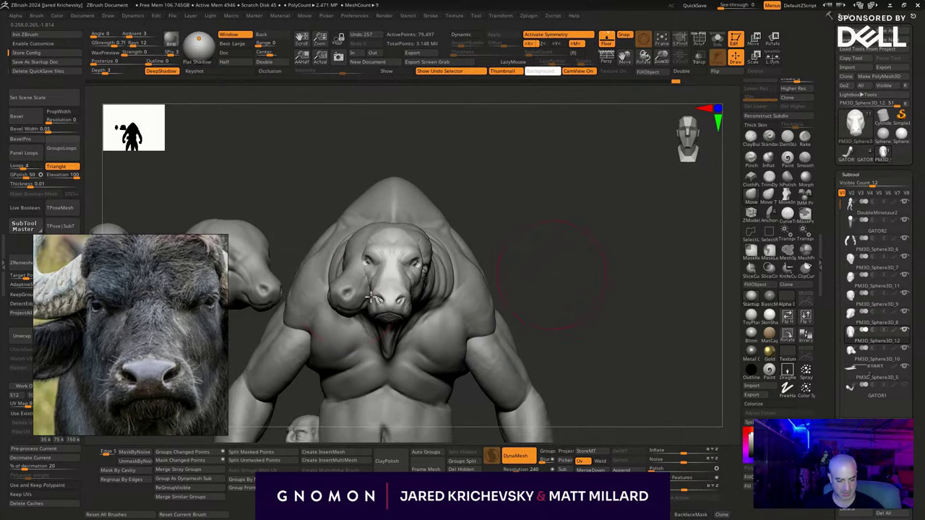
Hide the overlapping PM3D_Sphere3D_8 and PM3D_Sphere3D_9 heads, keeping the refined bull head visible on the neck.
alt+click(296, 310)
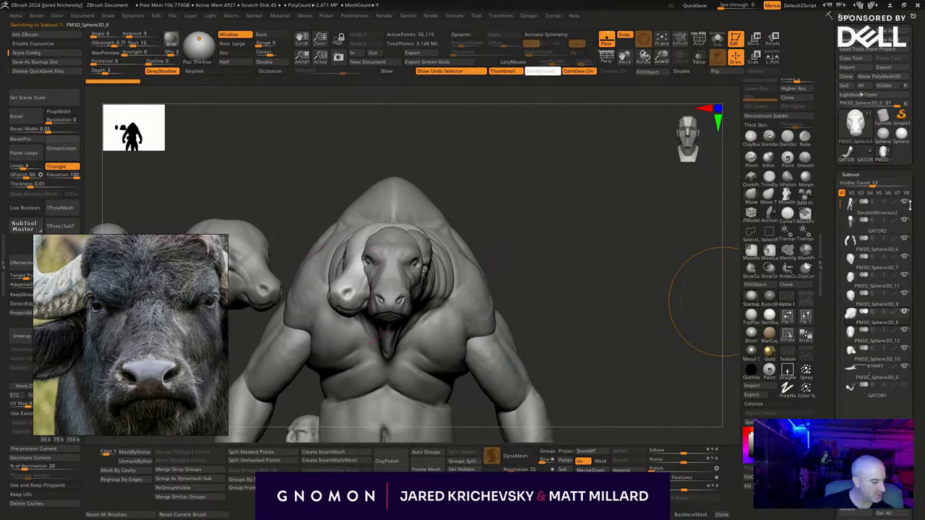
drag(543, 270, 520, 241)
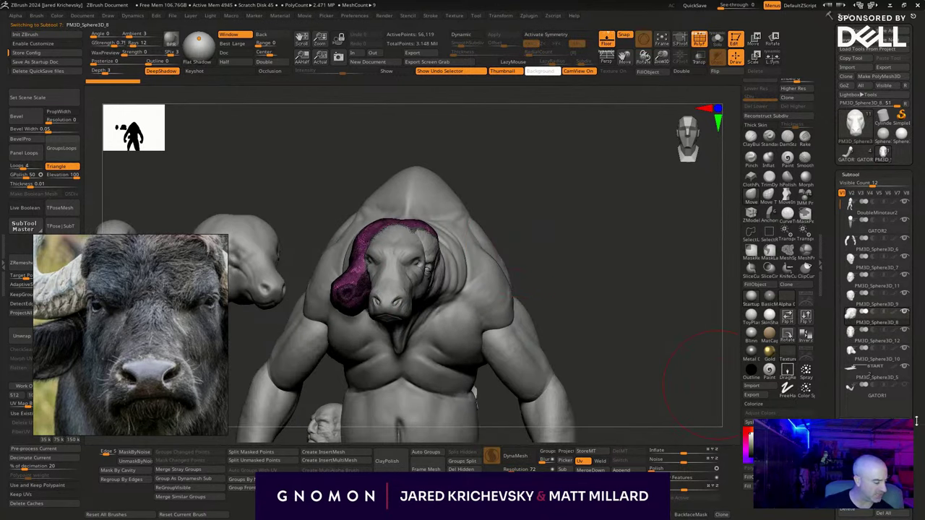
click(907, 314)
click(906, 332)
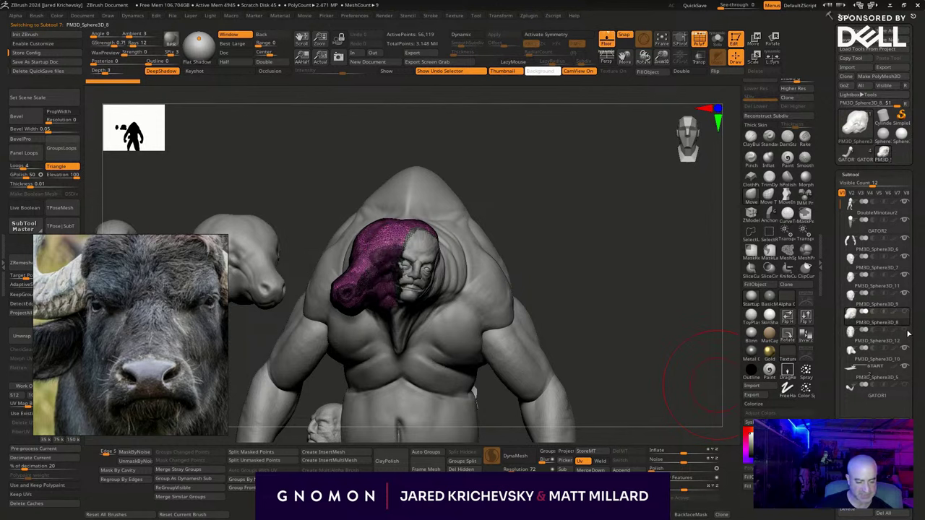
click(907, 332)
key(Up)
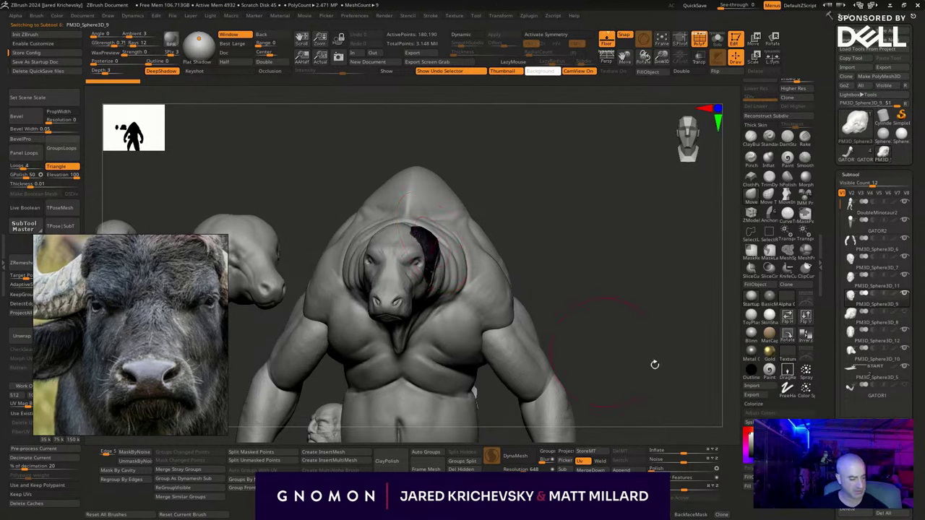
click(904, 286)
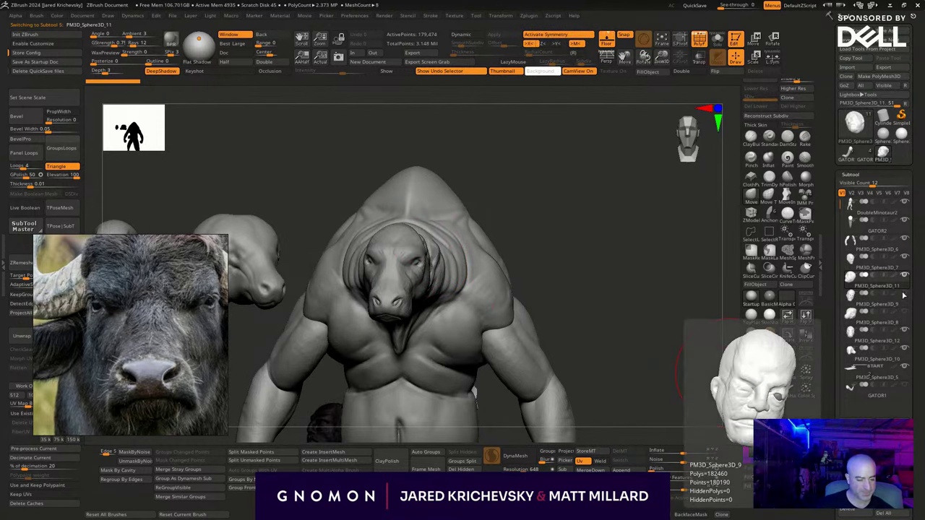
drag(672, 303, 489, 278)
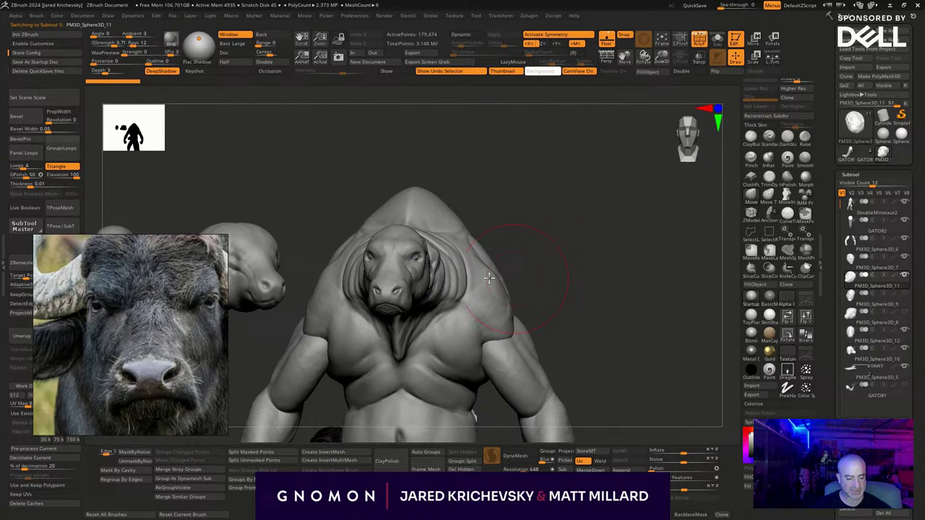
Select the DoubleMinotaur2 body, turn off the polygon wireframe and reshape the neck around the back of the bull head with the Move brush.
alt+click(438, 267)
drag(571, 202, 623, 282)
key(shift+f)
key(b)
key(m)
key(v)
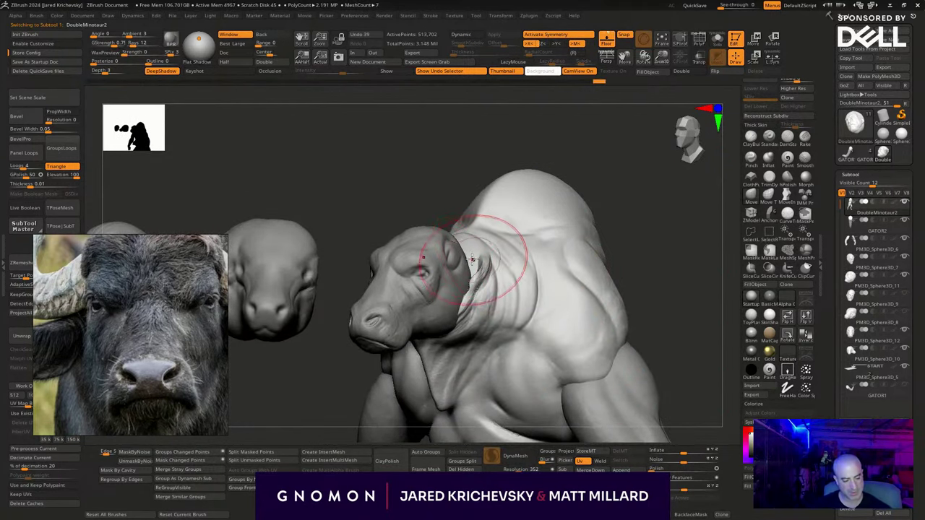
drag(452, 203, 454, 230)
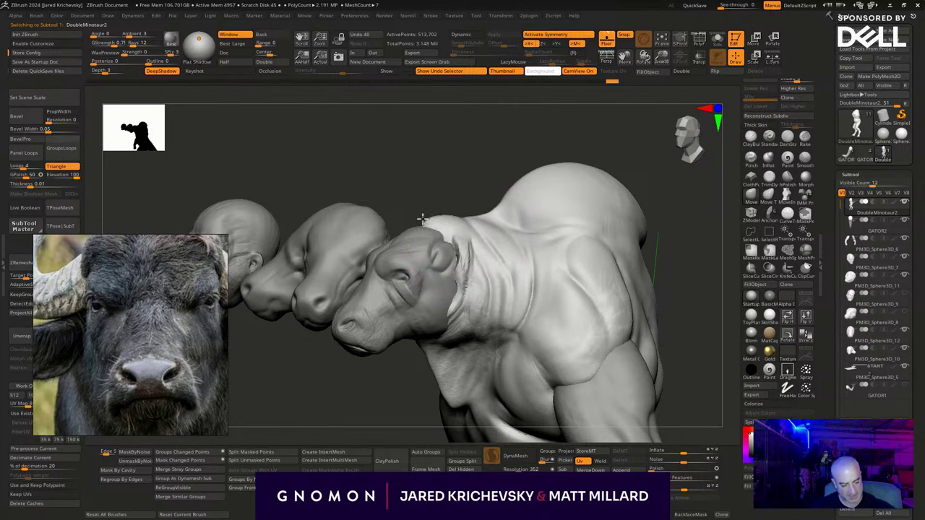
drag(411, 396, 594, 244)
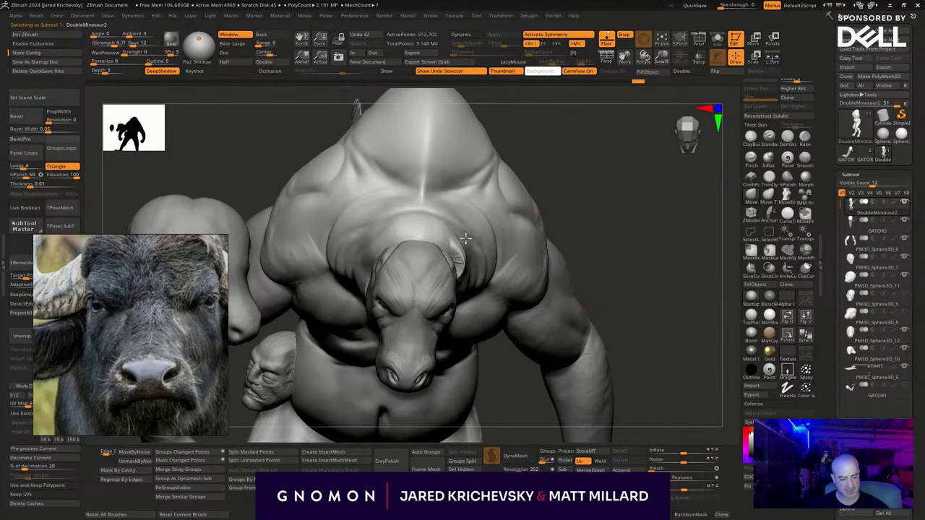
drag(466, 239, 461, 231)
Pull the neck folds against the sides of the skull and behind the jaw to close the gaps around the bull head.
drag(592, 204, 471, 274)
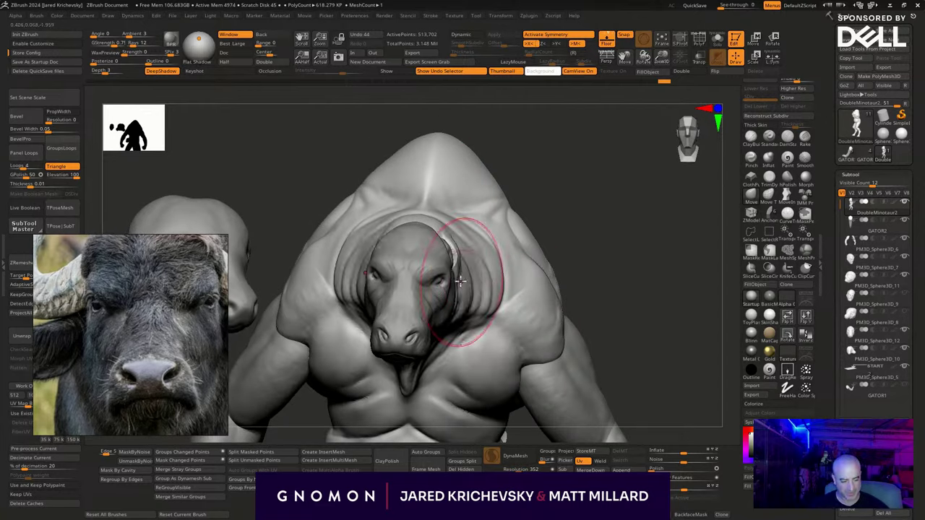
drag(592, 229, 554, 220)
drag(440, 258, 475, 244)
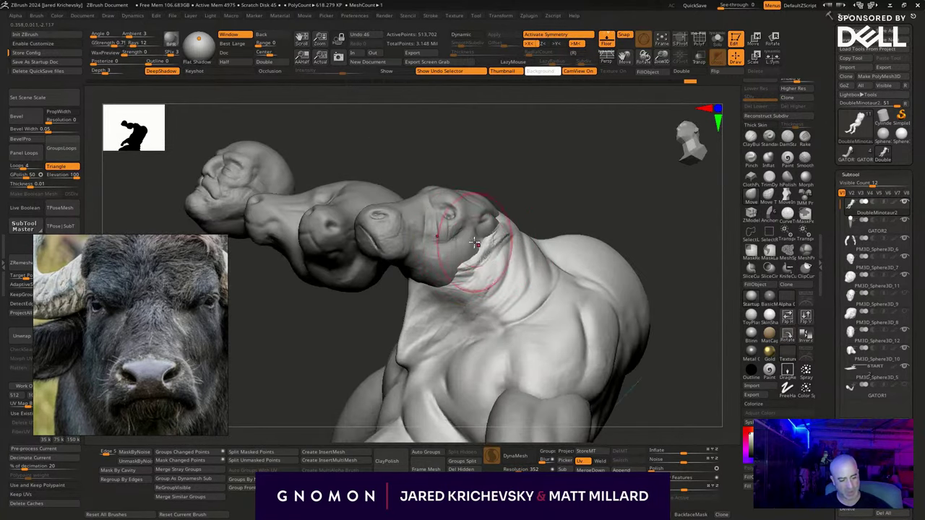
drag(474, 202, 580, 248)
mouse_move(600, 171)
mouse_down()
mouse_move(433, 232)
mouse_move(426, 245)
mouse_move(439, 241)
mouse_up()
drag(463, 203, 449, 209)
mouse_move(333, 181)
mouse_down()
mouse_move(579, 161)
mouse_move(612, 170)
mouse_up()
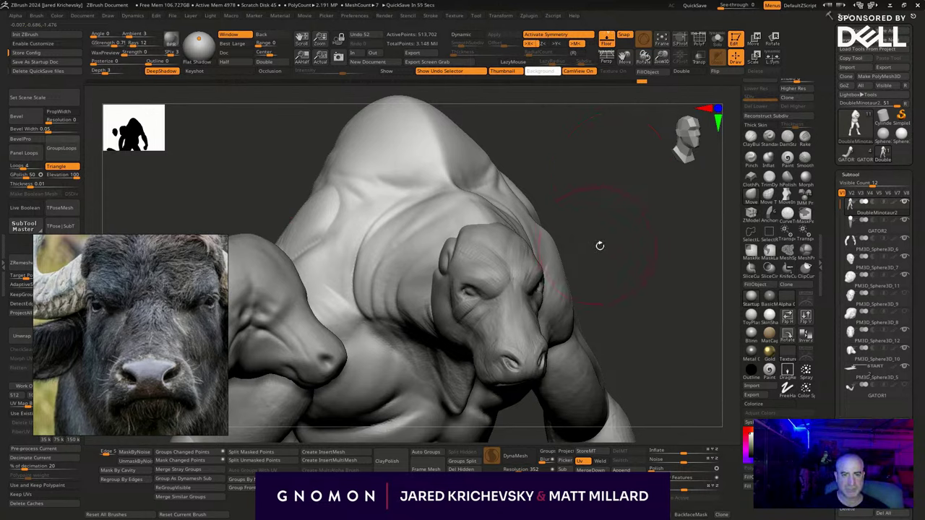
drag(600, 246, 607, 249)
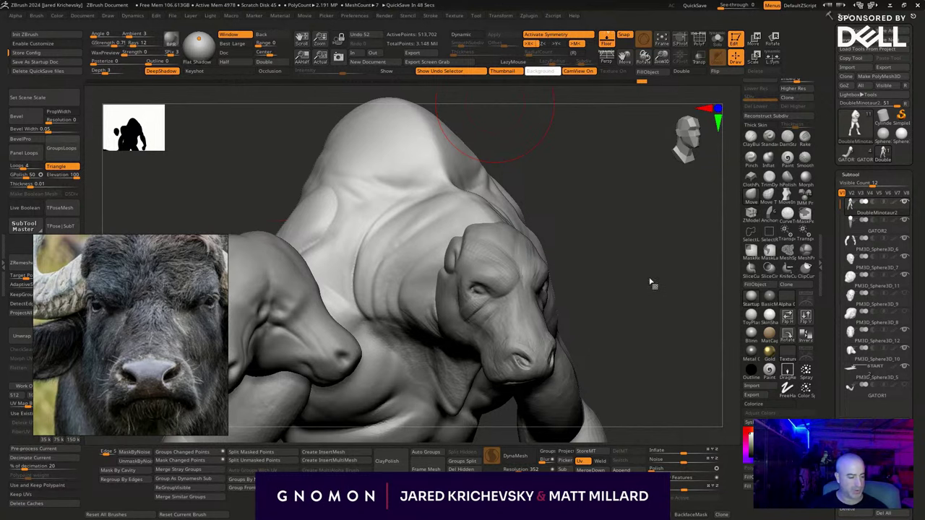
drag(646, 279, 550, 269)
drag(478, 424, 584, 384)
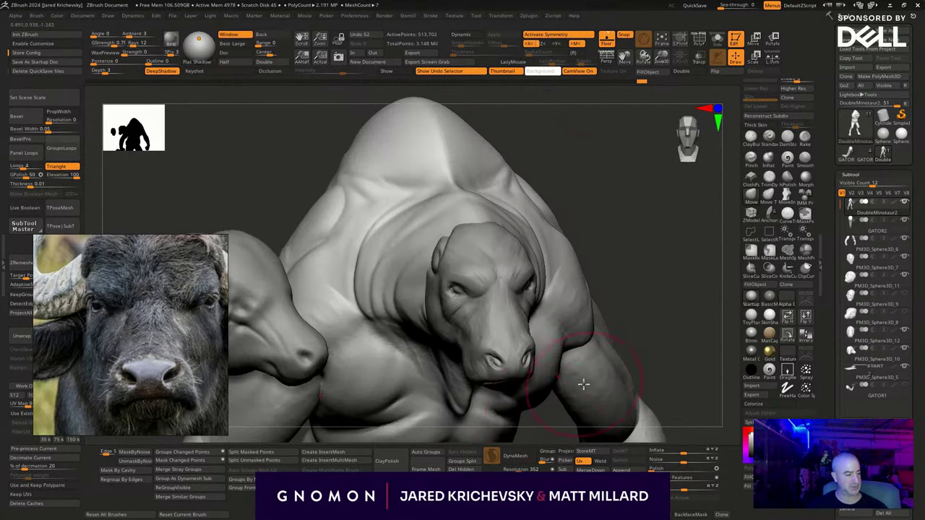
Select the bull head, turn on symmetry and carve its facial creases and mouth line with the DamStandard brush.
click(791, 138)
drag(624, 230, 654, 253)
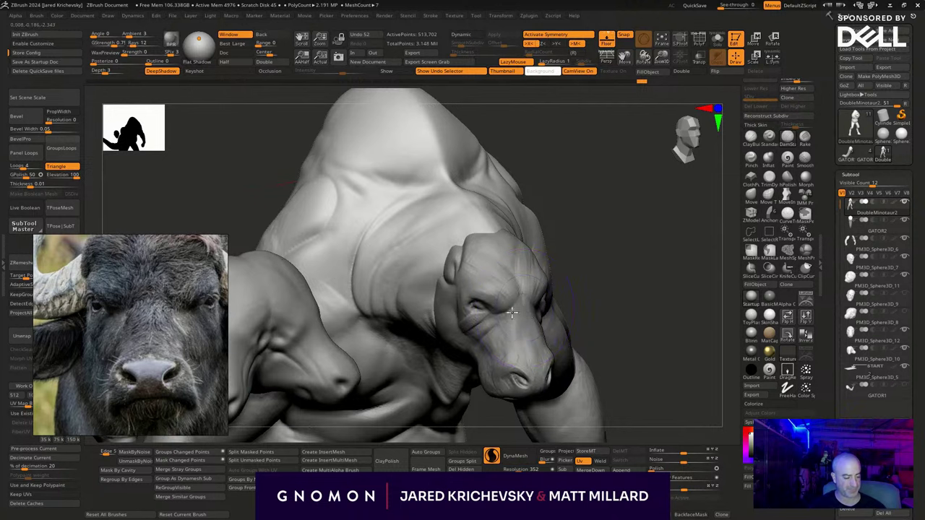
alt+click(526, 310)
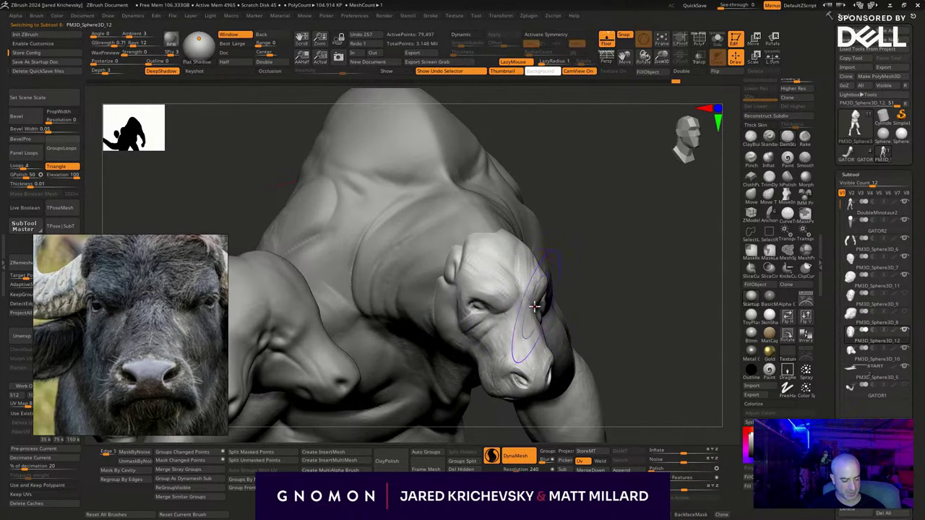
key(x)
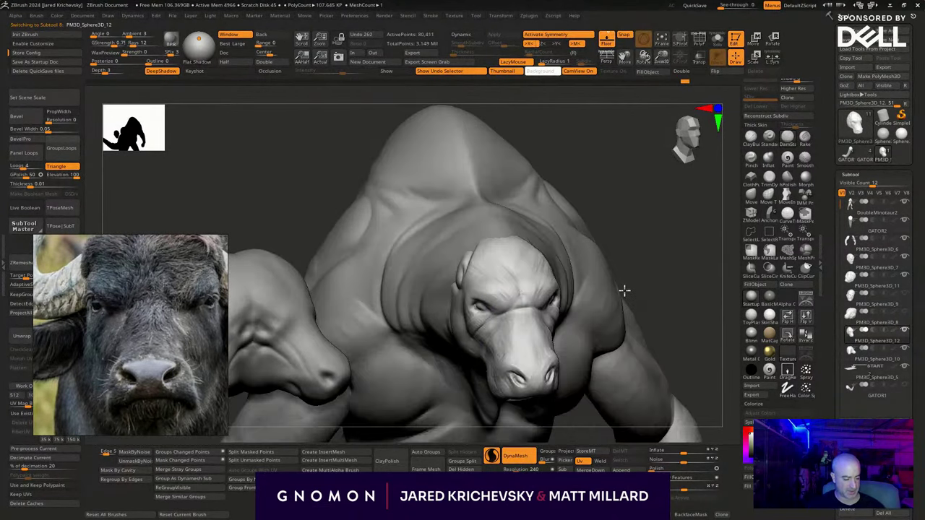
mouse_move(624, 290)
mouse_down()
mouse_move(675, 263)
mouse_move(597, 188)
mouse_move(601, 173)
mouse_move(587, 208)
mouse_move(608, 198)
mouse_up()
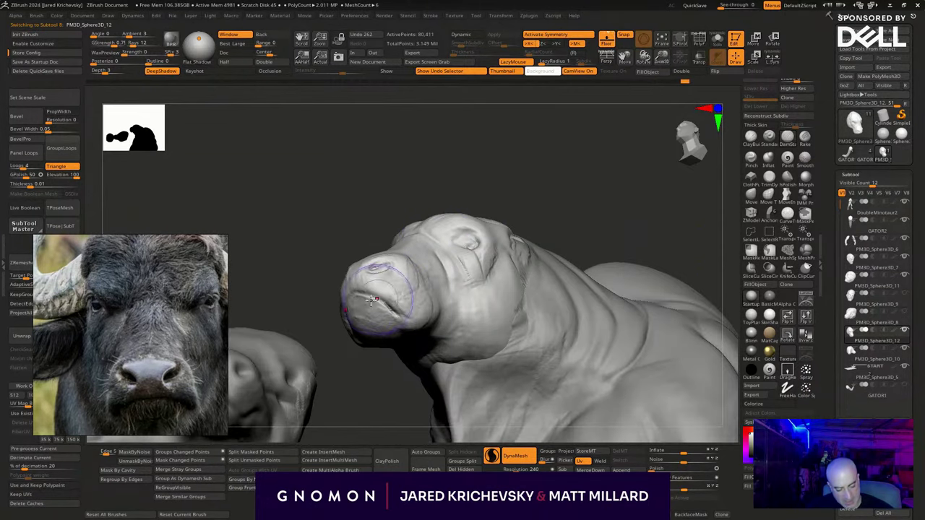
mouse_move(383, 305)
mouse_down()
mouse_move(367, 291)
mouse_move(405, 320)
mouse_up()
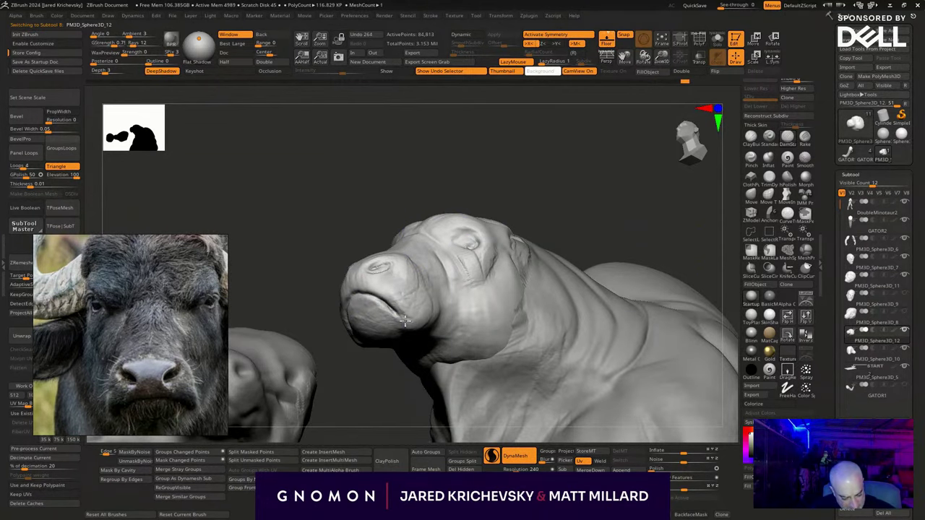
Shape the chin, lower lip and underside of the bull's jaw back toward the neck.
mouse_move(399, 387)
mouse_down()
mouse_move(418, 338)
mouse_move(451, 324)
mouse_move(477, 338)
mouse_up()
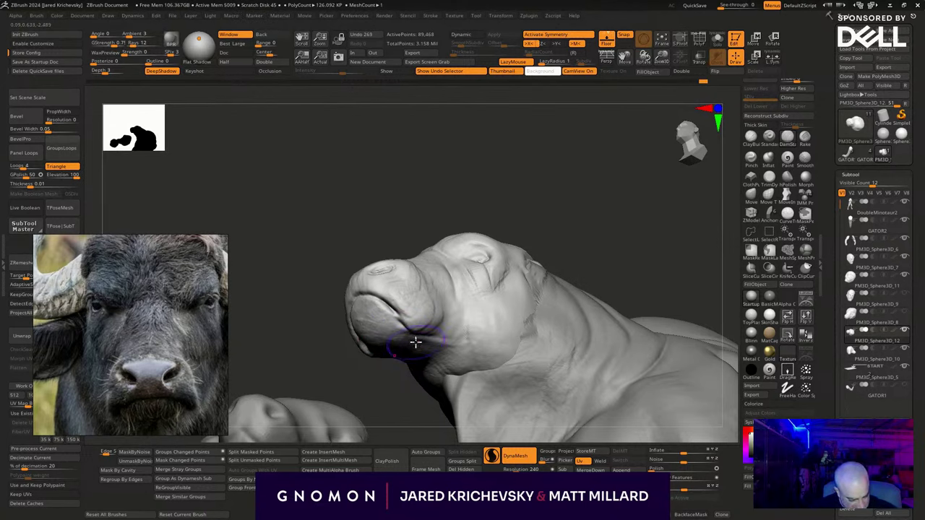
mouse_move(417, 343)
mouse_down()
mouse_move(464, 350)
mouse_move(431, 354)
mouse_move(474, 369)
mouse_move(453, 378)
mouse_move(462, 380)
mouse_up()
drag(599, 223, 579, 278)
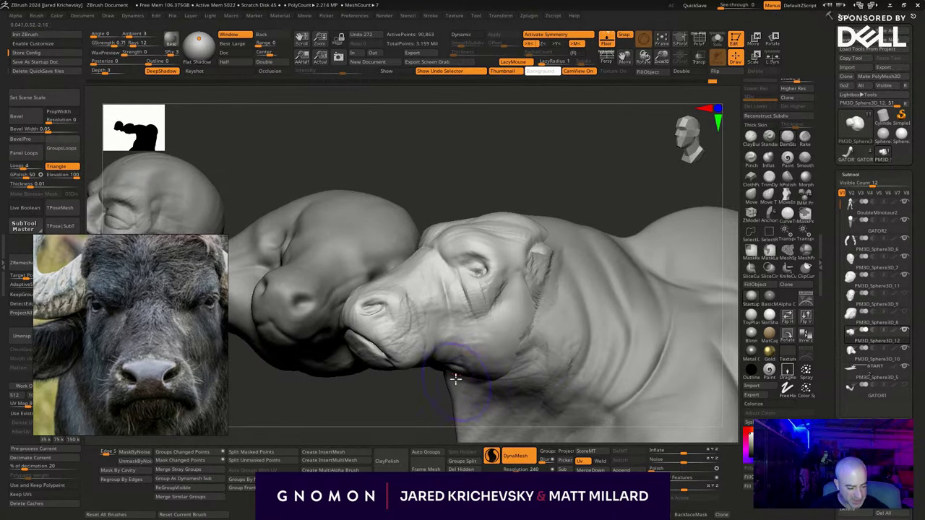
drag(455, 376, 525, 355)
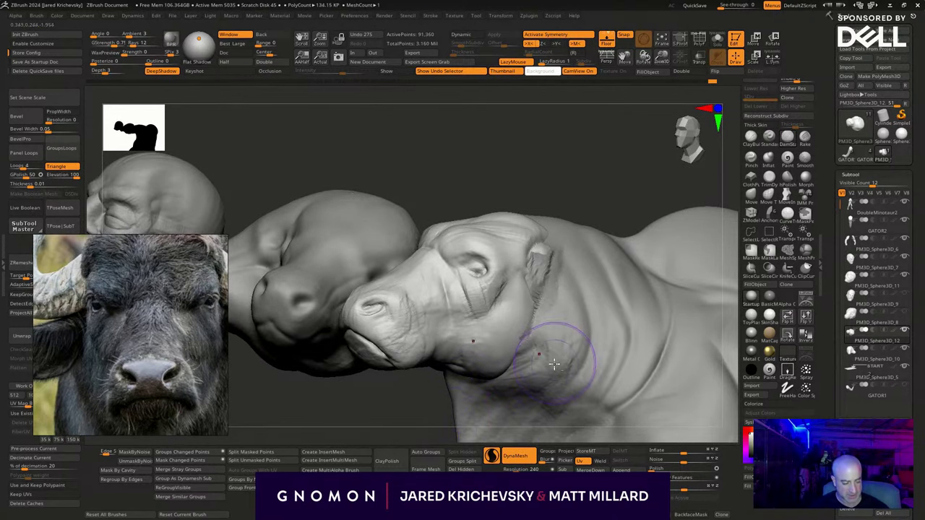
Select the DoubleMinotaur2 body and build up the neck skin behind the jaw and around the top of the skull.
alt+click(556, 330)
mouse_move(547, 353)
mouse_down()
mouse_move(515, 379)
mouse_move(546, 315)
mouse_up()
mouse_move(553, 276)
mouse_down()
mouse_move(543, 240)
mouse_move(545, 298)
mouse_move(509, 395)
mouse_move(494, 377)
mouse_up()
mouse_move(394, 405)
mouse_down()
mouse_move(386, 399)
mouse_move(564, 347)
mouse_move(652, 304)
mouse_move(607, 239)
mouse_move(638, 227)
mouse_up()
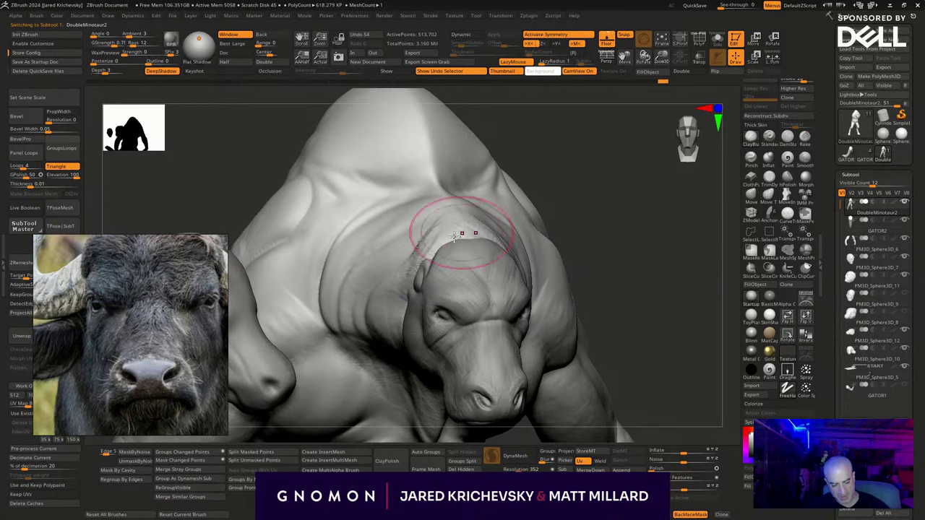
mouse_move(453, 236)
mouse_down()
mouse_move(357, 269)
mouse_move(406, 278)
mouse_up()
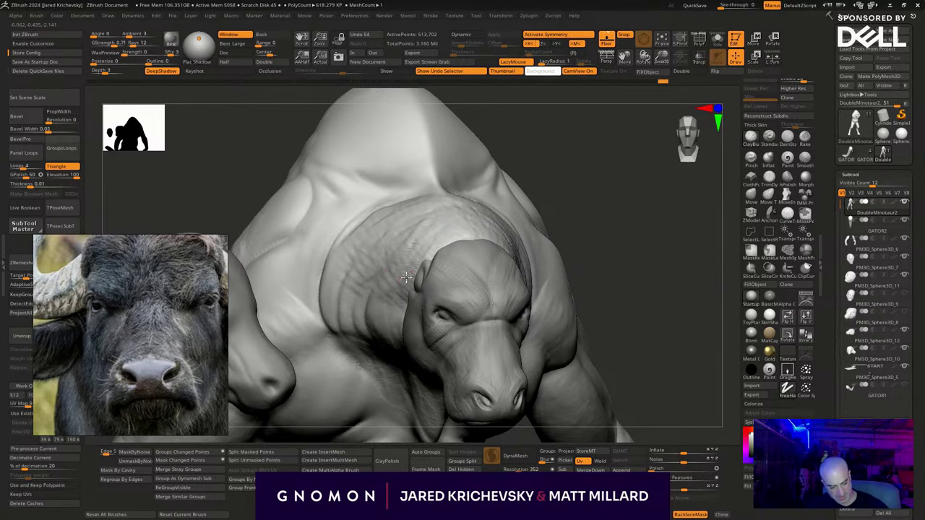
Adjust the brush size and layer wrinkled folds along the crest and sides of the bull's neck.
mouse_move(630, 257)
shift+mouse_down()
mouse_move(622, 225)
mouse_move(628, 240)
shift+mouse_up()
key(s)
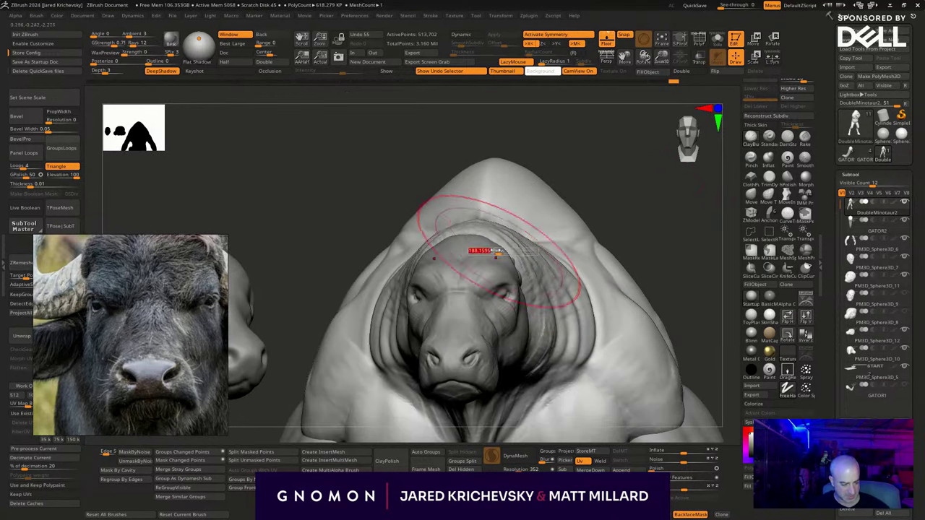
mouse_move(672, 206)
mouse_down()
mouse_move(509, 242)
mouse_move(477, 234)
mouse_up()
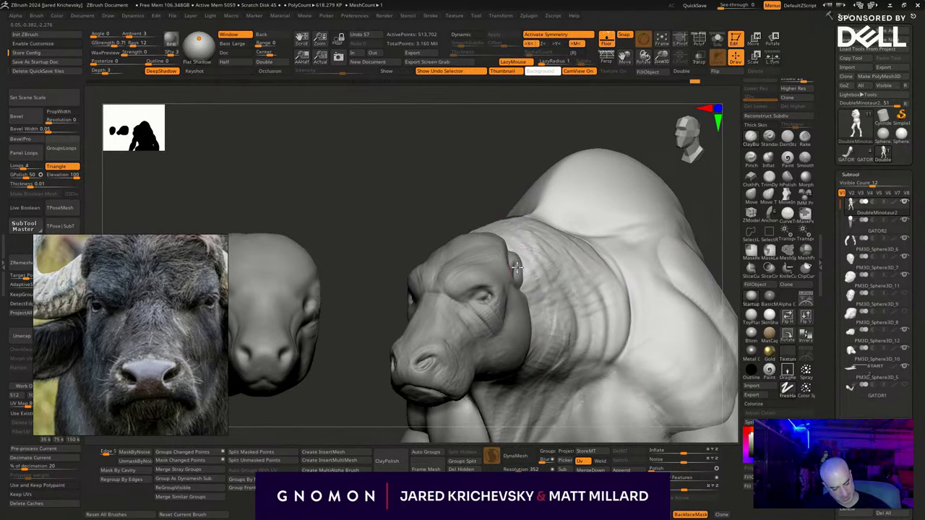
drag(529, 339, 559, 338)
drag(594, 369, 600, 396)
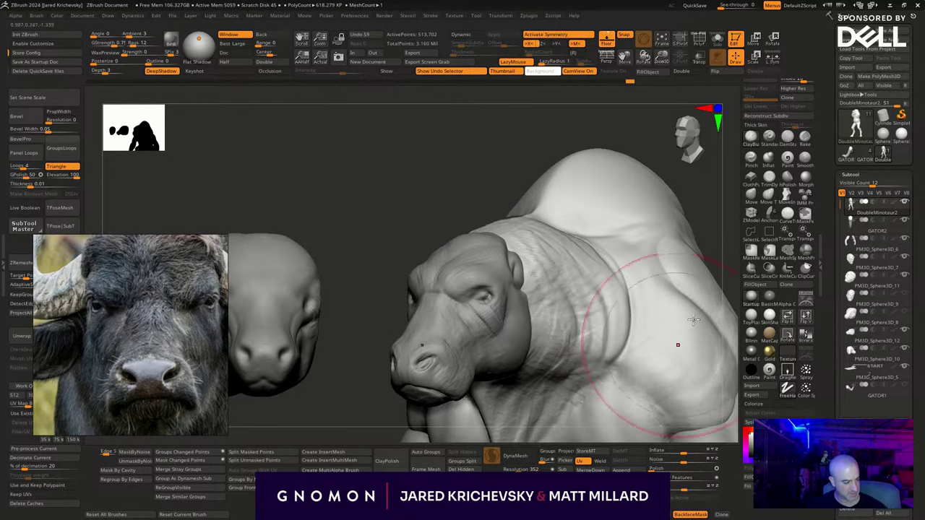
Build up muscle mass on the back hump above the head and across the shoulders.
mouse_move(696, 202)
alt+mouse_down()
mouse_move(679, 246)
mouse_move(603, 274)
mouse_move(582, 304)
alt+mouse_up()
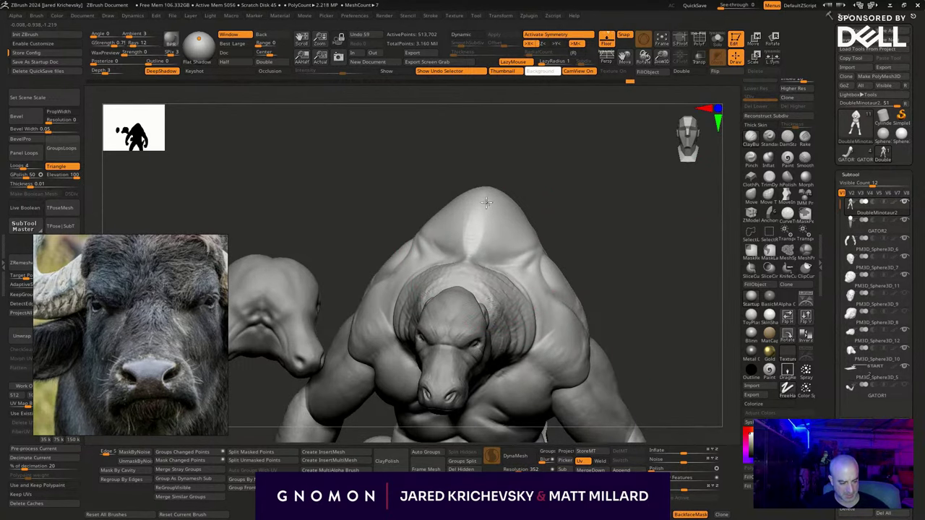
drag(487, 203, 536, 233)
mouse_move(607, 269)
mouse_down()
mouse_move(576, 215)
mouse_move(583, 220)
mouse_up()
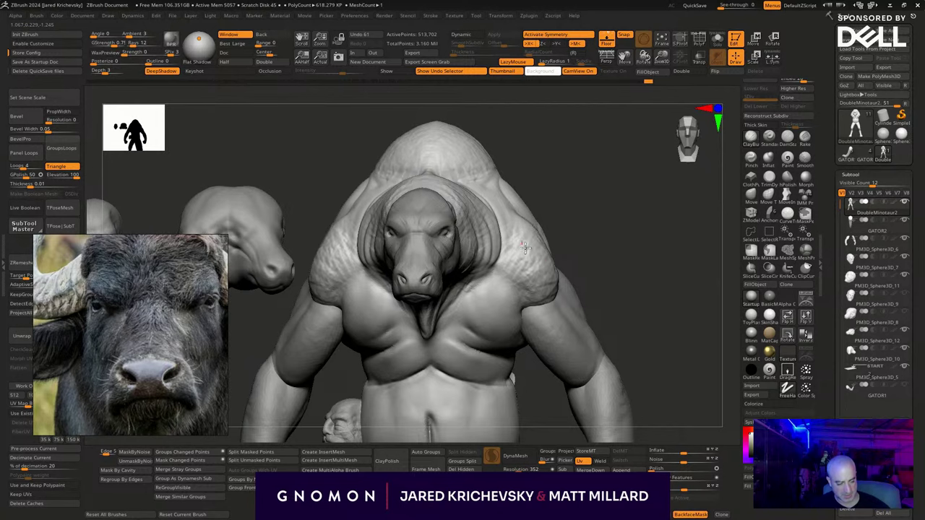
drag(555, 300, 557, 292)
Refine the rounded deltoids and their lower edges where they overlap the upper arms.
drag(608, 265, 582, 276)
key(s)
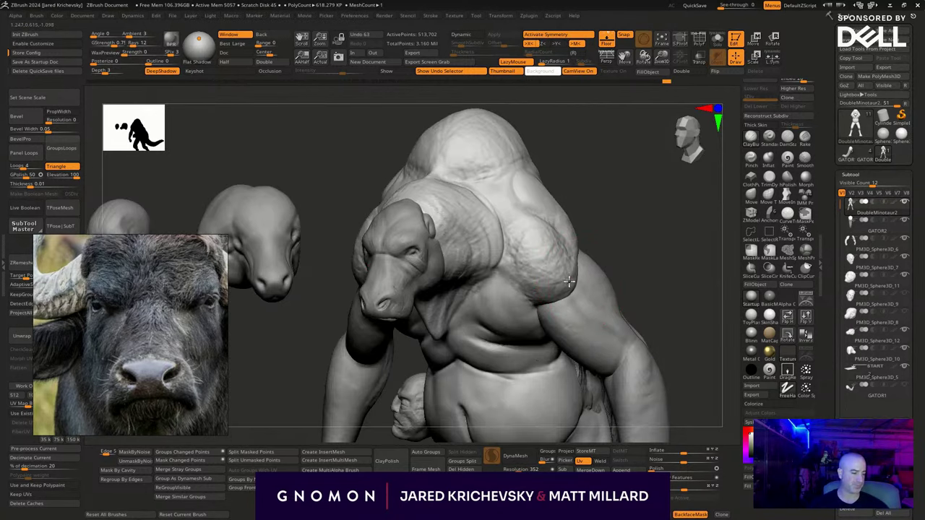
drag(563, 307, 537, 241)
mouse_move(556, 288)
mouse_down()
mouse_move(566, 281)
mouse_move(546, 281)
mouse_move(570, 254)
mouse_up()
key(ctrl+z)
drag(593, 253, 591, 267)
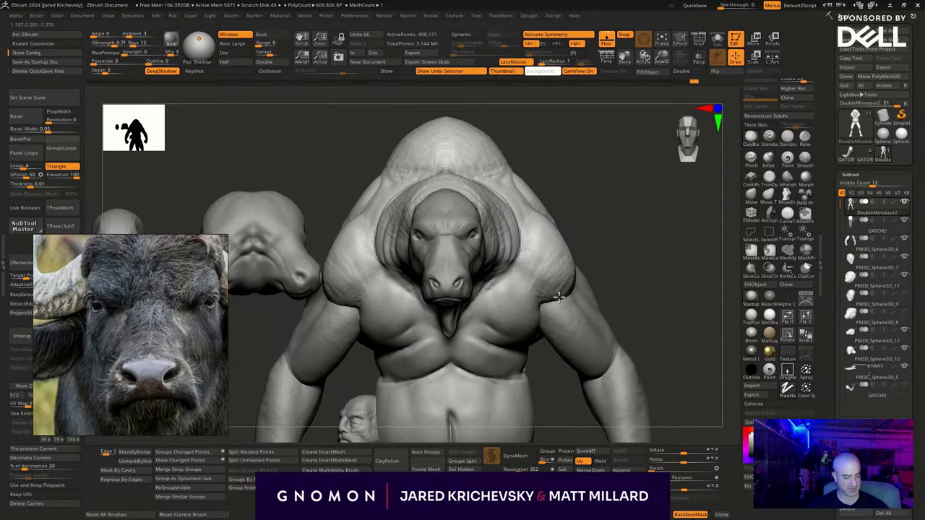
drag(527, 240, 582, 227)
Select the PM3D_Sphere3D_6 arms, mask the forearms, clean up and blur the mask at the elbows, and invert it.
alt+click(574, 258)
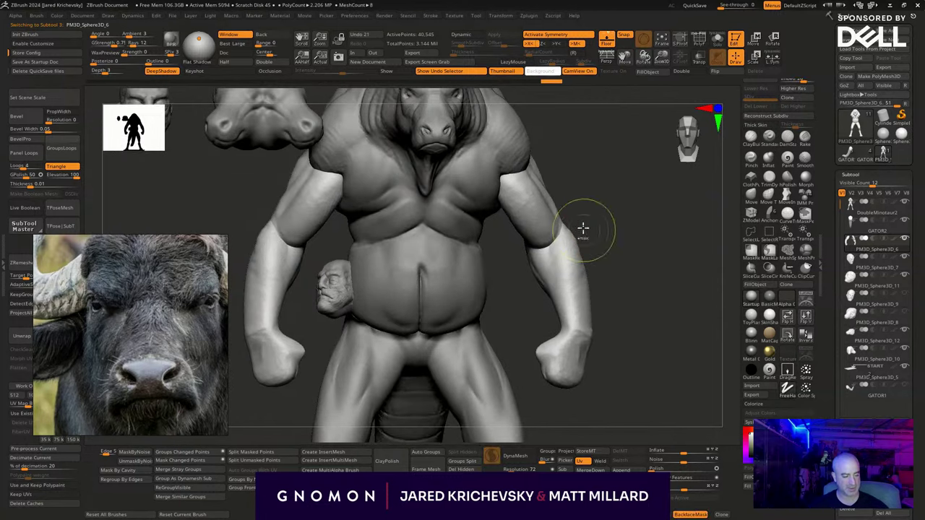
drag(664, 298, 626, 261)
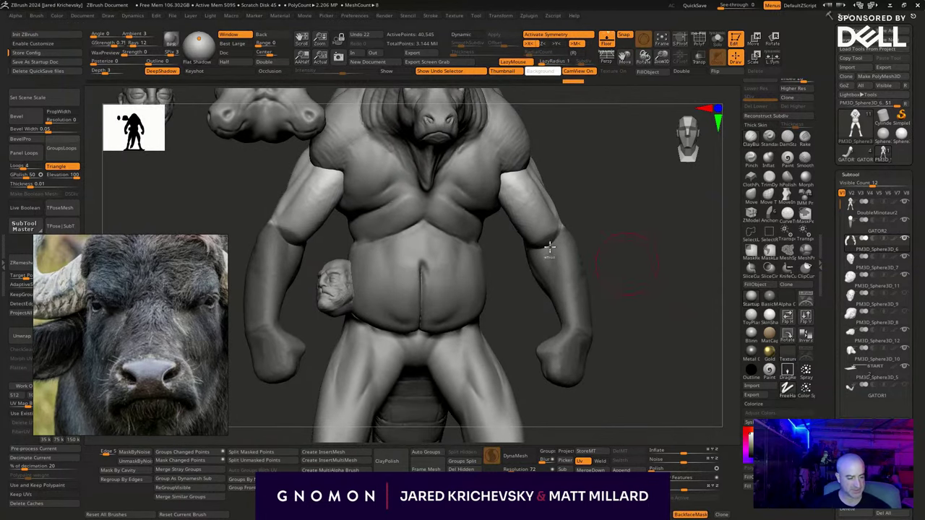
mouse_move(512, 232)
ctrl+alt+mouse_down()
mouse_move(569, 239)
mouse_move(577, 217)
ctrl+alt+mouse_up()
mouse_move(639, 233)
mouse_down()
mouse_move(618, 226)
mouse_move(624, 210)
mouse_move(621, 221)
mouse_move(588, 194)
mouse_up()
ctrl+click(548, 288)
ctrl+click(619, 209)
Reposition the forearms from the elbow with the transform gizmo and clear the mask.
key(w)
alt+click(555, 243)
mouse_move(655, 202)
mouse_down()
mouse_move(665, 347)
mouse_move(653, 316)
mouse_move(661, 345)
mouse_move(612, 297)
mouse_move(628, 324)
mouse_move(643, 330)
mouse_move(641, 320)
mouse_move(665, 334)
mouse_move(655, 340)
mouse_move(644, 308)
mouse_move(657, 311)
mouse_move(653, 287)
mouse_move(603, 319)
mouse_move(578, 303)
mouse_move(612, 310)
mouse_move(600, 352)
mouse_move(579, 329)
mouse_up()
key(q)
ctrl+drag(612, 253, 641, 295)
Fine-tune the placement of the whole arms with the transform gizmo and return to sculpting mode.
alt+drag(641, 295, 617, 256)
key(w)
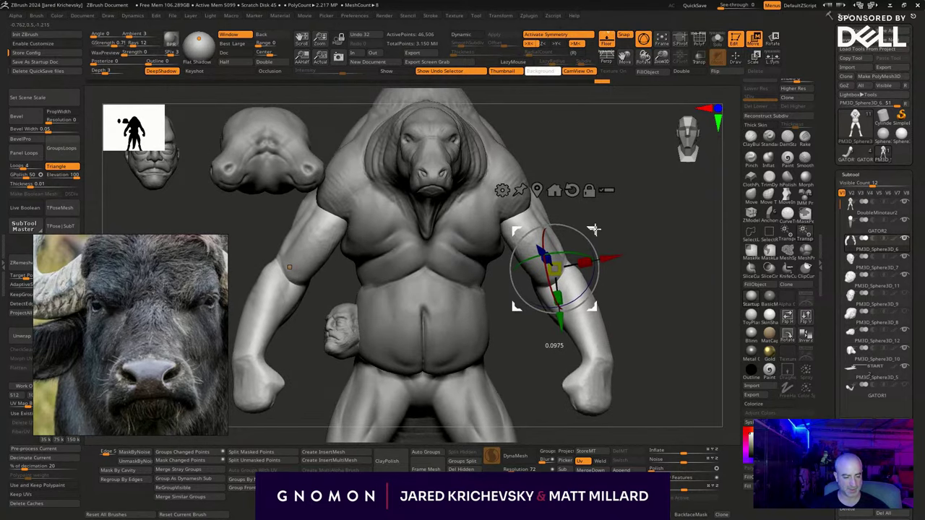
drag(609, 222, 590, 242)
drag(323, 387, 394, 379)
mouse_move(593, 240)
mouse_down()
mouse_move(591, 231)
mouse_move(614, 230)
mouse_move(593, 236)
mouse_up()
key(q)
Select the DoubleMinotaur2 body and widen the outer thighs and knees with the Move brush.
alt+drag(653, 335, 502, 276)
alt+click(461, 286)
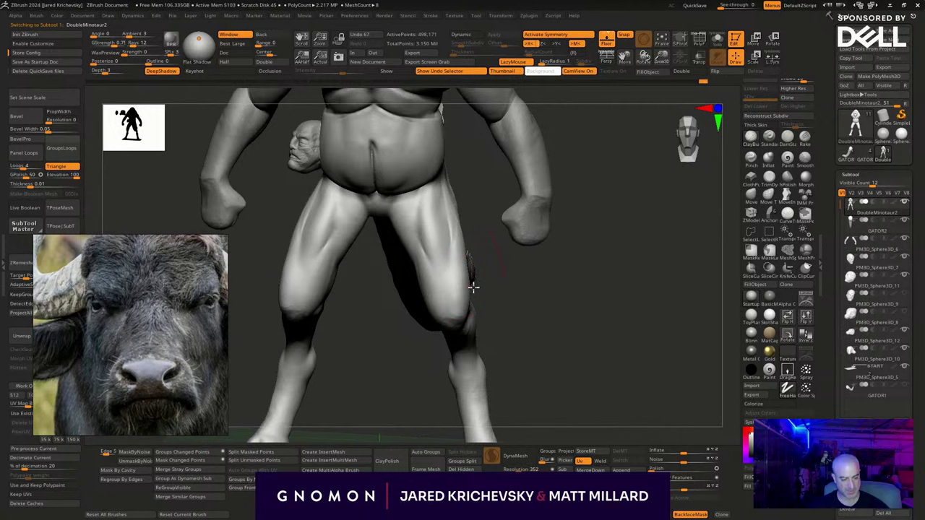
key(b)
key(m)
key(v)
drag(463, 286, 470, 291)
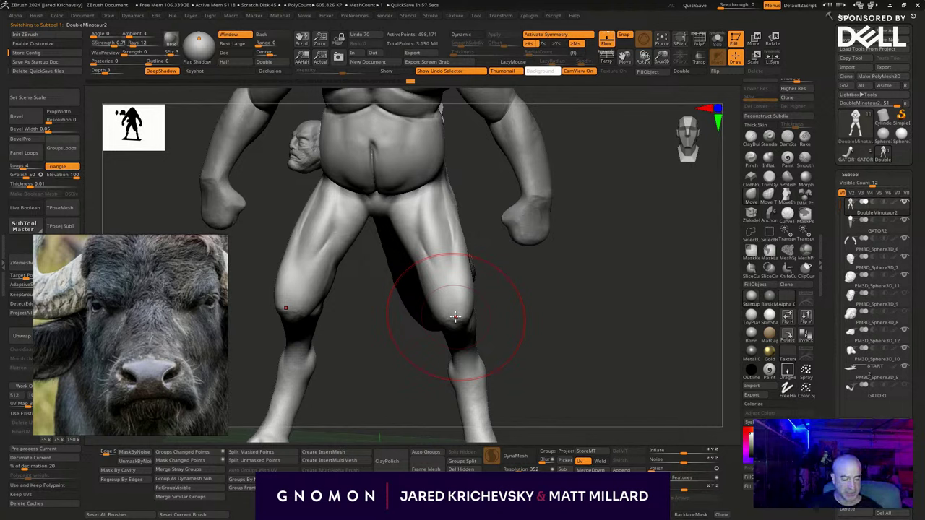
mouse_move(497, 316)
mouse_down()
mouse_move(453, 316)
mouse_move(512, 320)
mouse_move(454, 299)
mouse_move(436, 275)
mouse_move(464, 305)
mouse_move(572, 314)
mouse_move(620, 406)
mouse_up()
drag(636, 373, 628, 362)
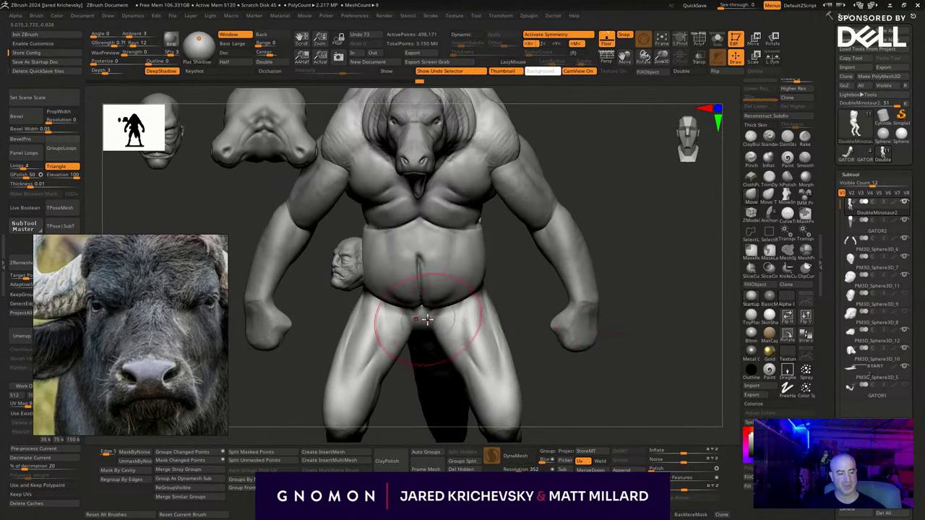
Reshape the crotch and inner thighs, using a resized brush for the area above the knees.
mouse_move(435, 326)
mouse_down()
mouse_move(433, 317)
mouse_move(459, 384)
mouse_move(448, 371)
mouse_move(457, 364)
mouse_up()
key(s)
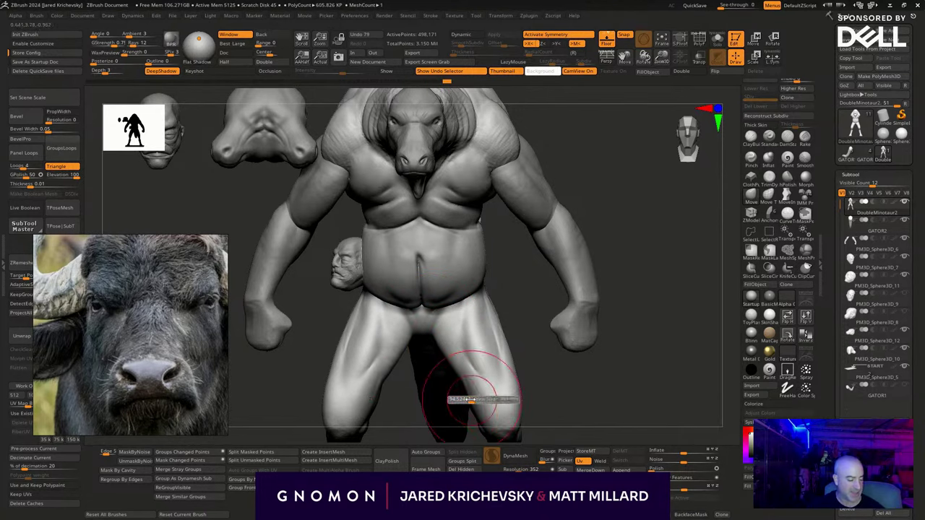
drag(477, 398, 474, 380)
Push the sides of the belly and the hips outward to give the torso a broader waist.
mouse_move(603, 237)
mouse_down()
mouse_move(603, 211)
mouse_move(600, 311)
mouse_up()
drag(489, 305, 495, 298)
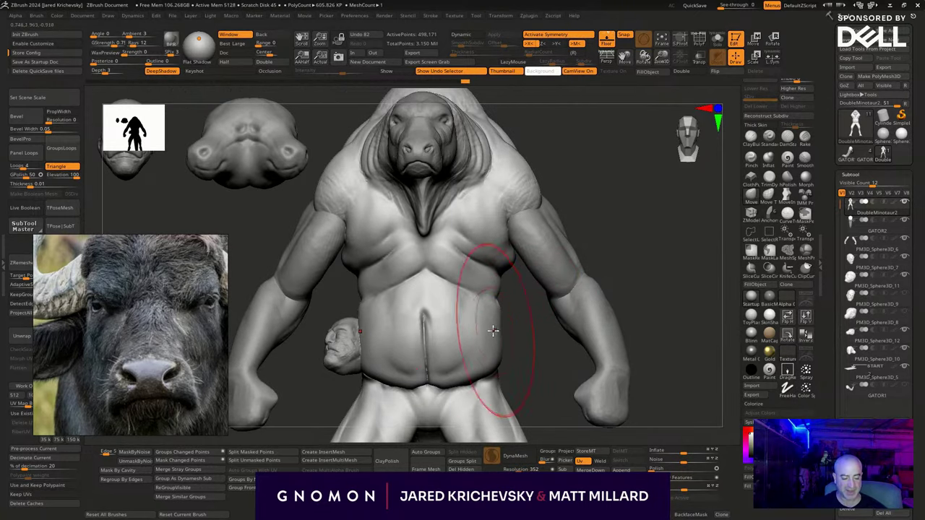
drag(493, 331, 504, 331)
drag(648, 299, 639, 317)
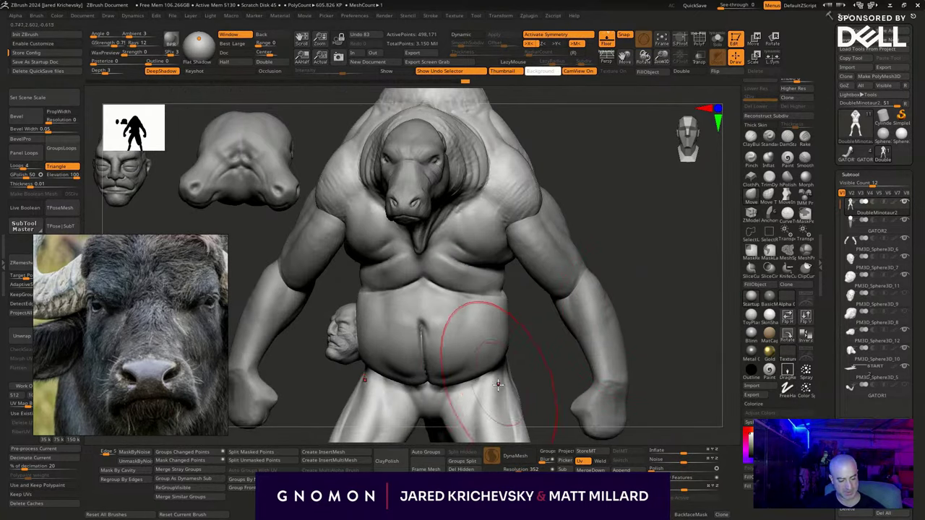
drag(498, 384, 549, 360)
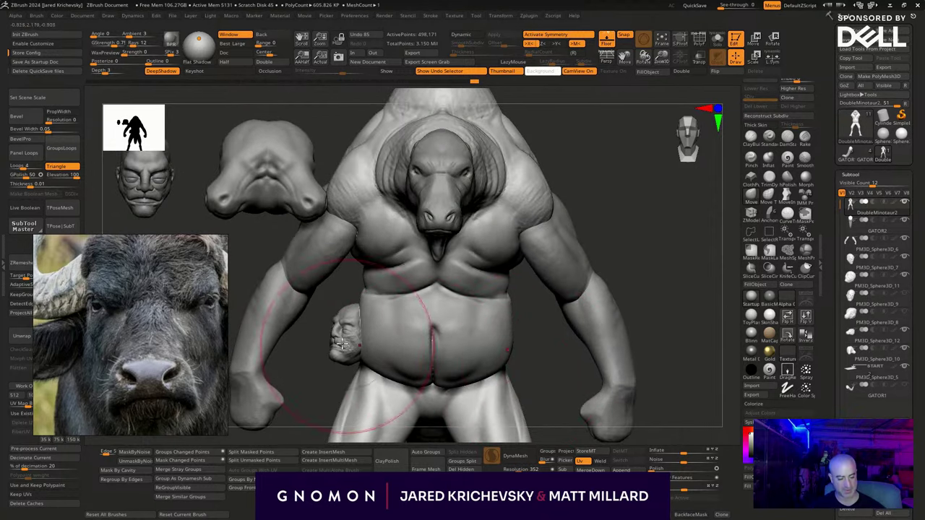
Lower the small PM3D_Sphere3D_11 head beside the waist with the transform gizmo and hide it.
alt+click(352, 329)
key(w)
mouse_move(388, 298)
mouse_down()
mouse_move(364, 332)
mouse_move(383, 333)
mouse_up()
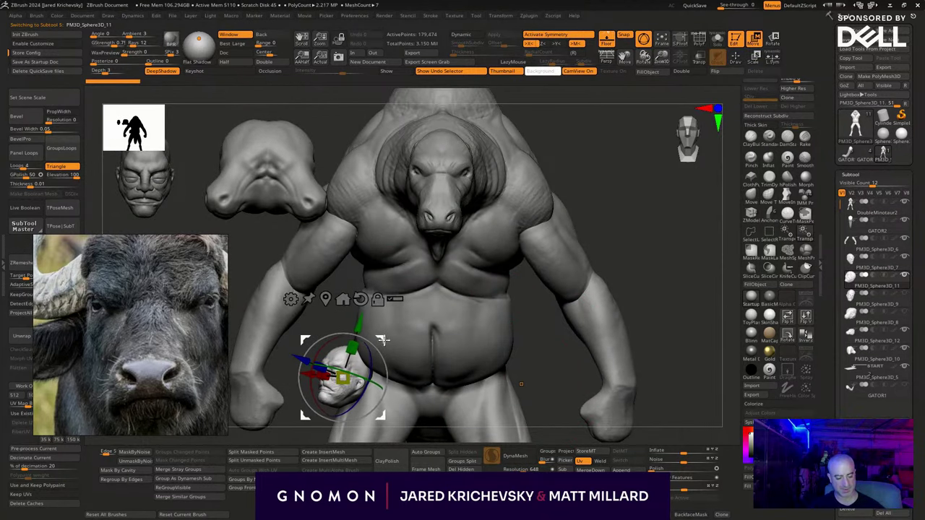
key(q)
click(907, 272)
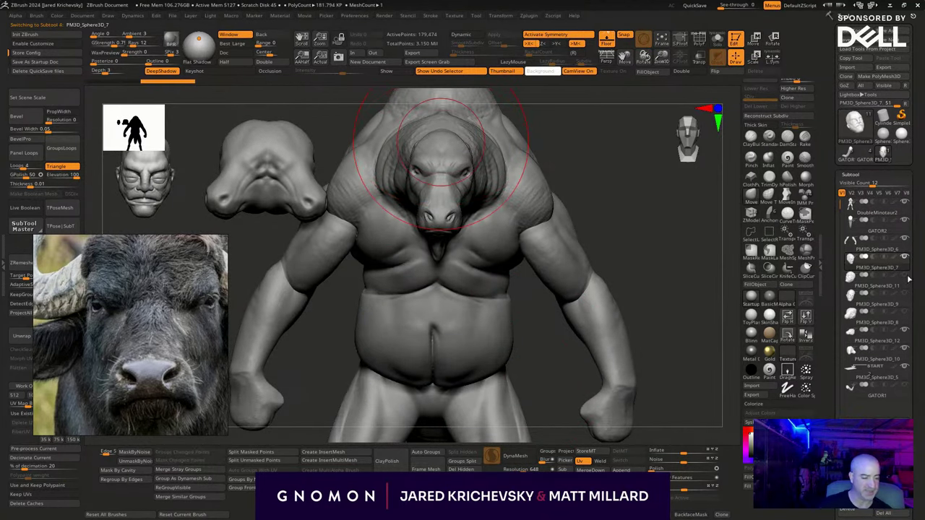
Select the PM3D_Sphere3D_6 arms and pull a longer thumb out of each blocked-in hand.
alt+drag(629, 266, 647, 434)
alt+click(576, 322)
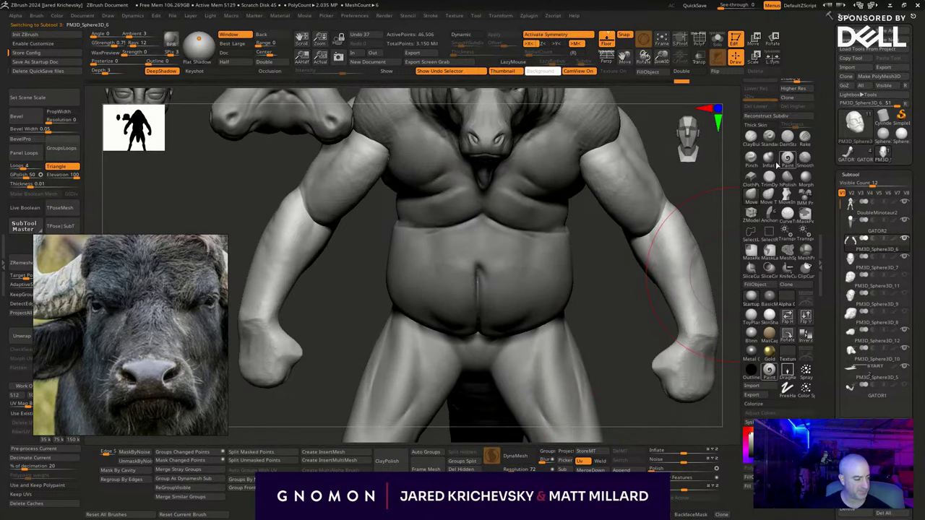
mouse_move(715, 217)
mouse_down()
mouse_move(626, 398)
mouse_move(646, 306)
mouse_move(621, 316)
mouse_move(641, 331)
mouse_move(670, 313)
mouse_up()
mouse_move(701, 405)
mouse_down()
mouse_move(706, 349)
mouse_move(597, 366)
mouse_move(598, 402)
mouse_move(600, 379)
mouse_up()
mouse_move(586, 307)
mouse_down()
mouse_move(542, 335)
mouse_move(552, 332)
mouse_up()
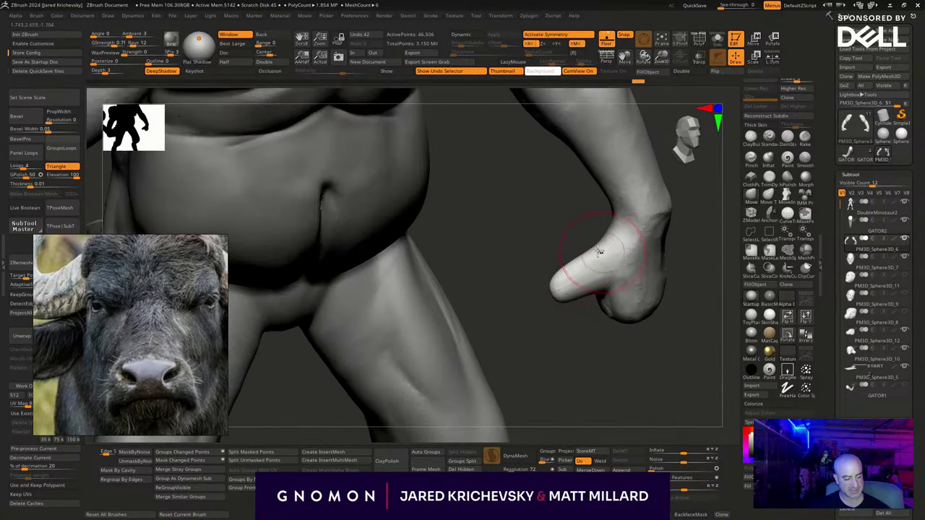
drag(599, 252, 576, 259)
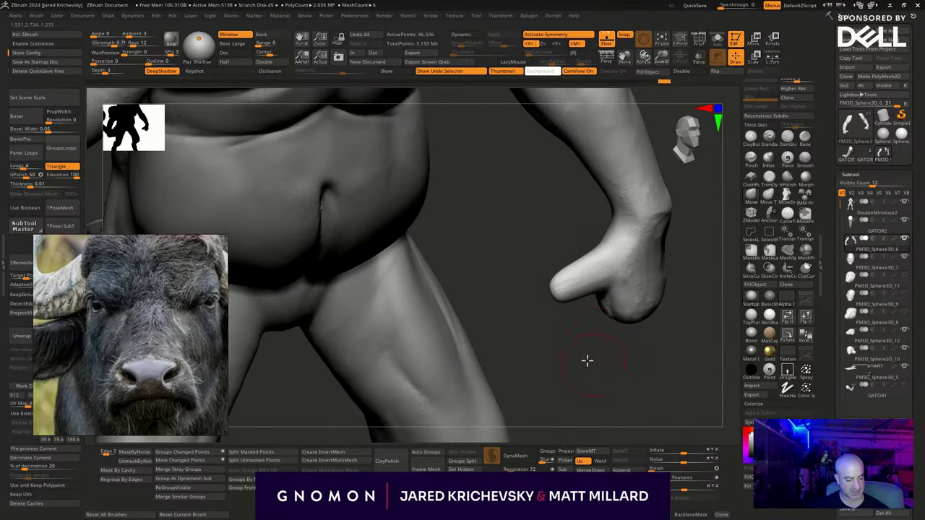
mouse_move(587, 360)
mouse_down()
mouse_move(553, 291)
mouse_move(552, 312)
mouse_move(603, 296)
mouse_move(580, 327)
mouse_up()
drag(612, 255, 617, 266)
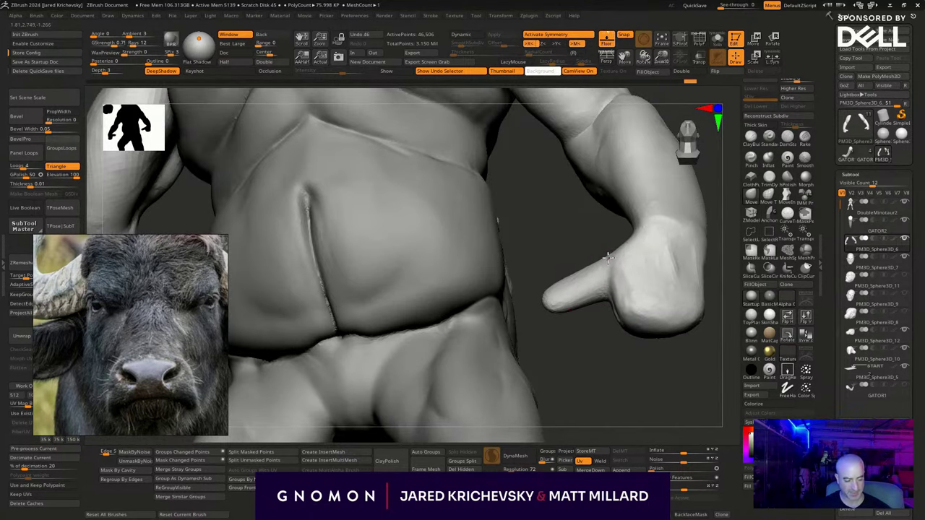
Build up the base of the thumb where it joins the palm with the ClayBuildup brush.
drag(576, 360, 607, 388)
key(b)
key(c)
key(b)
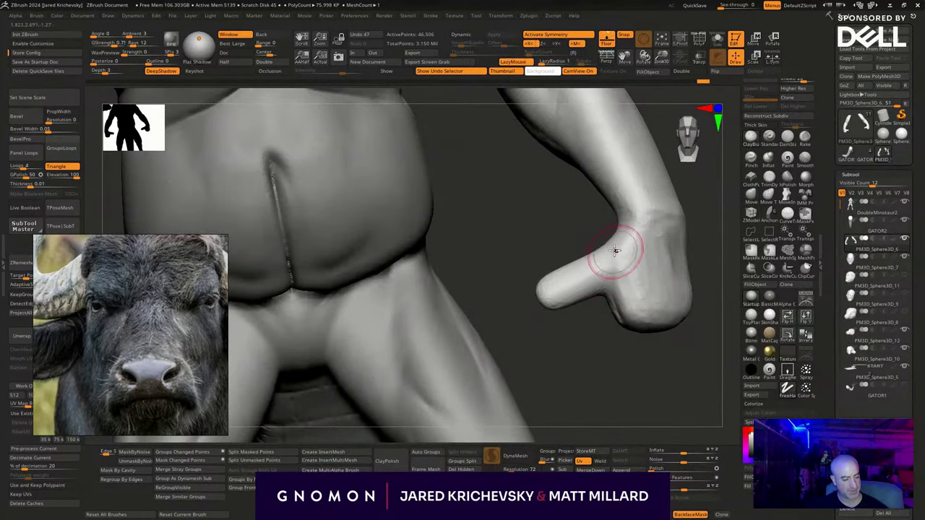
drag(597, 322, 602, 365)
drag(619, 228, 554, 275)
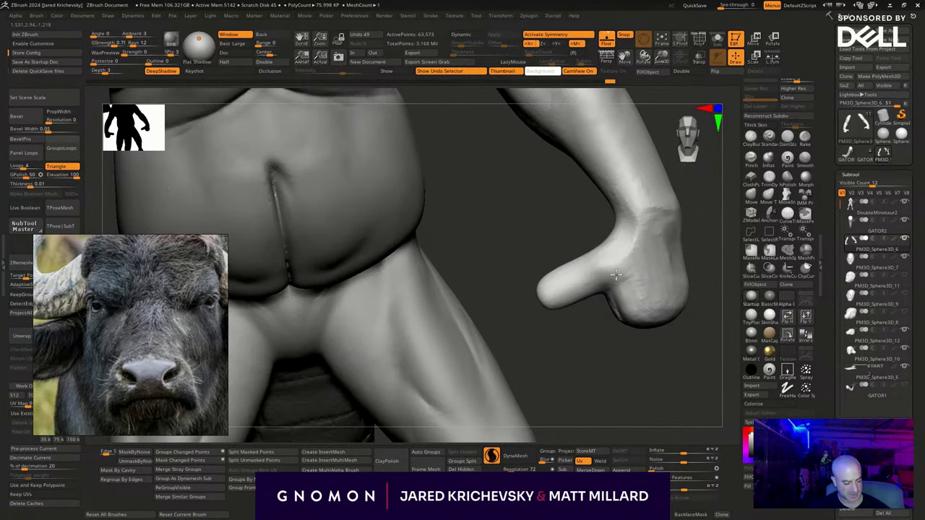
Build up the back of the blocked-in hand and the bony bump at the wrist.
mouse_move(676, 362)
mouse_down()
mouse_move(607, 386)
mouse_move(584, 347)
mouse_up()
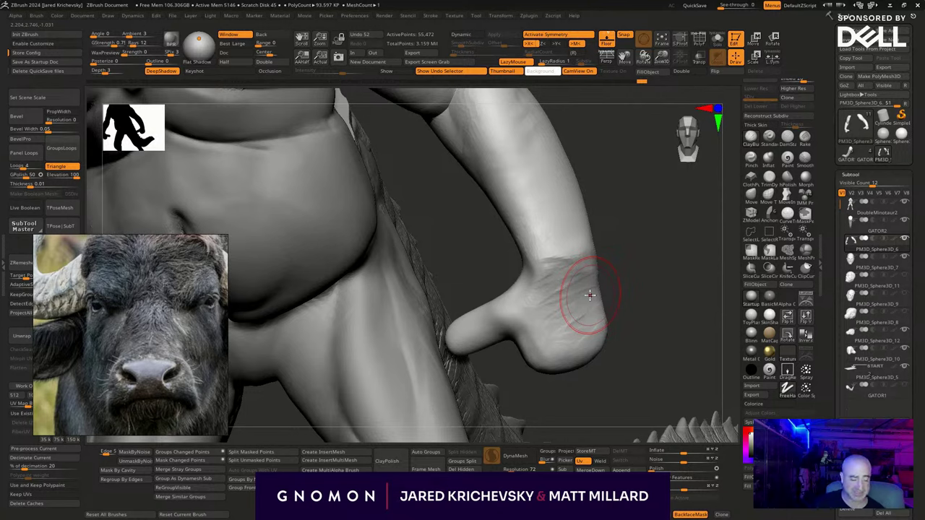
mouse_move(630, 284)
mouse_down()
mouse_move(586, 253)
mouse_move(533, 258)
mouse_up()
drag(657, 334, 683, 342)
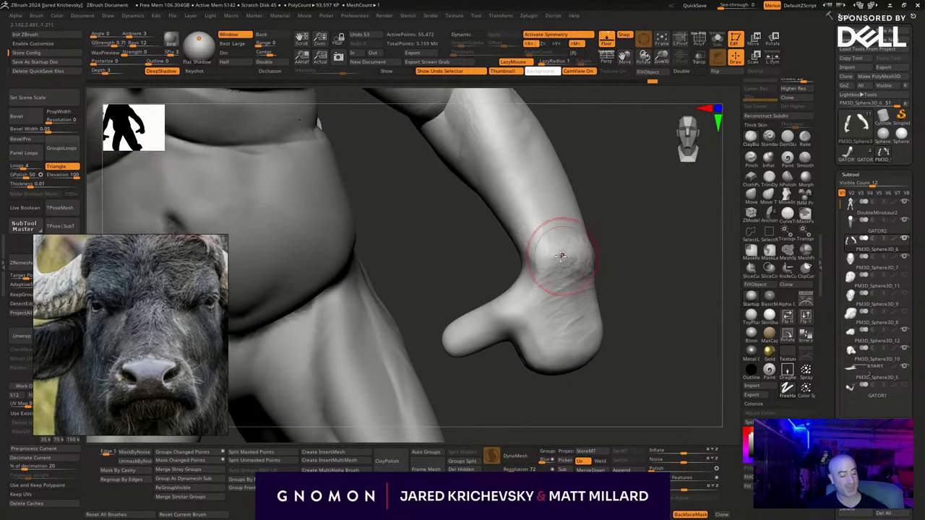
drag(602, 275, 604, 271)
mouse_move(619, 230)
alt+mouse_down()
mouse_move(618, 311)
mouse_move(583, 309)
alt+mouse_up()
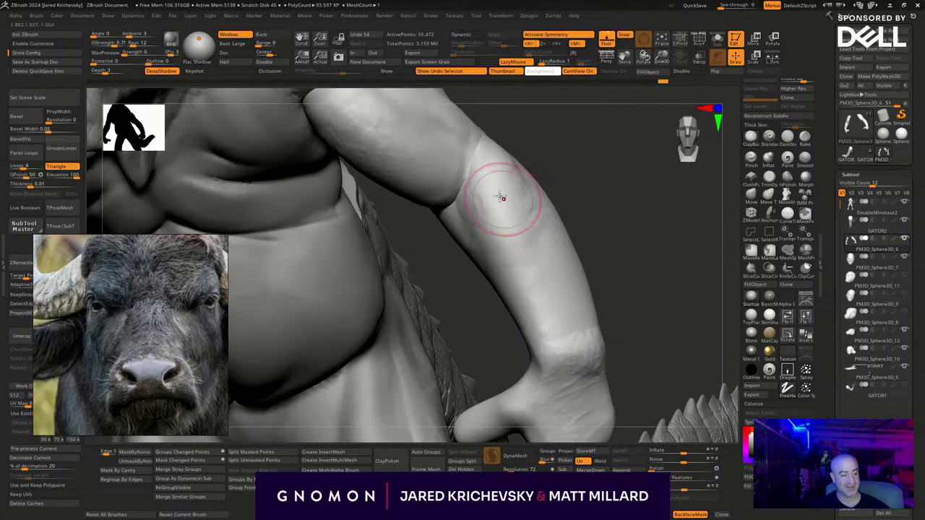
Sculpt long muscle ridges and a separating groove down the front of the forearm from elbow to wrist.
drag(510, 209, 495, 146)
drag(536, 304, 539, 325)
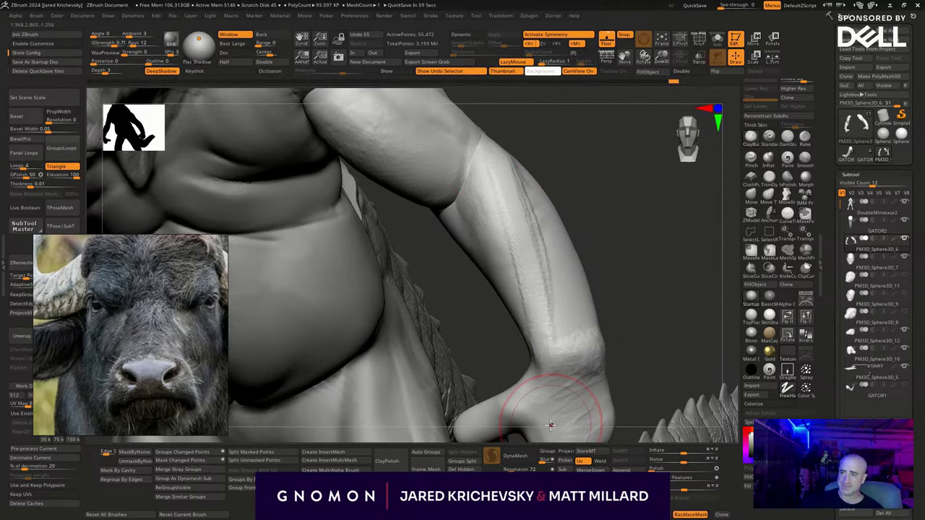
mouse_move(550, 425)
mouse_down()
mouse_move(615, 256)
mouse_move(549, 329)
mouse_up()
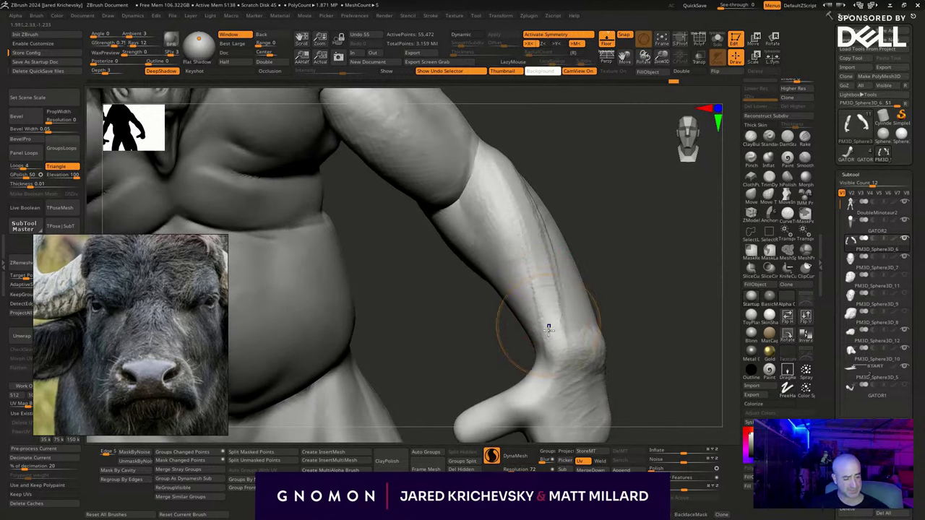
drag(538, 169, 583, 250)
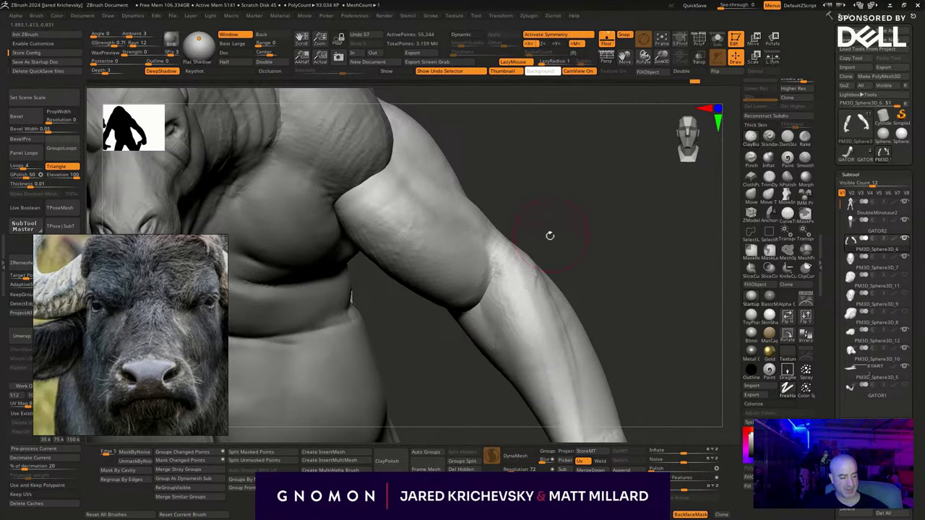
Build up the elbow where the upper arm flows into the top of the forearm.
drag(549, 235, 525, 240)
mouse_move(564, 195)
mouse_down()
mouse_move(568, 173)
mouse_move(491, 222)
mouse_up()
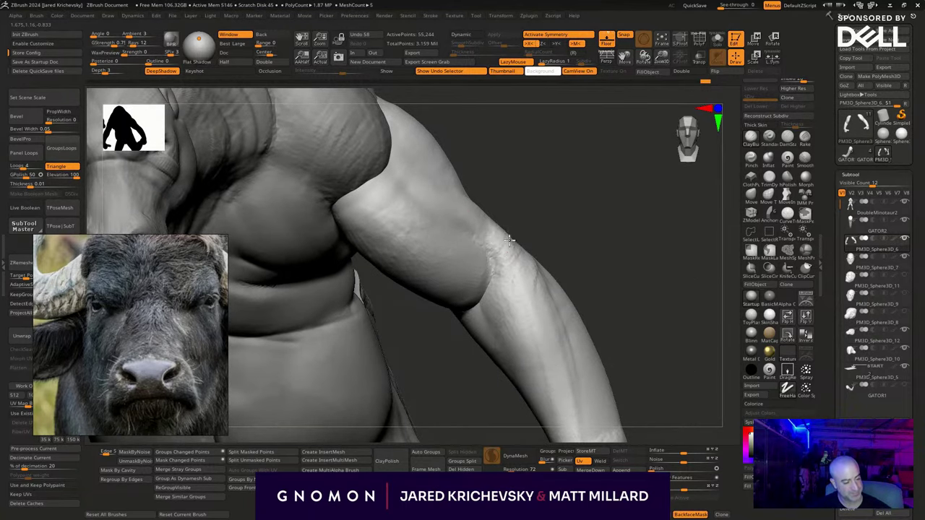
mouse_move(535, 287)
mouse_down()
mouse_move(551, 222)
mouse_move(500, 232)
mouse_up()
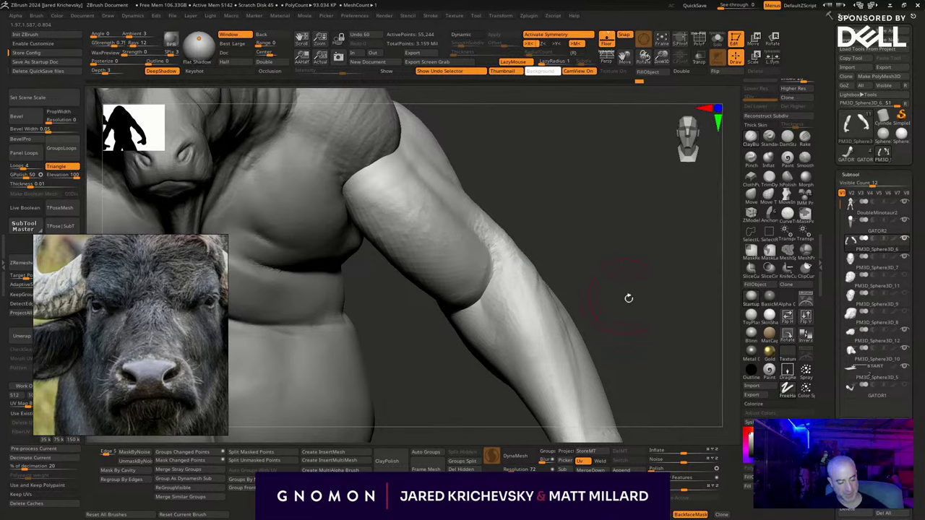
Shape the end and palm side of the blocked-in hand.
key(f)
mouse_move(568, 217)
mouse_down()
mouse_move(585, 299)
mouse_move(569, 270)
mouse_move(601, 370)
mouse_move(539, 298)
mouse_move(571, 381)
mouse_move(593, 411)
mouse_up()
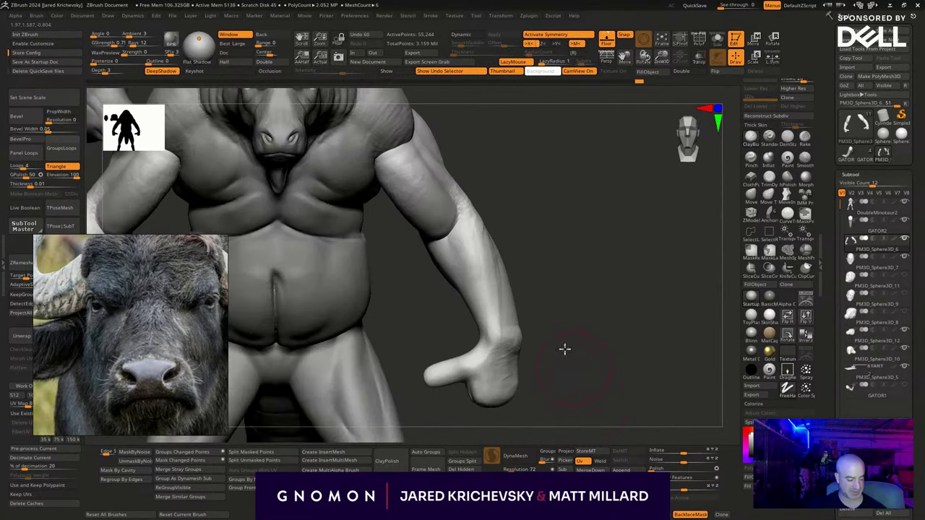
alt+drag(563, 349, 549, 219)
drag(571, 250, 613, 248)
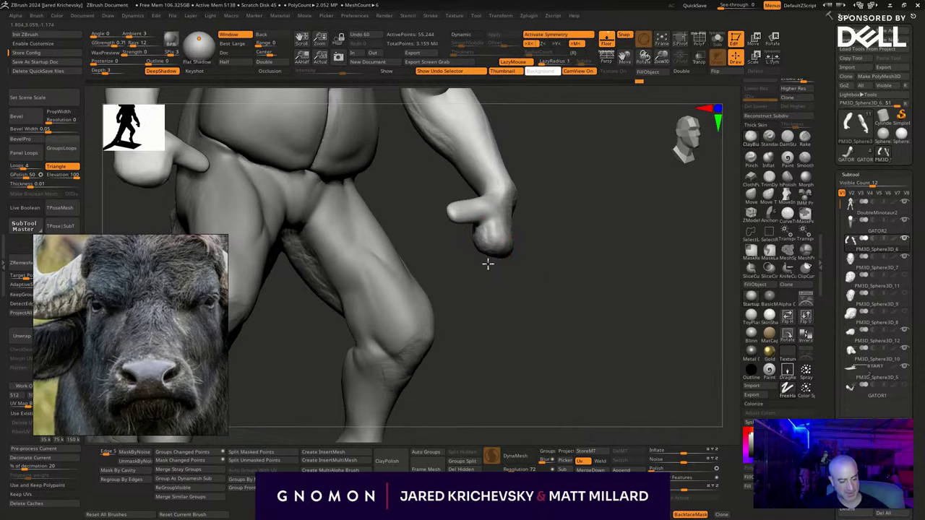
mouse_move(488, 264)
mouse_down()
mouse_move(568, 283)
mouse_move(581, 277)
mouse_move(479, 248)
mouse_up()
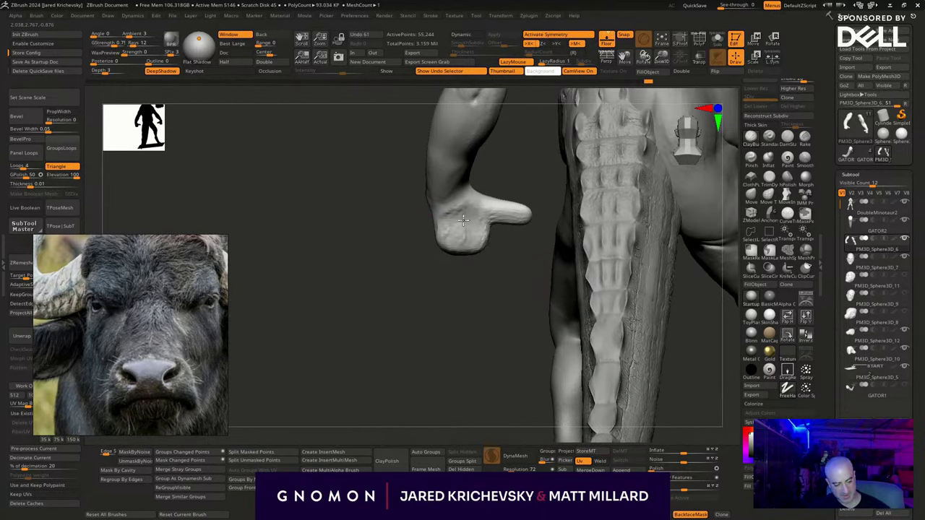
mouse_move(477, 280)
mouse_down()
mouse_move(542, 251)
mouse_move(591, 321)
mouse_move(475, 303)
mouse_move(463, 319)
mouse_up()
drag(432, 330, 446, 329)
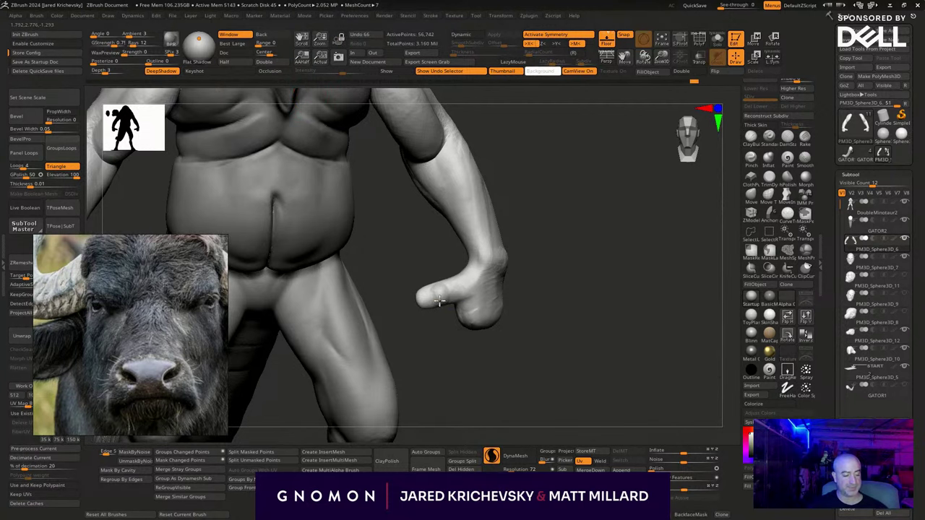
Refine the narrowing of the lower forearm and define the outer side of the wrist.
key(1)
mouse_move(521, 283)
mouse_down()
mouse_move(545, 277)
mouse_move(552, 376)
mouse_up()
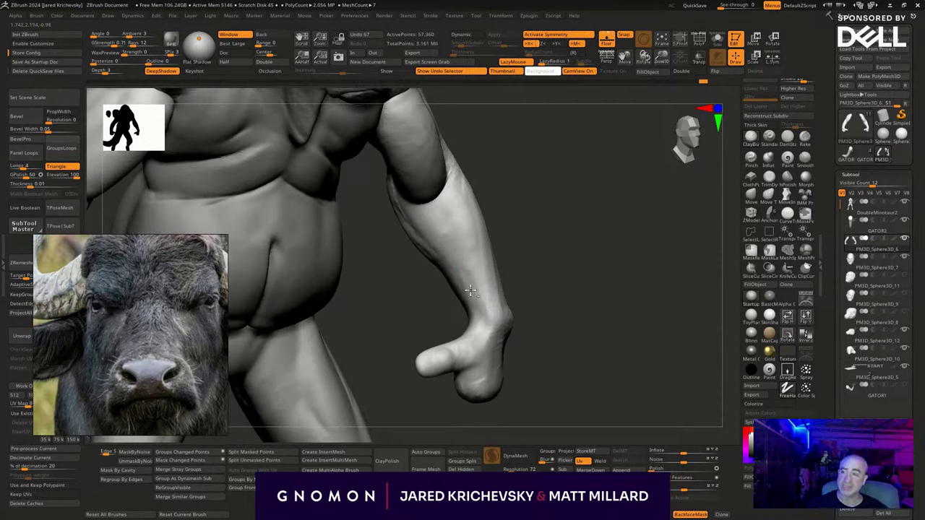
mouse_move(470, 291)
mouse_down()
mouse_move(473, 240)
mouse_move(472, 306)
mouse_up()
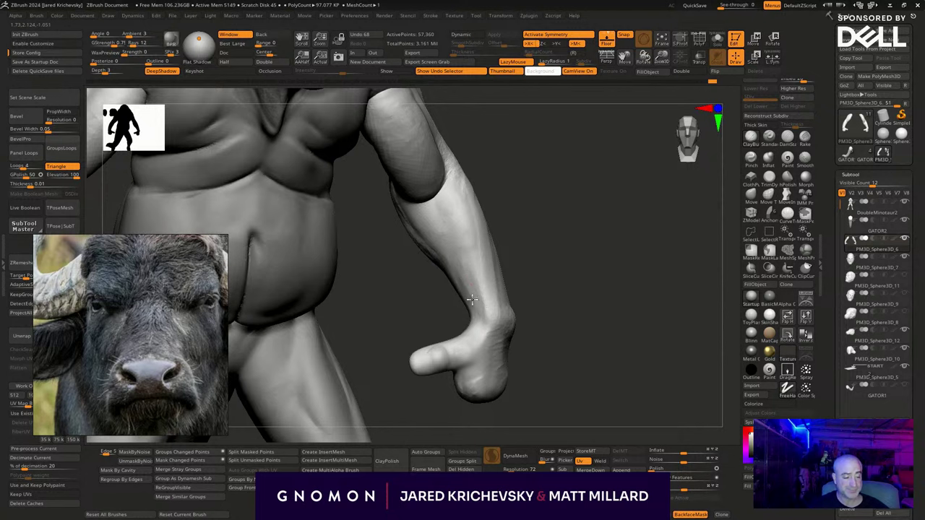
drag(475, 310, 475, 312)
mouse_move(476, 313)
right_down()
mouse_move(516, 295)
mouse_move(493, 314)
right_up()
drag(508, 322, 511, 323)
right_drag(587, 302, 512, 327)
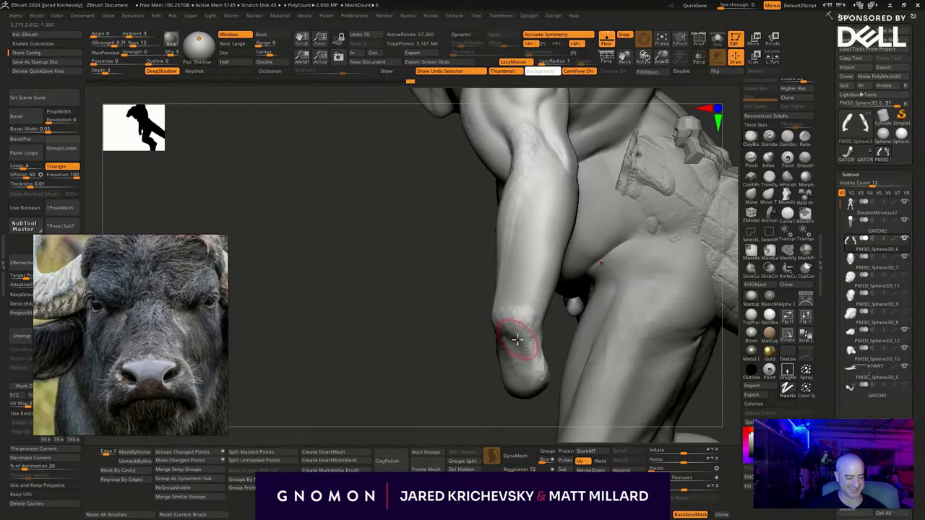
drag(521, 348, 521, 351)
right_drag(488, 419, 511, 342)
Build up the outer forearm muscles and separate them with long grooves from the elbow down to the wrist.
drag(569, 171, 538, 273)
drag(561, 214, 533, 286)
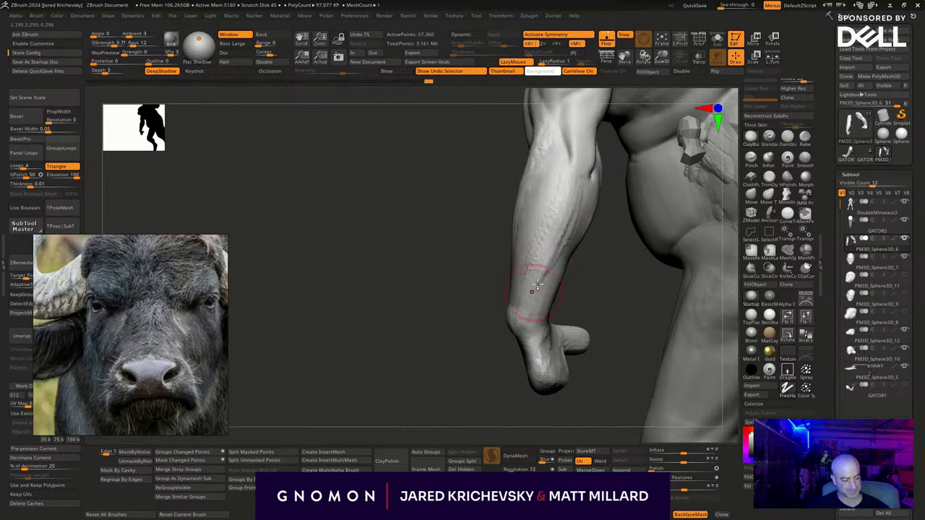
right_drag(451, 418, 443, 425)
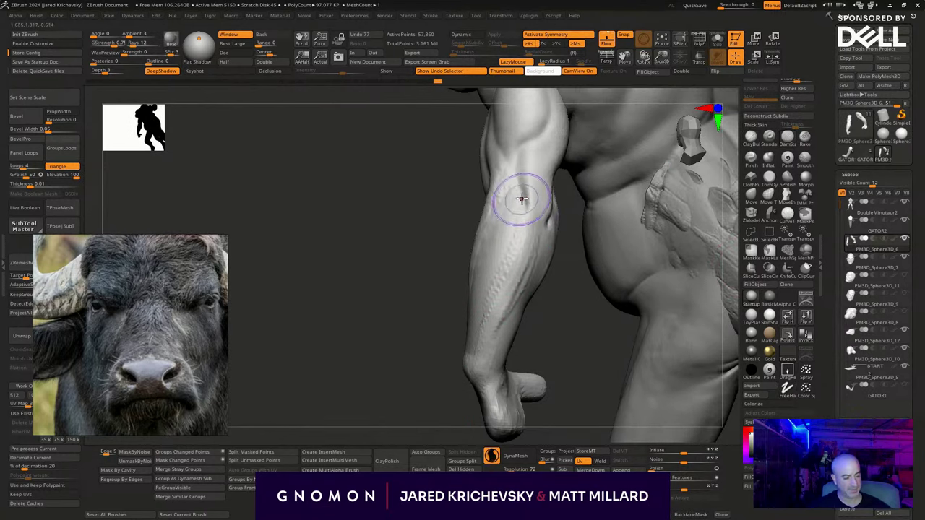
mouse_move(517, 201)
mouse_down()
mouse_move(532, 251)
mouse_move(487, 359)
mouse_up()
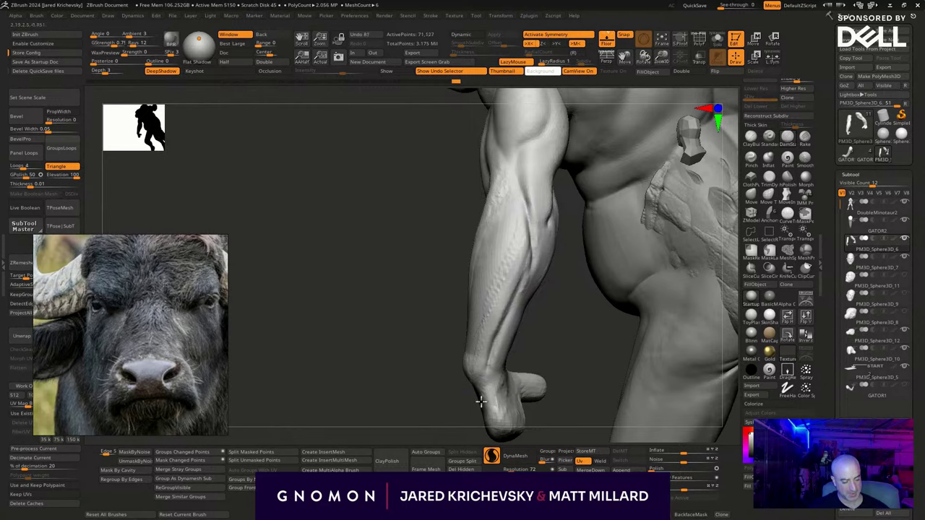
Define the elbow bone and the muscle edges running from it along the back and outer side of the forearm.
right_drag(480, 402, 496, 351)
right_drag(411, 306, 508, 207)
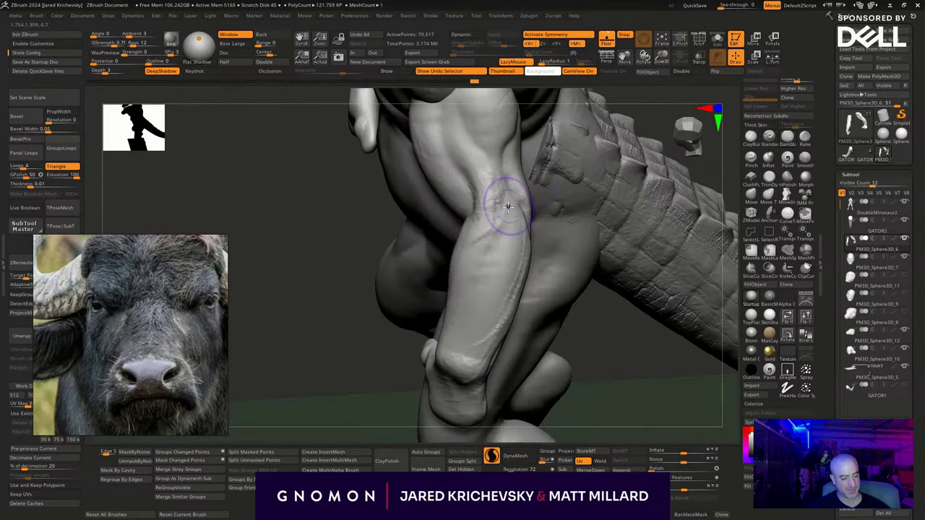
drag(508, 207, 493, 251)
right_drag(345, 394, 382, 376)
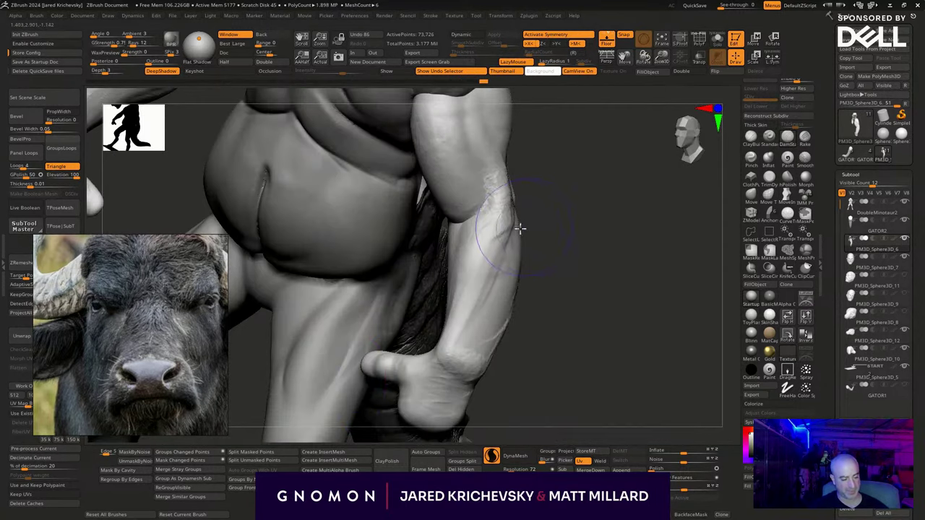
drag(502, 236, 452, 303)
Sculpt the inner forearm muscles into a V-shaped separation below the biceps, with tendons tapering to the wrist.
right_drag(547, 261, 547, 271)
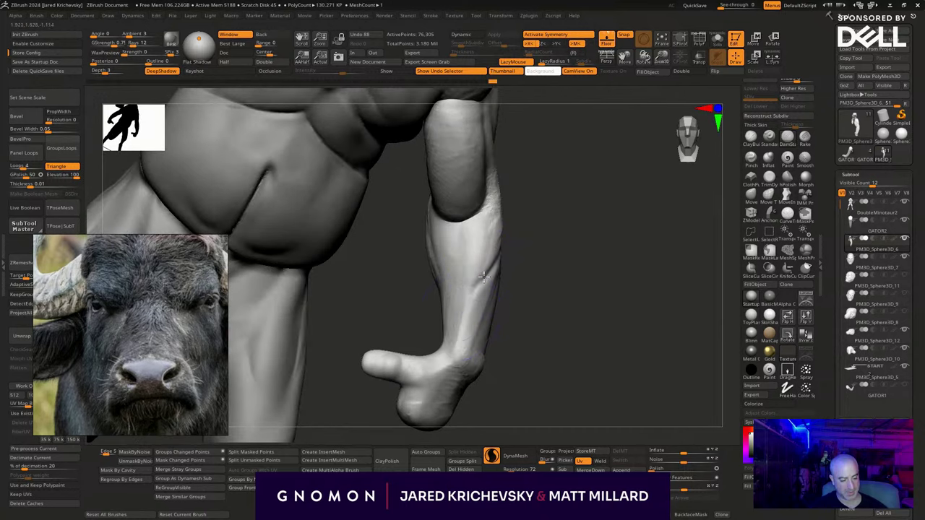
drag(484, 277, 451, 302)
mouse_move(495, 200)
mouse_down()
mouse_move(470, 209)
mouse_move(457, 274)
mouse_up()
right_drag(541, 243, 486, 244)
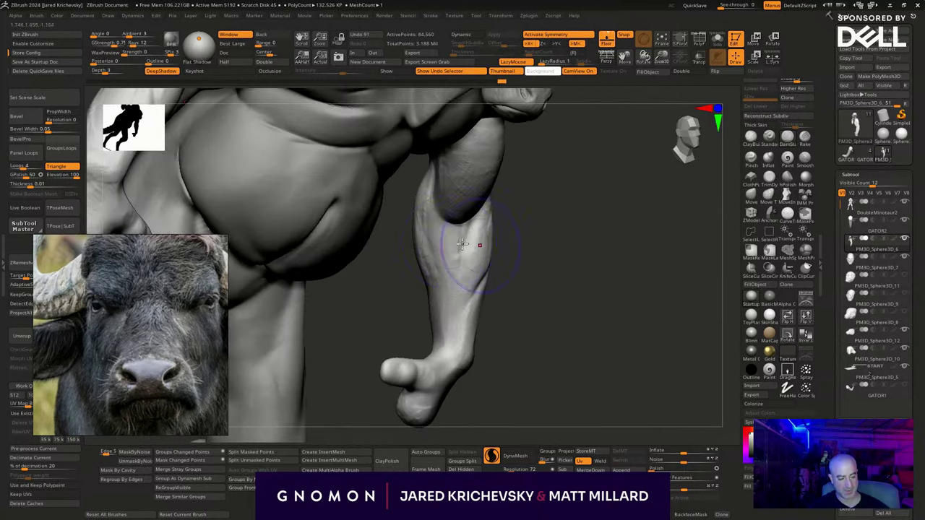
drag(433, 198, 464, 222)
drag(463, 233, 440, 283)
drag(422, 227, 456, 361)
drag(510, 315, 432, 315)
Adjust the inner contour of the forearm below the elbow with the Move brush.
key(b)
key(m)
key(v)
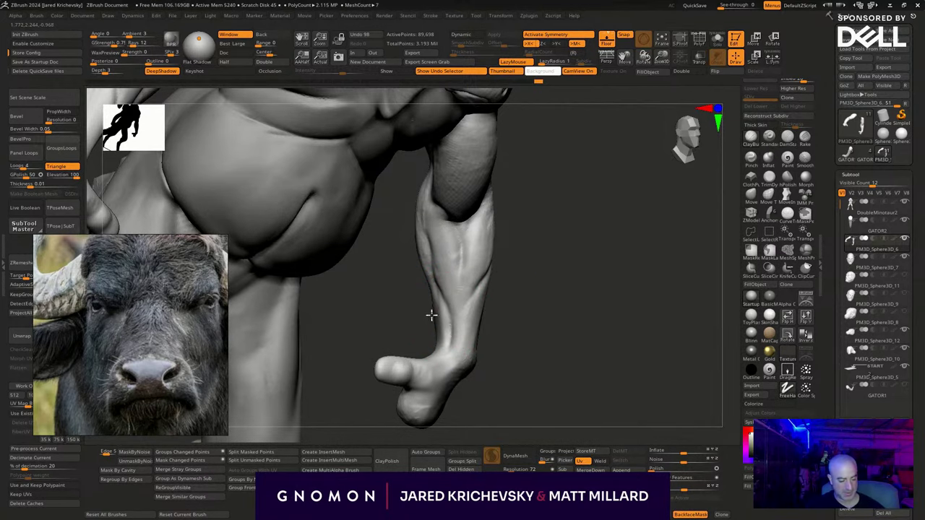
right_drag(436, 357, 516, 289)
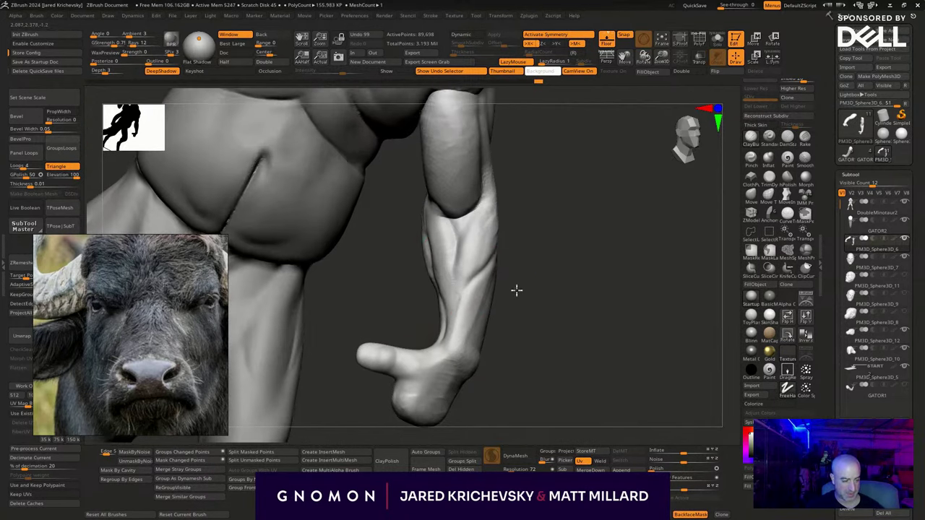
drag(426, 253, 433, 285)
drag(422, 230, 435, 287)
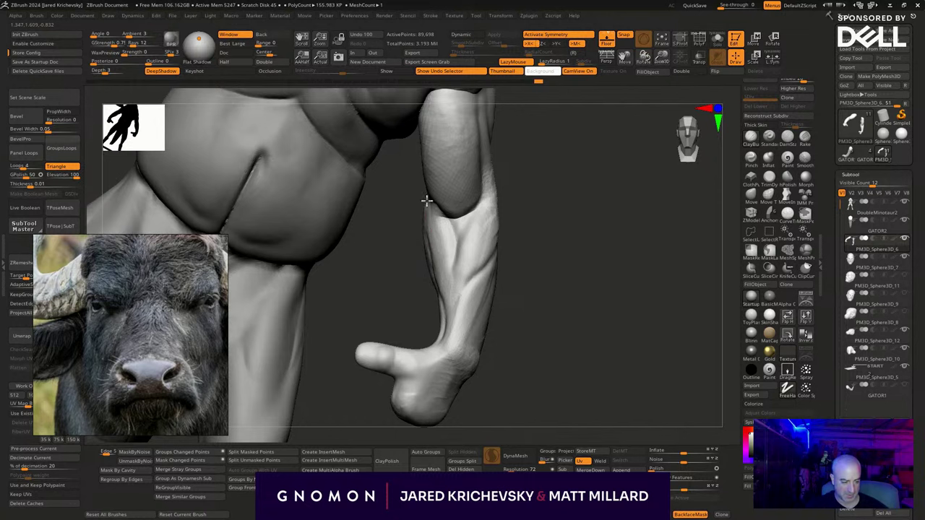
drag(450, 249, 441, 230)
Mask everything except the lower arms, shift them slightly downward with the transform gizmo, and clear the mask.
mouse_move(535, 221)
alt+right_down()
mouse_move(554, 328)
mouse_move(535, 323)
mouse_move(637, 280)
mouse_move(635, 292)
alt+right_up()
shift+drag(577, 266, 552, 195)
mouse_move(616, 193)
alt+right_down()
mouse_move(615, 277)
mouse_move(596, 216)
alt+right_up()
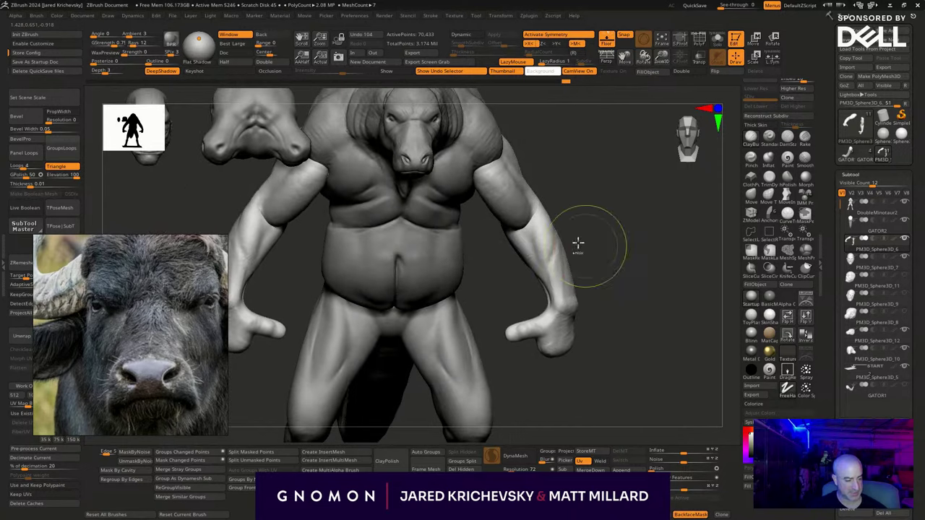
mouse_move(580, 242)
ctrl+mouse_down()
mouse_move(663, 384)
mouse_move(661, 365)
ctrl+mouse_up()
ctrl+click(568, 304)
right_drag(642, 299, 640, 283)
ctrl+click(641, 281)
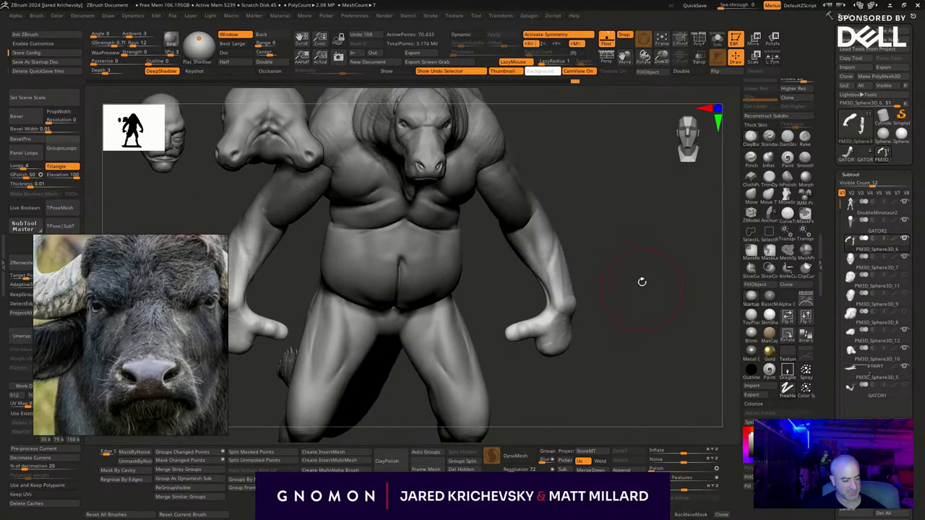
key(w)
mouse_move(568, 180)
mouse_down()
mouse_move(579, 190)
mouse_move(569, 190)
mouse_up()
ctrl+drag(606, 216, 622, 226)
right_drag(622, 226, 608, 231)
key(q)
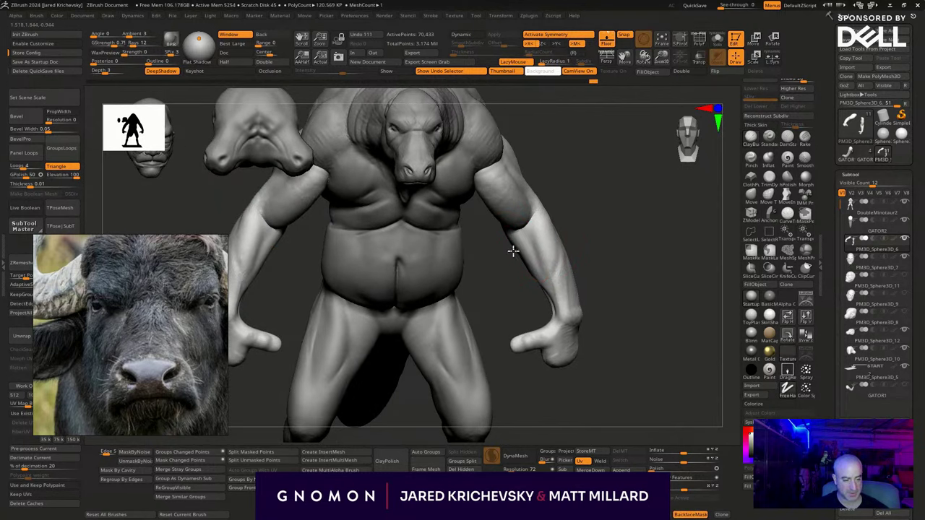
Isolate the ends of the hands with a mask and lower them with the transform gizmo to lengthen the palms.
mouse_move(637, 246)
mouse_down()
mouse_move(603, 337)
mouse_move(653, 384)
mouse_move(644, 386)
mouse_up()
ctrl+drag(638, 384, 557, 347)
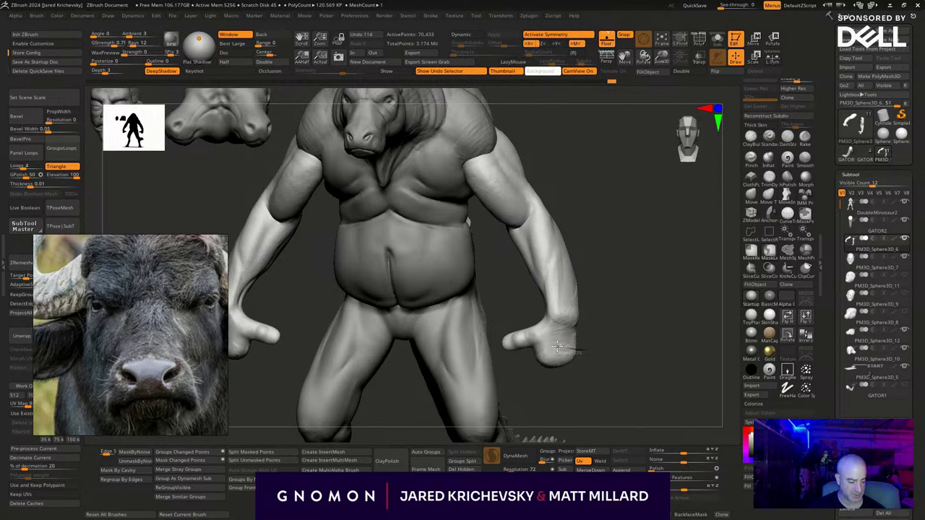
drag(629, 361, 641, 355)
key(w)
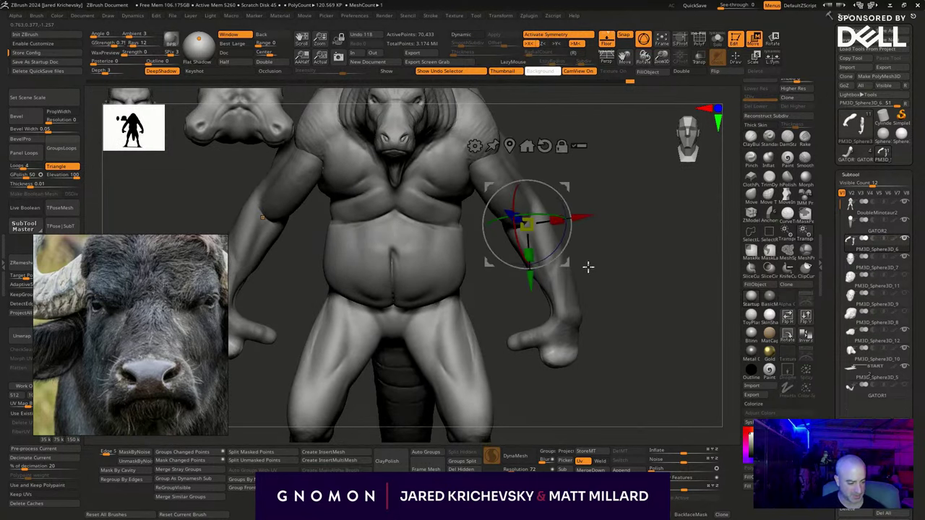
drag(568, 186, 571, 206)
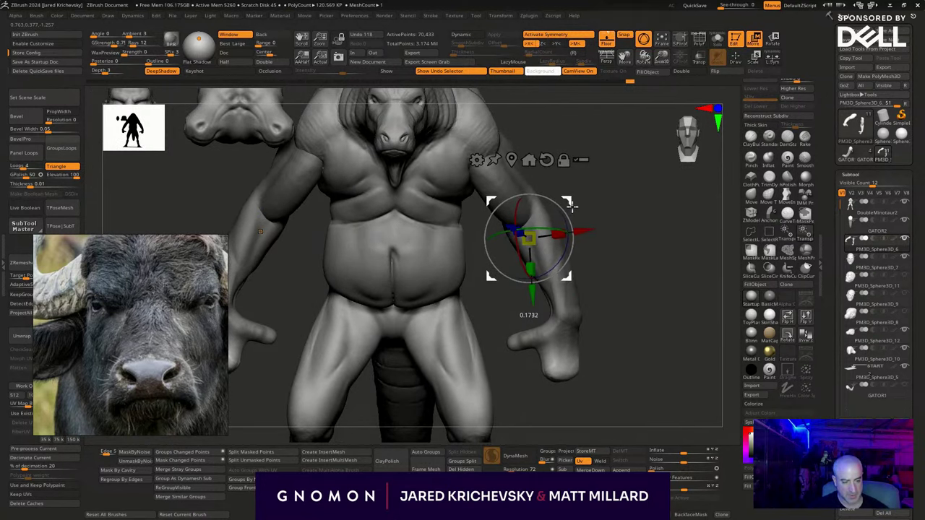
key(q)
key(f)
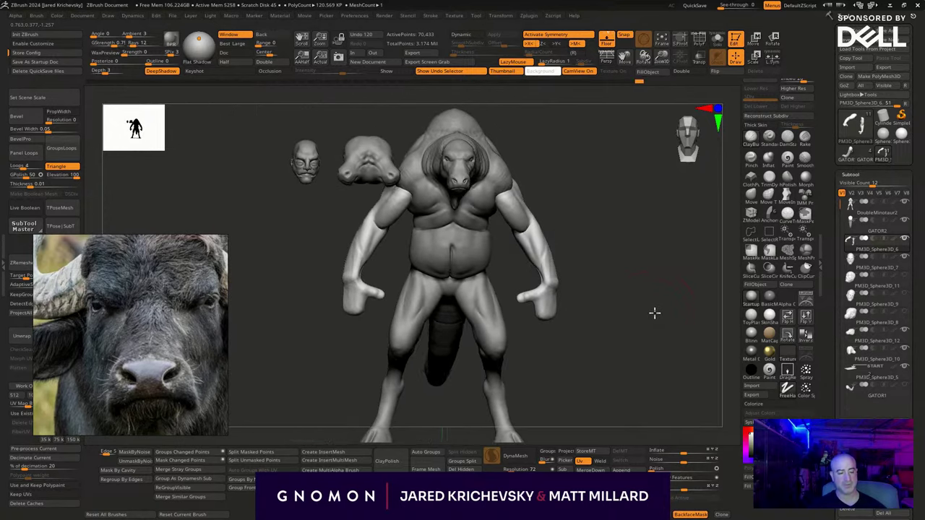
drag(653, 314, 620, 375)
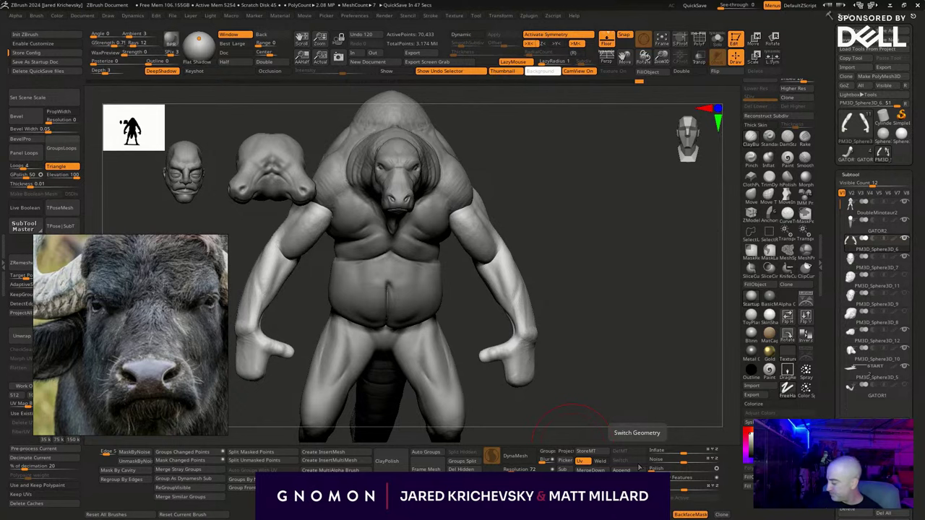
Refine the outline of the palm and the back of the hand below the wrist with the Move brush.
alt+drag(605, 382, 391, 381)
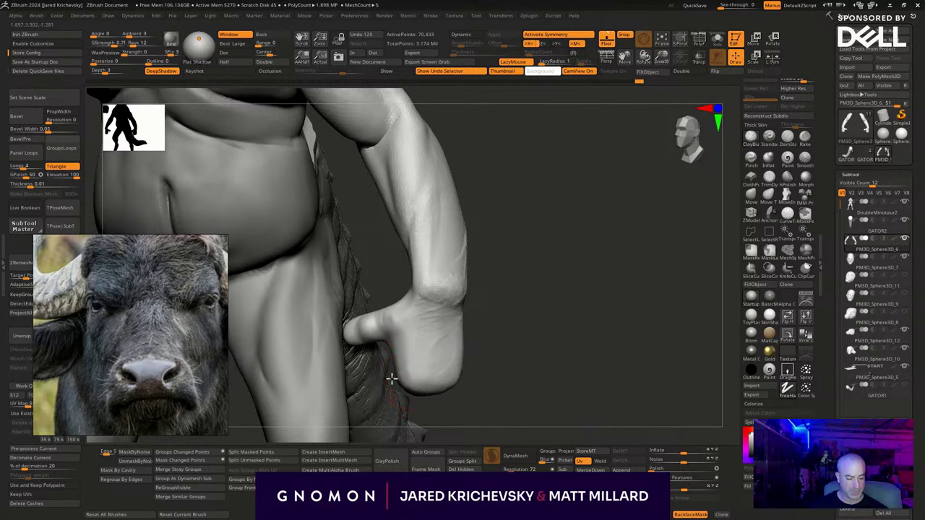
drag(548, 367, 459, 371)
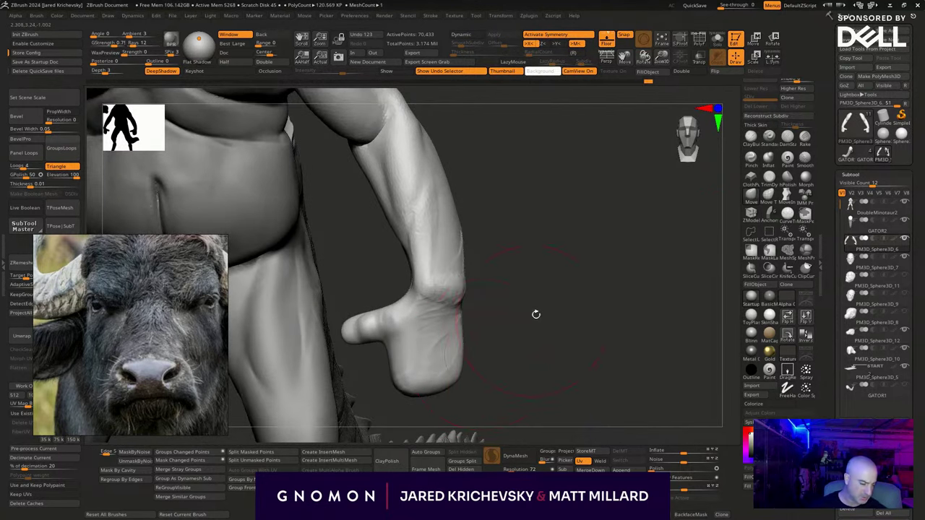
drag(535, 314, 457, 325)
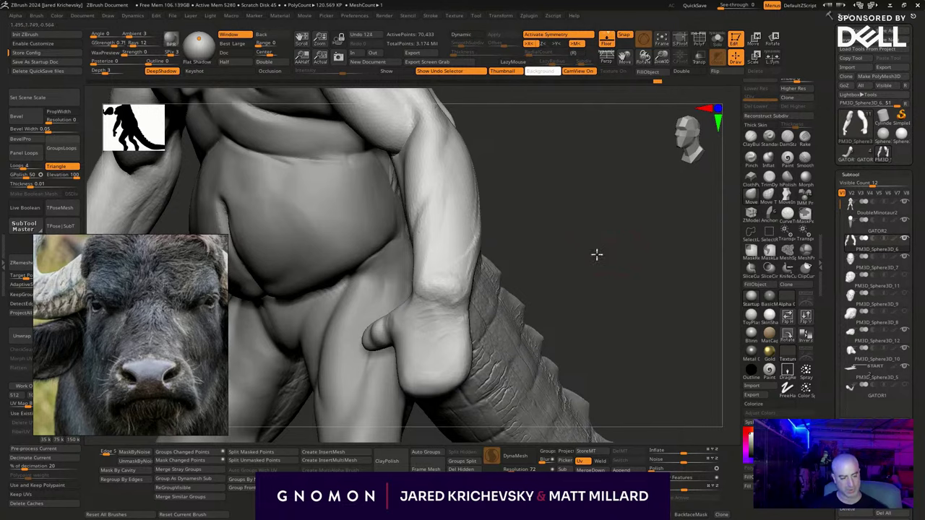
Select the body, leave only the legs below the thighs unmasked, and lower them with the transform gizmo to lengthen the legs.
key(f)
mouse_move(506, 260)
mouse_down()
mouse_move(634, 283)
mouse_move(597, 290)
mouse_move(652, 347)
mouse_move(586, 305)
mouse_move(621, 297)
mouse_move(600, 304)
mouse_move(561, 274)
mouse_move(502, 262)
mouse_up()
alt+click(506, 270)
mouse_move(612, 280)
alt+mouse_down()
mouse_move(600, 311)
mouse_move(570, 244)
mouse_move(566, 407)
mouse_move(586, 379)
alt+mouse_up()
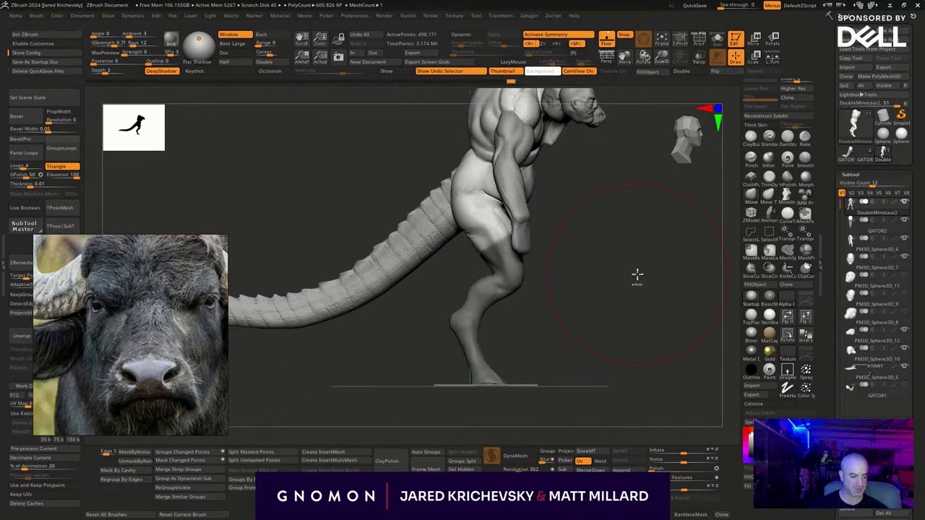
ctrl+click(637, 274)
key(w)
drag(532, 172, 538, 183)
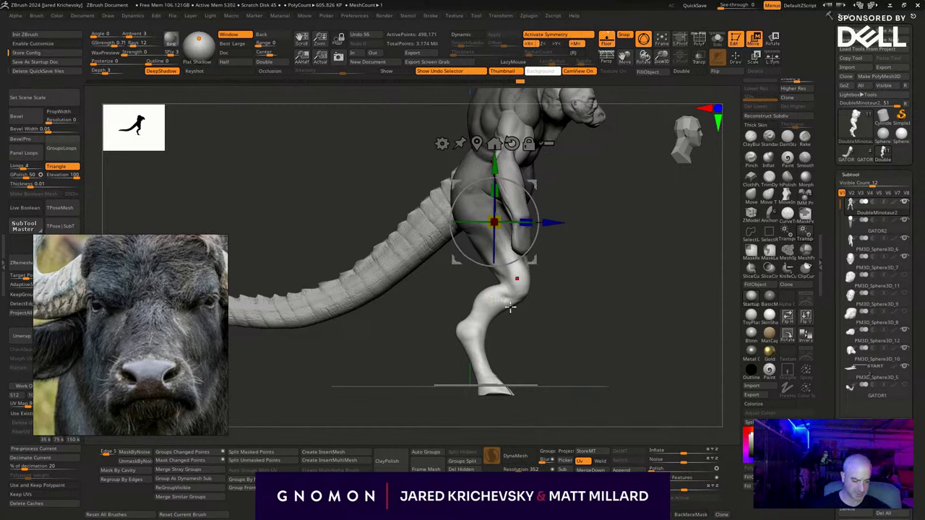
Isolate the lower legs with a mask, shift them slightly backward with the transform gizmo, clear the mask, and lower the base disc to the feet.
mouse_move(437, 312)
ctrl+mouse_down()
mouse_move(576, 402)
mouse_move(573, 321)
ctrl+mouse_up()
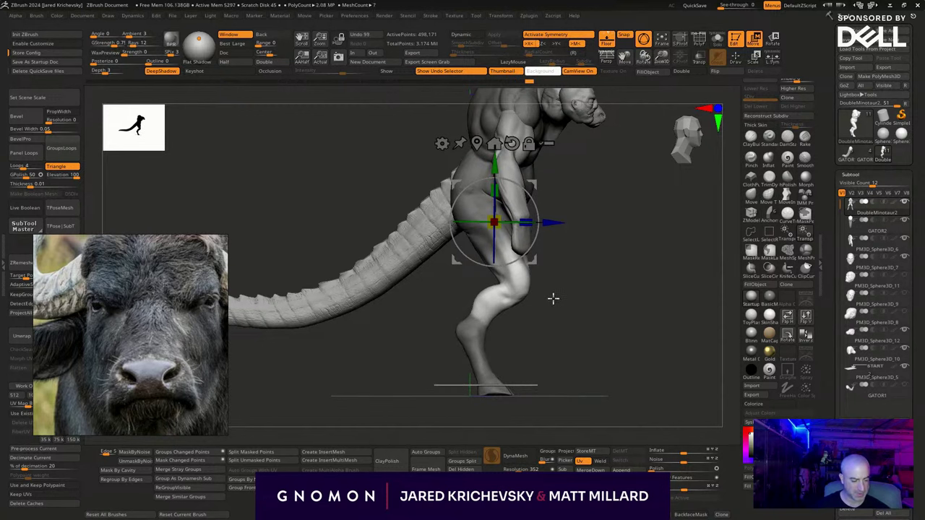
ctrl+click(553, 297)
mouse_move(502, 330)
ctrl+mouse_down()
mouse_move(600, 380)
mouse_move(562, 321)
ctrl+mouse_up()
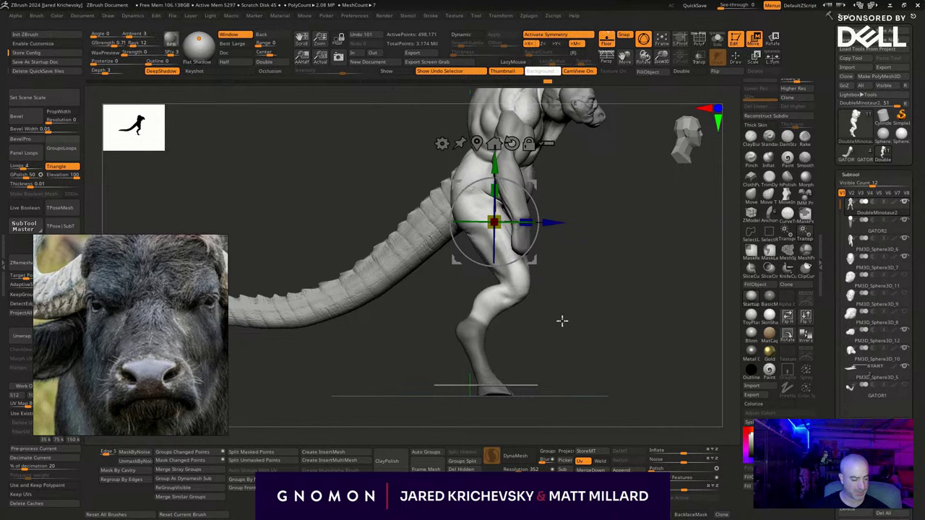
ctrl+click(550, 279)
drag(534, 183, 532, 184)
ctrl+drag(538, 370, 531, 382)
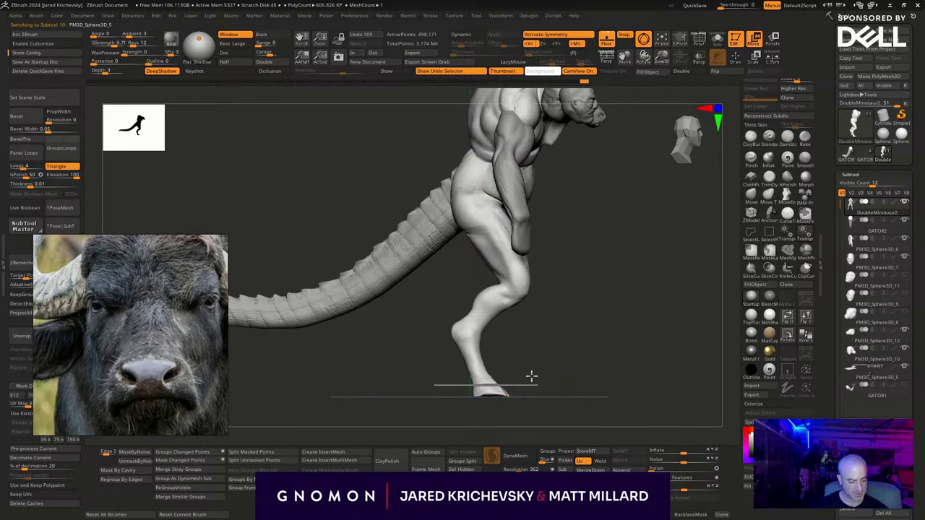
alt+click(530, 379)
key(q)
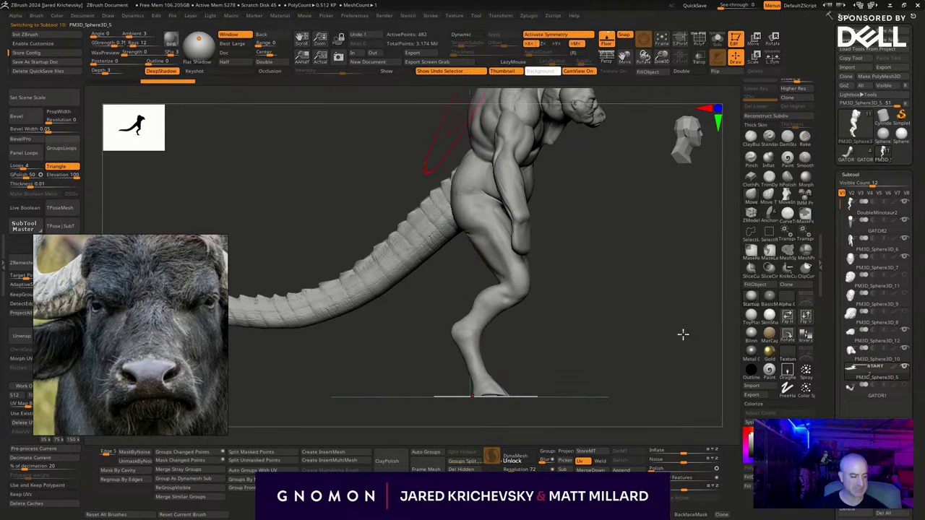
Solo the body and reshape the belly, hip and buttock contours in the angled view with the Move brush.
mouse_move(684, 334)
mouse_down()
mouse_move(591, 347)
mouse_move(571, 359)
mouse_move(579, 363)
mouse_move(578, 334)
mouse_move(585, 366)
mouse_move(554, 368)
mouse_move(613, 256)
mouse_move(609, 271)
mouse_move(598, 235)
mouse_move(545, 289)
mouse_up()
key(alt+s)
key(alt+s)
alt+click(517, 291)
key(alt+s)
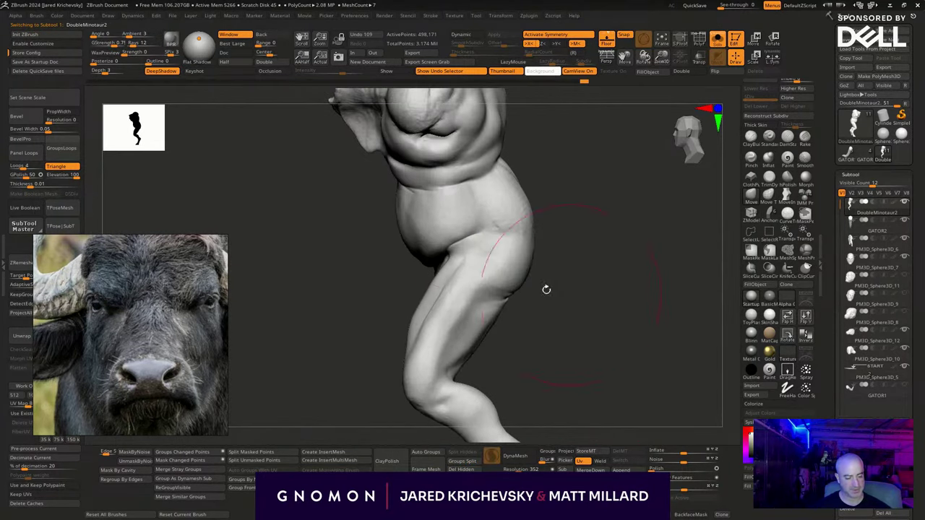
mouse_move(415, 233)
mouse_down()
mouse_move(400, 225)
mouse_move(414, 239)
mouse_up()
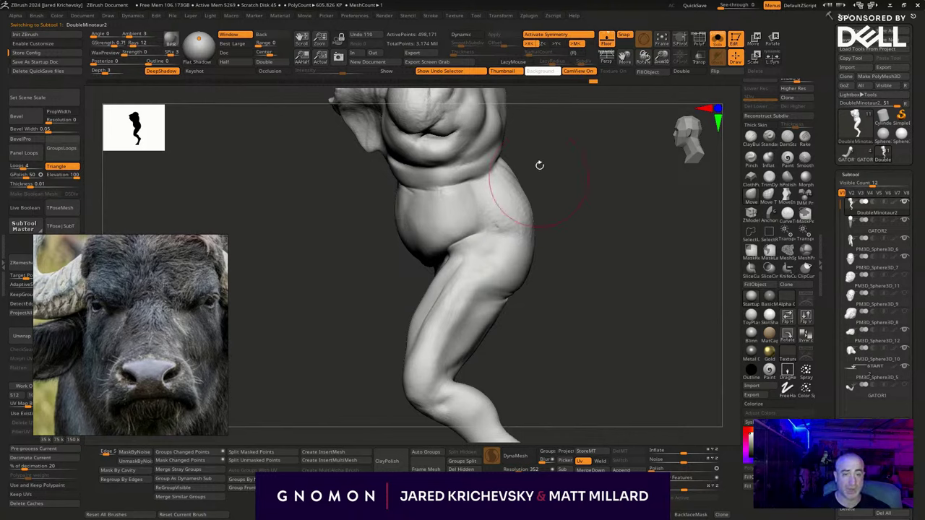
mouse_move(572, 219)
mouse_down()
mouse_move(578, 295)
mouse_move(483, 421)
mouse_up()
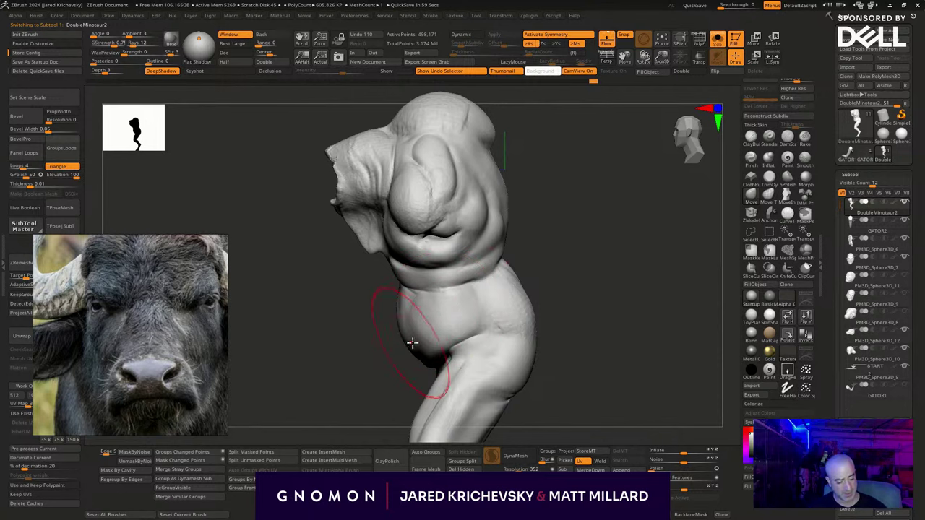
drag(412, 343, 399, 308)
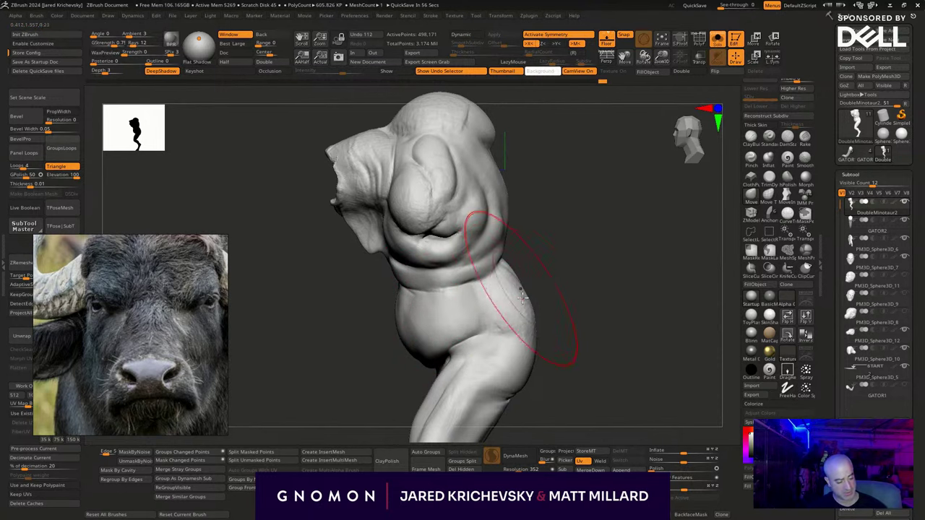
drag(524, 291, 529, 294)
drag(535, 351, 541, 347)
Adjust the inner thigh's front contour and the crease where the thigh meets the belly with the Move brush.
mouse_move(521, 404)
alt+mouse_down()
mouse_move(522, 284)
mouse_move(498, 306)
alt+mouse_up()
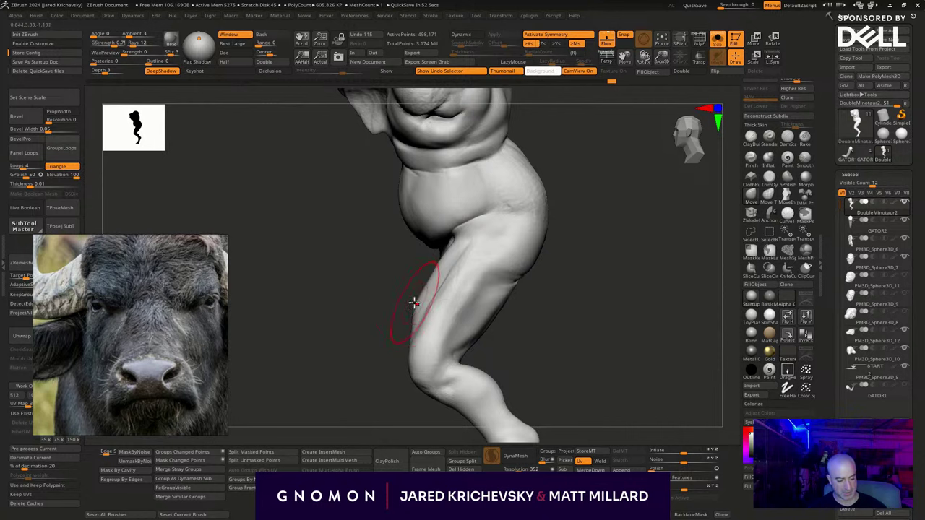
drag(412, 305, 420, 305)
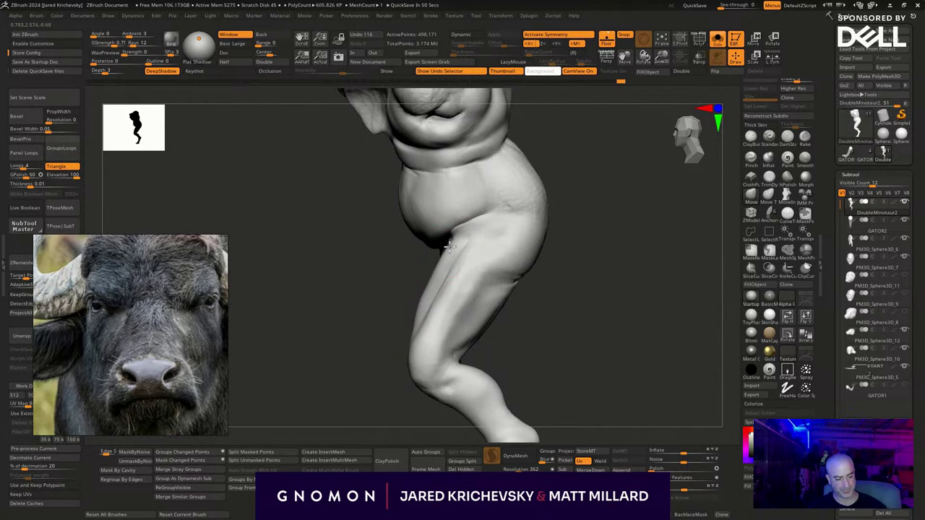
drag(459, 240, 459, 237)
drag(455, 241, 459, 239)
Build up the outer and inner thigh muscles from the front with the ClayBuildup brush.
mouse_move(560, 322)
mouse_down()
mouse_move(643, 332)
mouse_move(576, 321)
mouse_up()
key(b)
key(c)
key(b)
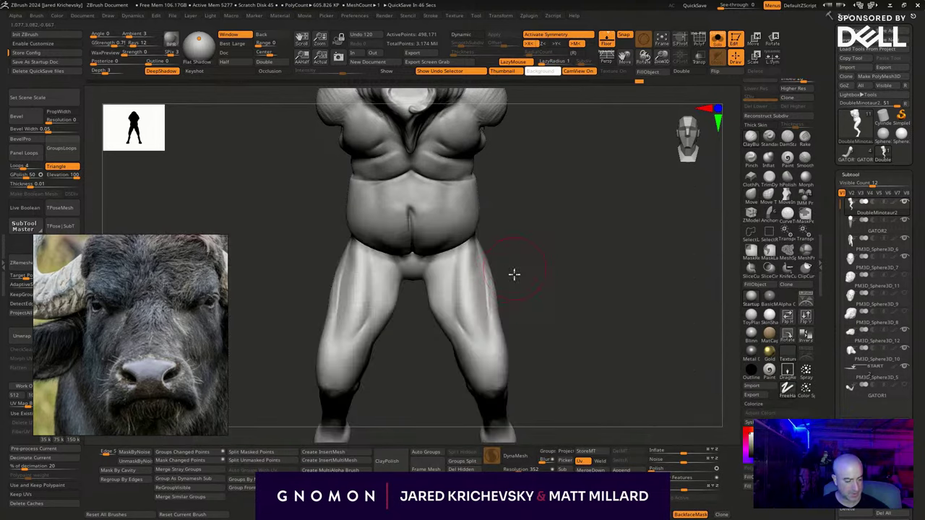
drag(514, 275, 513, 287)
mouse_move(477, 253)
mouse_down()
mouse_move(480, 317)
mouse_move(489, 309)
mouse_move(498, 346)
mouse_move(518, 316)
mouse_up()
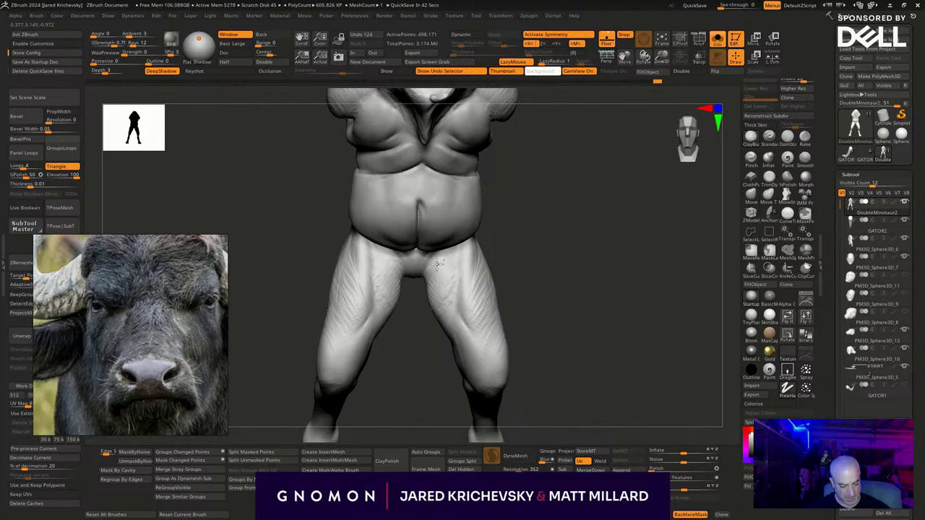
mouse_move(438, 265)
mouse_down()
mouse_move(419, 285)
mouse_move(428, 307)
mouse_up()
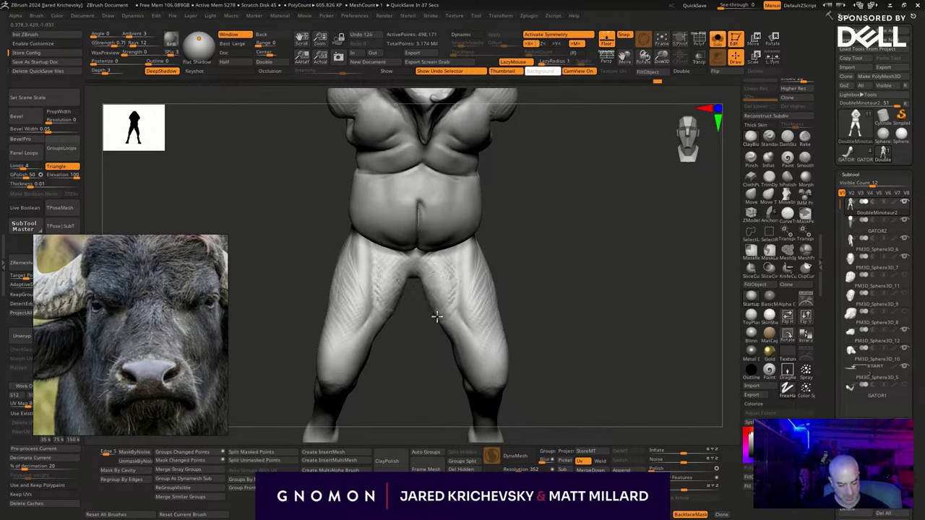
Build up the groin below the belly and blend it into the upper thighs with ClayBuildup strokes.
alt+drag(517, 273, 500, 341)
drag(406, 318, 409, 341)
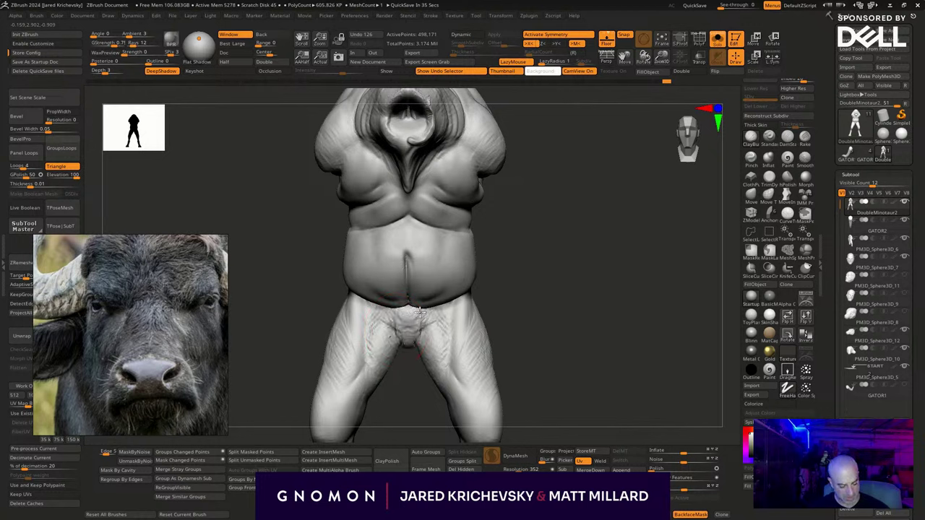
drag(420, 312, 506, 296)
Remesh the body with DynaMesh at resolution 352 and smooth the upper outer thighs.
ctrl+drag(531, 339, 569, 367)
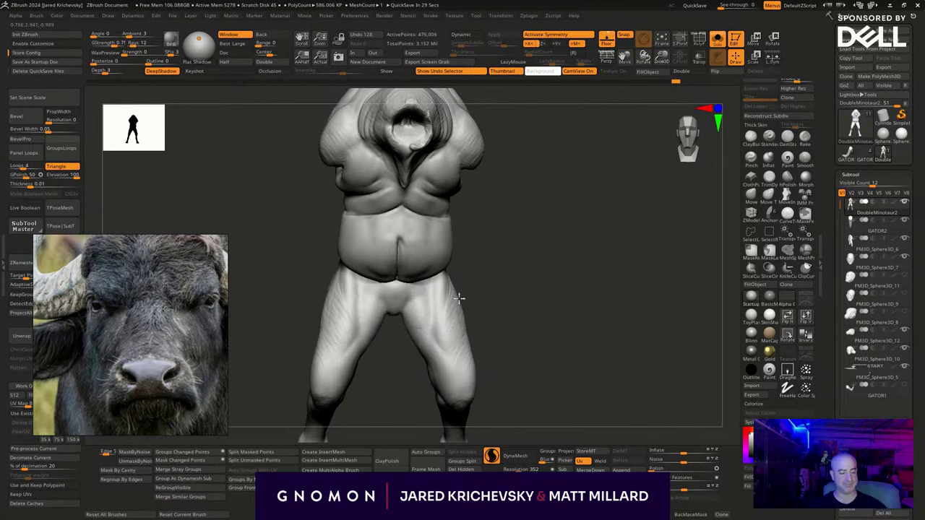
shift+drag(459, 299, 463, 318)
ctrl+drag(538, 311, 619, 291)
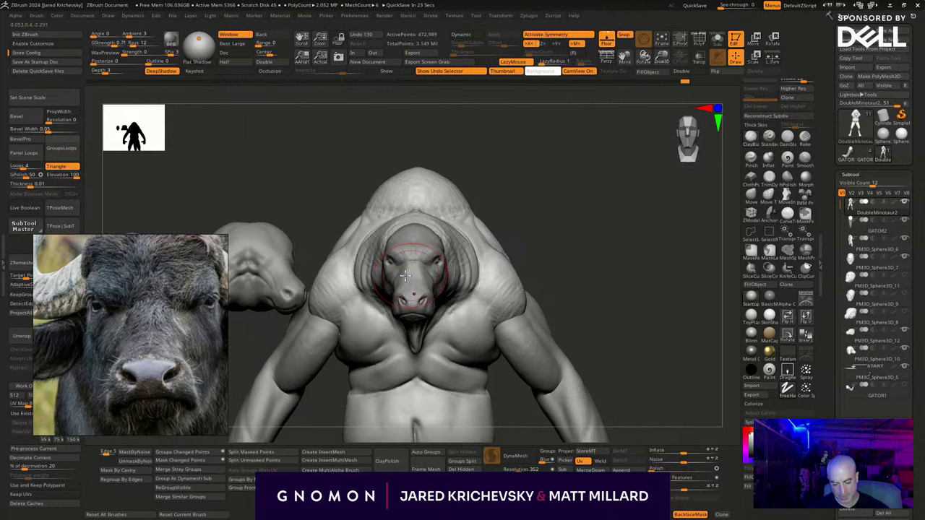
Select the central bull head and refine the bridge of the snout and the cheek below the eye with ClayBuildup.
alt+click(434, 248)
mouse_move(576, 211)
mouse_down()
mouse_move(609, 239)
mouse_move(593, 223)
mouse_move(634, 239)
mouse_move(627, 250)
mouse_up()
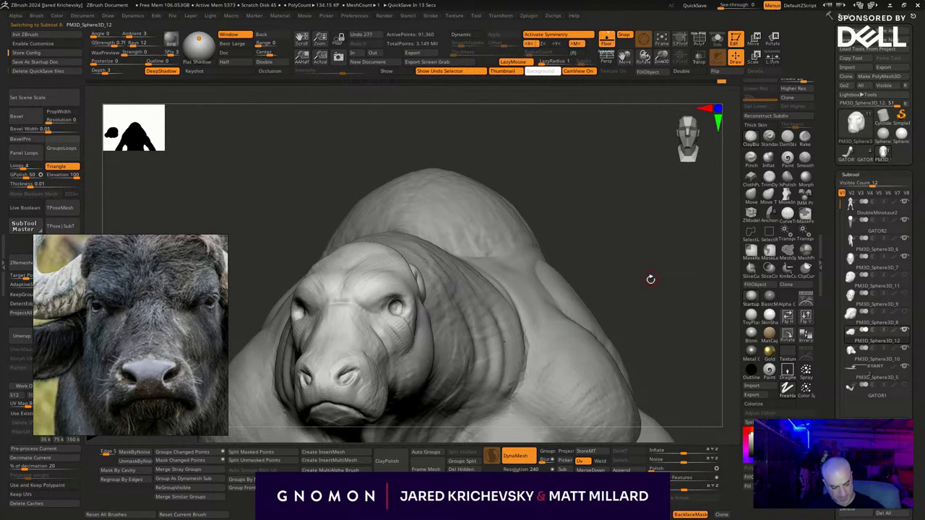
drag(651, 279, 607, 272)
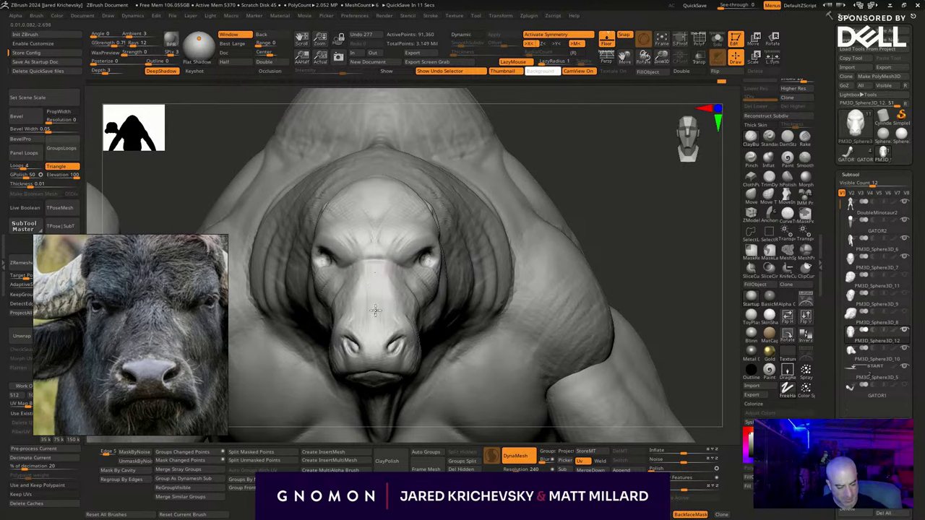
key(ctrl+z)
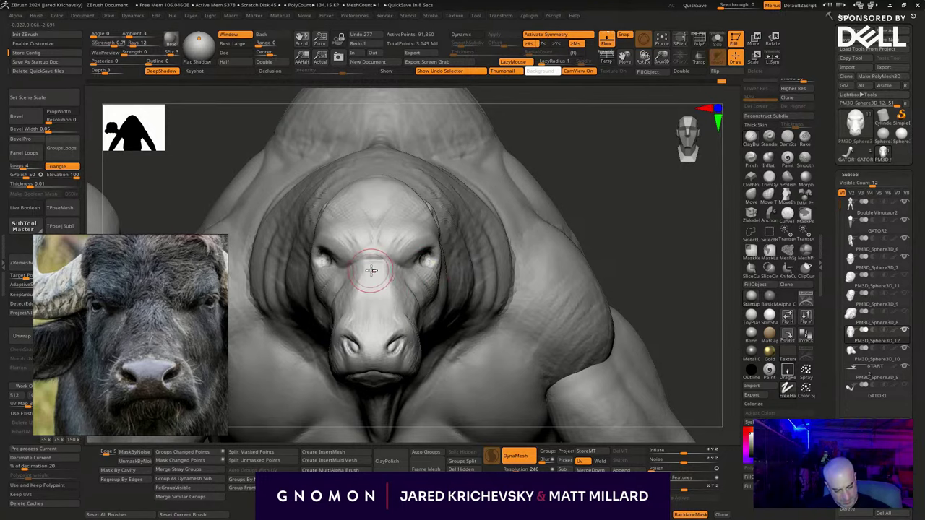
drag(628, 198, 549, 211)
key(s)
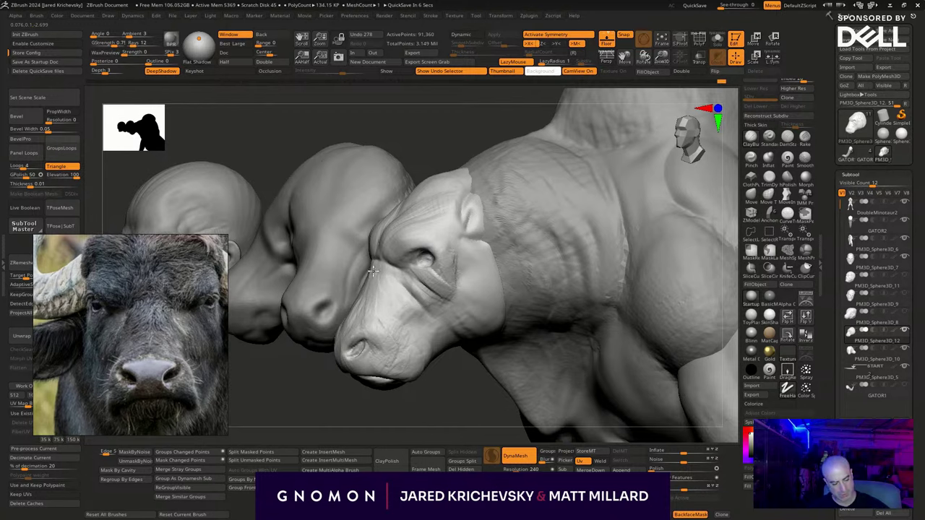
drag(372, 434, 376, 428)
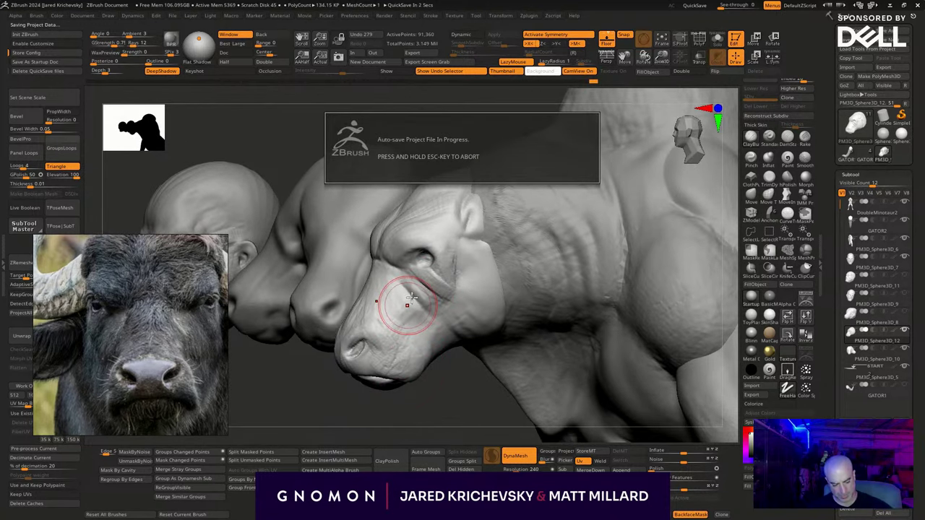
drag(400, 289, 422, 311)
key(ctrl+z)
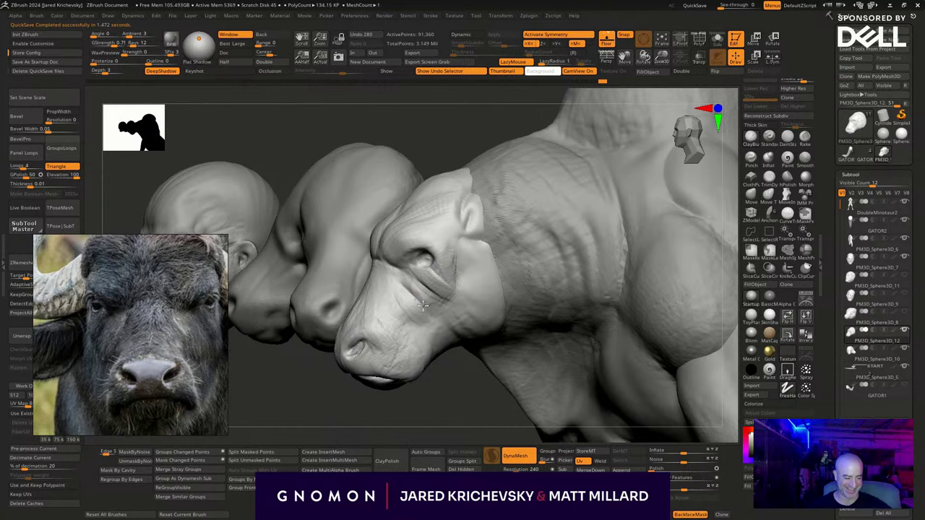
Build up the rear edge of the bull's jaw below the ear with ClayBuildup strokes.
mouse_move(451, 393)
mouse_down()
mouse_move(508, 376)
mouse_move(517, 310)
mouse_move(647, 310)
mouse_move(628, 312)
mouse_move(539, 264)
mouse_move(376, 285)
mouse_up()
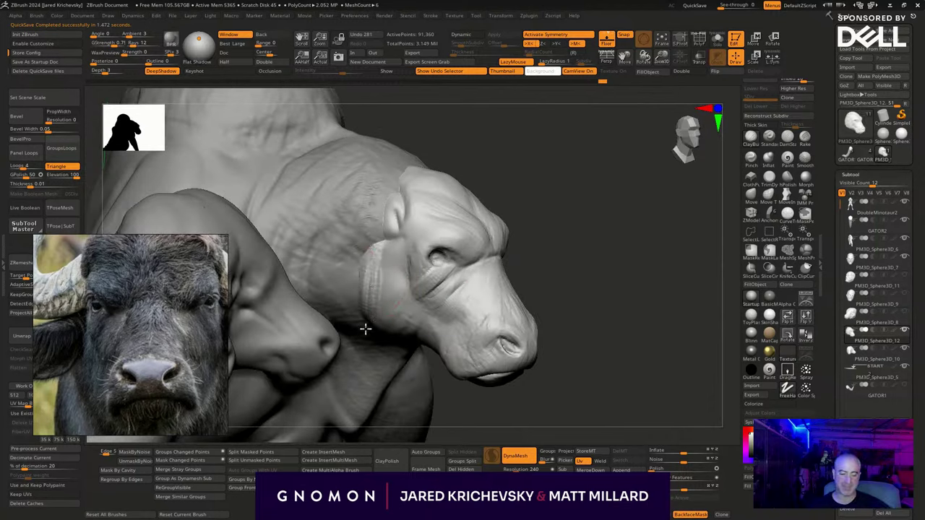
mouse_move(362, 264)
mouse_down()
mouse_move(386, 216)
mouse_move(379, 268)
mouse_up()
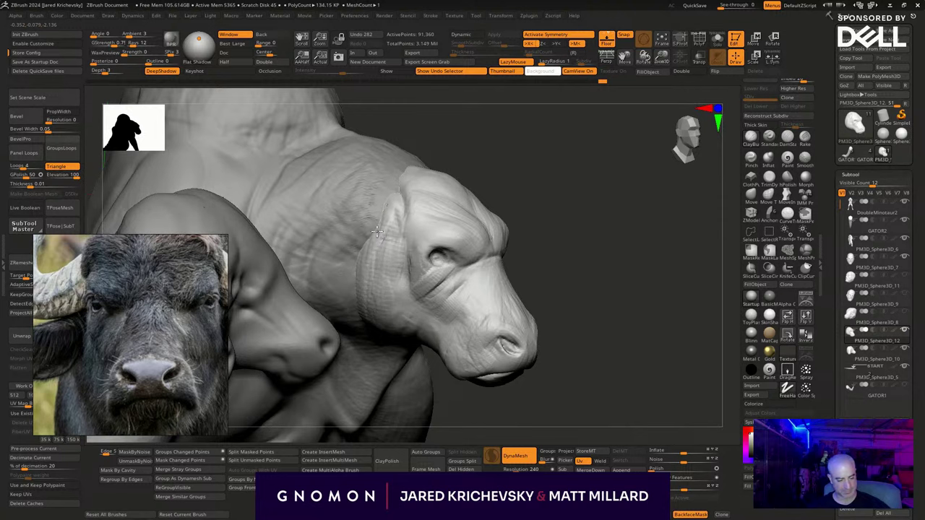
drag(535, 323, 599, 221)
Insert a mirrored pair of partial-ring primitives on the bull head as horns using the IMM Primitives brush.
key(b)
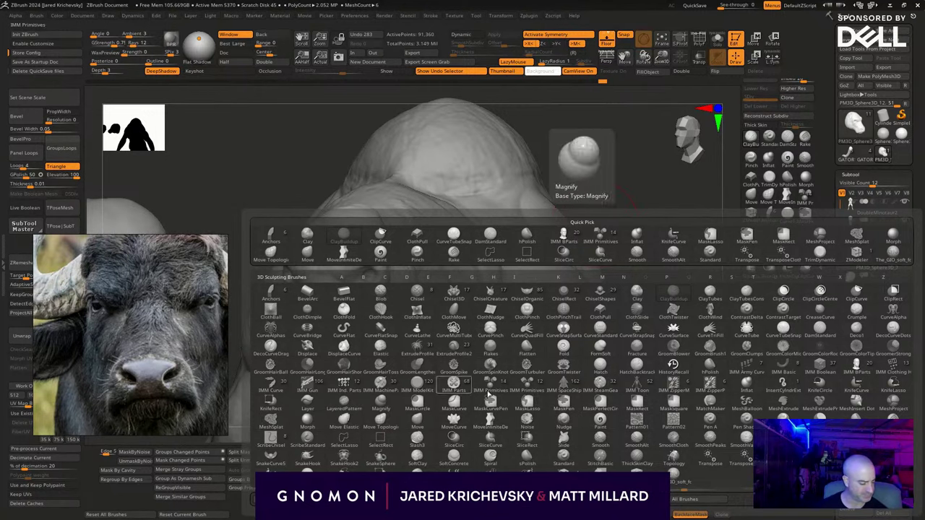
click(709, 373)
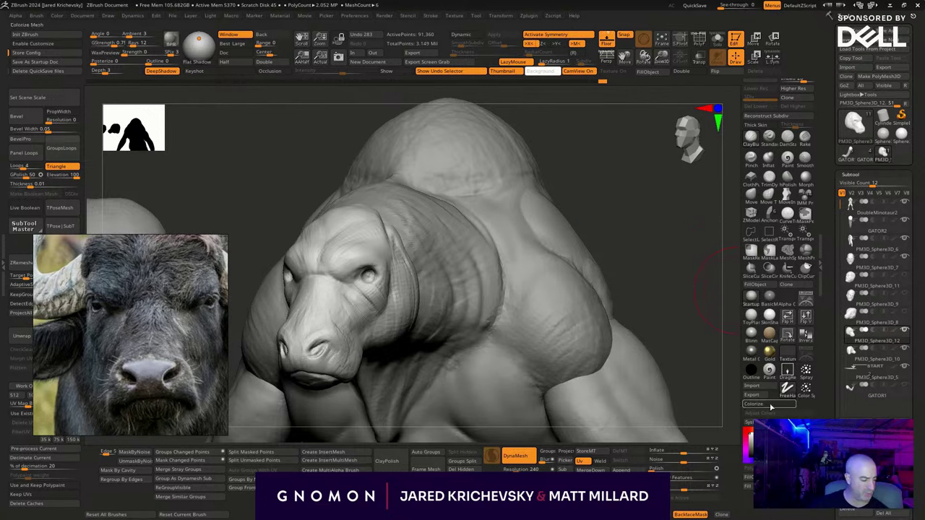
key(b)
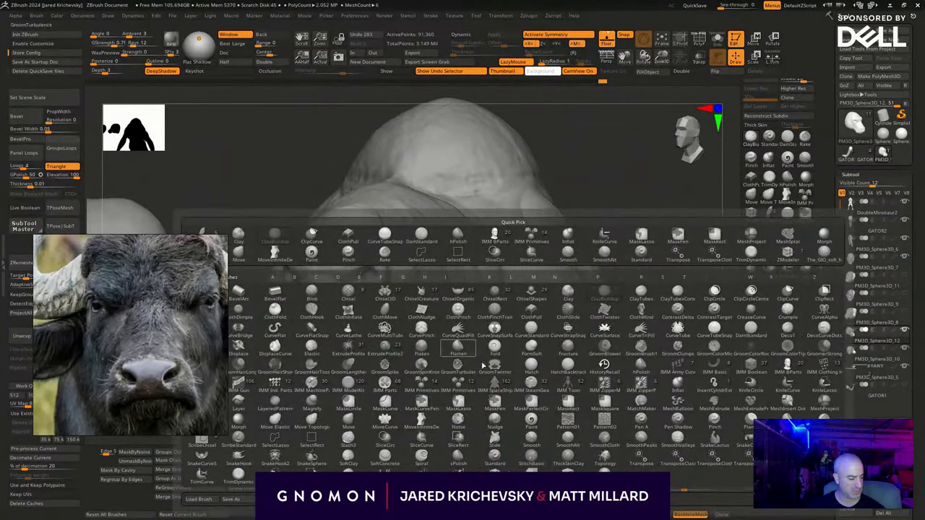
click(711, 381)
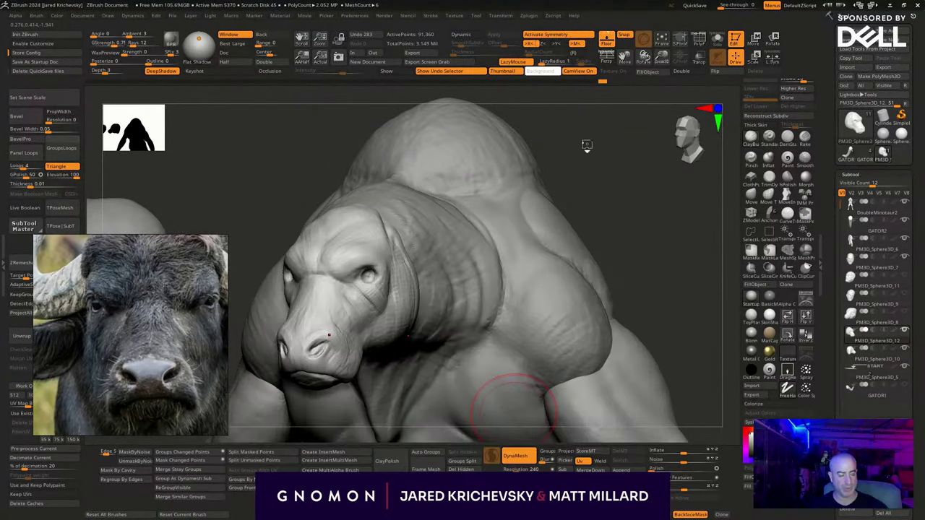
click(330, 91)
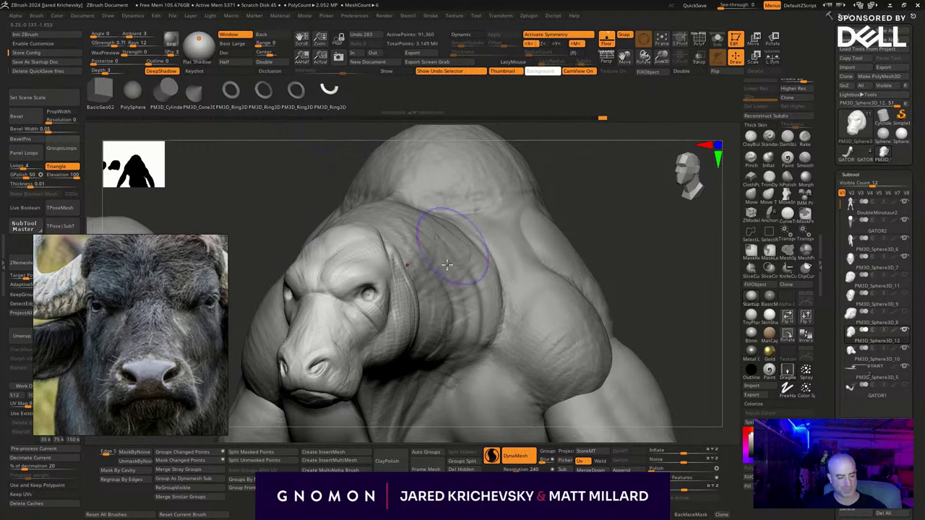
drag(392, 258, 354, 296)
Move and rotate the inserted horns with the transform gizmo so they rise from the sides of the bull's head.
key(w)
drag(428, 230, 454, 233)
drag(453, 269, 444, 213)
drag(603, 225, 634, 256)
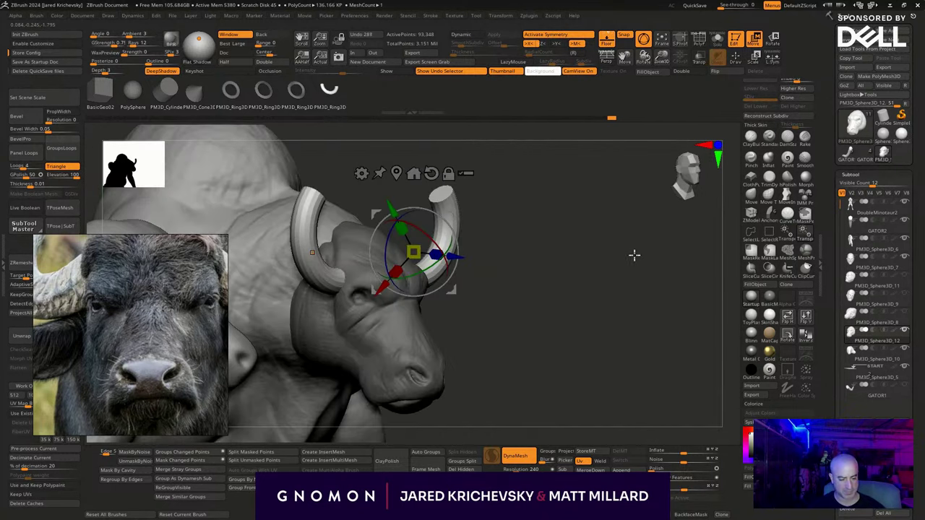
Adjust the horns' placement on the bull's head, split them off into their own subtool and select it.
alt+drag(628, 293, 643, 296)
drag(524, 224, 509, 221)
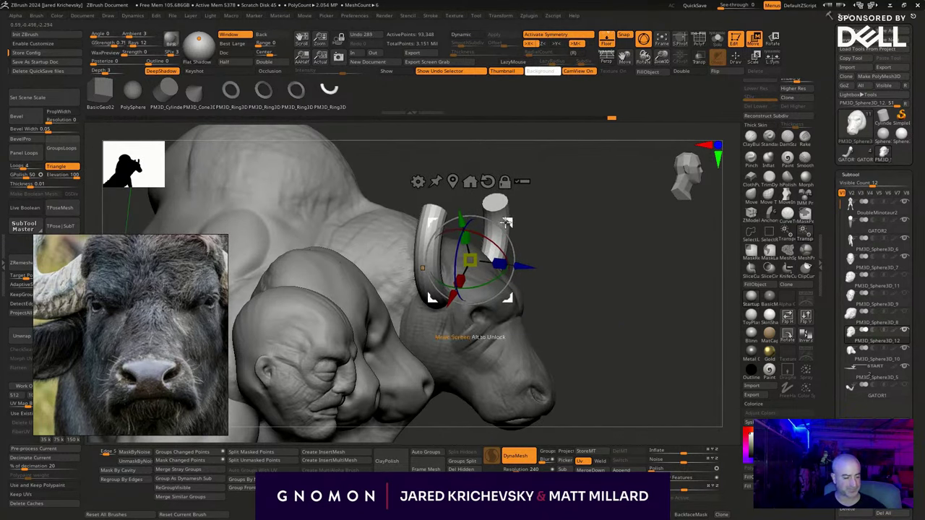
key(q)
drag(657, 276, 626, 289)
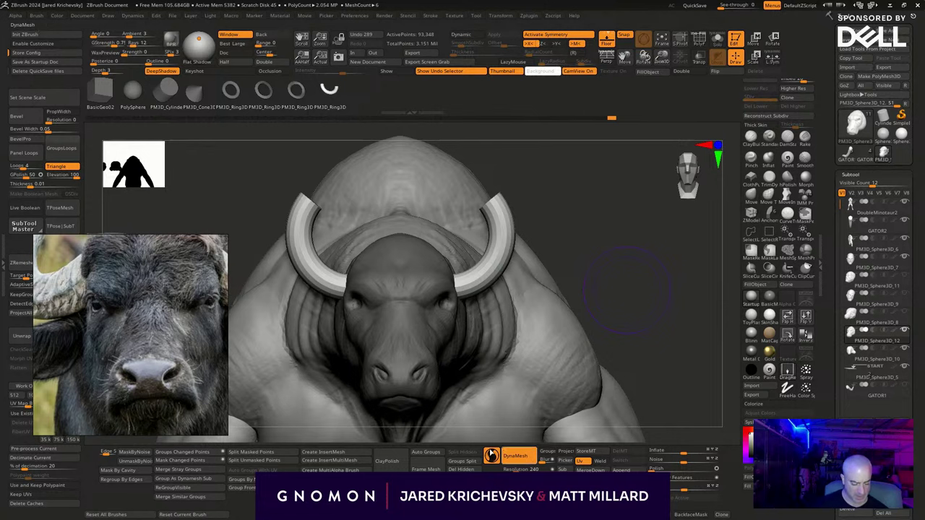
click(273, 465)
drag(629, 240, 582, 240)
alt+click(485, 274)
Rotate the horns outward and widen their inner ends with the Anchors brush in Inflate mode, tapering toward the tips.
key(w)
alt+drag(517, 242, 493, 230)
key(q)
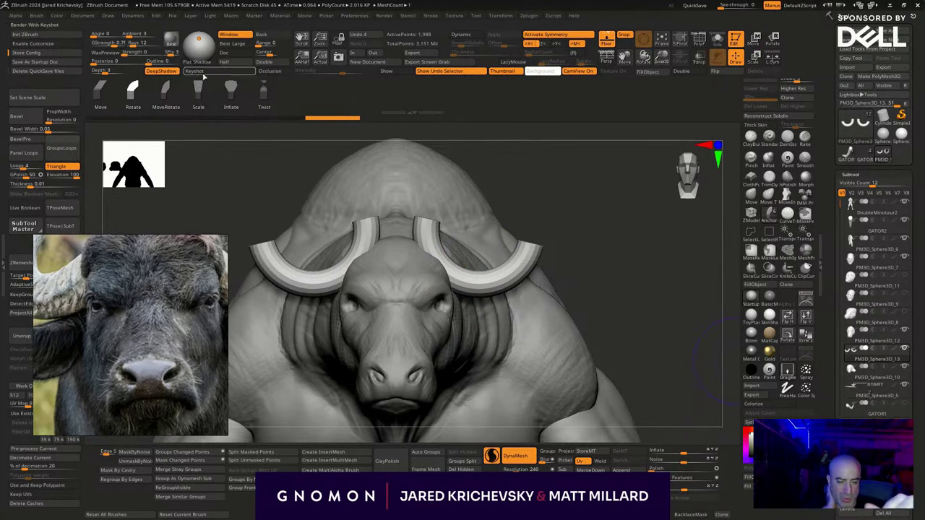
click(231, 91)
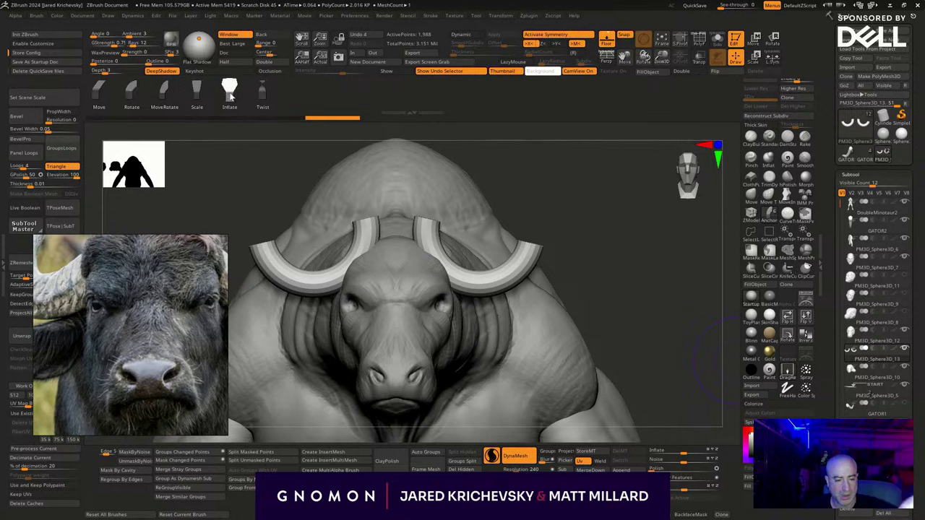
mouse_move(534, 250)
mouse_down()
mouse_move(509, 294)
mouse_move(521, 275)
mouse_move(513, 284)
mouse_up()
mouse_move(429, 240)
mouse_down()
mouse_move(448, 136)
mouse_move(422, 203)
mouse_move(411, 204)
mouse_up()
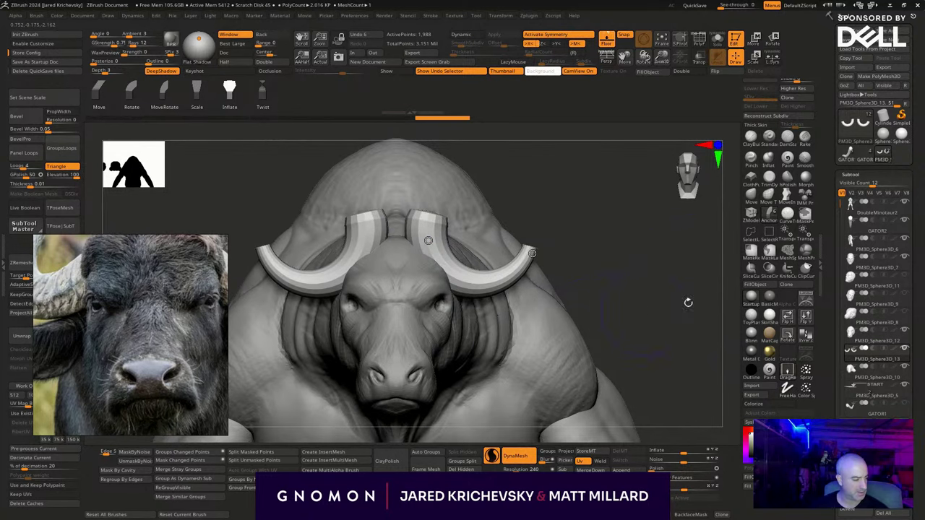
Move the horns to the sides of the bull's forehead and rotate them with the transpose line so the tips point upward.
key(w)
key(y)
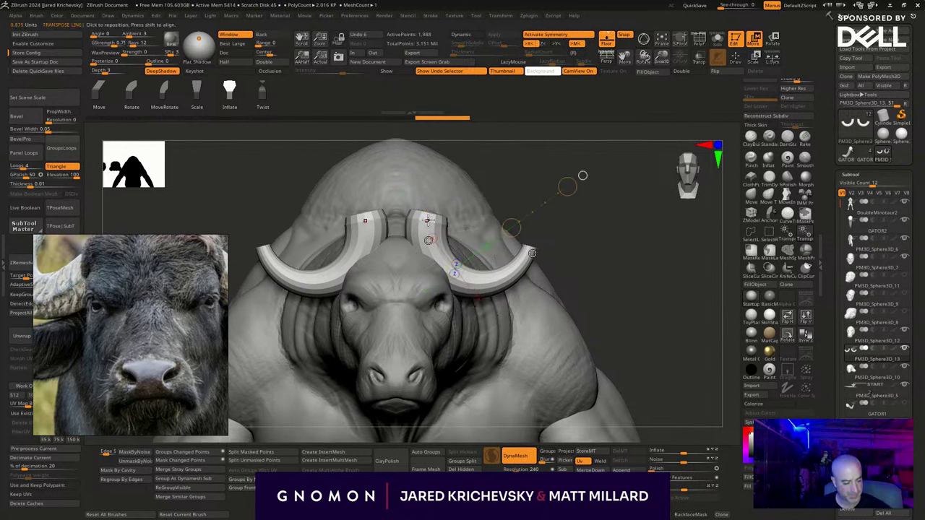
drag(533, 256, 539, 238)
drag(479, 238, 499, 288)
key(t)
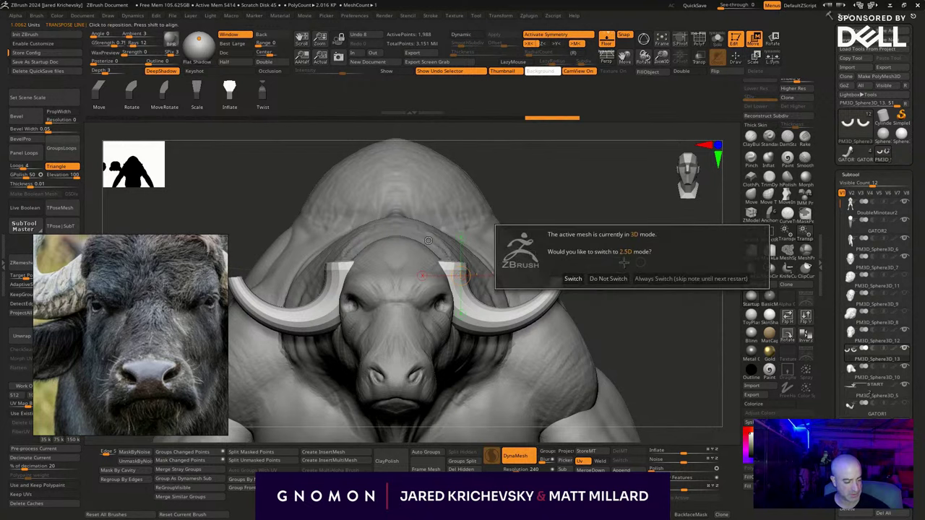
key(Escape)
mouse_move(622, 262)
mouse_down()
mouse_move(547, 182)
mouse_move(580, 193)
mouse_up()
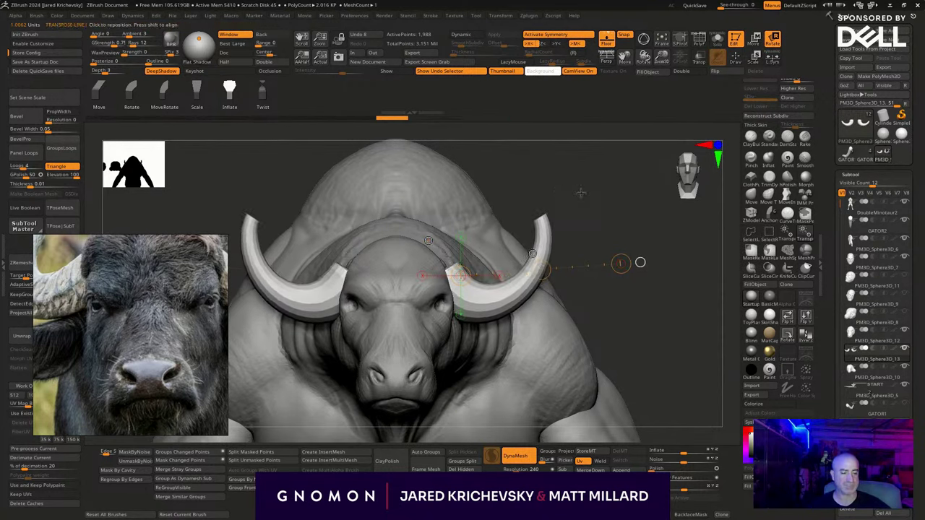
drag(626, 223, 624, 232)
key(q)
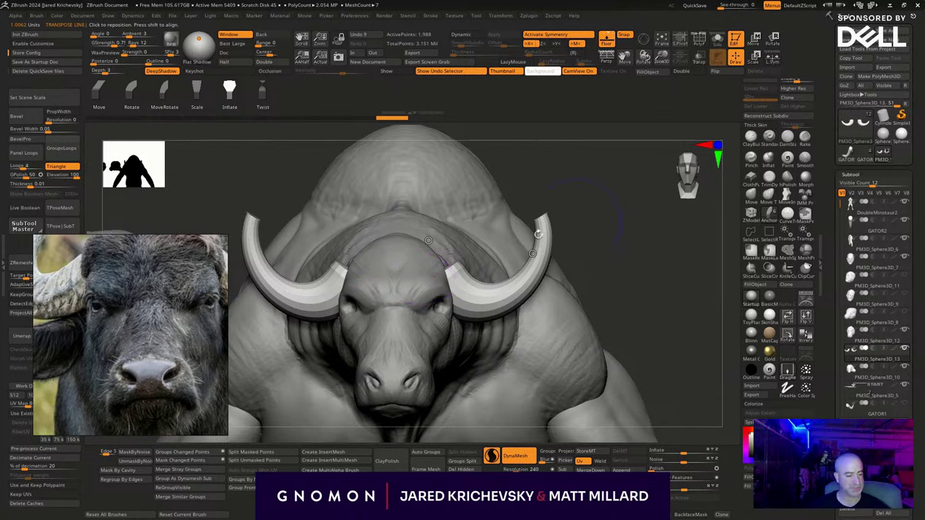
Reshape the horns with the Move brush, rotate them outward and smooth them into rounded, pointed forms.
mouse_move(455, 271)
mouse_down()
mouse_move(448, 250)
mouse_move(479, 241)
mouse_move(479, 231)
mouse_up()
key(ctrl+z)
click(752, 195)
drag(597, 212, 633, 280)
key(w)
key(e)
mouse_move(498, 291)
mouse_down()
mouse_move(531, 145)
mouse_move(525, 175)
mouse_move(585, 197)
mouse_move(556, 178)
mouse_up()
key(w)
key(q)
mouse_move(611, 193)
mouse_down()
mouse_move(634, 245)
mouse_move(600, 248)
mouse_move(614, 334)
mouse_up()
shift+drag(569, 295, 508, 319)
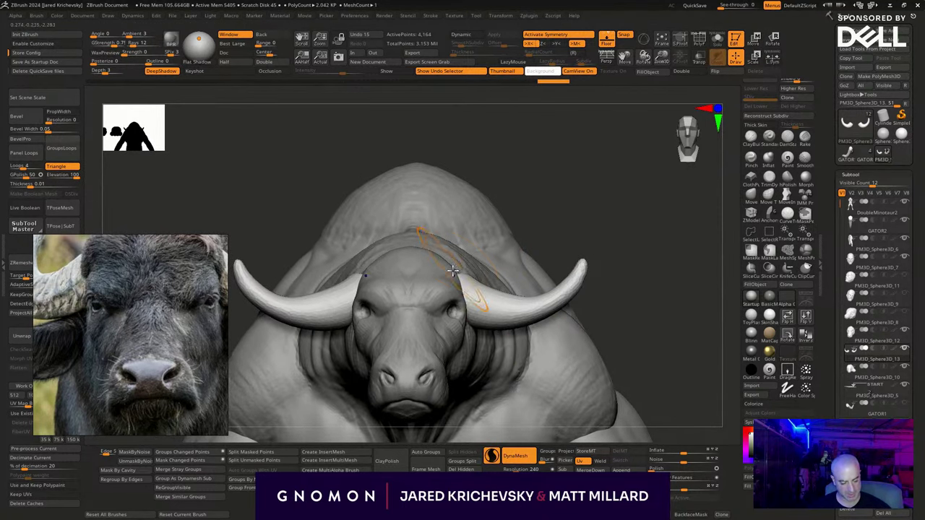
Reposition the horns higher on the head and rotate them with the transpose line to lift their tips.
alt+drag(640, 289, 613, 267)
mouse_move(612, 320)
alt+mouse_down()
mouse_move(613, 204)
mouse_move(599, 191)
mouse_move(599, 236)
mouse_move(629, 297)
mouse_move(616, 287)
alt+mouse_up()
key(w)
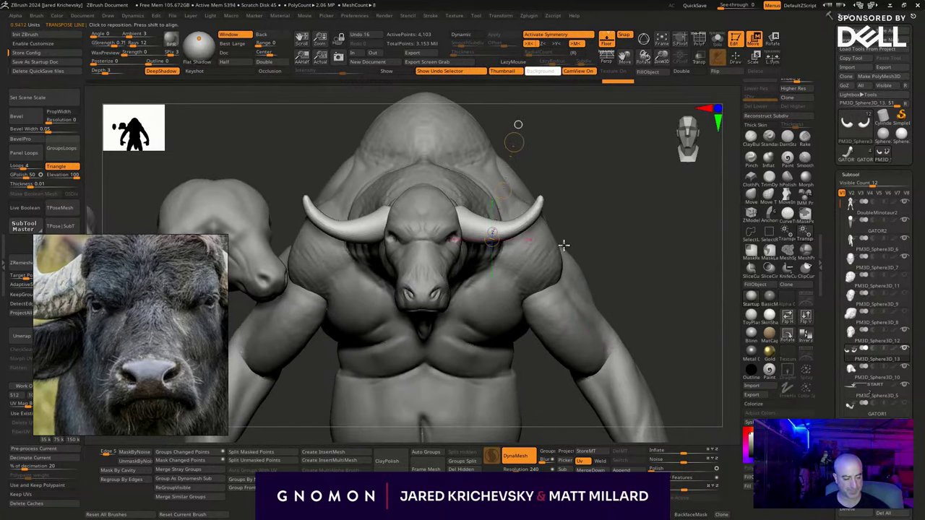
key(e)
mouse_move(499, 222)
mouse_down()
mouse_move(700, 197)
mouse_move(589, 205)
mouse_up()
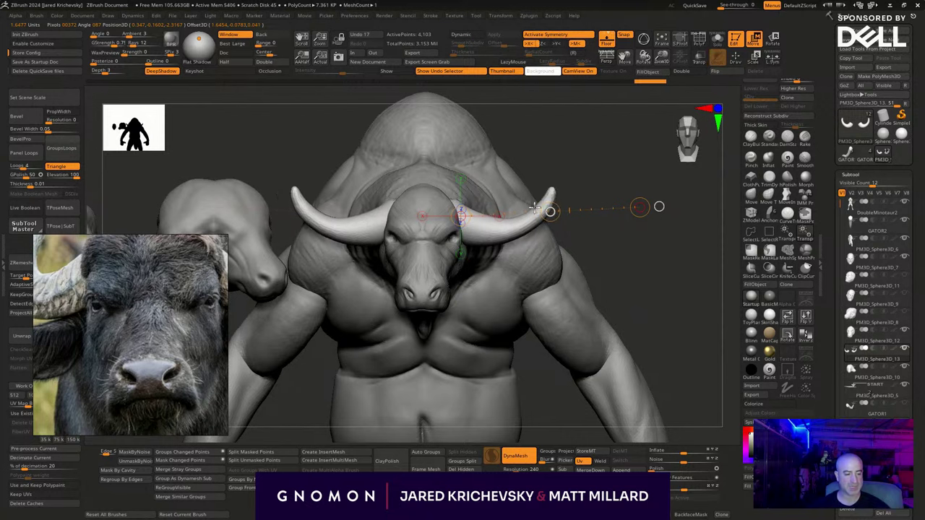
key(q)
Sweep the horns backward in side view and lengthen their tips upward and outward with the Move brush.
mouse_move(639, 264)
mouse_down()
mouse_move(639, 244)
mouse_move(622, 306)
mouse_move(621, 286)
mouse_move(572, 279)
mouse_move(602, 268)
mouse_up()
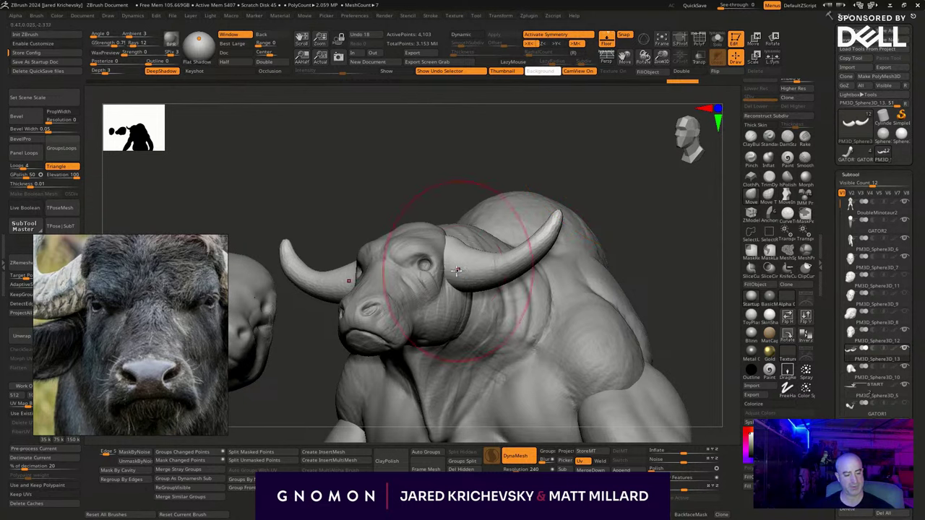
drag(457, 270, 447, 260)
mouse_move(671, 179)
mouse_down()
mouse_move(634, 193)
mouse_move(592, 191)
mouse_up()
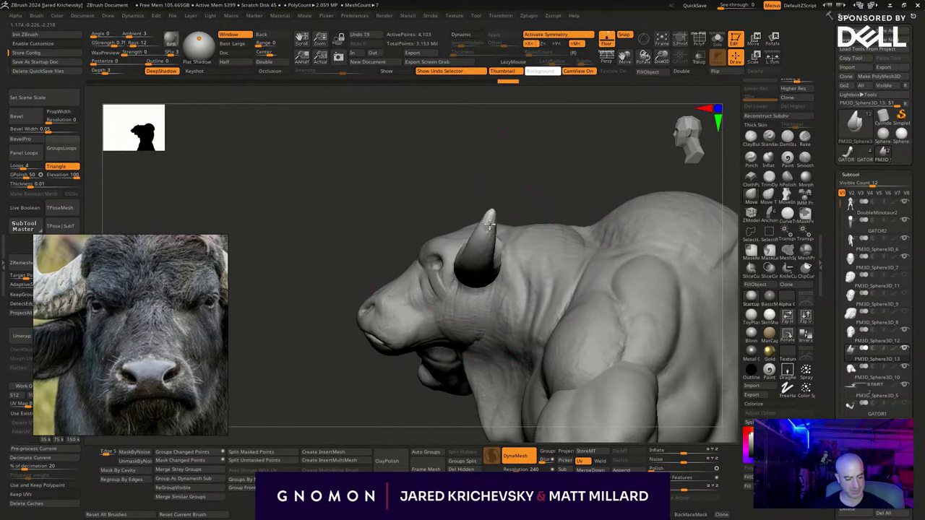
drag(499, 248, 514, 248)
drag(522, 197, 532, 196)
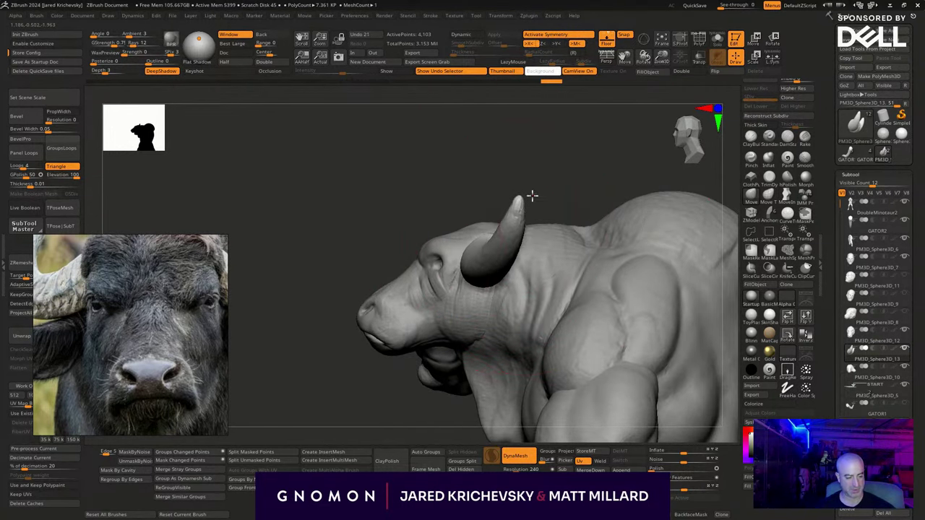
drag(521, 165, 522, 163)
mouse_move(571, 172)
mouse_down()
mouse_move(626, 184)
mouse_move(594, 225)
mouse_move(688, 234)
mouse_move(686, 249)
mouse_up()
key(s)
mouse_move(619, 185)
mouse_down()
mouse_move(642, 151)
mouse_move(637, 156)
mouse_up()
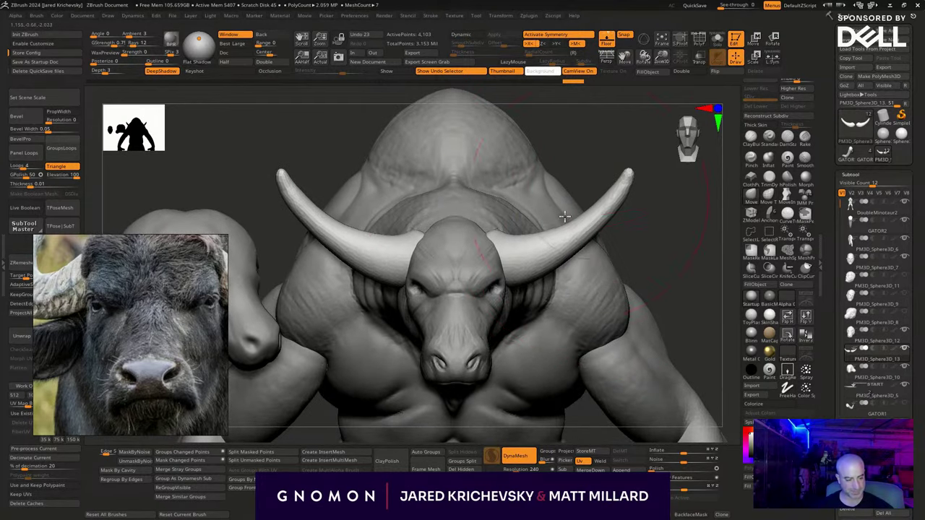
Refine the horns' front curve from base to tip with the Move brush, pulling the tips farther outward.
drag(566, 219, 564, 227)
mouse_move(643, 253)
mouse_down()
mouse_move(636, 226)
mouse_move(591, 227)
mouse_up()
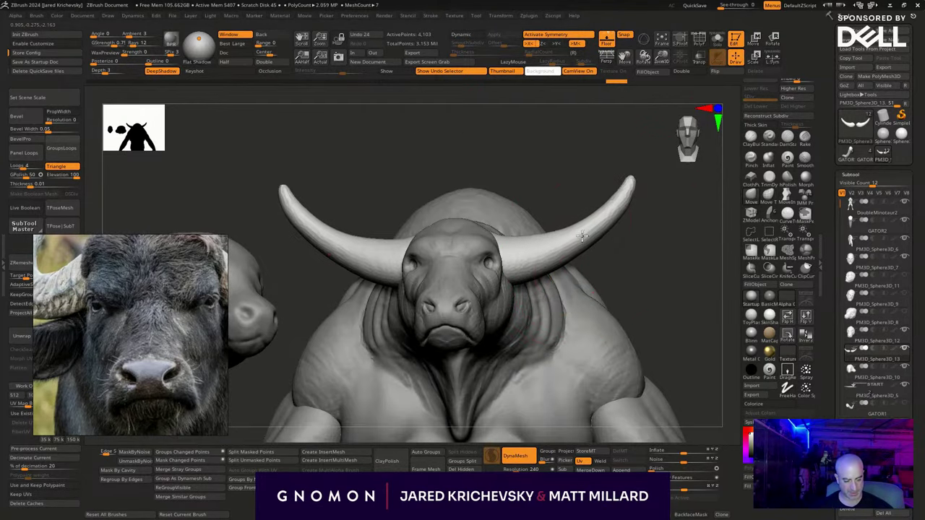
drag(622, 287, 625, 302)
drag(501, 287, 499, 272)
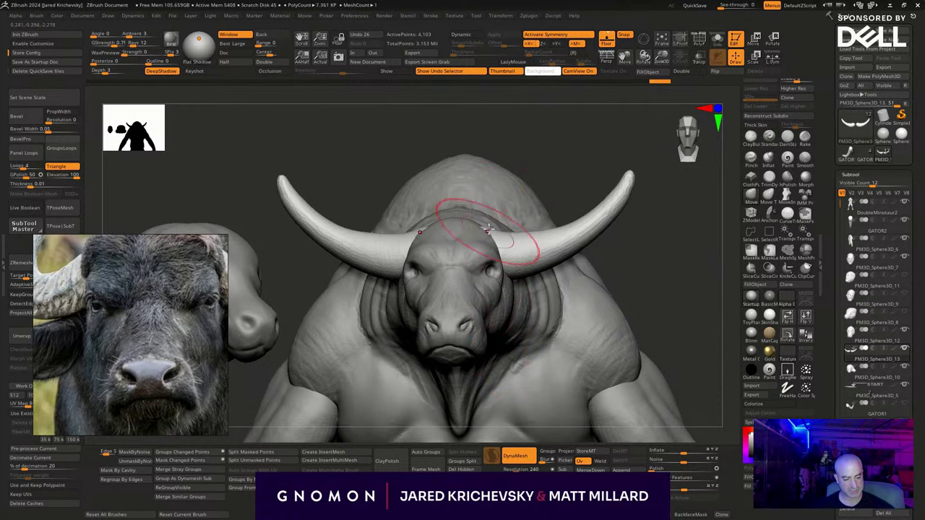
drag(566, 258, 572, 265)
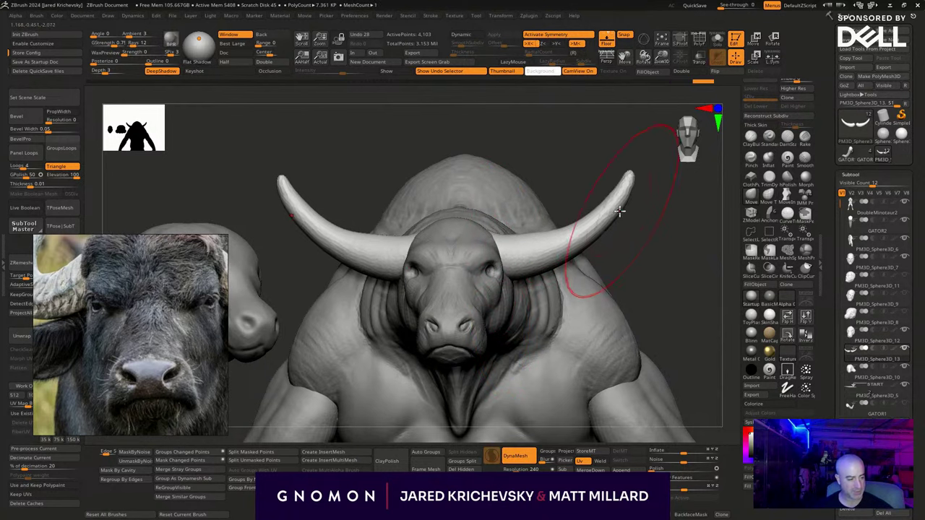
drag(619, 211, 626, 212)
mouse_move(629, 180)
mouse_down()
mouse_move(634, 175)
mouse_move(628, 197)
mouse_up()
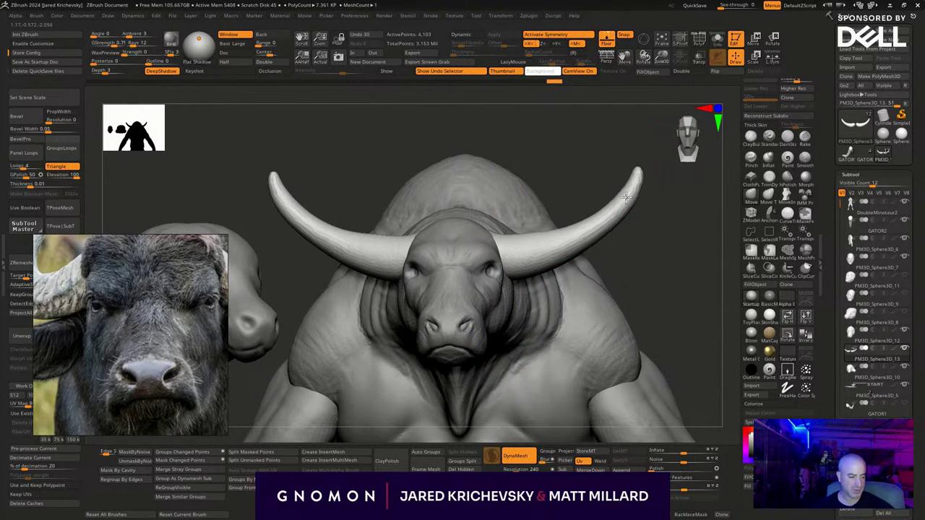
alt+drag(665, 263, 605, 302)
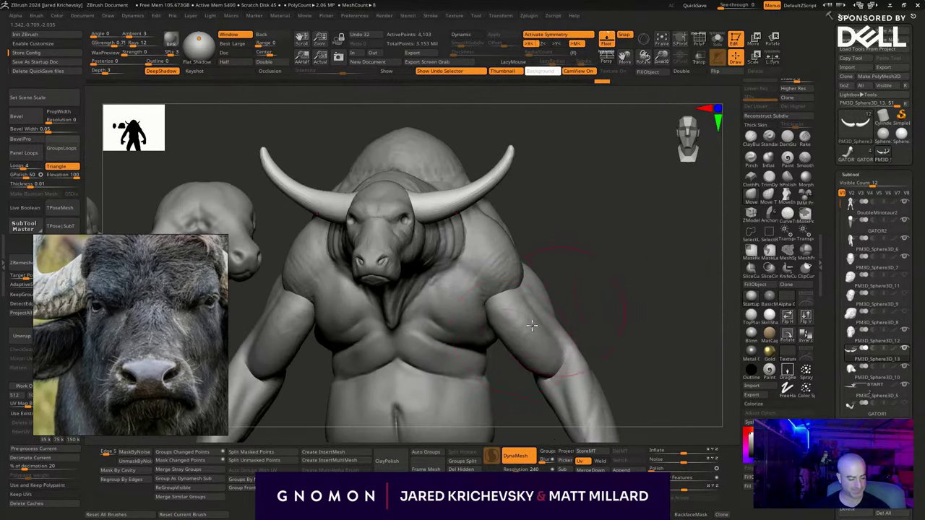
Select the body and reshape the lower chest fold and the upper back hump with the Move brush.
alt+click(471, 354)
mouse_move(473, 351)
mouse_down()
mouse_move(482, 360)
mouse_move(471, 360)
mouse_up()
mouse_move(589, 273)
mouse_down()
mouse_move(585, 304)
mouse_move(594, 315)
mouse_up()
mouse_move(475, 345)
mouse_down()
mouse_move(479, 357)
mouse_move(470, 336)
mouse_up()
drag(613, 268, 620, 295)
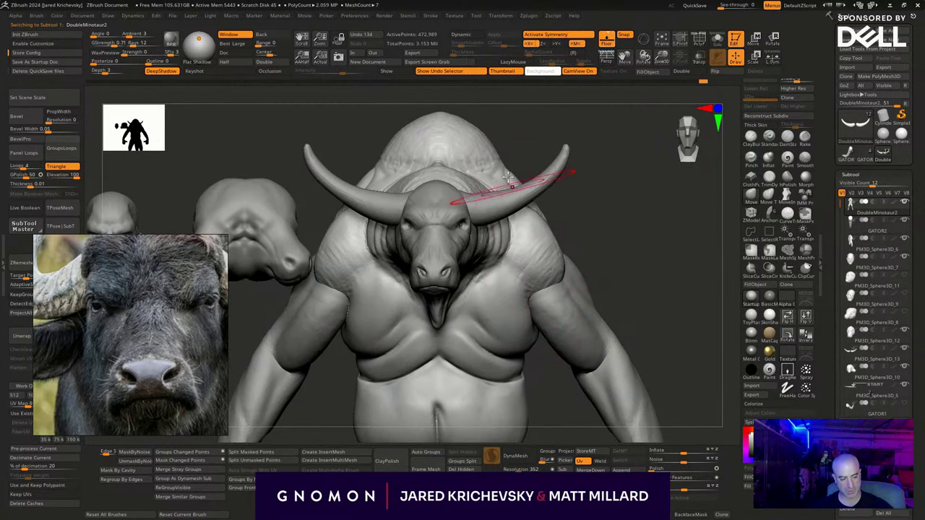
drag(513, 134, 510, 188)
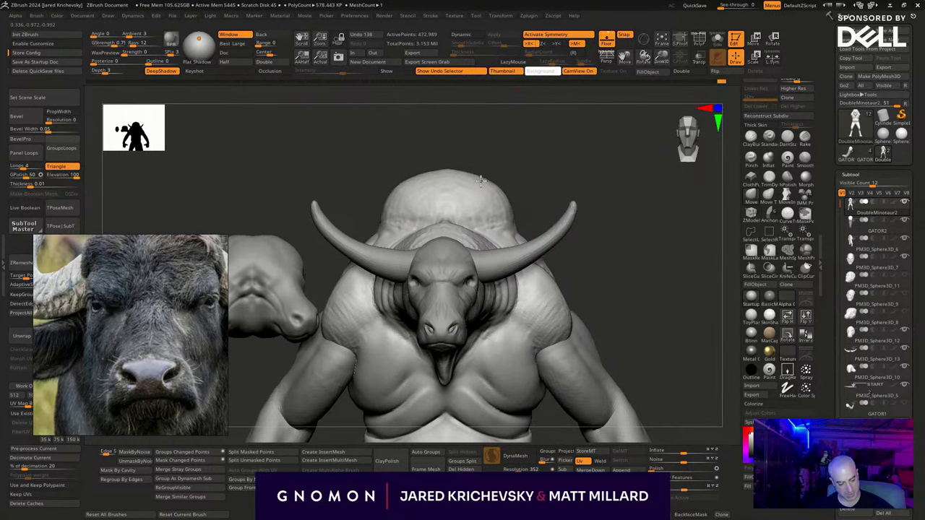
mouse_move(481, 181)
right_down()
mouse_move(605, 246)
mouse_move(555, 197)
right_up()
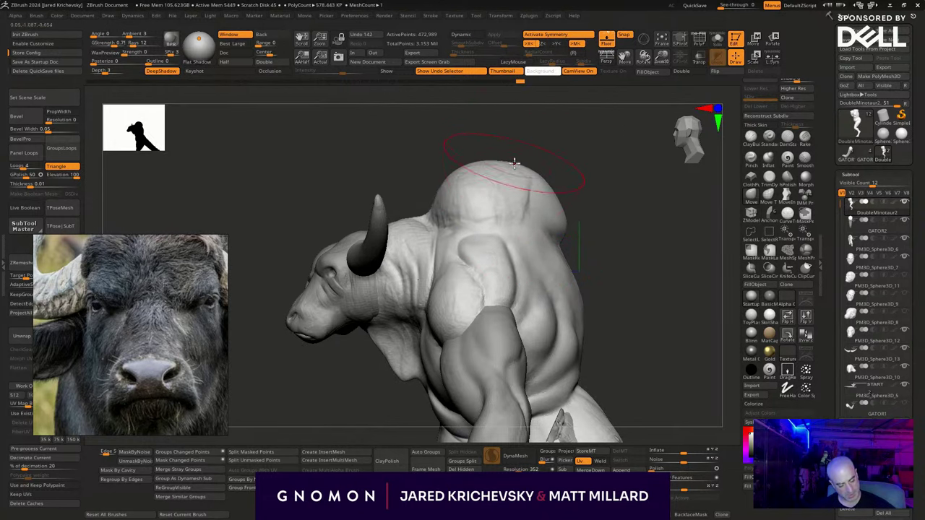
Select the arms, square off the mitten-shaped palms and reshape the wrists and lower forearms.
right_drag(631, 263, 580, 283)
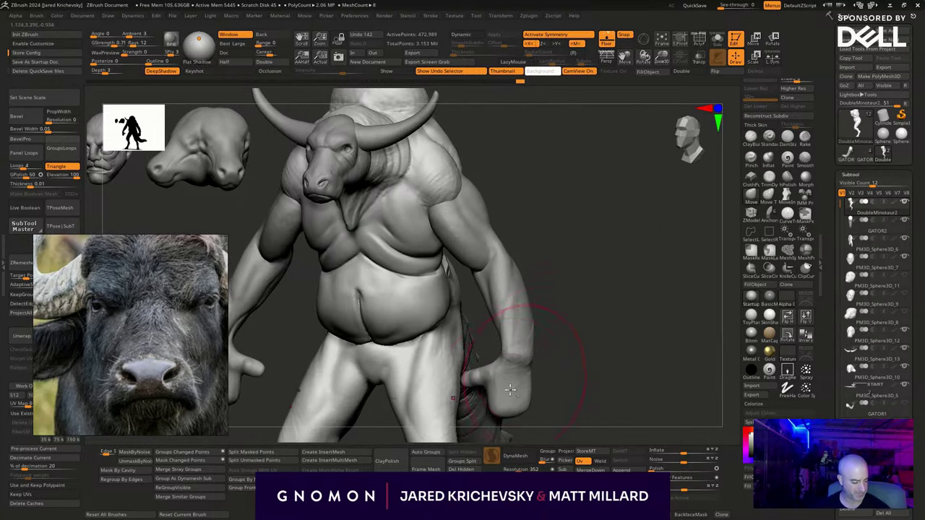
alt+click(510, 390)
mouse_move(577, 398)
right_down()
mouse_move(568, 260)
mouse_move(610, 270)
right_up()
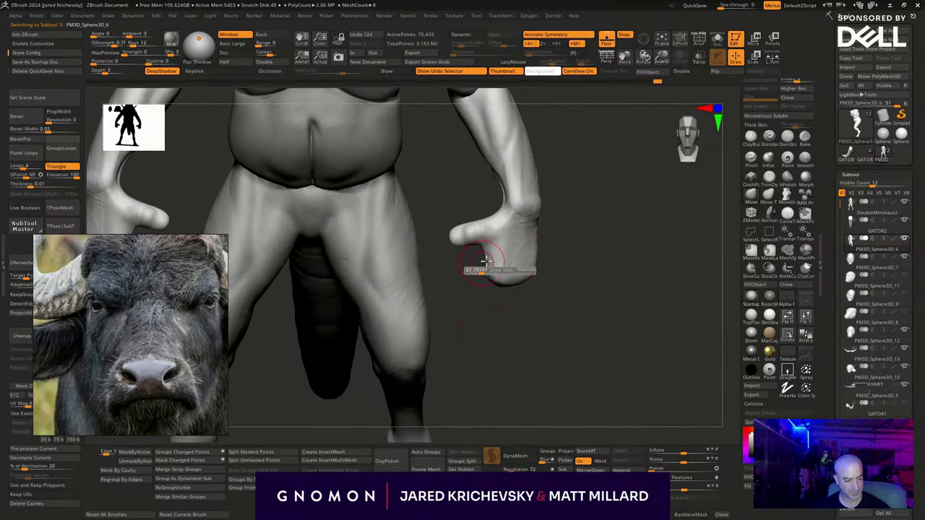
mouse_move(510, 272)
right_down()
mouse_move(541, 259)
mouse_move(534, 252)
right_up()
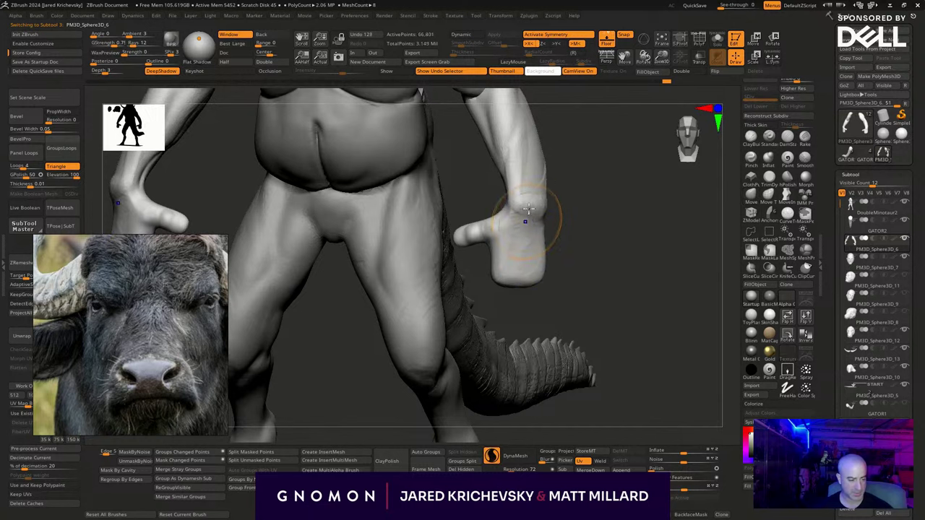
drag(529, 209, 531, 132)
alt+right_drag(618, 248, 623, 334)
right_drag(622, 334, 628, 287)
mouse_move(621, 248)
alt+right_down()
mouse_move(653, 309)
mouse_move(630, 256)
alt+right_up()
Reshape the inner contour of the forearms below the elbow with the Move brush.
right_drag(589, 249, 534, 284)
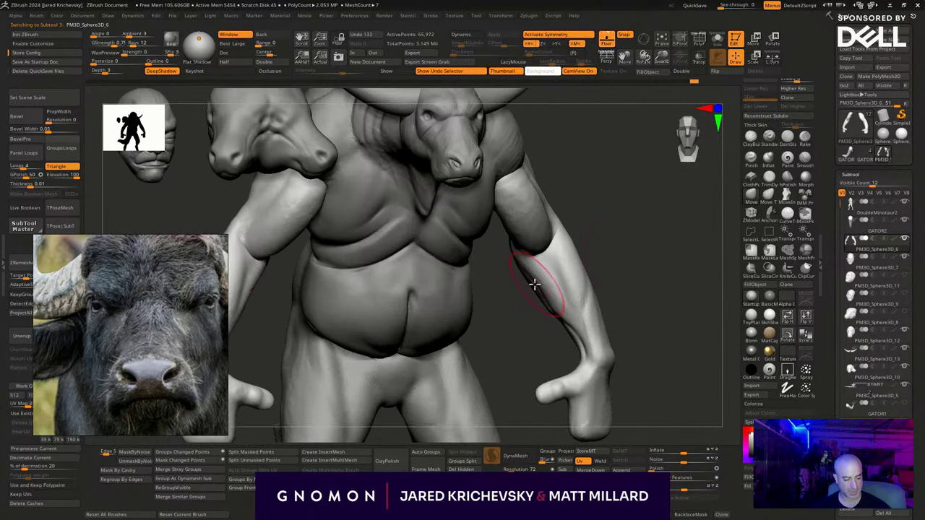
drag(529, 285, 553, 309)
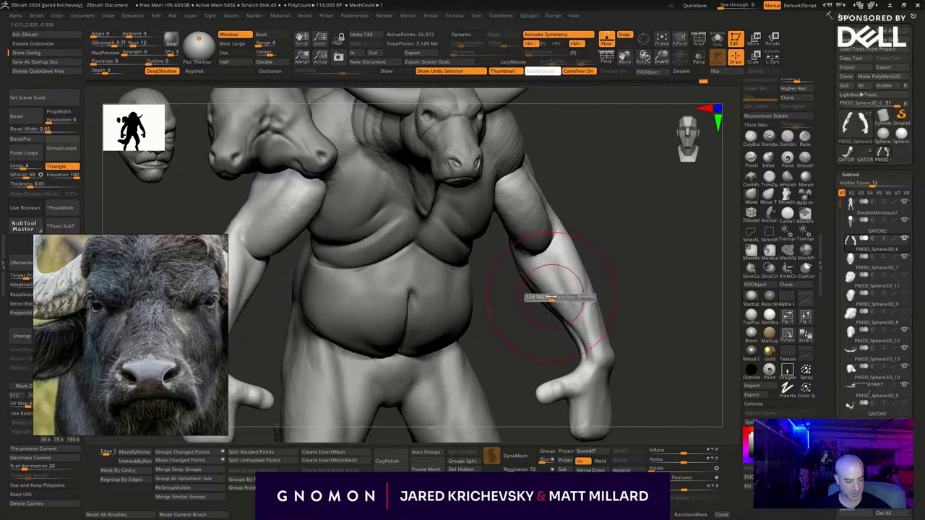
right_drag(607, 222, 600, 257)
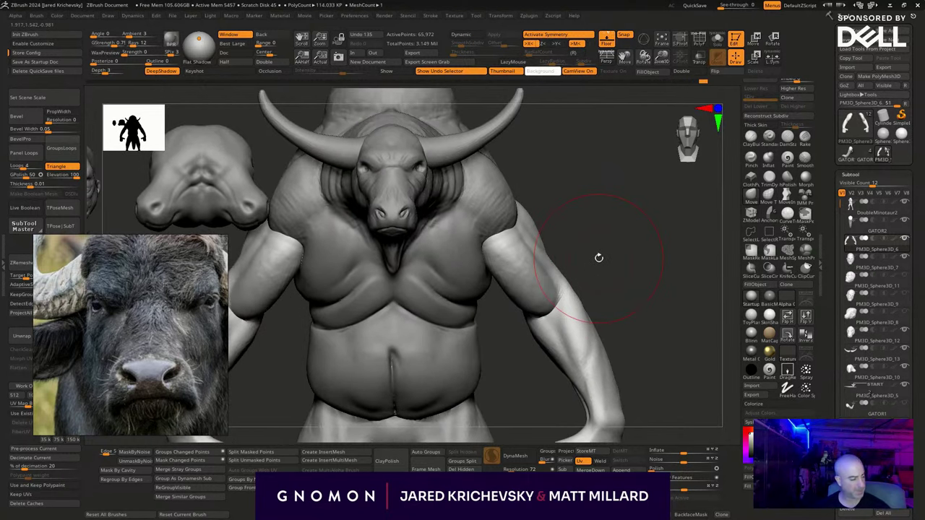
Carve the biceps edge and elbow muscle separations on the arms with DamStandard and smooth the transitions.
click(790, 140)
drag(486, 241, 550, 315)
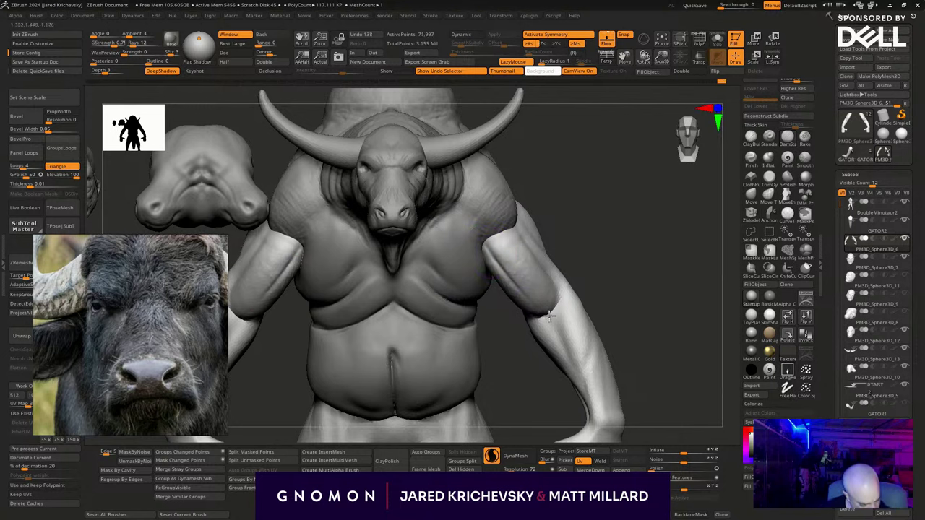
right_drag(587, 256, 569, 262)
drag(568, 289, 561, 310)
right_drag(572, 249, 529, 229)
drag(539, 264, 555, 288)
mouse_move(515, 188)
right_down()
mouse_move(557, 206)
mouse_move(553, 212)
right_up()
shift+drag(538, 273, 569, 300)
mouse_move(597, 252)
ctrl+right_down()
mouse_move(589, 215)
mouse_move(580, 236)
mouse_move(566, 207)
mouse_move(588, 258)
ctrl+right_up()
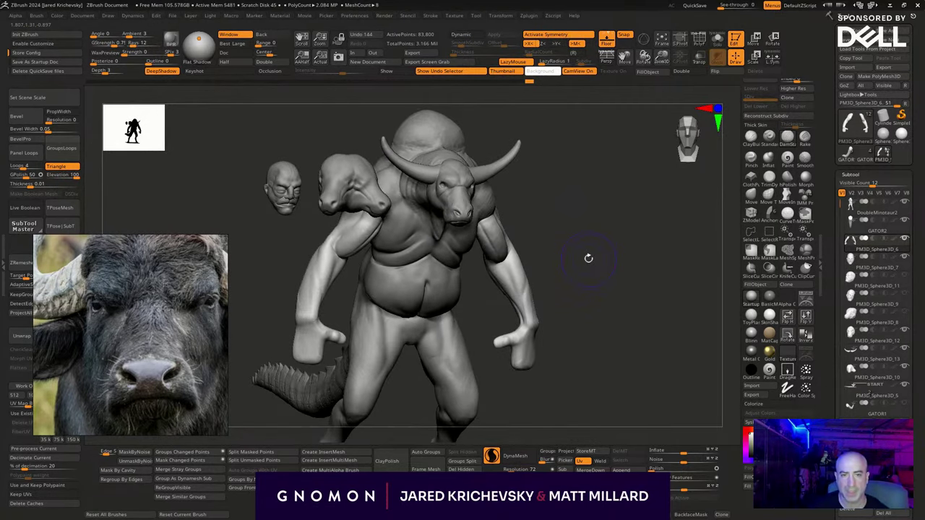
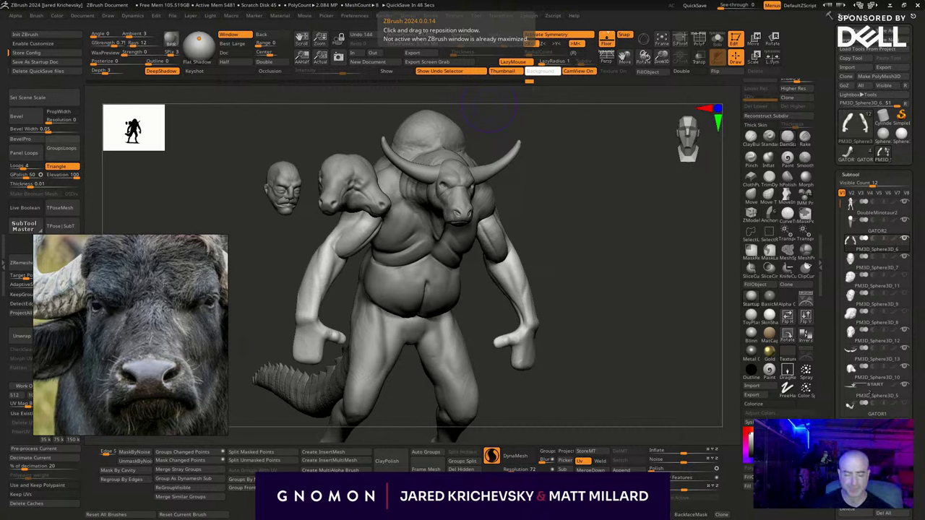
Select the body, pull the throat dewlap forward and adjust the lower deltoid contour with the Move brush.
mouse_move(577, 325)
mouse_down()
mouse_move(549, 285)
mouse_move(631, 236)
mouse_move(578, 306)
mouse_move(384, 267)
mouse_up()
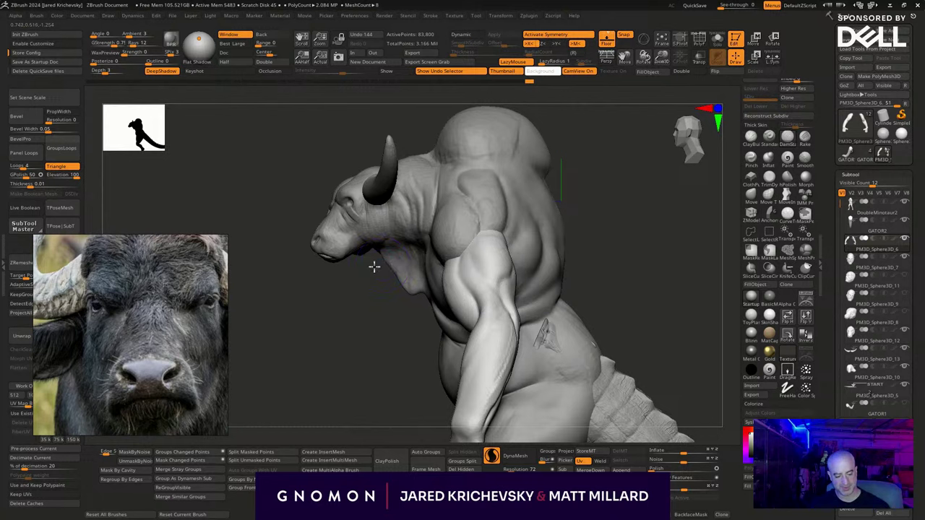
alt+click(388, 257)
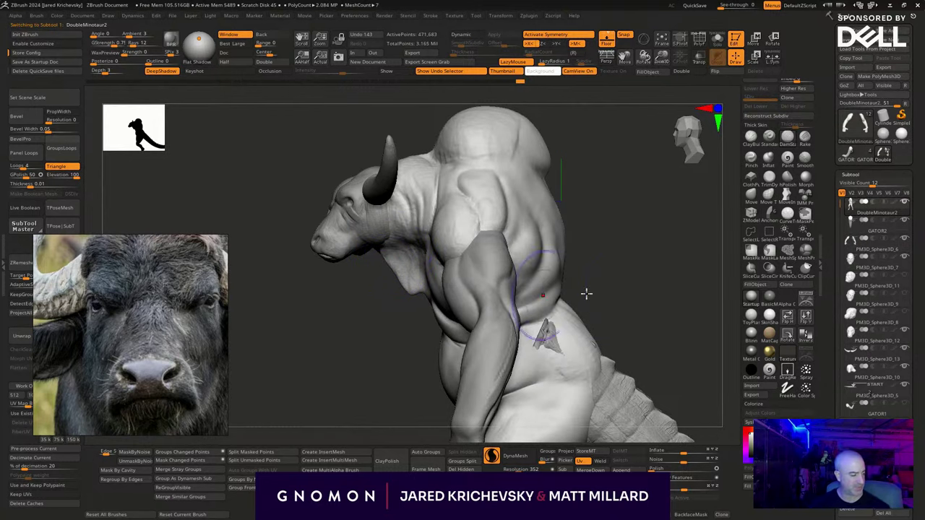
ctrl+drag(586, 294, 636, 289)
key(1)
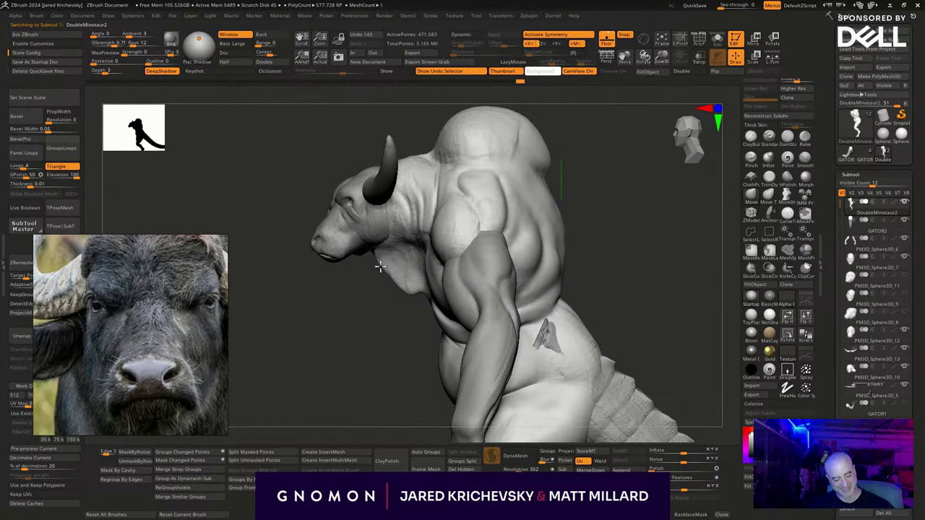
mouse_move(380, 267)
mouse_down()
mouse_move(367, 247)
mouse_move(387, 268)
mouse_up()
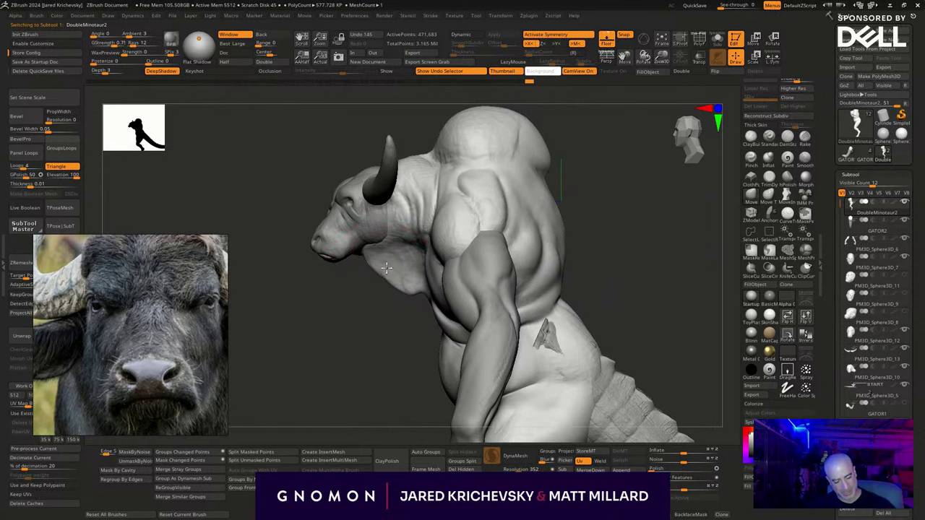
mouse_move(376, 313)
mouse_down()
mouse_move(547, 255)
mouse_move(541, 307)
mouse_up()
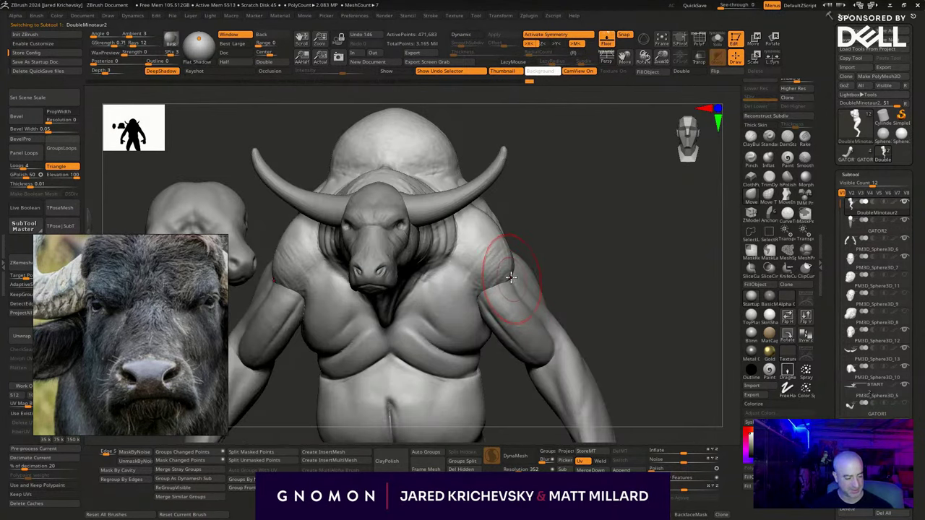
drag(511, 278, 520, 293)
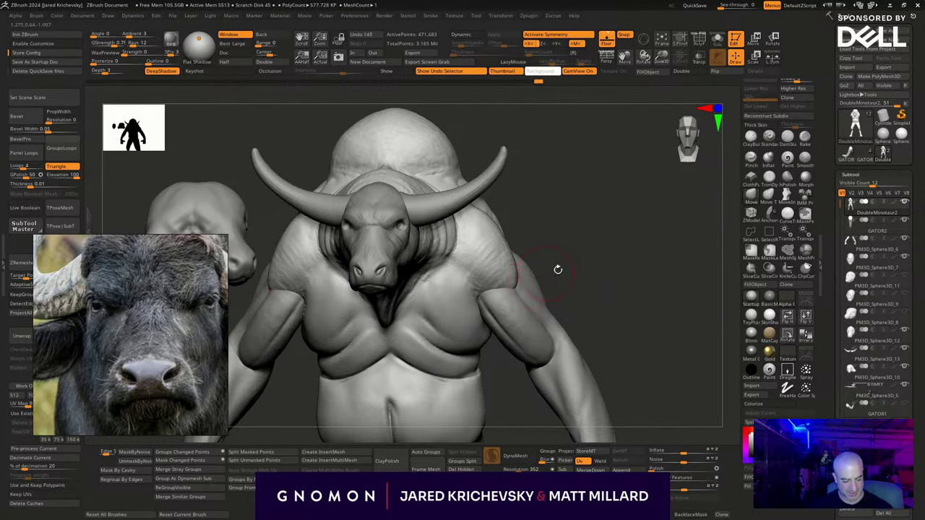
drag(558, 270, 559, 287)
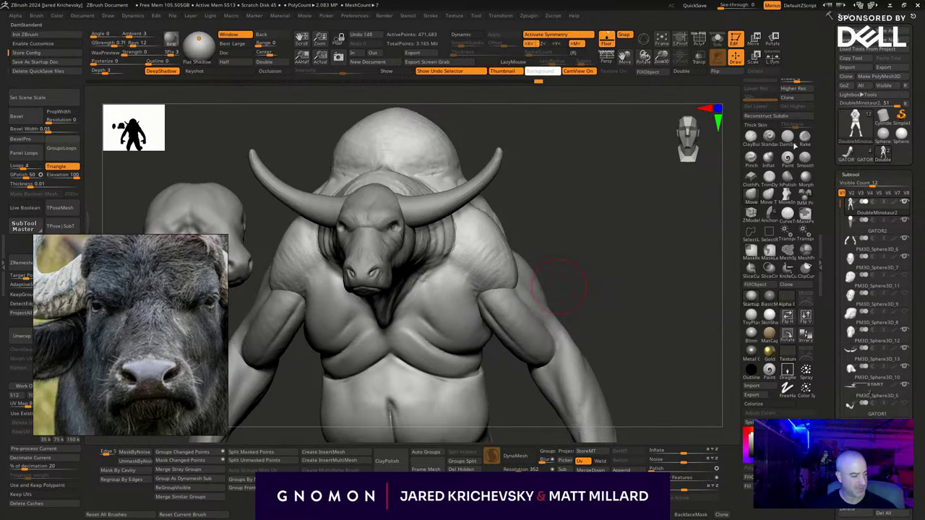
Carve the crease between the front deltoid and the pectoral with DamStandard and smooth the shoulder transition.
click(793, 143)
drag(454, 257, 487, 289)
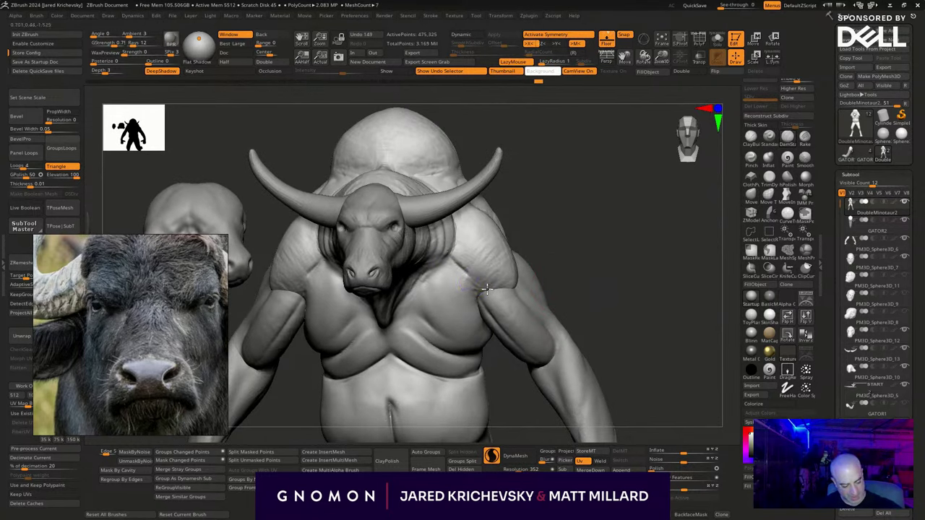
key(ctrl+z)
key(ctrl+z)
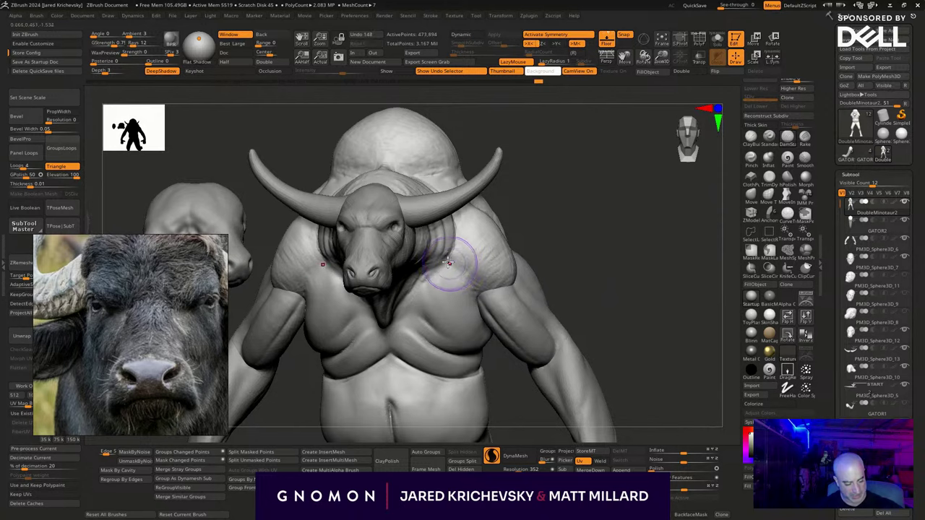
mouse_move(449, 259)
shift+mouse_down()
mouse_move(465, 265)
mouse_move(448, 270)
mouse_move(500, 290)
shift+mouse_up()
shift+drag(445, 277, 463, 288)
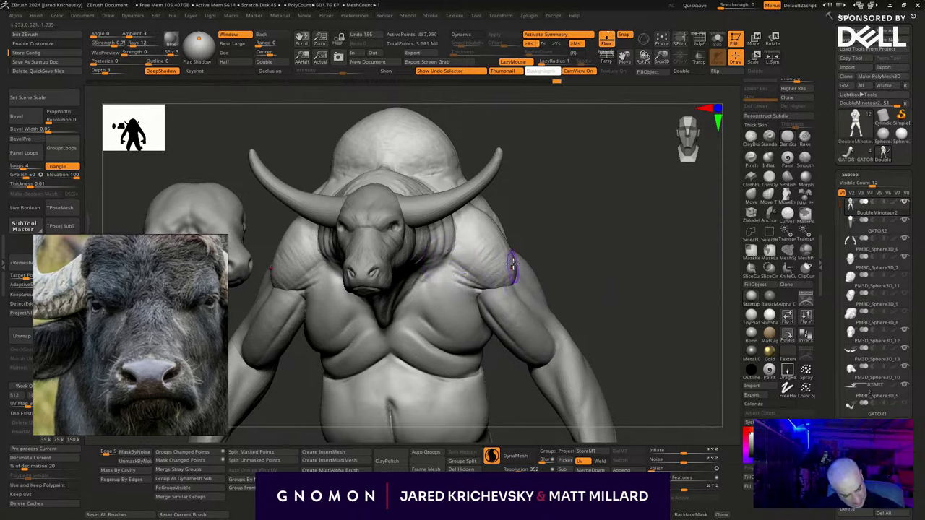
mouse_move(568, 261)
mouse_down()
mouse_move(576, 260)
mouse_move(555, 262)
mouse_up()
key(ctrl+z)
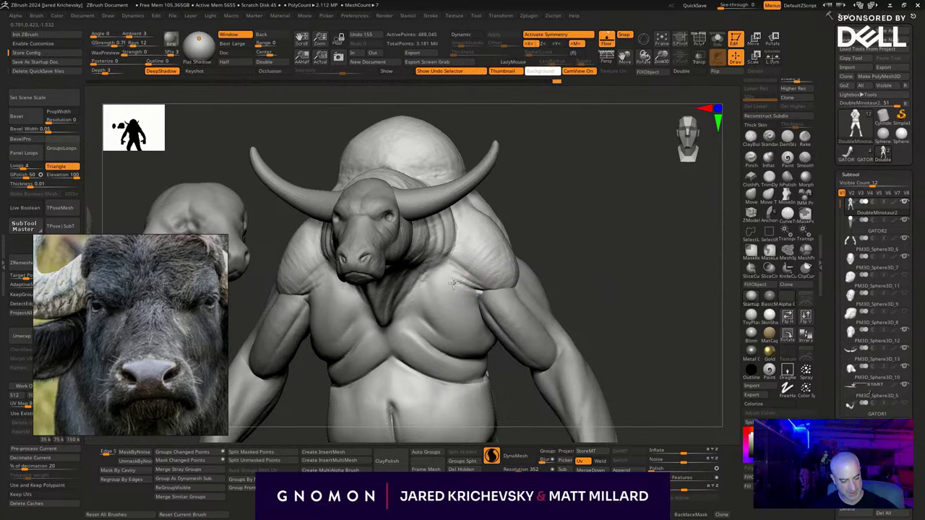
shift+drag(479, 287, 489, 301)
mouse_move(572, 254)
mouse_down()
mouse_move(535, 256)
mouse_move(564, 242)
mouse_up()
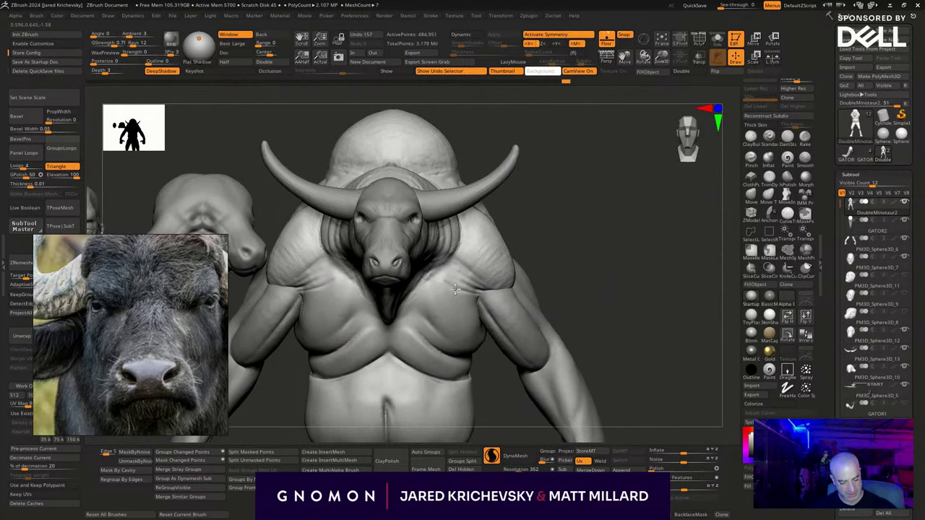
Refine the chest surface and build up the pectorals and lower chest fold with ClayBuildup strokes.
key(l)
drag(581, 304, 418, 338)
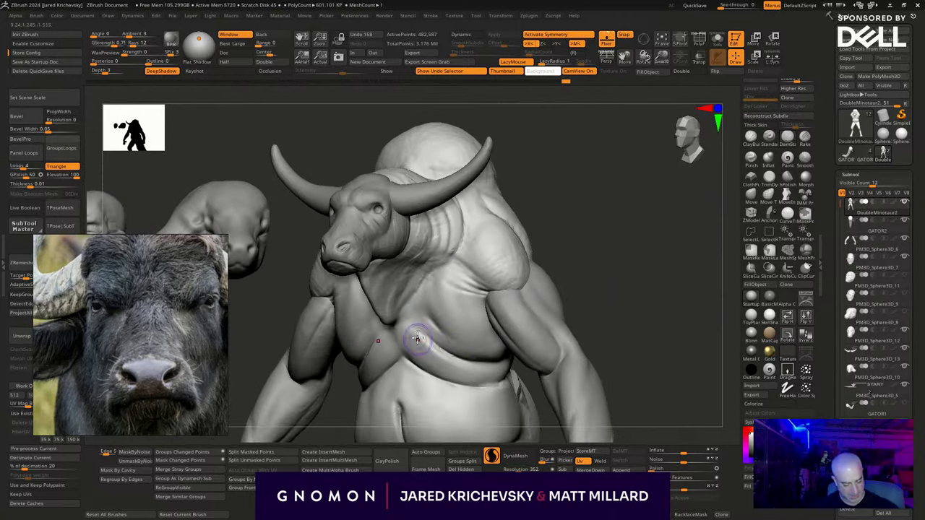
drag(589, 262, 569, 269)
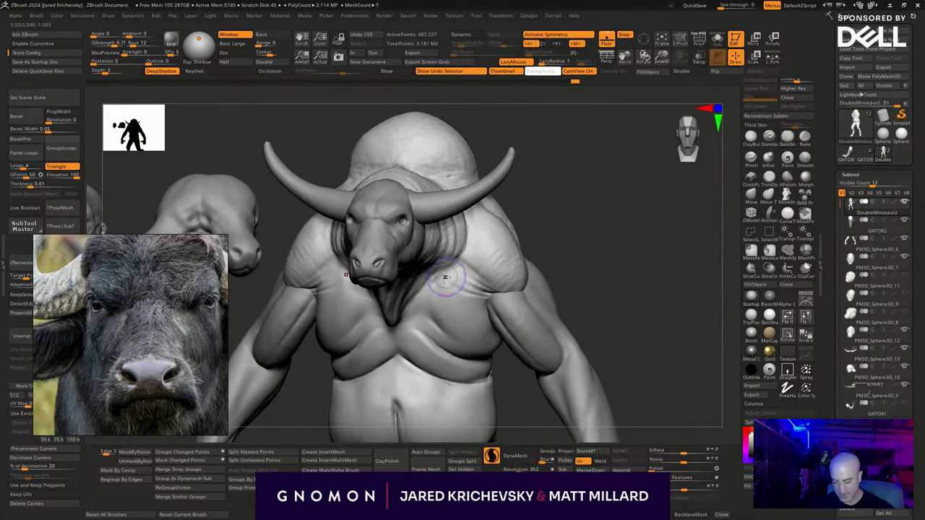
key(b)
key(c)
key(b)
mouse_move(440, 305)
mouse_down()
mouse_move(419, 325)
mouse_move(459, 331)
mouse_move(419, 322)
mouse_move(424, 340)
mouse_move(477, 357)
mouse_up()
drag(579, 292, 545, 307)
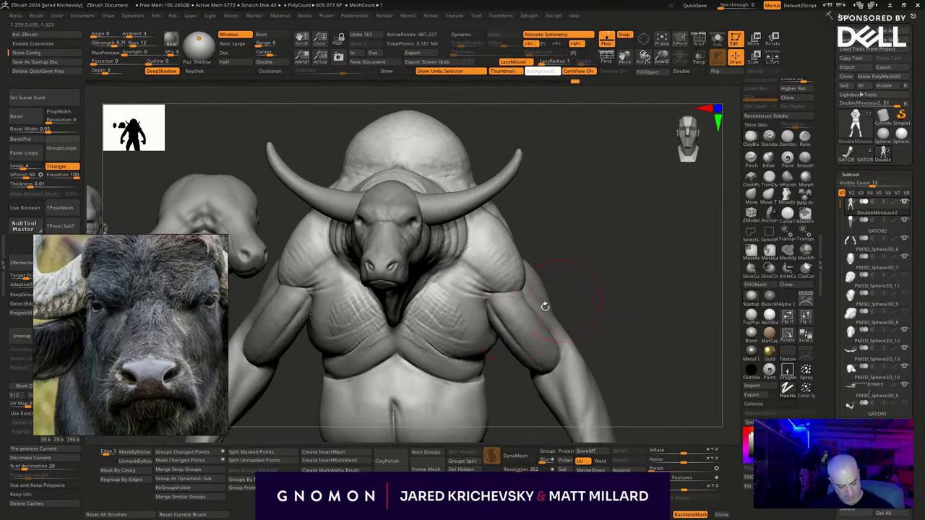
mouse_move(434, 344)
mouse_down()
mouse_move(487, 355)
mouse_move(425, 343)
mouse_move(478, 361)
mouse_up()
mouse_move(606, 273)
mouse_down()
mouse_move(533, 275)
mouse_move(619, 269)
mouse_up()
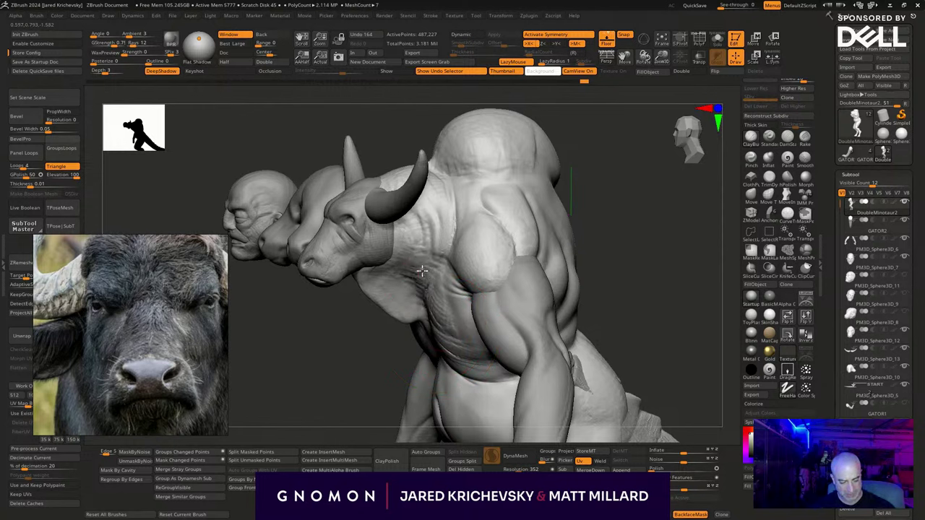
Build up the sides of the neck and the throat dewlap with clay strokes, blending them into the shoulders and chest.
drag(447, 282, 543, 258)
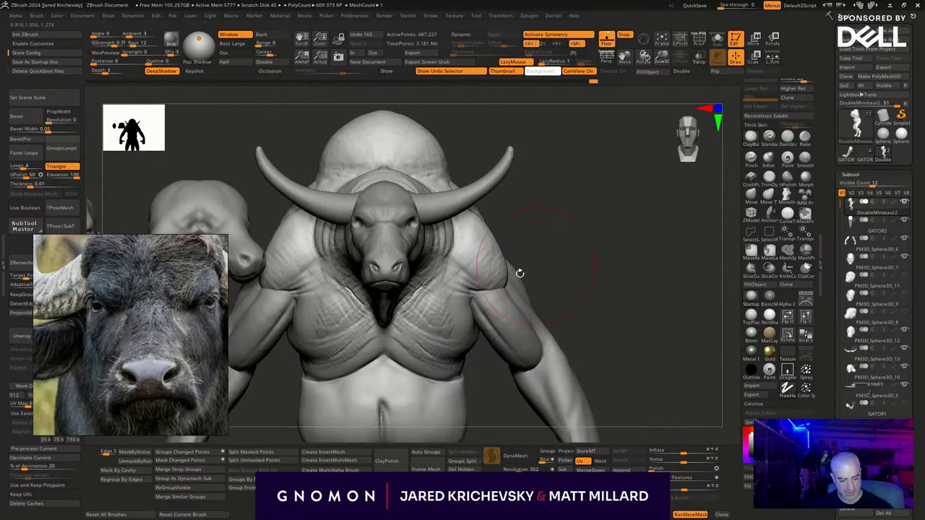
mouse_move(549, 301)
mouse_down()
mouse_move(580, 314)
mouse_move(555, 308)
mouse_move(612, 268)
mouse_move(510, 243)
mouse_move(522, 263)
mouse_up()
drag(608, 259, 578, 253)
mouse_move(510, 297)
mouse_down()
mouse_move(500, 277)
mouse_move(464, 276)
mouse_up()
drag(661, 242, 583, 228)
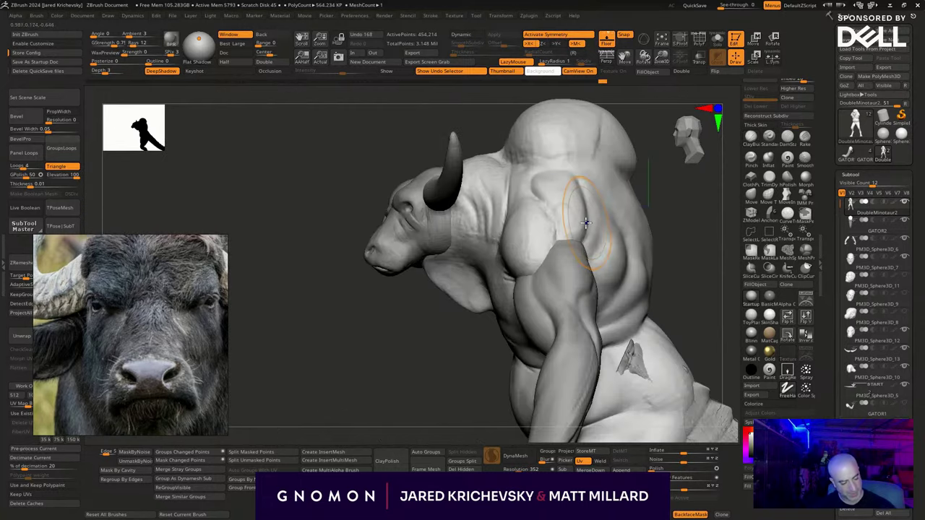
drag(441, 340, 438, 303)
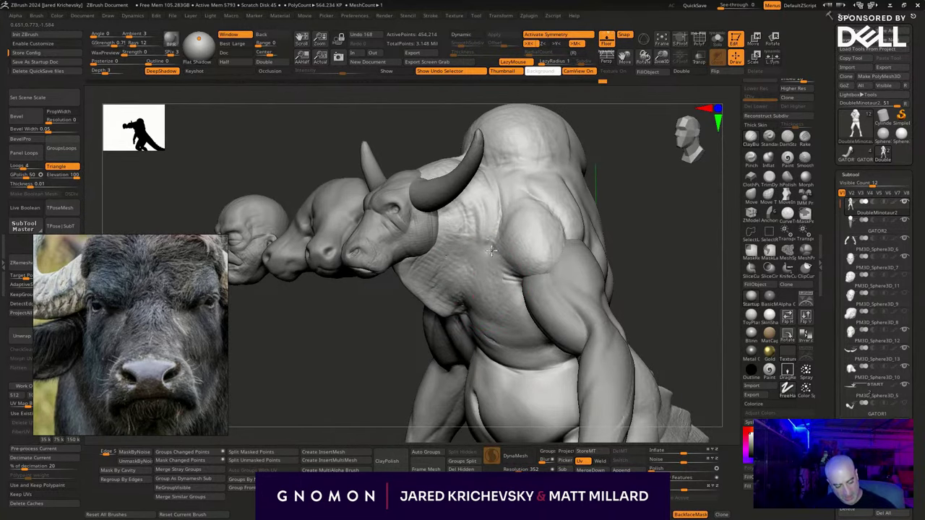
drag(492, 251, 444, 266)
drag(384, 318, 469, 318)
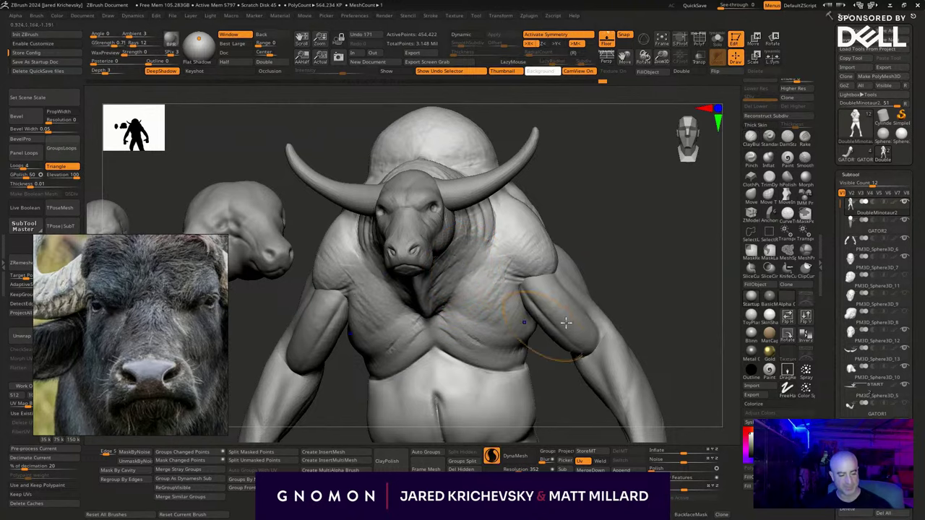
Smooth the rough clay strokes across the pectorals and the chest-to-shoulder transition.
alt+drag(618, 310, 604, 296)
alt+drag(599, 372, 556, 322)
drag(557, 322, 580, 365)
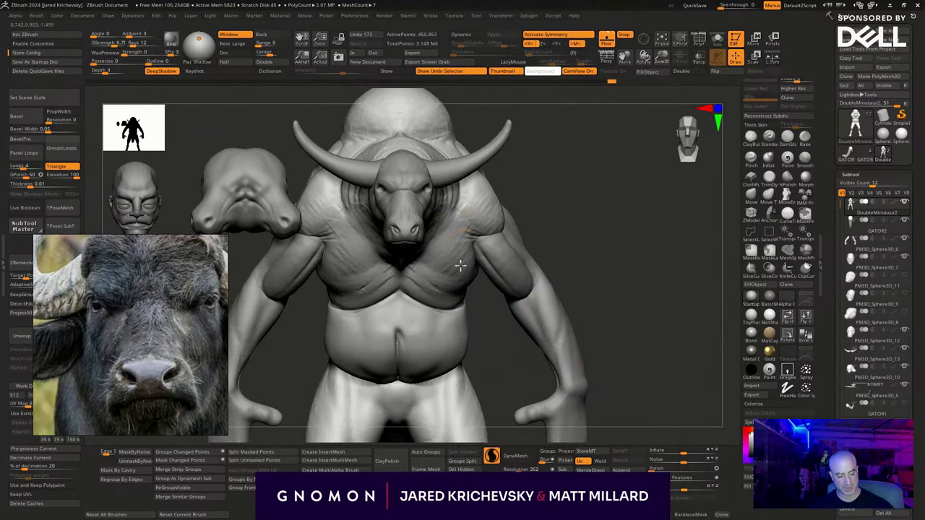
drag(498, 244, 512, 243)
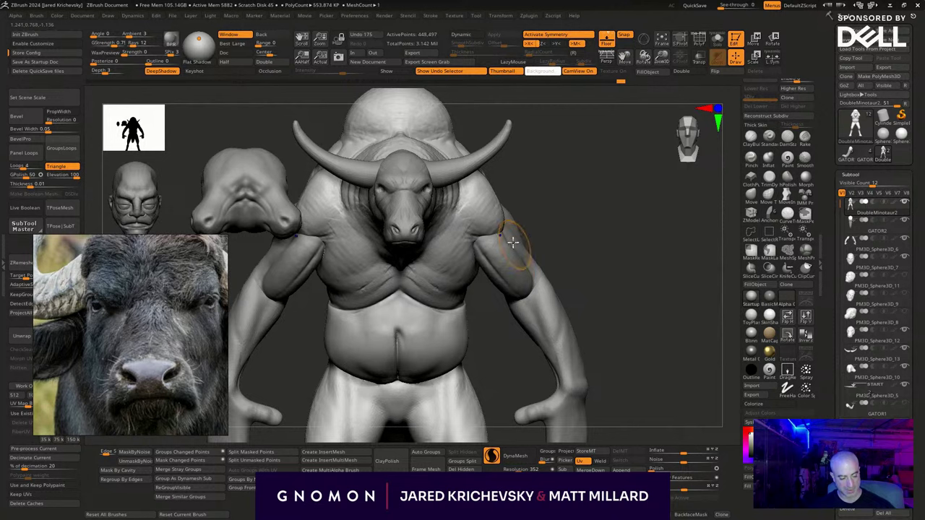
Select the arms and carve the forearm muscle separations and the inner biceps edge with DamStandard.
alt+drag(603, 305, 615, 343)
alt+click(579, 338)
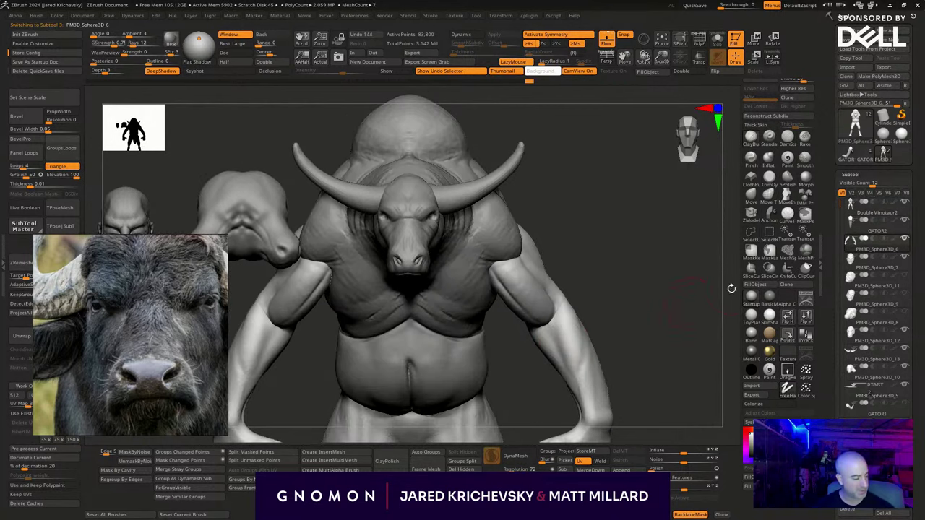
click(784, 143)
mouse_move(556, 334)
mouse_down()
mouse_move(551, 327)
mouse_move(555, 352)
mouse_up()
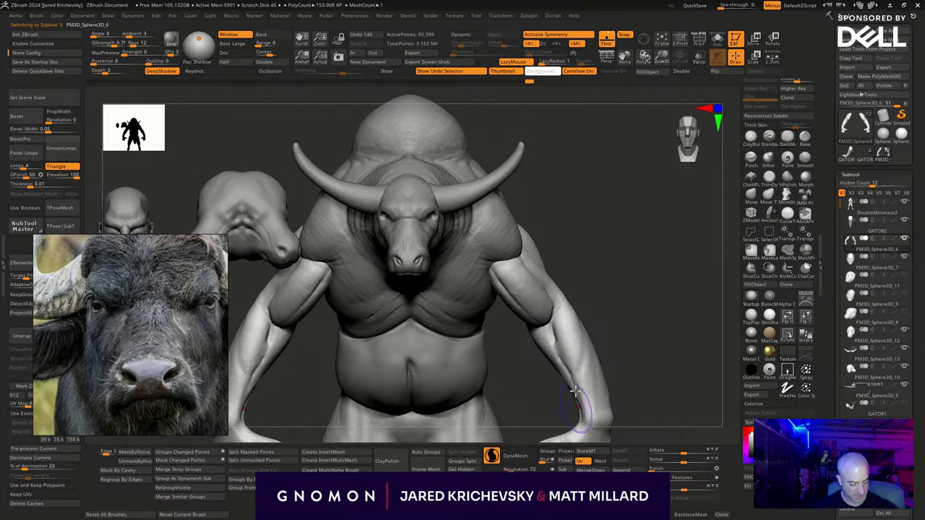
drag(604, 319, 535, 326)
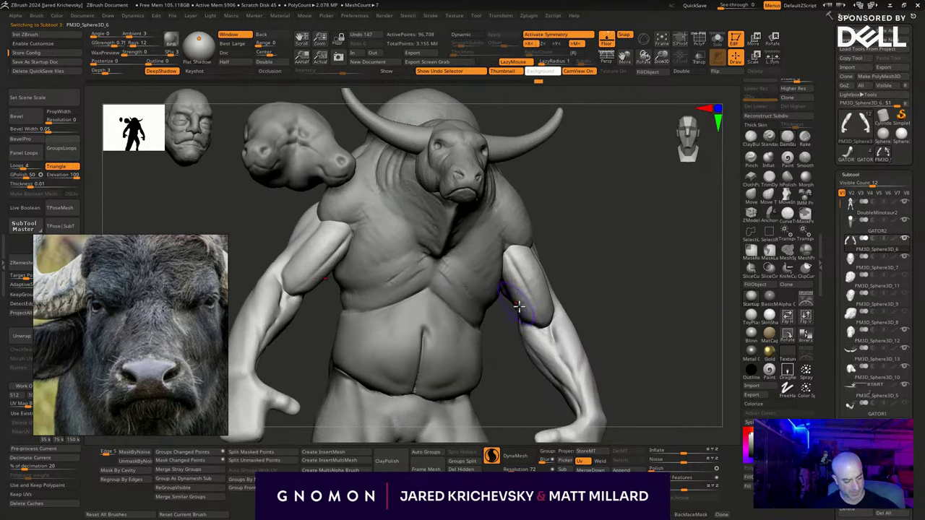
drag(579, 290, 554, 287)
drag(500, 254, 519, 283)
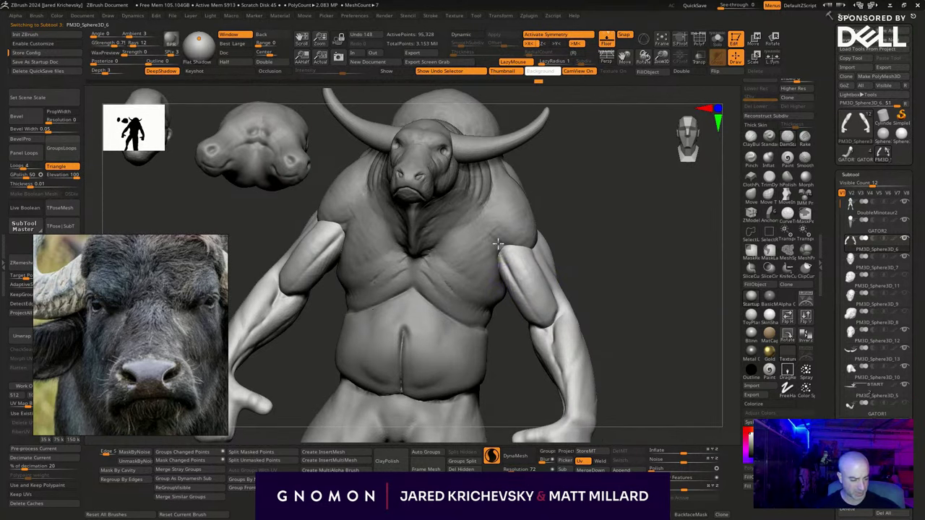
Select the body and carve the crease below the front deltoid and the folds across the pectorals.
alt+click(506, 238)
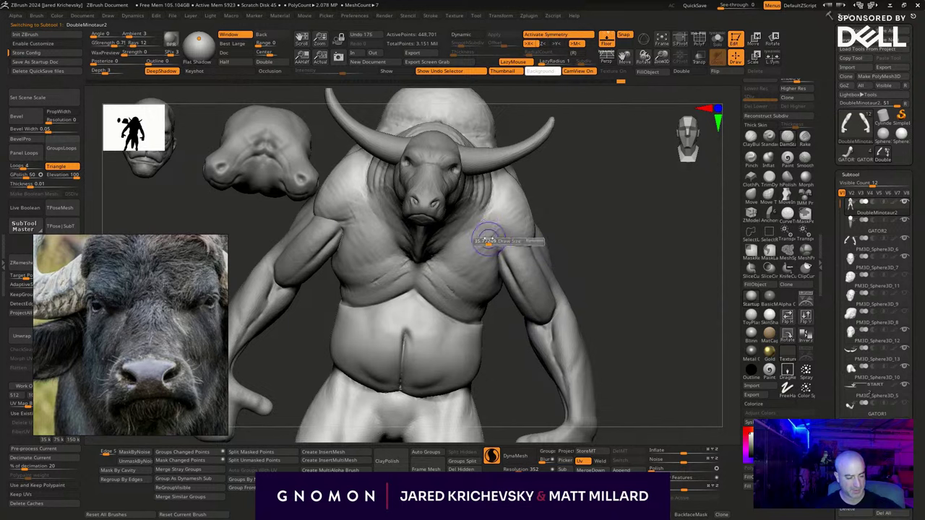
mouse_move(491, 212)
mouse_down()
mouse_move(489, 232)
mouse_move(511, 245)
mouse_up()
right_drag(511, 237, 527, 235)
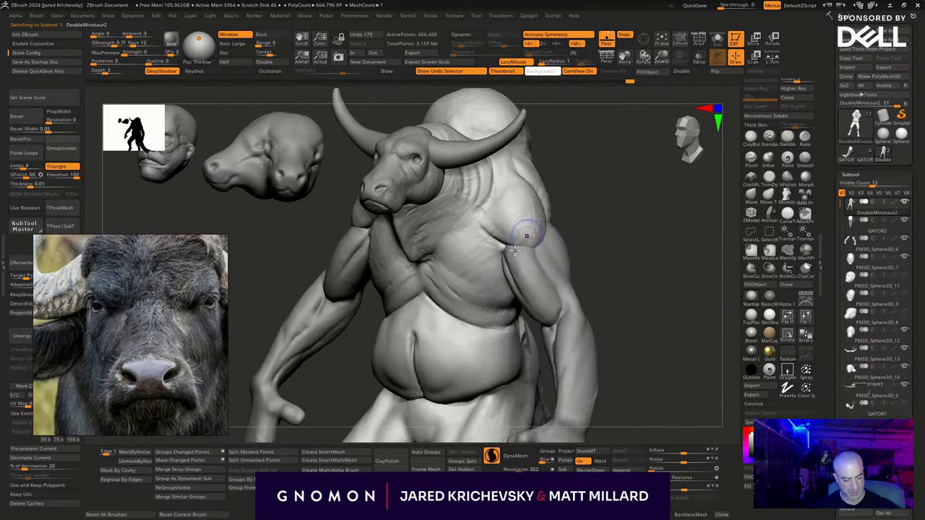
mouse_move(474, 308)
mouse_down()
mouse_move(470, 288)
mouse_move(437, 258)
mouse_move(448, 271)
mouse_up()
mouse_move(571, 247)
right_down()
mouse_move(616, 242)
mouse_move(570, 247)
right_up()
key(l)
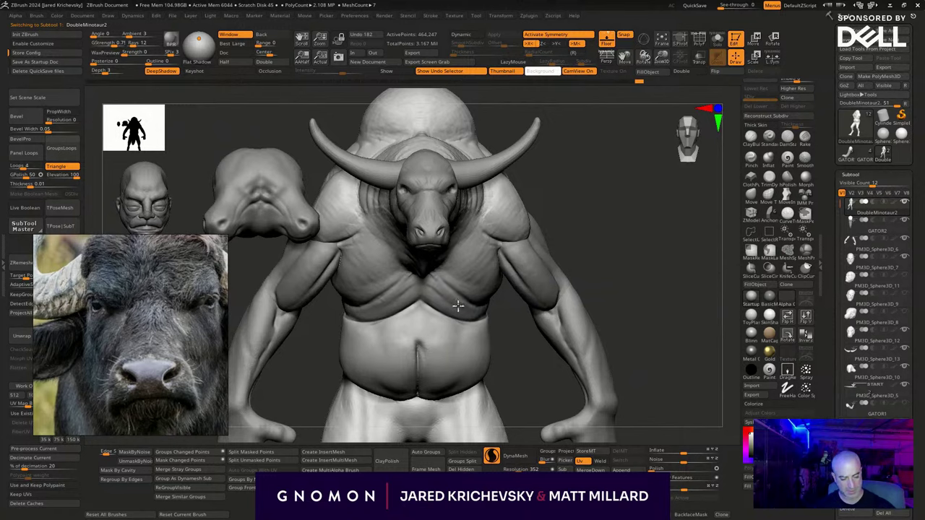
Enlarge the brush and carve abdominal contours down both sides of the belly to its lower fold.
drag(608, 318, 598, 323)
key(s)
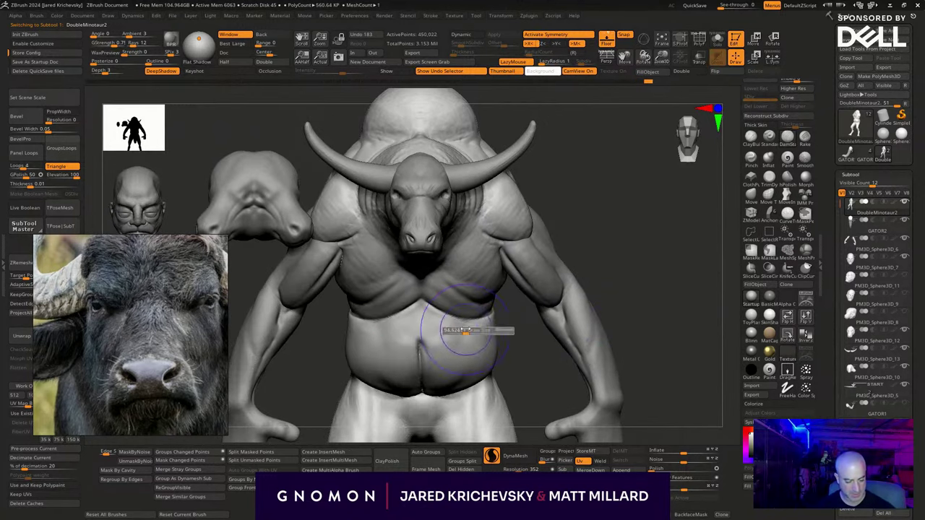
drag(469, 318, 467, 351)
right_drag(499, 357, 492, 306)
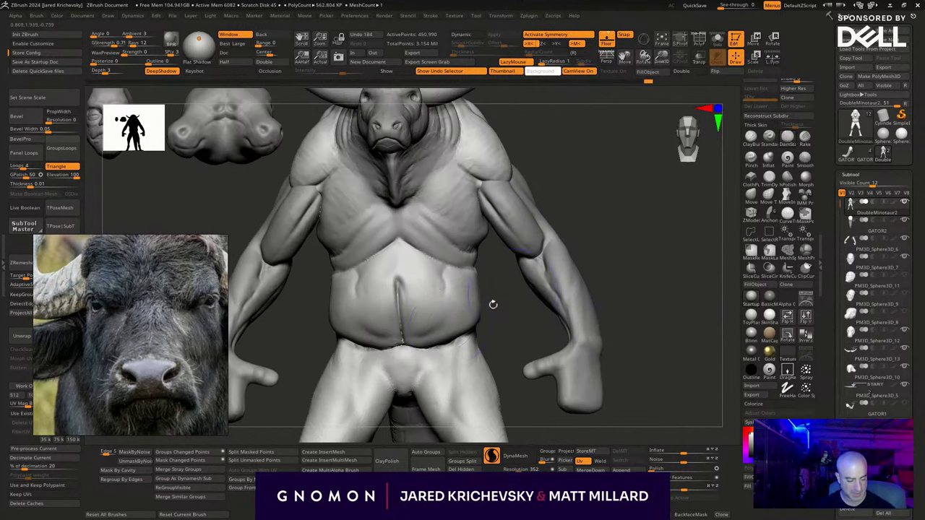
mouse_move(437, 329)
mouse_down()
mouse_move(445, 355)
mouse_move(436, 346)
mouse_move(470, 324)
mouse_move(449, 356)
mouse_up()
drag(605, 294, 622, 322)
mouse_move(452, 346)
mouse_down()
mouse_move(433, 361)
mouse_move(444, 375)
mouse_move(451, 348)
mouse_move(403, 397)
mouse_move(434, 371)
mouse_move(418, 392)
mouse_up()
mouse_move(605, 273)
alt+mouse_down()
mouse_move(600, 318)
mouse_move(578, 266)
alt+mouse_up()
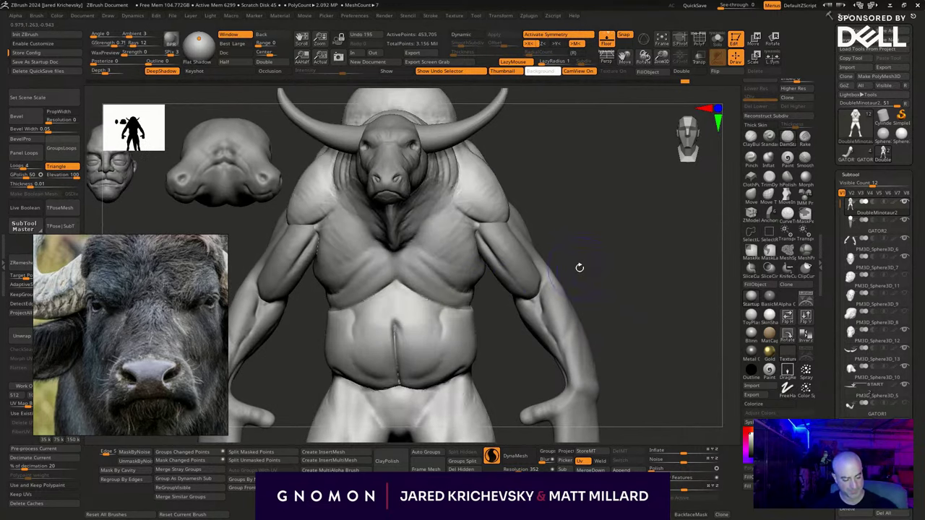
Resize the brush, then carve and soften skin folds along the lower edge and outer side of the pectorals.
key(s)
mouse_move(409, 282)
mouse_down()
mouse_move(396, 282)
mouse_move(459, 306)
mouse_up()
right_drag(516, 269, 506, 260)
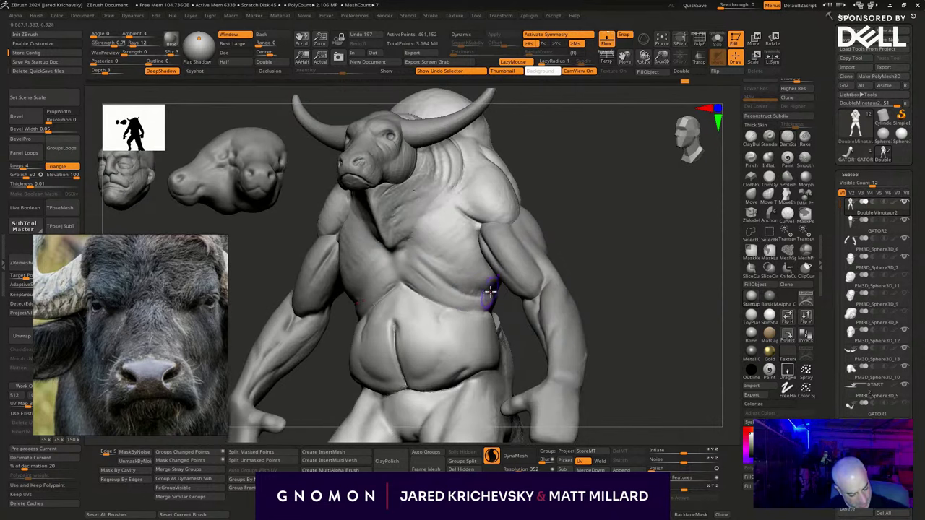
drag(448, 284, 479, 298)
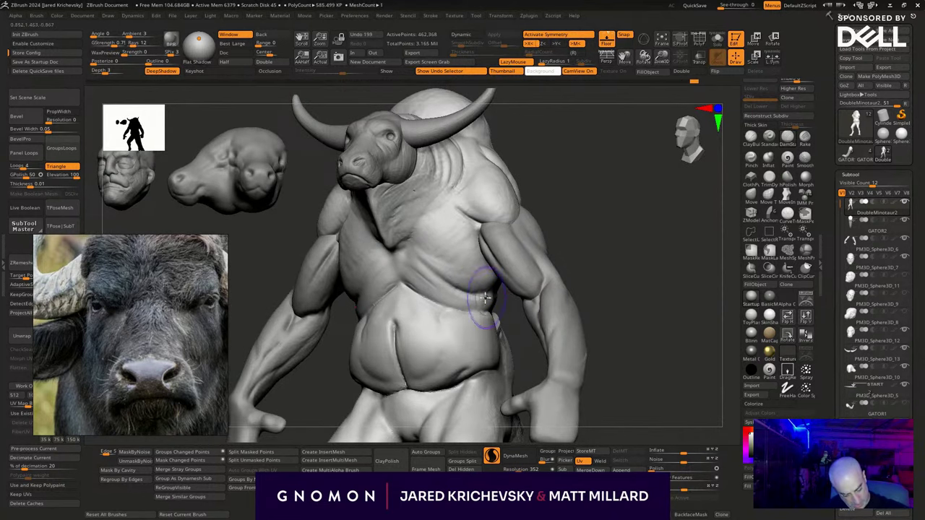
drag(423, 254, 463, 272)
Build up rough skin striations across the pectorals with ClayBuildup and remesh the body.
drag(545, 200, 567, 250)
key(b)
key(c)
click(497, 290)
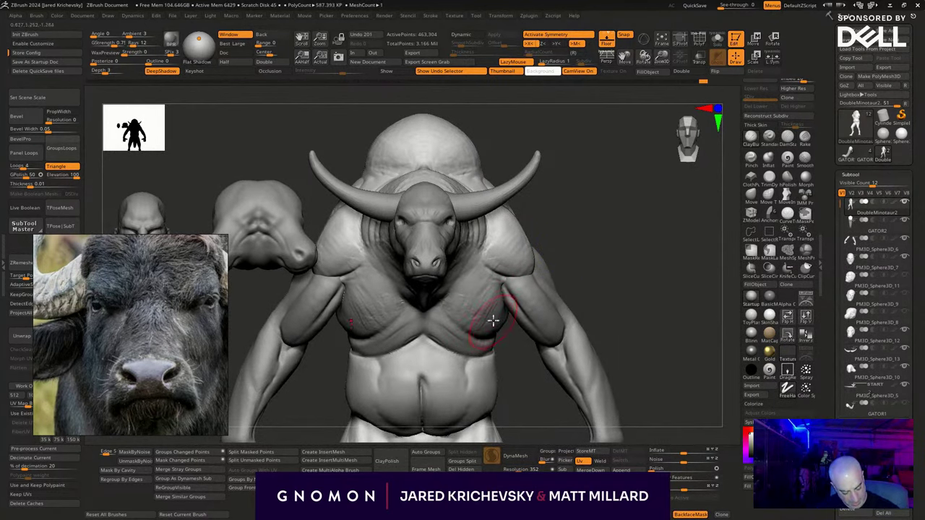
right_drag(493, 320, 508, 318)
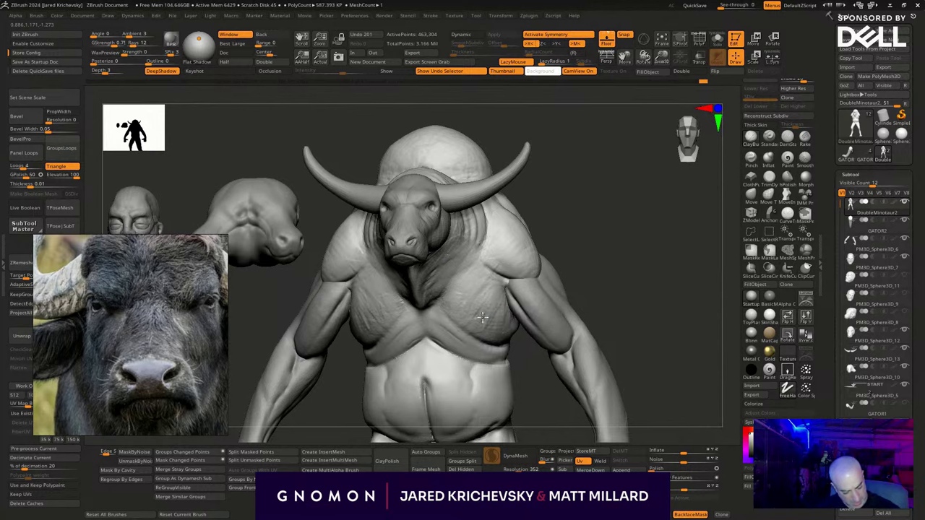
drag(482, 318, 456, 281)
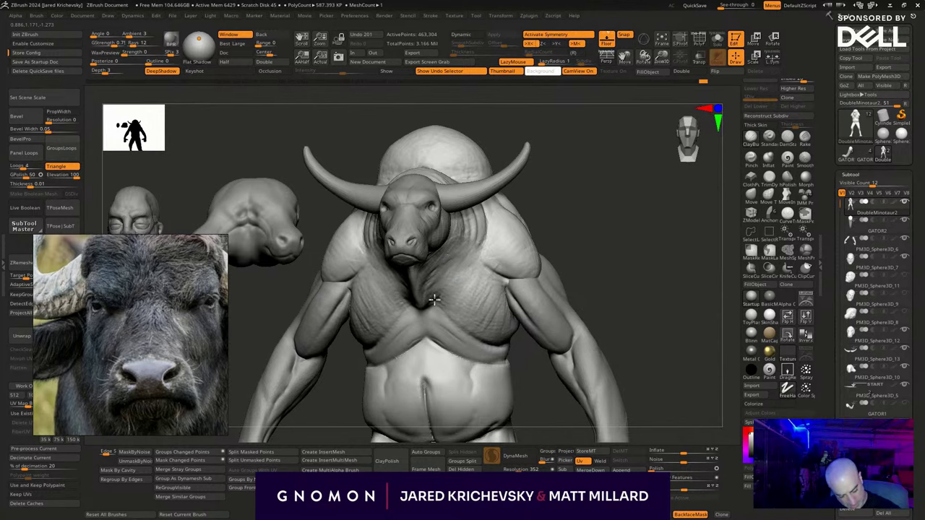
right_drag(510, 311, 554, 306)
ctrl+drag(514, 308, 518, 326)
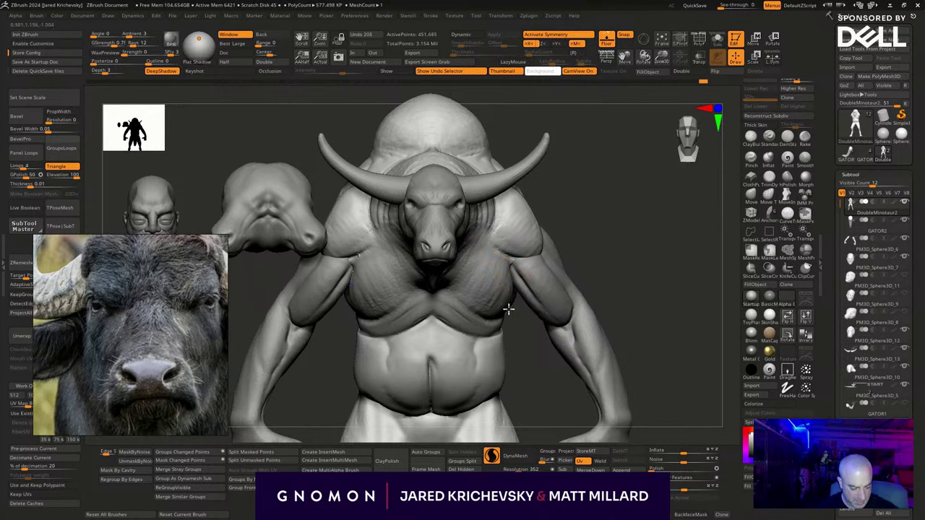
right_drag(549, 367, 533, 338)
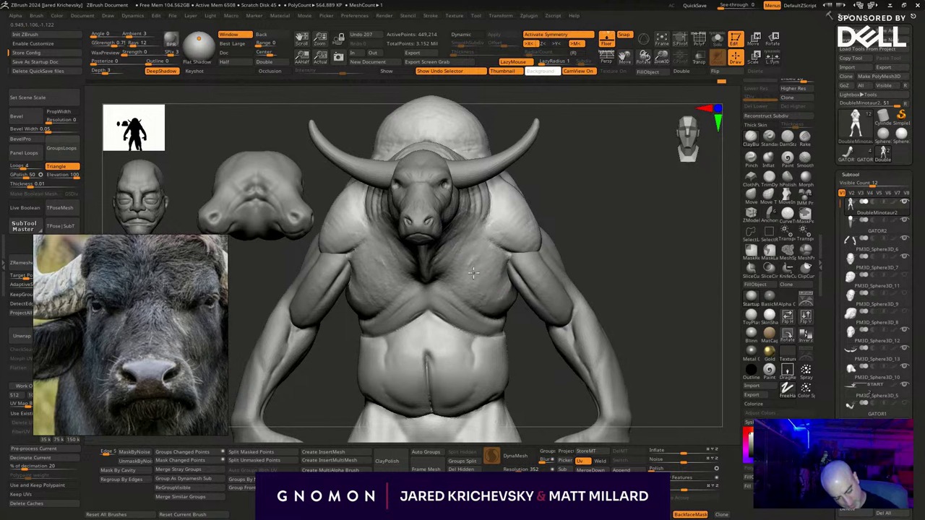
ctrl+right_drag(604, 338, 582, 333)
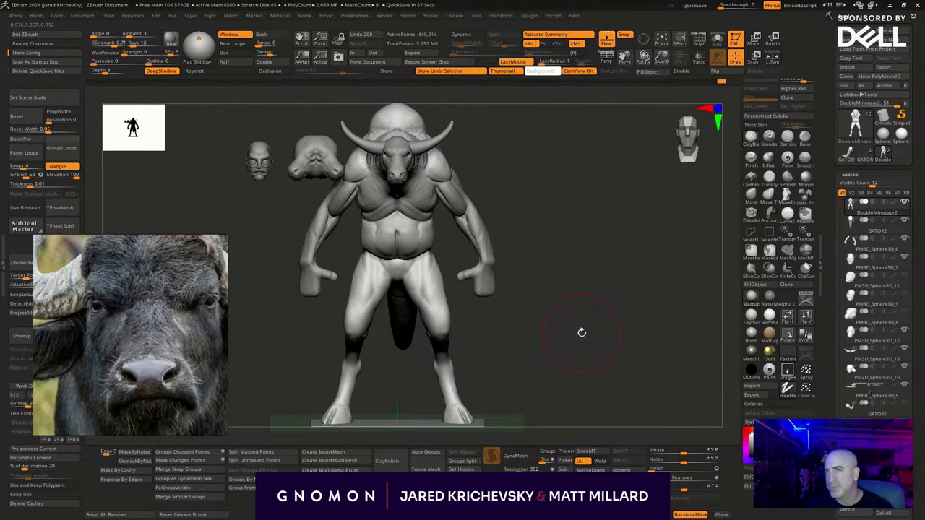
Select the bull head and build up the cheek and rear jaw where they meet the neck.
right_drag(554, 250, 625, 300)
alt+click(336, 230)
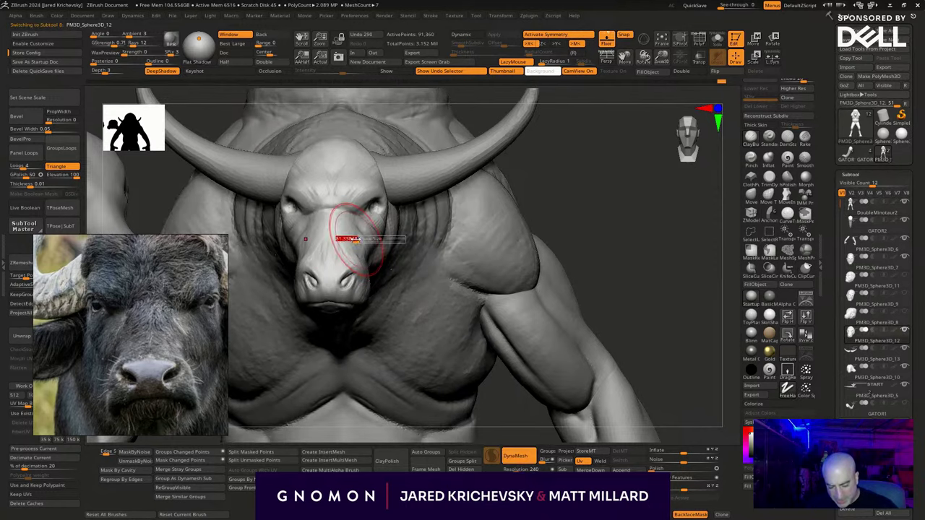
drag(574, 202, 556, 191)
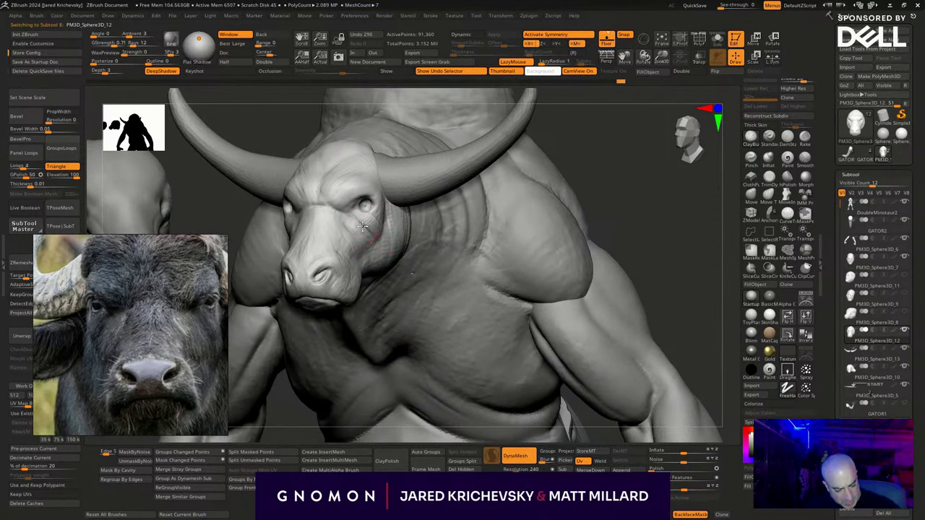
mouse_move(375, 238)
mouse_down()
mouse_move(355, 222)
mouse_move(399, 235)
mouse_up()
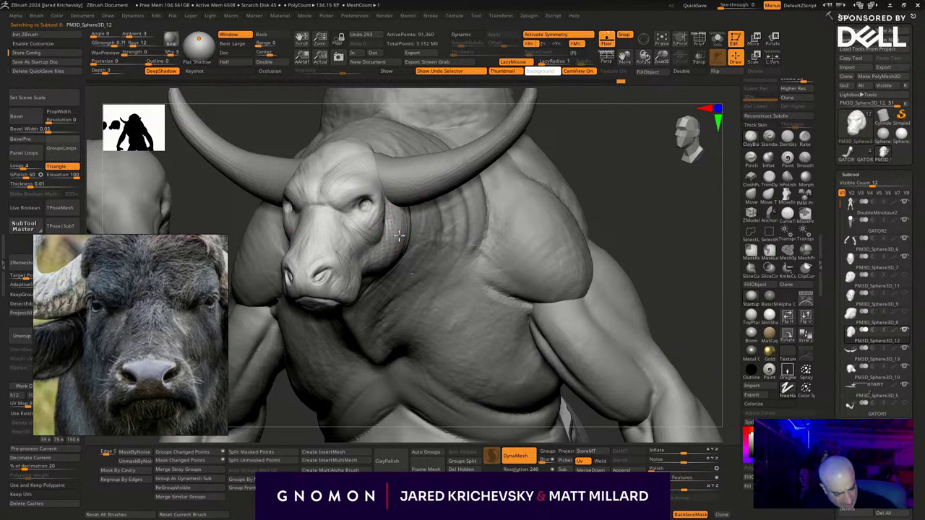
drag(615, 181, 579, 168)
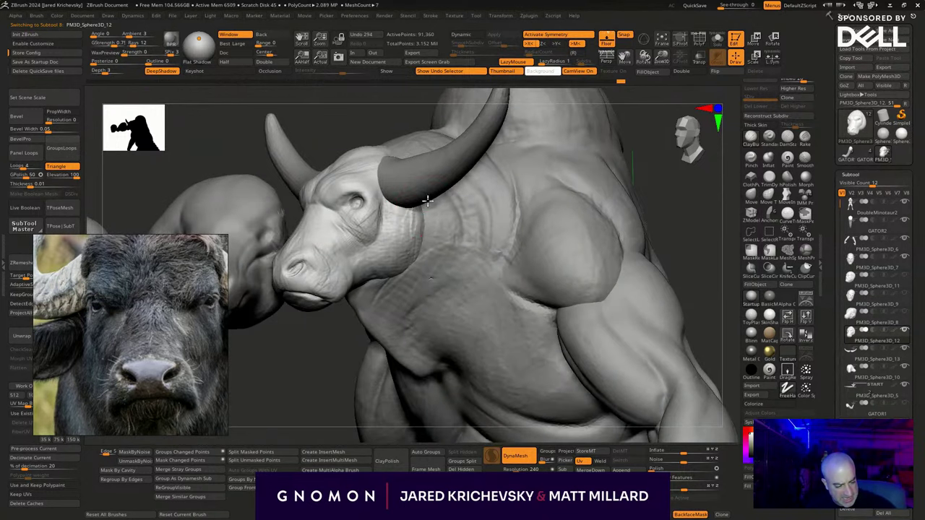
mouse_move(410, 255)
mouse_down()
mouse_move(372, 202)
mouse_move(389, 249)
mouse_up()
drag(394, 214, 425, 245)
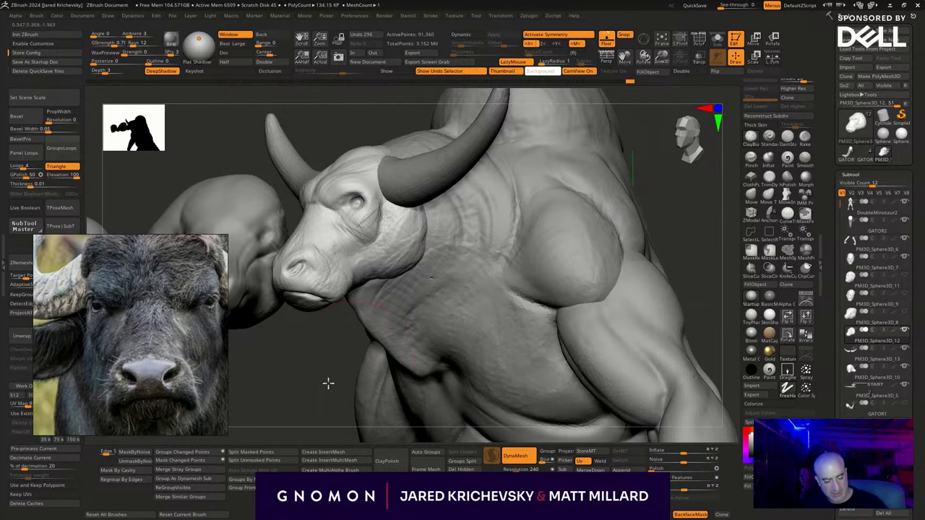
Shift the buffalo reference image to show its horn and ear, and load the IMM Toon insert-mesh brush.
mouse_move(328, 384)
alt+mouse_down()
mouse_move(329, 374)
mouse_move(377, 360)
alt+mouse_up()
right_drag(537, 277, 567, 284)
middle_drag(223, 415, 117, 415)
mouse_move(613, 266)
right_down()
mouse_move(609, 283)
mouse_move(628, 289)
right_up()
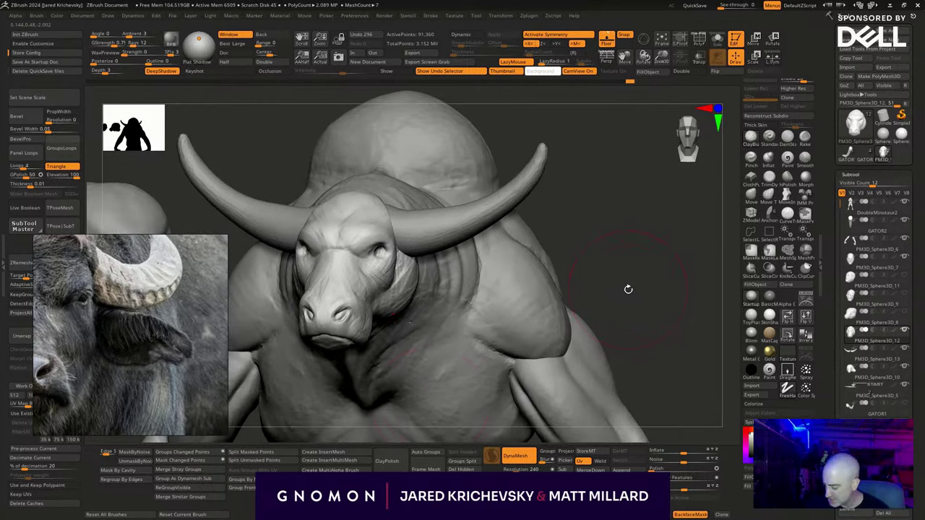
key(b)
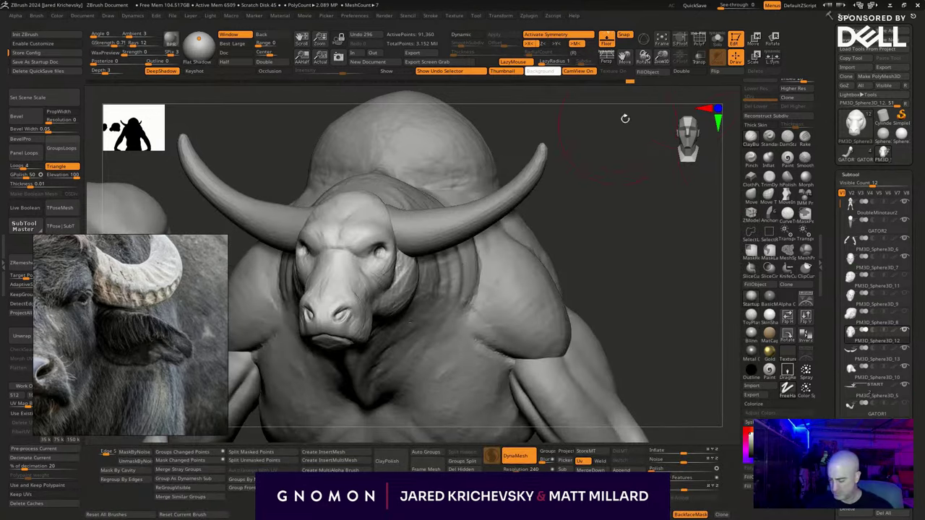
key(F1)
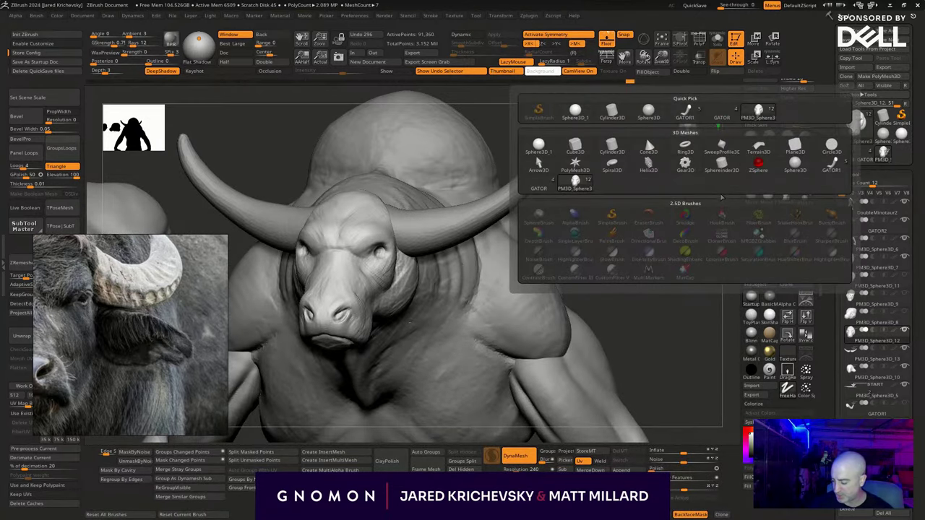
key(b)
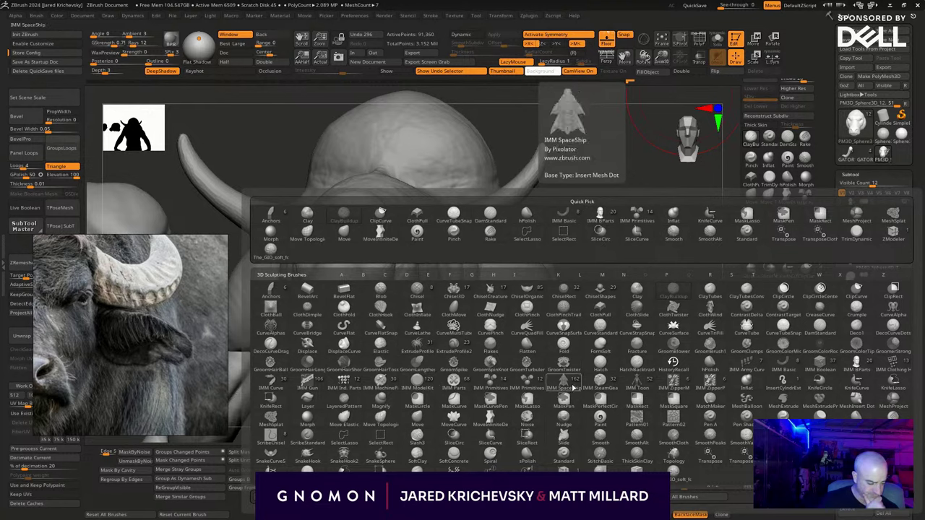
click(601, 383)
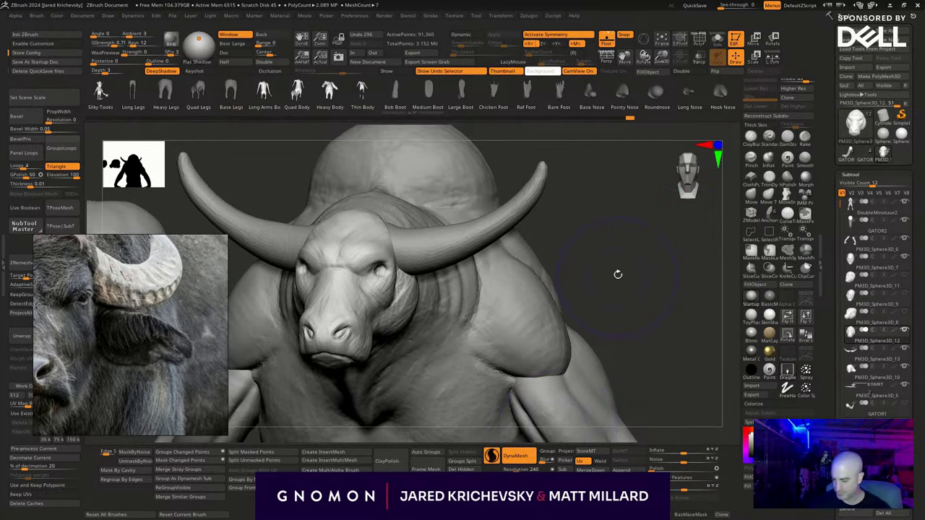
Insert the Giant Ear mesh symmetrically on the sides of the bull head.
key(m)
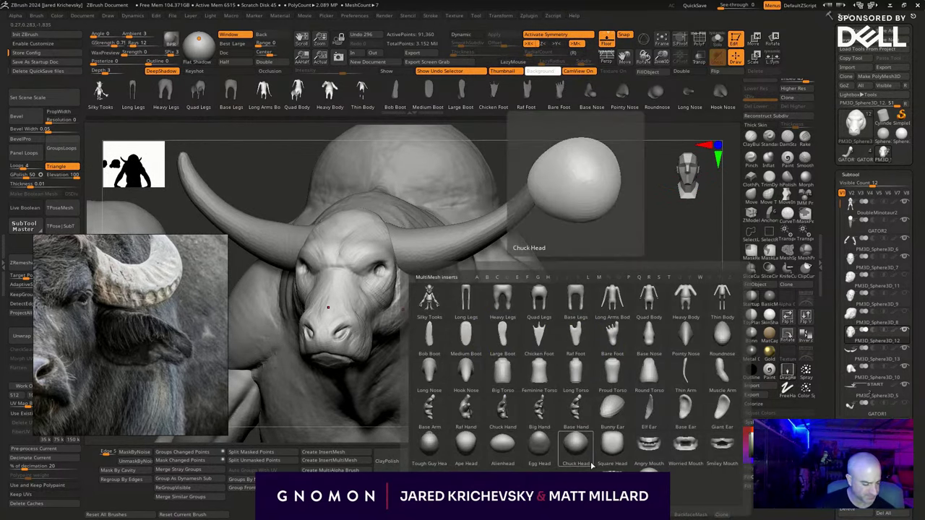
click(721, 411)
drag(398, 242, 389, 313)
Rotate the inserted ears sideways and move them out from the head beneath the horns.
key(y)
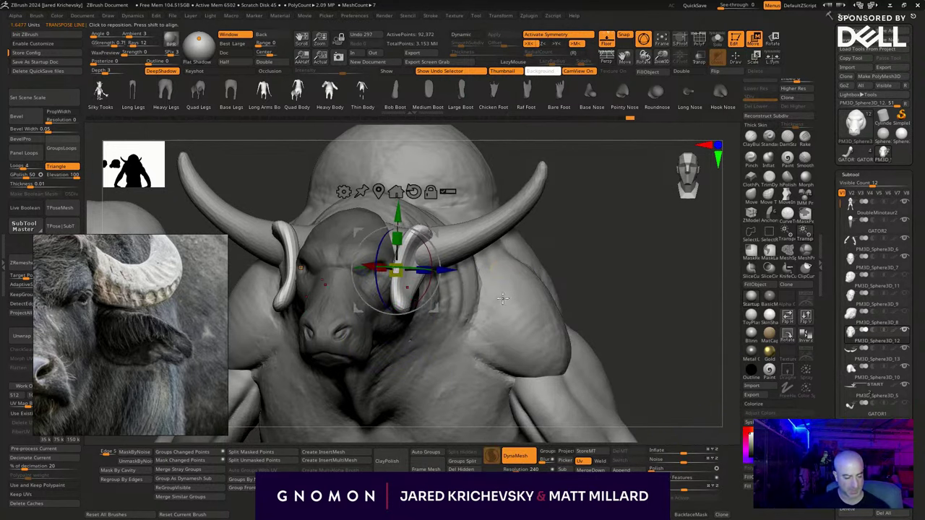
drag(426, 285, 361, 336)
drag(628, 256, 622, 241)
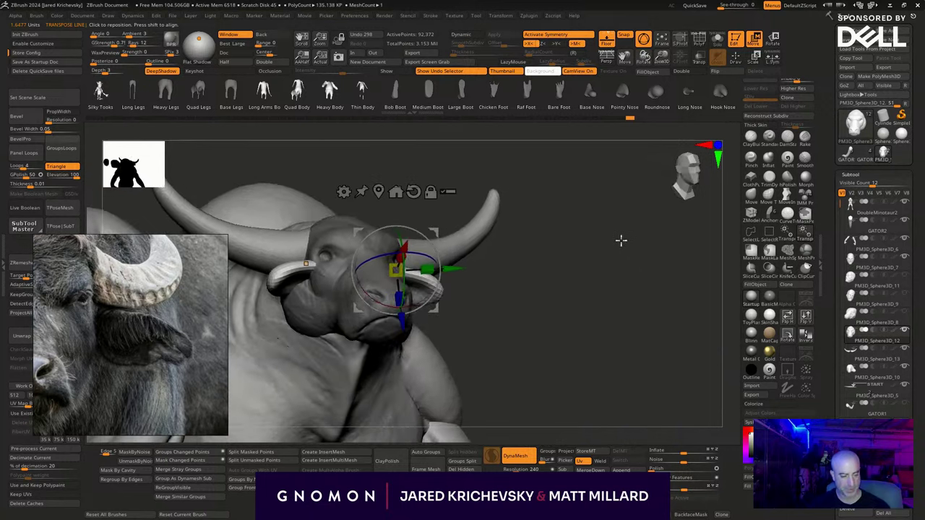
drag(439, 226, 488, 213)
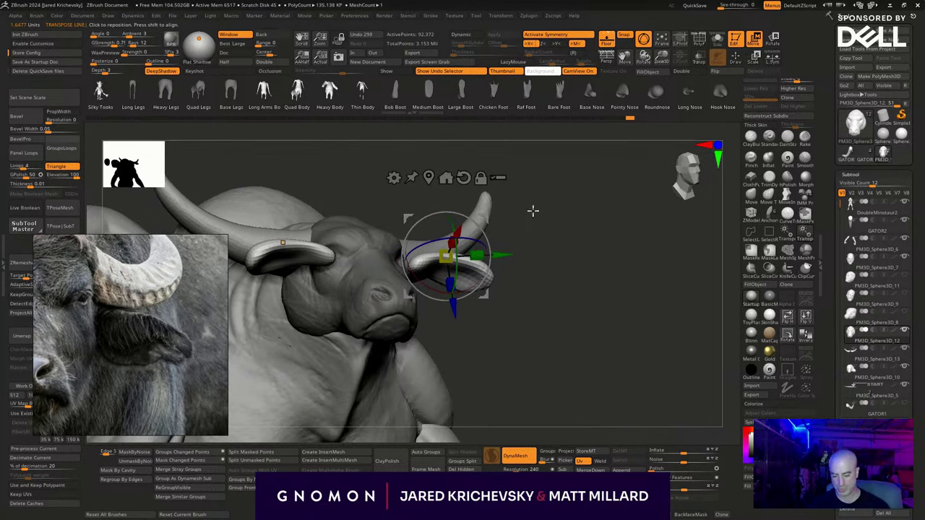
drag(583, 233, 527, 240)
drag(483, 218, 530, 235)
drag(384, 405, 438, 396)
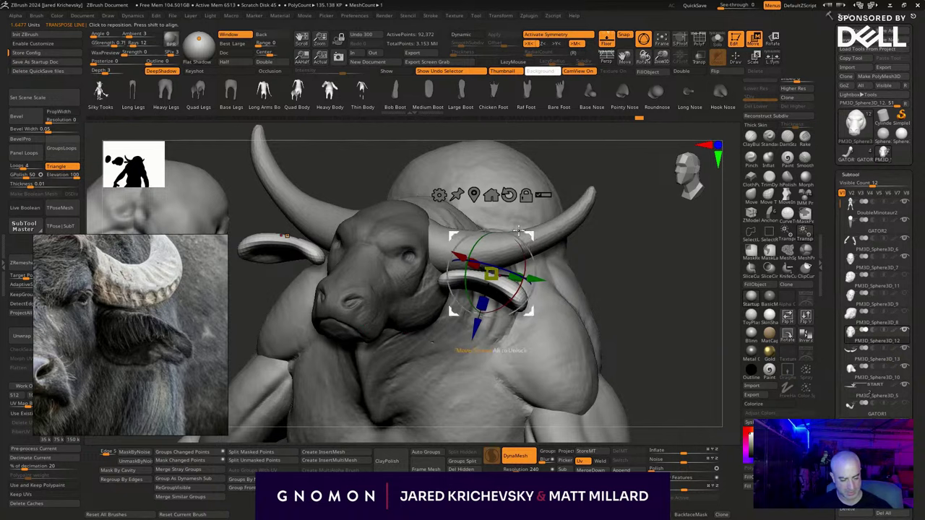
Refine the ears' placement and rotate them so they droop outward with their inner sides facing forward.
drag(519, 229, 504, 242)
drag(671, 253, 613, 272)
mouse_move(508, 240)
mouse_down()
mouse_move(533, 238)
mouse_move(518, 245)
mouse_up()
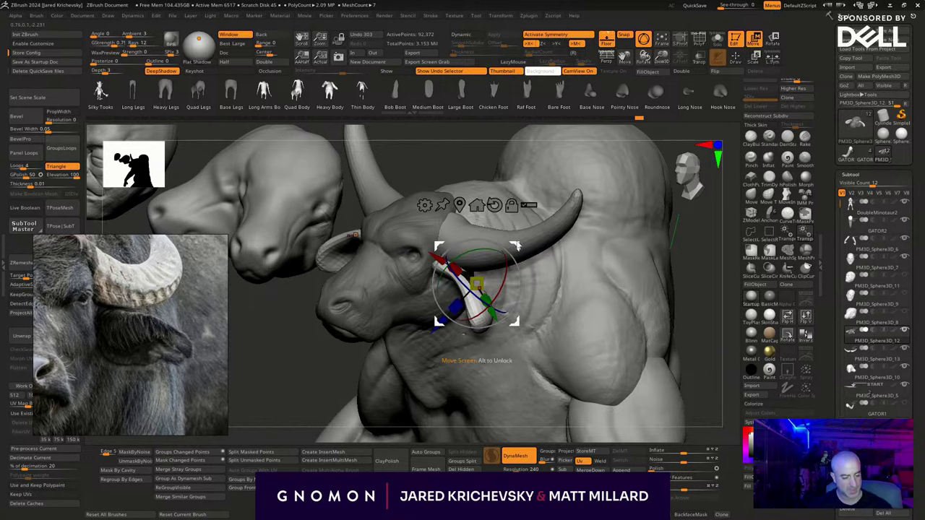
drag(275, 355, 354, 311)
drag(521, 245, 510, 247)
mouse_move(610, 305)
mouse_down()
mouse_move(602, 338)
mouse_move(607, 320)
mouse_move(636, 343)
mouse_move(636, 289)
mouse_up()
key(q)
key(w)
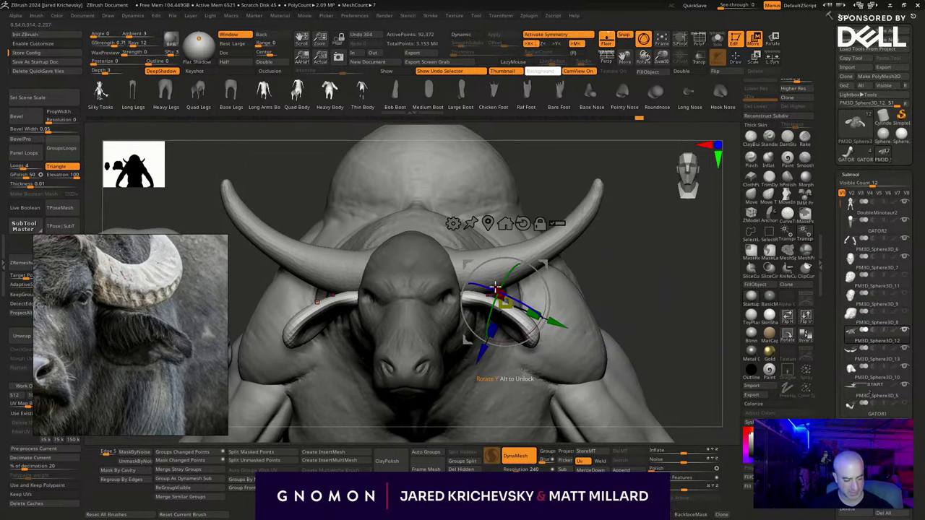
drag(514, 272, 545, 258)
key(q)
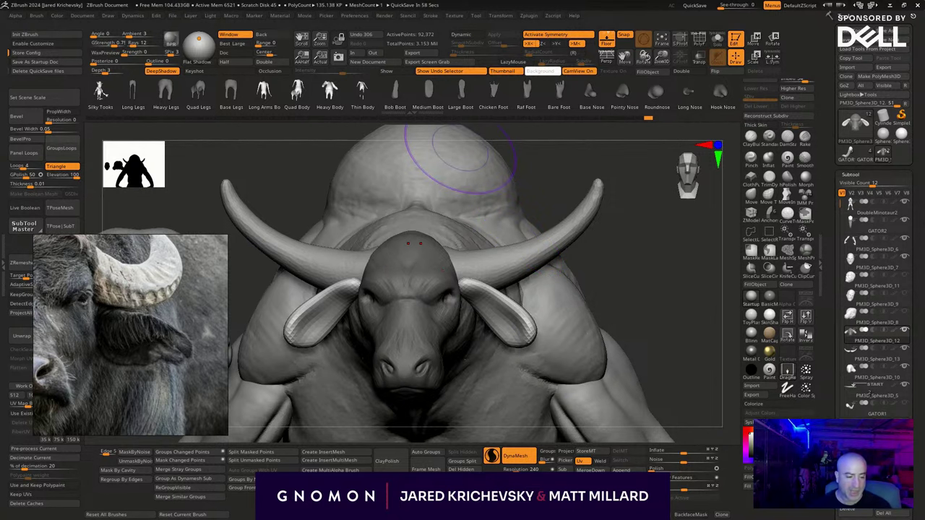
alt+drag(617, 325, 767, 317)
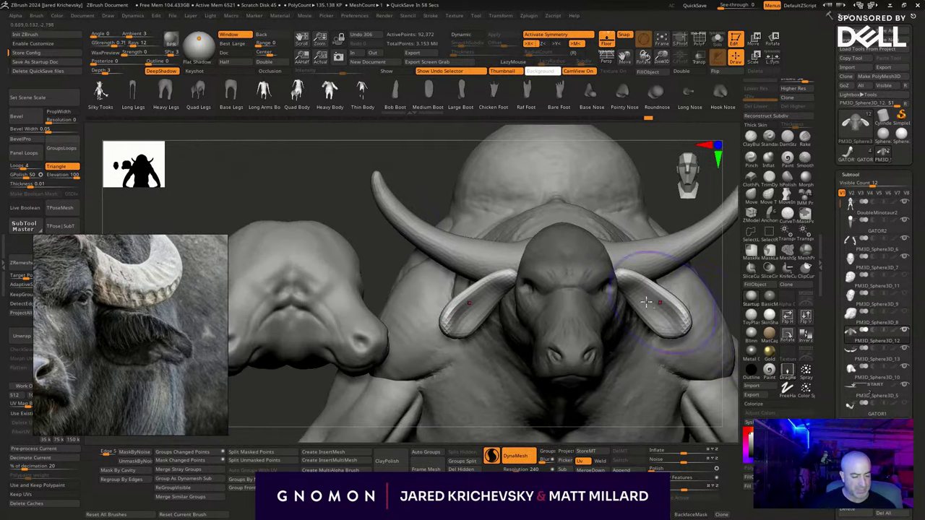
drag(324, 187, 409, 170)
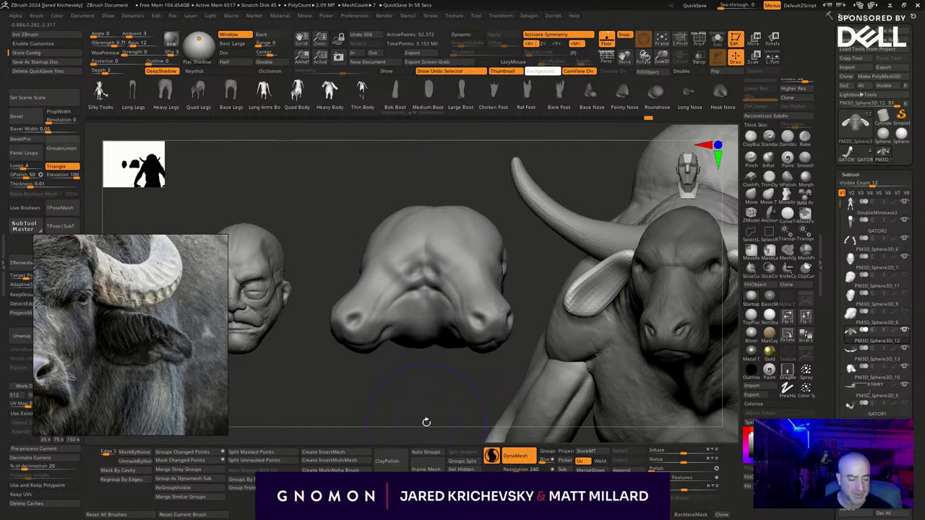
mouse_move(426, 422)
mouse_down()
mouse_move(426, 392)
mouse_move(454, 364)
mouse_up()
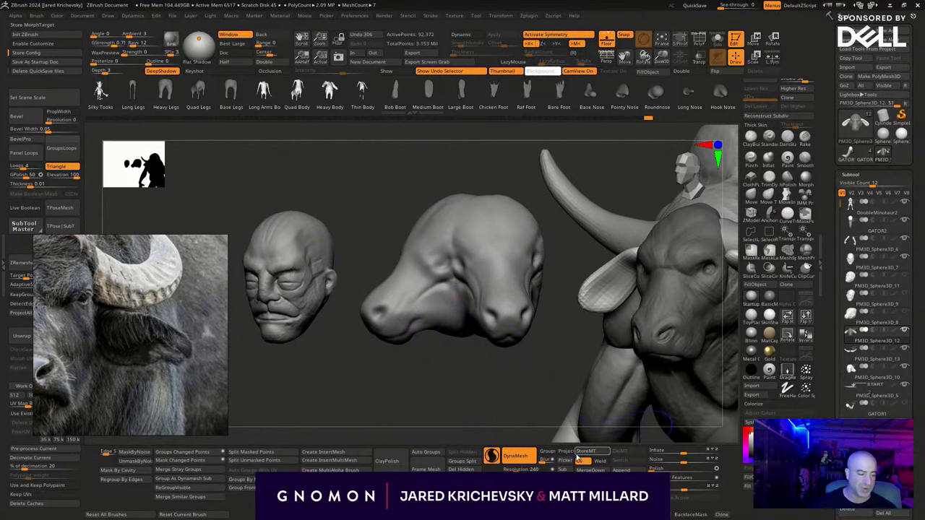
drag(463, 426, 527, 428)
alt+drag(378, 401, 169, 392)
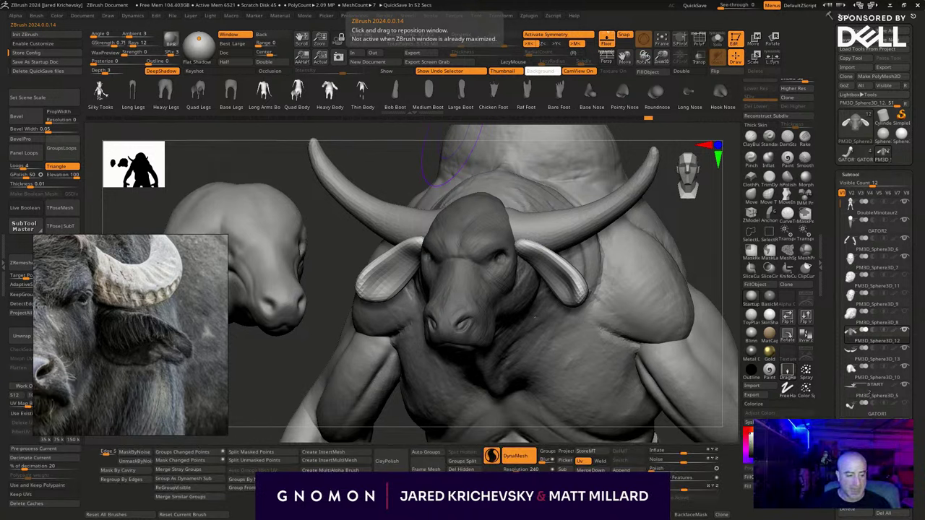
Split the ears from the bull head into a separate subtool with Split Hidden.
shift+drag(686, 227, 629, 284)
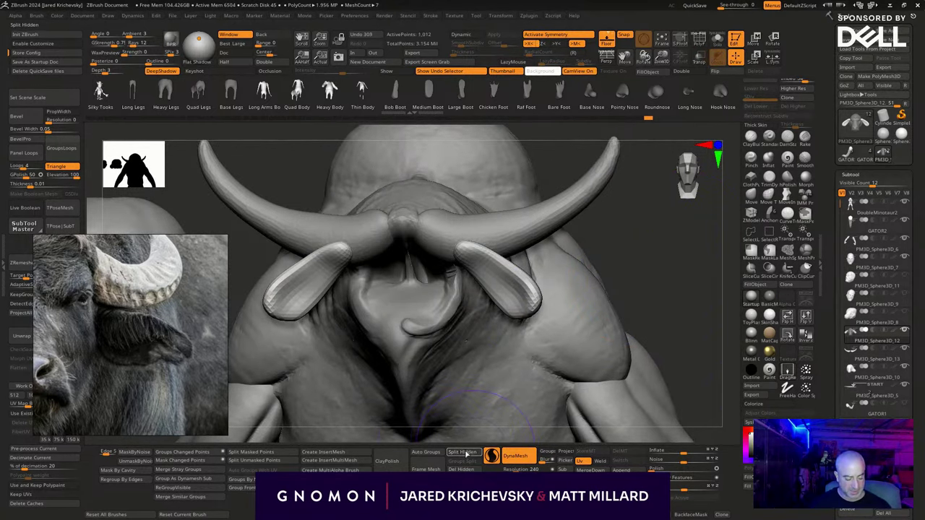
click(464, 451)
mouse_move(640, 256)
mouse_down()
mouse_move(634, 268)
mouse_move(659, 288)
mouse_up()
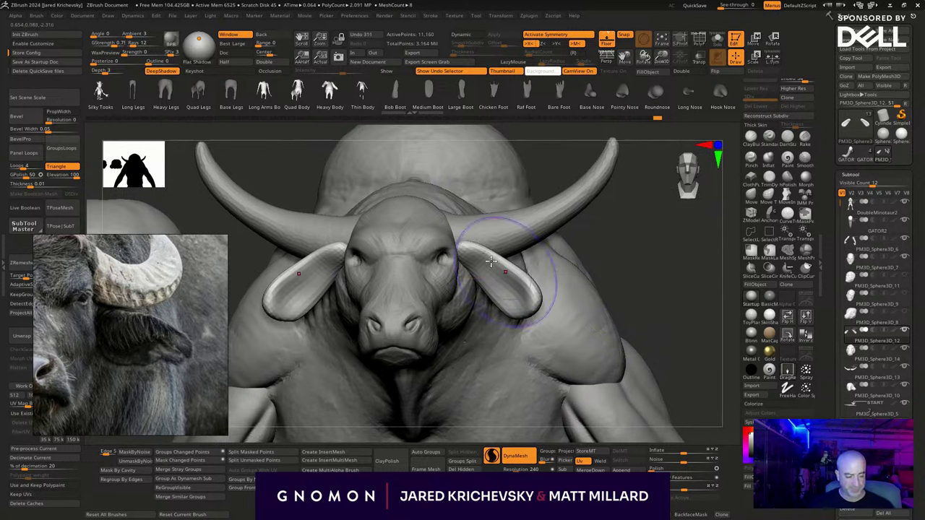
Smooth the inner ears and pull the ear tips outward into points with the Move brush.
drag(465, 255, 526, 292)
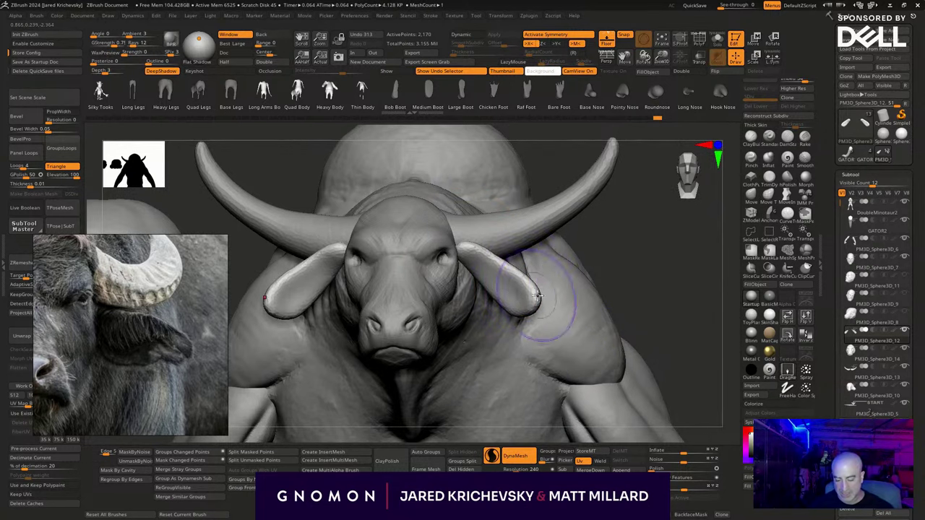
key(b)
key(m)
key(v)
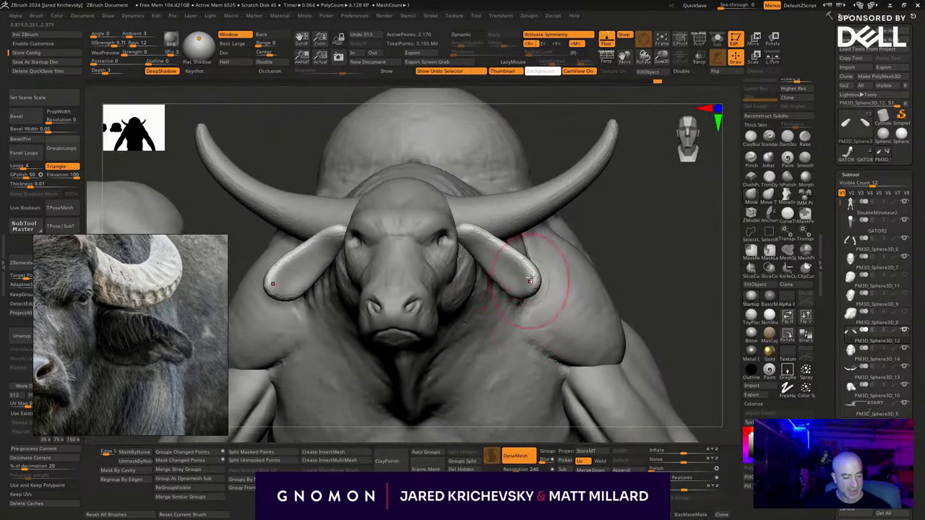
mouse_move(535, 278)
mouse_down()
mouse_move(552, 291)
mouse_move(550, 309)
mouse_move(531, 273)
mouse_up()
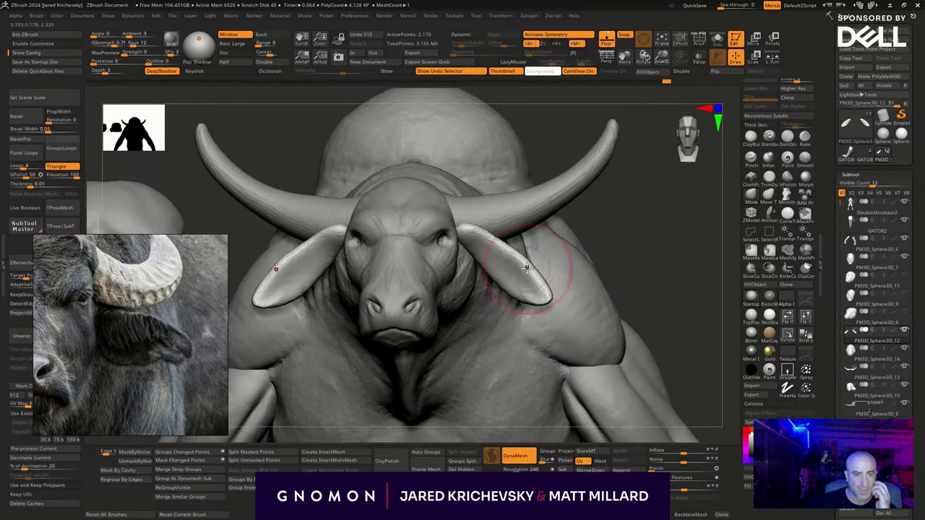
Sculpt raised rims and long inner folds along the length of both ears.
key(l)
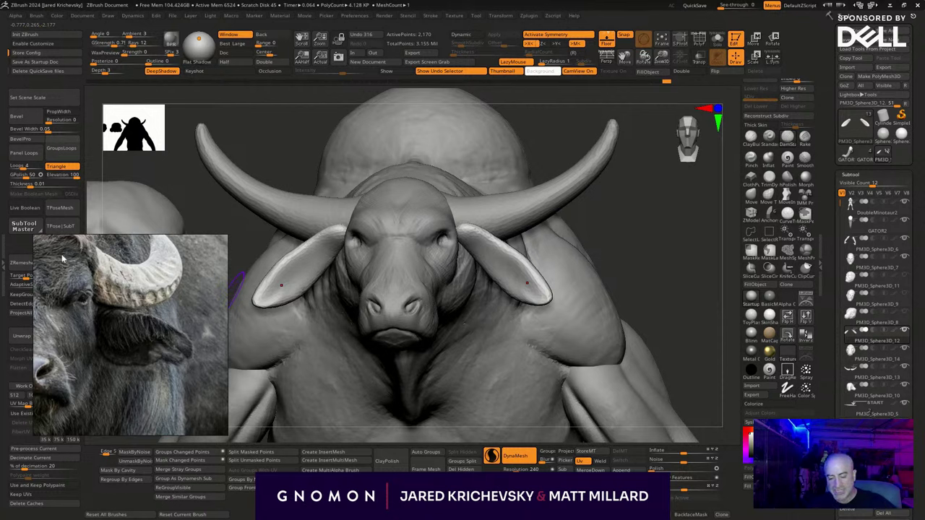
mouse_move(456, 246)
mouse_down()
mouse_move(477, 230)
mouse_move(535, 290)
mouse_up()
mouse_move(463, 237)
mouse_down()
mouse_move(535, 291)
mouse_move(524, 272)
mouse_move(535, 290)
mouse_up()
mouse_move(487, 250)
mouse_down()
mouse_move(503, 250)
mouse_move(466, 238)
mouse_move(505, 280)
mouse_up()
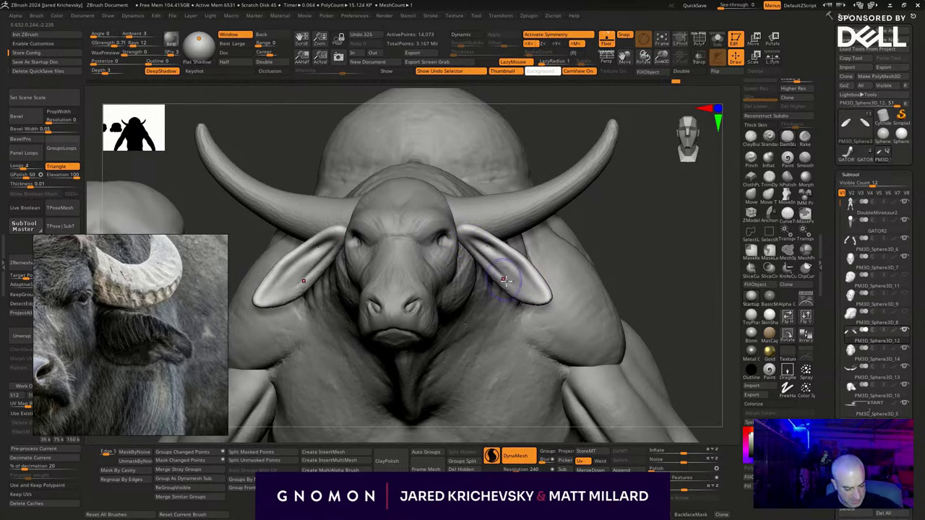
Carve deeper lengthwise folds inside both ears, extending them from the ear base toward the tips.
drag(470, 247, 510, 280)
drag(481, 253, 522, 291)
drag(475, 251, 539, 291)
mouse_move(490, 260)
mouse_down()
mouse_move(533, 287)
mouse_move(520, 286)
mouse_up()
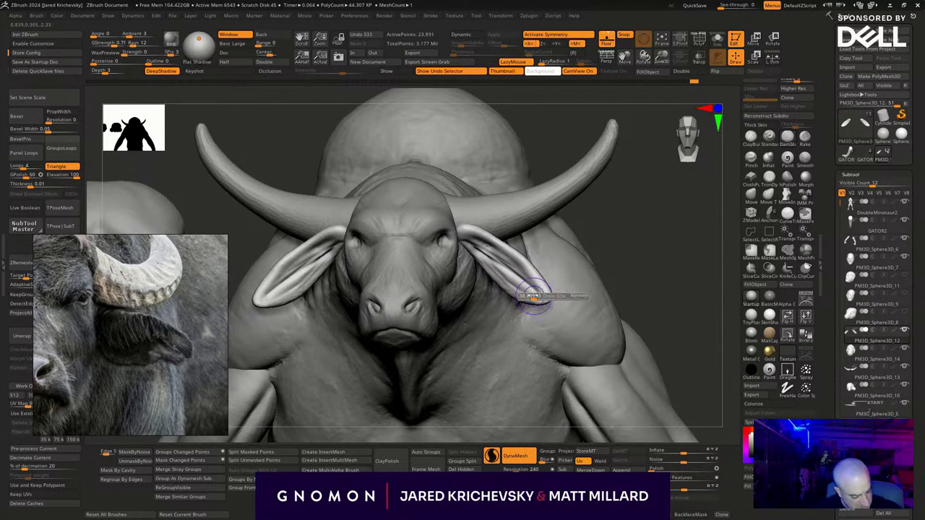
key(ctrl+z)
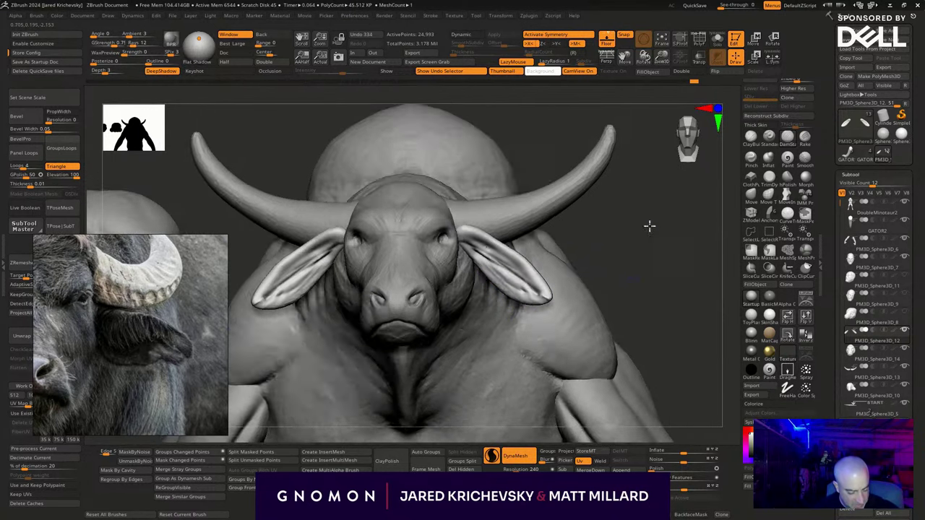
drag(649, 223, 541, 306)
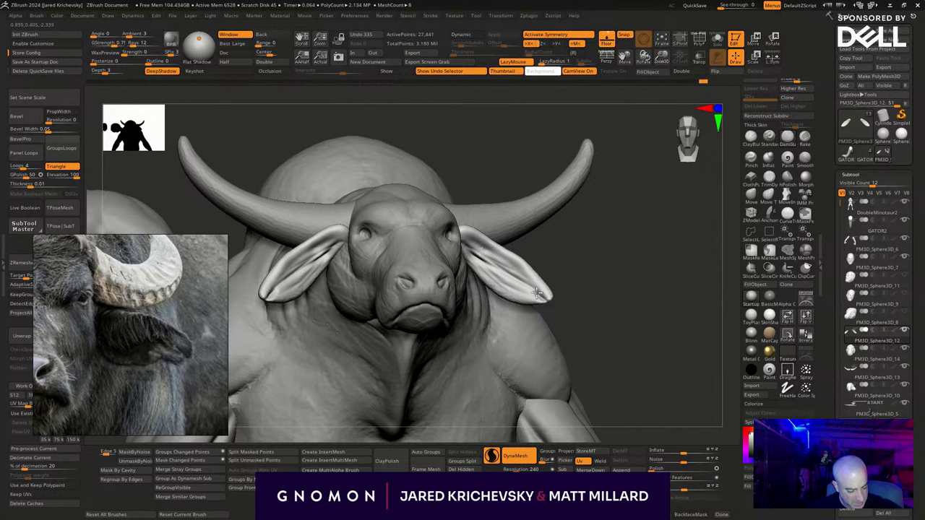
ctrl+drag(620, 333, 626, 343)
mouse_move(619, 332)
mouse_down()
mouse_move(610, 294)
mouse_move(623, 302)
mouse_move(586, 326)
mouse_move(551, 299)
mouse_move(497, 284)
mouse_up()
mouse_move(586, 287)
mouse_down()
mouse_move(501, 287)
mouse_move(514, 304)
mouse_up()
drag(605, 253, 612, 247)
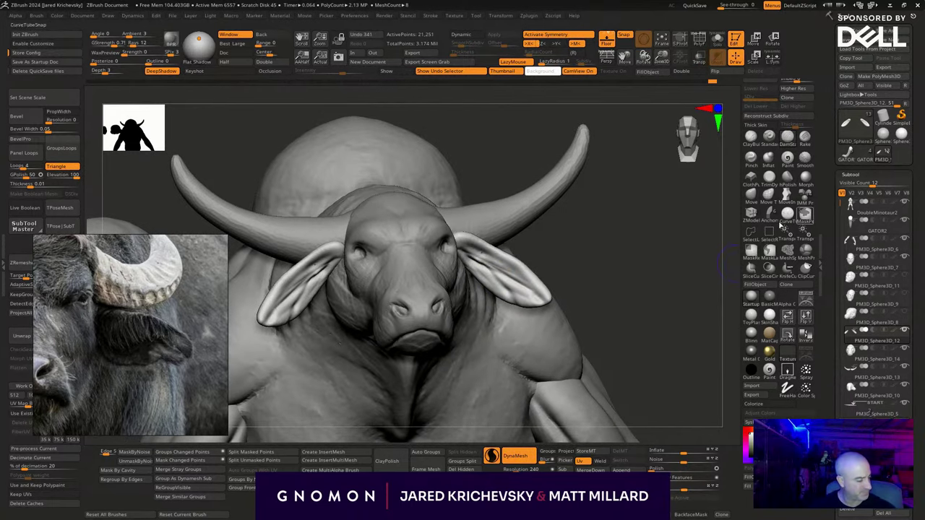
Reshape both ears with the Move brush, adjusting their outer rims, tips and curvature from the front and side.
click(755, 205)
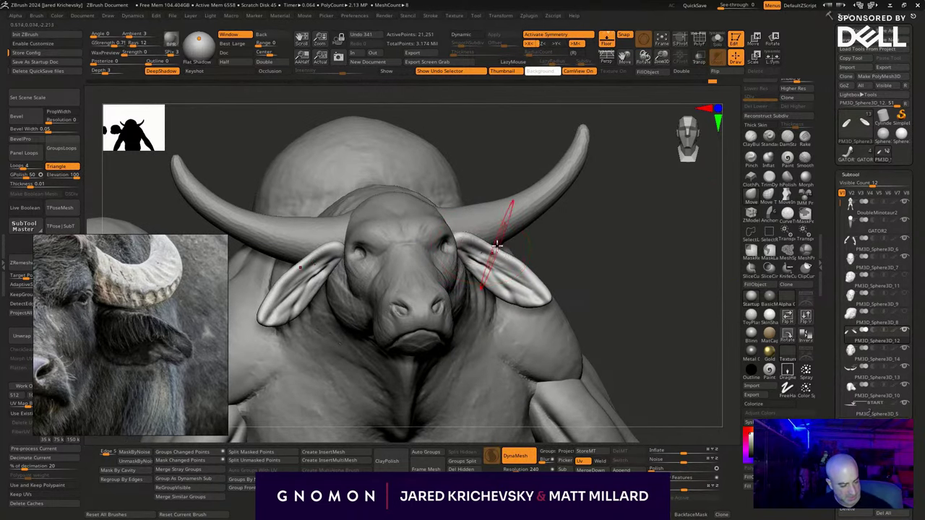
drag(497, 246, 500, 240)
drag(601, 268, 540, 269)
drag(626, 249, 560, 242)
drag(547, 293, 545, 296)
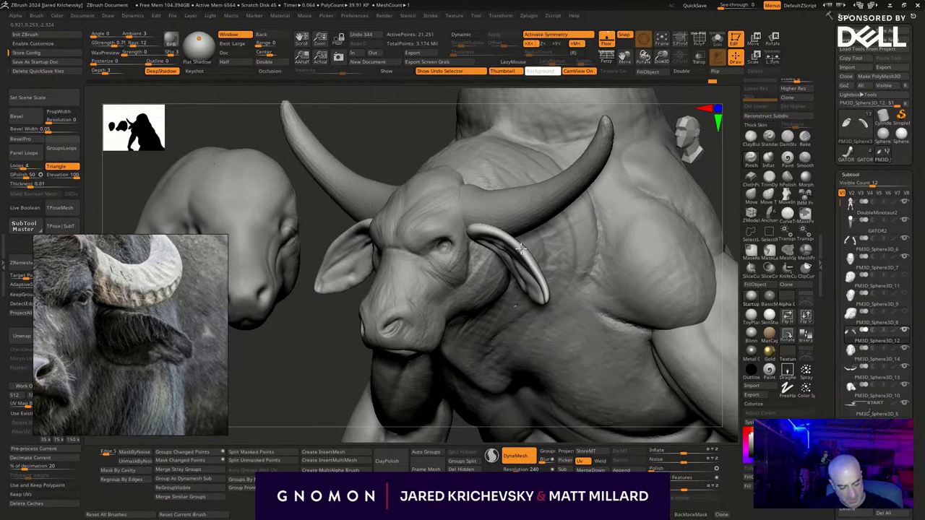
drag(318, 417, 394, 417)
drag(505, 286, 515, 282)
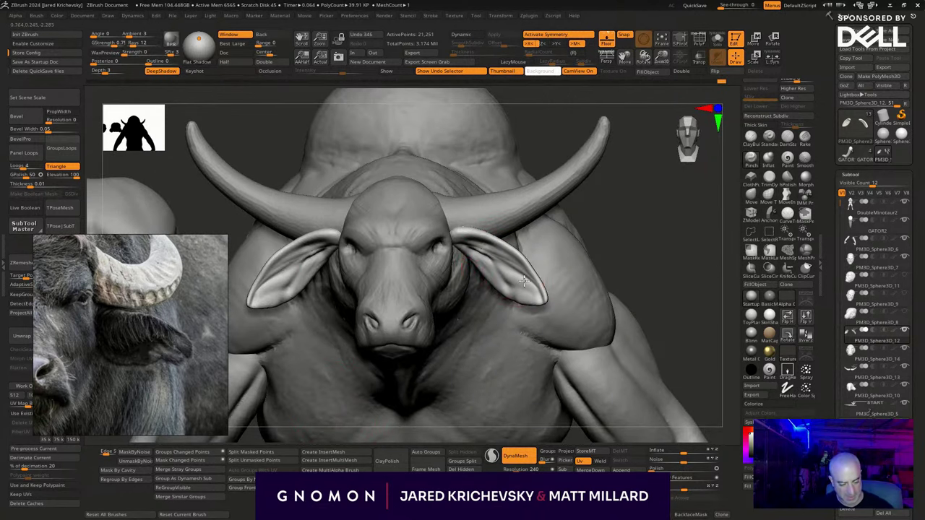
Make the bull head the active subtool and build up the areas around its eyes with the ClayBuildup brush.
alt+drag(653, 224, 660, 304)
alt+click(402, 281)
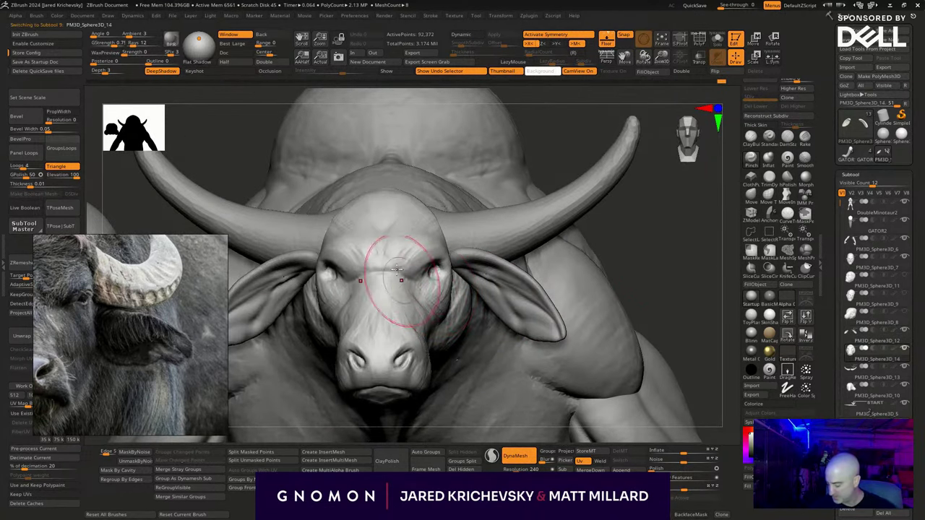
key(b)
key(c)
key(b)
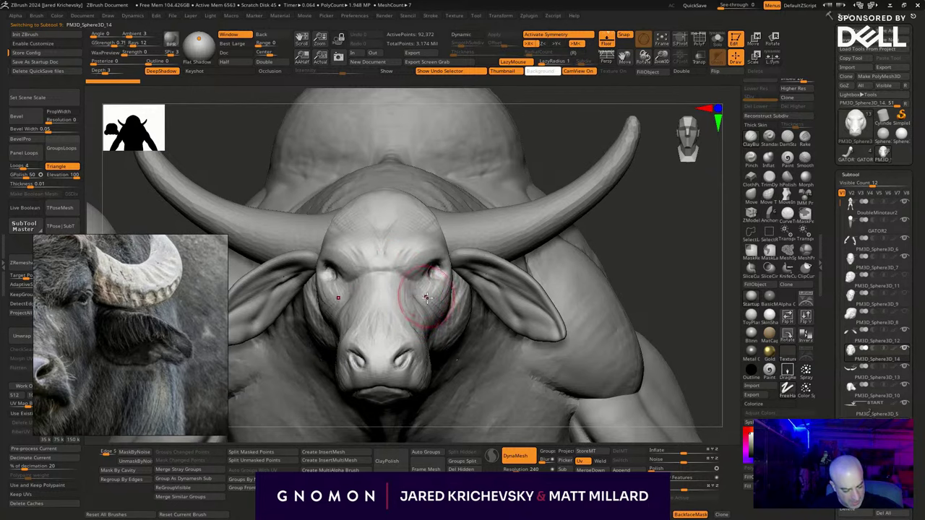
drag(419, 291, 454, 271)
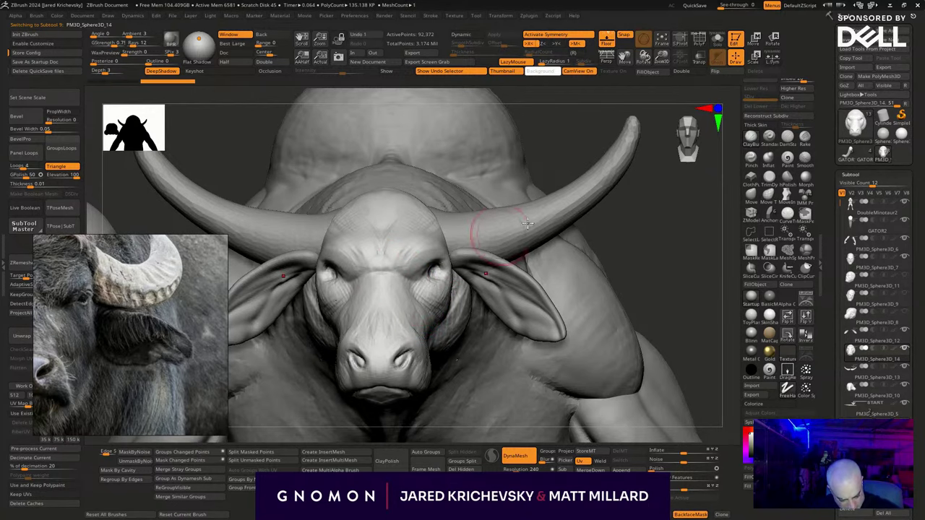
drag(662, 235, 623, 240)
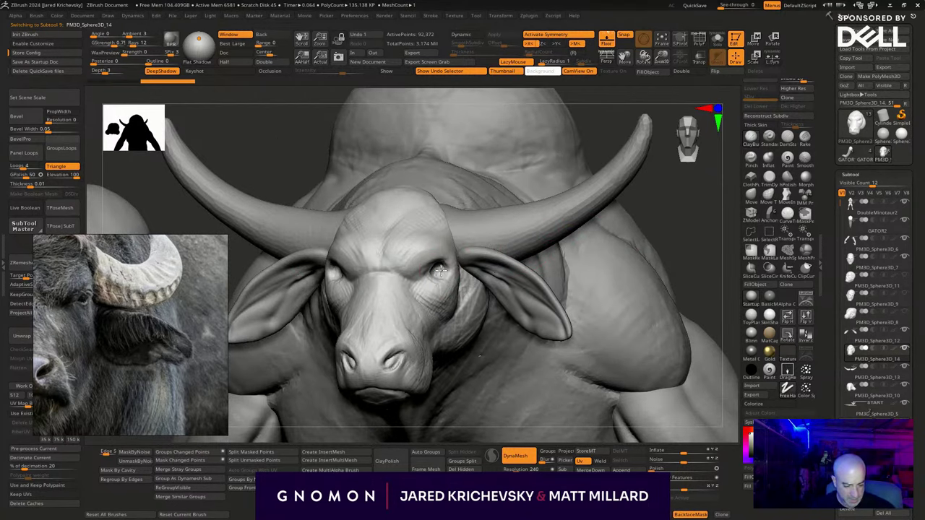
mouse_move(431, 269)
mouse_down()
mouse_move(432, 278)
mouse_move(439, 272)
mouse_move(431, 279)
mouse_up()
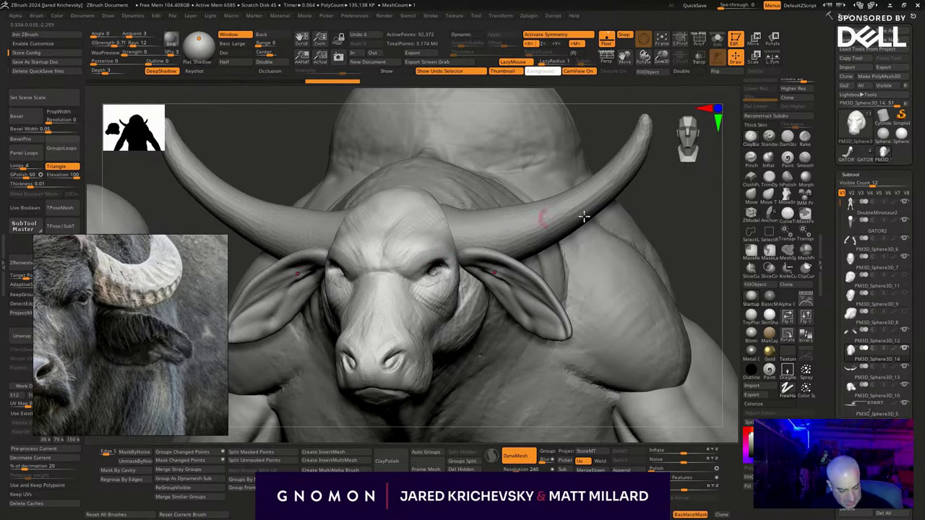
drag(641, 230, 652, 232)
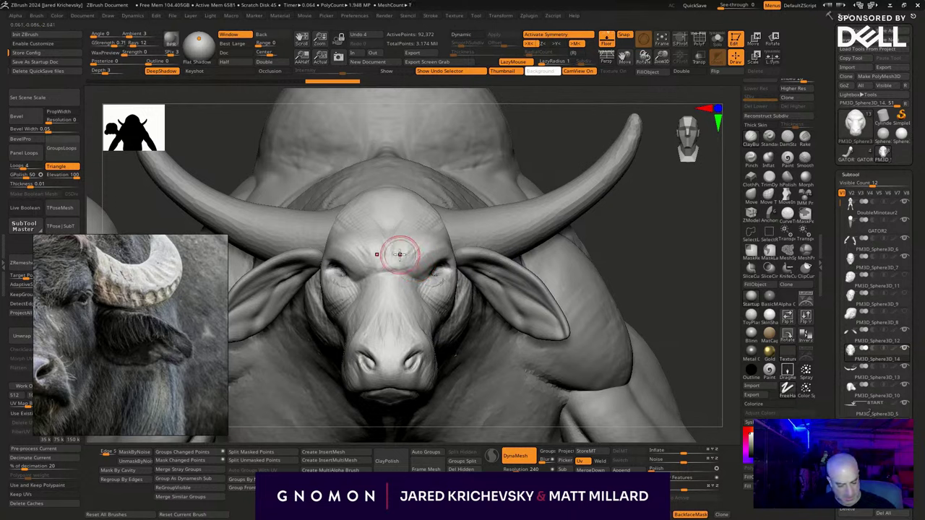
Sculpt angled brow furrows above the eyes and build up the bull's forehead and crown.
mouse_move(403, 275)
mouse_down()
mouse_move(438, 249)
mouse_move(415, 280)
mouse_move(434, 230)
mouse_up()
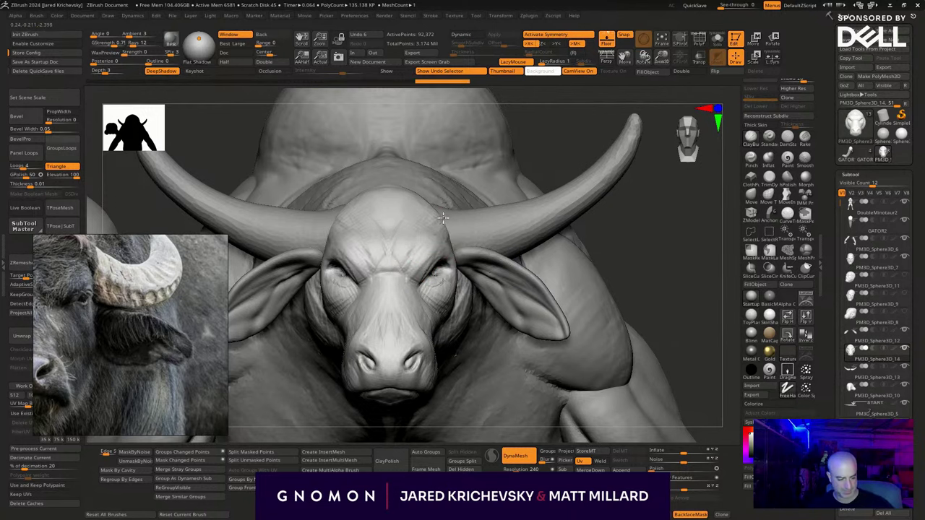
drag(401, 191, 416, 197)
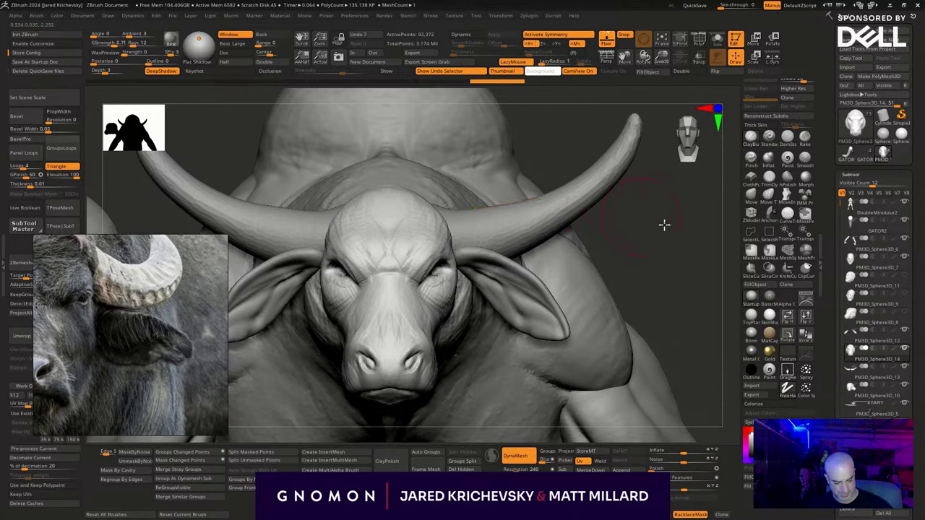
drag(621, 222, 655, 221)
mouse_move(378, 208)
mouse_down()
mouse_move(348, 203)
mouse_move(403, 185)
mouse_move(350, 200)
mouse_up()
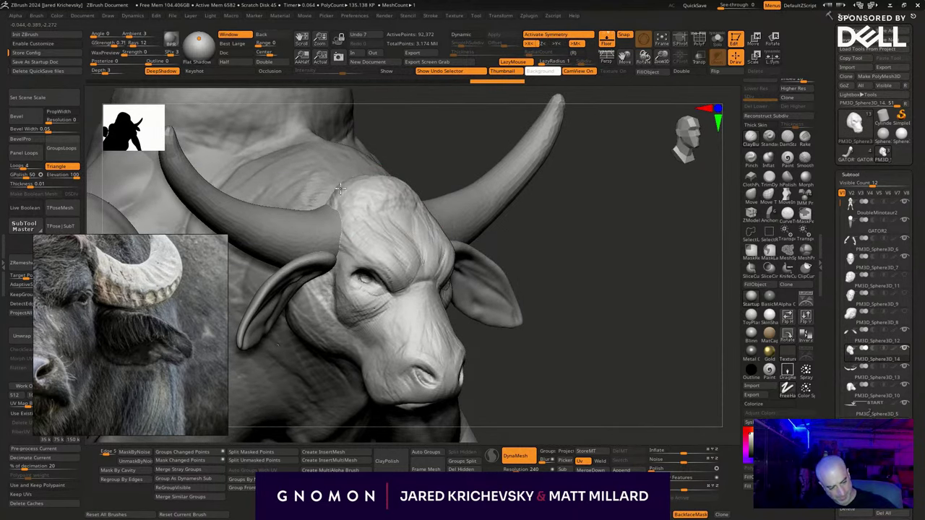
drag(397, 173, 399, 177)
drag(574, 236, 536, 246)
drag(413, 205, 415, 202)
Build up the cheeks and the underside of the bull's jaw, defining the folds beside the muzzle.
mouse_move(636, 230)
alt+mouse_down()
mouse_move(605, 201)
mouse_move(599, 240)
mouse_move(619, 276)
mouse_move(626, 234)
mouse_move(605, 216)
mouse_move(639, 212)
mouse_move(614, 231)
mouse_move(615, 254)
mouse_move(592, 261)
mouse_move(593, 281)
mouse_move(609, 275)
mouse_move(631, 299)
mouse_move(634, 275)
mouse_move(605, 267)
mouse_move(638, 254)
mouse_move(407, 312)
alt+mouse_up()
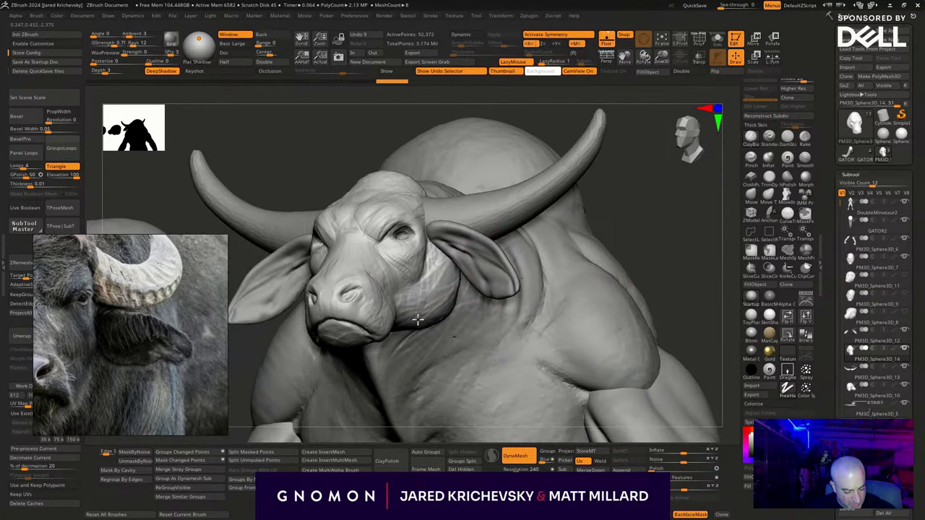
drag(661, 294, 594, 238)
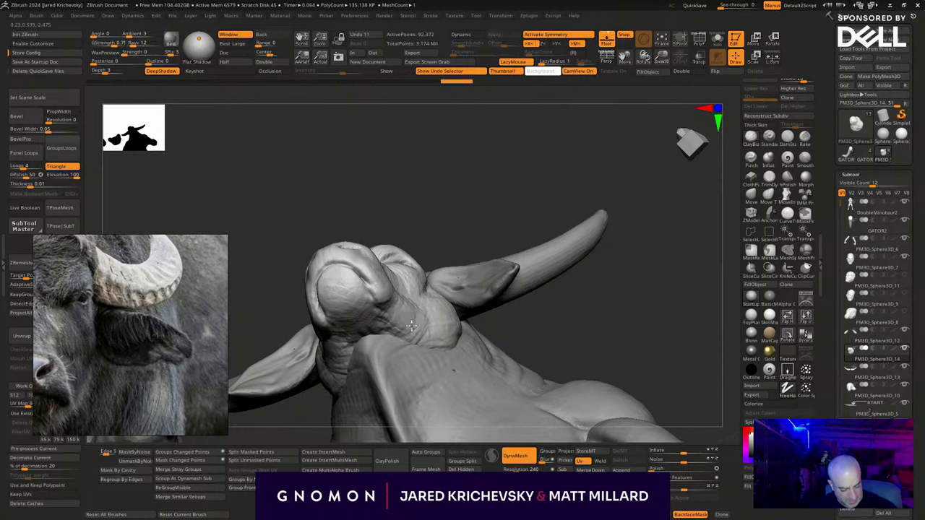
drag(531, 303, 405, 297)
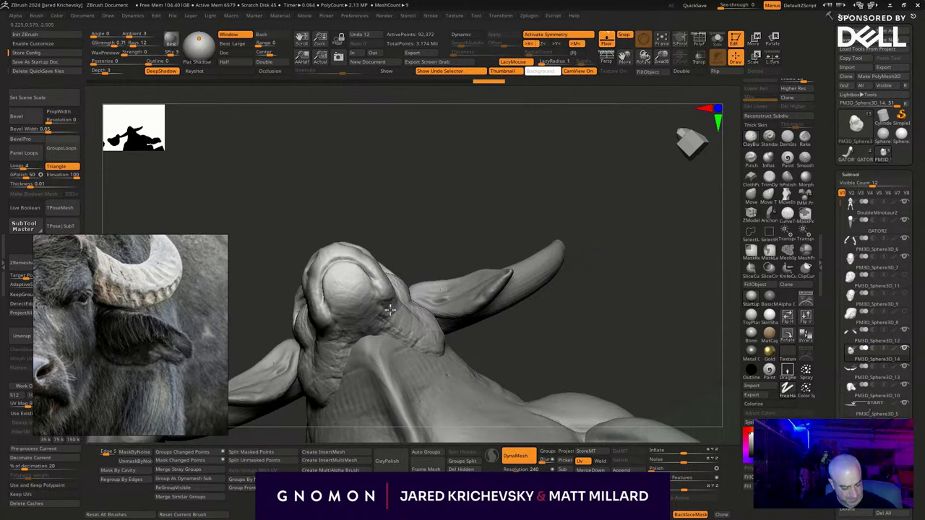
drag(464, 325, 651, 246)
drag(687, 199, 629, 293)
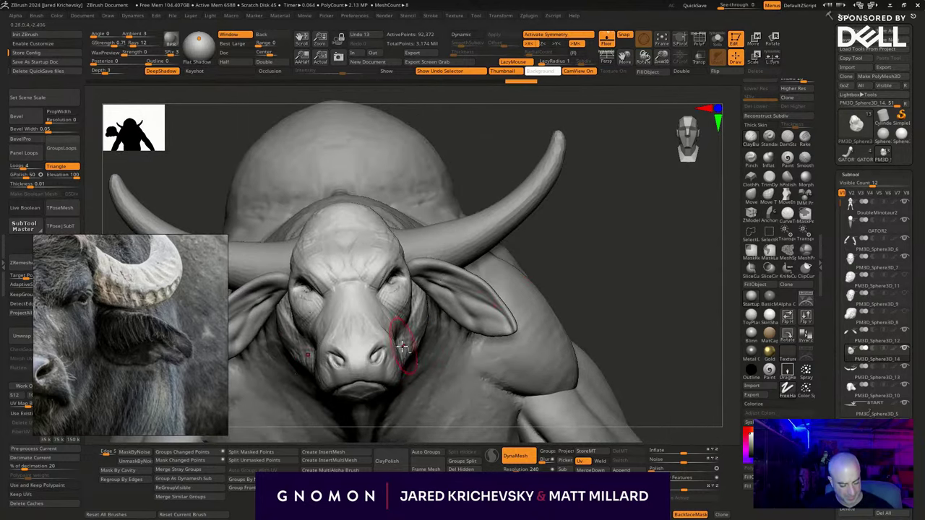
drag(424, 354, 402, 315)
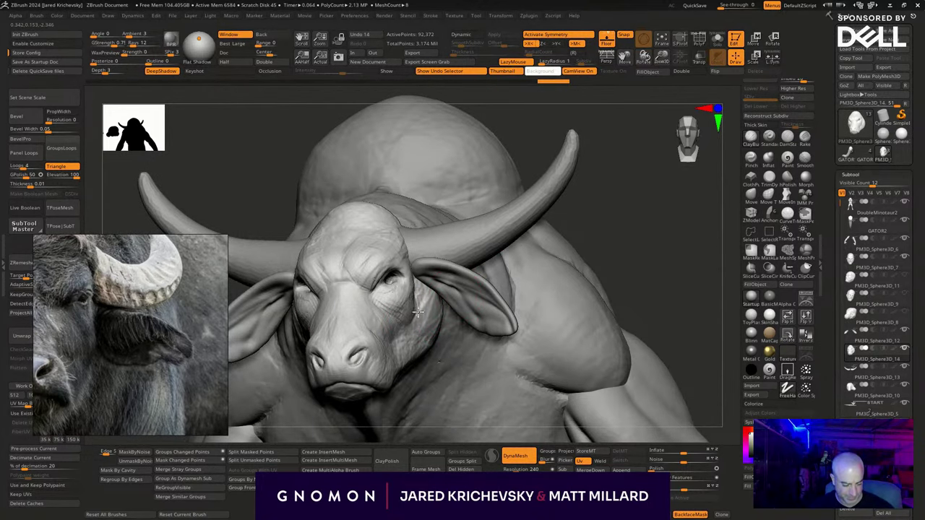
Build up the cheeks and muzzle sides, shifting the reference image to the buffalo's frontal face.
drag(390, 309, 387, 303)
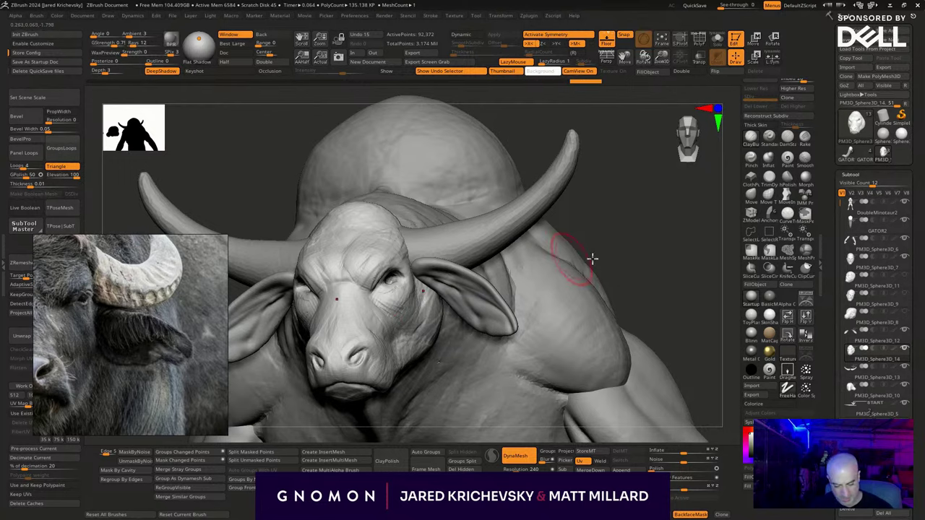
drag(593, 258, 623, 290)
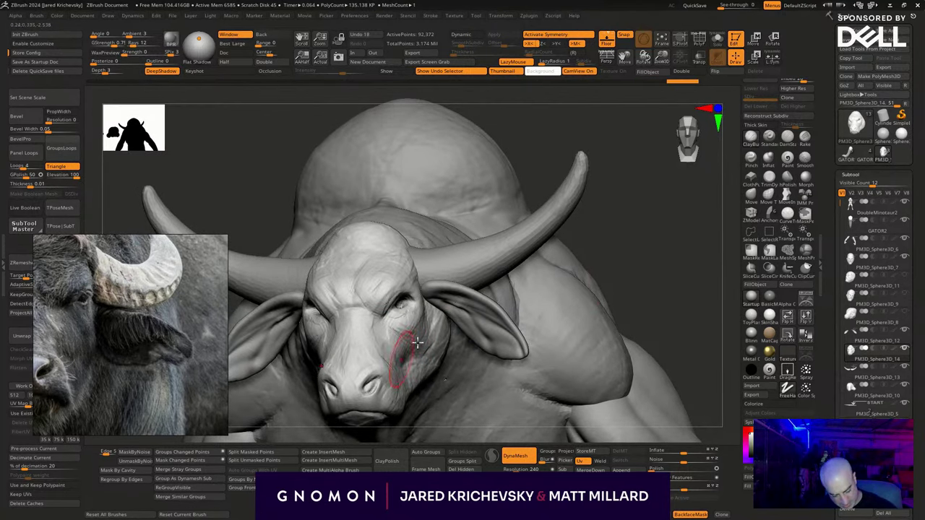
drag(608, 267, 670, 254)
middle_drag(137, 376, 220, 375)
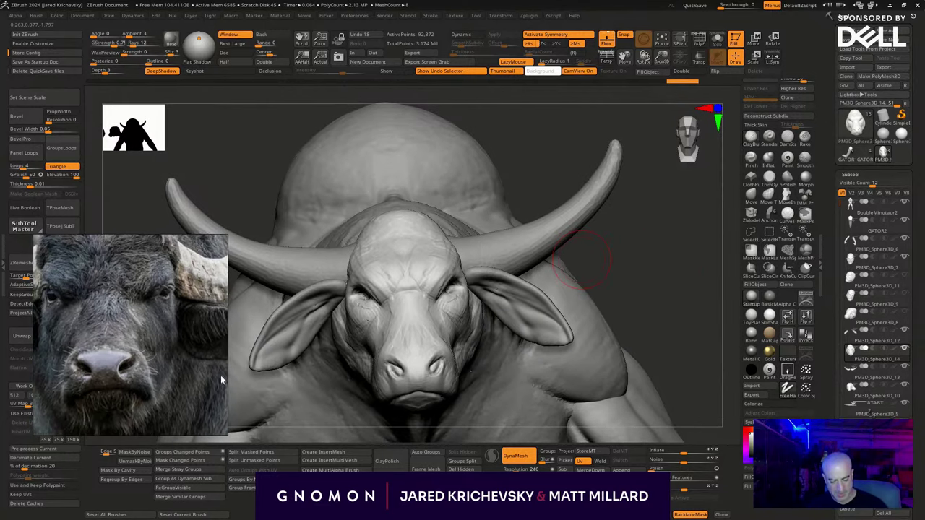
drag(412, 327, 445, 344)
drag(699, 276, 740, 253)
Switch brushes and define the creases around the bull's nostrils, upper muzzle and mouth.
click(771, 138)
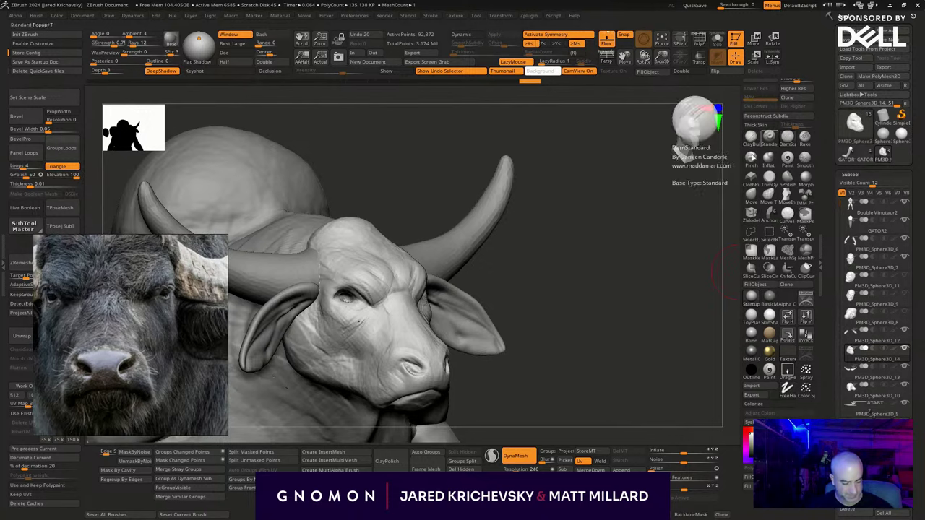
drag(500, 281, 533, 283)
drag(409, 348, 401, 360)
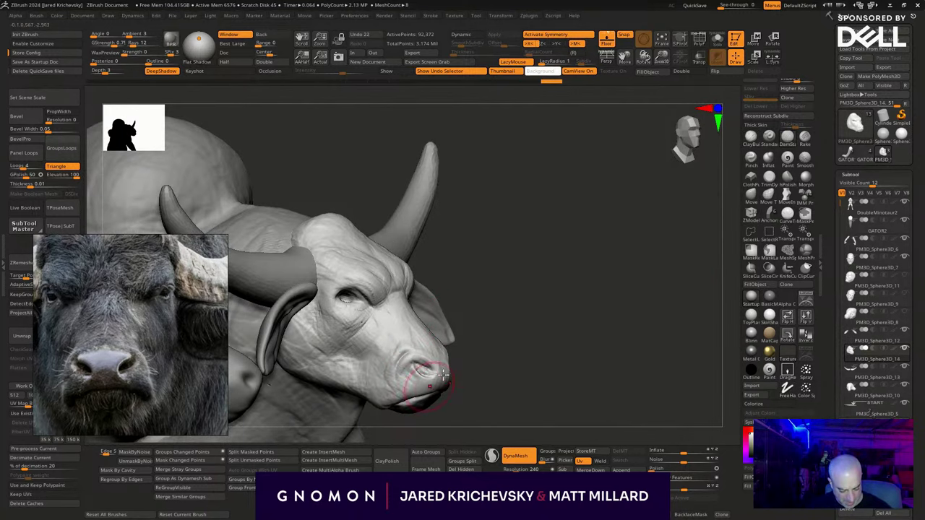
drag(469, 394, 449, 410)
drag(410, 342, 402, 356)
drag(510, 330, 412, 351)
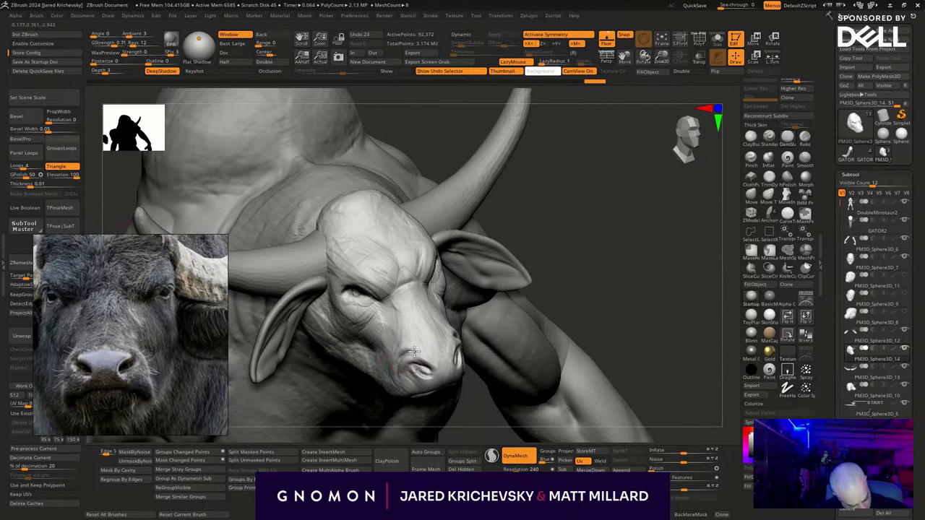
Sculpt skin folds down the cheeks from below the eyes to the corners of the mouth.
drag(553, 274, 550, 211)
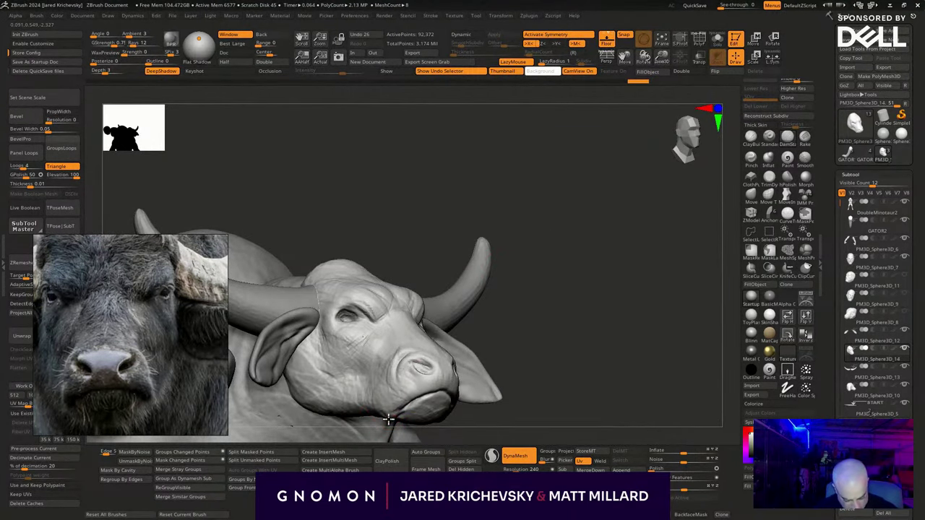
mouse_move(360, 379)
mouse_down()
mouse_move(337, 357)
mouse_move(363, 357)
mouse_up()
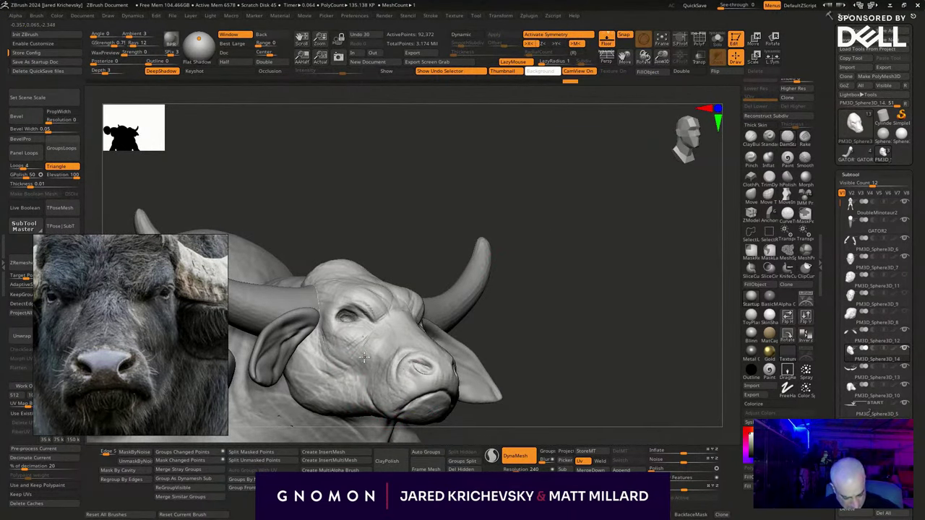
drag(557, 300, 532, 318)
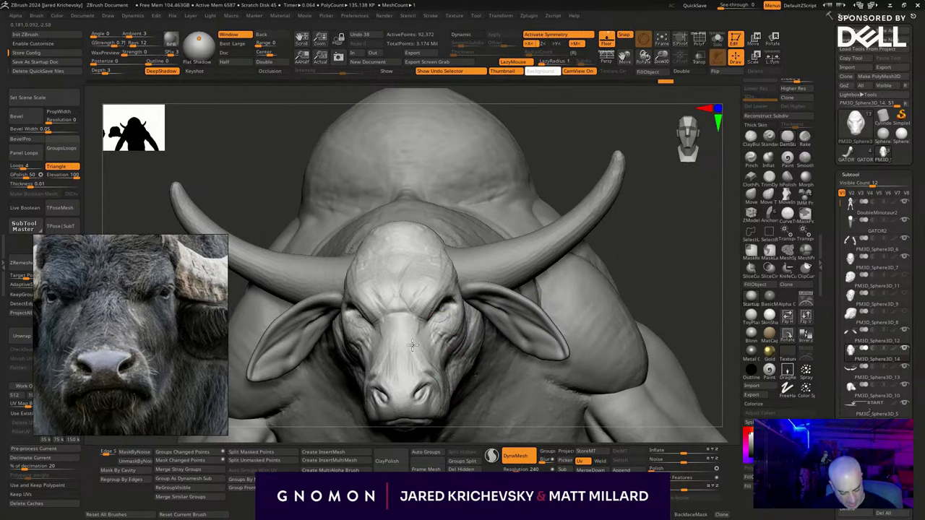
Adjust the shape of the bull's jaw, mouth and brows, and smooth the side of the crown.
right_drag(692, 293, 630, 228)
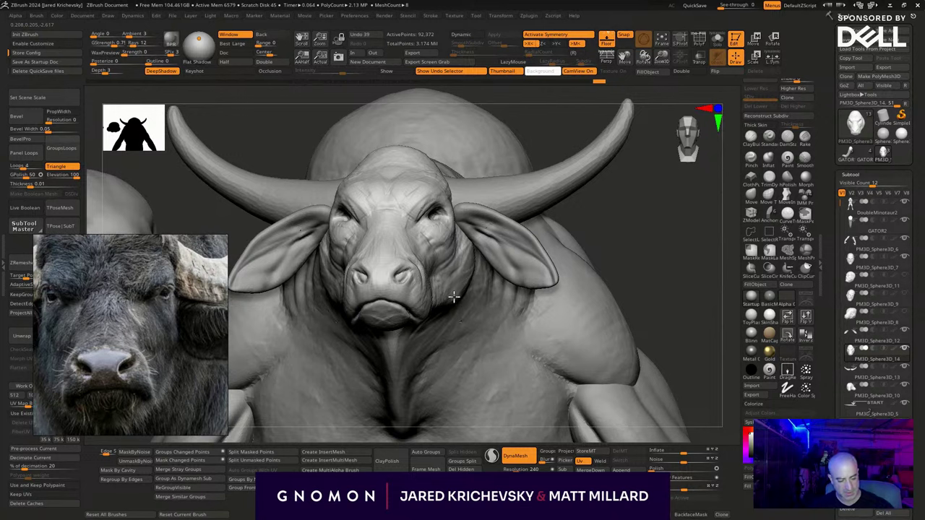
right_drag(468, 267, 401, 332)
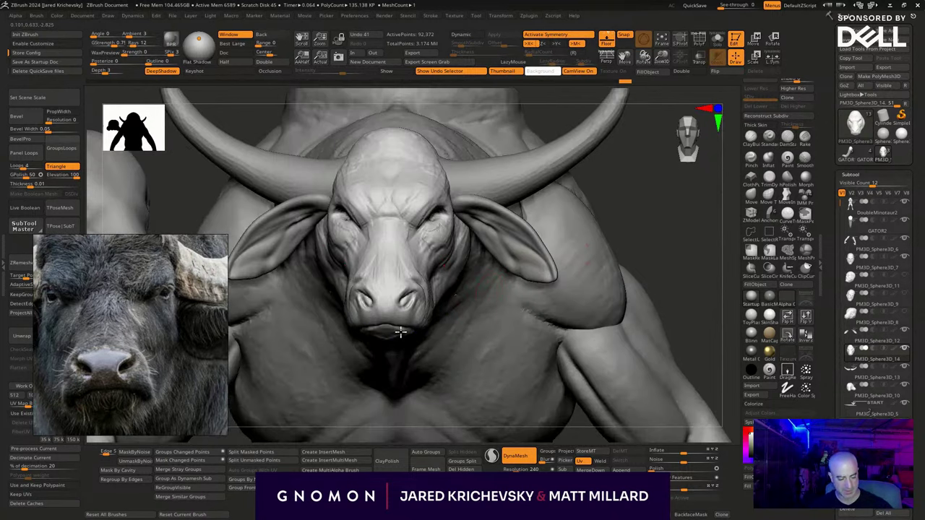
drag(429, 218, 435, 207)
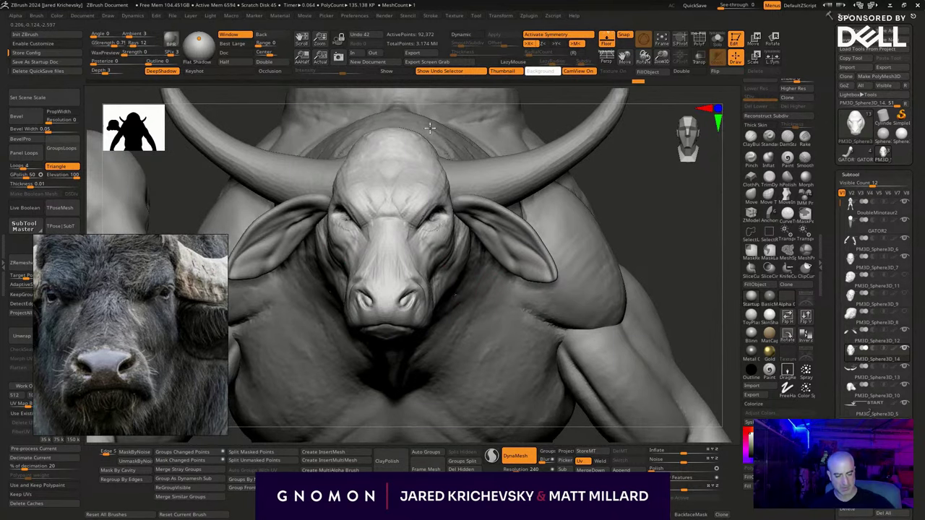
shift+drag(430, 128, 439, 133)
mouse_move(692, 242)
ctrl+right_down()
mouse_move(642, 212)
mouse_move(653, 317)
mouse_move(413, 242)
ctrl+right_up()
key(b)
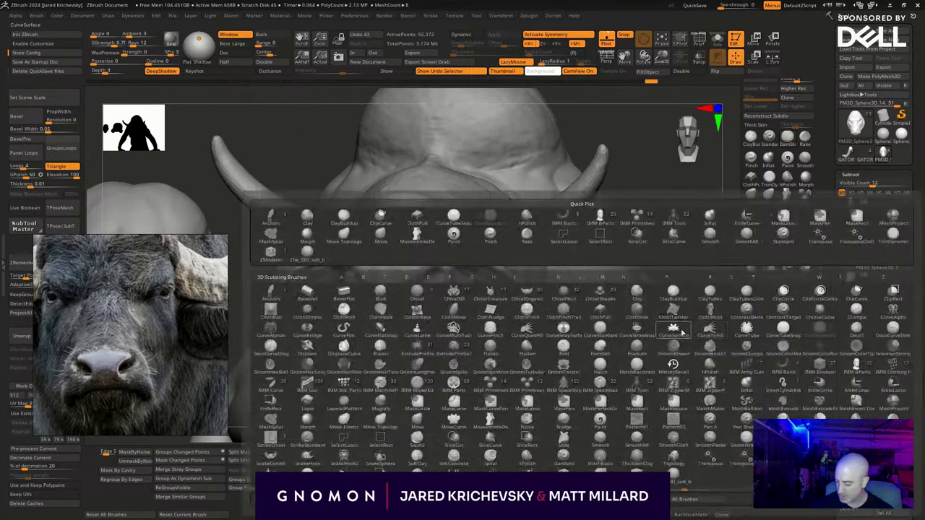
click(681, 333)
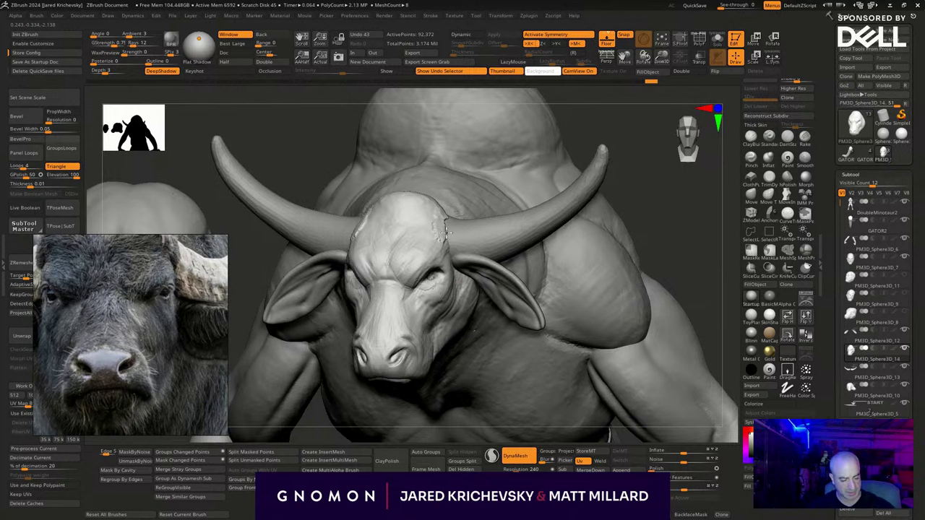
key(ctrl+z)
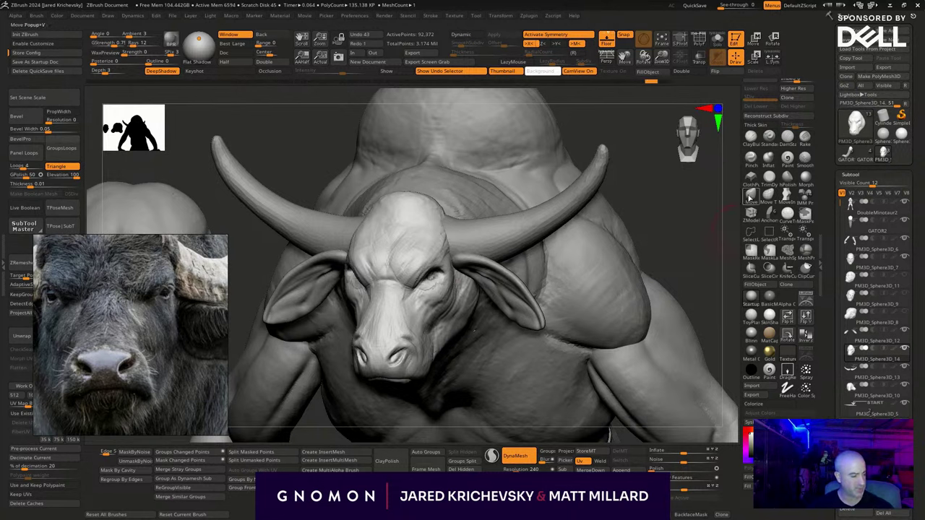
Shape the side of the bull's crown around the horn base with the Move brush.
click(749, 197)
mouse_move(445, 226)
mouse_down()
mouse_move(455, 222)
mouse_move(457, 244)
mouse_up()
drag(451, 246, 455, 243)
Select the horns, refine them to a denser mesh, and set the brush's Z Intensity to 25.
alt+click(464, 246)
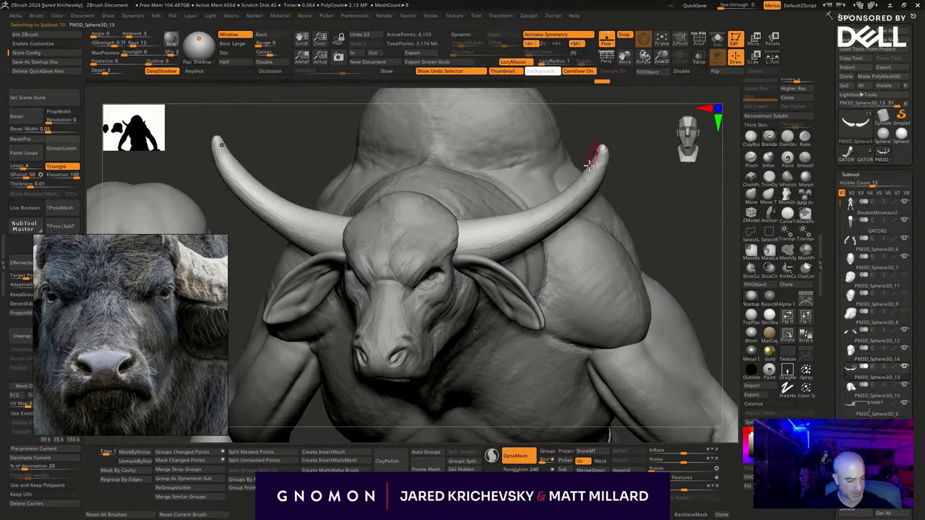
drag(675, 306, 681, 282)
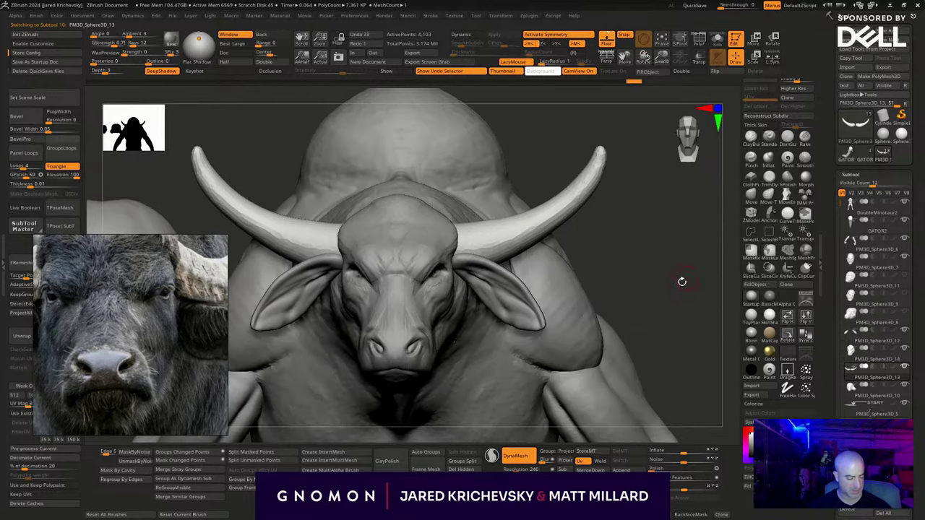
alt+click(576, 394)
drag(449, 250, 553, 213)
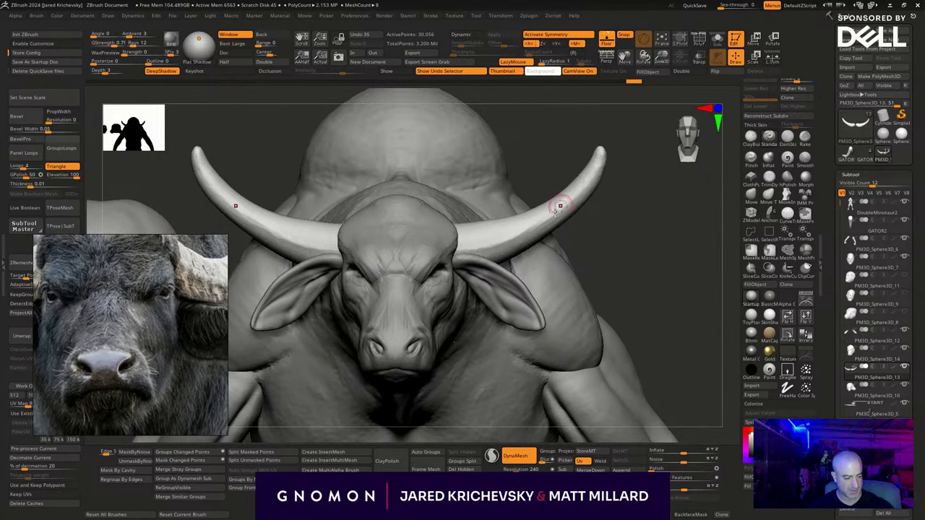
key(ctrl+z)
key(space)
drag(659, 247, 645, 247)
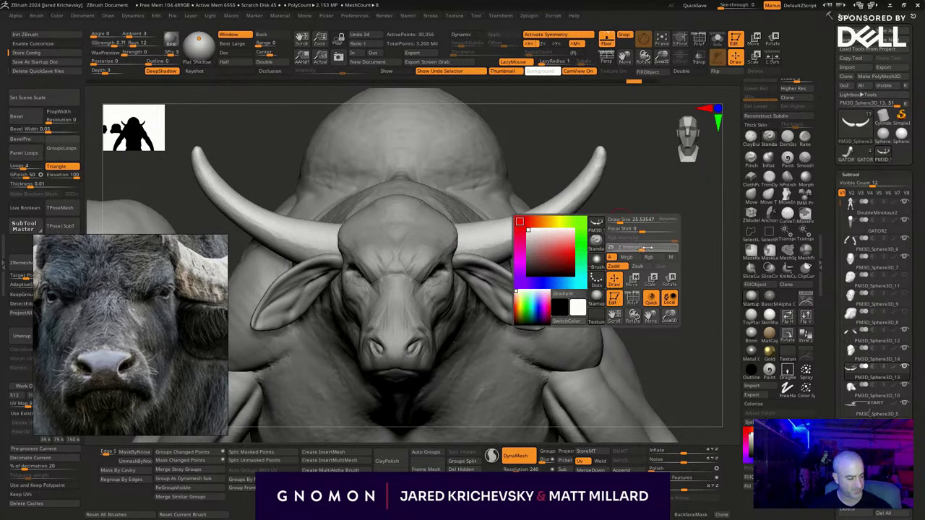
Sculpt long ridges along the horns from base to tip and smooth the horn bases.
drag(471, 248, 586, 173)
drag(525, 229, 607, 163)
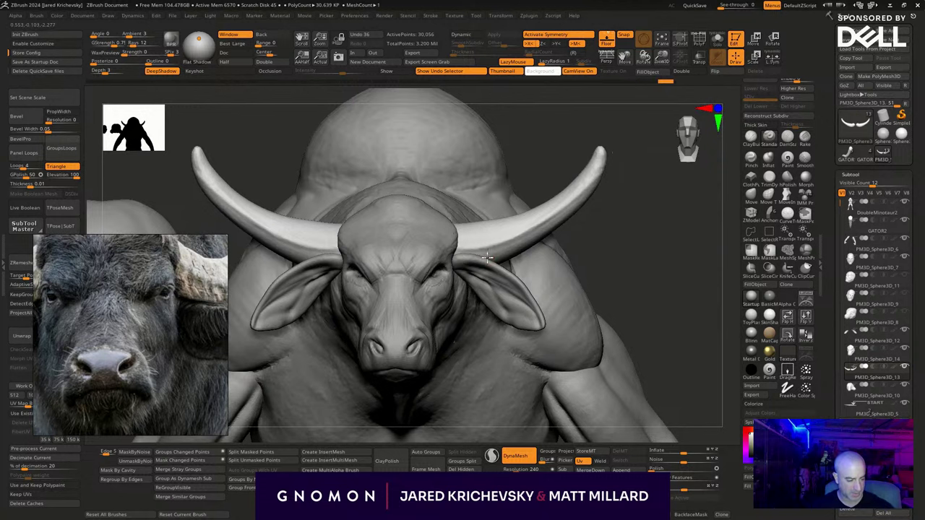
drag(506, 240, 602, 173)
mouse_move(480, 258)
mouse_down()
mouse_move(590, 197)
mouse_move(640, 189)
mouse_up()
drag(473, 237, 533, 203)
drag(597, 212, 563, 226)
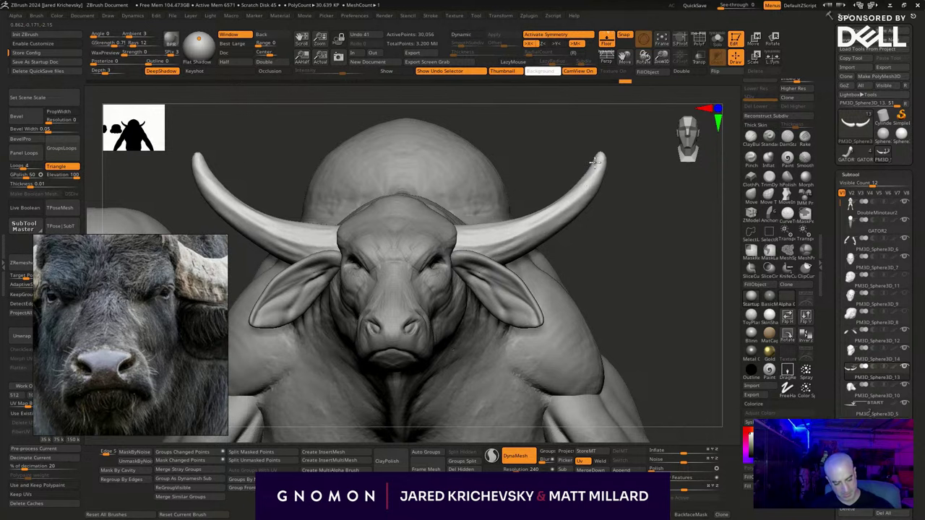
shift+drag(472, 251, 488, 239)
drag(624, 257, 579, 258)
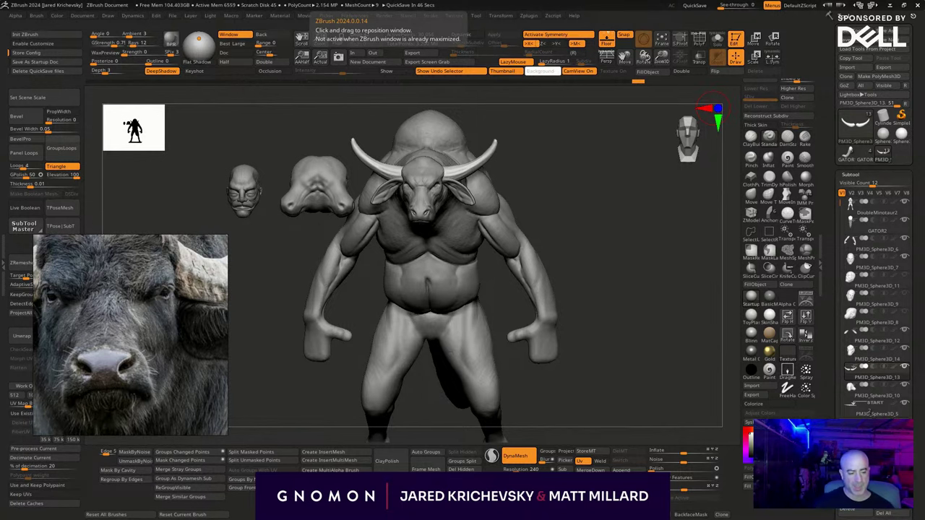
Select the arms and insert a capsule primitive at the end of the blocked-in hand with the IMM Primitives brush.
drag(620, 285, 576, 330)
alt+click(468, 384)
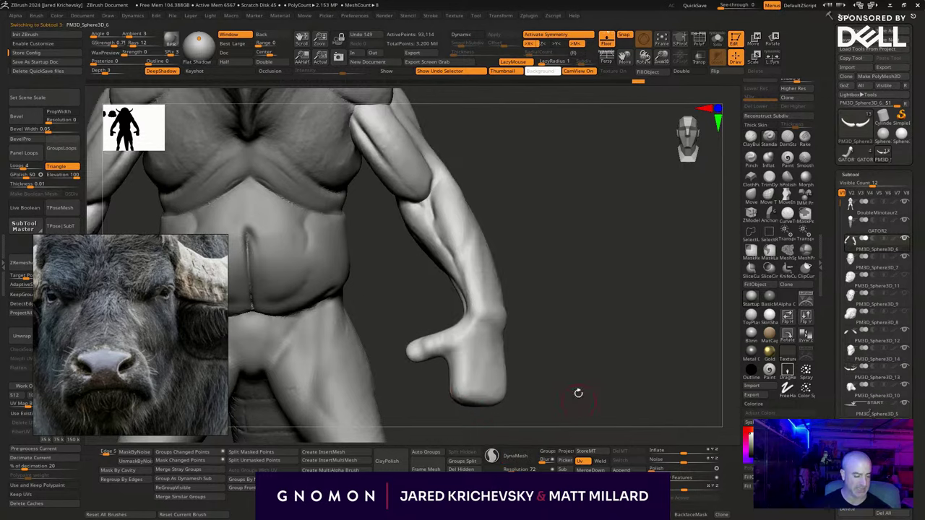
alt+drag(578, 392, 576, 285)
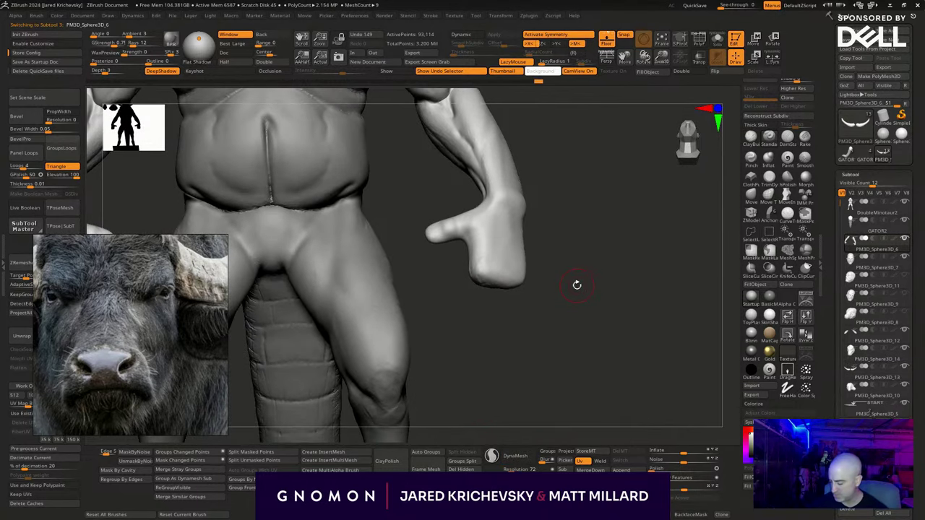
key(b)
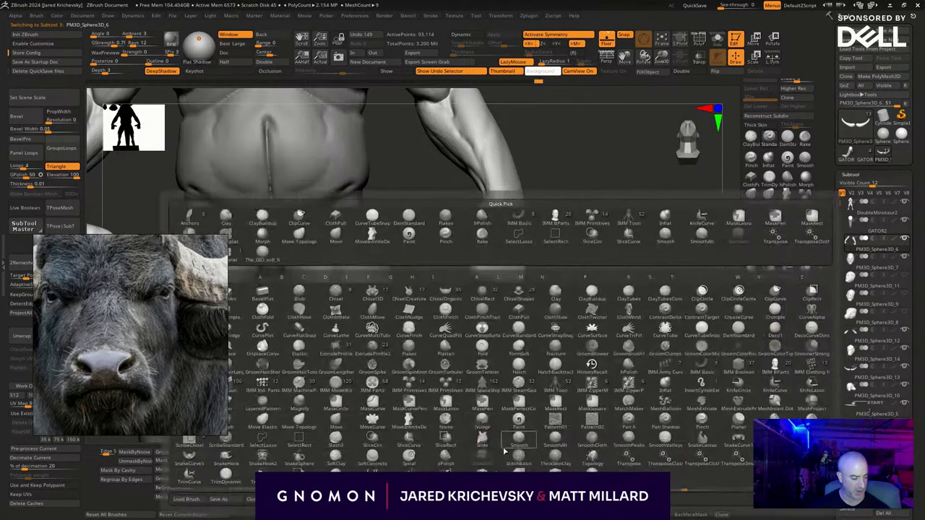
click(409, 387)
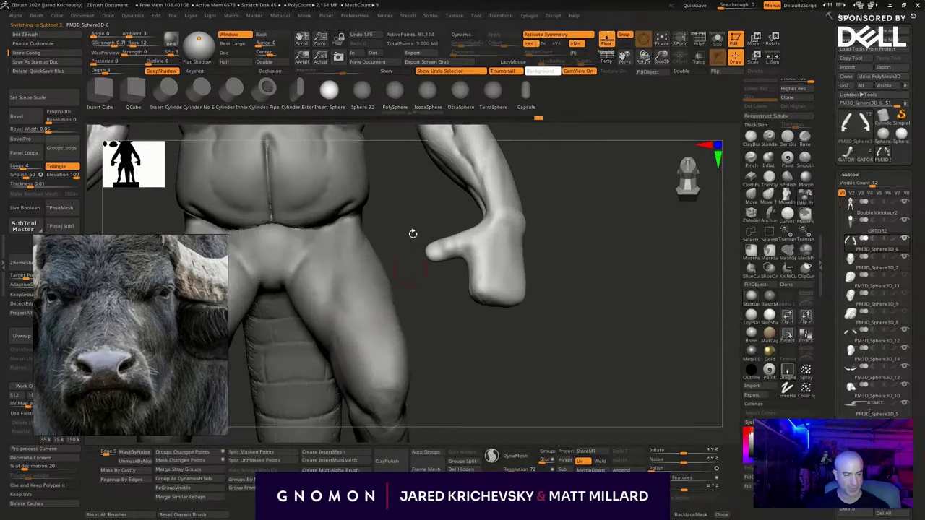
drag(480, 300, 478, 334)
key(ctrl+z)
click(526, 90)
key(ctrl+z)
drag(559, 325, 516, 299)
Move and scale the inserted capsule with the gizmo so it sits beneath the end of the palm.
key(w)
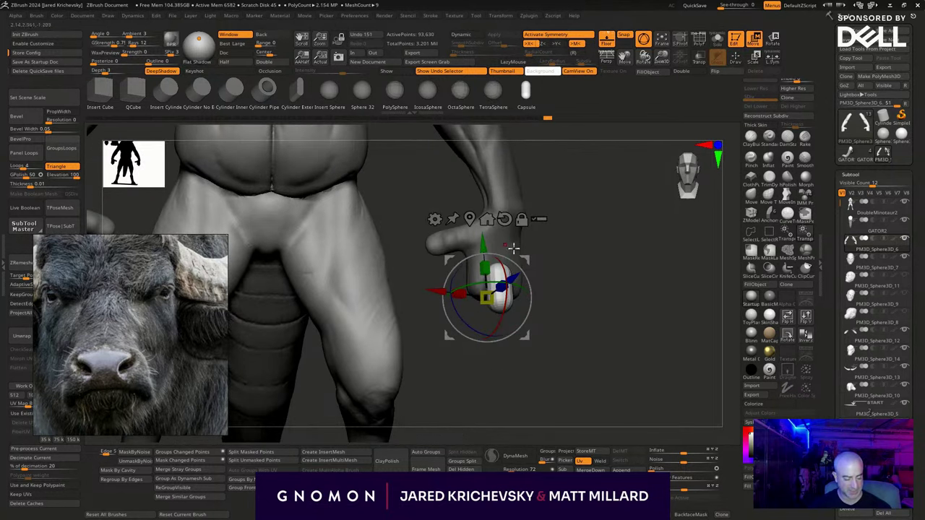
drag(534, 251, 488, 310)
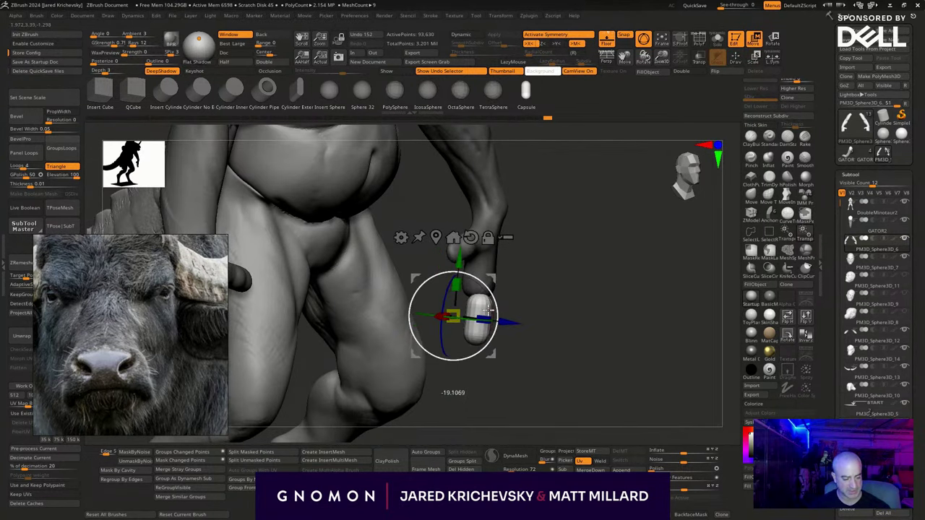
drag(491, 278, 480, 276)
drag(535, 282, 487, 273)
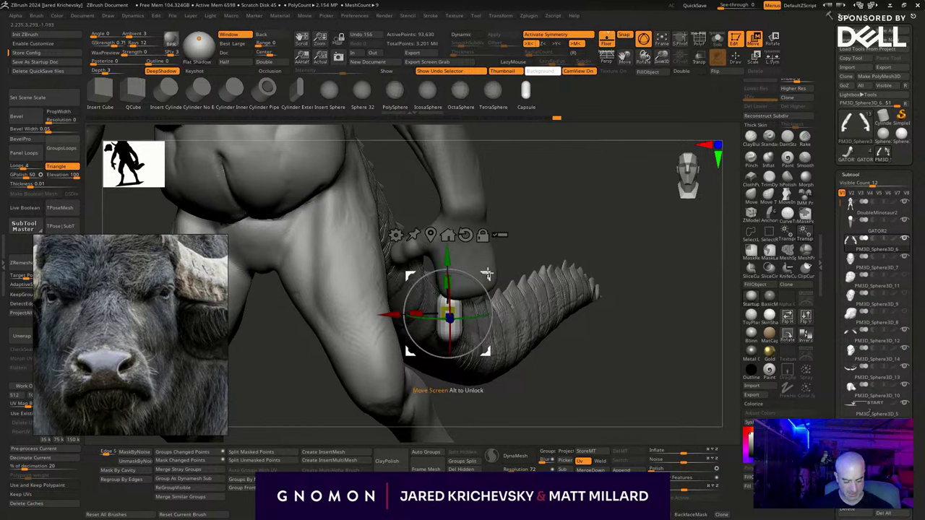
Split the capsule finger from the arms into its own subtool and recentre the gizmo on it.
click(258, 450)
drag(673, 393, 533, 300)
click(430, 234)
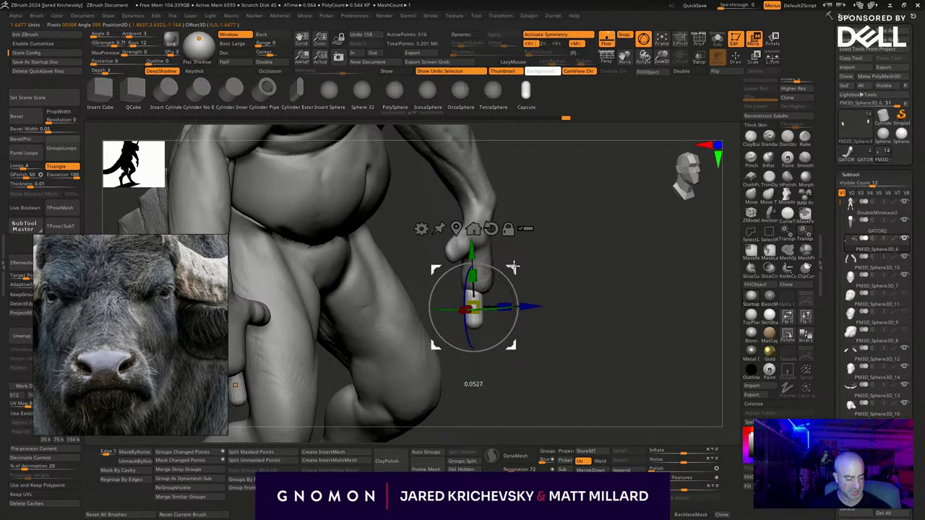
drag(593, 279, 494, 273)
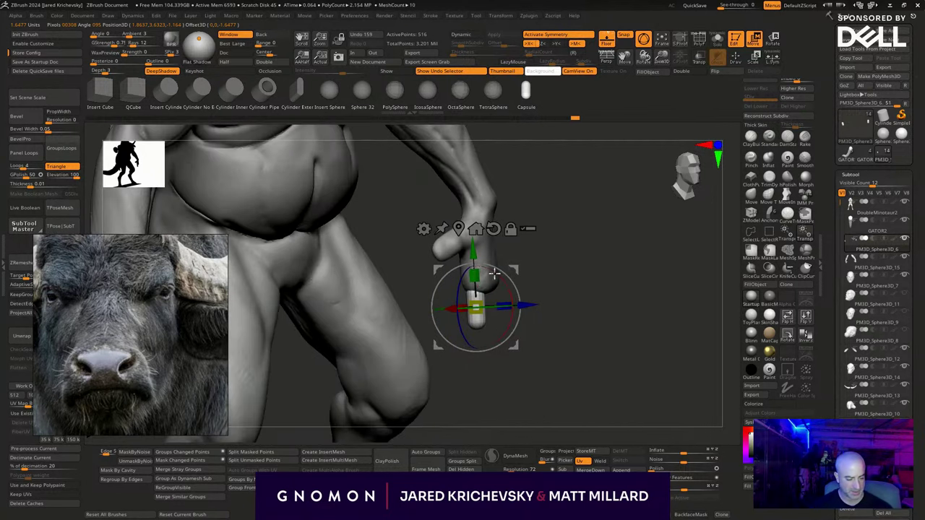
key(ctrl+z)
drag(583, 275, 553, 283)
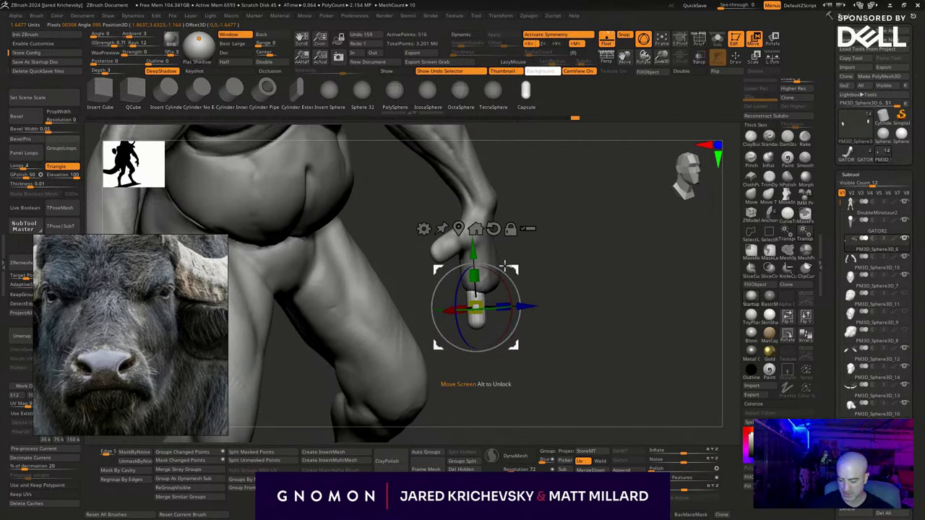
Stretch the capsule into a long finger below the palm with the Transpose line.
key(y)
alt+drag(528, 223, 517, 279)
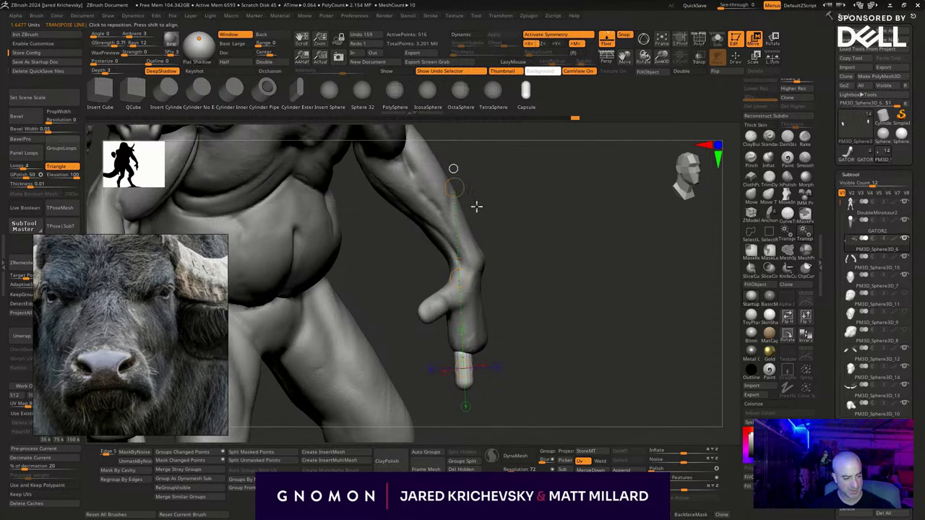
drag(455, 188, 440, 118)
mouse_move(522, 264)
alt+mouse_down()
mouse_move(517, 243)
mouse_move(449, 206)
mouse_move(467, 341)
alt+mouse_up()
drag(470, 392, 469, 312)
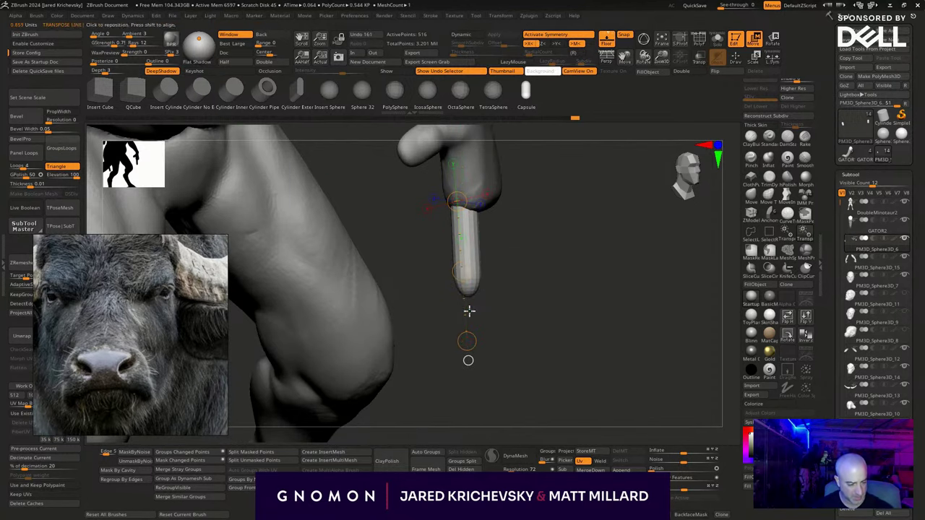
mouse_move(462, 272)
mouse_down()
mouse_move(473, 308)
mouse_move(459, 278)
mouse_up()
Angle and shift the finger to line up with the palm, and display its wireframe.
mouse_move(515, 230)
mouse_down()
mouse_move(529, 225)
mouse_move(490, 219)
mouse_move(461, 290)
mouse_move(496, 287)
mouse_move(473, 294)
mouse_up()
key(r)
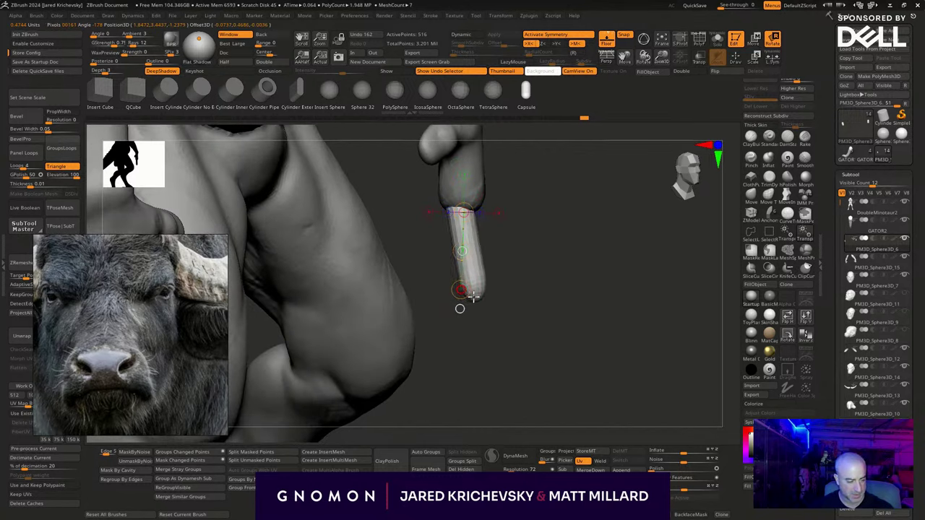
key(w)
drag(461, 249, 467, 255)
key(q)
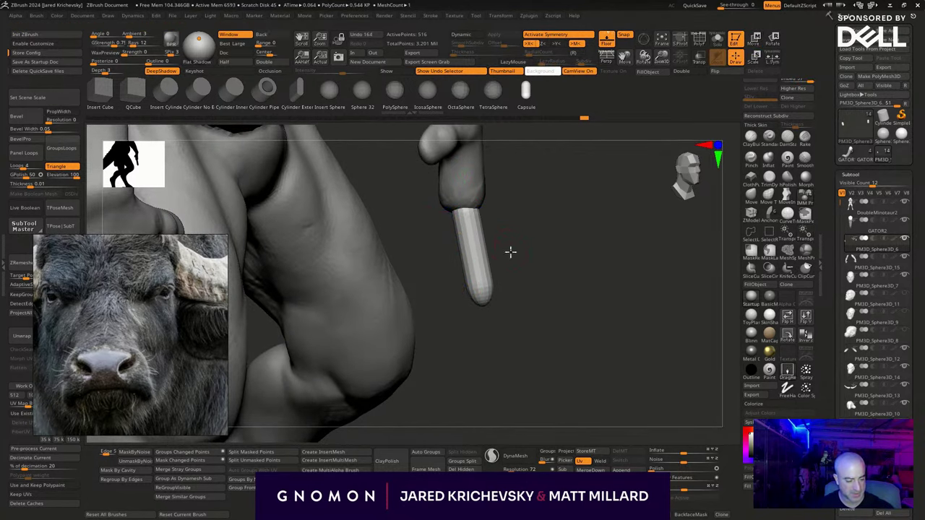
key(shift+f)
drag(525, 322, 523, 332)
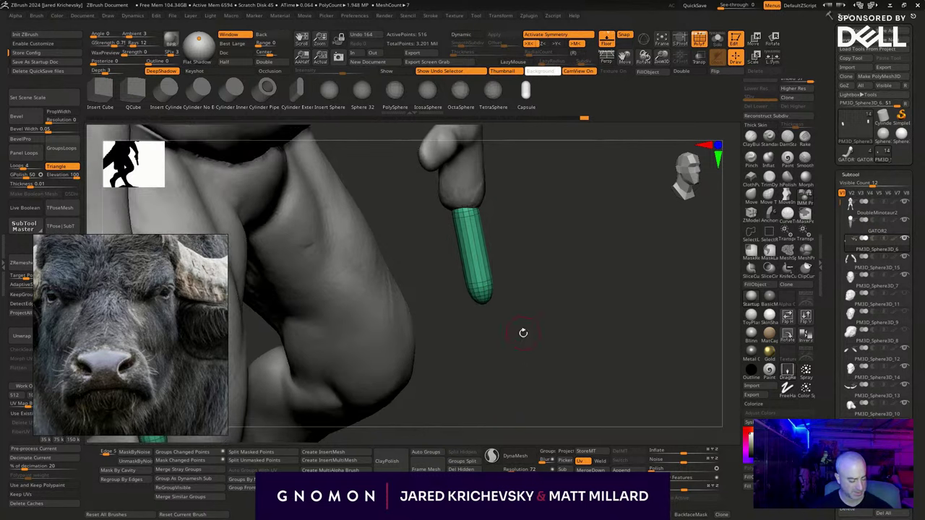
click(516, 456)
drag(542, 299, 518, 311)
key(ctrl+z)
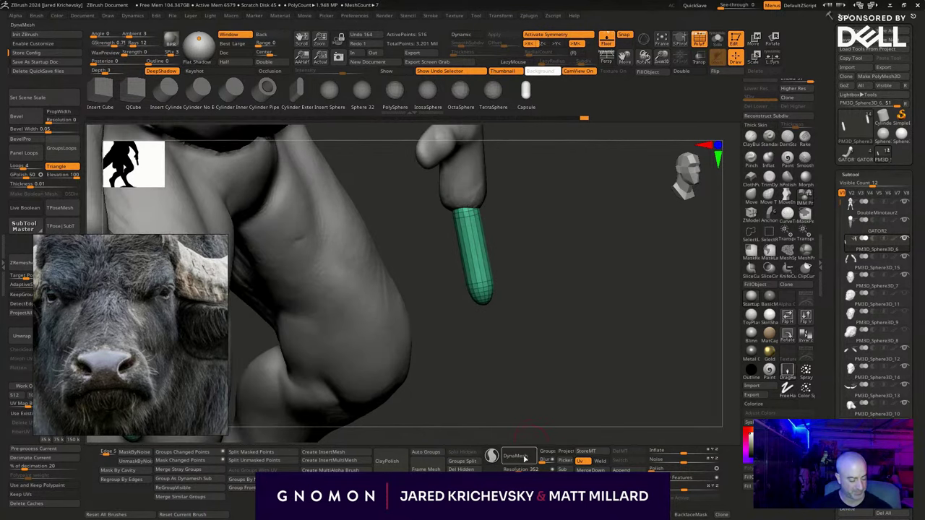
click(520, 457)
drag(523, 268, 521, 269)
key(ctrl+z)
Remesh the finger with DynaMesh at resolution 200.
click(512, 470)
text(200)
key(Return)
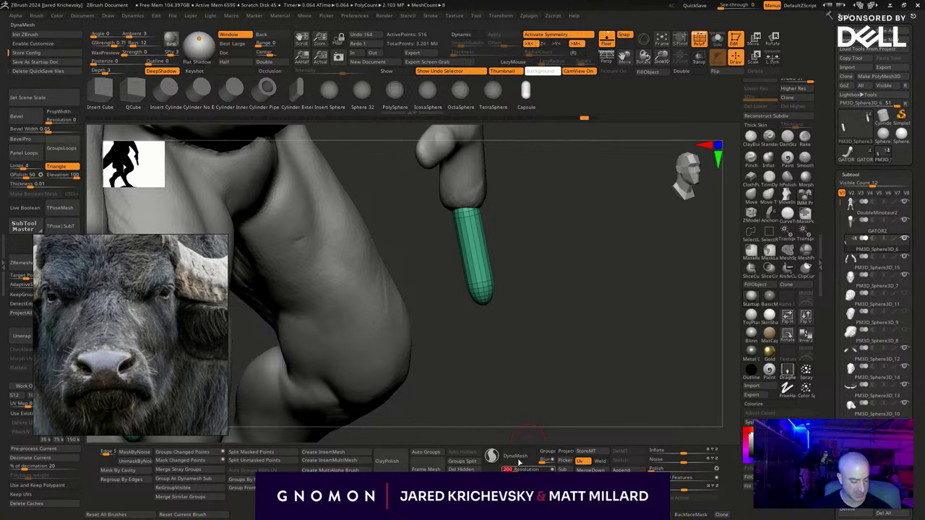
click(516, 457)
drag(516, 236, 508, 232)
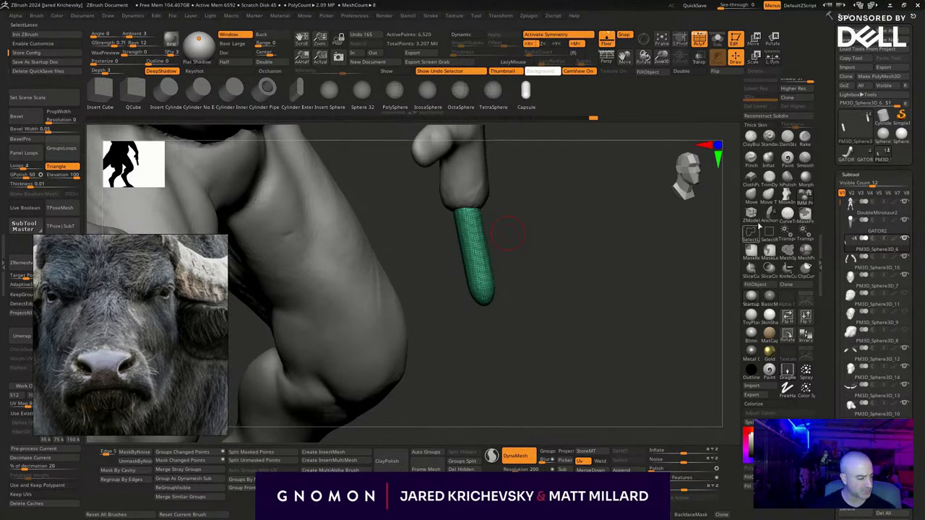
Rotate the finger from its base and curve its lower half slightly with the Anchors brush.
click(769, 215)
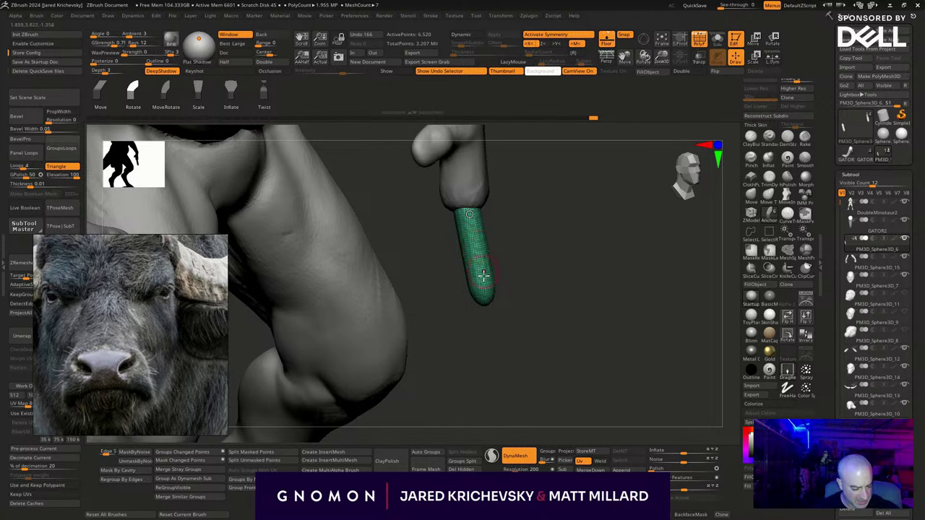
drag(478, 248, 474, 247)
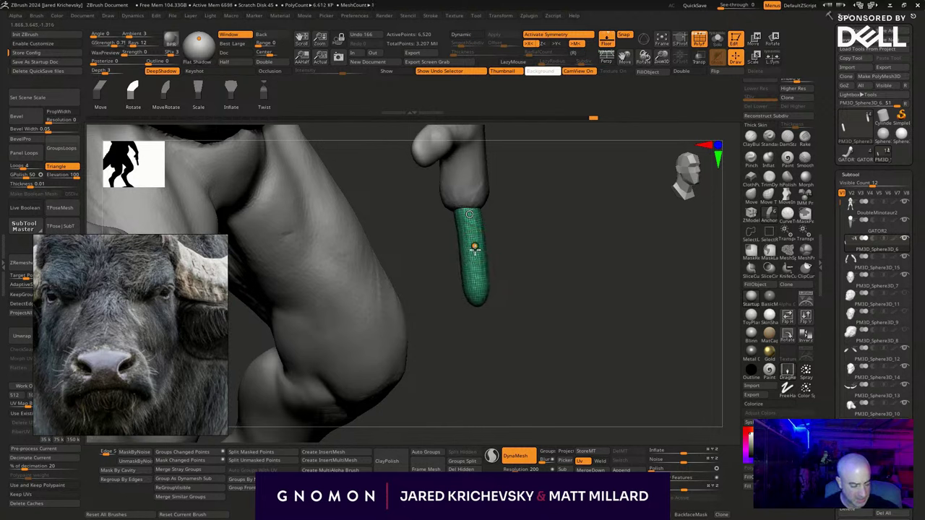
drag(476, 282, 464, 290)
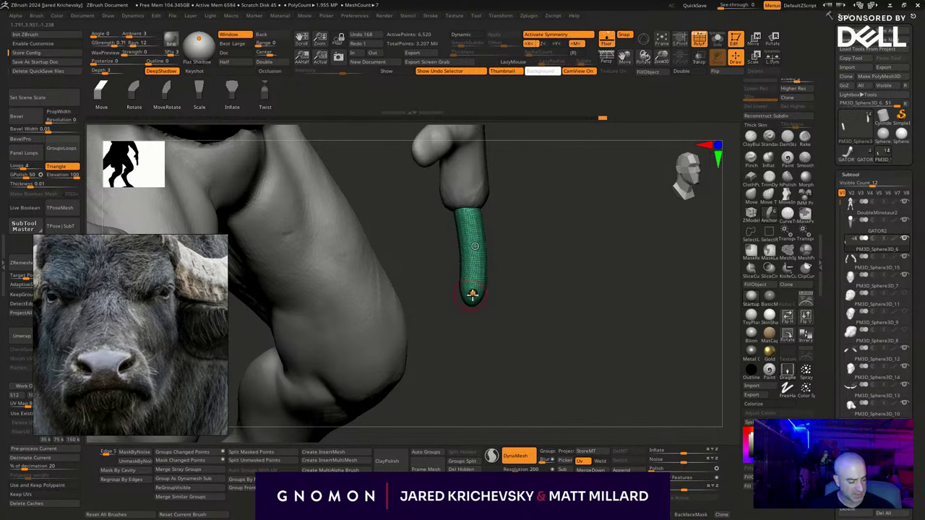
Try to bend the finger's lower half sharply towards the thumb side using the Anchors brush in Move mode.
drag(472, 294, 381, 287)
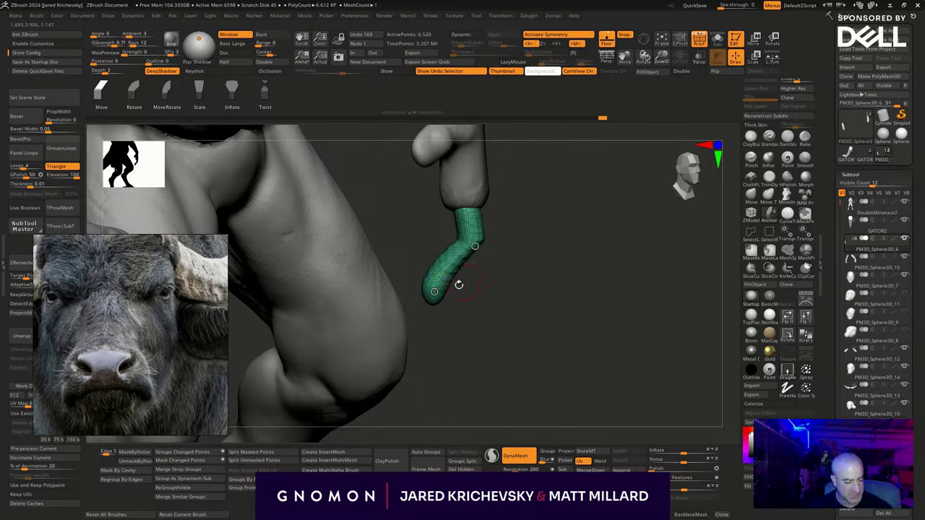
drag(458, 285, 470, 292)
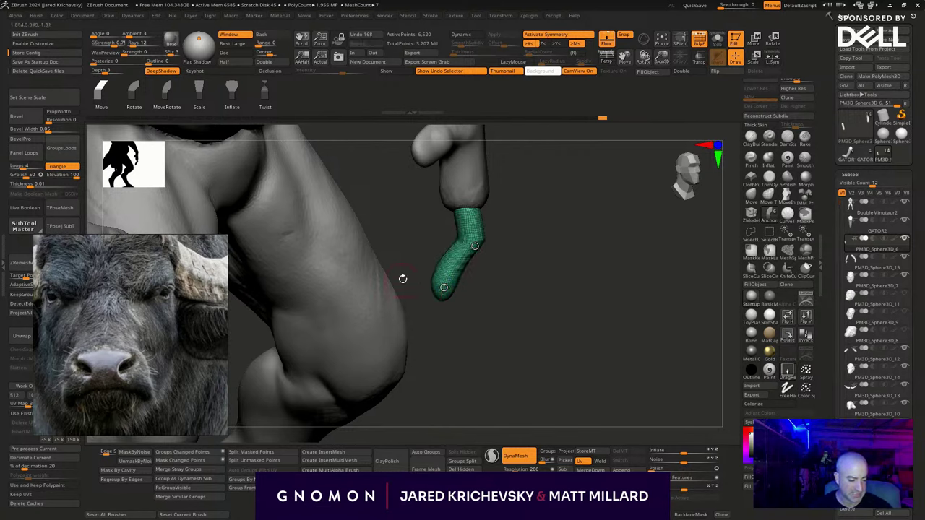
key(ctrl+z)
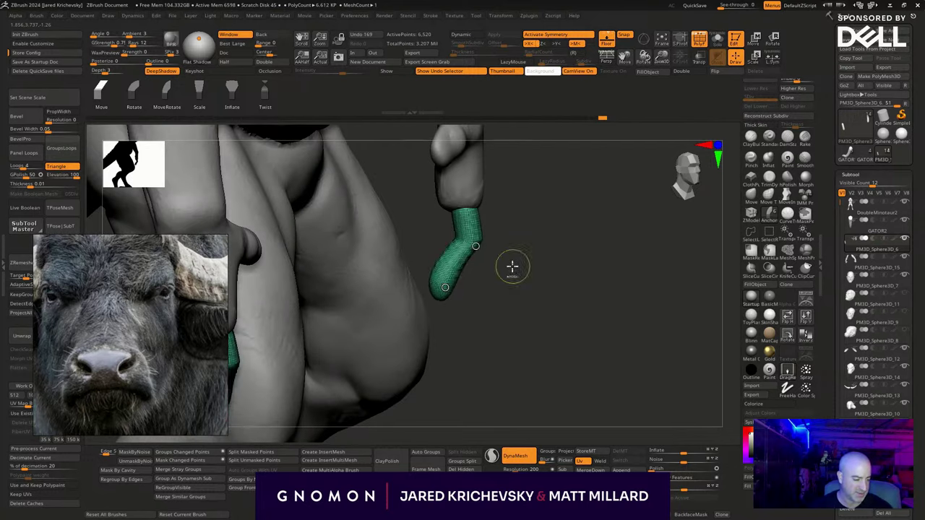
mouse_move(515, 237)
ctrl+mouse_down()
mouse_move(427, 253)
mouse_move(538, 215)
ctrl+mouse_up()
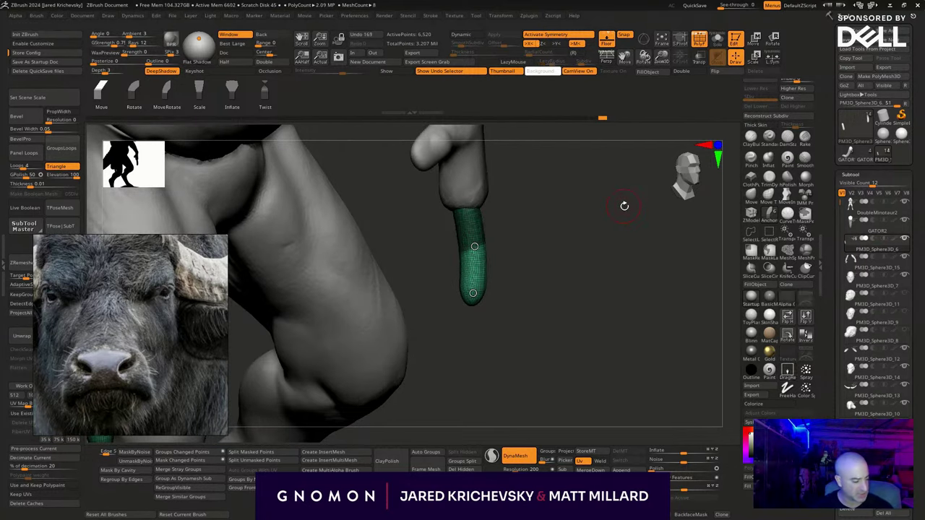
Bend the finger's lower half towards the thumb side at its middle joint using the Transpose line.
key(w)
drag(475, 248, 643, 229)
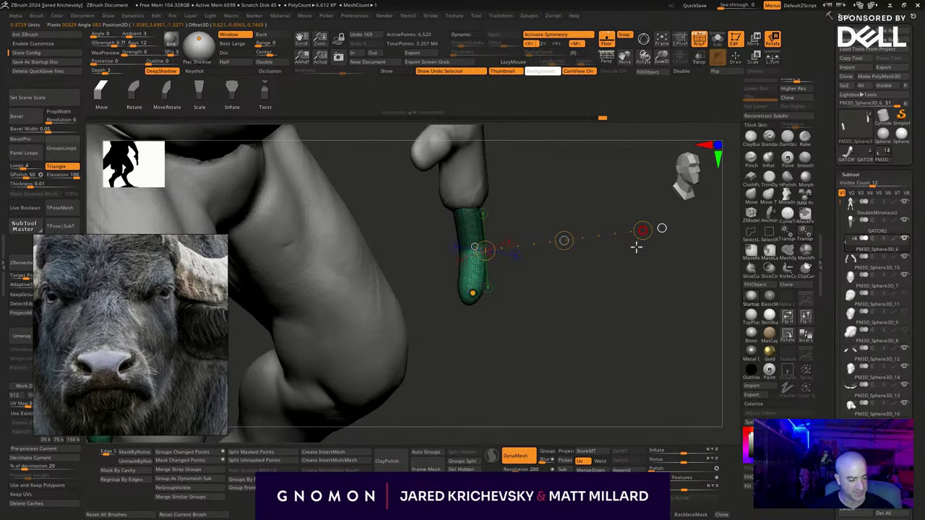
drag(564, 240, 564, 249)
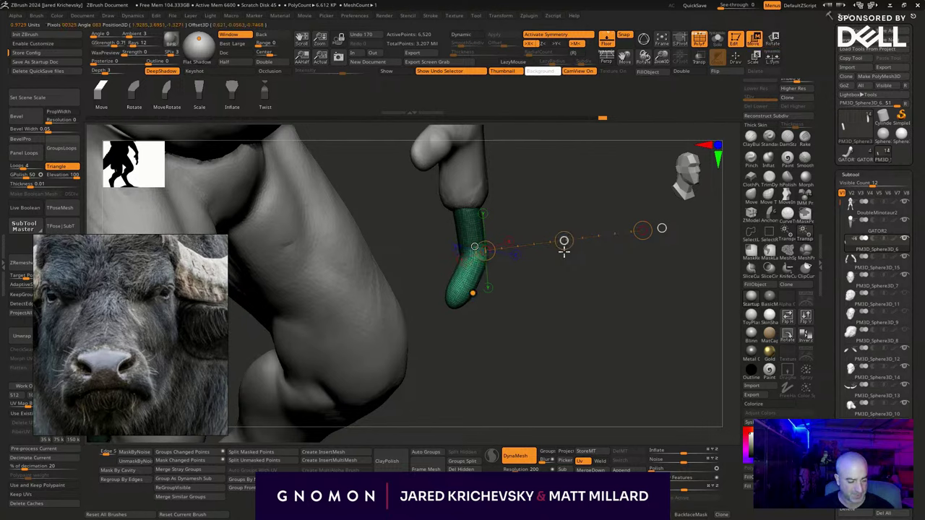
click(563, 244)
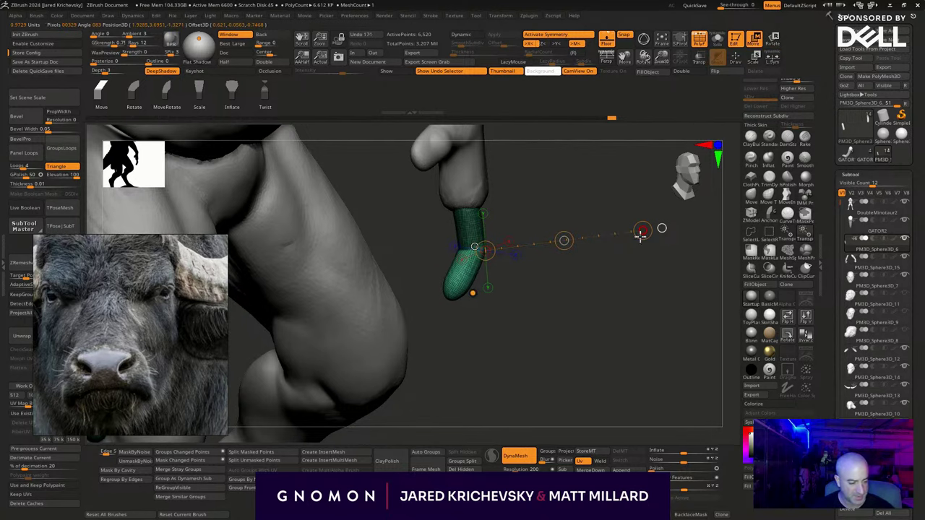
key(r)
drag(643, 231, 641, 240)
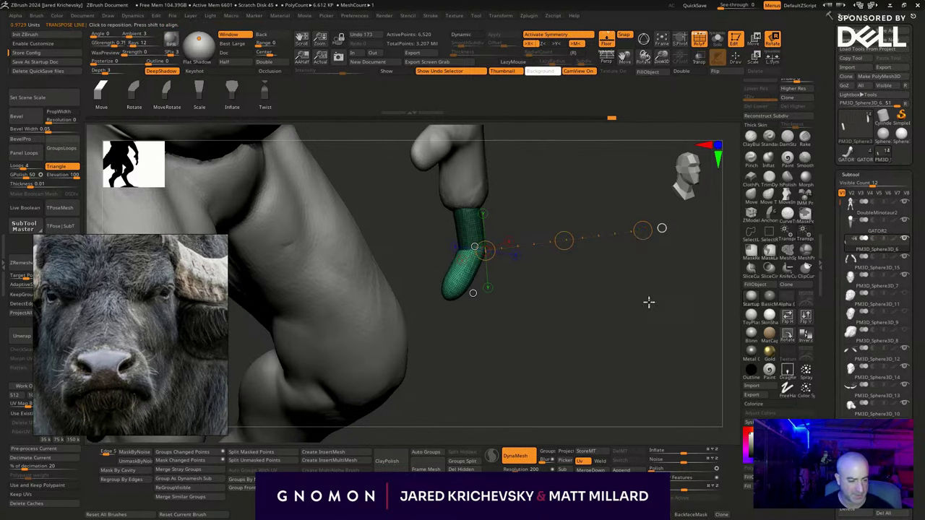
ctrl+drag(648, 302, 622, 399)
mouse_move(596, 346)
alt+mouse_down()
mouse_move(551, 290)
mouse_move(581, 293)
mouse_move(557, 345)
mouse_move(553, 338)
mouse_move(580, 308)
mouse_move(573, 330)
alt+mouse_up()
key(q)
Switch to the ClayBuildup brush, turn off the wireframe display and make the arms the active subtool.
click(477, 277)
click(764, 142)
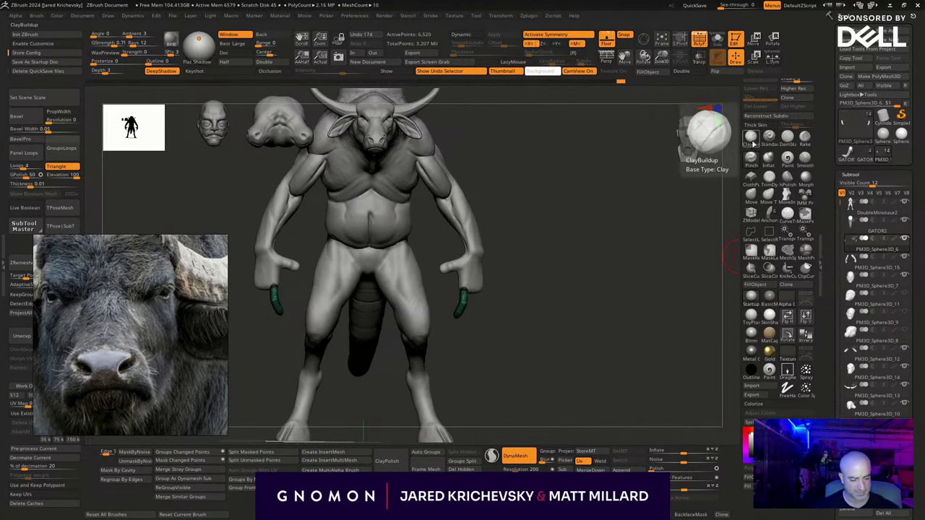
click(752, 141)
mouse_move(572, 256)
mouse_down()
mouse_move(554, 255)
mouse_move(568, 289)
mouse_move(624, 345)
mouse_move(603, 320)
mouse_up()
key(shift+f)
alt+click(552, 310)
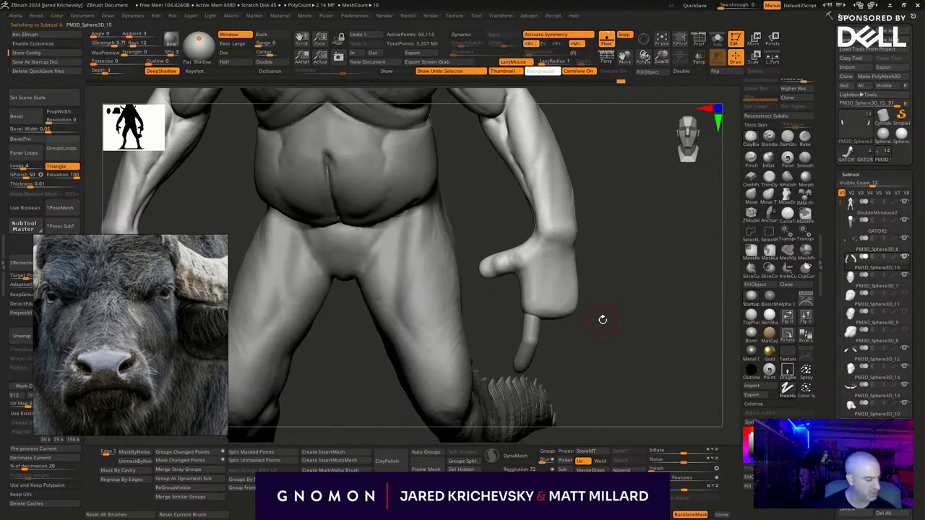
Sculpt long tendon ridges running from the wrist down the back of the hand with ClayBuildup.
key(b)
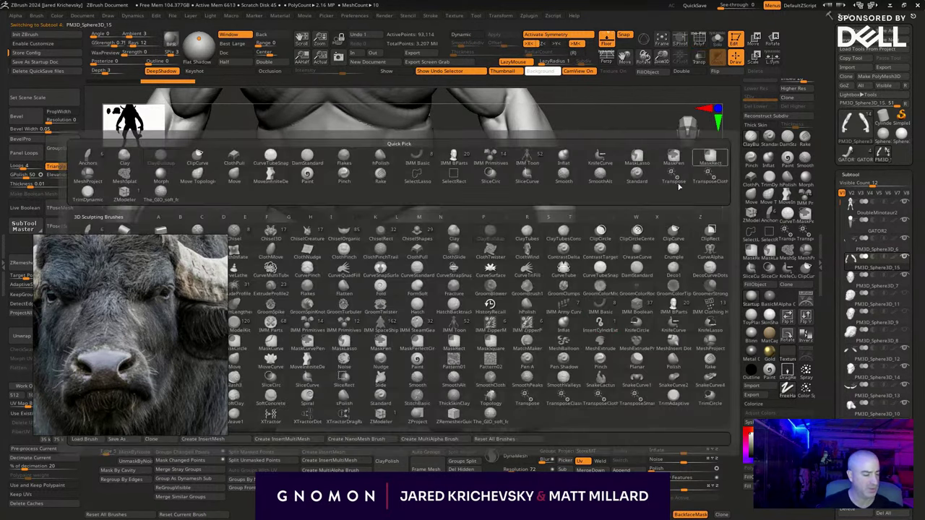
click(520, 270)
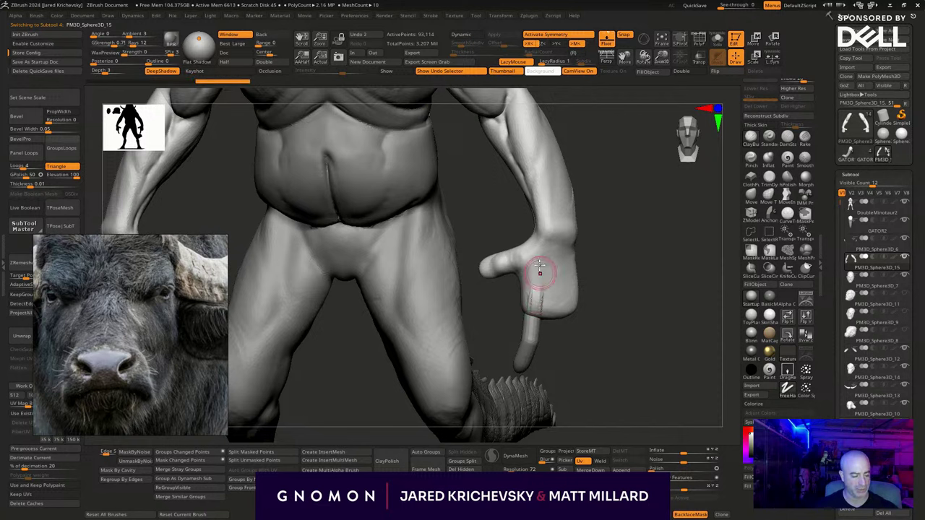
drag(542, 264, 549, 287)
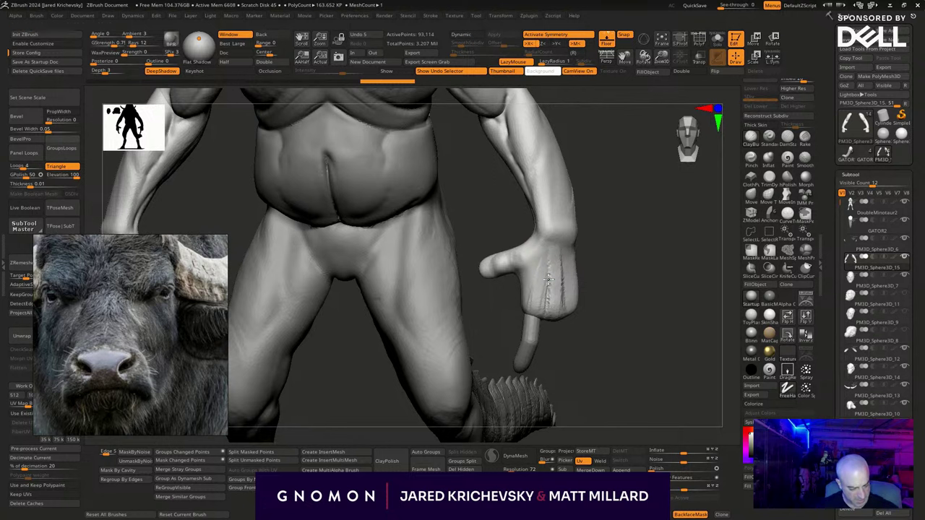
drag(608, 272, 591, 236)
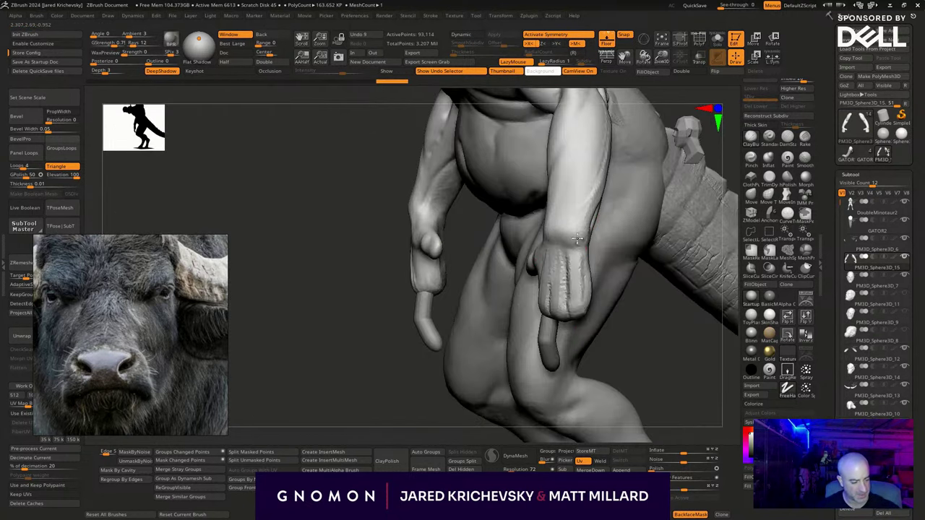
drag(326, 388, 395, 380)
Build up the forearm muscles and the outer elbow with ClayBuildup strokes.
alt+drag(623, 190, 471, 252)
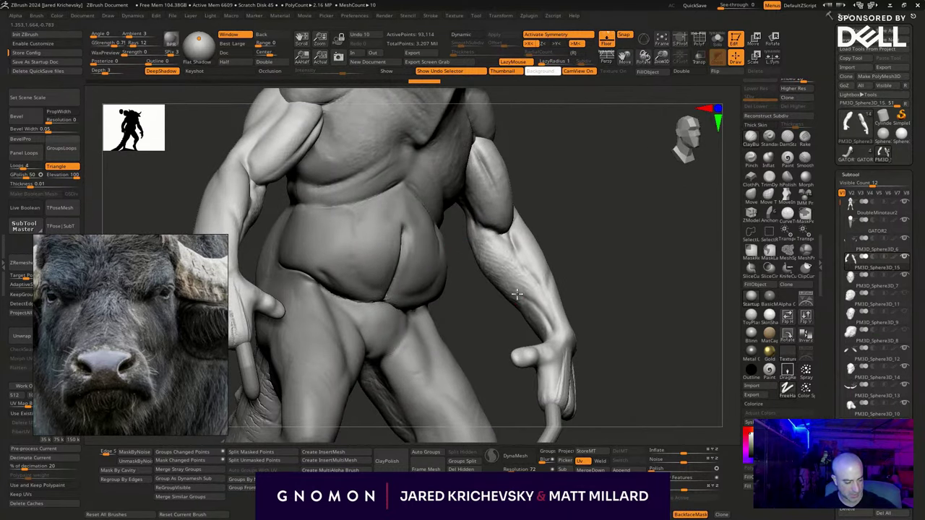
drag(607, 262, 541, 258)
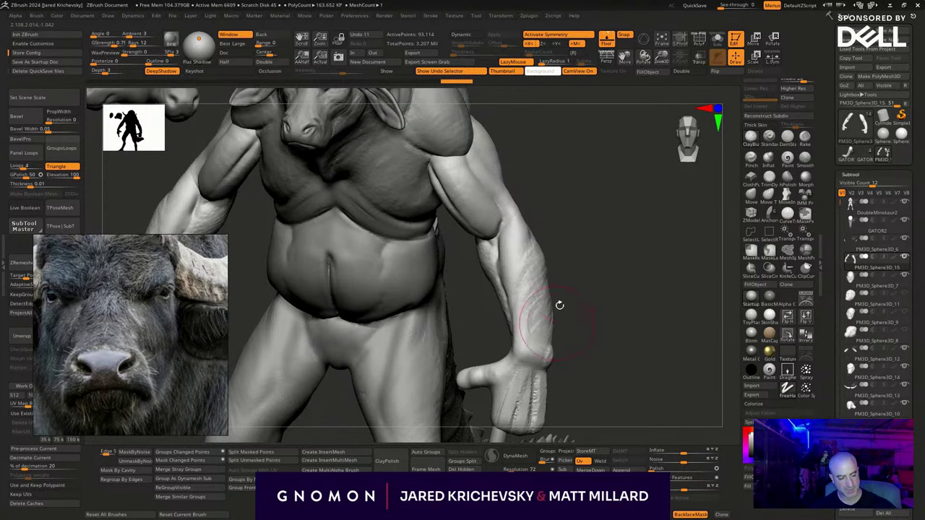
drag(560, 305, 600, 257)
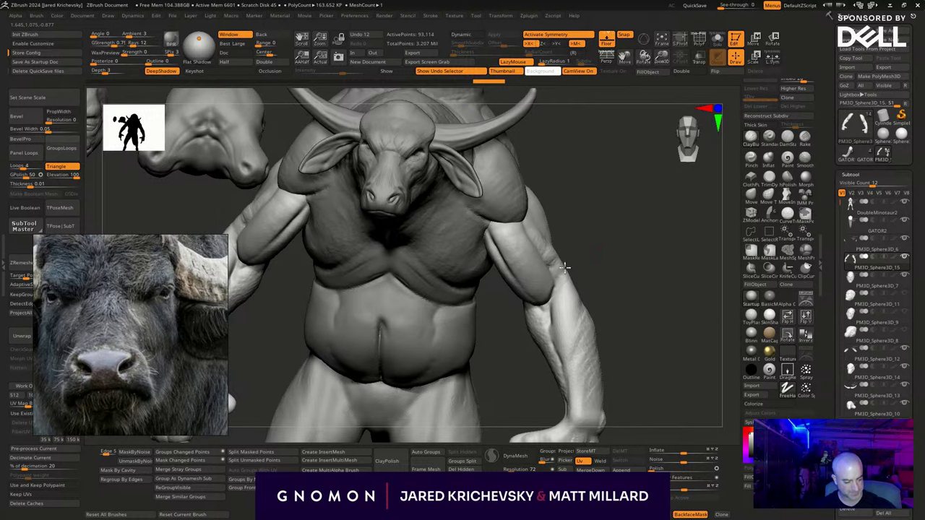
drag(564, 268, 585, 260)
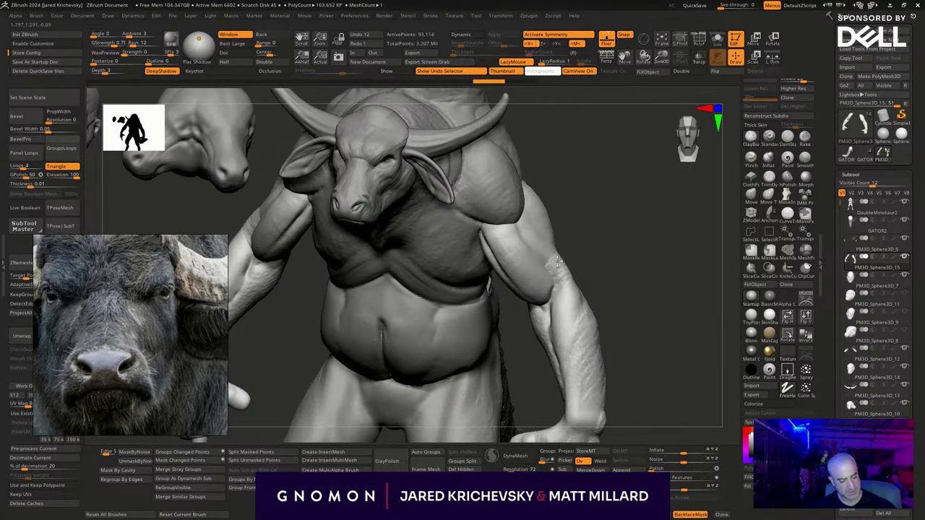
alt+drag(604, 289, 585, 262)
Fill out and soften the outer forearm muscle between the elbow and the wrist.
shift+drag(585, 319, 596, 310)
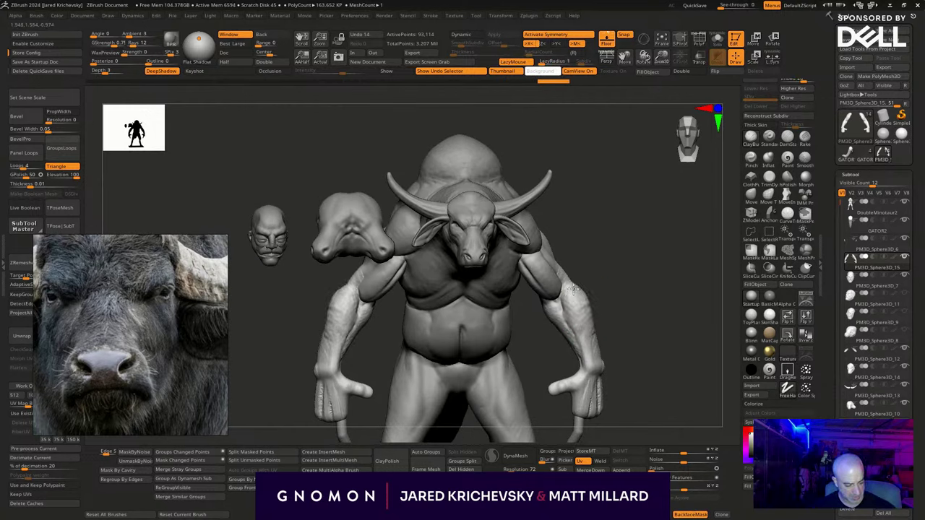
drag(558, 262, 584, 316)
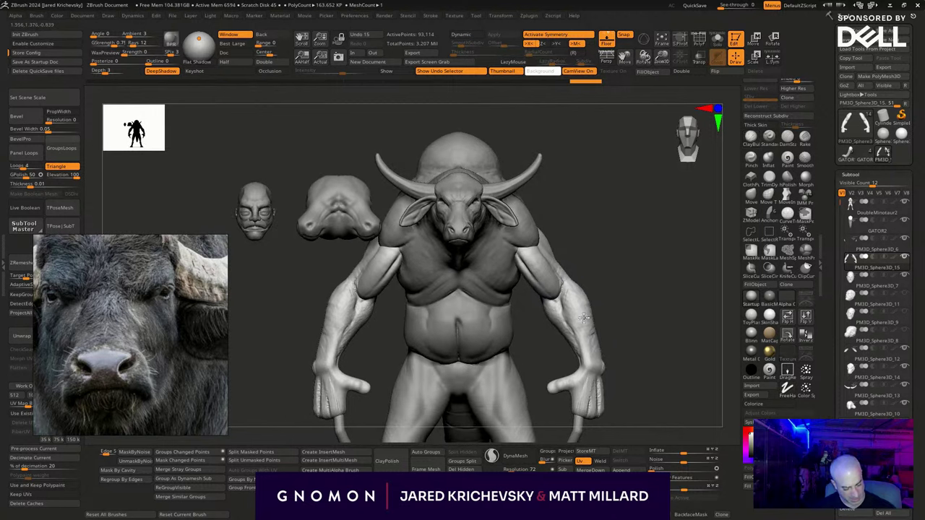
drag(581, 355, 321, 393)
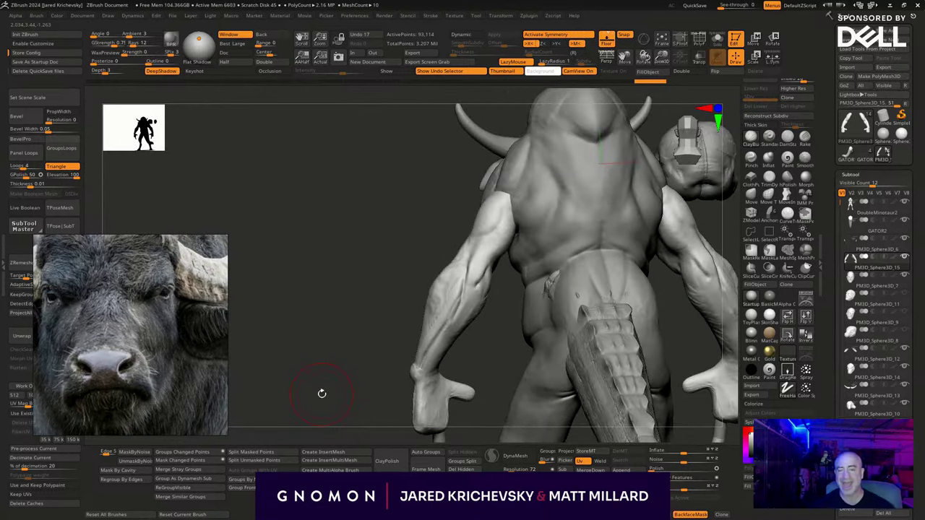
drag(396, 339, 240, 356)
drag(662, 255, 560, 224)
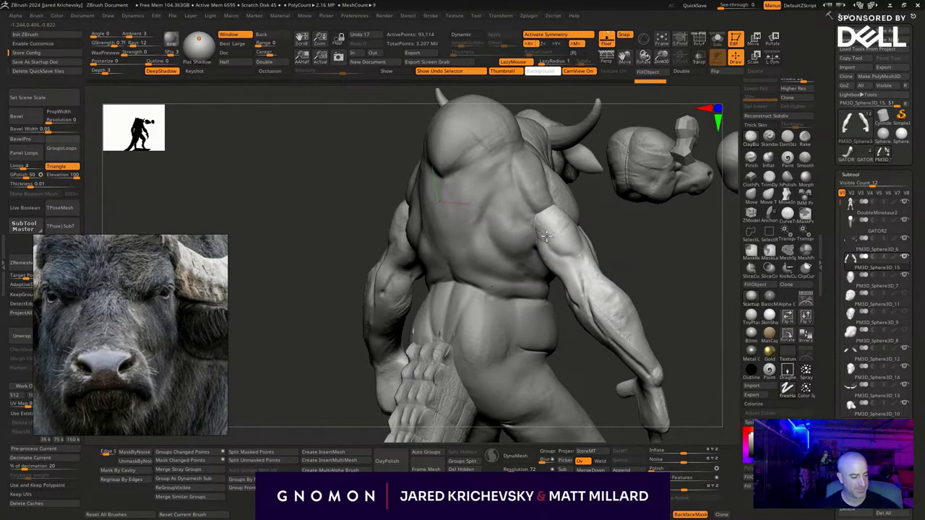
Sculpt the upper arms where they meet the shoulders, working on the triceps area from behind.
drag(632, 241, 581, 217)
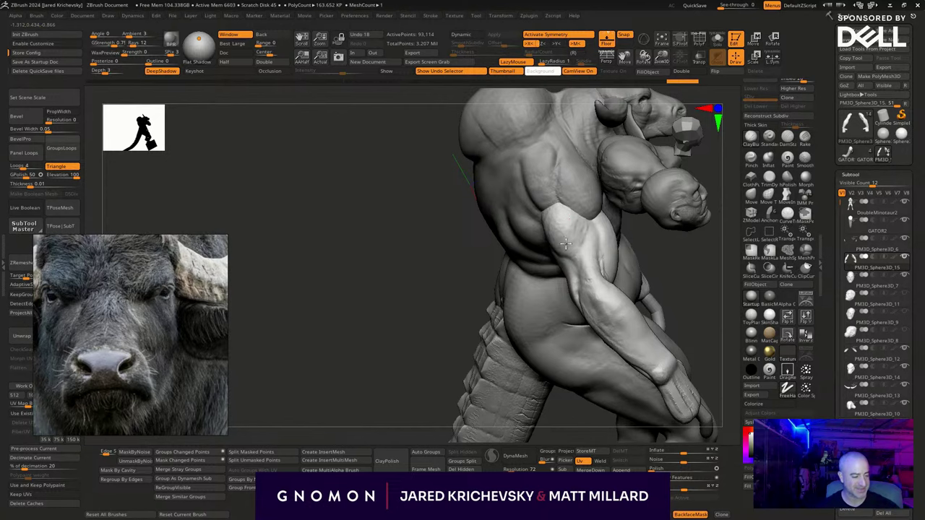
drag(707, 282, 654, 253)
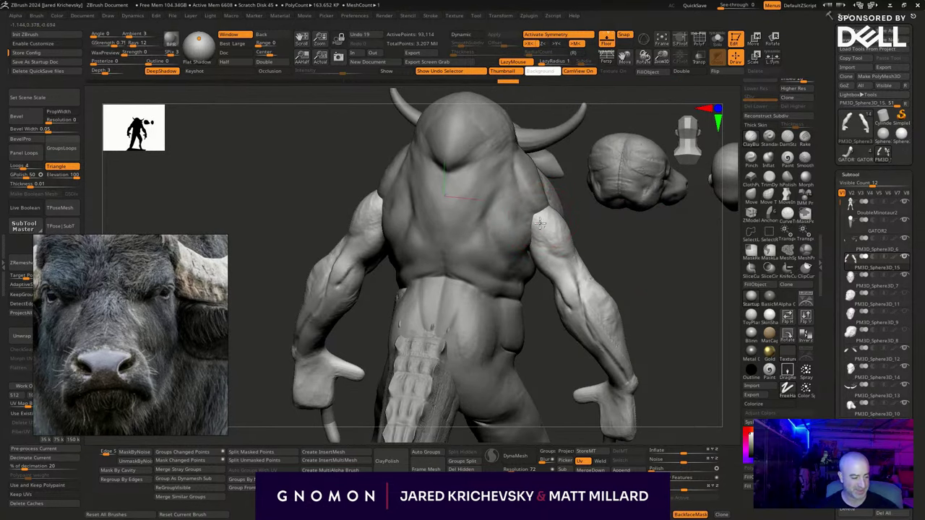
drag(540, 224, 568, 244)
drag(620, 251, 646, 235)
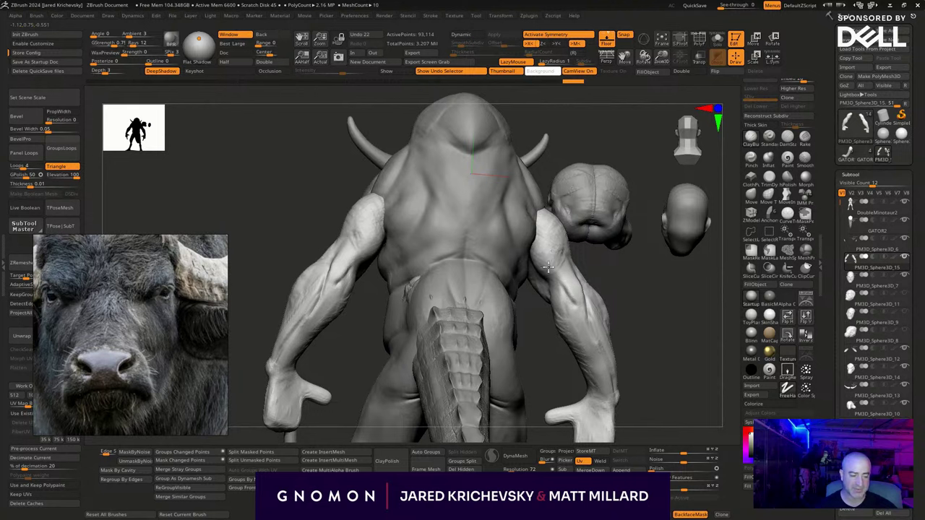
Select the body and sculpt and smooth the back muscles beside the armpit.
mouse_move(637, 297)
mouse_down()
mouse_move(641, 326)
mouse_move(531, 305)
mouse_up()
alt+click(521, 302)
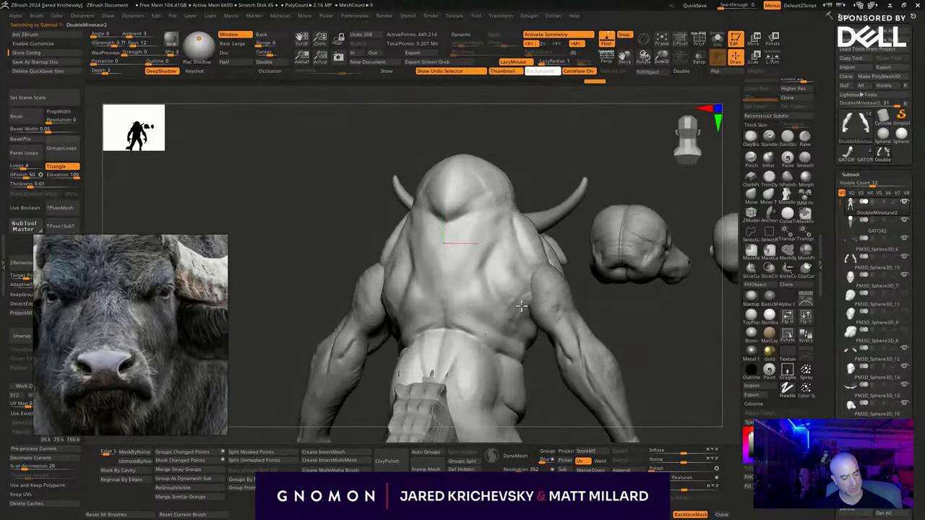
drag(512, 279, 506, 280)
mouse_move(509, 282)
shift+mouse_down()
mouse_move(528, 314)
mouse_move(501, 273)
shift+mouse_up()
Sculpt and smooth the muscle forms along the outer thigh and the side of the hip.
mouse_move(660, 290)
mouse_down()
mouse_move(636, 296)
mouse_move(617, 323)
mouse_move(568, 295)
mouse_move(626, 391)
mouse_up()
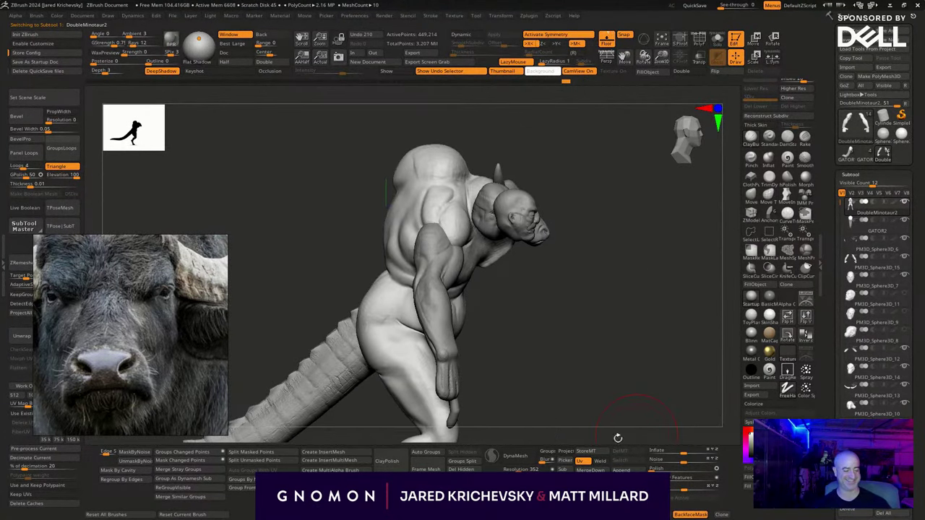
mouse_move(618, 438)
mouse_down()
mouse_move(583, 310)
mouse_move(706, 351)
mouse_move(658, 361)
mouse_move(610, 304)
mouse_move(564, 274)
mouse_up()
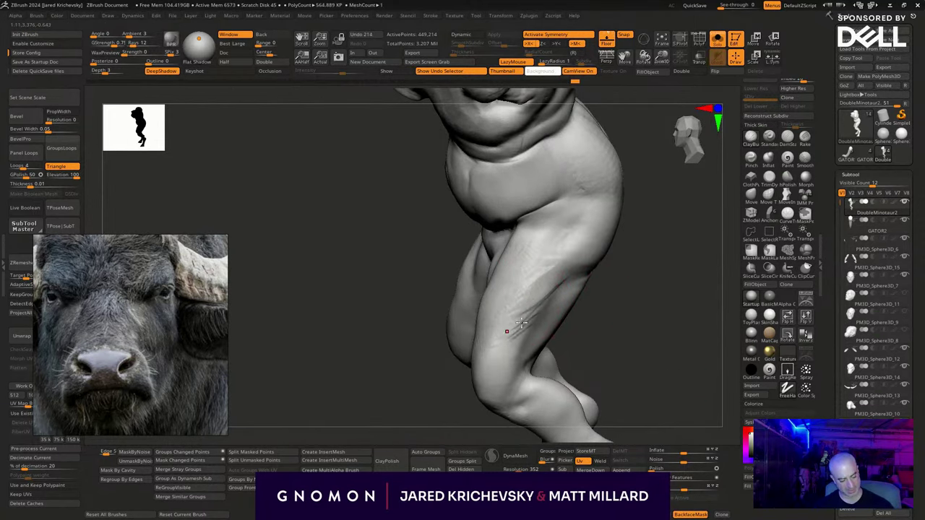
drag(586, 326, 631, 324)
shift+drag(513, 295, 522, 312)
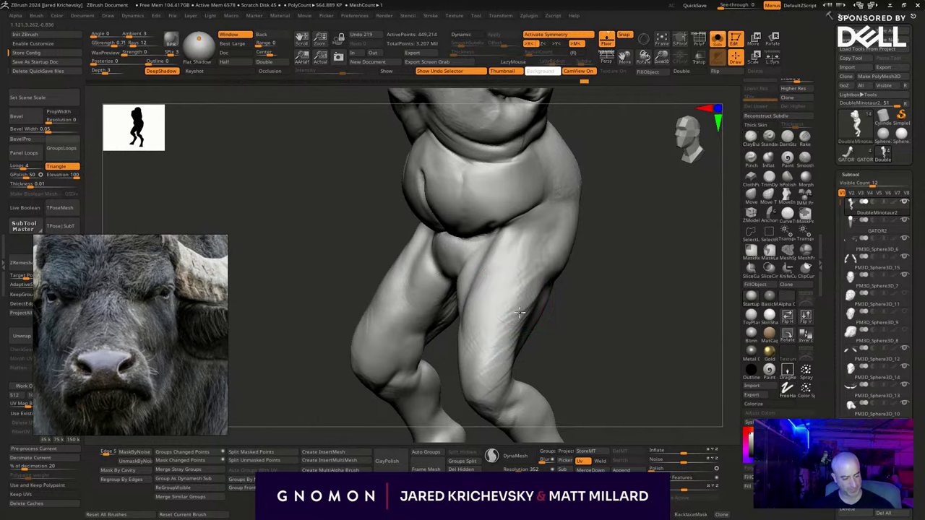
mouse_move(585, 246)
mouse_down()
mouse_move(550, 236)
mouse_move(589, 225)
mouse_up()
drag(600, 233, 617, 219)
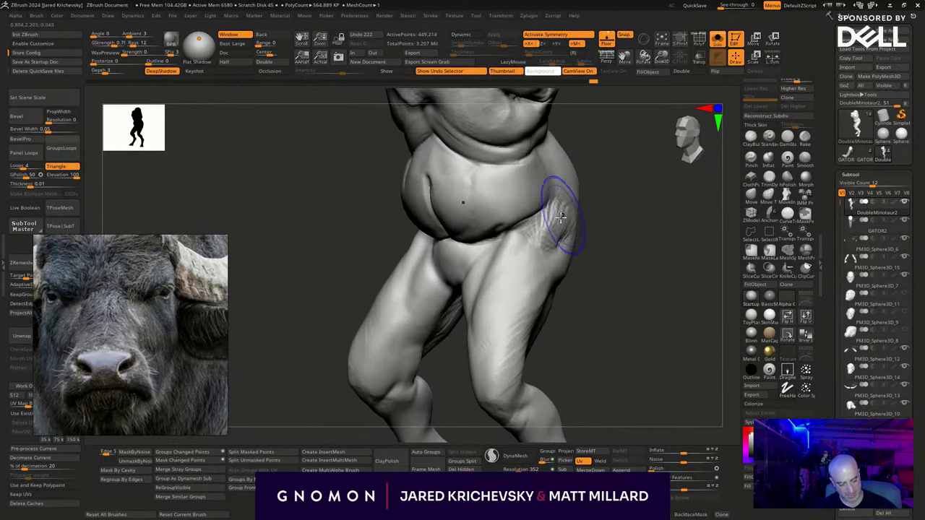
shift+drag(545, 283, 548, 278)
Adjust the brush size and sculpt the muscle forms on the thighs above the knee and along the inner side.
mouse_move(587, 268)
mouse_down()
mouse_move(603, 265)
mouse_move(593, 283)
mouse_move(571, 250)
mouse_up()
drag(582, 298, 538, 312)
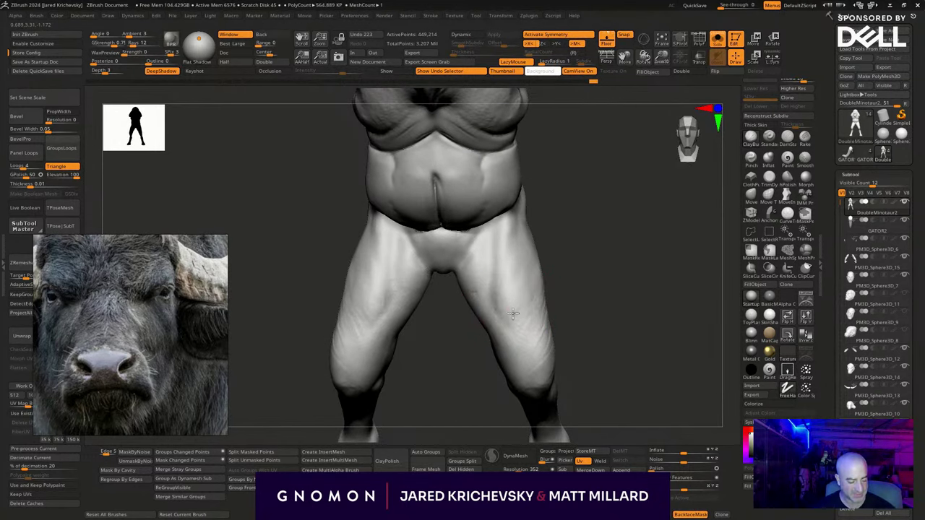
drag(539, 352, 530, 365)
drag(571, 337, 591, 332)
key(s)
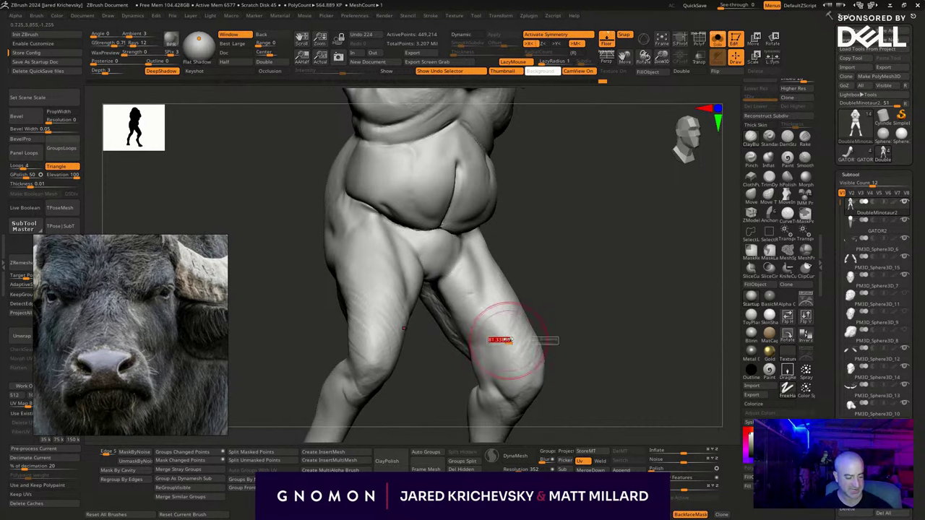
mouse_move(494, 318)
mouse_down()
mouse_move(496, 300)
mouse_move(500, 355)
mouse_move(501, 325)
mouse_up()
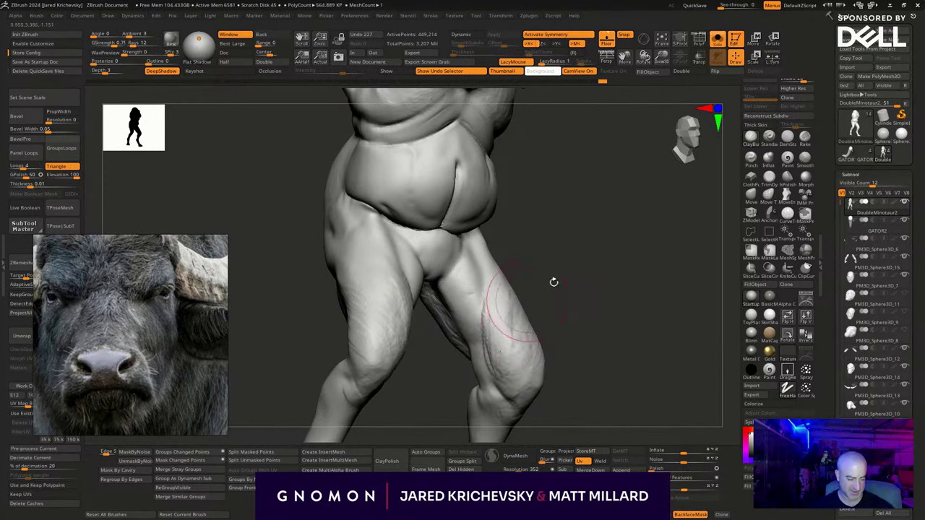
drag(554, 283, 533, 286)
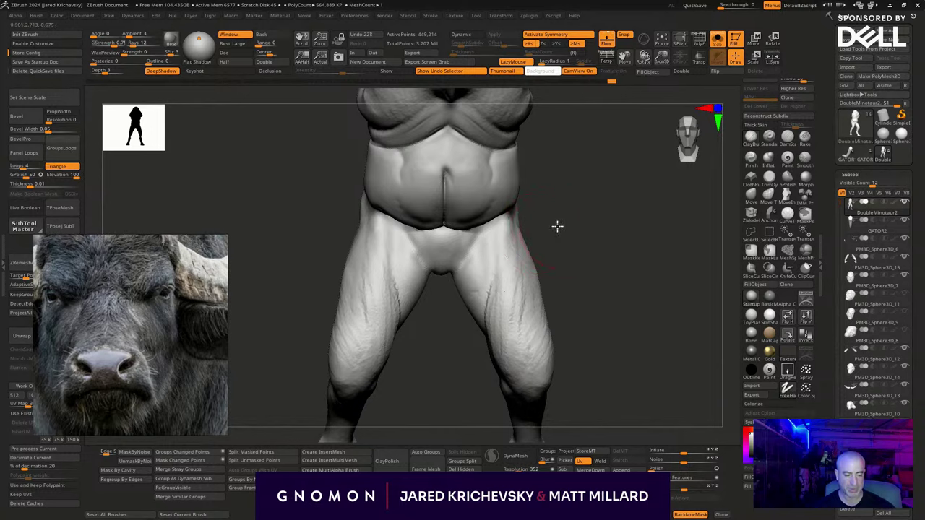
Turn off symmetry on the body and bring the whole figure into a front view.
mouse_move(557, 227)
right_down()
mouse_move(574, 314)
mouse_move(570, 303)
mouse_move(529, 304)
right_up()
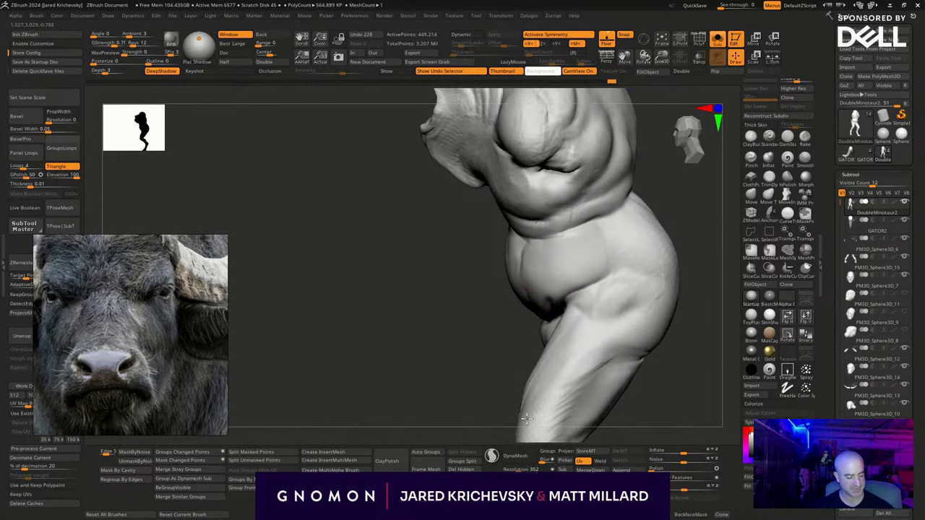
mouse_move(665, 398)
right_down()
mouse_move(700, 368)
mouse_move(675, 401)
mouse_move(577, 292)
right_up()
key(x)
click(754, 434)
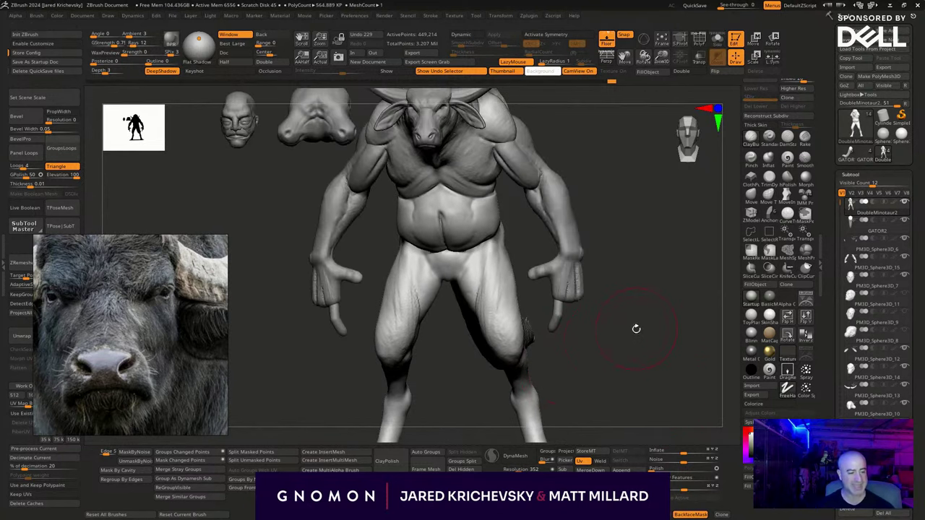
mouse_move(636, 330)
right_down()
mouse_move(624, 351)
mouse_move(612, 331)
mouse_move(602, 343)
mouse_move(621, 337)
mouse_move(618, 353)
right_up()
alt+right_drag(632, 236, 616, 290)
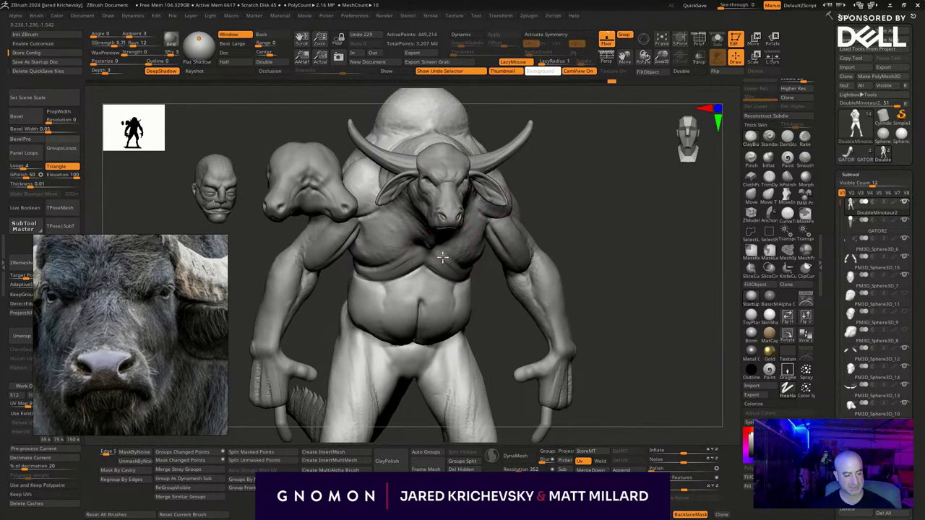
Try to scale the body up from the head using a horizontal Transpose line.
right_drag(565, 225, 578, 214)
key(w)
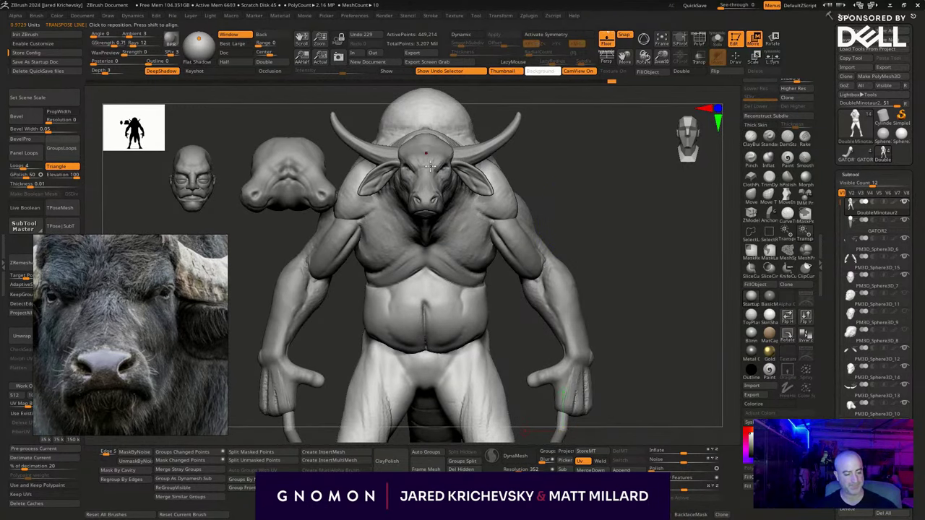
mouse_move(433, 172)
mouse_down()
mouse_move(672, 168)
mouse_move(658, 172)
mouse_up()
key(e)
Select the arms and shift them slightly downward with the Transpose line to fit the shoulders.
alt+click(554, 275)
drag(526, 251, 629, 209)
key(w)
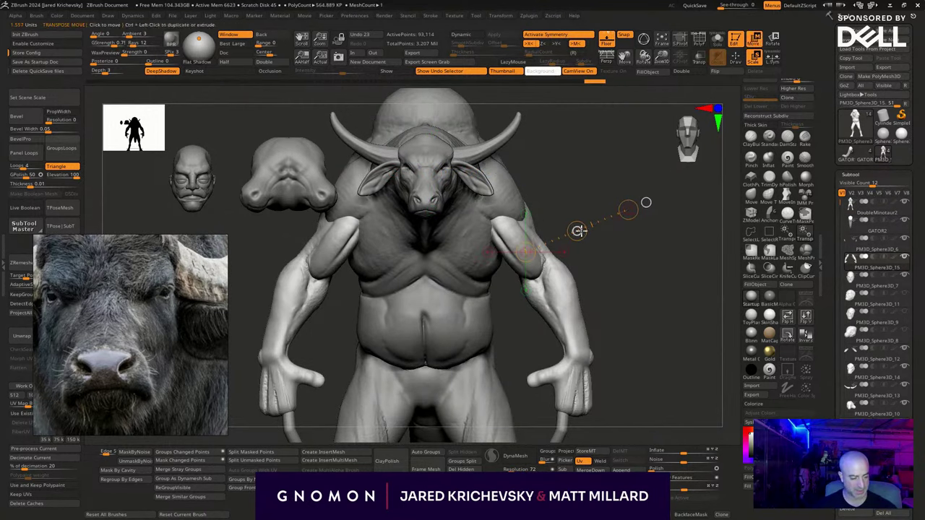
mouse_move(578, 231)
mouse_down()
mouse_move(597, 233)
mouse_move(580, 242)
mouse_up()
key(q)
Try to reposition the base plate vertically at the hooves with the Transpose line.
mouse_move(648, 308)
alt+mouse_down()
mouse_move(647, 326)
mouse_move(606, 267)
mouse_move(608, 298)
alt+mouse_up()
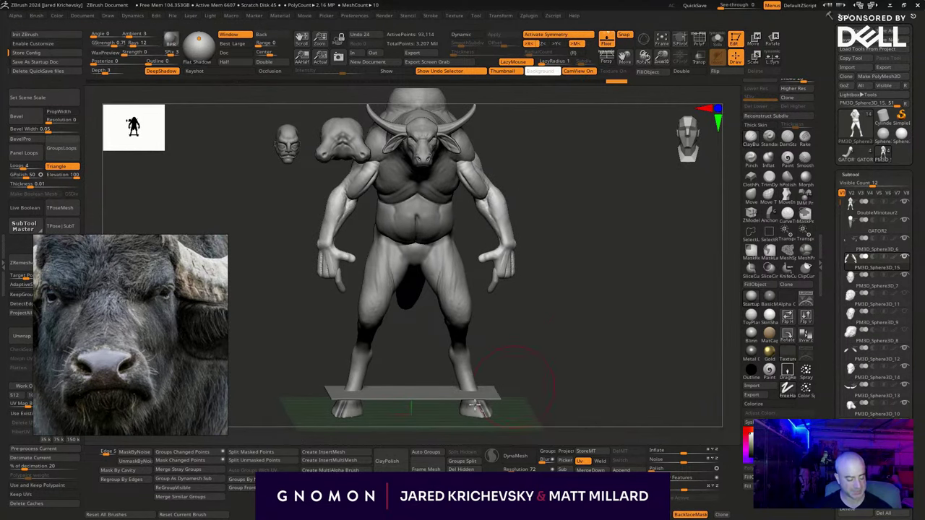
alt+click(436, 397)
key(w)
shift+drag(556, 364, 530, 365)
mouse_move(417, 382)
shift+mouse_down()
mouse_move(425, 314)
mouse_move(418, 374)
shift+mouse_up()
key(q)
Undo the base plate move, then select the body and undo its last changes.
mouse_move(608, 333)
mouse_down()
mouse_move(593, 337)
mouse_move(576, 324)
mouse_move(610, 382)
mouse_move(610, 366)
mouse_move(652, 376)
mouse_move(564, 196)
mouse_move(571, 206)
mouse_up()
key(ctrl+z)
alt+click(436, 220)
key(ctrl+z)
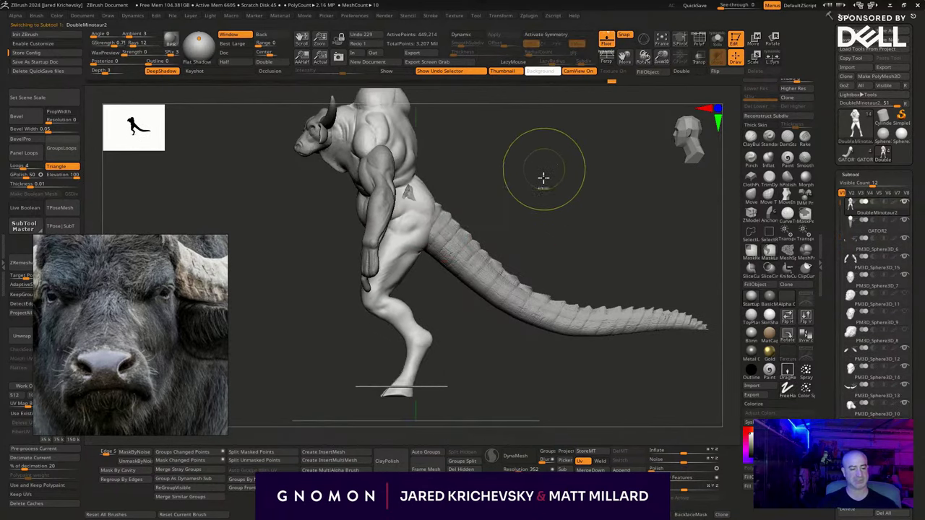
key(ctrl+z)
Scale the body up slightly from the head in side view using a horizontal Transpose line.
key(w)
drag(350, 130, 550, 129)
key(e)
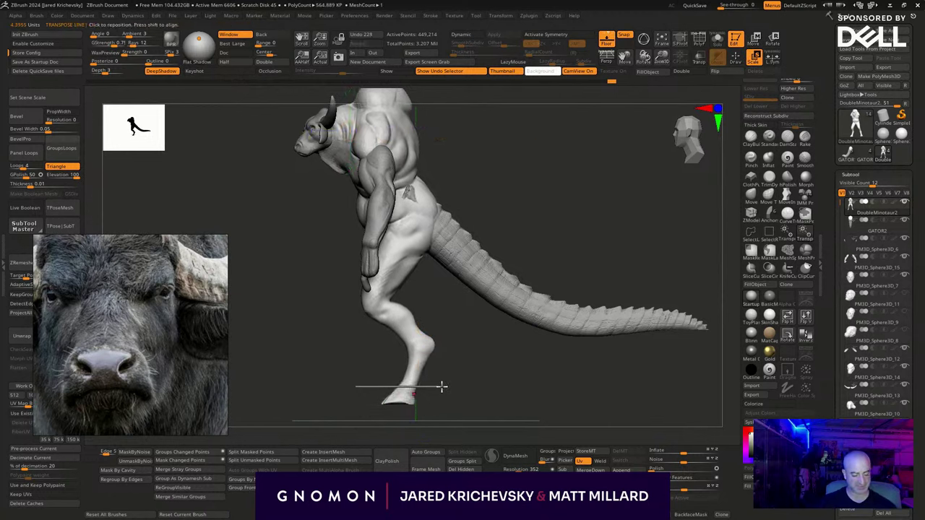
Select the base plate and lower it so it sits beneath the hooves.
alt+click(442, 387)
drag(447, 387, 446, 439)
mouse_move(480, 425)
mouse_down()
mouse_move(547, 398)
mouse_move(538, 391)
mouse_move(657, 313)
mouse_move(680, 390)
mouse_move(643, 407)
mouse_move(651, 401)
mouse_up()
Select the body and reshape the front of the hoof to rest on the base plate.
key(q)
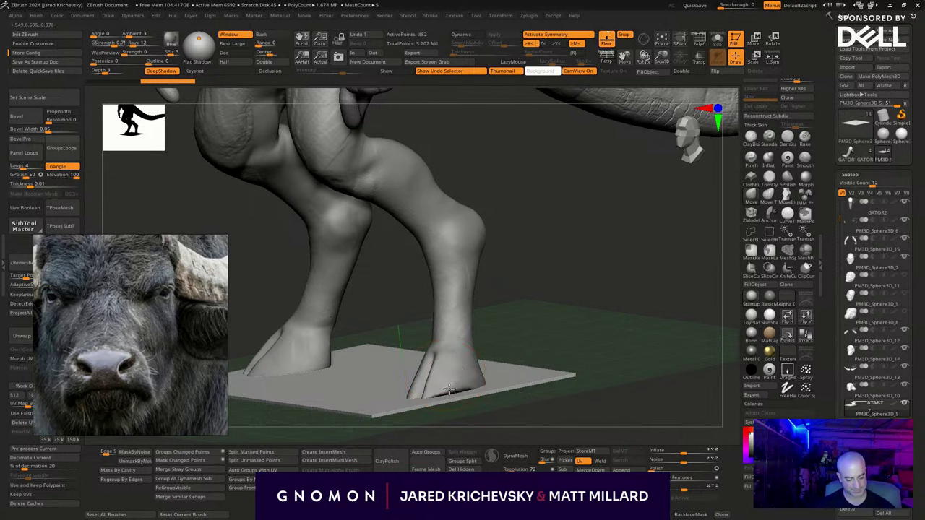
drag(449, 389, 457, 386)
alt+click(451, 380)
drag(511, 421, 548, 417)
drag(429, 383, 414, 374)
Reshape the back of the hoof and the heel from behind and from the side.
drag(550, 311, 498, 341)
drag(607, 275, 551, 307)
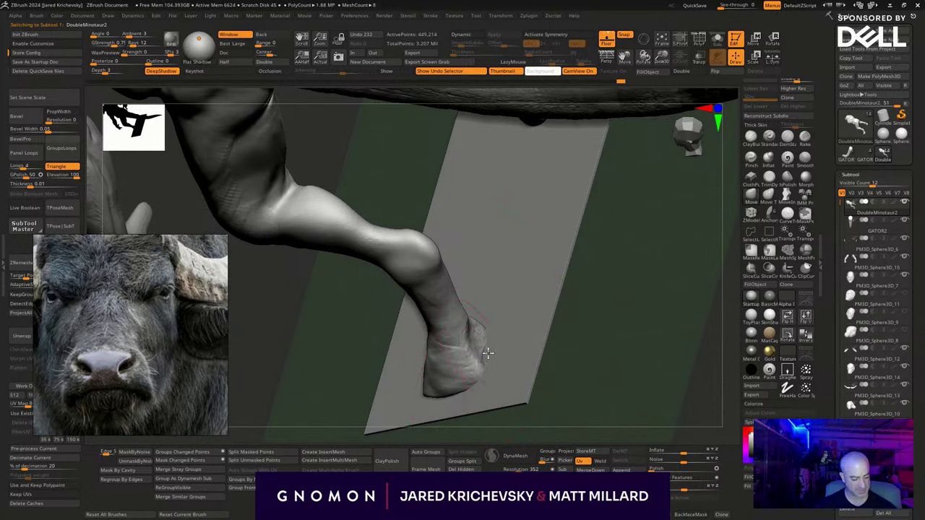
drag(487, 353, 491, 349)
mouse_move(645, 289)
mouse_down()
mouse_move(628, 312)
mouse_move(639, 378)
mouse_up()
drag(527, 376, 516, 377)
drag(529, 334, 542, 323)
mouse_move(490, 339)
mouse_down()
mouse_move(474, 335)
mouse_move(490, 330)
mouse_up()
Select the arms and mask them down to the wrists, leaving only the hands unmasked.
mouse_move(586, 320)
mouse_down()
mouse_move(646, 328)
mouse_move(648, 339)
mouse_up()
key(s)
drag(594, 352, 596, 300)
mouse_move(620, 243)
alt+mouse_down()
mouse_move(606, 350)
mouse_move(597, 344)
mouse_move(659, 329)
mouse_move(652, 301)
mouse_move(629, 413)
mouse_move(600, 357)
mouse_move(597, 373)
mouse_move(576, 347)
alt+mouse_up()
alt+click(576, 347)
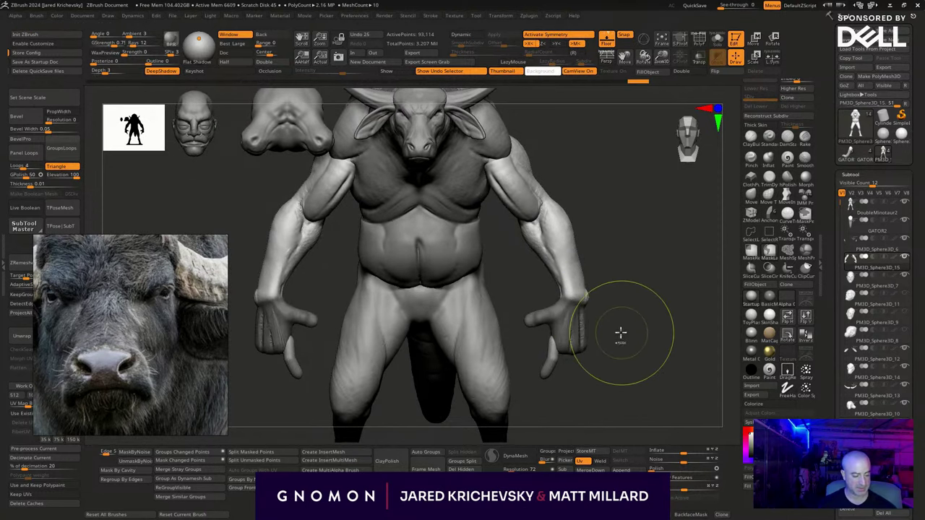
drag(619, 333, 620, 331)
Scale the unmasked hands from the wrist using a Transpose line.
key(w)
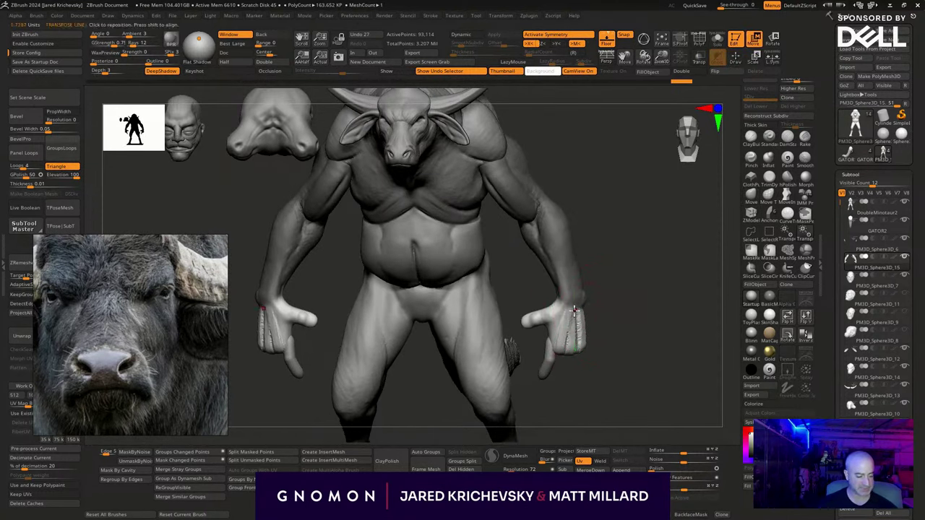
mouse_move(575, 312)
mouse_down()
mouse_move(661, 258)
mouse_move(612, 282)
mouse_move(639, 279)
mouse_move(630, 374)
mouse_move(665, 274)
mouse_move(651, 250)
mouse_up()
key(e)
key(e)
Reposition the separate finger pieces with the Transpose line so they fit the hands.
drag(637, 314, 647, 323)
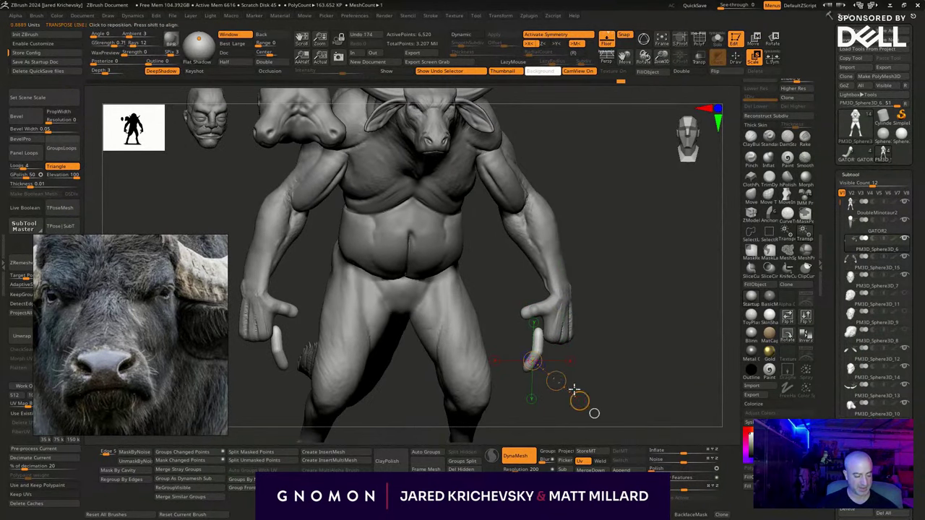
key(w)
drag(556, 382, 574, 388)
drag(612, 361, 662, 358)
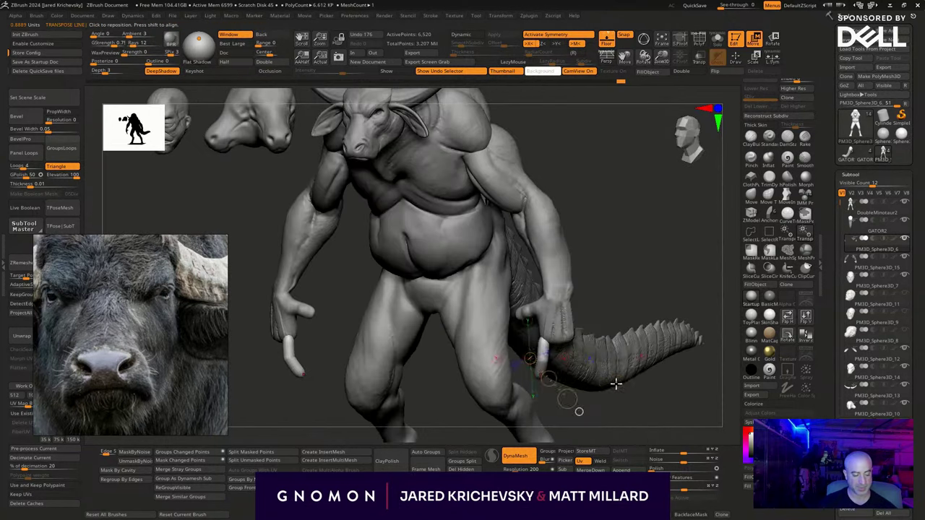
click(617, 384)
alt+drag(695, 396, 665, 351)
key(q)
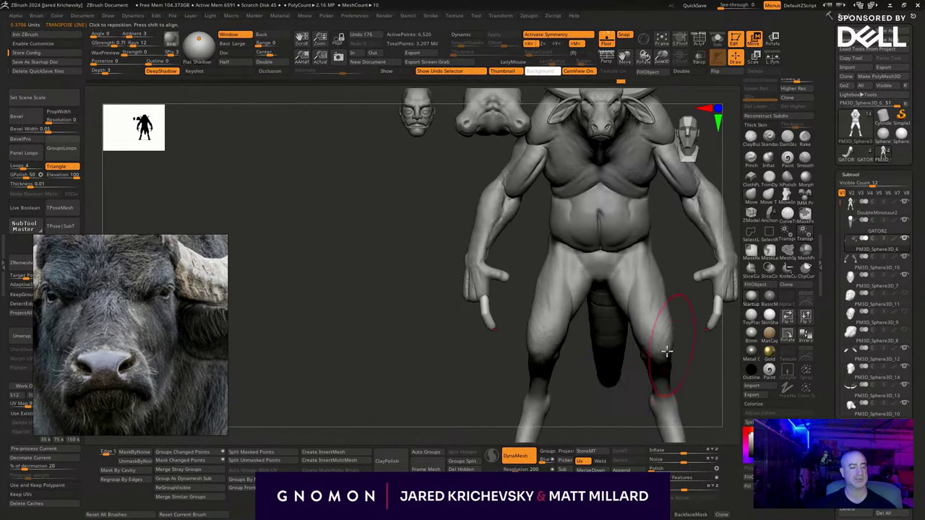
mouse_move(460, 397)
alt+mouse_down()
mouse_move(393, 405)
mouse_move(276, 444)
alt+mouse_up()
mouse_move(598, 266)
mouse_down()
mouse_move(611, 289)
mouse_move(597, 227)
mouse_move(610, 258)
mouse_up()
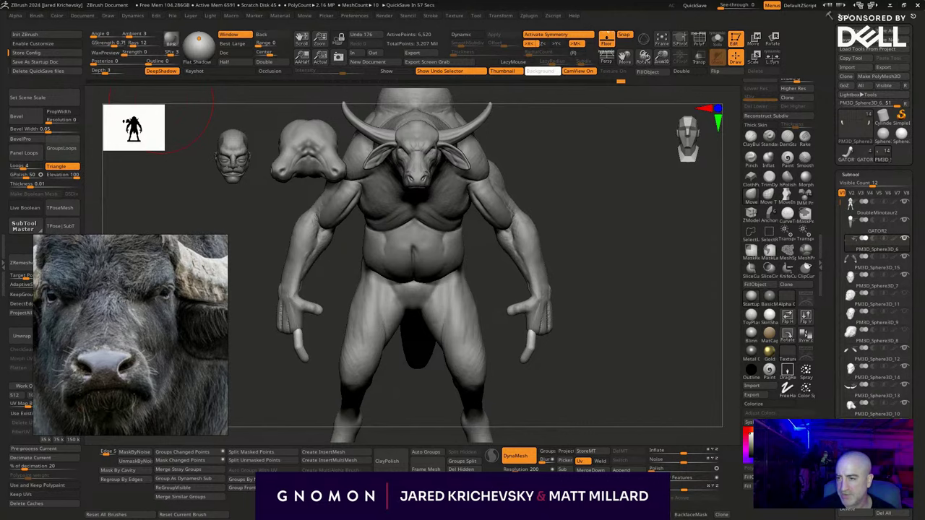
Switch to File Explorer and move the FMB folder window out of the workspace.
key(alt+Tab)
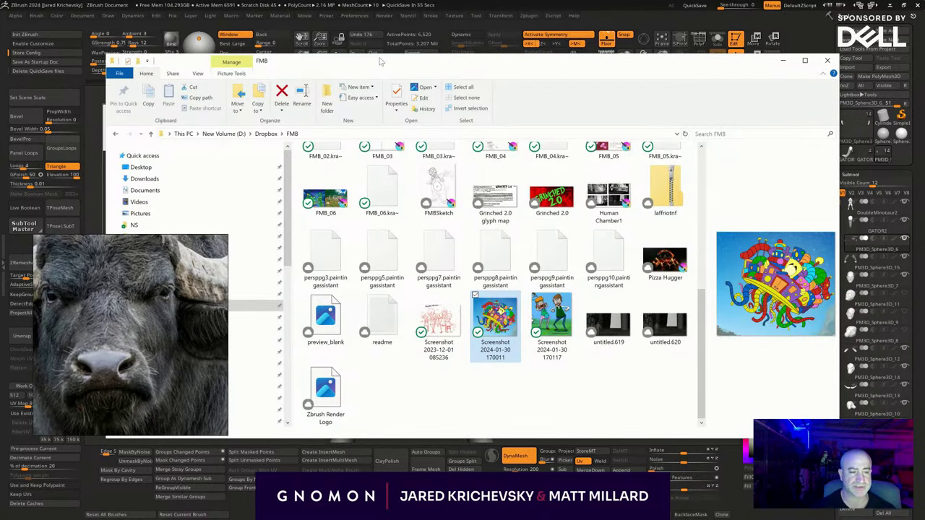
drag(381, 61, 253, 0)
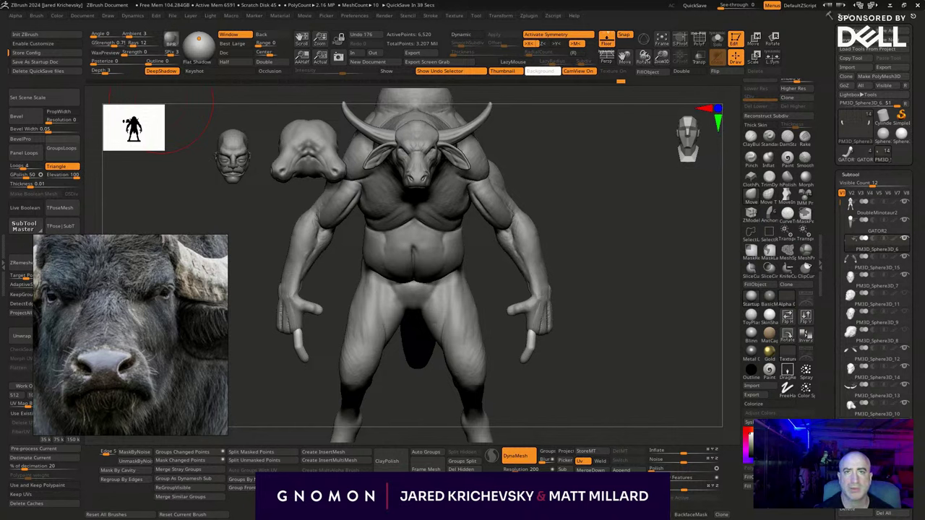
Set the bodybuilder photo apart from the bull photos on the reference board and place an anatomy drawing above it.
drag(239, 228, 124, 329)
scroll(136, 326, down, 3)
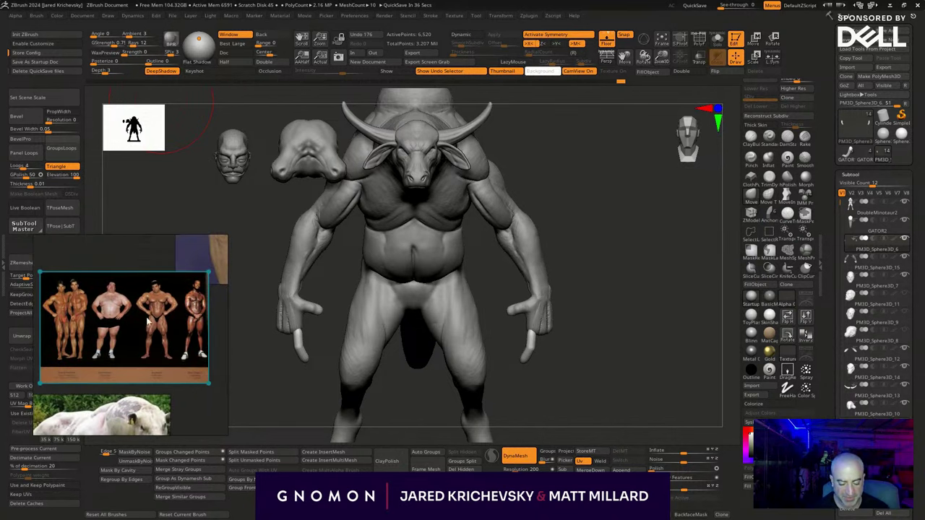
scroll(148, 322, down, 3)
drag(116, 281, 157, 233)
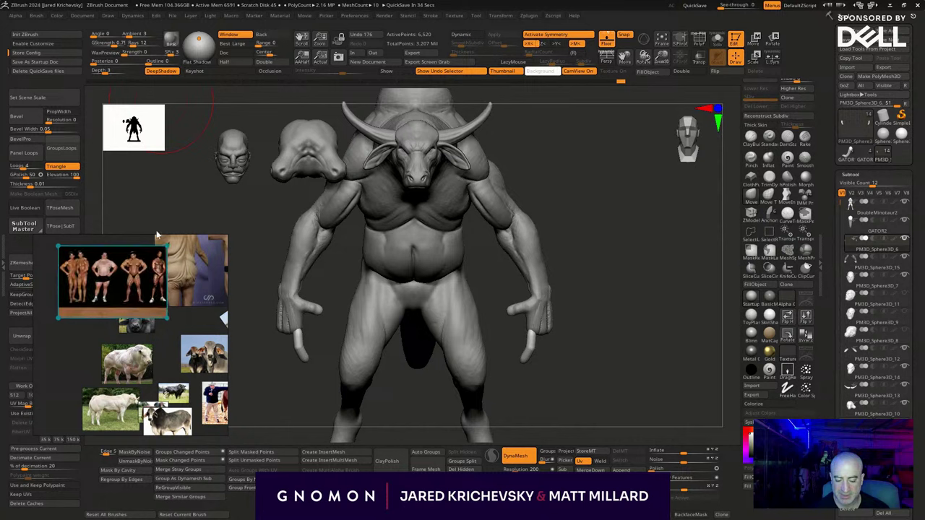
drag(125, 270, 64, 350)
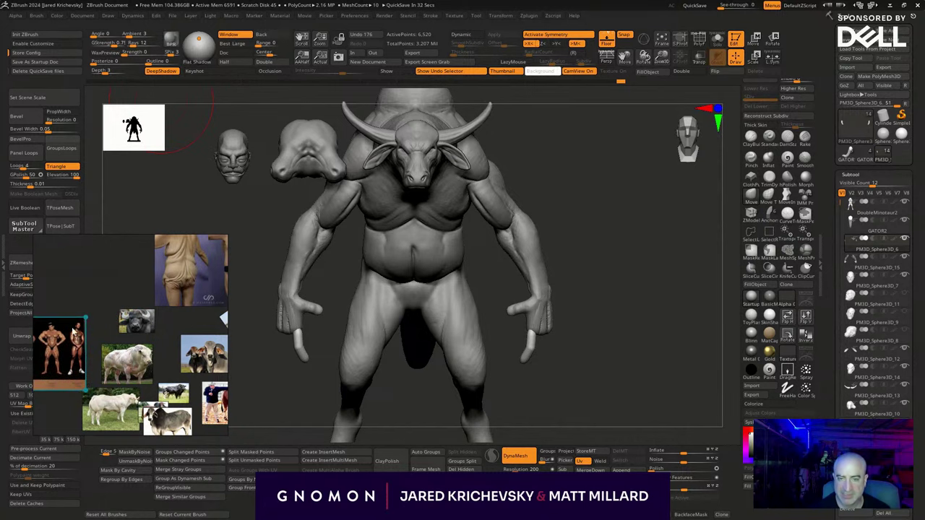
scroll(204, 334, up, 2)
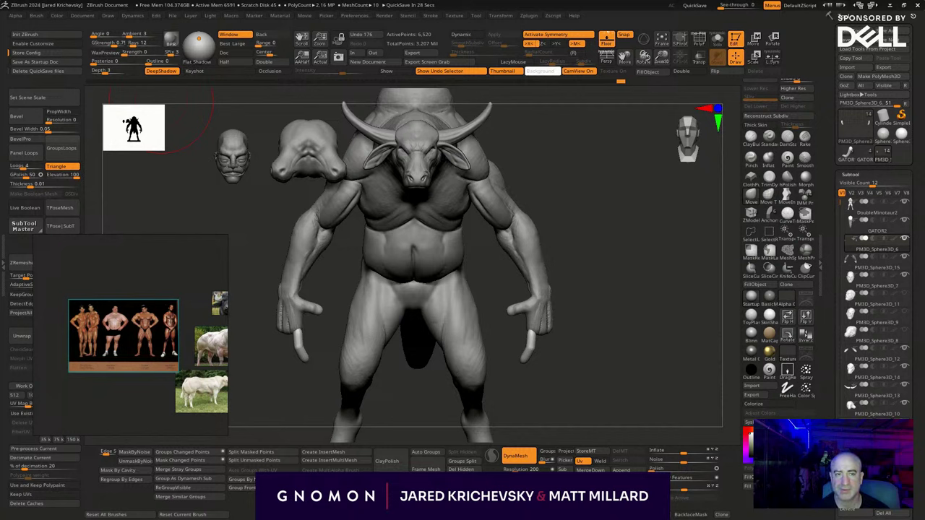
drag(176, 4, 88, 253)
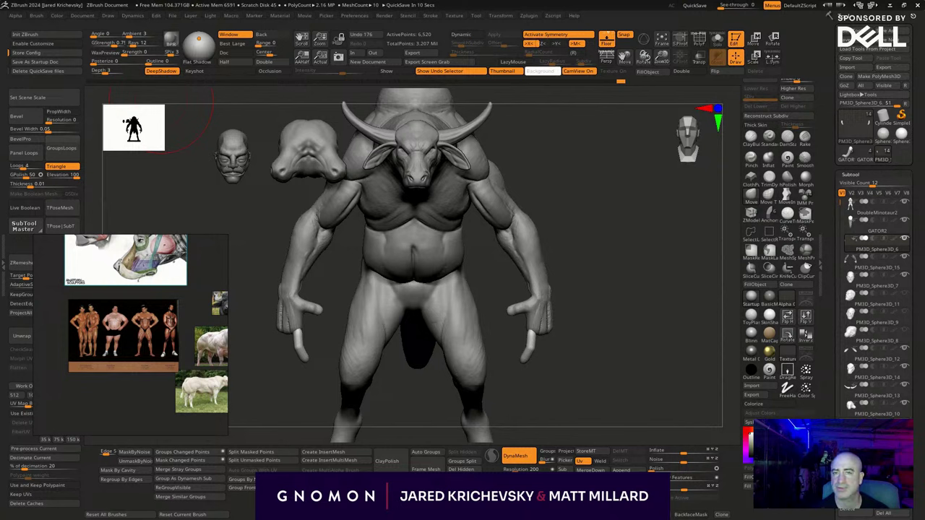
Add the open-palm hand photo to the reference board, adjust its placement and frame it for a close look.
drag(330, 111, 208, 299)
scroll(110, 307, down, 5)
scroll(142, 313, down, 3)
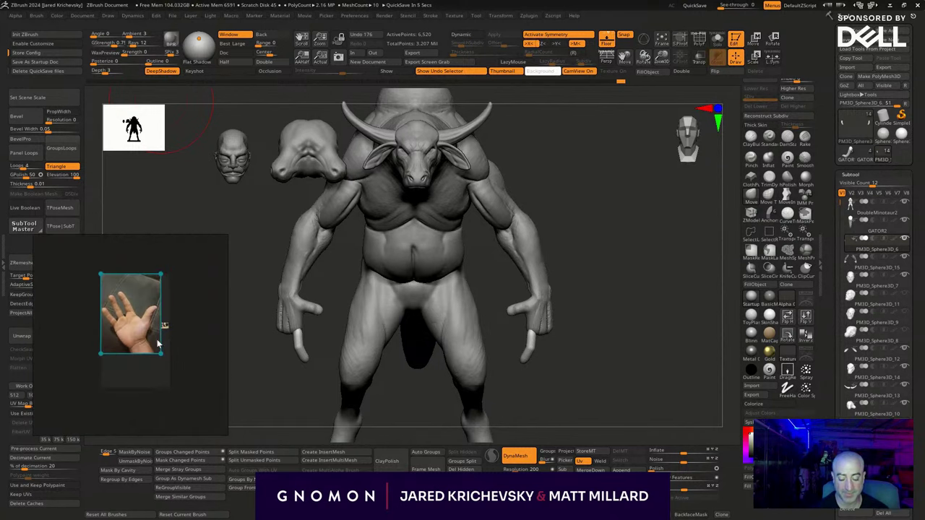
drag(160, 354, 143, 319)
drag(128, 280, 182, 281)
double_click(183, 283)
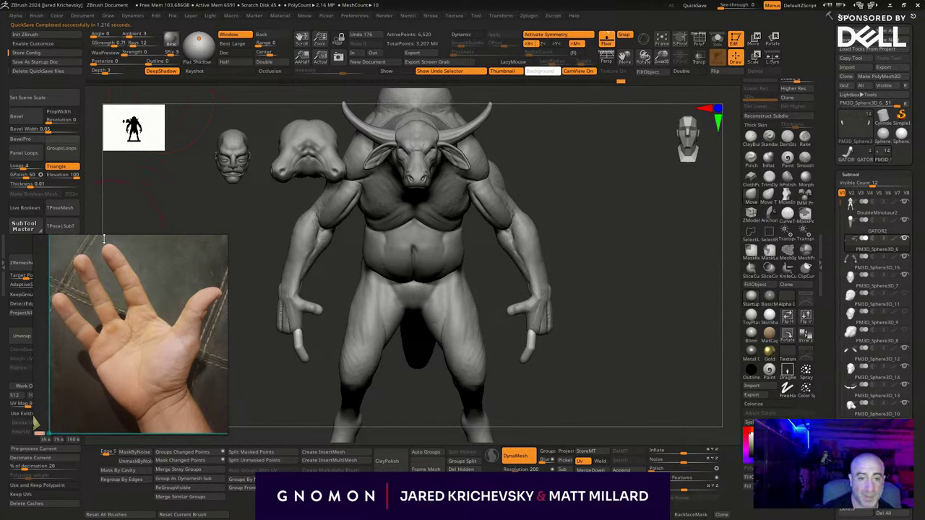
Arrange the hand photo alongside the other references and bring the heavyset bodybuilder photo into close view.
scroll(135, 282, down, 4)
middle_drag(134, 282, 208, 277)
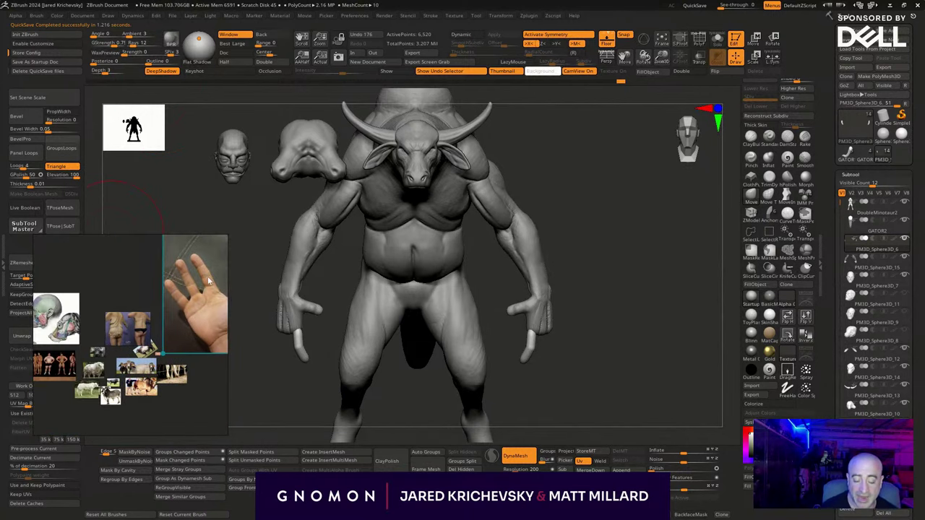
mouse_move(195, 280)
mouse_down()
mouse_move(200, 291)
mouse_move(181, 290)
mouse_up()
drag(168, 251, 35, 413)
middle_drag(87, 395, 118, 410)
scroll(177, 333, up, 4)
scroll(140, 330, up, 5)
scroll(141, 330, up, 6)
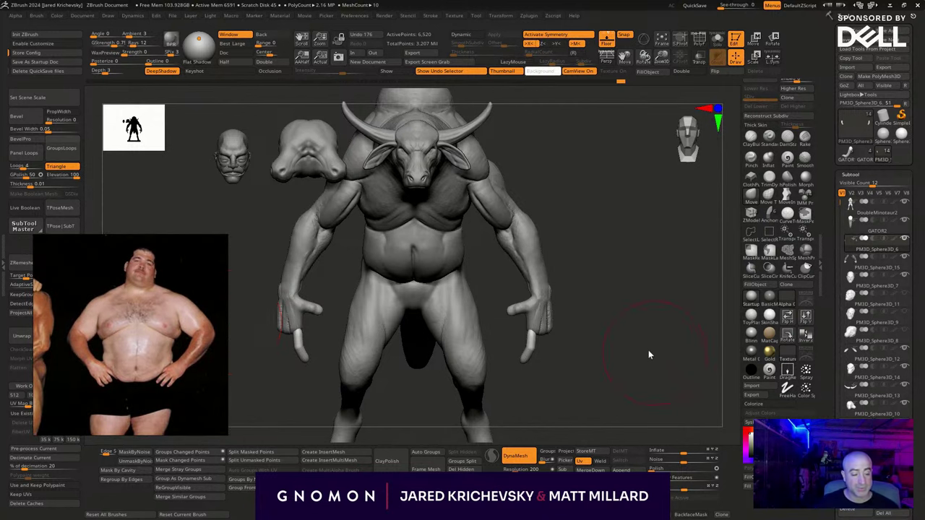
Make the arms the active subtool and build up the front of the forearm down to the wrist with the ClayBuildup brush.
drag(652, 353, 569, 277)
alt+drag(516, 266, 497, 298)
alt+click(482, 263)
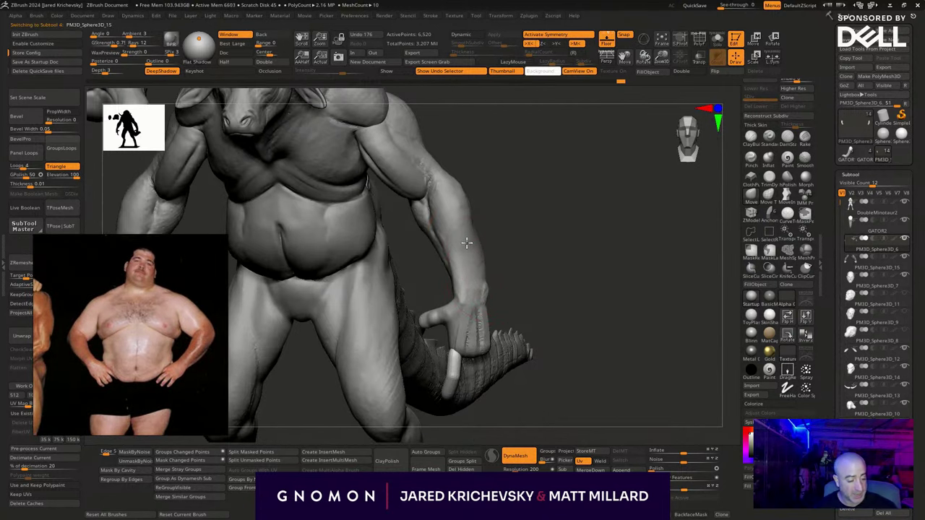
mouse_move(522, 216)
alt+mouse_down()
mouse_move(558, 269)
mouse_move(561, 312)
alt+mouse_up()
key(s)
click(500, 258)
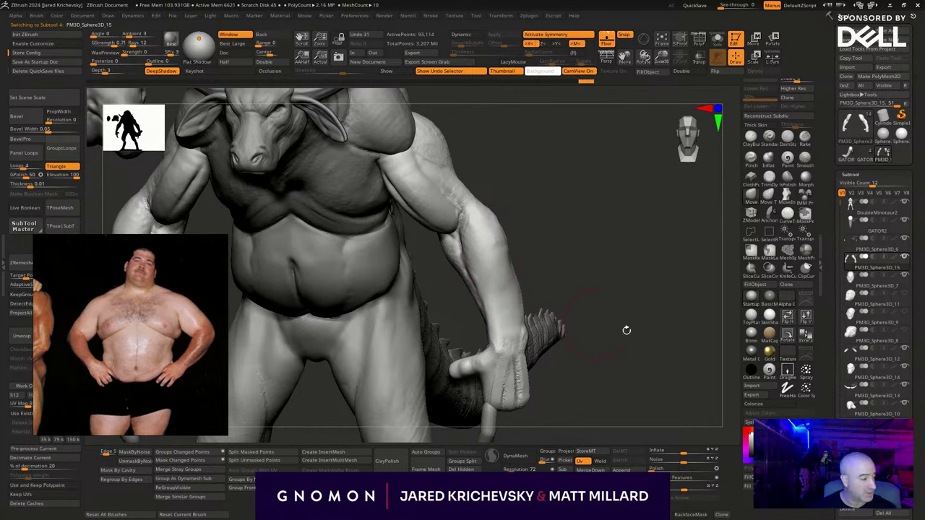
click(752, 138)
key(s)
click(493, 264)
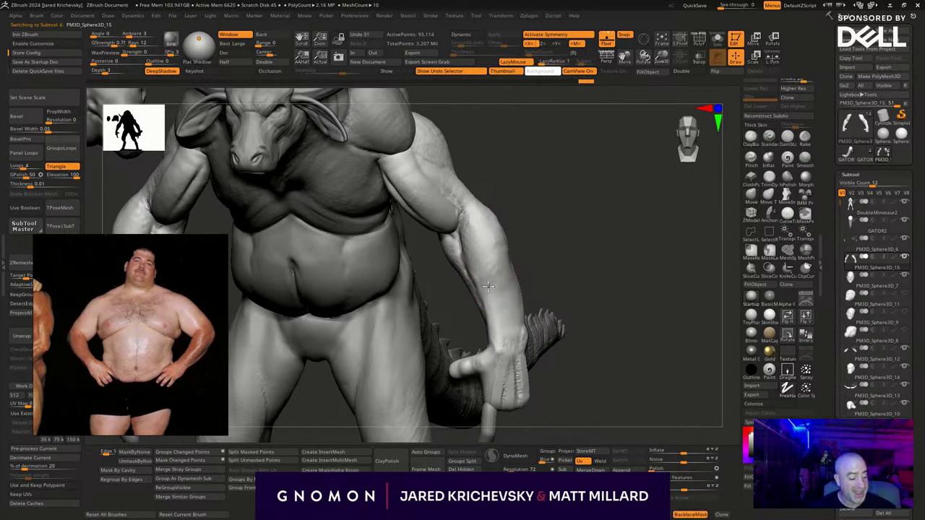
drag(488, 287, 519, 365)
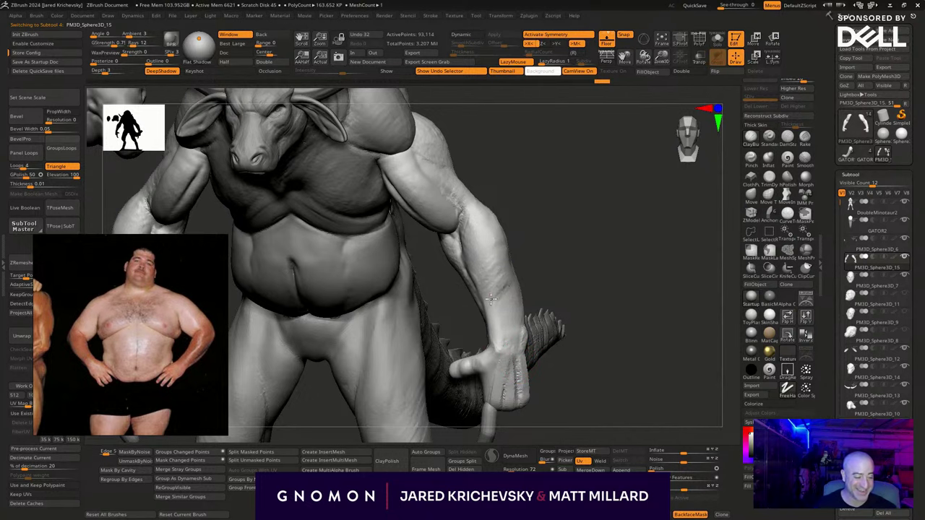
drag(505, 320, 510, 341)
Build up the wrist and the back of the hand with clay strokes, working from behind and the side.
mouse_move(571, 336)
mouse_down()
mouse_move(578, 289)
mouse_move(516, 269)
mouse_up()
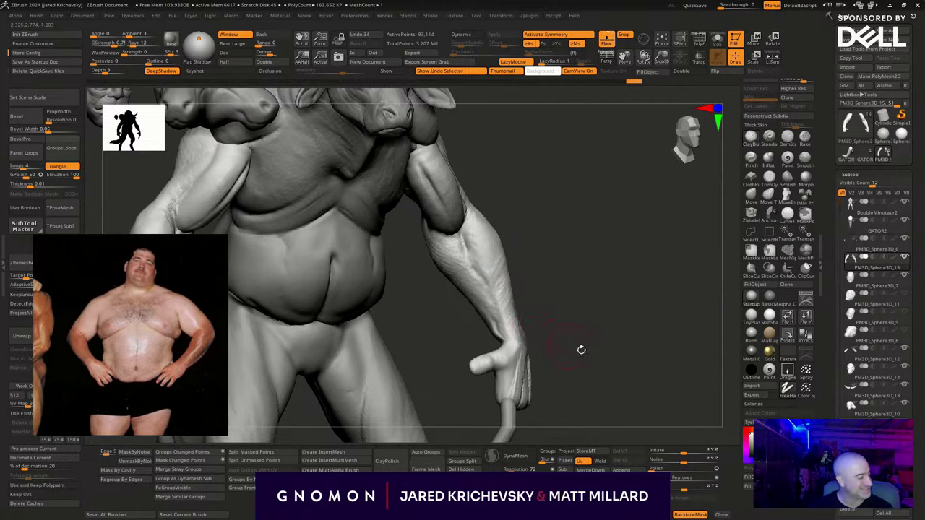
right_drag(581, 349, 650, 322)
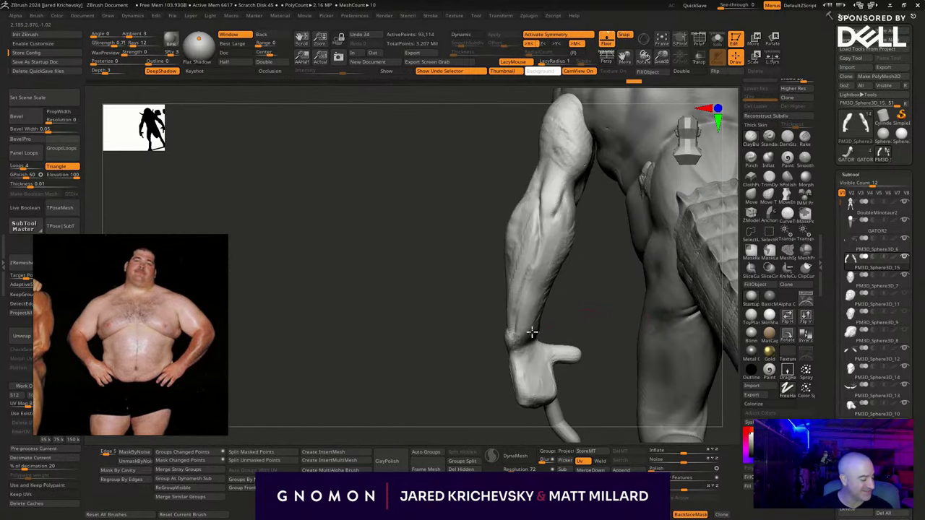
mouse_move(532, 333)
mouse_down()
mouse_move(536, 354)
mouse_move(523, 365)
mouse_move(534, 383)
mouse_up()
drag(503, 428, 568, 425)
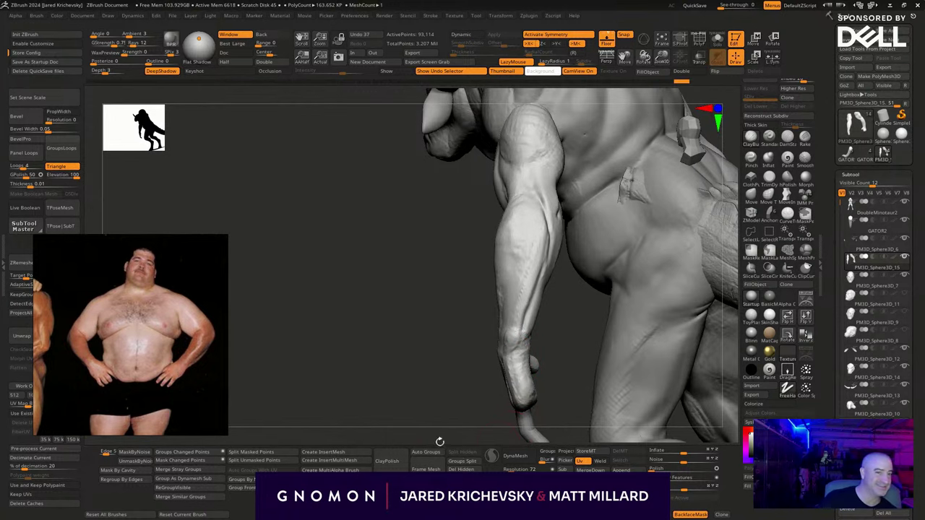
Resize the brush and add volume to the outer forearm muscles from below the elbow towards the wrist.
right_drag(438, 440, 609, 307)
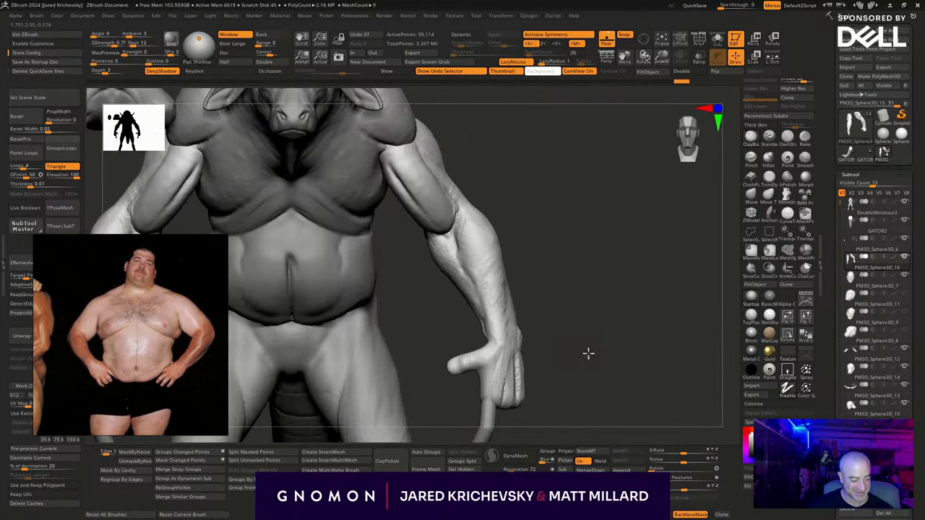
right_drag(588, 355, 547, 337)
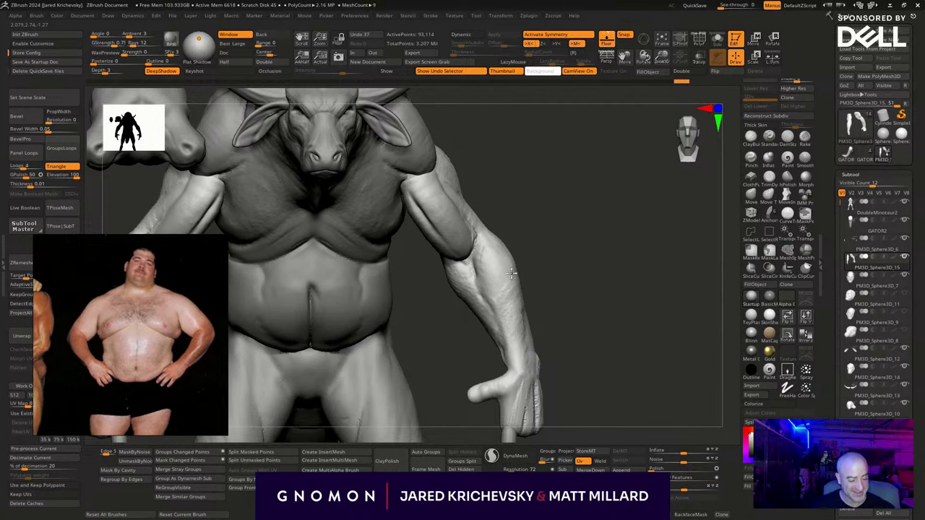
key(s)
mouse_move(531, 283)
mouse_down()
mouse_move(499, 249)
mouse_move(542, 249)
mouse_up()
mouse_move(506, 260)
mouse_down()
mouse_move(500, 245)
mouse_move(486, 262)
mouse_move(503, 266)
mouse_move(508, 293)
mouse_up()
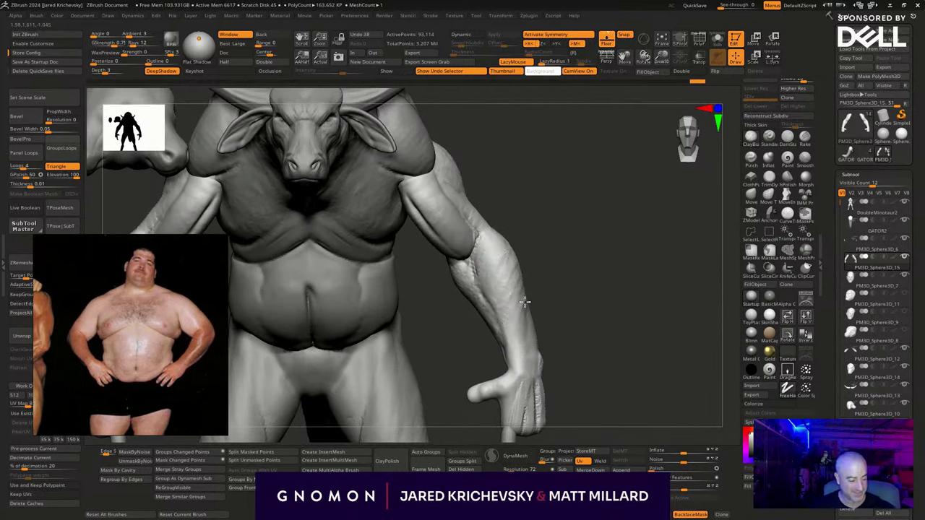
mouse_move(517, 351)
mouse_down()
mouse_move(529, 357)
mouse_move(557, 250)
mouse_move(551, 254)
mouse_up()
Fill out the underside of the upper arm near the armpit and smooth the forearm surface.
right_drag(550, 254, 434, 202)
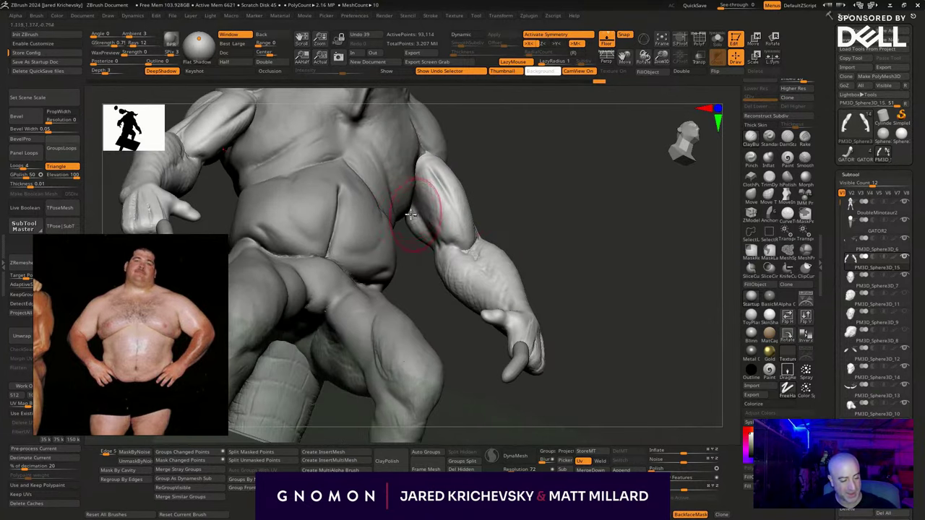
mouse_move(425, 230)
mouse_down()
mouse_move(407, 203)
mouse_move(411, 172)
mouse_up()
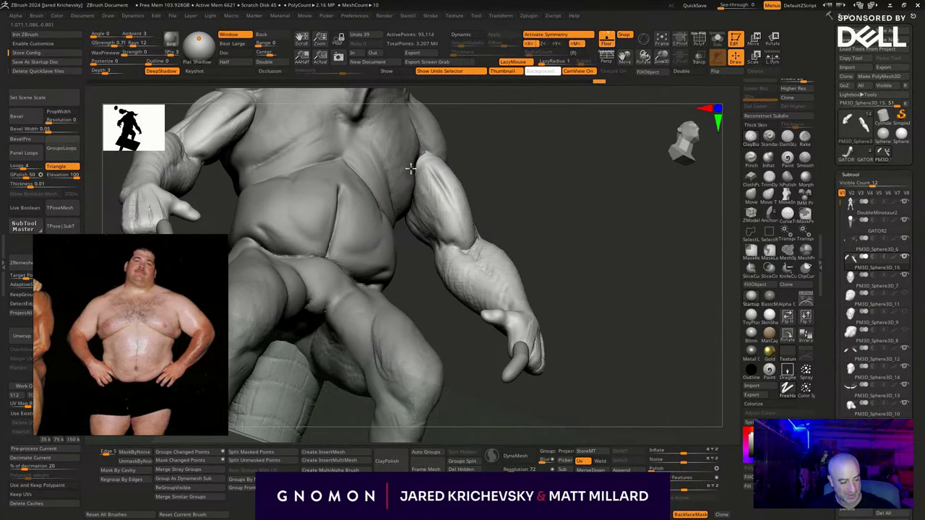
mouse_move(462, 195)
right_down()
mouse_move(497, 188)
mouse_move(590, 232)
right_up()
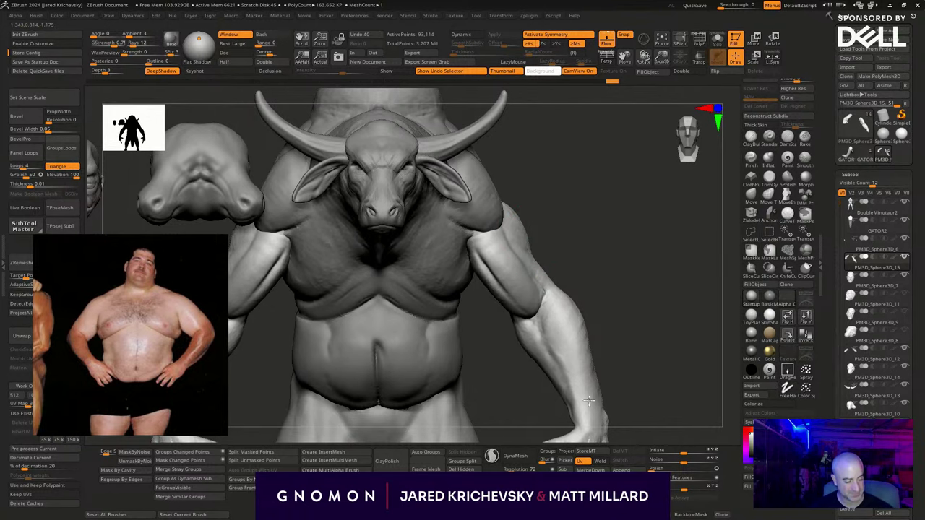
shift+drag(589, 401, 580, 375)
alt+right_drag(630, 354, 635, 269)
mouse_move(635, 268)
ctrl+right_down()
mouse_move(614, 266)
mouse_move(600, 291)
mouse_move(578, 271)
mouse_move(569, 238)
mouse_move(549, 246)
ctrl+right_up()
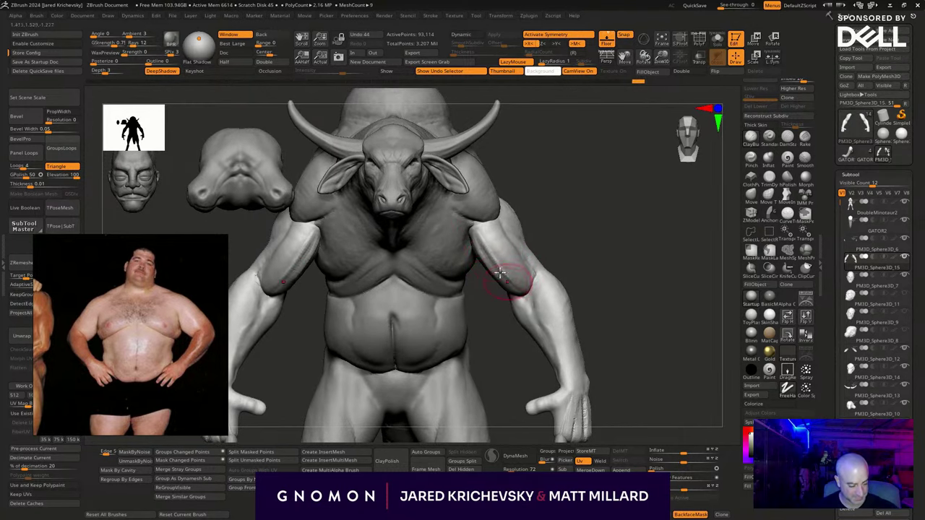
Build up the biceps with clay strokes running from the shoulder down to the elbow crease.
drag(500, 274, 483, 241)
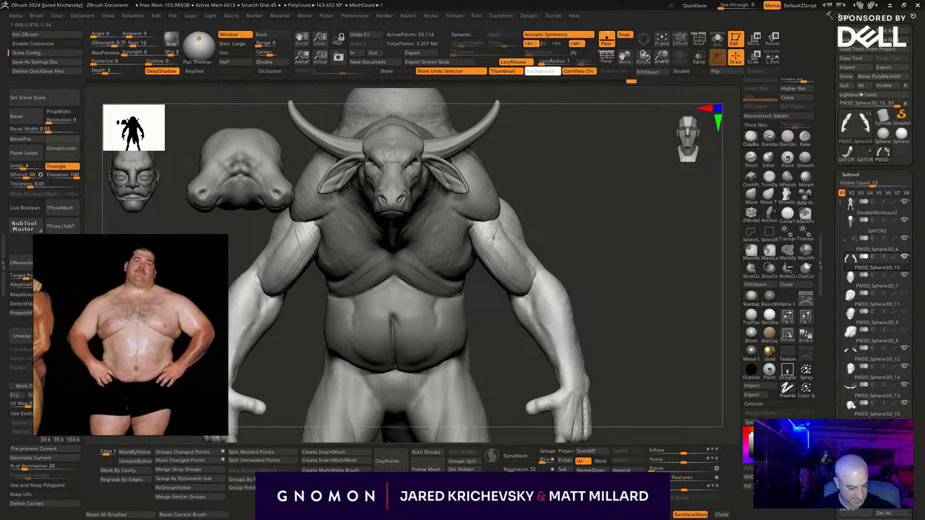
drag(512, 285, 571, 237)
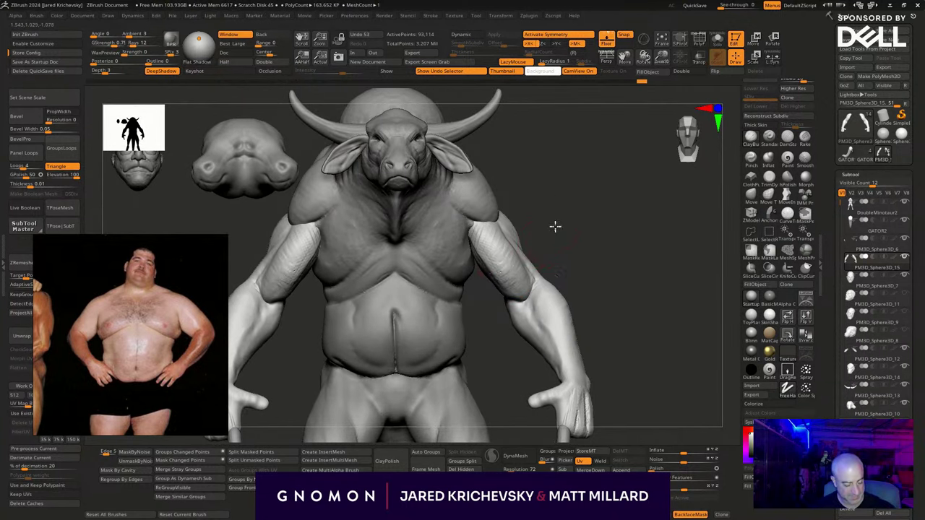
right_drag(555, 227, 534, 212)
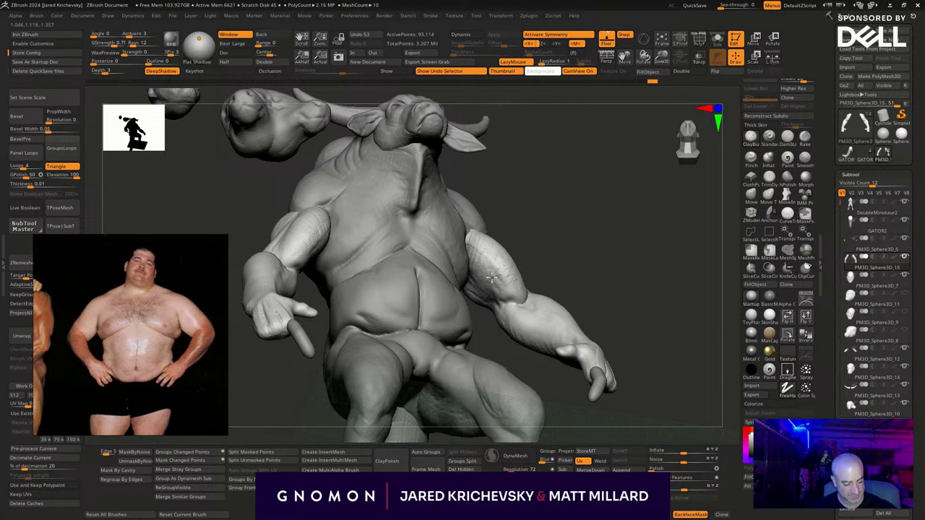
drag(500, 297, 504, 292)
mouse_move(567, 249)
mouse_down()
mouse_move(578, 279)
mouse_move(571, 289)
mouse_up()
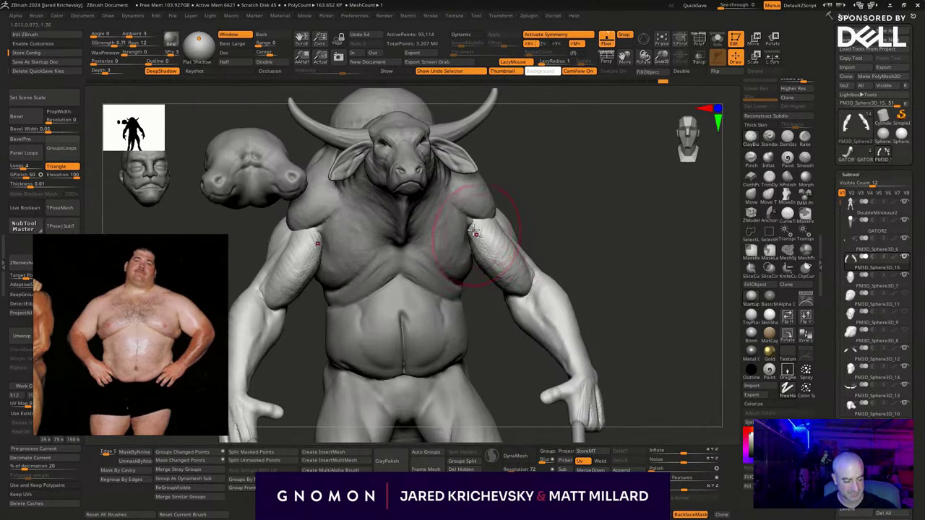
mouse_move(500, 270)
mouse_down()
mouse_move(487, 253)
mouse_move(504, 253)
mouse_up()
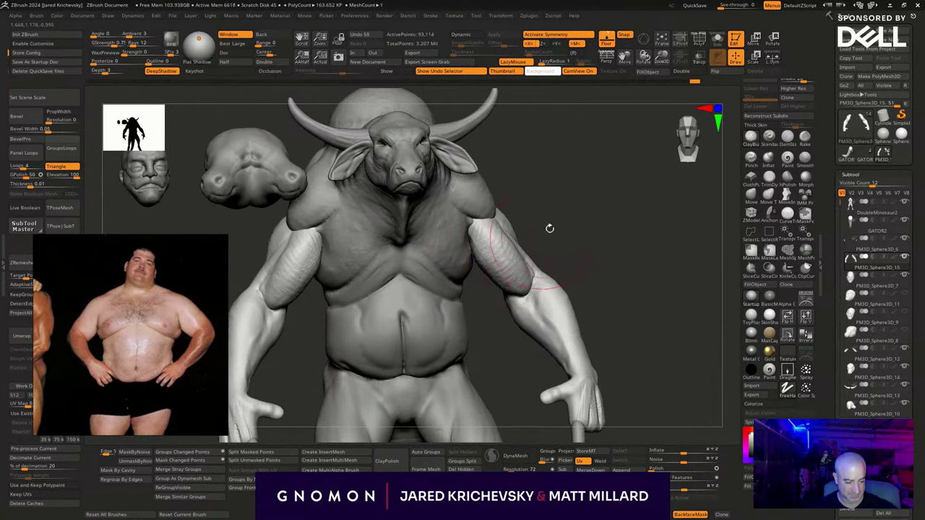
drag(549, 229, 555, 224)
Make the minotaur body the active subtool and add clay to the outer chest beside the armpit.
right_drag(554, 223, 481, 259)
alt+click(466, 269)
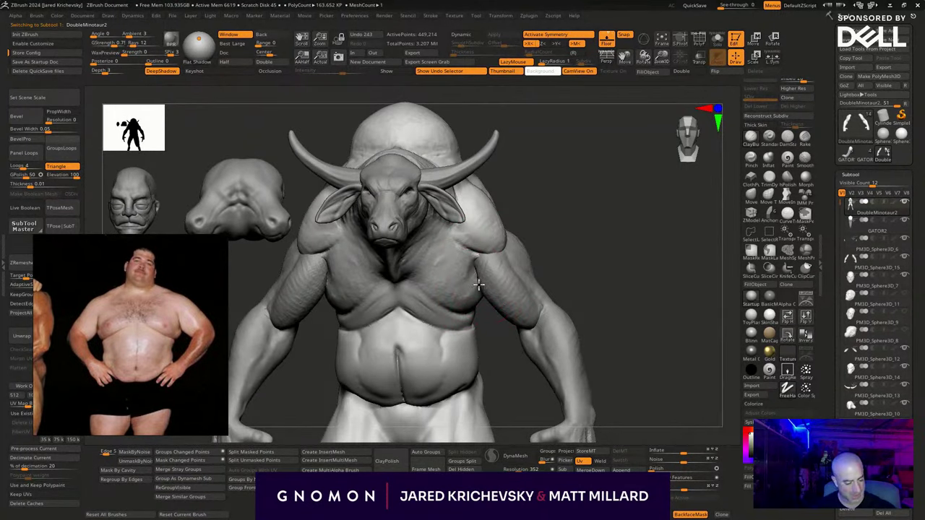
mouse_move(477, 258)
mouse_down()
mouse_move(476, 295)
mouse_move(474, 269)
mouse_up()
drag(569, 234, 561, 217)
ctrl+right_drag(560, 215, 547, 230)
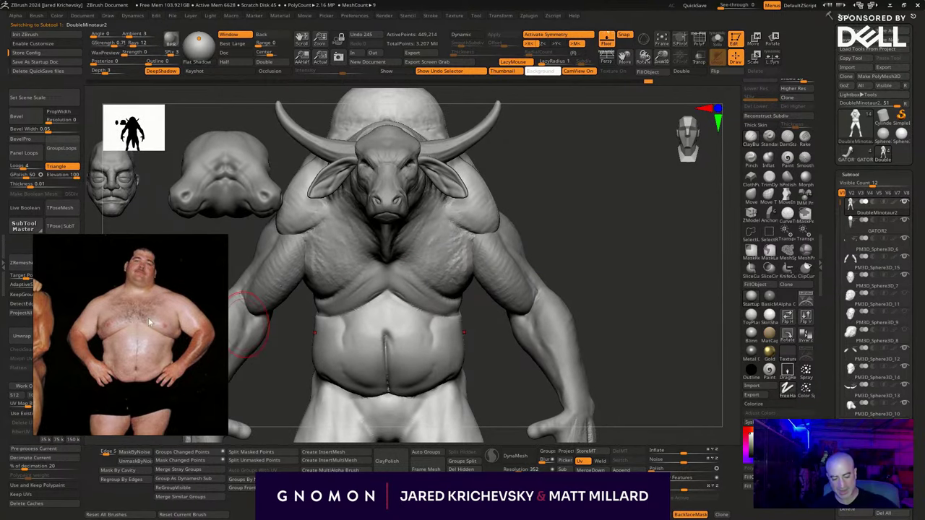
Check the torso of the heavyset bodybuilder reference and build up the pectorals across the chest with clay strokes.
middle_drag(214, 375, 206, 207)
middle_drag(188, 315, 180, 433)
scroll(193, 318, up, 2)
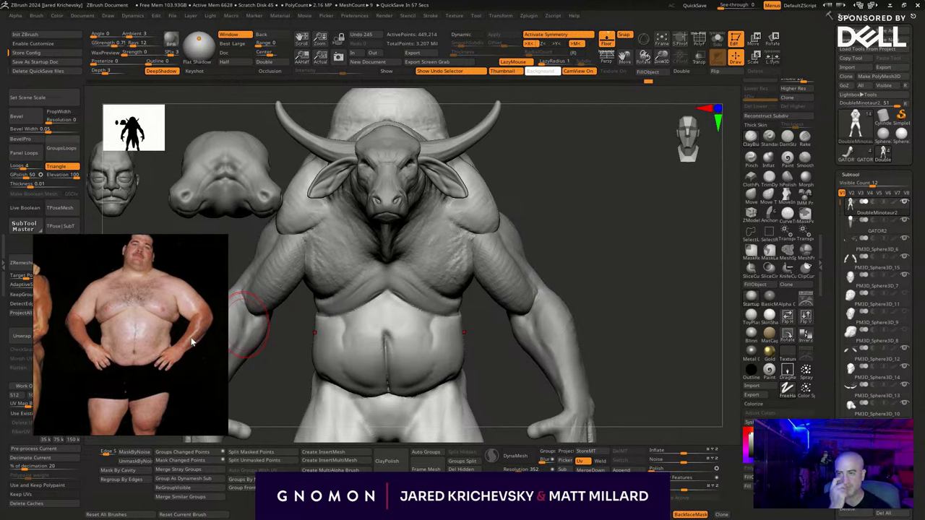
drag(617, 310, 604, 299)
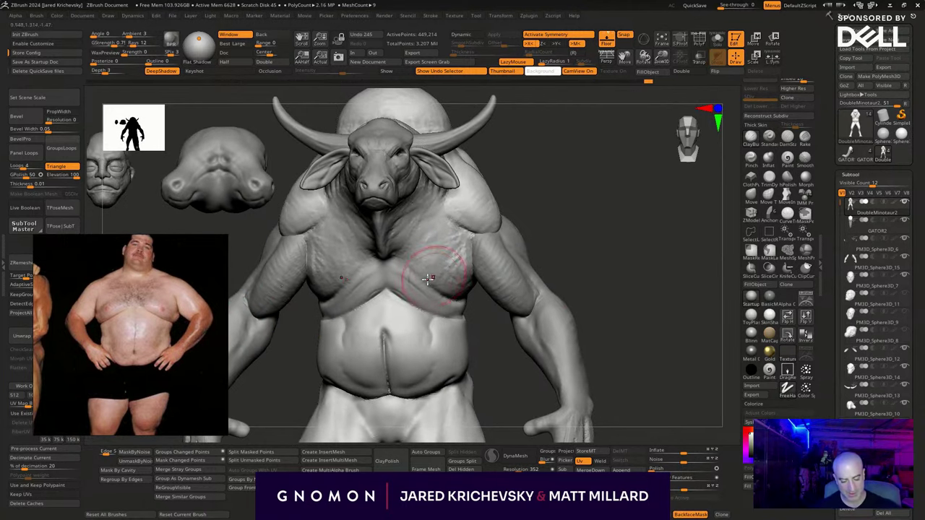
drag(414, 273, 450, 285)
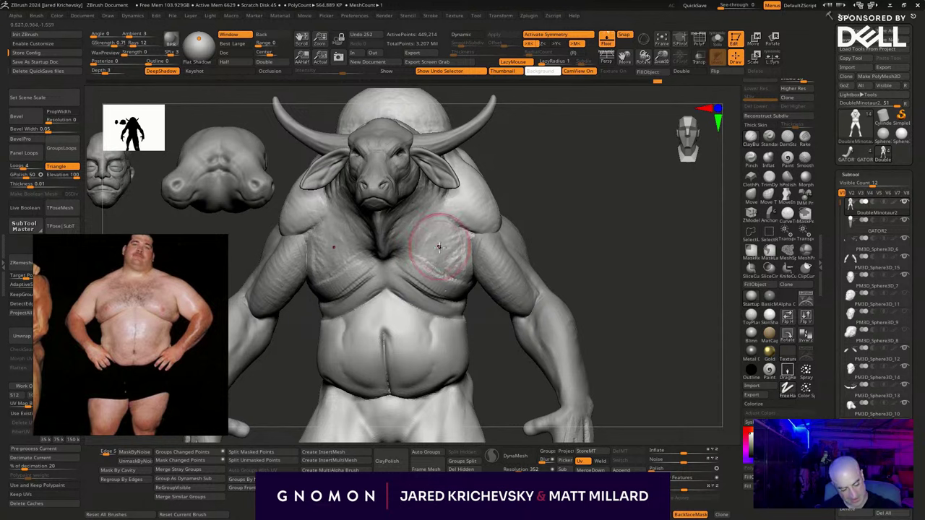
mouse_move(438, 248)
mouse_down()
mouse_move(424, 269)
mouse_move(454, 264)
mouse_move(458, 275)
mouse_up()
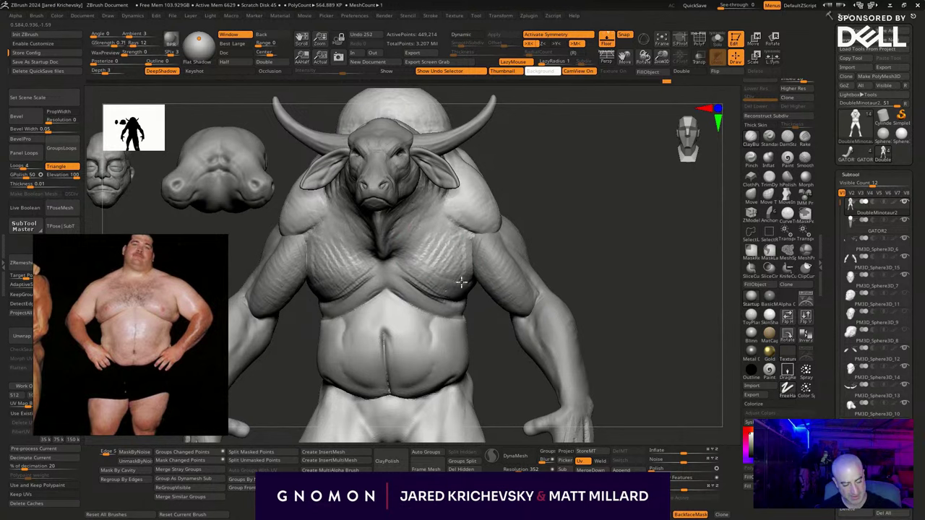
mouse_move(549, 254)
right_down()
mouse_move(557, 243)
mouse_move(568, 271)
right_up()
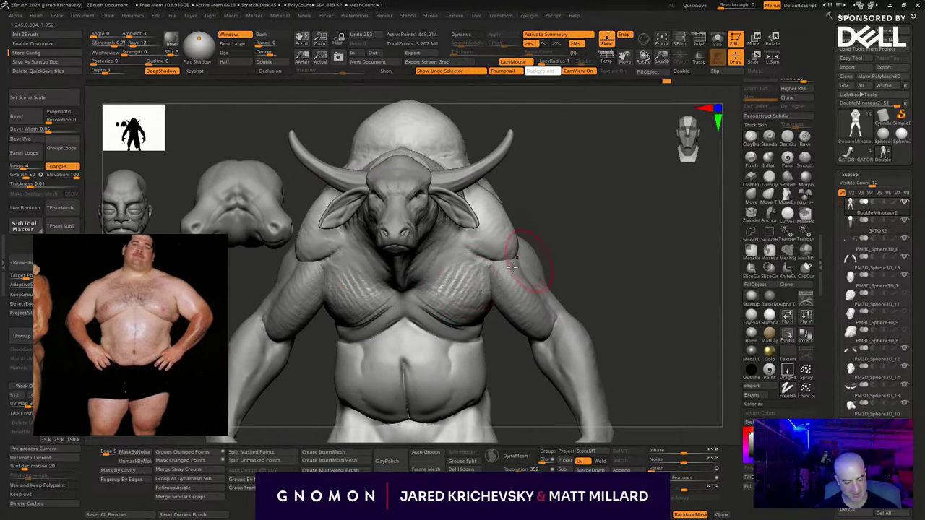
drag(480, 277, 475, 291)
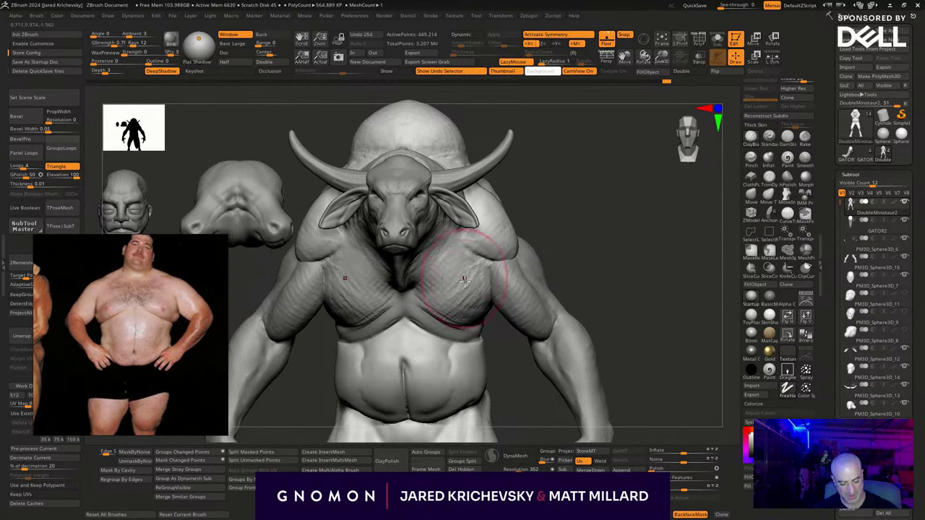
Sculpt the lower edge of the pectorals, the fold beneath them and the side of the belly.
mouse_move(589, 254)
alt+right_down()
mouse_move(597, 221)
mouse_move(589, 221)
alt+right_up()
drag(481, 304, 487, 299)
right_drag(508, 298, 480, 285)
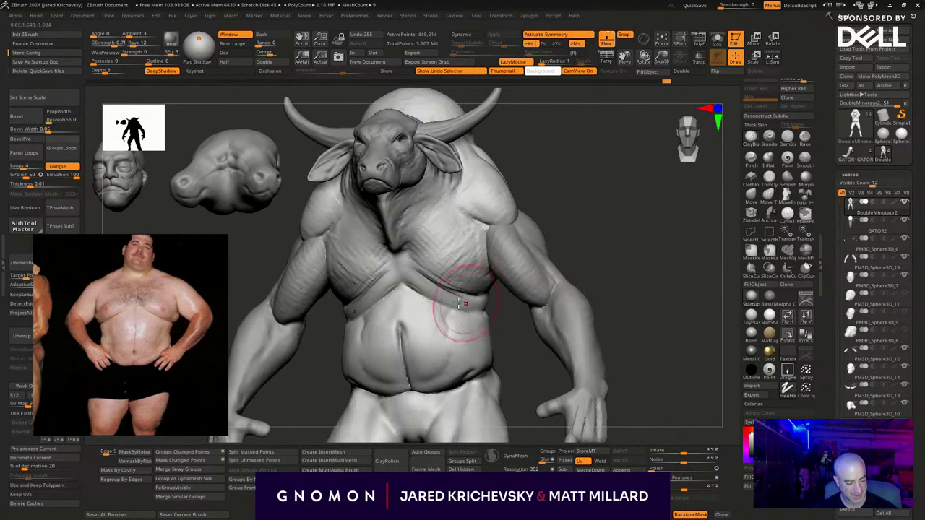
mouse_move(459, 304)
mouse_down()
mouse_move(485, 300)
mouse_move(470, 298)
mouse_move(477, 305)
mouse_up()
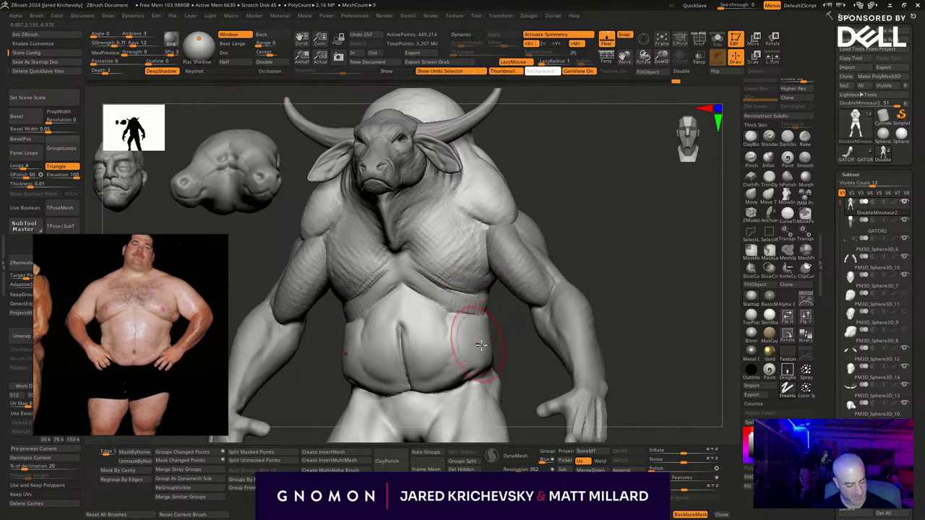
mouse_move(499, 338)
right_down()
mouse_move(501, 351)
mouse_move(488, 352)
right_up()
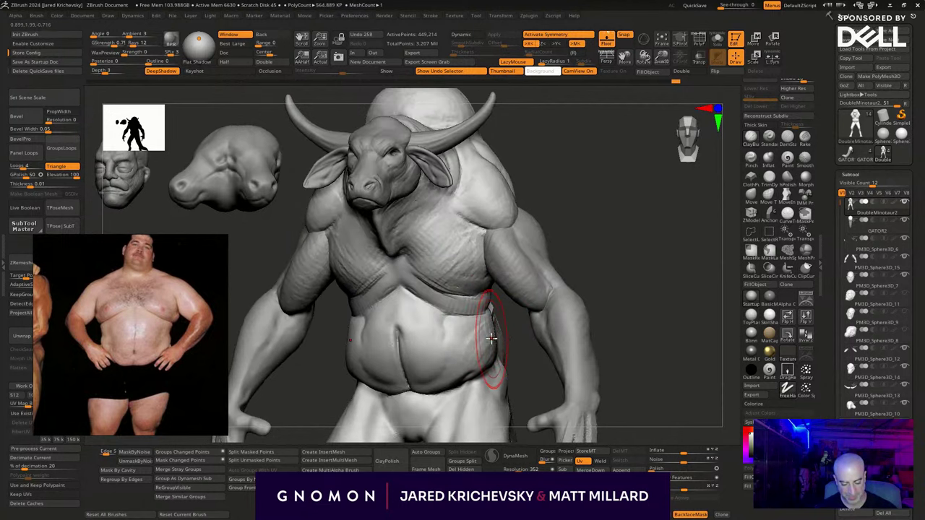
mouse_move(492, 340)
mouse_down()
mouse_move(500, 333)
mouse_move(493, 330)
mouse_move(491, 349)
mouse_up()
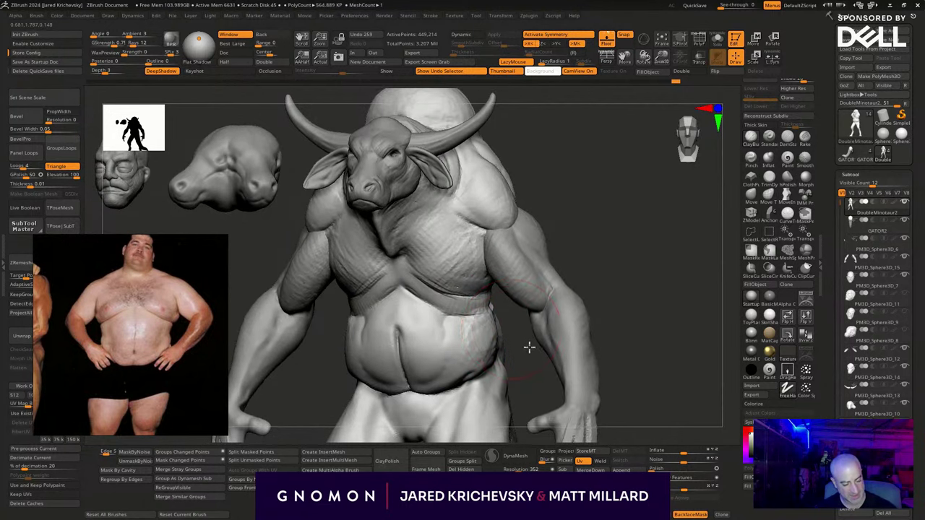
Build up the front and sides of the minotaur's belly with clay strokes.
right_drag(528, 347, 522, 338)
mouse_move(352, 311)
mouse_down()
mouse_move(352, 337)
mouse_move(364, 329)
mouse_move(352, 329)
mouse_move(352, 376)
mouse_move(370, 381)
mouse_up()
mouse_move(640, 301)
mouse_down()
mouse_move(621, 298)
mouse_move(594, 312)
mouse_up()
mouse_move(495, 336)
mouse_down()
mouse_move(480, 322)
mouse_move(456, 338)
mouse_move(422, 319)
mouse_move(414, 343)
mouse_move(426, 360)
mouse_up()
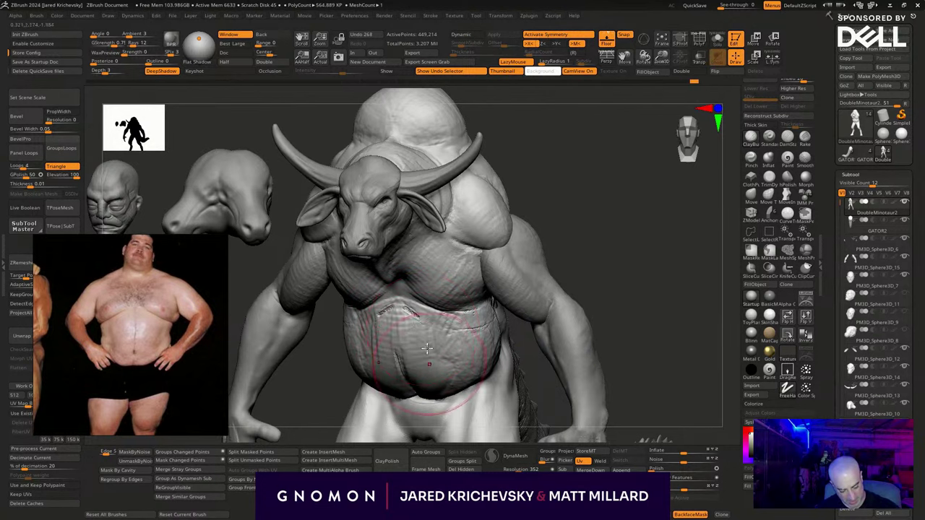
Add clay at the top of the abdomen beneath the pectorals and smooth the strokes across the belly.
shift+drag(578, 277, 587, 274)
drag(406, 308, 408, 309)
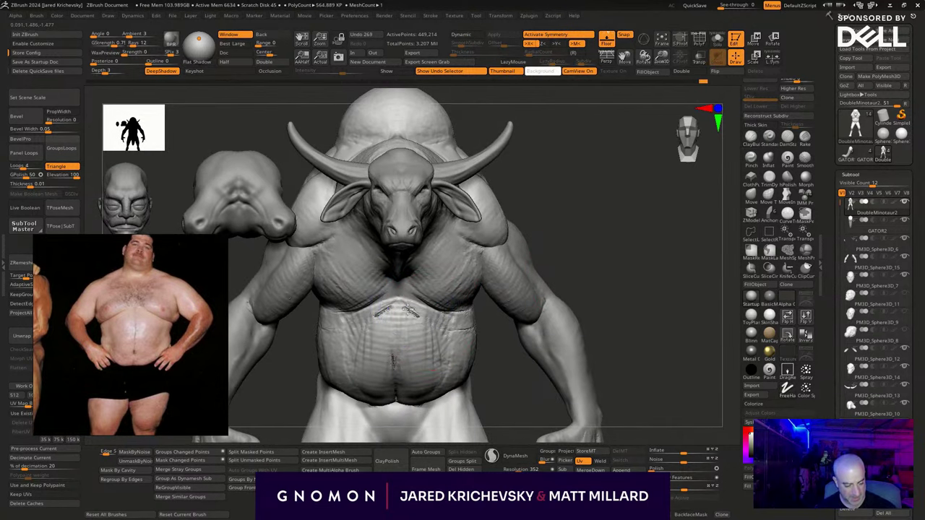
mouse_move(458, 349)
shift+mouse_down()
mouse_move(432, 330)
mouse_move(412, 335)
shift+mouse_up()
click(492, 455)
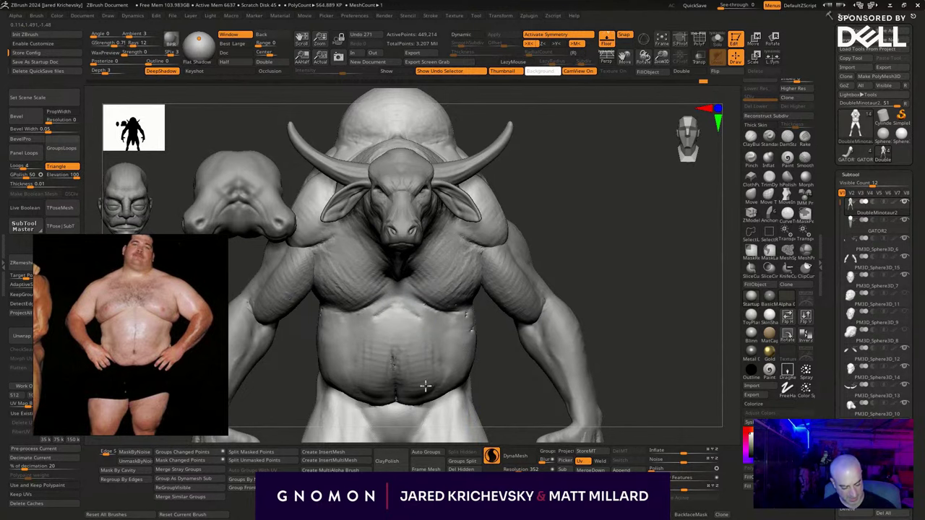
shift+drag(420, 375, 402, 372)
Reshape the belly from the front and push it outward in profile with a large Move brush.
alt+drag(605, 332, 521, 254)
mouse_move(521, 255)
right_down()
mouse_move(624, 259)
mouse_move(629, 267)
right_up()
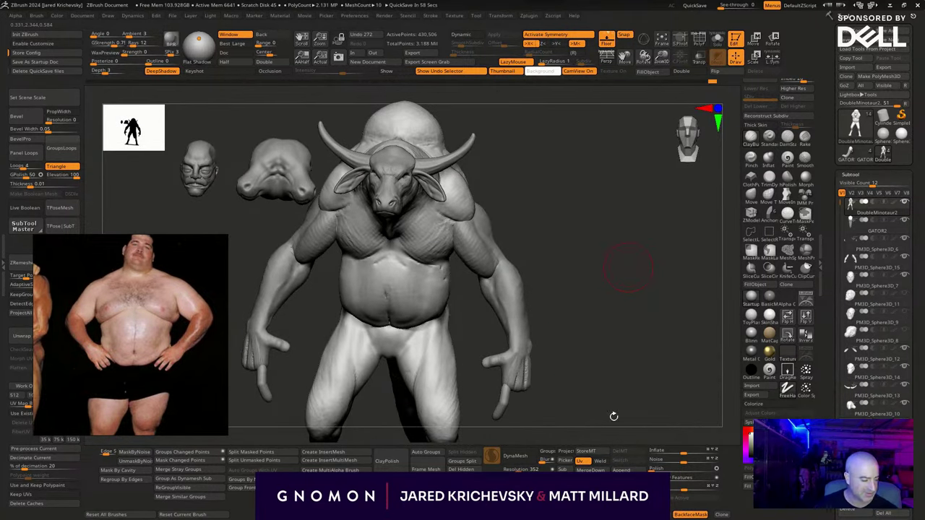
mouse_move(569, 347)
right_down()
mouse_move(588, 299)
mouse_move(639, 310)
mouse_move(615, 306)
right_up()
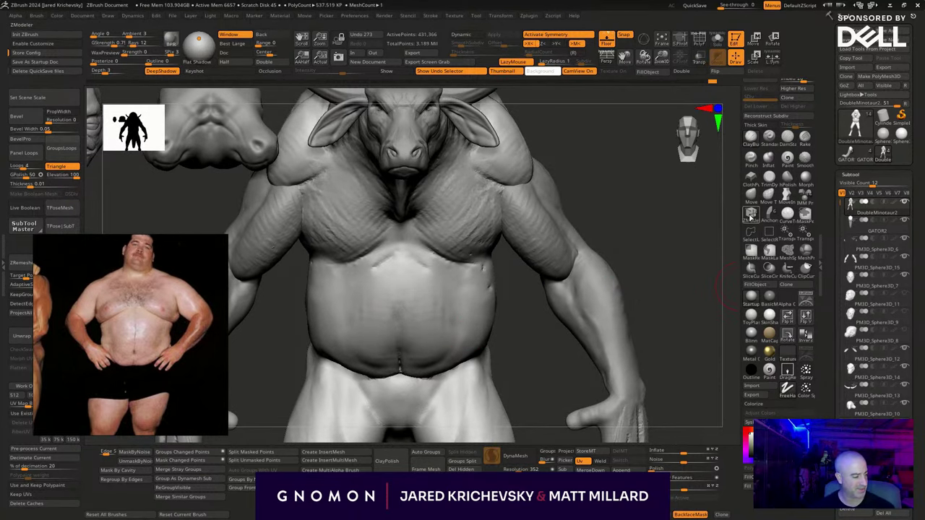
drag(651, 223, 617, 268)
key(s)
mouse_move(446, 314)
mouse_down()
mouse_move(395, 320)
mouse_move(409, 323)
mouse_move(406, 337)
mouse_up()
drag(463, 291, 521, 277)
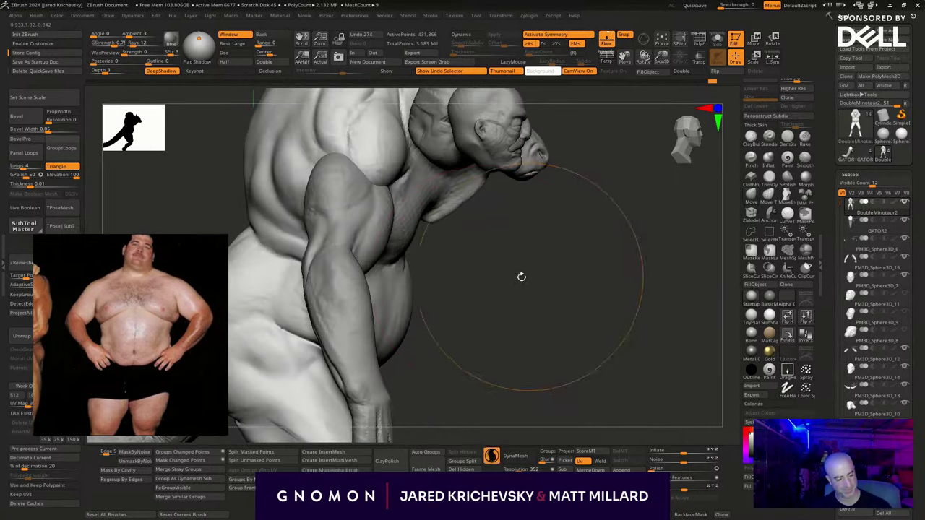
drag(409, 284, 414, 290)
Reduce the brush size and adjust the silhouette of the throat, shoulder hump and back in side view.
key(s)
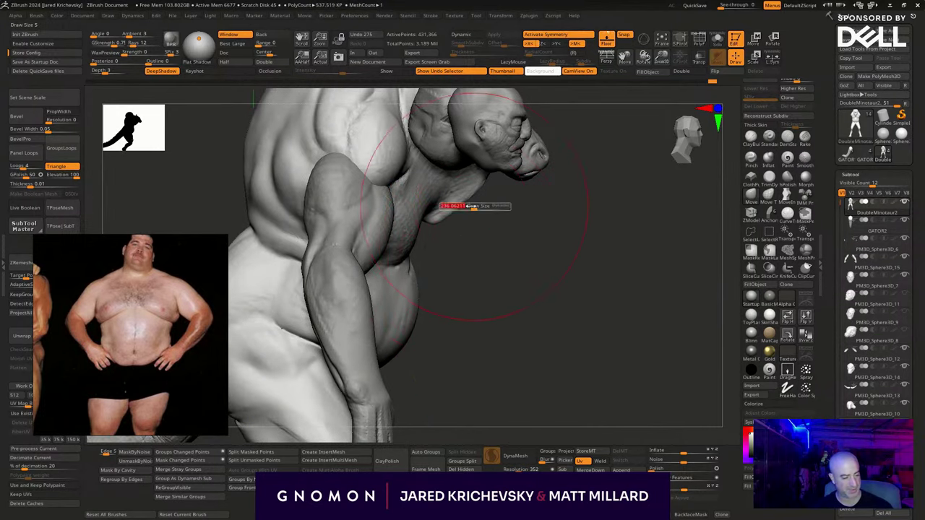
drag(470, 207, 461, 208)
drag(461, 202, 468, 214)
drag(535, 242, 477, 297)
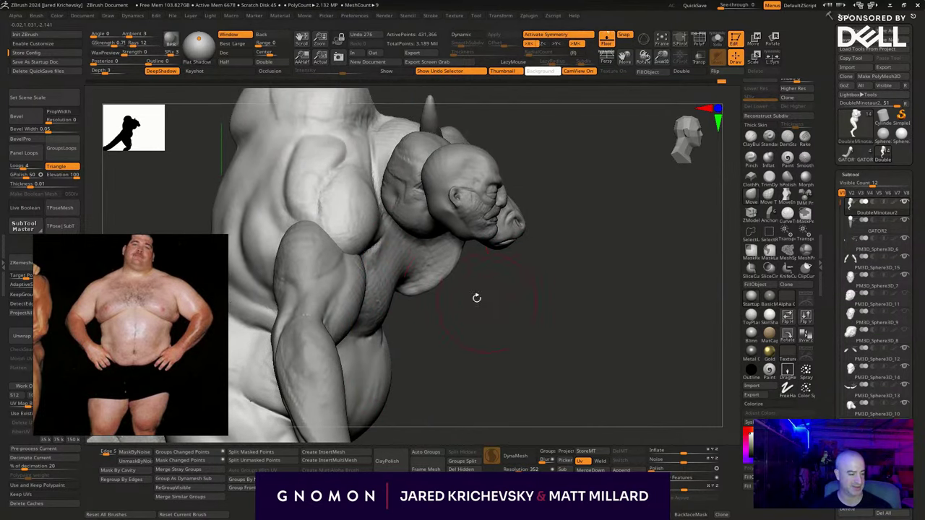
drag(557, 336, 694, 350)
mouse_move(391, 121)
mouse_down()
mouse_move(394, 132)
mouse_move(390, 123)
mouse_move(444, 109)
mouse_move(415, 135)
mouse_up()
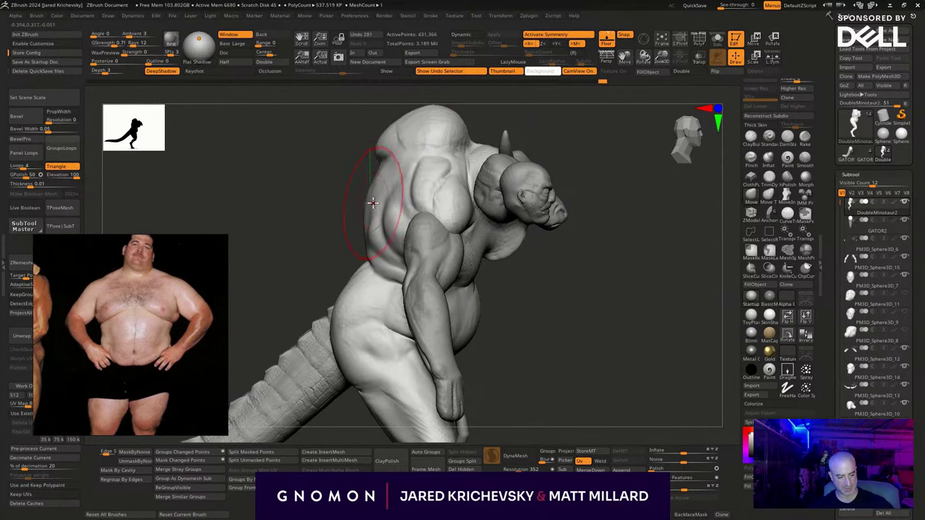
Build up the lats, the flank beneath them and the middle of the back with clay strokes.
mouse_move(603, 223)
mouse_down()
mouse_move(622, 268)
mouse_move(620, 295)
mouse_move(607, 296)
mouse_up()
mouse_move(495, 311)
mouse_down()
mouse_move(469, 306)
mouse_move(466, 257)
mouse_move(443, 261)
mouse_move(436, 240)
mouse_move(494, 329)
mouse_up()
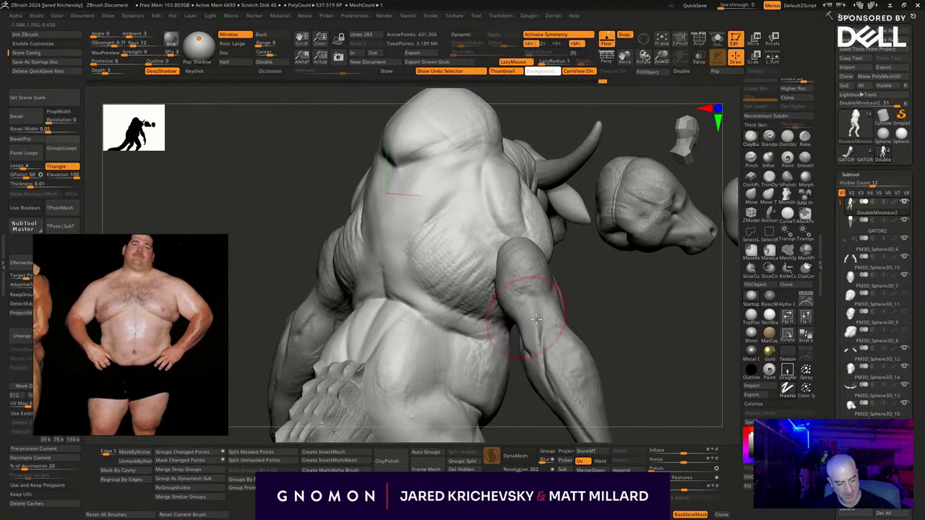
mouse_move(571, 347)
mouse_down()
mouse_move(643, 357)
mouse_move(606, 345)
mouse_move(588, 310)
mouse_move(537, 312)
mouse_up()
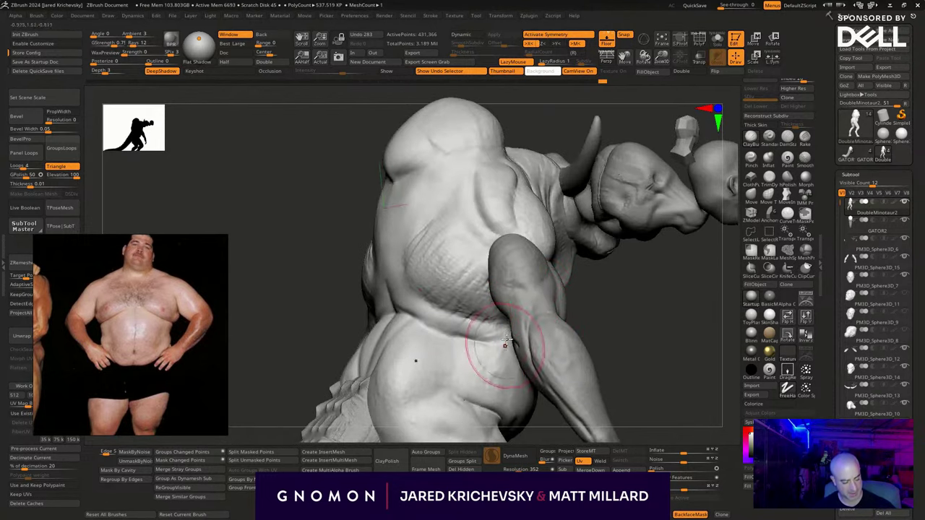
mouse_move(504, 344)
mouse_down()
mouse_move(474, 355)
mouse_move(449, 348)
mouse_move(493, 386)
mouse_up()
drag(575, 347, 427, 339)
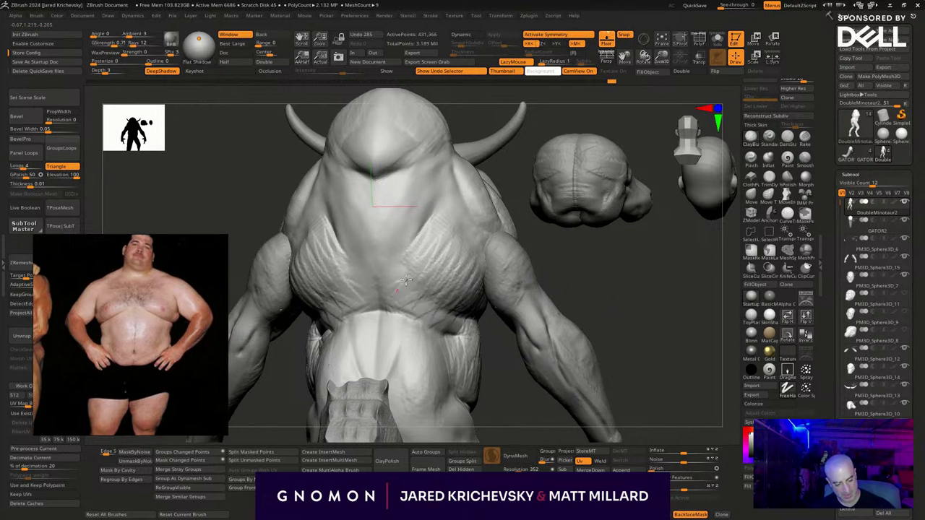
mouse_move(406, 281)
mouse_down()
mouse_move(434, 249)
mouse_move(432, 189)
mouse_move(410, 194)
mouse_move(418, 170)
mouse_move(376, 217)
mouse_move(380, 274)
mouse_up()
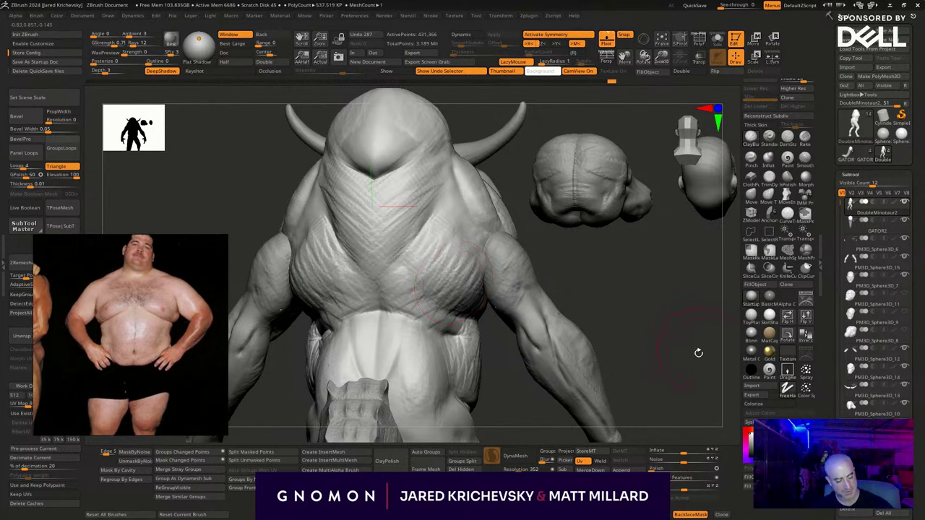
Sculpt the outer pectoral near the armpit and layer clay over the centre of the chest and abdomen.
mouse_move(698, 353)
mouse_down()
mouse_move(648, 351)
mouse_move(576, 304)
mouse_move(530, 312)
mouse_move(622, 357)
mouse_move(576, 301)
mouse_move(569, 322)
mouse_up()
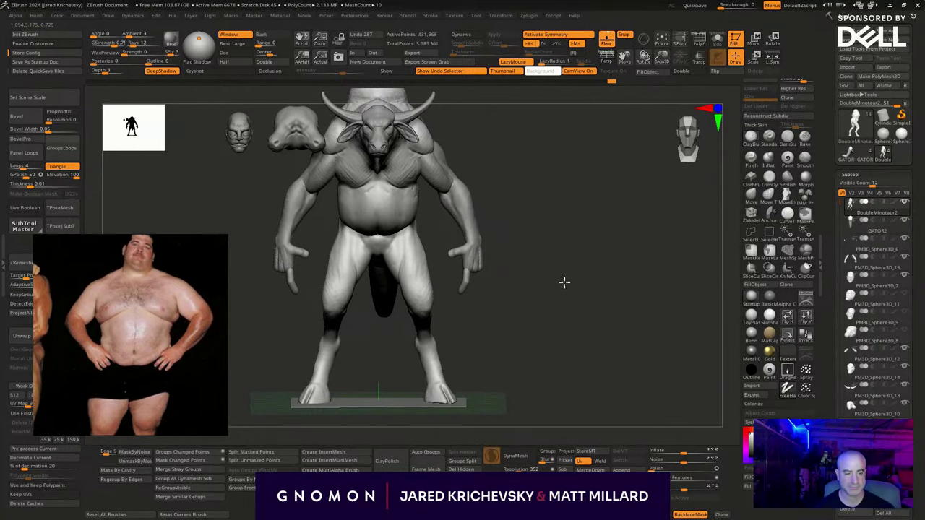
alt+drag(564, 283, 583, 327)
drag(580, 232, 539, 220)
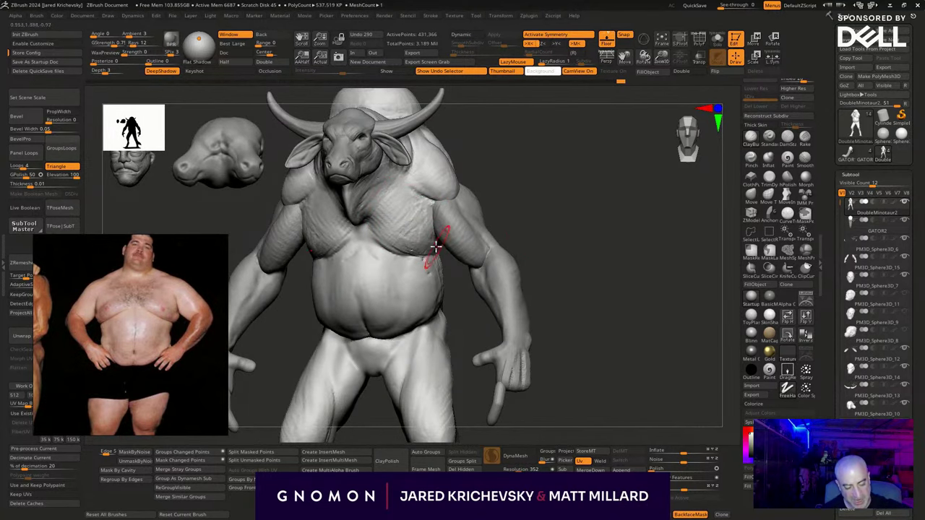
drag(512, 229, 548, 228)
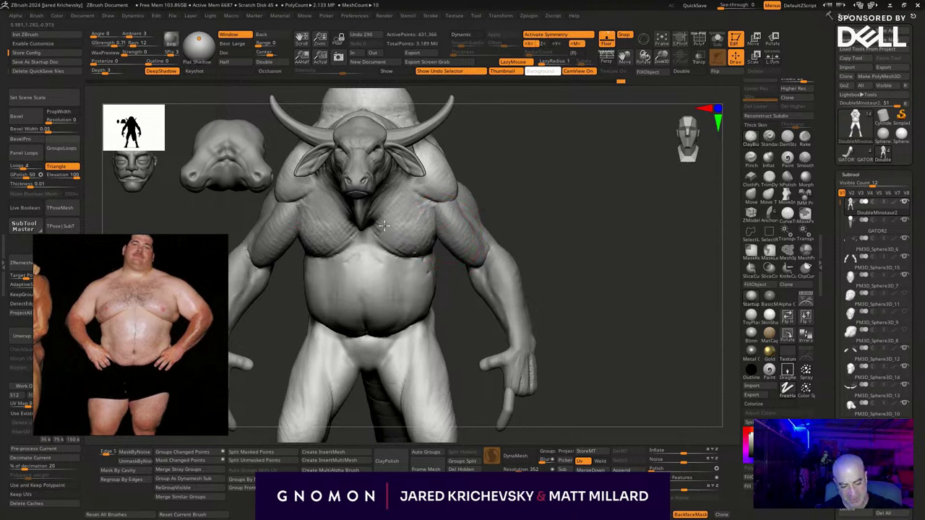
mouse_move(378, 234)
mouse_down()
mouse_move(377, 226)
mouse_move(407, 249)
mouse_move(370, 268)
mouse_move(355, 254)
mouse_move(468, 318)
mouse_up()
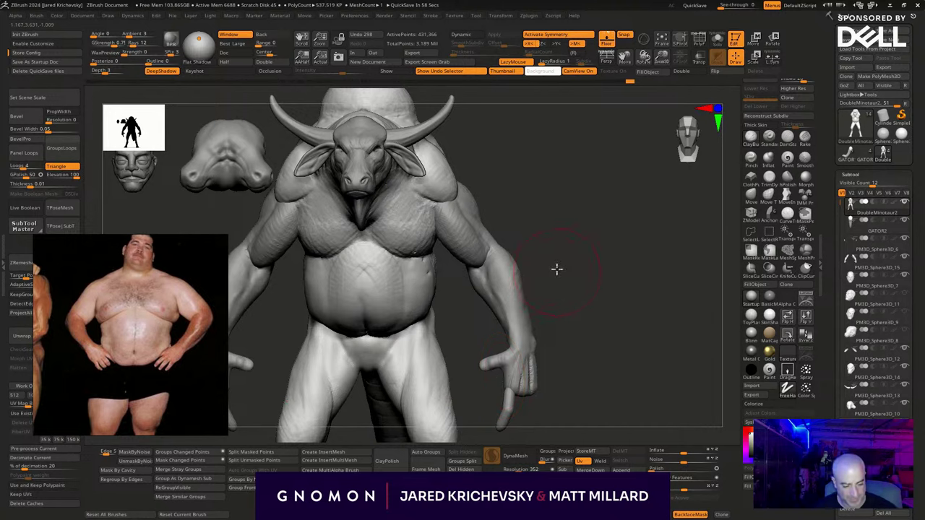
drag(556, 270, 551, 269)
mouse_move(374, 305)
mouse_down()
mouse_move(392, 266)
mouse_move(397, 289)
mouse_move(381, 268)
mouse_up()
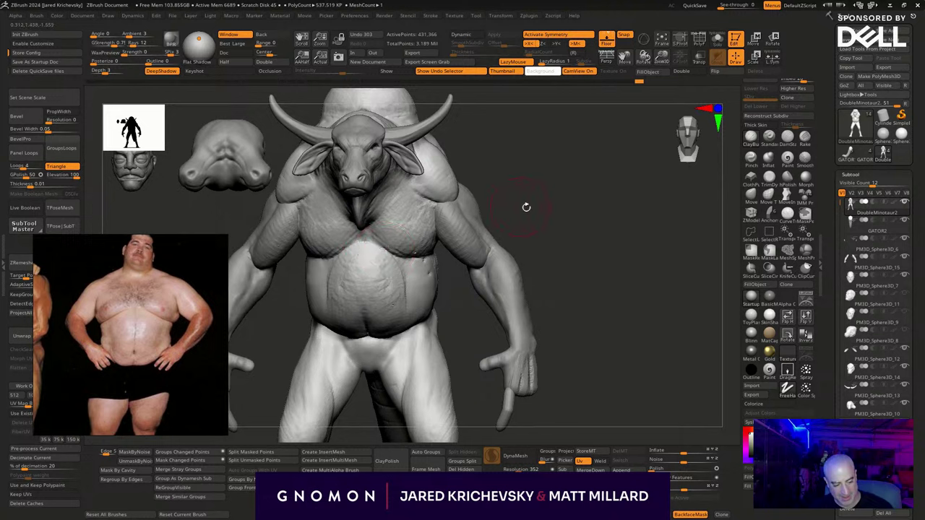
Add clay strokes to the flank and lower back and smooth them into the back muscles.
mouse_move(527, 206)
mouse_down()
mouse_move(535, 222)
mouse_move(440, 264)
mouse_move(446, 277)
mouse_move(436, 282)
mouse_move(451, 310)
mouse_up()
drag(587, 250, 481, 262)
drag(600, 225, 507, 280)
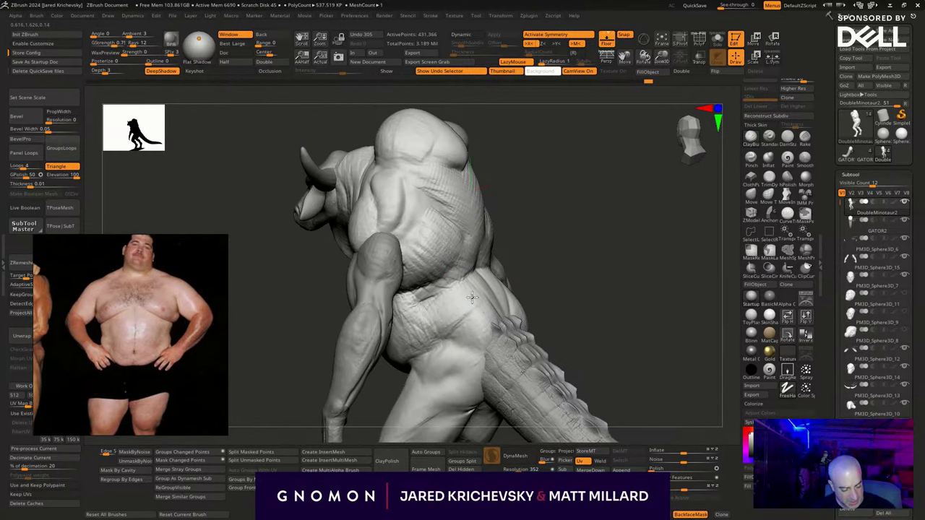
drag(545, 276, 516, 280)
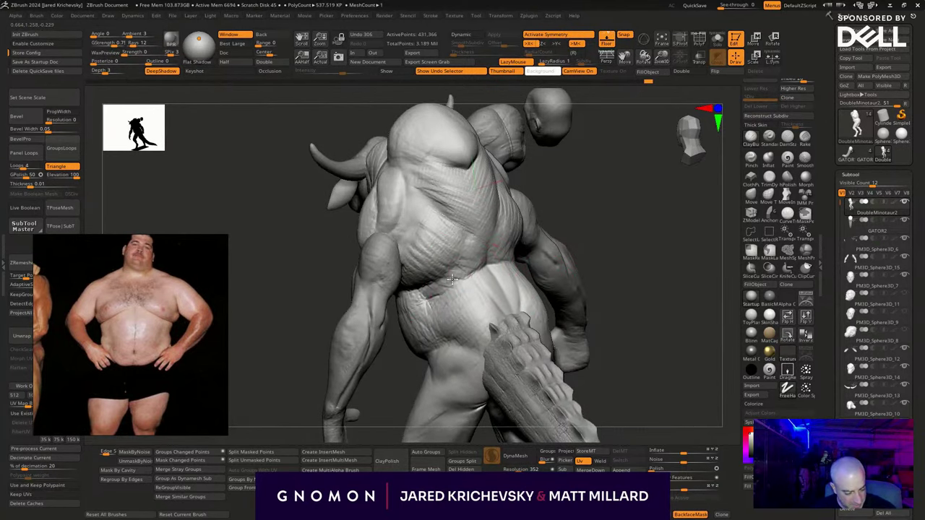
shift+drag(427, 306, 423, 305)
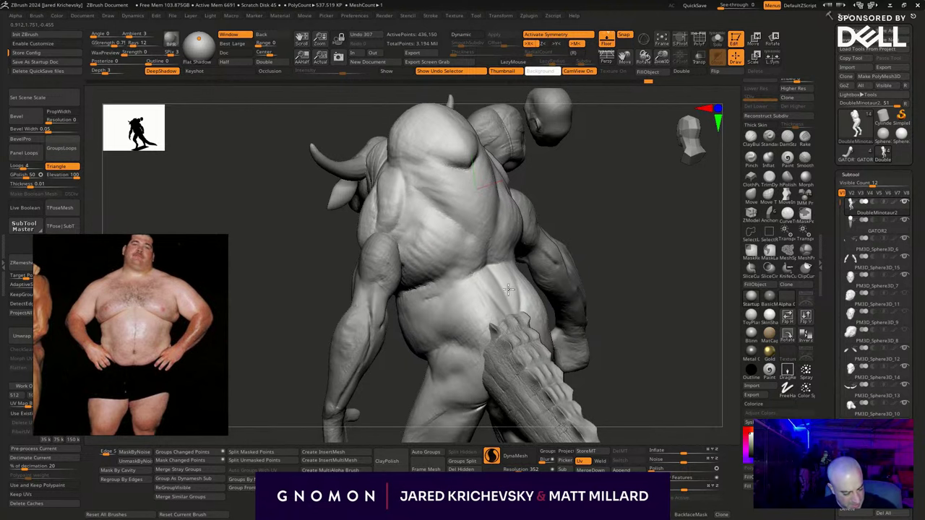
shift+drag(508, 289, 512, 307)
Refine the fold beneath the pectorals and the crease between the outer chest and the upper arm.
mouse_move(627, 295)
mouse_down()
mouse_move(641, 302)
mouse_move(574, 386)
mouse_move(578, 275)
mouse_move(614, 366)
mouse_move(617, 318)
mouse_up()
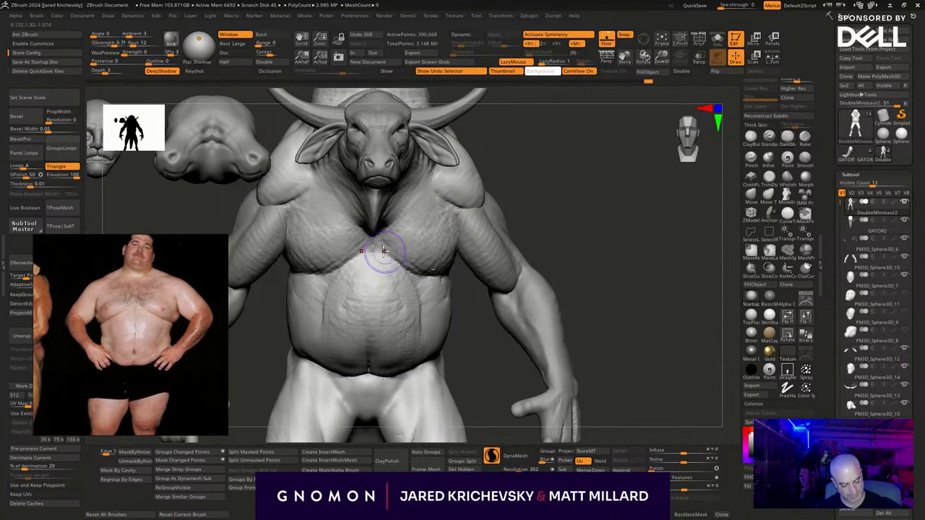
drag(384, 251, 407, 269)
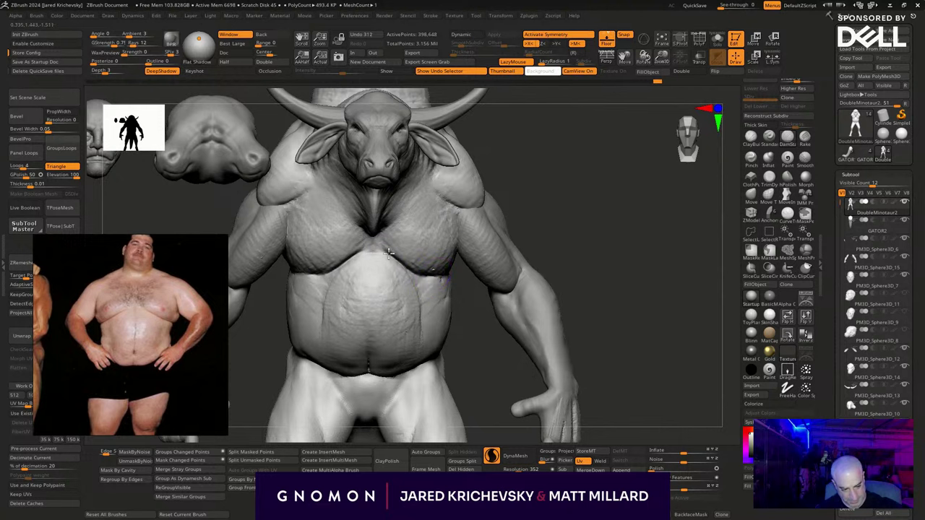
mouse_move(544, 212)
mouse_down()
mouse_move(557, 260)
mouse_move(479, 265)
mouse_move(485, 249)
mouse_up()
drag(563, 258, 531, 250)
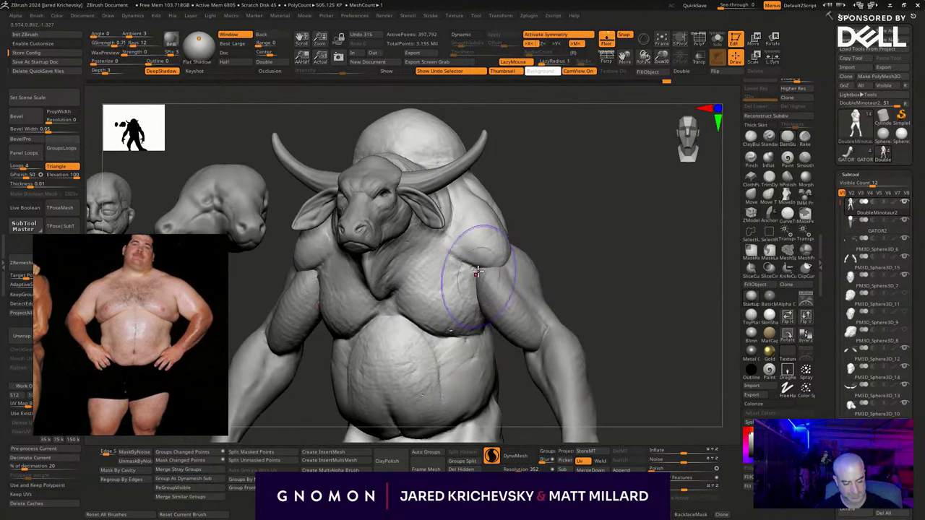
drag(482, 278, 487, 284)
drag(571, 280, 540, 278)
drag(480, 292, 480, 310)
drag(626, 245, 587, 263)
key(l)
shift+drag(473, 303, 468, 295)
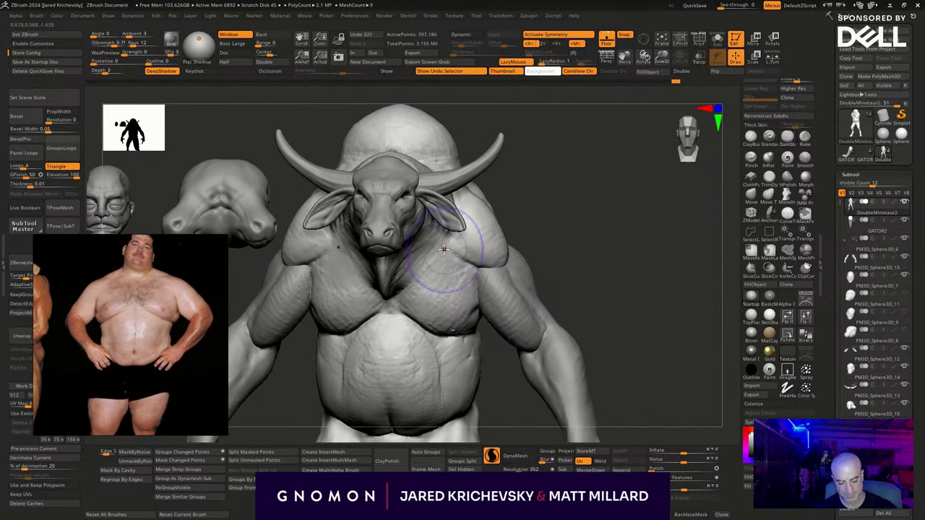
Sculpt the upper chest and neck folds beside the throat and clean up where the pectorals meet.
drag(545, 233, 508, 233)
mouse_move(441, 231)
mouse_down()
mouse_move(417, 254)
mouse_move(431, 262)
mouse_up()
mouse_move(519, 235)
mouse_down()
mouse_move(554, 235)
mouse_move(528, 225)
mouse_up()
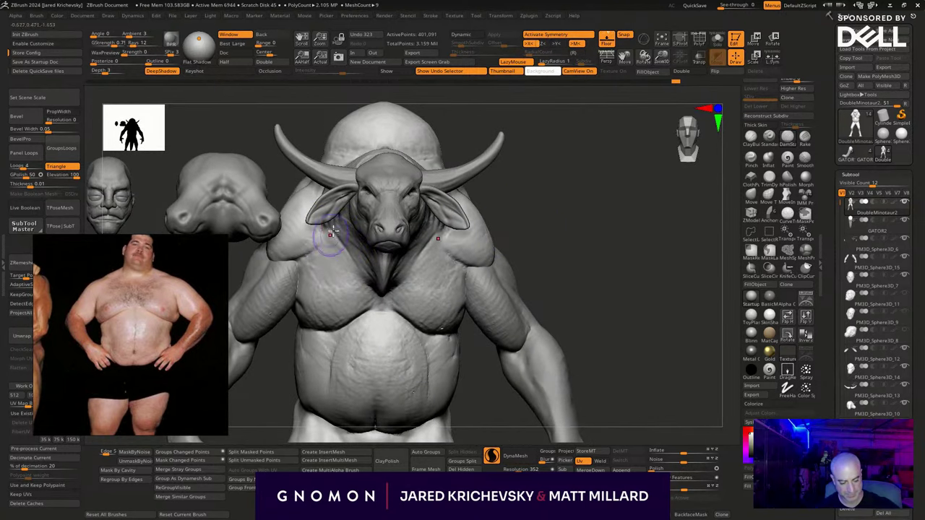
drag(349, 259, 336, 235)
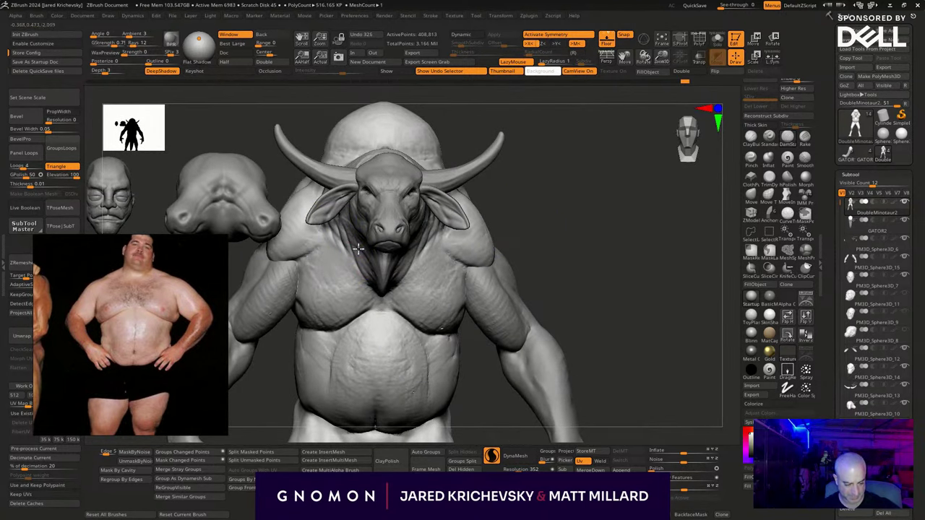
drag(527, 227, 513, 232)
drag(419, 253, 394, 302)
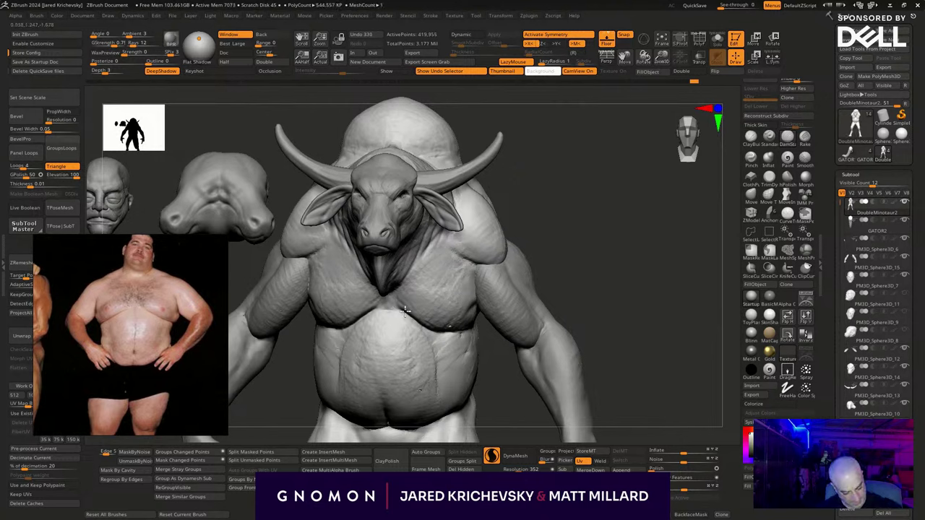
drag(407, 316, 405, 311)
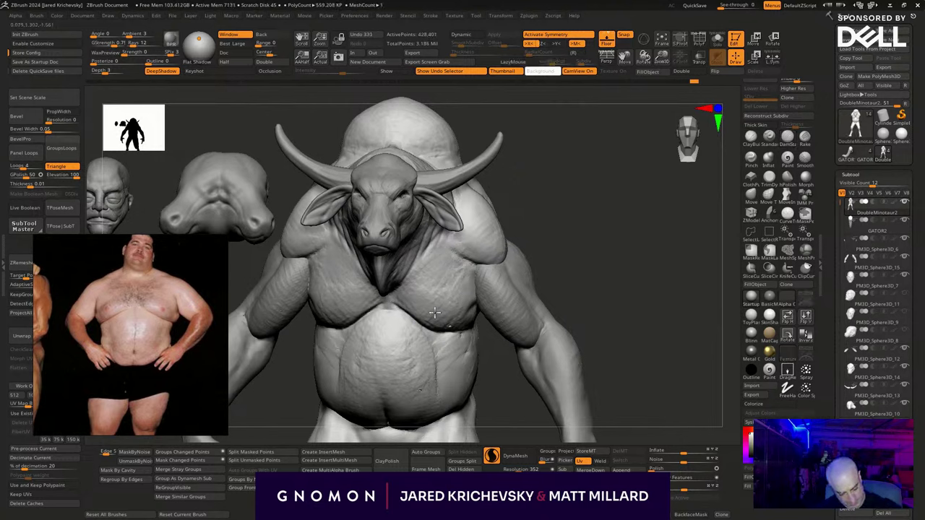
Adjust the shoulder form with the Move brush and build up the shoulder blade area above the arm from behind.
mouse_move(551, 250)
mouse_down()
mouse_move(564, 244)
mouse_move(549, 225)
mouse_move(509, 233)
mouse_up()
key(b)
key(m)
key(v)
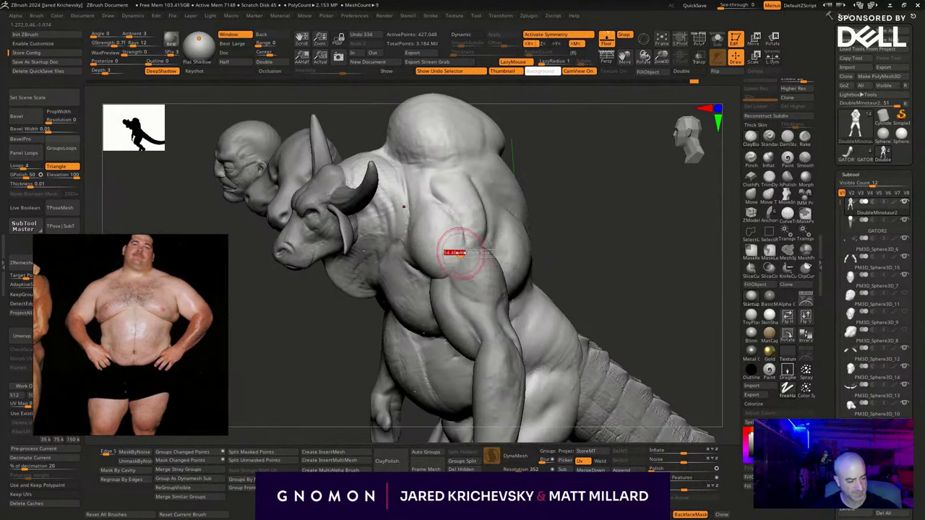
mouse_move(449, 210)
mouse_down()
mouse_move(464, 255)
mouse_move(496, 192)
mouse_up()
right_drag(496, 192, 506, 196)
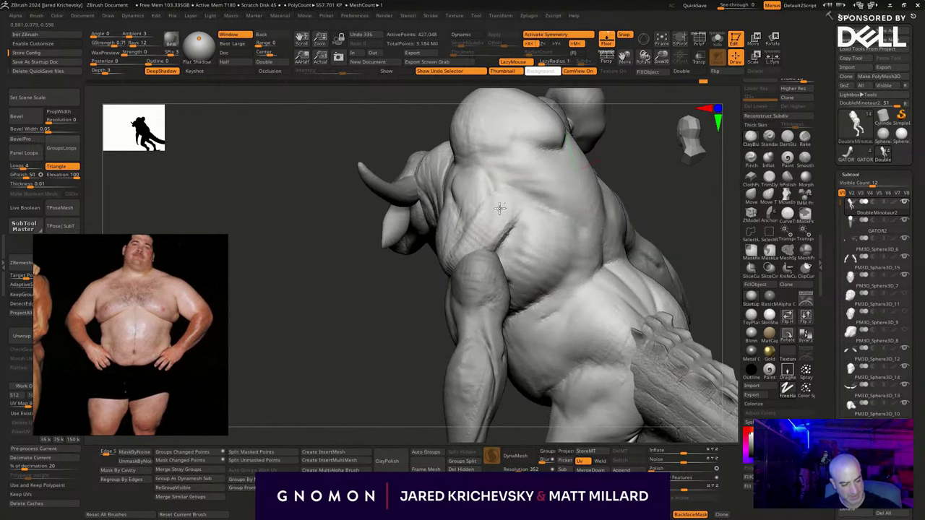
mouse_move(500, 208)
mouse_down()
mouse_move(470, 222)
mouse_move(475, 181)
mouse_move(462, 176)
mouse_move(501, 188)
mouse_move(513, 208)
mouse_up()
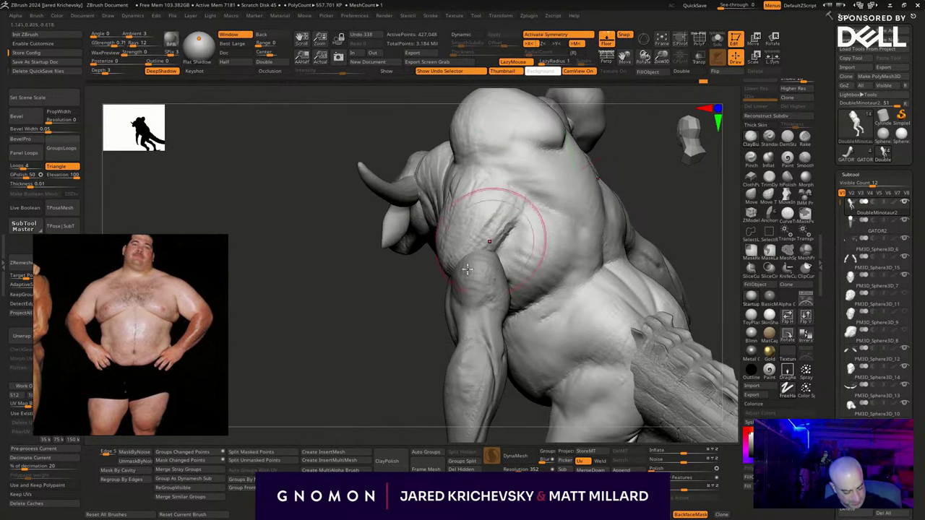
Smooth the outer shoulder beside the ear in front view and check the full figure.
mouse_move(498, 233)
right_down()
mouse_move(548, 198)
mouse_move(527, 223)
mouse_move(551, 226)
right_up()
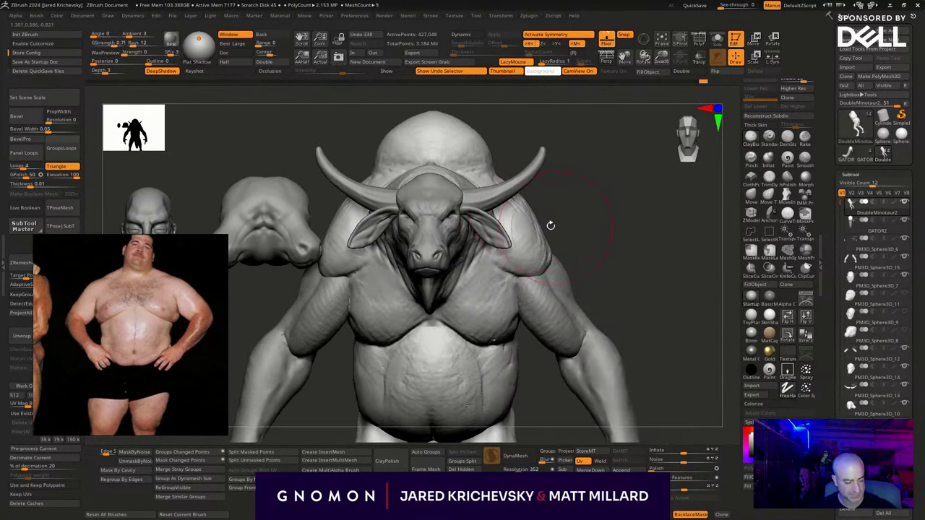
drag(547, 276, 532, 233)
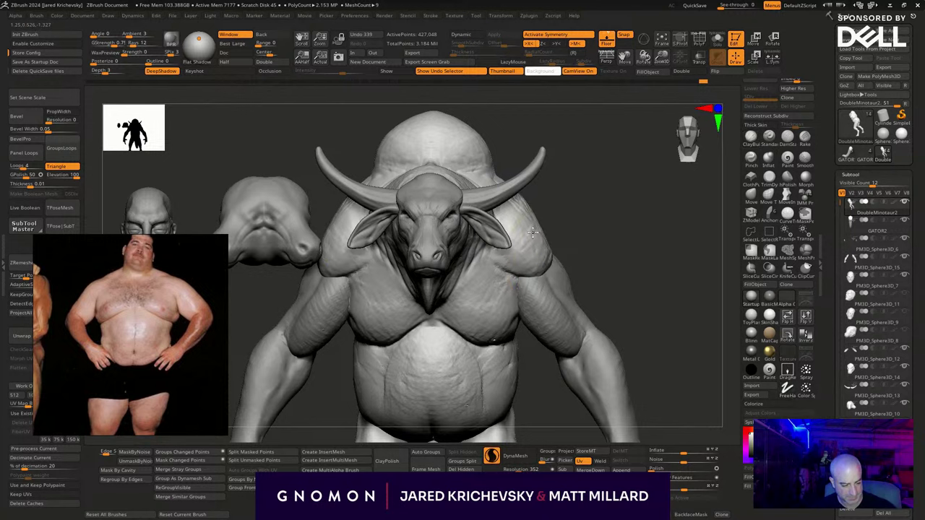
ctrl+right_drag(631, 332, 595, 319)
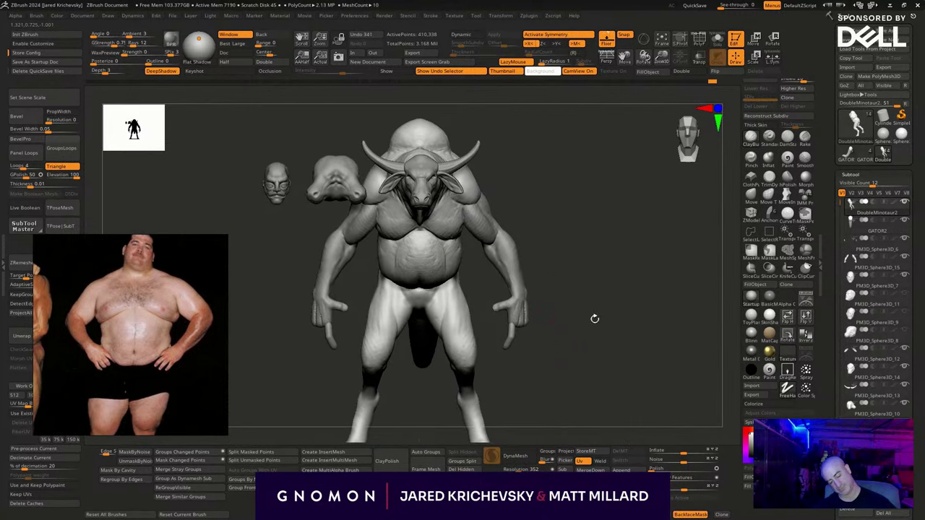
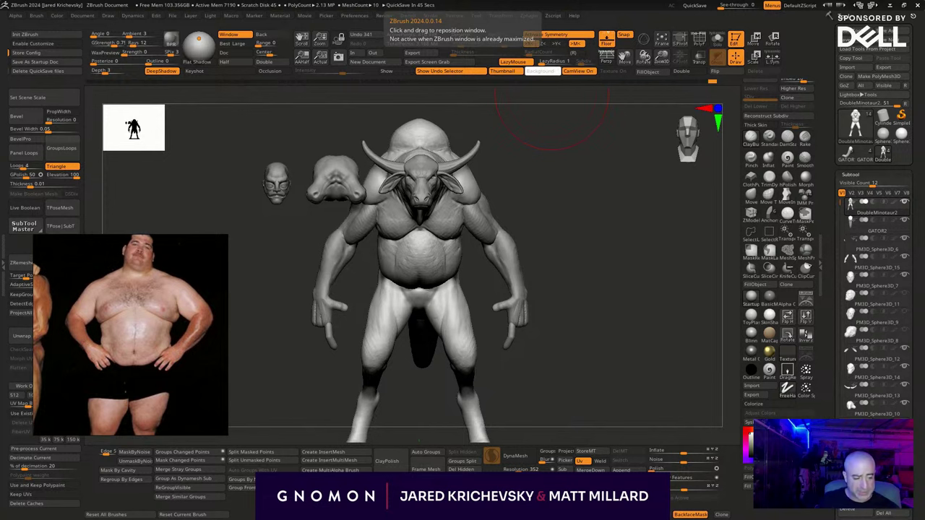
Reshape the outer hips and upper thighs below the belly with the Move brush in front view.
drag(586, 359, 654, 326)
click(751, 195)
drag(460, 258, 454, 261)
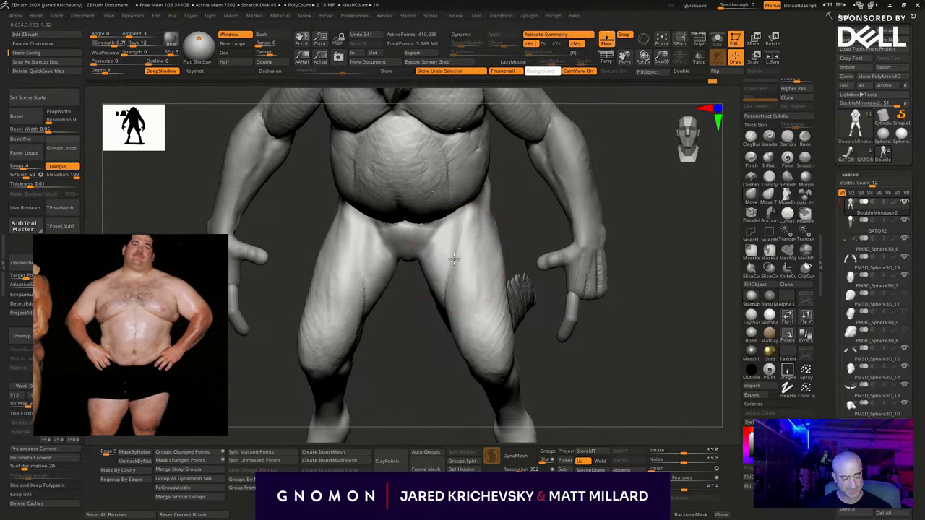
drag(521, 229, 454, 231)
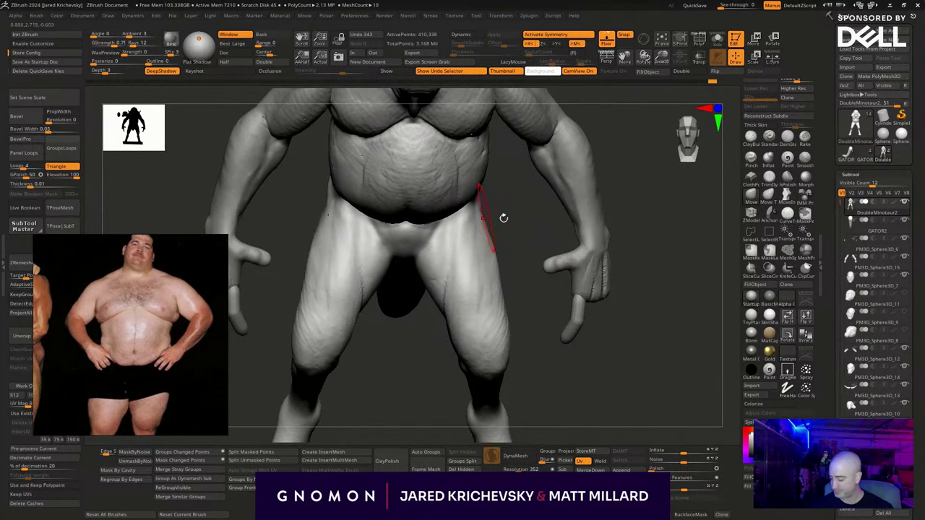
mouse_move(503, 217)
mouse_down()
mouse_move(506, 209)
mouse_move(465, 277)
mouse_move(478, 266)
mouse_move(487, 272)
mouse_move(486, 246)
mouse_up()
Sculpt the front thigh muscles and the groin area beneath the belly with the Dam Standard brush.
key(b)
key(d)
key(s)
drag(473, 308, 473, 311)
mouse_move(433, 374)
mouse_down()
mouse_move(448, 293)
mouse_move(427, 305)
mouse_move(448, 336)
mouse_up()
key(f)
mouse_move(585, 360)
mouse_down()
mouse_move(574, 366)
mouse_move(569, 406)
mouse_up()
key(s)
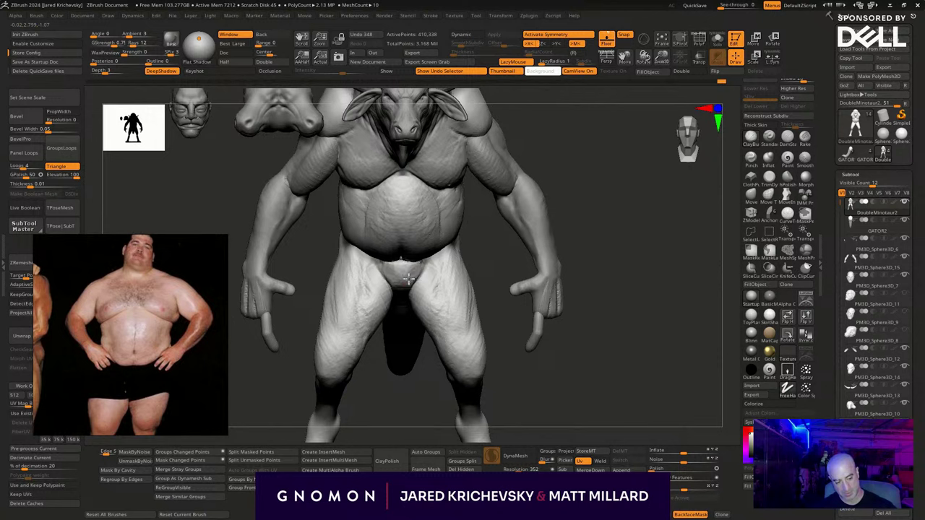
drag(408, 280, 413, 318)
Mask the lower legs in side view, invert the mask to free them, and place the transform gizmo at the knee.
mouse_move(605, 353)
alt+mouse_down()
mouse_move(579, 333)
mouse_move(574, 354)
mouse_move(617, 290)
alt+mouse_up()
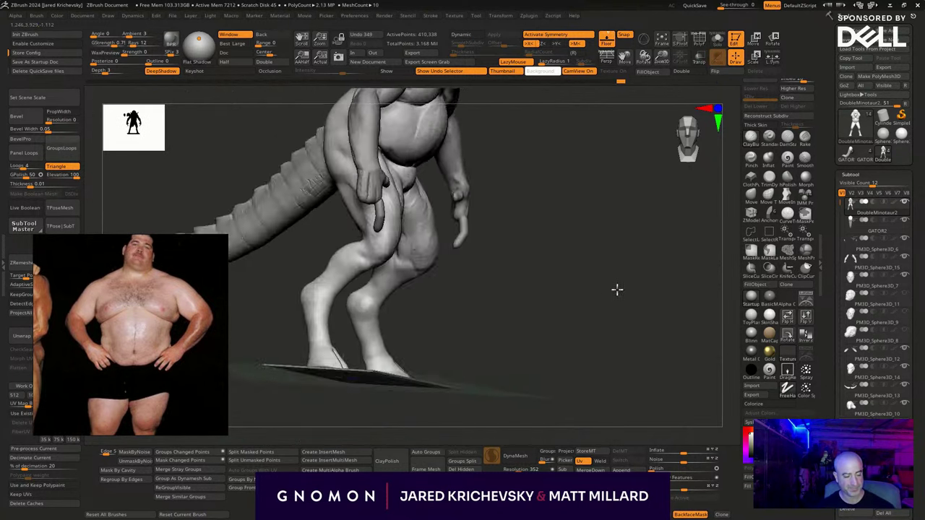
right_drag(616, 290, 551, 291)
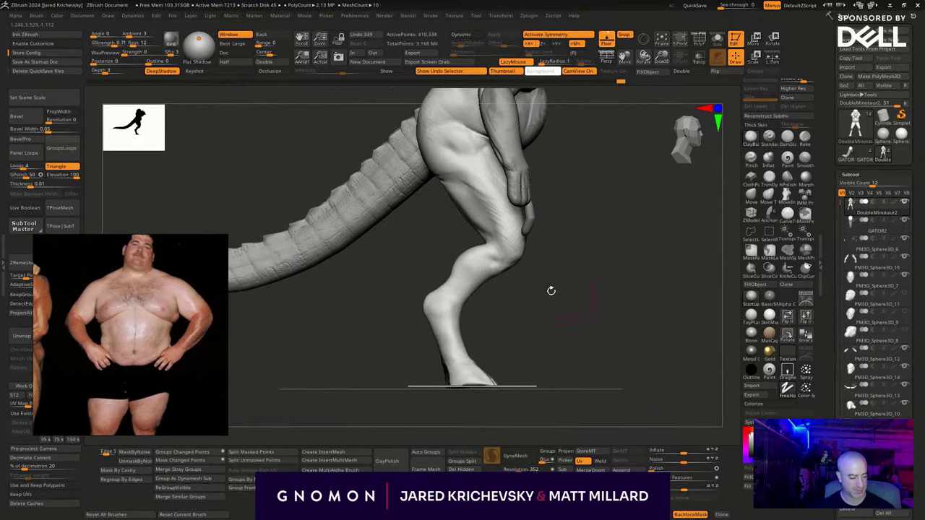
mouse_move(522, 264)
ctrl+mouse_down()
mouse_move(401, 281)
mouse_move(612, 322)
ctrl+mouse_up()
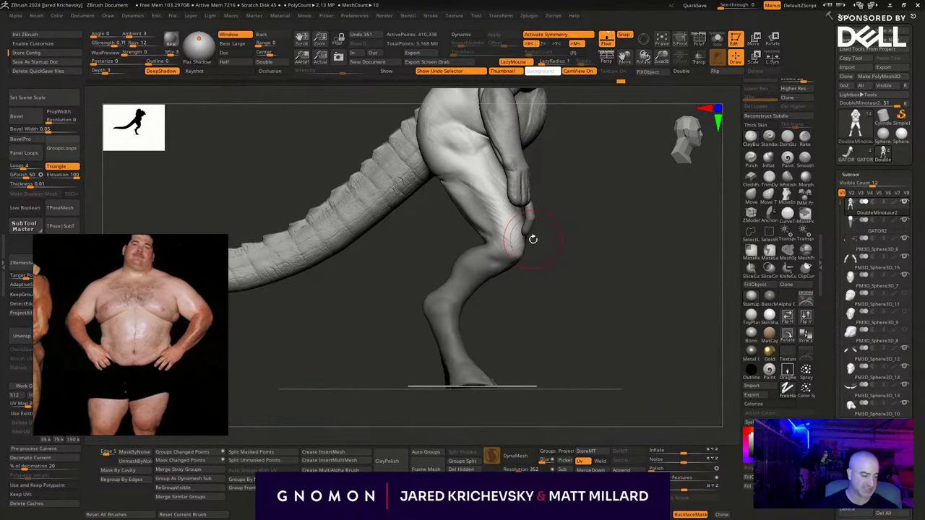
key(w)
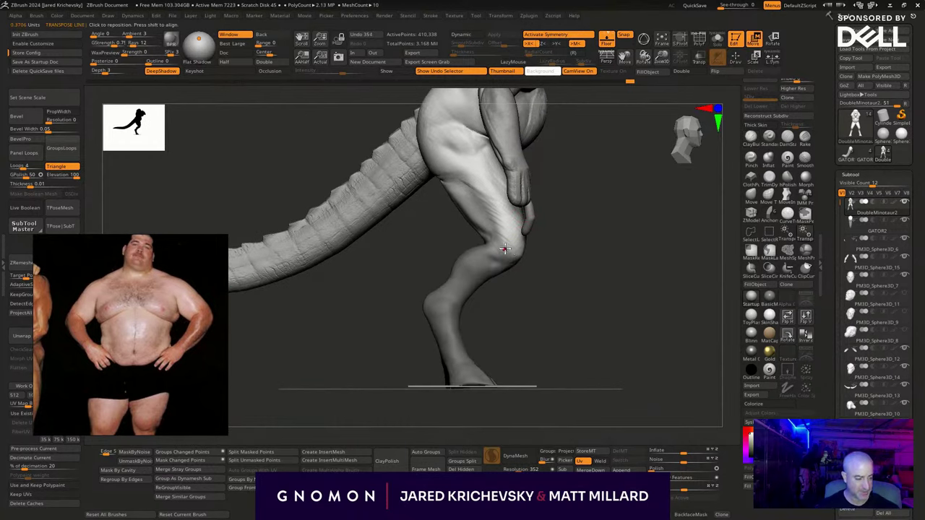
key(q)
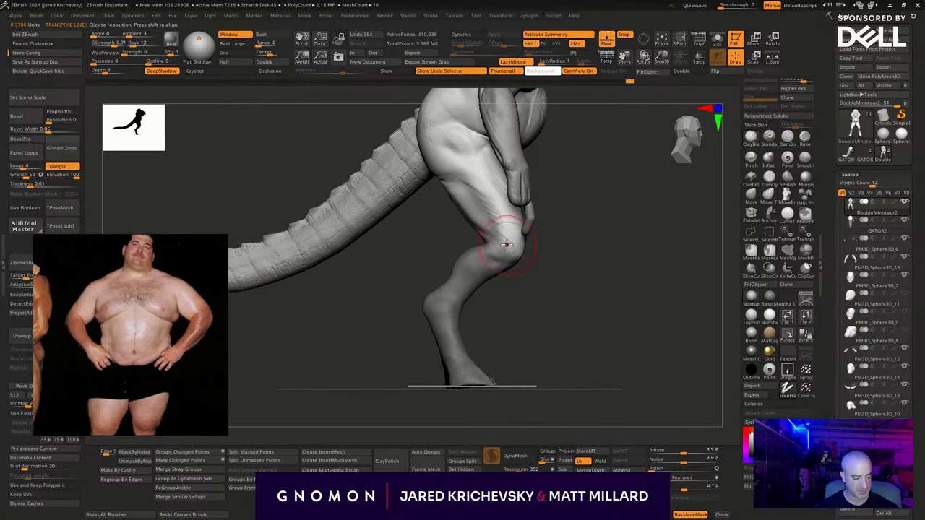
key(w)
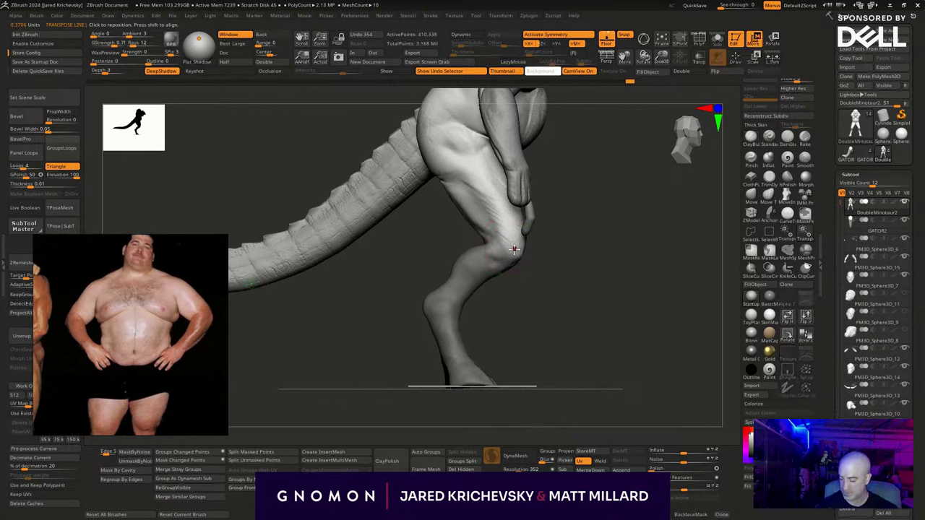
ctrl+click(565, 239)
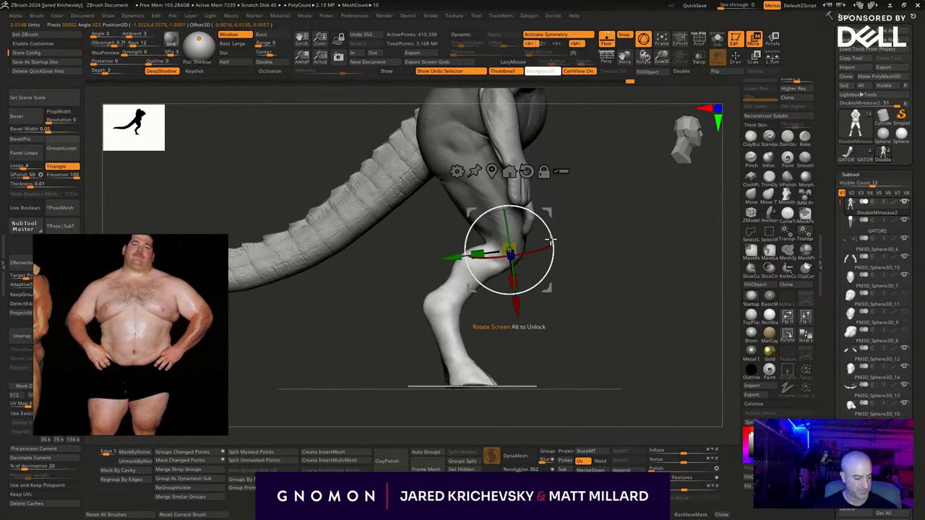
Rework the mask around the knee and swing the lower legs forward about the knee joint.
drag(553, 241, 552, 232)
key(ctrl+z)
key(q)
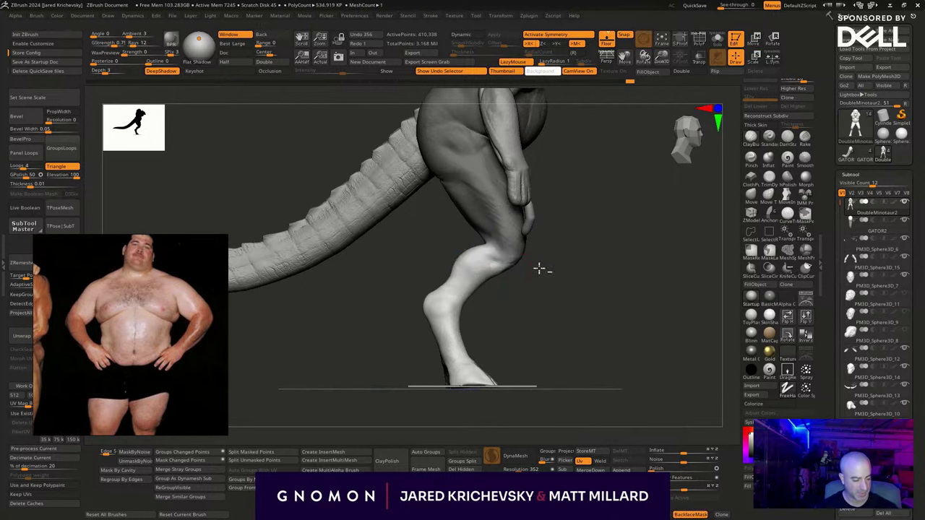
mouse_move(477, 237)
ctrl+mouse_down()
mouse_move(485, 244)
mouse_move(485, 182)
mouse_move(539, 201)
mouse_move(544, 219)
mouse_move(538, 211)
ctrl+mouse_up()
ctrl+click(769, 257)
key(w)
key(q)
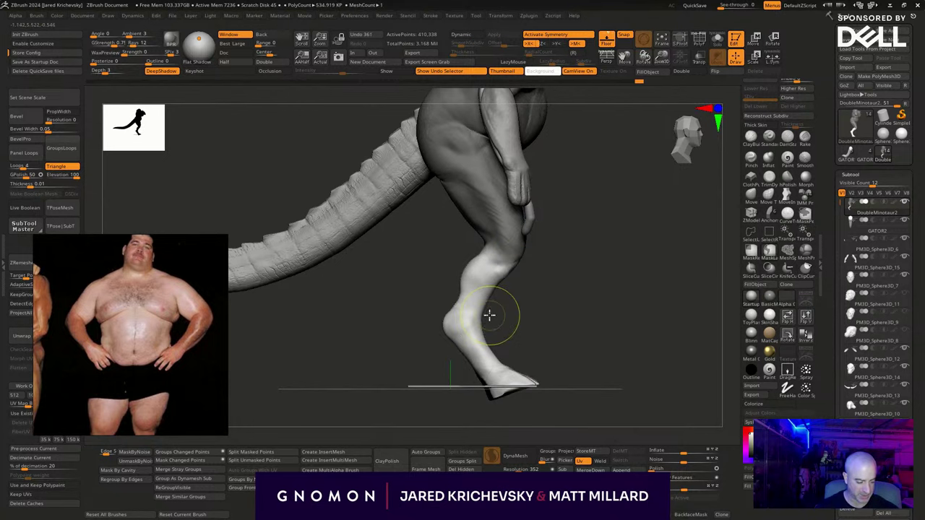
Mask the legs above the hock, rotate the feet back beneath the body about the hock joint, and clear the mask.
mouse_move(490, 316)
ctrl+mouse_down()
mouse_move(615, 149)
mouse_move(513, 304)
mouse_move(504, 345)
mouse_move(508, 301)
ctrl+mouse_up()
key(w)
alt+click(468, 324)
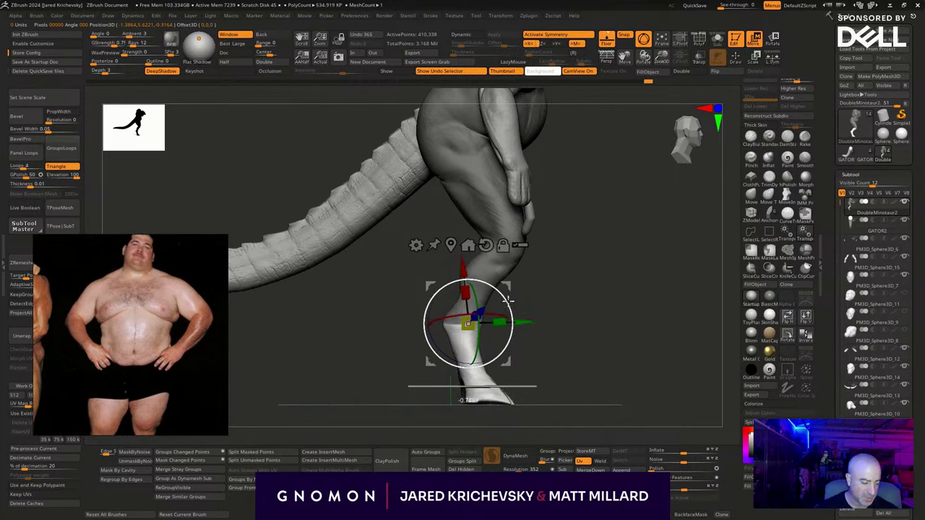
key(q)
mouse_move(641, 330)
mouse_down()
mouse_move(562, 380)
mouse_move(473, 327)
mouse_up()
key(w)
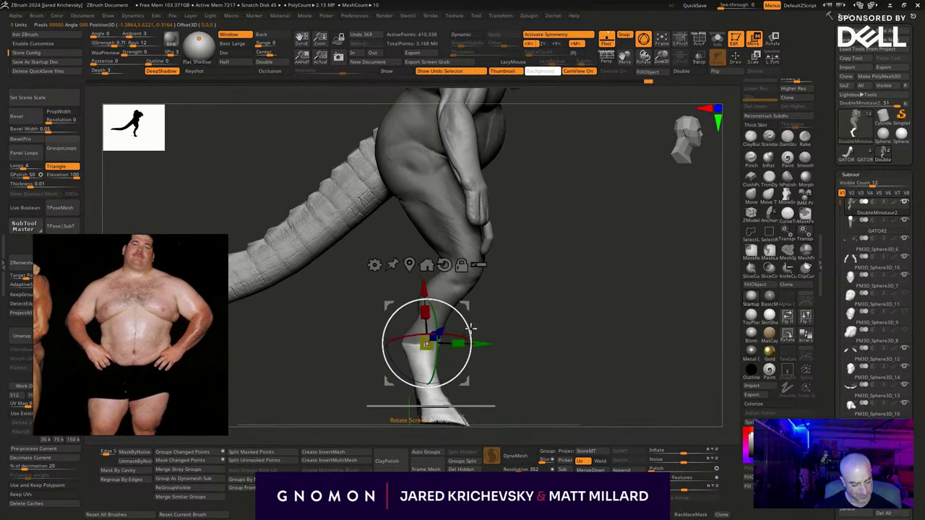
mouse_move(553, 340)
ctrl+mouse_down()
mouse_move(576, 357)
mouse_move(562, 374)
mouse_move(523, 359)
ctrl+mouse_up()
key(q)
Try to adjust the body with the transform gizmo placed on the upper chest in front view.
mouse_move(614, 341)
mouse_down()
mouse_move(534, 347)
mouse_move(529, 355)
mouse_move(541, 350)
mouse_move(538, 358)
mouse_up()
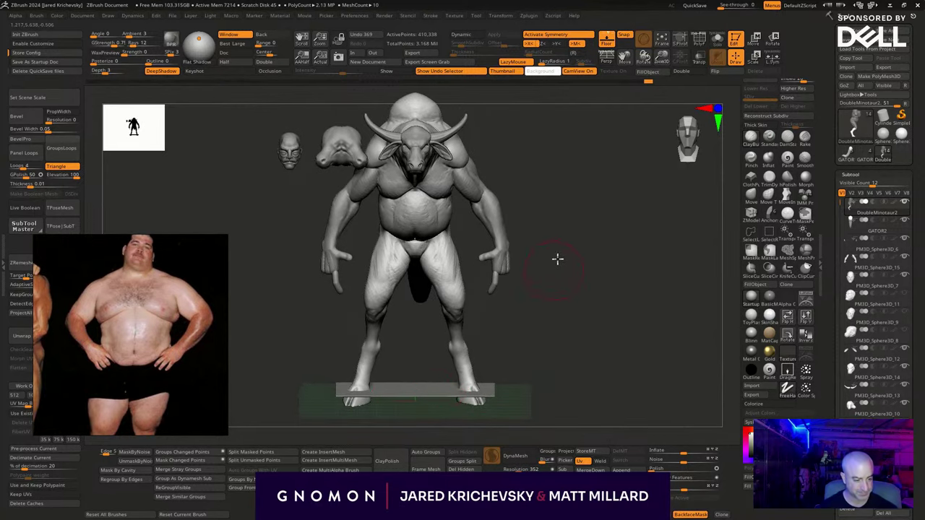
drag(558, 259, 434, 149)
key(w)
click(427, 153)
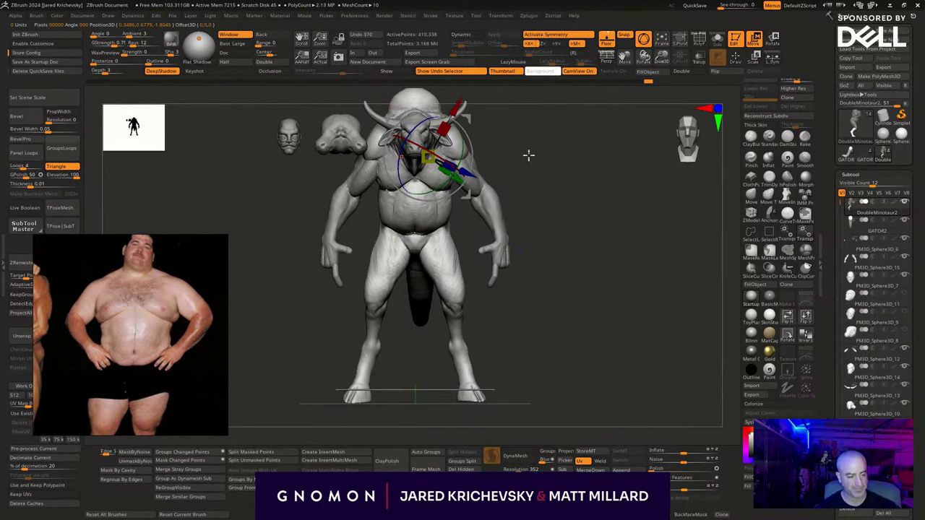
alt+drag(529, 155, 530, 187)
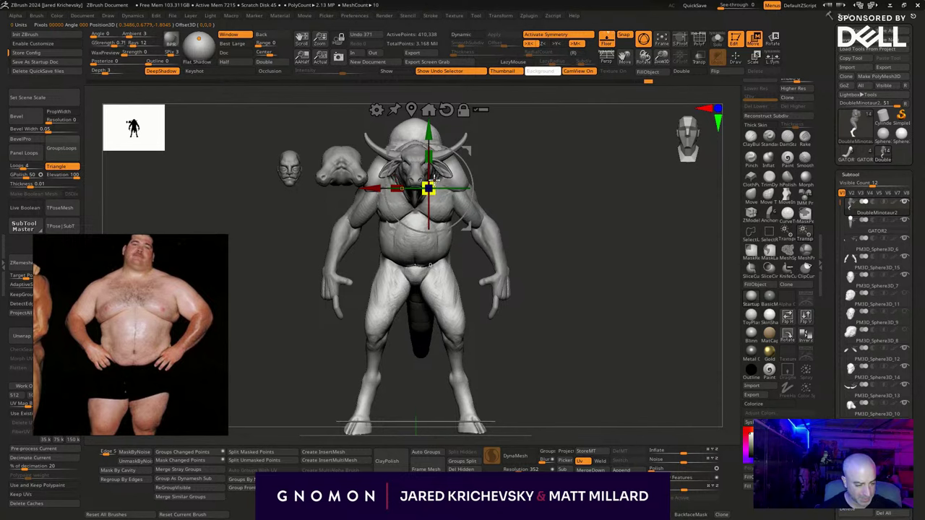
drag(432, 177, 436, 179)
key(q)
drag(557, 330, 518, 336)
alt+drag(556, 370, 527, 336)
key(ctrl+z)
key(ctrl+z)
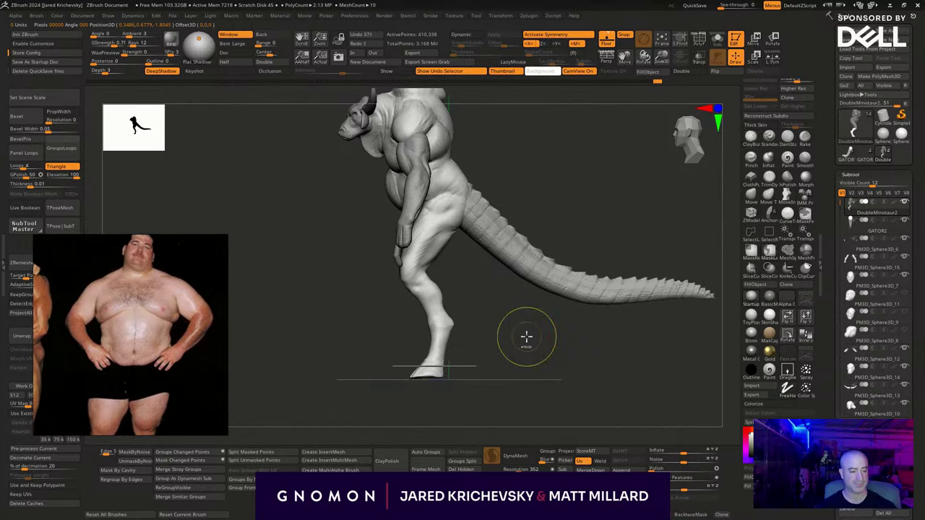
Nudge the body with the transform gizmo in side view to correct its stance.
key(w)
alt+drag(490, 284, 488, 330)
drag(383, 187, 381, 190)
drag(421, 145, 423, 146)
key(q)
Select the floor plate, reset and recentre the gizmo on it, and shift the plate beneath the feet.
mouse_move(571, 269)
mouse_down()
mouse_move(634, 265)
mouse_move(626, 349)
mouse_move(540, 369)
mouse_up()
alt+click(459, 382)
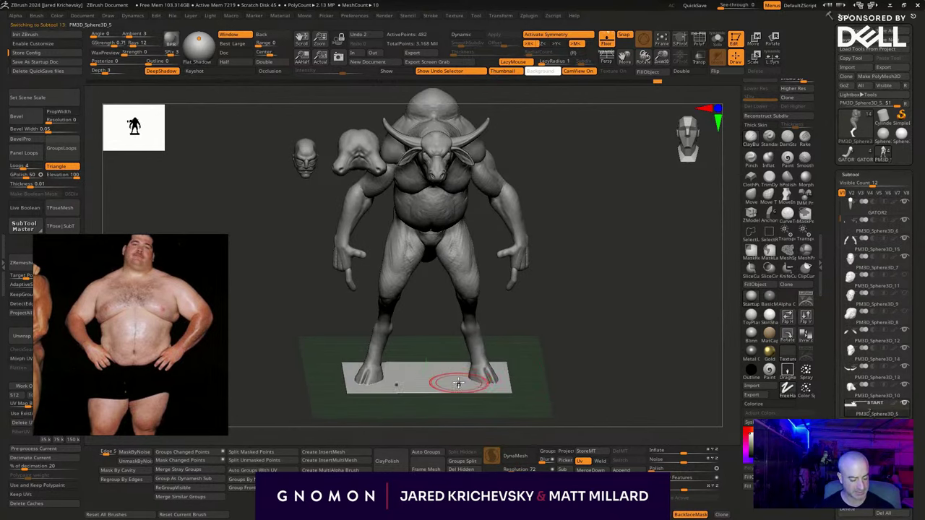
key(w)
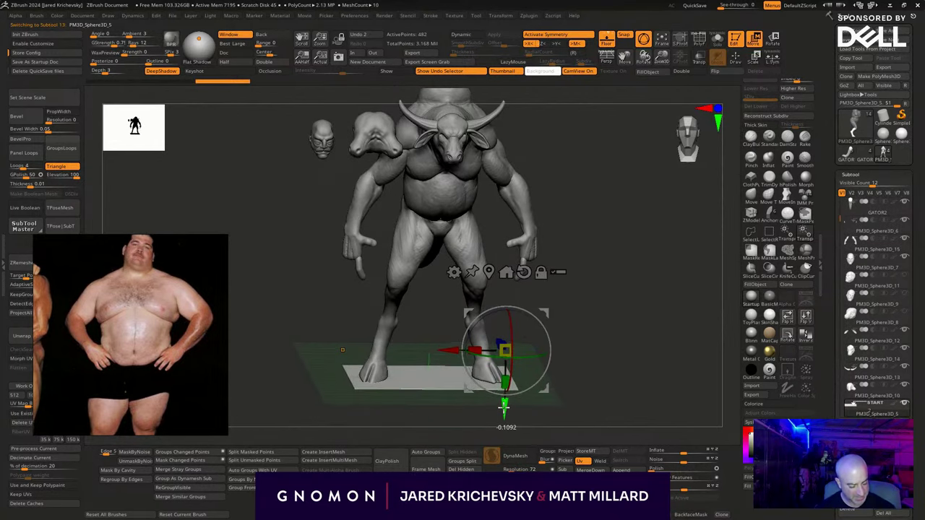
drag(561, 365, 466, 325)
key(ctrl+z)
click(524, 272)
click(492, 273)
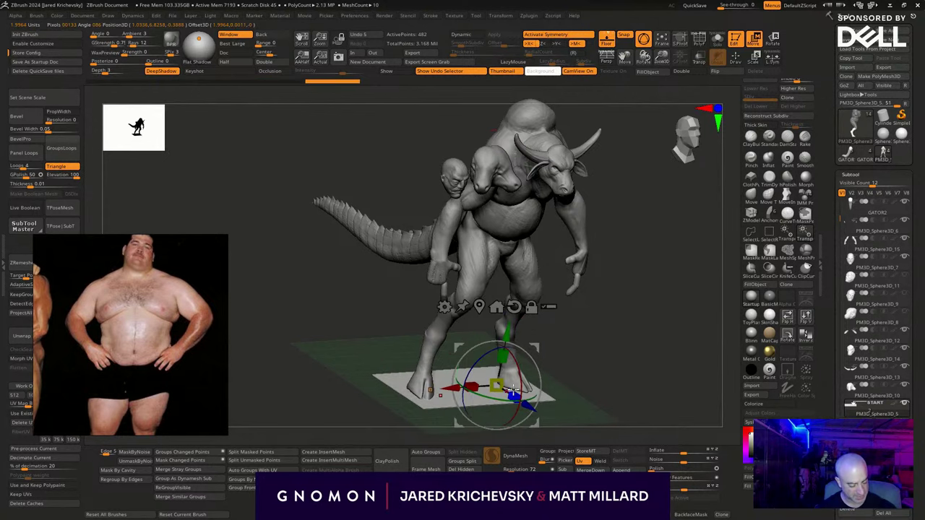
drag(514, 395, 525, 407)
mouse_move(565, 329)
mouse_down()
mouse_move(613, 305)
mouse_move(578, 351)
mouse_move(576, 341)
mouse_move(538, 368)
mouse_move(585, 380)
mouse_up()
key(q)
Reselect the body and pull the buttock contour outward over the base of the tail in side view.
alt+drag(597, 311, 553, 381)
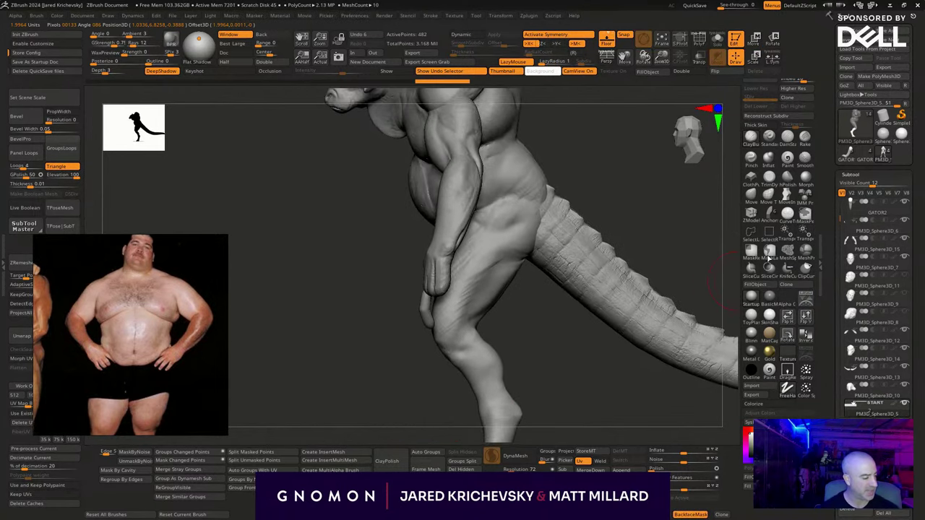
drag(510, 271, 509, 276)
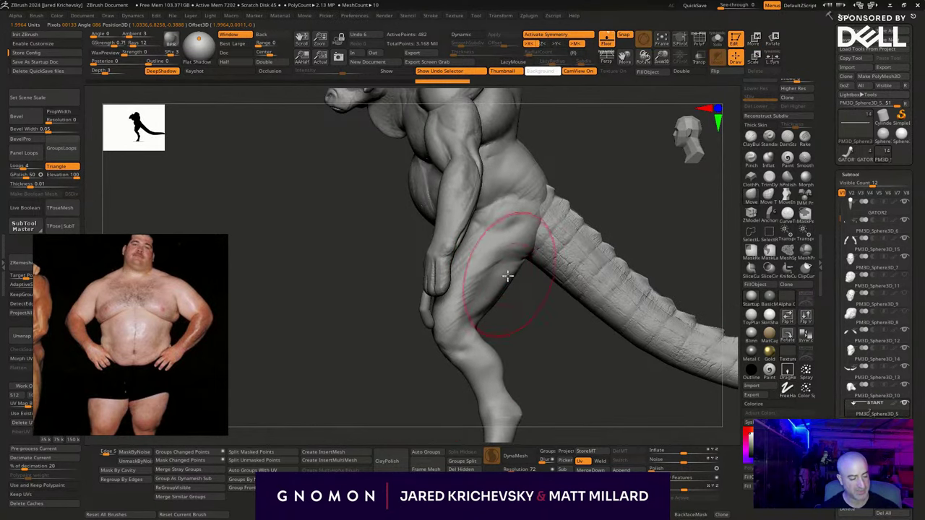
alt+click(513, 279)
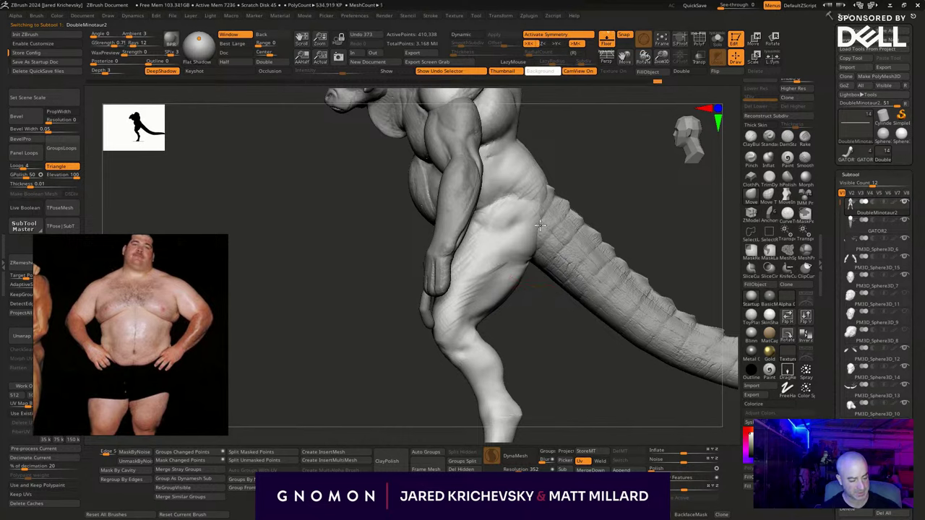
mouse_move(536, 224)
mouse_down()
mouse_move(553, 222)
mouse_move(557, 190)
mouse_up()
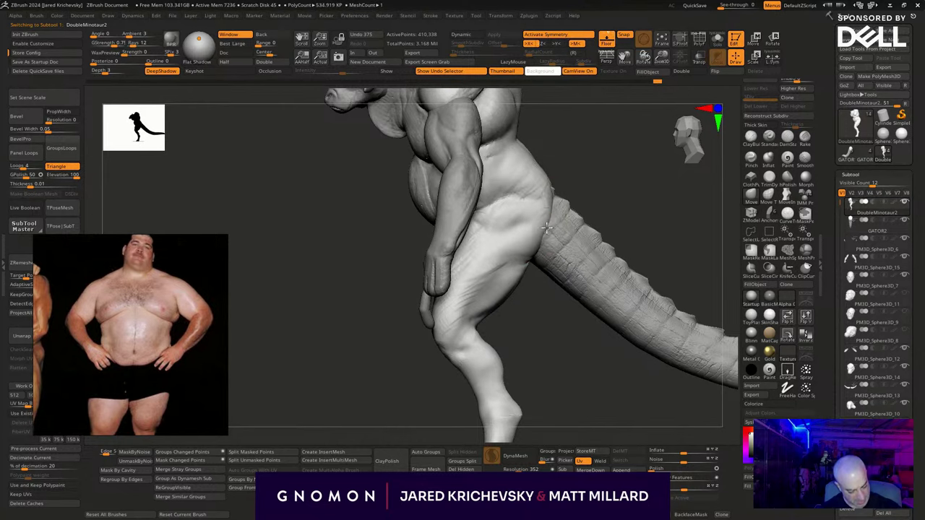
mouse_move(531, 318)
mouse_down()
mouse_move(578, 339)
mouse_move(595, 334)
mouse_up()
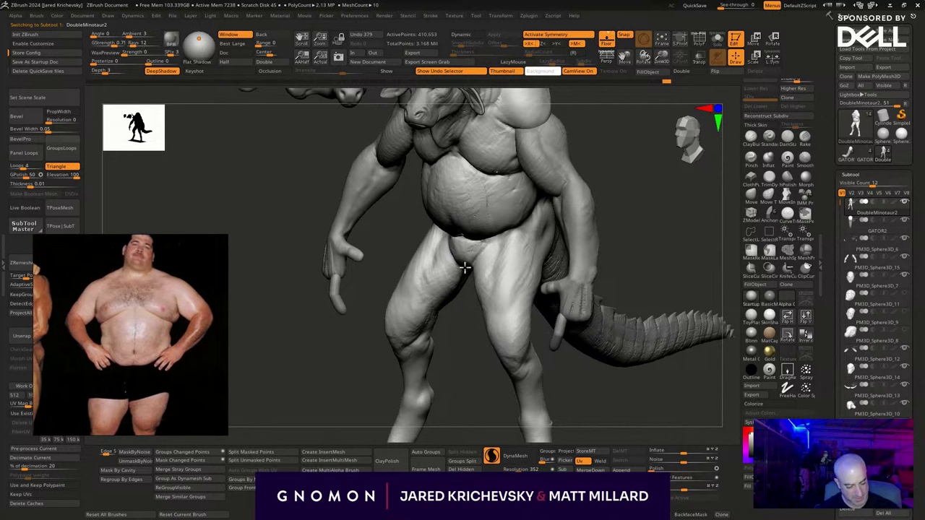
Isolate the body and sculpt the inner thighs and buttock undersides from below.
right_drag(465, 357, 479, 306)
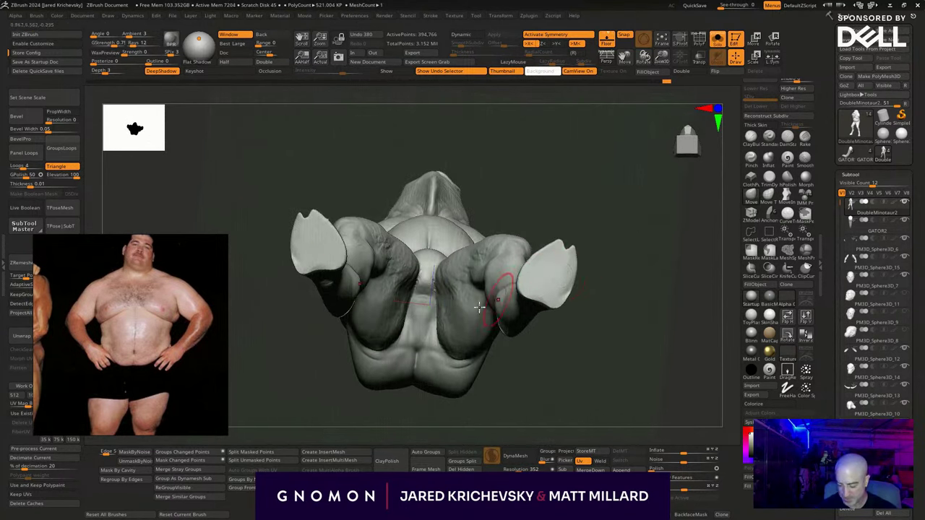
key(s)
mouse_move(443, 325)
mouse_down()
mouse_move(431, 345)
mouse_move(452, 278)
mouse_up()
drag(445, 349, 451, 353)
Build up the hamstring muscles along the backs of the thighs.
mouse_move(477, 376)
right_down()
mouse_move(500, 373)
mouse_move(506, 326)
mouse_move(493, 327)
right_up()
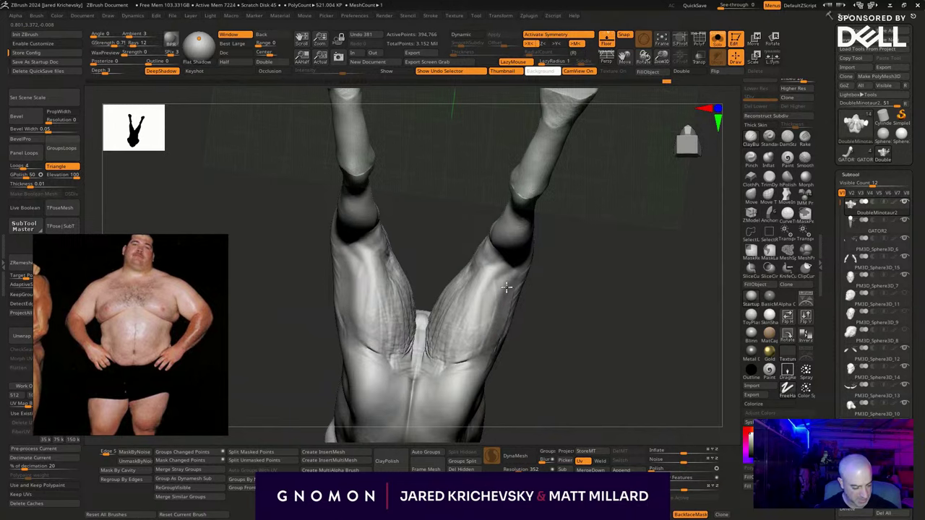
drag(507, 287, 506, 287)
mouse_move(473, 322)
mouse_down()
mouse_move(470, 258)
mouse_move(463, 279)
mouse_up()
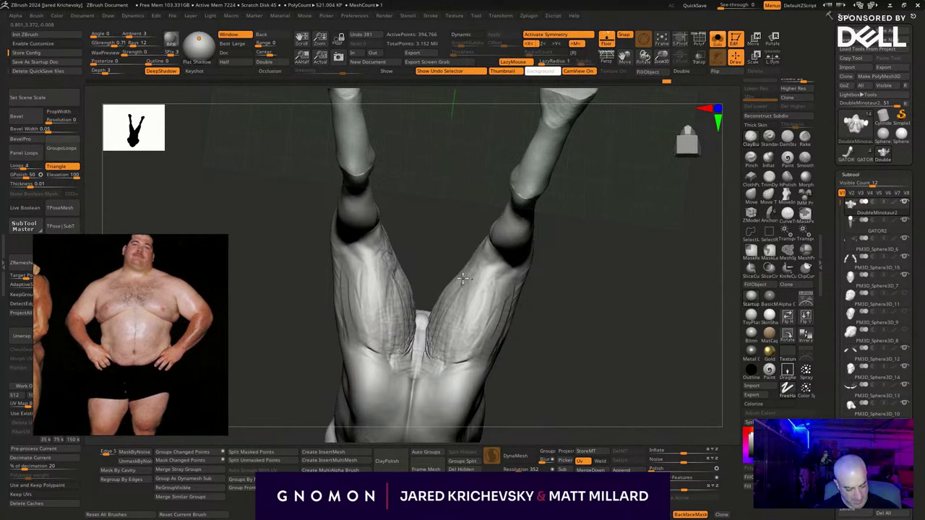
drag(449, 337, 470, 331)
Refine the buttocks, the fold beneath them and the outer hip from behind.
alt+drag(560, 319, 557, 249)
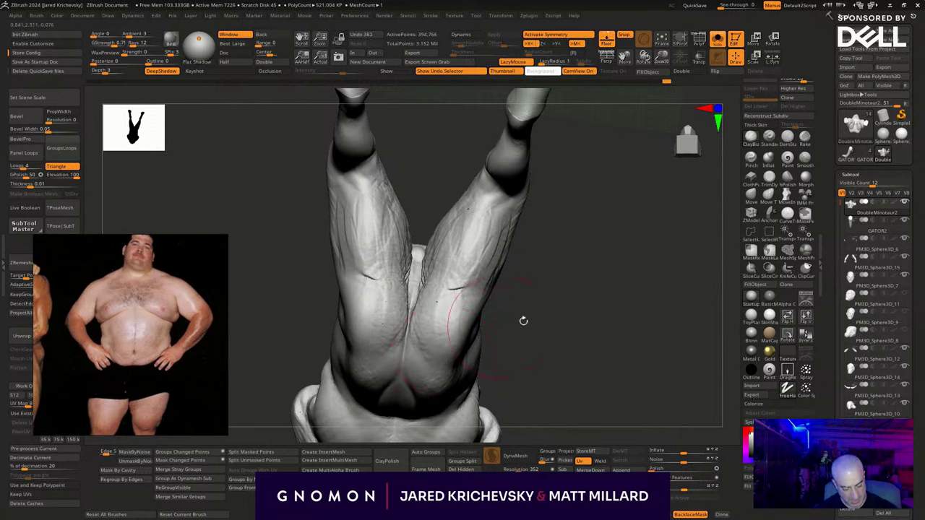
right_drag(524, 320, 441, 307)
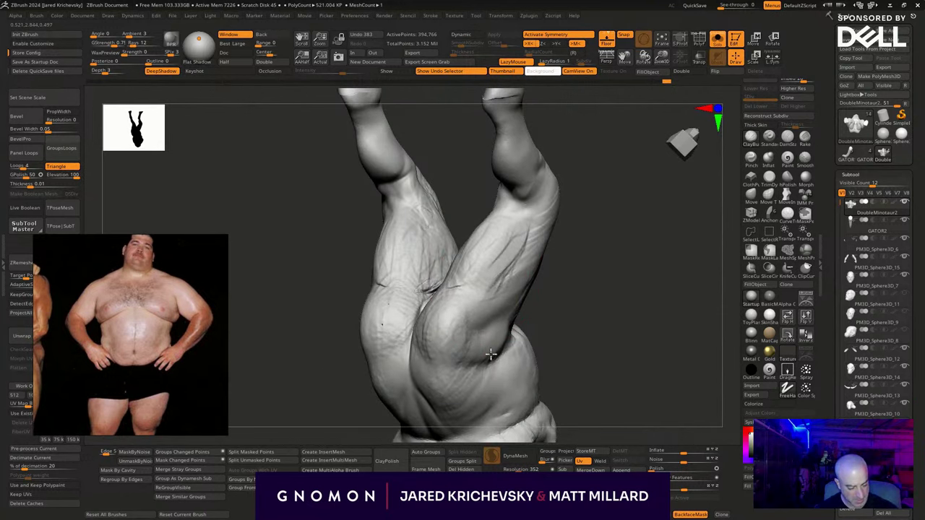
drag(491, 354, 499, 358)
mouse_move(499, 358)
right_down()
mouse_move(588, 357)
mouse_move(511, 287)
right_up()
drag(451, 217, 463, 224)
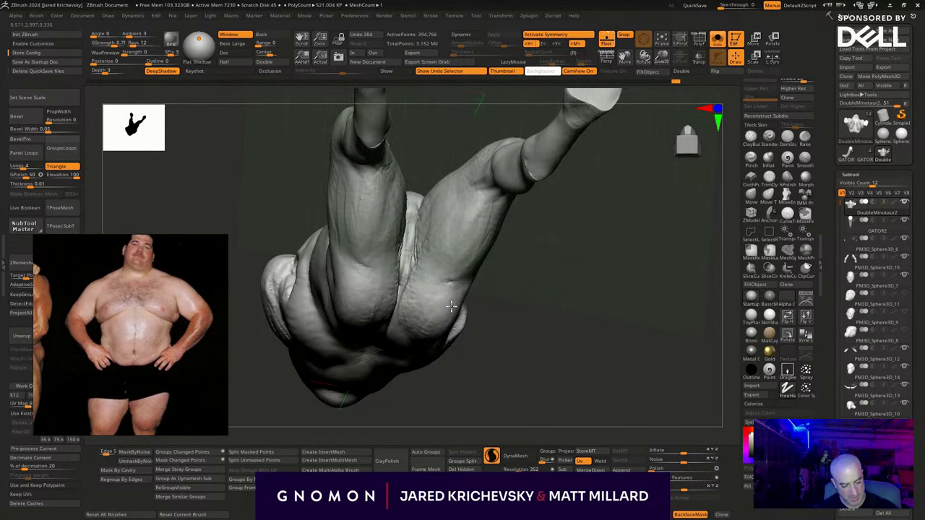
Touch up the lower buttock surface and update the body's DynaMesh.
mouse_move(462, 224)
right_down()
mouse_move(547, 374)
mouse_move(556, 252)
mouse_move(444, 310)
right_up()
drag(428, 332, 396, 311)
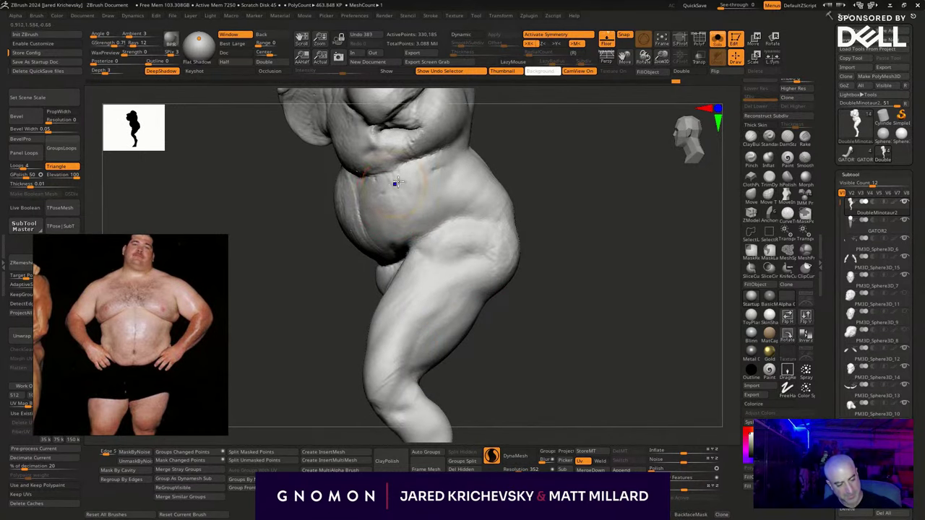
alt+drag(535, 181, 585, 307)
ctrl+drag(592, 282, 629, 318)
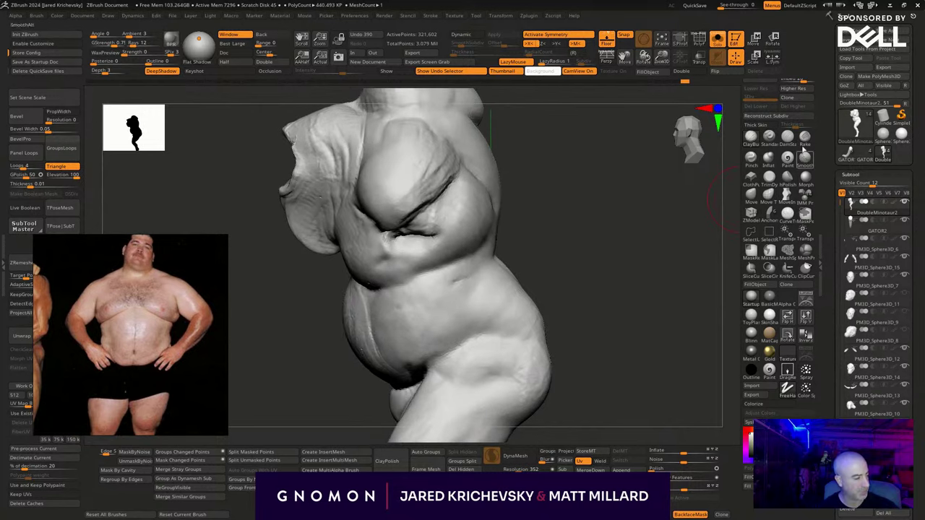
Carve the creases of the side, chest and belly with the Dam Standard brush, and polish the body with ClayPolish.
click(787, 138)
drag(532, 237, 473, 251)
mouse_move(369, 288)
mouse_down()
mouse_move(482, 253)
mouse_move(578, 249)
mouse_up()
key(l)
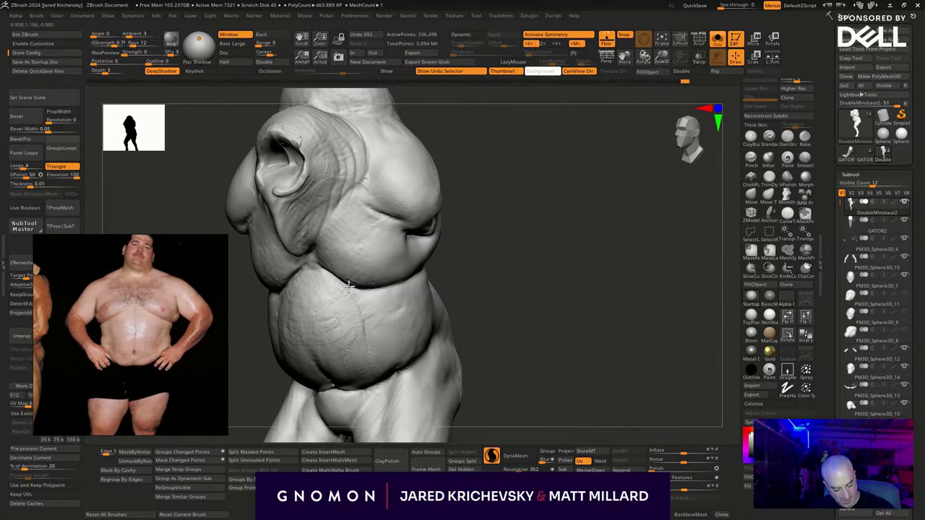
click(461, 469)
click(392, 468)
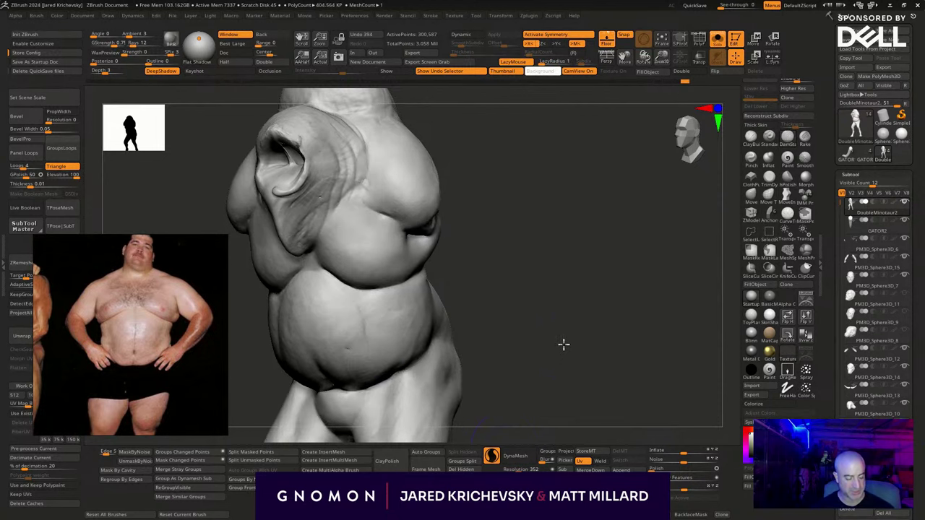
Reshape the buttocks and lower back with the Move brush from the back and side views.
drag(564, 345, 506, 346)
mouse_move(579, 365)
ctrl+mouse_down()
mouse_move(601, 399)
mouse_move(569, 310)
ctrl+mouse_up()
mouse_move(570, 310)
right_down()
mouse_move(508, 324)
mouse_move(550, 331)
mouse_move(547, 339)
mouse_move(535, 338)
mouse_move(630, 311)
right_up()
key(b)
key(m)
key(v)
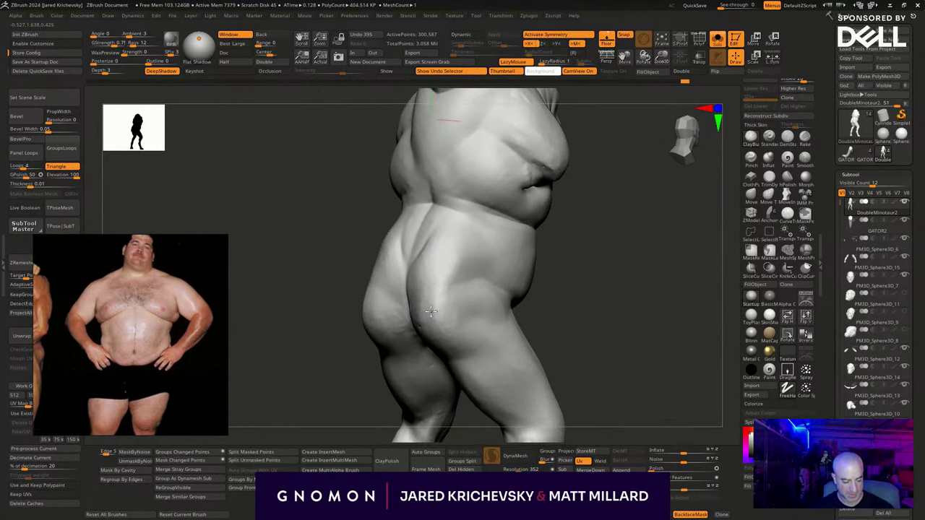
drag(430, 311, 426, 332)
right_drag(479, 355, 557, 326)
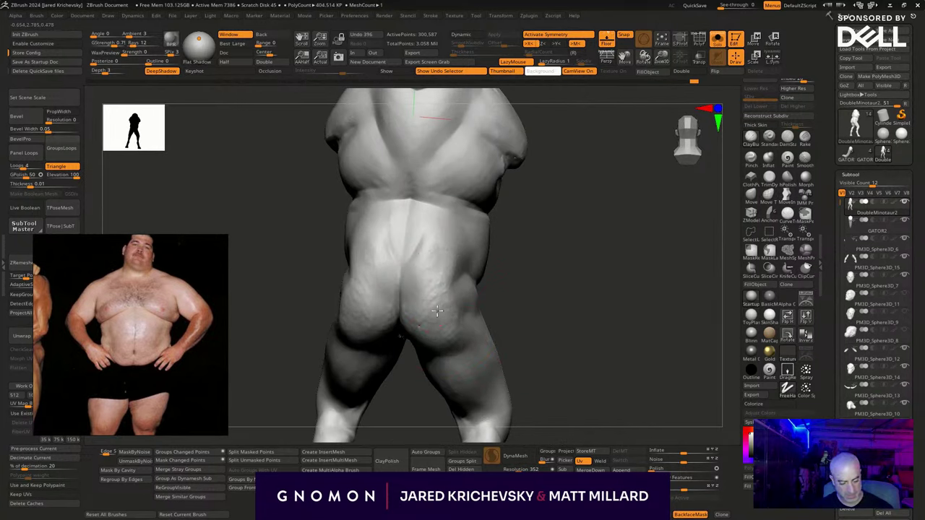
drag(440, 256, 391, 276)
drag(416, 327, 456, 312)
mouse_move(454, 239)
right_down()
mouse_move(496, 290)
mouse_move(479, 305)
right_up()
key(ctrl+z)
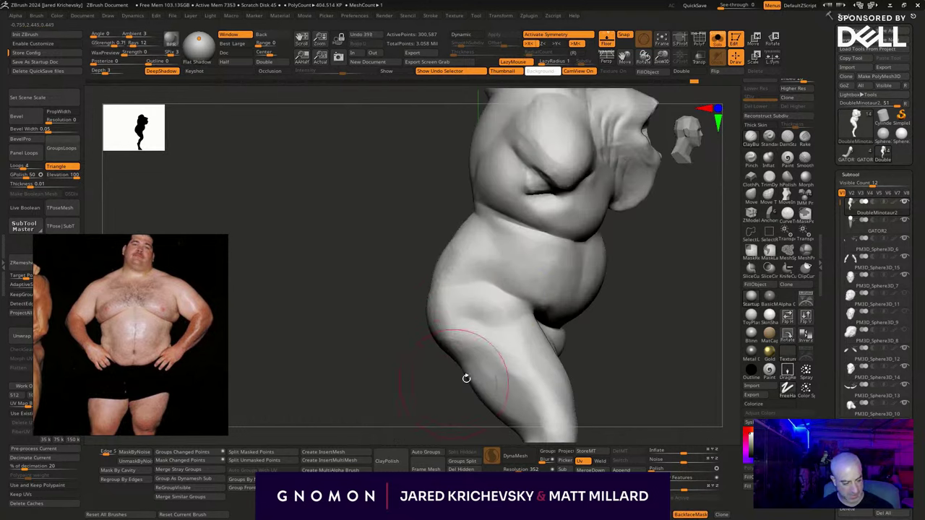
Bring the whole creature back into view and reshape the shoulders from the front and below with the Move brush.
right_drag(467, 378, 557, 368)
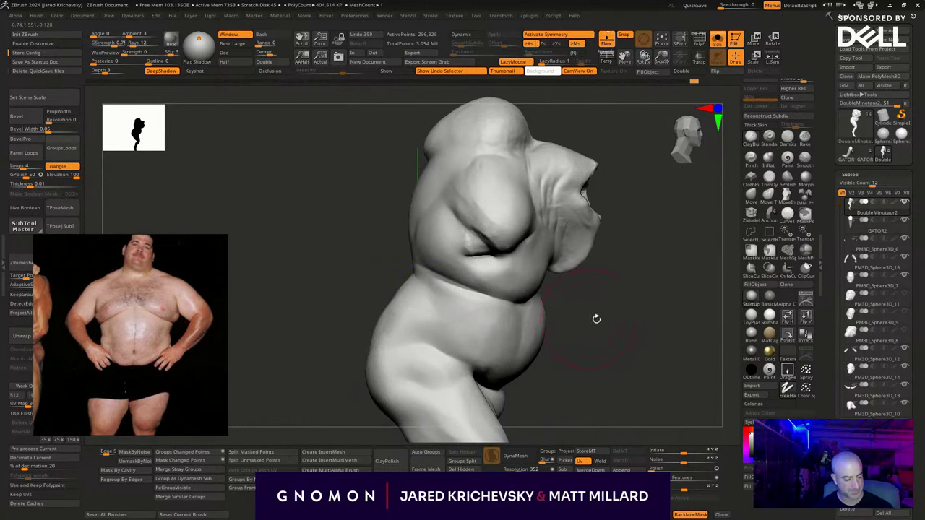
mouse_move(597, 319)
right_down()
mouse_move(577, 355)
mouse_move(520, 303)
right_up()
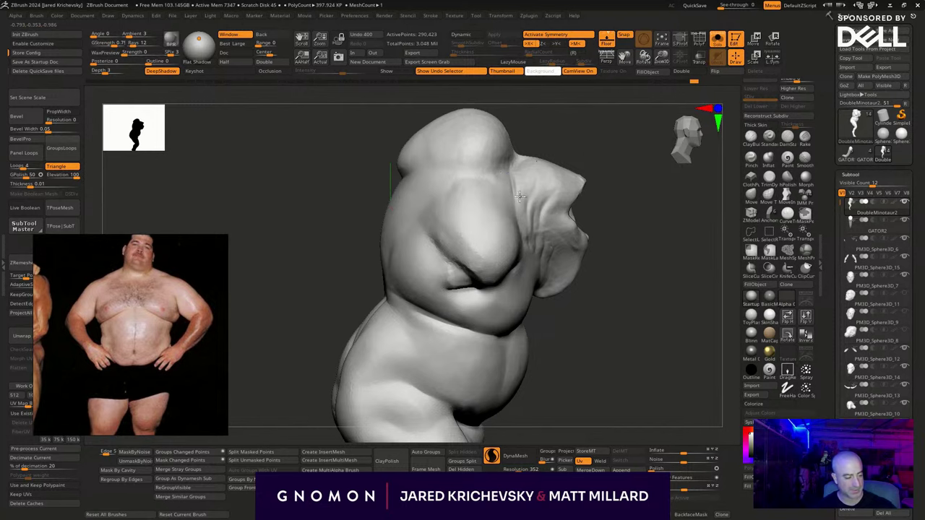
right_drag(519, 196, 609, 285)
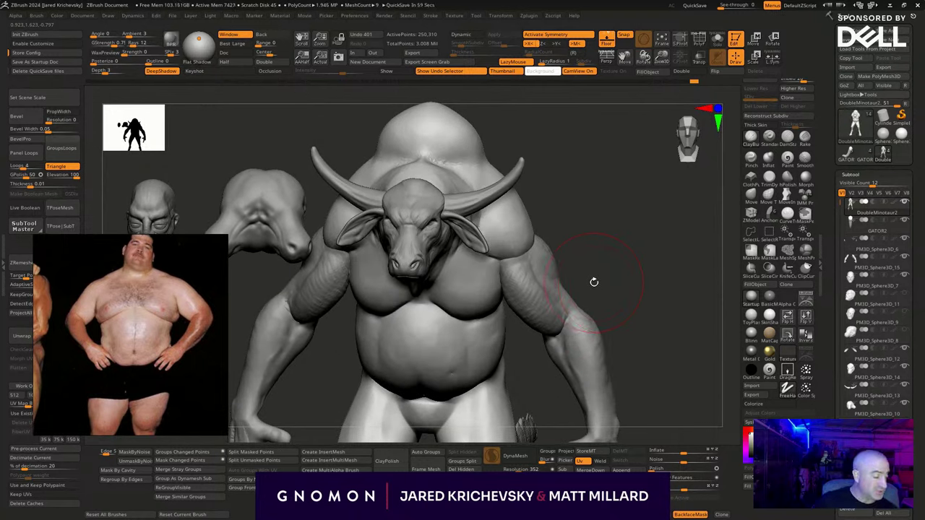
mouse_move(592, 281)
right_down()
mouse_move(552, 244)
mouse_move(522, 251)
right_up()
key(s)
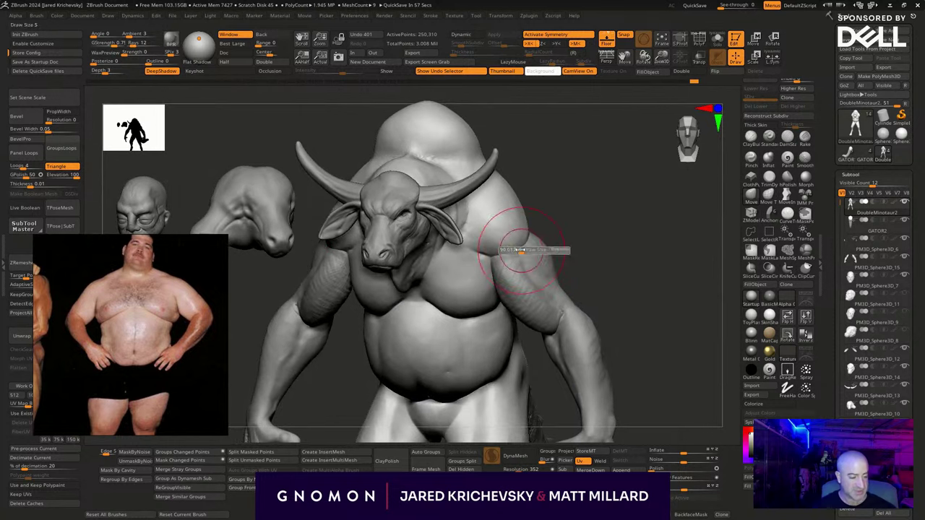
drag(532, 261, 528, 259)
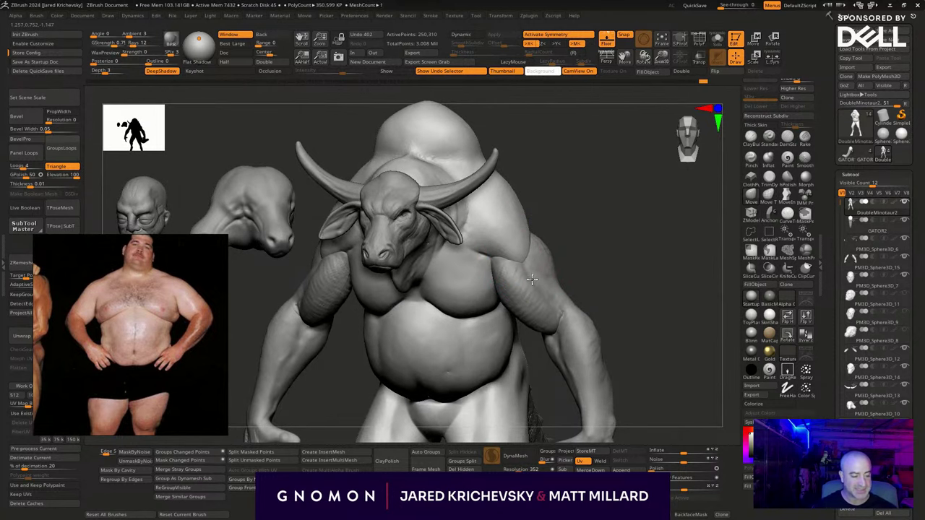
right_drag(563, 231, 557, 256)
drag(510, 246, 521, 244)
mouse_move(520, 243)
right_down()
mouse_move(538, 229)
mouse_move(497, 236)
right_up()
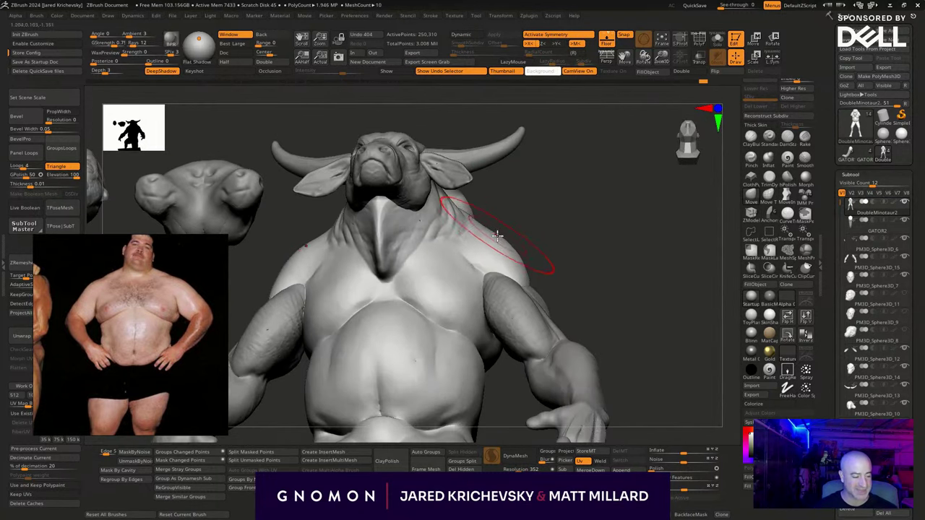
drag(501, 239, 510, 243)
Adjust the deltoid's front edge and lower tip from side and three-quarter views.
mouse_move(563, 253)
right_down()
mouse_move(583, 268)
mouse_move(619, 263)
mouse_move(508, 273)
right_up()
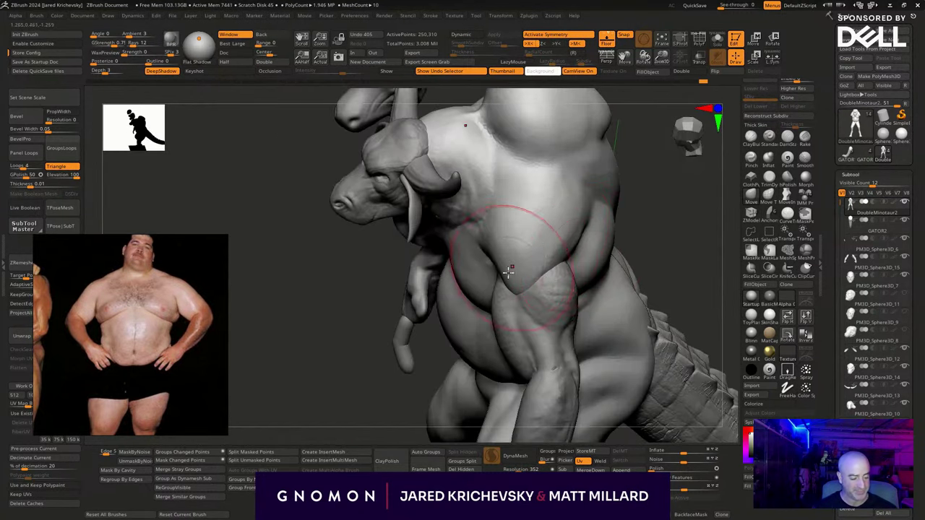
mouse_move(502, 237)
mouse_down()
mouse_move(499, 218)
mouse_move(492, 258)
mouse_up()
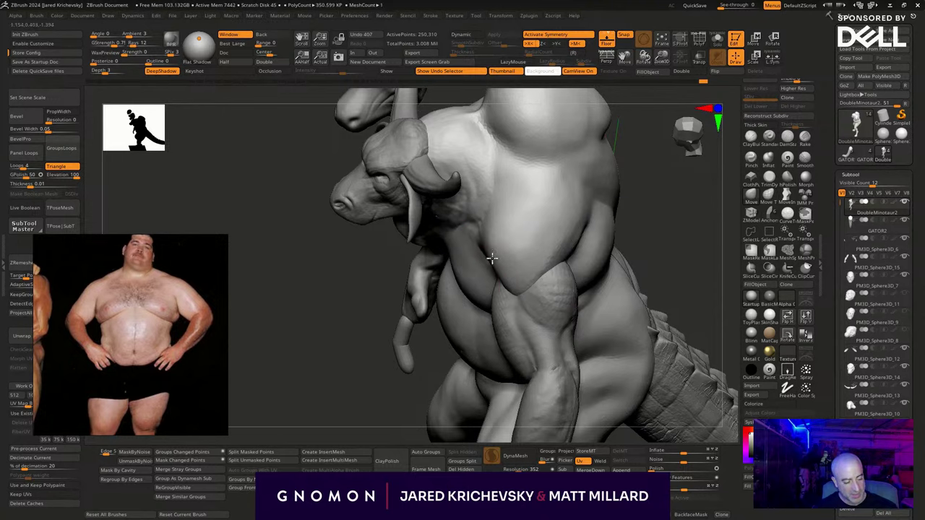
mouse_move(367, 404)
right_down()
mouse_move(544, 270)
mouse_move(533, 267)
mouse_move(528, 238)
right_up()
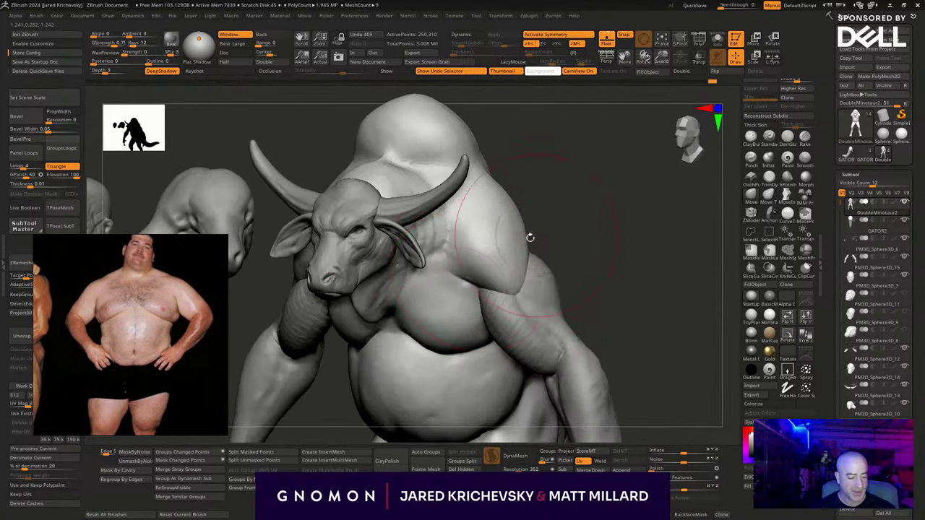
drag(469, 283, 477, 278)
right_drag(576, 250, 551, 241)
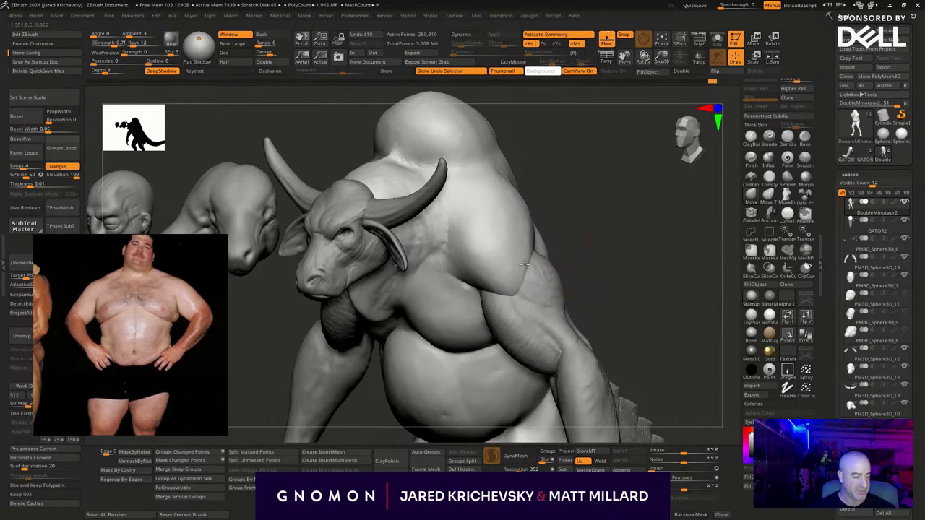
drag(525, 264, 515, 259)
right_drag(506, 239, 527, 218)
drag(513, 226, 509, 227)
right_drag(542, 228, 578, 235)
Resize the Move brush, nudge the outer deltoid contour and check the full figure's proportions.
key(s)
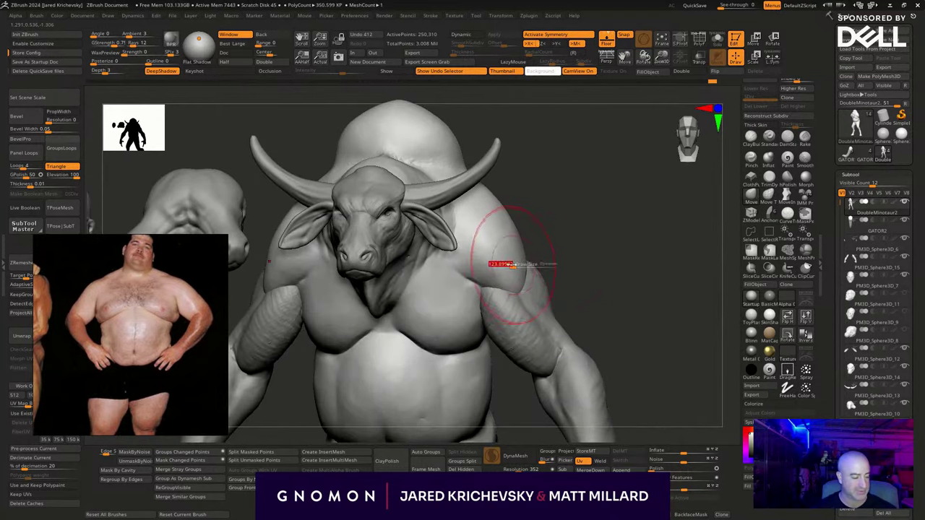
mouse_move(512, 265)
mouse_down()
mouse_move(518, 279)
mouse_move(514, 269)
mouse_up()
mouse_move(606, 326)
ctrl+right_down()
mouse_move(611, 318)
mouse_move(597, 318)
mouse_move(593, 306)
mouse_move(596, 318)
ctrl+right_up()
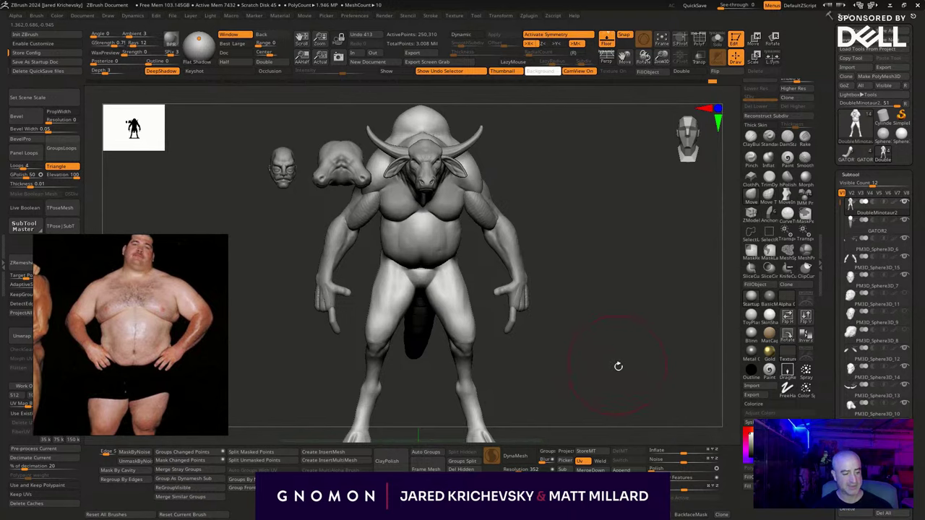
right_drag(618, 367, 628, 425)
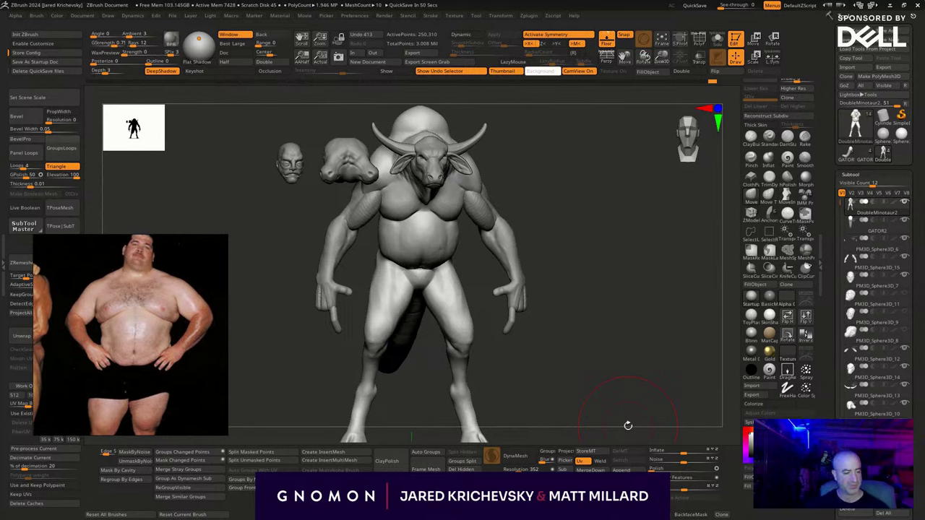
drag(582, 378, 497, 428)
Switch to the arms subtool, smooth the upper arms and forearms, and update its DynaMesh.
alt+click(380, 206)
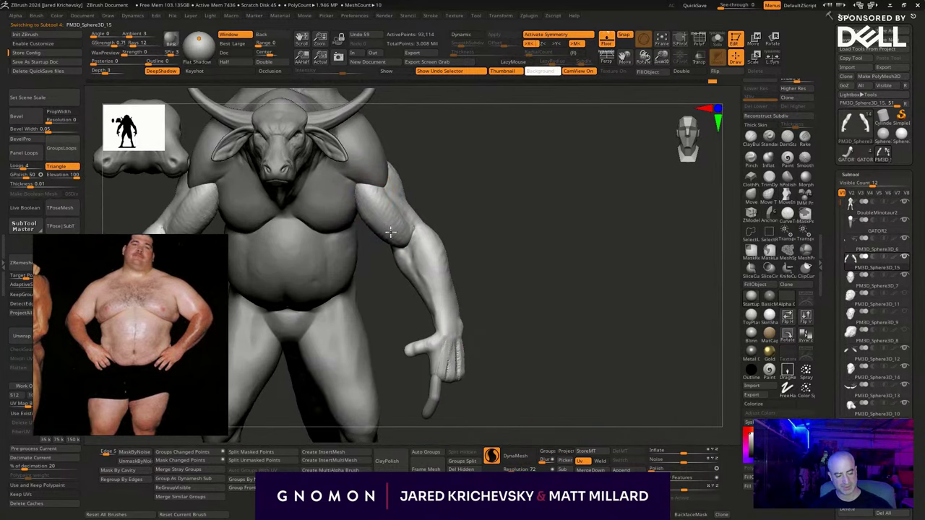
ctrl+drag(425, 206, 533, 225)
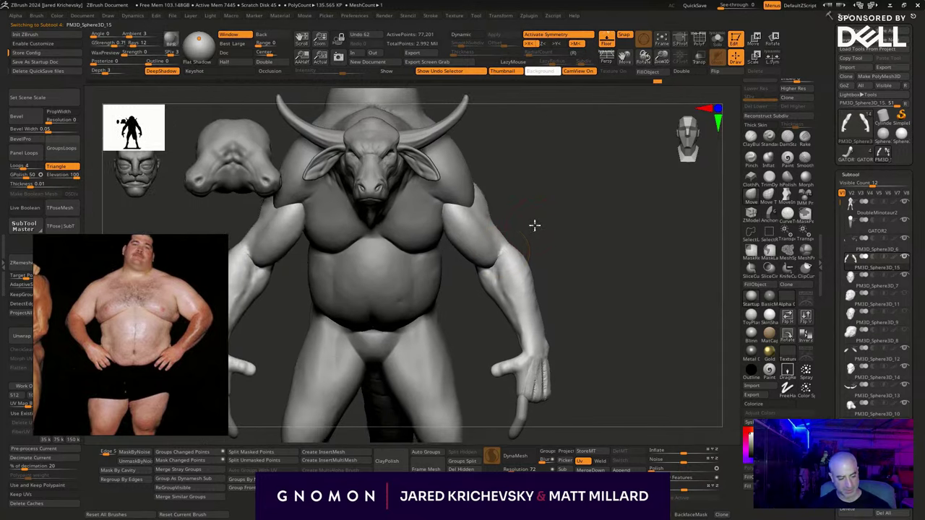
drag(535, 328, 627, 308)
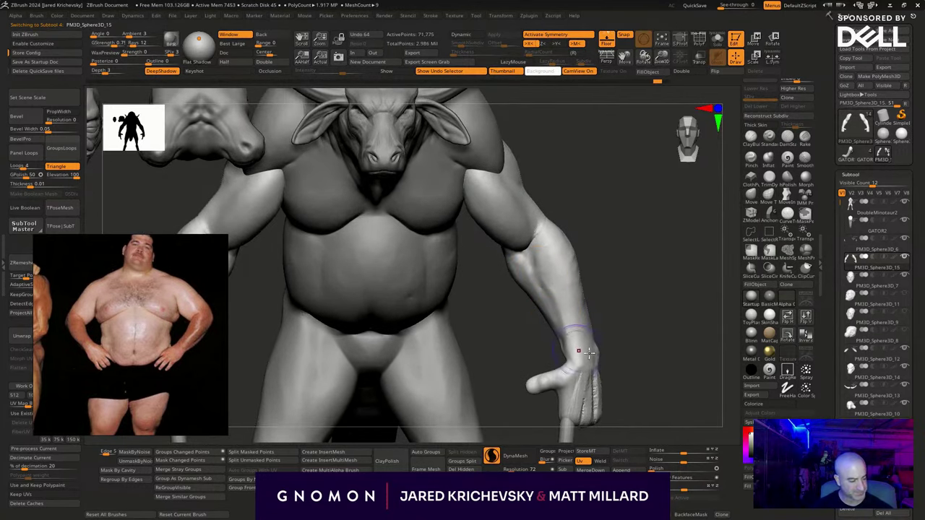
ctrl+drag(630, 346, 650, 332)
Carve the elbow crease and forearm muscle separations with the Dam Standard brush.
click(788, 139)
drag(538, 232, 530, 252)
drag(610, 227, 640, 231)
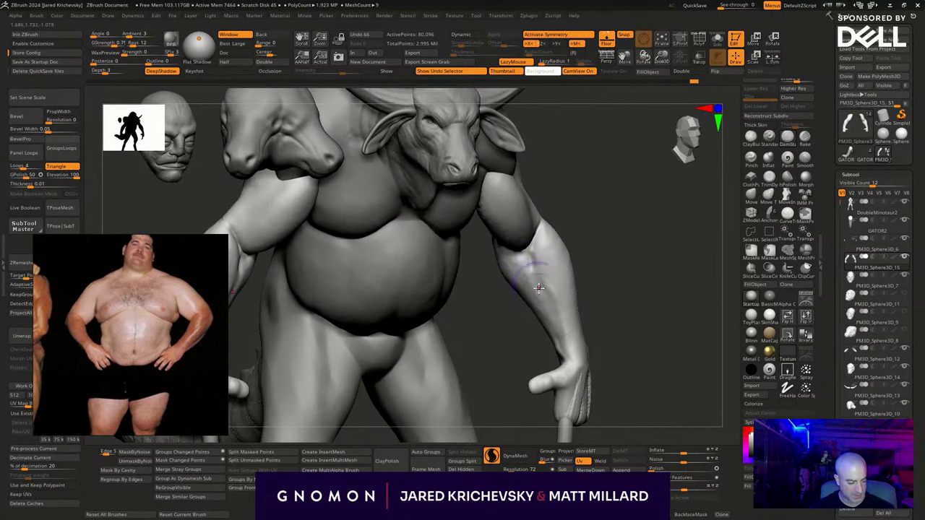
drag(543, 297, 567, 333)
drag(614, 270, 501, 252)
drag(585, 219, 552, 329)
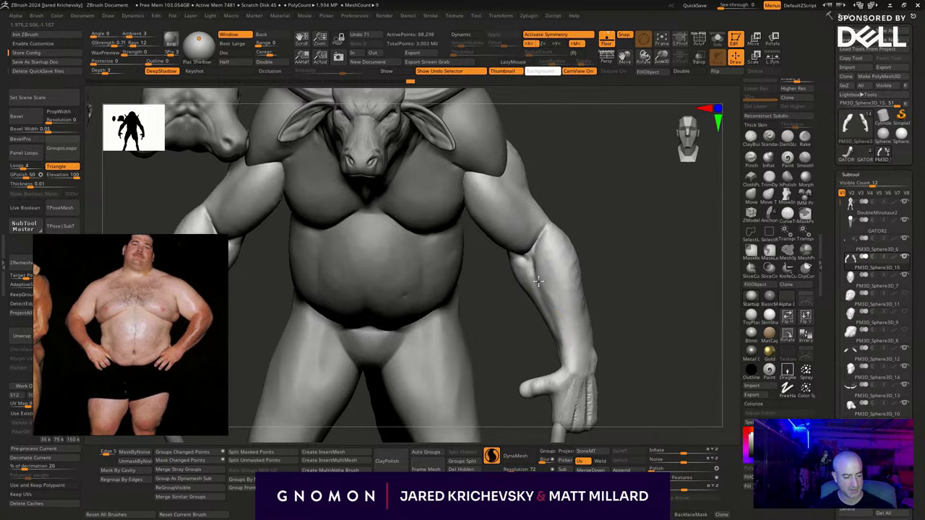
Switch back to the body subtool and widen the outer thighs from the front with the Move brush.
alt+drag(620, 334, 643, 287)
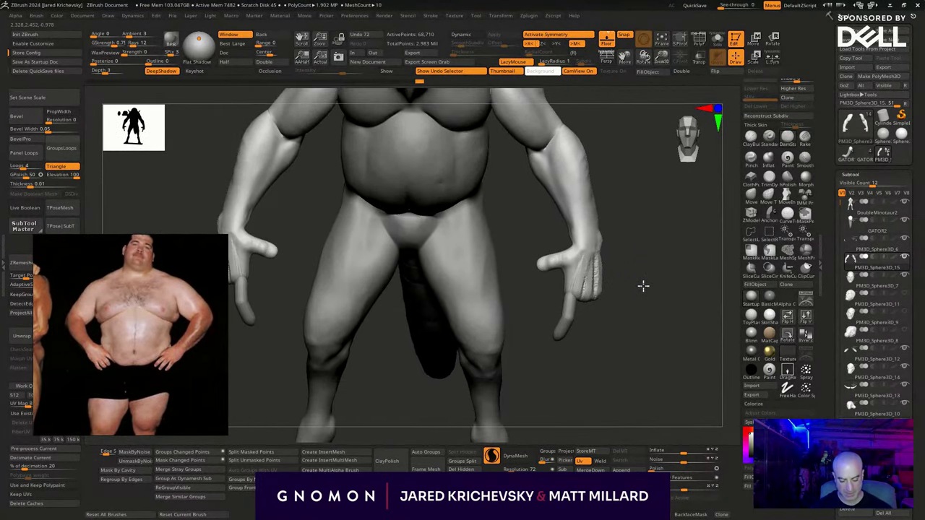
alt+click(492, 293)
drag(597, 322, 628, 308)
click(750, 196)
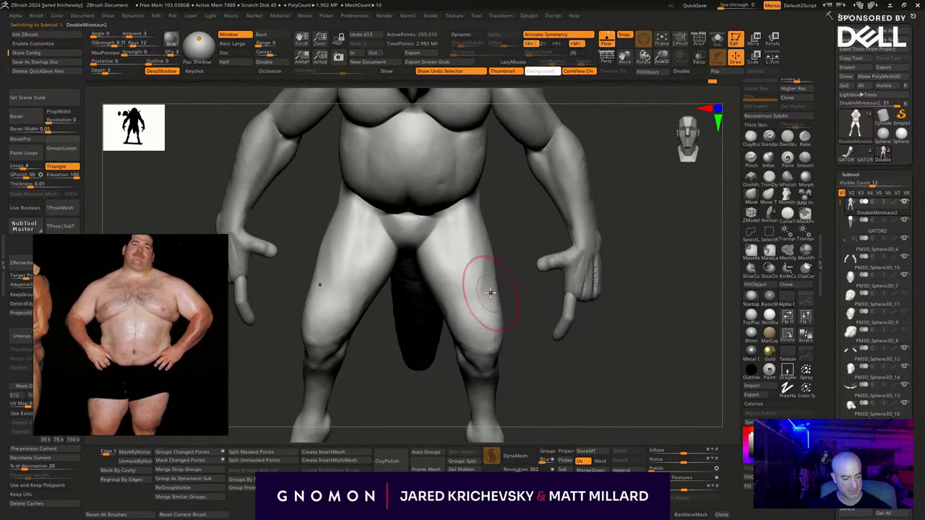
drag(493, 269, 500, 268)
mouse_move(479, 233)
mouse_down()
mouse_move(498, 228)
mouse_move(486, 217)
mouse_up()
drag(489, 261, 497, 261)
drag(493, 260, 498, 263)
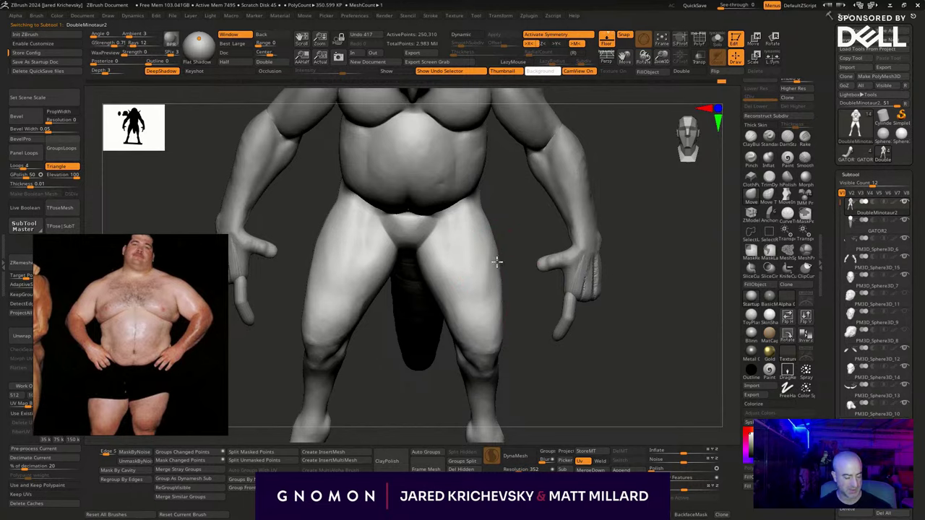
Reshape the knee and calf profile from the side with the Move brush and update the body's DynaMesh.
drag(552, 364, 506, 360)
mouse_move(506, 359)
right_down()
mouse_move(487, 302)
mouse_move(479, 405)
mouse_move(539, 345)
mouse_move(476, 333)
right_up()
drag(464, 325, 452, 312)
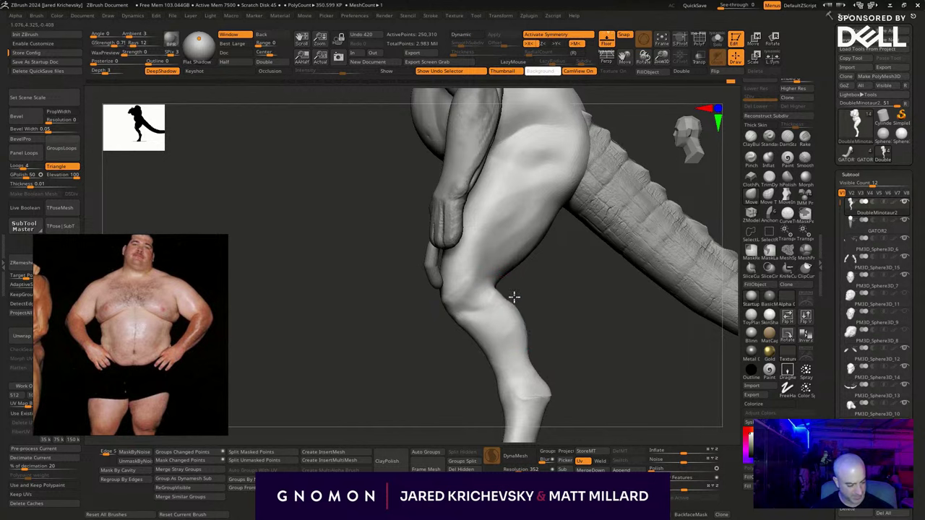
drag(520, 311, 529, 316)
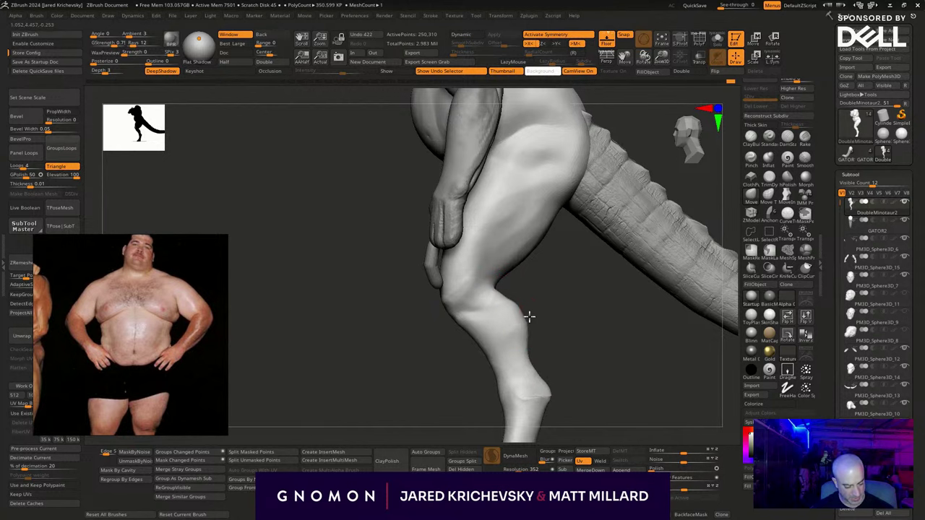
right_drag(540, 304, 519, 315)
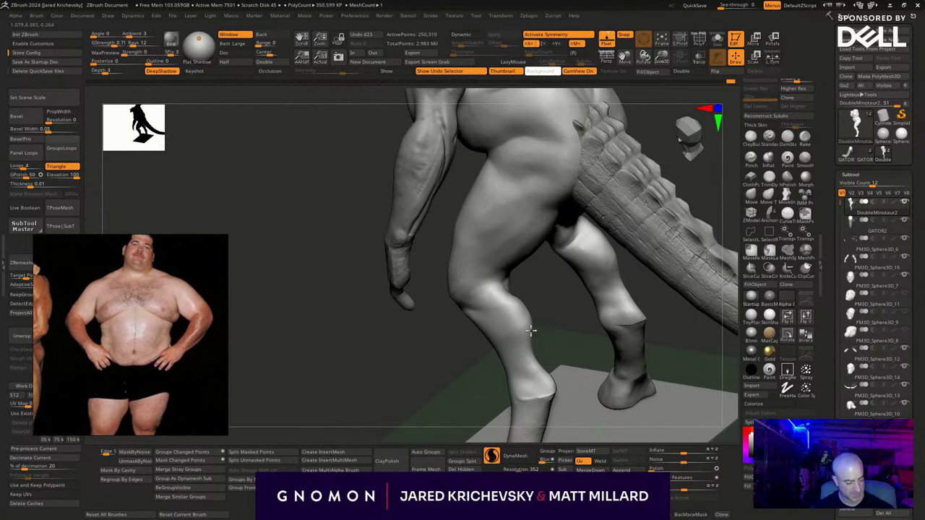
ctrl+drag(540, 332, 559, 337)
Build up the calf muscles on the inner and outer lower legs with the ClayBuildup brush.
right_drag(559, 337, 506, 342)
right_drag(667, 306, 587, 299)
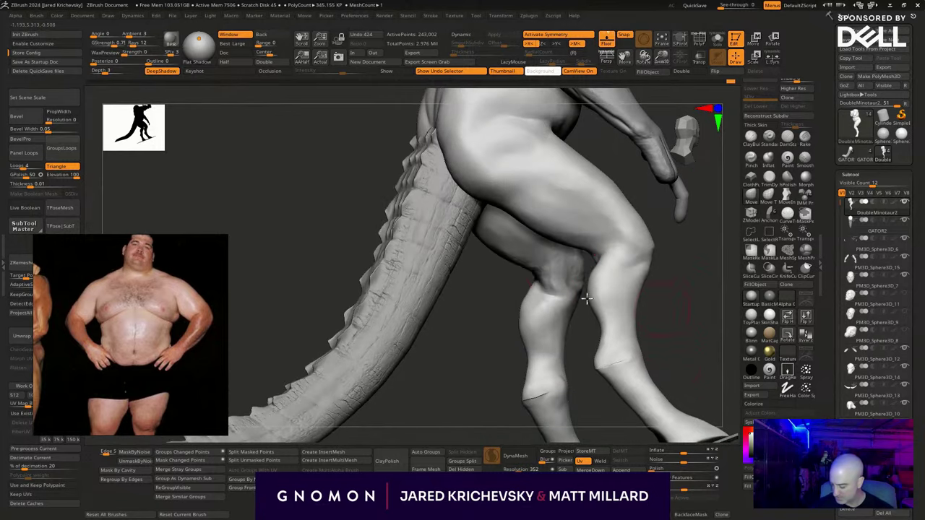
key(b)
key(c)
key(b)
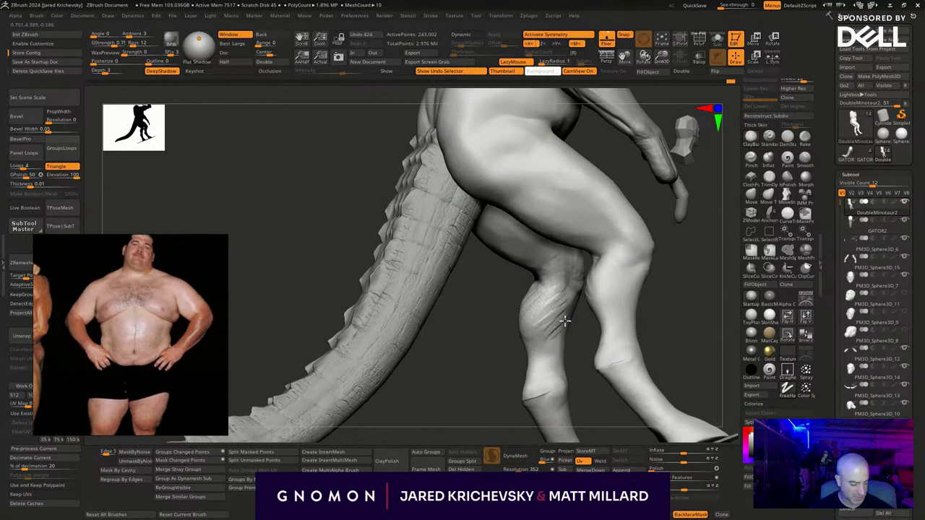
drag(500, 387, 558, 362)
right_drag(557, 362, 517, 319)
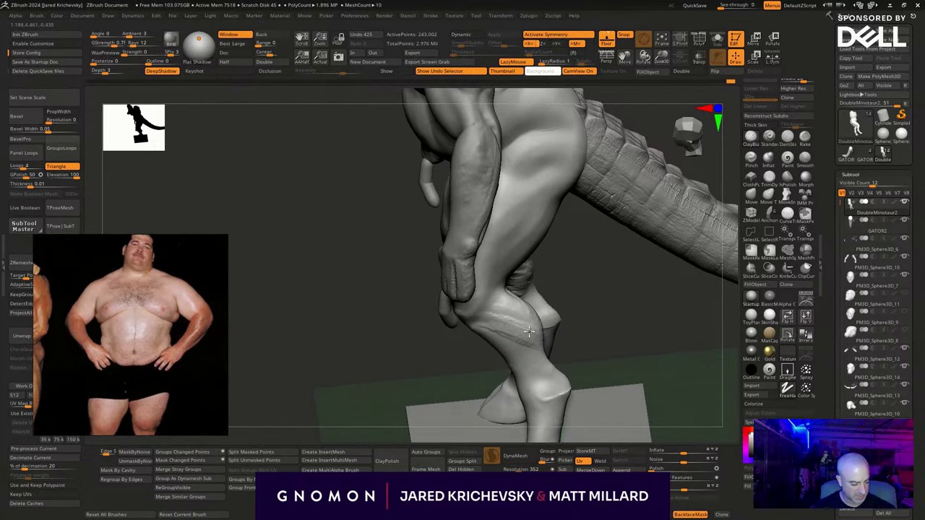
mouse_move(588, 336)
mouse_down()
mouse_move(514, 316)
mouse_move(568, 365)
mouse_move(553, 341)
mouse_move(571, 381)
mouse_up()
drag(554, 350, 564, 383)
right_drag(513, 412, 557, 383)
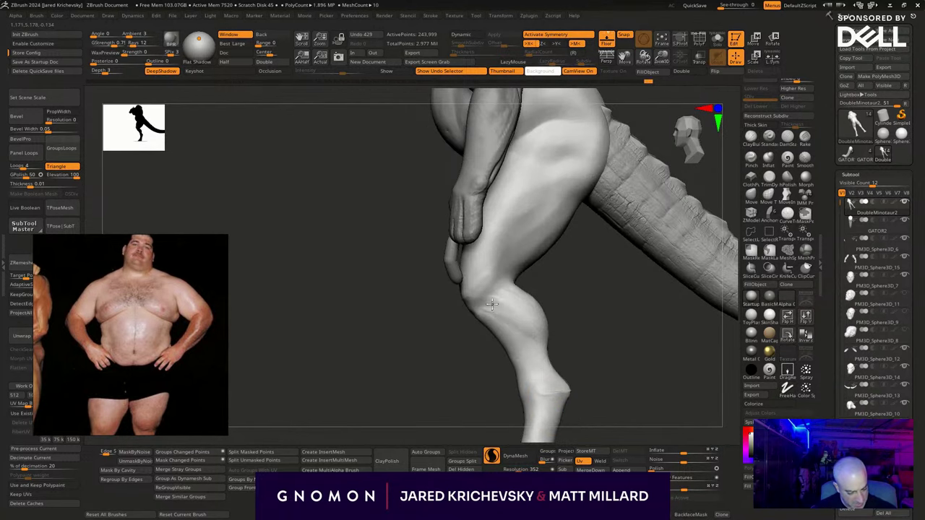
Sculpt the side of the knee and the outer thigh muscles leading up from it.
drag(493, 304, 539, 308)
right_drag(573, 308, 581, 309)
drag(503, 273, 473, 300)
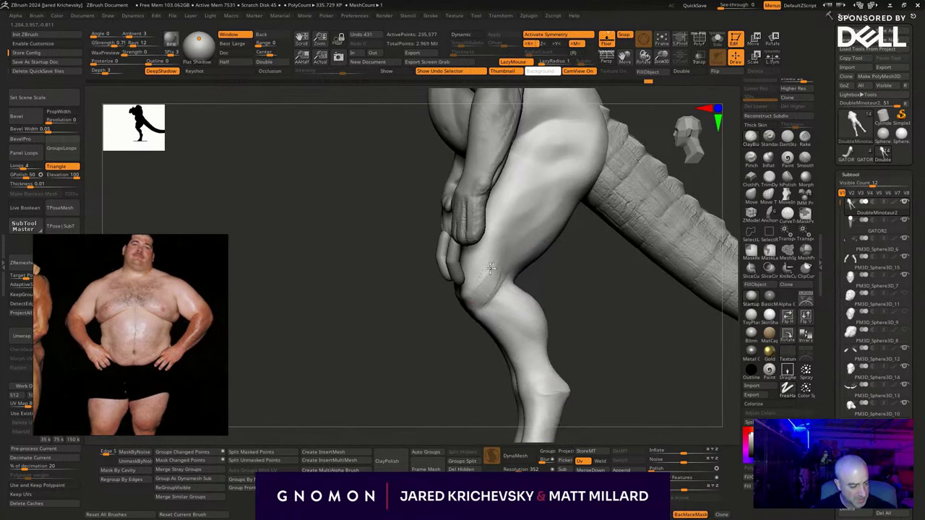
mouse_move(491, 268)
mouse_down()
mouse_move(493, 229)
mouse_move(506, 217)
mouse_up()
drag(567, 189, 547, 187)
mouse_move(546, 194)
mouse_down()
mouse_move(513, 210)
mouse_move(510, 233)
mouse_up()
mouse_move(461, 352)
right_down()
mouse_move(545, 316)
mouse_move(577, 337)
right_up()
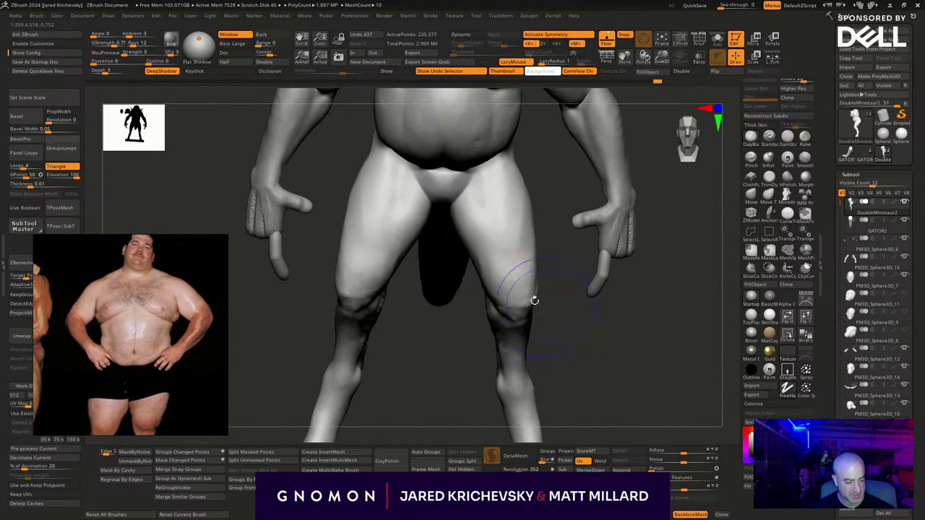
Smooth the outer knee and build up and smooth the lower belly and pubic area from the front.
mouse_move(532, 299)
shift+mouse_down()
mouse_move(531, 188)
mouse_move(532, 252)
shift+mouse_up()
mouse_move(564, 318)
alt+right_down()
mouse_move(596, 389)
mouse_move(587, 366)
mouse_move(627, 406)
alt+right_up()
right_drag(627, 406, 628, 331)
key(s)
mouse_move(440, 304)
mouse_down()
mouse_move(450, 307)
mouse_move(446, 277)
mouse_move(453, 312)
mouse_move(396, 312)
mouse_move(464, 296)
mouse_up()
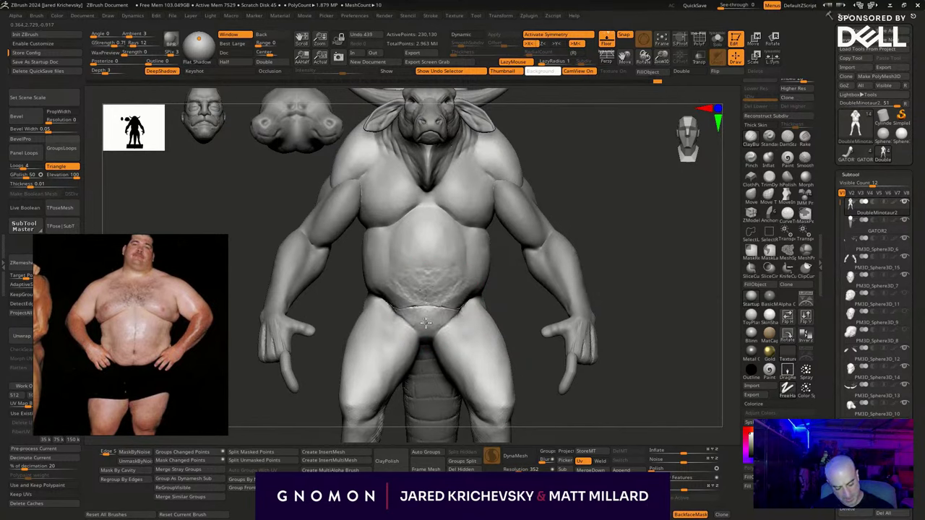
drag(426, 323, 413, 334)
right_drag(605, 265, 606, 298)
mouse_move(410, 319)
shift+mouse_down()
mouse_move(442, 306)
mouse_move(433, 288)
mouse_move(443, 292)
shift+mouse_up()
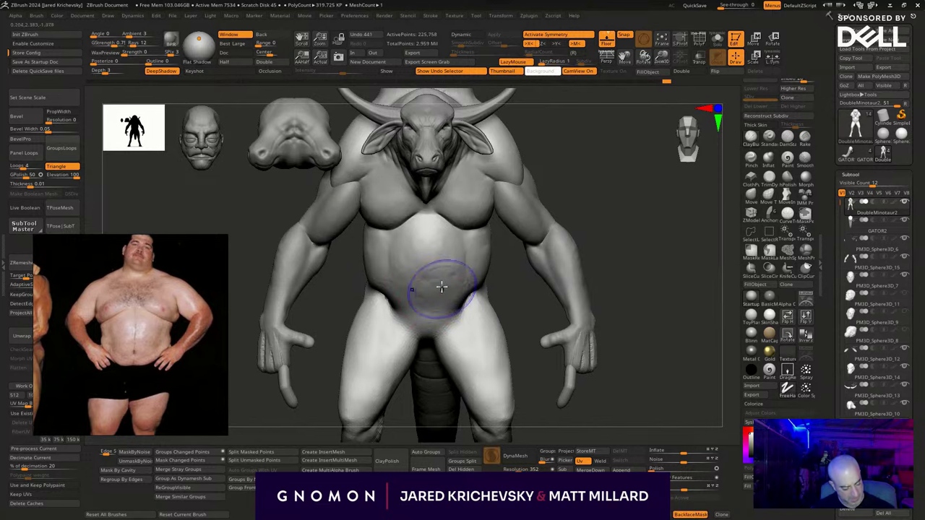
Define the creases where the upper thighs meet the lower belly and groin.
click(787, 157)
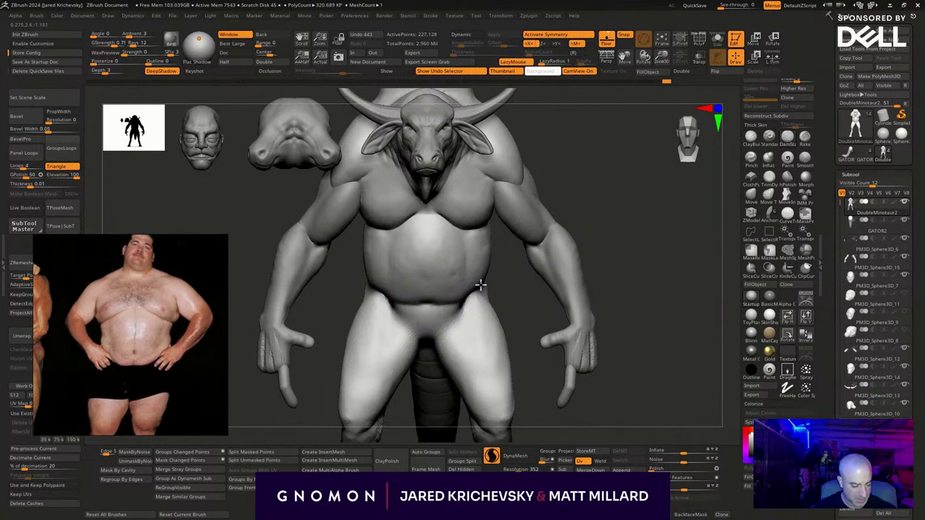
drag(596, 248, 405, 225)
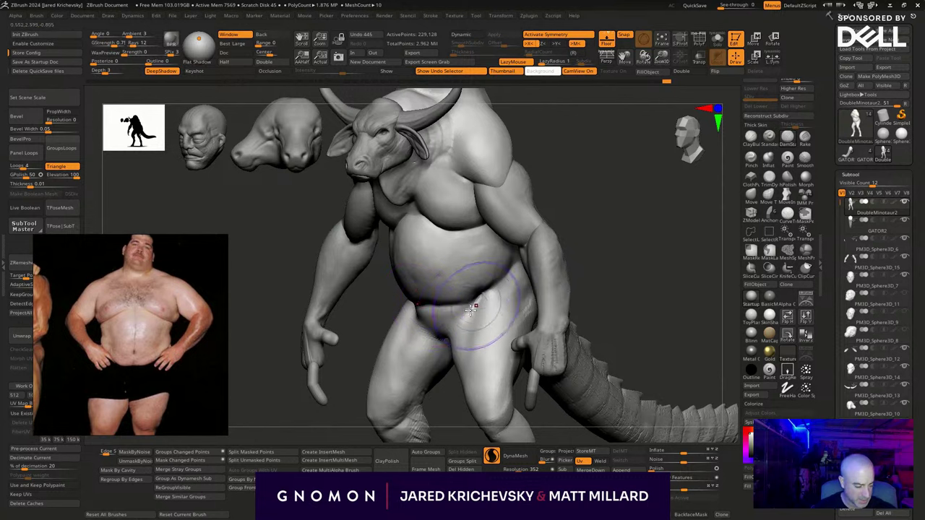
drag(457, 319, 446, 334)
drag(450, 394, 482, 393)
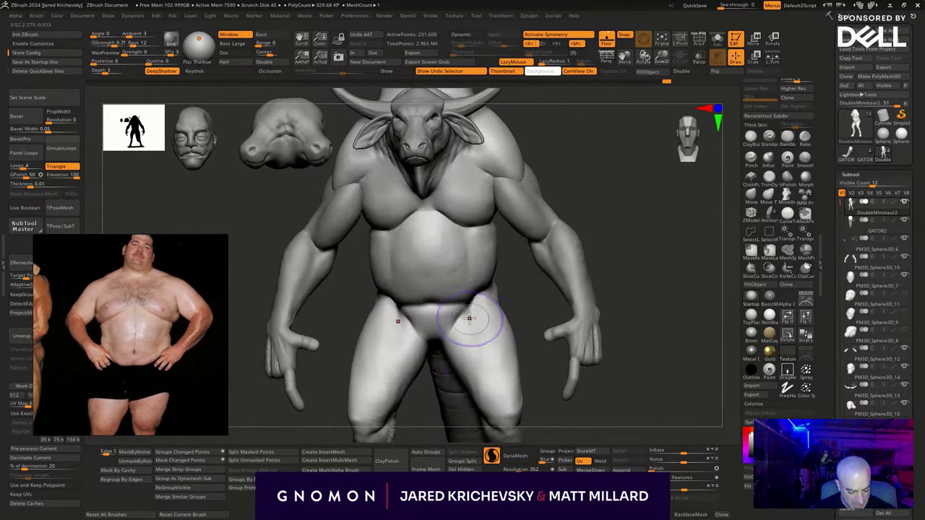
drag(448, 340, 467, 318)
mouse_move(606, 278)
mouse_down()
mouse_move(622, 283)
mouse_move(607, 298)
mouse_up()
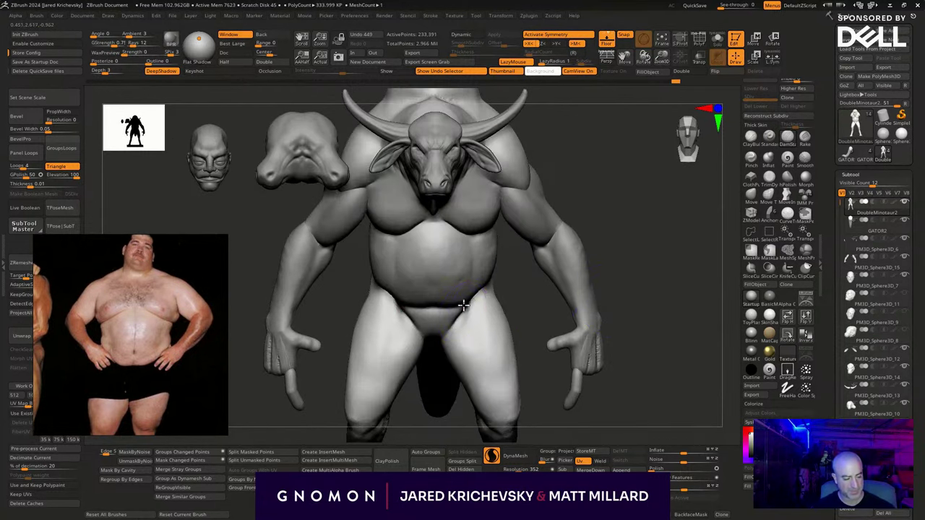
Build up the front of the thighs with diagonal muscle strokes and smooth them.
key(b)
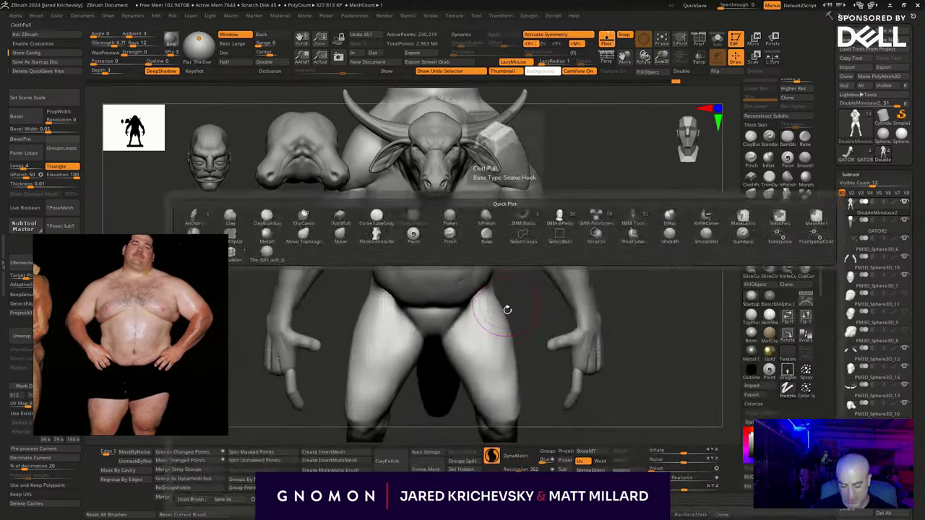
key(m)
key(v)
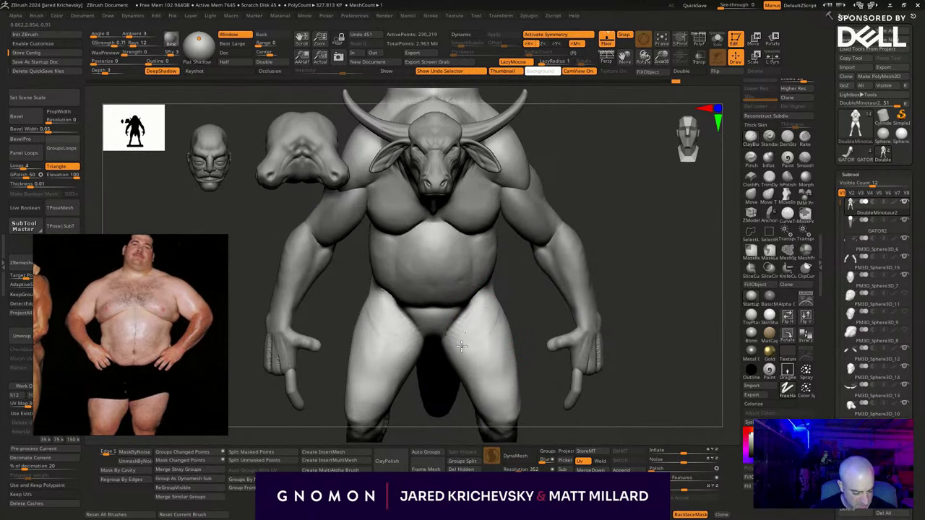
drag(494, 355, 509, 411)
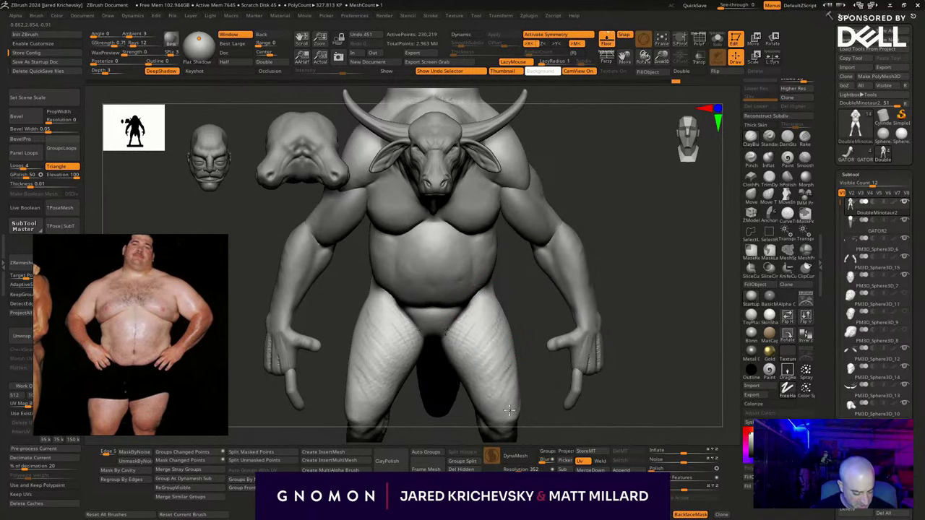
mouse_move(597, 379)
alt+mouse_down()
mouse_move(622, 355)
mouse_move(592, 311)
mouse_move(585, 331)
mouse_move(605, 360)
mouse_move(629, 357)
mouse_move(630, 349)
mouse_move(601, 318)
alt+mouse_up()
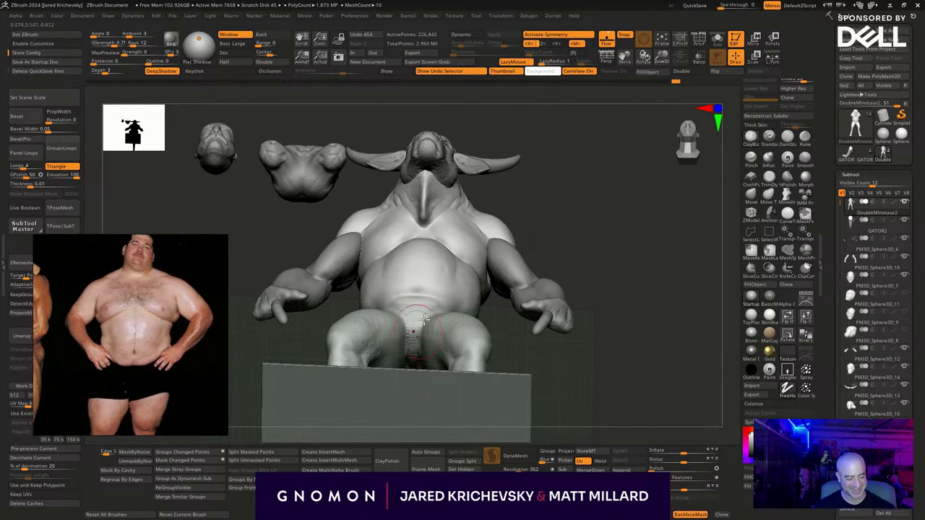
drag(604, 280, 595, 339)
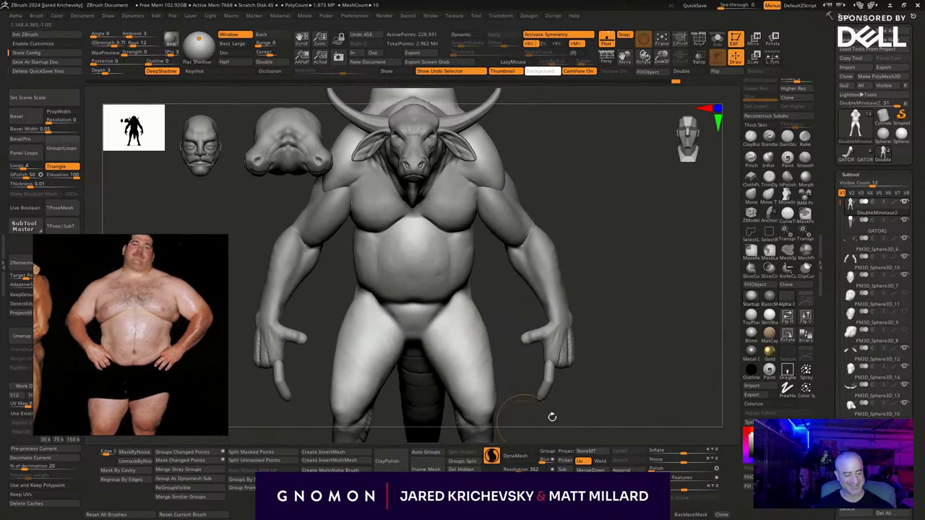
drag(552, 418, 620, 370)
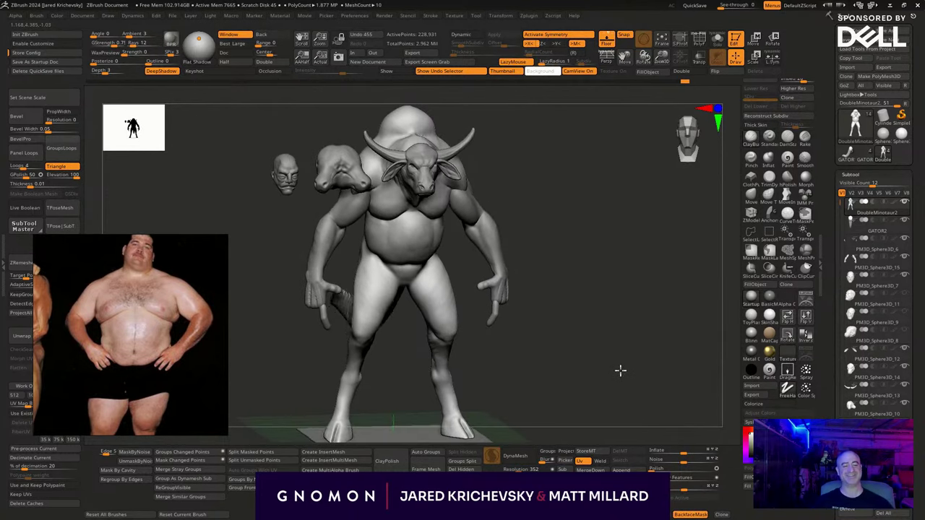
alt+drag(558, 215, 613, 394)
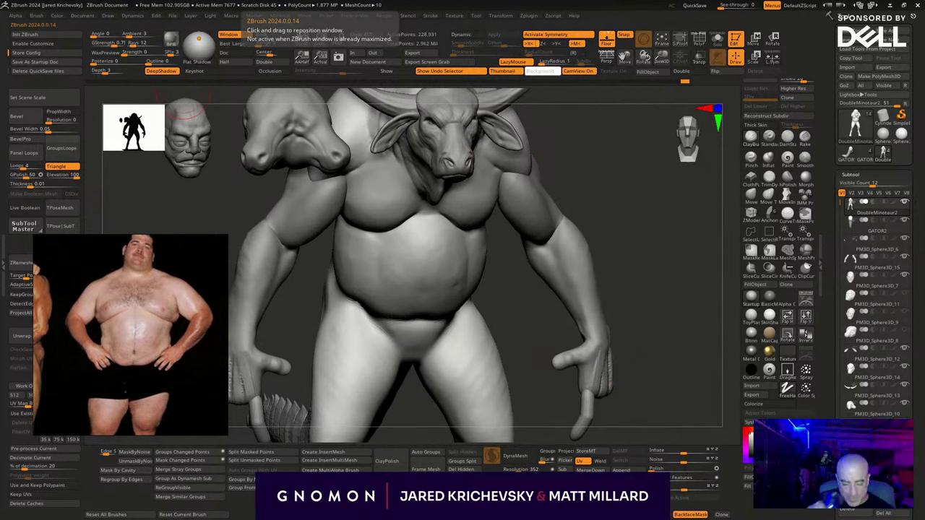
Isolate the body subtool and refine the armpit crease between the chest and the shoulder.
drag(640, 304, 623, 284)
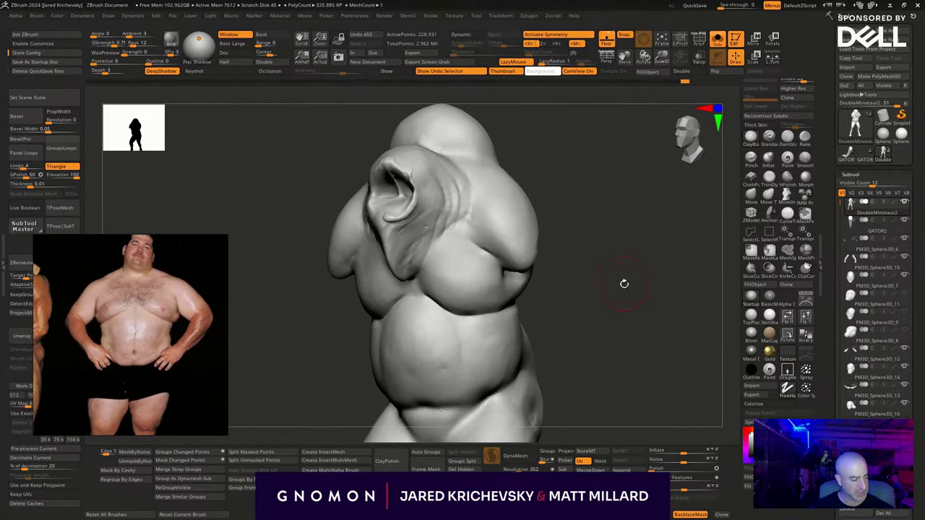
click(808, 155)
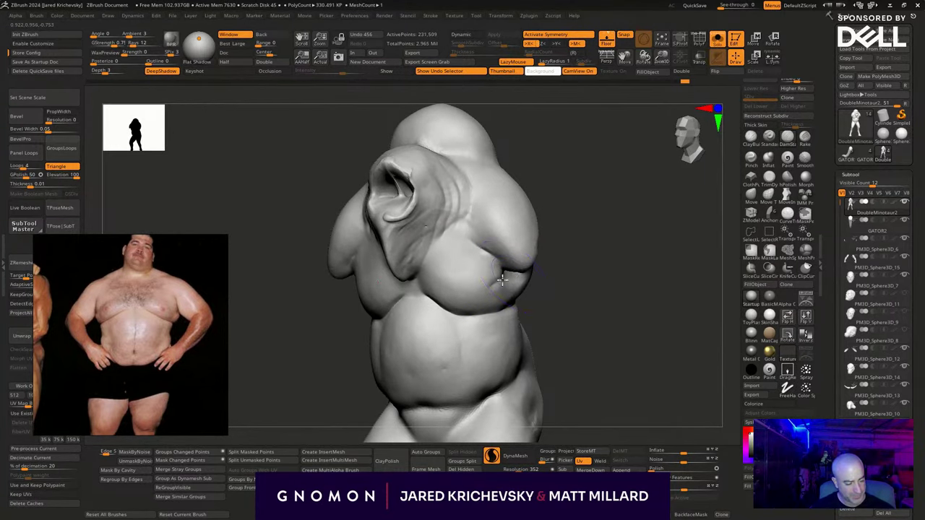
drag(478, 293, 519, 253)
mouse_move(560, 305)
mouse_down()
mouse_move(588, 308)
mouse_move(593, 297)
mouse_move(570, 295)
mouse_up()
key(alt+s)
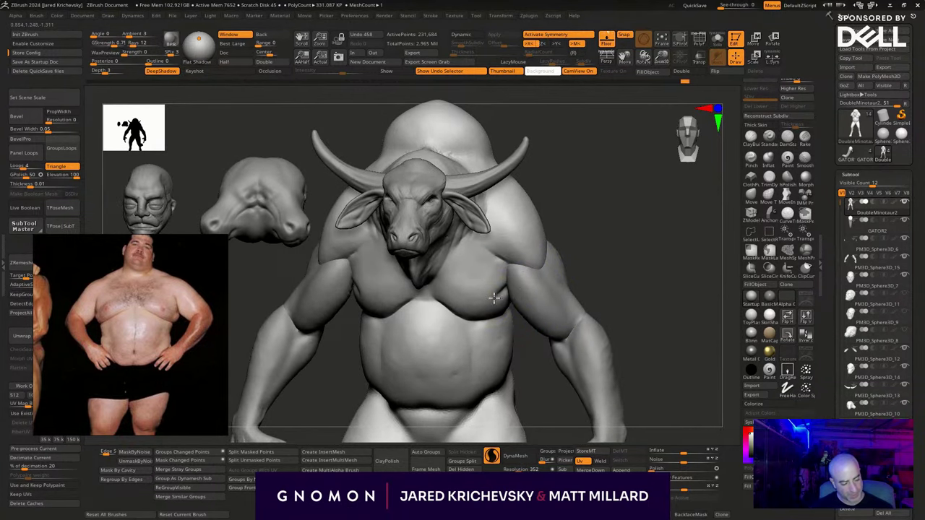
Refine the front of the shoulder and the outer chest edge, and smooth the upper belly beneath the pectorals.
drag(623, 282, 604, 273)
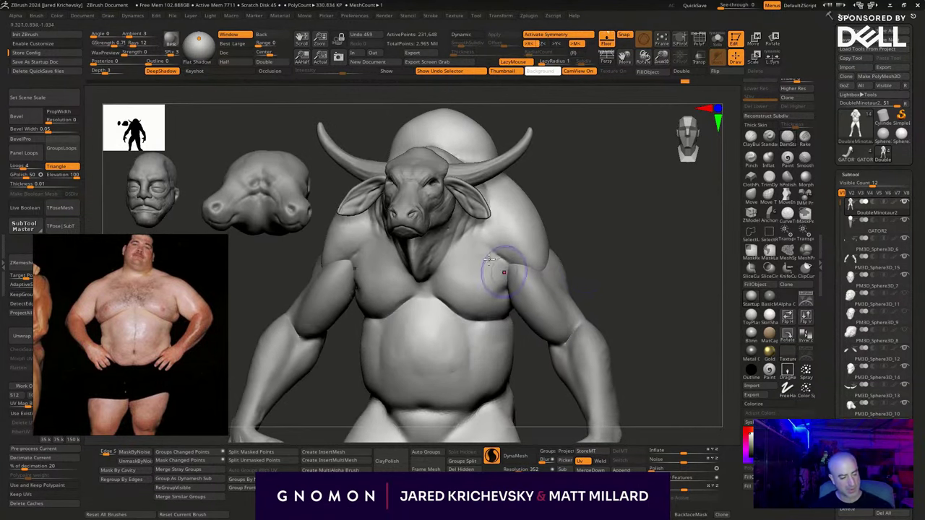
mouse_move(492, 237)
mouse_down()
mouse_move(485, 232)
mouse_move(496, 234)
mouse_up()
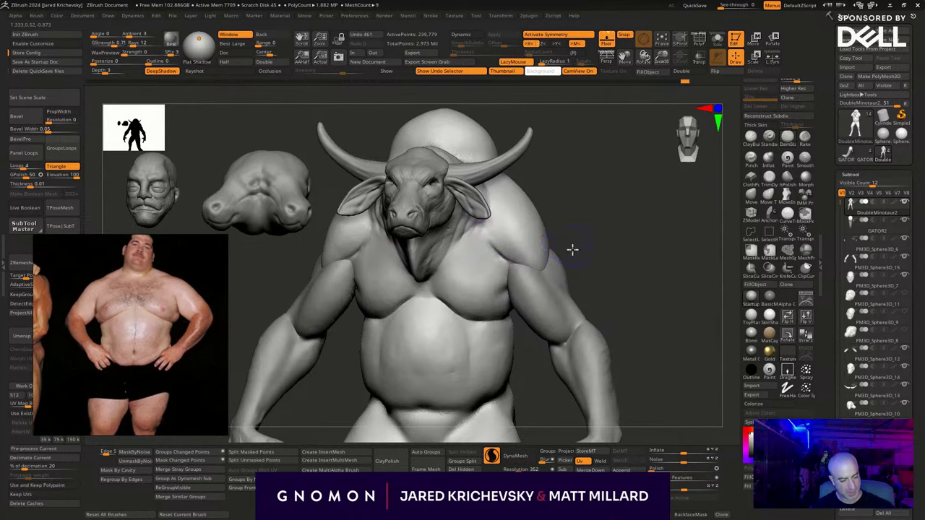
drag(572, 250, 503, 259)
drag(565, 241, 559, 245)
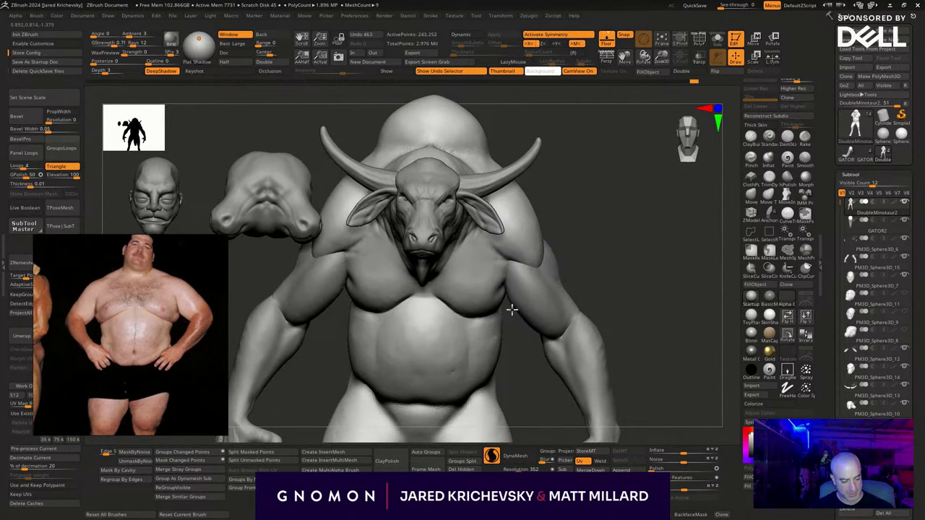
drag(511, 310, 509, 299)
mouse_move(613, 278)
mouse_down()
mouse_move(425, 304)
mouse_move(437, 292)
mouse_up()
shift+drag(401, 320, 398, 325)
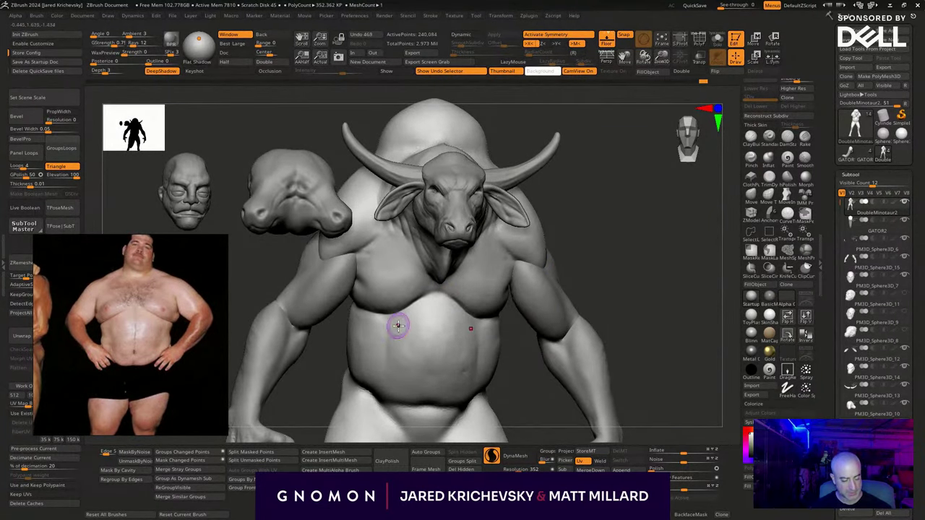
Switch to the arms subtool and sculpt the elbow and the lower triceps from behind.
mouse_move(627, 353)
alt+mouse_down()
mouse_move(645, 366)
mouse_move(638, 380)
mouse_move(549, 304)
mouse_move(576, 265)
mouse_move(629, 328)
mouse_move(510, 297)
alt+mouse_up()
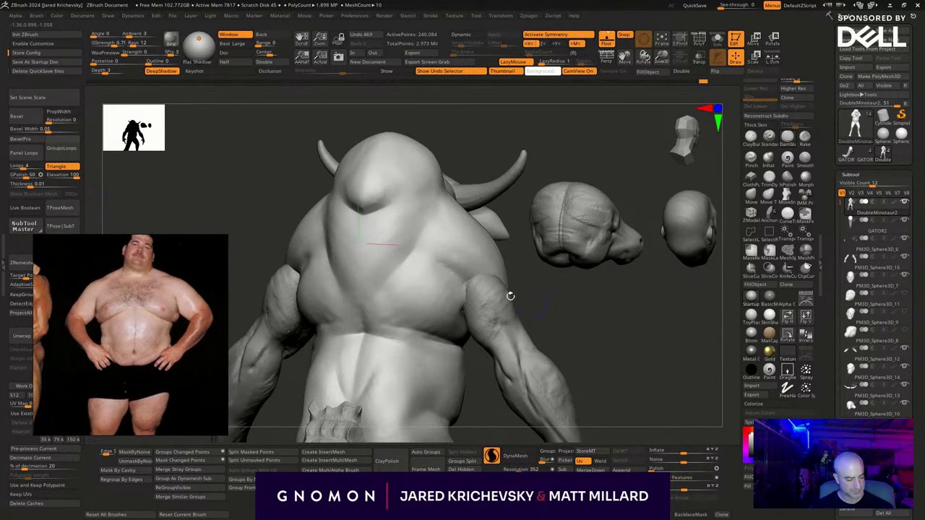
alt+click(474, 307)
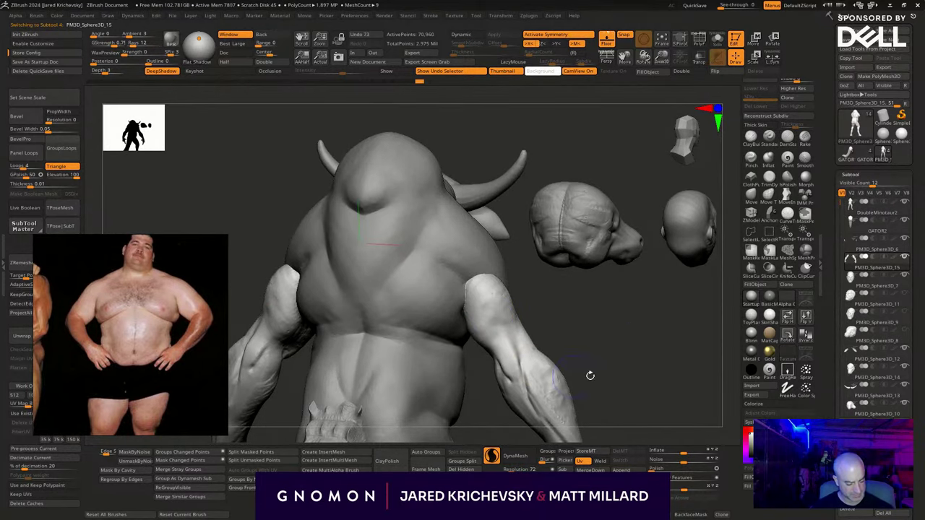
drag(589, 375, 613, 334)
click(768, 138)
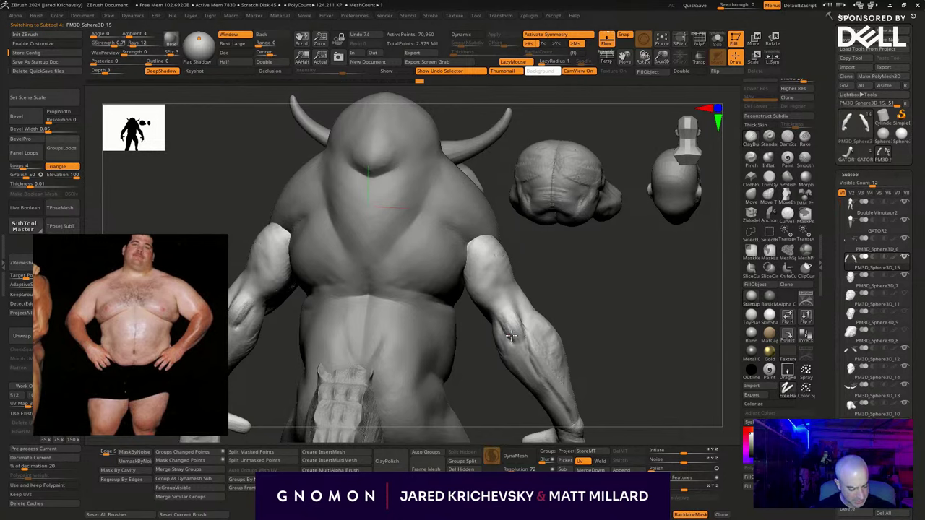
mouse_move(605, 306)
mouse_down()
mouse_move(501, 301)
mouse_move(603, 299)
mouse_up()
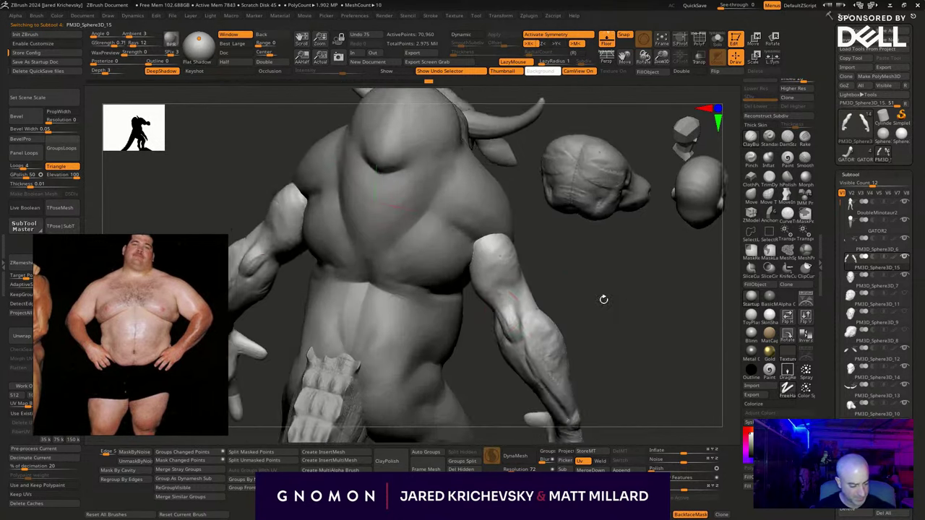
drag(511, 329, 509, 333)
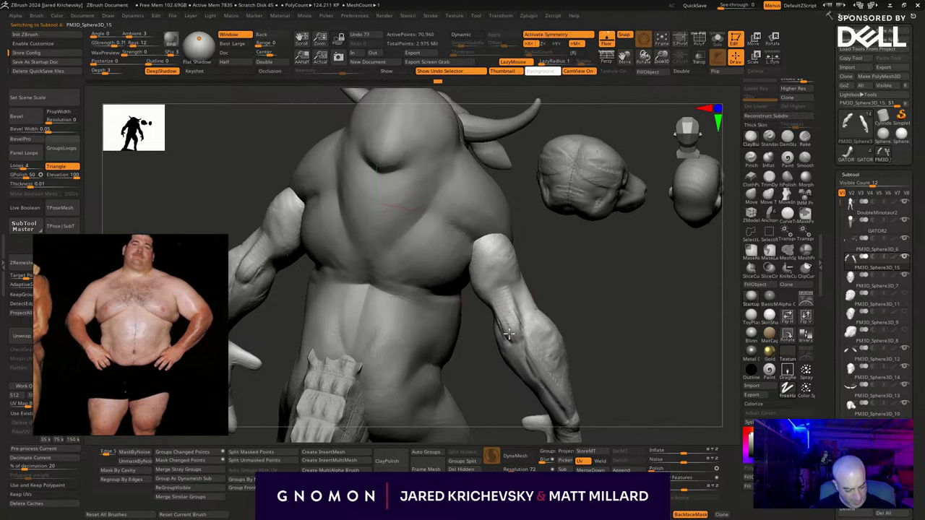
mouse_move(582, 308)
mouse_down()
mouse_move(506, 286)
mouse_move(539, 355)
mouse_up()
Sculpt and smooth the outer elbow and the upper forearm muscles from the side.
mouse_move(671, 396)
alt+mouse_down()
mouse_move(620, 335)
mouse_move(602, 389)
alt+mouse_up()
shift+drag(521, 301, 505, 280)
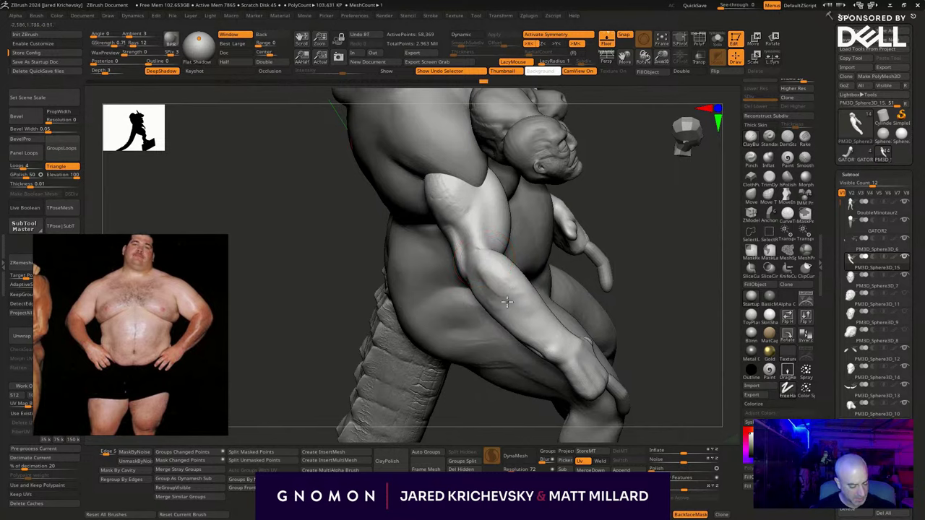
drag(677, 323, 706, 325)
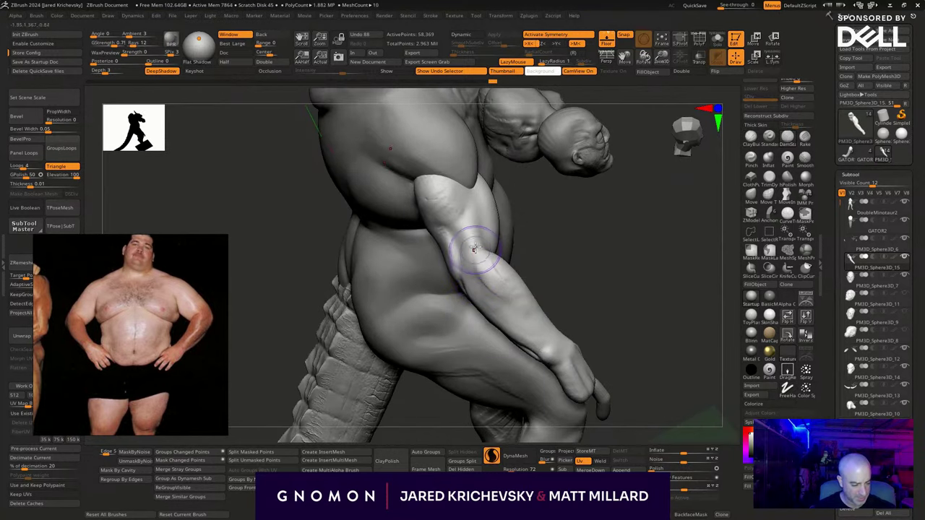
shift+drag(477, 251, 478, 285)
mouse_move(524, 313)
mouse_down()
mouse_move(550, 331)
mouse_move(508, 299)
mouse_up()
drag(509, 381, 528, 309)
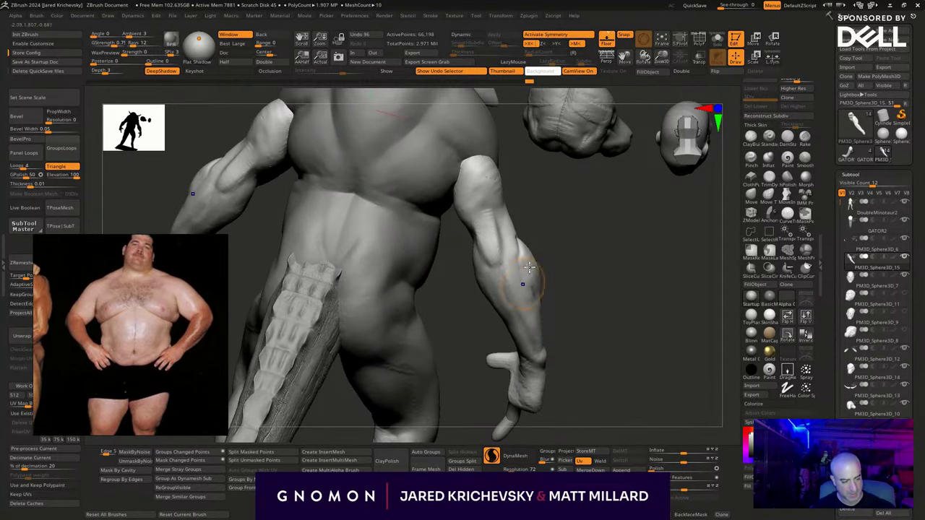
Shape and smooth the back of the forearm and its transition into the elbow.
mouse_move(567, 249)
mouse_down()
mouse_move(551, 283)
mouse_move(531, 280)
mouse_up()
mouse_move(494, 249)
shift+mouse_down()
mouse_move(529, 266)
mouse_move(521, 309)
shift+mouse_up()
shift+drag(522, 272, 524, 312)
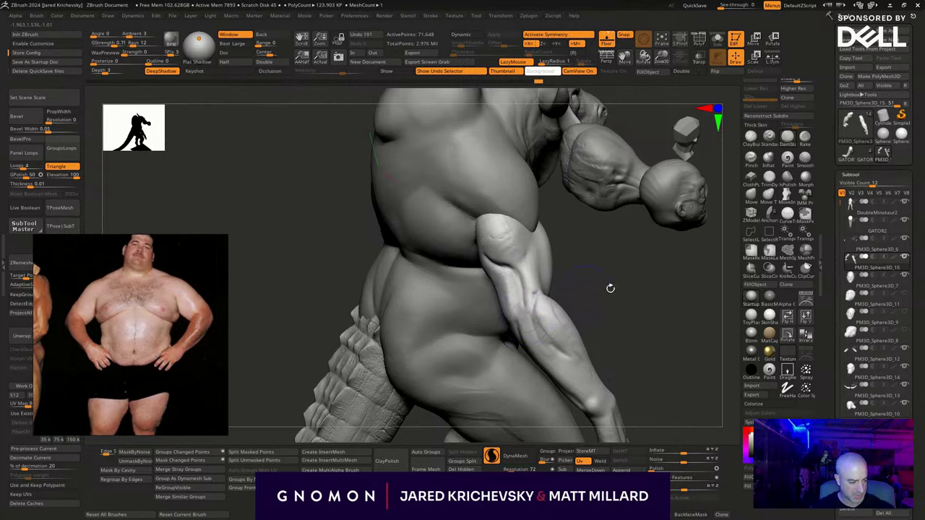
drag(610, 289, 495, 235)
mouse_move(495, 342)
mouse_down()
mouse_move(605, 351)
mouse_move(542, 291)
mouse_up()
mouse_move(577, 295)
mouse_down()
mouse_move(571, 319)
mouse_move(546, 288)
mouse_up()
Switch back to the body subtool and sculpt the skin folds beneath the lats along the side of the back.
alt+click(475, 316)
drag(622, 312, 541, 309)
drag(429, 310, 511, 329)
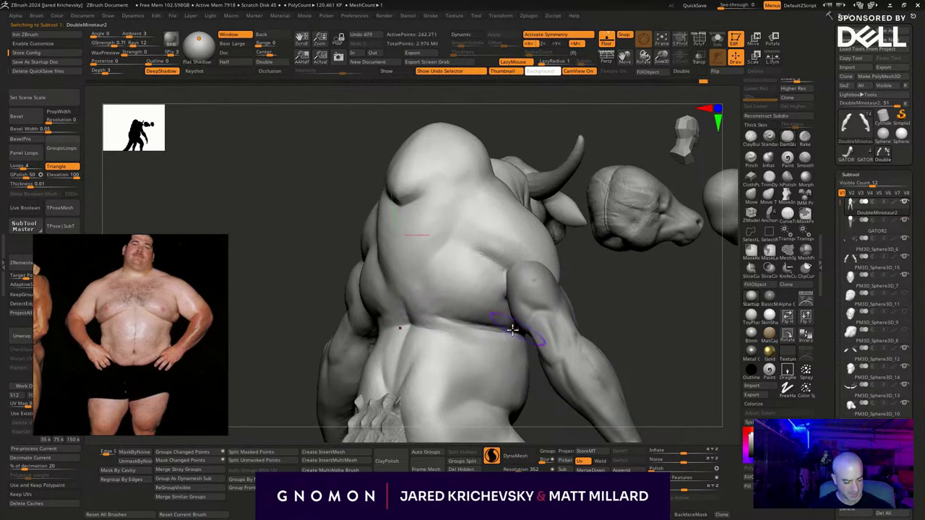
shift+drag(433, 307, 526, 337)
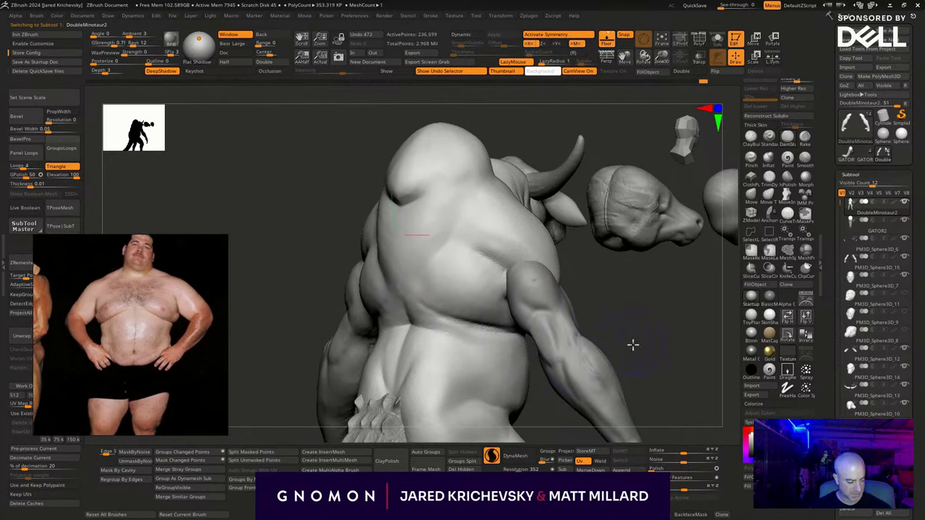
drag(632, 345, 608, 340)
drag(507, 333, 457, 357)
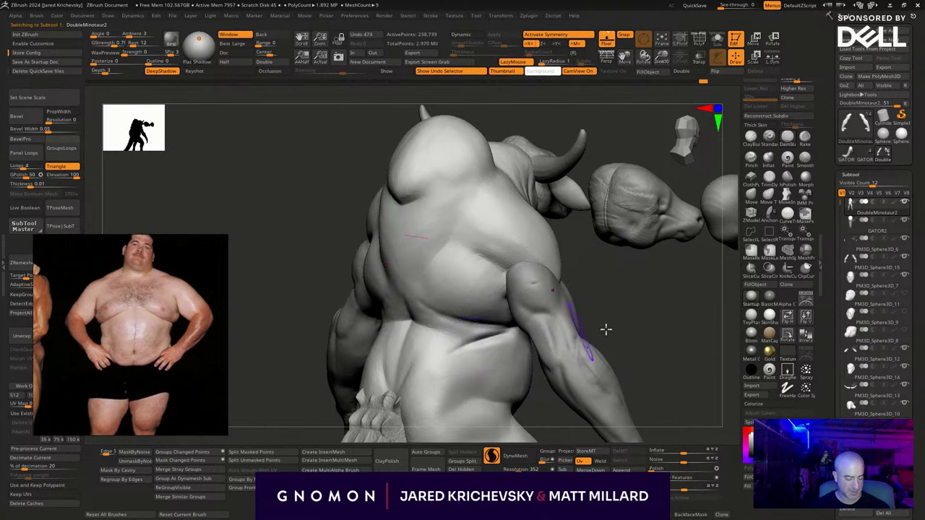
drag(605, 329, 531, 337)
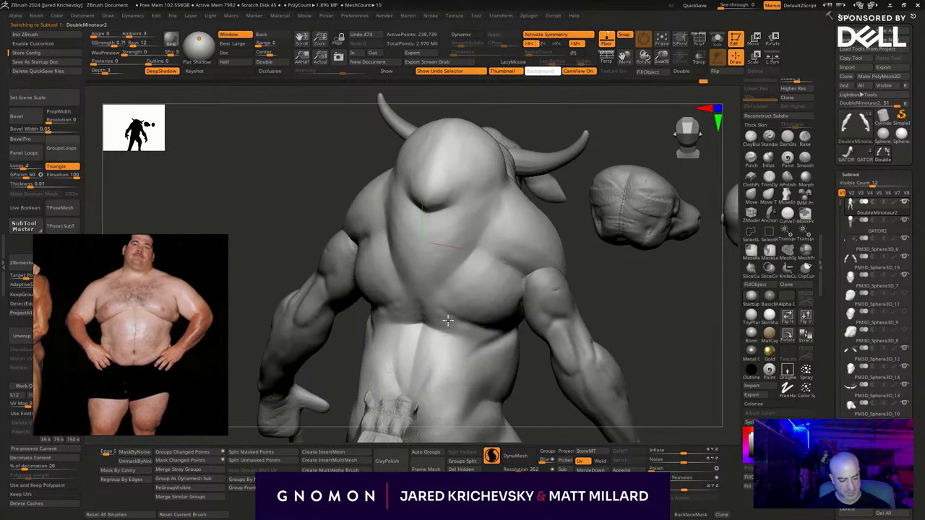
Sculpt and smooth the lats below the shoulders on the back of the body subtool.
drag(624, 311, 614, 328)
drag(511, 234, 474, 281)
drag(628, 318, 606, 326)
mouse_move(537, 331)
mouse_down()
mouse_move(528, 343)
mouse_move(525, 297)
mouse_move(495, 311)
mouse_move(522, 309)
mouse_move(528, 322)
mouse_move(497, 293)
mouse_move(530, 316)
mouse_up()
key(b)
key(d)
key(s)
shift+drag(628, 328, 661, 360)
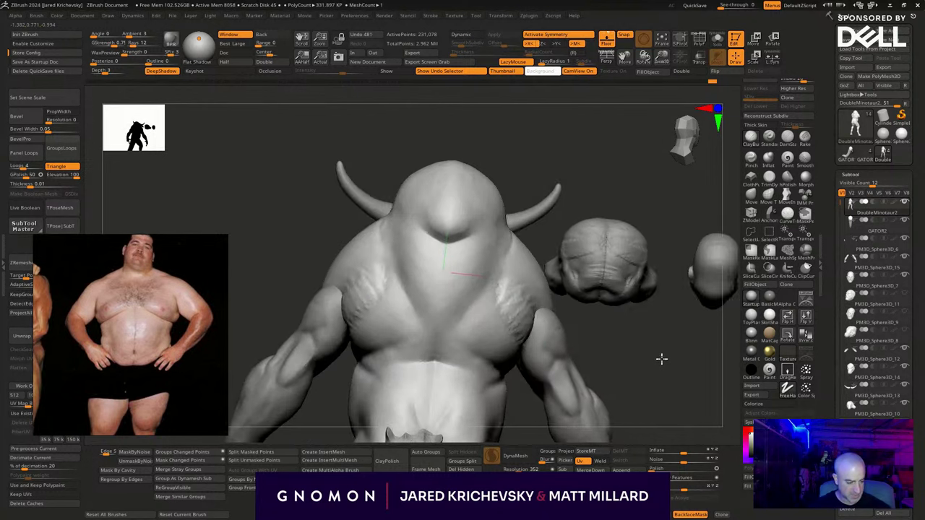
Build up and soften the shoulder blade and upper lat masses from the three-quarter back view.
shift+drag(542, 337, 546, 344)
mouse_move(636, 360)
mouse_down()
mouse_move(648, 384)
mouse_move(697, 391)
mouse_up()
drag(372, 336, 368, 350)
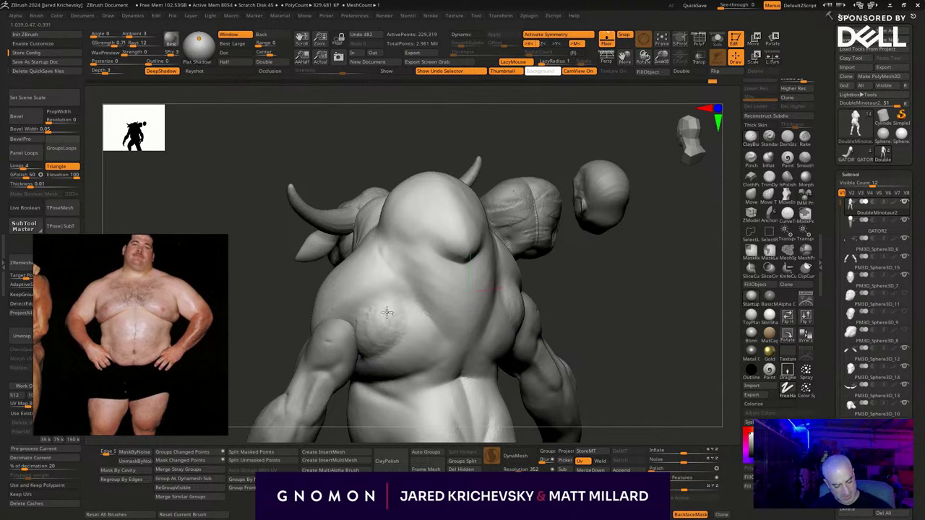
mouse_move(407, 309)
mouse_down()
mouse_move(382, 310)
mouse_move(402, 343)
mouse_up()
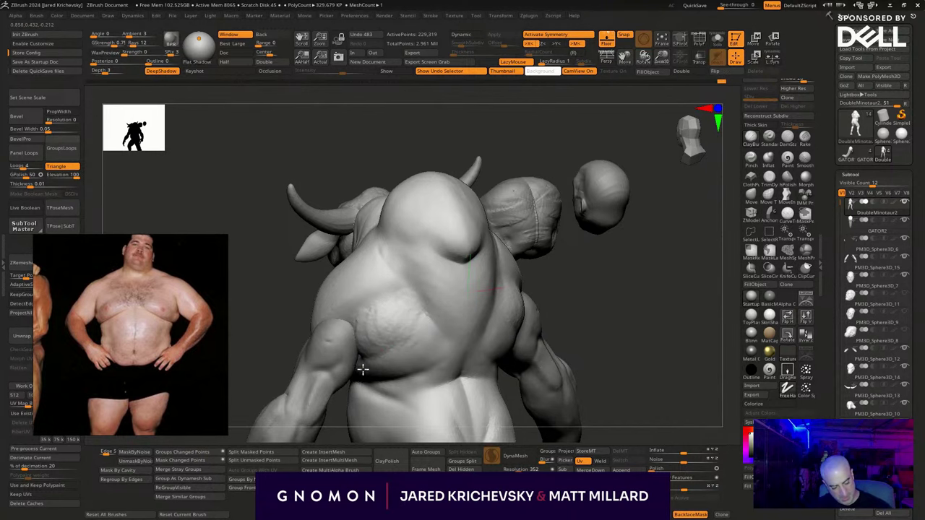
mouse_move(363, 370)
mouse_down()
mouse_move(359, 349)
mouse_move(600, 306)
mouse_move(656, 368)
mouse_move(660, 389)
mouse_move(633, 280)
mouse_move(605, 320)
mouse_move(612, 337)
mouse_move(435, 335)
mouse_up()
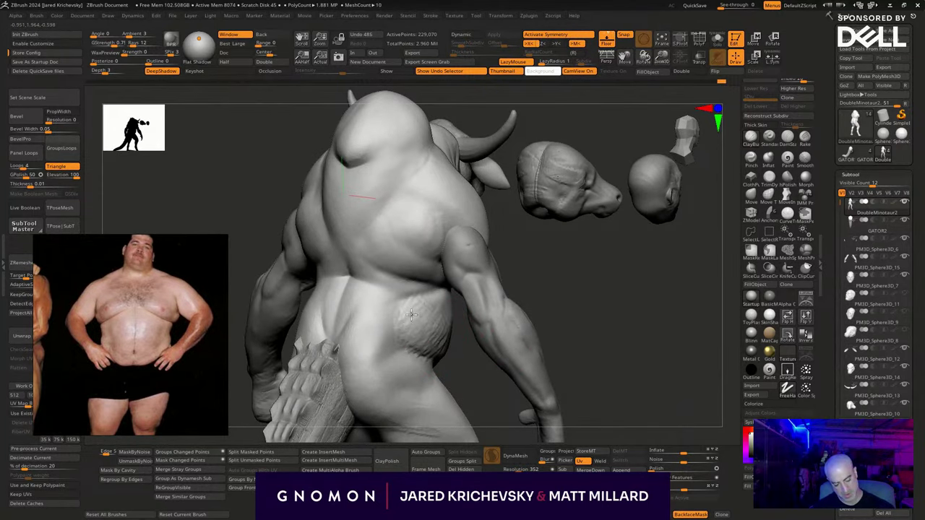
Fill out the flank fat above the hips and smooth its edge along the side of the belly.
drag(396, 309, 621, 277)
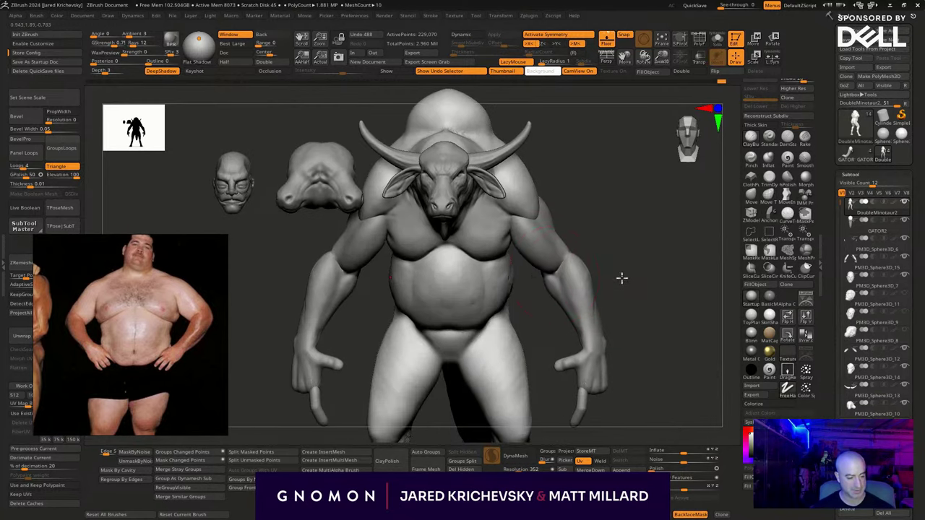
shift+click(515, 279)
mouse_move(687, 402)
alt+mouse_down()
mouse_move(659, 404)
mouse_move(597, 347)
mouse_move(629, 343)
mouse_move(607, 353)
mouse_move(530, 290)
alt+mouse_up()
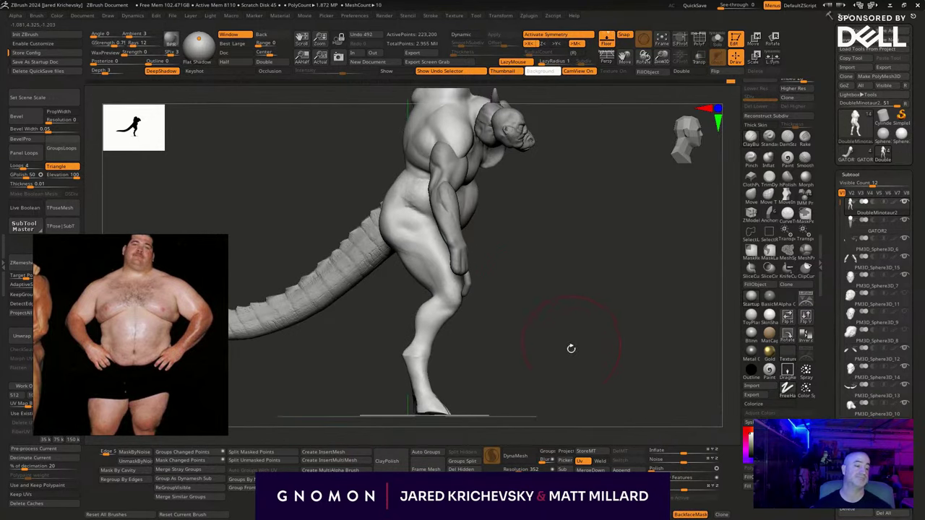
Isolate the body, mask everything above the hips, and shift the unmasked legs slightly backward in side view.
key(alt+s)
mouse_move(504, 251)
alt+mouse_down()
mouse_move(516, 299)
mouse_move(400, 231)
mouse_move(440, 442)
mouse_move(489, 419)
alt+mouse_up()
alt+drag(531, 382, 532, 260)
mouse_move(442, 295)
ctrl+mouse_down()
mouse_move(362, 355)
mouse_move(553, 386)
ctrl+mouse_up()
drag(543, 244, 546, 250)
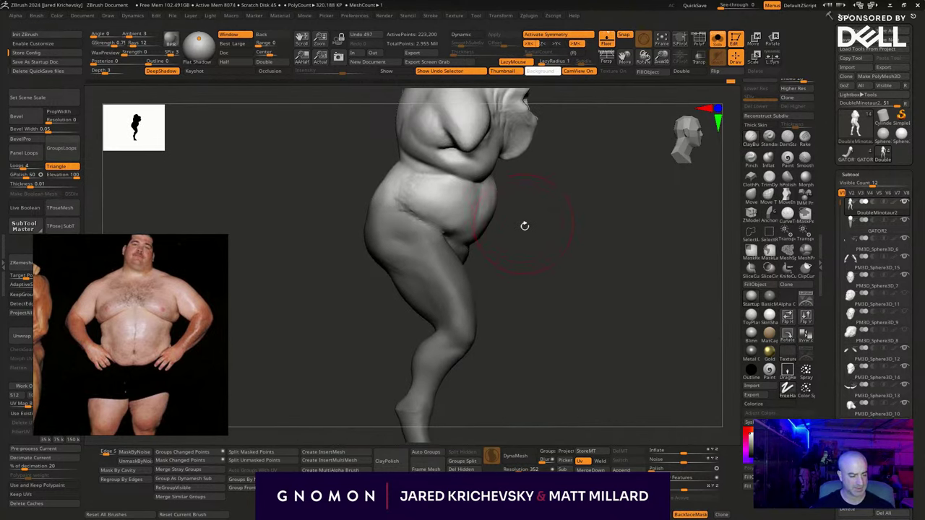
ctrl+click(527, 222)
mouse_move(479, 252)
ctrl+mouse_down()
mouse_move(434, 228)
mouse_move(657, 176)
ctrl+mouse_up()
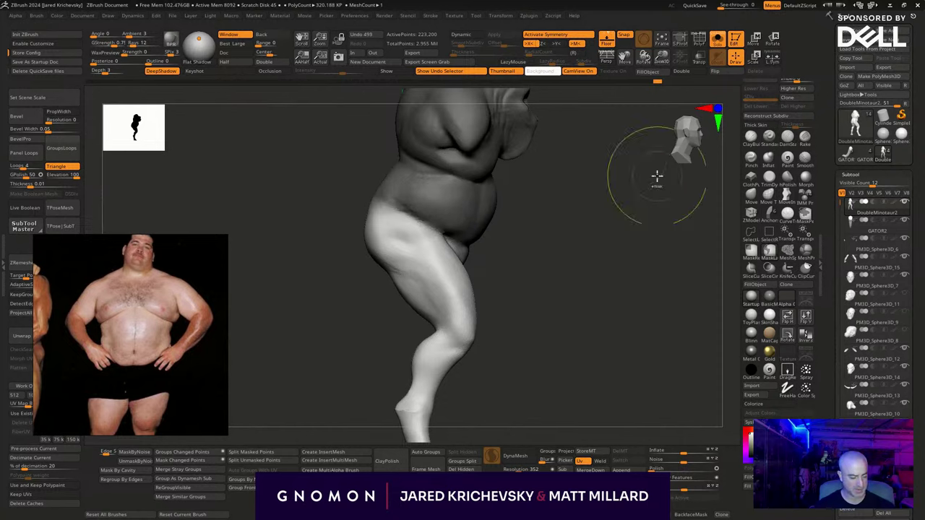
key(w)
click(428, 229)
mouse_move(471, 197)
mouse_down()
mouse_move(470, 209)
mouse_move(463, 200)
mouse_up()
mouse_move(555, 269)
alt+mouse_down()
mouse_move(563, 304)
mouse_move(550, 332)
mouse_move(553, 282)
alt+mouse_up()
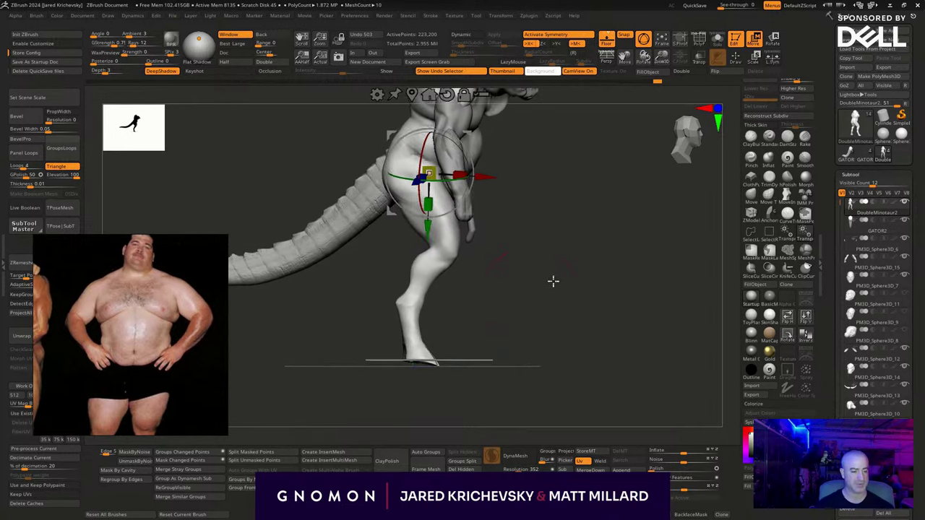
Quick-save the project and slice the undersides of the feet flat with a straight Knife Curve cut.
key(q)
alt+drag(470, 403, 618, 395)
key(shift+f)
key(shift+f)
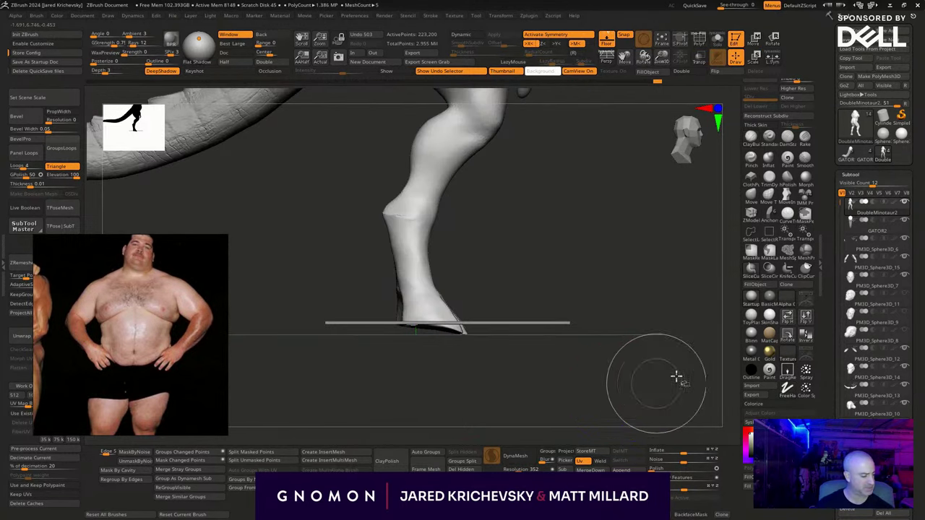
click(788, 250)
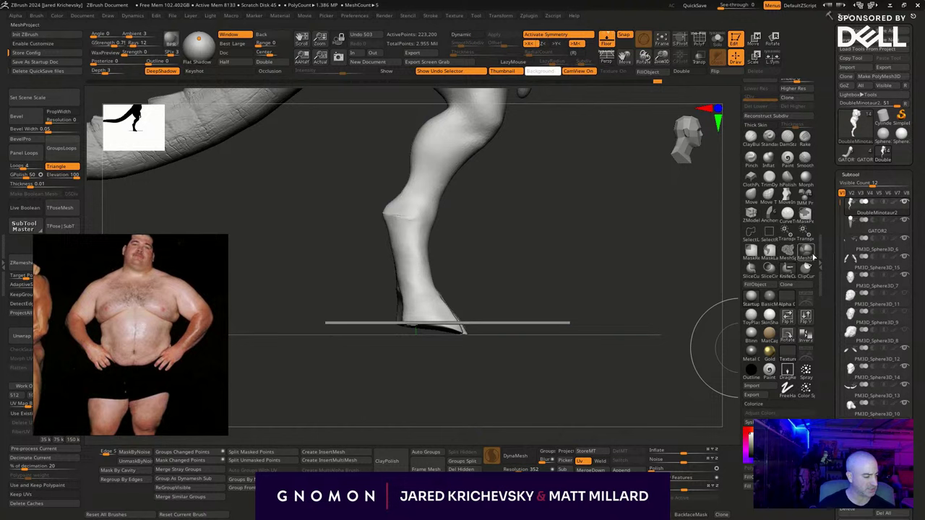
click(694, 7)
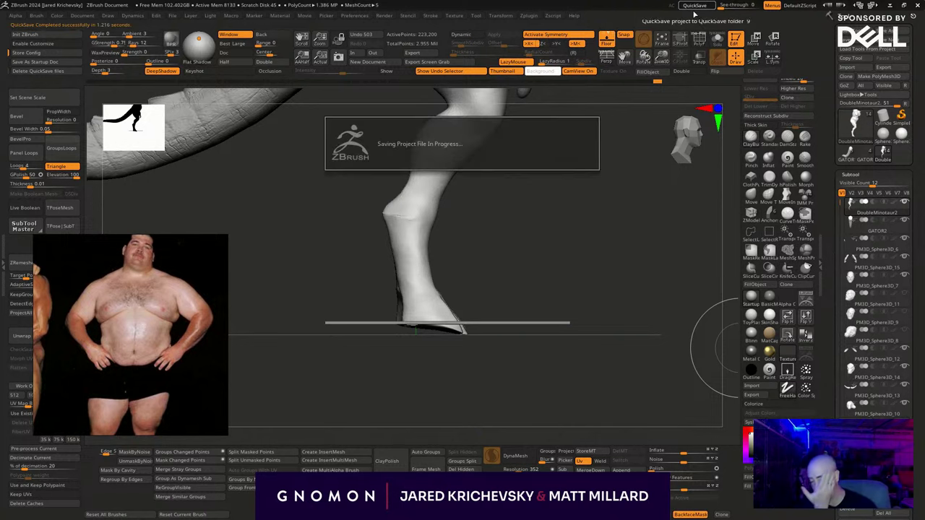
mouse_move(488, 314)
ctrl+shift+mouse_down()
mouse_move(206, 336)
mouse_move(216, 322)
ctrl+shift+mouse_up()
mouse_move(382, 376)
mouse_down()
mouse_move(465, 409)
mouse_move(494, 400)
mouse_move(477, 425)
mouse_up()
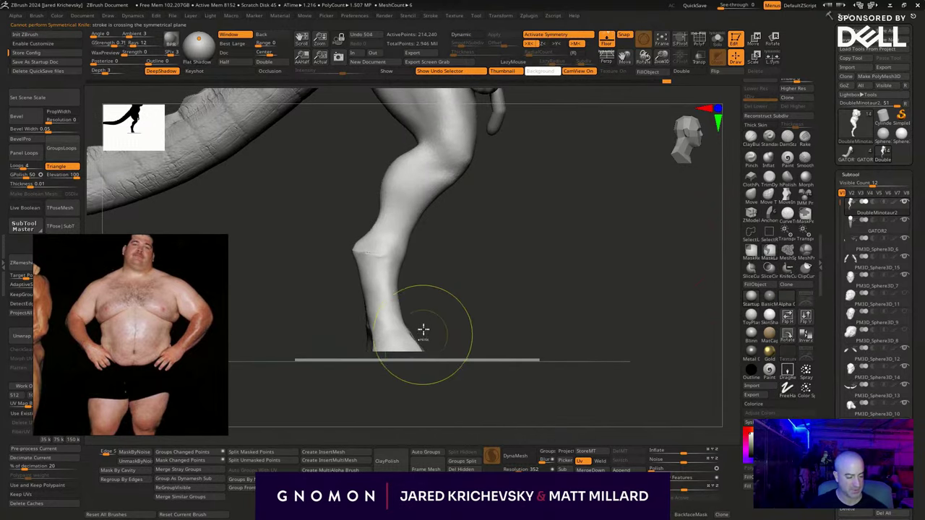
Mask all but the hooves, enlarge them, lower them toward the floor plane, and clear the mask.
mouse_move(435, 320)
ctrl+mouse_down()
mouse_move(271, 386)
mouse_move(463, 383)
ctrl+mouse_up()
ctrl+click(528, 325)
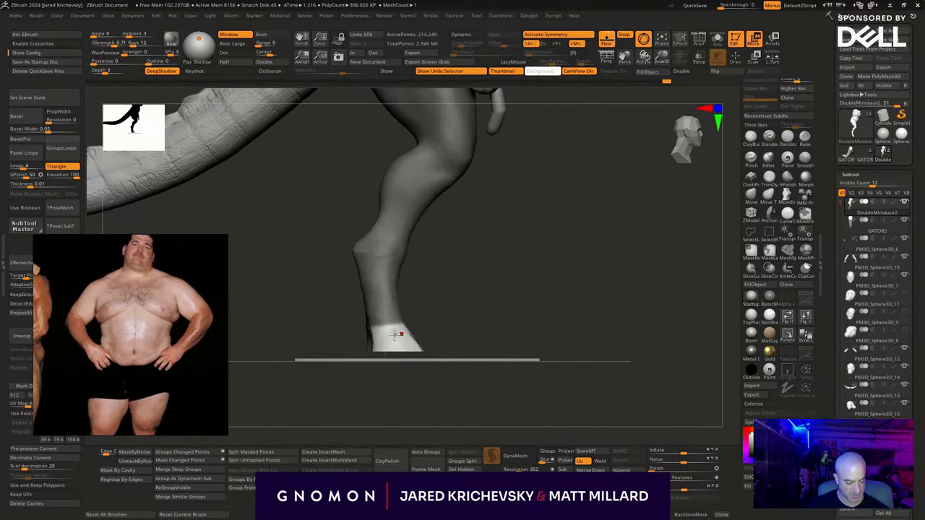
key(w)
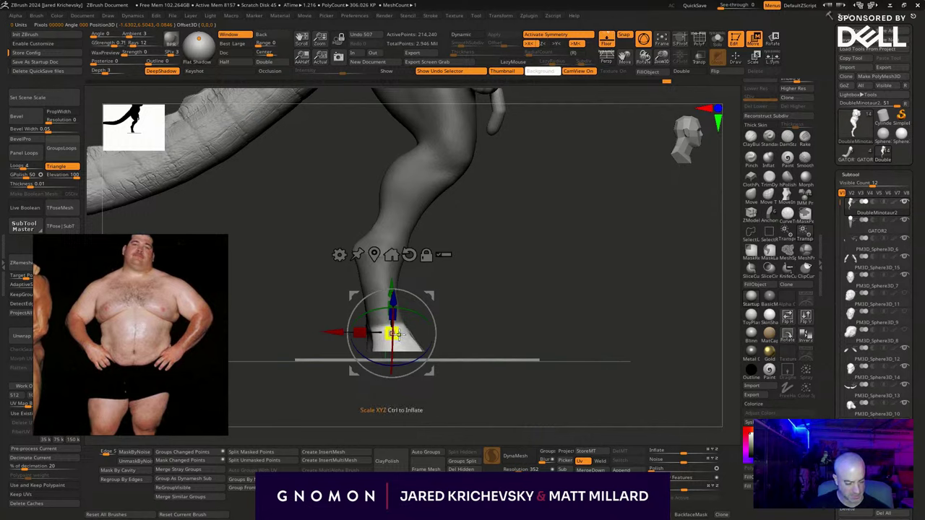
drag(410, 318, 492, 287)
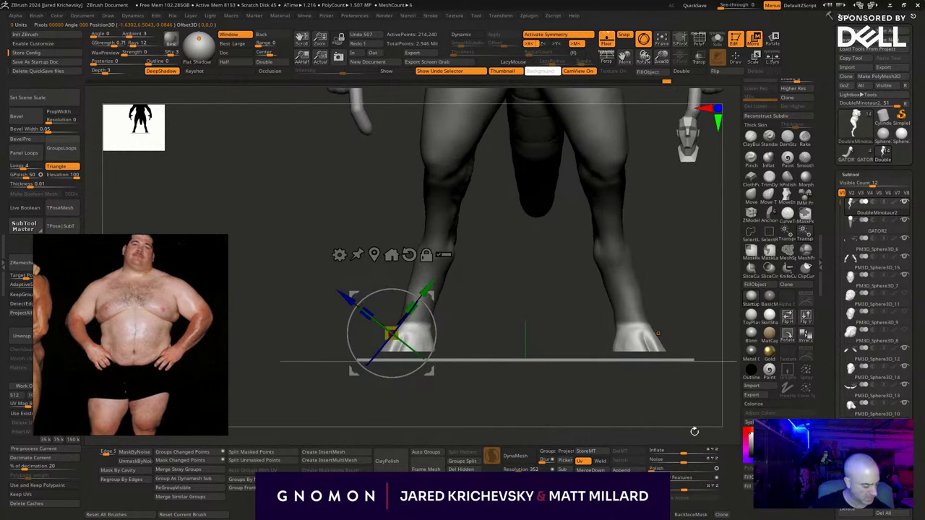
drag(683, 452, 694, 452)
click(409, 255)
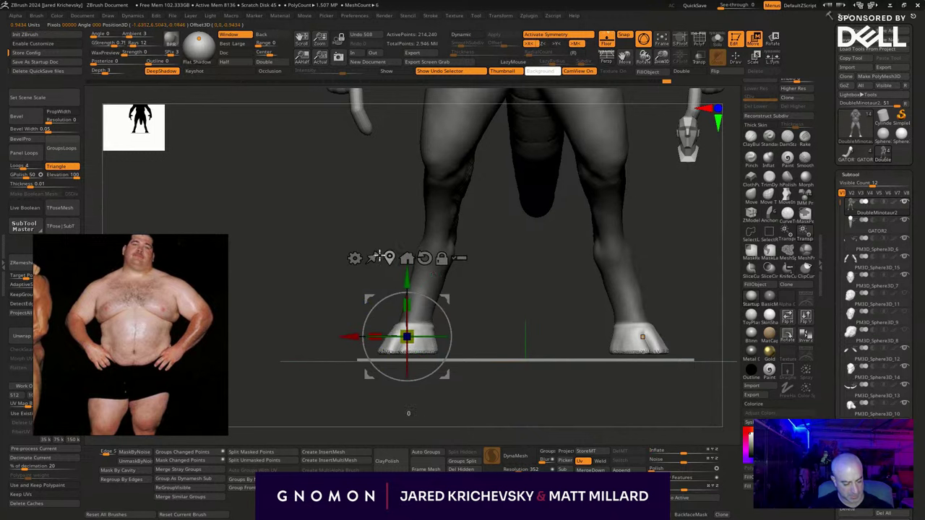
drag(408, 280, 408, 284)
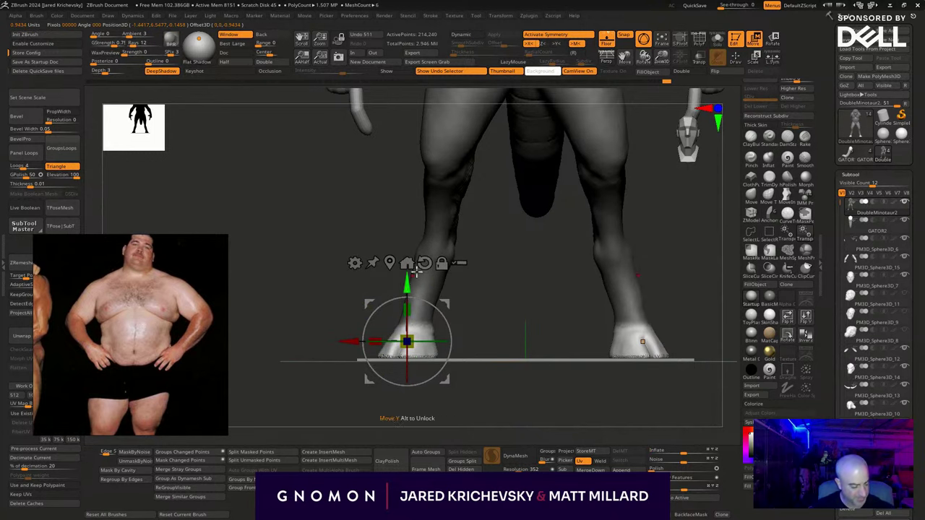
ctrl+drag(510, 295, 506, 309)
Refine the contours of the lower legs between the knees and hooves.
key(q)
alt+drag(646, 293, 583, 356)
mouse_move(636, 284)
mouse_down()
mouse_move(593, 287)
mouse_move(631, 282)
mouse_up()
mouse_move(518, 254)
mouse_down()
mouse_move(396, 260)
mouse_move(384, 286)
mouse_up()
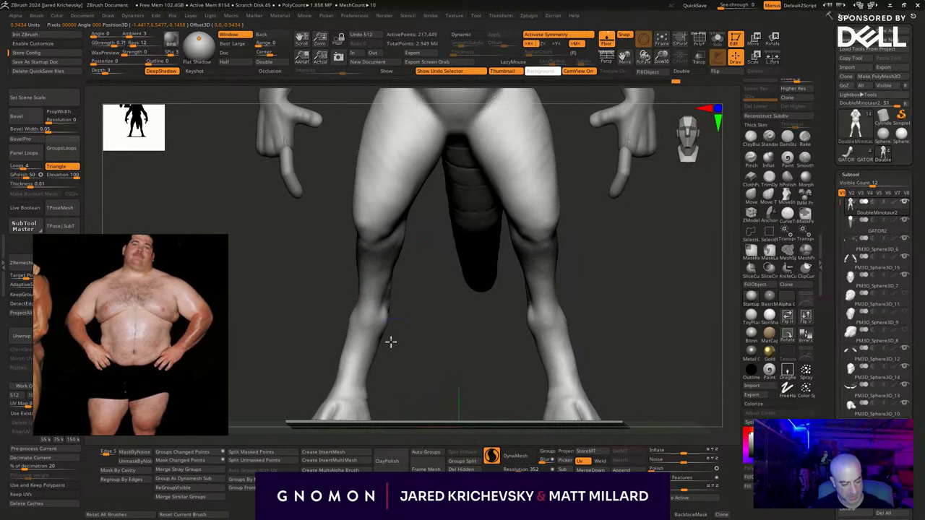
drag(390, 341, 588, 275)
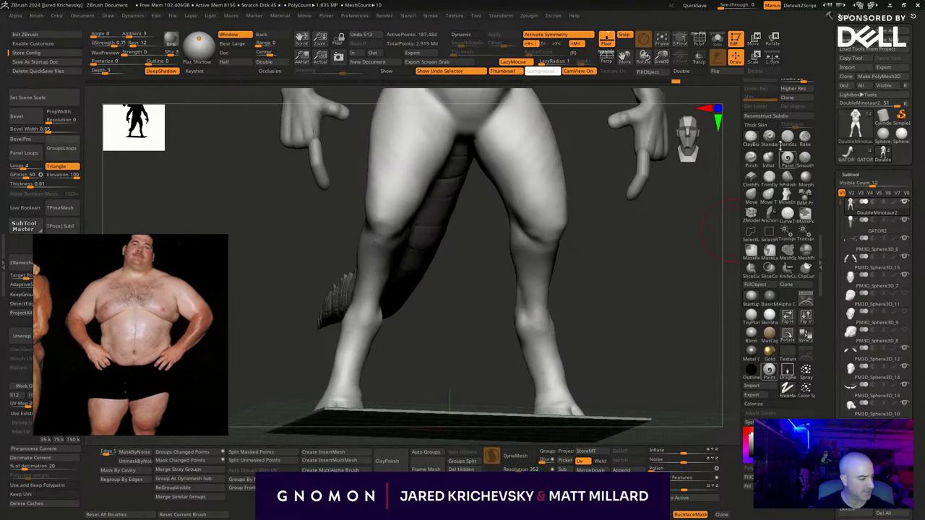
Build up the shins, hocks and knees with the ClayBuildup brush.
click(751, 138)
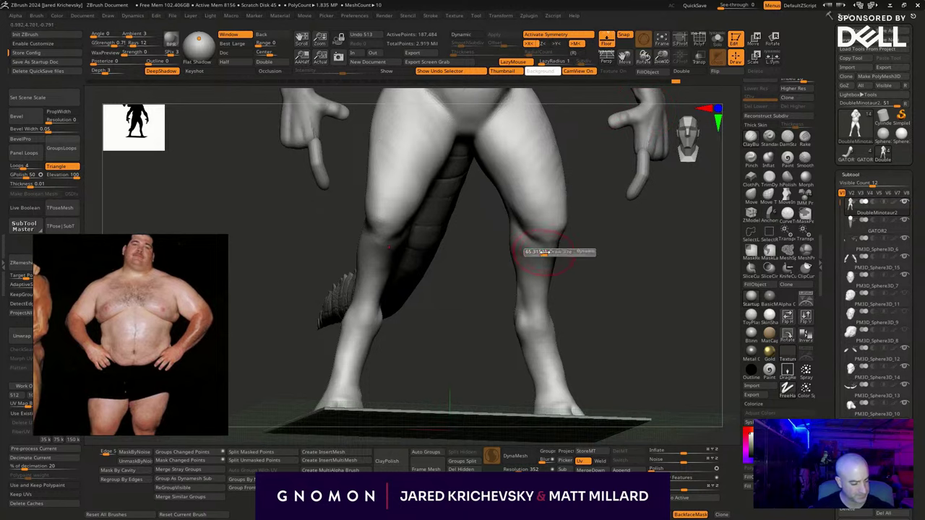
drag(583, 280, 559, 263)
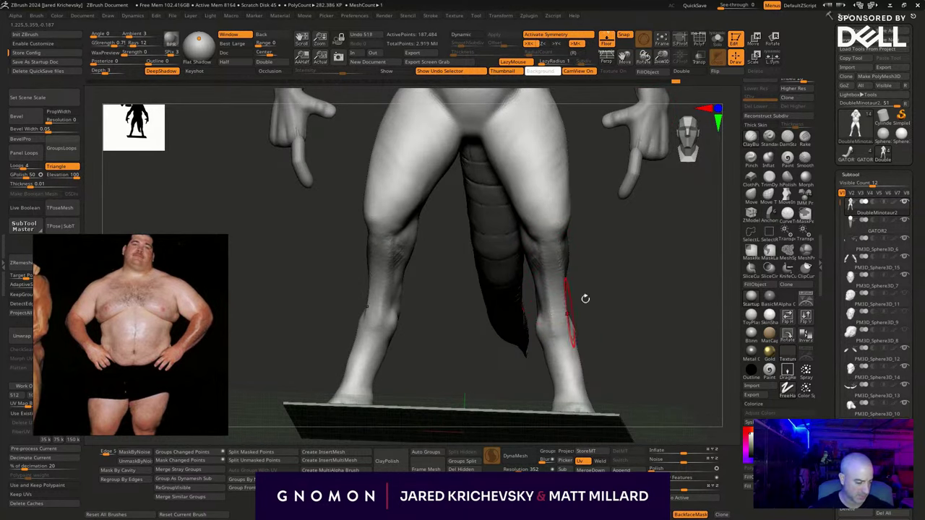
right_drag(585, 299, 628, 297)
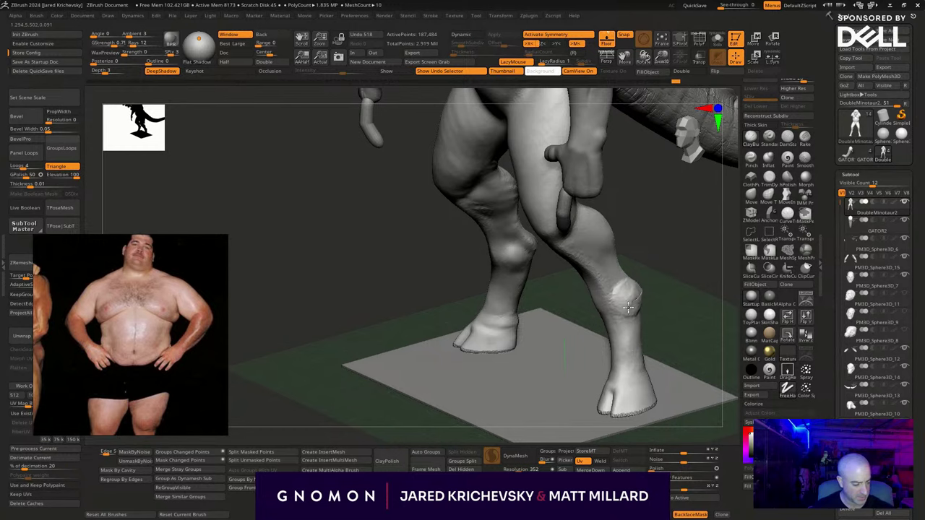
mouse_move(658, 328)
right_down()
mouse_move(675, 310)
mouse_move(588, 353)
right_up()
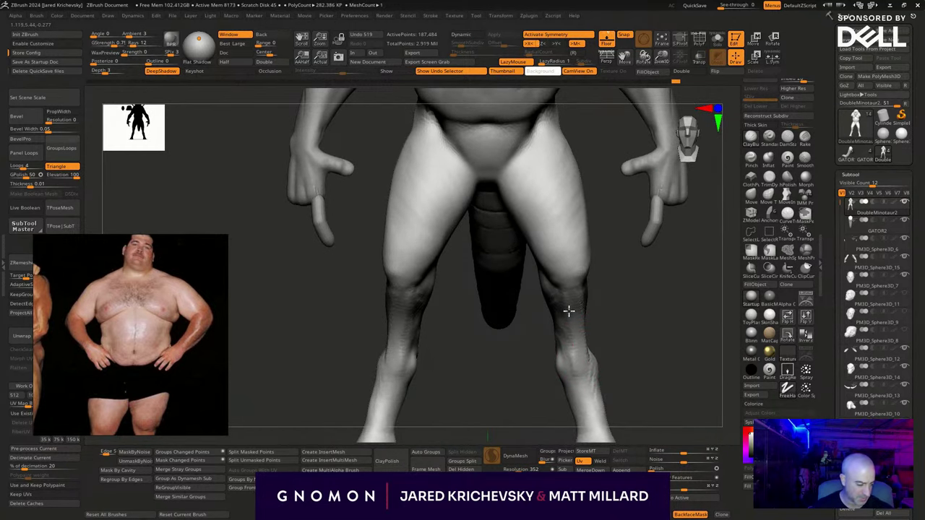
mouse_move(585, 337)
right_down()
mouse_move(592, 304)
mouse_move(567, 302)
right_up()
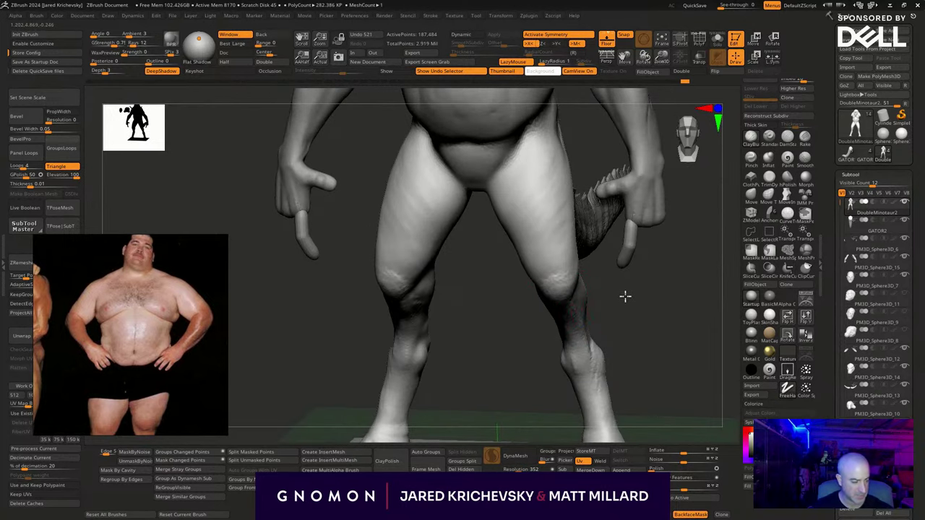
Sculpt the front thigh muscles from hip to knee and smooth the inner knee area.
mouse_move(625, 296)
right_down()
mouse_move(619, 347)
mouse_move(542, 327)
right_up()
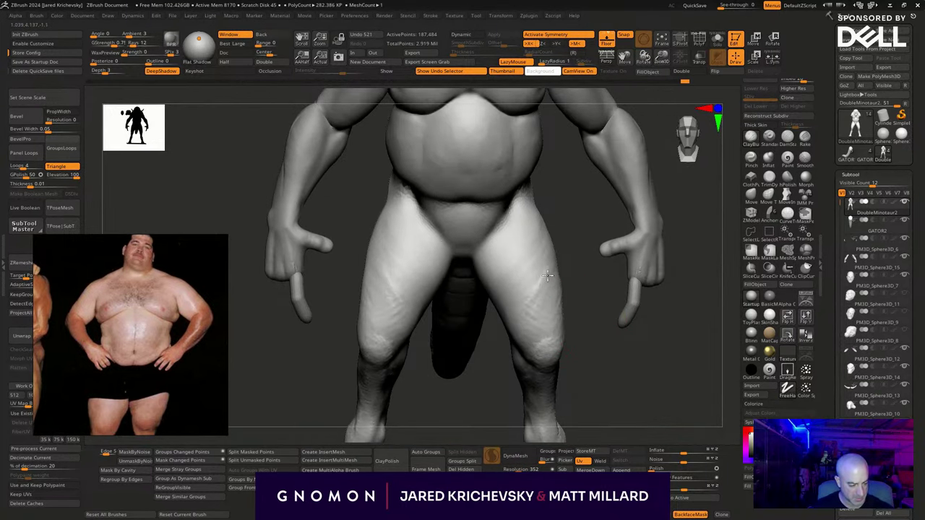
mouse_move(526, 212)
mouse_down()
mouse_move(574, 219)
mouse_move(541, 279)
mouse_up()
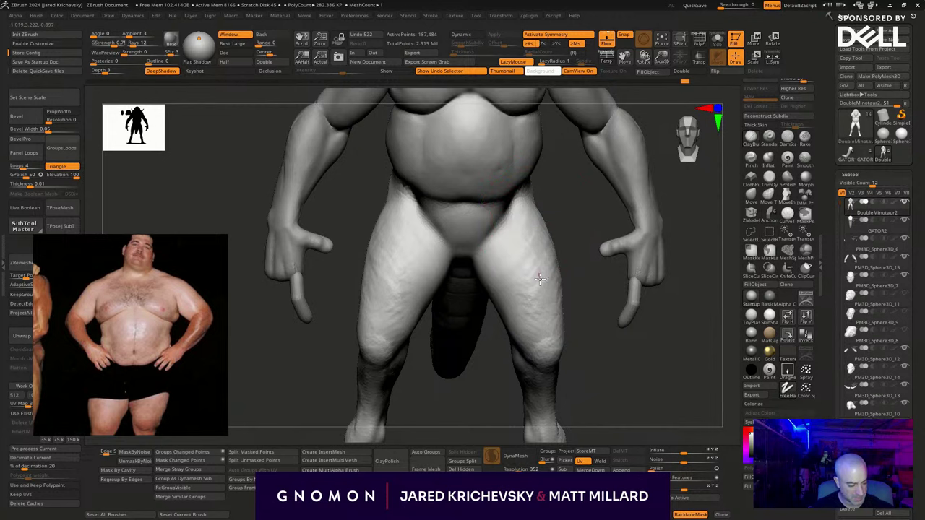
mouse_move(629, 391)
ctrl+right_down()
mouse_move(615, 371)
mouse_move(595, 389)
mouse_move(542, 339)
ctrl+right_up()
mouse_move(479, 336)
shift+mouse_down()
mouse_move(486, 282)
mouse_move(477, 318)
shift+mouse_up()
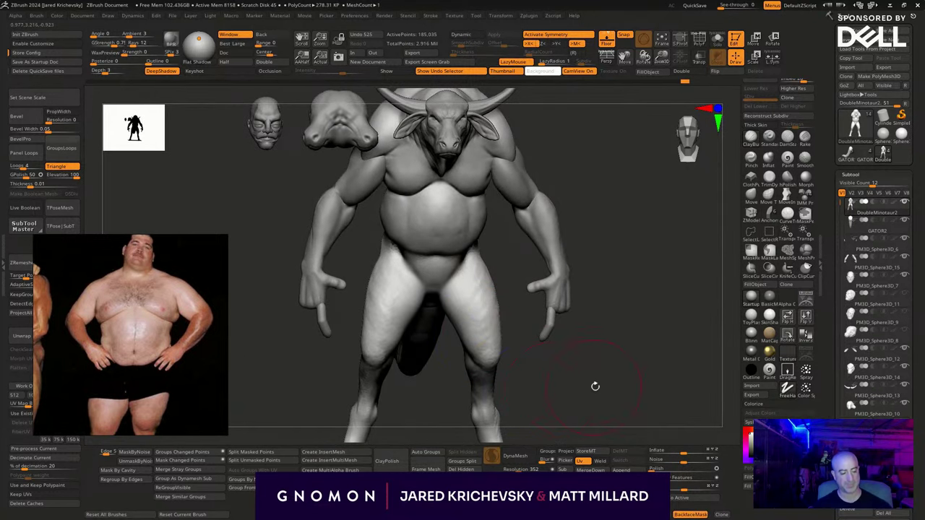
ctrl+right_drag(595, 386, 576, 361)
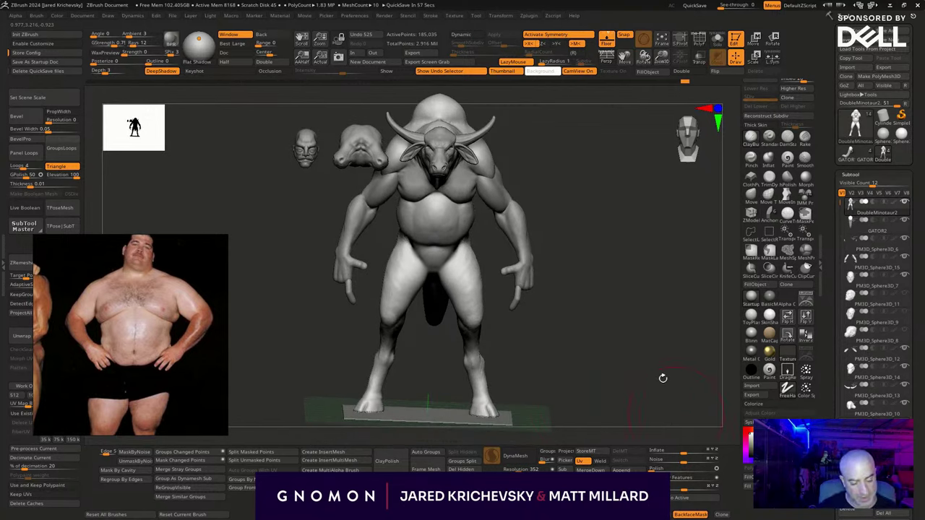
Switch to the finger subtool and duplicate the finger twice side by side across the hand.
right_drag(645, 316, 636, 295)
alt+right_drag(595, 251, 595, 293)
alt+right_drag(576, 367, 549, 355)
right_drag(549, 355, 537, 344)
alt+click(502, 311)
key(w)
right_drag(576, 277, 546, 275)
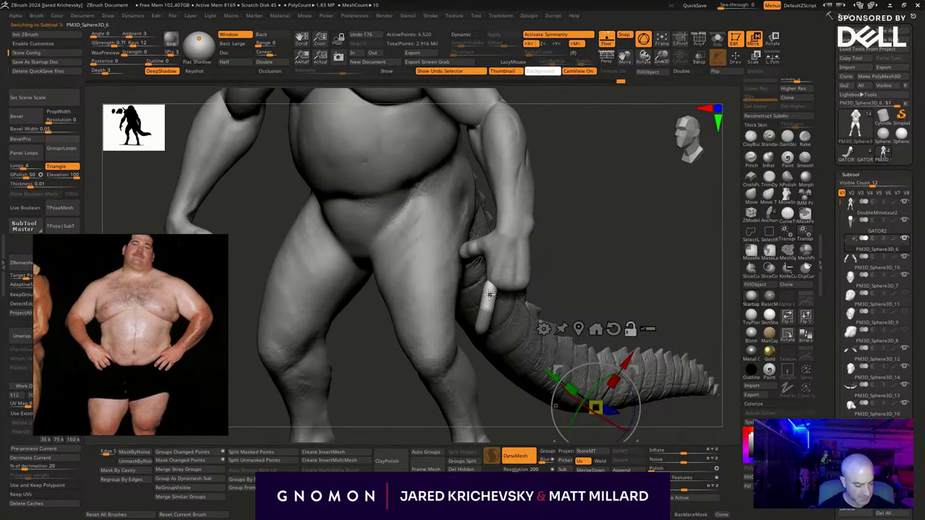
alt+click(489, 294)
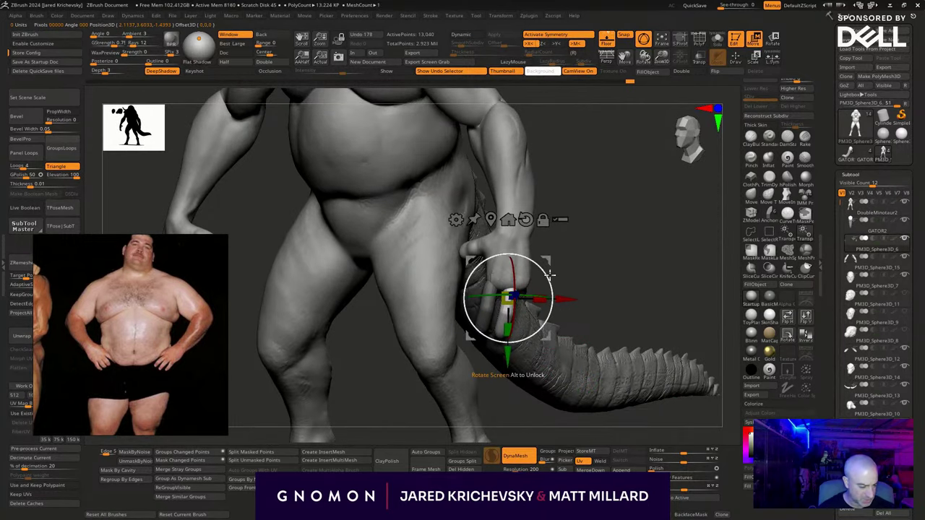
drag(546, 259, 564, 265)
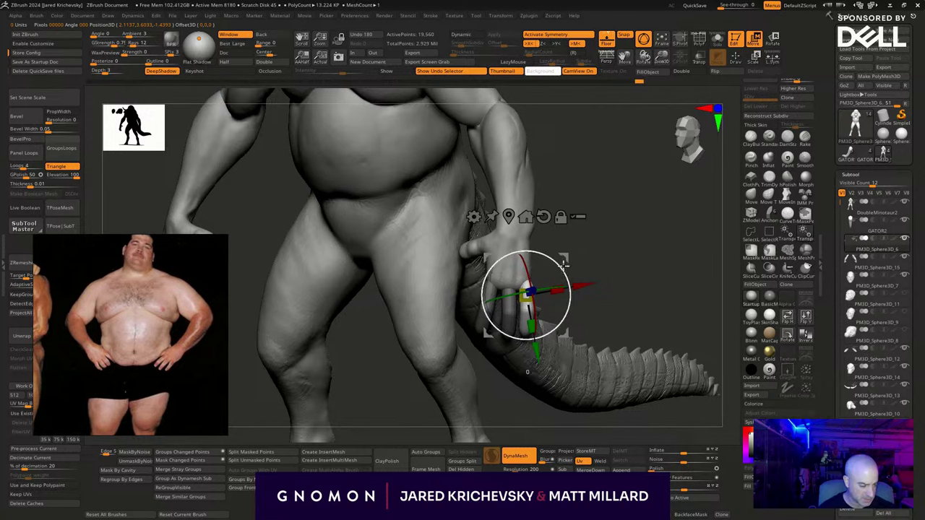
Adjust the newest finger's position so it lines up with the edge of the palm.
right_drag(611, 236, 582, 257)
mouse_move(557, 260)
alt+mouse_down()
mouse_move(568, 247)
mouse_move(576, 268)
mouse_move(564, 254)
alt+mouse_up()
drag(574, 255, 576, 249)
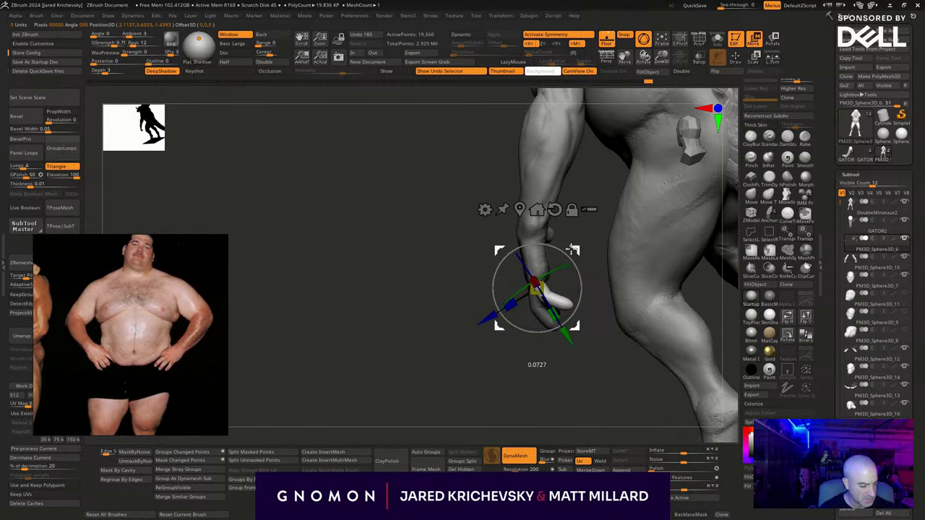
key(q)
mouse_move(473, 304)
ctrl+right_down()
mouse_move(463, 348)
mouse_move(522, 355)
ctrl+right_up()
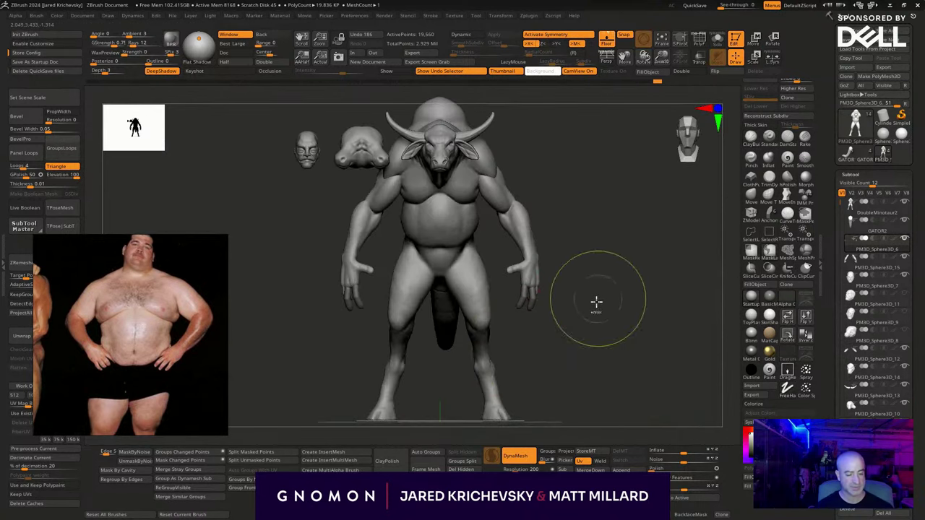
Undo the latest changes to the finger subtool.
key(ctrl+shift+m)
right_drag(594, 304, 591, 323)
key(ctrl+z)
key(ctrl+z)
key(ctrl+z)
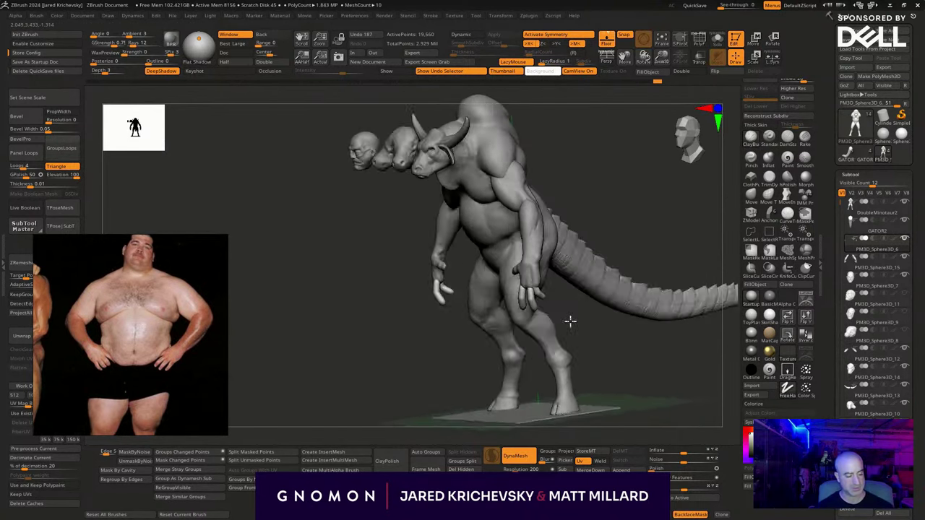
Adjust the placement of the finger subtool so the fingers meet the end of the palm.
right_drag(605, 328, 605, 325)
key(w)
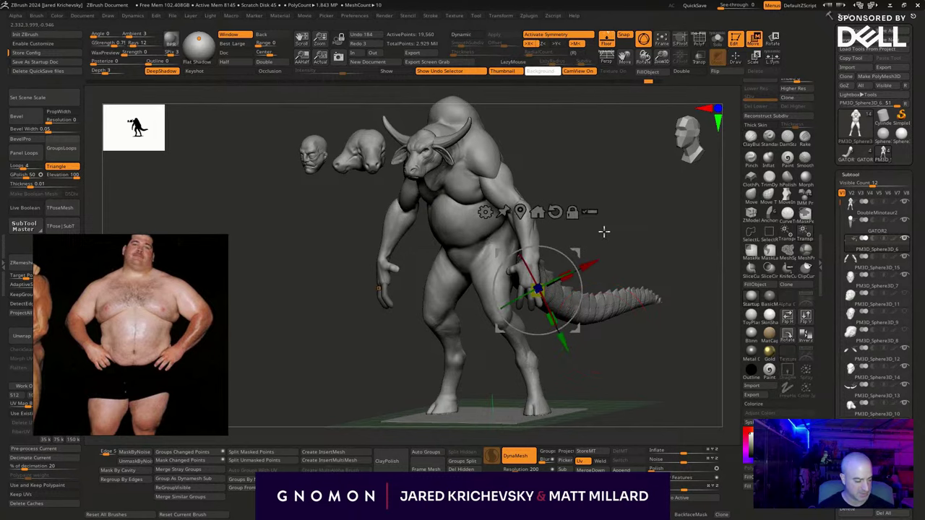
ctrl+right_drag(605, 232, 591, 263)
drag(558, 271, 564, 265)
shift+right_drag(678, 378, 693, 375)
ctrl+drag(693, 375, 651, 358)
key(q)
mouse_move(623, 345)
alt+right_down()
mouse_move(672, 365)
mouse_move(665, 348)
alt+right_up()
alt+drag(665, 348, 608, 369)
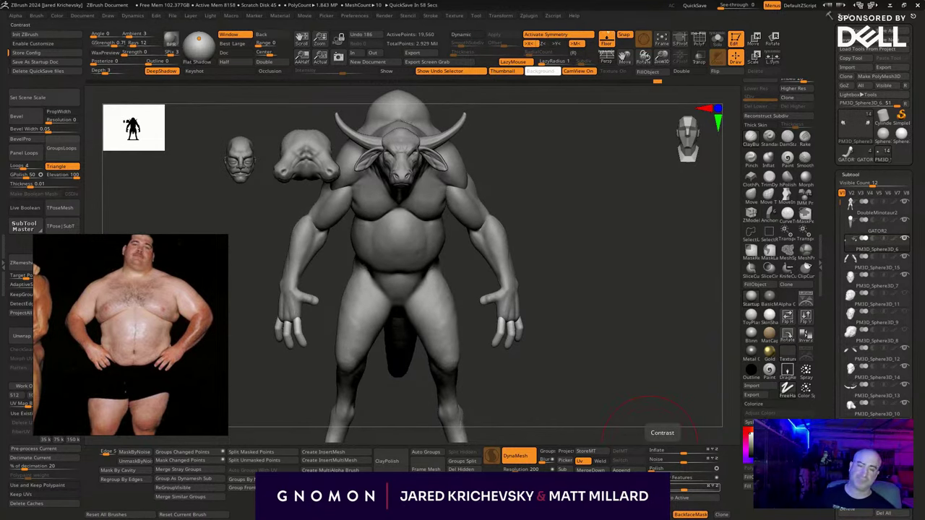
drag(649, 347, 628, 380)
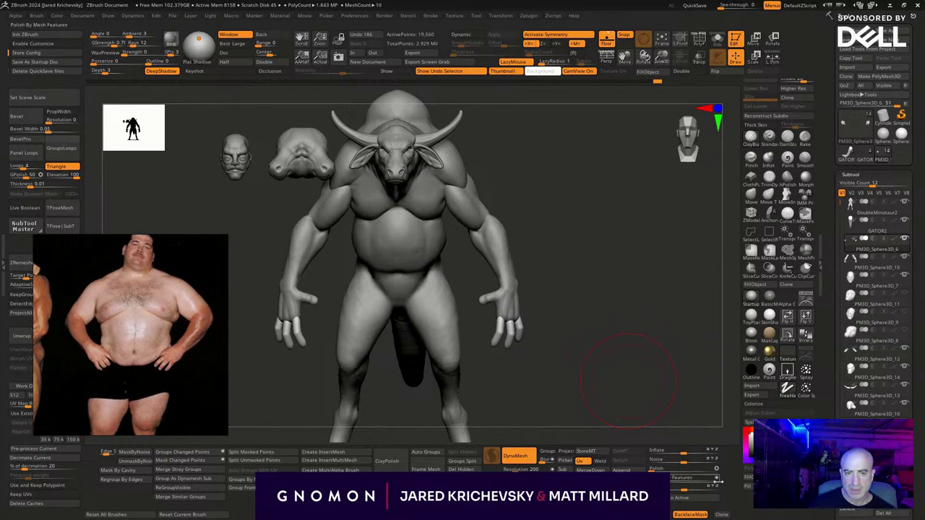
drag(605, 418, 509, 313)
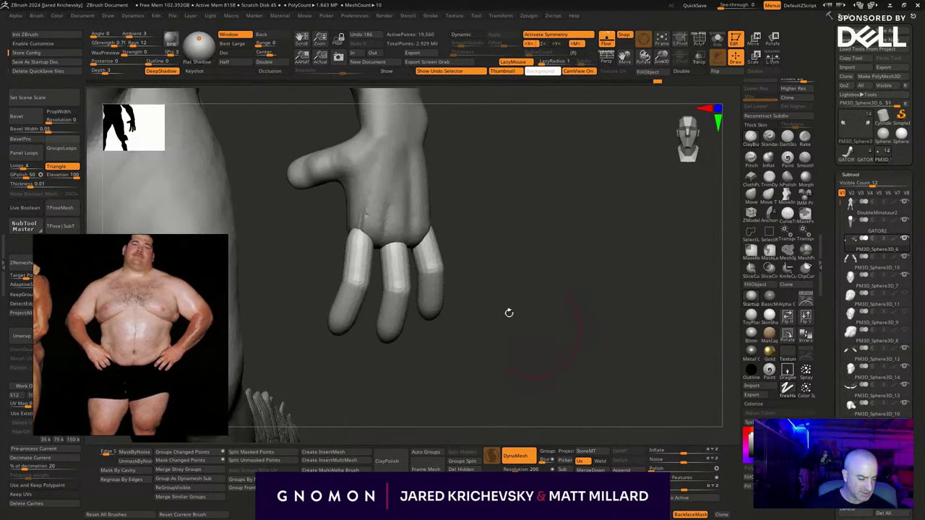
Switch to the arm subtool and sculpt tendons and knuckles across the back of the hand with ClayBuildup.
alt+click(395, 212)
key(b)
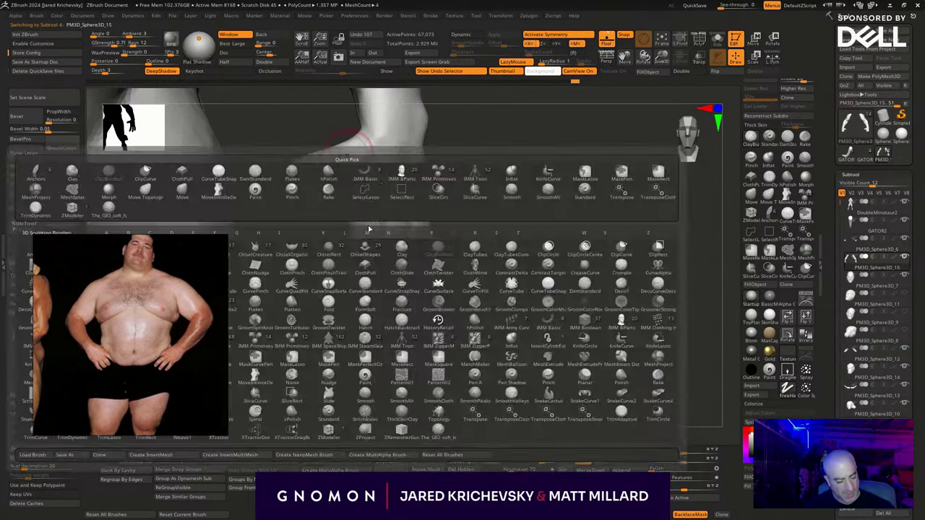
key(c)
key(b)
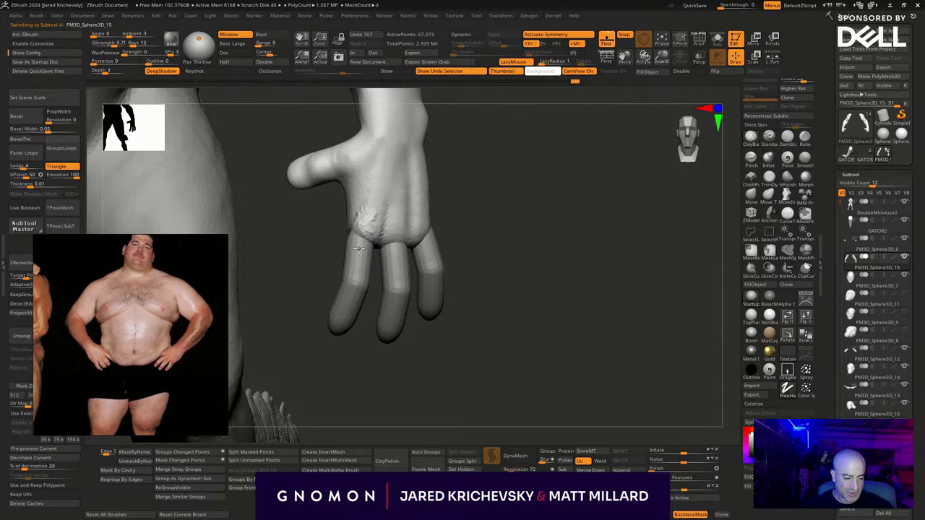
drag(353, 231, 375, 172)
drag(375, 208, 379, 243)
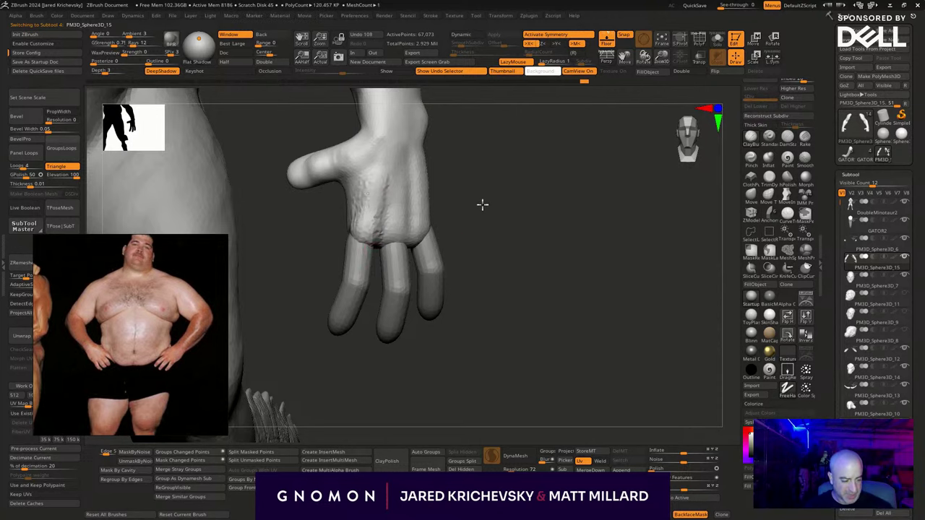
drag(482, 205, 436, 202)
mouse_move(401, 247)
mouse_down()
mouse_move(399, 264)
mouse_move(431, 239)
mouse_move(571, 253)
mouse_up()
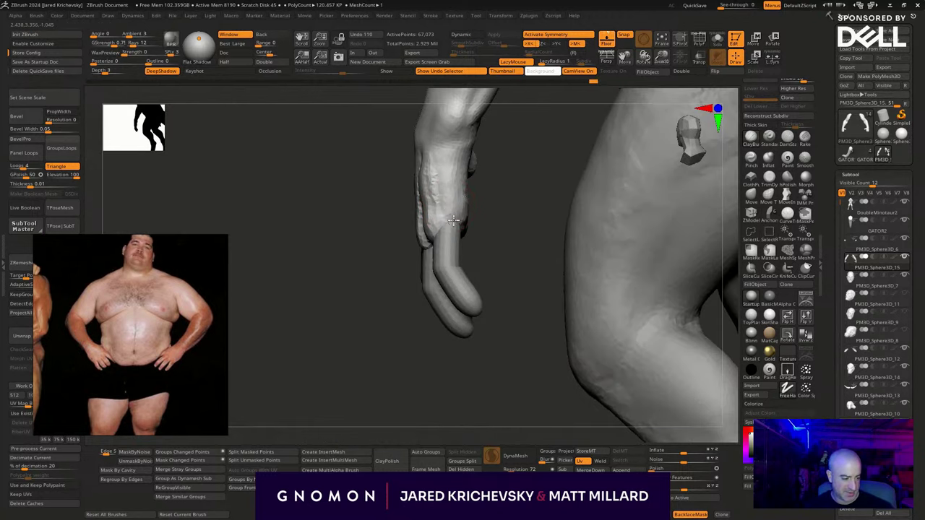
Build up the side of the hand, the palm pads and the base of the thumb.
right_drag(481, 226, 412, 289)
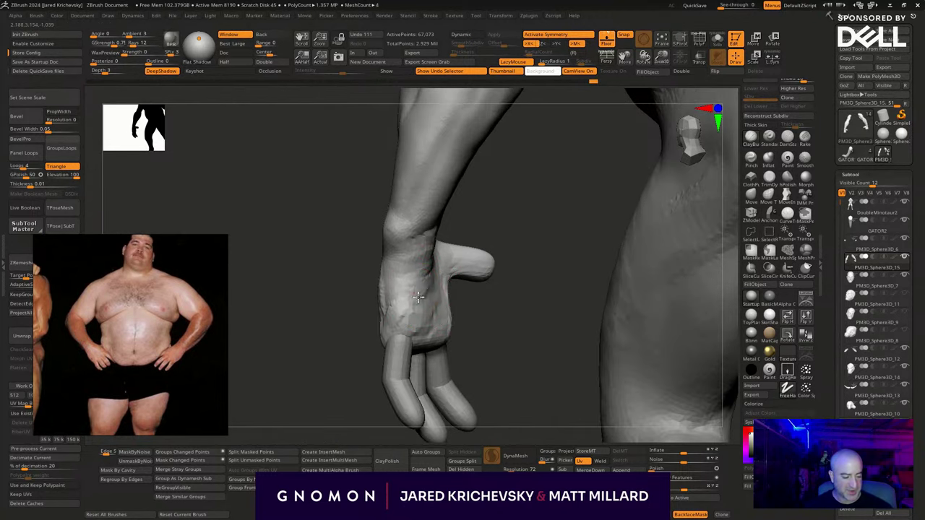
mouse_move(407, 279)
mouse_down()
mouse_move(416, 252)
mouse_move(409, 301)
mouse_up()
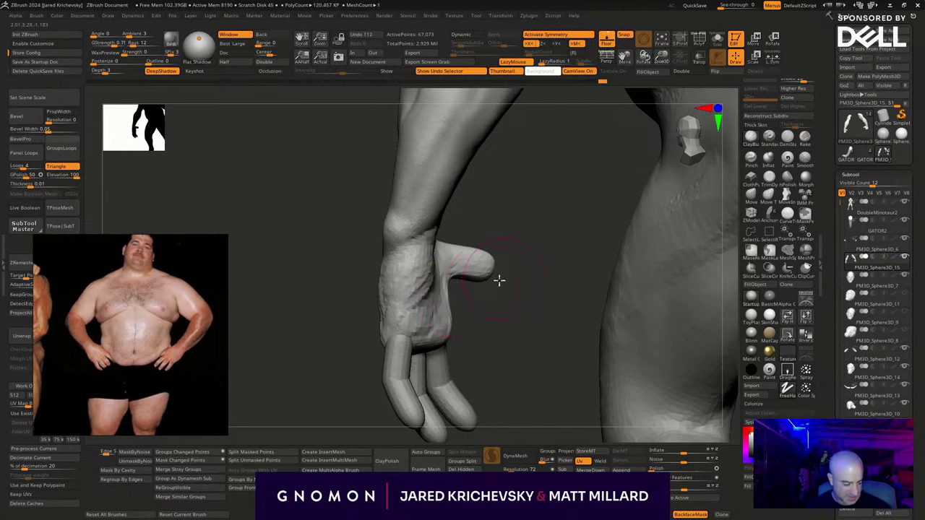
drag(498, 281, 477, 298)
mouse_move(438, 324)
mouse_down()
mouse_move(449, 286)
mouse_move(449, 327)
mouse_up()
mouse_move(543, 298)
mouse_down()
mouse_move(452, 331)
mouse_move(593, 231)
mouse_up()
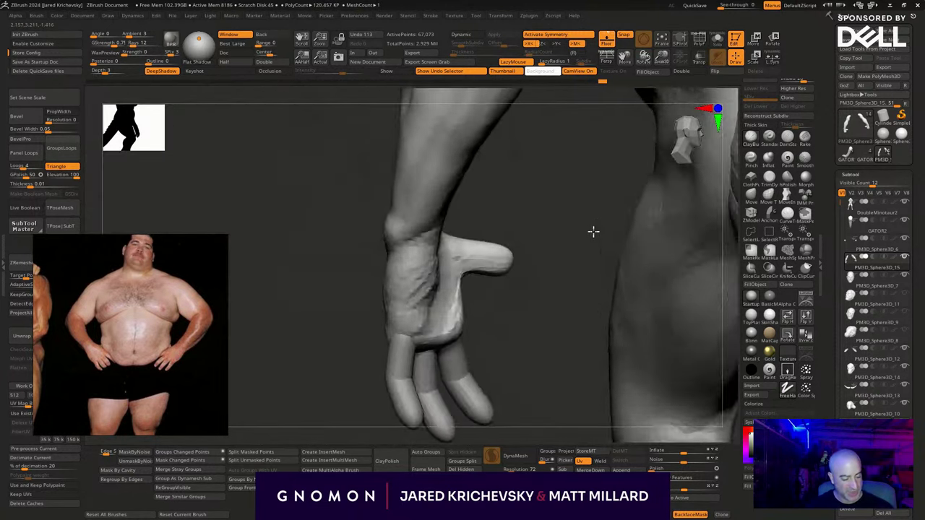
right_drag(593, 232, 442, 259)
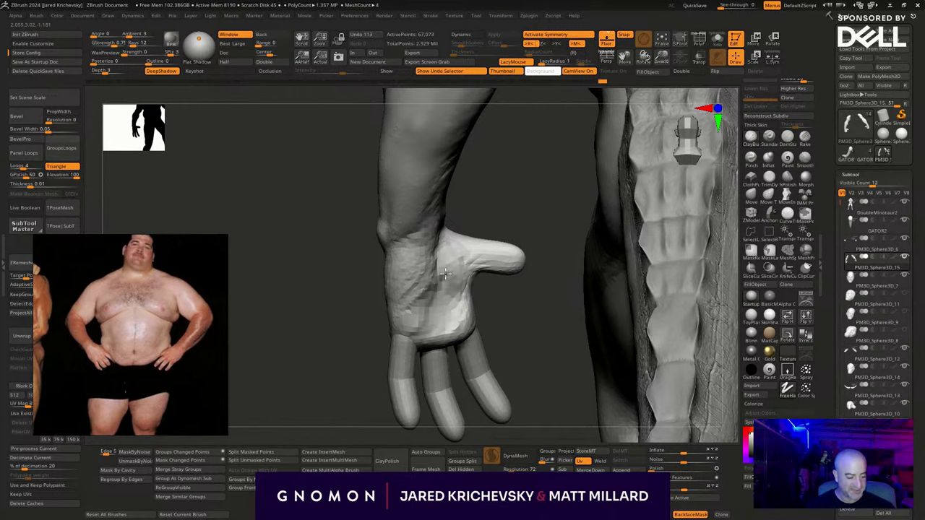
drag(445, 274, 474, 272)
drag(517, 311, 415, 322)
Sculpt the thumb side of the wrist and smooth the transition into the forearm.
drag(542, 298, 539, 286)
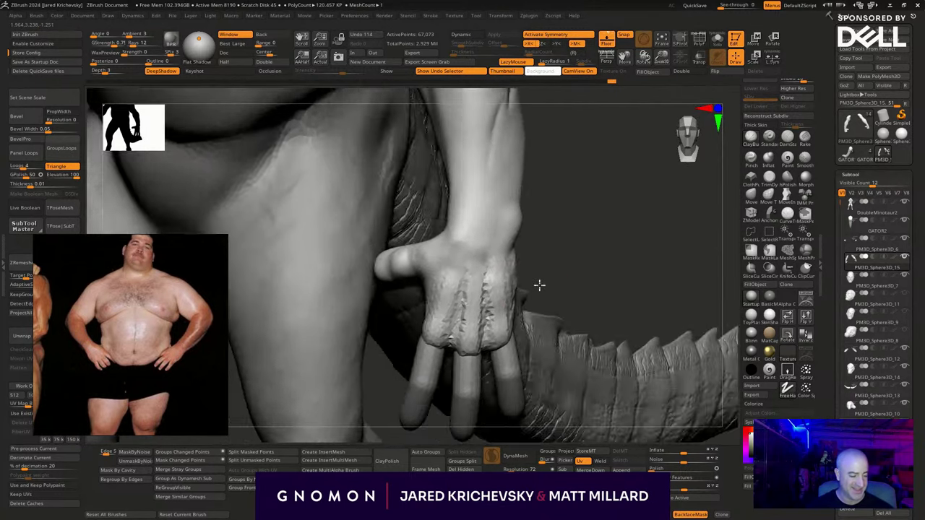
right_drag(540, 285, 550, 281)
right_drag(537, 246, 499, 230)
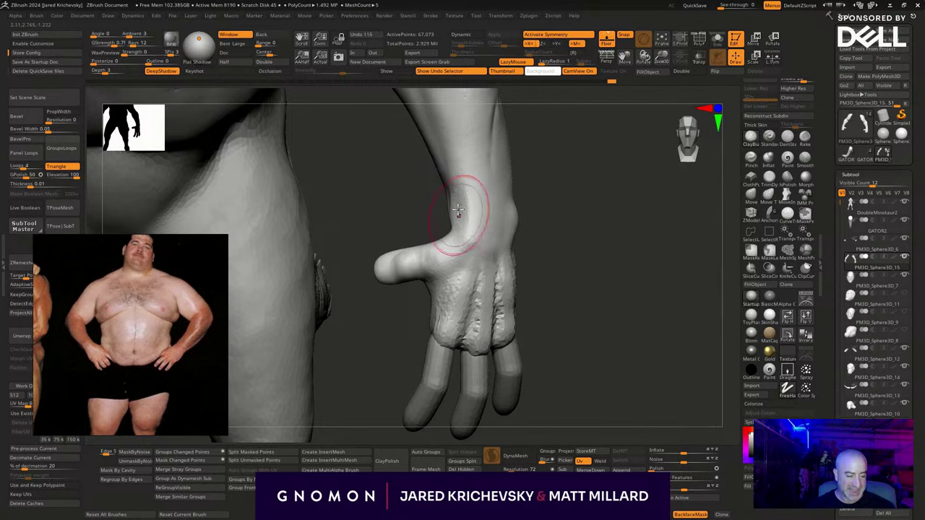
drag(447, 183, 466, 221)
mouse_move(547, 242)
mouse_down()
mouse_move(554, 285)
mouse_move(543, 286)
mouse_up()
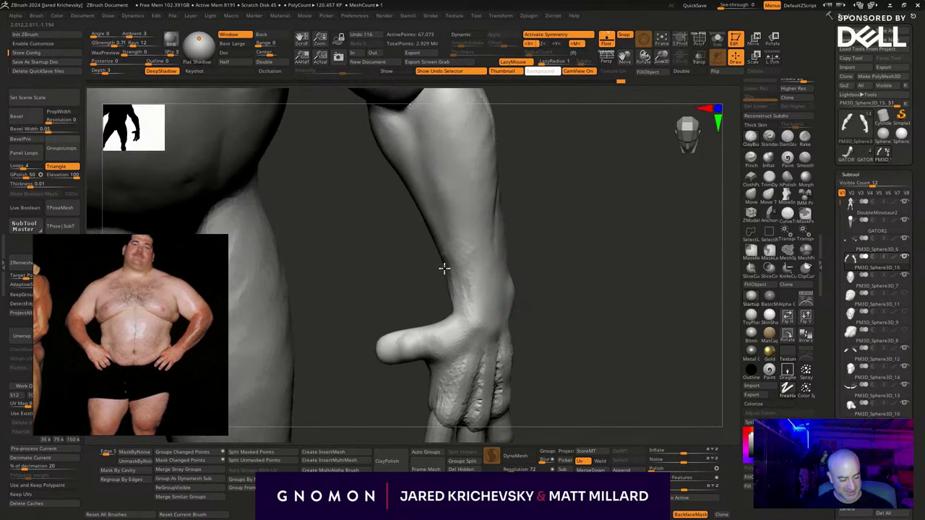
shift+drag(511, 318, 525, 319)
mouse_move(569, 326)
ctrl+right_down()
mouse_move(542, 277)
mouse_move(582, 318)
ctrl+right_up()
mouse_move(589, 245)
shift+mouse_down()
mouse_move(574, 238)
mouse_move(555, 204)
shift+mouse_up()
right_drag(592, 197, 587, 220)
shift+drag(548, 182, 555, 209)
mouse_move(616, 246)
ctrl+right_down()
mouse_move(607, 203)
mouse_move(618, 250)
mouse_move(555, 265)
mouse_move(586, 338)
mouse_move(559, 343)
ctrl+right_up()
Switch to the finger subtool, then scale the fingers and shift them to fit the sculpted knuckles.
alt+click(516, 349)
key(w)
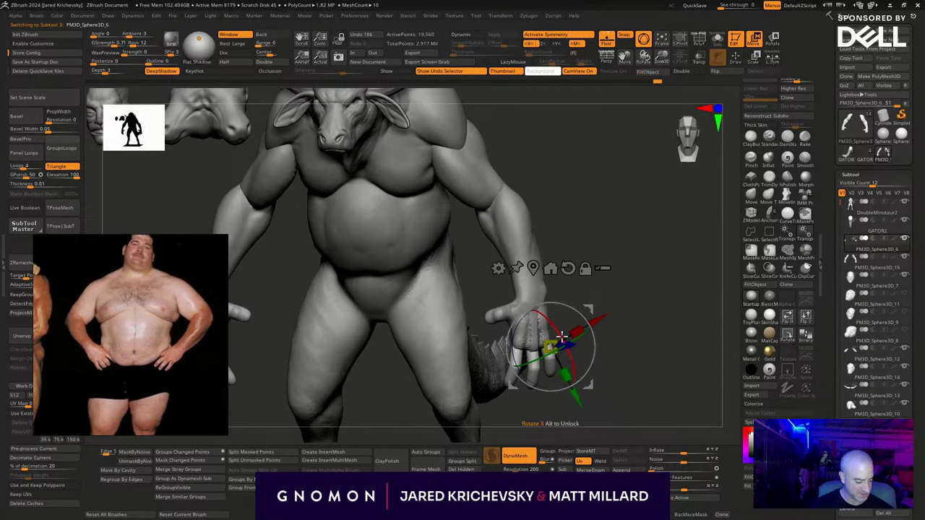
drag(587, 309, 570, 310)
drag(534, 348, 545, 344)
right_drag(545, 344, 565, 345)
drag(574, 310, 580, 309)
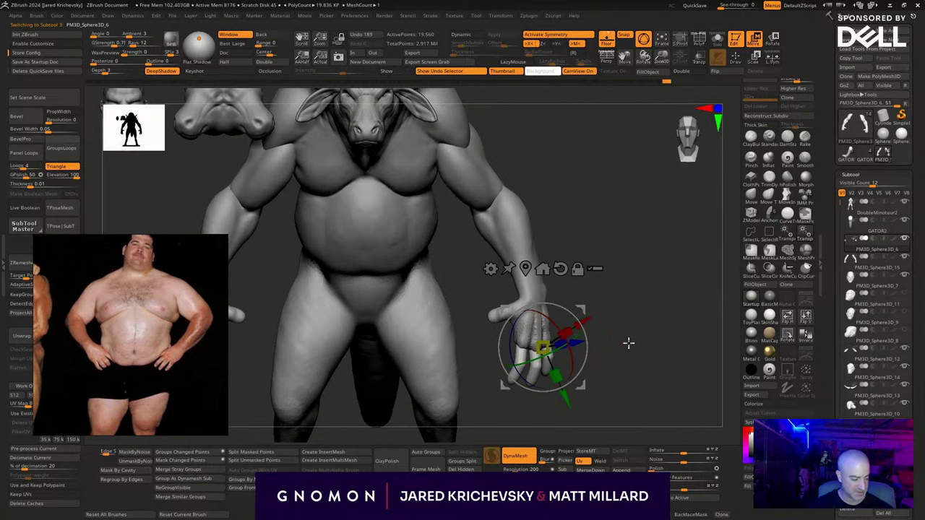
Rotate the fingers slightly and fine-tune their scale and position from an angled view of the hand.
right_drag(641, 397, 617, 387)
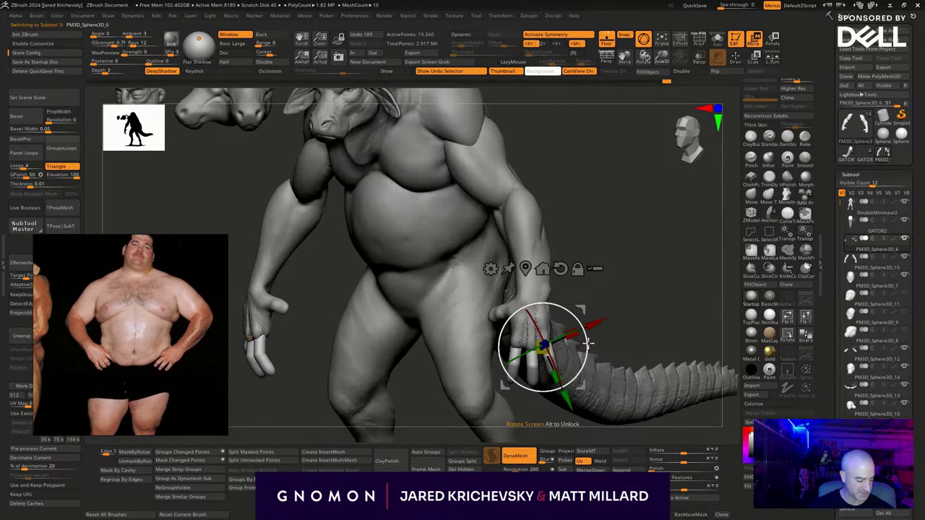
drag(589, 343, 589, 346)
mouse_move(583, 311)
mouse_down()
mouse_move(583, 334)
mouse_move(572, 314)
mouse_up()
drag(554, 348, 560, 349)
mouse_move(619, 302)
mouse_down()
mouse_move(562, 319)
mouse_move(575, 310)
mouse_up()
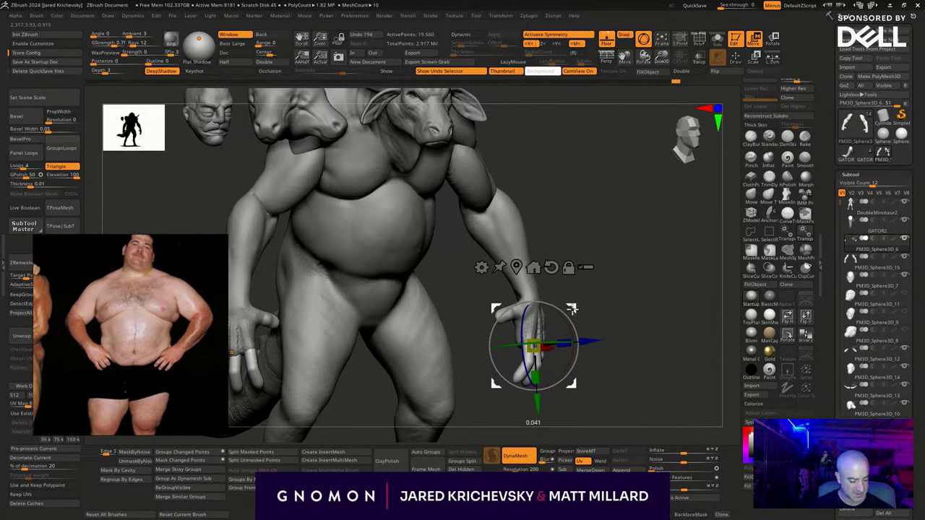
key(q)
drag(621, 404, 581, 356)
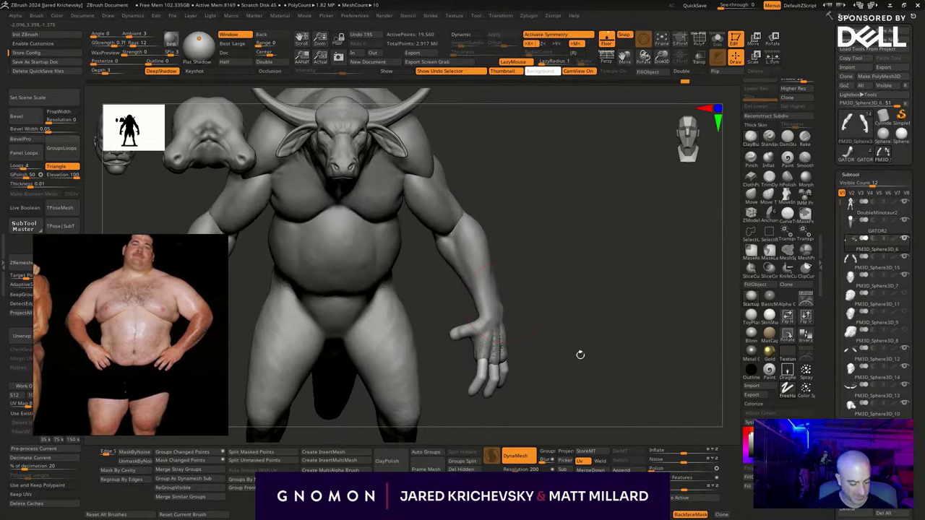
Switch to the arm subtool and refine the outer forearm and elbow.
alt+click(485, 289)
drag(562, 247, 456, 254)
drag(503, 216, 475, 245)
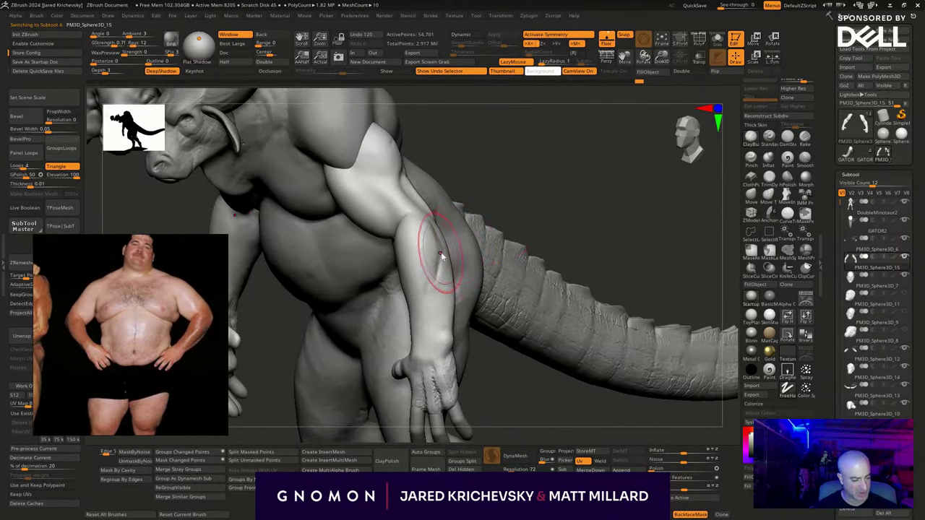
drag(506, 193, 445, 236)
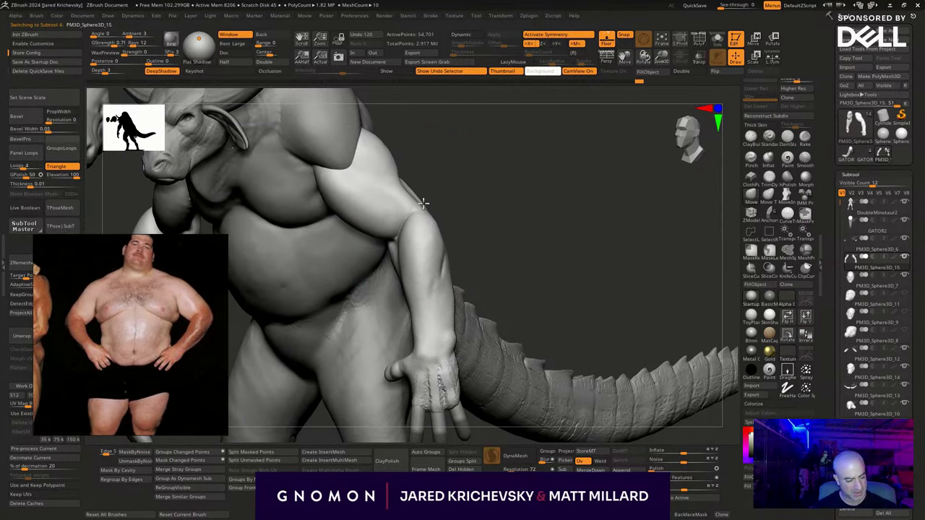
drag(492, 205, 454, 234)
drag(480, 202, 522, 229)
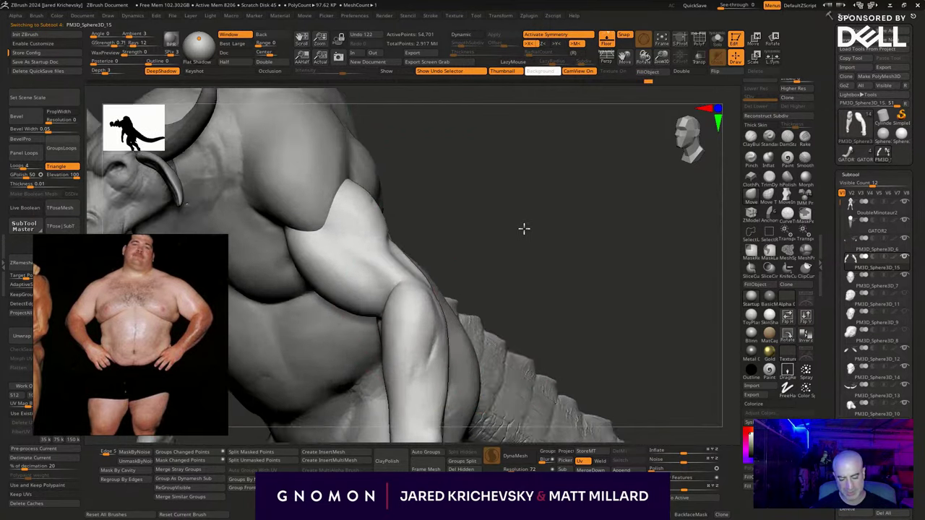
Build up the triceps along the back of the upper arm down to the elbow.
key(b)
key(b)
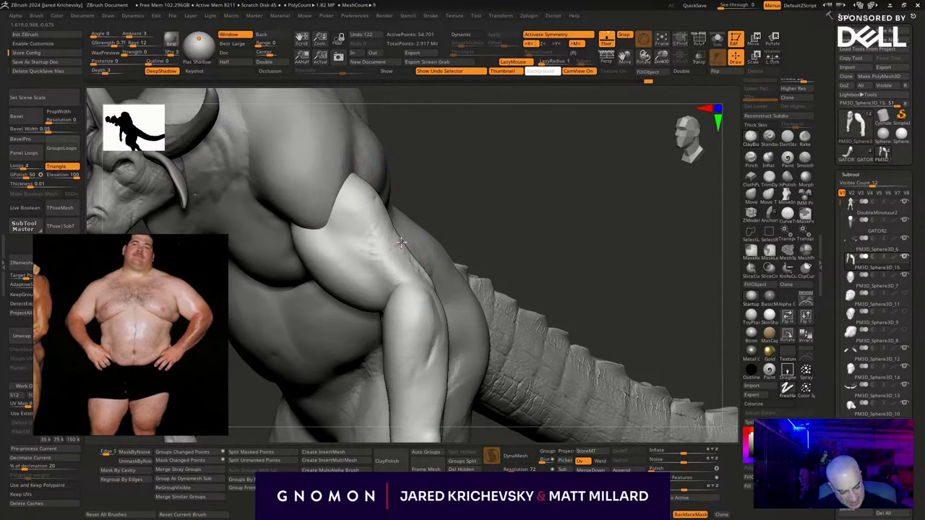
drag(495, 185, 420, 248)
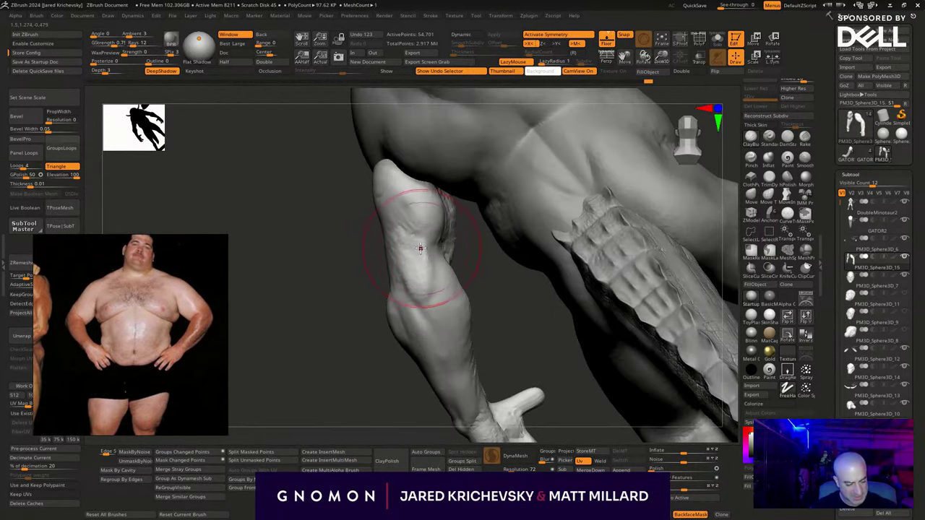
drag(492, 260, 463, 258)
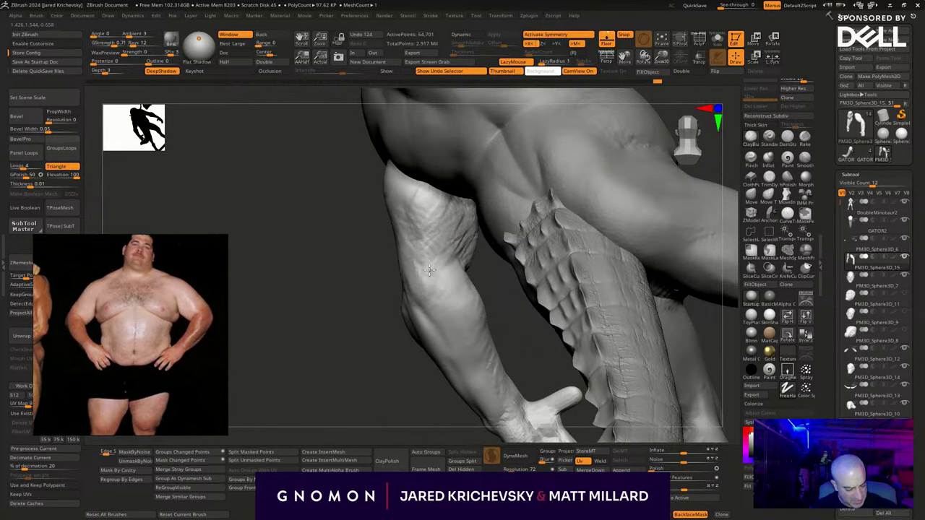
drag(479, 297, 463, 238)
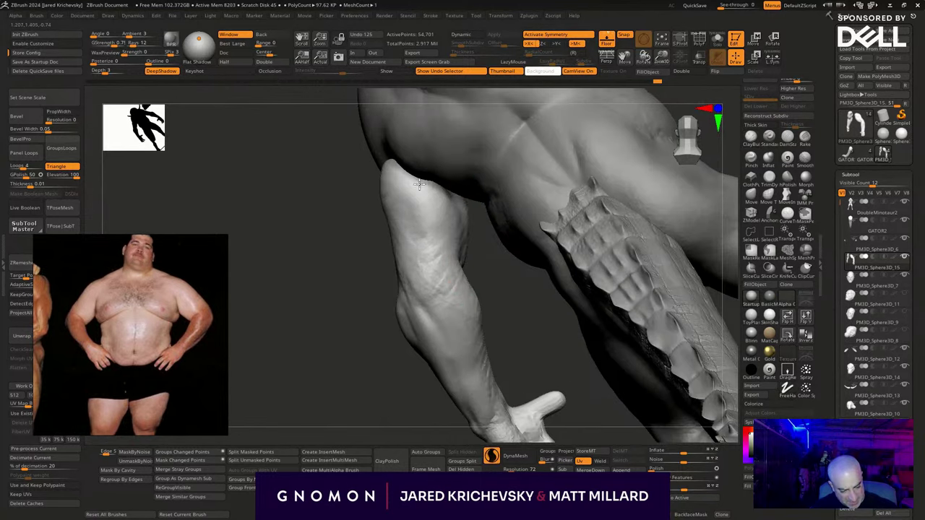
drag(384, 388, 444, 314)
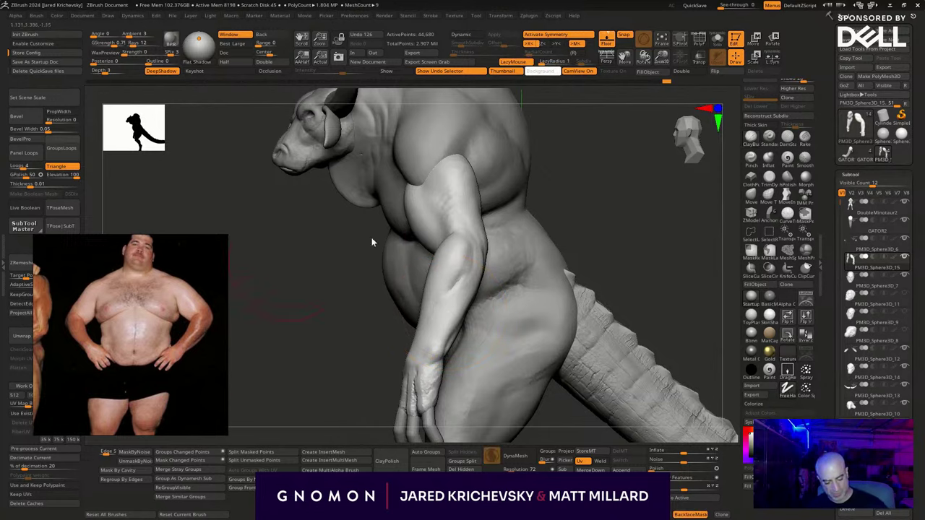
Refine the outer elbow from the front and smooth the upper arm.
mouse_move(373, 244)
mouse_down()
mouse_move(611, 200)
mouse_move(584, 245)
mouse_move(634, 272)
mouse_move(593, 233)
mouse_move(582, 237)
mouse_up()
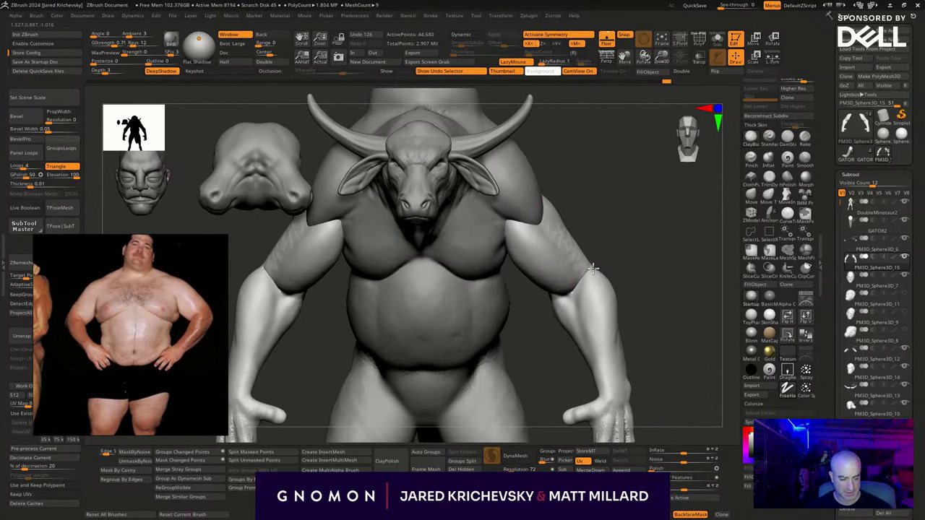
drag(593, 269, 603, 286)
drag(607, 260, 612, 248)
shift+drag(565, 249, 558, 234)
drag(642, 278, 616, 362)
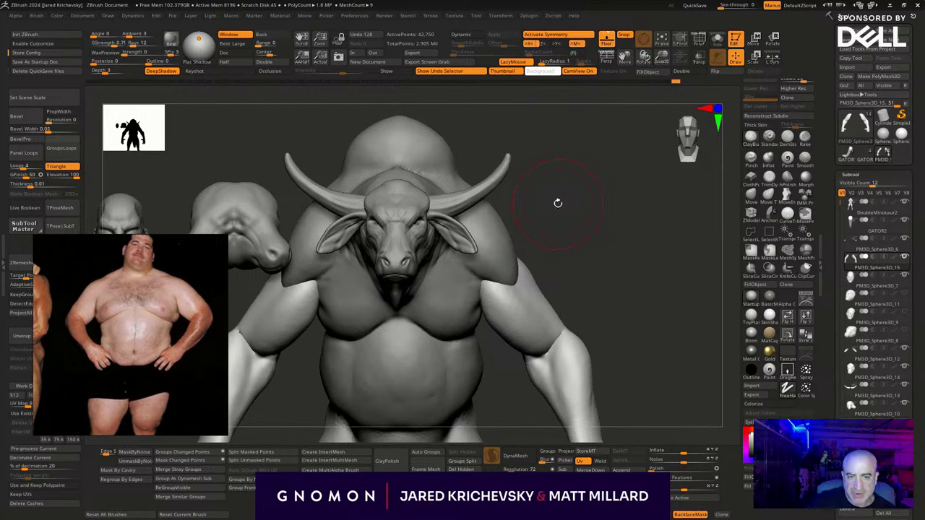
Switch to the DoubleMinotaur2 body subtool and sculpt the front of the shoulder muscles where they meet the chest.
mouse_move(563, 257)
mouse_down()
mouse_move(562, 217)
mouse_move(515, 242)
mouse_move(475, 244)
mouse_up()
alt+click(479, 252)
key(s)
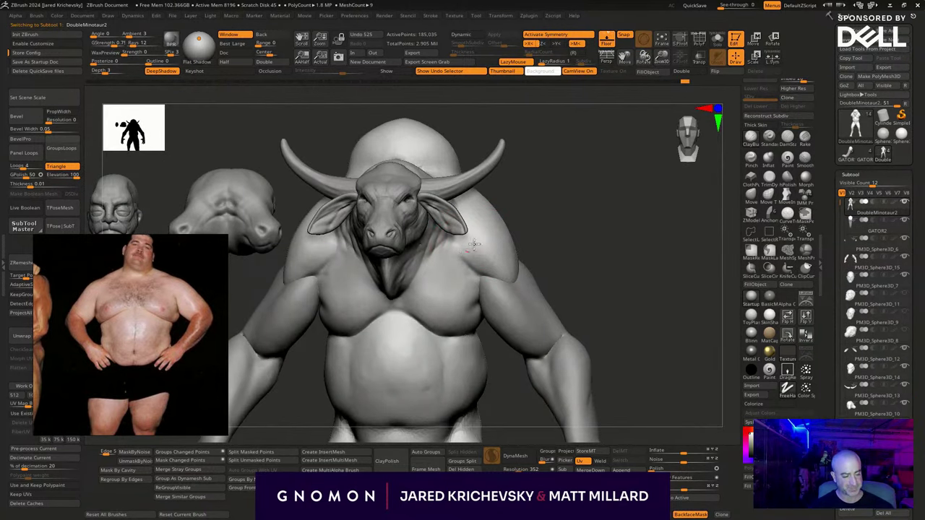
mouse_move(531, 224)
mouse_down()
mouse_move(535, 215)
mouse_move(526, 223)
mouse_up()
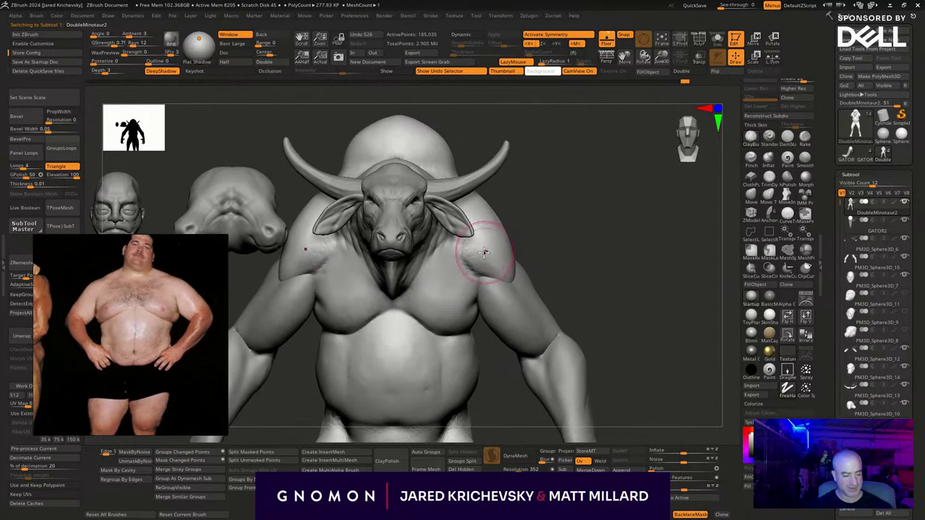
mouse_move(547, 266)
mouse_down()
mouse_move(500, 272)
mouse_move(460, 250)
mouse_move(499, 259)
mouse_up()
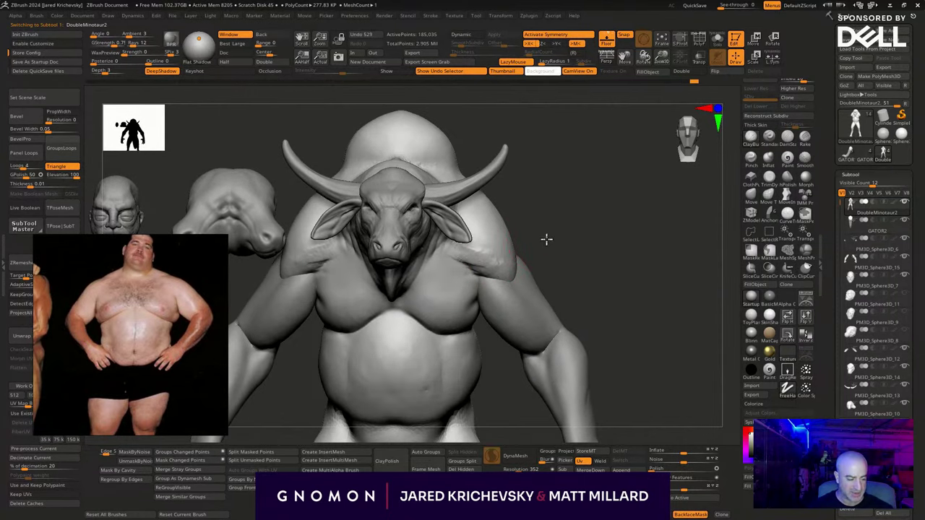
drag(545, 239, 466, 250)
ctrl+right_drag(567, 206, 578, 325)
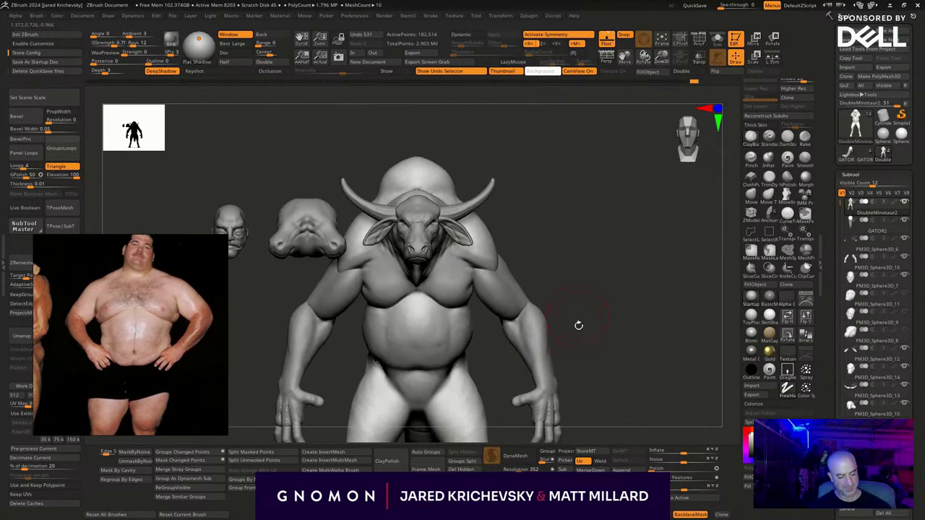
drag(631, 434, 539, 343)
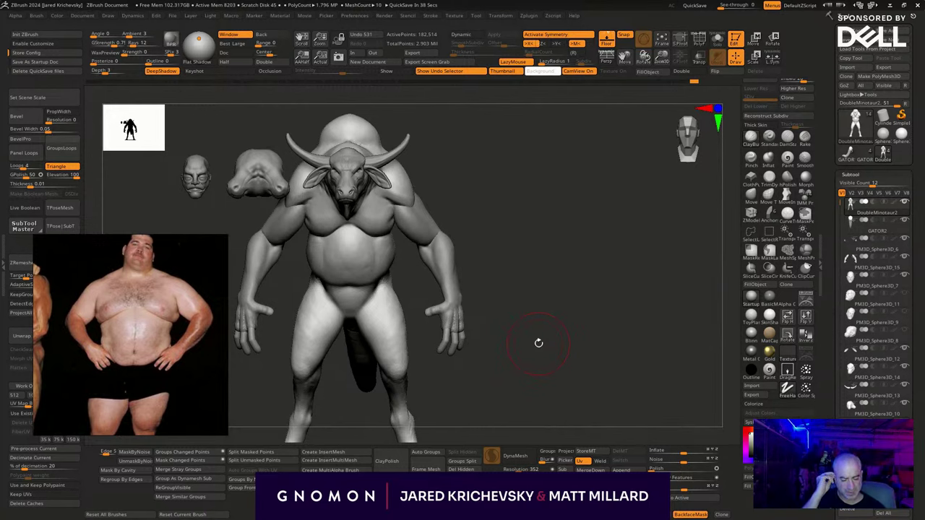
Switch to the fingers subtool, PM3D_Sphere3D_6, and adjust the fingers where they meet the hand.
drag(530, 392, 535, 371)
alt+click(509, 381)
key(w)
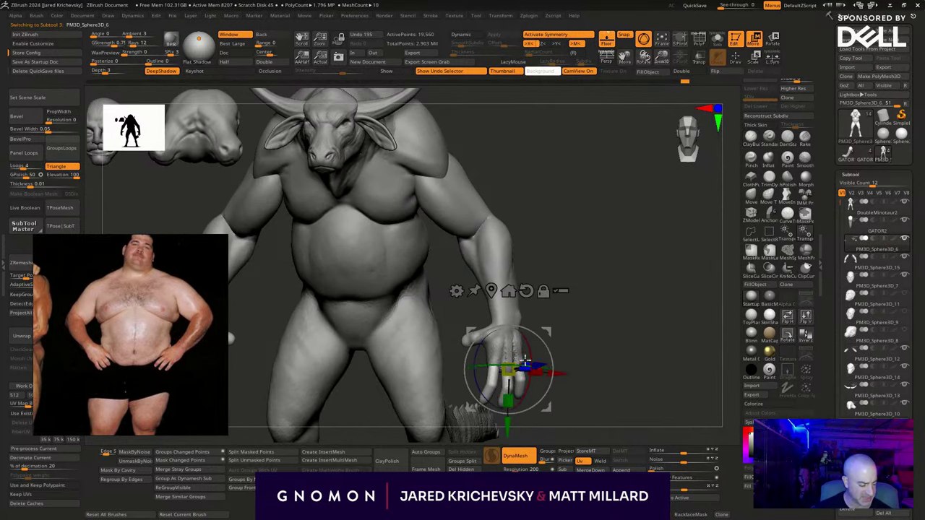
mouse_move(589, 340)
mouse_down()
mouse_move(553, 334)
mouse_move(593, 316)
mouse_move(561, 330)
mouse_up()
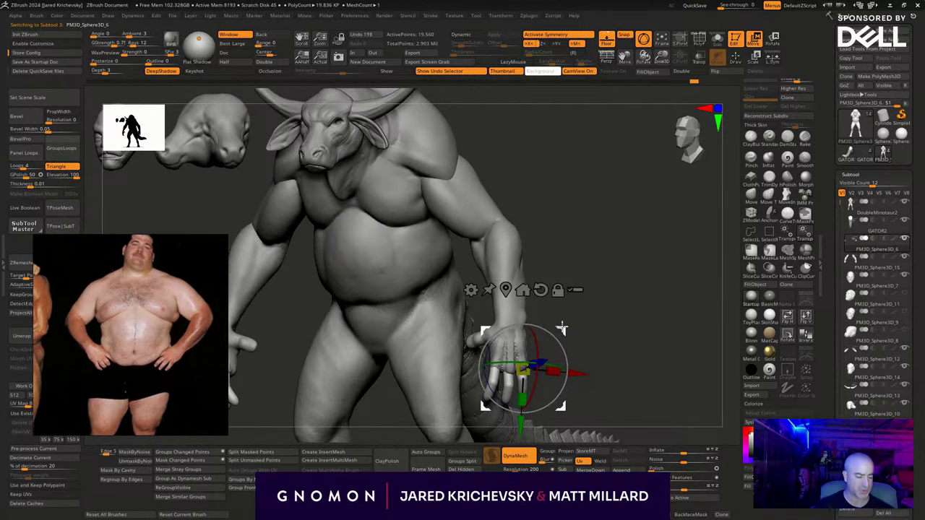
key(q)
drag(632, 355, 646, 359)
key(f)
drag(595, 378, 554, 314)
Switch to the arm subtool, PM3D_Sphere3D_15, and refine the elbow and forearm from the front and back.
alt+click(541, 311)
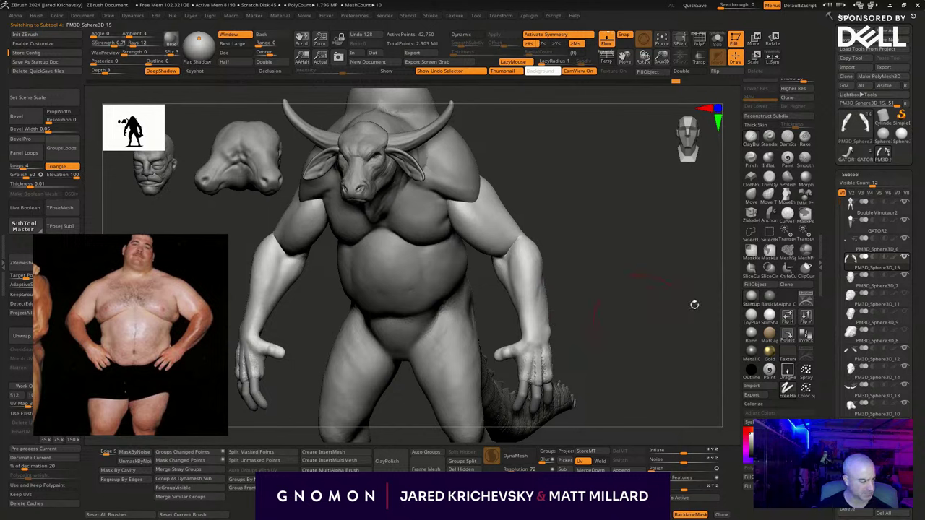
mouse_move(548, 299)
mouse_down()
mouse_move(577, 296)
mouse_move(537, 325)
mouse_move(553, 335)
mouse_move(524, 322)
mouse_move(552, 280)
mouse_move(585, 267)
mouse_move(607, 294)
mouse_move(563, 323)
mouse_move(636, 261)
mouse_move(591, 278)
mouse_move(595, 238)
mouse_move(542, 189)
mouse_move(579, 177)
mouse_up()
mouse_move(672, 210)
mouse_down()
mouse_move(580, 230)
mouse_move(588, 237)
mouse_up()
drag(546, 230, 538, 226)
mouse_move(573, 254)
mouse_down()
mouse_move(581, 257)
mouse_move(560, 283)
mouse_up()
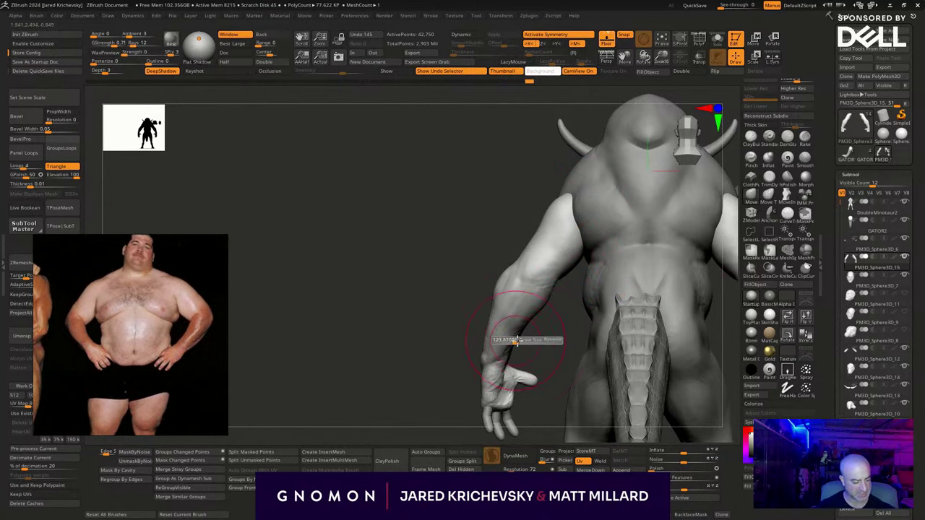
mouse_move(513, 345)
mouse_down()
mouse_move(528, 337)
mouse_move(626, 344)
mouse_move(615, 312)
mouse_move(561, 289)
mouse_move(581, 287)
mouse_move(594, 383)
mouse_up()
Place the fingers subtool directly below the arm subtool and merge the two.
key(w)
click(468, 211)
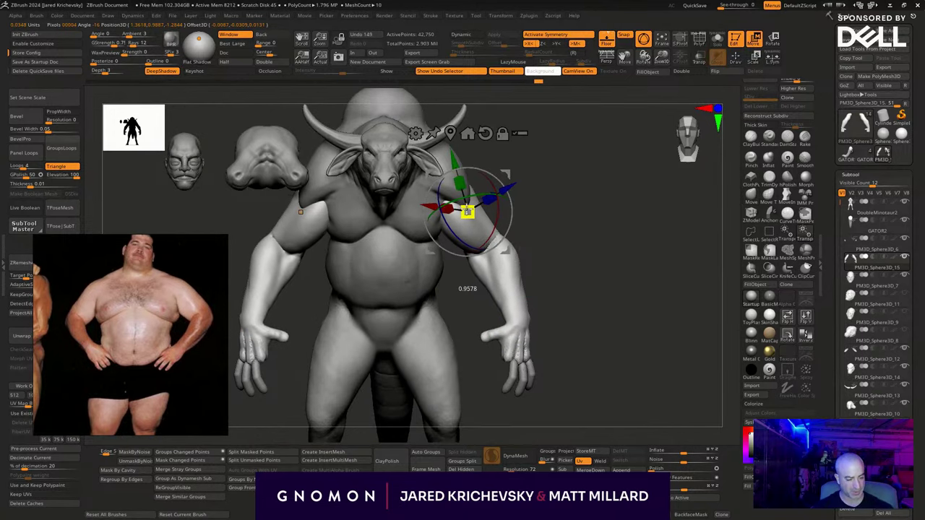
shift+click(901, 438)
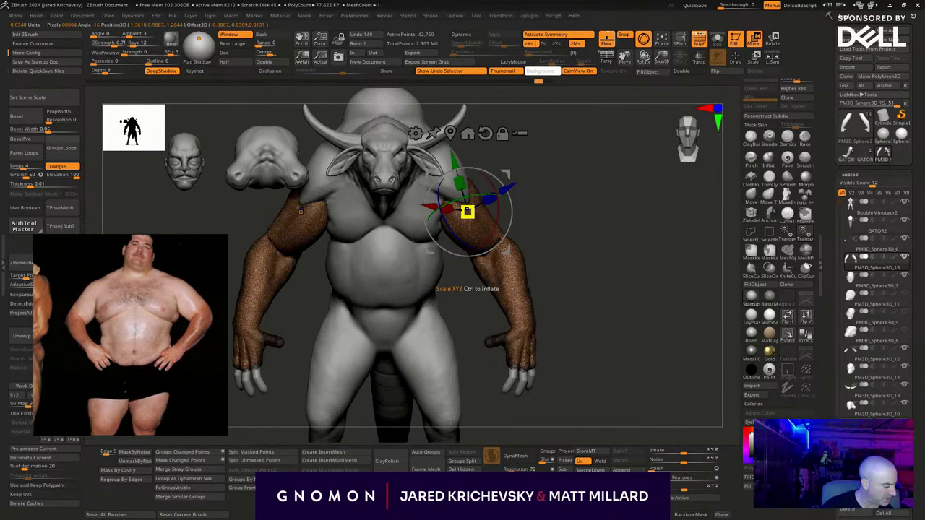
click(513, 378)
scroll(886, 394, down, 1)
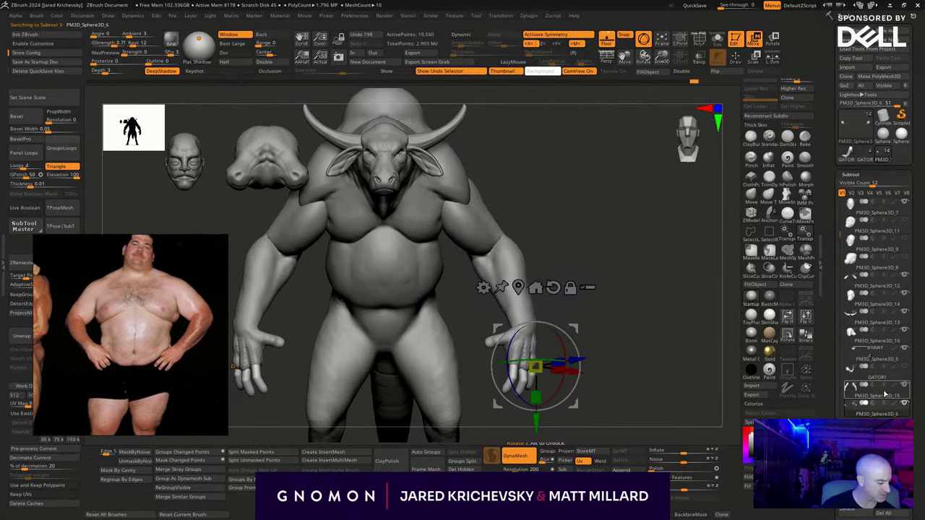
click(885, 394)
click(592, 470)
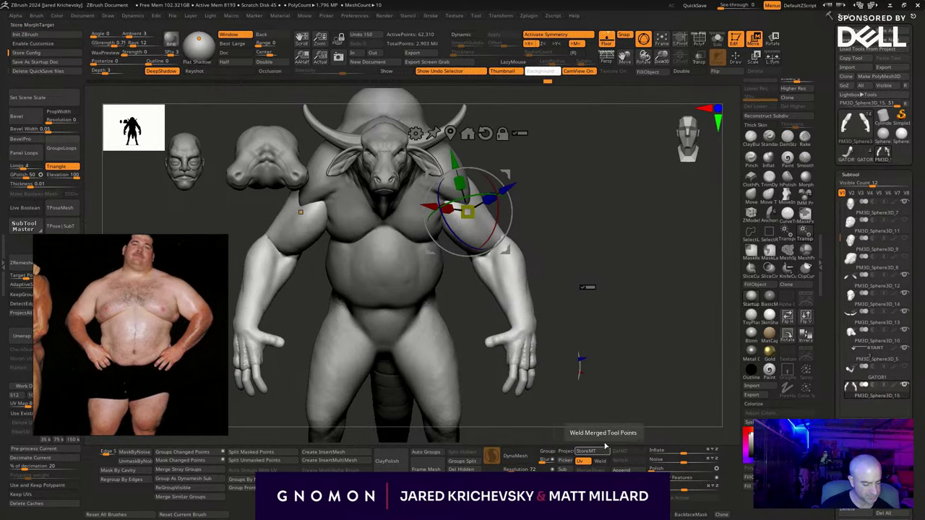
Rescale the merged arms and shift them against the shoulders, checking the fit from the side and front.
drag(586, 304, 582, 316)
alt+drag(579, 241, 629, 285)
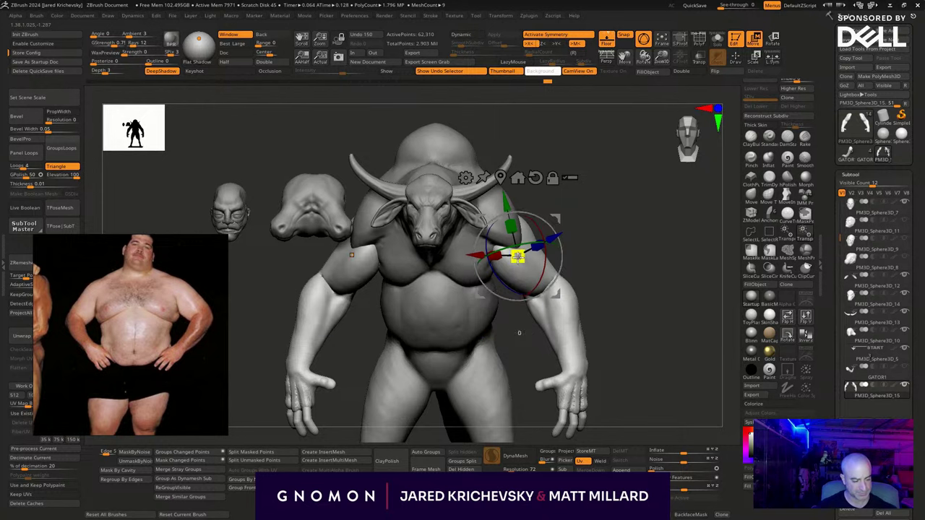
drag(518, 256, 509, 263)
drag(585, 229, 591, 218)
mouse_move(559, 217)
mouse_down()
mouse_move(570, 204)
mouse_move(561, 205)
mouse_move(561, 218)
mouse_move(577, 213)
mouse_move(555, 211)
mouse_up()
key(q)
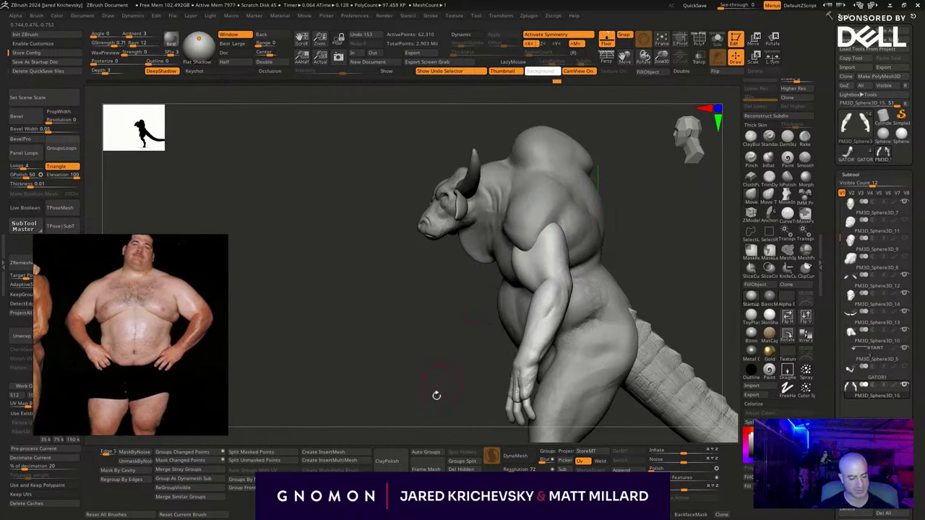
drag(436, 395, 518, 385)
shift+drag(634, 306, 592, 274)
key(w)
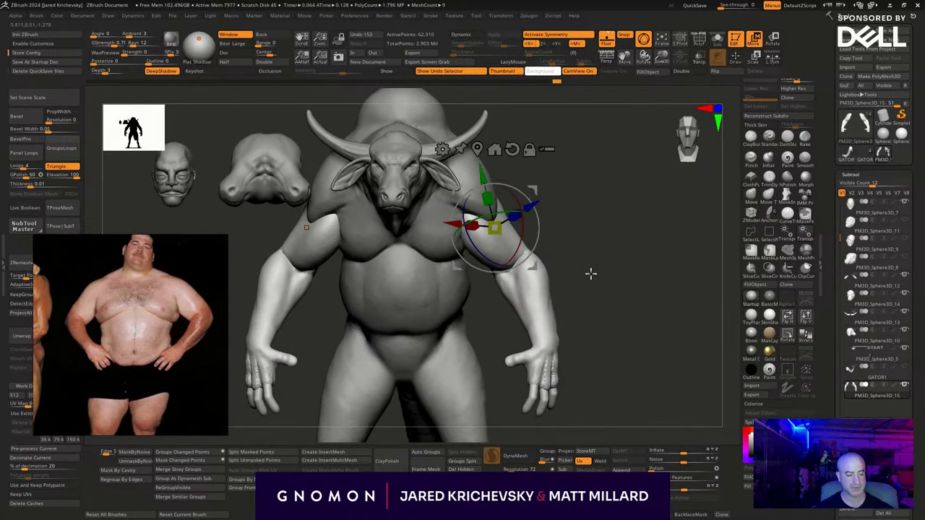
click(512, 148)
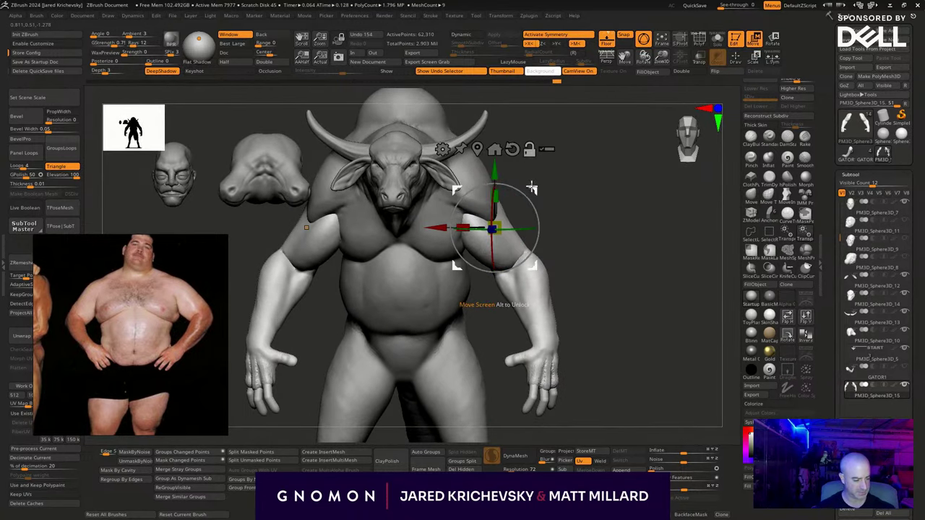
drag(532, 186, 535, 171)
drag(524, 215, 516, 216)
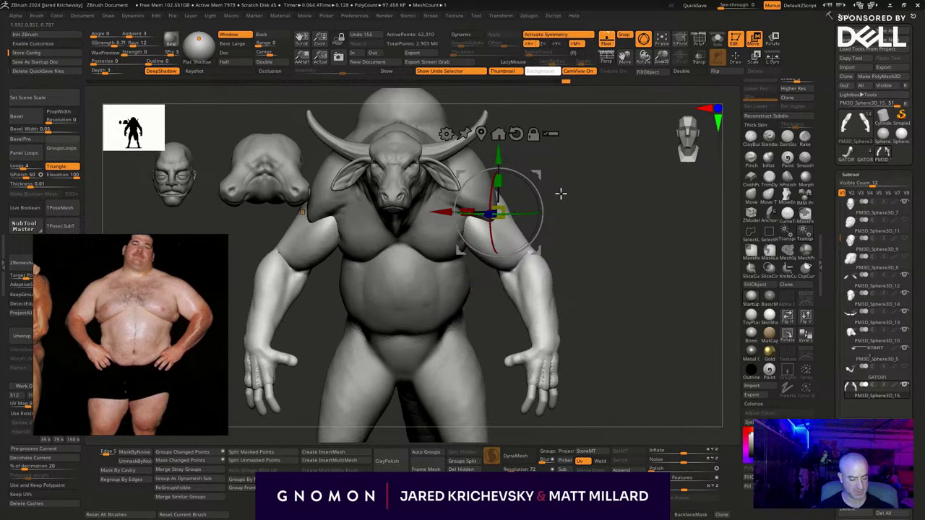
drag(561, 194, 604, 183)
drag(537, 174, 539, 167)
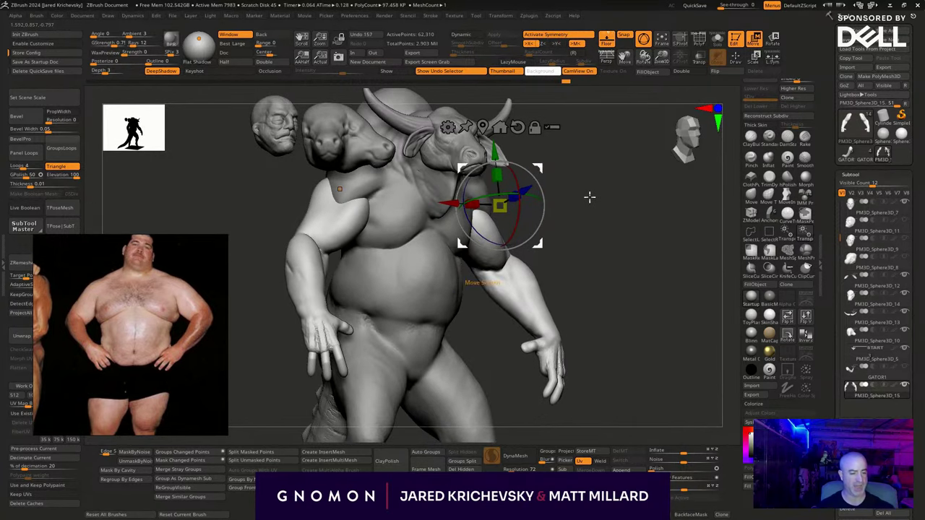
key(ctrl+z)
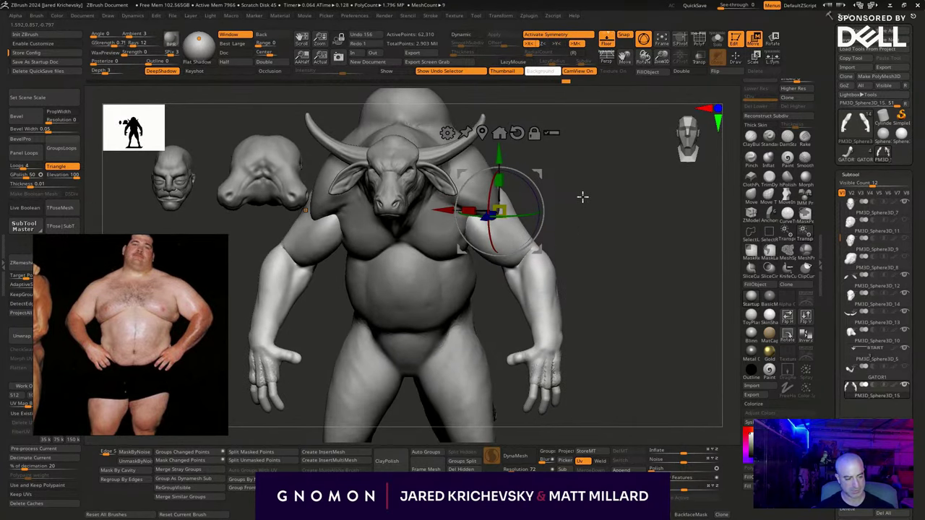
key(ctrl+z)
drag(527, 213, 545, 168)
drag(609, 248, 571, 356)
Scale the arms up slightly, move them higher into the shoulders and rotate them outward from the body.
key(w)
drag(477, 228, 478, 225)
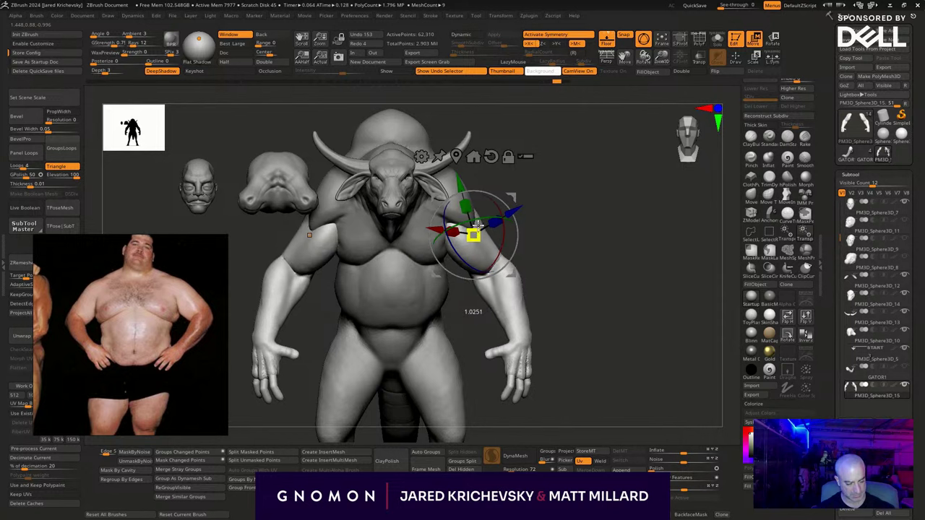
drag(511, 195, 493, 180)
drag(524, 183, 531, 211)
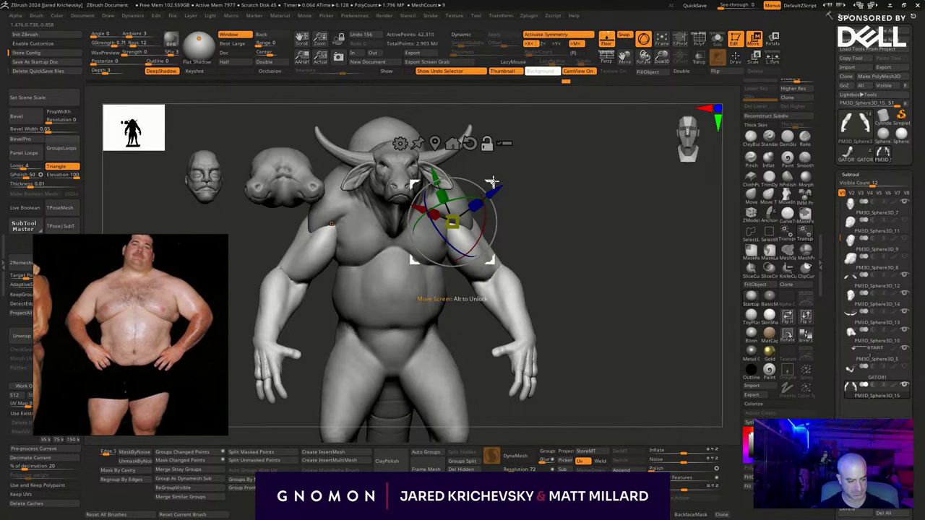
alt+drag(494, 185, 490, 168)
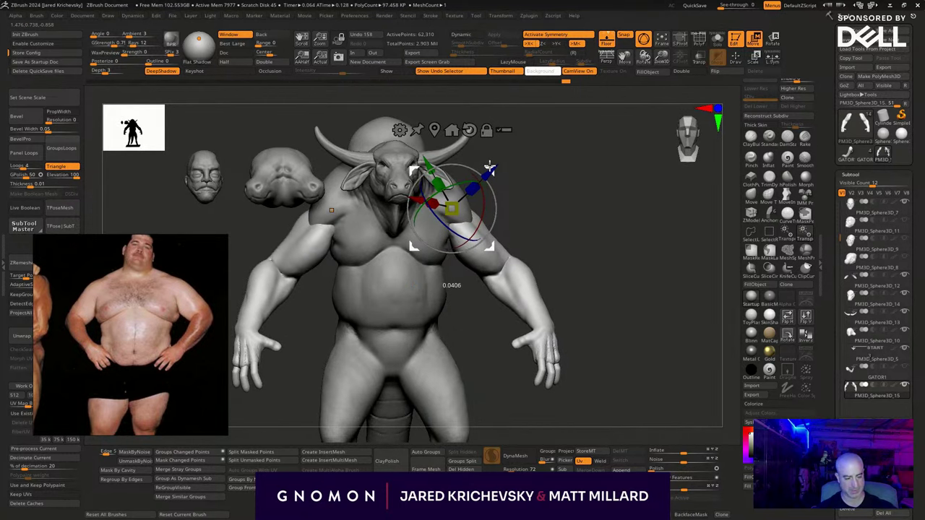
drag(579, 240, 570, 256)
Sculpt the bony point of the elbow and the lower triceps from behind with LazyMouse on.
key(q)
mouse_move(599, 396)
alt+mouse_down()
mouse_move(563, 295)
mouse_move(595, 282)
mouse_move(601, 320)
mouse_move(661, 309)
mouse_move(614, 319)
alt+mouse_up()
alt+drag(615, 319, 649, 289)
key(l)
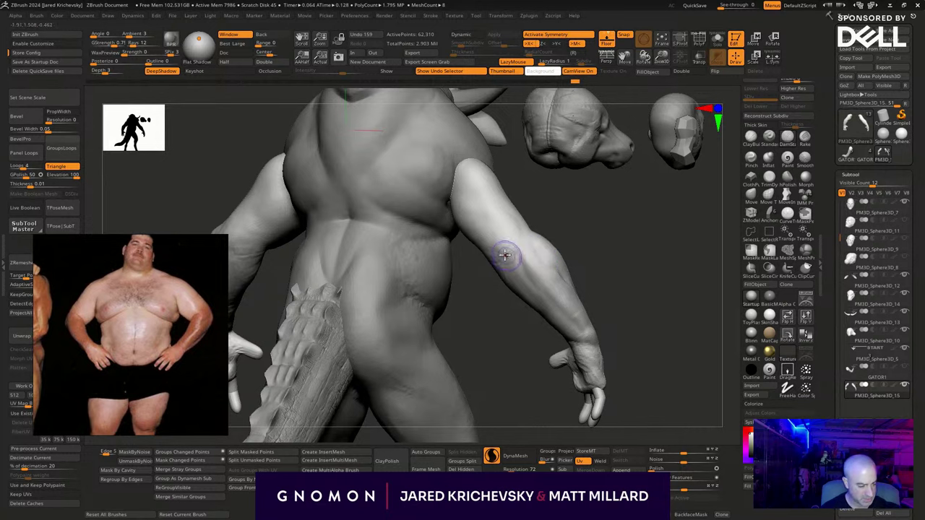
drag(503, 254, 494, 244)
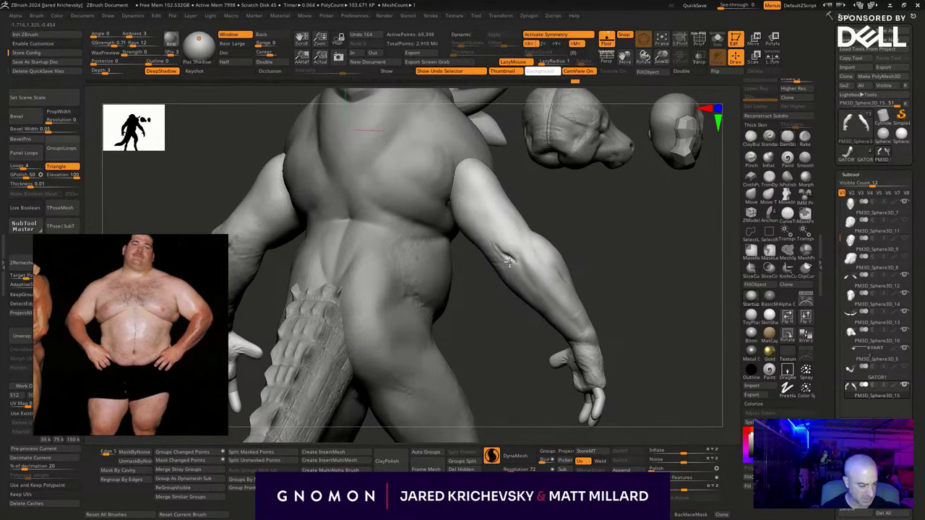
drag(565, 232, 519, 249)
drag(557, 212, 496, 206)
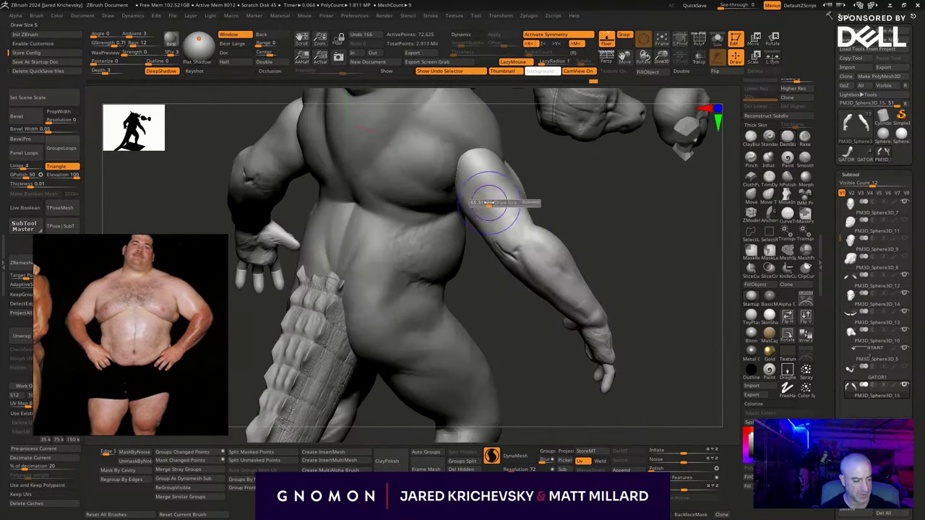
key(ctrl+z)
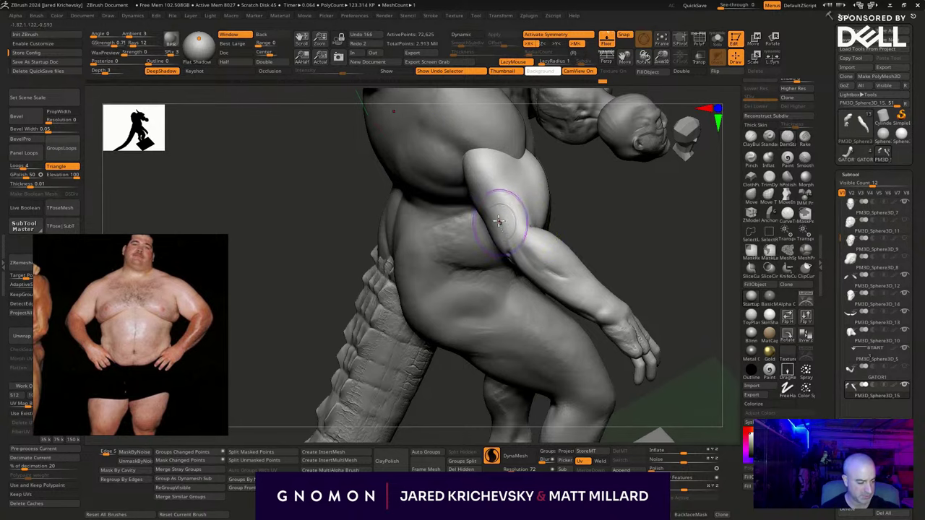
drag(516, 248, 521, 237)
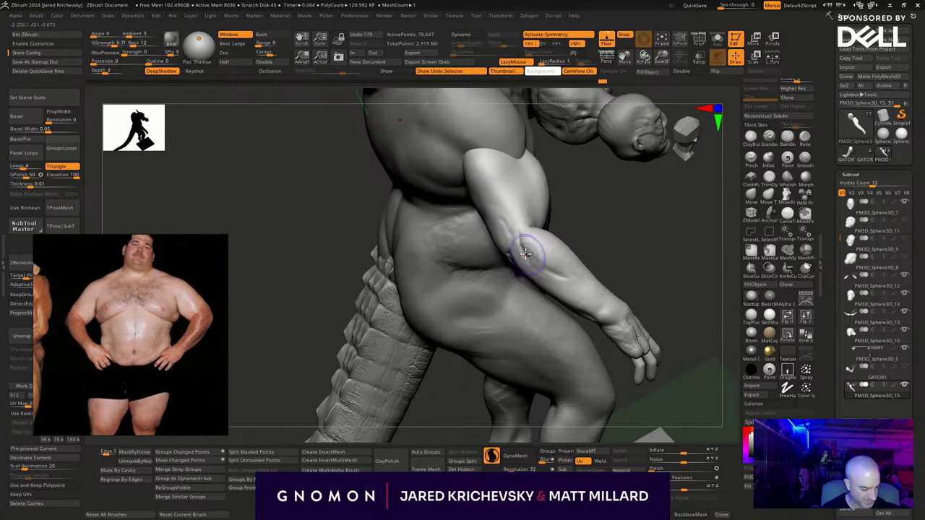
Refine the forearm muscles from the elbow down to the wrist on the front of the arm.
drag(613, 264, 585, 270)
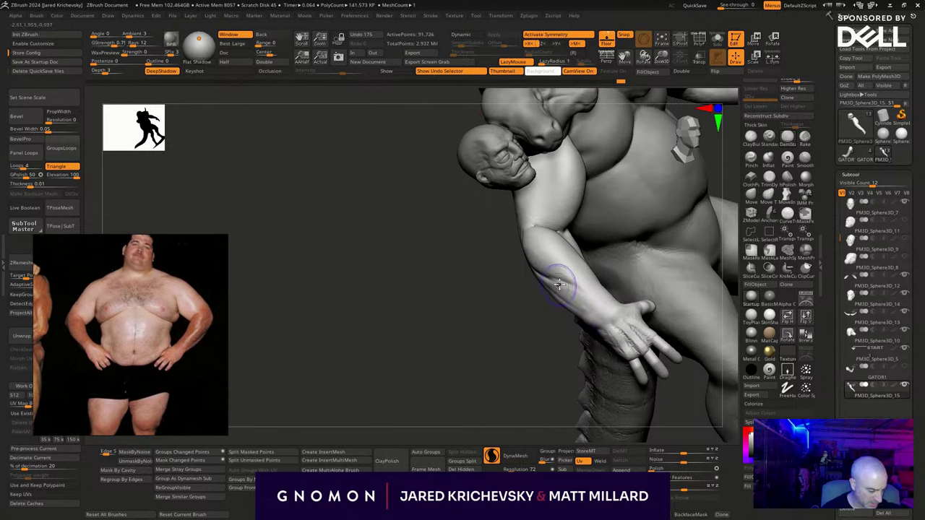
drag(609, 325, 615, 318)
key(l)
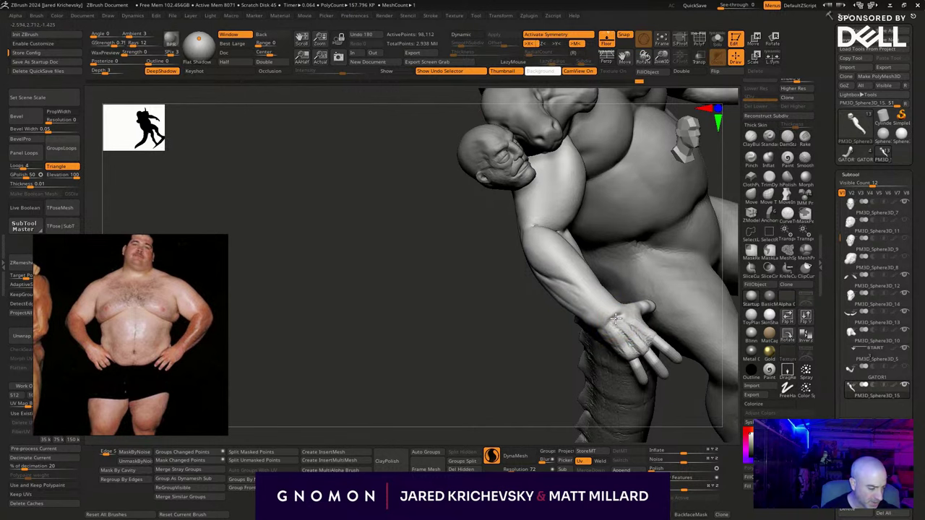
Define the triceps on the back of the upper arm and smooth its inner contour above the elbow.
alt+drag(506, 360, 640, 377)
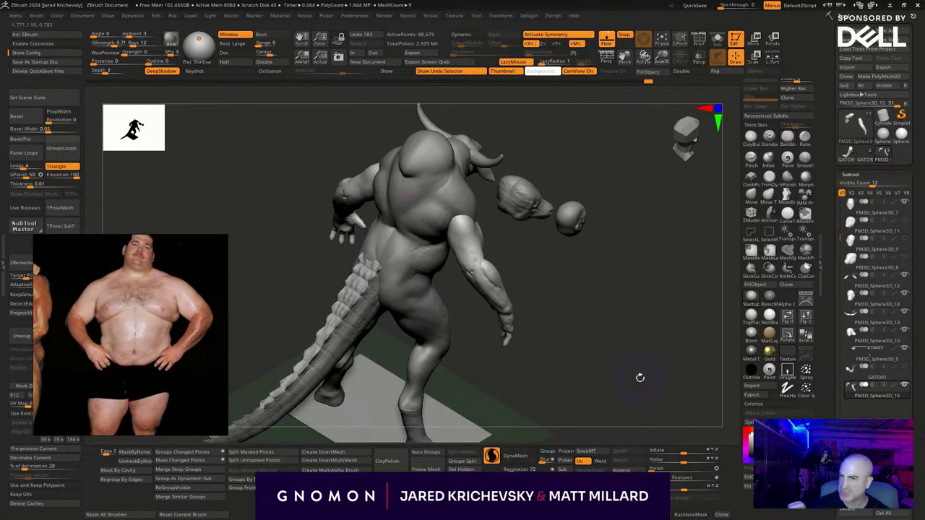
drag(595, 415, 623, 352)
alt+drag(543, 316, 578, 329)
mouse_move(443, 171)
mouse_down()
mouse_move(457, 184)
mouse_move(452, 156)
mouse_up()
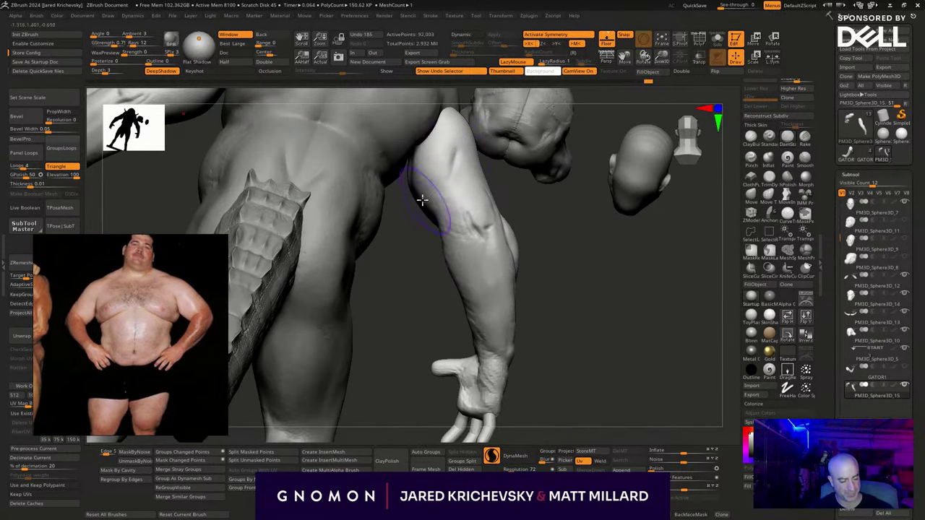
drag(422, 252, 449, 247)
mouse_move(429, 213)
shift+mouse_down()
mouse_move(505, 246)
mouse_move(433, 207)
shift+mouse_up()
mouse_move(409, 268)
mouse_down()
mouse_move(489, 386)
mouse_move(474, 355)
mouse_up()
Switch to the DoubleMinotaur2 body subtool and sculpt and smooth the rear shoulder and upper back.
alt+click(462, 298)
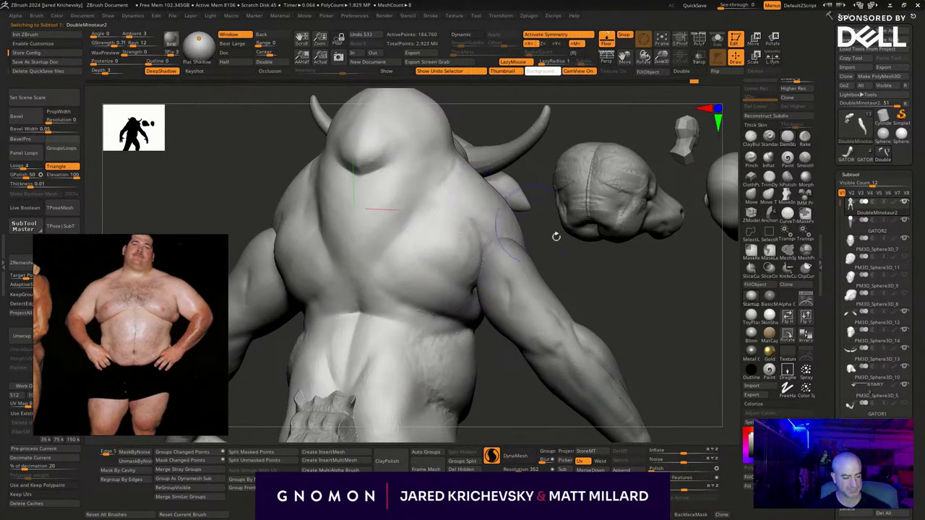
drag(579, 296, 535, 262)
drag(493, 227, 442, 200)
drag(562, 231, 606, 228)
mouse_move(508, 203)
shift+mouse_down()
mouse_move(477, 201)
mouse_move(494, 230)
shift+mouse_up()
shift+drag(568, 253, 592, 310)
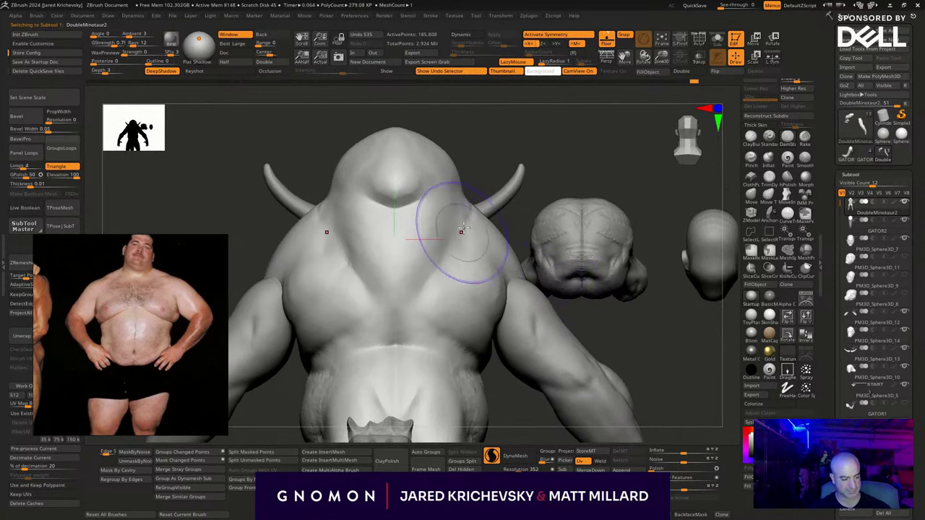
Carve the V-shaped trapezius edges down to the middle of the back and deepen the spine furrow below.
drag(463, 228, 394, 318)
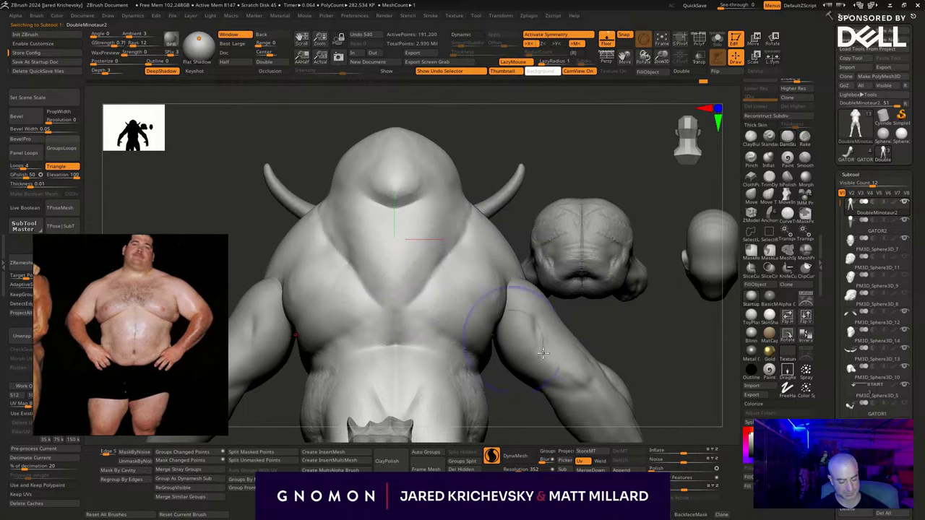
drag(570, 327, 537, 342)
mouse_move(454, 260)
mouse_down()
mouse_move(396, 324)
mouse_move(400, 346)
mouse_up()
drag(394, 350, 386, 409)
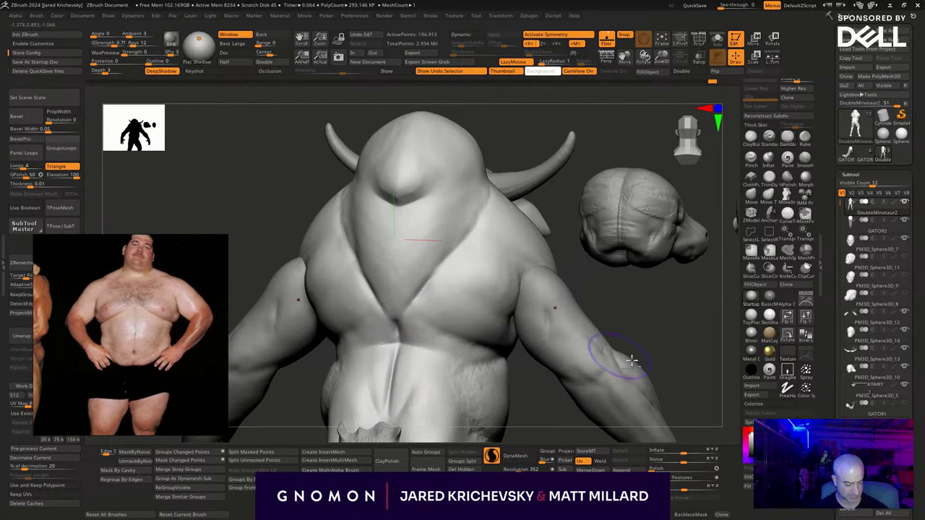
alt+drag(667, 344, 663, 230)
key(s)
mouse_move(398, 232)
mouse_down()
mouse_move(393, 304)
mouse_move(394, 253)
mouse_up()
Mask the upper body so only the legs stay editable, then lower the legs and angle them outward.
mouse_move(663, 287)
mouse_down()
mouse_move(579, 265)
mouse_move(559, 302)
mouse_move(595, 241)
mouse_move(608, 264)
mouse_move(545, 322)
mouse_move(570, 315)
mouse_move(585, 339)
mouse_move(510, 265)
mouse_move(522, 253)
mouse_up()
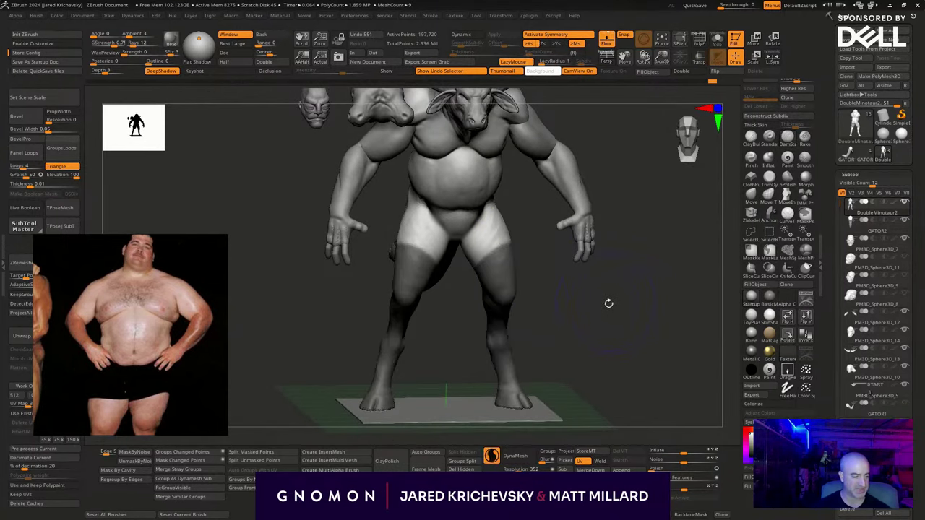
drag(615, 316, 580, 269)
key(w)
alt+click(483, 247)
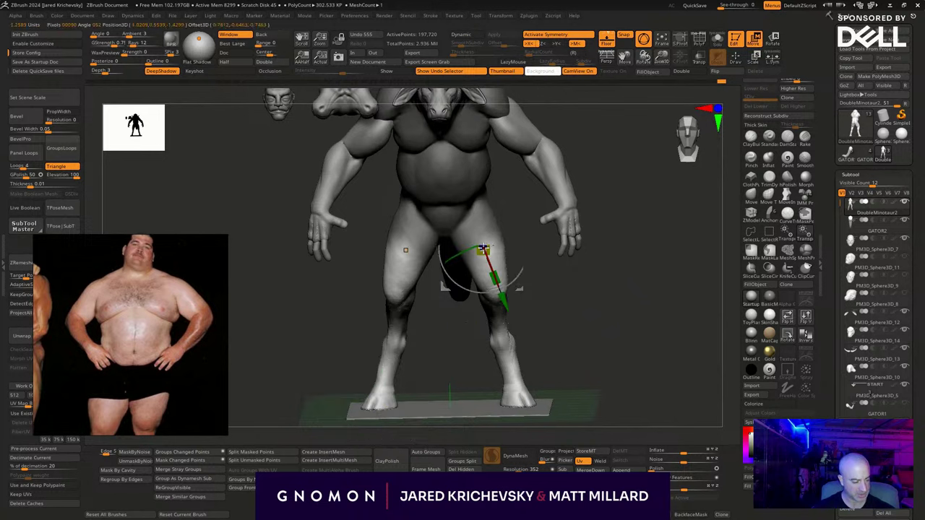
drag(526, 214, 530, 223)
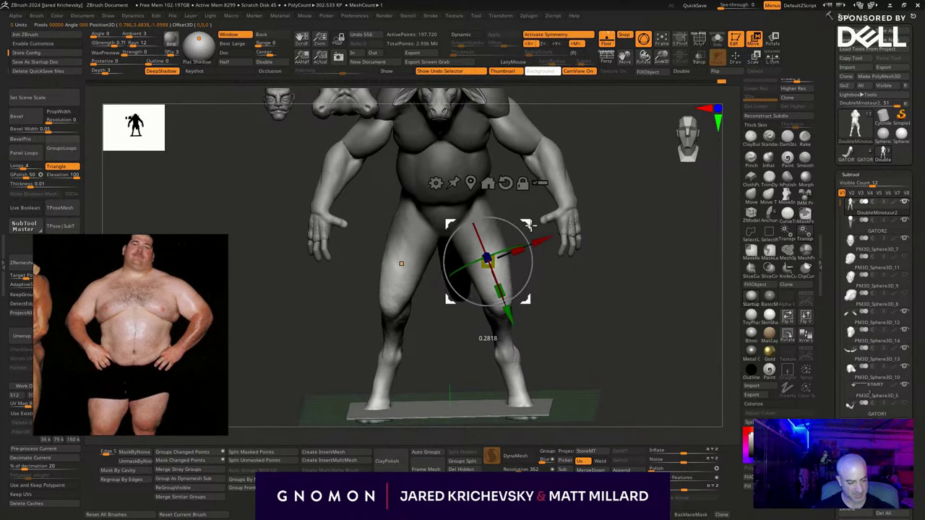
drag(657, 293, 597, 316)
drag(486, 231, 483, 230)
Switch to the PM3D_Sphere3D_5 floor plane subtool and lower it to sit beneath the creature's feet.
shift+drag(592, 356, 567, 304)
drag(568, 303, 567, 324)
alt+click(450, 330)
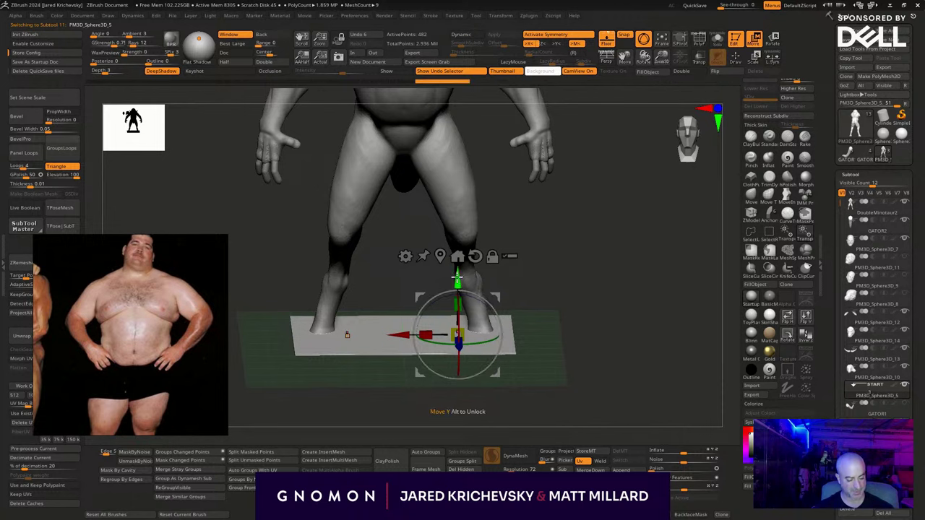
drag(459, 276, 458, 295)
mouse_move(565, 257)
shift+mouse_down()
mouse_move(583, 380)
mouse_move(563, 341)
mouse_move(568, 331)
shift+mouse_up()
key(q)
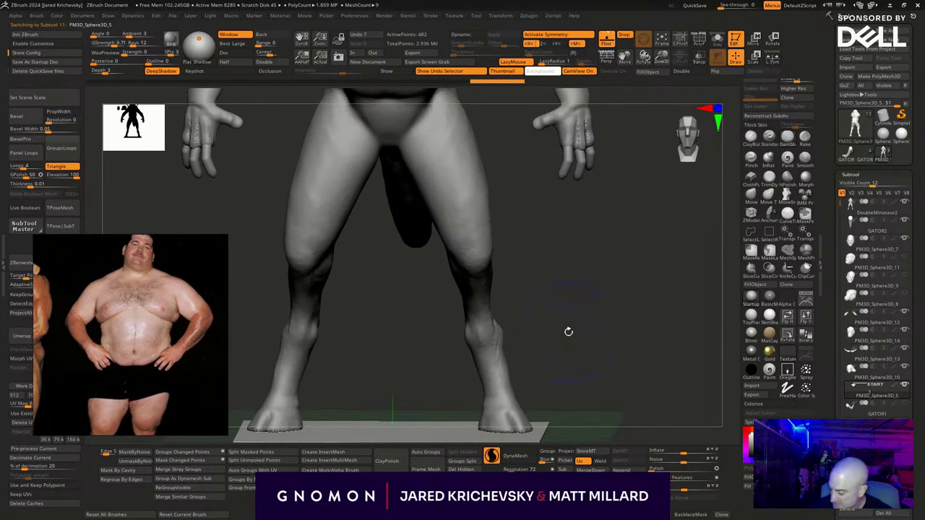
Return to the DoubleMinotaur2 body subtool and build up the muscle on the lower thighs just above the knees.
drag(528, 246, 471, 228)
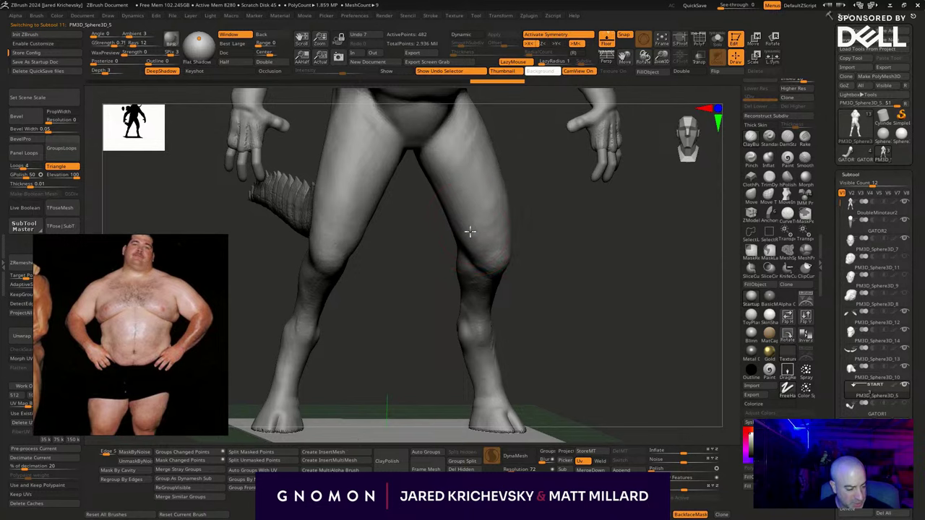
alt+click(470, 230)
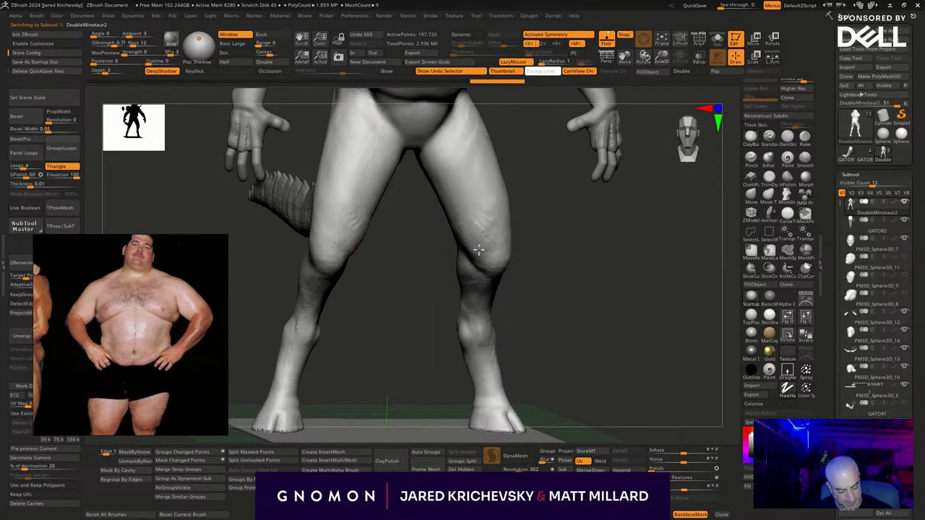
drag(478, 249, 471, 254)
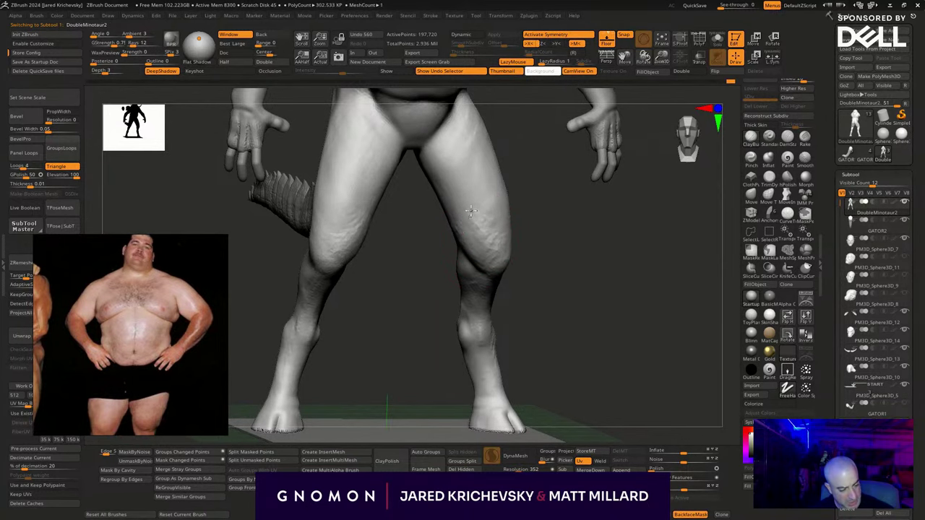
drag(474, 217, 519, 284)
drag(519, 284, 548, 278)
Resize the brush and sculpt the front and inner thigh masses down to the knees.
key(s)
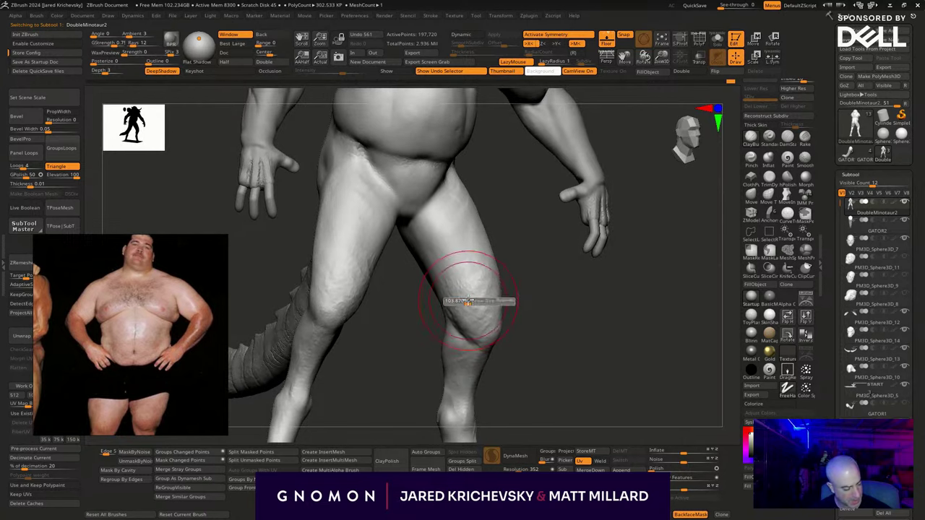
drag(469, 302, 458, 262)
mouse_move(414, 332)
mouse_down()
mouse_move(424, 275)
mouse_move(393, 262)
mouse_move(385, 289)
mouse_move(394, 305)
mouse_move(425, 309)
mouse_up()
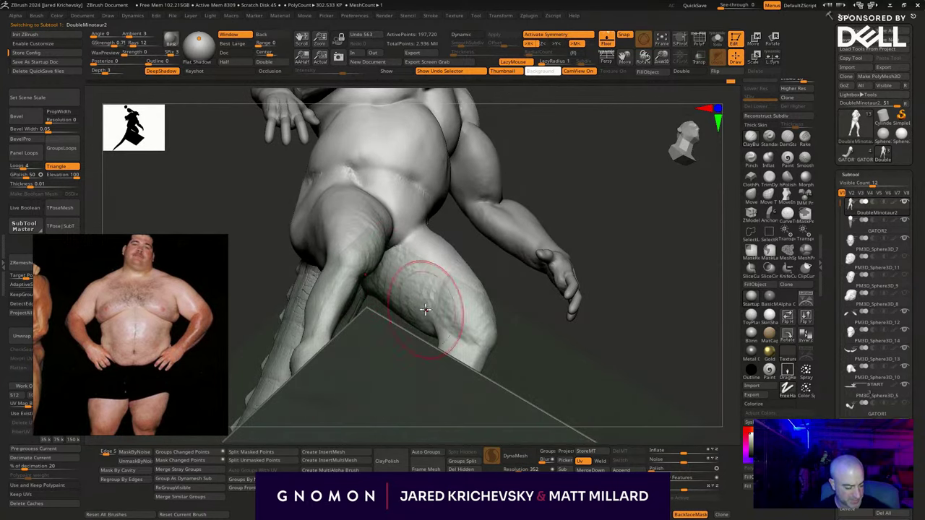
mouse_move(545, 351)
mouse_down()
mouse_move(572, 395)
mouse_move(518, 337)
mouse_move(460, 337)
mouse_move(413, 306)
mouse_move(425, 315)
mouse_up()
drag(554, 379, 525, 347)
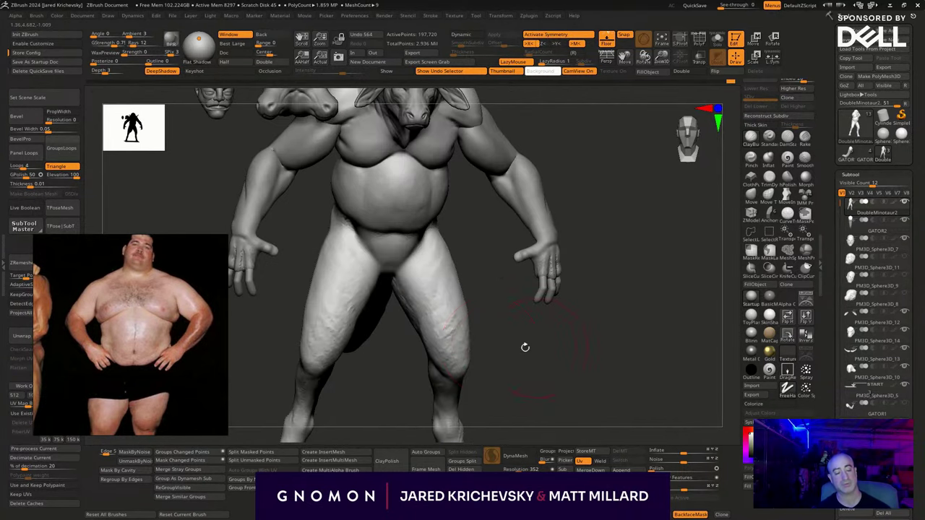
mouse_move(434, 324)
mouse_down()
mouse_move(453, 310)
mouse_move(449, 339)
mouse_up()
mouse_move(538, 388)
alt+mouse_down()
mouse_move(523, 374)
mouse_move(532, 393)
alt+mouse_up()
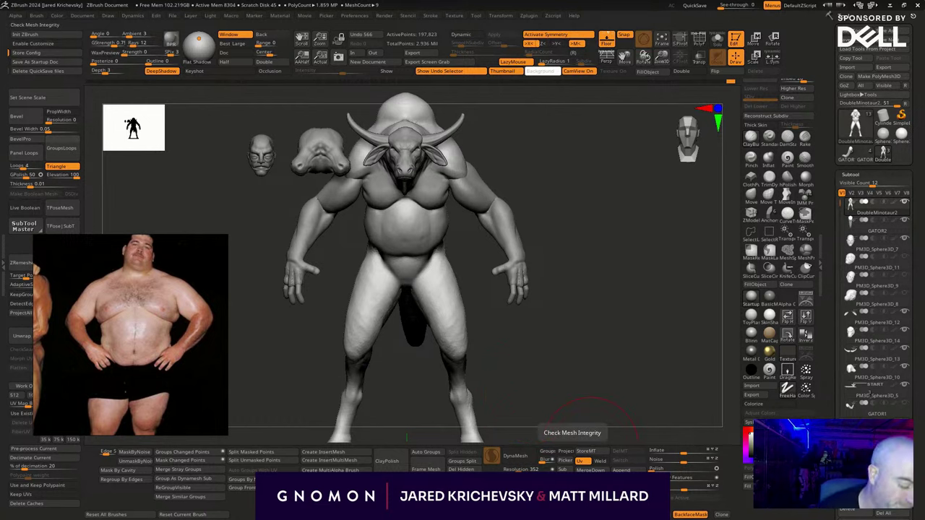
drag(557, 354, 563, 347)
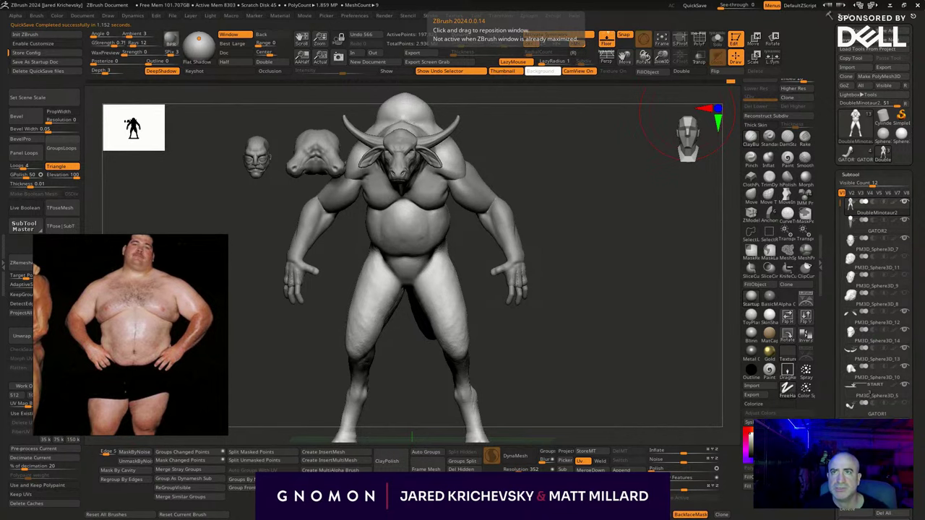
Bring over the browser and look through the "lumberjack games" image results for muscular arm references.
drag(924, 347, 493, 207)
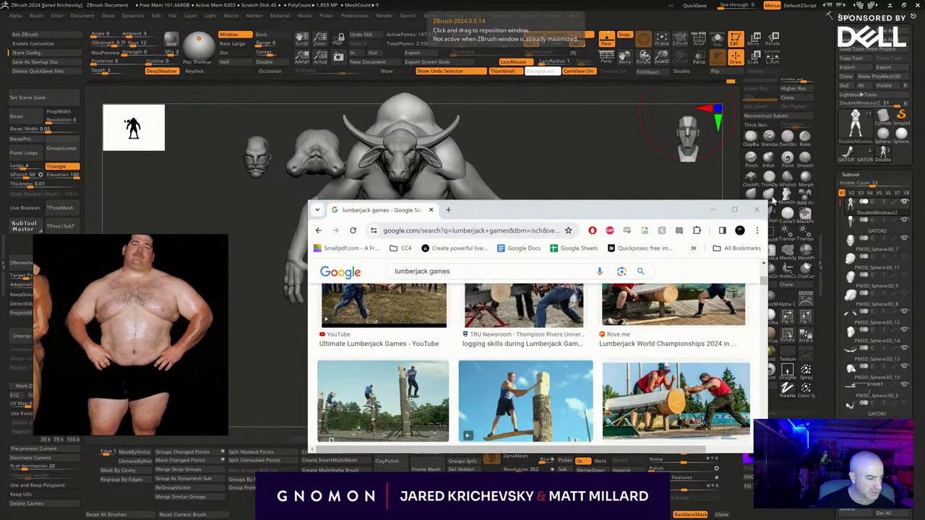
click(734, 211)
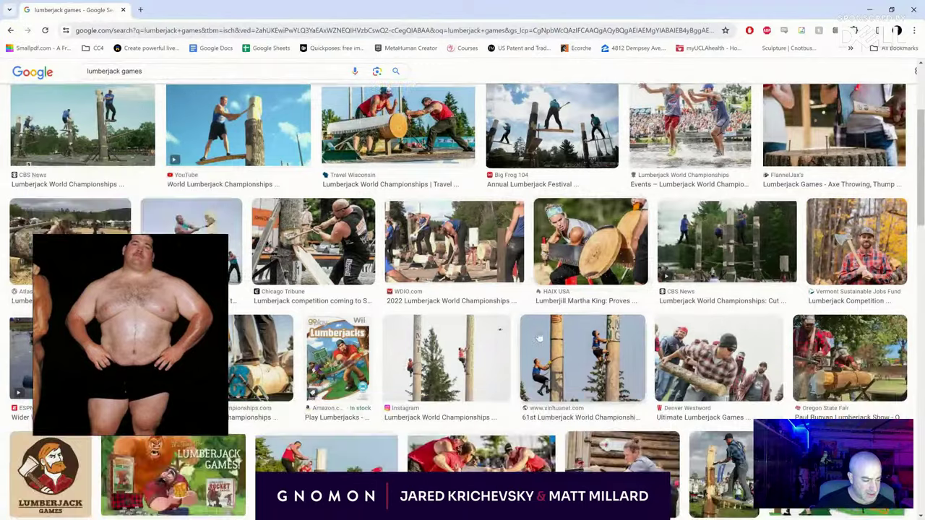
scroll(473, 426, down, 4)
scroll(329, 387, down, 4)
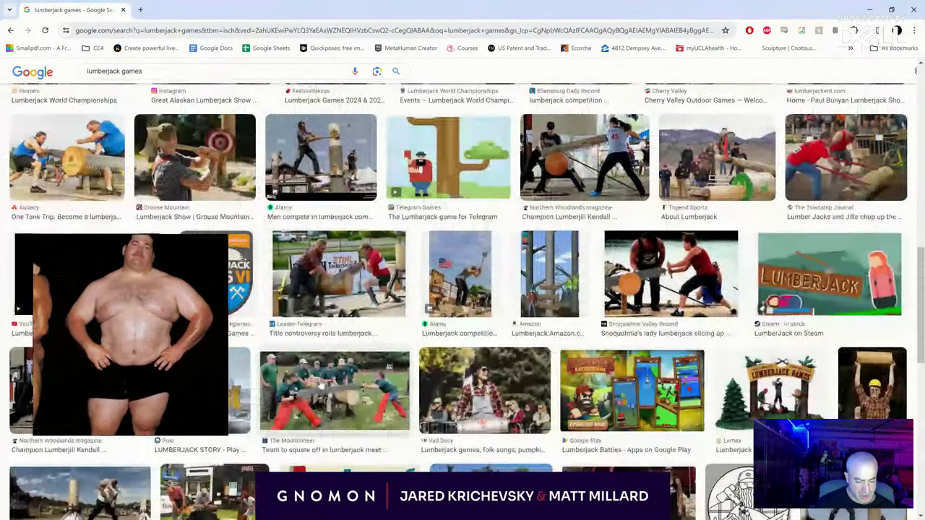
scroll(318, 352, down, 3)
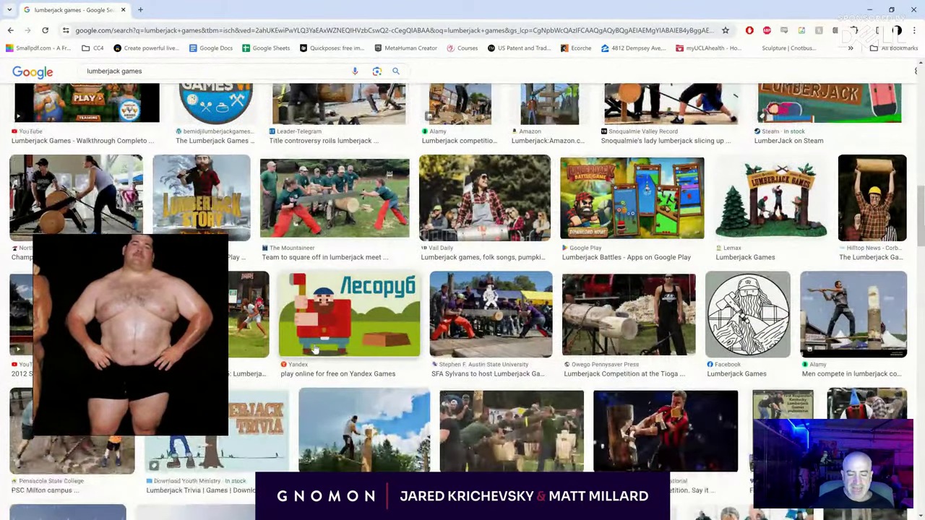
scroll(316, 350, down, 4)
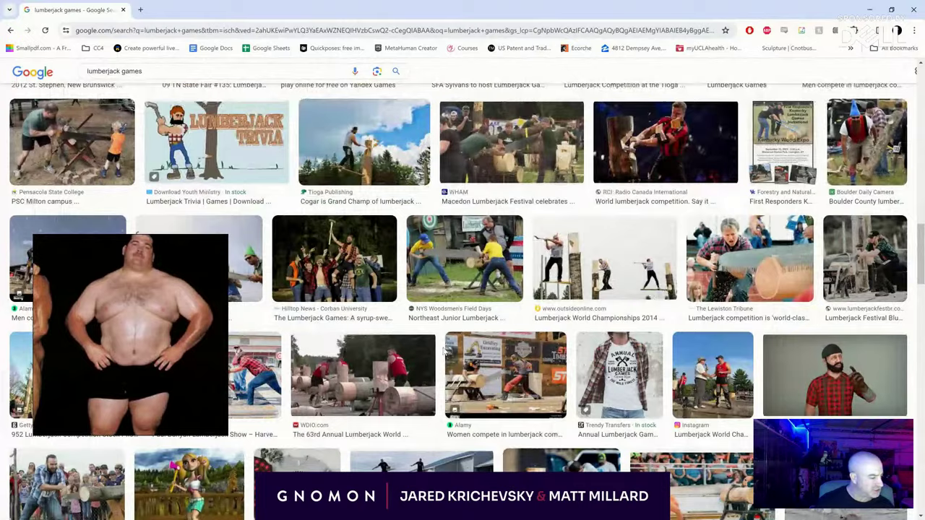
scroll(441, 350, down, 5)
scroll(433, 347, down, 4)
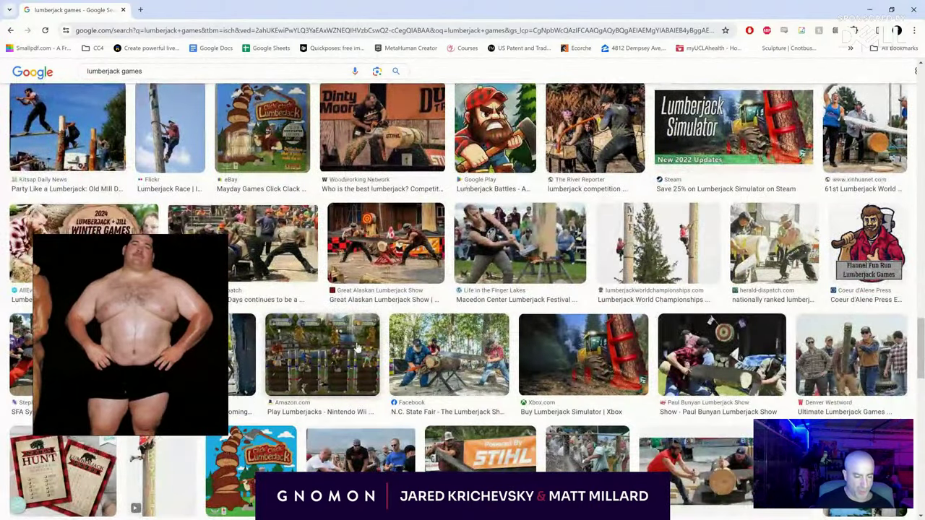
scroll(358, 349, down, 1)
scroll(357, 347, down, 7)
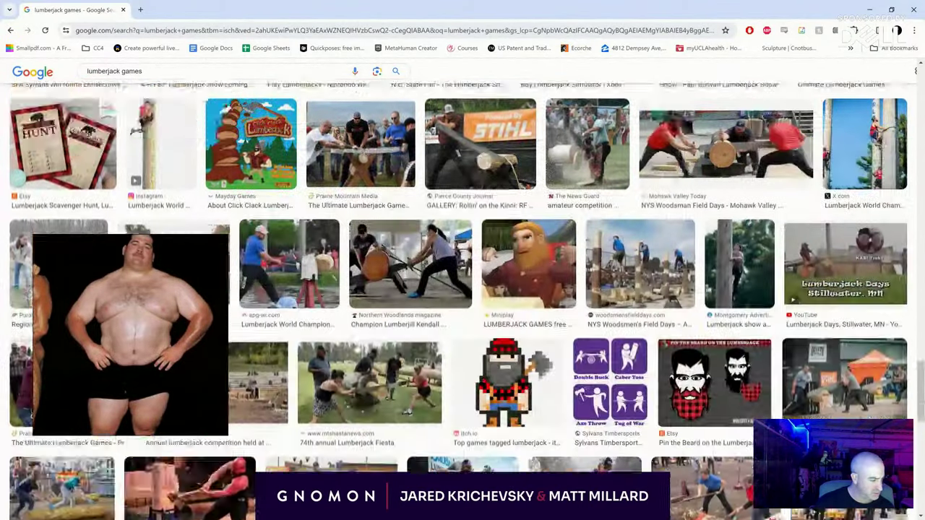
scroll(357, 347, down, 10)
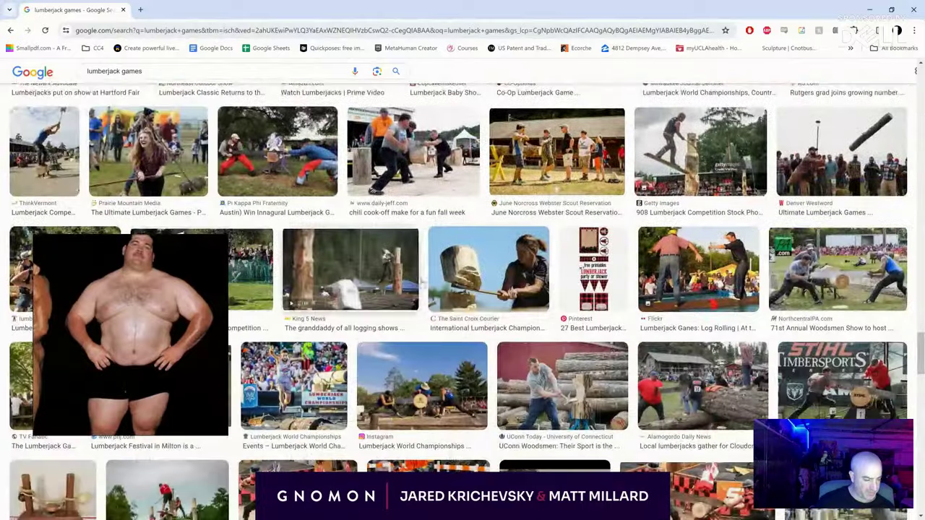
scroll(413, 133, down, 1)
scroll(414, 133, down, 5)
scroll(522, 236, up, 4)
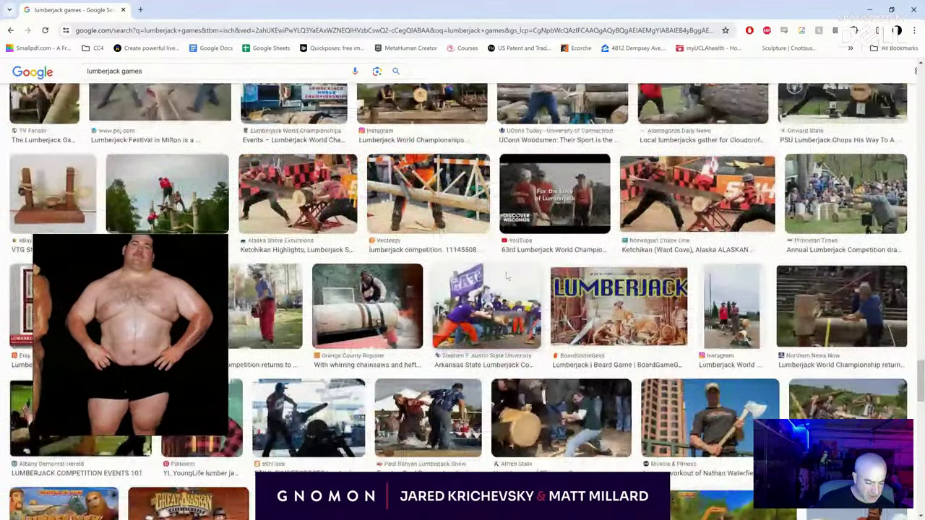
scroll(522, 236, up, 1)
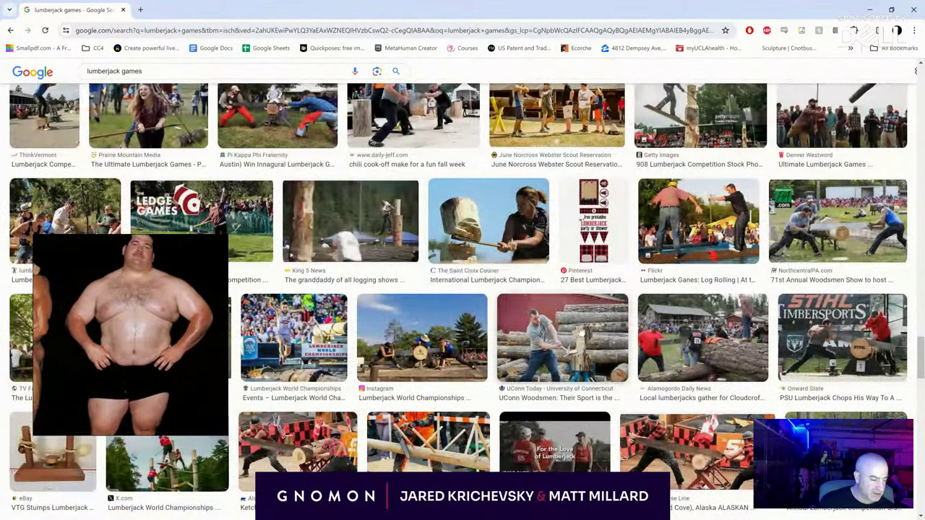
double_click(476, 7)
click(476, 8)
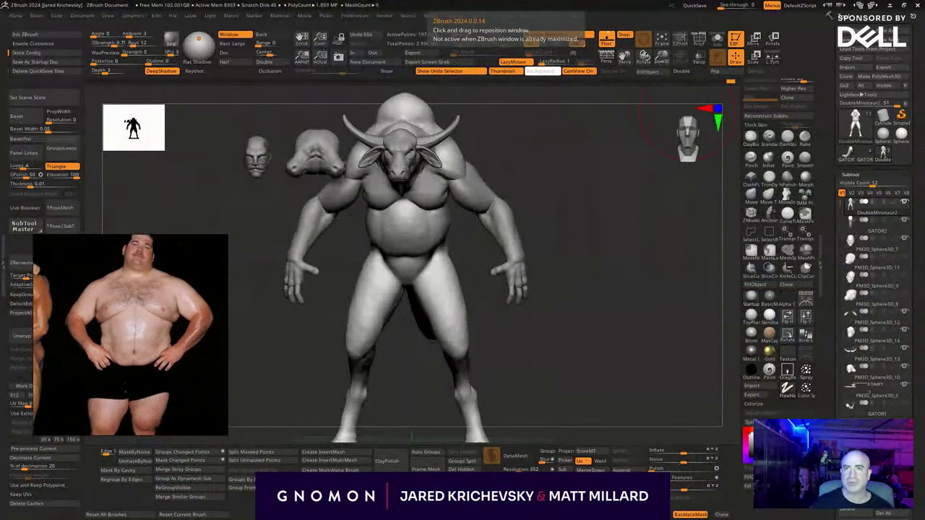
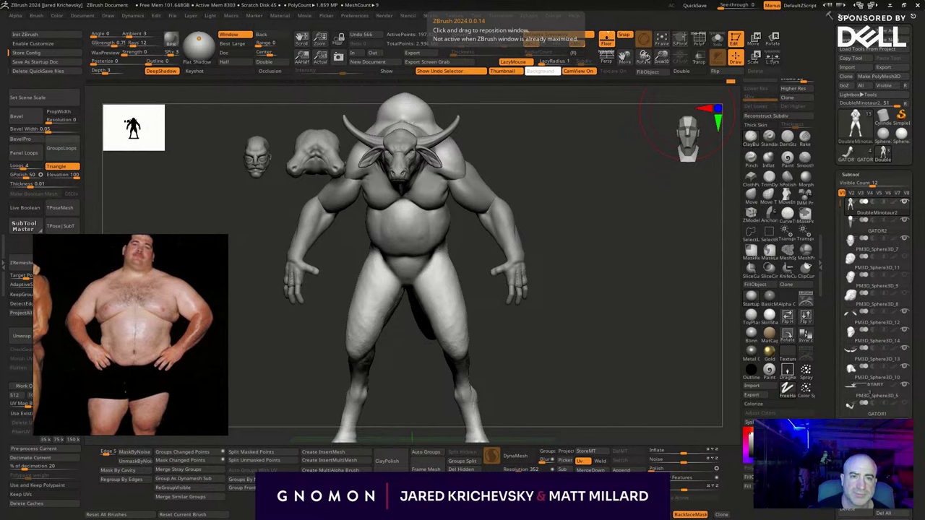
Open the SportsEngine photo of the woman lifting a barbell at full size from the "weightlifting olympic" image results.
drag(257, 1, 382, 110)
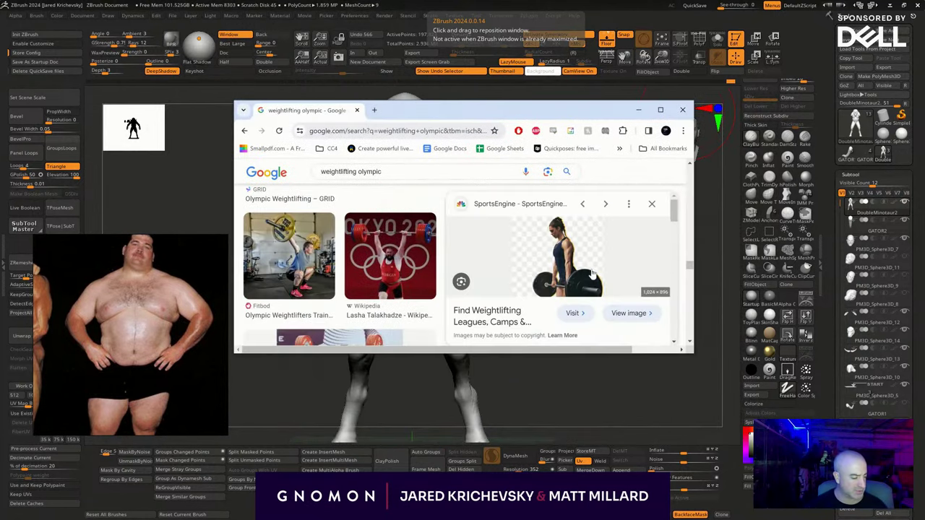
click(626, 313)
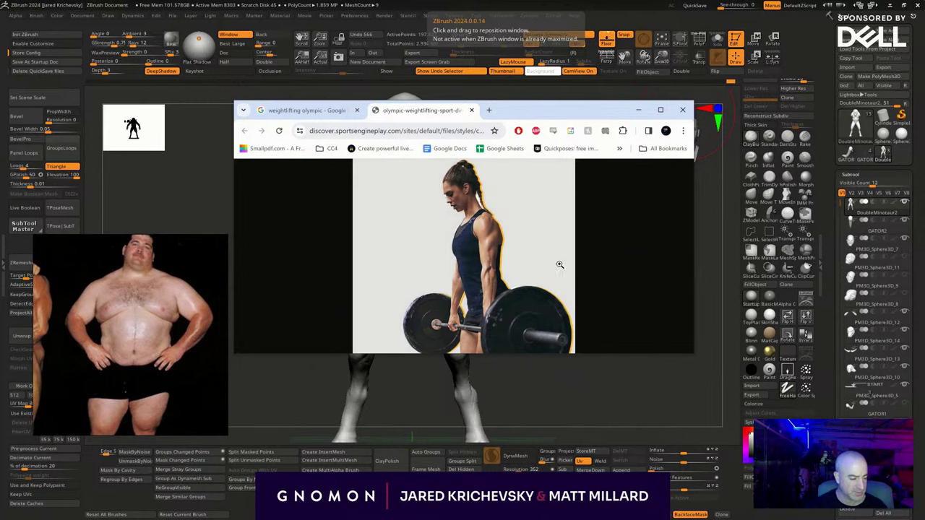
click(659, 109)
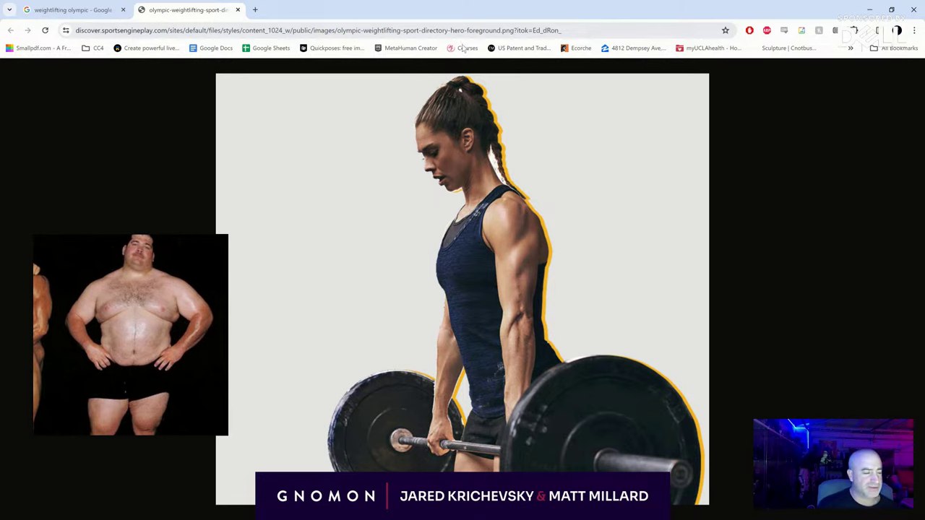
drag(514, 10, 378, 0)
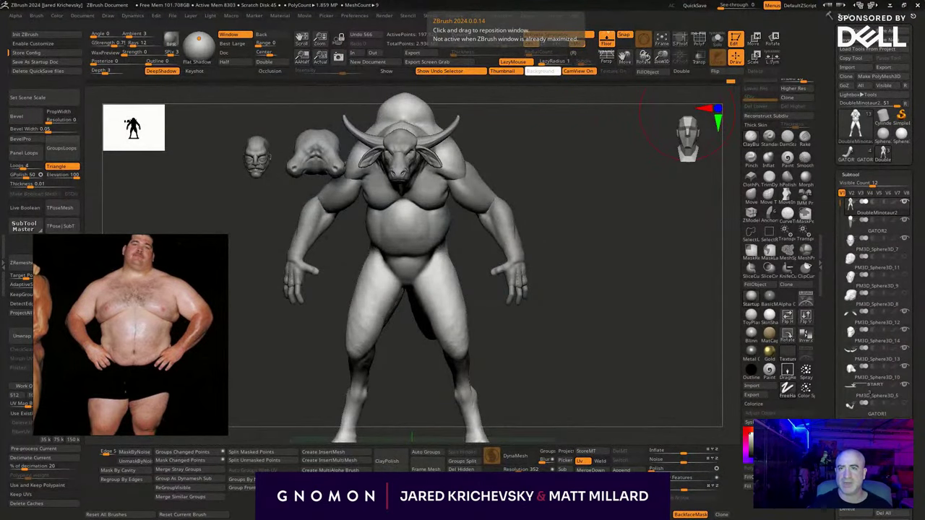
Place the weightlifter photo on the reference board above the bodybuilder and bull images and frame it on her arm.
scroll(124, 409, down, 5)
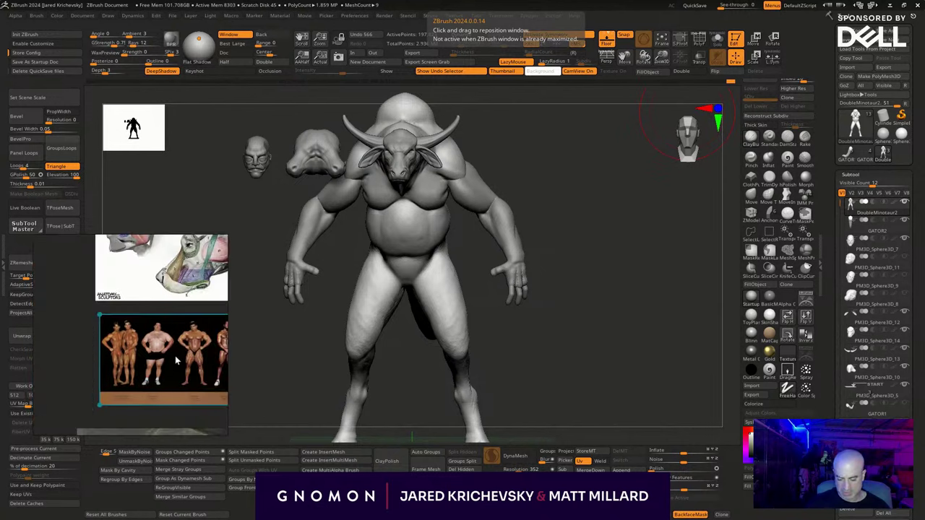
drag(109, 327, 173, 256)
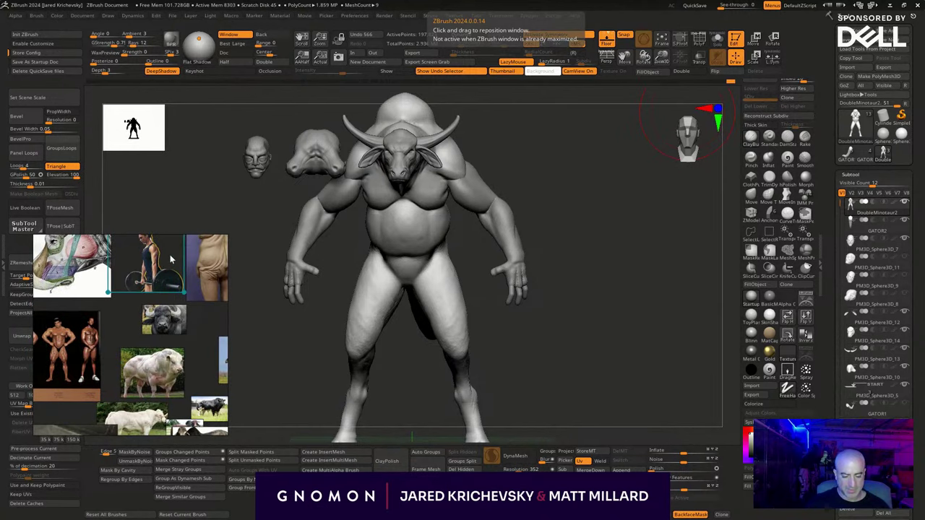
scroll(191, 274, up, 7)
middle_drag(165, 263, 279, 399)
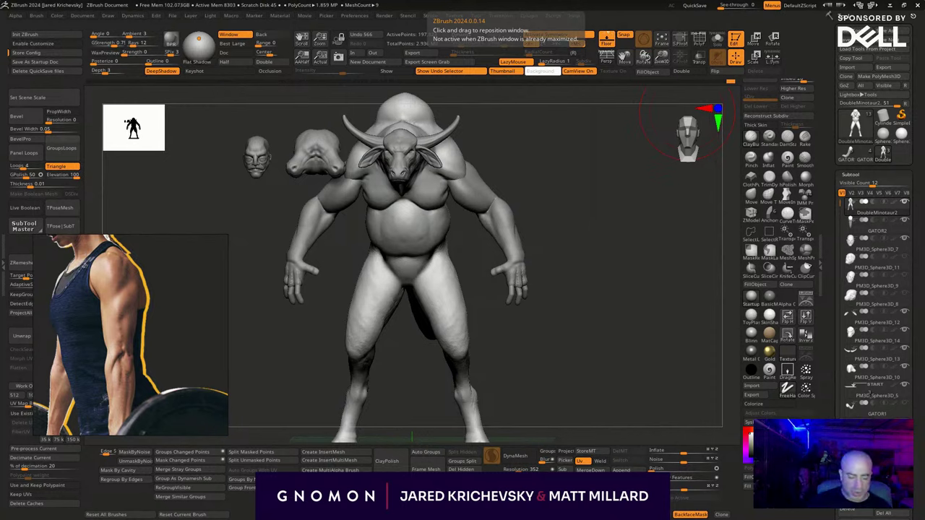
Switch to the PM3D_Sphere3D_15 arm subtool and carve a muscle groove from the elbow down the outer forearm.
drag(687, 116, 430, 285)
alt+click(429, 285)
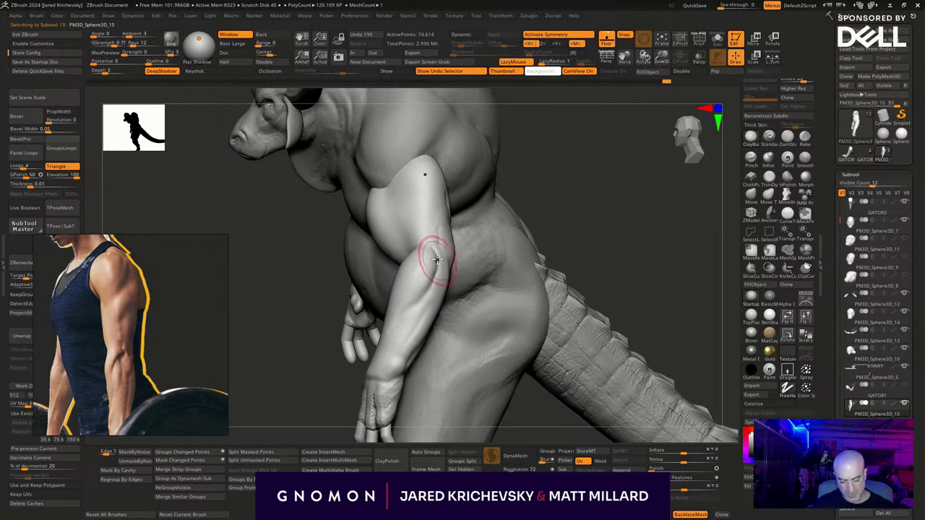
drag(433, 258, 458, 244)
key(ctrl+z)
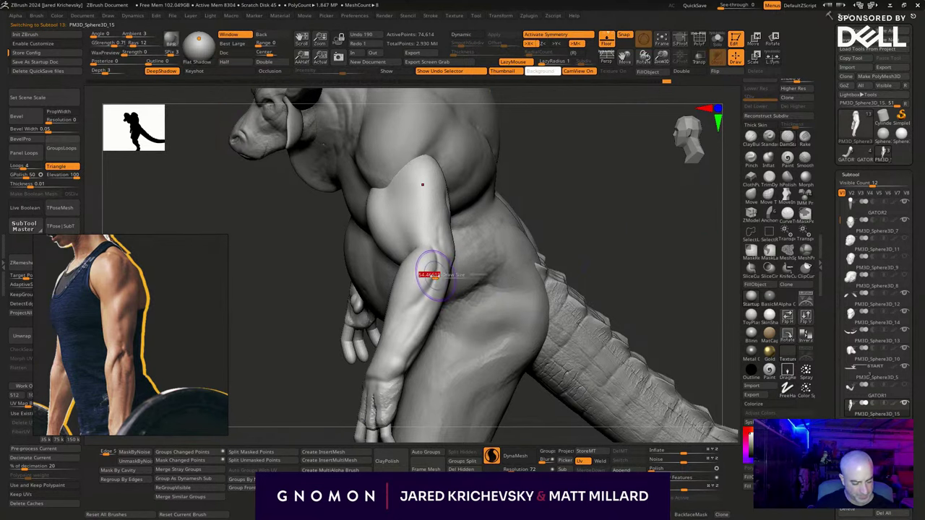
mouse_move(428, 281)
mouse_down()
mouse_move(437, 271)
mouse_move(425, 265)
mouse_move(438, 270)
mouse_move(423, 286)
mouse_up()
mouse_move(395, 323)
mouse_down()
mouse_move(409, 301)
mouse_move(381, 362)
mouse_up()
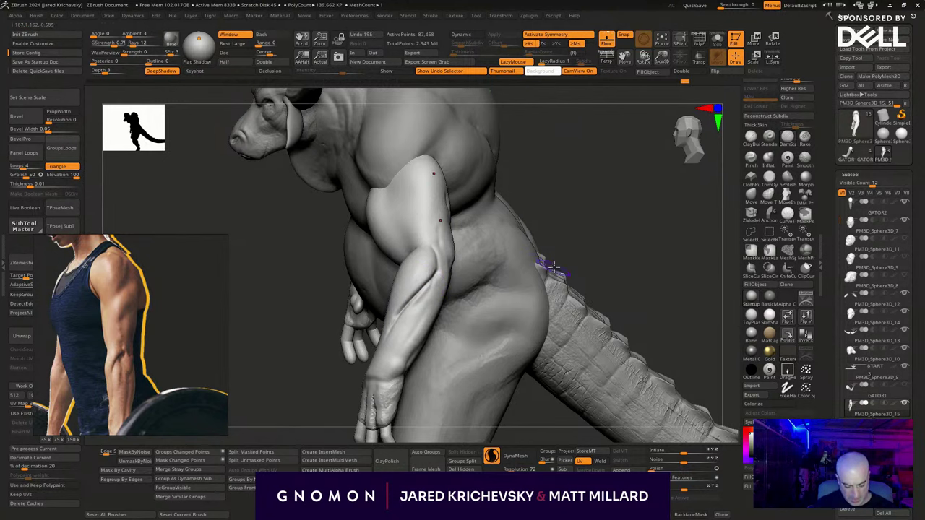
Refine the forearm muscle below the elbow with an adjusted brush size and smooth its edges.
key(s)
mouse_move(434, 289)
mouse_down()
mouse_move(402, 331)
mouse_move(419, 307)
mouse_move(410, 308)
mouse_up()
shift+drag(410, 310, 405, 324)
alt+drag(588, 247, 673, 226)
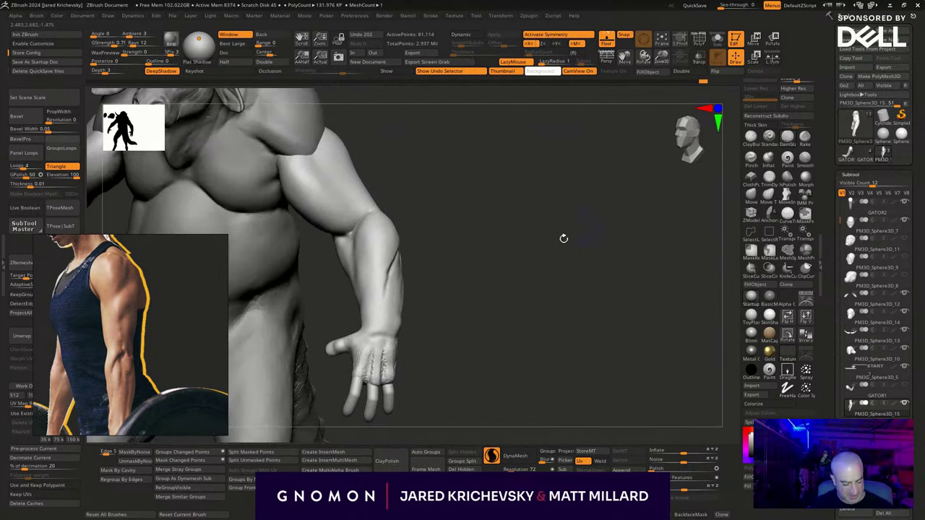
Mask the hands and lower forearms, blur the mask edge, invert it so the hands stay editable, and activate the transform gizmo.
mouse_move(488, 300)
alt+mouse_down()
mouse_move(590, 263)
mouse_move(597, 291)
mouse_move(584, 287)
alt+mouse_up()
mouse_move(558, 270)
ctrl+mouse_down()
mouse_move(436, 295)
mouse_move(557, 340)
ctrl+mouse_up()
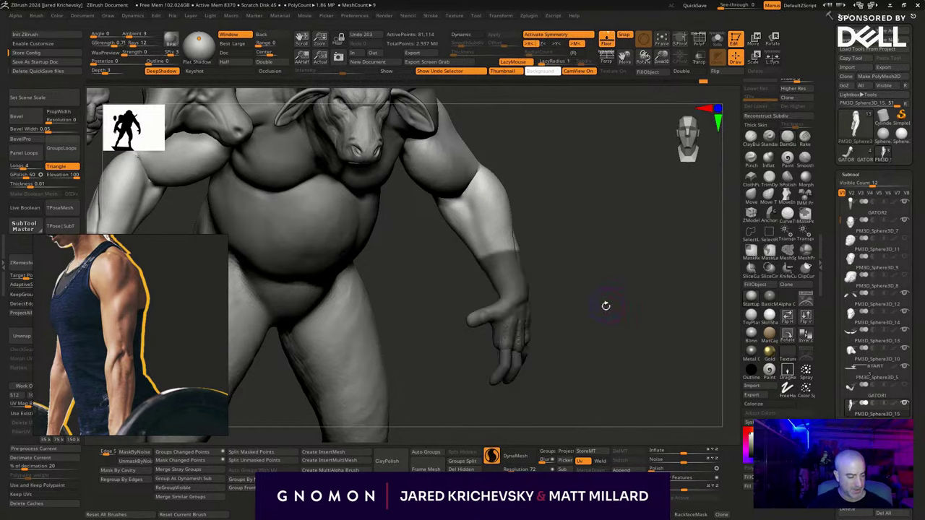
mouse_move(605, 306)
mouse_down()
mouse_move(618, 297)
mouse_move(611, 289)
mouse_up()
key(ctrl+b)
key(ctrl+b)
key(ctrl+b)
key(ctrl+b)
ctrl+click(614, 287)
key(w)
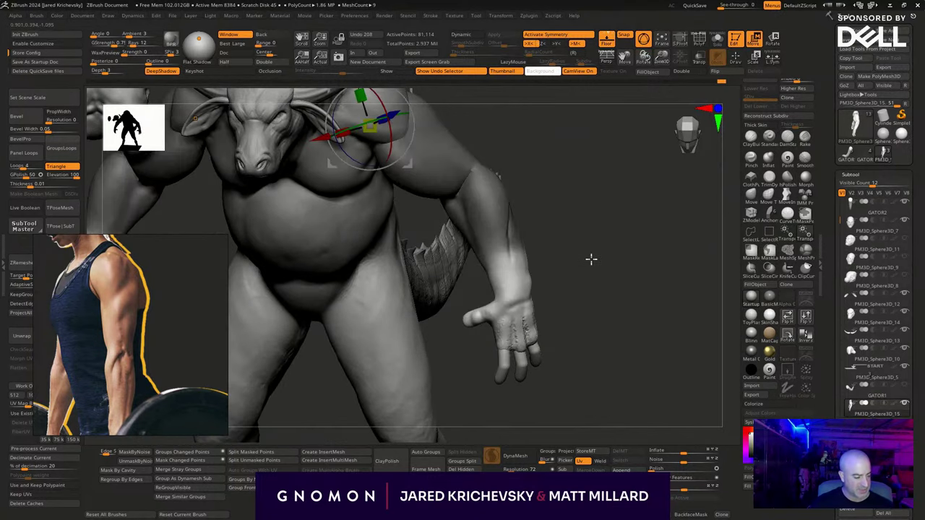
Set the gizmo pivot at the wrist, adjust the unmasked hands' placement, and clear the arm mask.
alt+click(515, 263)
drag(554, 229, 558, 242)
ctrl+drag(617, 333, 623, 344)
drag(614, 345, 594, 339)
mouse_move(597, 341)
alt+mouse_down()
mouse_move(600, 321)
mouse_move(463, 340)
mouse_move(407, 407)
mouse_move(398, 376)
alt+mouse_up()
key(q)
drag(572, 211, 571, 233)
Switch to the DoubleMinotaur2 body subtool and define the rear shoulder muscle and the groove above the arm.
alt+click(431, 206)
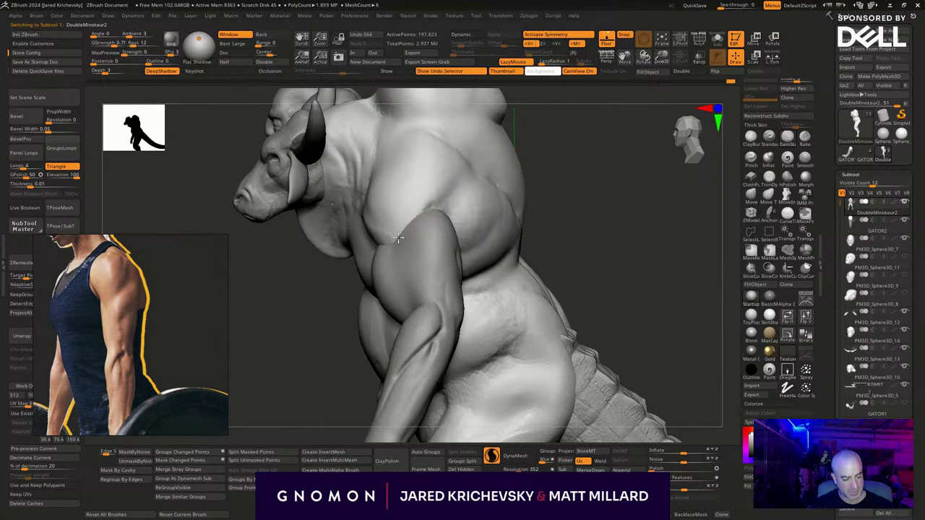
drag(404, 223, 430, 197)
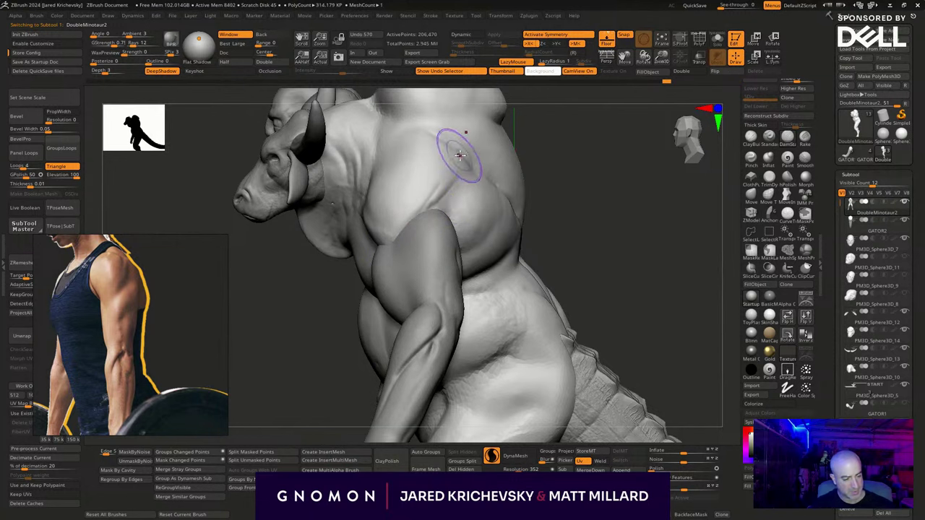
key(ctrl+z)
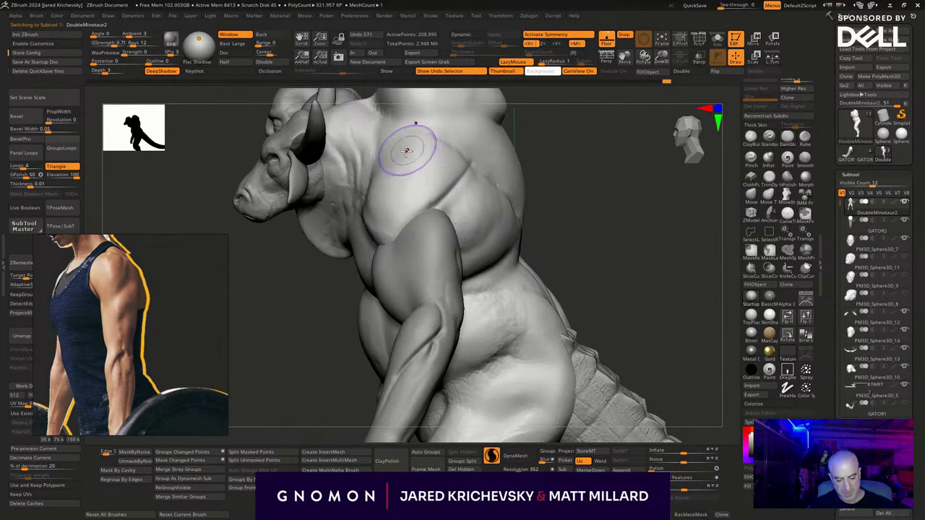
mouse_move(407, 151)
mouse_down()
mouse_move(421, 135)
mouse_move(438, 143)
mouse_up()
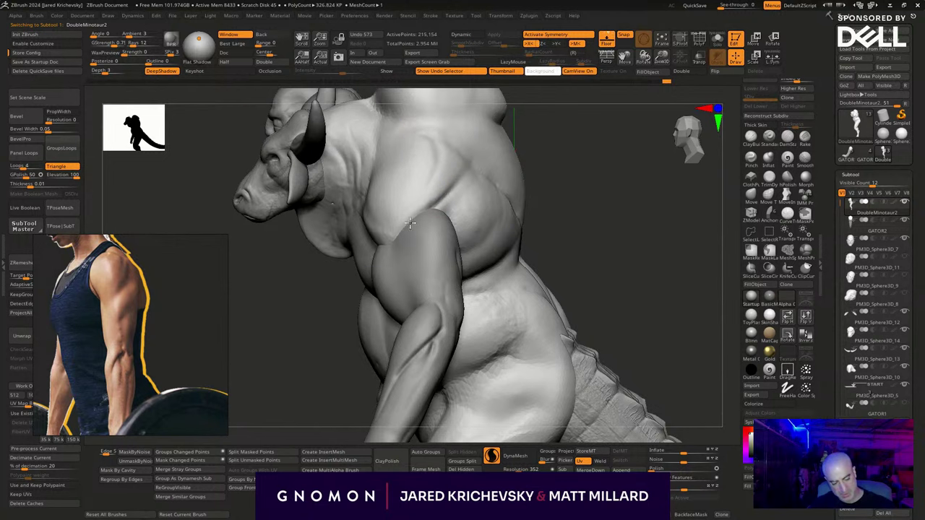
mouse_move(578, 259)
mouse_down()
mouse_move(568, 240)
mouse_move(540, 243)
mouse_move(578, 264)
mouse_move(585, 282)
mouse_move(579, 265)
mouse_move(568, 269)
mouse_up()
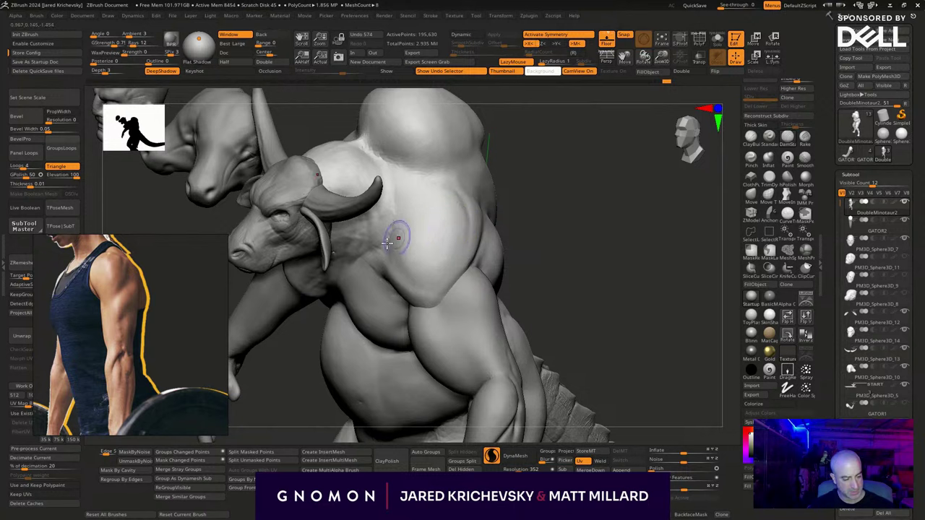
Carve the front and upper edges of the shoulder muscle where it meets the neck.
mouse_move(416, 231)
mouse_down()
mouse_move(454, 202)
mouse_move(392, 207)
mouse_move(391, 235)
mouse_up()
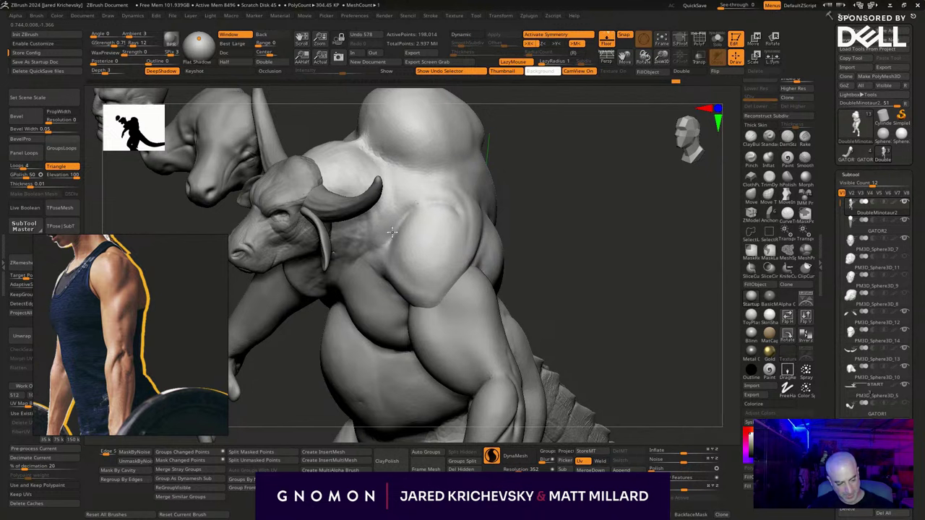
drag(380, 161, 385, 157)
drag(518, 180, 519, 289)
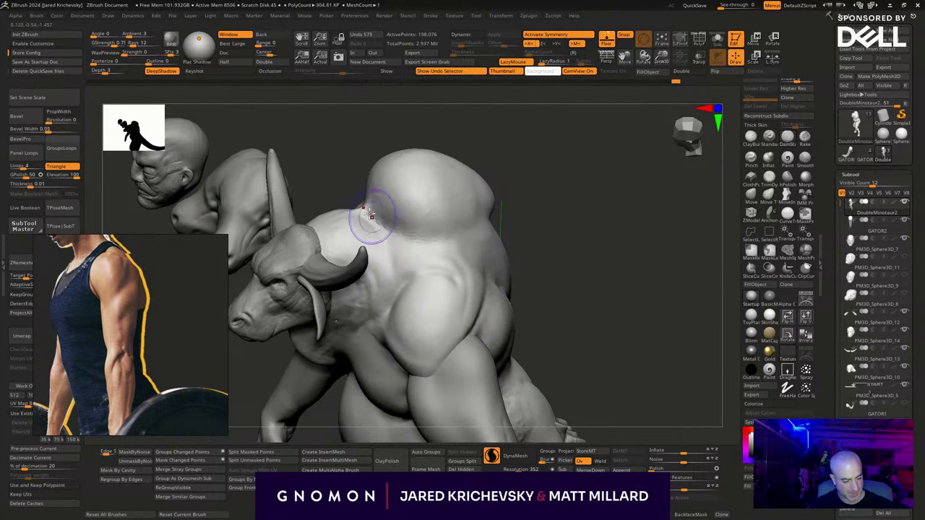
Sharpen the crease beneath the back hump and carve a line from it down behind the neck.
mouse_move(370, 214)
mouse_down()
mouse_move(454, 237)
mouse_move(414, 238)
mouse_move(459, 236)
mouse_up()
mouse_move(526, 221)
mouse_down()
mouse_move(442, 225)
mouse_move(510, 217)
mouse_up()
drag(616, 229, 646, 230)
drag(390, 228, 428, 250)
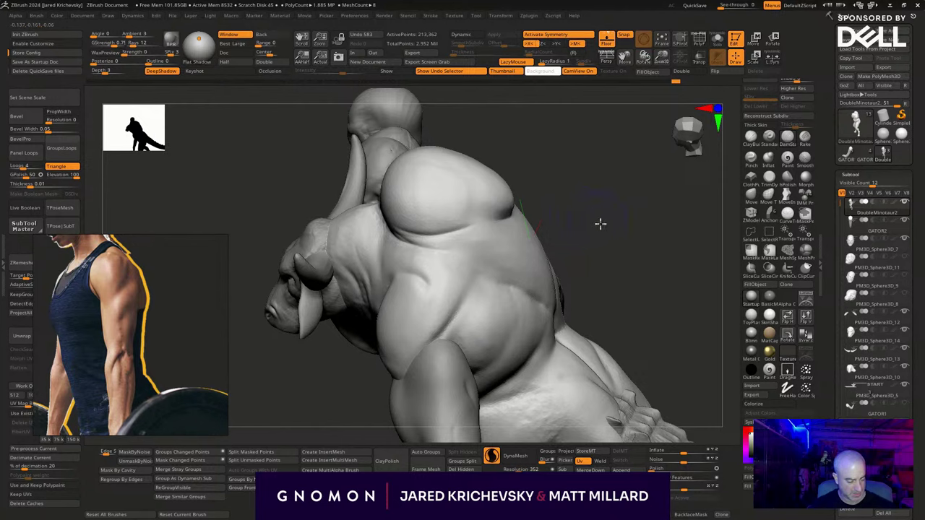
drag(600, 224, 504, 212)
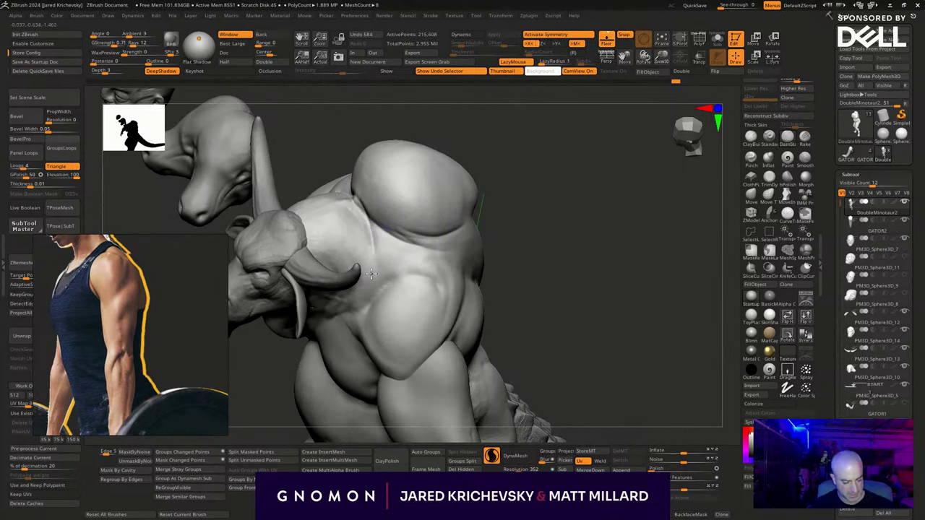
mouse_move(535, 238)
mouse_down()
mouse_move(554, 171)
mouse_move(539, 210)
mouse_move(516, 199)
mouse_up()
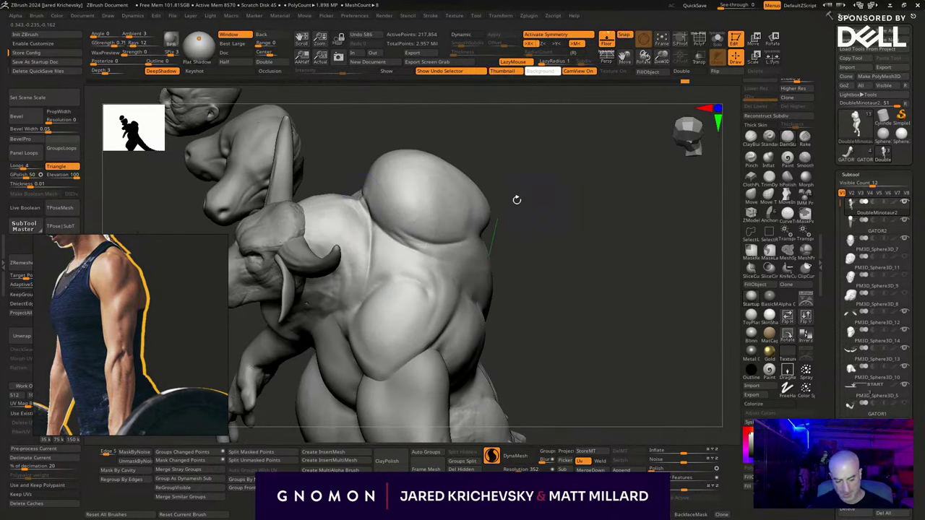
Switch brushes, build up the neck muscle between the horn and the hump, and smooth the strokes.
key(b)
key(m)
key(v)
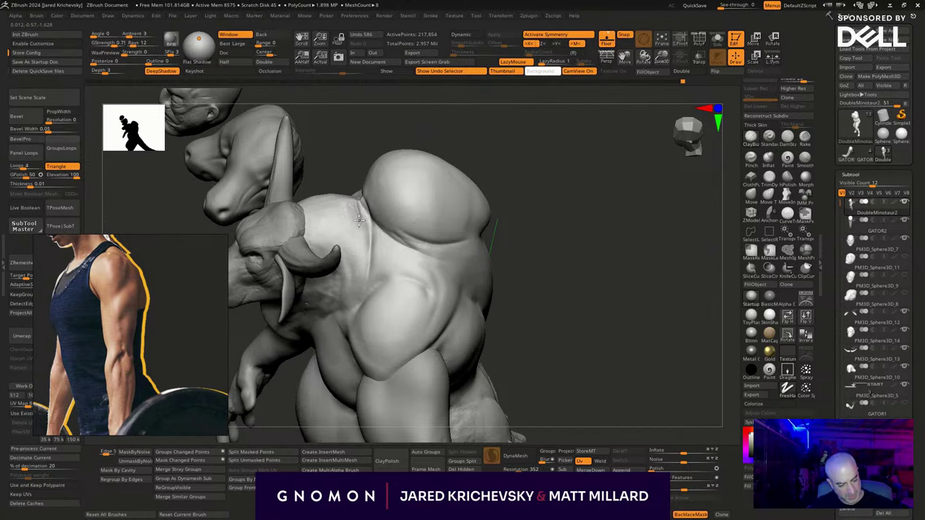
key(ctrl+z)
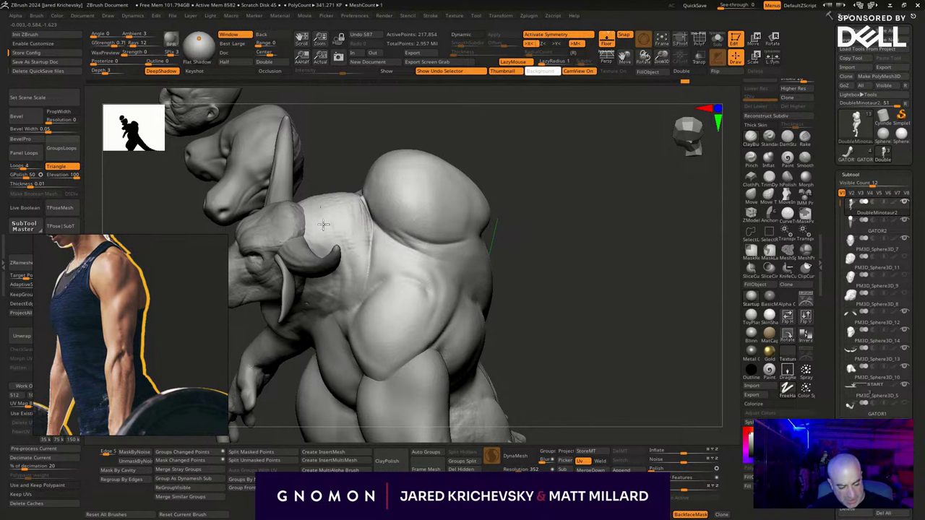
drag(307, 236, 315, 217)
drag(572, 223, 513, 184)
shift+drag(354, 210, 355, 266)
alt+drag(574, 283, 569, 249)
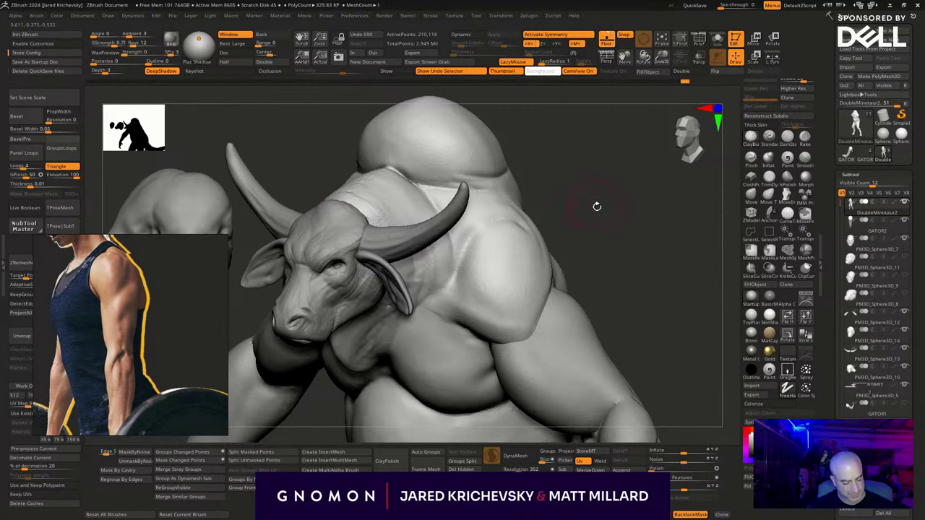
Switch to the PM3D_Sphere3D_15 arm subtool and shape the upper arm muscle down to the elbow with a resized brush.
mouse_move(597, 205)
mouse_down()
mouse_move(595, 262)
mouse_move(508, 212)
mouse_move(597, 223)
mouse_move(433, 290)
mouse_move(443, 306)
mouse_up()
alt+click(434, 289)
click(753, 139)
key(s)
drag(456, 266, 459, 313)
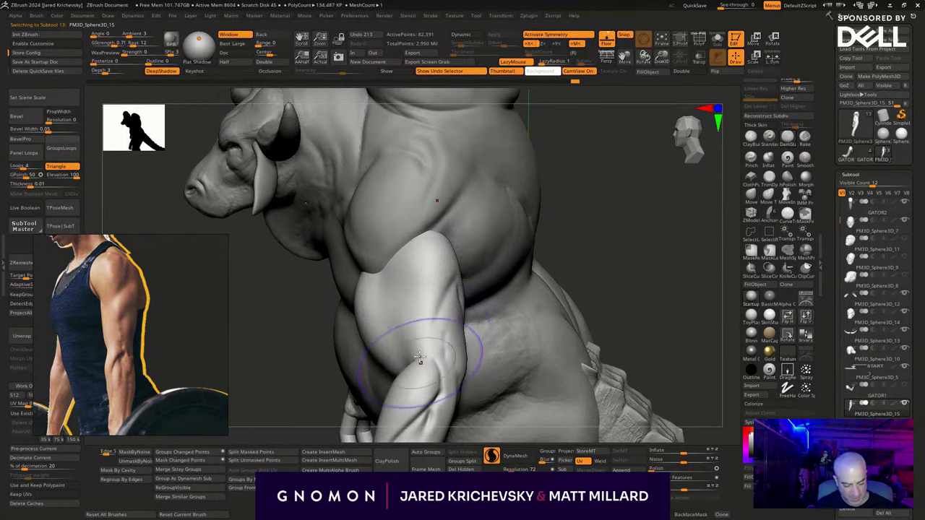
drag(593, 205, 606, 239)
drag(439, 316, 447, 362)
Mask the arms from the middle of the upper arm down to the hands and blur the mask edge.
mouse_move(573, 242)
mouse_down()
mouse_move(629, 272)
mouse_move(610, 246)
mouse_move(564, 237)
mouse_move(419, 365)
mouse_move(634, 357)
mouse_move(641, 339)
mouse_up()
alt+drag(628, 334, 582, 353)
mouse_move(560, 346)
ctrl+mouse_down()
mouse_move(480, 347)
mouse_move(568, 366)
ctrl+mouse_up()
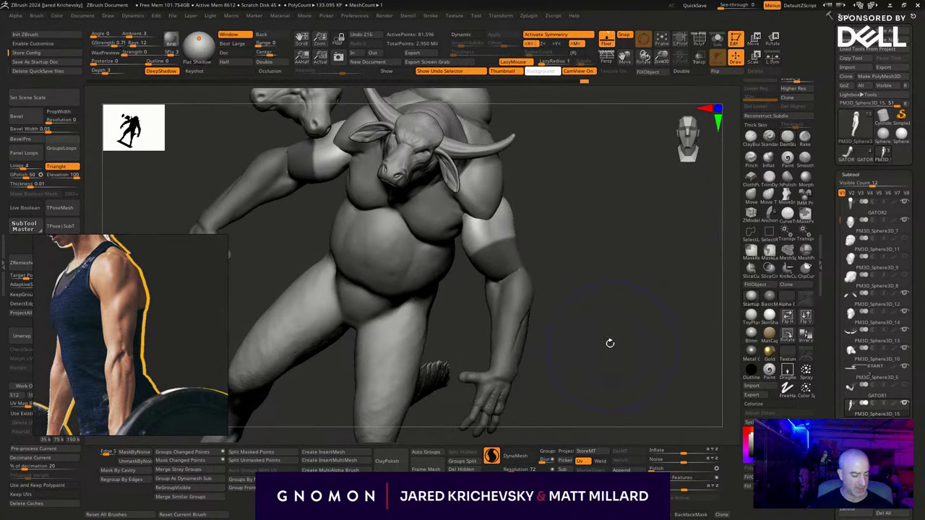
drag(609, 345, 604, 299)
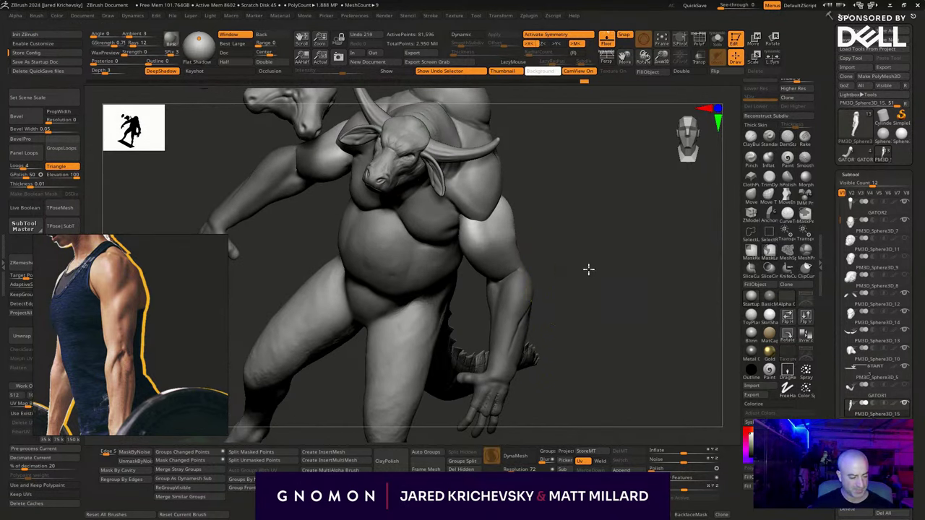
Place the transform gizmo on the upper arm, adjust the arms' position at the shoulder, and return to draw mode.
key(w)
mouse_move(588, 268)
mouse_down()
mouse_move(574, 238)
mouse_move(550, 321)
mouse_move(582, 256)
mouse_up()
drag(578, 244, 495, 219)
alt+click(494, 215)
mouse_move(561, 193)
mouse_down()
mouse_move(586, 167)
mouse_move(563, 192)
mouse_move(560, 175)
mouse_up()
drag(501, 181, 506, 185)
alt+drag(607, 253, 600, 232)
key(q)
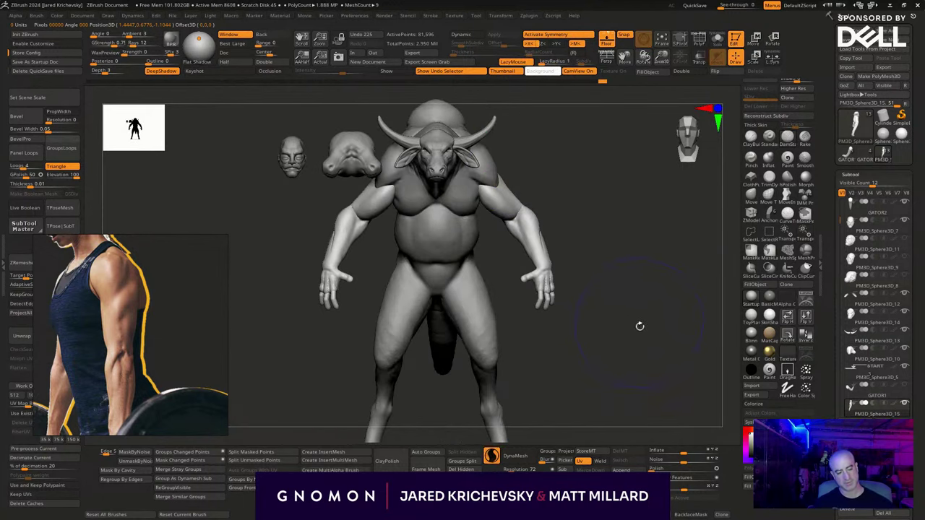
Undo the last two arm adjustments and reposition the arms at the shoulder with the gizmo again.
drag(640, 326, 638, 334)
mouse_move(638, 335)
alt+mouse_down()
mouse_move(586, 339)
mouse_move(600, 326)
alt+mouse_up()
key(ctrl+z)
key(ctrl+z)
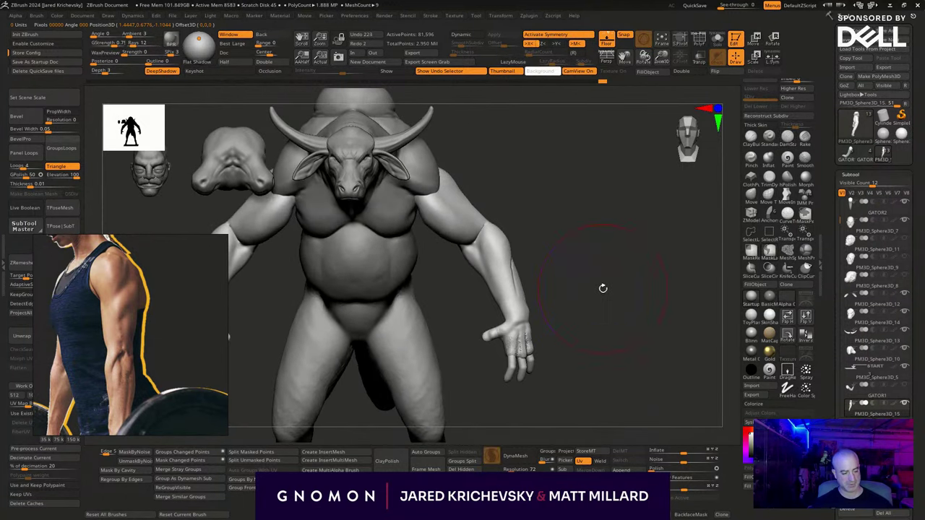
key(w)
drag(445, 183, 442, 188)
drag(480, 148, 482, 149)
key(q)
mouse_move(574, 269)
alt+mouse_down()
mouse_move(547, 277)
mouse_move(541, 304)
mouse_move(503, 310)
mouse_move(572, 355)
mouse_move(545, 318)
mouse_move(604, 366)
alt+mouse_up()
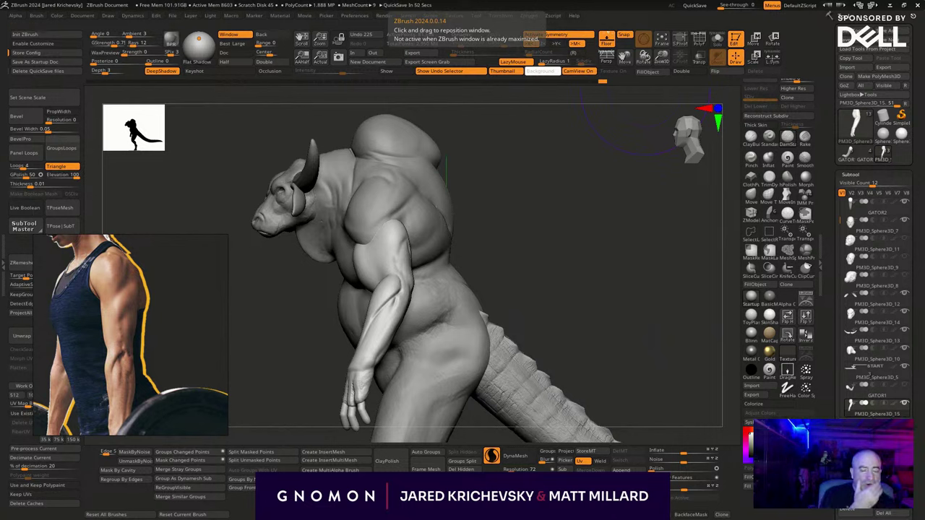
Build up the top of the upper arm below the shoulder with the ClayBuildup brush.
mouse_move(496, 250)
mouse_down()
mouse_move(507, 235)
mouse_move(511, 294)
mouse_move(527, 289)
mouse_move(519, 289)
mouse_up()
key(s)
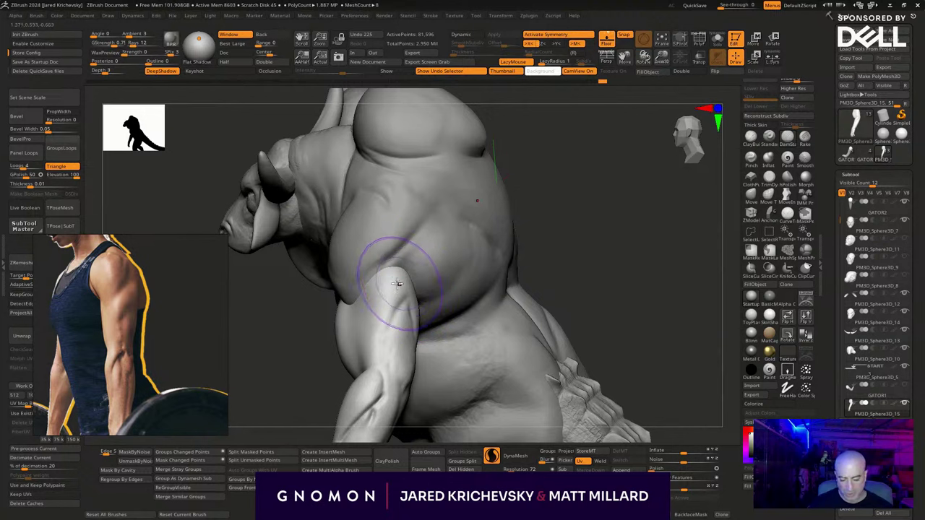
key(b)
key(c)
key(b)
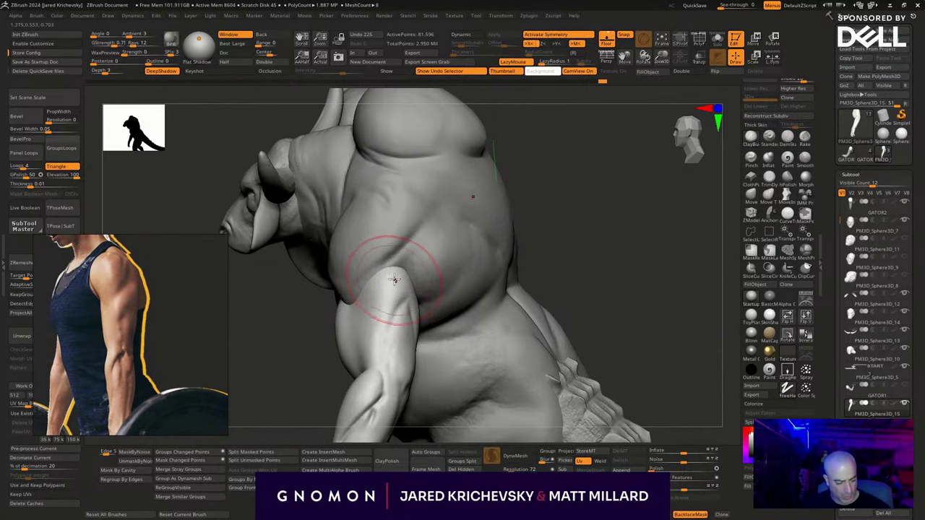
drag(393, 282, 387, 280)
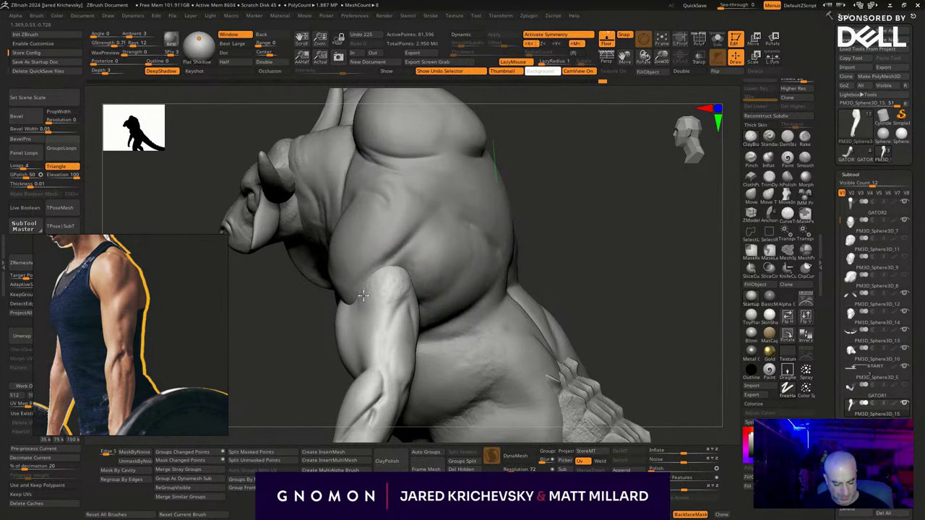
mouse_move(367, 317)
mouse_down()
mouse_move(357, 306)
mouse_move(370, 316)
mouse_up()
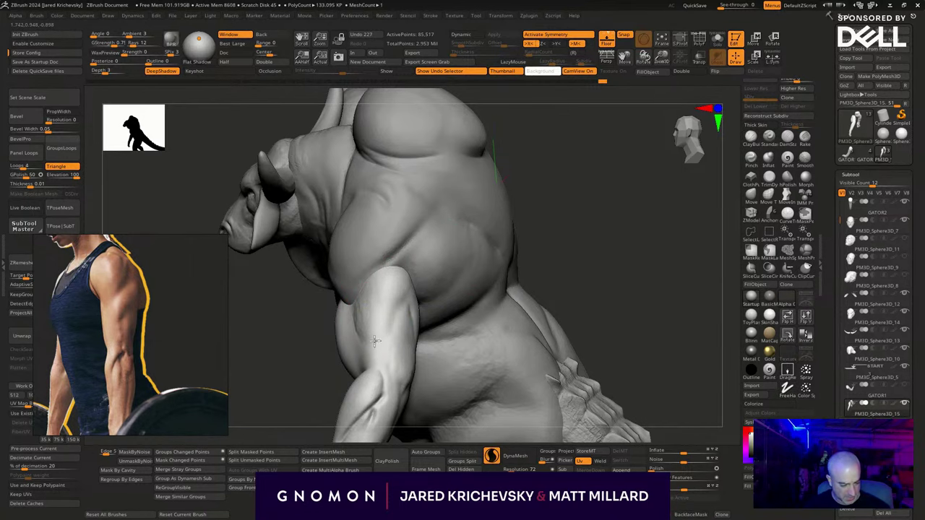
mouse_move(375, 341)
right_down()
mouse_move(548, 243)
mouse_move(535, 238)
right_up()
Switch to the DoubleMinotaur2 body subtool and build up the shoulder's lower edge above the arm with a resized brush.
key(s)
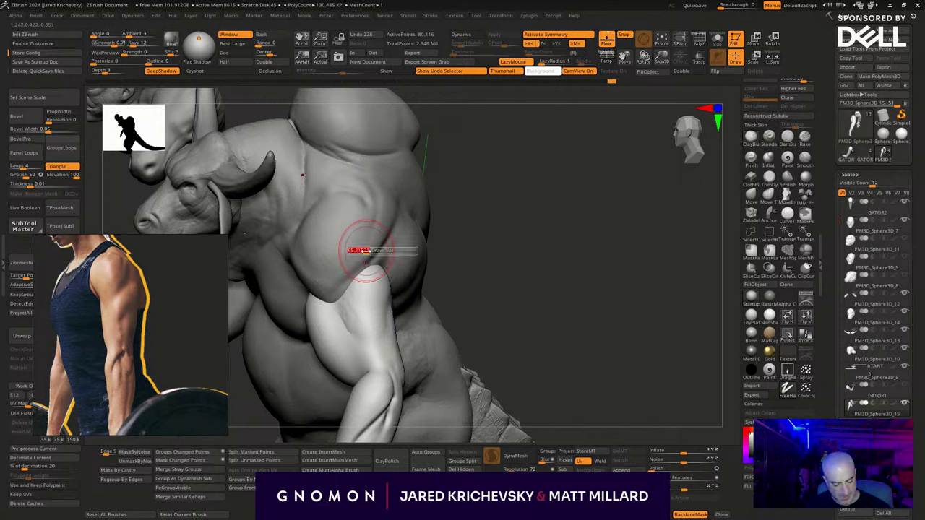
alt+click(328, 296)
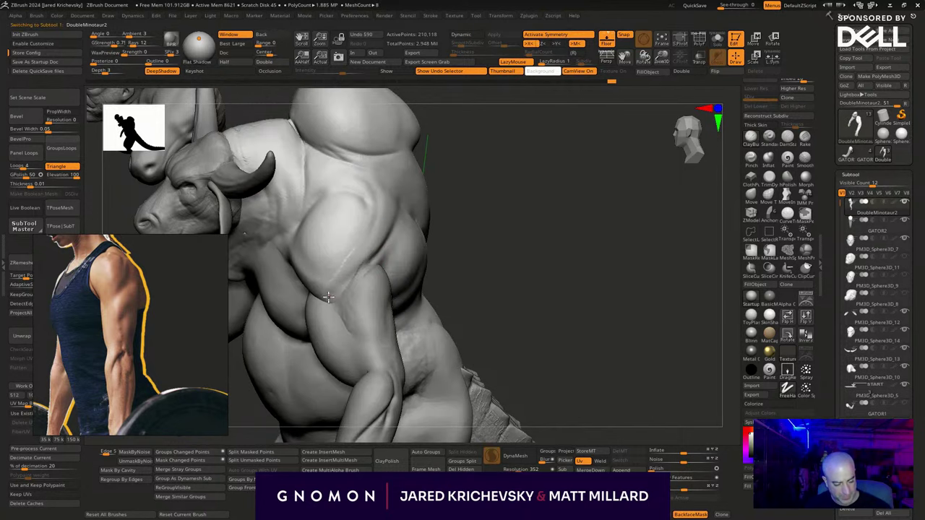
mouse_move(341, 293)
mouse_down()
mouse_move(323, 290)
mouse_move(373, 255)
mouse_up()
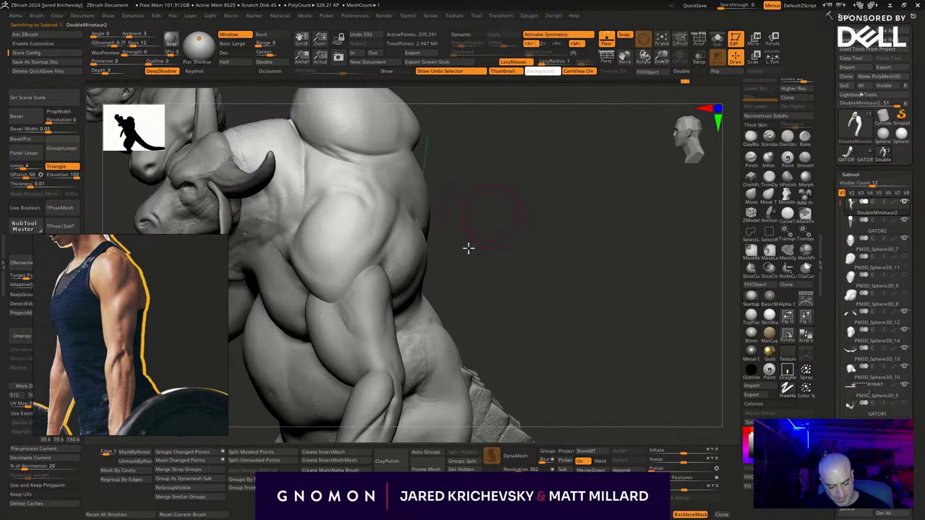
mouse_move(469, 248)
mouse_down()
mouse_move(455, 248)
mouse_move(468, 236)
mouse_up()
Switch to the PM3D_Sphere3D_15 arm subtool and refine the upper arm where it meets the shoulder.
key(s)
alt+click(356, 310)
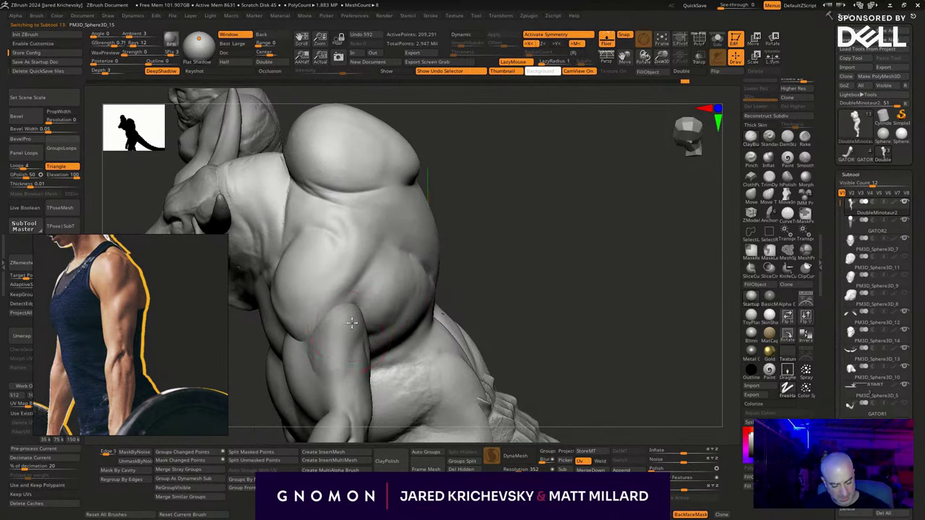
right_drag(330, 345, 401, 304)
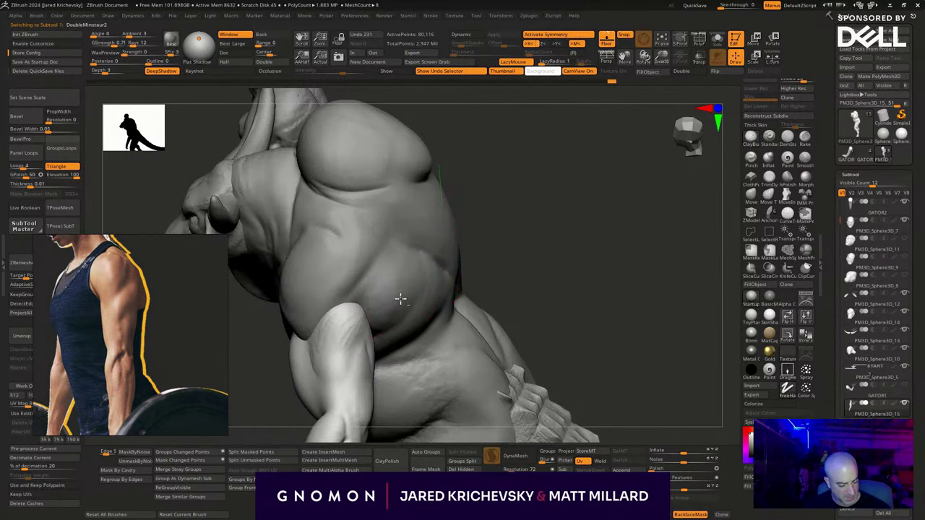
Switch to the DoubleMinotaur2 body subtool, add clay to the back muscle behind the arm, and smooth the flank.
alt+click(400, 304)
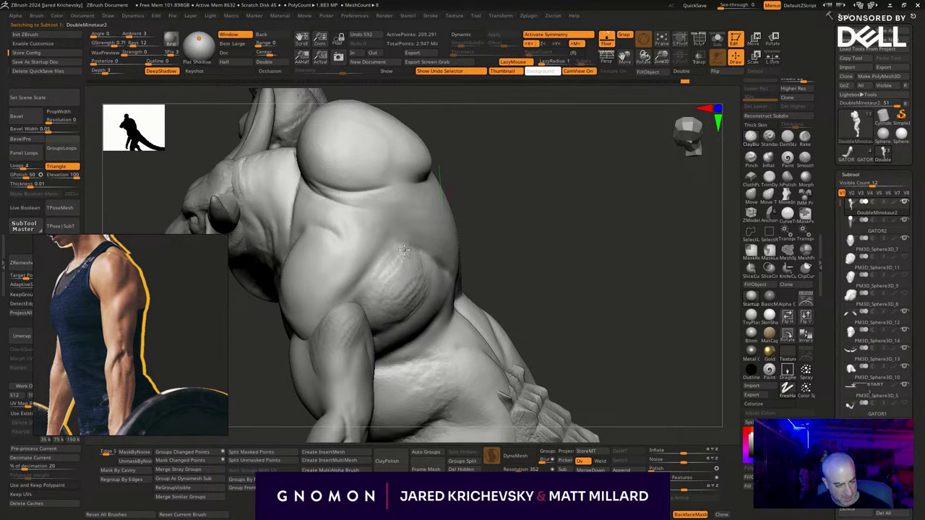
drag(391, 267, 382, 280)
drag(531, 264, 519, 266)
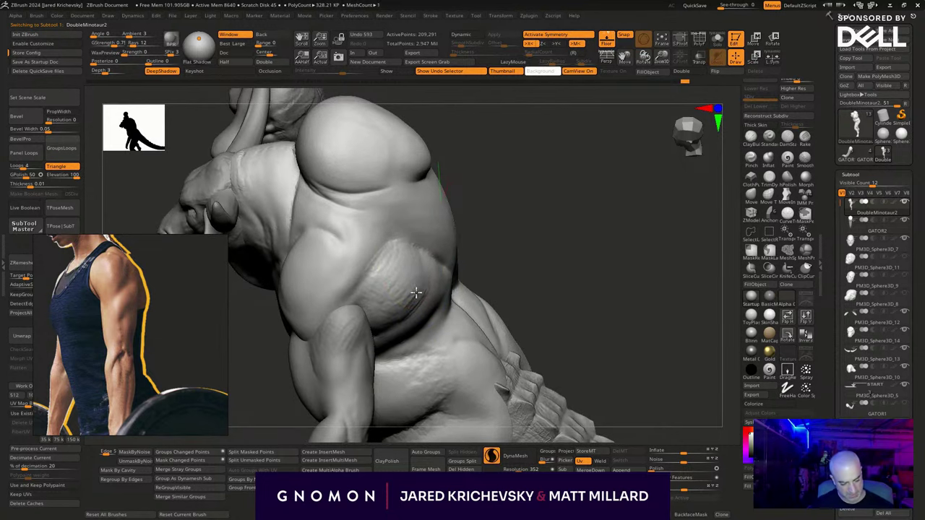
shift+drag(393, 372, 397, 370)
Build up the thigh muscles from the front with strokes along the inner, outer and upper thigh.
mouse_move(396, 370)
ctrl+right_down()
mouse_move(474, 275)
mouse_move(521, 240)
ctrl+right_up()
mouse_move(532, 336)
alt+right_down()
mouse_move(533, 215)
mouse_move(531, 337)
alt+right_up()
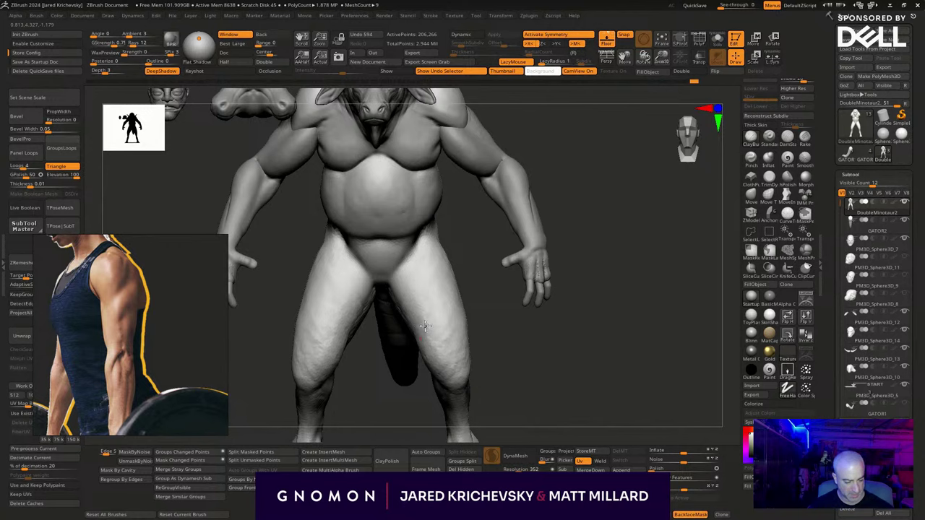
drag(425, 326, 457, 337)
mouse_move(477, 340)
mouse_down()
mouse_move(490, 353)
mouse_move(467, 363)
mouse_up()
drag(491, 362, 478, 356)
mouse_move(436, 255)
mouse_down()
mouse_move(448, 265)
mouse_move(446, 292)
mouse_up()
key(ctrl+shift+z)
Build up the flesh roll at the side of the waist and the hip above the thigh.
mouse_move(539, 380)
mouse_down()
mouse_move(561, 383)
mouse_move(544, 394)
mouse_move(578, 369)
mouse_move(575, 379)
mouse_move(529, 370)
mouse_move(547, 368)
mouse_move(533, 402)
mouse_move(539, 196)
mouse_move(477, 225)
mouse_move(458, 219)
mouse_move(470, 218)
mouse_up()
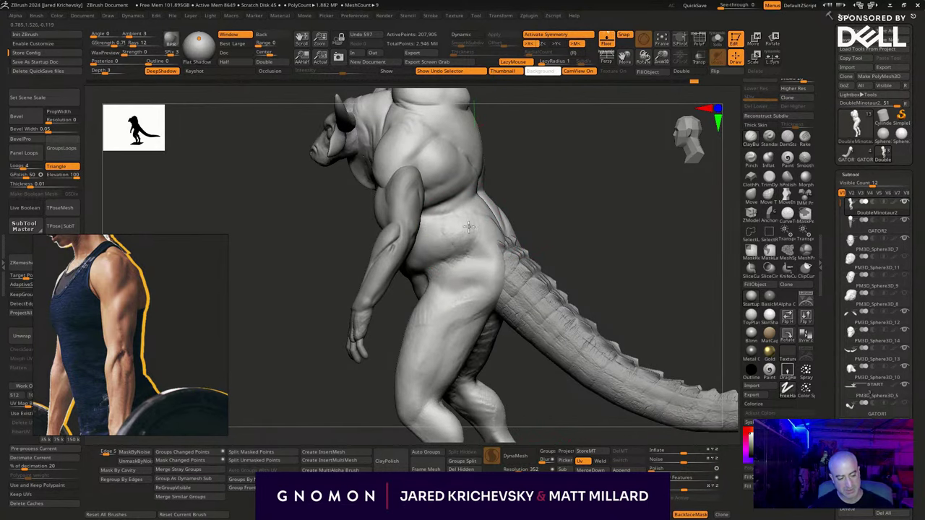
mouse_move(537, 180)
mouse_down()
mouse_move(609, 180)
mouse_move(595, 337)
mouse_move(633, 337)
mouse_move(378, 263)
mouse_move(383, 279)
mouse_up()
drag(597, 269, 524, 293)
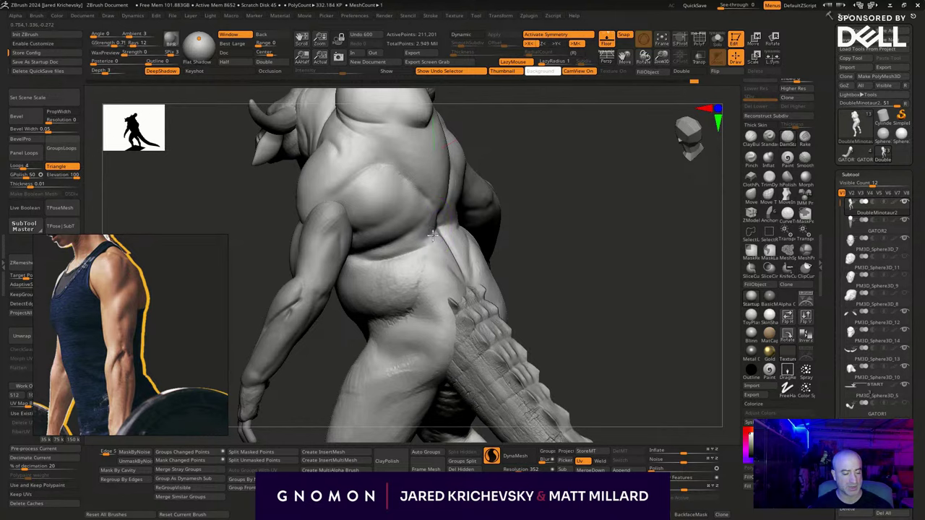
Carve the muscle edges across the upper back beside the spine and undo the last stroke.
mouse_move(568, 216)
mouse_down()
mouse_move(434, 223)
mouse_move(435, 210)
mouse_move(413, 193)
mouse_up()
mouse_move(374, 155)
mouse_down()
mouse_move(412, 190)
mouse_move(403, 183)
mouse_up()
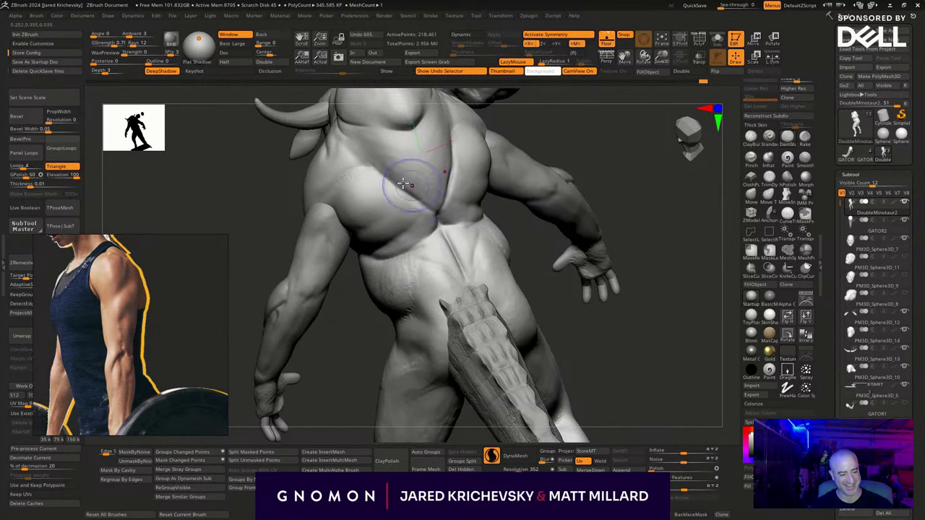
key(ctrl+z)
Refine the rear shoulder and the side back muscles above the arm.
mouse_move(275, 264)
mouse_down()
mouse_move(598, 205)
mouse_move(586, 208)
mouse_up()
mouse_move(355, 243)
mouse_down()
mouse_move(389, 243)
mouse_move(358, 247)
mouse_up()
mouse_move(471, 238)
alt+mouse_down()
mouse_move(533, 243)
mouse_move(392, 268)
mouse_move(343, 302)
alt+mouse_up()
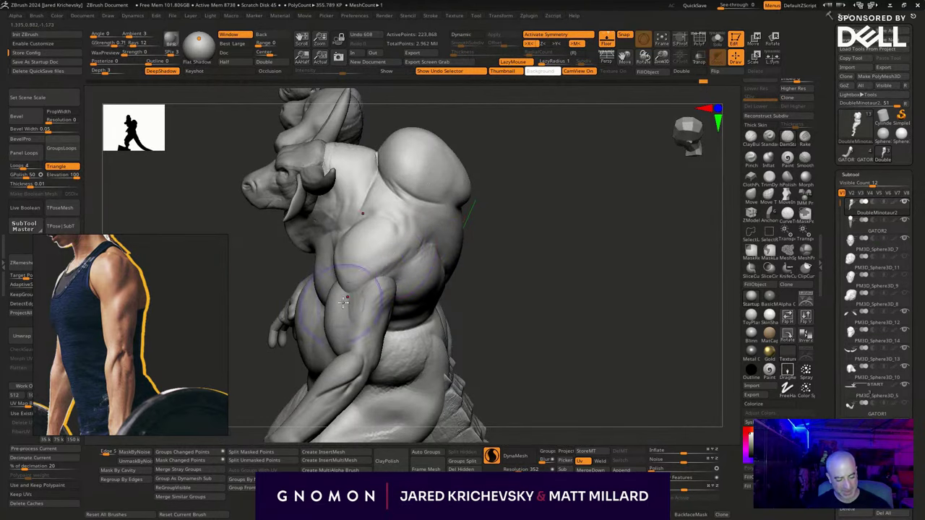
Reshape the back of the upper arm where it meets the rear shoulder and the side back muscles.
drag(578, 241, 470, 273)
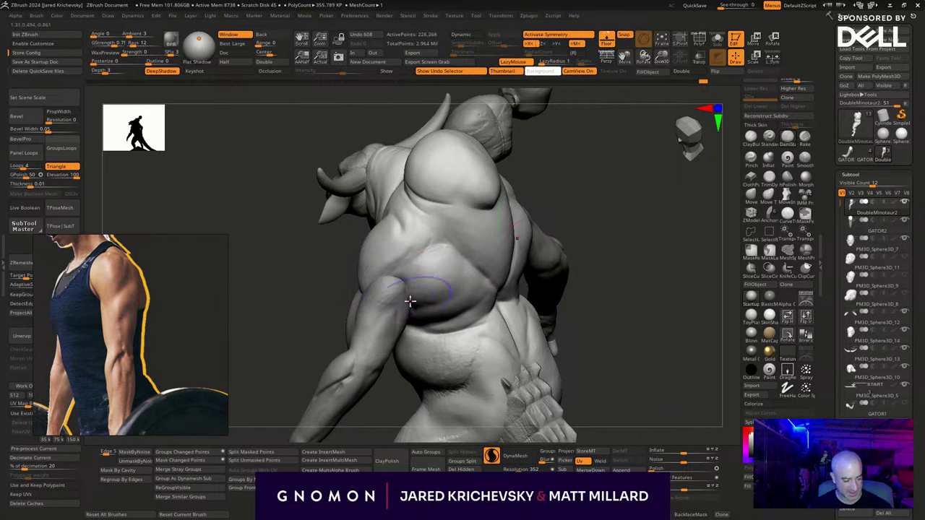
drag(578, 241, 403, 275)
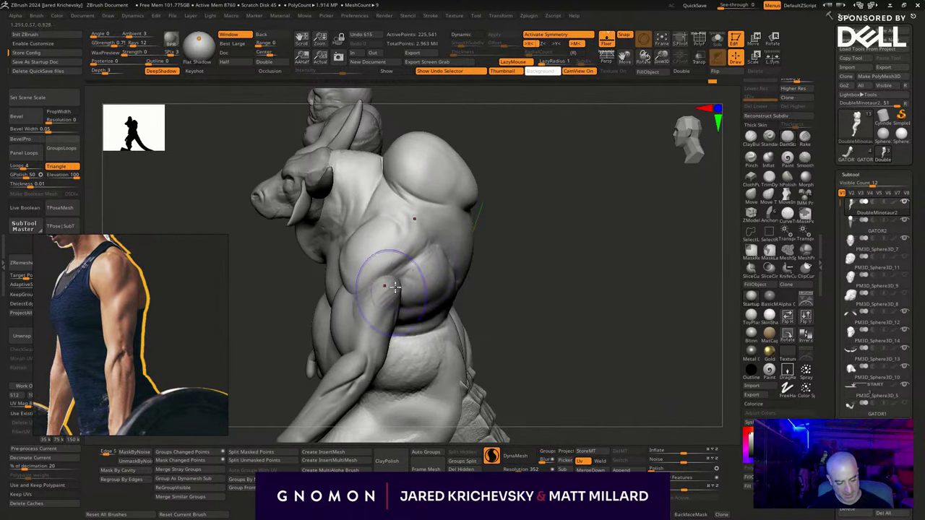
mouse_move(395, 287)
mouse_down()
mouse_move(413, 261)
mouse_move(354, 325)
mouse_up()
mouse_move(521, 246)
alt+mouse_down()
mouse_move(502, 297)
mouse_move(519, 209)
mouse_move(564, 217)
mouse_move(522, 227)
mouse_move(530, 205)
alt+mouse_up()
drag(529, 205, 488, 211)
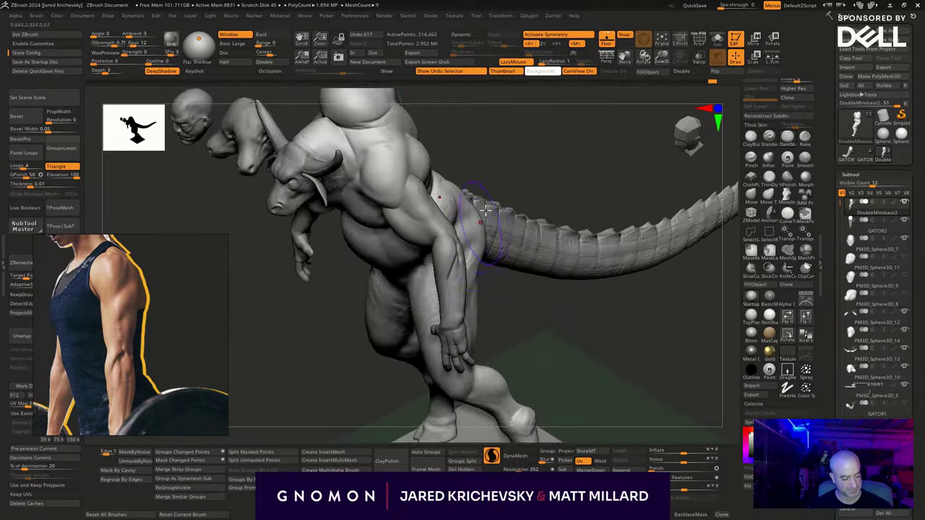
Select the arm subtool and mask its upper arm, leaving the forearm and hand unmasked.
drag(514, 174, 503, 197)
alt+click(448, 234)
key(l)
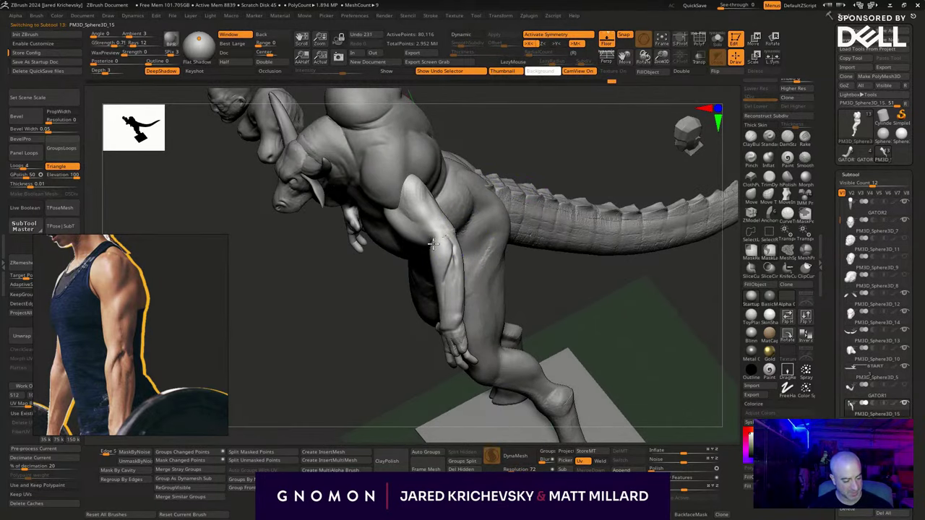
mouse_move(434, 244)
ctrl+mouse_down()
mouse_move(534, 365)
mouse_move(515, 230)
ctrl+mouse_up()
drag(533, 179, 521, 186)
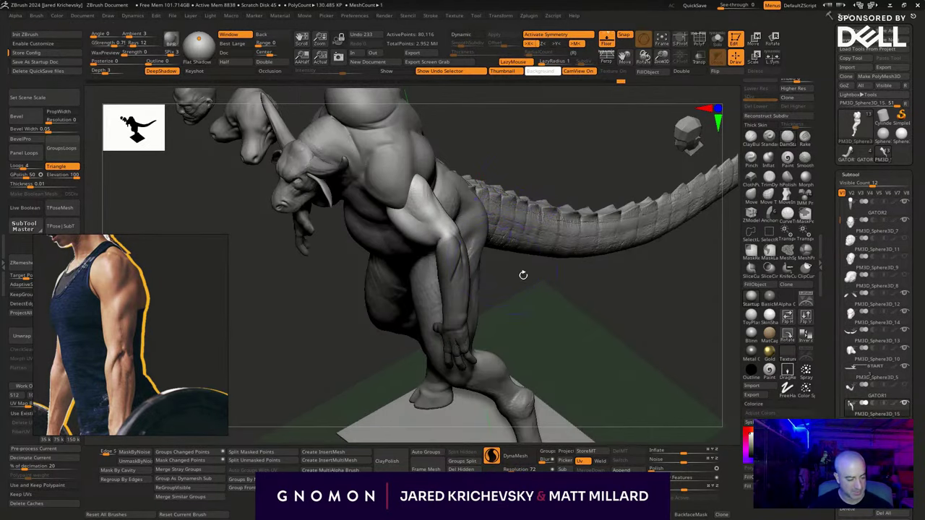
ctrl+click(525, 283)
Center the transform gizmo on the elbow, rotate the forearm and hand slightly from the front, and clear the mask.
key(w)
drag(525, 285, 500, 242)
alt+click(454, 241)
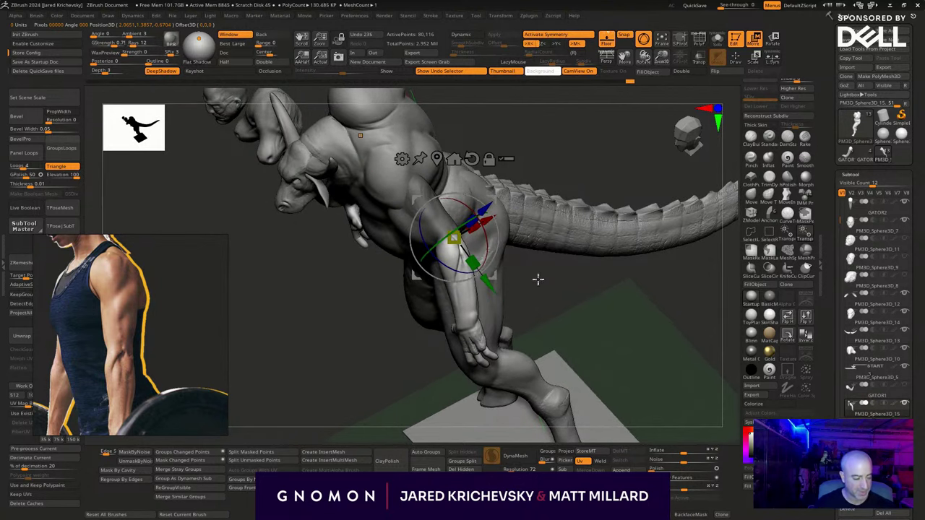
mouse_move(599, 296)
shift+mouse_down()
mouse_move(624, 263)
mouse_move(597, 285)
shift+mouse_up()
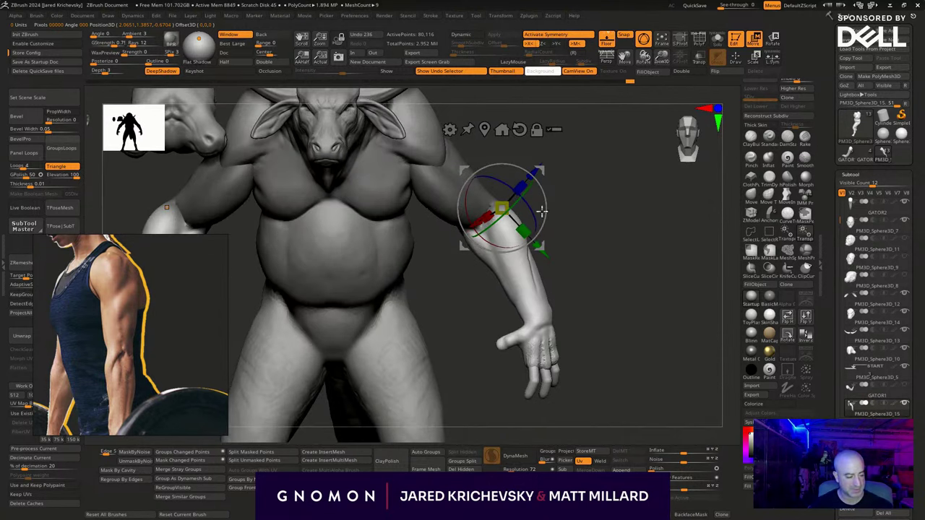
drag(535, 178, 528, 194)
mouse_move(591, 232)
ctrl+mouse_down()
mouse_move(609, 322)
mouse_move(605, 315)
mouse_move(586, 343)
mouse_move(603, 345)
mouse_move(597, 330)
mouse_move(553, 311)
mouse_move(649, 352)
mouse_move(647, 363)
ctrl+mouse_up()
key(q)
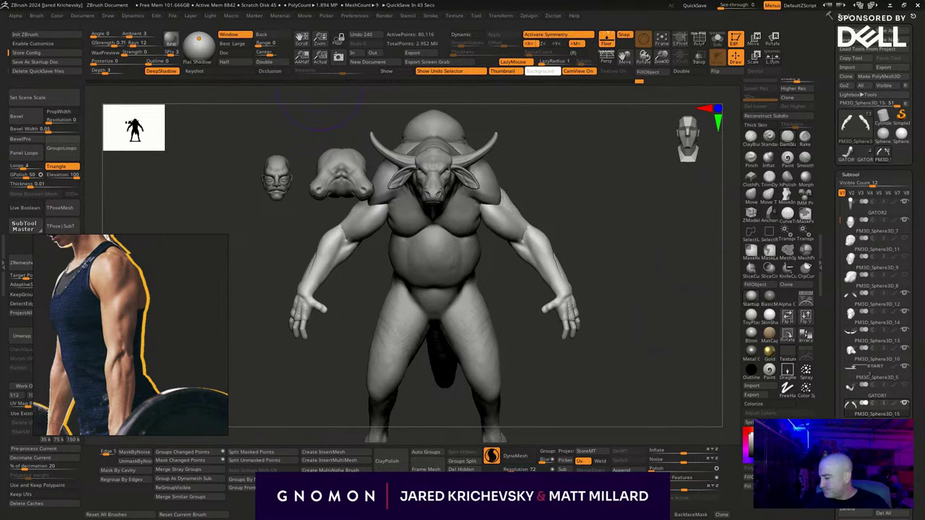
Make the minotaur's torso subtool active for sculpting around the chest and armpit.
drag(629, 376, 572, 287)
alt+click(385, 279)
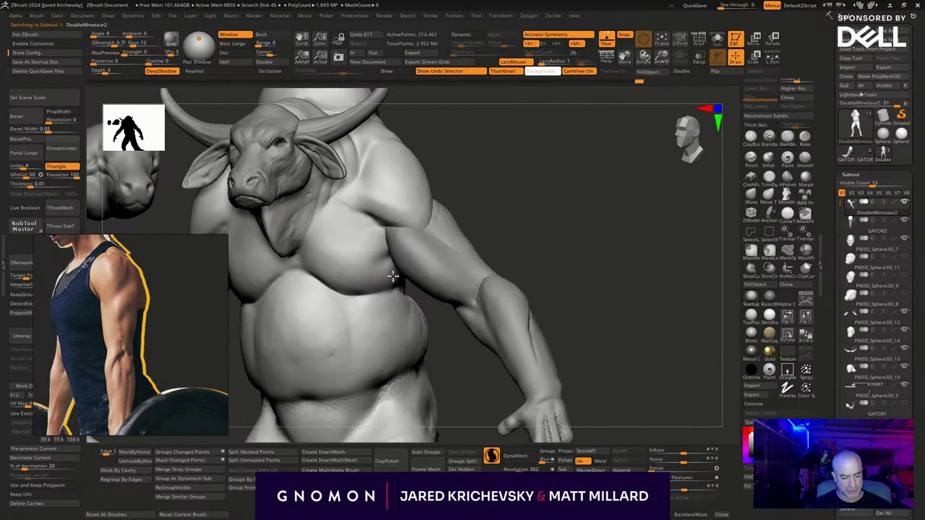
Carve the crease beneath the minotaur's pectorals where they meet the upper belly, and smooth it.
drag(393, 274, 374, 286)
key(ctrl+z)
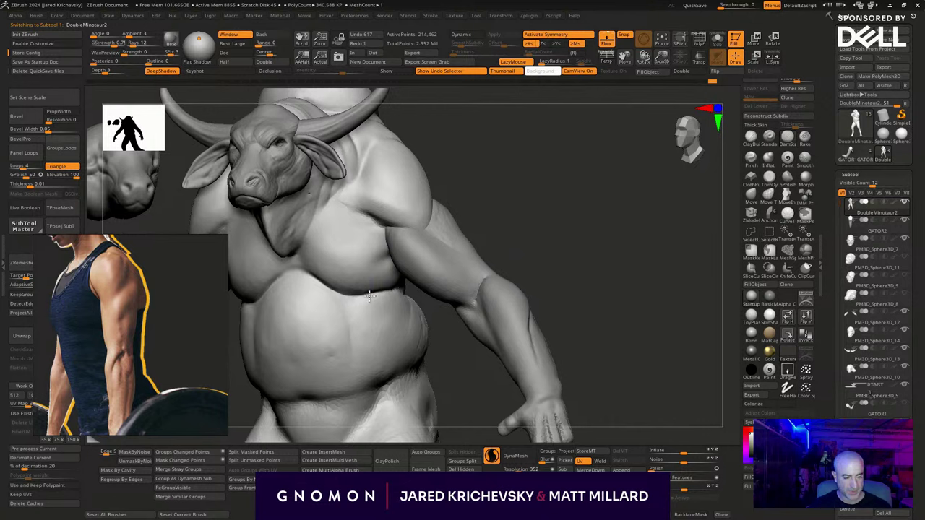
drag(369, 296, 323, 283)
mouse_move(558, 275)
mouse_down()
mouse_move(511, 274)
mouse_move(576, 286)
mouse_move(583, 307)
mouse_up()
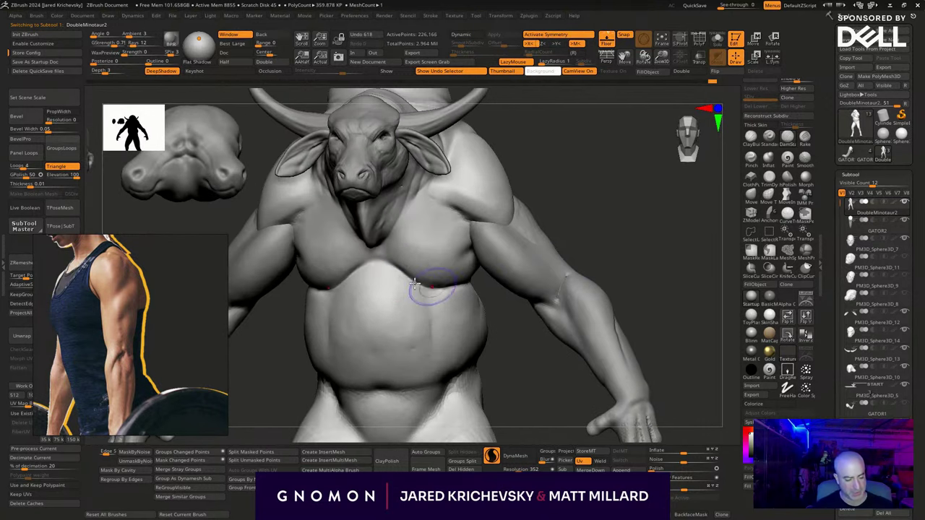
key(s)
click(381, 267)
drag(388, 261, 434, 291)
shift+drag(394, 264, 437, 290)
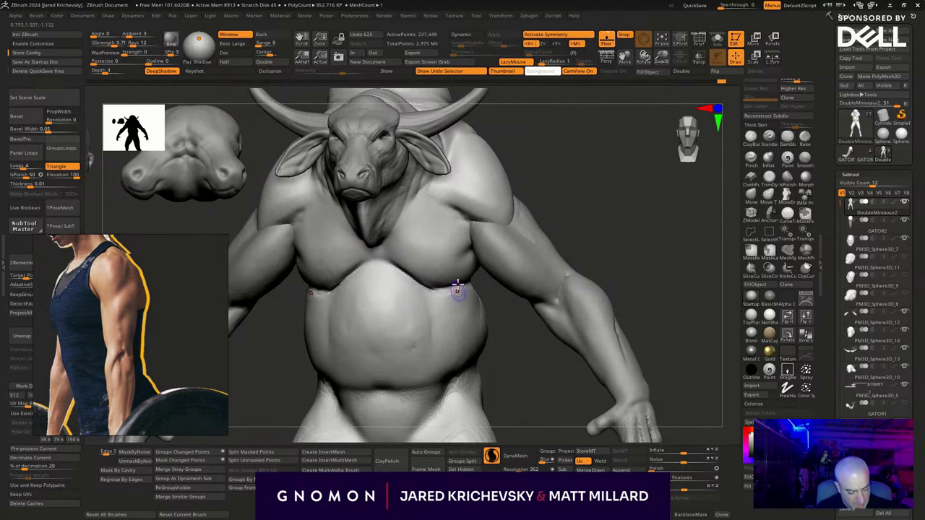
Reshape the lower outer edge of the pectorals with a Move brush.
mouse_move(575, 226)
mouse_down()
mouse_move(588, 236)
mouse_move(573, 241)
mouse_up()
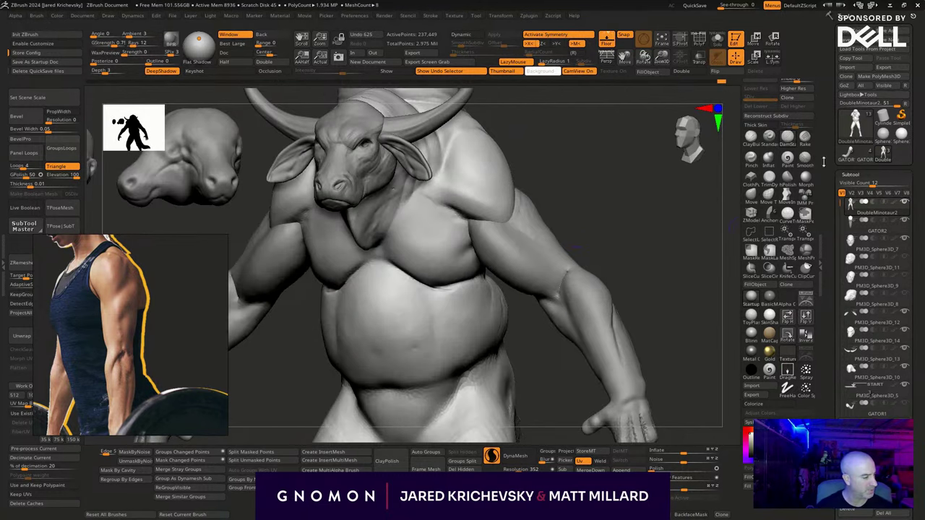
click(691, 139)
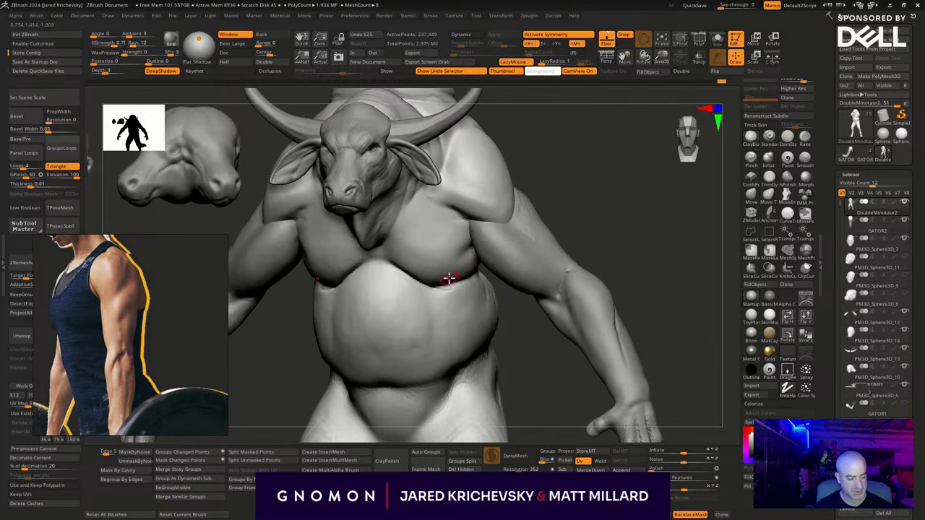
drag(452, 279, 470, 267)
mouse_move(559, 240)
mouse_down()
mouse_move(574, 232)
mouse_move(560, 232)
mouse_up()
key(s)
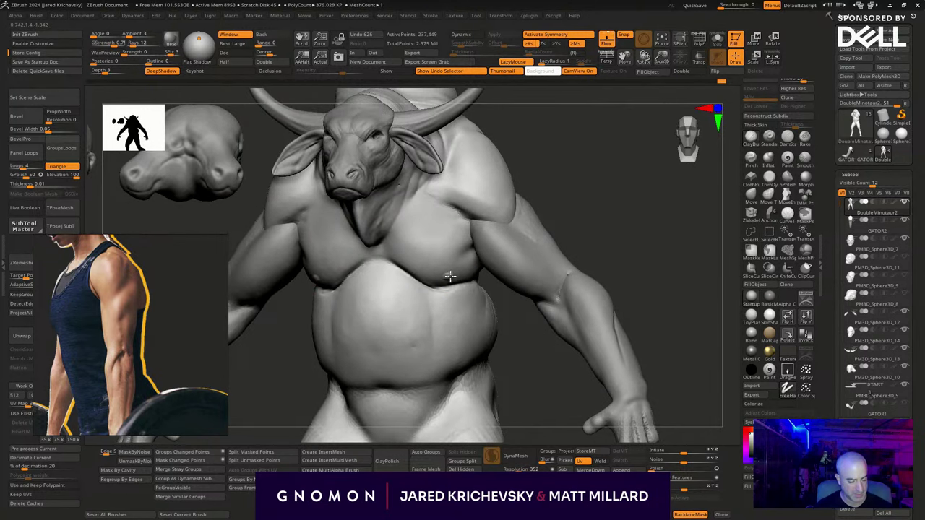
drag(449, 277, 466, 269)
Sculpt nipples on the lower pectorals and define the creases around them and near the armpits.
mouse_move(575, 233)
mouse_down()
mouse_move(572, 248)
mouse_move(469, 322)
mouse_up()
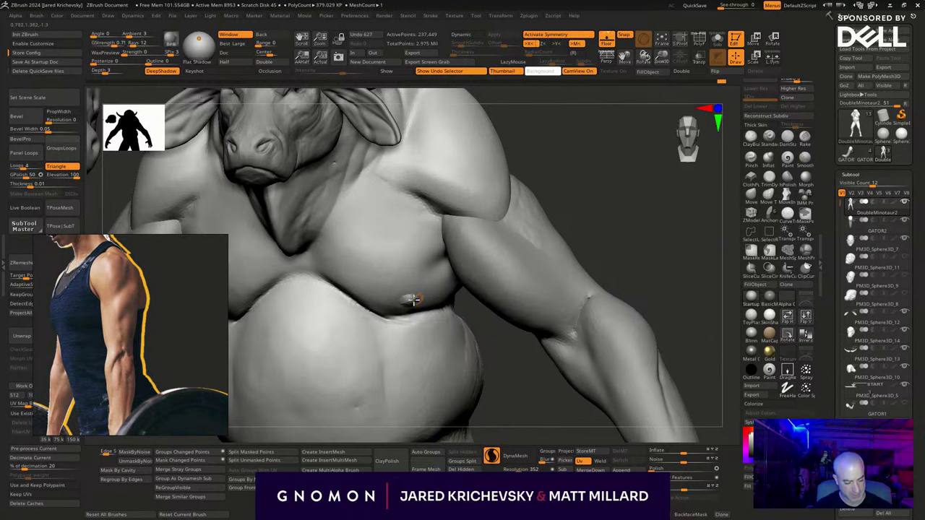
mouse_move(406, 300)
mouse_down()
mouse_move(463, 302)
mouse_move(413, 302)
mouse_up()
mouse_move(615, 267)
alt+mouse_down()
mouse_move(578, 248)
mouse_move(612, 293)
mouse_move(665, 311)
mouse_move(645, 310)
alt+mouse_up()
click(787, 137)
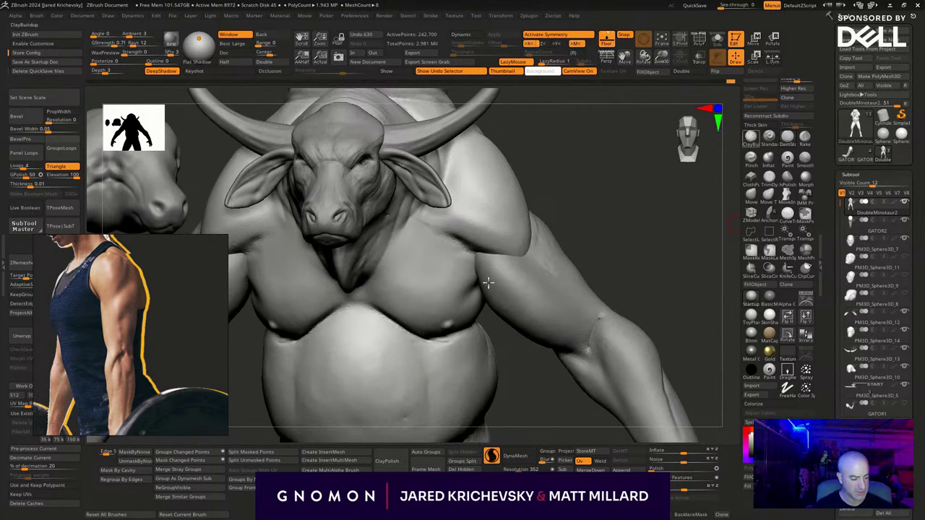
mouse_move(452, 321)
mouse_down()
mouse_move(438, 328)
mouse_move(456, 324)
mouse_move(446, 325)
mouse_up()
drag(473, 291, 477, 280)
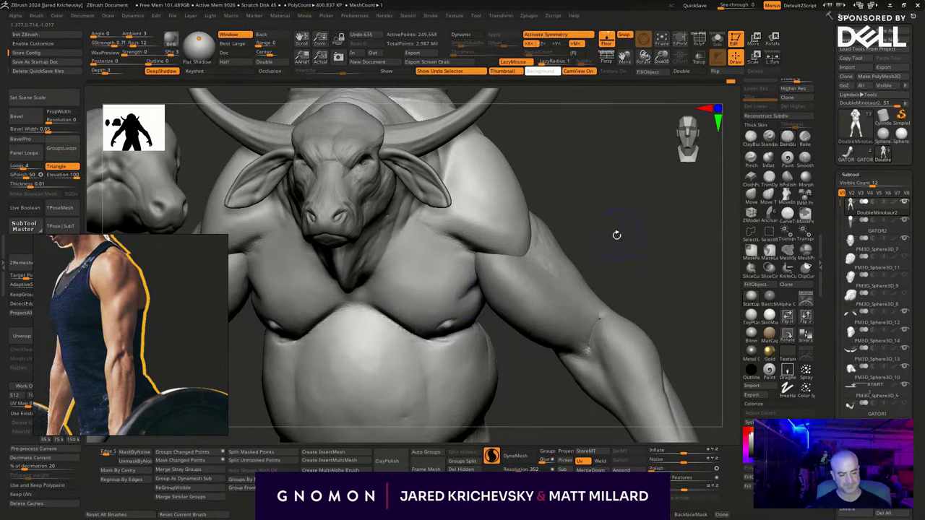
Sharpen the line between chest and belly from the sternum outward under each pectoral, and soften the belly side.
drag(615, 236, 556, 216)
key(s)
mouse_move(385, 304)
mouse_down()
mouse_move(369, 305)
mouse_move(419, 323)
mouse_up()
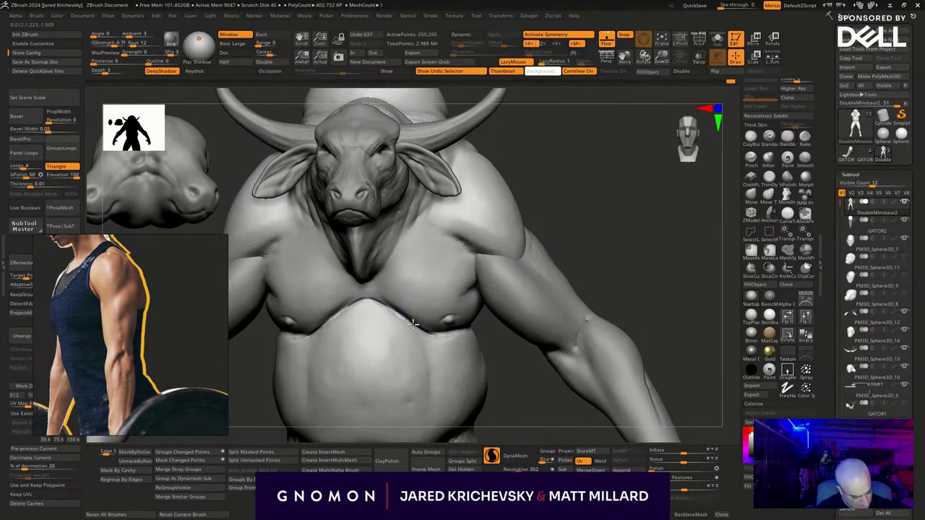
key(s)
drag(378, 301, 384, 302)
drag(370, 298, 404, 324)
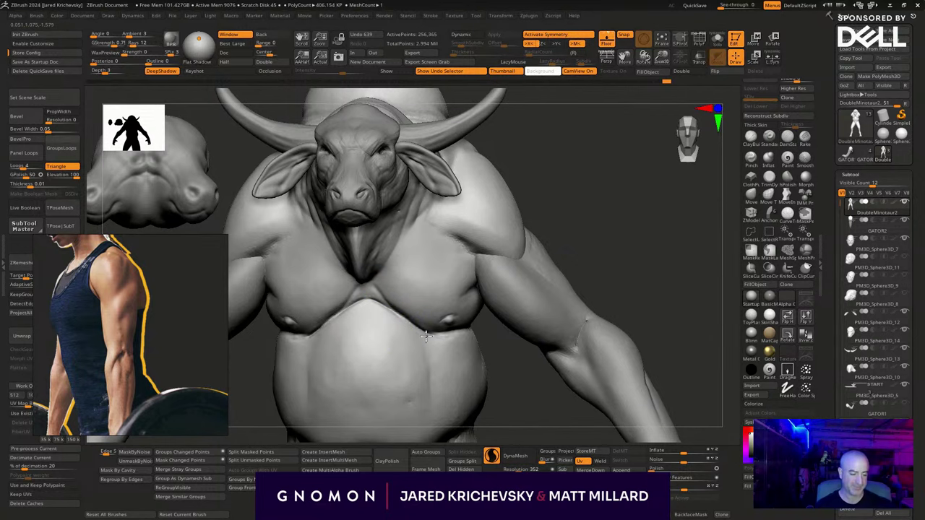
shift+drag(396, 320, 428, 348)
Carve folds down the minotaur's neck from beneath the ears to the top of the sternum.
mouse_move(597, 187)
alt+mouse_down()
mouse_move(597, 231)
mouse_move(563, 211)
alt+mouse_up()
drag(426, 235, 407, 275)
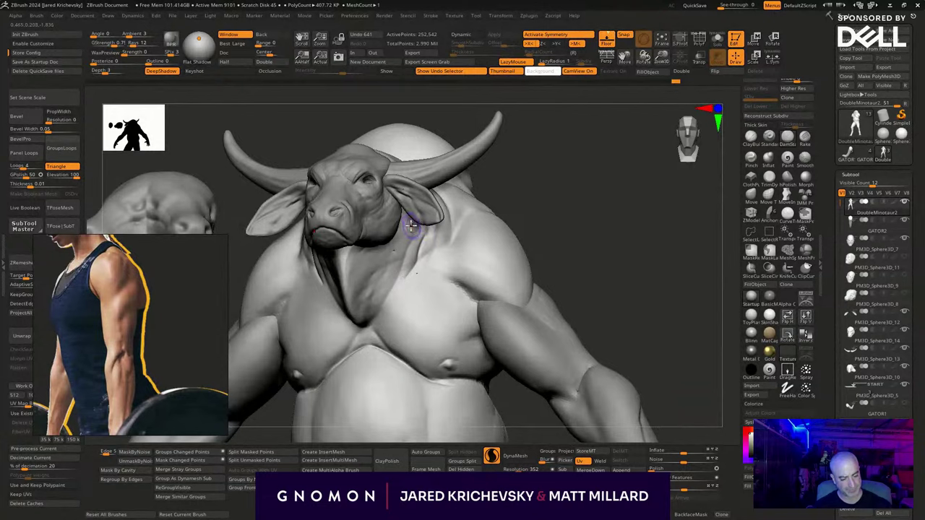
drag(413, 229, 357, 296)
drag(371, 240, 359, 267)
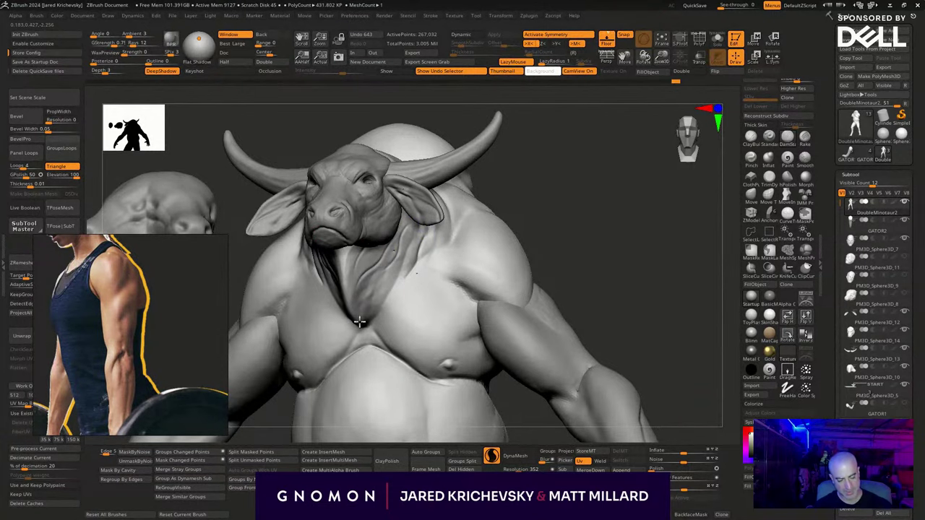
mouse_move(541, 208)
mouse_down()
mouse_move(557, 167)
mouse_move(551, 227)
mouse_move(570, 239)
mouse_up()
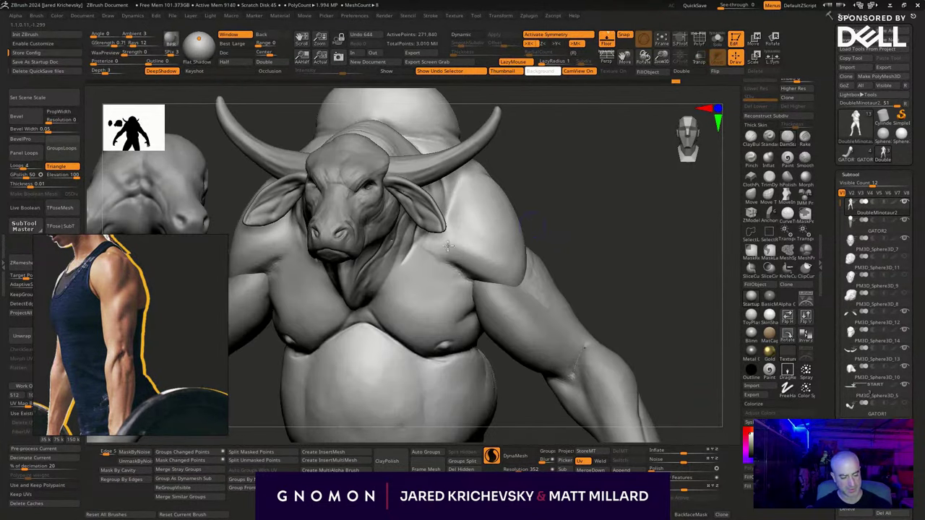
drag(404, 263, 377, 297)
alt+drag(572, 253, 543, 212)
right_drag(543, 212, 584, 327)
mouse_move(584, 326)
alt+mouse_down()
mouse_move(570, 372)
mouse_move(582, 318)
mouse_move(566, 345)
mouse_move(582, 336)
alt+mouse_up()
right_drag(582, 335, 584, 333)
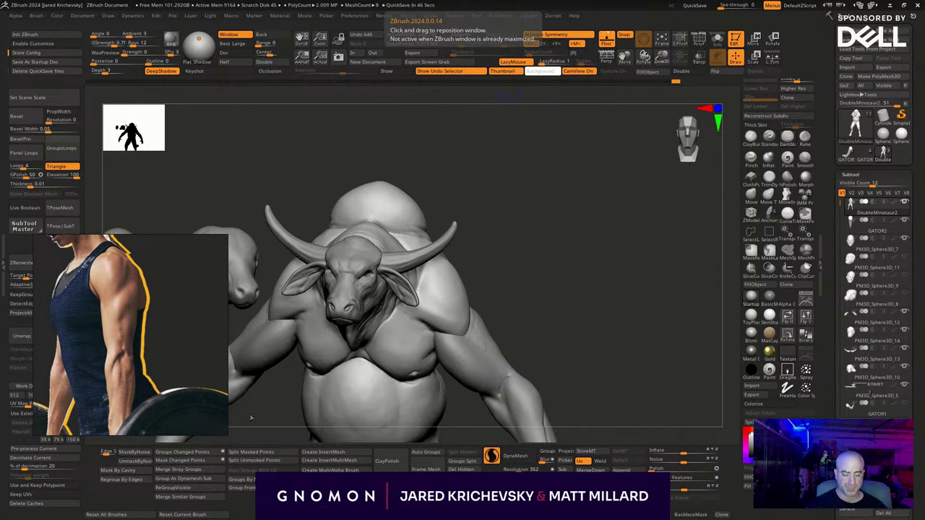
Switch to the floating reference board and paste the side-view hoof close-up into an empty area.
scroll(148, 334, down, 5)
middle_drag(148, 334, 86, 425)
click(97, 299)
key(ctrl+v)
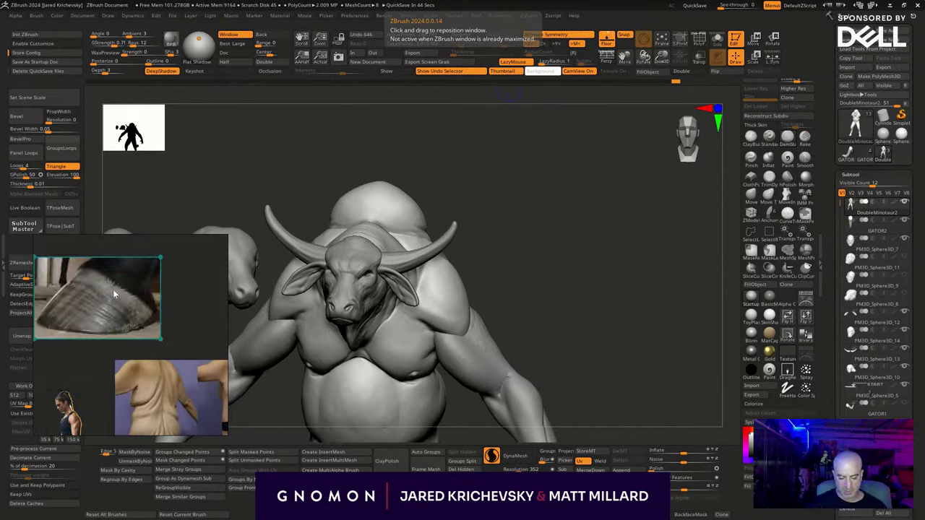
scroll(109, 291, up, 4)
middle_drag(96, 324, 152, 327)
scroll(151, 326, down, 1)
scroll(128, 303, down, 2)
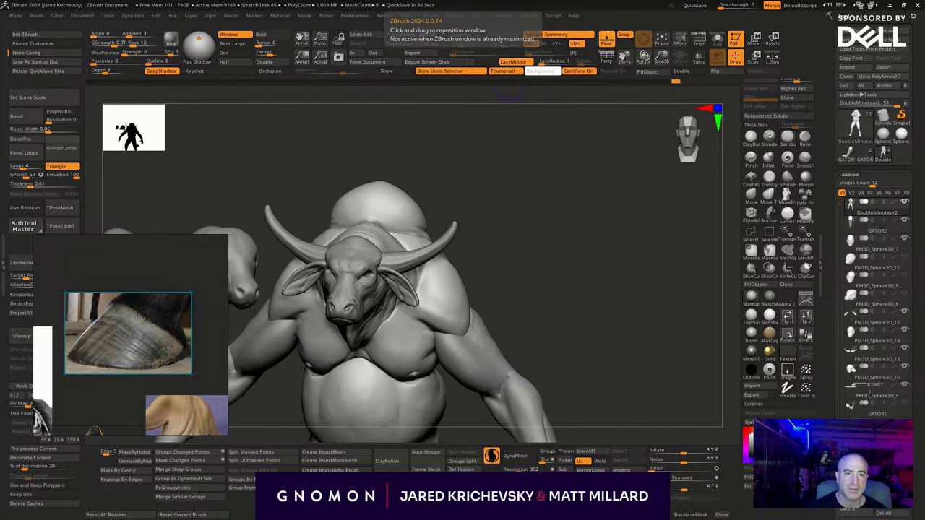
Paste the photo of a black leg and hoof on gravel, and position it beside the first hoof image.
middle_drag(151, 334, 56, 378)
click(180, 264)
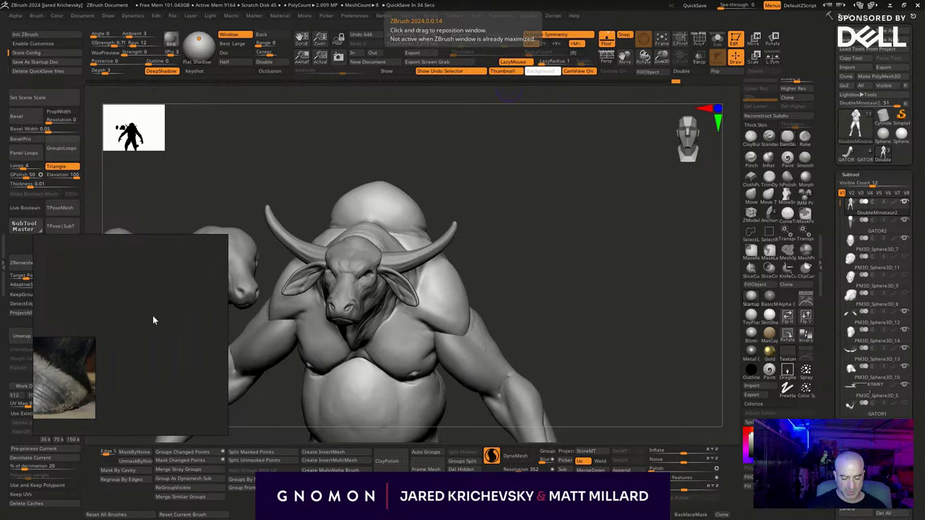
key(ctrl+v)
scroll(158, 325, down, 4)
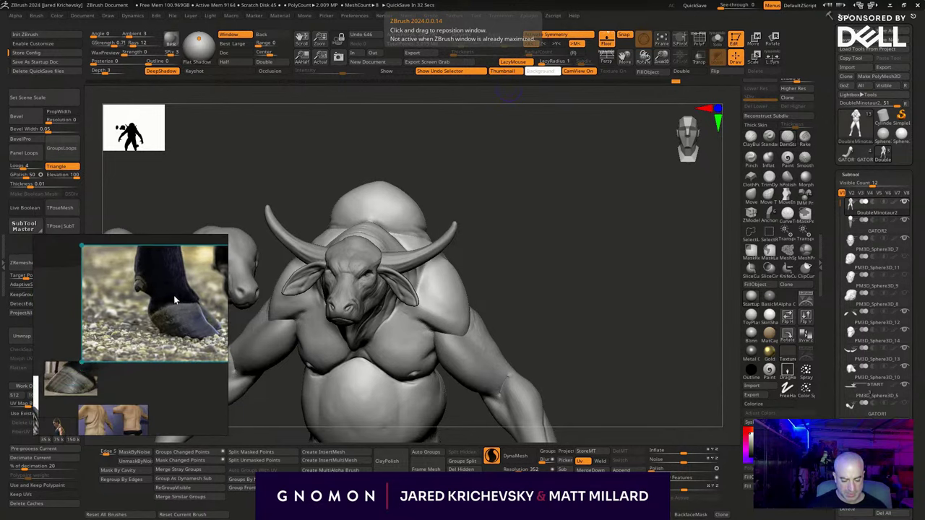
drag(167, 318, 201, 346)
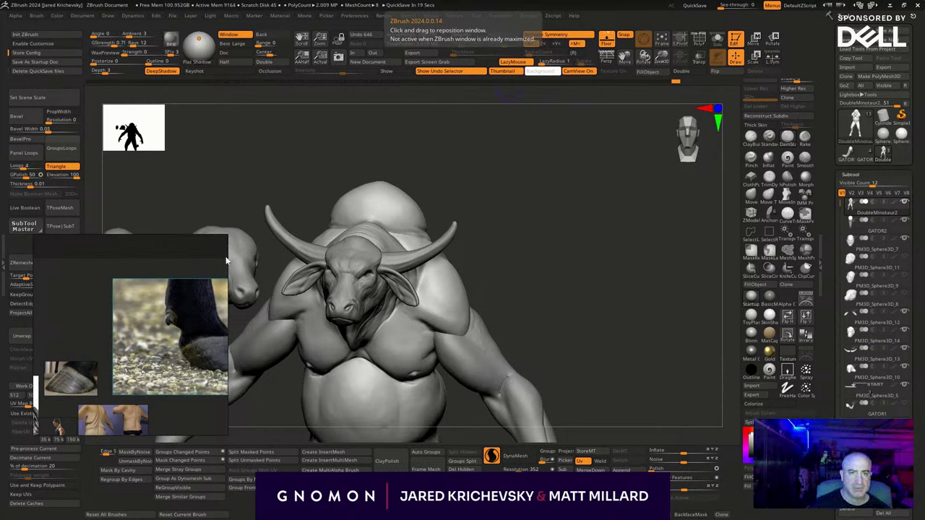
Paste the orange-brown leg and brown cow legs photos, and gather the new hoof images close to the other references.
click(171, 291)
scroll(159, 322, down, 3)
middle_drag(223, 292, 154, 291)
key(ctrl+v)
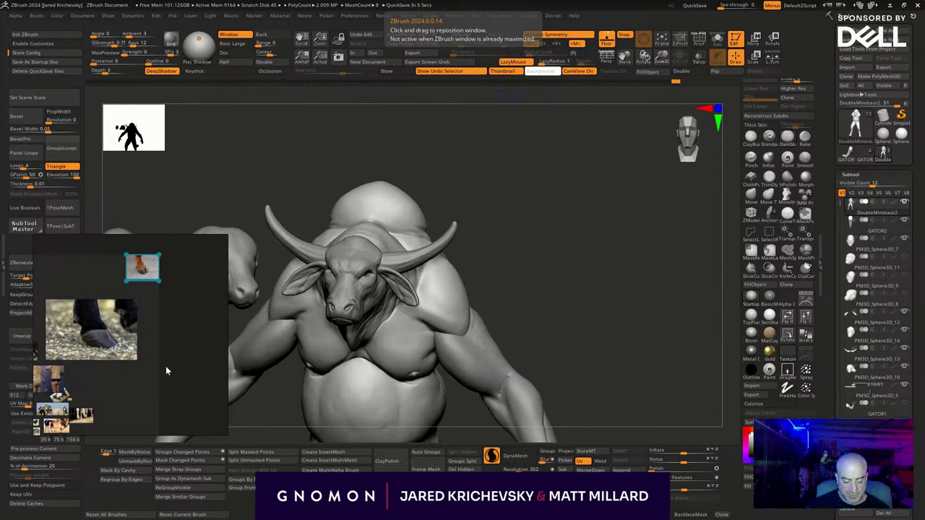
key(ctrl+v)
scroll(153, 355, up, 4)
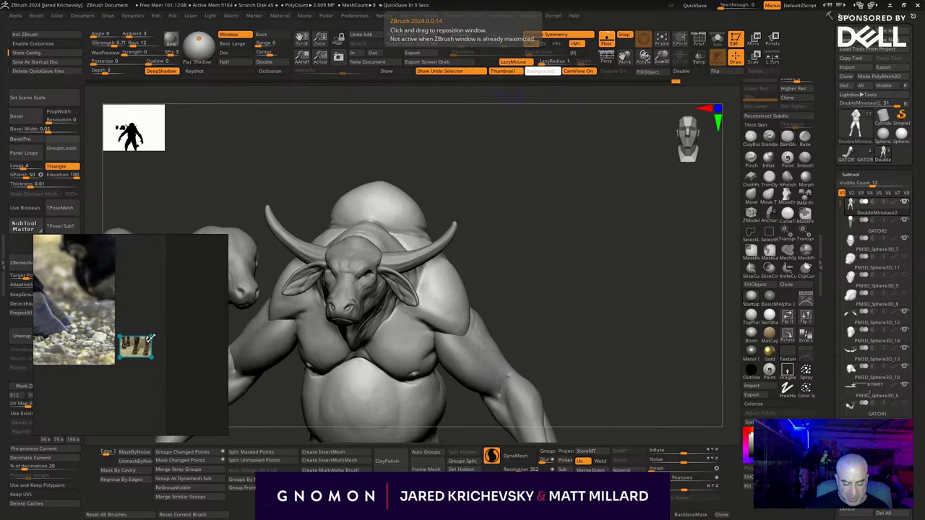
scroll(153, 338, down, 3)
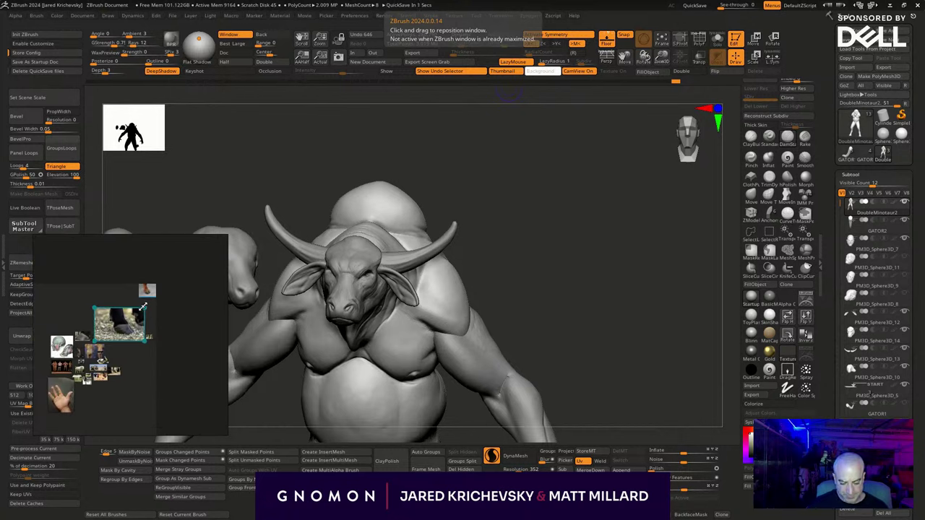
drag(134, 316, 115, 328)
drag(147, 293, 104, 316)
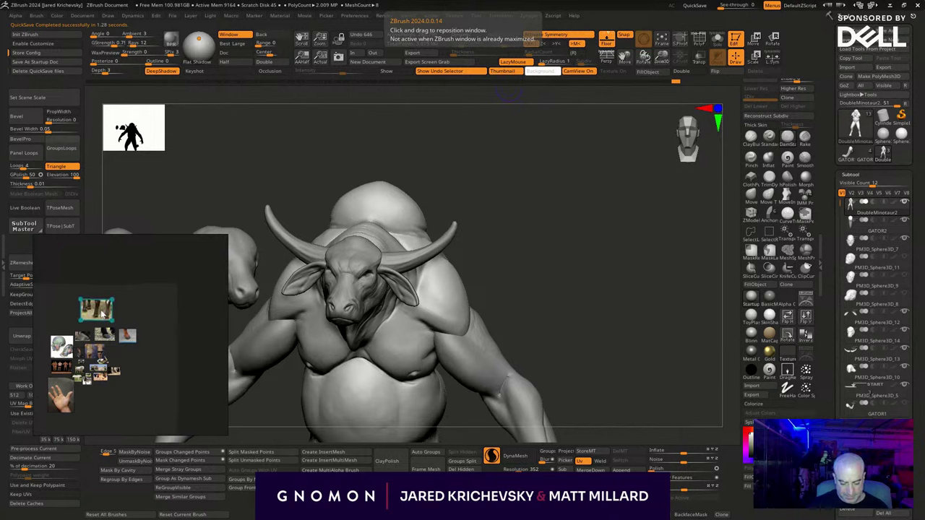
Examine the brown cow legs and black hoof reference photos up close.
scroll(113, 310, up, 2)
scroll(114, 309, up, 4)
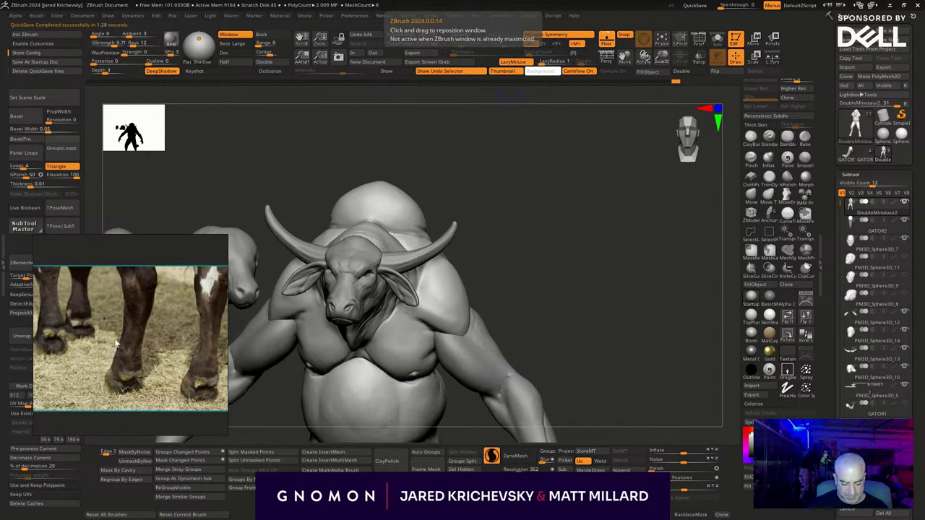
scroll(130, 350, up, 1)
scroll(130, 350, down, 2)
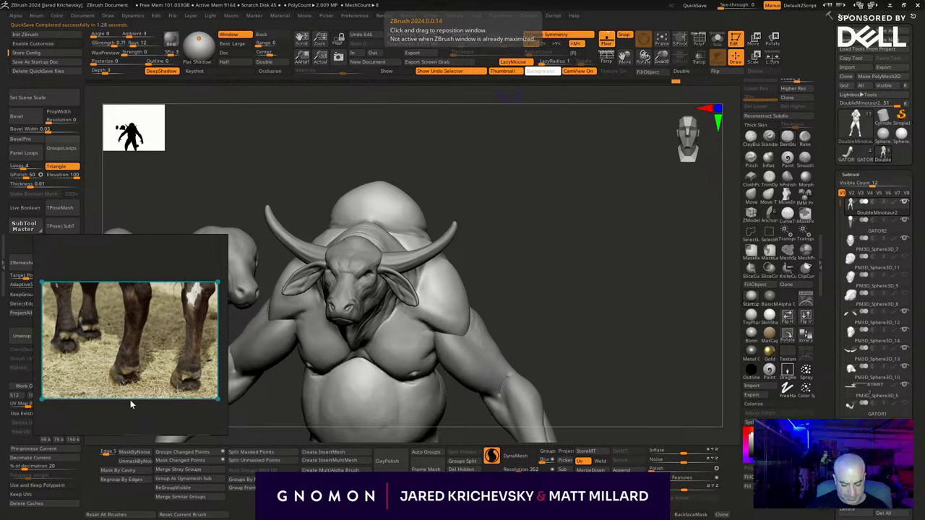
scroll(99, 385, down, 1)
middle_drag(99, 386, 86, 276)
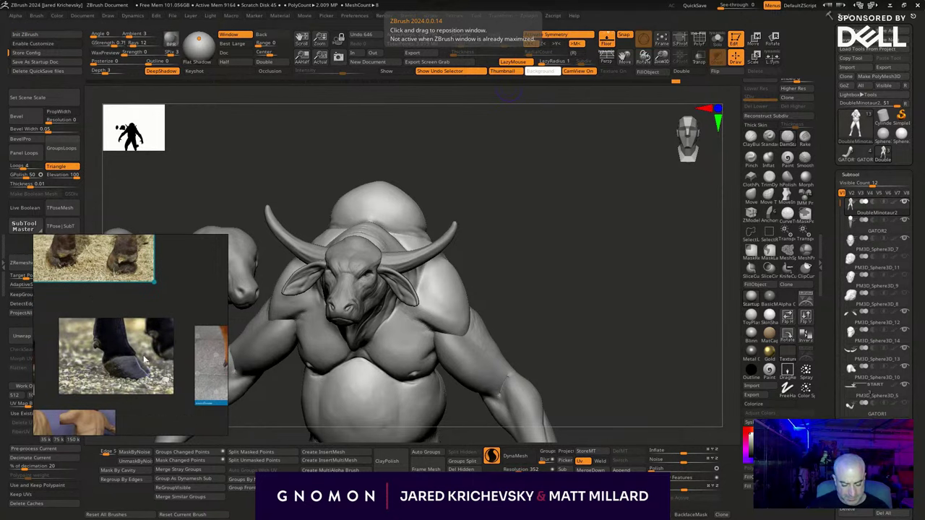
middle_drag(143, 359, 141, 412)
middle_drag(113, 370, 105, 338)
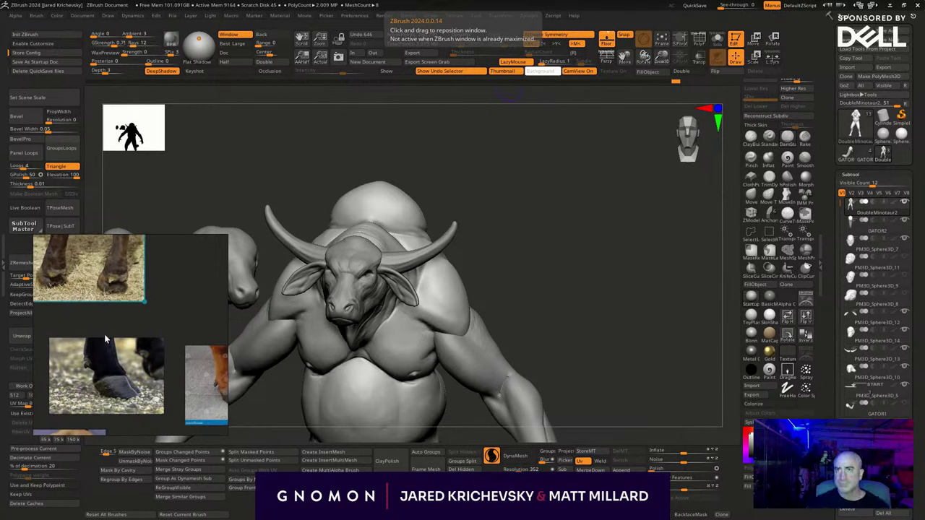
Paste the pale cow's cloven hoof photo, rotate it slightly, and frame it in the reference board.
click(183, 304)
key(ctrl+v)
scroll(182, 304, up, 5)
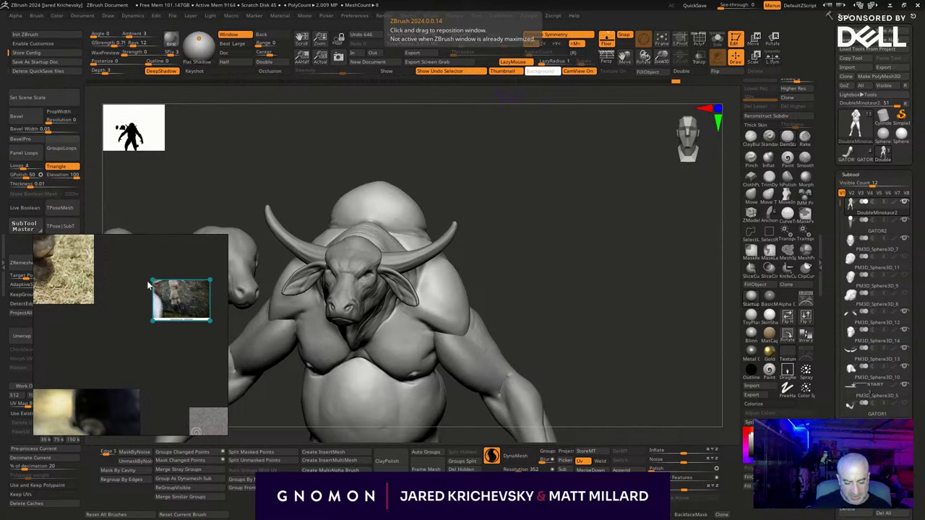
drag(150, 278, 139, 269)
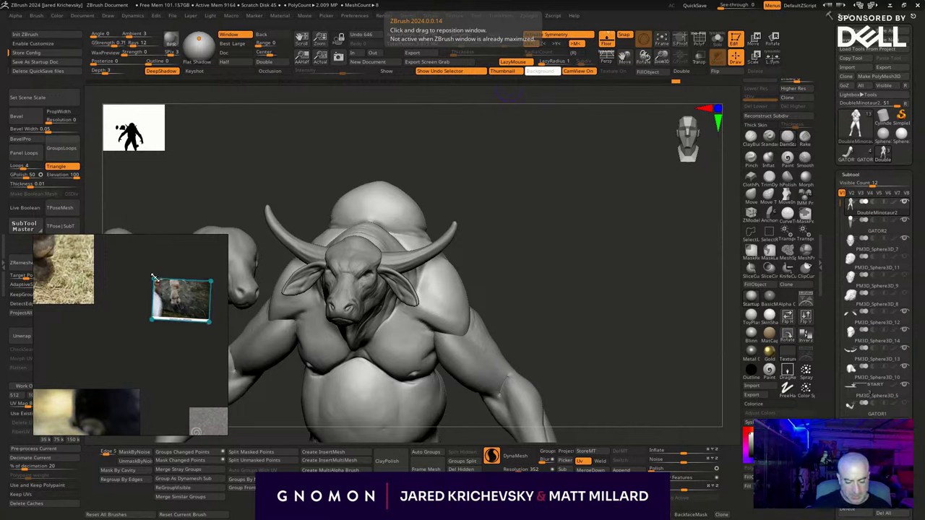
scroll(204, 336, up, 6)
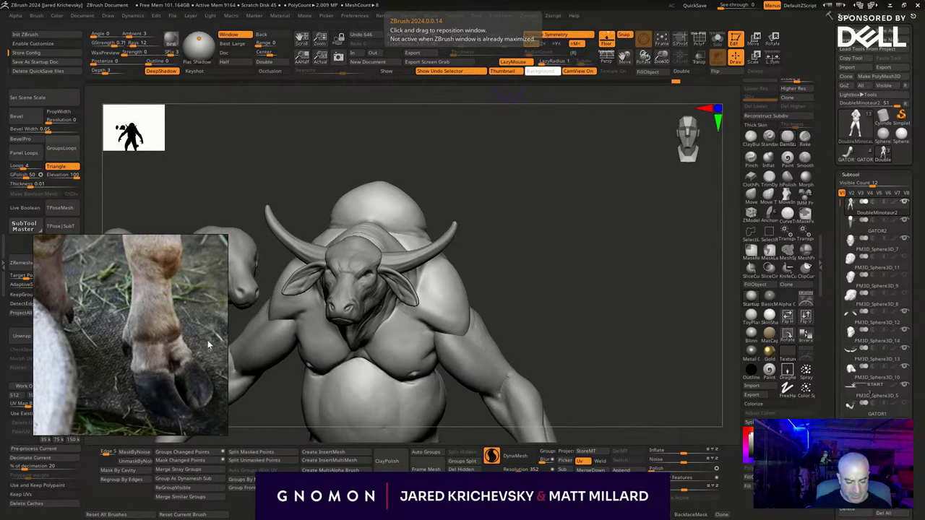
scroll(208, 345, down, 3)
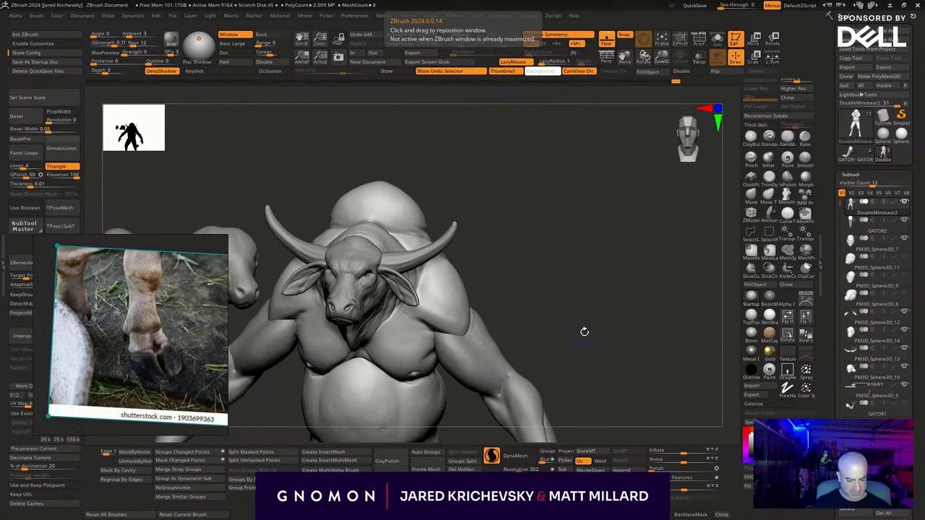
Refine the bony hock joint on the minotaur's lower leg, undoing the first trial stroke.
shift+drag(584, 332, 560, 235)
alt+drag(490, 384, 489, 204)
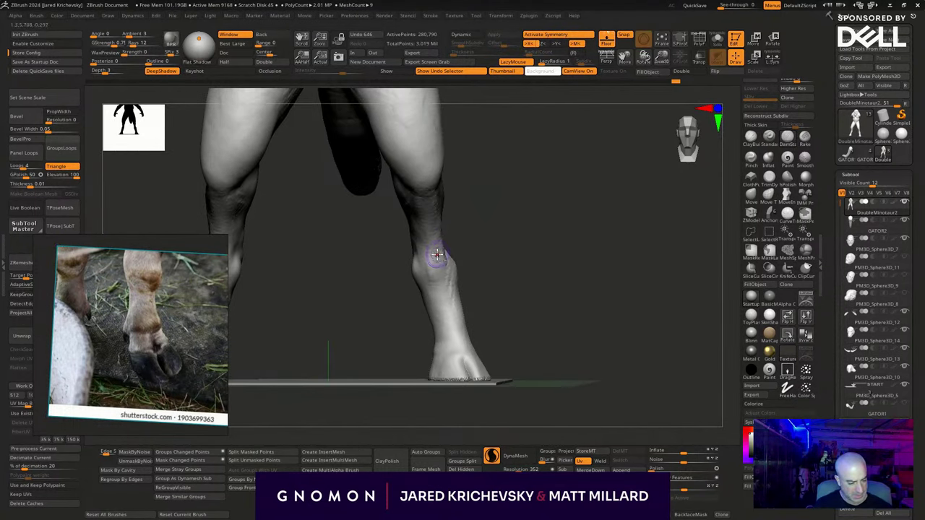
mouse_move(438, 258)
mouse_down()
mouse_move(432, 273)
mouse_move(435, 257)
mouse_up()
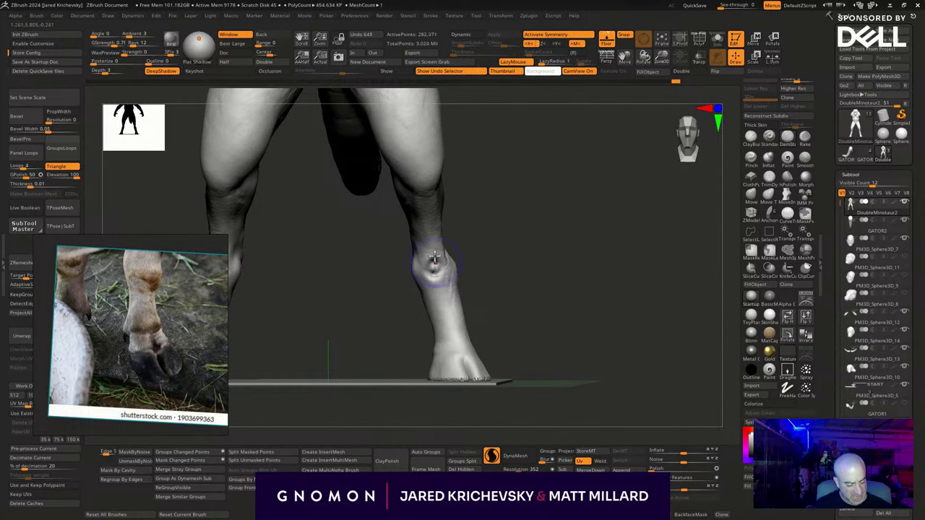
key(ctrl+z)
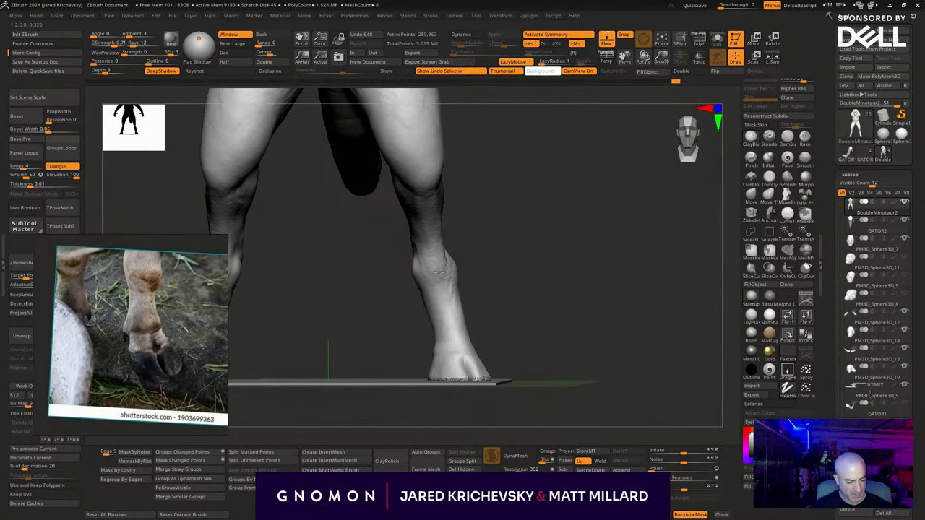
drag(448, 266, 436, 272)
mouse_move(518, 230)
mouse_down()
mouse_move(475, 250)
mouse_move(478, 340)
mouse_up()
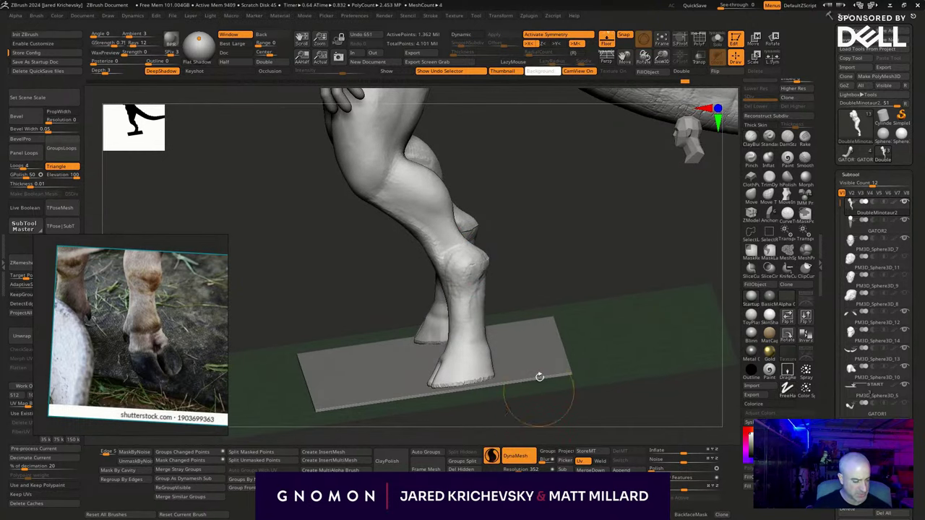
Re-DynaMesh the body and smooth the transition from the hock into the shin.
key(shift+f)
key(shift+f)
drag(520, 246, 579, 252)
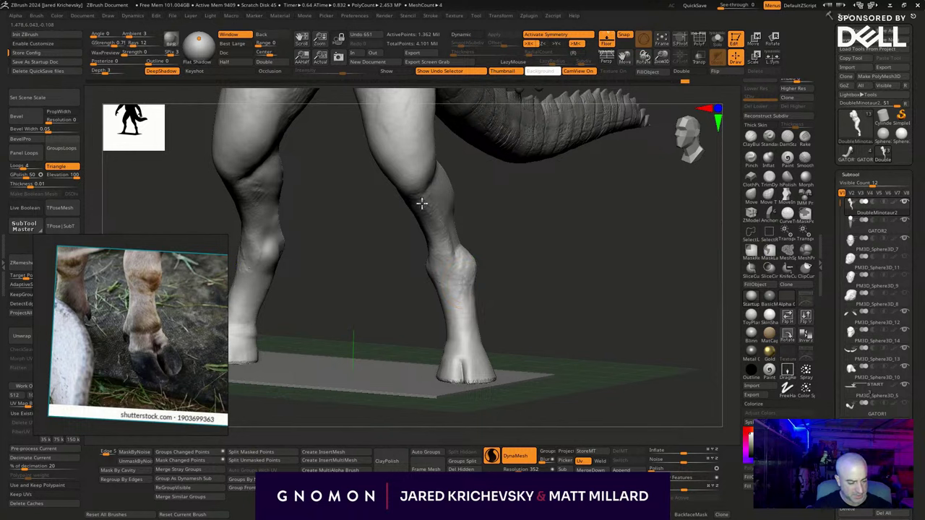
ctrl+drag(501, 360, 499, 358)
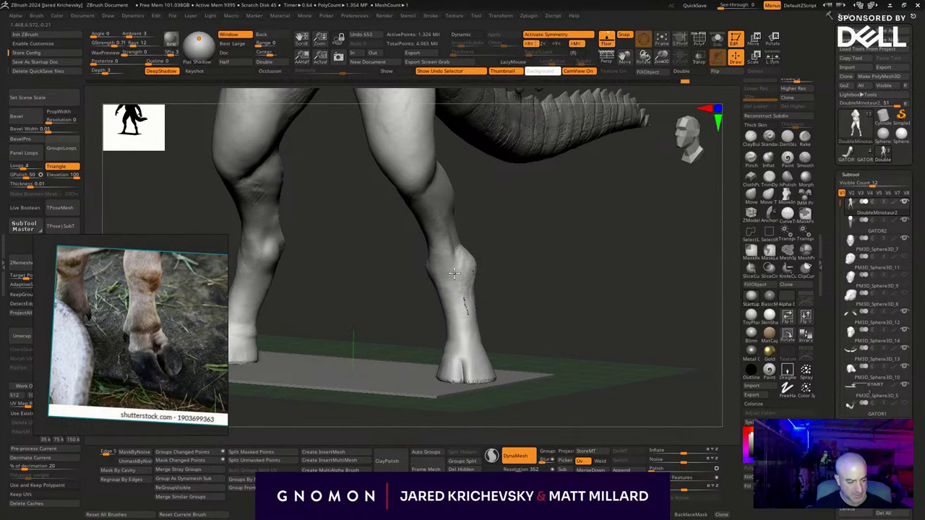
shift+drag(454, 273, 461, 288)
mouse_move(538, 434)
alt+mouse_down()
mouse_move(545, 371)
mouse_move(578, 373)
alt+mouse_up()
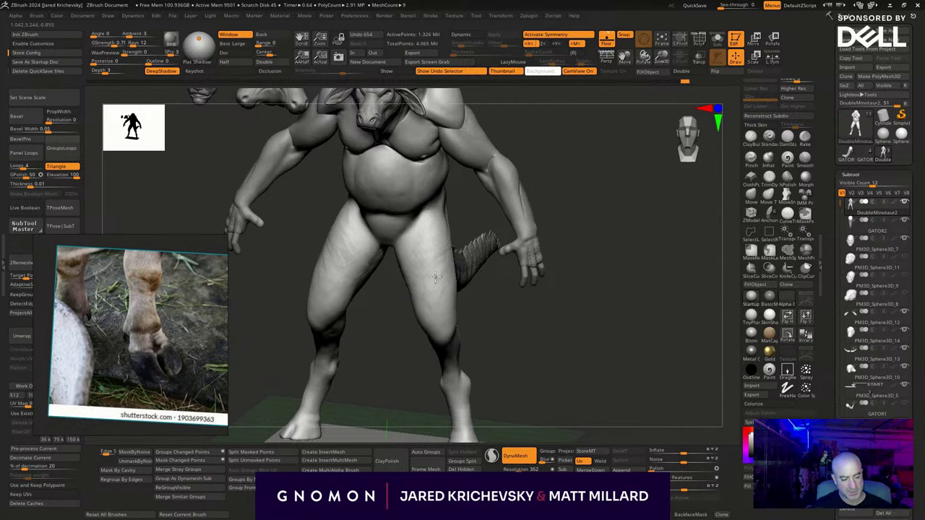
Refine the front and inner thigh surfaces, and tighten the crease between the buttocks beneath the tail.
shift+drag(422, 287, 425, 296)
mouse_move(492, 318)
shift+mouse_down()
mouse_move(535, 384)
mouse_move(533, 330)
mouse_move(549, 344)
shift+mouse_up()
right_drag(549, 344, 464, 170)
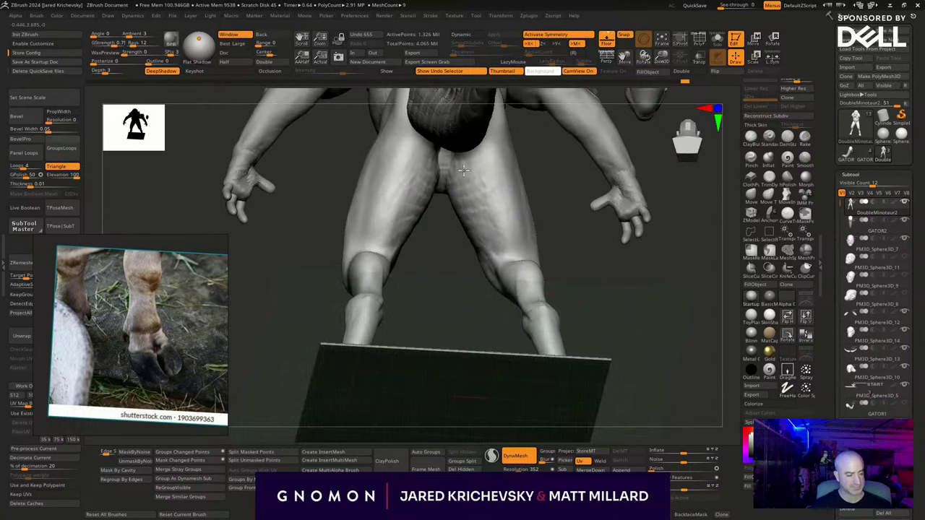
shift+drag(457, 184, 510, 261)
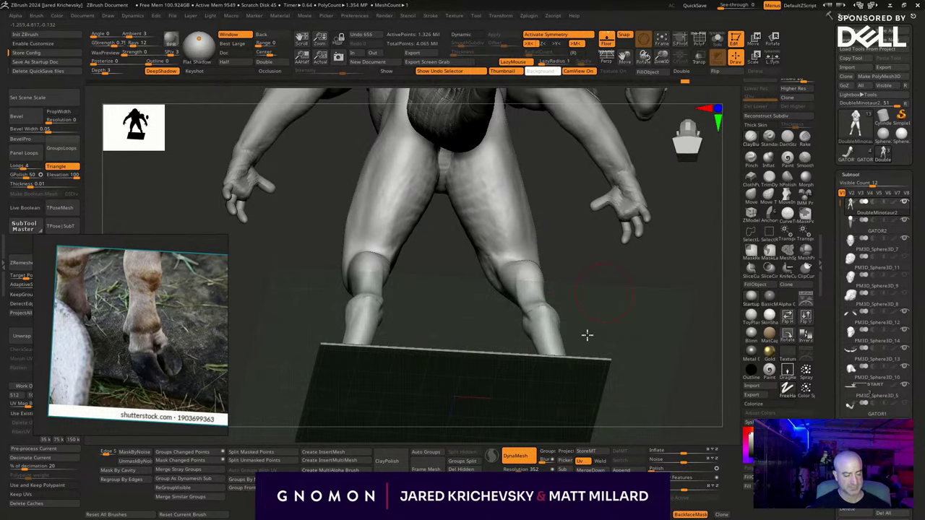
mouse_move(587, 335)
right_down()
mouse_move(554, 340)
mouse_move(541, 322)
right_up()
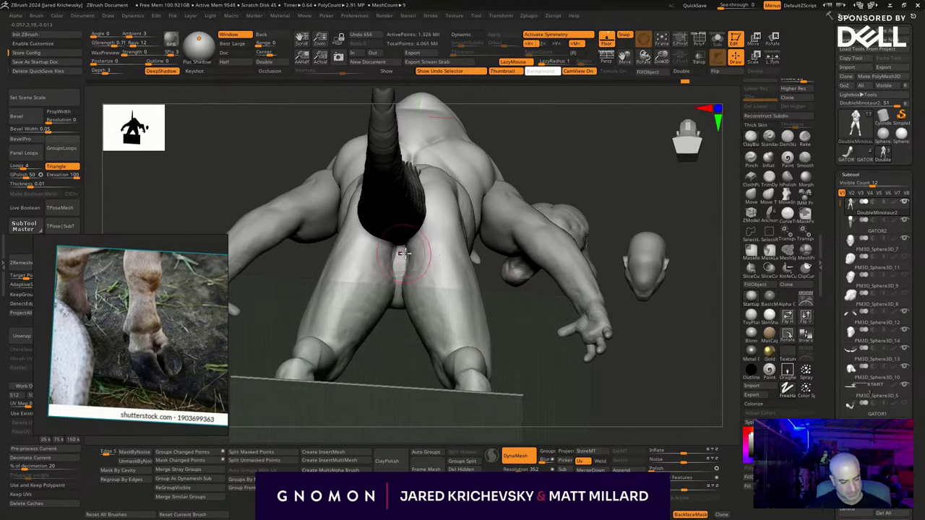
mouse_move(411, 245)
mouse_down()
mouse_move(404, 259)
mouse_move(404, 250)
mouse_up()
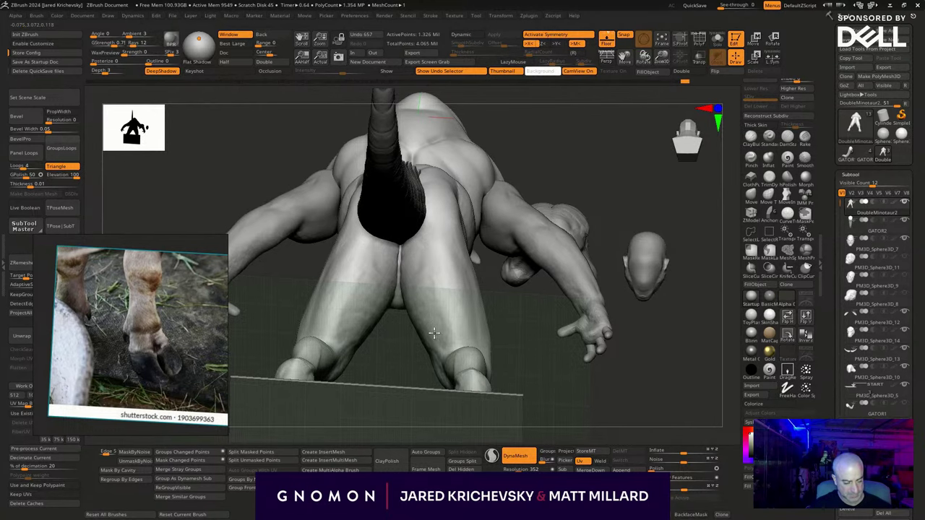
Carve the crease behind the knee and build up the calf muscle below it.
drag(569, 363, 554, 325)
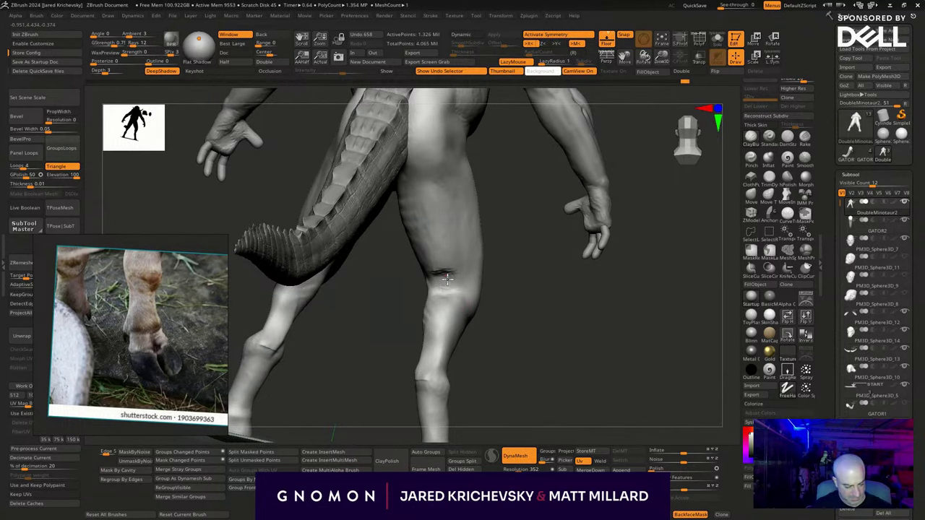
drag(443, 289, 441, 292)
mouse_move(441, 292)
right_down()
mouse_move(512, 314)
mouse_move(444, 296)
right_up()
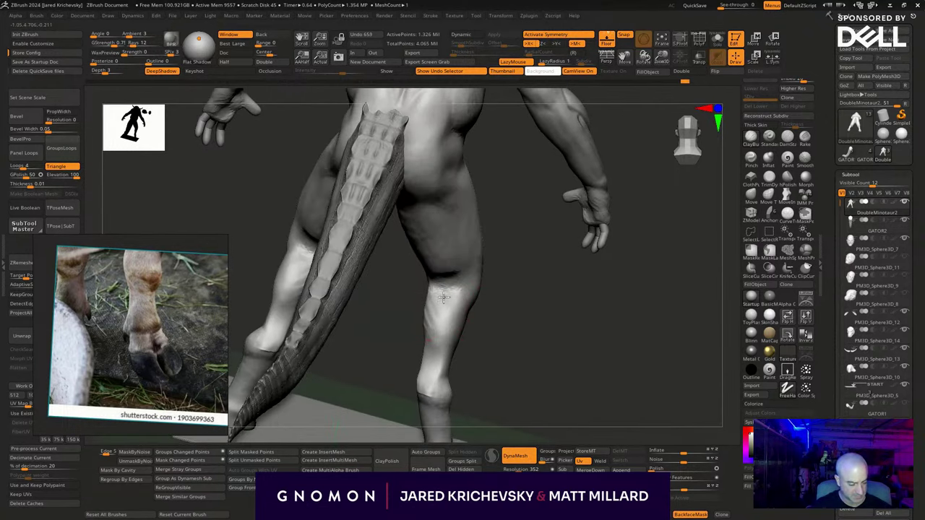
mouse_move(422, 323)
mouse_down()
mouse_move(441, 312)
mouse_move(451, 321)
mouse_up()
right_drag(452, 322, 451, 312)
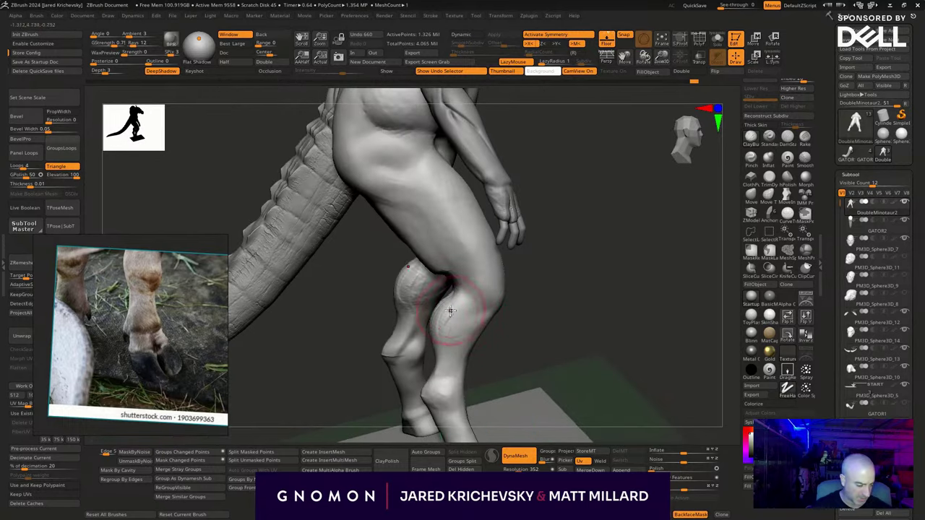
drag(454, 309, 466, 320)
mouse_move(466, 319)
right_down()
mouse_move(581, 311)
mouse_move(542, 314)
mouse_move(494, 351)
mouse_move(491, 275)
right_up()
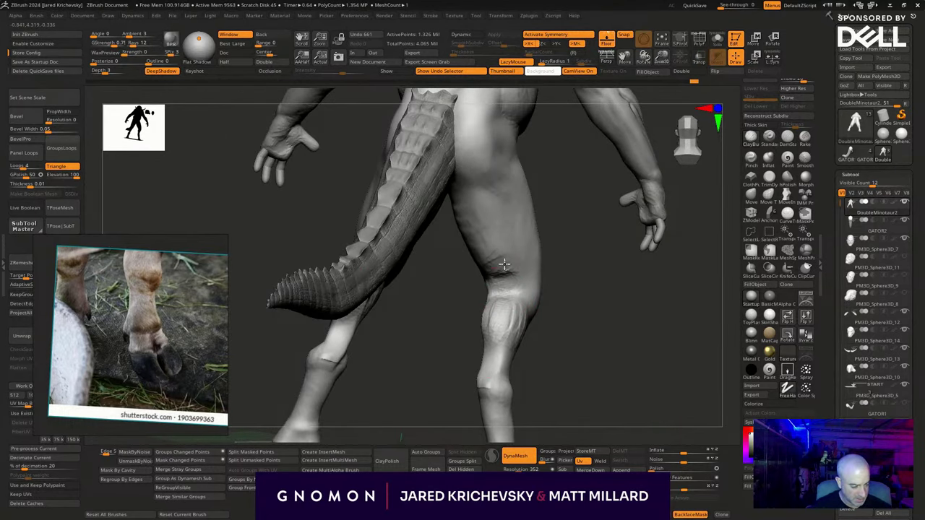
Build up the hamstring along the back of the thigh, and blend the calf muscle into the lower leg.
drag(500, 283, 508, 271)
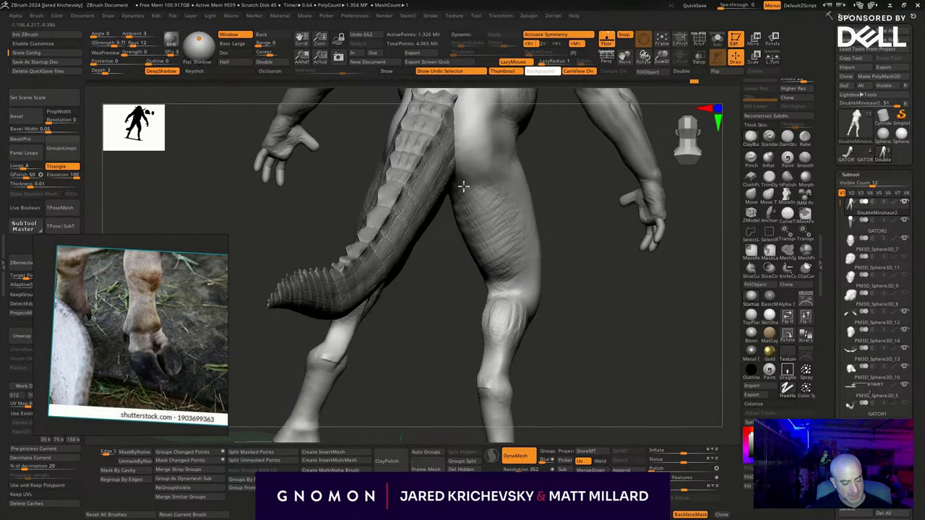
right_drag(578, 353, 502, 243)
drag(502, 244, 529, 263)
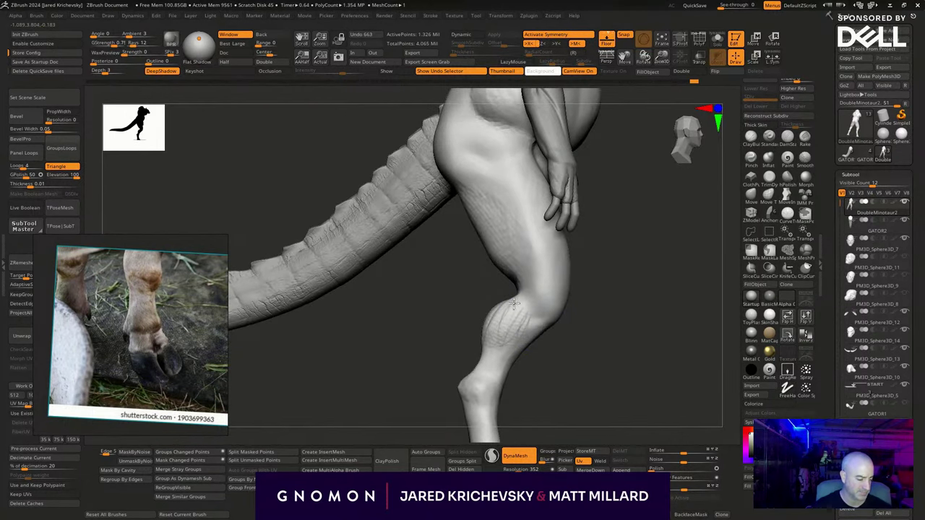
mouse_move(504, 347)
mouse_down()
mouse_move(498, 306)
mouse_move(526, 329)
mouse_up()
shift+drag(536, 334, 533, 359)
mouse_move(672, 366)
right_down()
mouse_move(520, 390)
mouse_move(465, 347)
mouse_move(615, 363)
mouse_move(531, 368)
mouse_move(535, 356)
right_up()
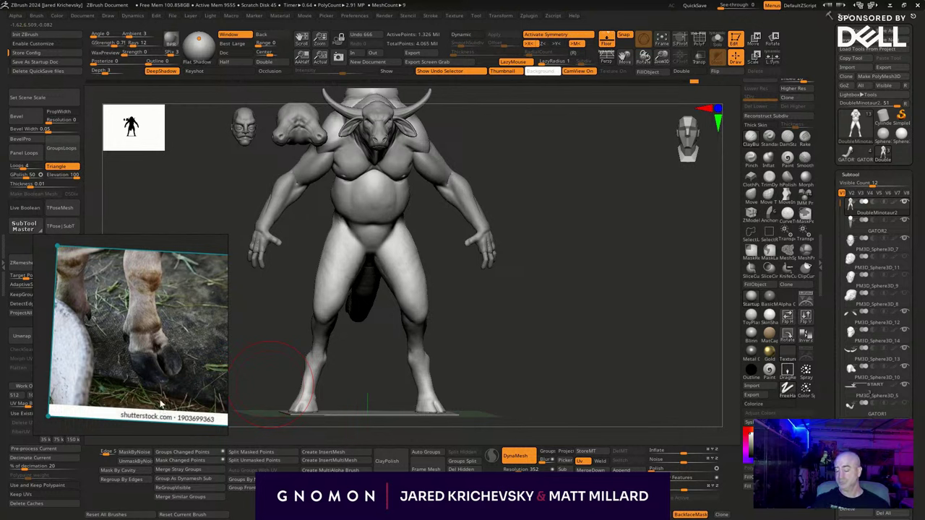
Examine the pale cloven hoof and brown cow leg photos for the hoof shape and lower-leg profile.
scroll(175, 382, up, 3)
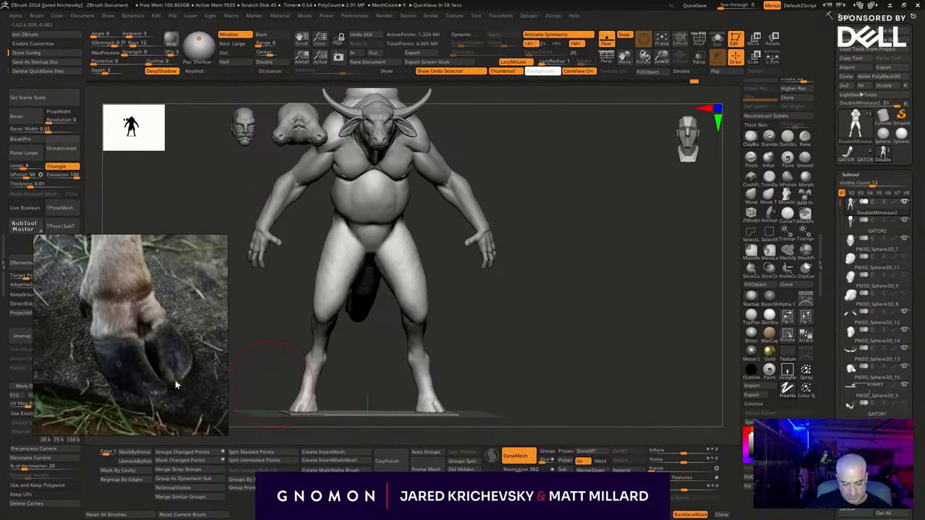
scroll(175, 382, down, 5)
middle_drag(175, 382, 307, 403)
scroll(127, 362, down, 3)
middle_drag(127, 363, 264, 352)
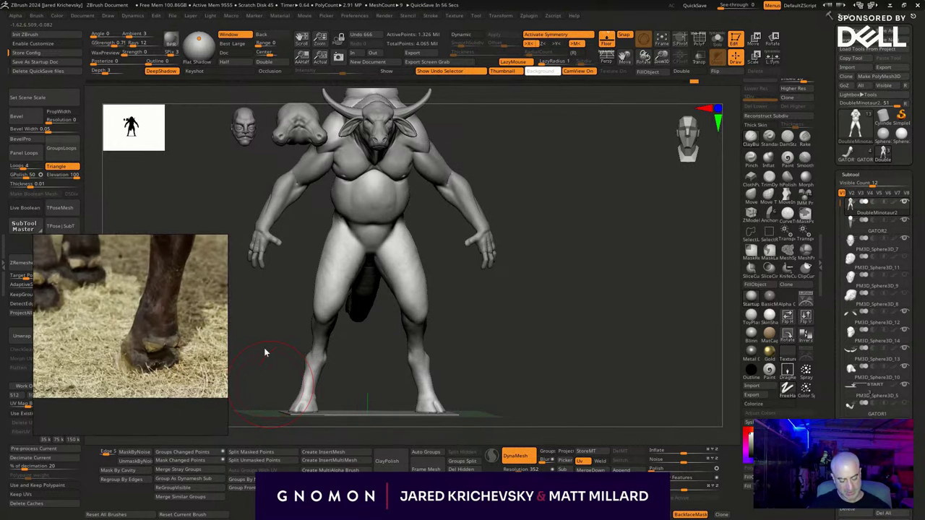
middle_drag(126, 350, 318, 383)
scroll(142, 341, down, 4)
scroll(130, 342, down, 5)
middle_drag(139, 363, 135, 336)
scroll(135, 334, up, 6)
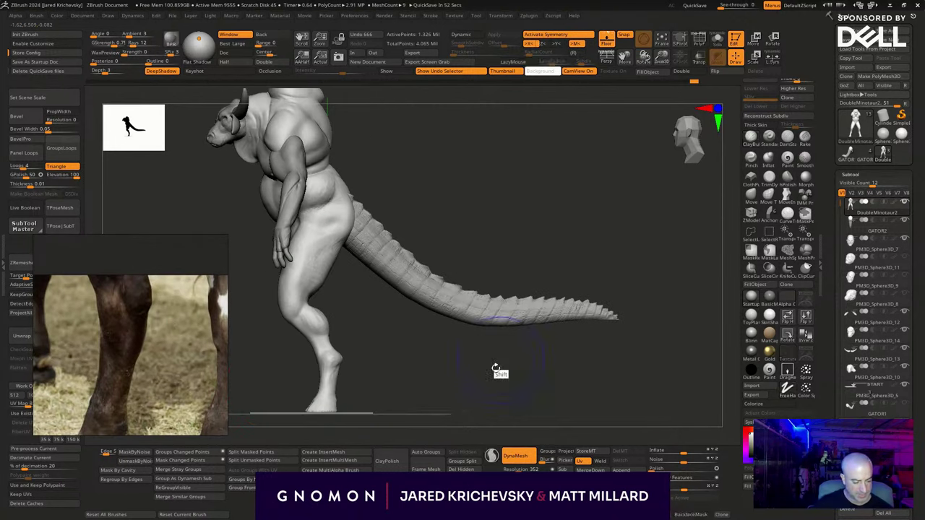
Reshape the lower leg's profile from hock to hoof with the infinite-depth Move brush, working from side and front.
ctrl+right_drag(500, 372, 418, 256)
click(789, 197)
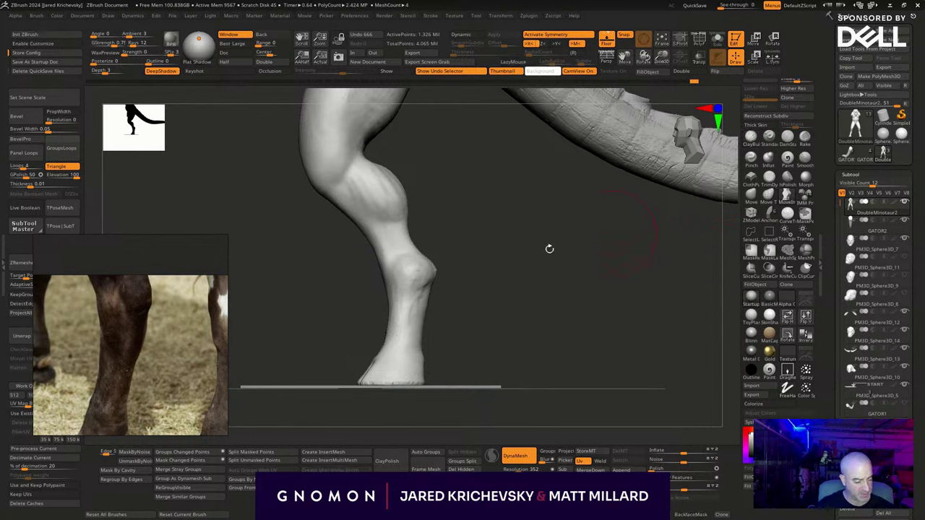
mouse_move(426, 259)
mouse_down()
mouse_move(437, 261)
mouse_move(436, 251)
mouse_move(440, 259)
mouse_move(427, 319)
mouse_move(472, 285)
mouse_move(412, 290)
mouse_move(461, 289)
mouse_up()
mouse_move(522, 280)
mouse_down()
mouse_move(498, 275)
mouse_move(422, 301)
mouse_up()
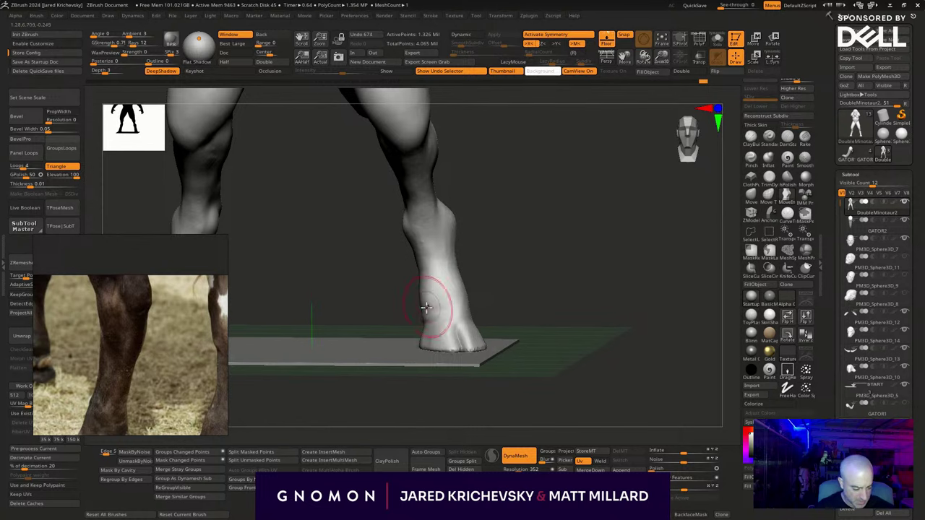
drag(470, 287, 470, 295)
mouse_move(534, 292)
mouse_down()
mouse_move(513, 307)
mouse_move(442, 295)
mouse_up()
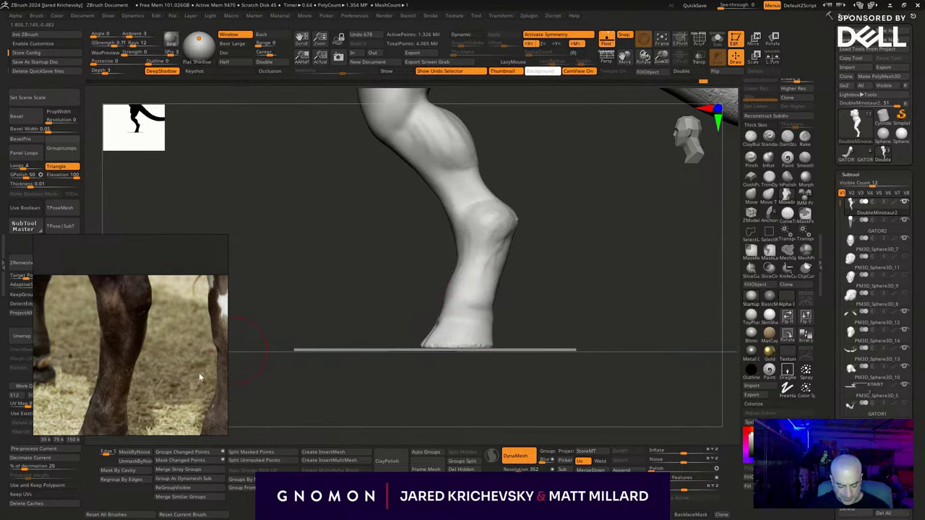
Mask the leg above the hoof, leaving only the foot unmasked, with the brown cow foot photo as reference.
middle_drag(200, 376, 99, 293)
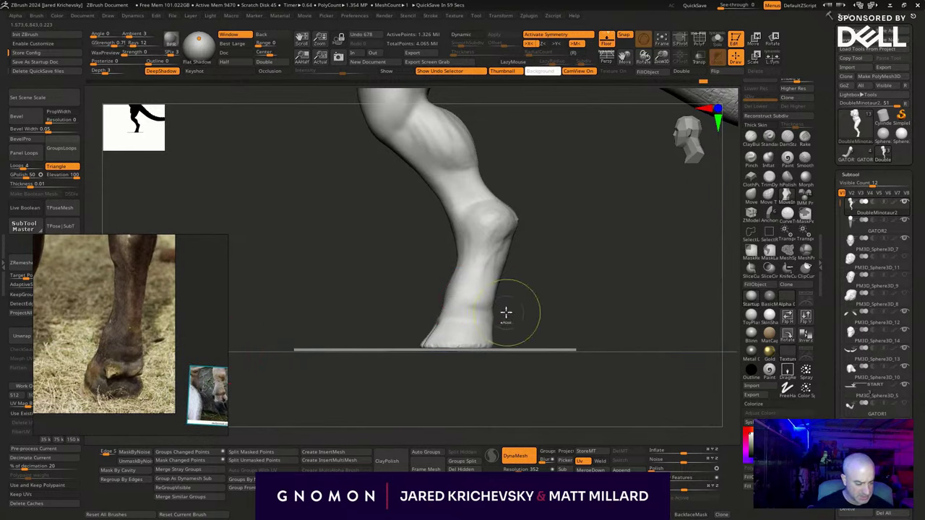
mouse_move(506, 314)
ctrl+mouse_down()
mouse_move(496, 378)
mouse_move(558, 299)
ctrl+mouse_up()
ctrl+click(527, 293)
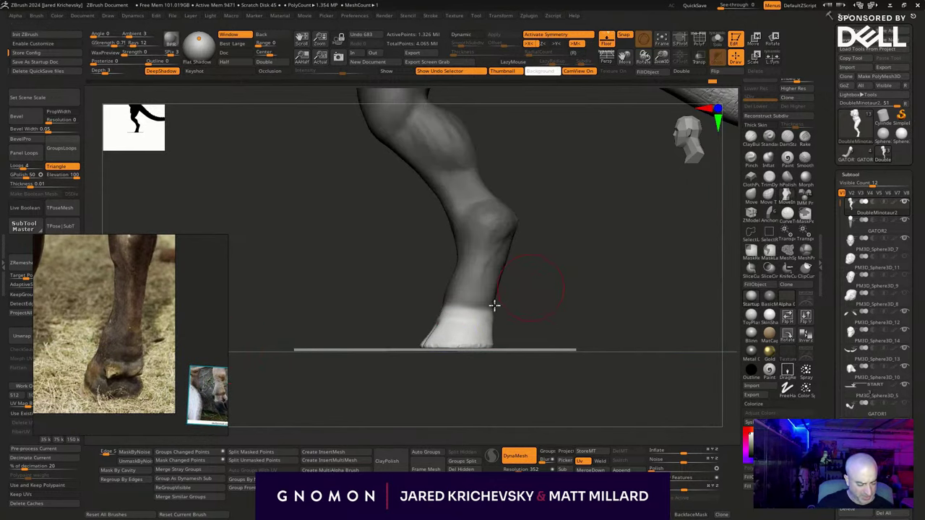
Try shifting the unmasked foot forward with the gizmo, adjusting its placement, and clearing the mask.
key(w)
drag(419, 318, 398, 321)
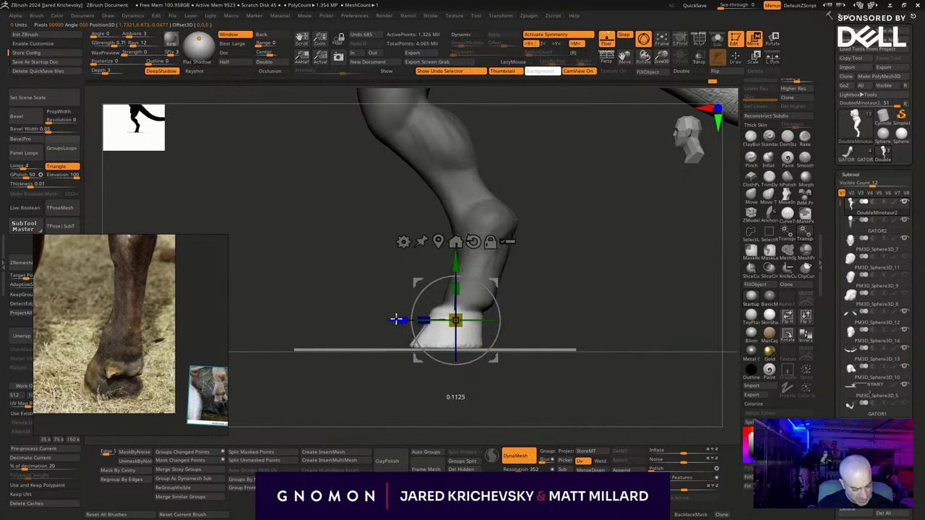
drag(492, 281, 487, 292)
ctrl+right_drag(556, 257, 578, 326)
ctrl+drag(579, 325, 583, 405)
key(q)
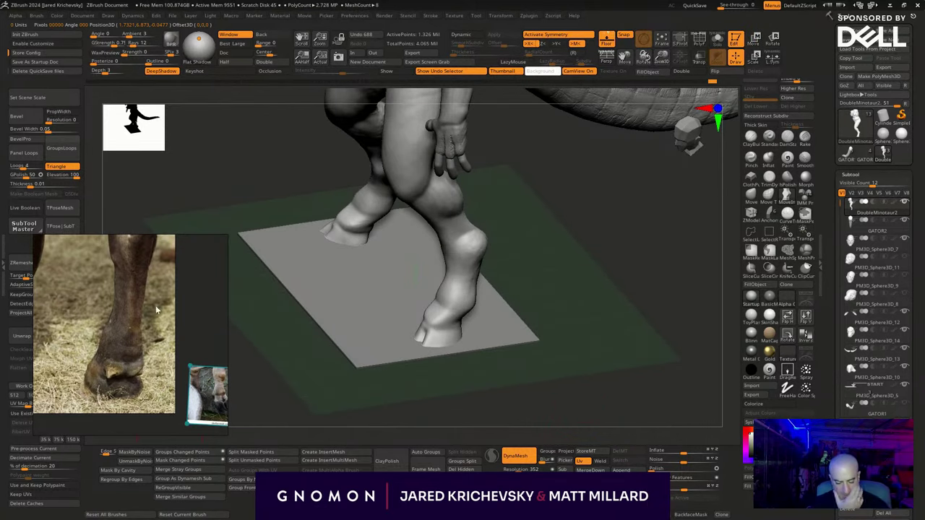
Check the hoof reference photos and undo the foot's shift and the mask clearing.
scroll(136, 274, down, 5)
scroll(135, 273, up, 5)
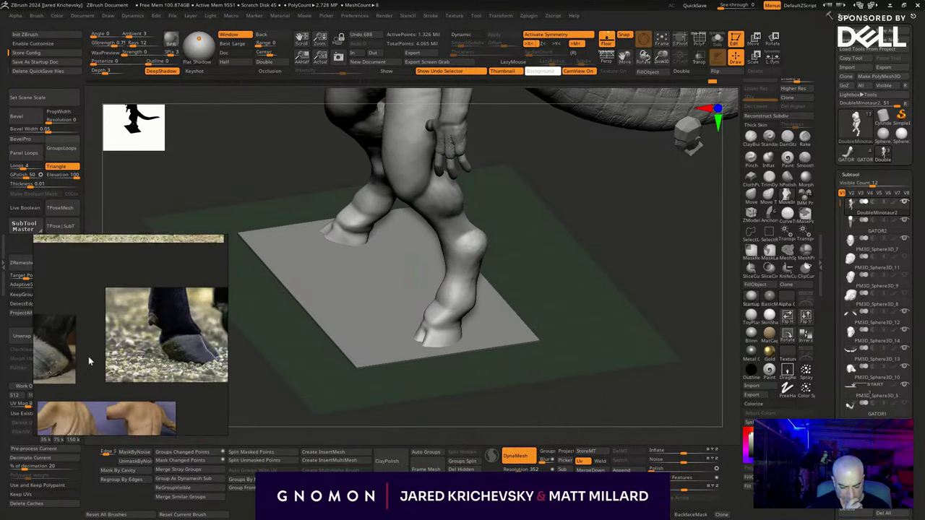
drag(563, 374, 600, 369)
key(ctrl+z)
key(ctrl+z)
key(ctrl+z)
Push in the back of the foot just under the masked leg, and flare the heel outward at the base.
mouse_move(516, 337)
mouse_down()
mouse_move(521, 400)
mouse_move(503, 302)
mouse_up()
key(w)
key(q)
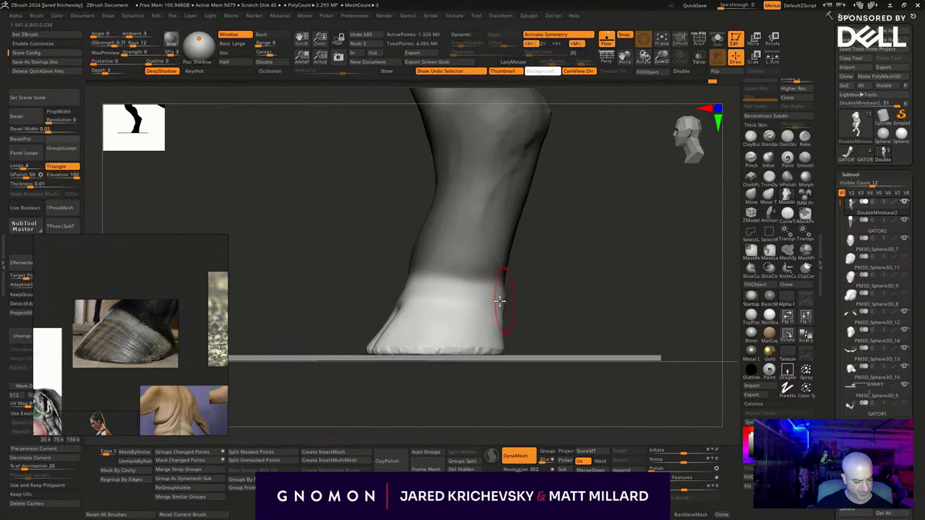
key(b)
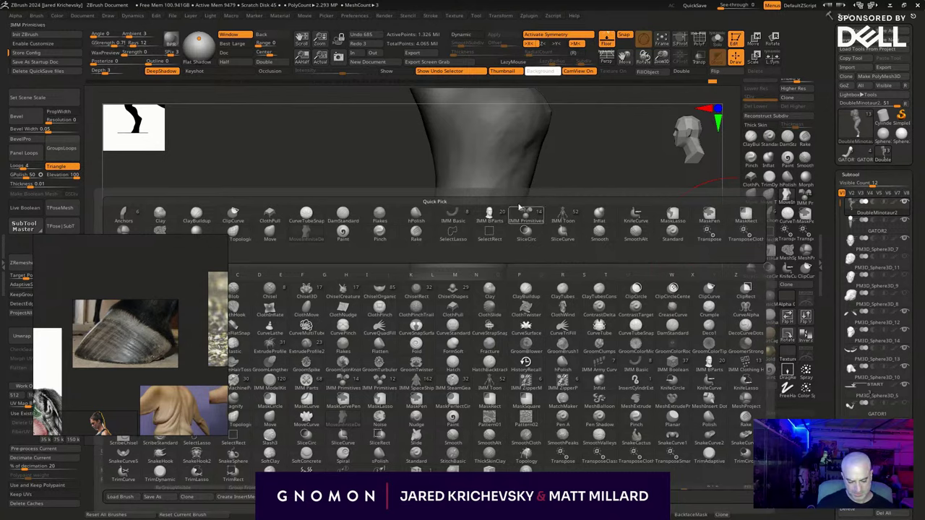
click(519, 208)
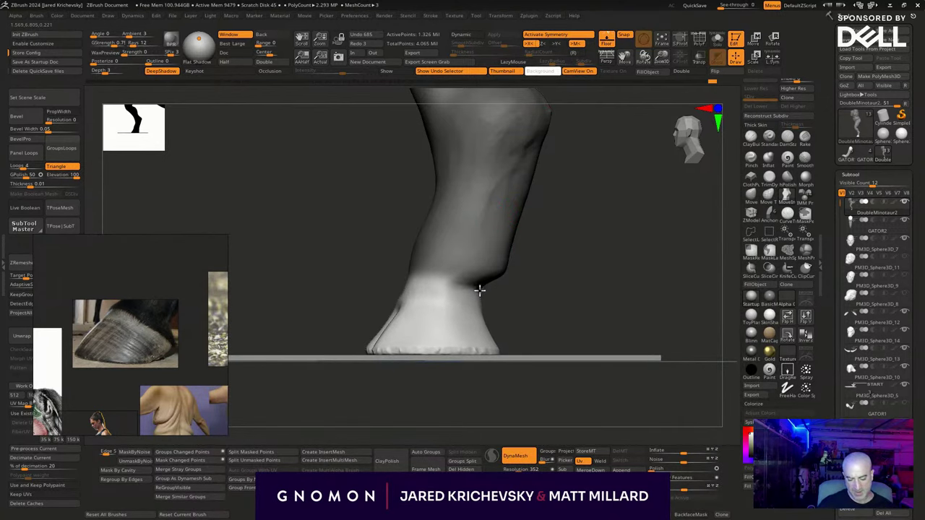
drag(479, 291, 478, 294)
drag(479, 336, 492, 329)
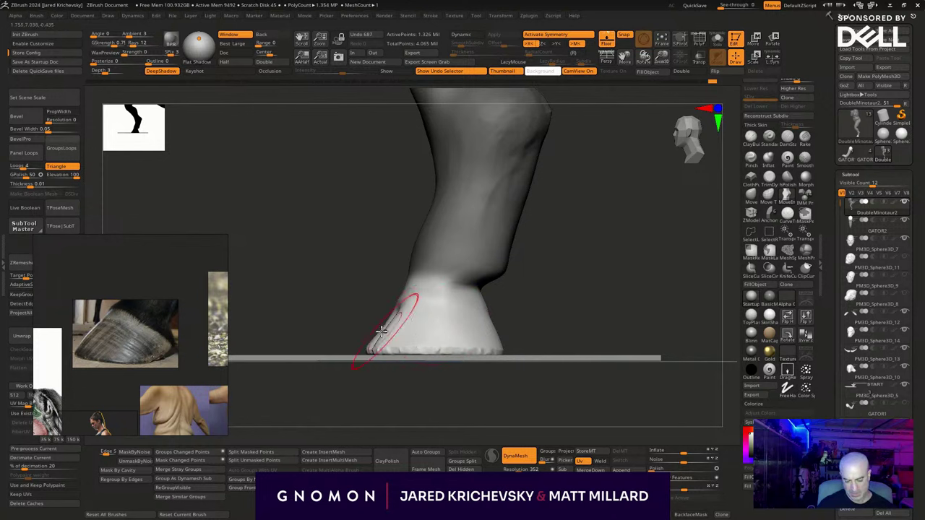
Pull the toe forward and round out the hoof's front slope to match the horse hoof photo.
drag(397, 320, 340, 339)
key(s)
drag(396, 300, 383, 300)
mouse_move(383, 314)
mouse_down()
mouse_move(375, 307)
mouse_move(398, 281)
mouse_move(373, 305)
mouse_up()
drag(386, 294, 390, 290)
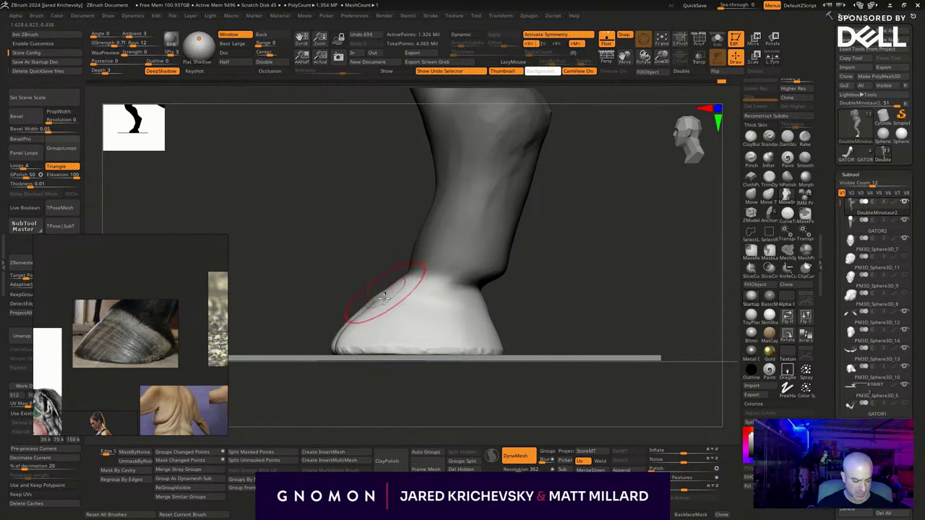
drag(365, 338, 433, 355)
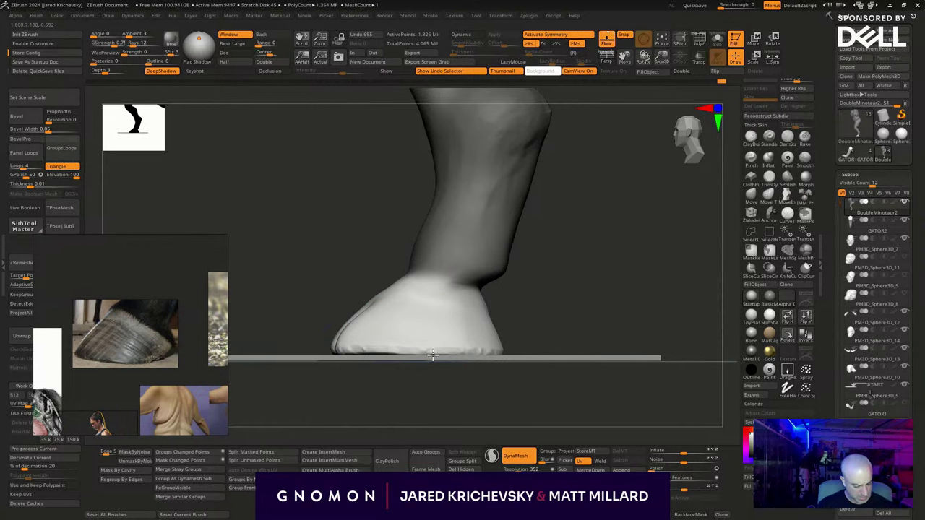
Smooth the hoof's bottom edge and sharpen it with the Pinch brush around the heel, side, toe and front.
mouse_move(354, 346)
shift+mouse_down()
mouse_move(487, 357)
mouse_move(465, 353)
shift+mouse_up()
click(752, 158)
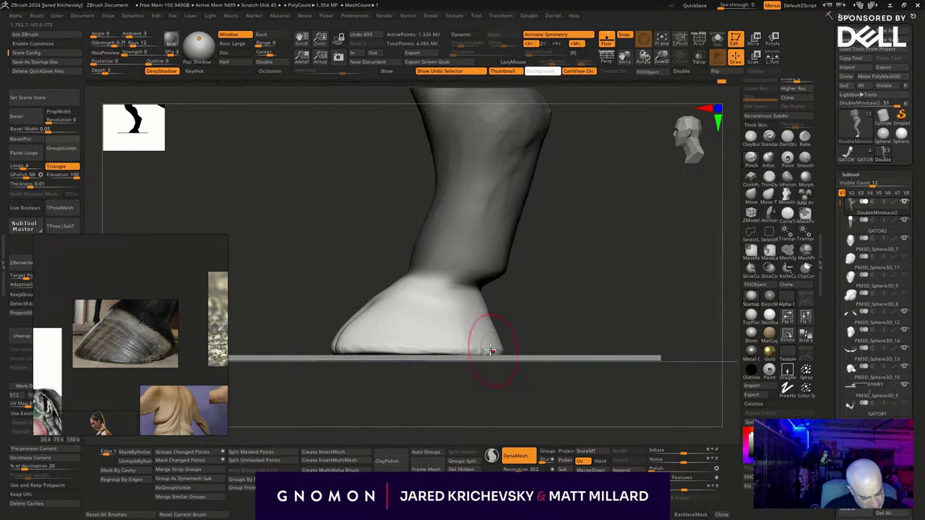
drag(469, 351, 495, 351)
drag(418, 347, 338, 347)
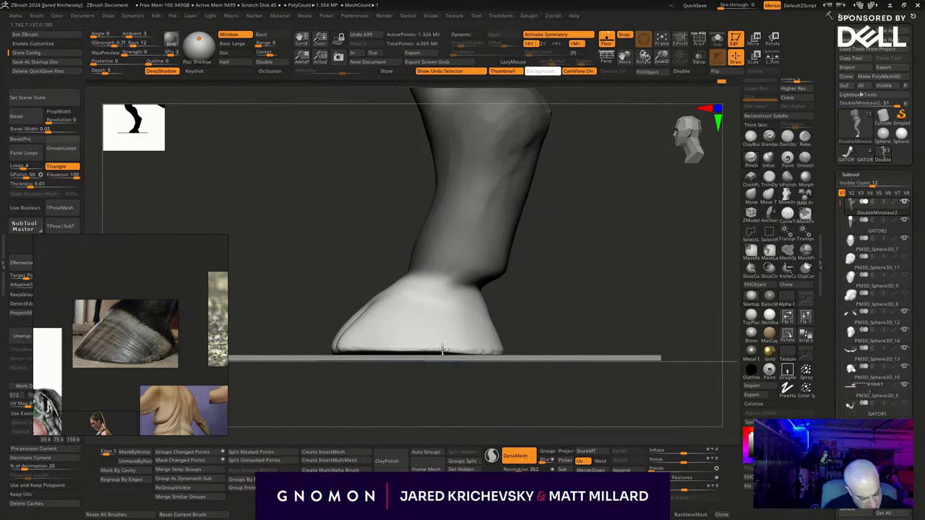
drag(347, 383, 620, 413)
mouse_move(544, 367)
mouse_down()
mouse_move(449, 367)
mouse_move(574, 361)
mouse_up()
mouse_move(657, 326)
mouse_down()
mouse_move(672, 314)
mouse_move(600, 316)
mouse_up()
drag(507, 364, 512, 370)
drag(406, 371, 404, 373)
Straighten the hoof's side contours as seen from the front, and smooth the transition at the ankle.
drag(552, 277, 533, 292)
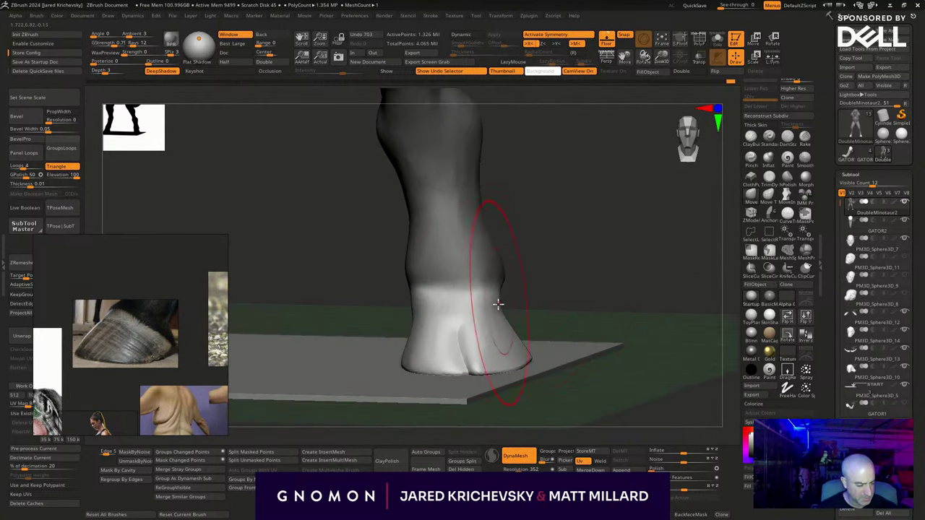
key(s)
mouse_move(503, 325)
mouse_down()
mouse_move(477, 325)
mouse_move(511, 335)
mouse_move(509, 324)
mouse_up()
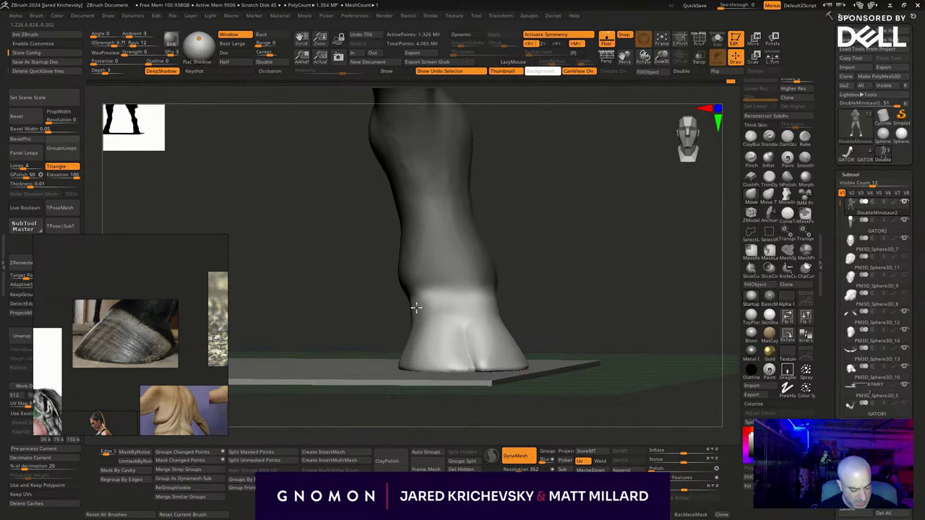
drag(417, 307, 552, 267)
key(s)
shift+drag(483, 304, 510, 282)
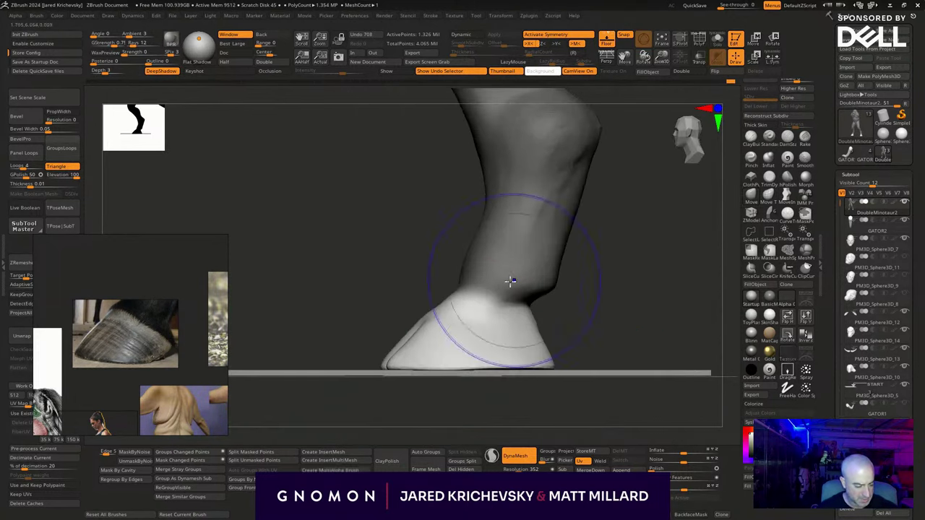
Refine the front slope of the hoof from just below the ankle down to the toe in profile.
drag(469, 304, 460, 297)
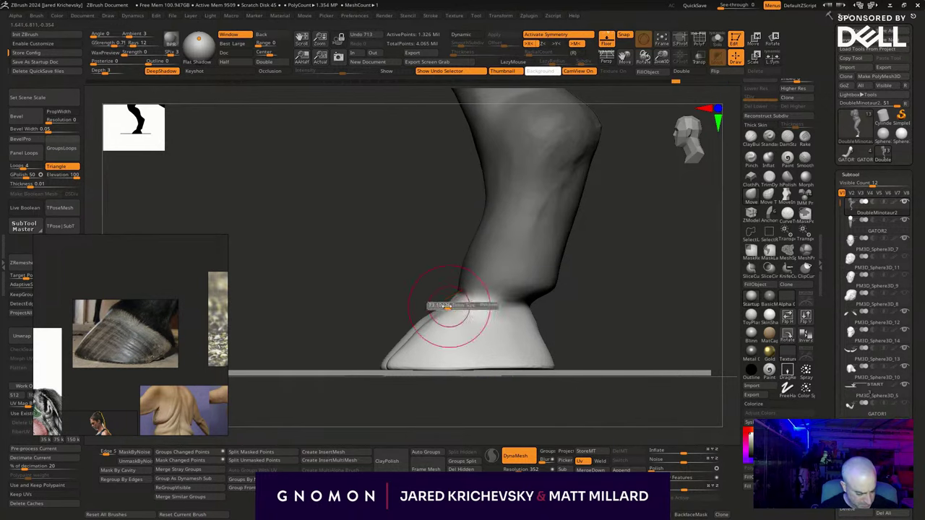
drag(450, 299, 457, 292)
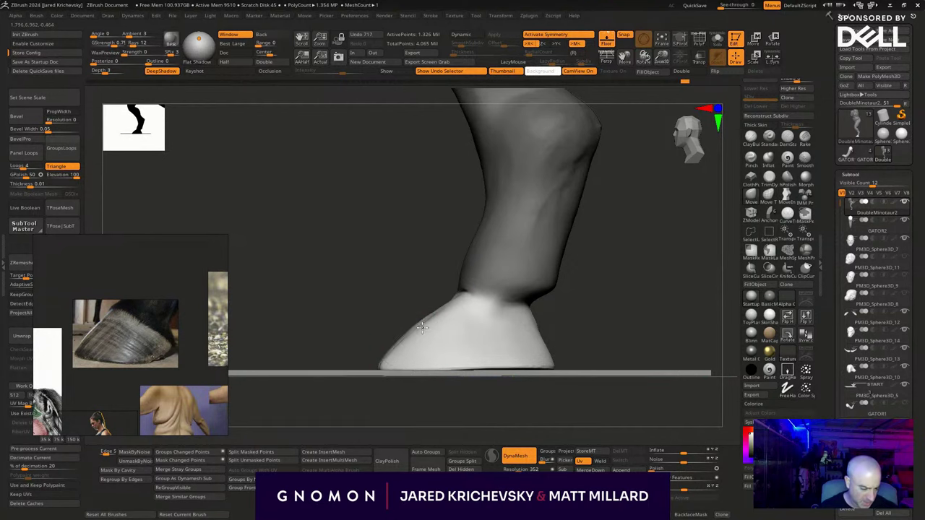
drag(423, 327, 432, 319)
key(s)
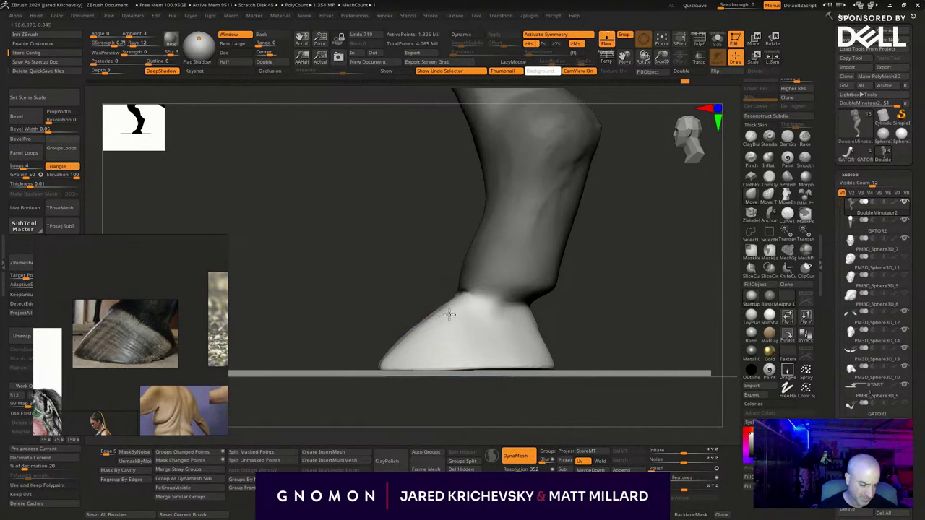
Round the hoof's toe outline as seen from above.
mouse_move(639, 320)
mouse_down()
mouse_move(589, 293)
mouse_move(586, 337)
mouse_move(648, 351)
mouse_move(640, 373)
mouse_move(549, 332)
mouse_move(557, 326)
mouse_move(523, 325)
mouse_up()
drag(436, 331, 446, 328)
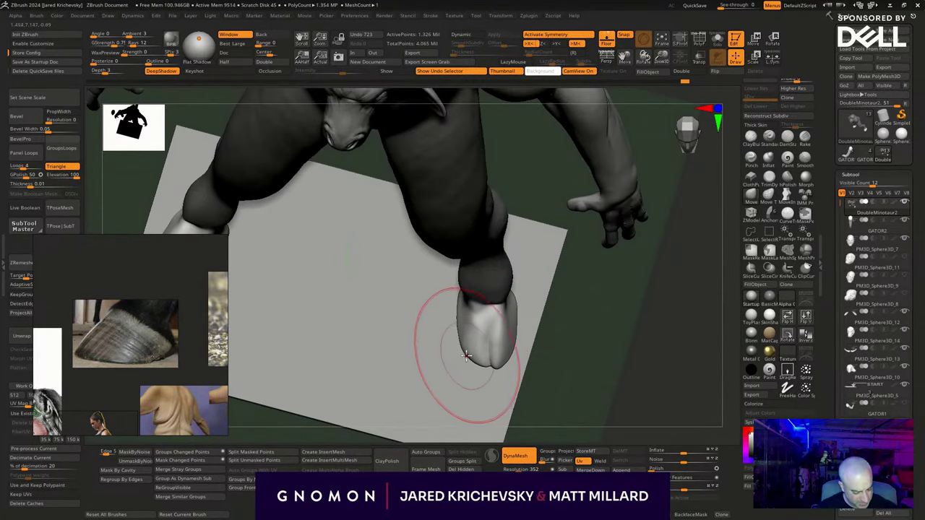
drag(463, 364, 468, 356)
drag(592, 344, 537, 334)
drag(543, 300, 539, 302)
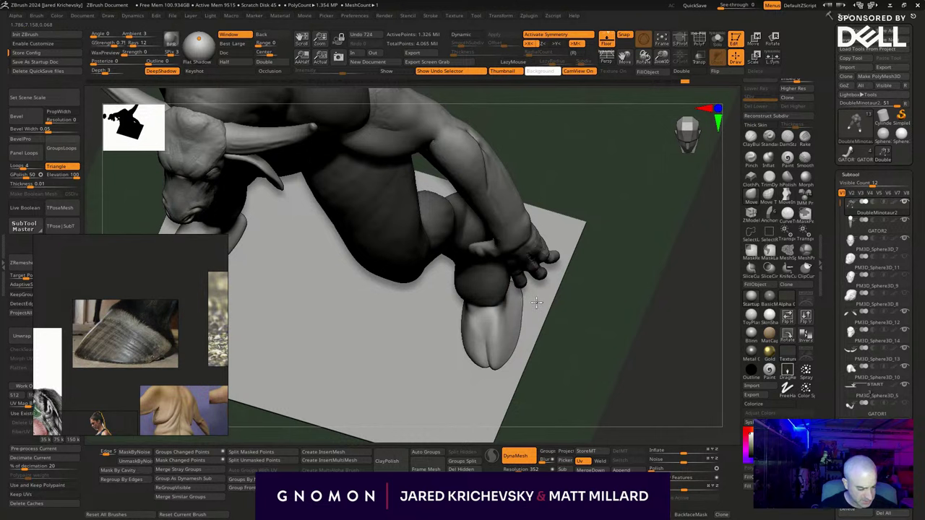
Clear the mask on the body and make small shape adjustments around the foot.
drag(611, 368, 633, 365)
alt+drag(633, 364, 502, 324)
drag(394, 279, 399, 280)
mouse_move(517, 289)
mouse_down()
mouse_move(556, 294)
mouse_move(583, 364)
mouse_move(531, 347)
mouse_up()
mouse_move(474, 301)
mouse_down()
mouse_move(457, 307)
mouse_move(593, 369)
mouse_move(566, 310)
mouse_move(594, 319)
mouse_up()
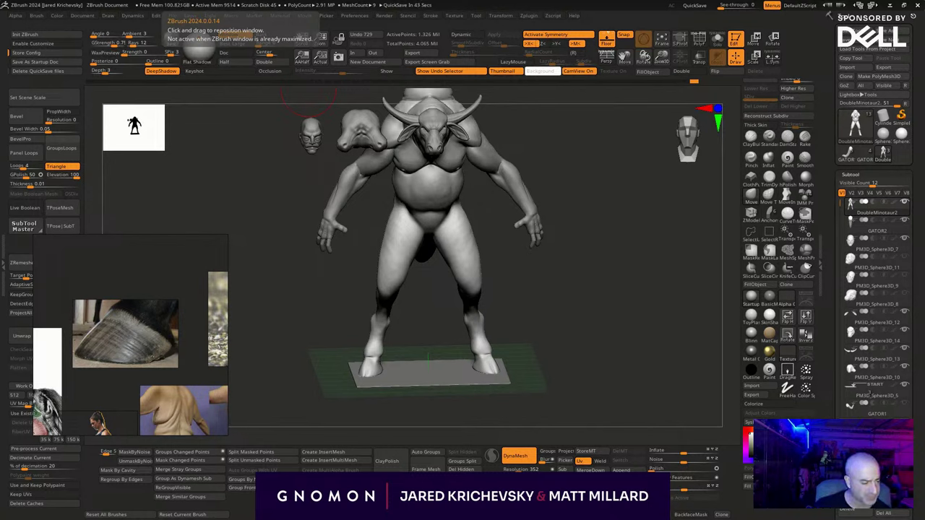
Carve the groin crease from the hip to the inner thigh with the DamStandard brush, and shape the area under the crotch.
drag(595, 410, 646, 381)
click(788, 137)
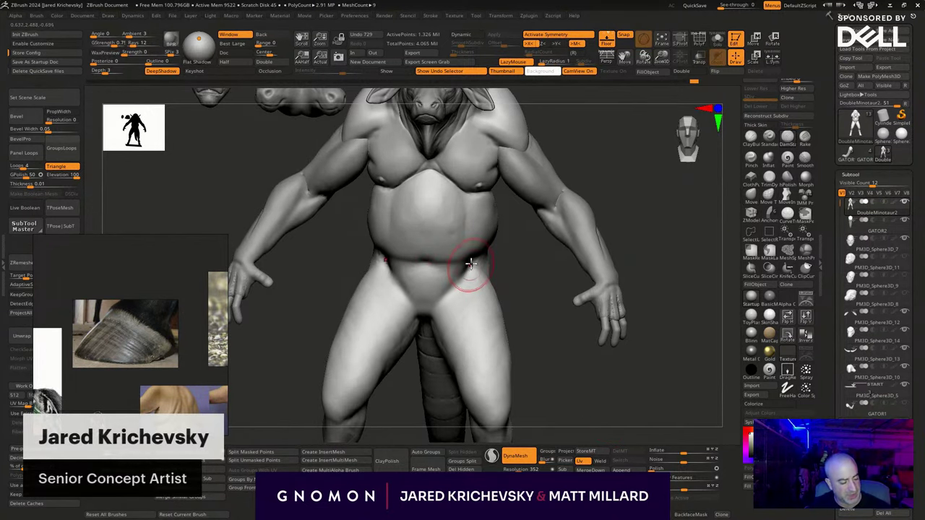
mouse_move(469, 268)
mouse_down()
mouse_move(436, 308)
mouse_move(441, 352)
mouse_up()
drag(558, 376, 553, 330)
key(s)
drag(437, 296, 430, 338)
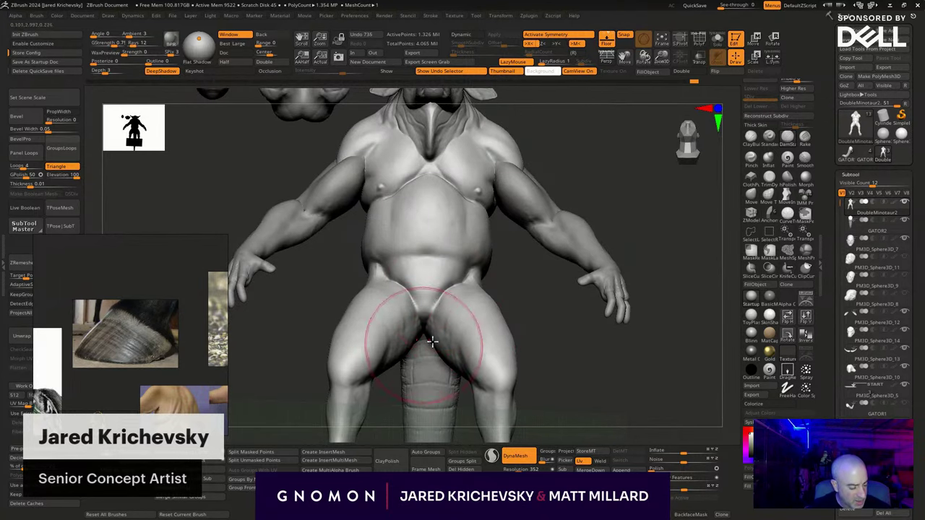
Define vertical muscle lines down the front of the upper thighs and smooth the inner thigh above the knee.
mouse_move(560, 388)
mouse_down()
mouse_move(574, 437)
mouse_move(451, 346)
mouse_move(483, 406)
mouse_up()
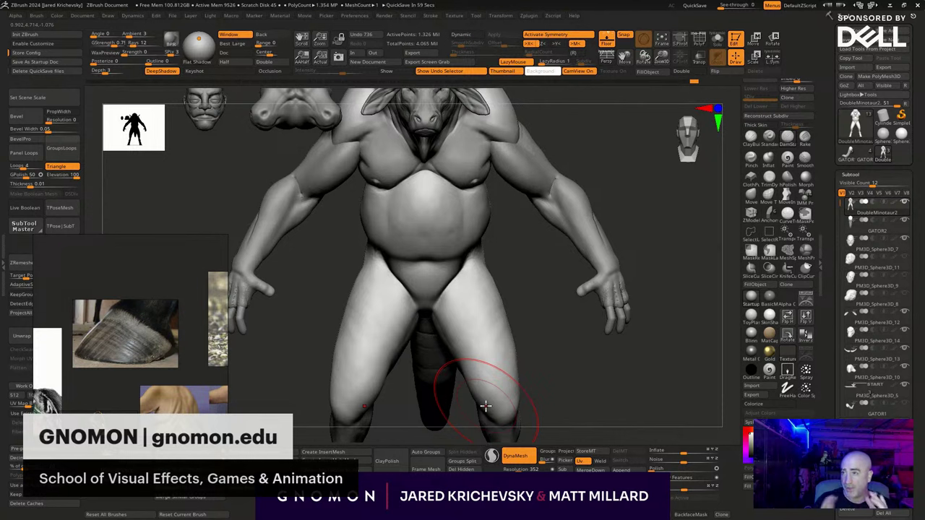
mouse_move(556, 381)
mouse_down()
mouse_move(443, 214)
mouse_move(455, 303)
mouse_up()
drag(461, 258, 455, 311)
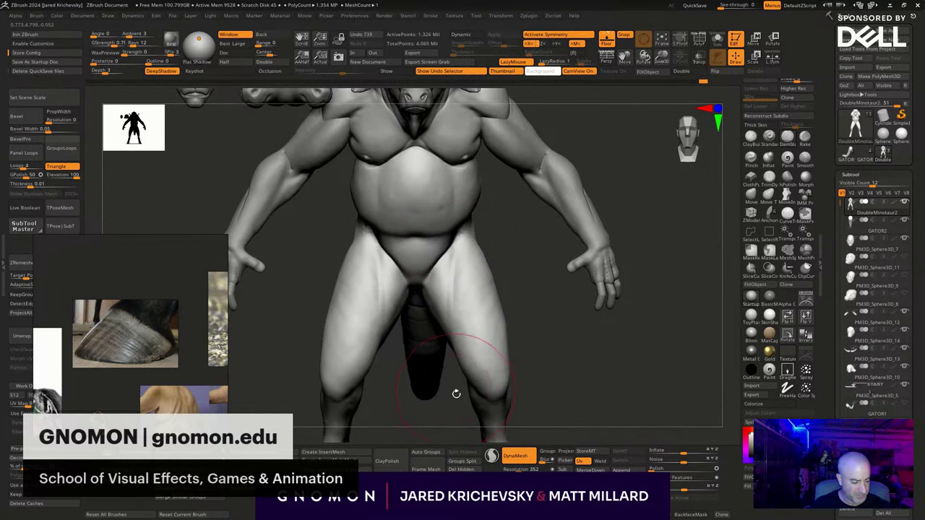
drag(456, 395, 460, 425)
drag(461, 268, 456, 325)
right_drag(469, 304, 467, 271)
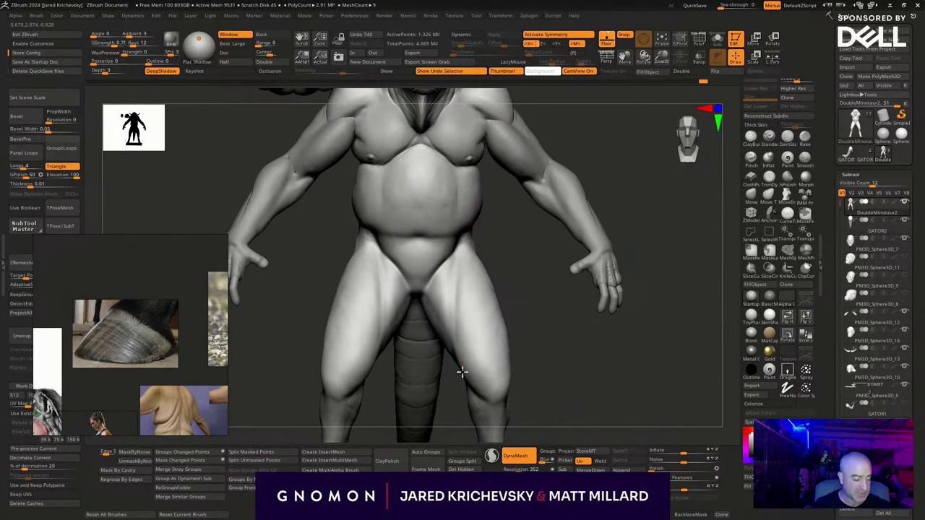
shift+drag(463, 372, 464, 376)
mouse_move(568, 413)
mouse_down()
mouse_move(566, 402)
mouse_move(574, 419)
mouse_up()
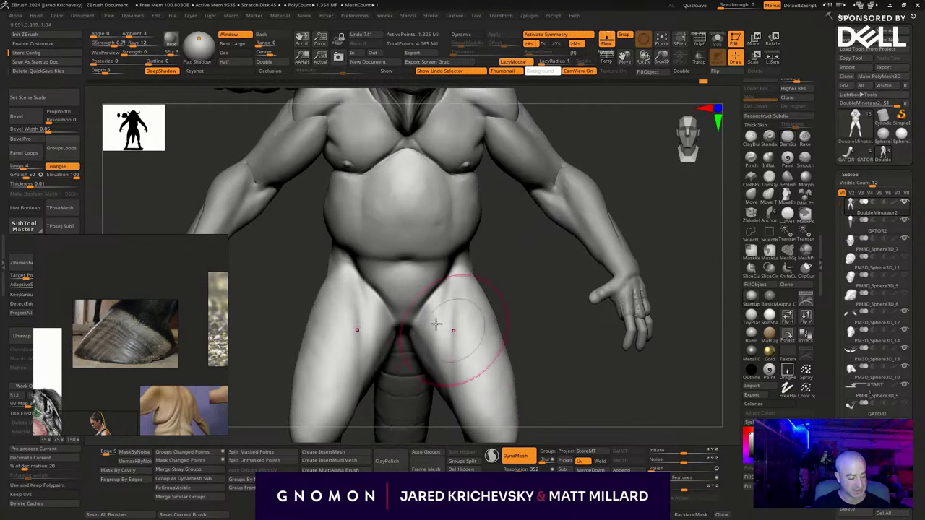
Rework the crease between the groin and the inner thigh, and undo the last two strokes.
mouse_move(421, 322)
mouse_down()
mouse_move(398, 322)
mouse_move(430, 363)
mouse_move(432, 293)
mouse_move(440, 293)
mouse_up()
drag(522, 318, 501, 291)
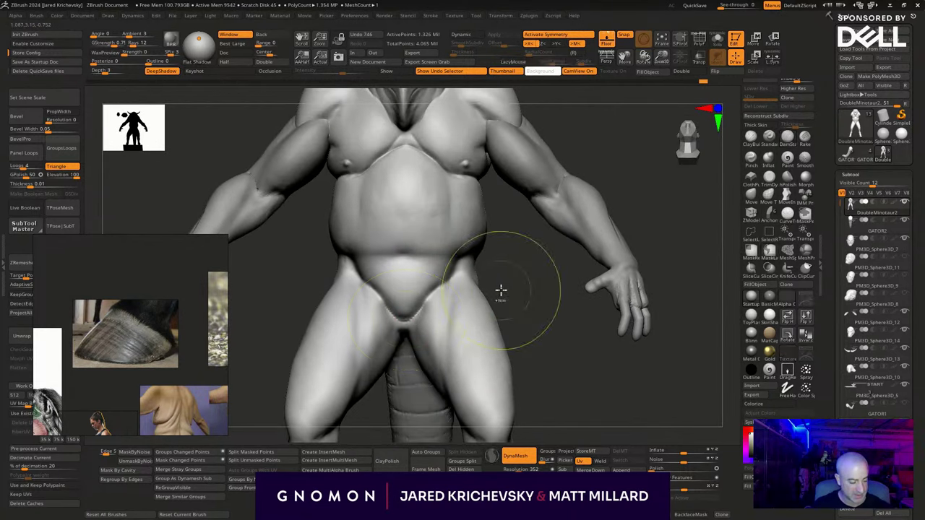
key(l)
key(ctrl+z)
key(ctrl+z)
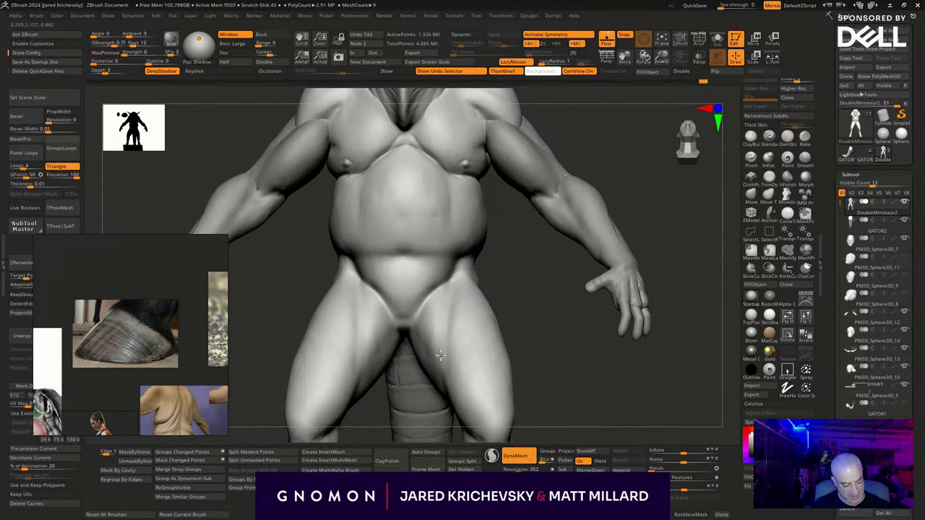
Build up the muscle forms on the inner and upper front thighs and smooth them toward the knees.
drag(441, 355, 438, 365)
key(b)
key(m)
key(v)
drag(518, 355, 499, 351)
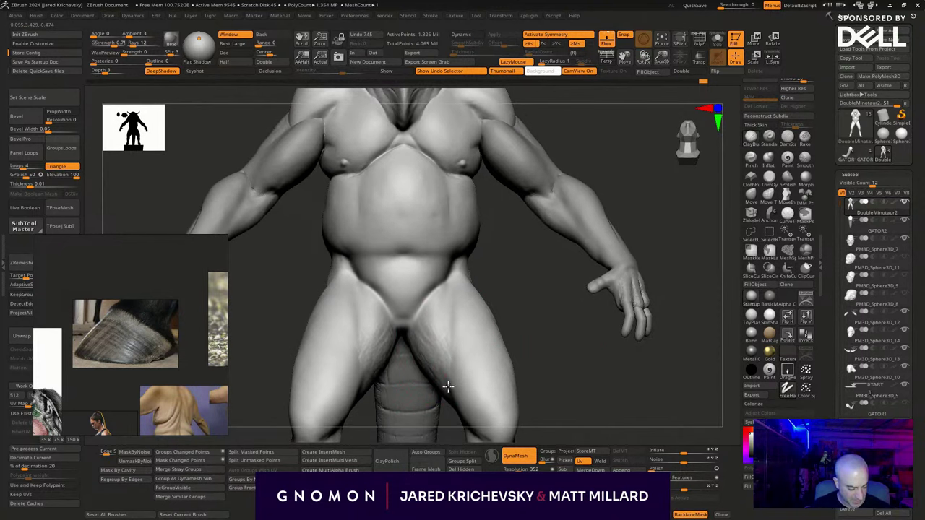
drag(447, 298, 432, 294)
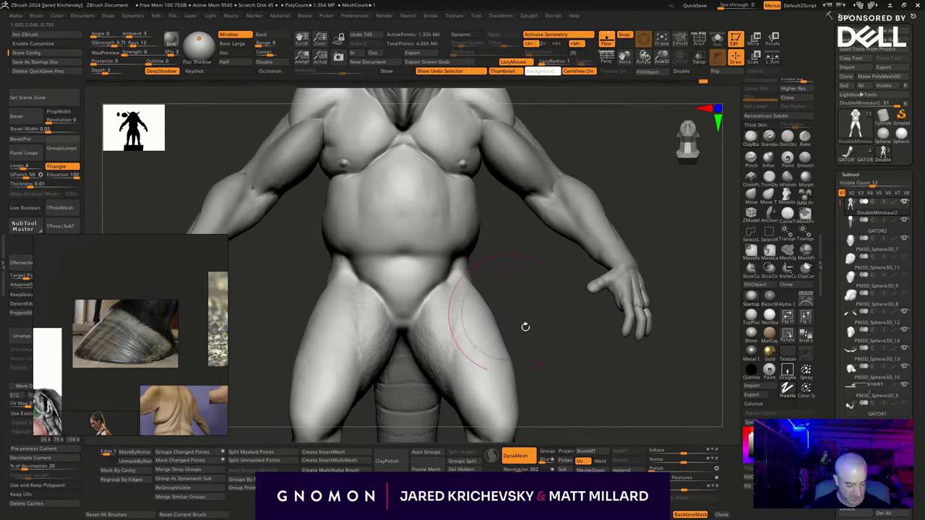
mouse_move(524, 326)
alt+mouse_down()
mouse_move(572, 393)
mouse_move(570, 419)
alt+mouse_up()
mouse_move(437, 341)
shift+mouse_down()
mouse_move(442, 313)
mouse_move(466, 413)
shift+mouse_up()
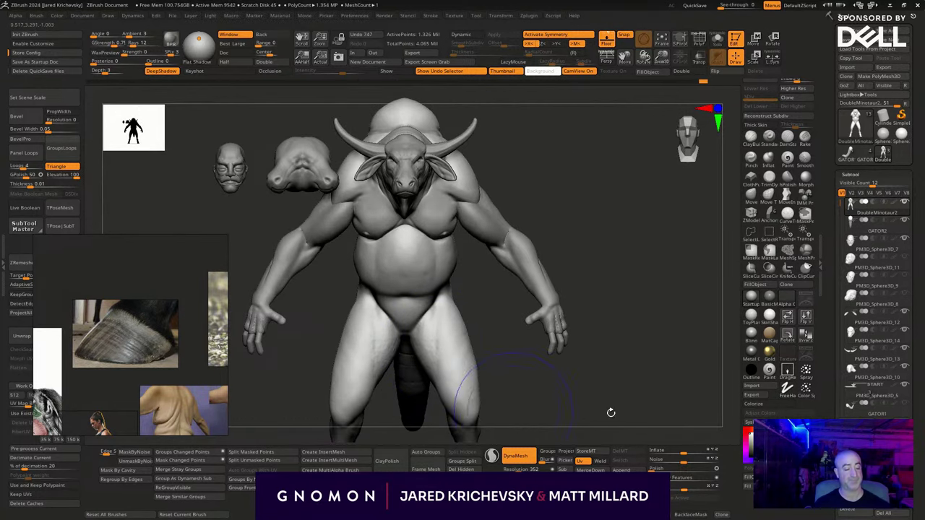
Reshape the back of the thigh down to the knee with the Move brush from the side and the back.
mouse_move(620, 418)
alt+mouse_down()
mouse_move(607, 360)
mouse_move(593, 366)
mouse_move(624, 337)
mouse_move(619, 376)
alt+mouse_up()
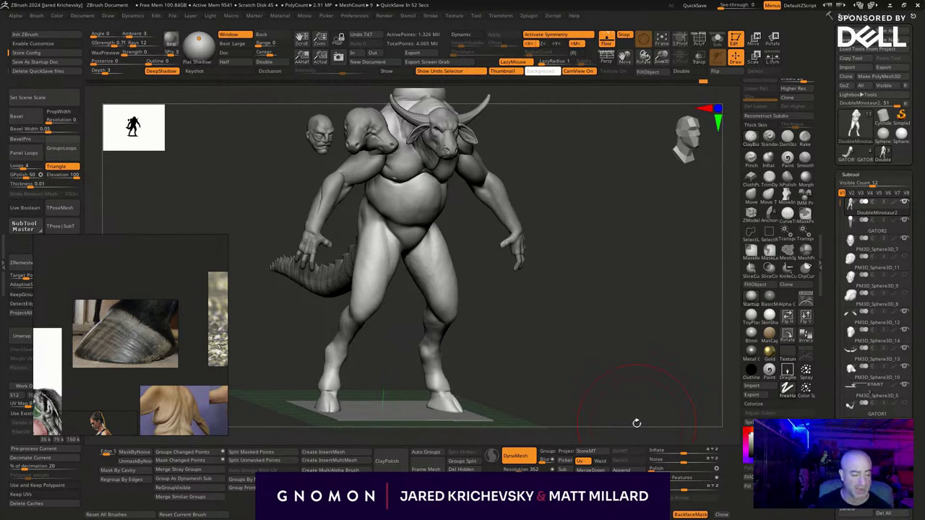
drag(637, 423, 516, 343)
key(s)
drag(470, 322, 449, 326)
shift+drag(592, 371, 576, 369)
click(752, 196)
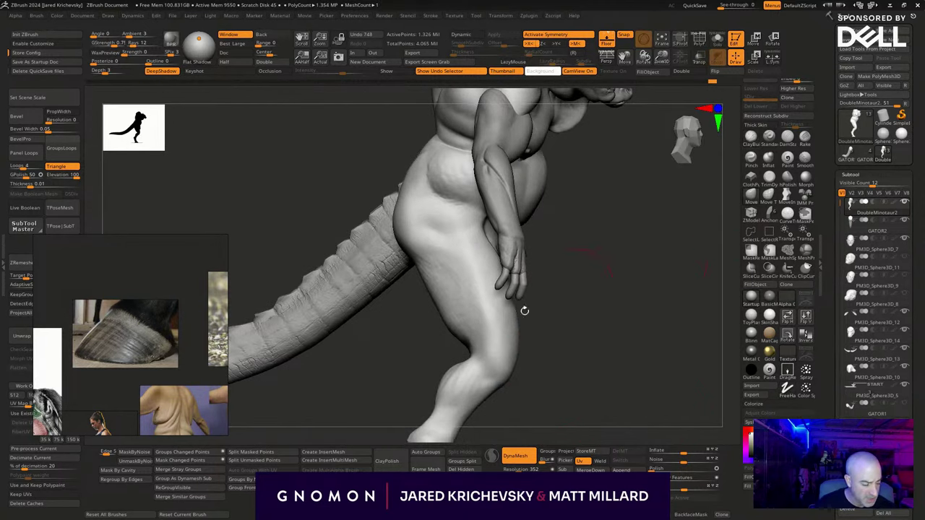
key(s)
mouse_move(473, 325)
mouse_down()
mouse_move(452, 326)
mouse_move(449, 304)
mouse_up()
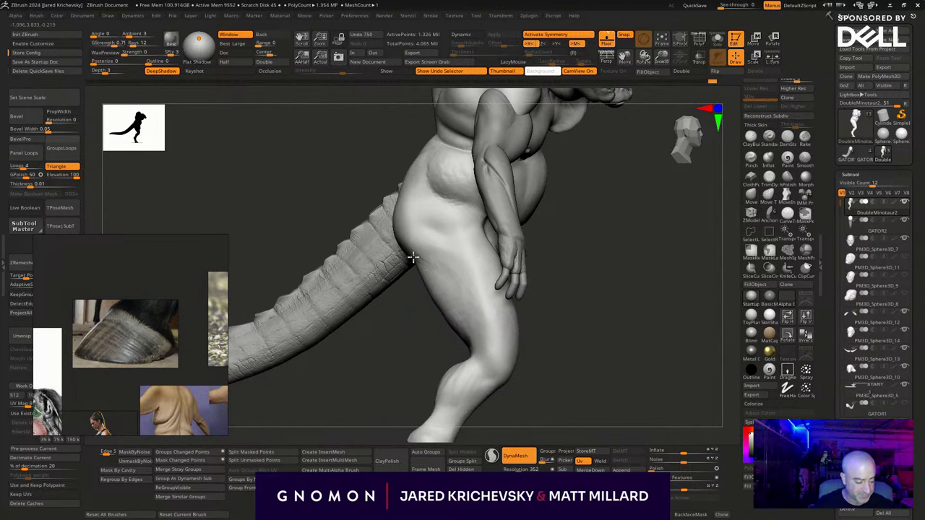
drag(508, 379, 413, 194)
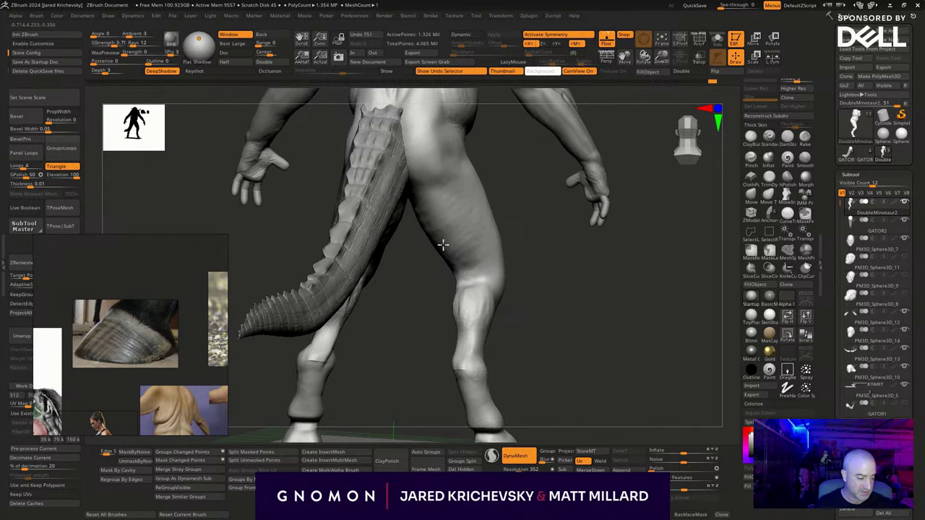
drag(460, 299, 464, 304)
Isolate the body and carve tendon grooves into both sides of the lower leg just above the hock.
mouse_move(533, 334)
mouse_down()
mouse_move(537, 347)
mouse_move(531, 292)
mouse_move(534, 318)
mouse_move(529, 306)
mouse_move(539, 307)
mouse_up()
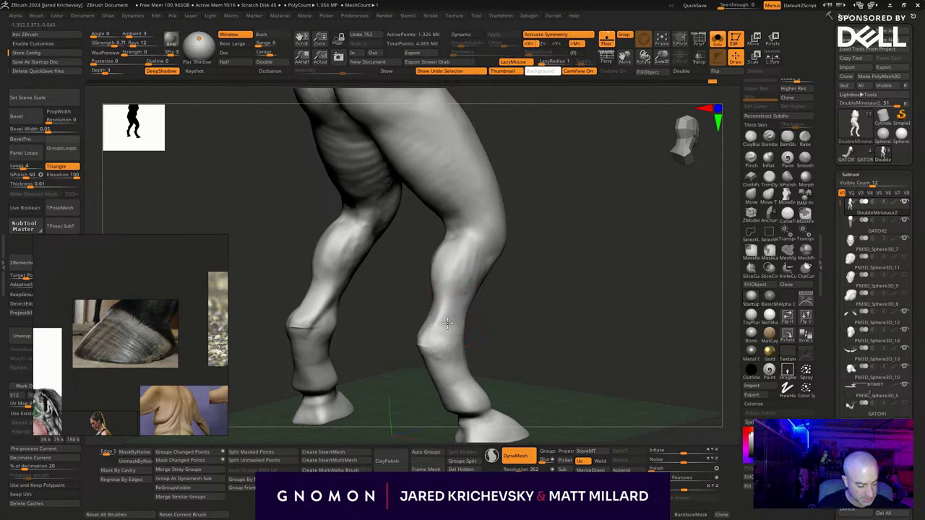
drag(451, 335, 452, 336)
mouse_move(503, 297)
mouse_down()
mouse_move(539, 304)
mouse_move(532, 307)
mouse_up()
drag(431, 313, 448, 344)
drag(430, 295, 446, 340)
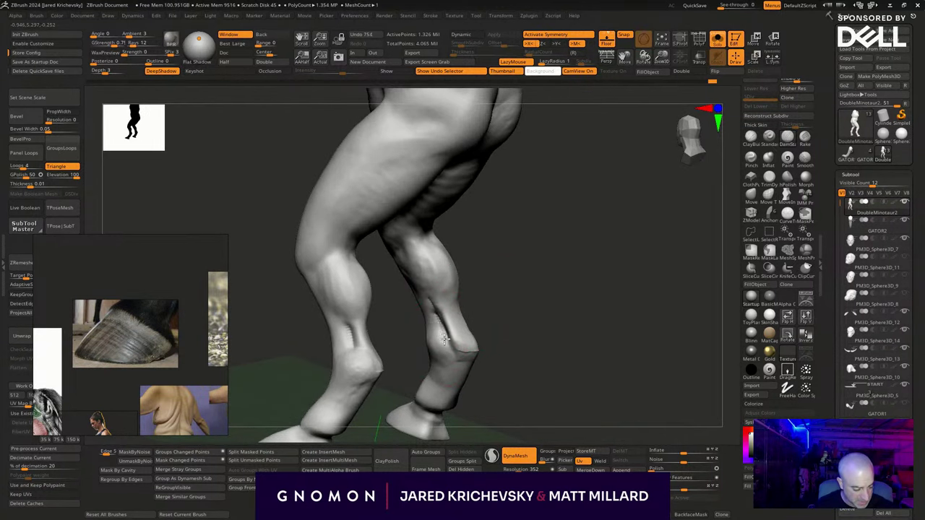
mouse_move(514, 289)
mouse_down()
mouse_move(459, 284)
mouse_move(433, 249)
mouse_up()
drag(502, 251, 524, 255)
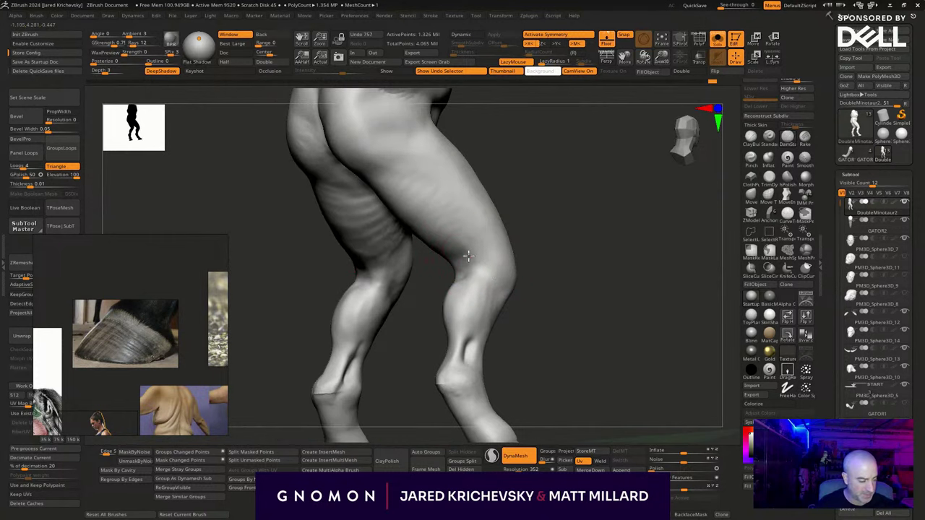
Carve a crease from the back of the knee across its outer side toward the front.
drag(469, 256, 501, 278)
drag(522, 276, 550, 282)
drag(467, 256, 522, 275)
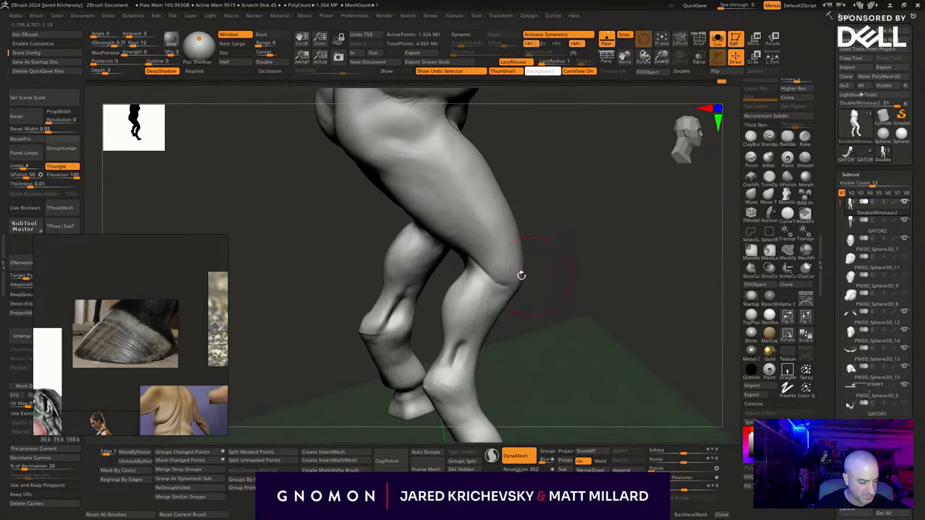
key(l)
drag(557, 307, 564, 310)
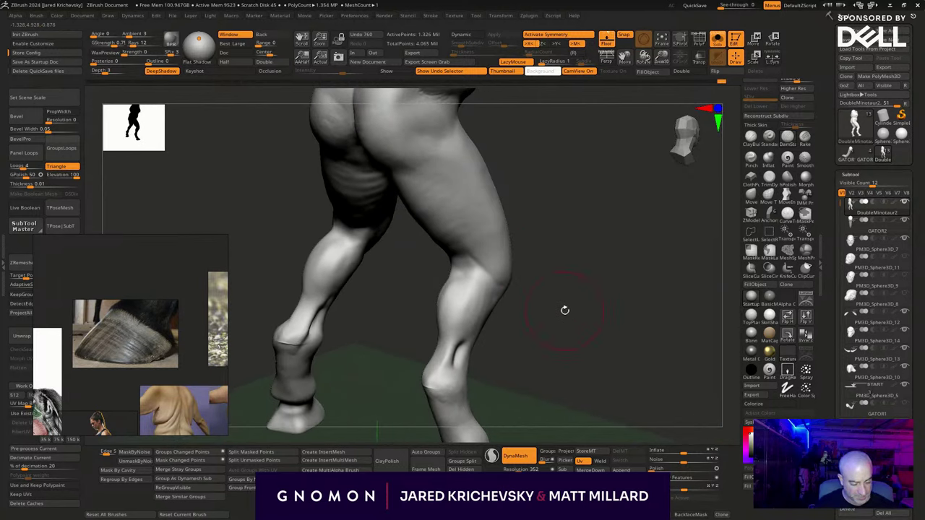
Smooth the calf, build up the hock and the back of the leg below it with ClayBuildup, and smooth the new volume.
mouse_move(329, 300)
shift+mouse_down()
mouse_move(313, 318)
mouse_move(344, 315)
shift+mouse_up()
key(b)
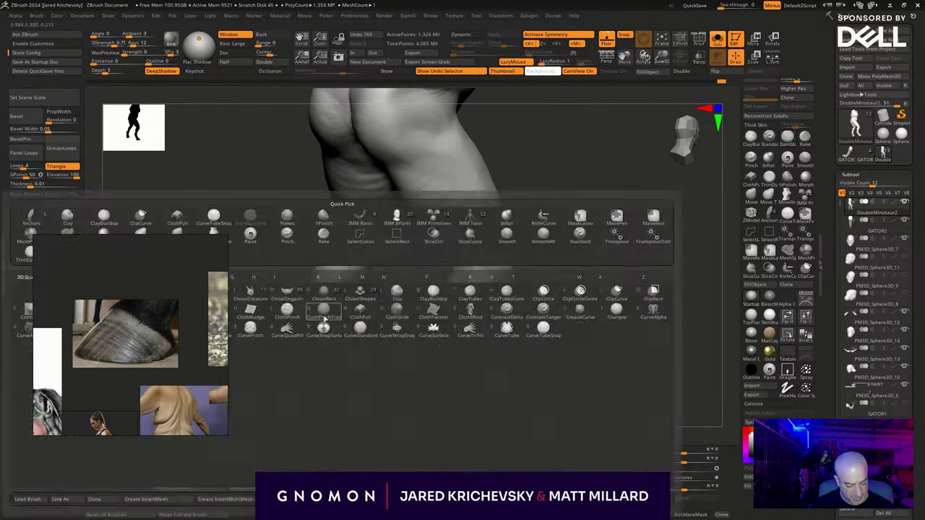
key(c)
key(b)
drag(290, 338, 301, 343)
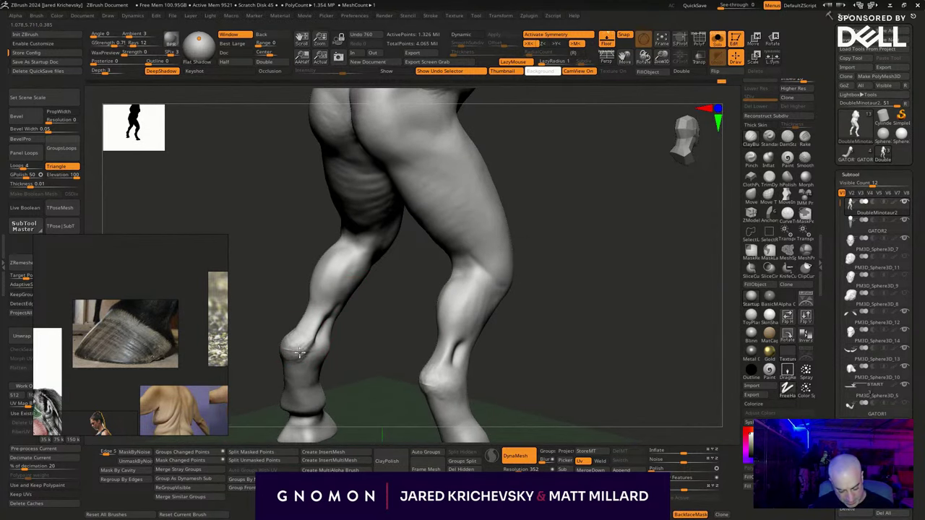
right_drag(294, 403, 359, 321)
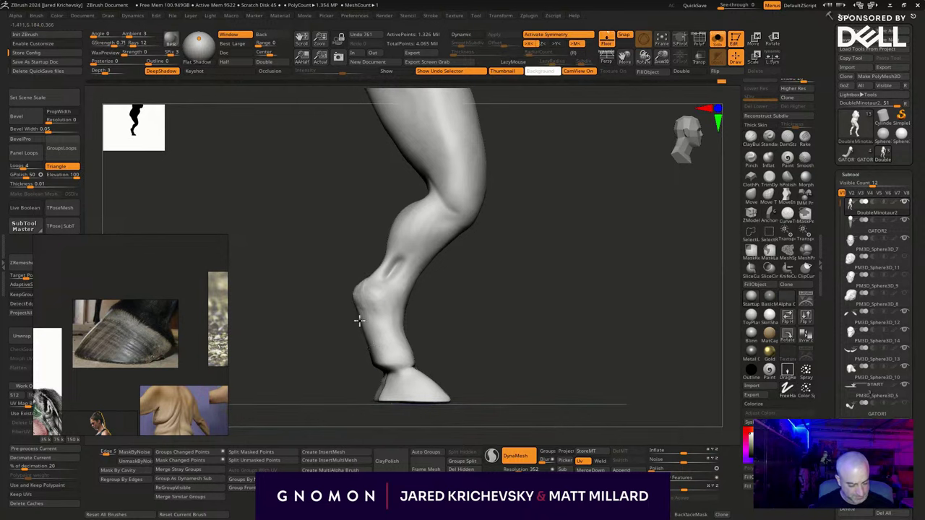
shift+drag(365, 326, 378, 348)
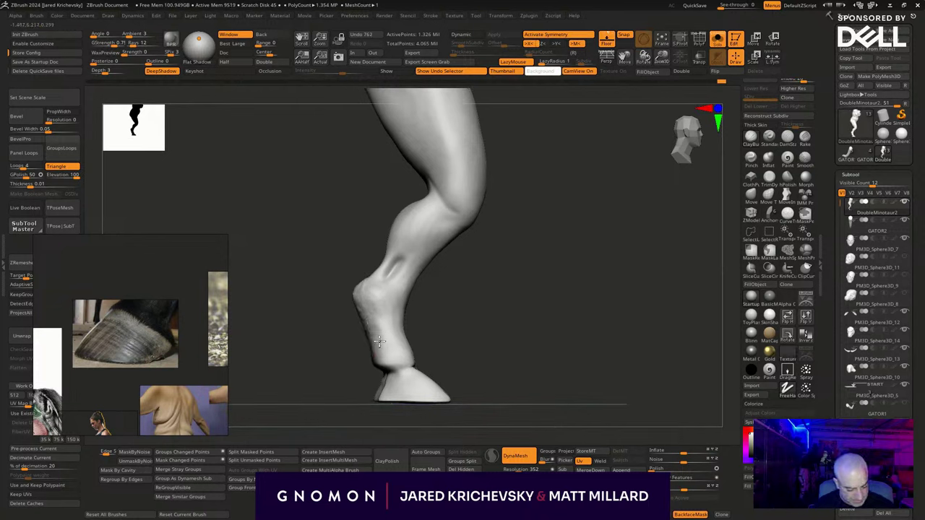
Shape the fetlock and the top of the hoof from the front and a raised front view.
mouse_move(470, 318)
right_down()
mouse_move(495, 311)
mouse_move(470, 321)
mouse_move(390, 319)
right_up()
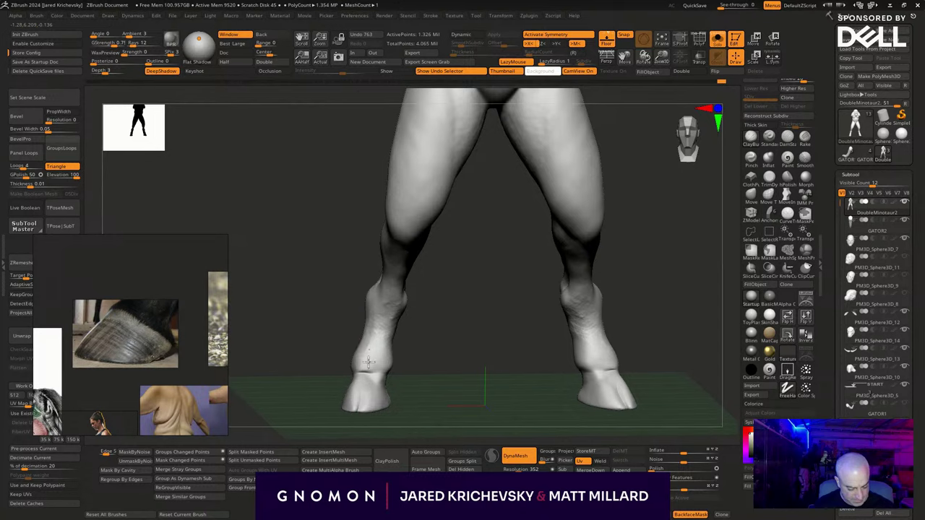
drag(371, 359, 383, 367)
right_drag(414, 365, 425, 388)
drag(364, 390, 370, 383)
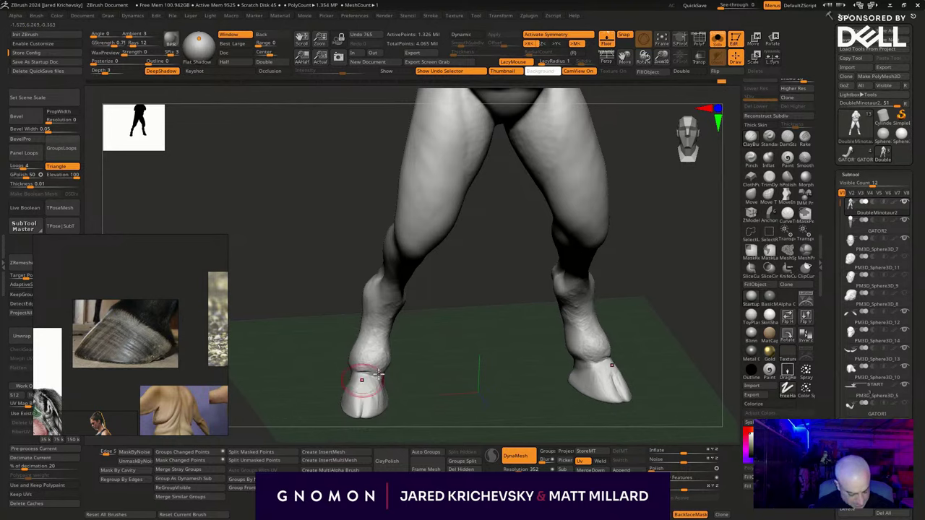
right_drag(370, 383, 391, 370)
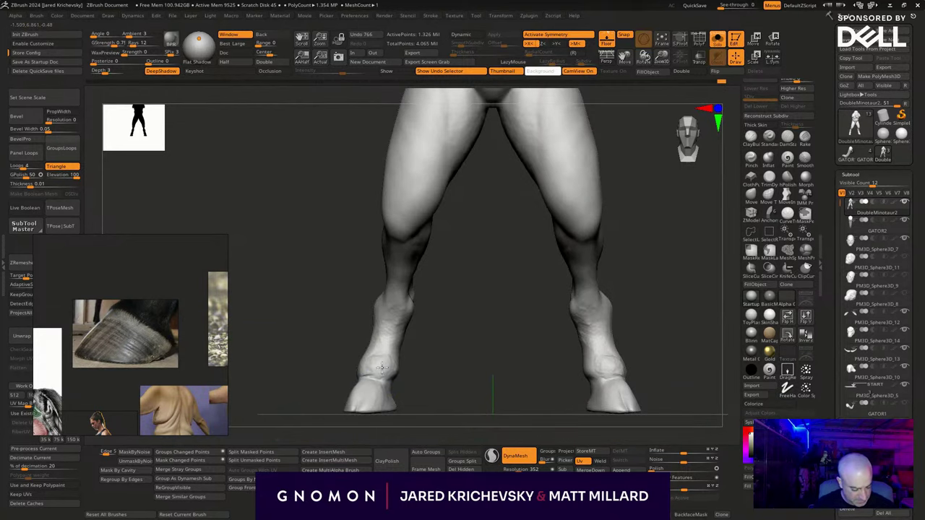
drag(449, 364, 403, 352)
mouse_move(449, 331)
mouse_down()
mouse_move(399, 351)
mouse_move(401, 344)
mouse_up()
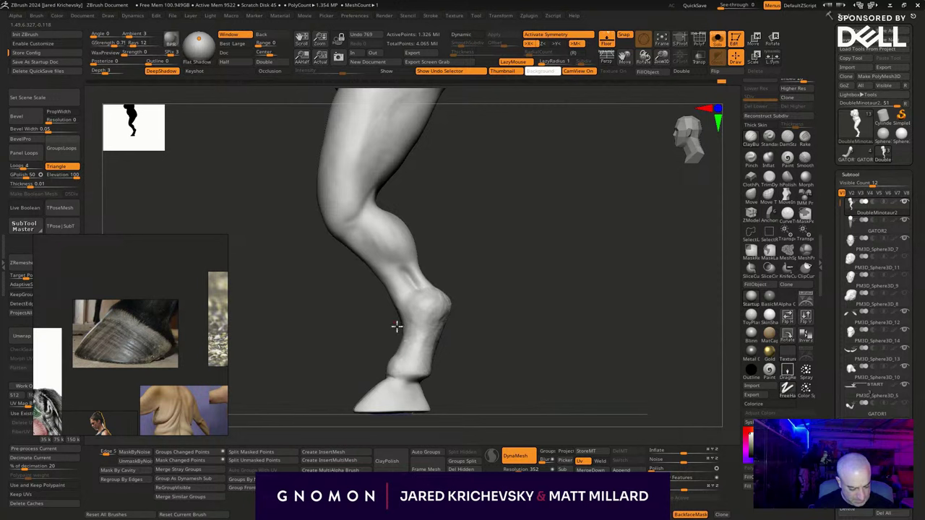
Refine the front and inner contour of the lower leg between the hock and the fetlock.
drag(387, 323, 402, 347)
drag(396, 350, 504, 318)
key(s)
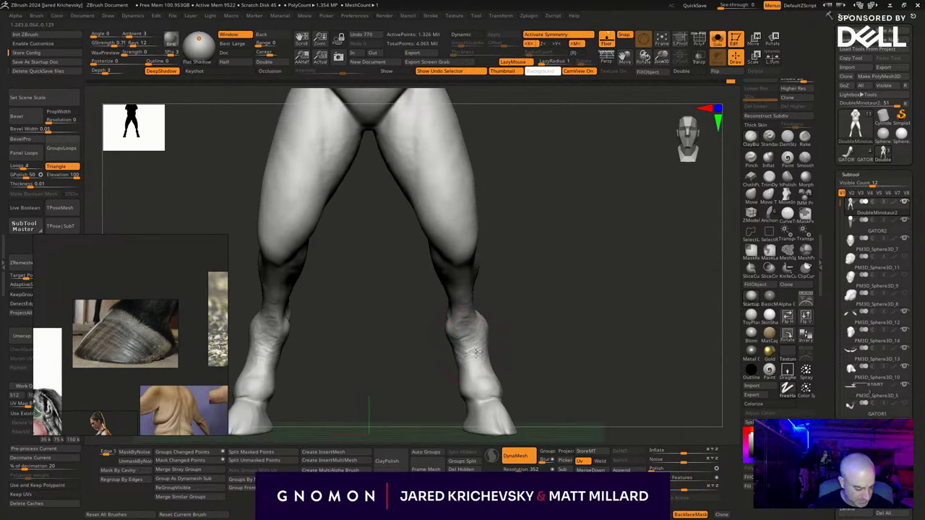
mouse_move(476, 352)
mouse_down()
mouse_move(496, 361)
mouse_move(478, 368)
mouse_move(463, 337)
mouse_up()
drag(537, 320, 597, 317)
mouse_move(452, 329)
mouse_down()
mouse_move(476, 320)
mouse_move(480, 304)
mouse_move(437, 307)
mouse_move(469, 304)
mouse_move(476, 316)
mouse_up()
drag(533, 311, 466, 307)
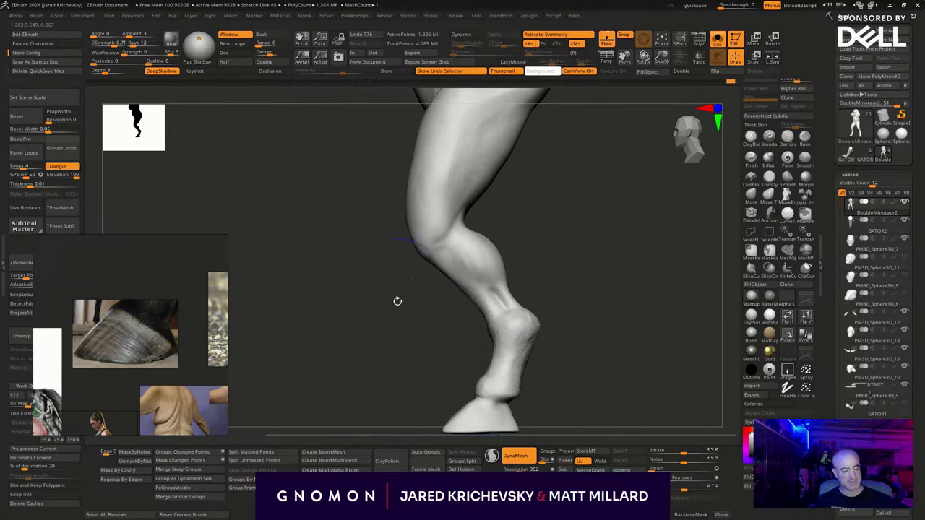
Build up the front and outer side of the thigh down to the knee with brush strokes and smooth the new volume.
alt+drag(398, 301, 402, 398)
drag(419, 266, 419, 255)
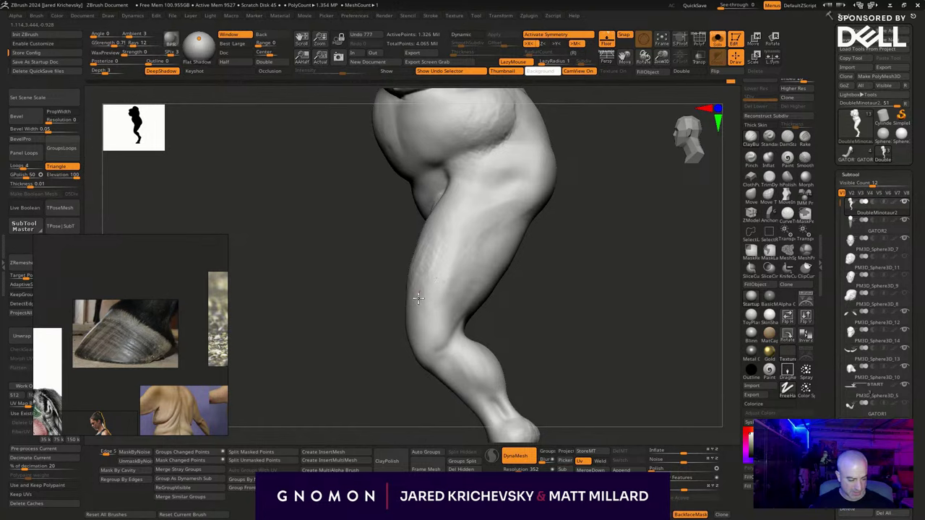
drag(417, 298, 466, 292)
mouse_move(466, 293)
right_down()
mouse_move(516, 258)
mouse_move(526, 268)
right_up()
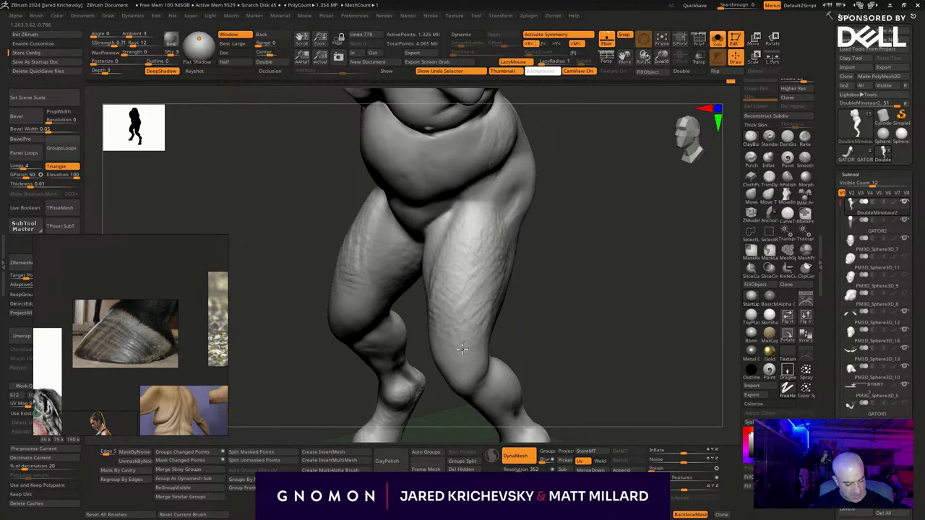
drag(463, 349, 461, 355)
right_drag(528, 340, 490, 335)
drag(486, 343, 478, 355)
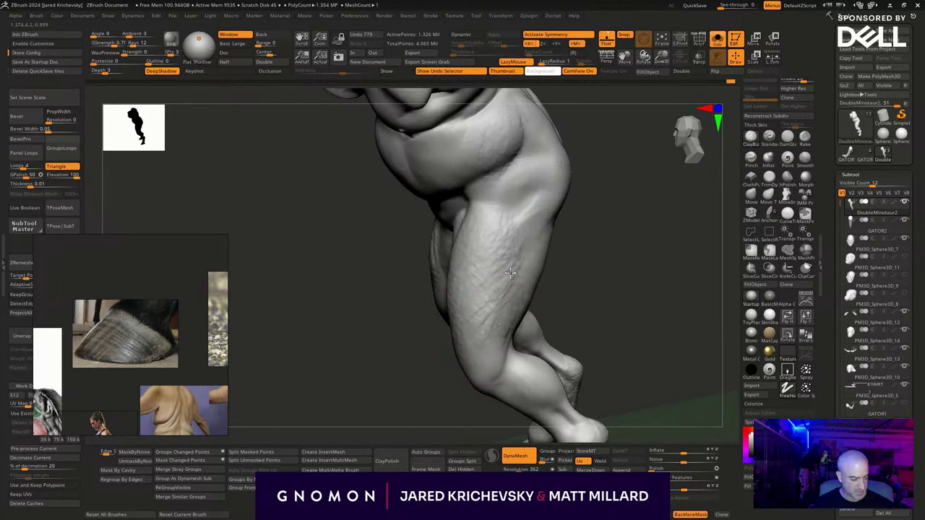
drag(510, 273, 509, 251)
mouse_move(509, 251)
right_down()
mouse_move(600, 244)
mouse_move(471, 284)
right_up()
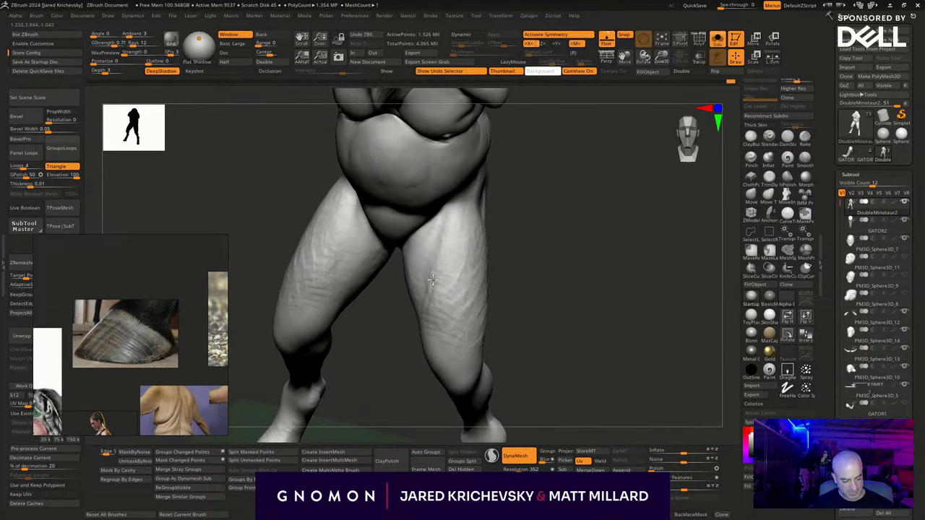
key(f)
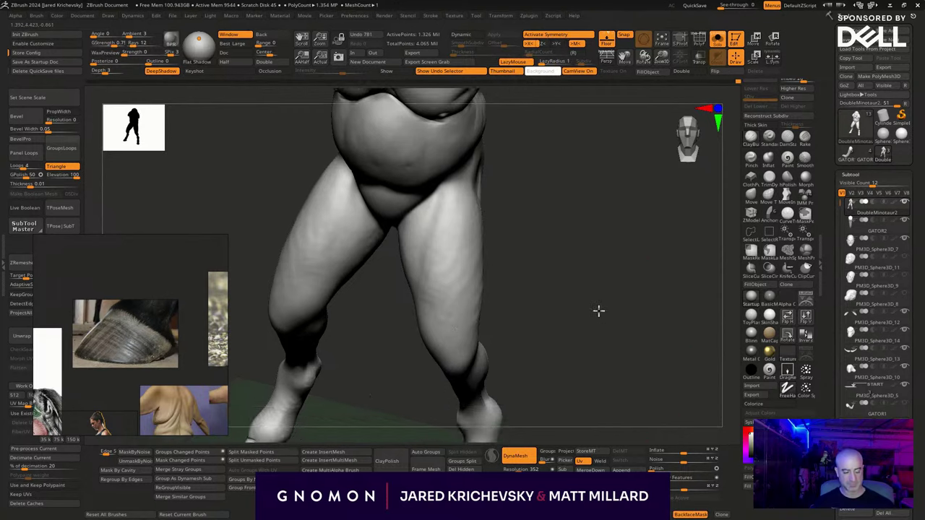
drag(579, 290, 599, 344)
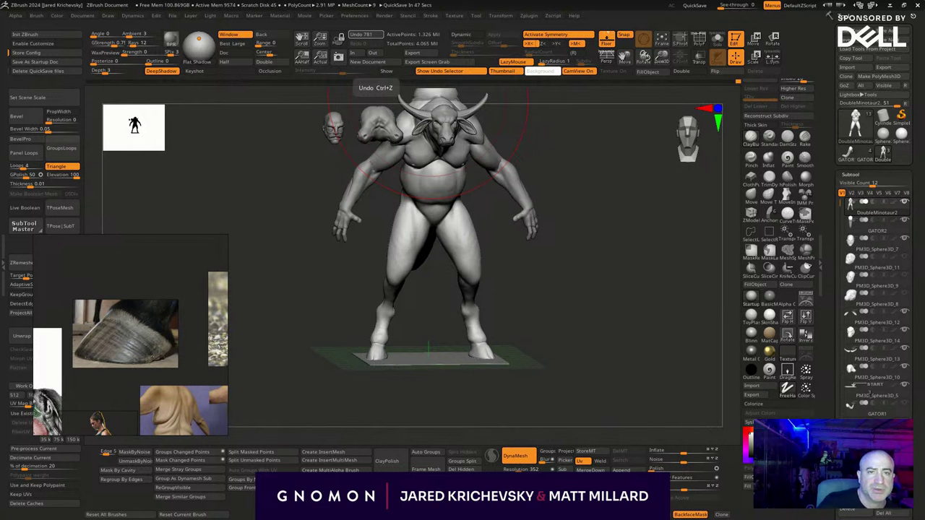
Paste the running bull picture into the reference board and enlarge it on the hind legs and hooves.
key(ctrl+v)
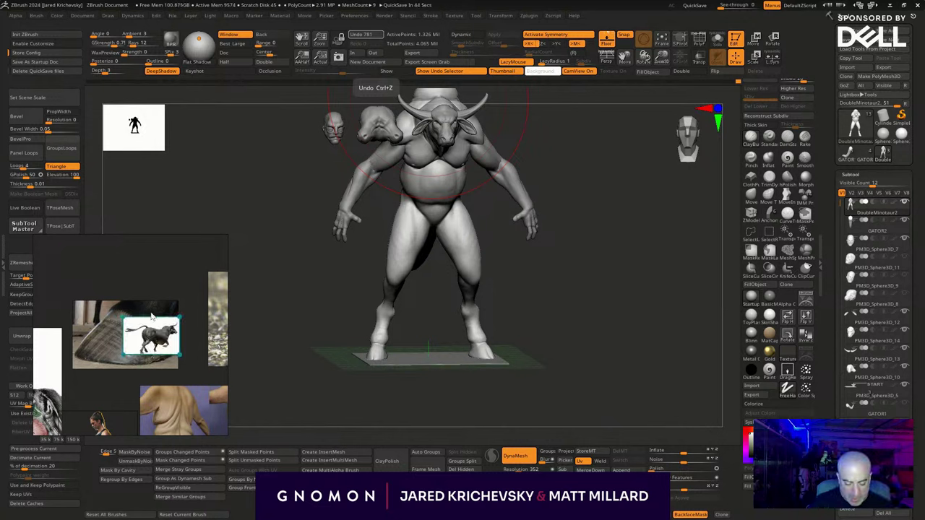
drag(174, 333, 265, 342)
scroll(165, 337, up, 5)
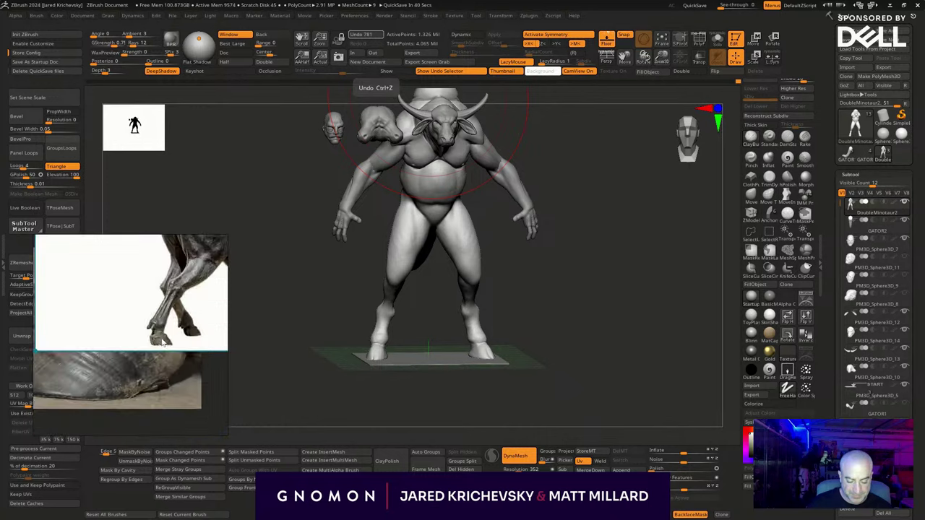
scroll(166, 336, down, 3)
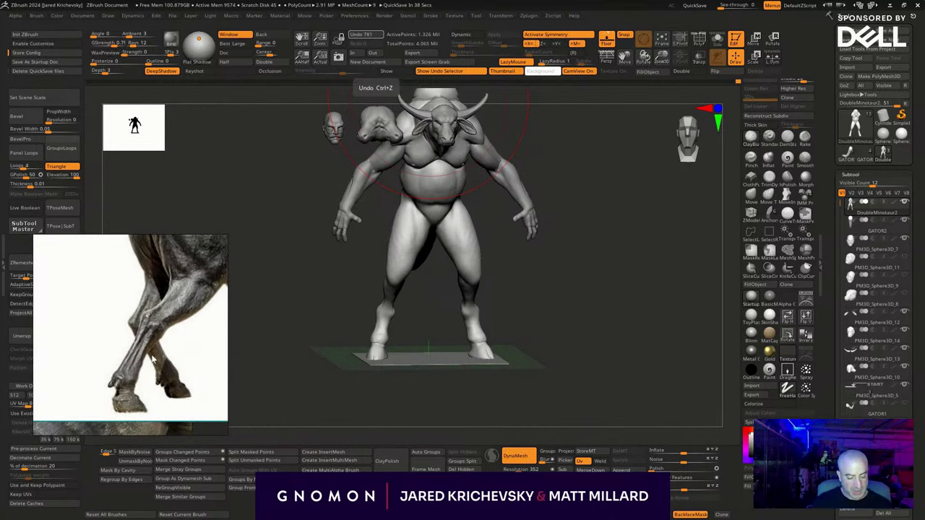
Try ClayBuildup strokes on the outer side of the hoof.
drag(571, 408, 582, 334)
alt+drag(504, 266, 454, 323)
mouse_move(431, 353)
mouse_down()
mouse_move(614, 305)
mouse_move(454, 329)
mouse_up()
key(b)
key(c)
key(b)
key(s)
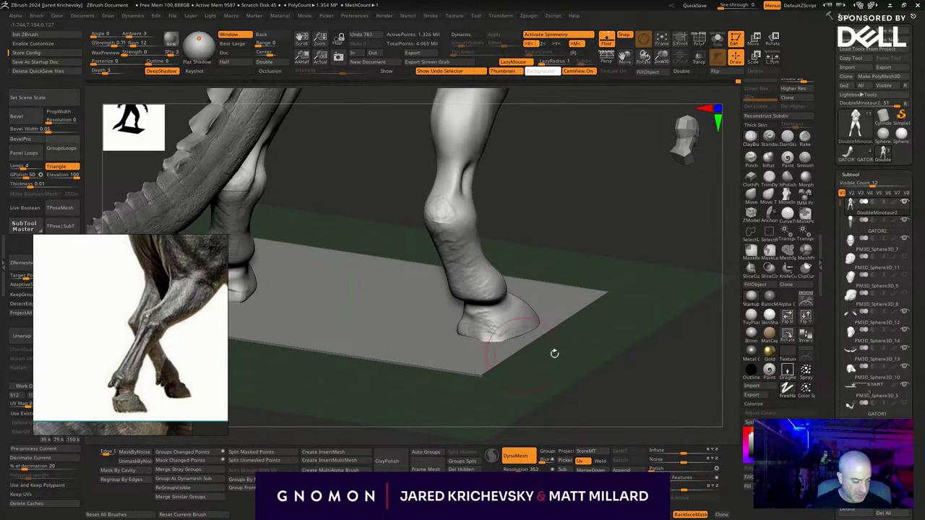
mouse_move(554, 353)
mouse_down()
mouse_move(478, 357)
mouse_move(474, 349)
mouse_up()
key(ctrl+z)
Smooth the lower rim of the hoof with Sculptris Pro switched on for the stroke only.
click(492, 456)
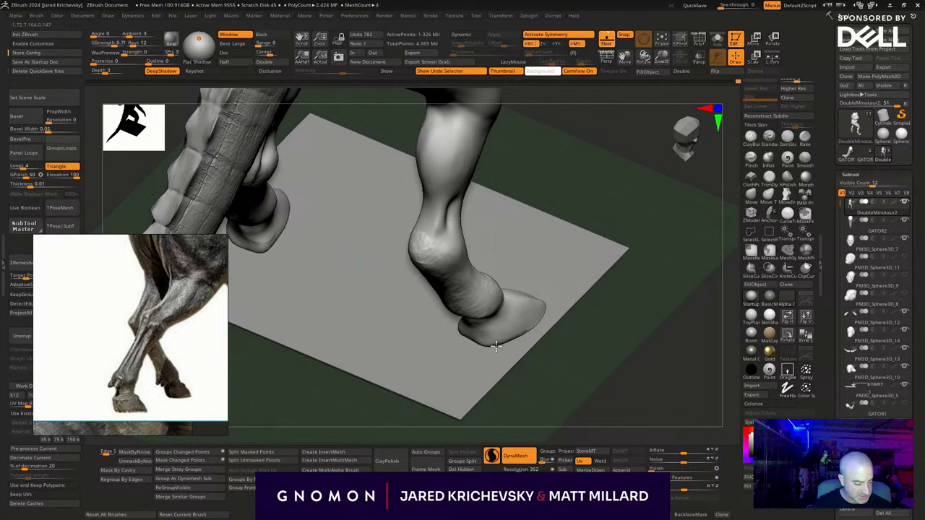
drag(487, 343, 500, 358)
click(493, 456)
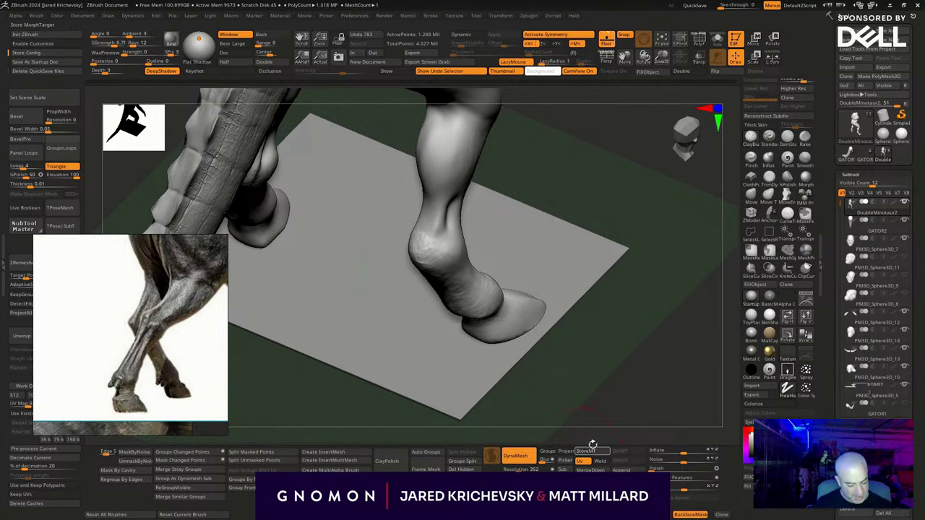
Build up the outer wall of the hoof, remesh the body with DynaMesh and smooth the hoof surface.
drag(575, 423, 560, 365)
key(s)
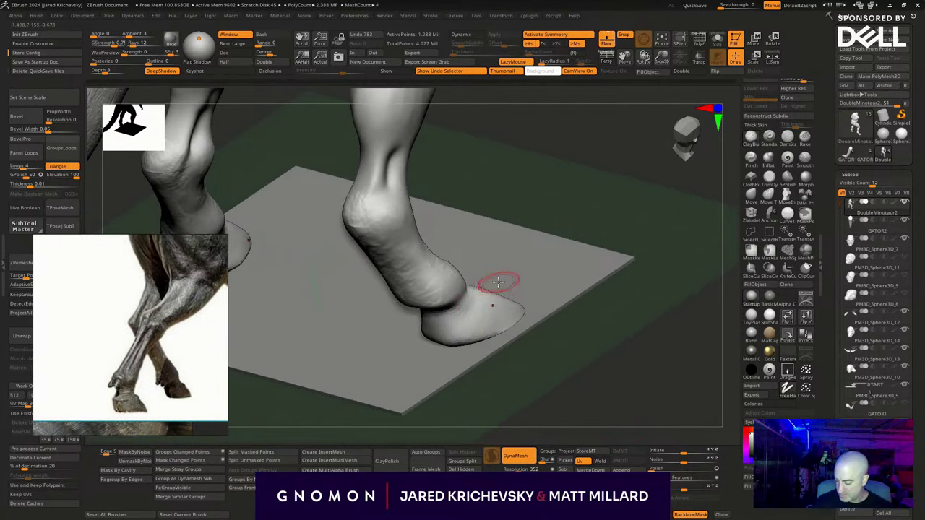
key(b)
key(m)
key(v)
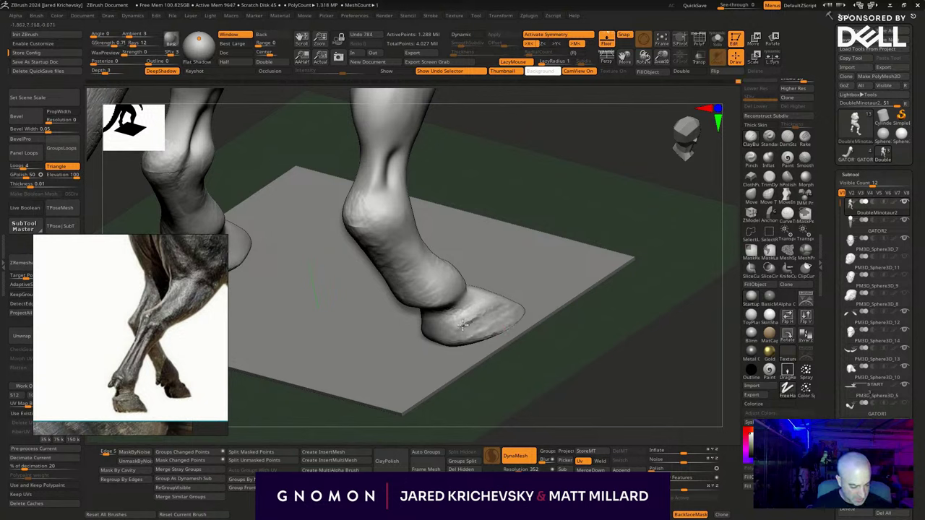
drag(485, 330, 515, 341)
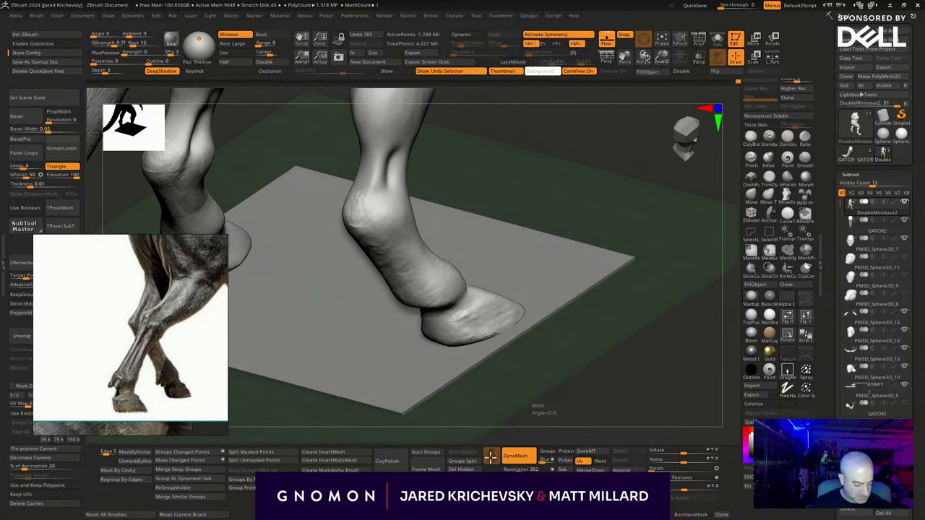
shift+click(493, 456)
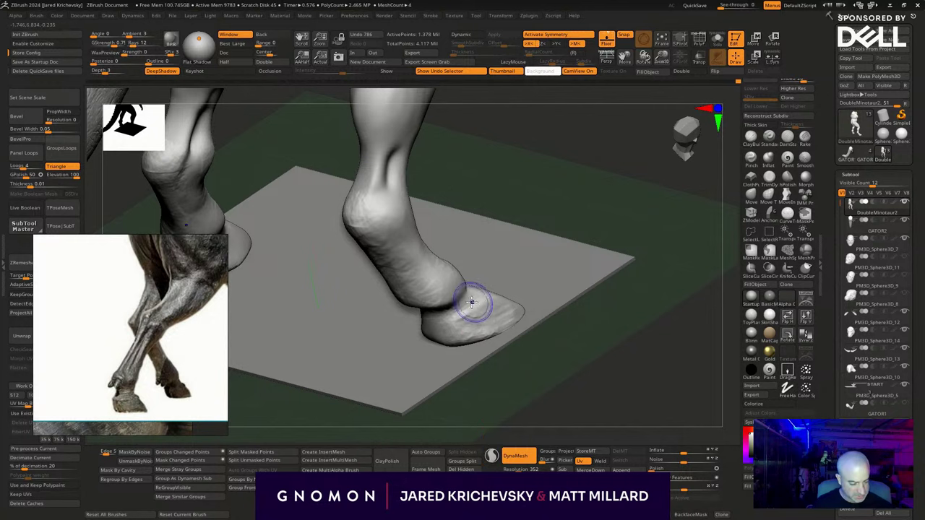
shift+drag(474, 303, 507, 336)
Define the crease between the fetlock and the hoof around its outer, rear and inner sides.
drag(591, 409, 583, 383)
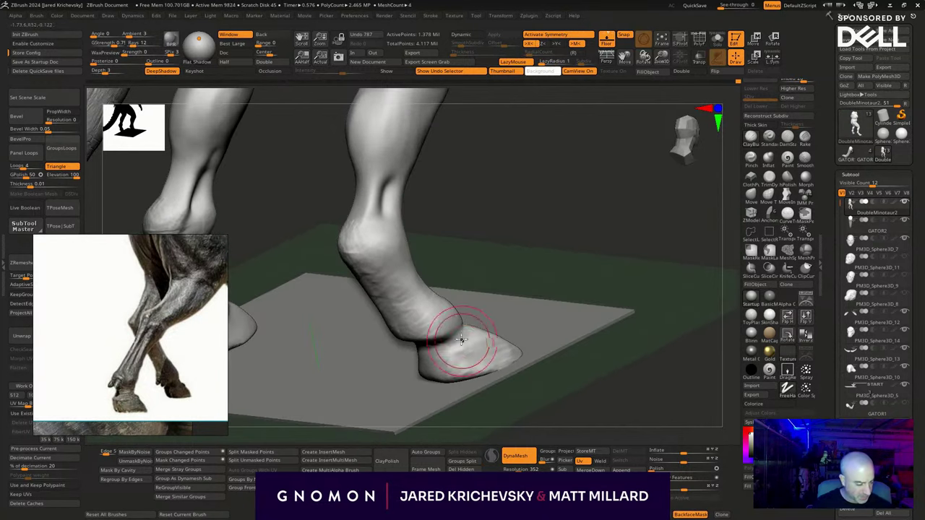
drag(437, 341, 418, 343)
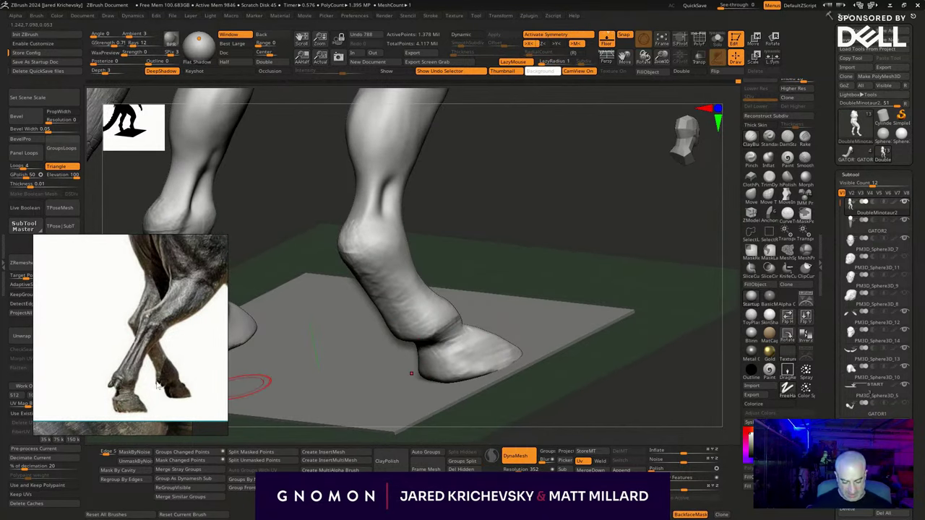
mouse_move(615, 407)
mouse_down()
mouse_move(603, 331)
mouse_move(575, 326)
mouse_up()
alt+drag(594, 388, 448, 443)
drag(432, 354, 452, 349)
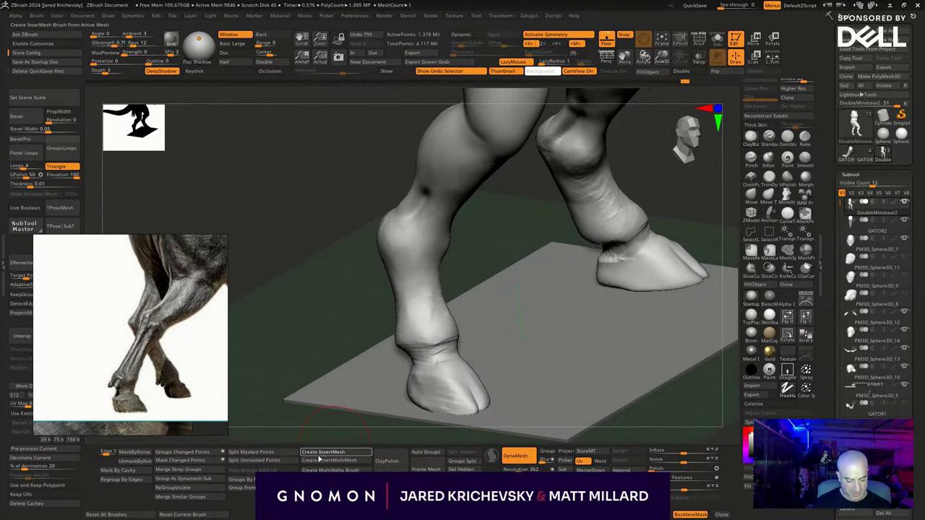
mouse_move(531, 276)
mouse_down()
mouse_move(473, 279)
mouse_move(387, 304)
mouse_up()
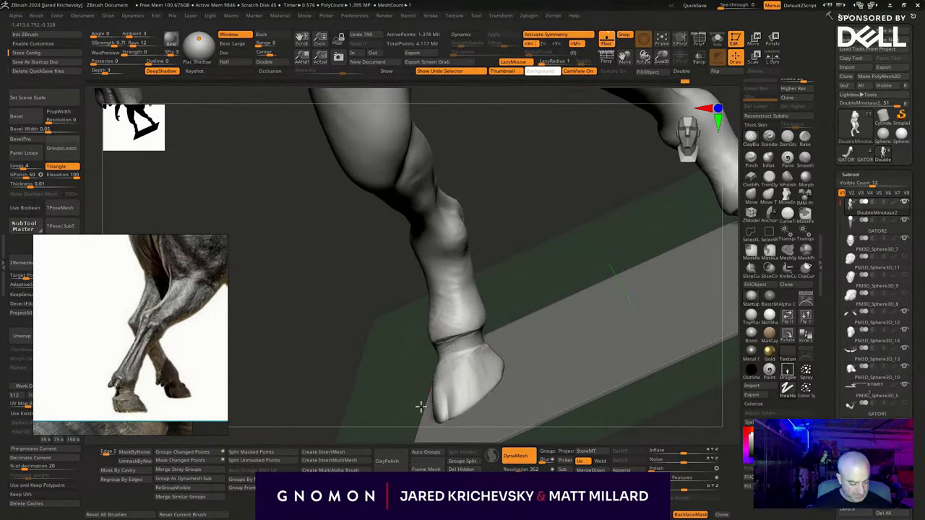
Build up the front and side walls of the hoof with crossing strokes from raised views.
drag(373, 425, 416, 456)
drag(450, 364, 435, 391)
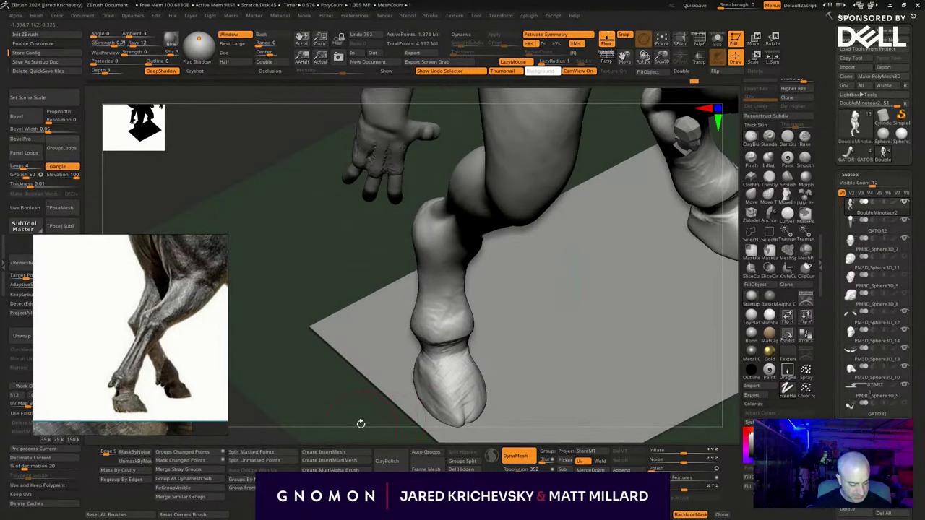
drag(361, 425, 405, 380)
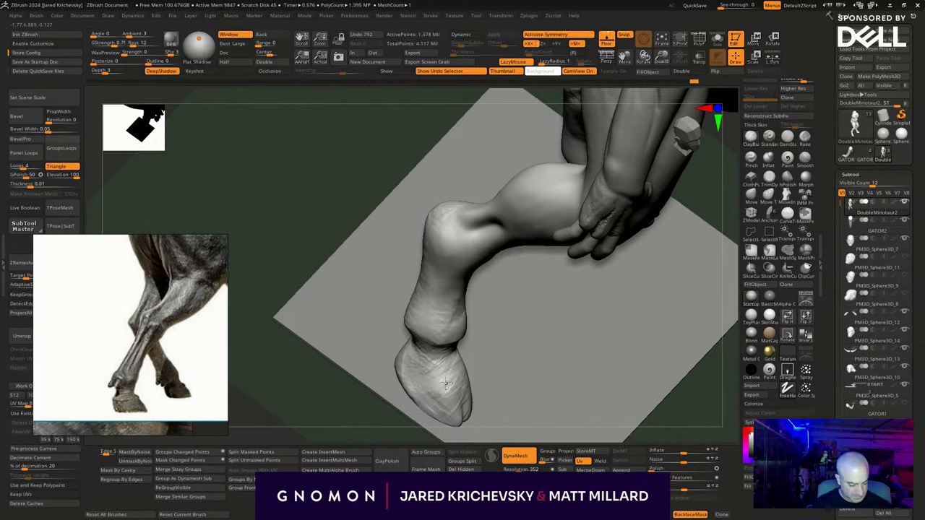
mouse_move(362, 427)
mouse_down()
mouse_move(412, 388)
mouse_move(426, 404)
mouse_up()
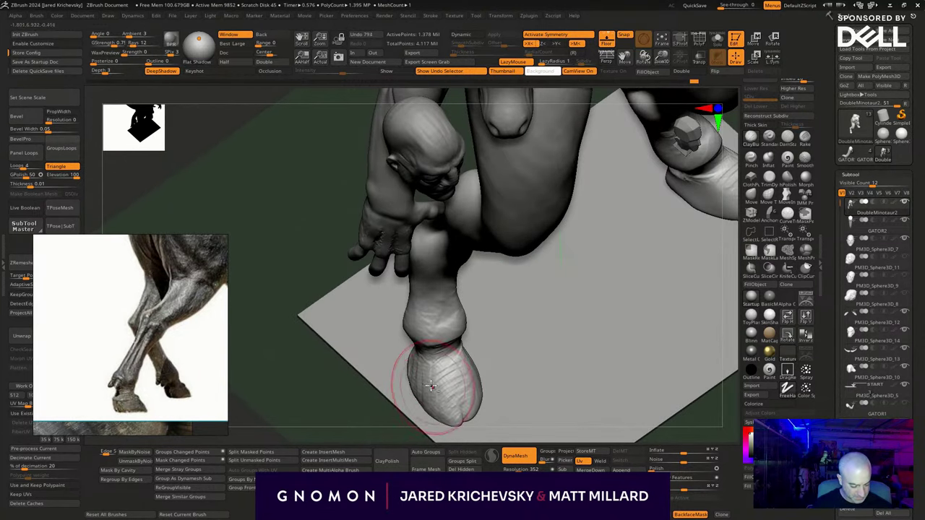
drag(423, 371, 409, 398)
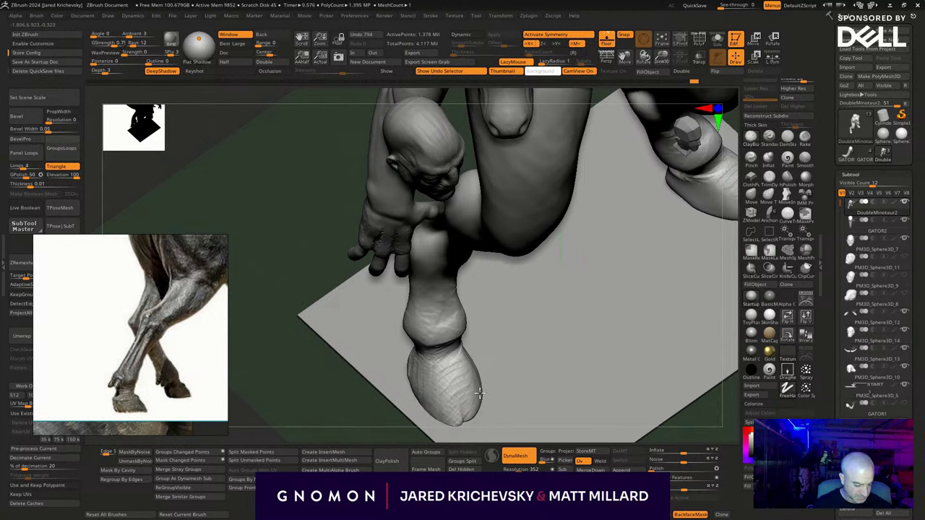
mouse_move(468, 358)
mouse_down()
mouse_move(479, 388)
mouse_move(452, 374)
mouse_up()
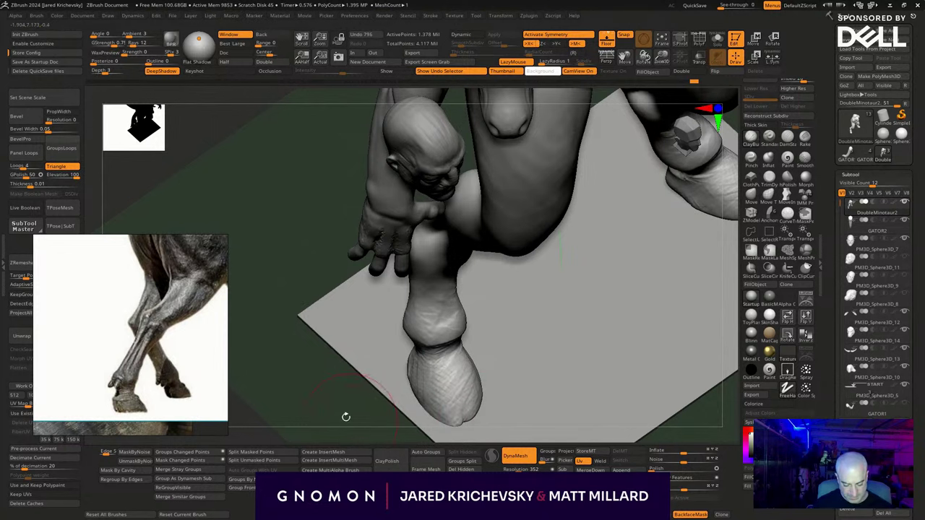
mouse_move(345, 417)
mouse_down()
mouse_move(473, 384)
mouse_move(473, 351)
mouse_up()
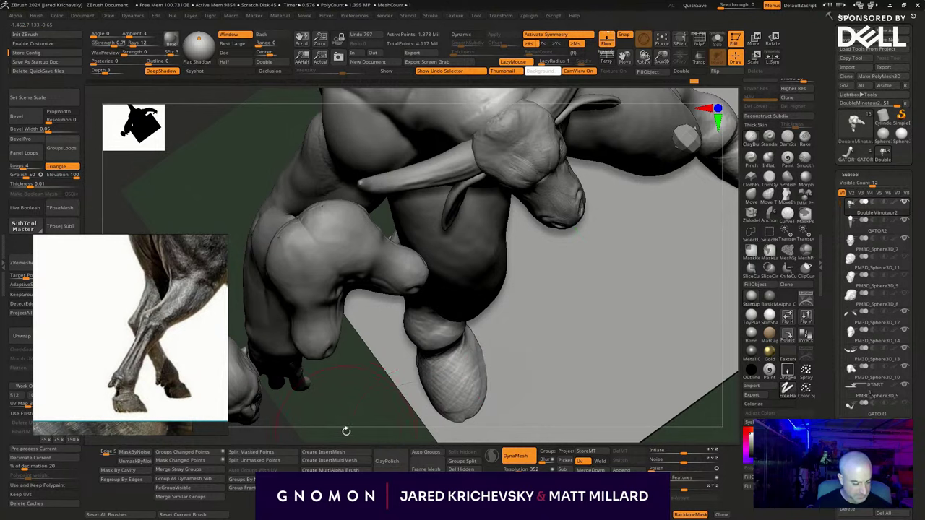
Select the floor plane from the front and move it down about 0.13 units below the hooves.
drag(346, 431, 355, 388)
alt+drag(571, 433, 579, 399)
alt+drag(578, 399, 636, 316)
alt+drag(636, 316, 629, 268)
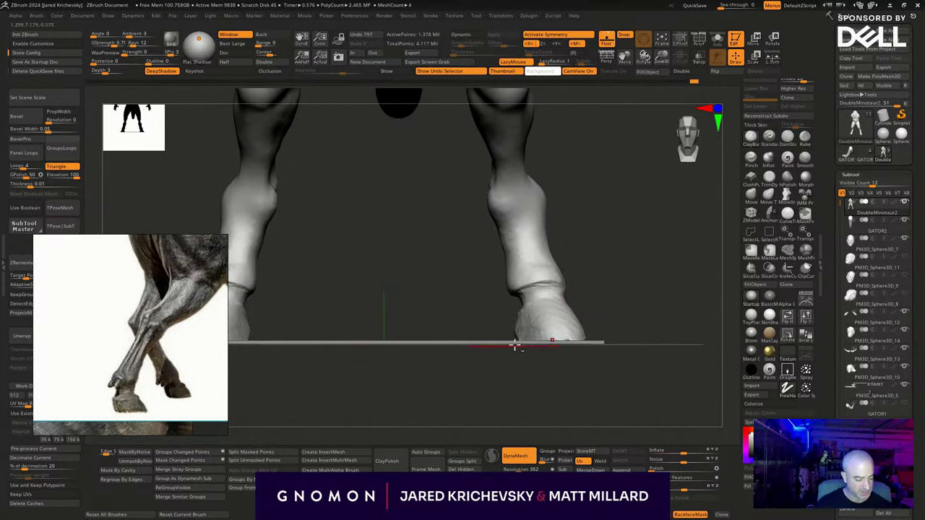
alt+click(516, 342)
key(w)
mouse_move(495, 283)
mouse_down()
mouse_move(495, 305)
mouse_move(495, 296)
mouse_up()
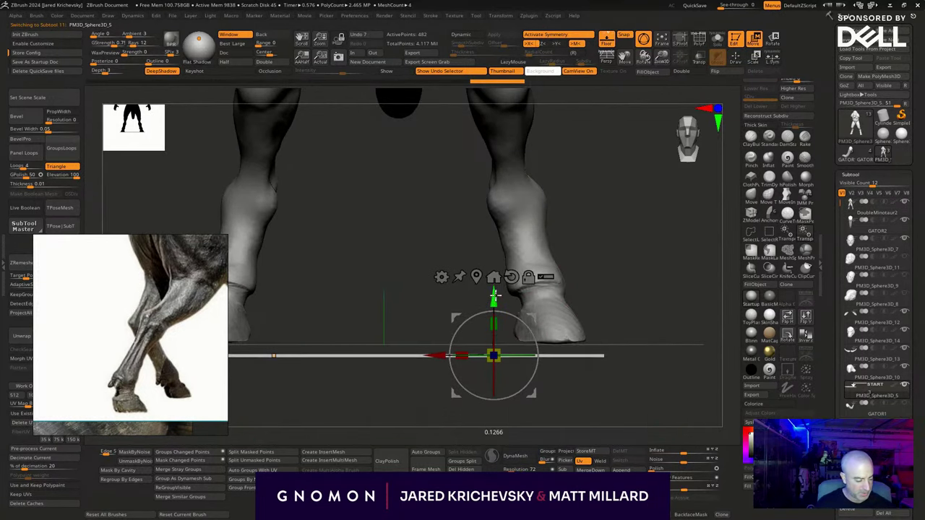
mouse_move(594, 279)
mouse_down()
mouse_move(576, 299)
mouse_move(574, 357)
mouse_move(636, 293)
mouse_move(626, 267)
mouse_move(614, 282)
mouse_up()
Select the minotaur body, clear its mask, return to sculpting and remesh it with DynaMesh.
alt+click(555, 298)
key(q)
key(w)
ctrl+click(643, 262)
key(q)
mouse_move(657, 370)
ctrl+mouse_down()
mouse_move(667, 384)
mouse_move(643, 354)
mouse_move(636, 364)
mouse_move(644, 369)
mouse_move(629, 371)
ctrl+mouse_up()
Build up the fetlock and the crease beneath it with the ClayBuildup brush, working from the front round to the side.
alt+drag(628, 371, 627, 460)
drag(592, 274, 589, 284)
key(b)
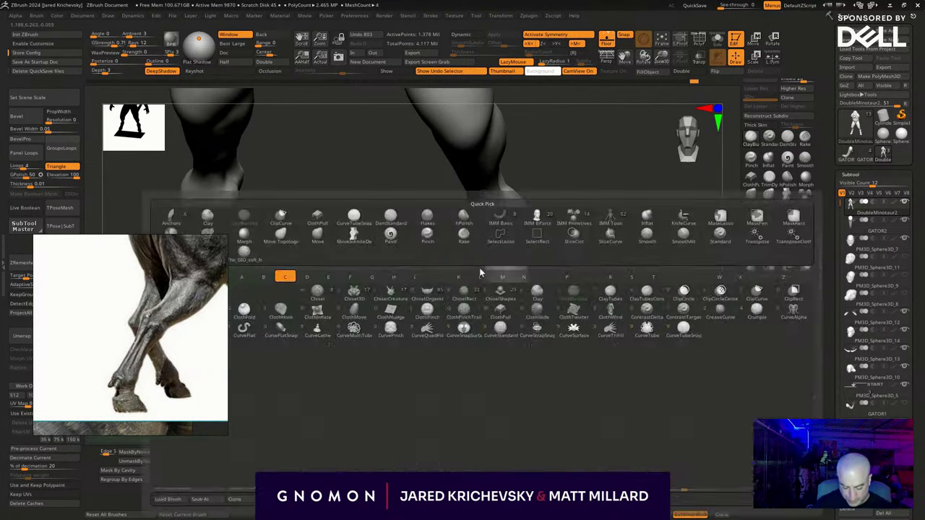
key(c)
key(b)
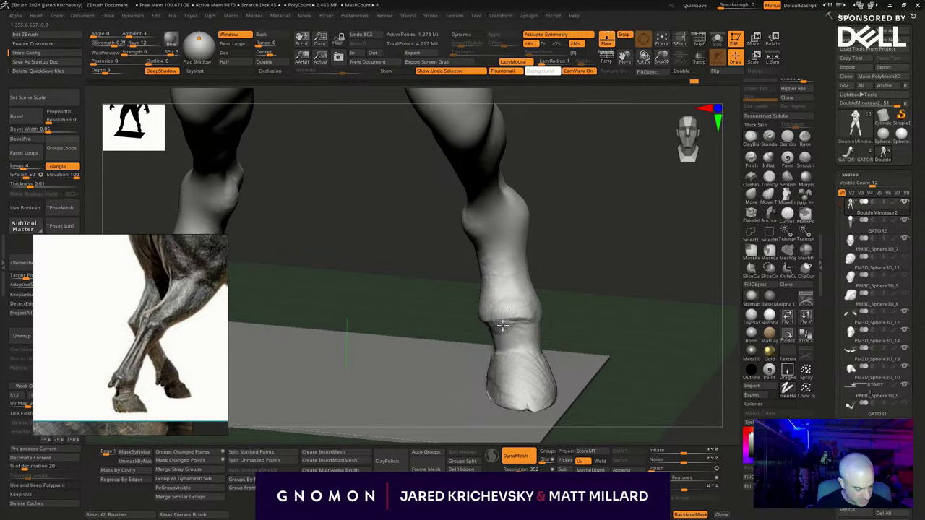
mouse_move(530, 316)
mouse_down()
mouse_move(570, 315)
mouse_move(489, 325)
mouse_move(487, 308)
mouse_move(537, 313)
mouse_up()
drag(582, 296, 540, 313)
drag(577, 282, 553, 275)
drag(495, 297, 507, 298)
Pull the heel of the hoof back and down in side view with the Move brush to widen the hoof's base.
click(749, 201)
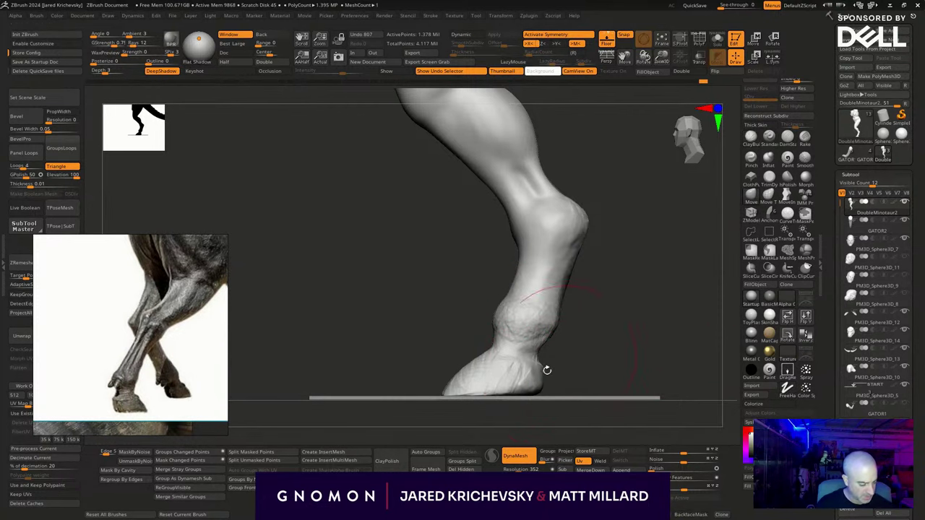
drag(533, 384, 539, 388)
key(s)
drag(542, 354, 537, 354)
mouse_move(545, 370)
mouse_down()
mouse_move(528, 378)
mouse_move(541, 398)
mouse_move(496, 378)
mouse_move(484, 388)
mouse_move(459, 372)
mouse_move(446, 378)
mouse_move(468, 360)
mouse_up()
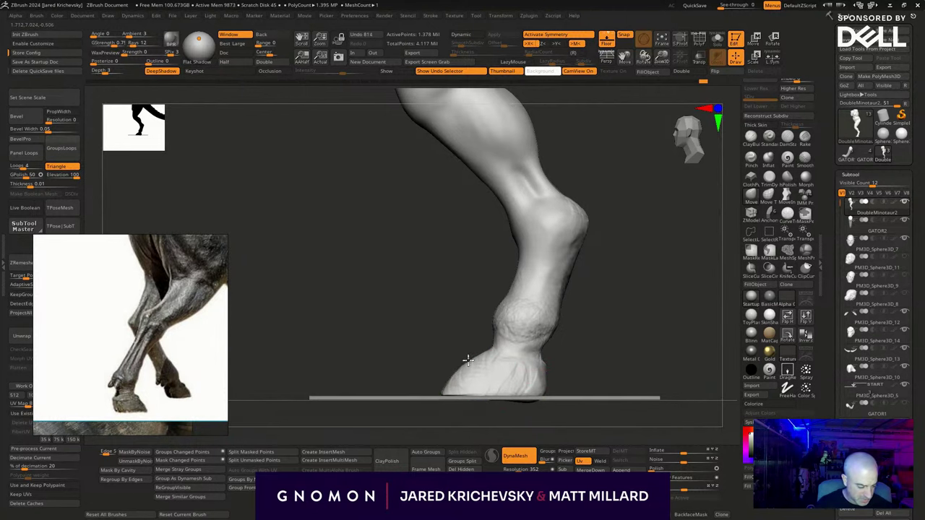
Carve a central cleft down the front of the hoof with the DamStandard brush and tighten it with the Pinch brush.
mouse_move(584, 327)
mouse_down()
mouse_move(671, 321)
mouse_move(611, 364)
mouse_move(655, 337)
mouse_move(650, 360)
mouse_up()
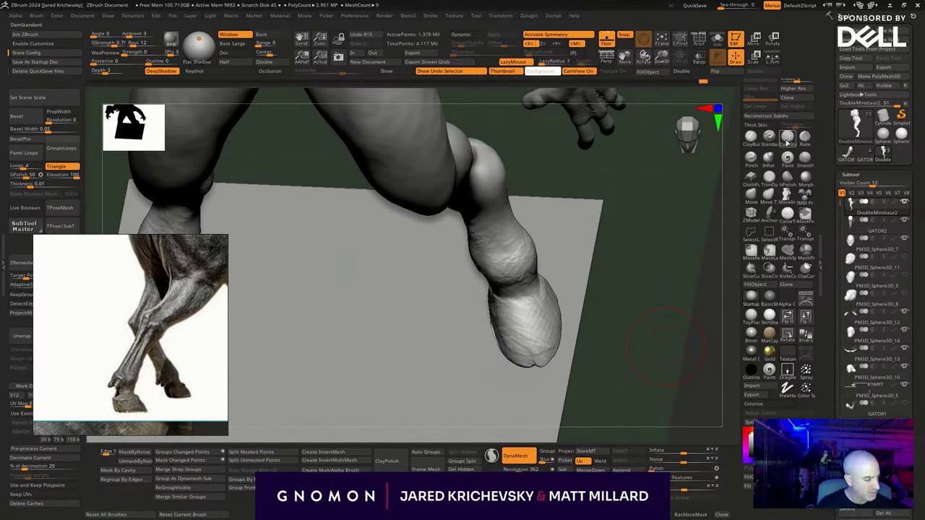
key(space)
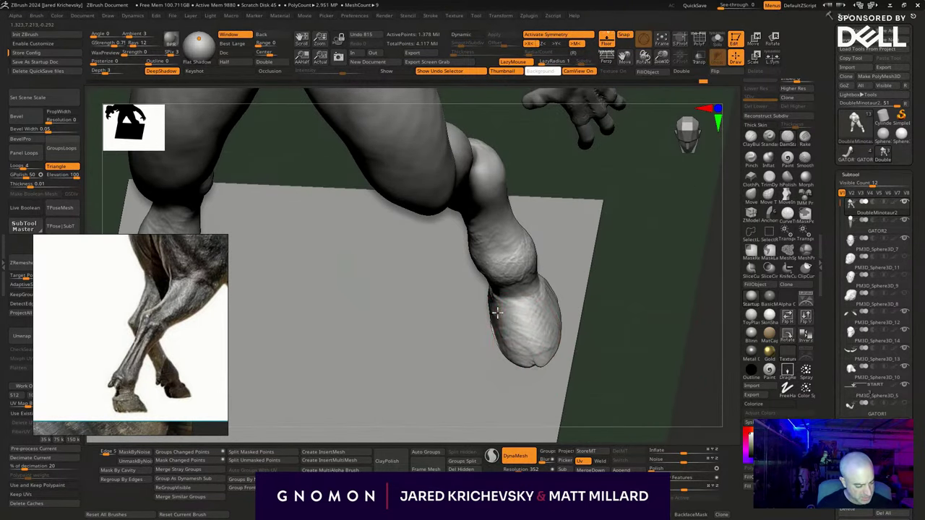
drag(520, 323, 532, 343)
mouse_move(552, 292)
mouse_down()
mouse_move(532, 338)
mouse_move(537, 377)
mouse_up()
drag(533, 333, 551, 396)
drag(639, 398, 579, 391)
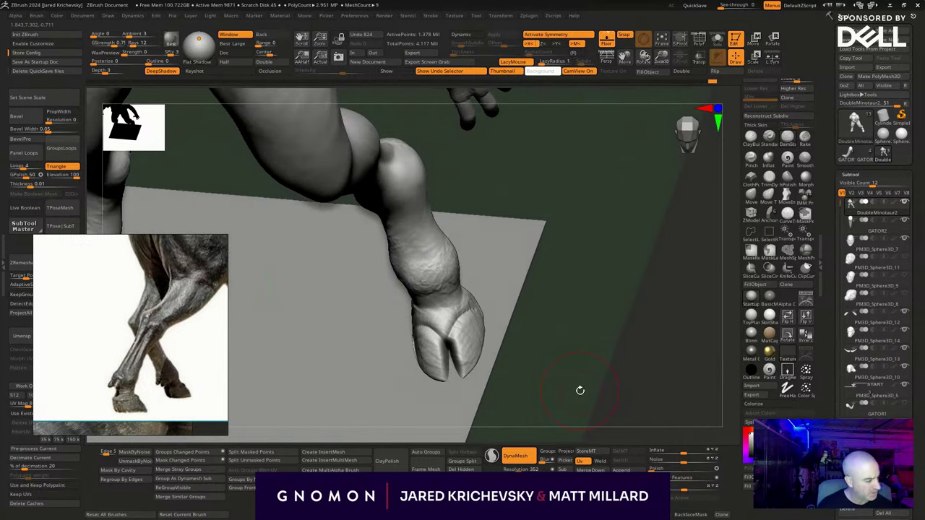
click(752, 161)
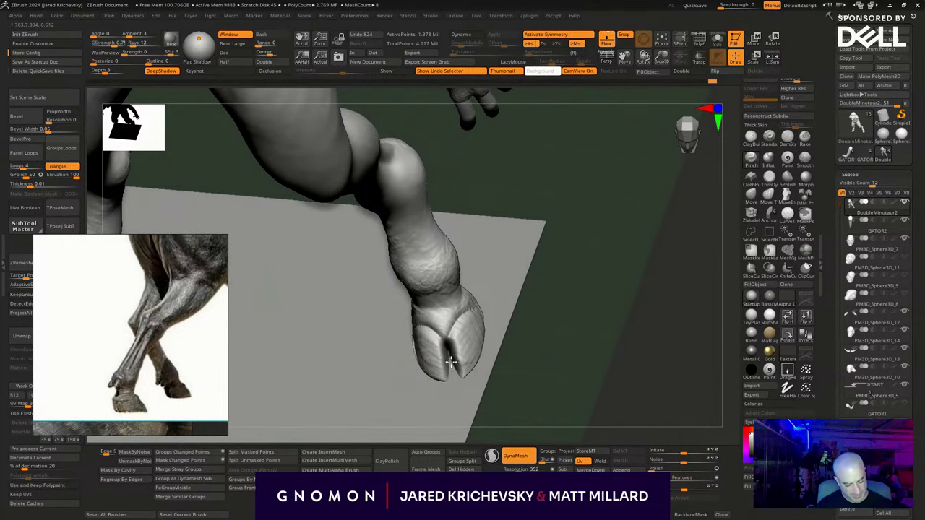
mouse_move(451, 362)
mouse_down()
mouse_move(450, 372)
mouse_move(450, 358)
mouse_up()
Add volume around the pastern and the fetlock's lower edge above the cloven hoof, from the front and side.
mouse_move(570, 325)
alt+mouse_down()
mouse_move(552, 354)
mouse_move(558, 324)
mouse_move(597, 357)
mouse_move(562, 310)
mouse_move(588, 276)
alt+mouse_up()
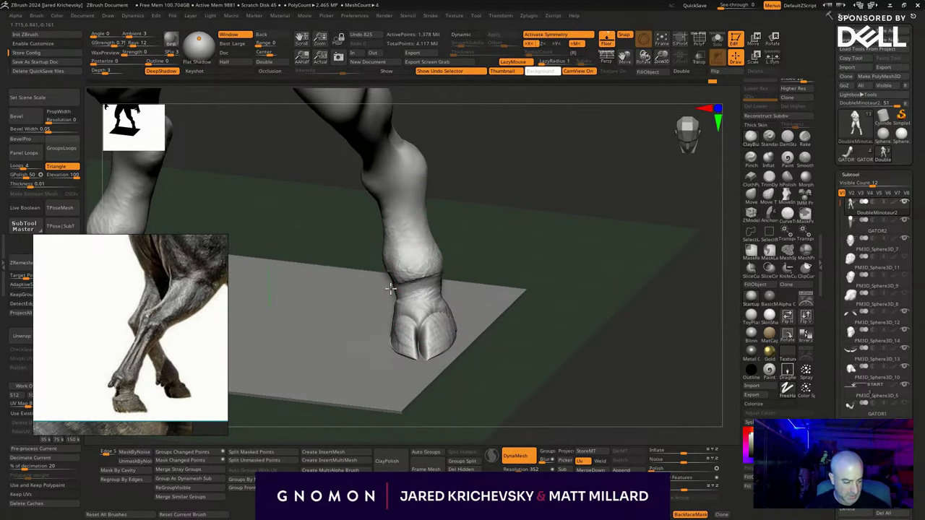
mouse_move(449, 294)
mouse_down()
mouse_move(543, 252)
mouse_move(455, 285)
mouse_up()
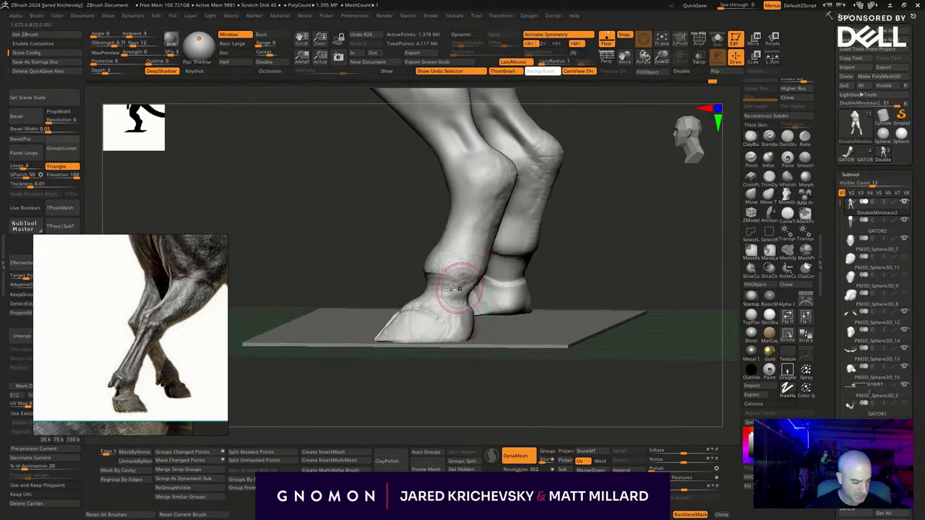
mouse_move(597, 271)
mouse_down()
mouse_move(485, 277)
mouse_move(471, 329)
mouse_move(559, 265)
mouse_move(541, 281)
mouse_move(476, 292)
mouse_move(468, 314)
mouse_up()
key(1)
mouse_move(531, 307)
mouse_down()
mouse_move(411, 293)
mouse_move(537, 256)
mouse_move(472, 311)
mouse_move(435, 321)
mouse_up()
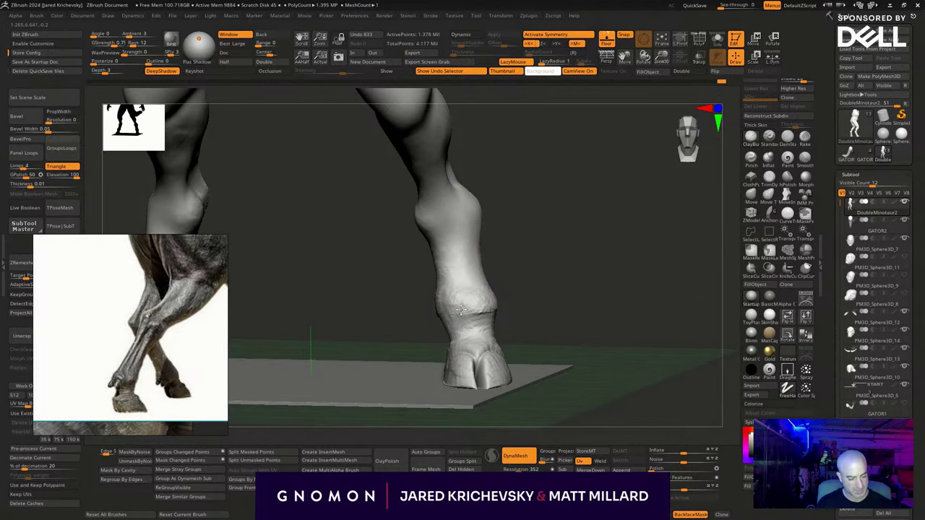
Build up the fetlock, the shank above it and the hock with clay strokes around the front, inner side and rear.
right_drag(490, 289, 469, 302)
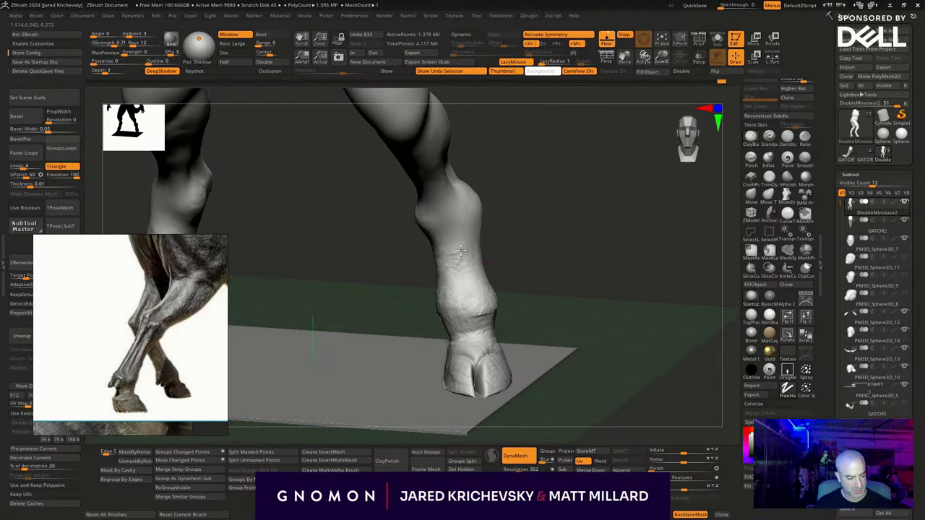
right_drag(516, 258, 478, 327)
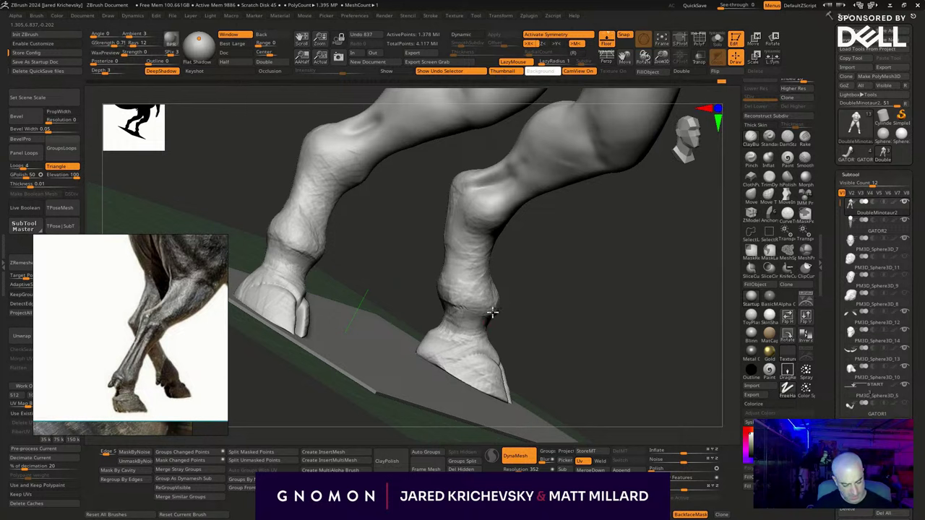
mouse_move(484, 313)
right_down()
mouse_move(439, 294)
mouse_move(470, 319)
right_up()
drag(439, 269, 419, 277)
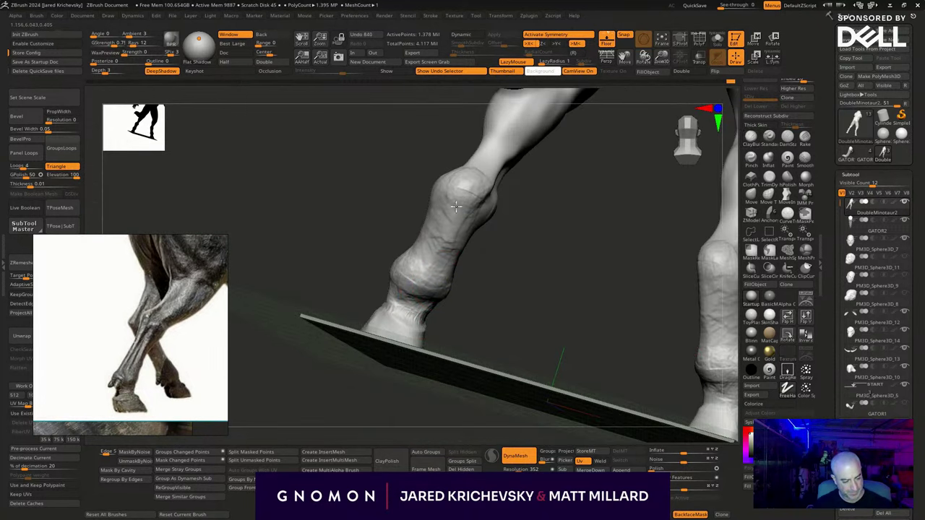
right_drag(500, 266, 547, 330)
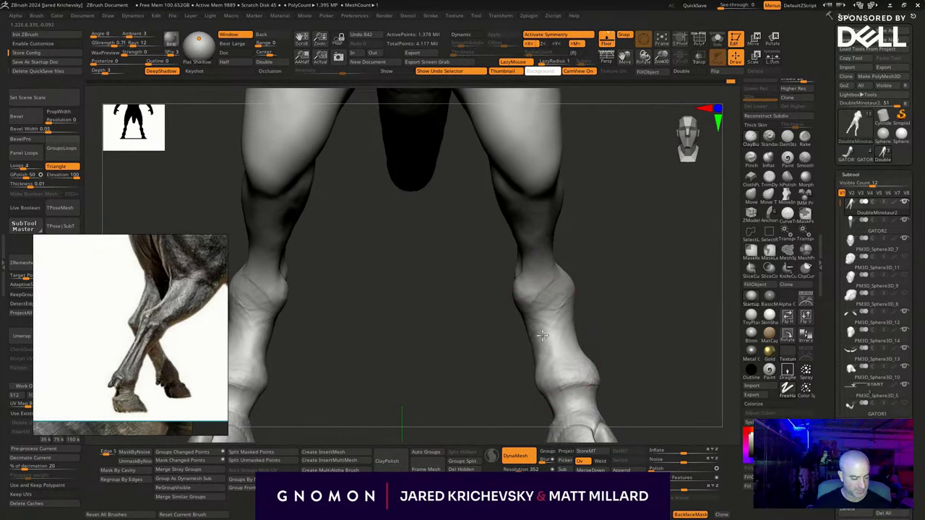
drag(536, 368, 542, 390)
Smooth the fresh strokes on the hock and shank and soften the lower leg's surface from the front.
right_drag(599, 335, 550, 300)
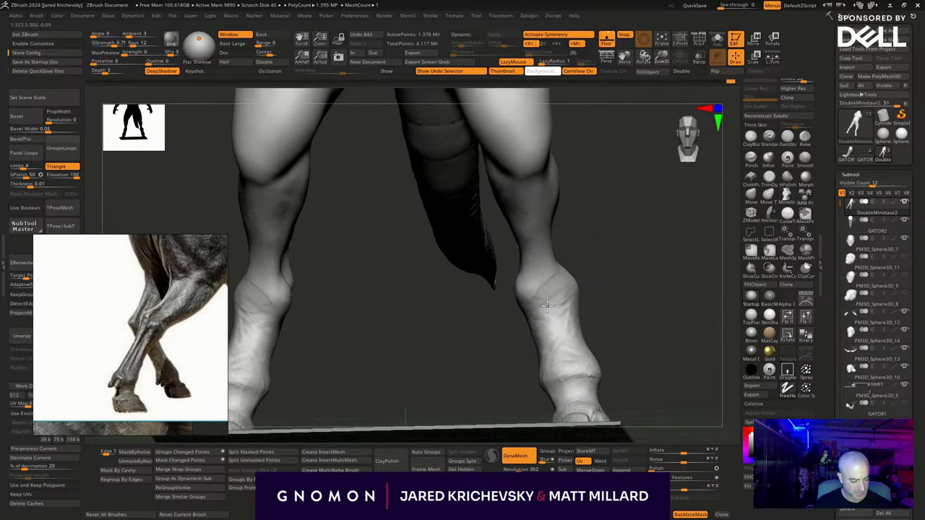
shift+drag(527, 217, 548, 287)
right_drag(594, 278, 551, 240)
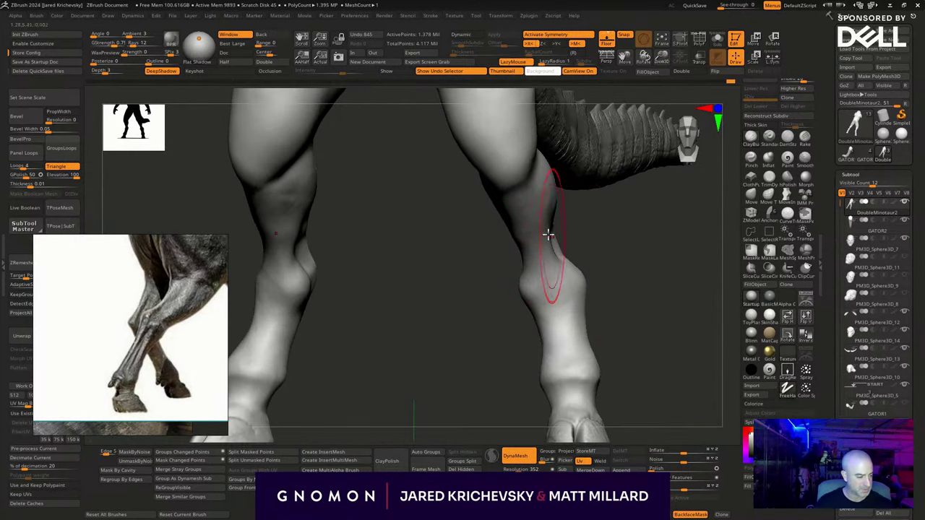
drag(606, 285, 519, 313)
alt+drag(590, 369, 580, 354)
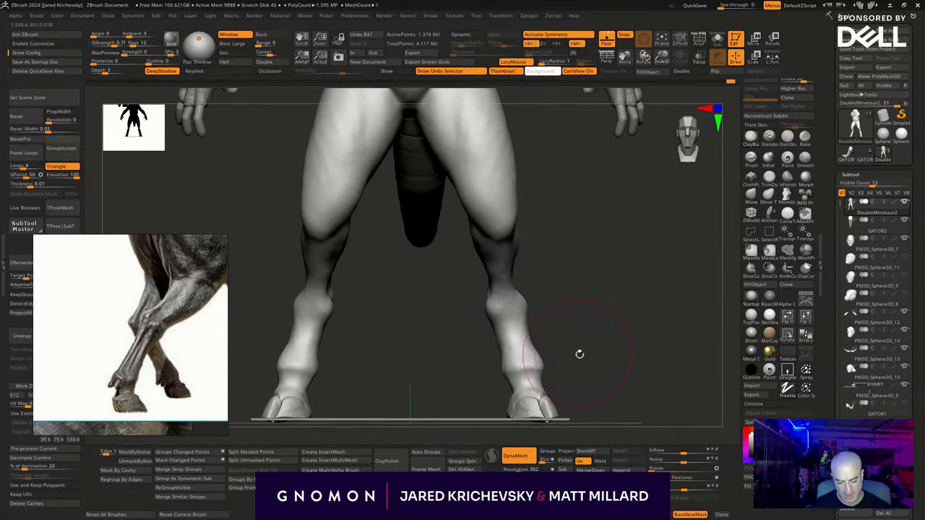
Refine the front of the pastern between fetlock and hoof, adjusting the brush size between strokes.
mouse_move(566, 308)
alt+mouse_down()
mouse_move(518, 289)
mouse_move(459, 303)
mouse_move(438, 296)
alt+mouse_up()
key(s)
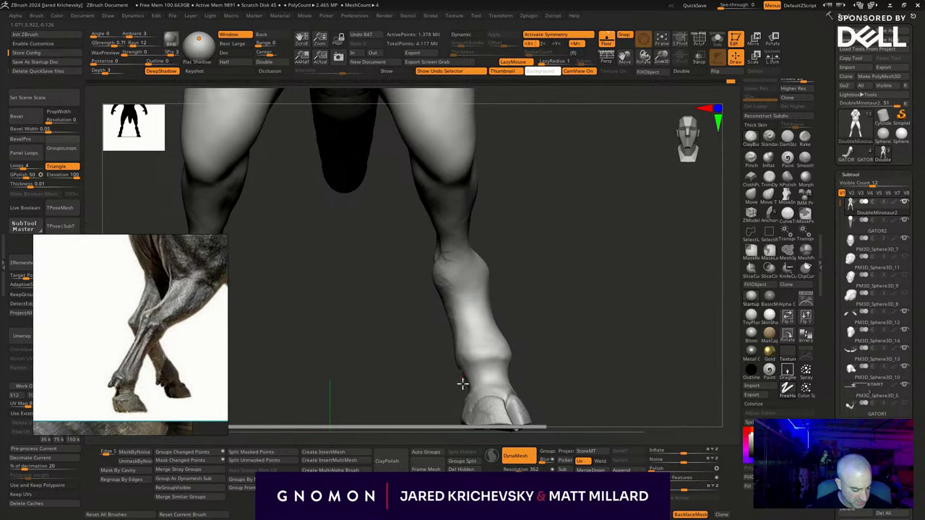
right_drag(503, 361, 490, 378)
key(s)
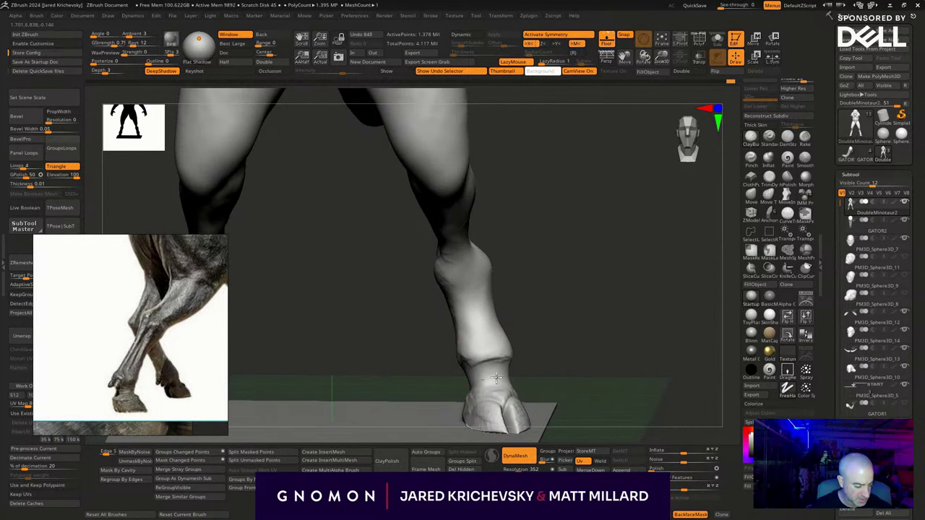
drag(496, 378, 502, 395)
right_drag(551, 353, 522, 363)
key(s)
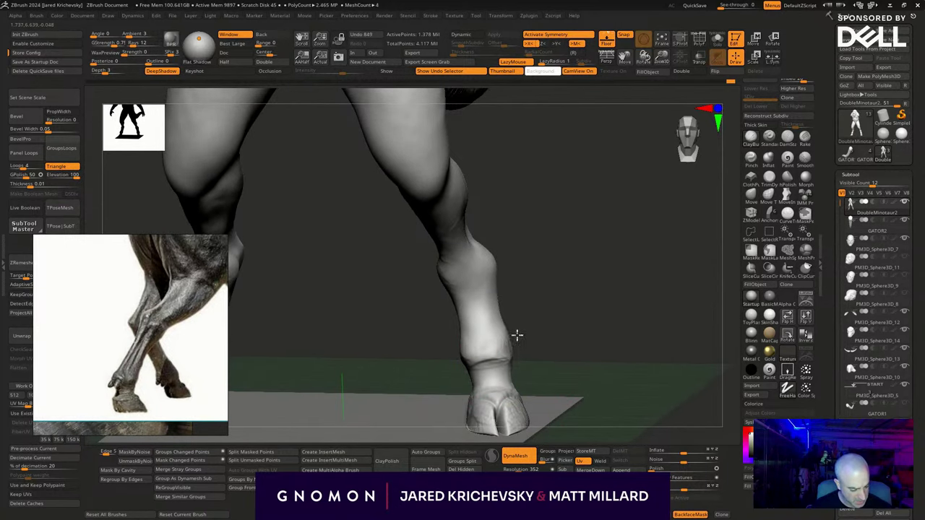
Define the fetlock's outer and rear contours above the pastern and smooth the back of the joint.
mouse_move(518, 335)
mouse_down()
mouse_move(473, 344)
mouse_move(512, 357)
mouse_up()
right_drag(575, 314, 485, 326)
mouse_move(474, 344)
mouse_down()
mouse_move(491, 359)
mouse_move(469, 369)
mouse_move(474, 380)
mouse_up()
key(s)
mouse_move(543, 372)
right_down()
mouse_move(506, 362)
mouse_move(516, 361)
right_up()
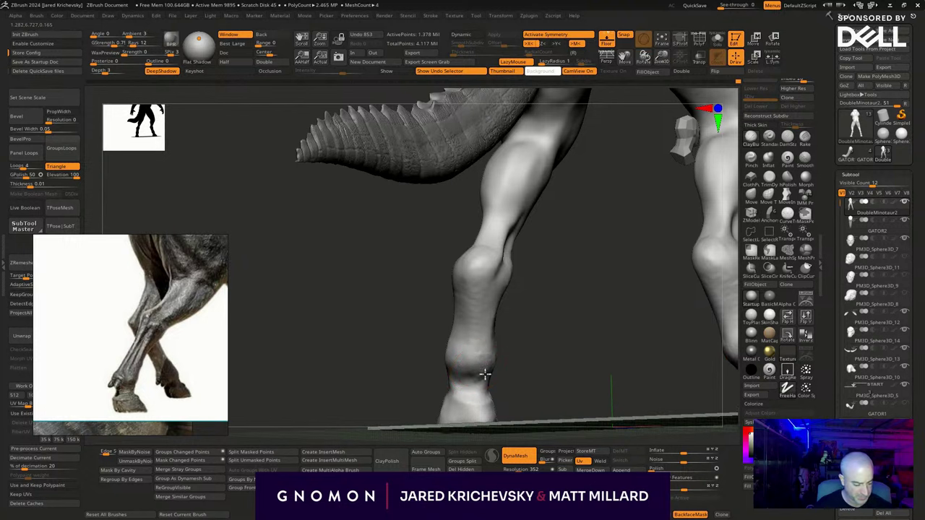
mouse_move(460, 372)
mouse_down()
mouse_move(477, 310)
mouse_move(466, 277)
mouse_up()
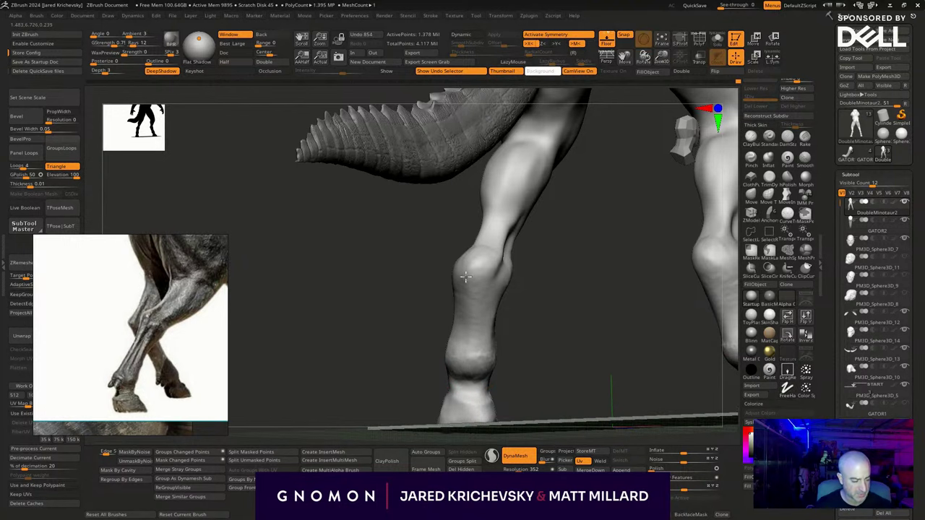
shift+drag(456, 349, 452, 354)
Build up the front, side and rear of the fetlock on the opposite leg with layered clay strokes.
mouse_move(338, 340)
alt+right_down()
mouse_move(320, 306)
mouse_move(318, 267)
alt+right_up()
mouse_move(434, 354)
right_down()
mouse_move(593, 368)
mouse_move(587, 353)
mouse_move(605, 368)
mouse_move(583, 374)
mouse_move(590, 385)
right_up()
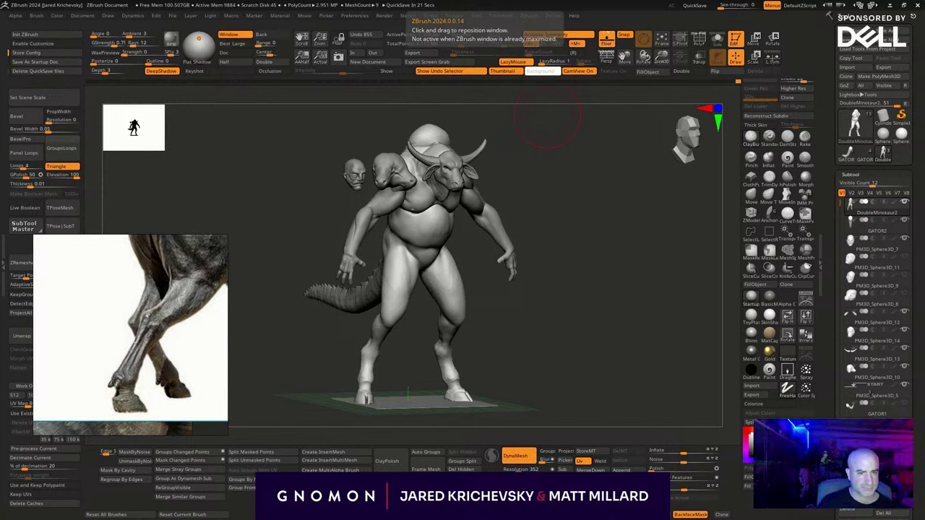
shift+drag(569, 341, 454, 266)
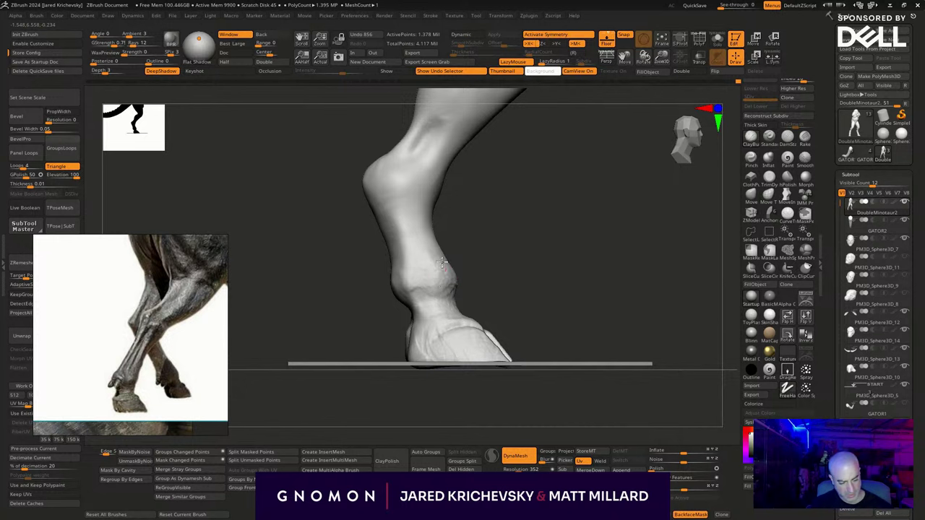
drag(505, 278, 460, 264)
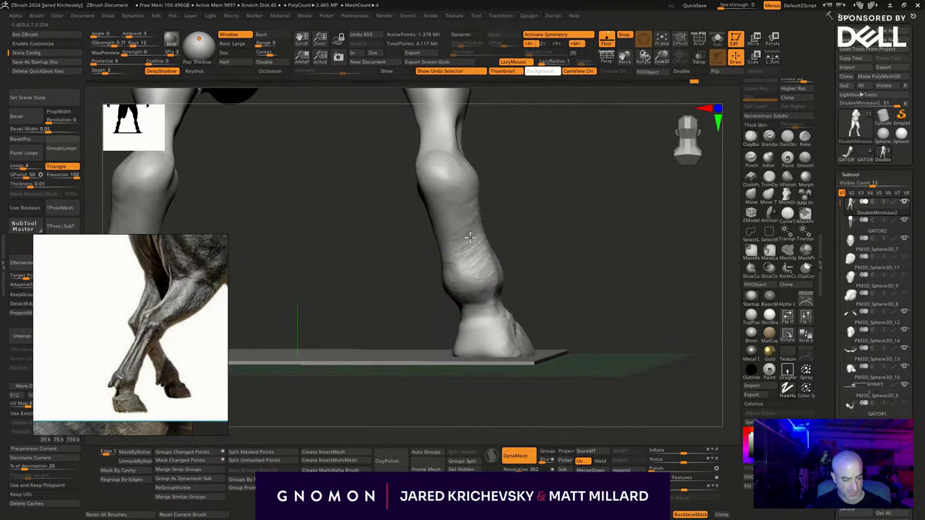
drag(517, 190, 513, 224)
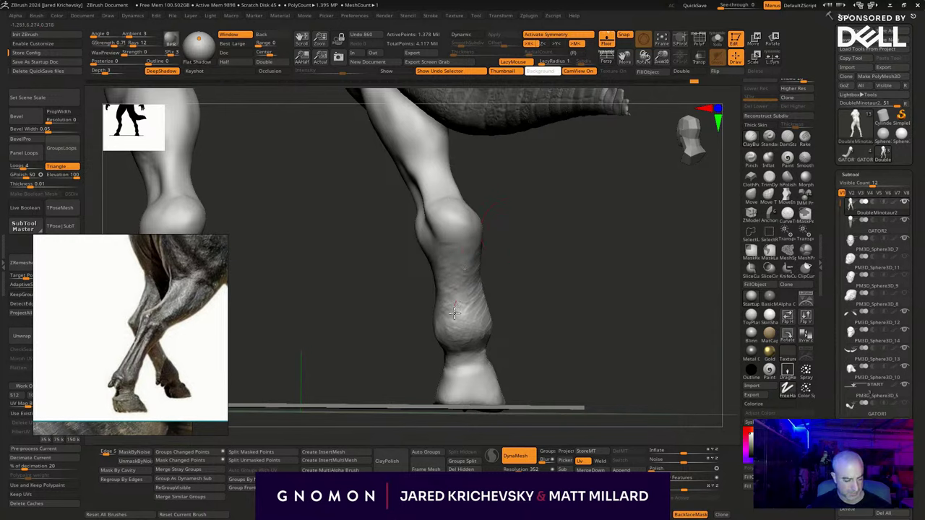
mouse_move(519, 305)
mouse_down()
mouse_move(452, 351)
mouse_move(533, 296)
mouse_move(474, 340)
mouse_move(501, 354)
mouse_move(455, 354)
mouse_up()
mouse_move(590, 279)
mouse_down()
mouse_move(532, 295)
mouse_move(511, 339)
mouse_up()
key(l)
mouse_move(545, 374)
mouse_down()
mouse_move(624, 413)
mouse_move(634, 398)
mouse_move(597, 349)
mouse_move(634, 351)
mouse_move(546, 316)
mouse_move(506, 330)
mouse_move(445, 394)
mouse_move(392, 361)
mouse_move(405, 363)
mouse_up()
Reshape the hoof's toe area from raised views with an enlarged Move brush.
key(m)
click(751, 201)
key(bracketright)
key(bracketright)
drag(318, 402, 326, 440)
mouse_move(376, 357)
mouse_down()
mouse_move(410, 384)
mouse_move(429, 355)
mouse_move(426, 331)
mouse_move(412, 357)
mouse_up()
drag(306, 422, 277, 414)
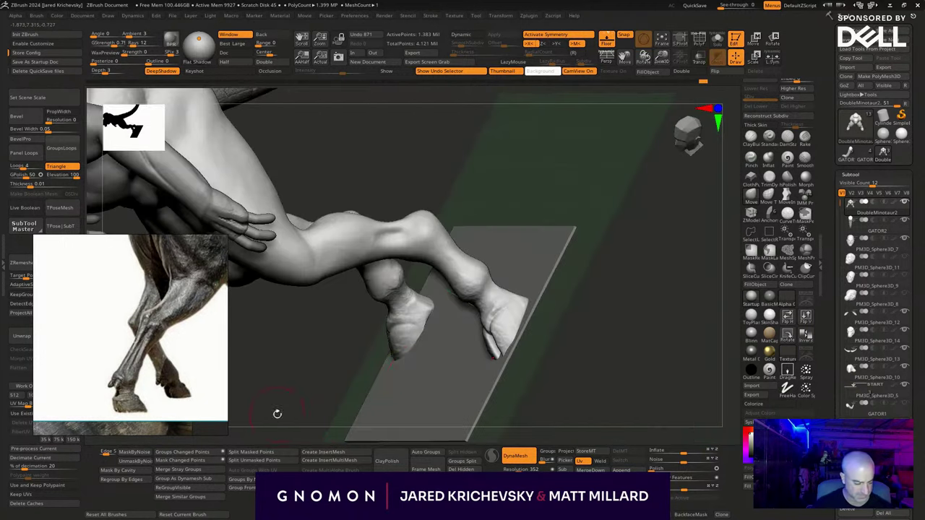
drag(409, 368, 385, 365)
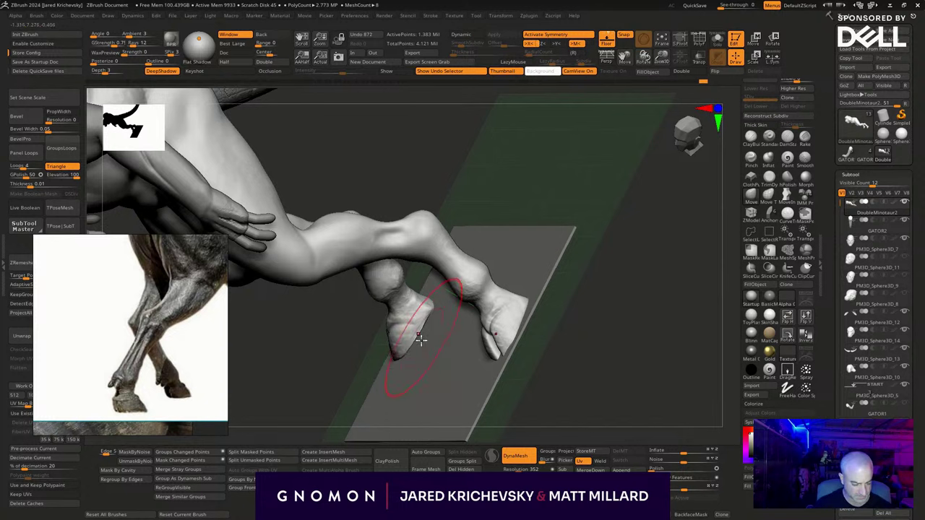
Adjust the outline of the hoof's toes and lower edge from the outer side and above.
drag(307, 405, 372, 408)
drag(380, 363, 369, 339)
mouse_move(294, 407)
mouse_down()
mouse_move(489, 330)
mouse_move(371, 340)
mouse_move(371, 355)
mouse_move(361, 353)
mouse_up()
drag(384, 410, 383, 440)
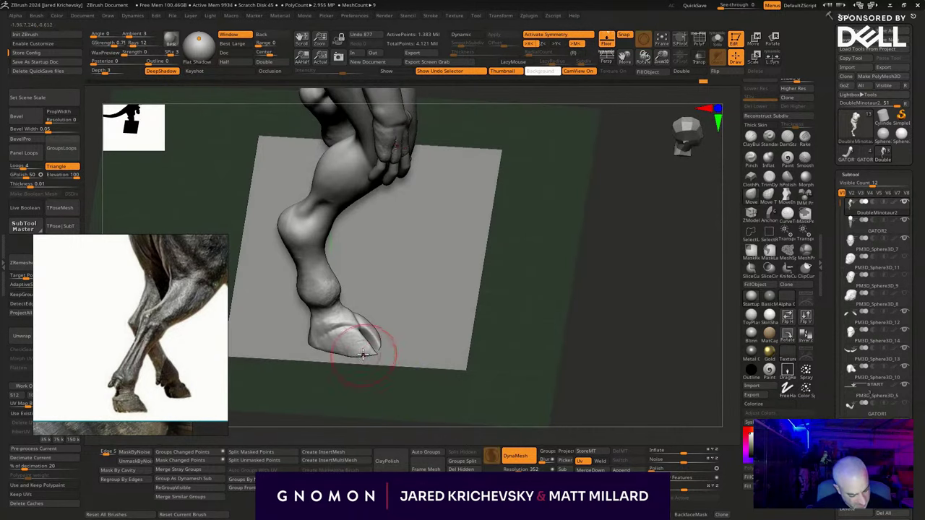
mouse_move(351, 341)
mouse_down()
mouse_move(419, 434)
mouse_move(376, 356)
mouse_up()
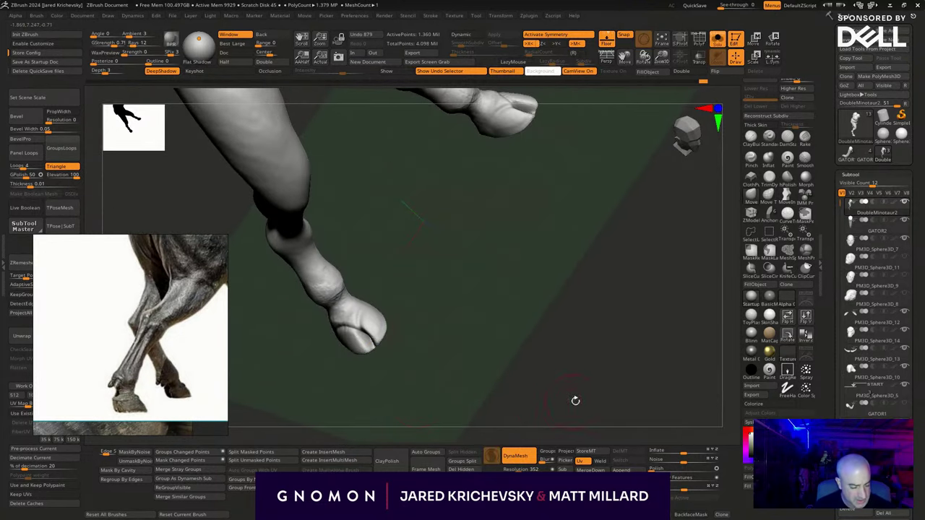
Smooth and reshape the underside of the isolated hoof with the Move brush and remesh it with DynaMesh.
drag(573, 400, 517, 427)
mouse_move(401, 300)
shift+mouse_down()
mouse_move(395, 293)
mouse_move(470, 327)
shift+mouse_up()
click(751, 196)
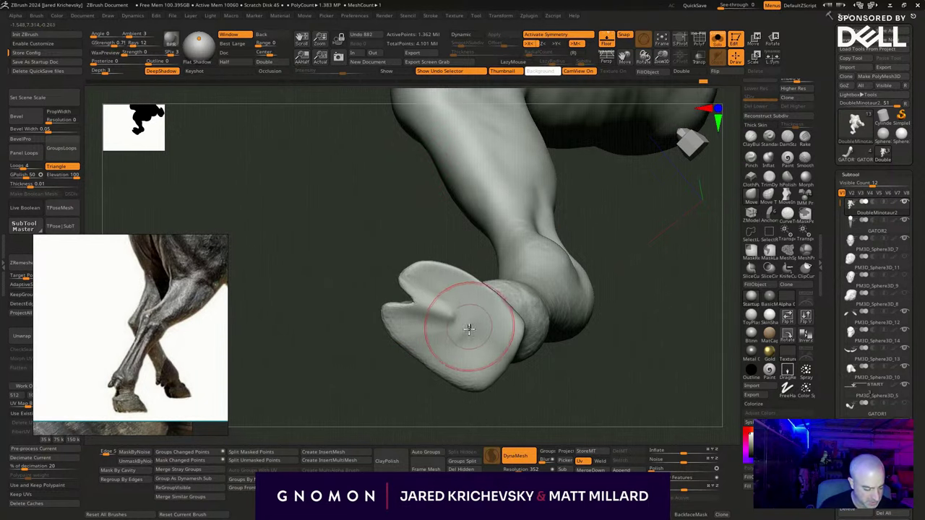
mouse_move(534, 383)
mouse_down()
mouse_move(547, 400)
mouse_move(556, 366)
mouse_move(555, 403)
mouse_move(564, 304)
mouse_move(465, 291)
mouse_up()
ctrl+drag(538, 361, 571, 376)
drag(600, 304, 725, 221)
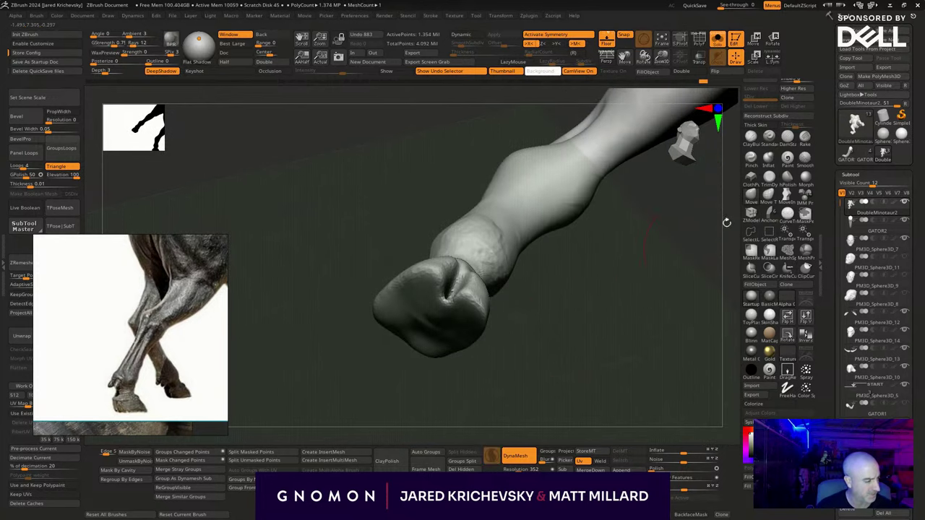
Deepen the cleft between the toes from the hoof's underside with the DamStandard brush, redoing the first stroke.
click(787, 137)
drag(456, 291, 458, 298)
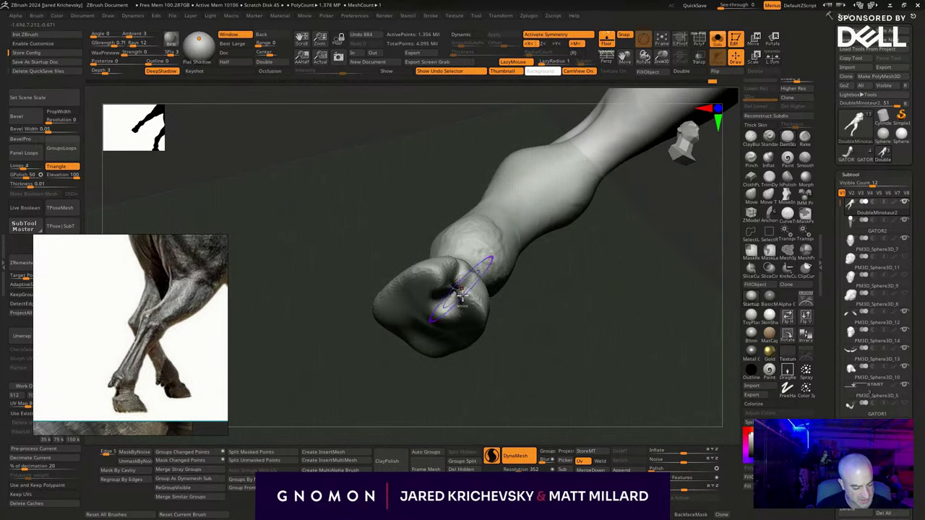
key(ctrl+z)
drag(510, 317, 503, 331)
drag(450, 293, 441, 325)
mouse_move(437, 355)
mouse_down()
mouse_move(426, 407)
mouse_move(445, 397)
mouse_up()
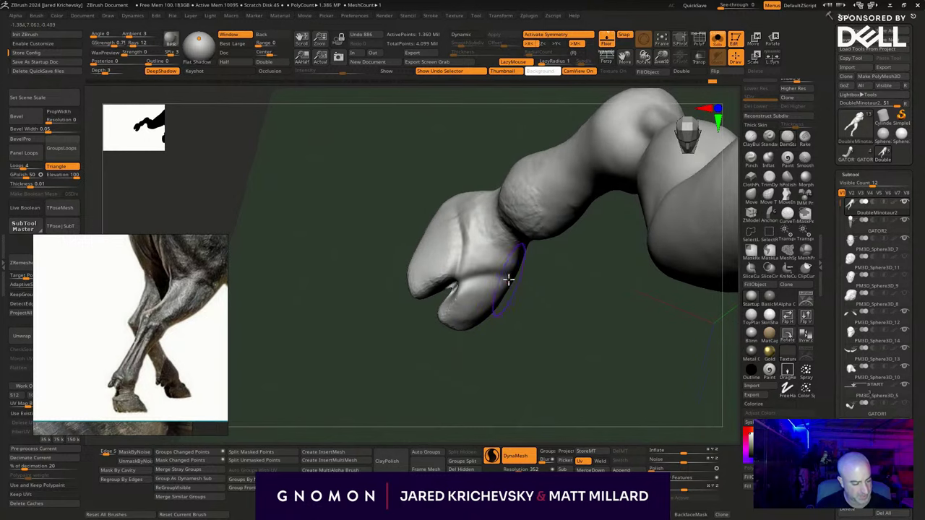
Carve the creases separating the hoof's toes from the heel with the DamStandard brush, redoing one stroke.
drag(508, 279, 463, 287)
drag(423, 354, 422, 388)
mouse_move(432, 218)
mouse_down()
mouse_move(442, 220)
mouse_move(467, 285)
mouse_up()
drag(515, 318, 489, 309)
key(ctrl+z)
drag(456, 282, 404, 215)
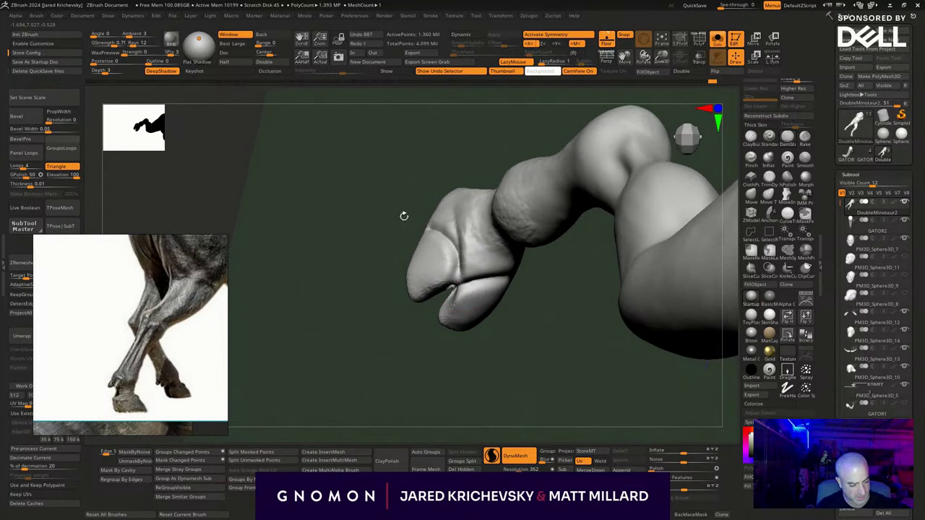
drag(509, 298, 521, 347)
drag(520, 354, 567, 384)
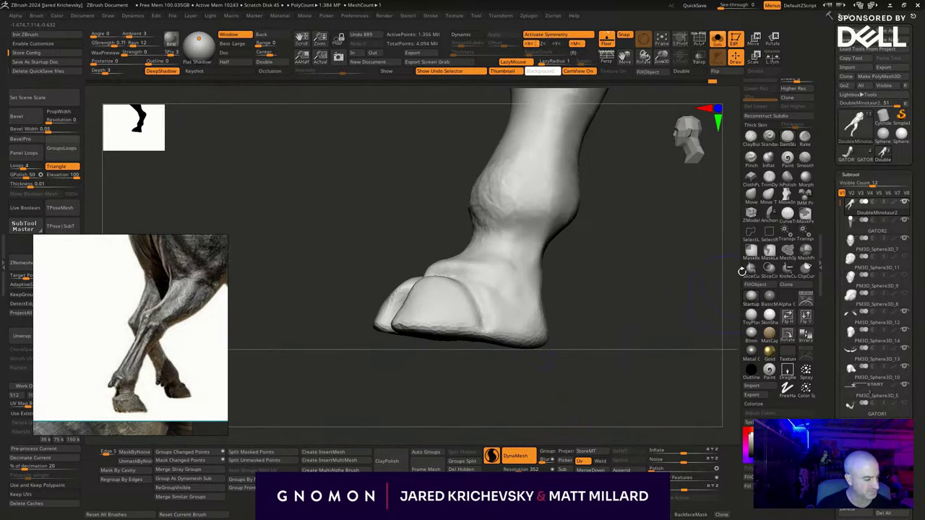
Pull the lower edge of the toes down from the side view with a resized Move brush.
click(750, 195)
key(s)
mouse_move(530, 347)
mouse_down()
mouse_move(539, 326)
mouse_move(518, 348)
mouse_move(539, 334)
mouse_move(593, 369)
mouse_move(611, 367)
mouse_up()
mouse_move(611, 367)
alt+mouse_down()
mouse_move(475, 363)
mouse_move(457, 331)
mouse_move(447, 344)
alt+mouse_up()
key(s)
drag(412, 334, 414, 353)
key(s)
drag(464, 338, 464, 351)
mouse_move(370, 377)
mouse_down()
mouse_move(461, 419)
mouse_move(570, 432)
mouse_up()
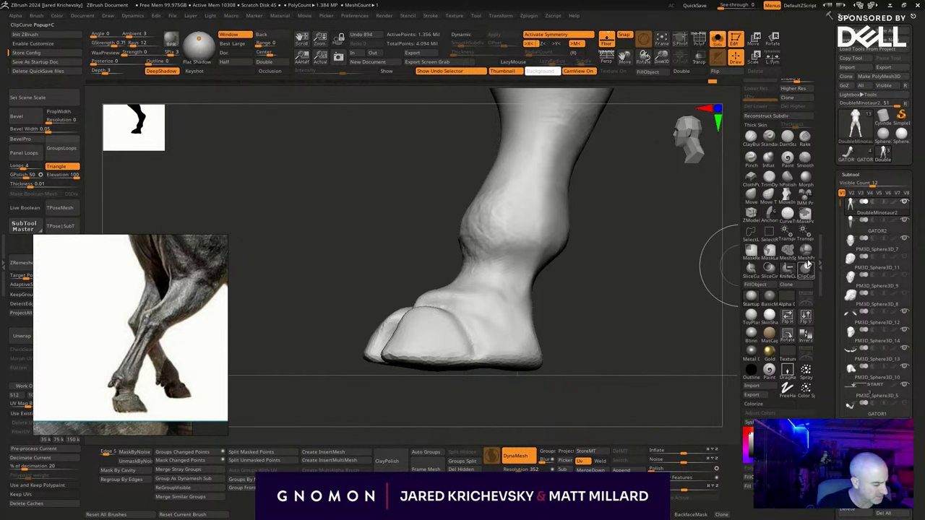
click(806, 268)
ctrl+shift+drag(636, 359, 278, 349)
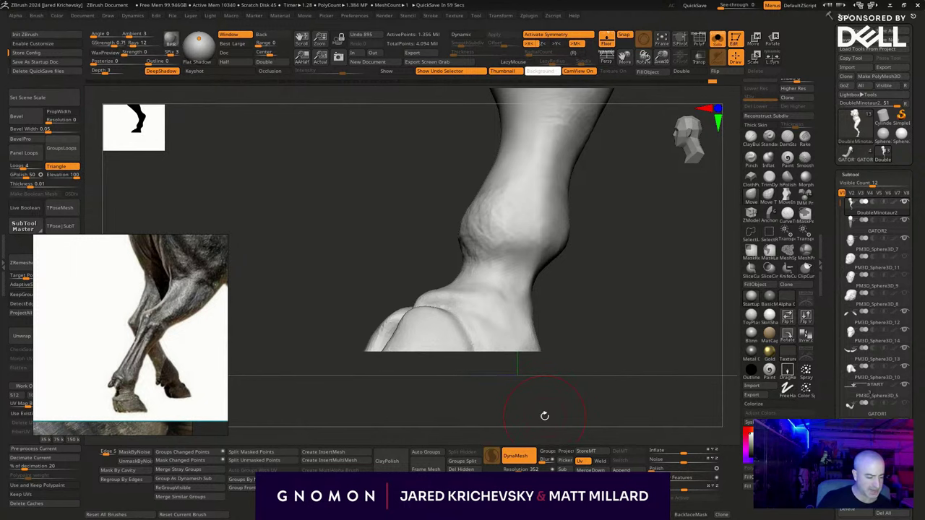
drag(543, 415, 609, 330)
key(ctrl+z)
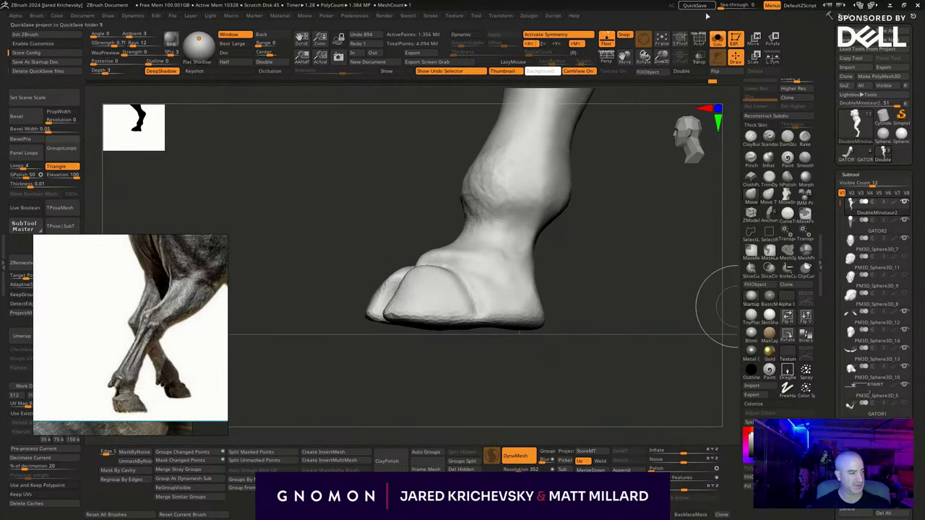
Cut the bottom of the hoof flat with a straight KnifeCurve, and smooth the heel's cut edge.
click(788, 268)
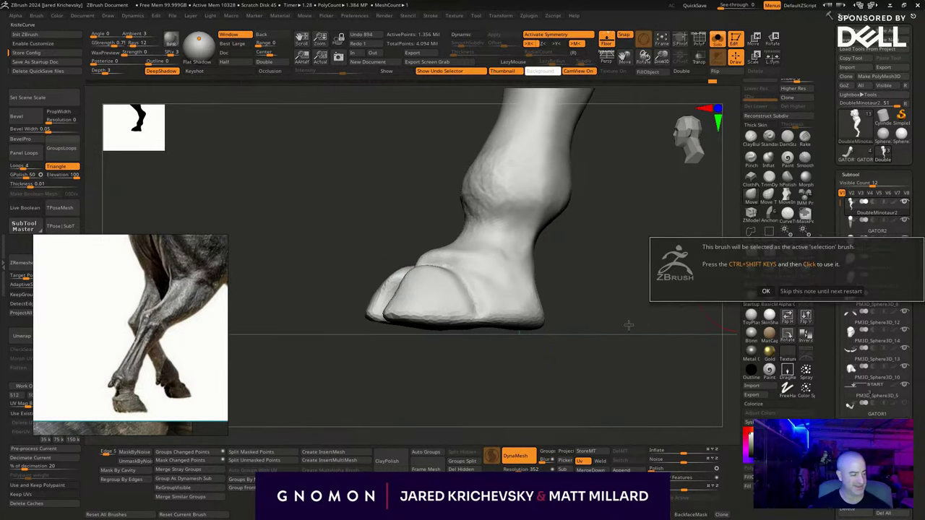
click(821, 291)
ctrl+shift+drag(582, 319, 292, 321)
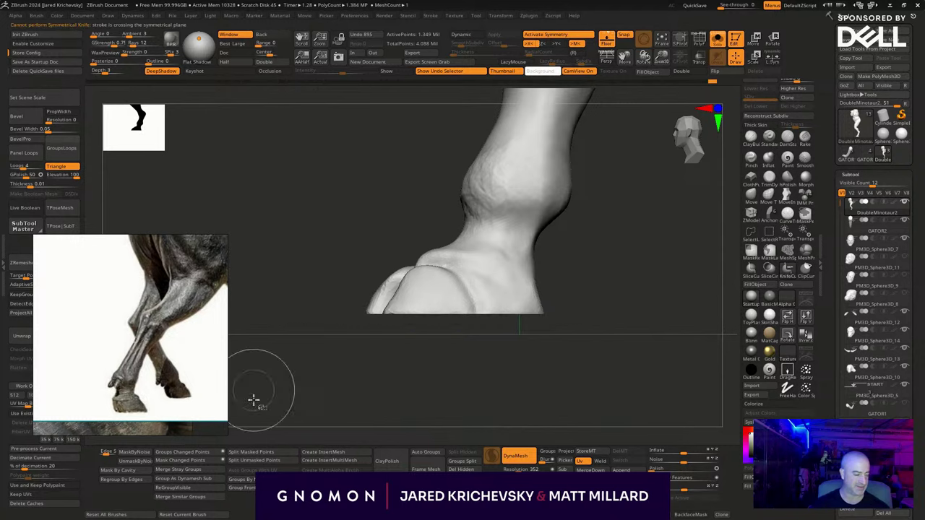
mouse_move(443, 381)
mouse_down()
mouse_move(464, 419)
mouse_move(529, 392)
mouse_move(429, 353)
mouse_up()
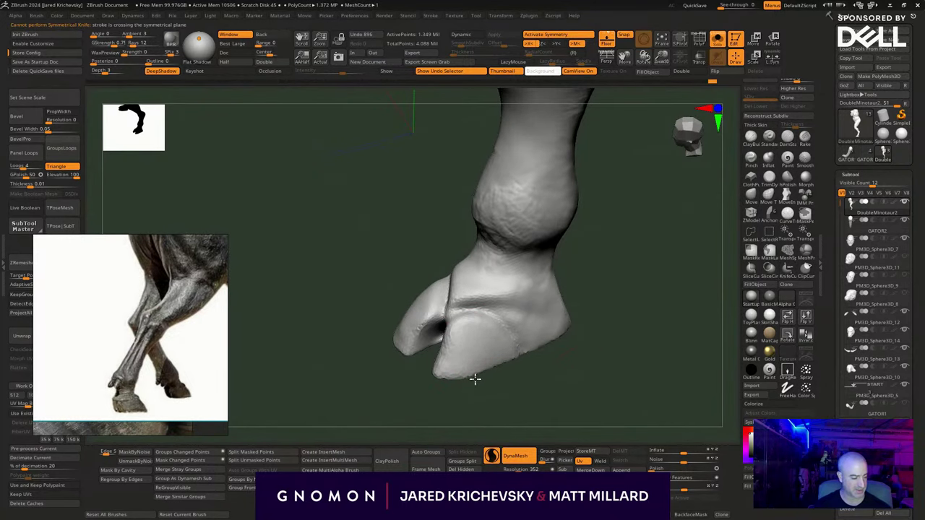
drag(475, 379, 508, 303)
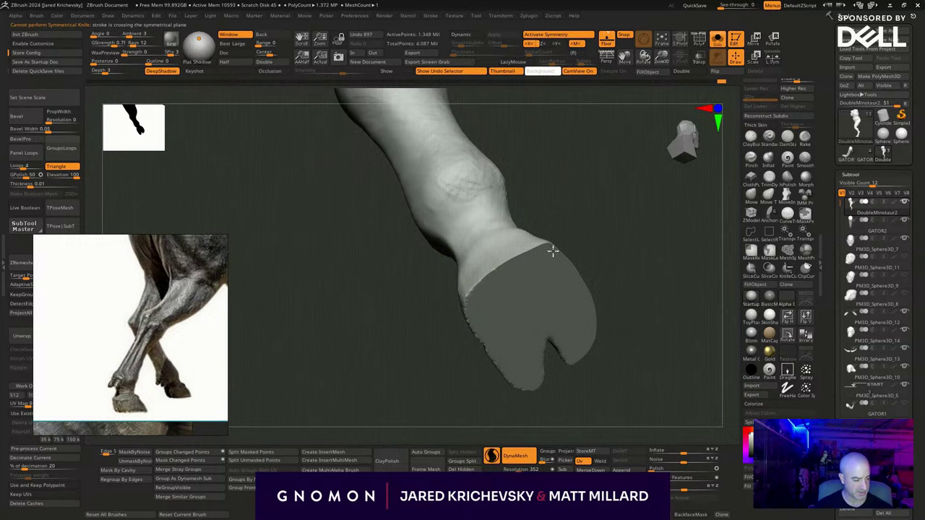
shift+drag(553, 251, 477, 285)
drag(485, 340, 608, 334)
Refine the outline of the flat sole around the heel and outer side with the Move brush.
click(751, 196)
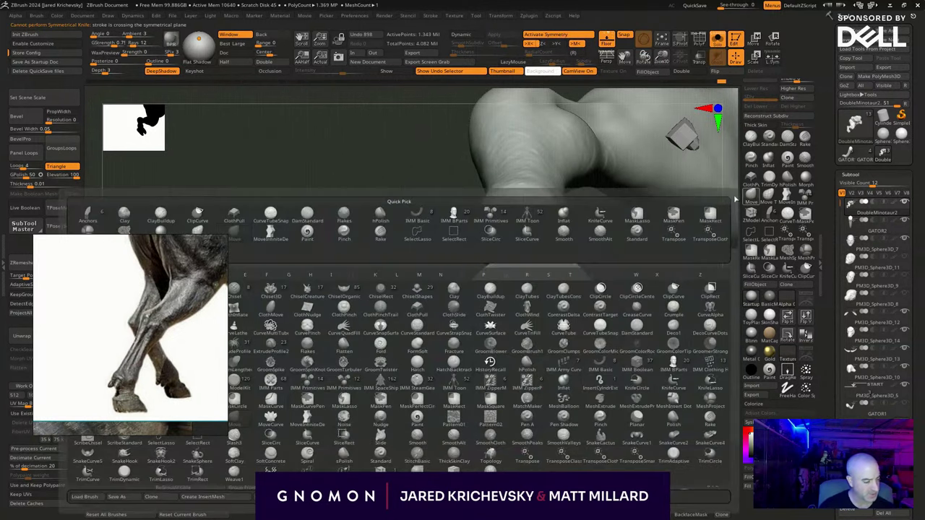
mouse_move(513, 258)
mouse_down()
mouse_move(515, 246)
mouse_move(474, 265)
mouse_move(481, 271)
mouse_up()
drag(466, 302, 475, 298)
drag(499, 367, 508, 361)
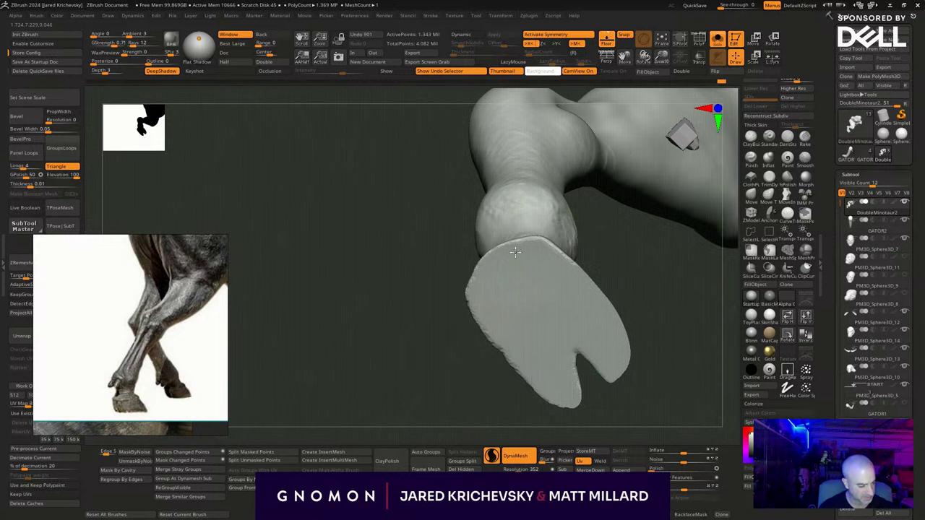
mouse_move(522, 244)
mouse_down()
mouse_move(616, 321)
mouse_move(626, 355)
mouse_up()
mouse_move(454, 412)
mouse_down()
mouse_move(366, 370)
mouse_move(607, 325)
mouse_move(521, 355)
mouse_move(472, 348)
mouse_move(607, 349)
mouse_move(506, 330)
mouse_up()
key(s)
mouse_move(501, 298)
mouse_down()
mouse_move(508, 347)
mouse_move(609, 340)
mouse_move(571, 290)
mouse_move(587, 301)
mouse_move(557, 248)
mouse_move(558, 264)
mouse_up()
Carve a long tendon groove down the side of the lower leg, from hock to fetlock, with the DamStandard brush.
key(b)
key(d)
key(s)
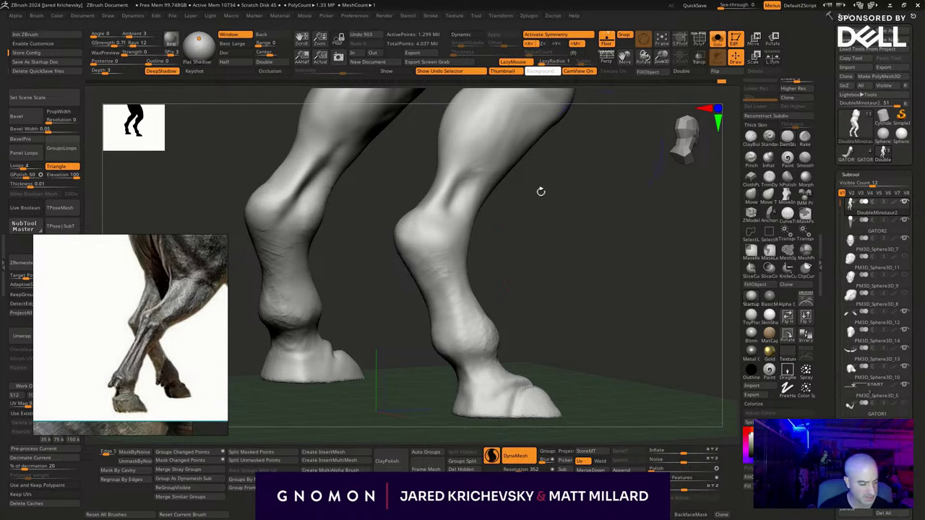
drag(429, 241, 443, 287)
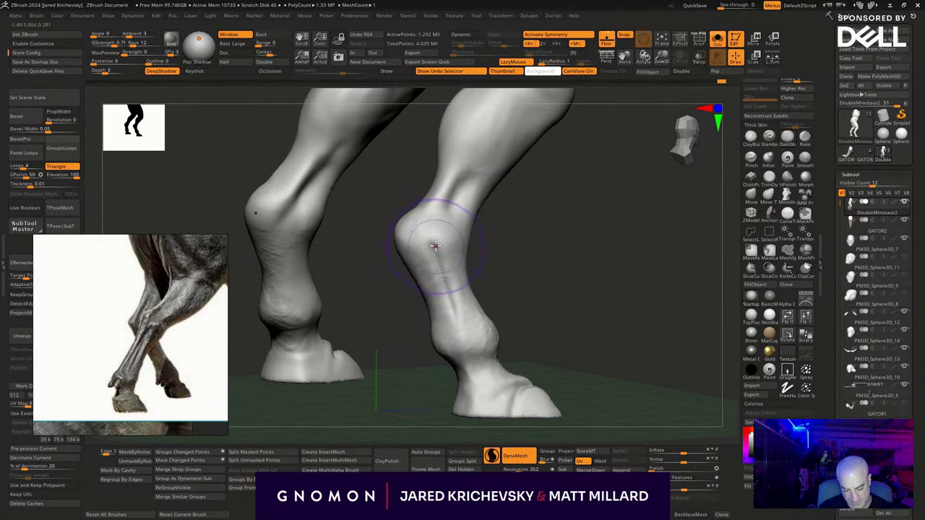
drag(435, 245, 462, 338)
drag(434, 251, 460, 340)
drag(522, 272, 503, 275)
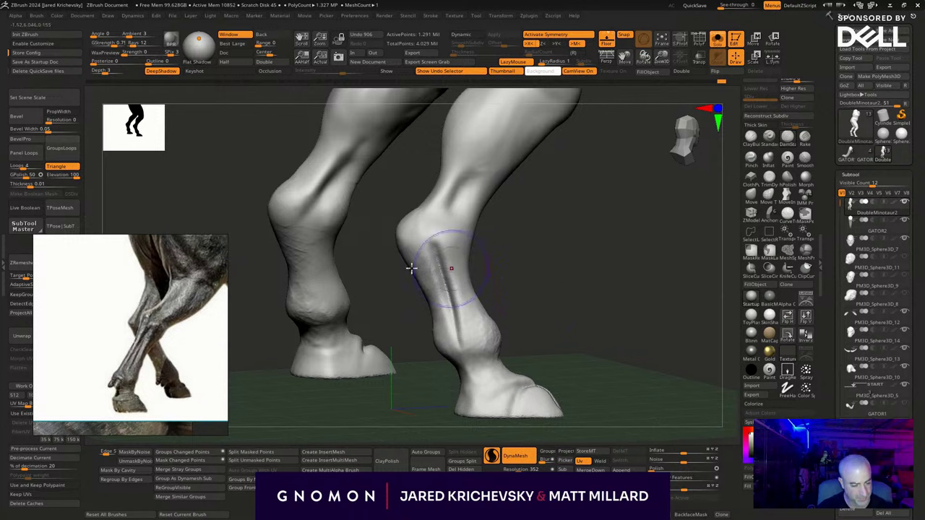
drag(309, 226, 333, 318)
Mask the leg above the fetlock, lower the fetlock and hoof slightly with the gizmo, and clear the mask.
shift+drag(568, 268, 593, 223)
ctrl+drag(406, 189, 597, 332)
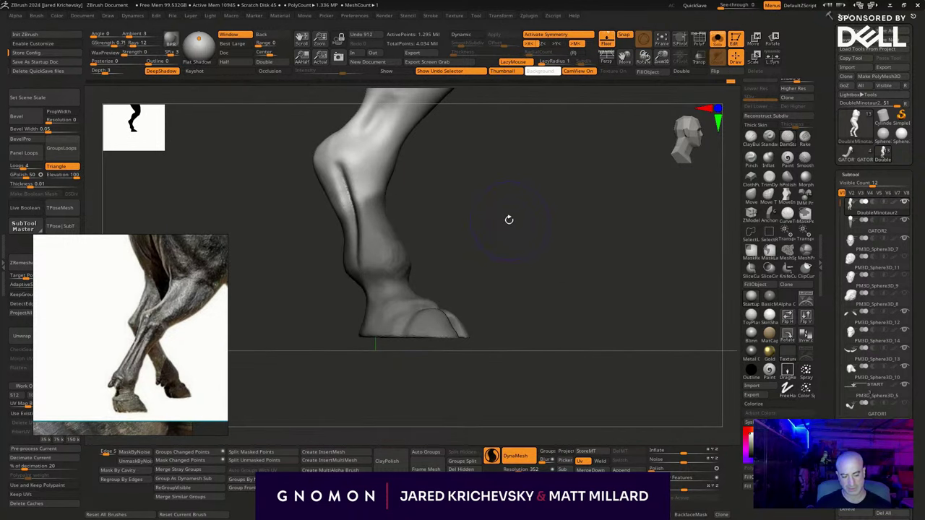
key(w)
mouse_move(427, 264)
mouse_down()
mouse_move(428, 299)
mouse_move(429, 281)
mouse_up()
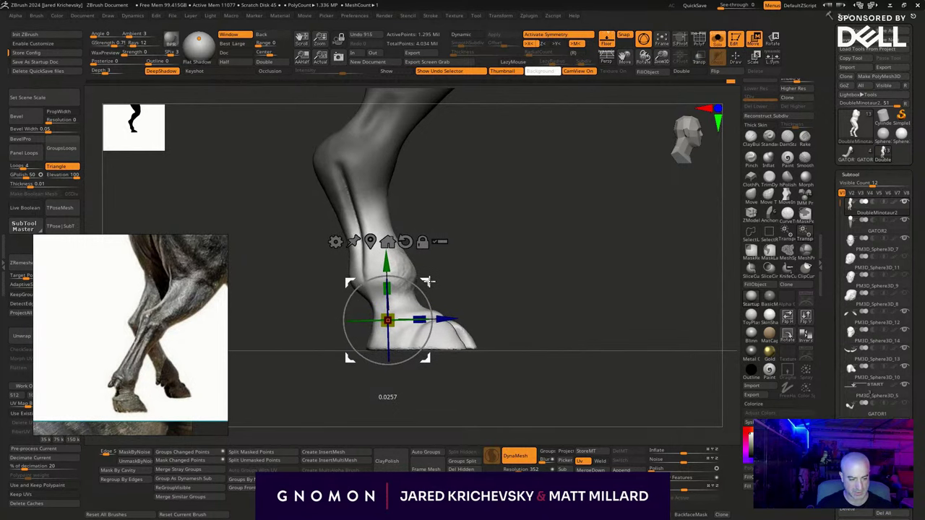
ctrl+click(447, 230)
key(q)
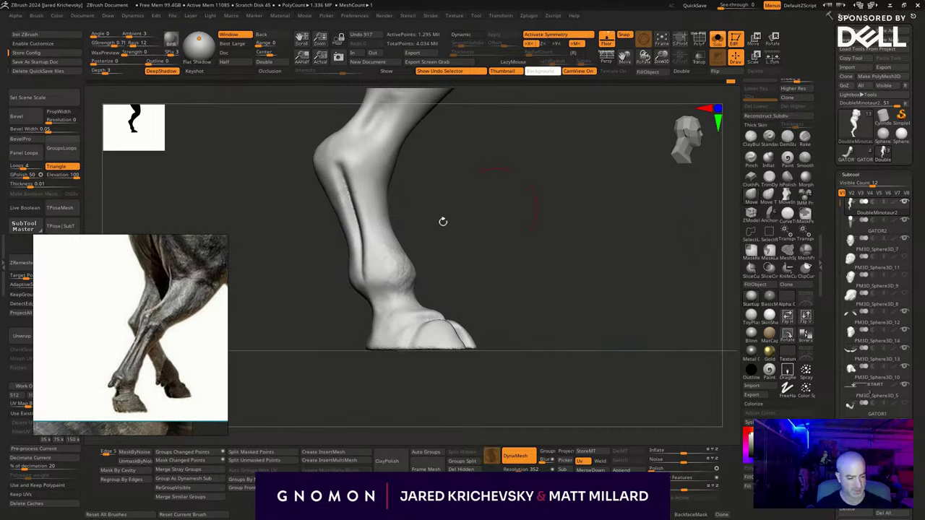
Adjust the tendon along the back of the lower leg, and smooth the transition into the fetlock.
drag(350, 246, 343, 248)
drag(346, 200, 342, 200)
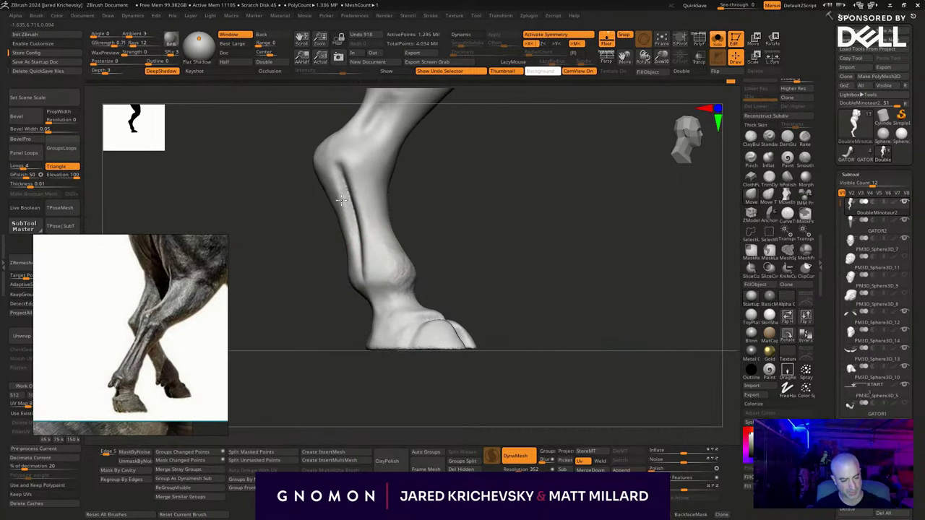
mouse_move(361, 260)
shift+mouse_down()
mouse_move(362, 234)
mouse_move(416, 293)
shift+mouse_up()
Select the ground plane subtool and move it with the gizmo so that it sits under the hooves.
mouse_move(580, 299)
mouse_down()
mouse_move(485, 300)
mouse_move(521, 407)
mouse_move(504, 380)
mouse_up()
right_drag(504, 380, 544, 363)
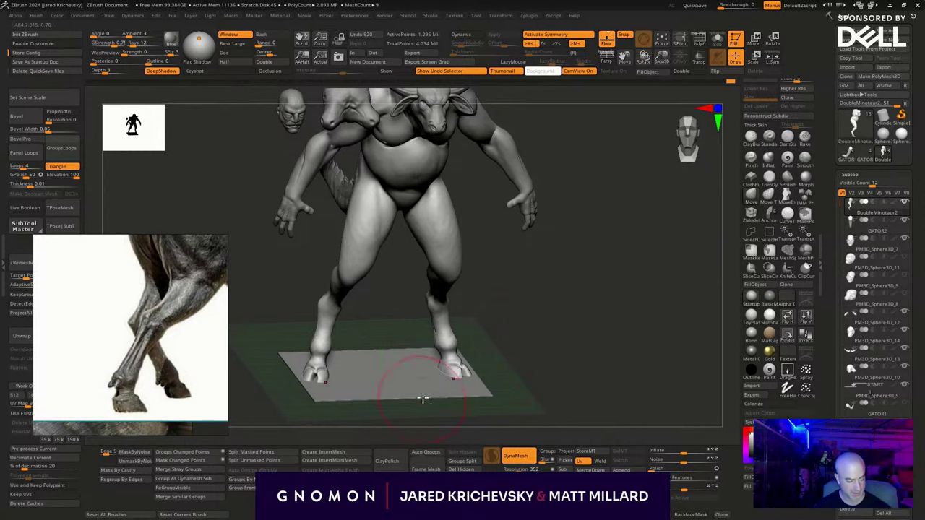
alt+click(425, 400)
key(w)
drag(435, 318, 436, 321)
drag(402, 375, 402, 363)
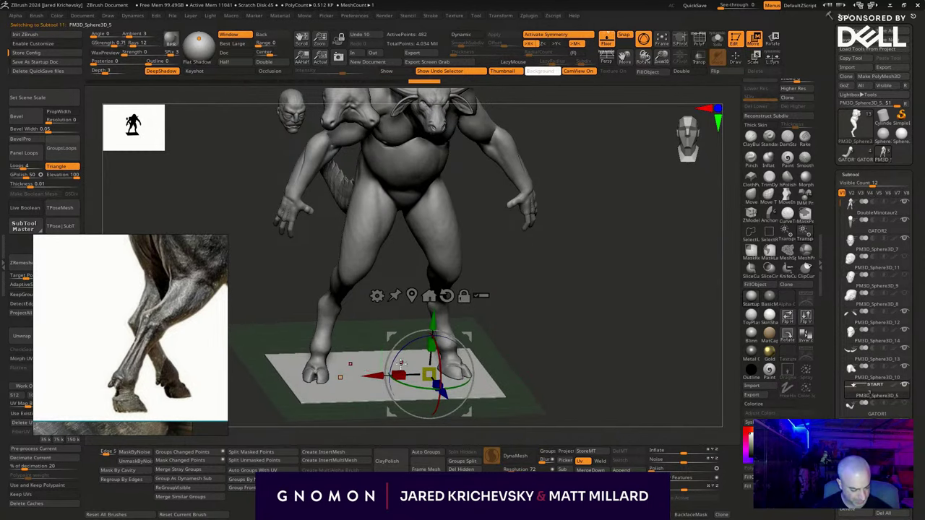
drag(433, 321, 433, 320)
key(q)
Reselect the minotaur body and build up the front of the hock and shin with the ClayBuildup brush.
mouse_move(507, 339)
right_down()
mouse_move(551, 329)
mouse_move(547, 308)
mouse_move(526, 343)
right_up()
right_drag(516, 293, 493, 285)
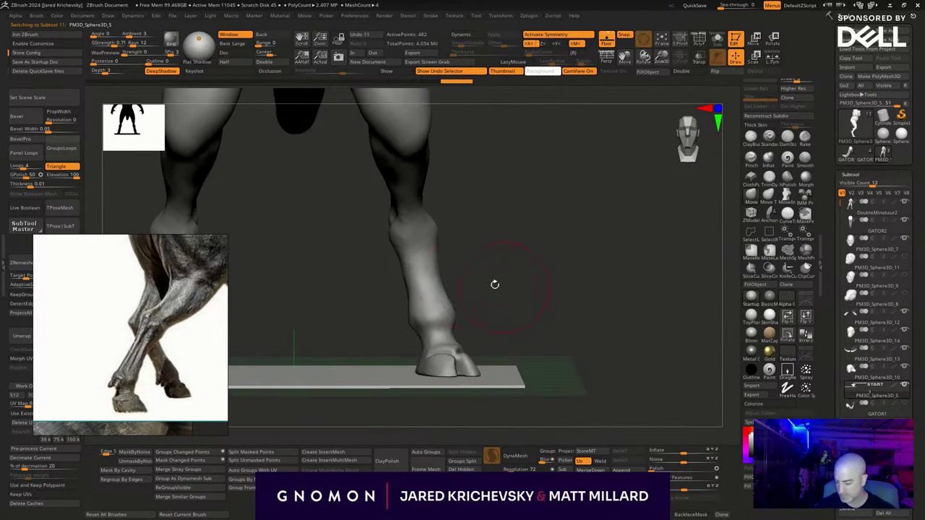
key(b)
key(c)
key(b)
alt+click(417, 258)
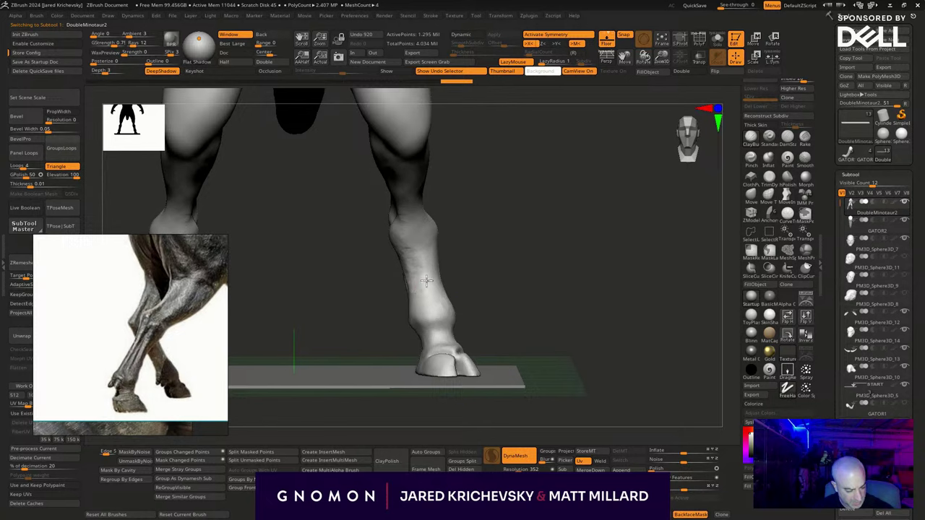
right_drag(465, 268, 430, 261)
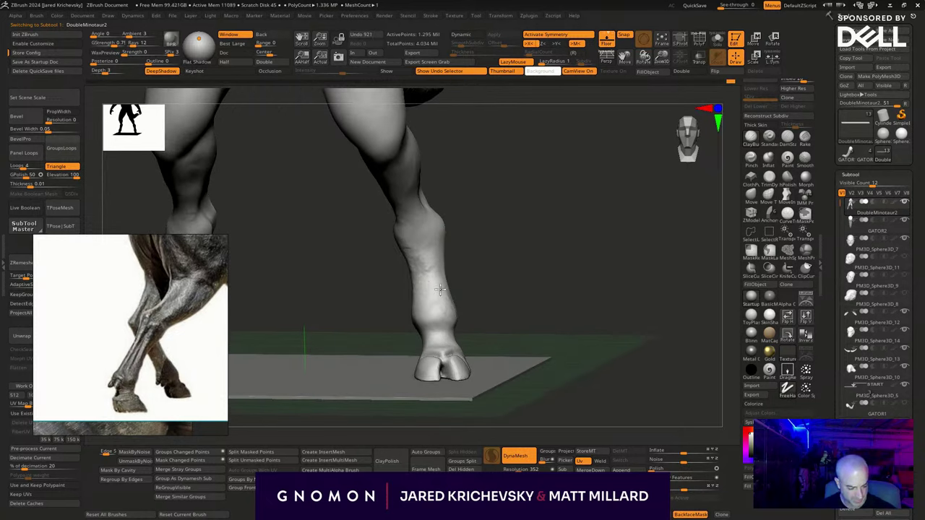
right_drag(454, 302, 441, 235)
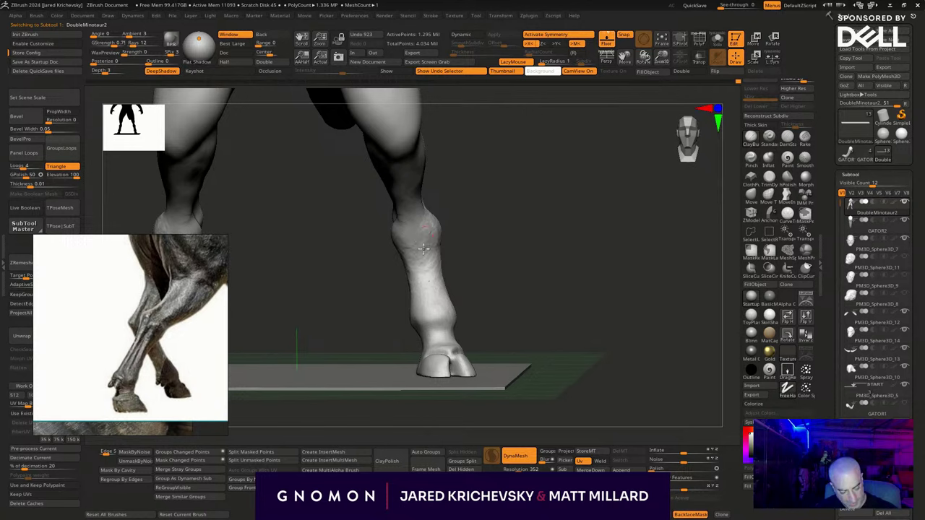
mouse_move(438, 275)
mouse_down()
mouse_move(434, 289)
mouse_move(453, 308)
mouse_move(419, 327)
mouse_up()
mouse_move(467, 242)
right_down()
mouse_move(513, 281)
mouse_move(491, 273)
right_up()
drag(440, 279, 450, 256)
right_drag(508, 244, 491, 251)
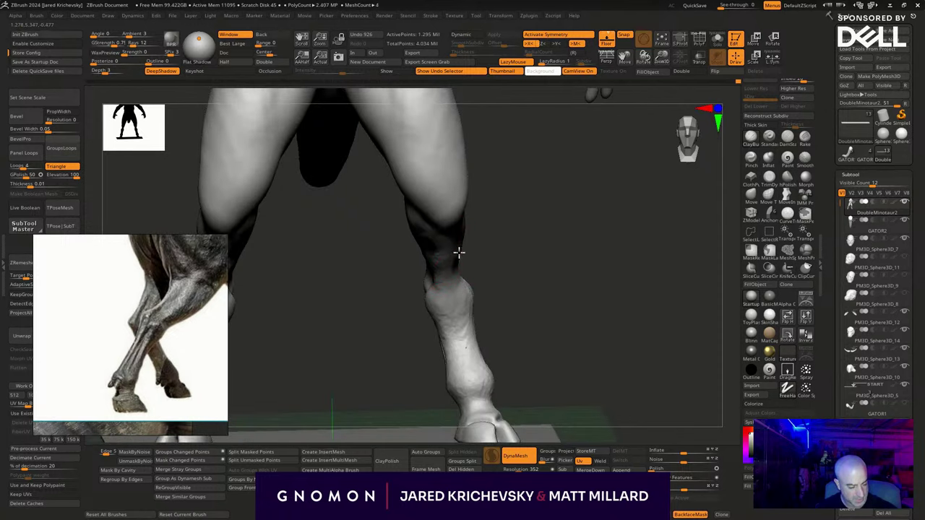
Build up the leg just above the hock from the front, and smooth the added clay.
mouse_move(458, 253)
mouse_down()
mouse_move(448, 274)
mouse_move(454, 297)
mouse_up()
mouse_move(456, 295)
right_down()
mouse_move(480, 279)
mouse_move(450, 271)
right_up()
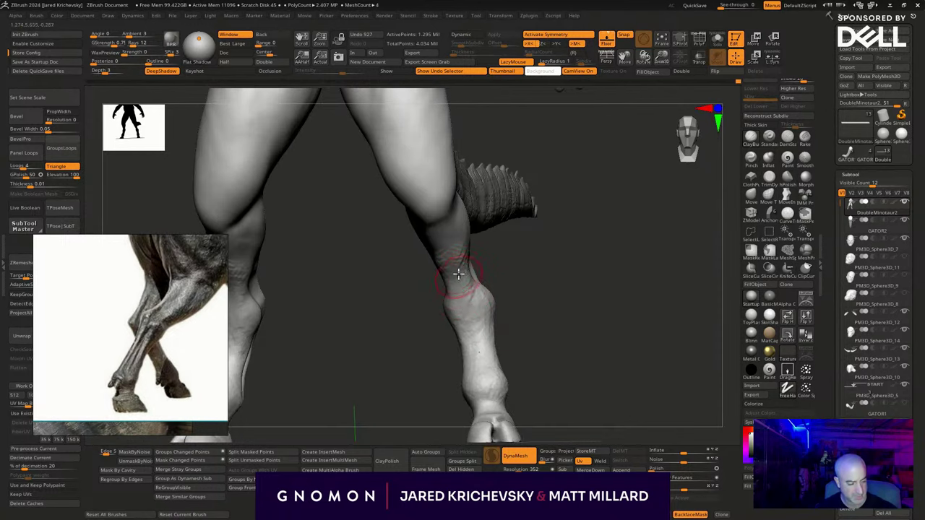
mouse_move(470, 309)
right_down()
mouse_move(479, 257)
mouse_move(466, 273)
right_up()
shift+drag(466, 272, 464, 275)
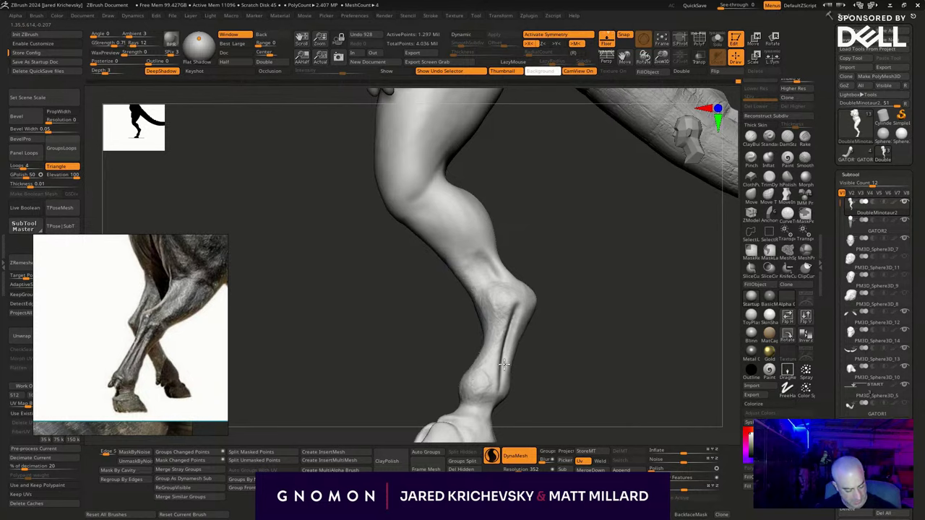
Add volume along the front of the lower leg below the hock, smooth it, and remesh the body with DynaMesh.
right_drag(505, 365, 601, 347)
key(s)
mouse_move(459, 304)
mouse_down()
mouse_move(462, 385)
mouse_move(462, 374)
mouse_up()
right_drag(535, 354, 462, 314)
shift+drag(457, 357, 469, 326)
mouse_move(469, 326)
right_down()
mouse_move(454, 336)
mouse_move(519, 339)
right_up()
ctrl+drag(440, 391, 428, 406)
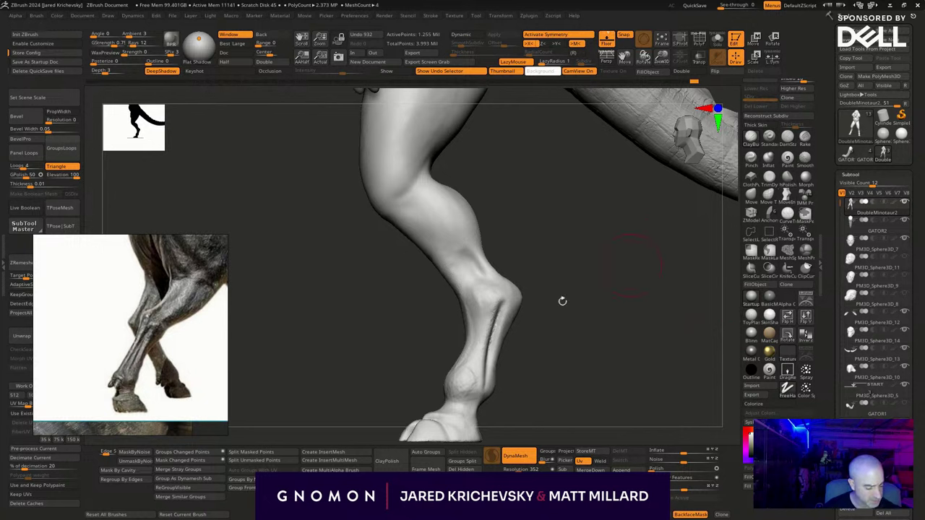
key(s)
drag(464, 345, 469, 341)
key(ctrl+z)
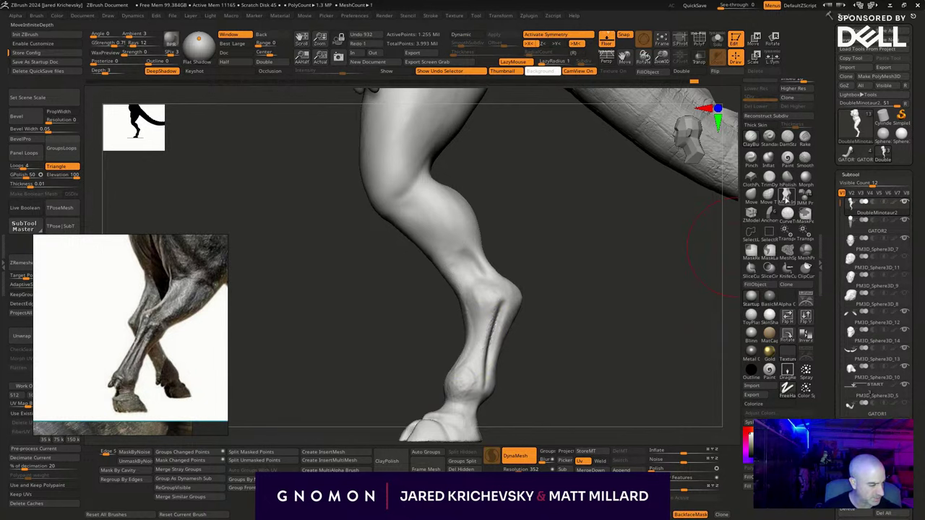
Adjust the side profile of the shin and the back of the fetlock with the MoveInfiniteDepth brush, undoing one stroke.
click(785, 195)
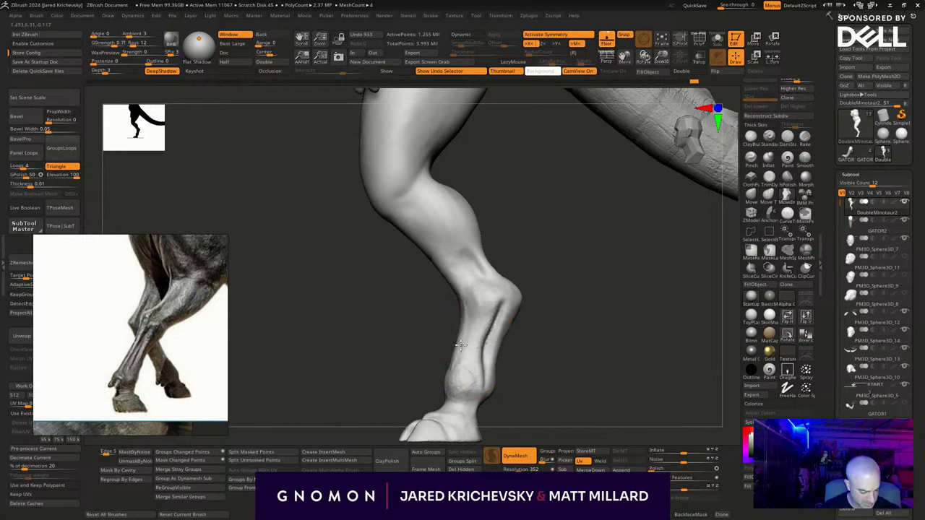
drag(460, 345, 454, 360)
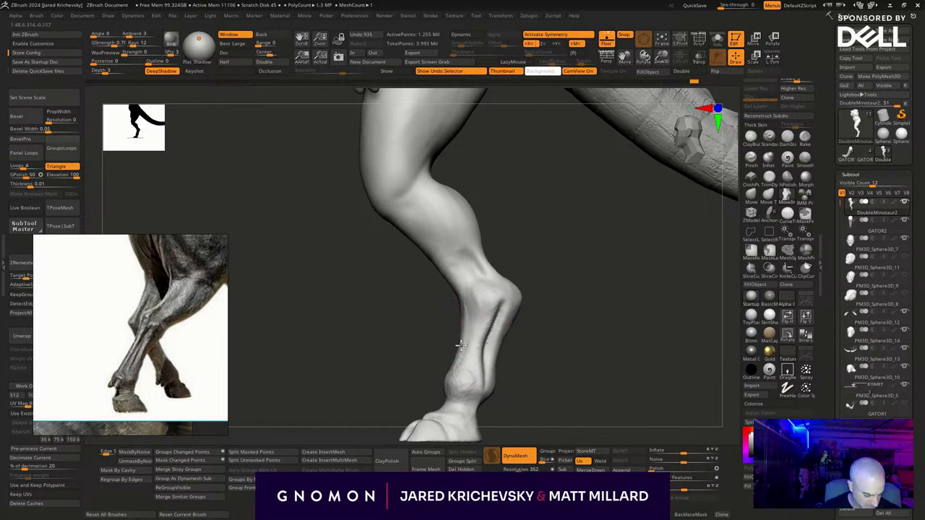
key(s)
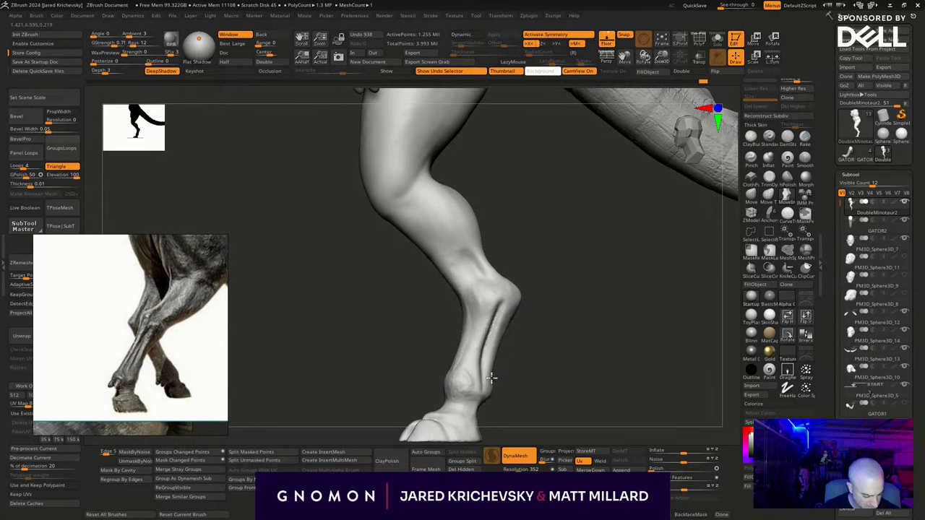
drag(492, 378, 485, 405)
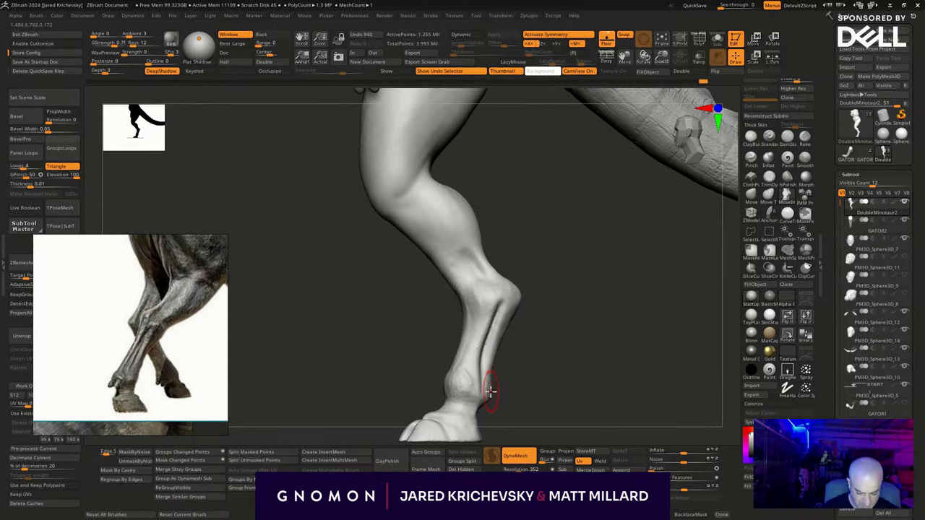
drag(573, 386, 549, 284)
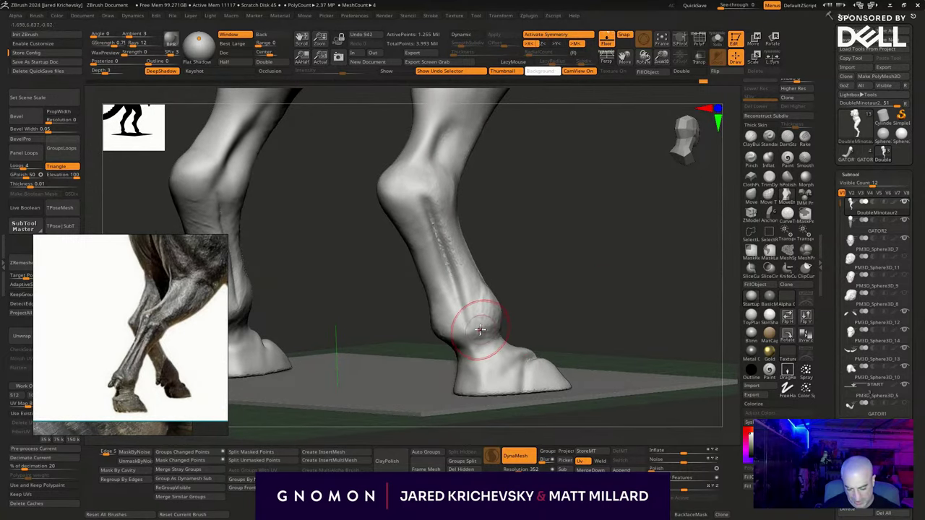
key(ctrl+z)
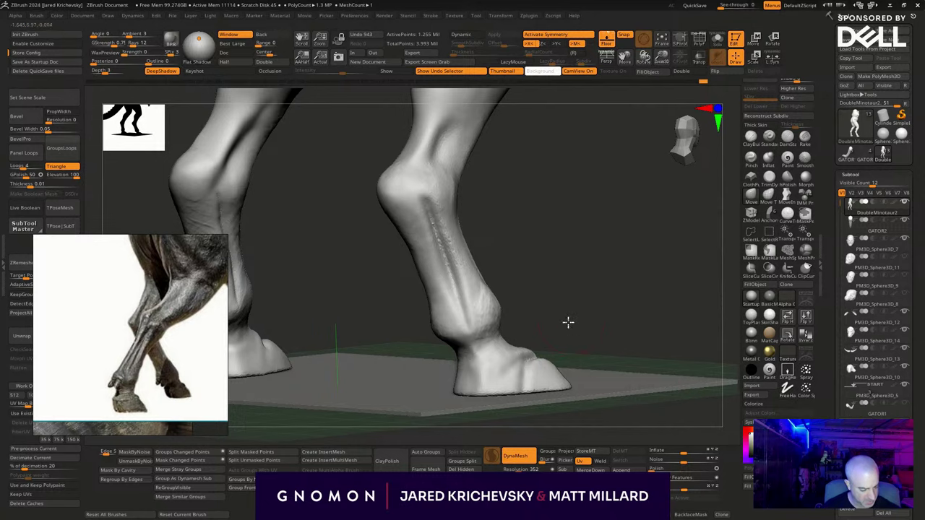
Adjust the heel and back profile of the minotaur's hoof from the side and three-quarter views.
drag(568, 322, 481, 351)
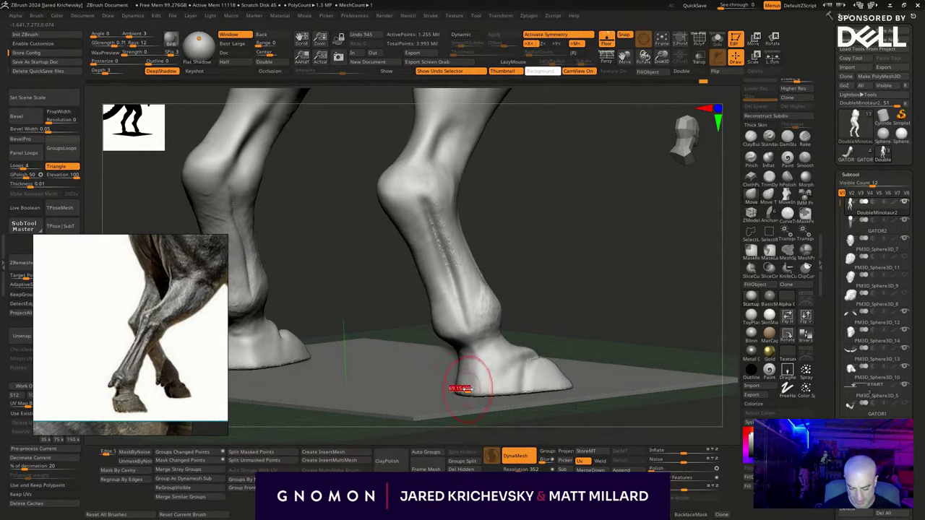
drag(567, 301, 514, 327)
mouse_move(470, 392)
mouse_down()
mouse_move(480, 368)
mouse_move(460, 371)
mouse_up()
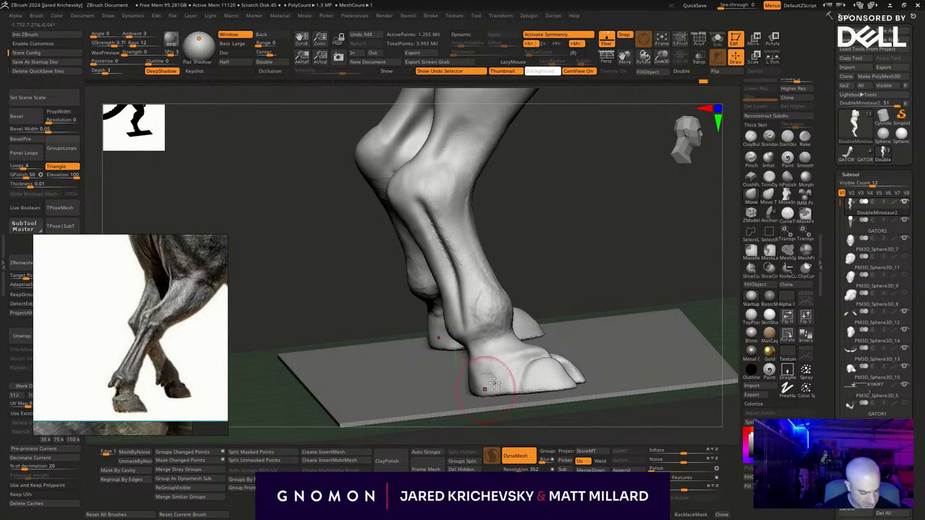
mouse_move(672, 404)
mouse_down()
mouse_move(675, 440)
mouse_move(597, 425)
mouse_move(586, 414)
mouse_up()
drag(468, 370, 483, 364)
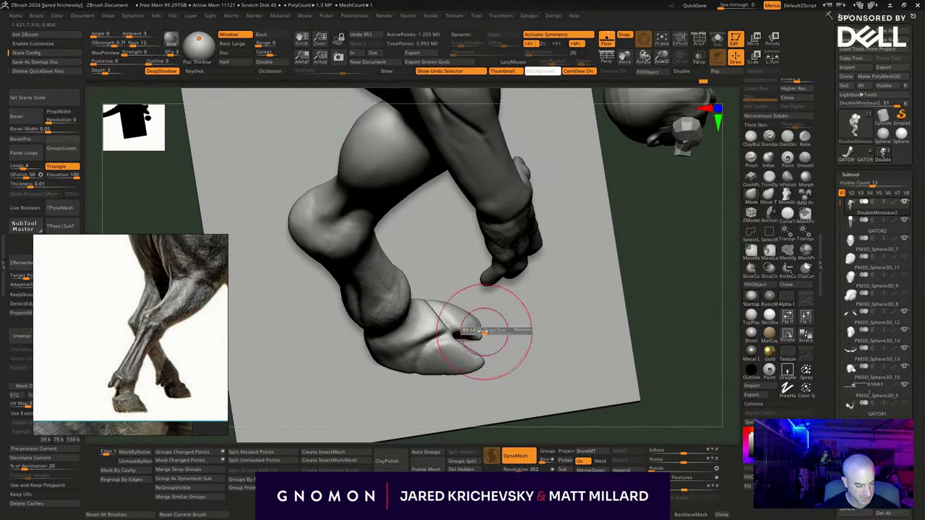
Reshape the two toe tips and the cleft of the hoof from above, and check the full figure.
mouse_move(487, 331)
mouse_down()
mouse_move(502, 329)
mouse_move(497, 342)
mouse_up()
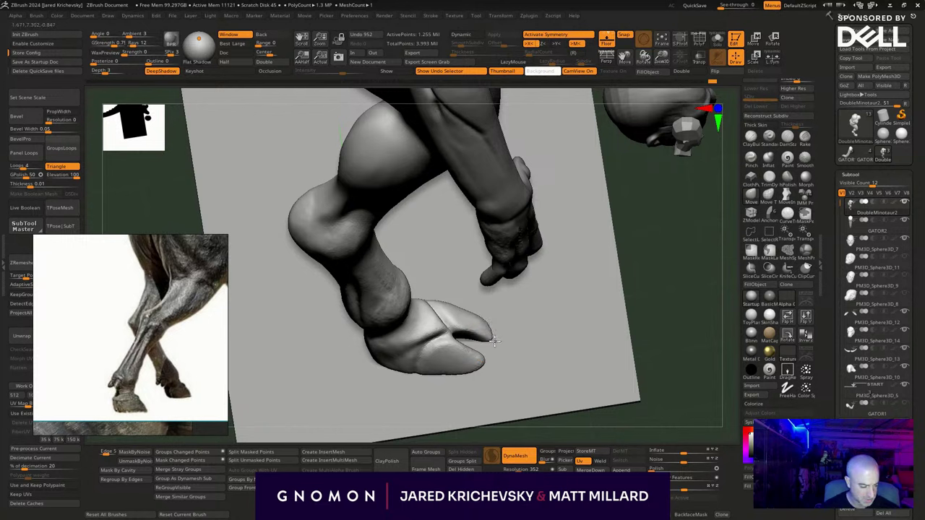
drag(464, 313, 468, 314)
mouse_move(482, 362)
mouse_down()
mouse_move(496, 362)
mouse_move(502, 341)
mouse_up()
mouse_move(648, 337)
mouse_down()
mouse_move(647, 345)
mouse_move(615, 293)
mouse_move(573, 396)
mouse_up()
key(f)
mouse_move(542, 351)
mouse_down()
mouse_move(533, 357)
mouse_move(516, 341)
mouse_move(630, 335)
mouse_up()
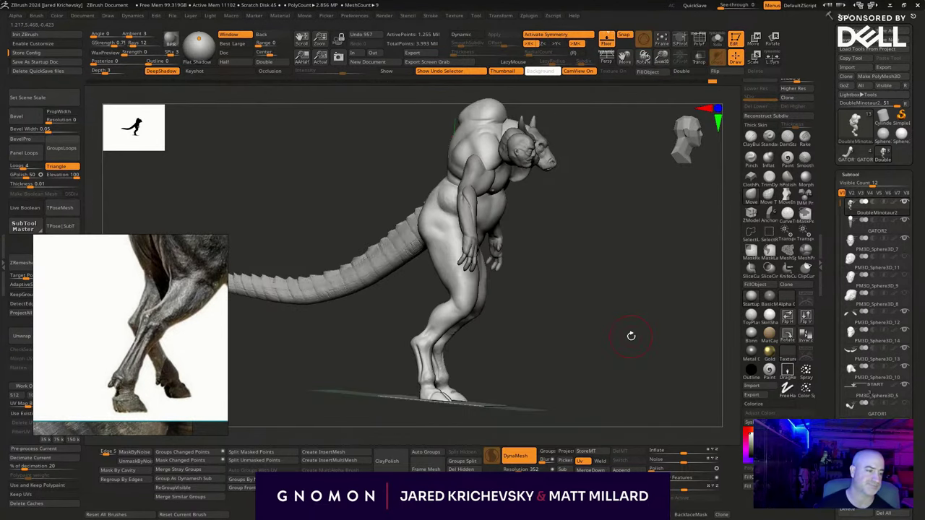
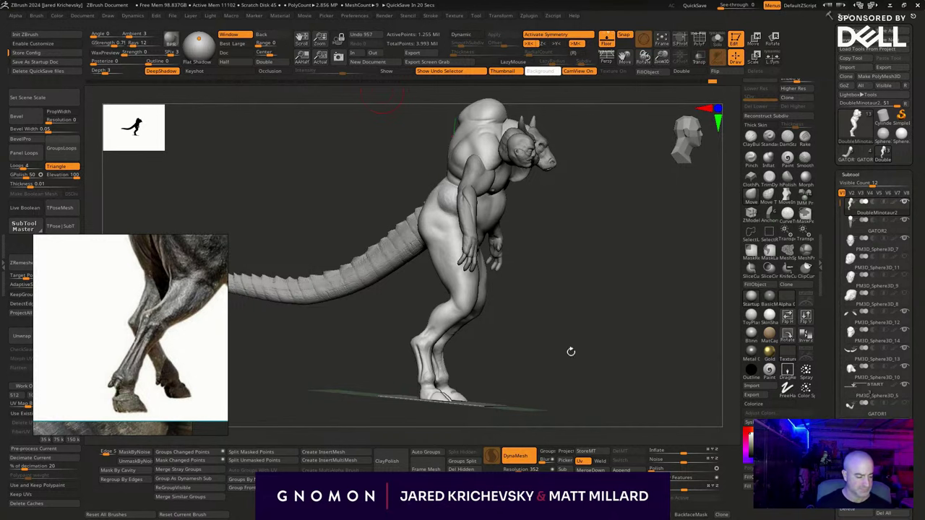
Refine the outer sides and upper surface of the cloven hooves, working from the front, back and above.
shift+drag(571, 352, 597, 345)
drag(613, 300, 606, 313)
mouse_move(605, 254)
alt+mouse_down()
mouse_move(587, 301)
mouse_move(541, 311)
mouse_move(539, 344)
alt+mouse_up()
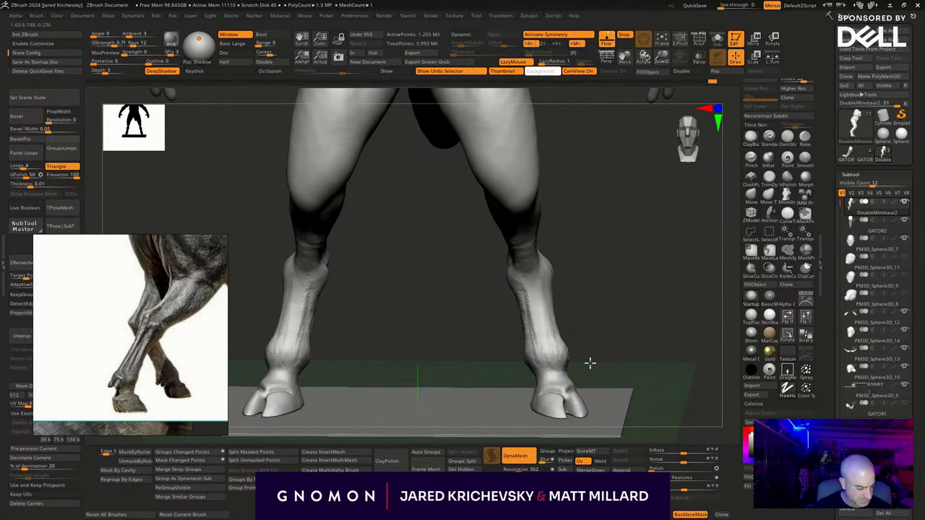
drag(591, 363, 564, 371)
mouse_move(661, 330)
mouse_down()
mouse_move(571, 346)
mouse_move(562, 373)
mouse_up()
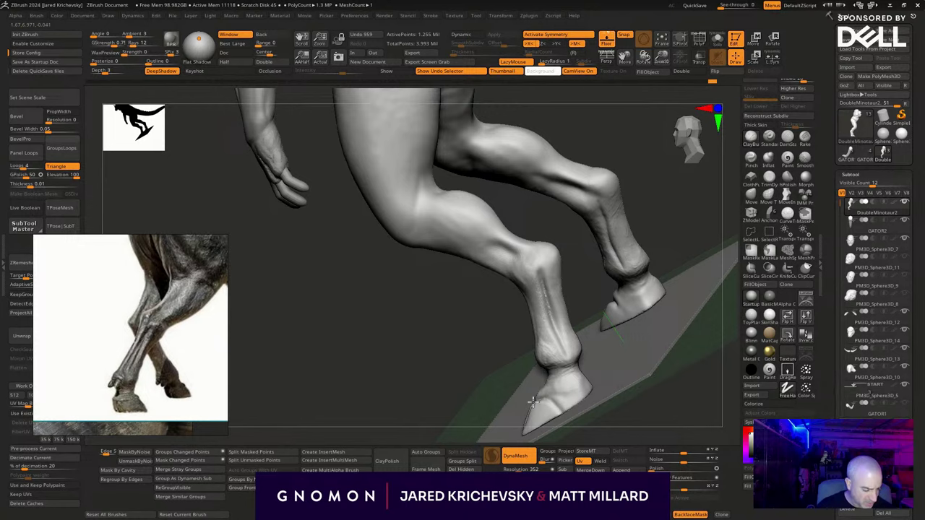
drag(532, 402, 506, 409)
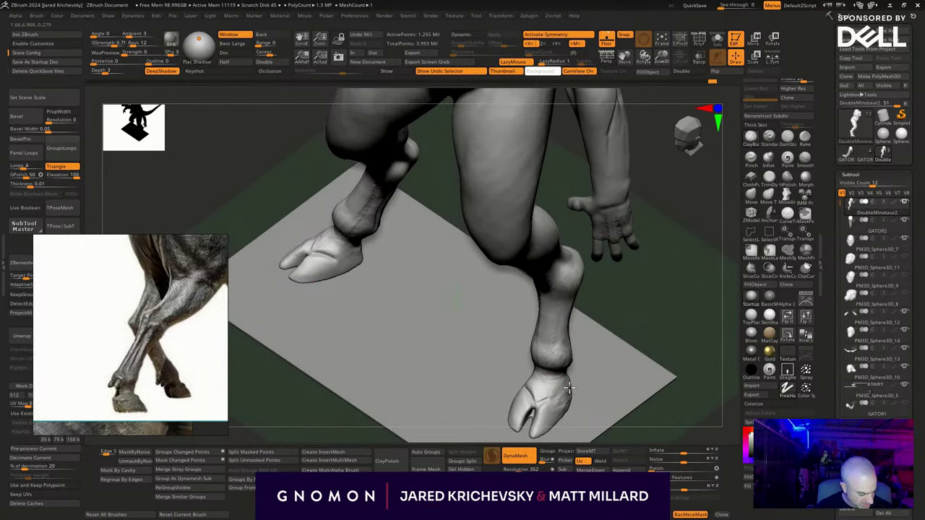
drag(665, 310, 543, 290)
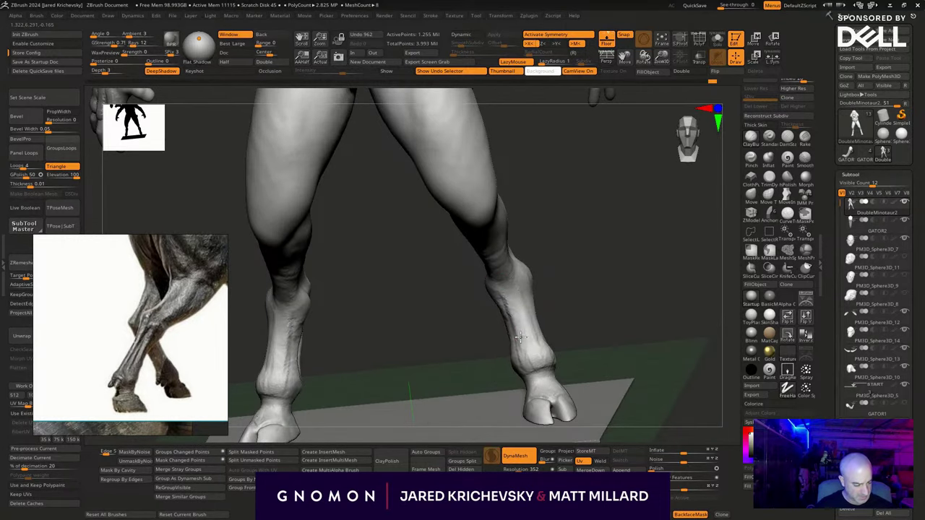
Smooth the front of the shin below the hock, undo two strokes, and rework the shin's surface.
mouse_move(521, 337)
mouse_down()
mouse_move(530, 318)
mouse_move(516, 309)
mouse_move(517, 327)
mouse_move(577, 305)
mouse_move(527, 331)
mouse_up()
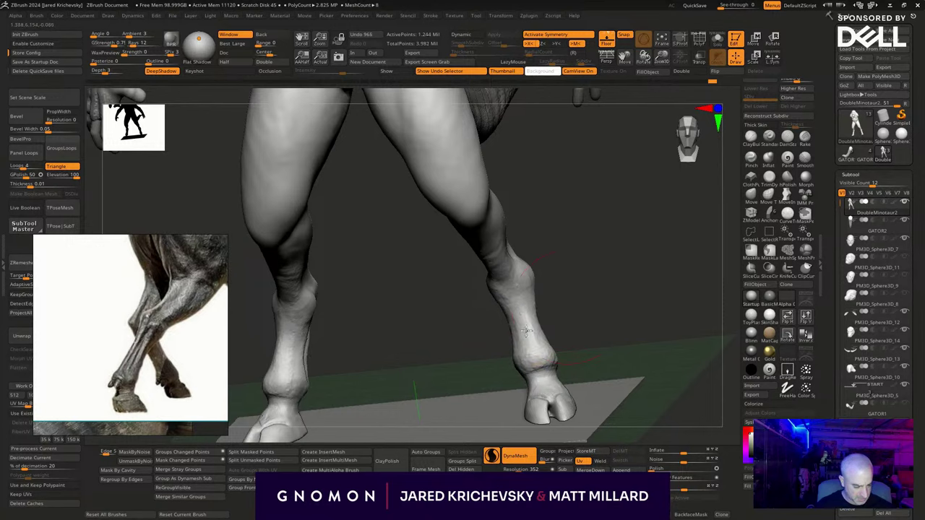
drag(567, 309, 571, 298)
key(ctrl+z)
key(ctrl+z)
drag(502, 289, 521, 345)
alt+drag(564, 294, 568, 322)
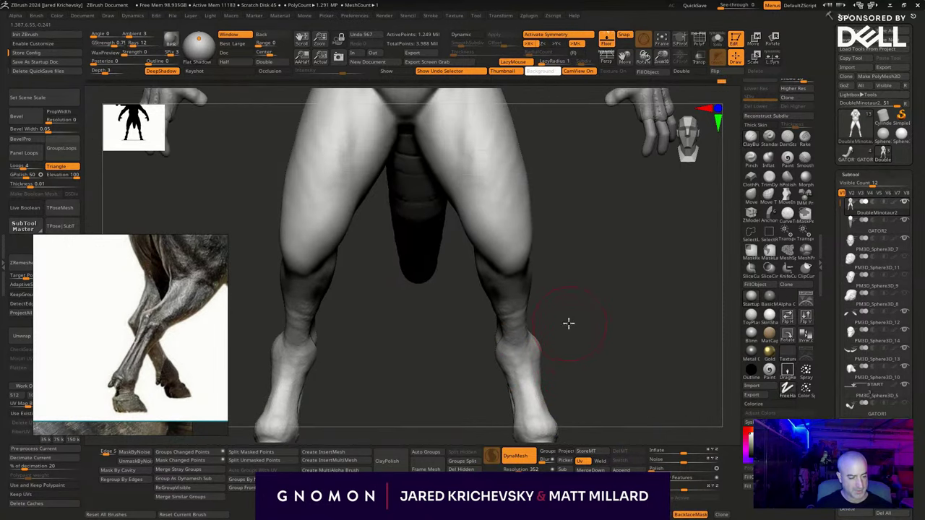
Resize the brush and shape the front of the knee and the inner thigh above it.
key(s)
drag(485, 247, 515, 265)
alt+drag(567, 296, 569, 340)
mouse_move(556, 315)
mouse_down()
mouse_move(574, 310)
mouse_move(572, 297)
mouse_move(582, 378)
mouse_up()
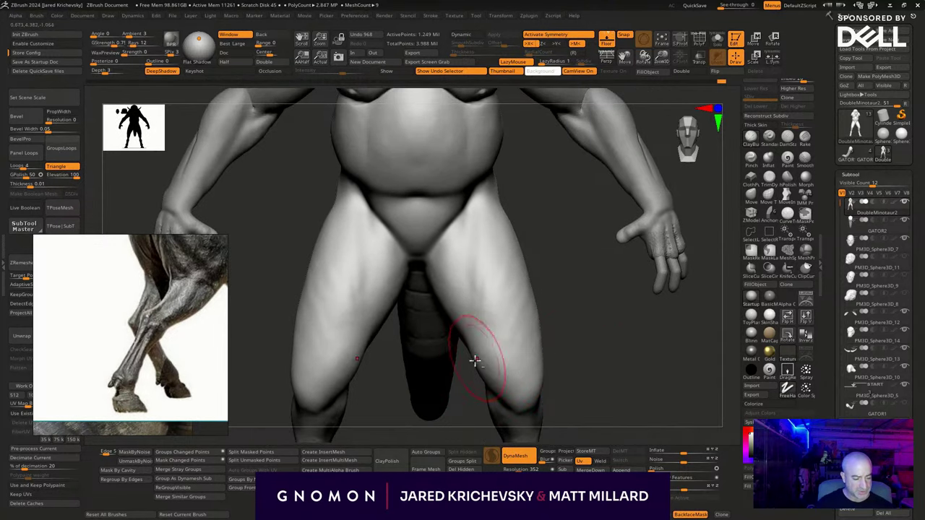
drag(477, 359, 487, 346)
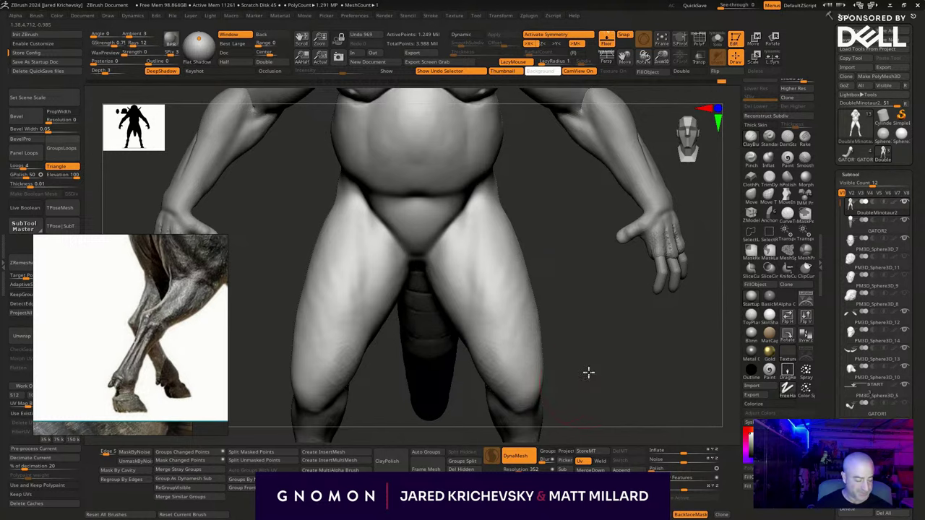
Build up the kneecap and the outer side of the knee from the front and side views.
mouse_move(588, 374)
mouse_down()
mouse_move(516, 397)
mouse_move(561, 323)
mouse_move(504, 332)
mouse_up()
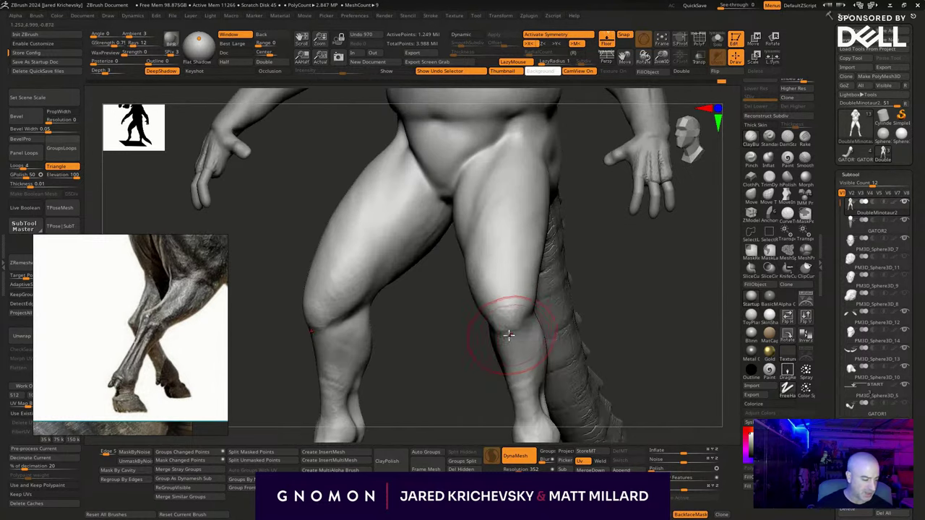
drag(522, 333, 524, 330)
drag(625, 305, 565, 308)
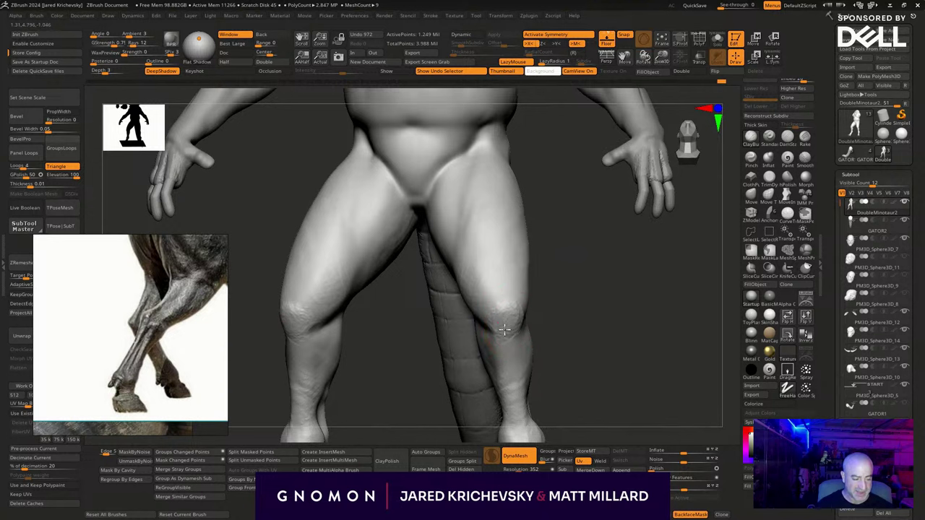
right_drag(505, 333, 506, 306)
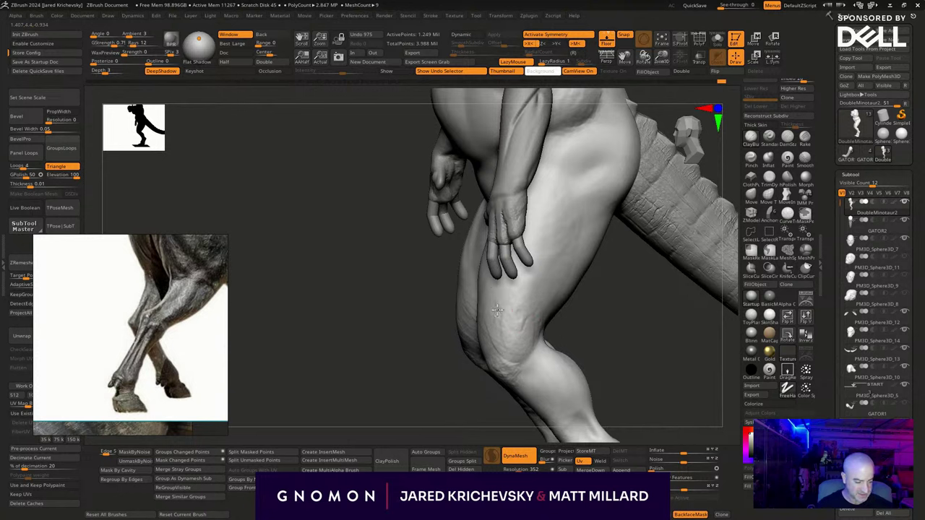
right_drag(463, 371, 584, 350)
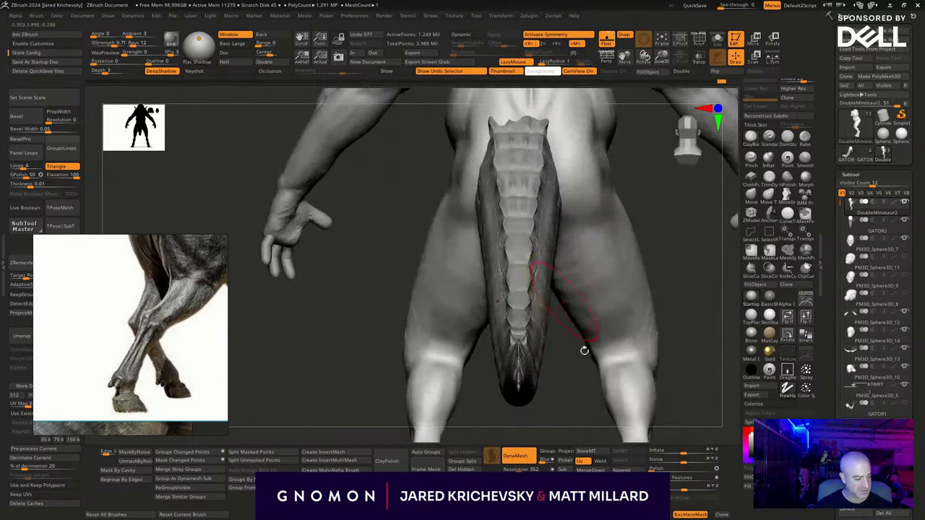
Carve the hamstring groove down the back of the thigh to the knee, undoing the first stroke, and smooth it.
right_drag(650, 322, 469, 325)
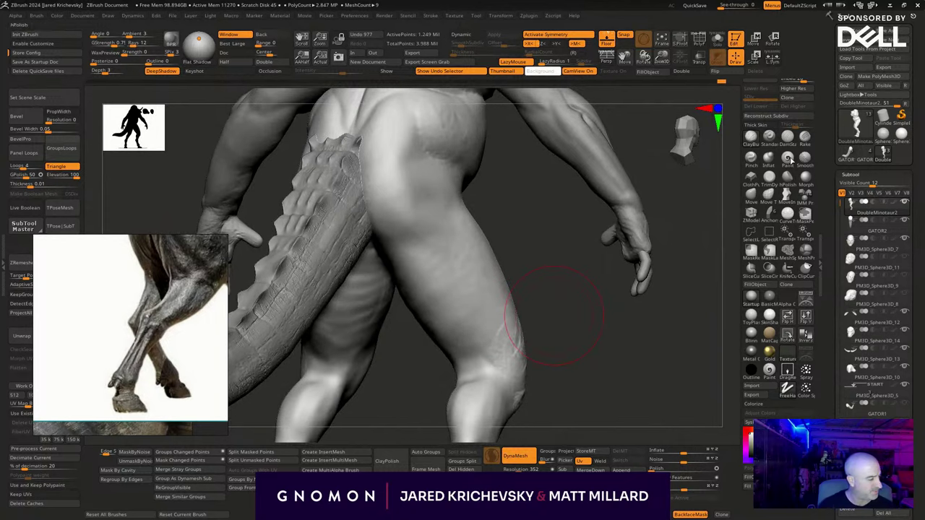
drag(488, 352, 502, 349)
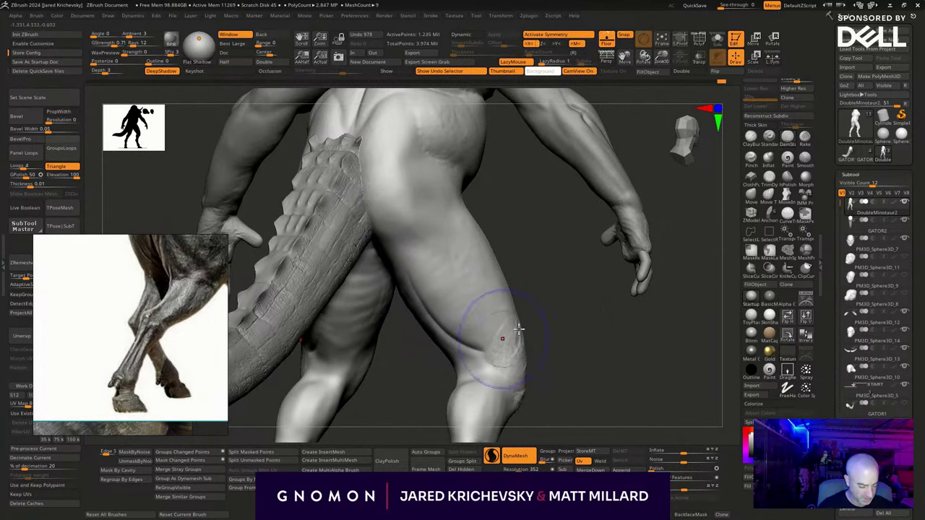
key(ctrl+z)
drag(554, 332, 544, 333)
mouse_move(474, 341)
mouse_down()
mouse_move(473, 330)
mouse_move(457, 337)
mouse_move(477, 336)
mouse_move(496, 367)
mouse_move(477, 356)
mouse_move(481, 369)
mouse_move(453, 321)
mouse_up()
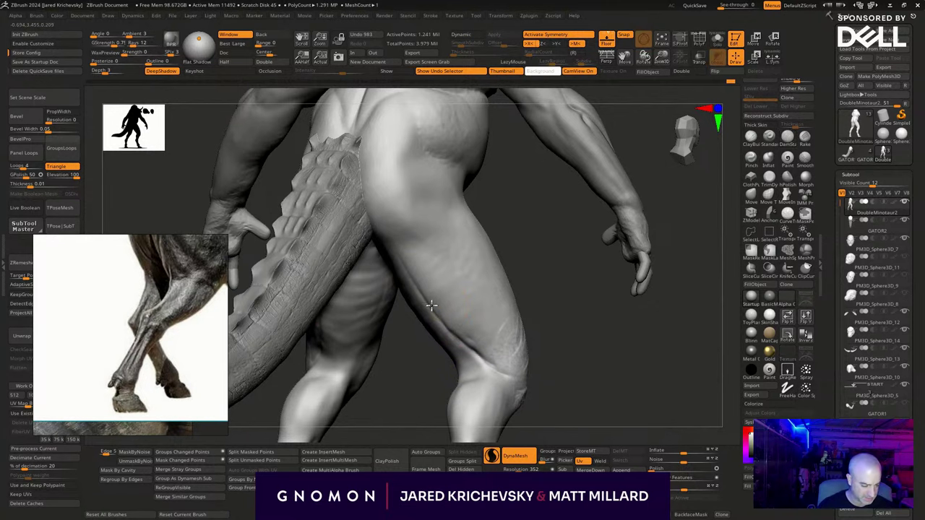
shift+drag(497, 340, 500, 333)
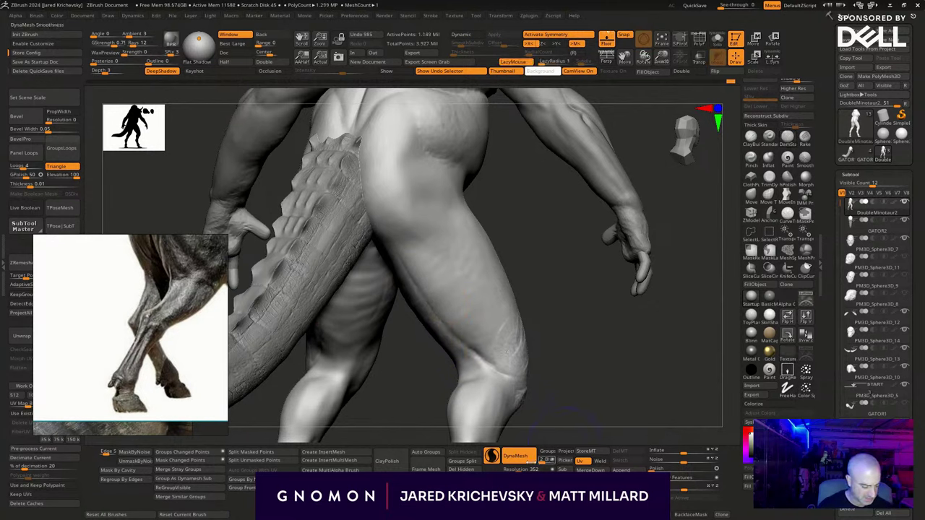
Remesh the body with DynaMesh at resolution 352 and deepen the hamstring forms behind the thigh and knee.
click(520, 470)
ctrl+drag(556, 354, 537, 416)
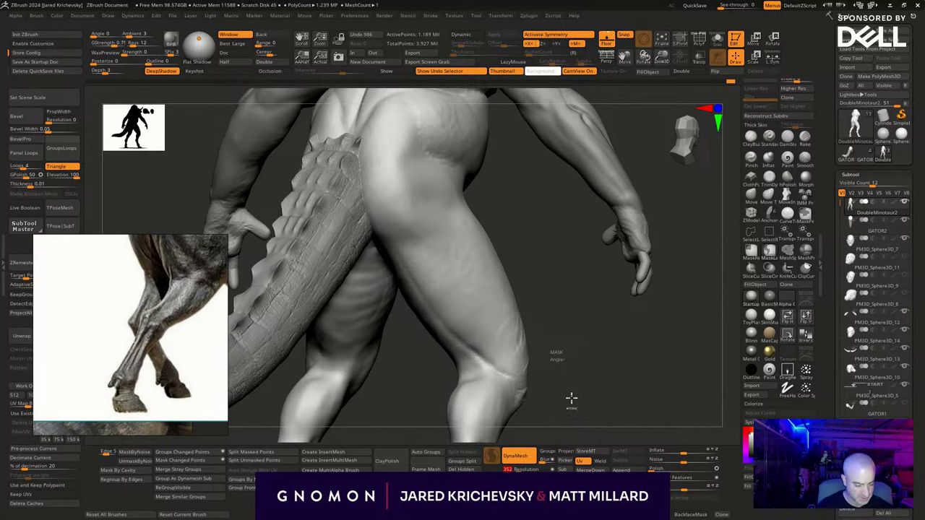
mouse_move(494, 442)
mouse_down()
mouse_move(576, 383)
mouse_move(461, 356)
mouse_move(421, 290)
mouse_up()
drag(398, 256, 430, 300)
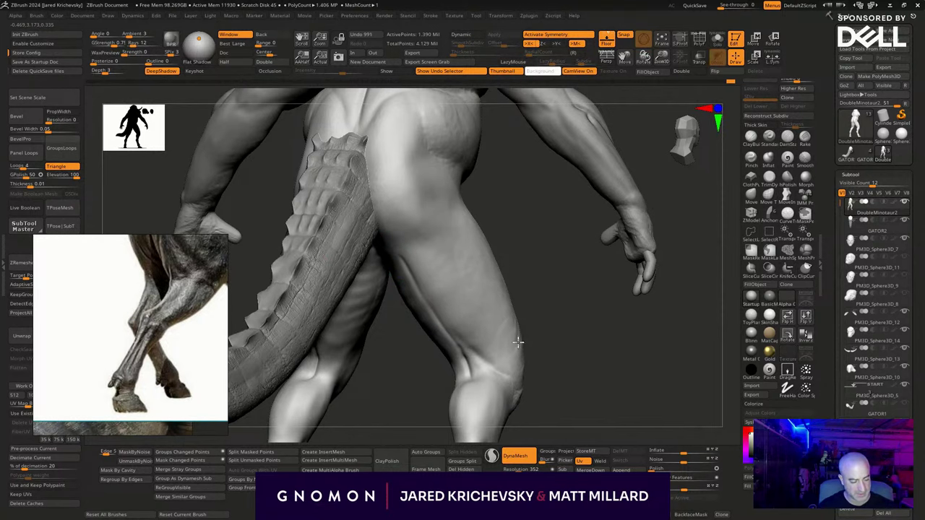
Smooth the hip above the buttock and define the lower back beside the base of the tail.
mouse_move(527, 354)
mouse_down()
mouse_move(504, 297)
mouse_move(410, 241)
mouse_up()
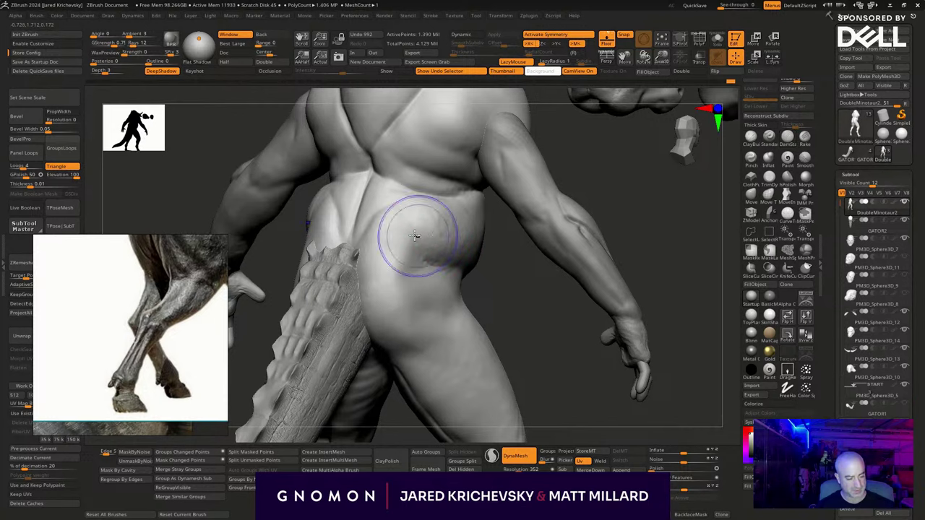
mouse_move(463, 255)
shift+mouse_down()
mouse_move(448, 268)
mouse_move(427, 256)
mouse_move(436, 265)
shift+mouse_up()
drag(396, 202, 362, 240)
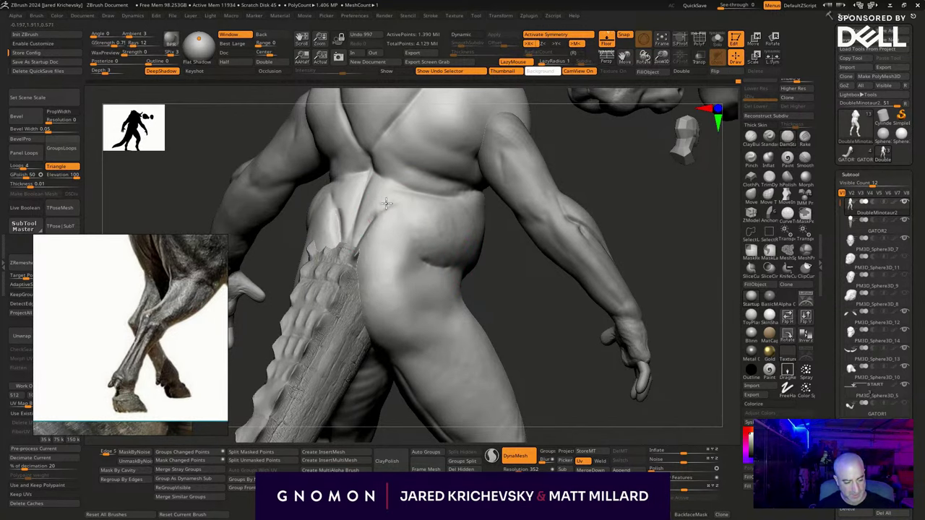
Carve a muscle line across the lower back above the hip, comparing the form with undo and redo.
mouse_move(520, 331)
alt+mouse_down()
mouse_move(551, 399)
mouse_move(501, 285)
alt+mouse_up()
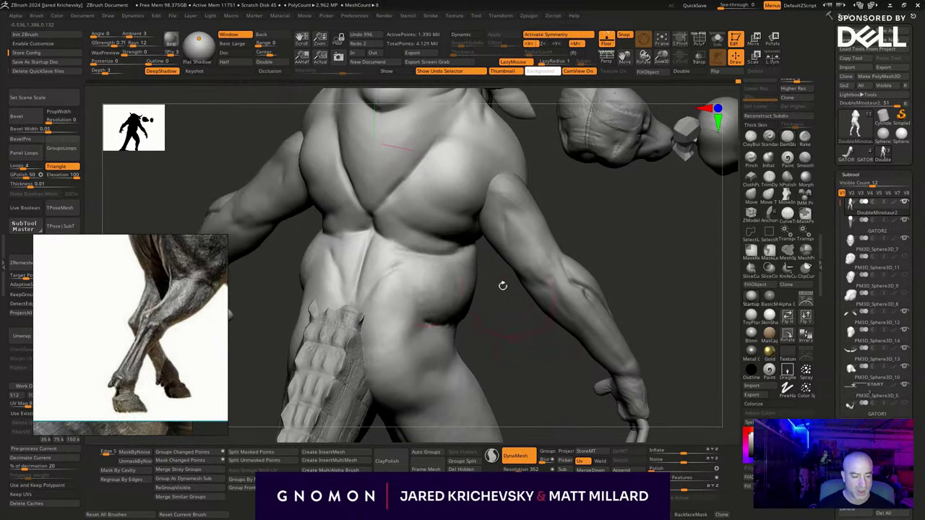
drag(416, 272, 396, 270)
key(ctrl+z)
key(ctrl+z)
key(ctrl+shift+z)
key(ctrl+shift+z)
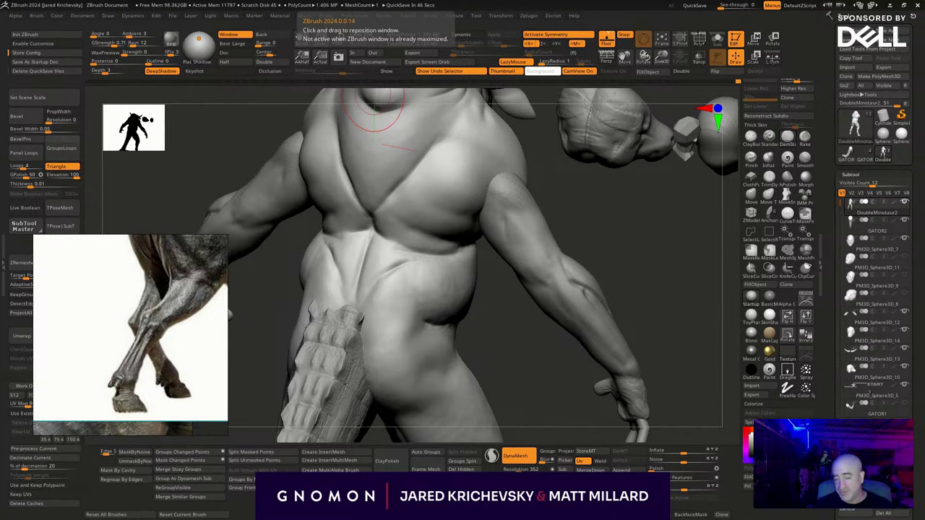
Strengthen the curved ridge from the tail base over the hip, shape the buttock, and smooth the transitions.
drag(509, 367, 413, 279)
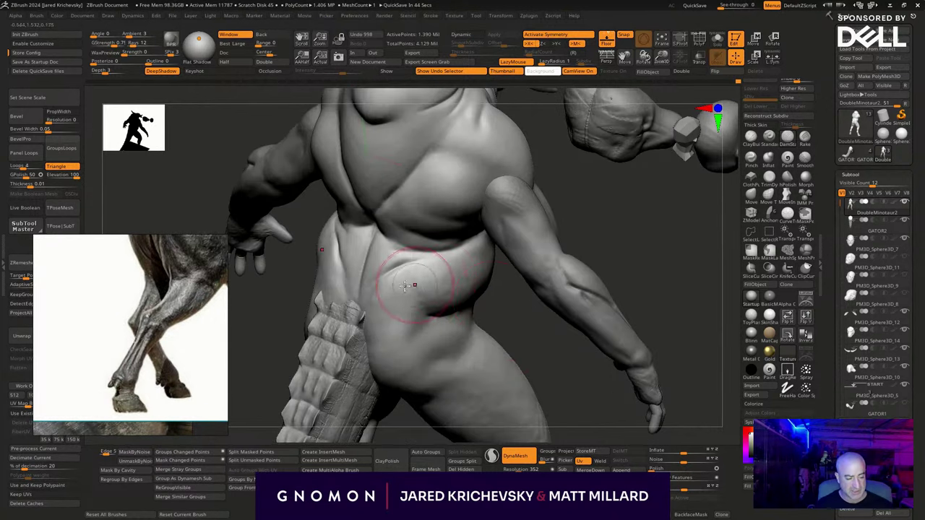
drag(525, 314, 413, 268)
mouse_move(362, 297)
mouse_down()
mouse_move(394, 268)
mouse_move(385, 275)
mouse_up()
drag(440, 355, 404, 350)
mouse_move(412, 289)
shift+mouse_down()
mouse_move(385, 281)
mouse_move(372, 349)
shift+mouse_up()
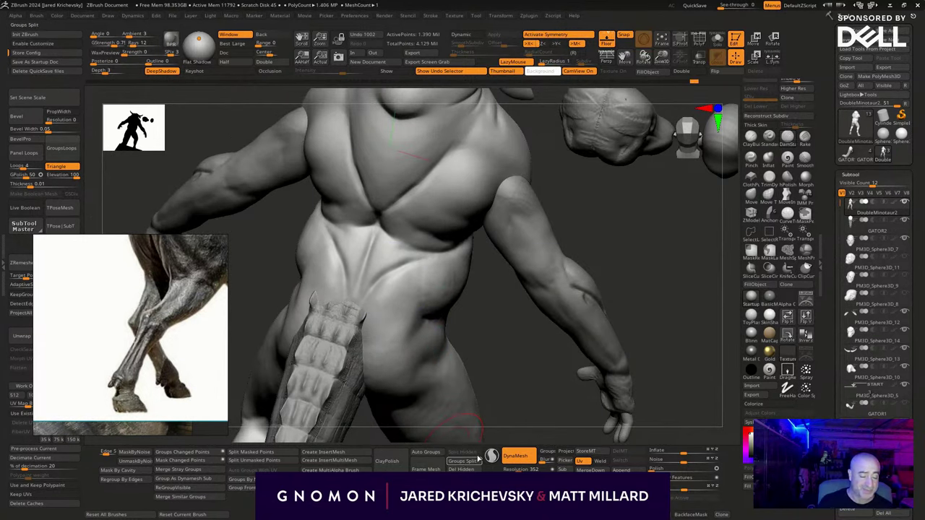
Define the lower edge of the back muscles where they overlap the waist, from the centre toward the flank.
mouse_move(493, 364)
mouse_down()
mouse_move(473, 384)
mouse_move(477, 376)
mouse_up()
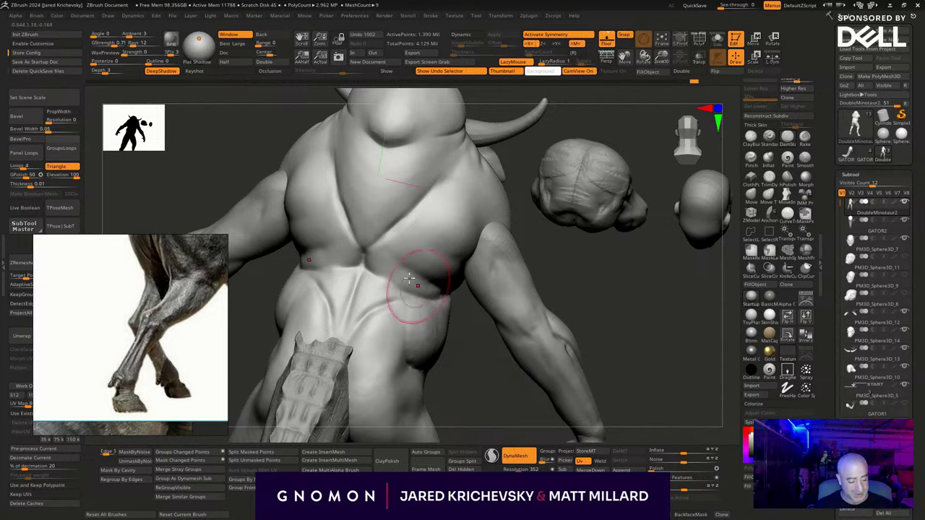
drag(366, 268, 443, 309)
drag(479, 355, 443, 332)
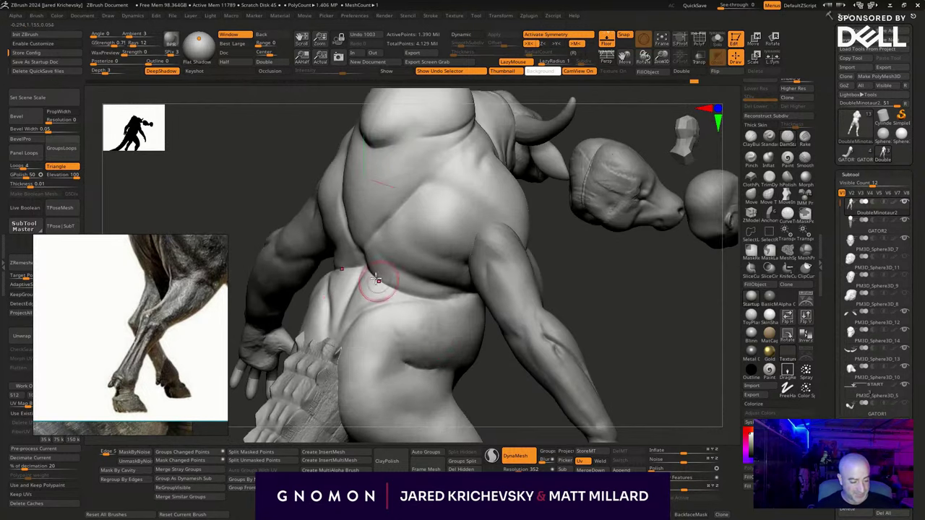
drag(371, 279, 422, 300)
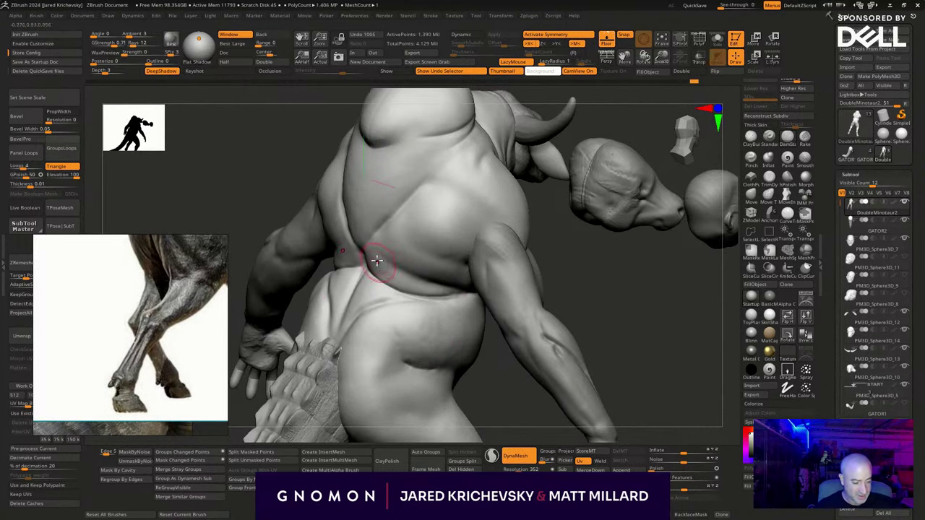
Browse the saved tools in the LightBox library from the project folders through to the last models.
mouse_move(625, 356)
mouse_down()
mouse_move(603, 314)
mouse_move(372, 268)
mouse_move(608, 375)
mouse_up()
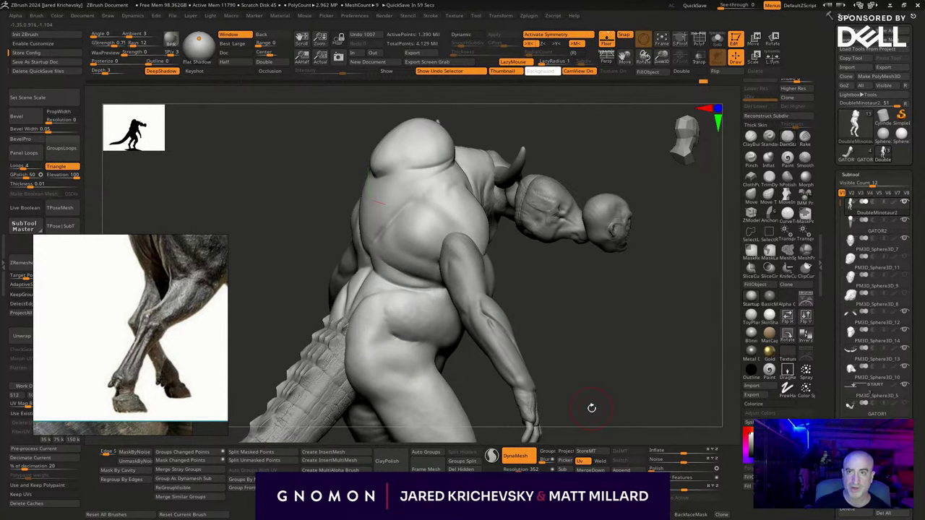
key(comma)
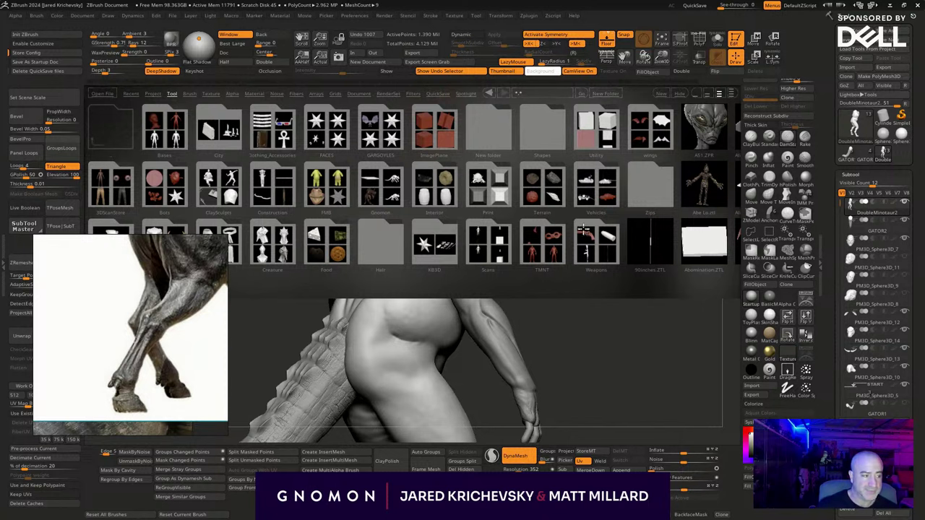
drag(555, 204, 307, 204)
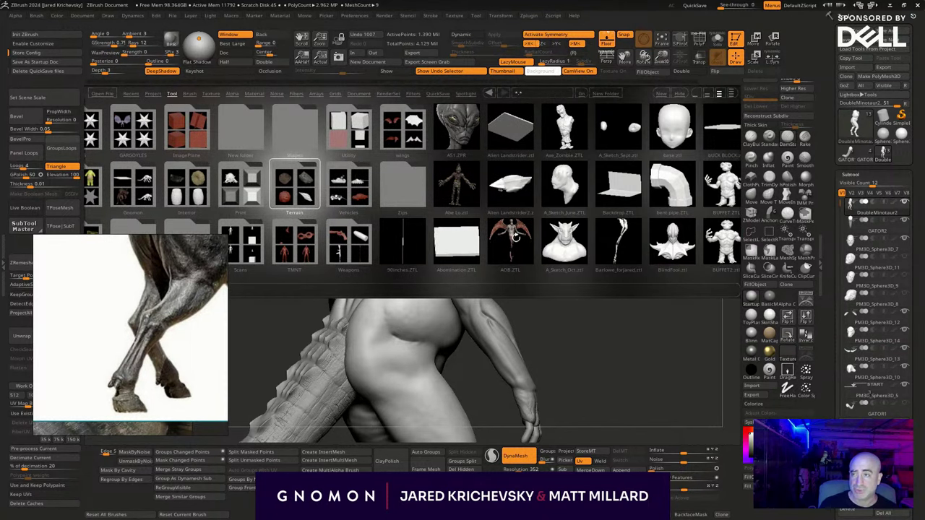
drag(517, 238, 527, 279)
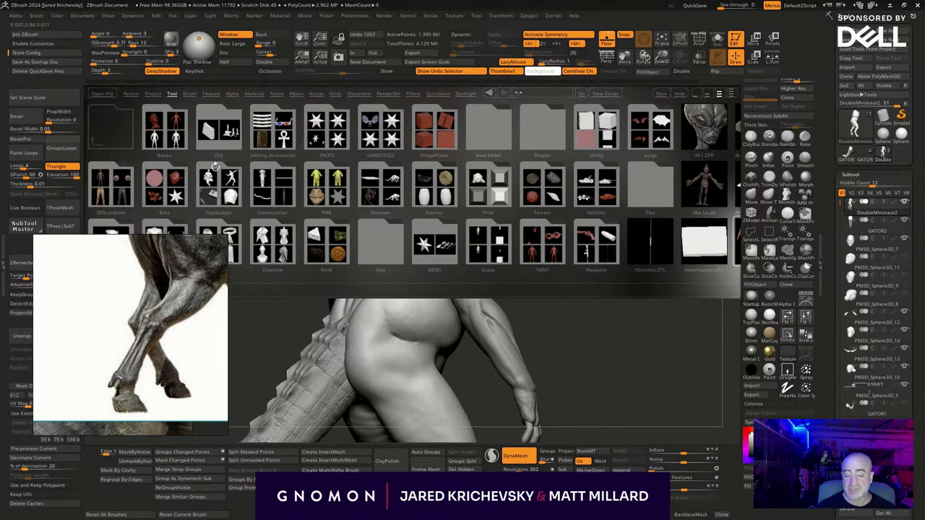
drag(407, 166, 568, 207)
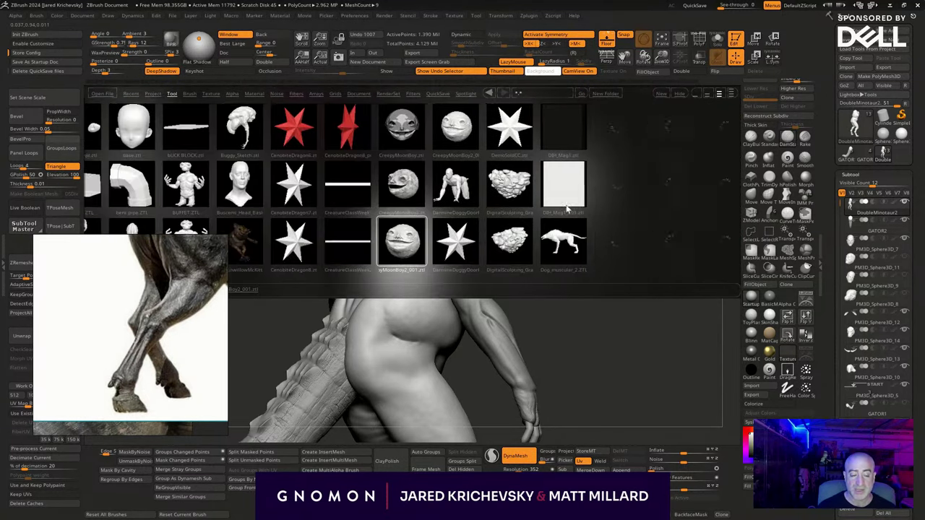
scroll(512, 214, up, 3)
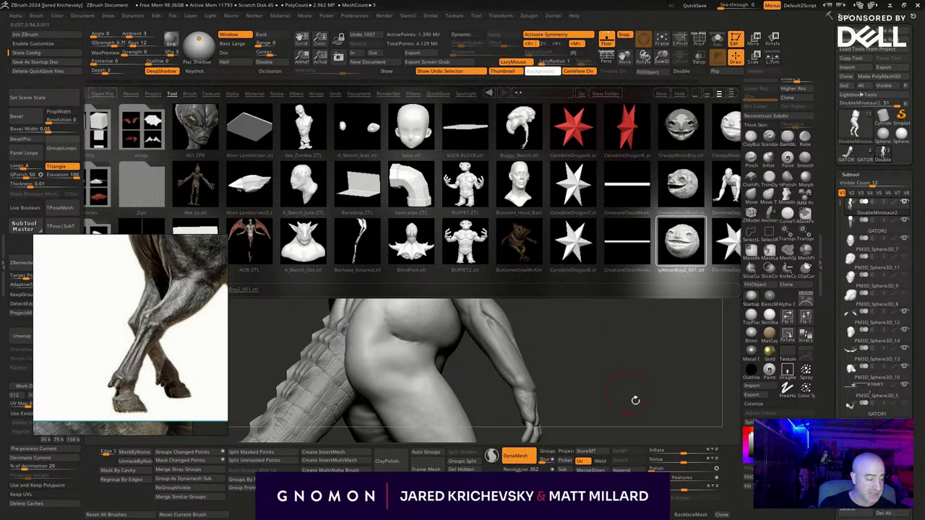
scroll(598, 251, down, 10)
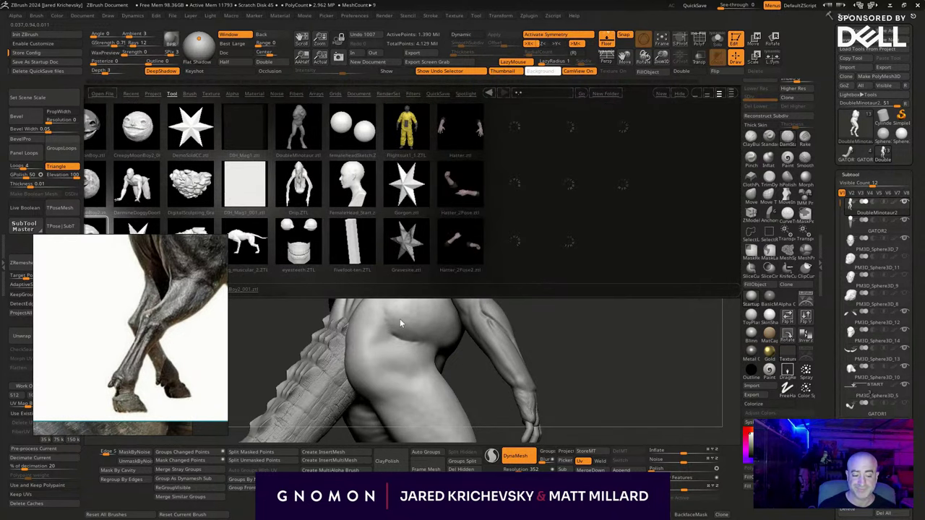
scroll(287, 258, down, 8)
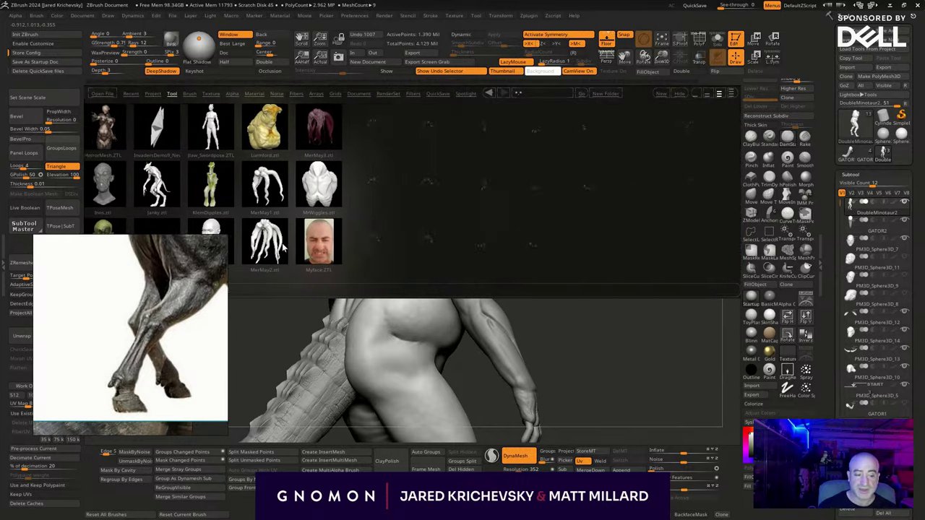
scroll(287, 258, up, 2)
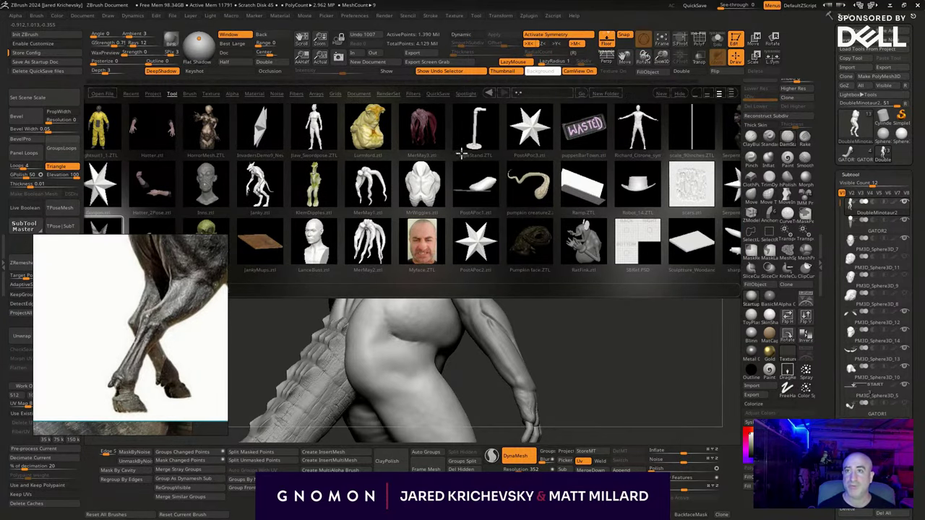
scroll(432, 182, down, 4)
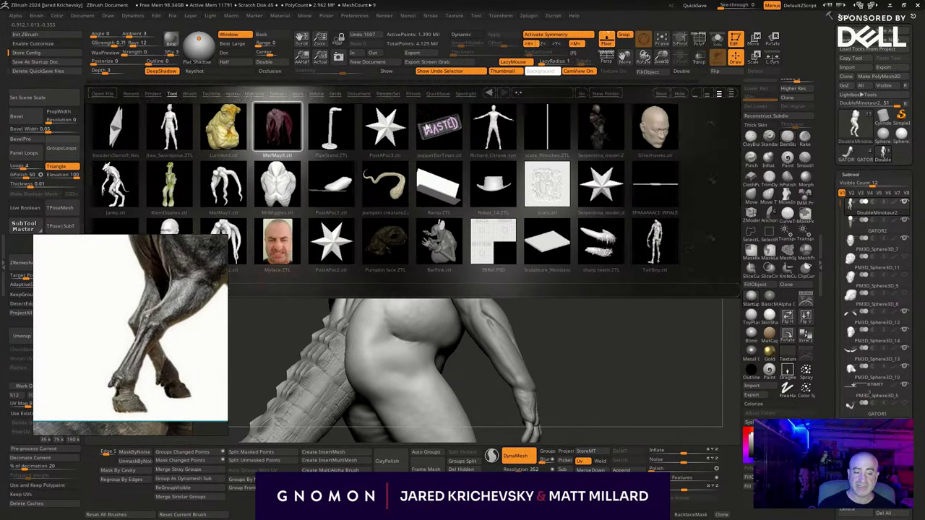
scroll(375, 127, up, 10)
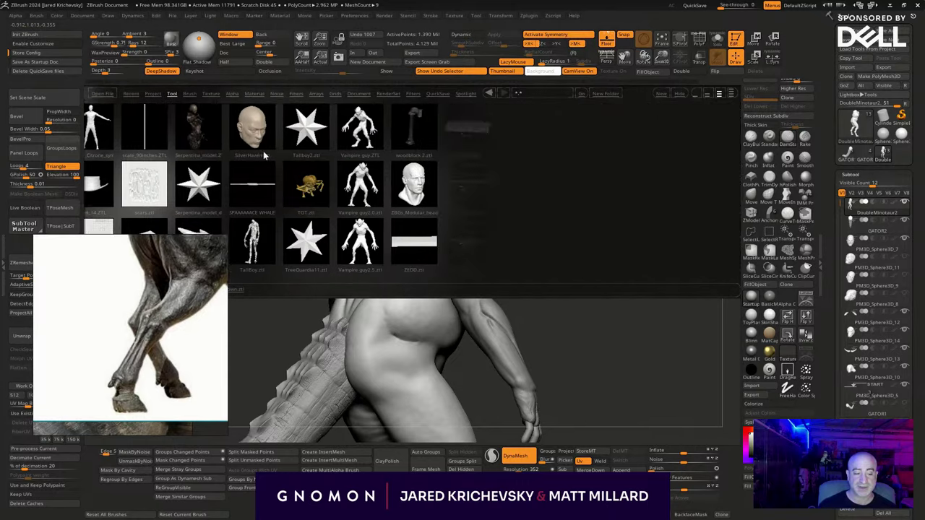
scroll(540, 204, down, 10)
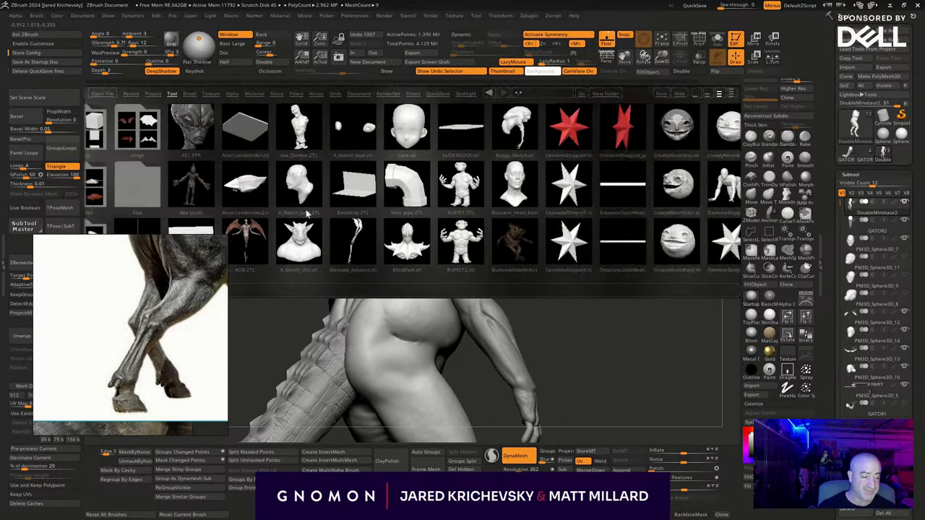
scroll(288, 247, down, 10)
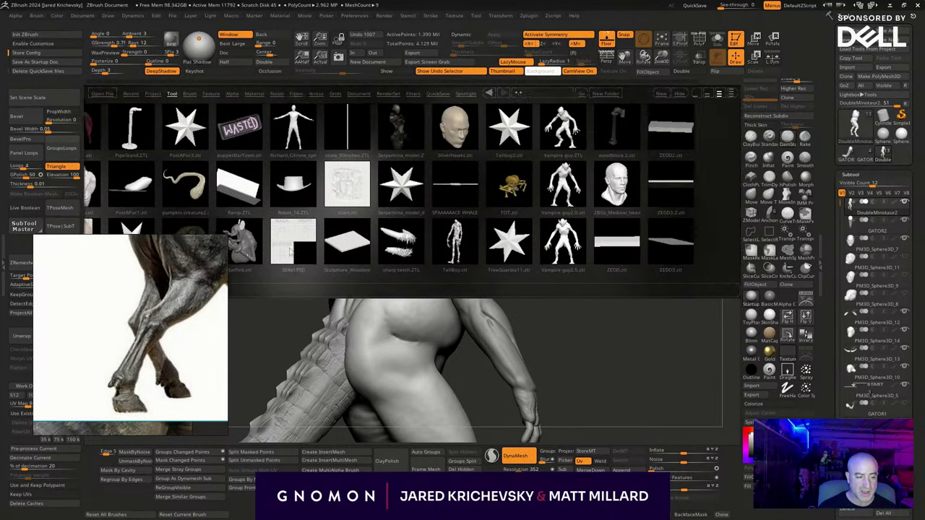
scroll(623, 207, up, 10)
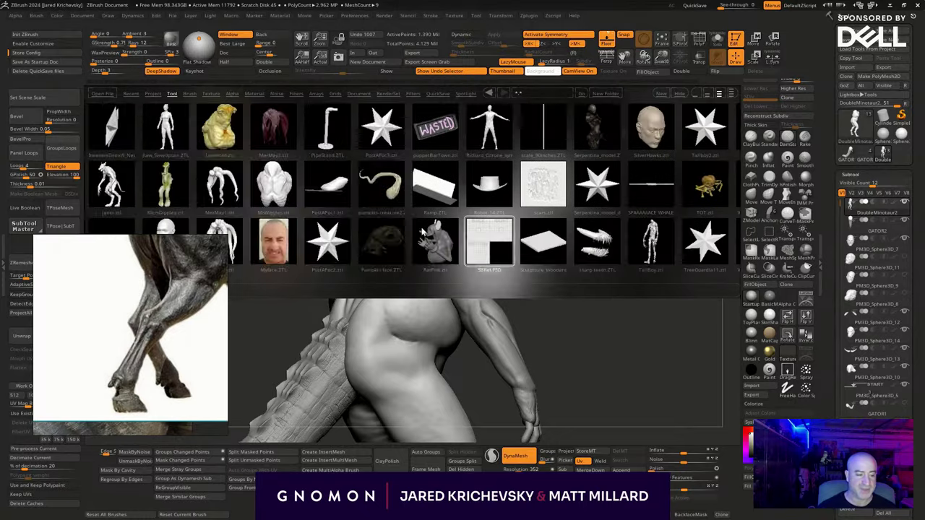
scroll(369, 230, down, 10)
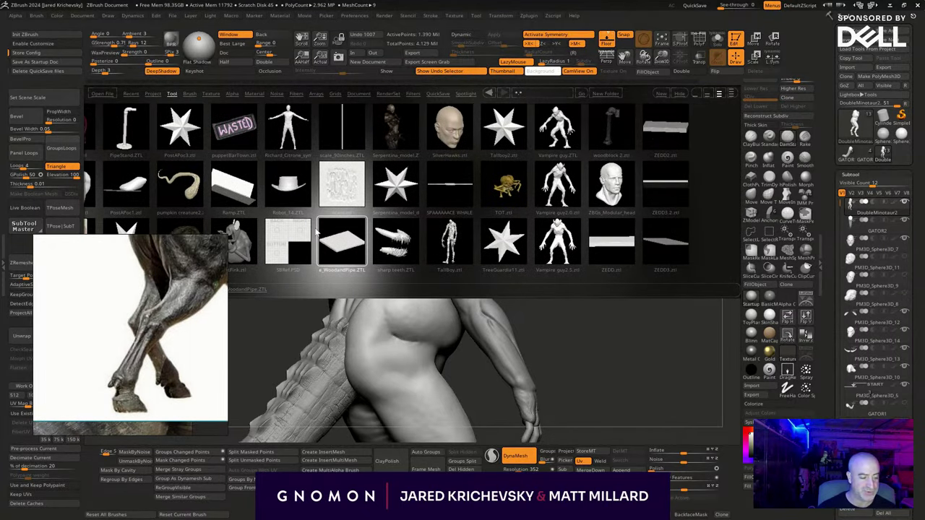
drag(316, 231, 130, 233)
drag(347, 227, 561, 235)
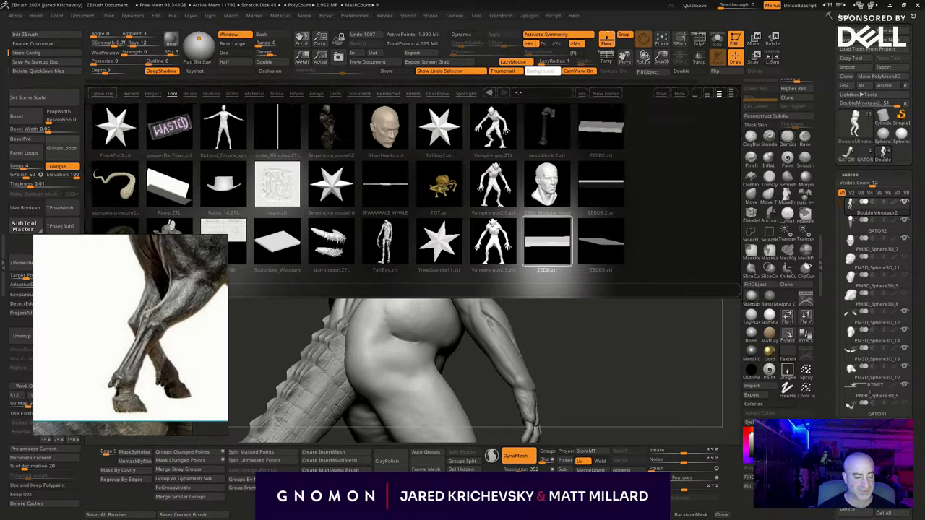
scroll(548, 246, up, 1)
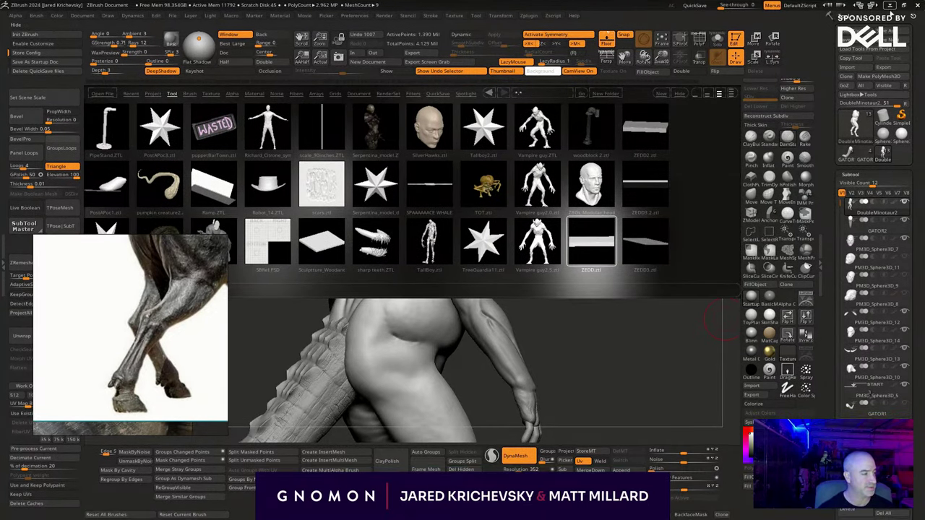
click(890, 10)
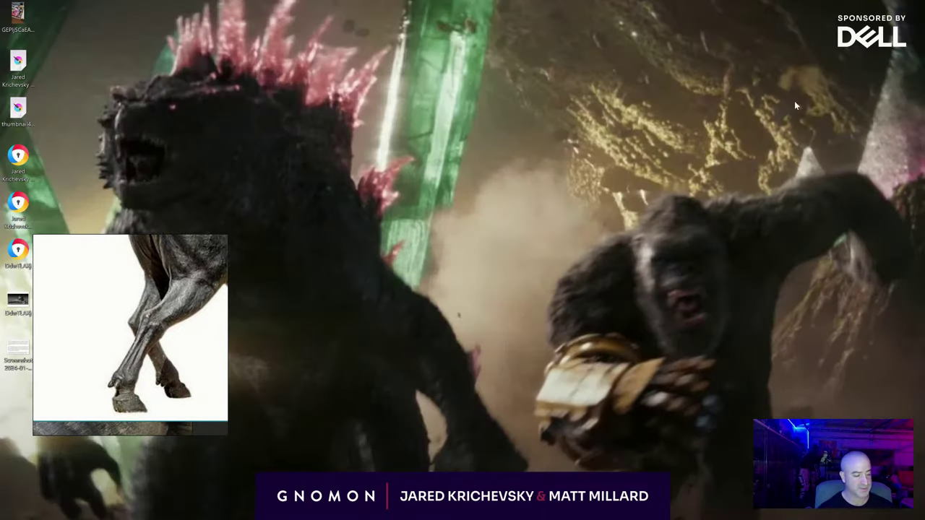
key(super+d)
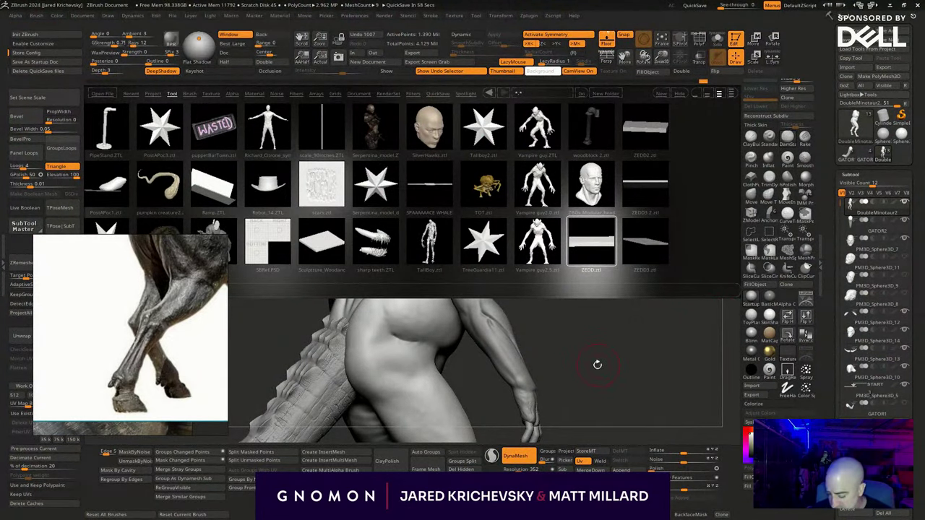
key(comma)
Refine the back muscles along the flank and the transition from the waist into the hip.
mouse_move(591, 353)
mouse_down()
mouse_move(583, 355)
mouse_move(613, 340)
mouse_move(466, 279)
mouse_up()
drag(542, 306, 456, 274)
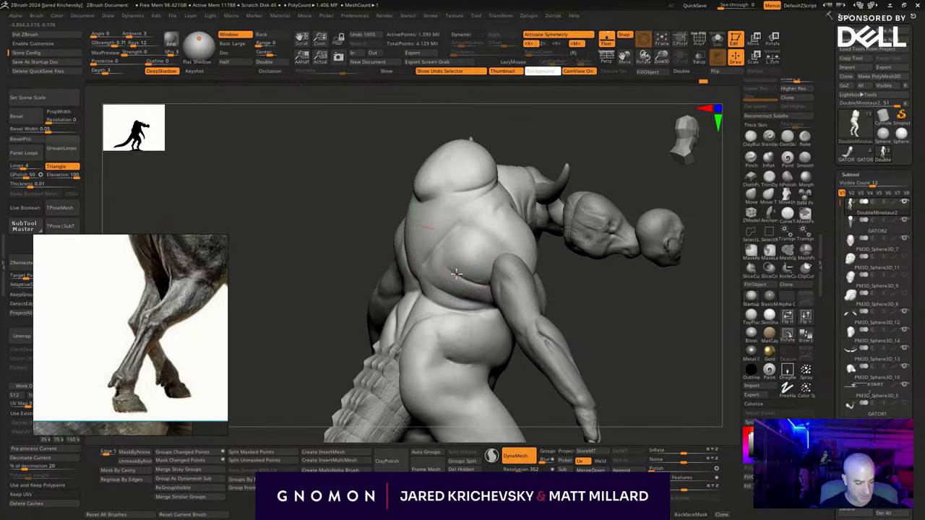
drag(499, 311, 446, 332)
key(l)
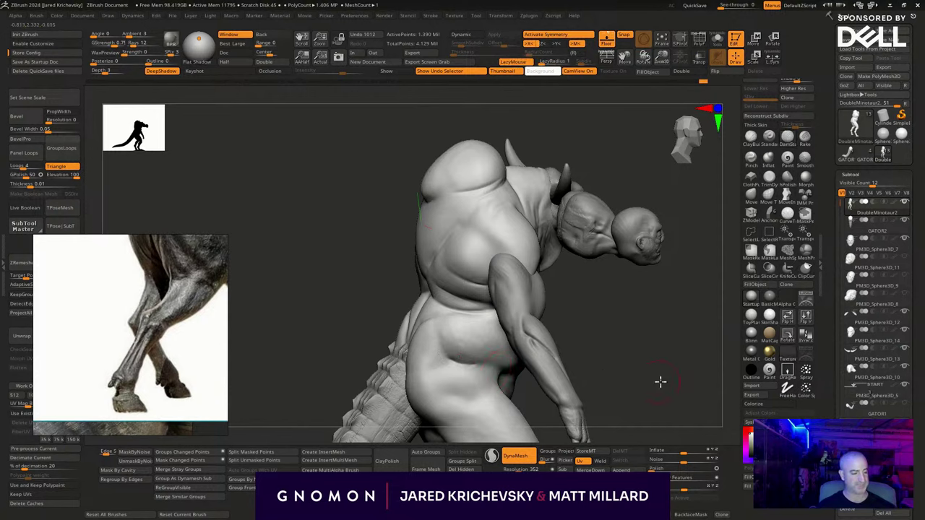
Shape the front and outer thigh muscles down to the knee from the front of the figure.
drag(658, 380, 589, 276)
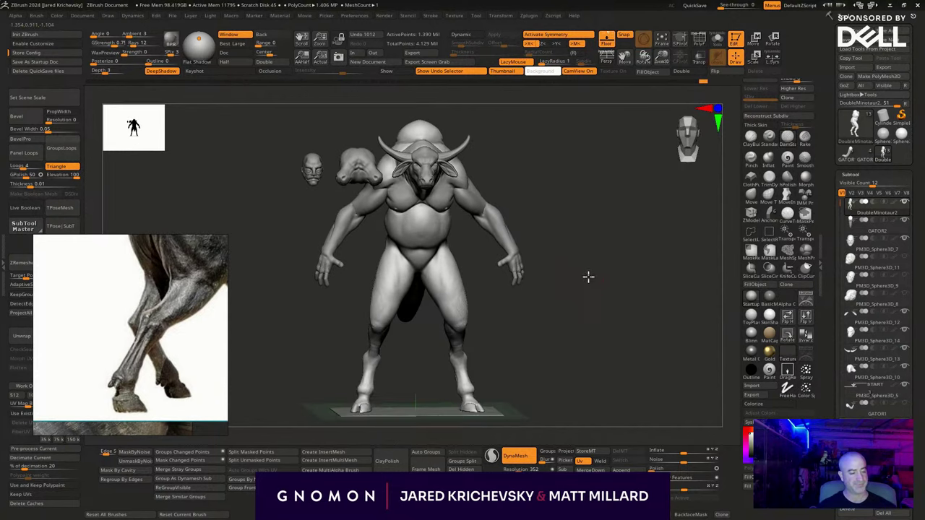
mouse_move(554, 338)
alt+mouse_down()
mouse_move(519, 289)
mouse_move(532, 327)
mouse_move(487, 334)
alt+mouse_up()
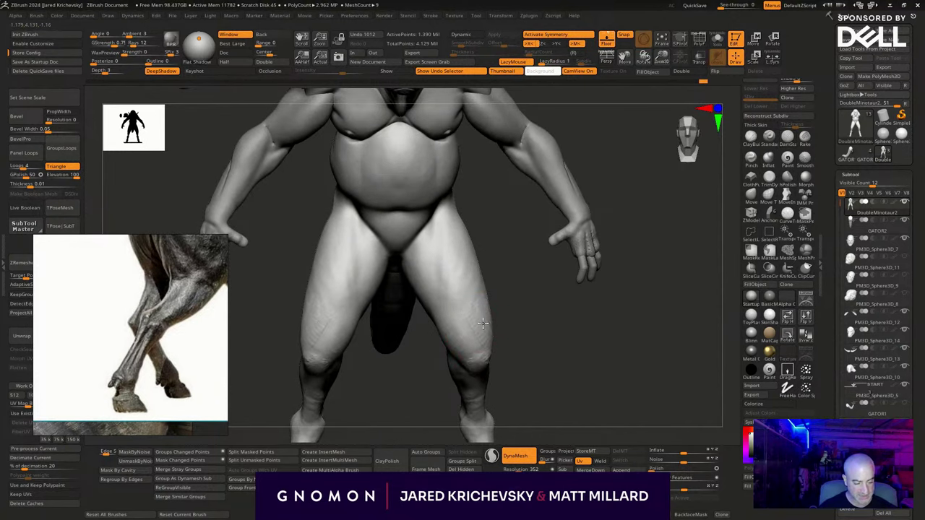
mouse_move(519, 371)
mouse_down()
mouse_move(474, 354)
mouse_move(477, 346)
mouse_move(514, 349)
mouse_move(506, 344)
mouse_up()
mouse_move(467, 327)
mouse_down()
mouse_move(473, 356)
mouse_move(479, 339)
mouse_move(481, 375)
mouse_up()
drag(543, 358, 495, 349)
Adjust the brush size and define the inner thigh muscle running down from the groin.
key(s)
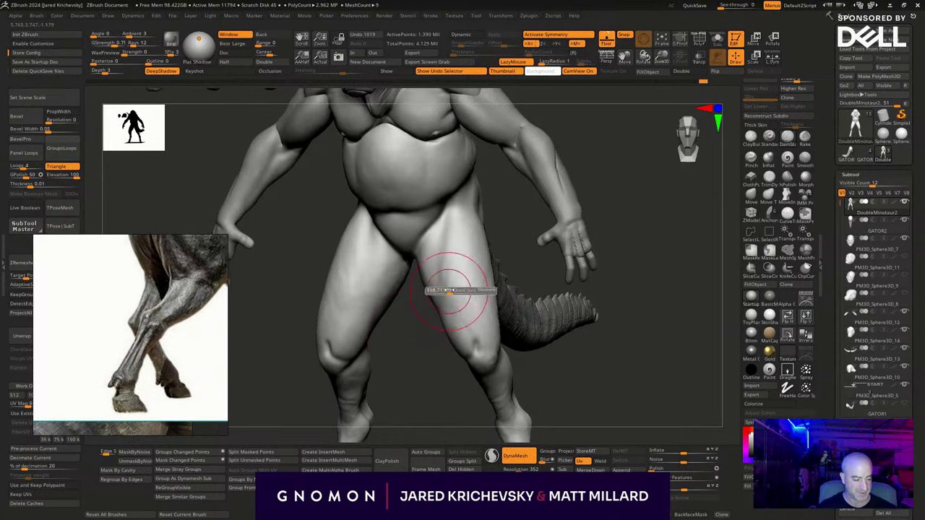
drag(452, 292, 464, 291)
mouse_move(408, 318)
mouse_down()
mouse_move(432, 305)
mouse_move(437, 244)
mouse_move(433, 294)
mouse_up()
Rework the crease beneath the belly, undo the last two strokes, and shape the groin down to the inner thigh.
mouse_move(539, 279)
alt+mouse_down()
mouse_move(533, 349)
mouse_move(506, 344)
alt+mouse_up()
mouse_move(407, 282)
mouse_down()
mouse_move(427, 277)
mouse_move(396, 279)
mouse_move(425, 272)
mouse_up()
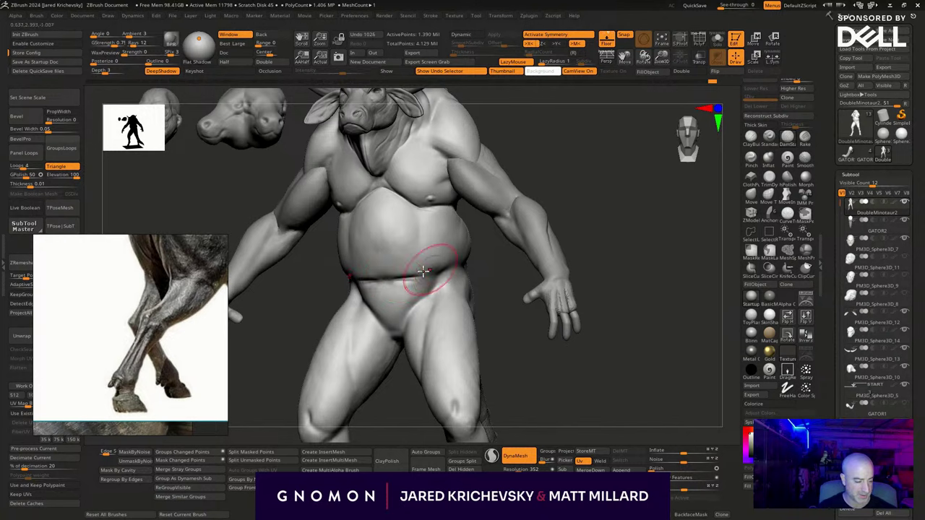
key(ctrl+z)
key(ctrl+z)
drag(520, 347, 501, 350)
mouse_move(404, 287)
mouse_down()
mouse_move(393, 269)
mouse_move(443, 268)
mouse_move(393, 269)
mouse_move(407, 277)
mouse_move(444, 269)
mouse_move(401, 278)
mouse_move(414, 345)
mouse_up()
key(l)
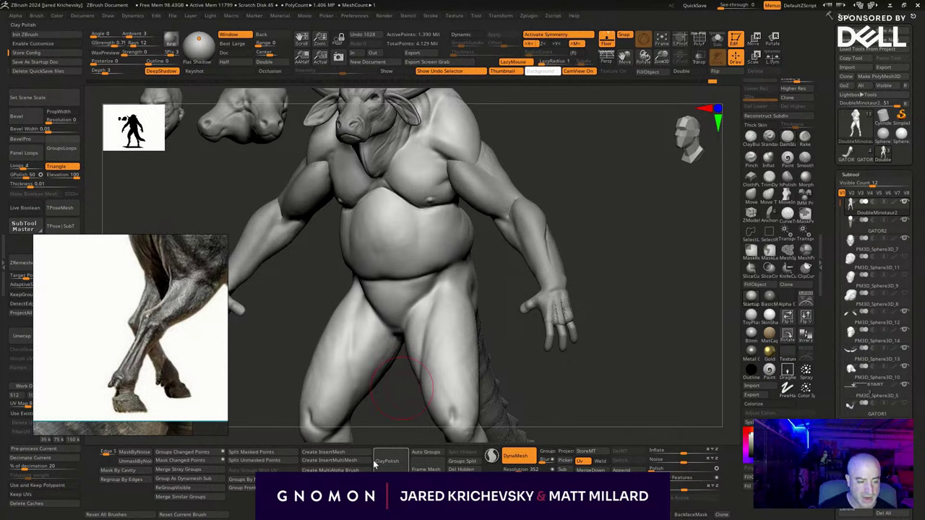
Look through the saved brush folders and individual brushes in the LightBox library.
key(F1)
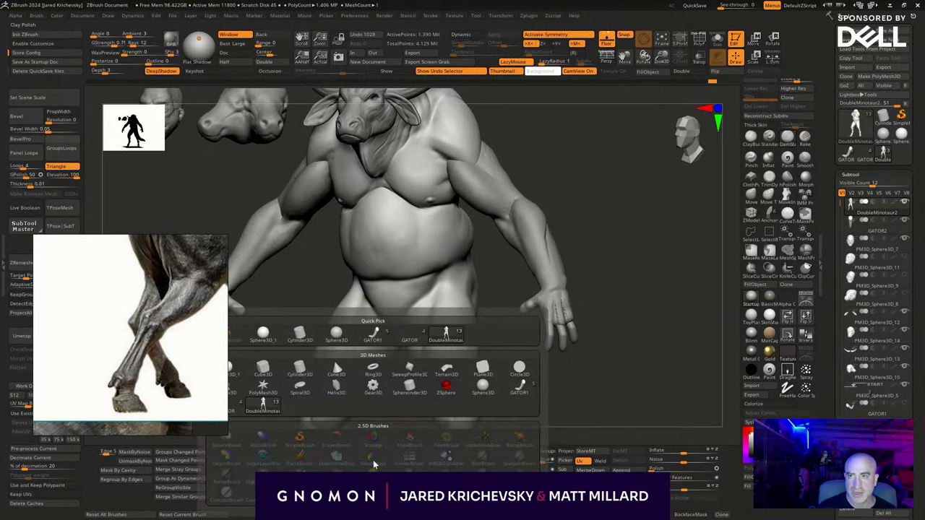
key(comma)
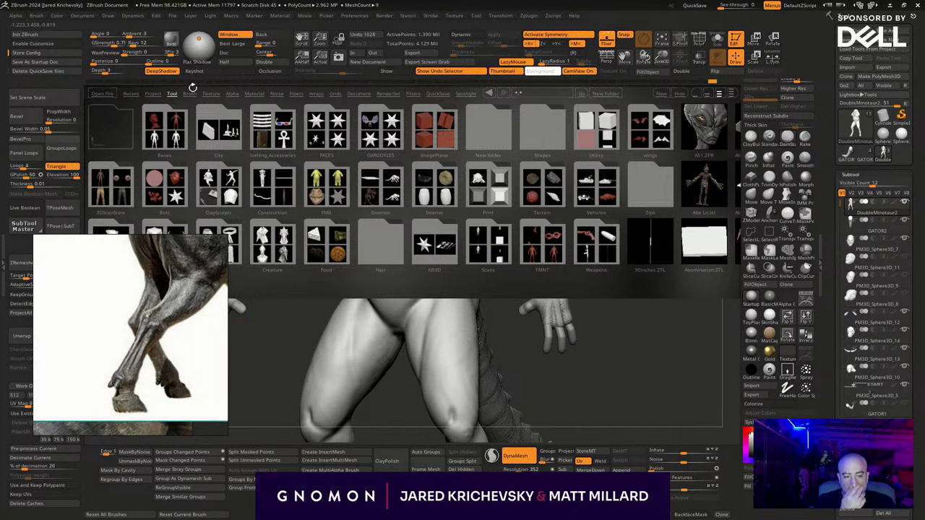
click(190, 93)
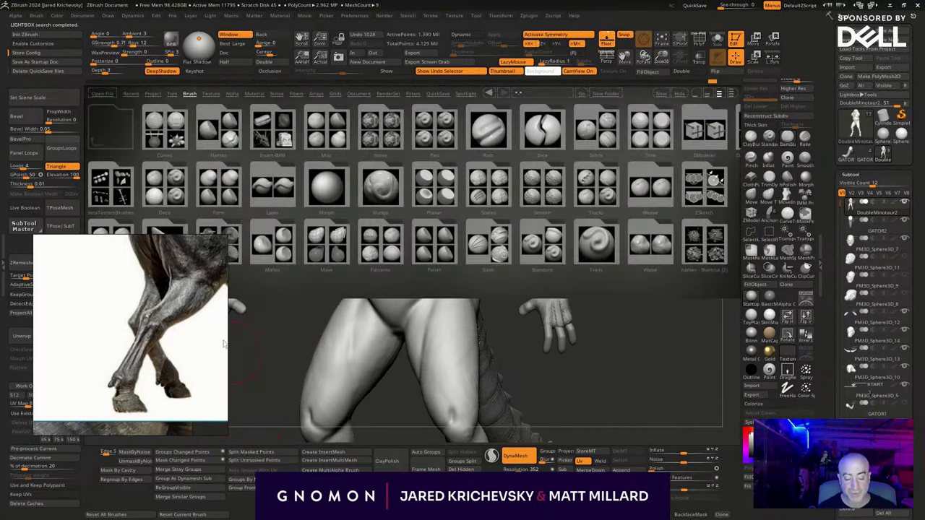
drag(577, 247, 446, 316)
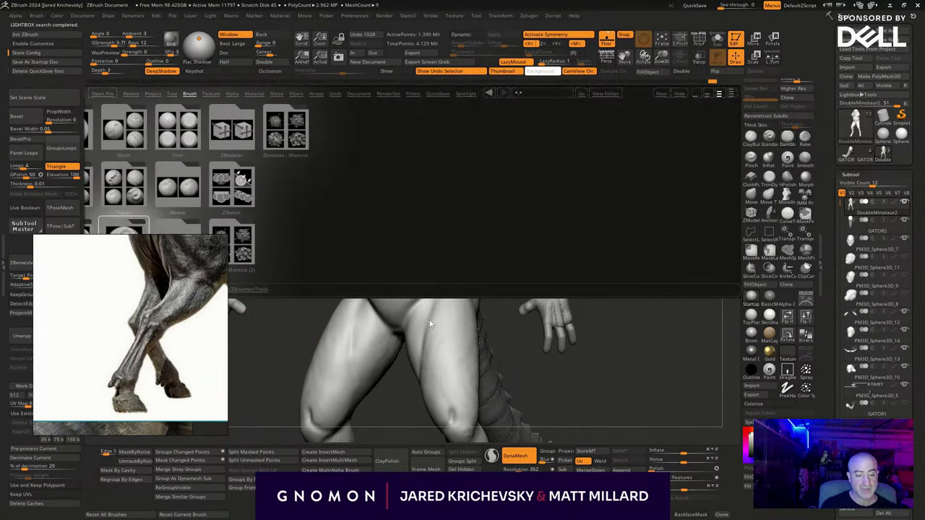
mouse_move(396, 264)
mouse_down()
mouse_move(351, 229)
mouse_move(405, 190)
mouse_up()
click(311, 135)
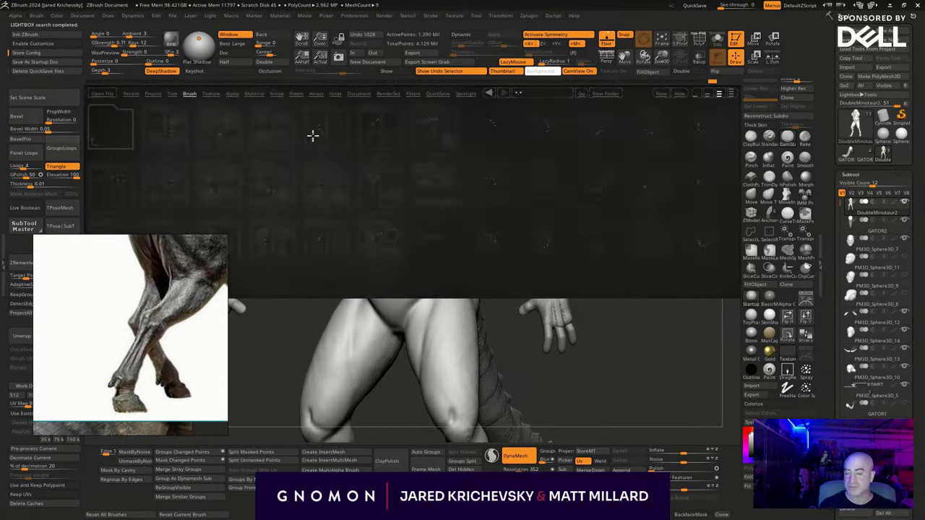
drag(436, 275, 359, 287)
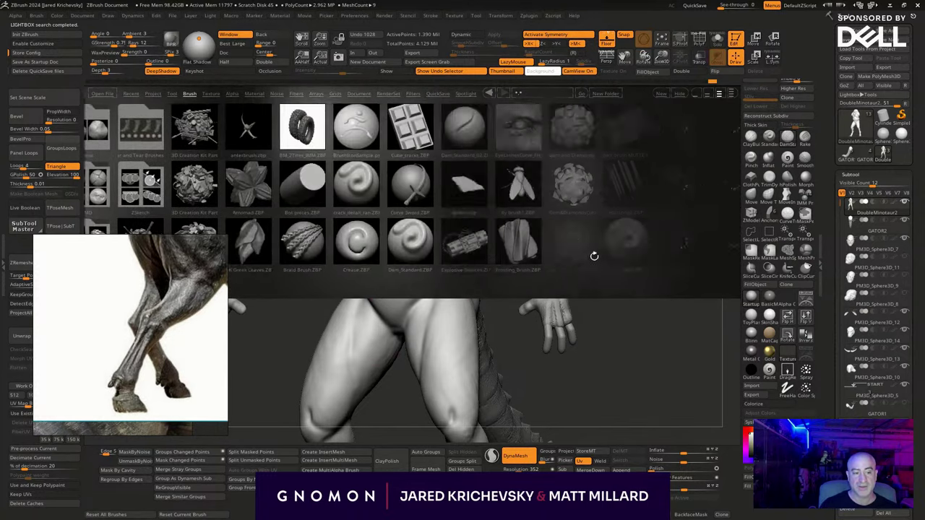
drag(593, 256, 489, 279)
double_click(503, 245)
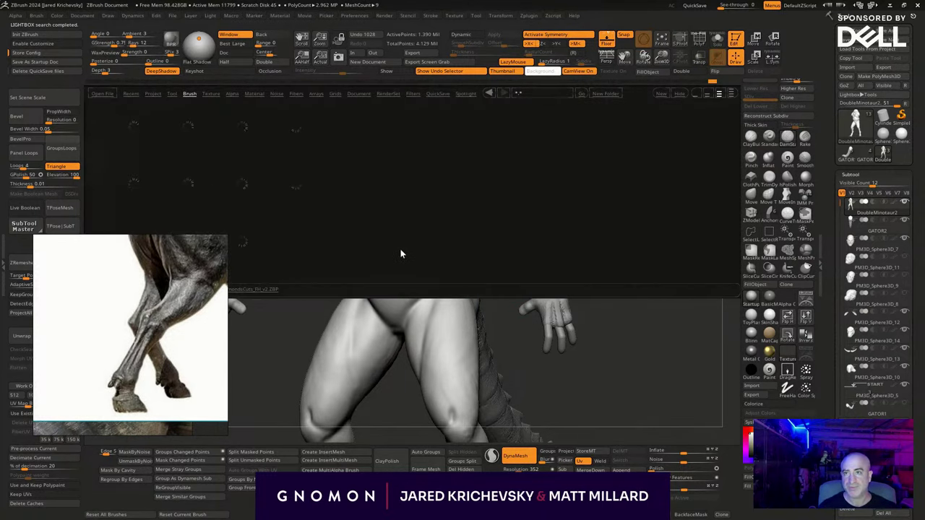
mouse_move(541, 248)
mouse_down()
mouse_move(336, 282)
mouse_move(271, 280)
mouse_up()
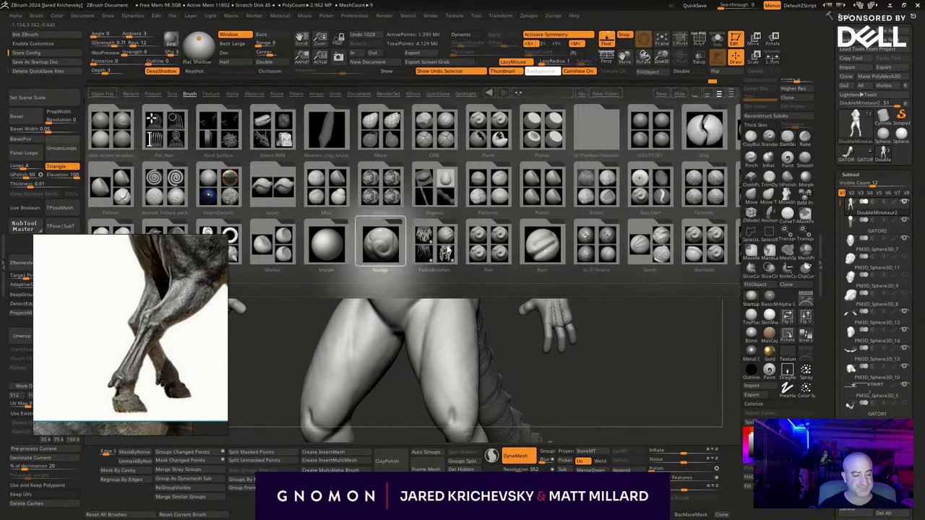
drag(448, 249, 271, 277)
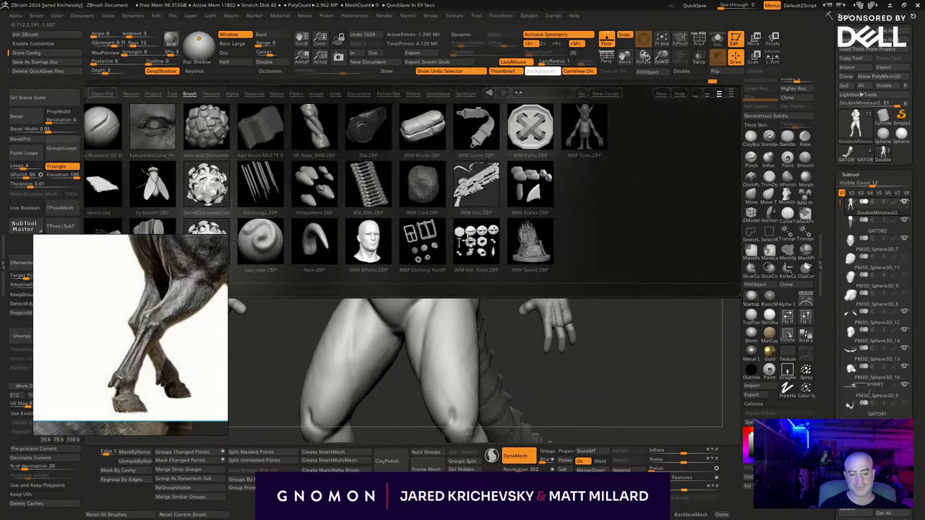
drag(469, 240, 728, 251)
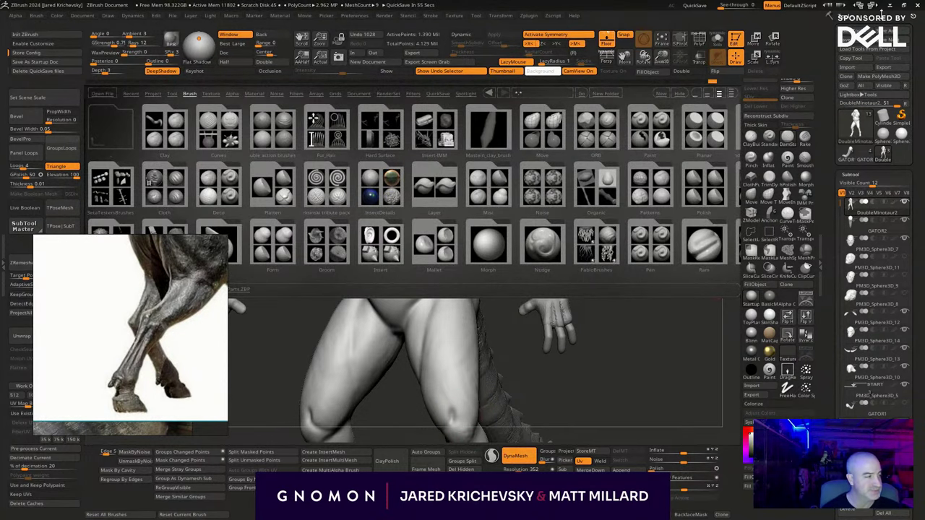
key(comma)
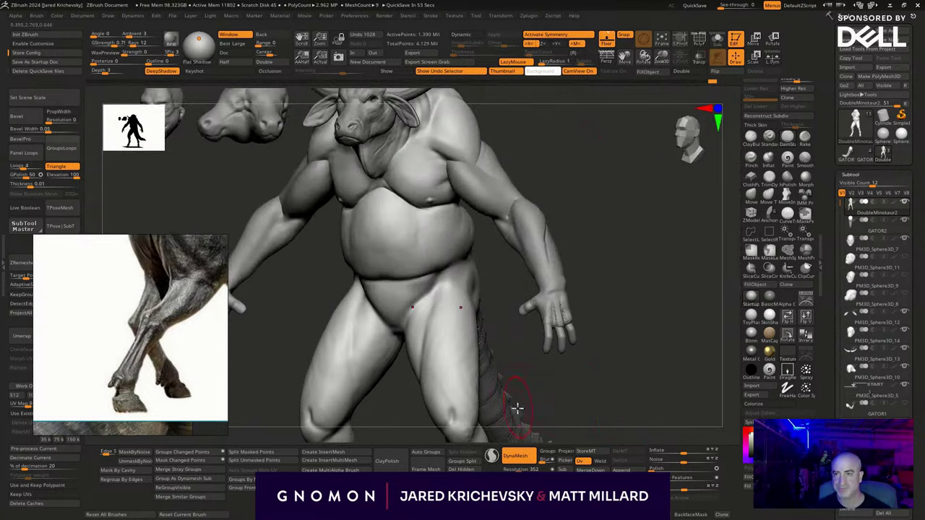
Build up the lower thigh muscles above the knees with the ClayBuildup brush and smooth the strokes.
mouse_move(591, 415)
mouse_down()
mouse_move(562, 424)
mouse_move(538, 328)
mouse_move(454, 300)
mouse_move(447, 318)
mouse_up()
mouse_move(526, 349)
mouse_down()
mouse_move(510, 323)
mouse_move(551, 327)
mouse_up()
key(b)
key(c)
key(b)
key(s)
click(432, 307)
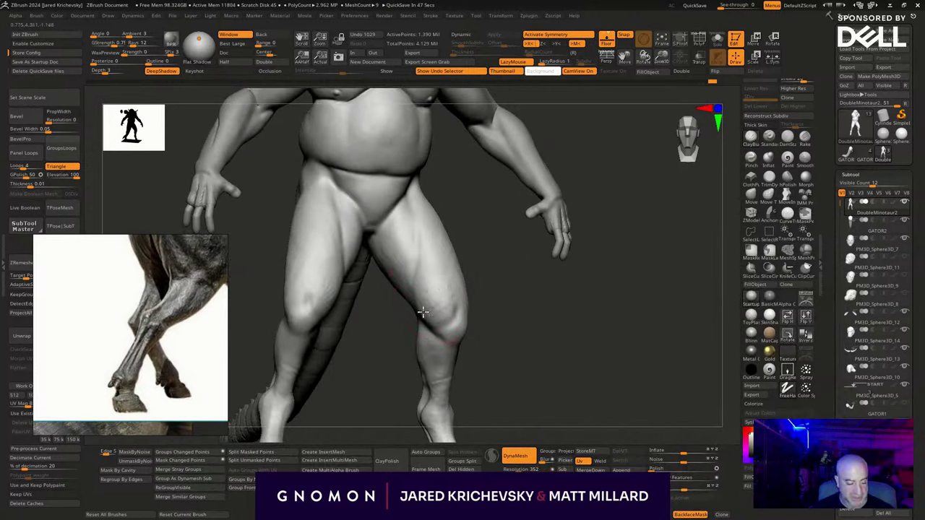
drag(449, 316, 444, 289)
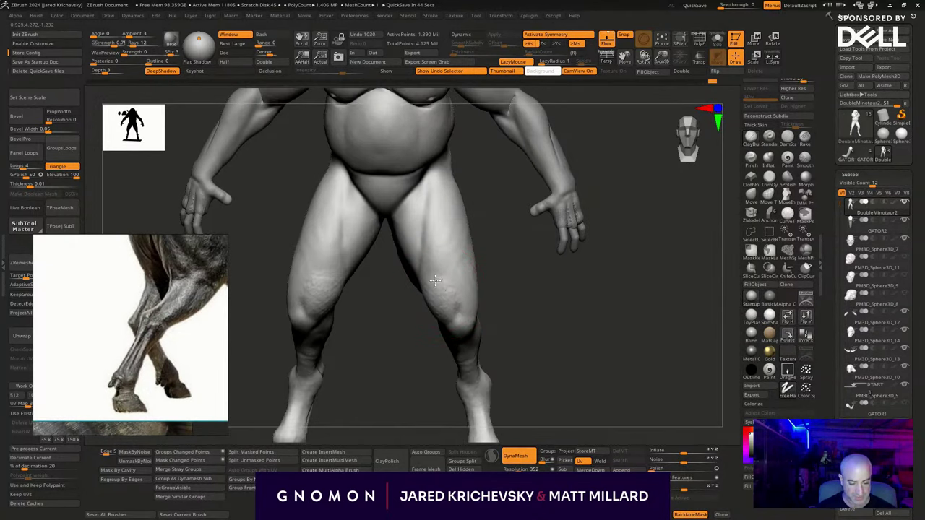
drag(525, 295, 474, 285)
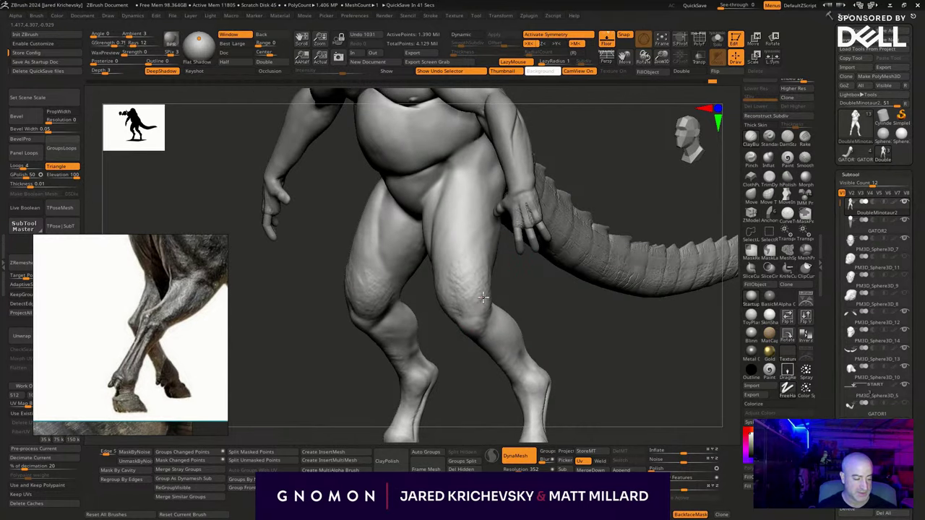
drag(568, 325, 485, 320)
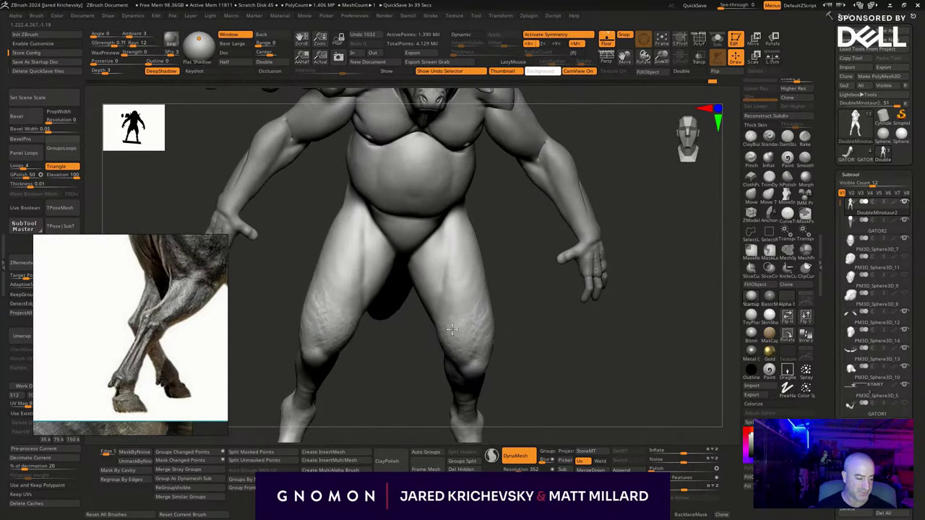
shift+drag(493, 288, 495, 323)
drag(557, 419, 535, 372)
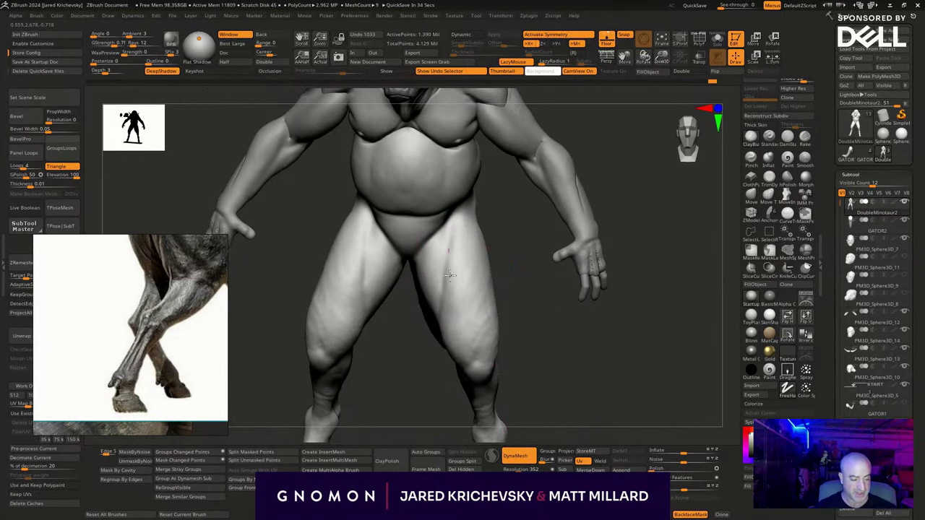
Stroke long muscle fibres down the upper front and inner thighs and lightly soften them.
drag(456, 228, 463, 305)
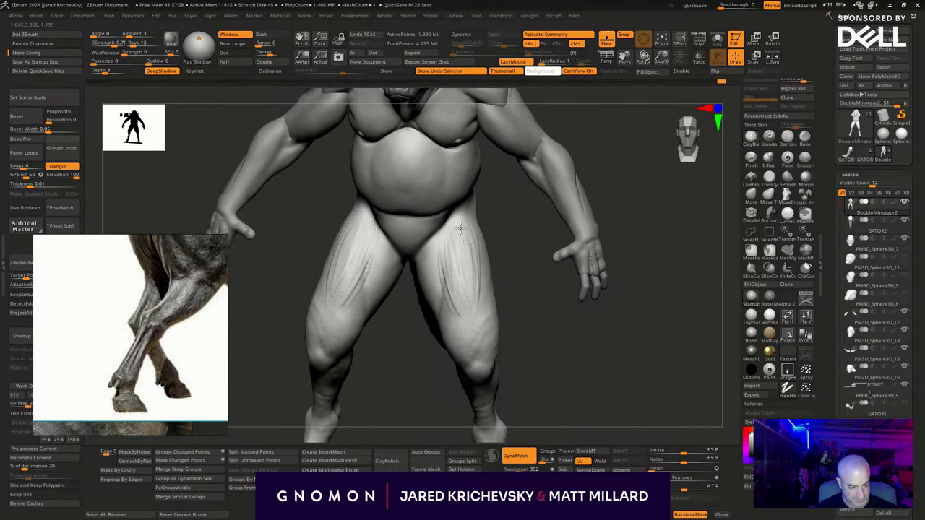
mouse_move(460, 229)
mouse_down()
mouse_move(472, 333)
mouse_move(528, 359)
mouse_move(539, 400)
mouse_up()
key(l)
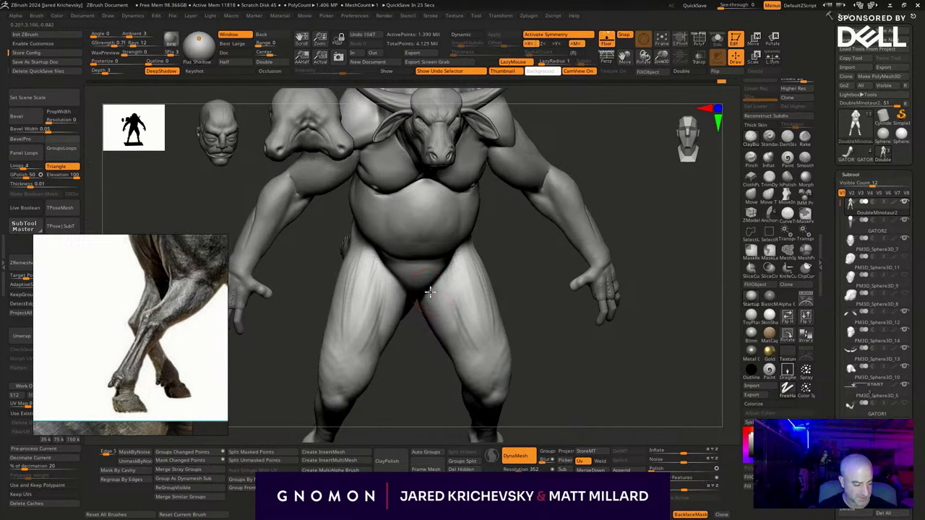
drag(437, 354, 448, 305)
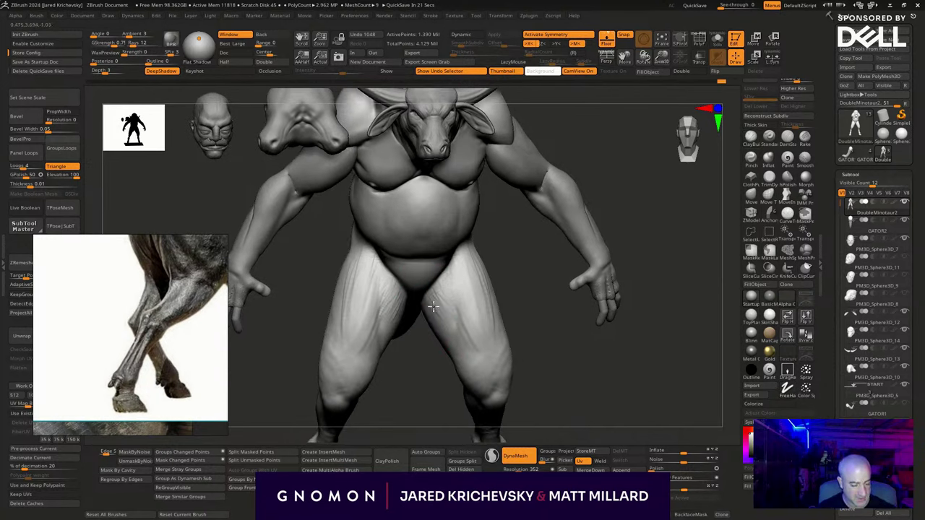
shift+drag(487, 301, 504, 364)
Load a different smoothing brush from the Smooth folder of the brush library.
key(comma)
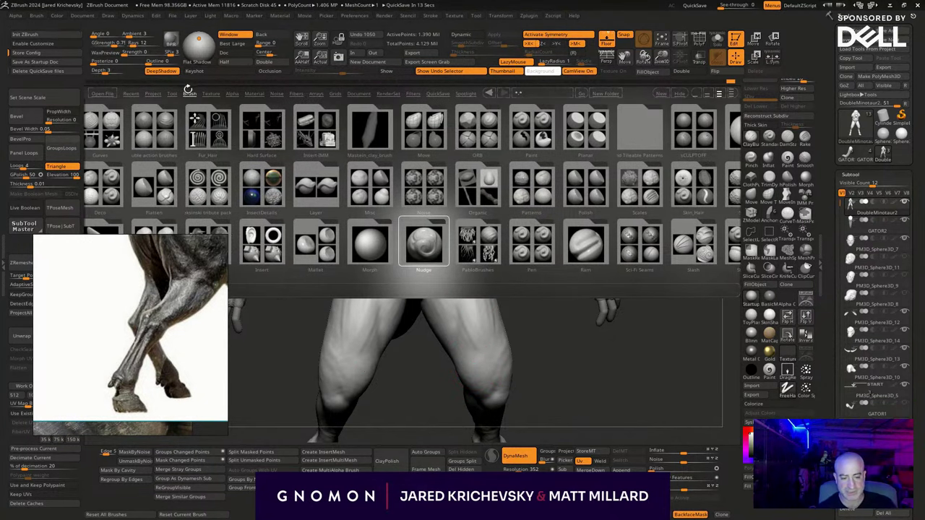
click(189, 91)
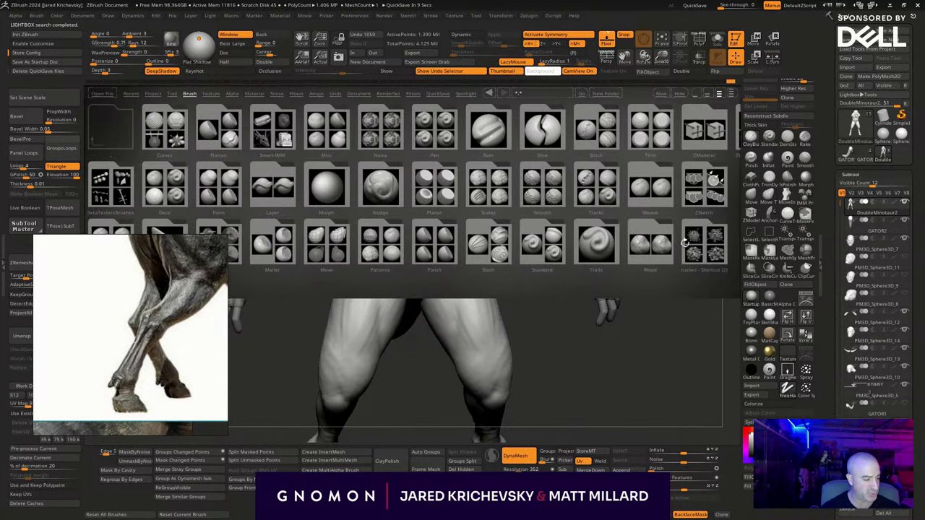
click(550, 191)
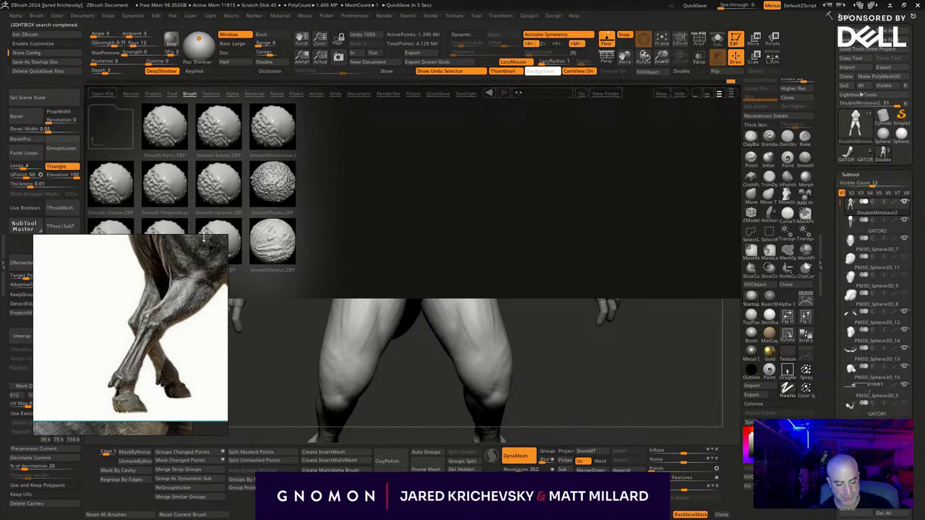
mouse_move(203, 237)
mouse_down()
mouse_move(197, 324)
mouse_move(195, 221)
mouse_up()
double_click(170, 248)
click(203, 270)
Smooth the muscle striations on the front of both thighs down to the knees.
drag(506, 318, 477, 258)
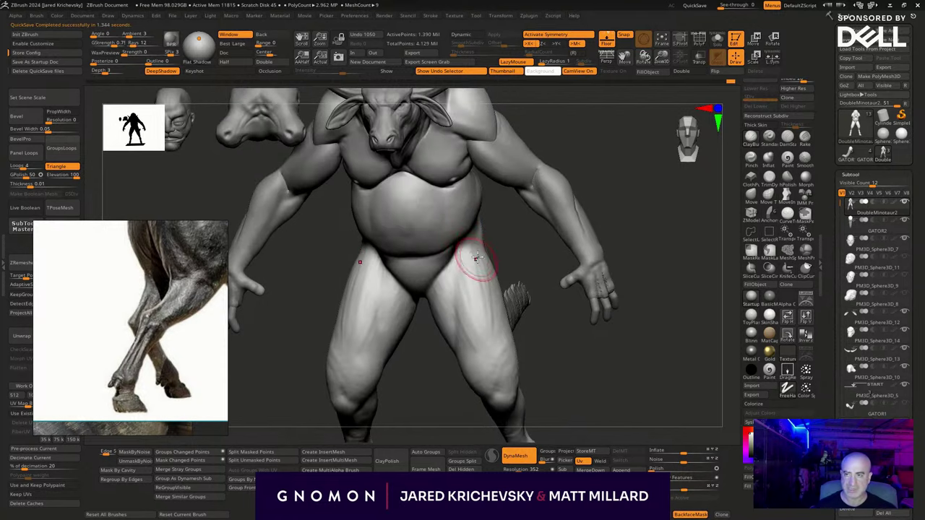
shift+drag(481, 293, 475, 287)
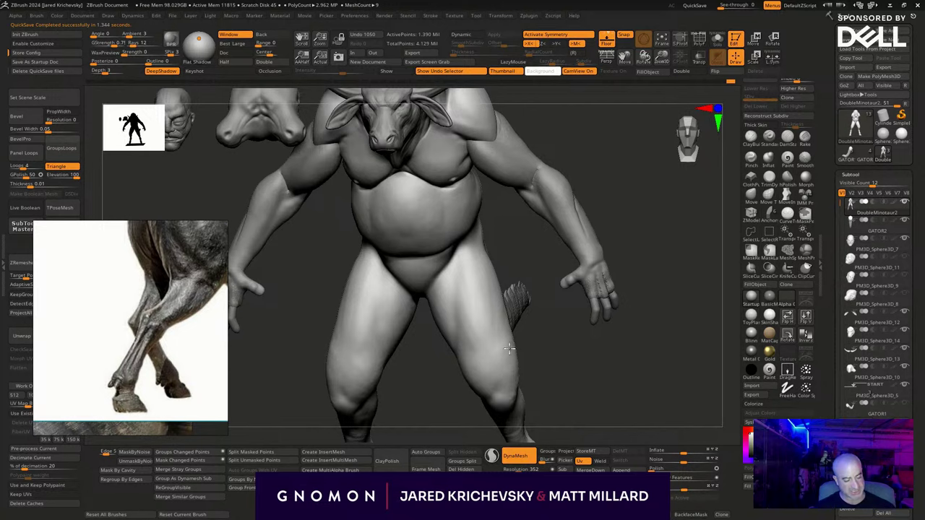
mouse_move(572, 393)
shift+mouse_down()
mouse_move(562, 390)
mouse_move(512, 205)
mouse_move(568, 272)
mouse_move(459, 308)
mouse_move(471, 327)
shift+mouse_up()
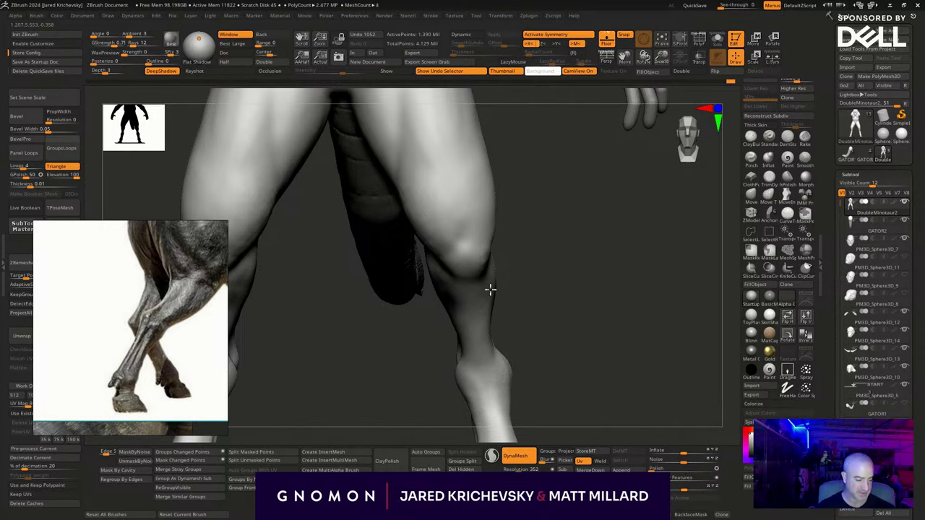
Refine and smooth the knees, calves and the back of the thighs from the side and rear.
drag(490, 289, 459, 273)
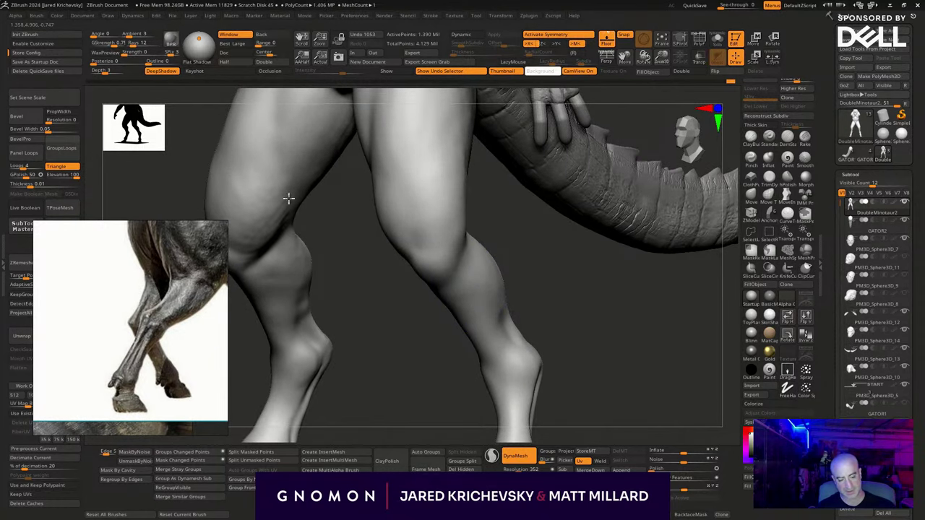
shift+drag(315, 289, 347, 342)
alt+drag(397, 399, 382, 386)
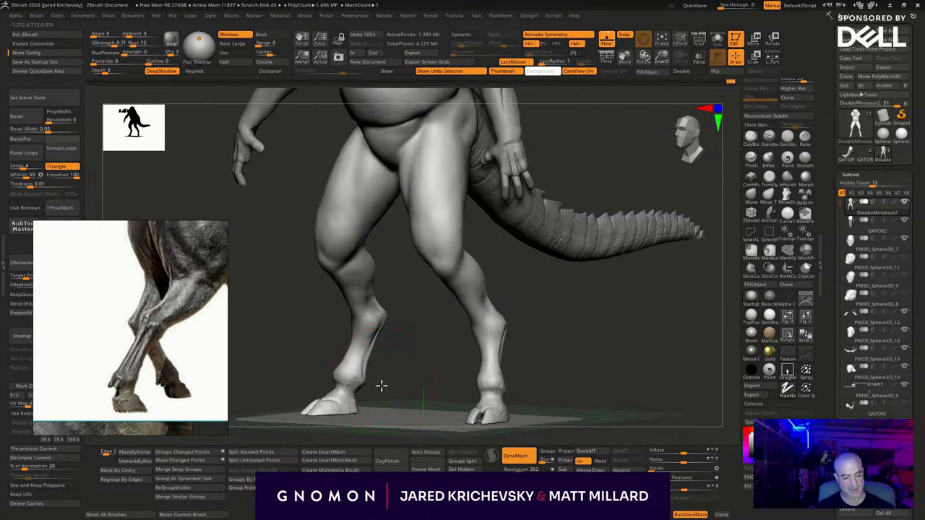
mouse_move(587, 340)
mouse_down()
mouse_move(636, 345)
mouse_move(519, 355)
mouse_move(586, 335)
mouse_move(648, 331)
mouse_move(653, 343)
mouse_move(570, 324)
mouse_up()
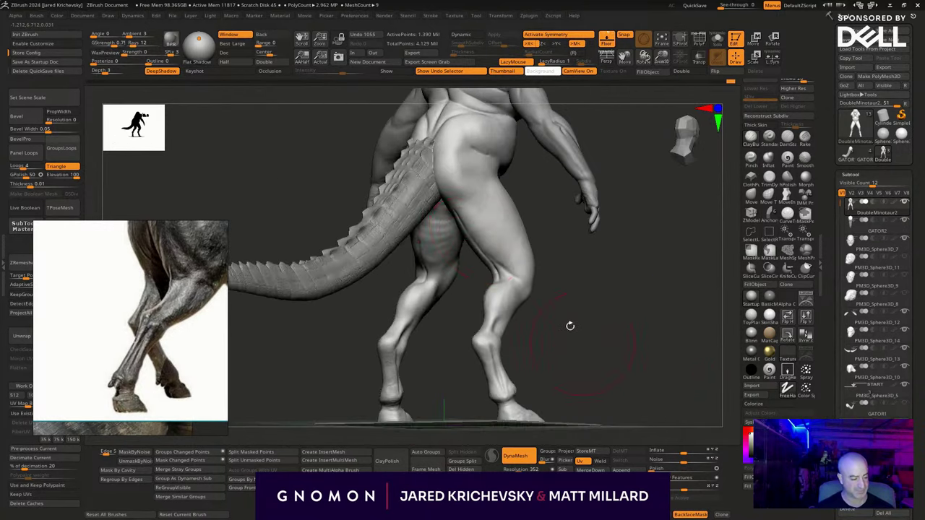
key(s)
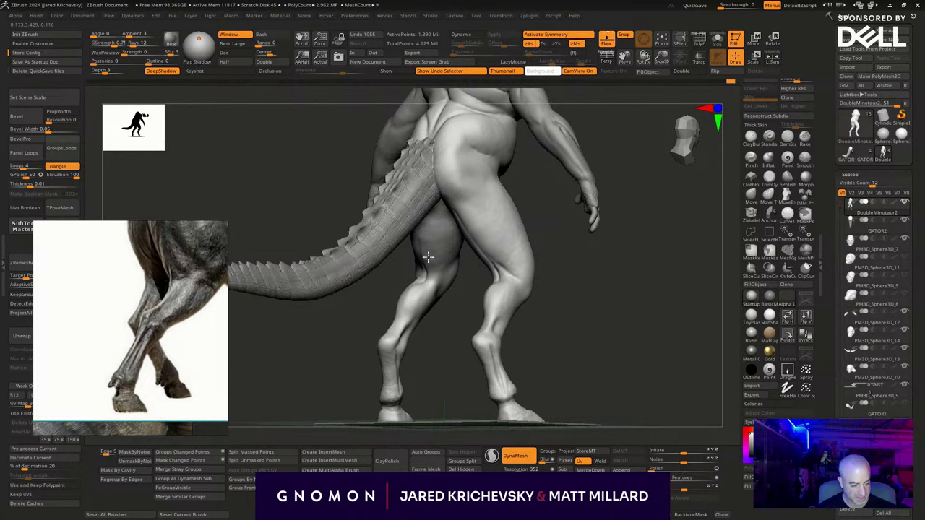
drag(570, 289, 485, 244)
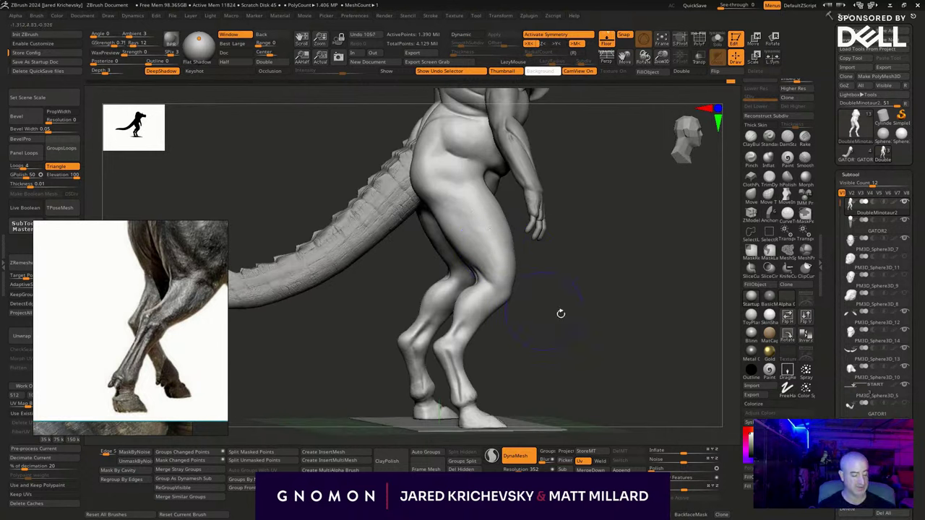
Choose the Move brush for the foot and examine the hoof photos on the reference board.
drag(561, 314, 531, 237)
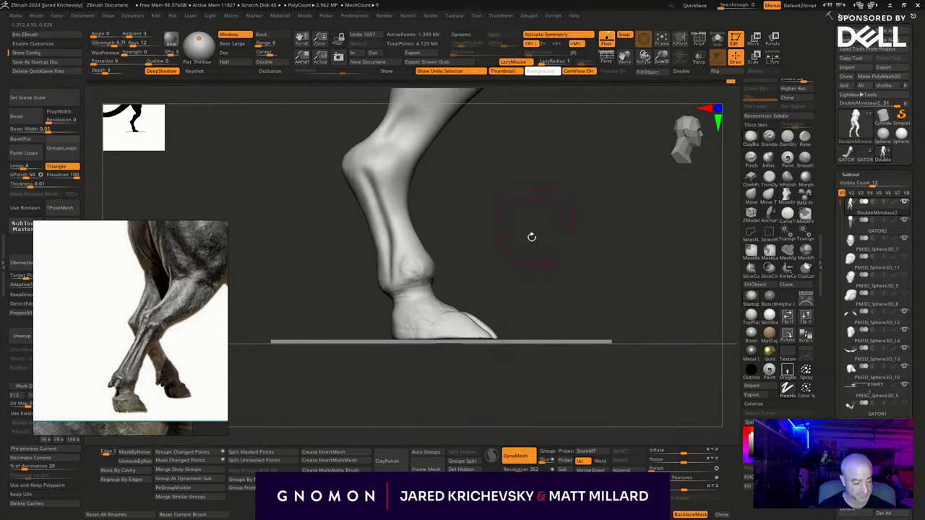
click(752, 196)
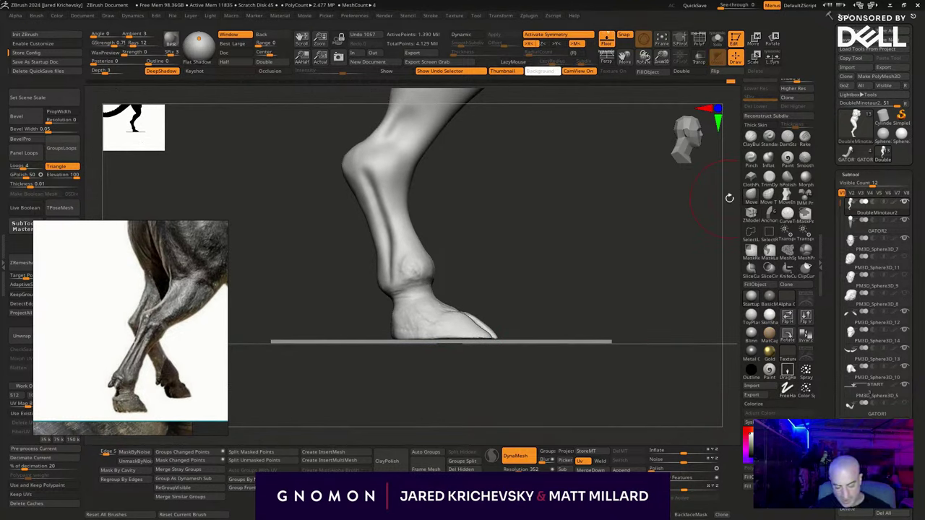
scroll(193, 365, down, 5)
middle_drag(148, 415, 78, 423)
middle_drag(145, 354, 15, 288)
drag(14, 288, 1, 270)
middle_drag(128, 360, 17, 353)
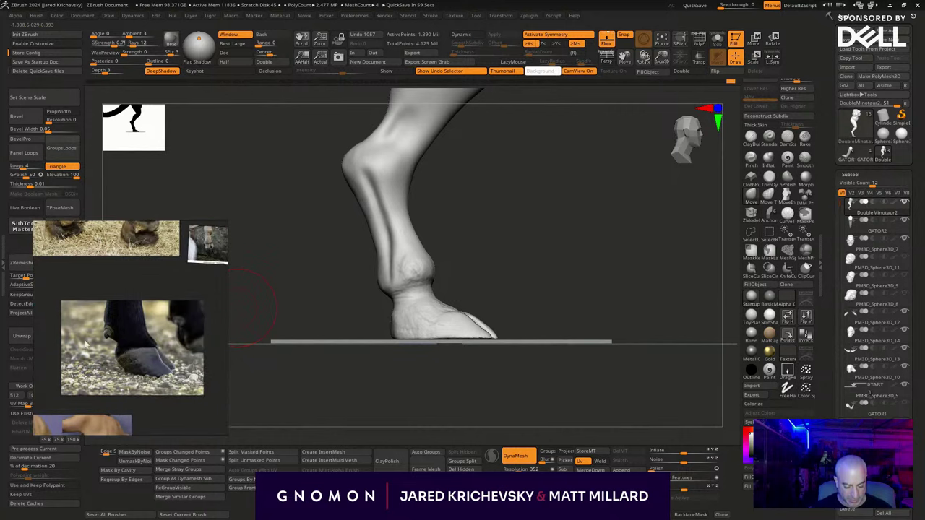
scroll(186, 340, up, 2)
scroll(180, 343, down, 4)
middle_drag(180, 347, 136, 418)
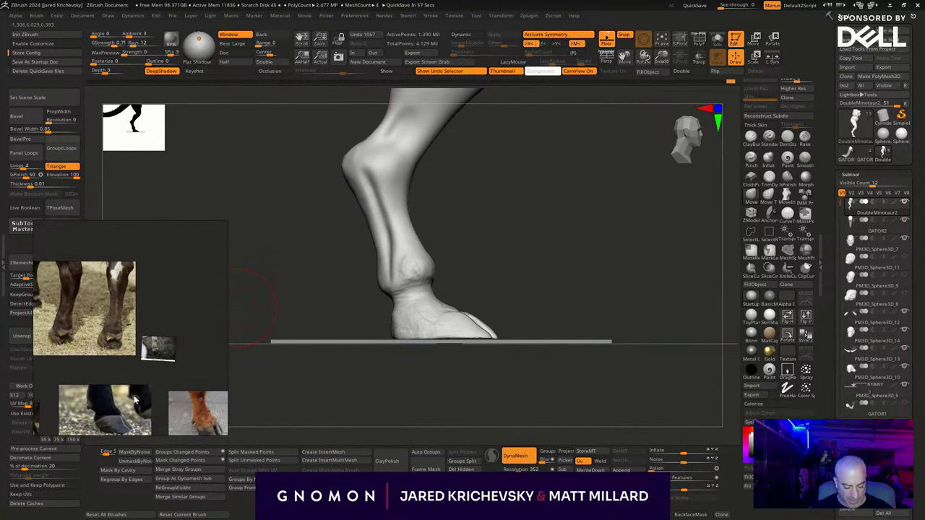
middle_drag(203, 417, 113, 365)
scroll(112, 367, up, 4)
middle_drag(94, 400, 183, 373)
middle_drag(117, 378, 239, 362)
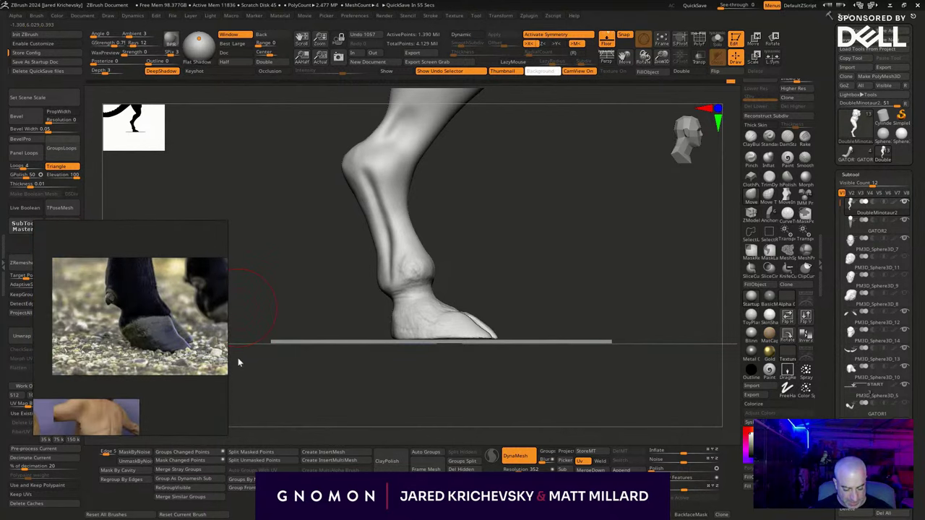
Browse the reference board for the close-up photo of the striped hoof.
scroll(164, 360, up, 4)
scroll(164, 358, down, 6)
middle_drag(136, 411, 215, 311)
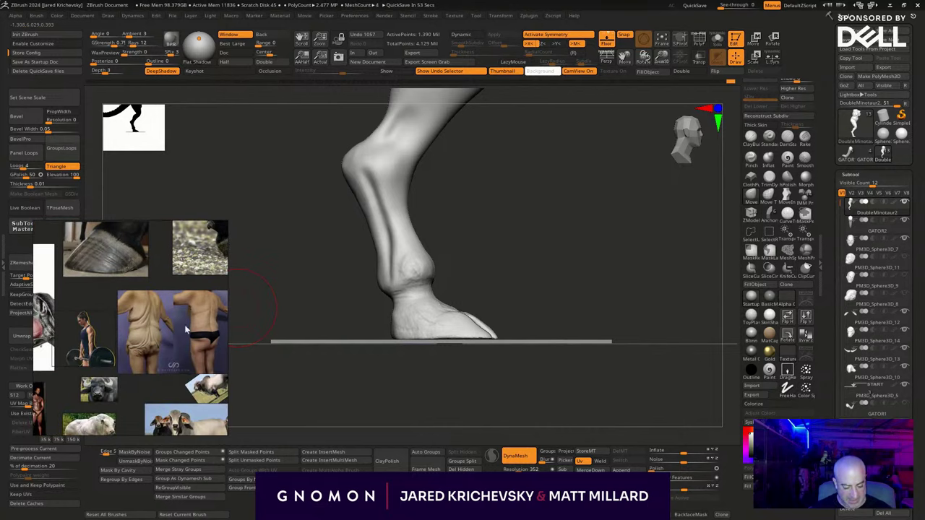
middle_drag(140, 343, 223, 416)
scroll(195, 310, up, 3)
middle_drag(180, 302, 104, 319)
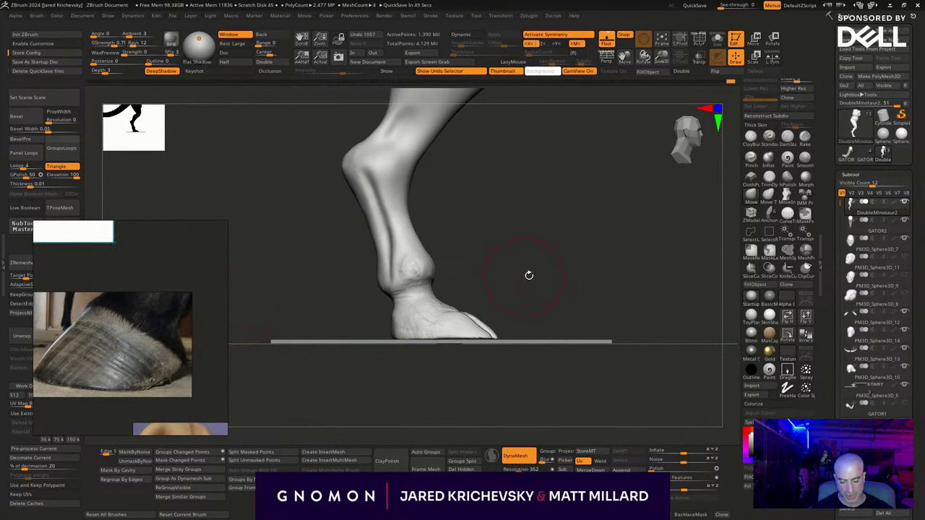
Pull up the instep and front slope of the hoof with the Move brush for a fuller side profile.
drag(529, 276, 470, 271)
alt+drag(463, 373, 459, 139)
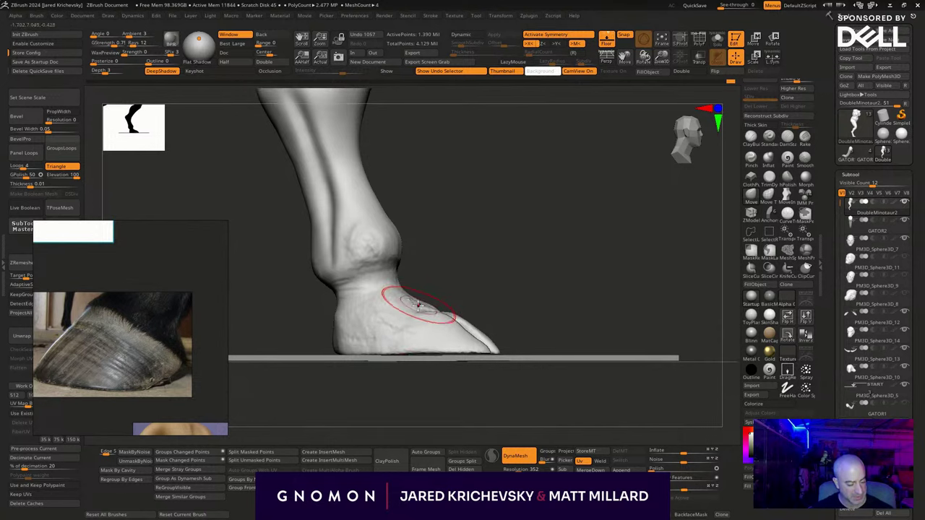
mouse_move(418, 306)
mouse_down()
mouse_move(432, 275)
mouse_move(427, 285)
mouse_up()
drag(458, 330, 472, 326)
key(ctrl+z)
key(ctrl+z)
drag(417, 297, 421, 281)
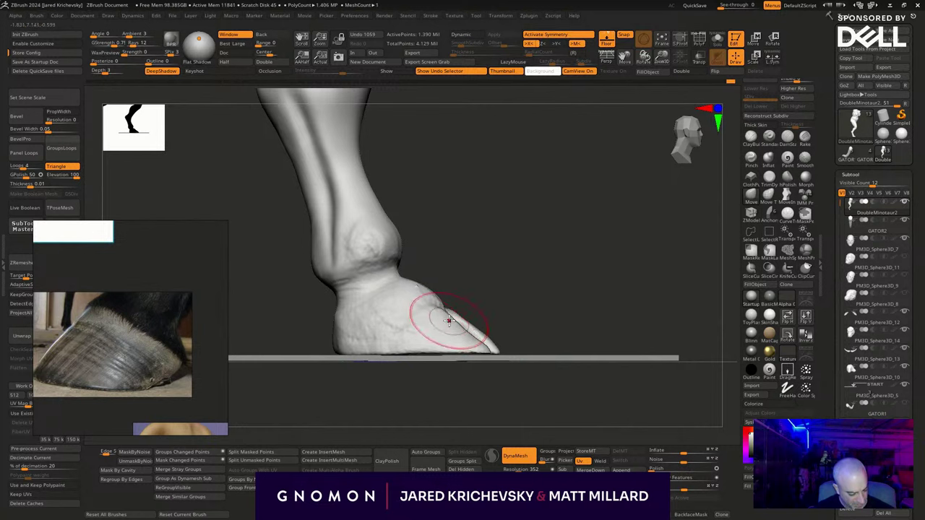
drag(474, 337, 490, 323)
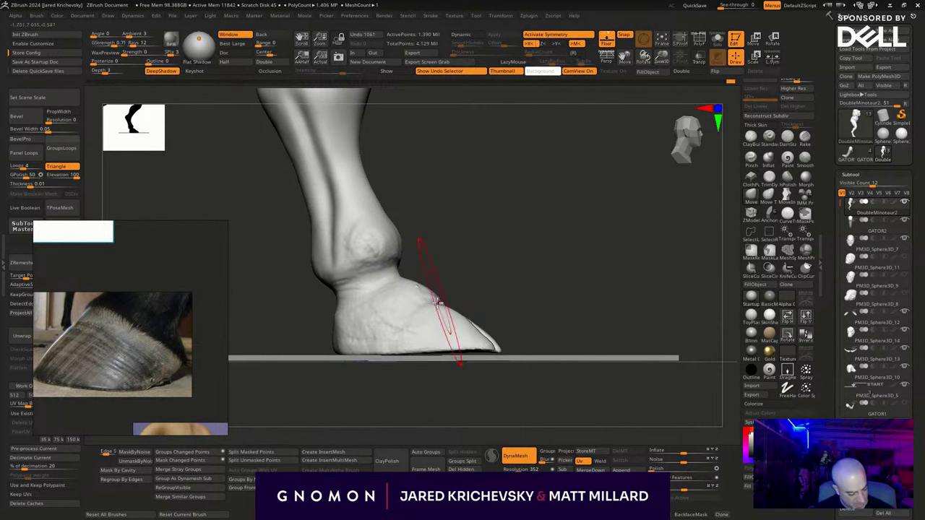
drag(408, 287, 425, 289)
Adjust the heel contour at the back of the hoof with a resized Move brush.
key(s)
key(s)
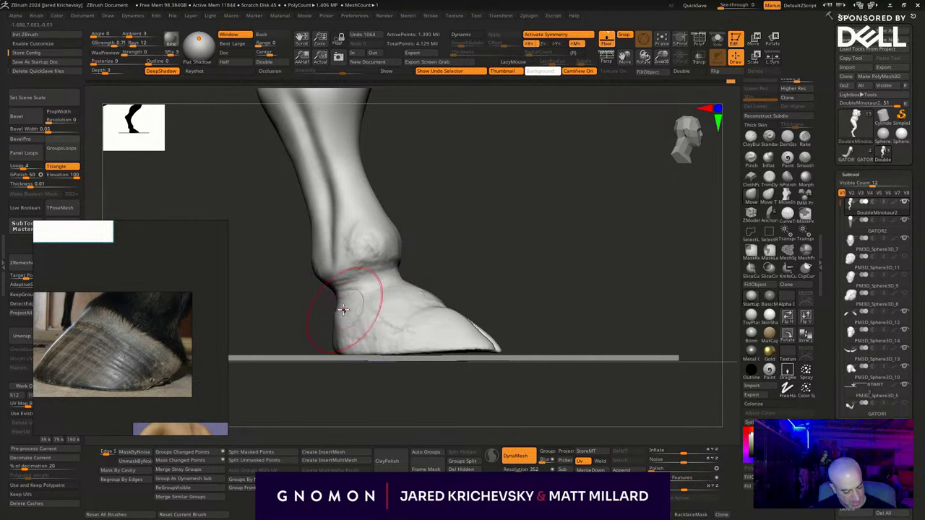
key(s)
drag(340, 304, 343, 307)
key(s)
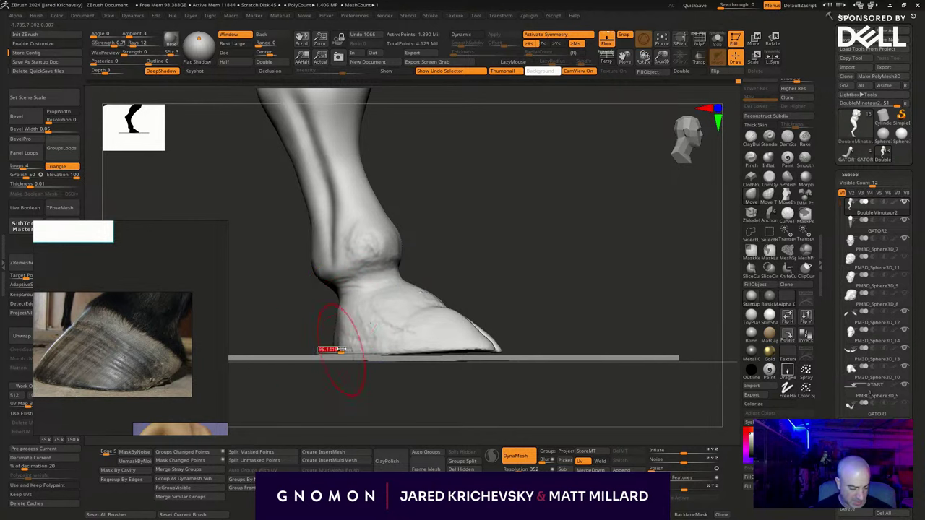
drag(334, 350, 339, 312)
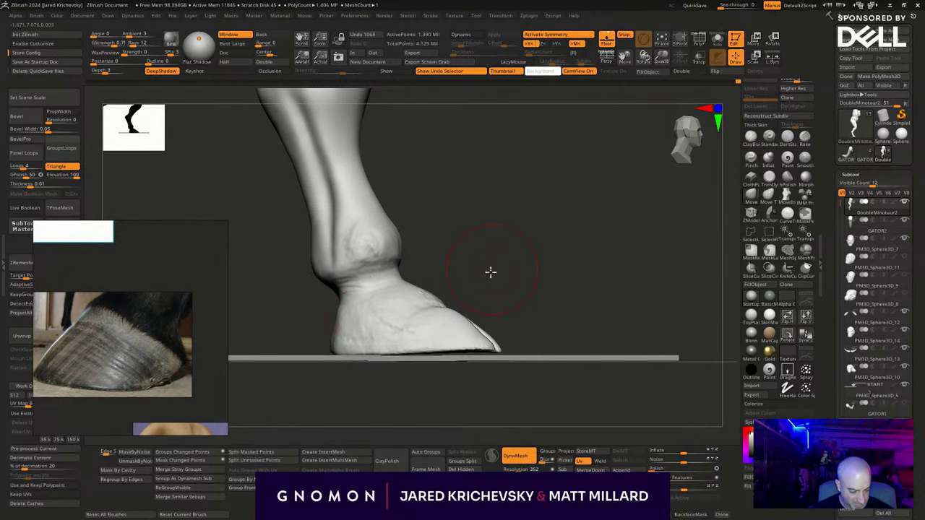
Build up the upper front and side of the hoof with ClayBuildup strokes.
drag(491, 273, 486, 286)
key(b)
key(c)
key(b)
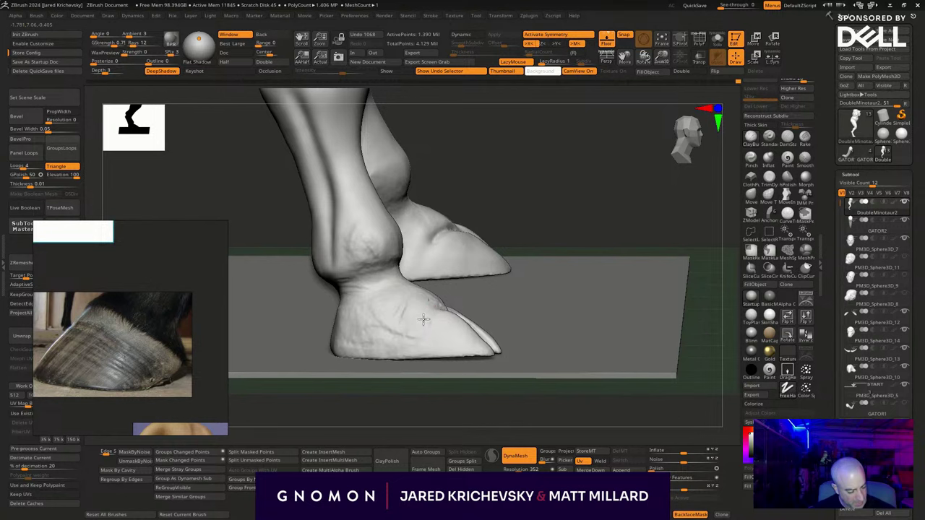
drag(569, 212, 743, 282)
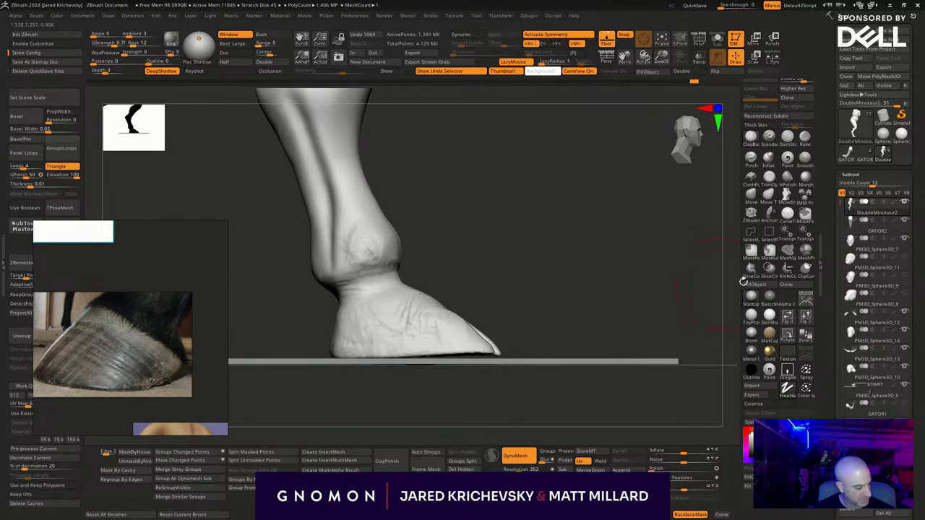
Reshape the toe, sole edge and front slope of the hoof with the Move brush.
click(751, 196)
drag(459, 345, 461, 353)
key(s)
mouse_move(453, 313)
mouse_down()
mouse_move(422, 287)
mouse_move(451, 303)
mouse_up()
key(s)
drag(484, 346, 479, 347)
drag(479, 336, 439, 296)
Reshape the front of the fetlock and the lower shin above it with the Move brush.
key(s)
key(s)
mouse_move(385, 266)
mouse_down()
mouse_move(409, 261)
mouse_move(401, 244)
mouse_move(392, 268)
mouse_move(402, 248)
mouse_move(387, 205)
mouse_up()
key(s)
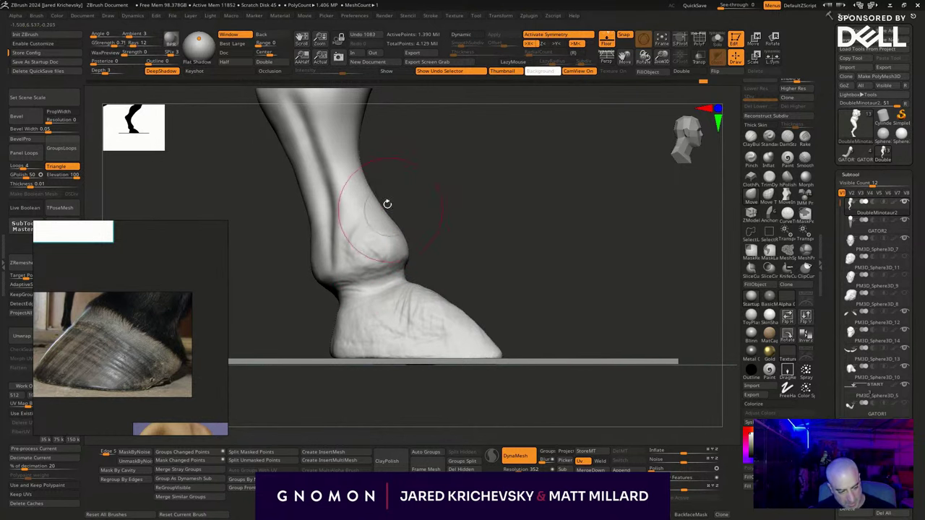
mouse_move(360, 164)
mouse_down()
mouse_move(368, 158)
mouse_move(335, 189)
mouse_up()
key(s)
Smooth the fetlock, the ankle crease and the side of the hoof.
mouse_move(334, 191)
mouse_down()
mouse_move(327, 174)
mouse_move(334, 275)
mouse_up()
drag(385, 261, 419, 304)
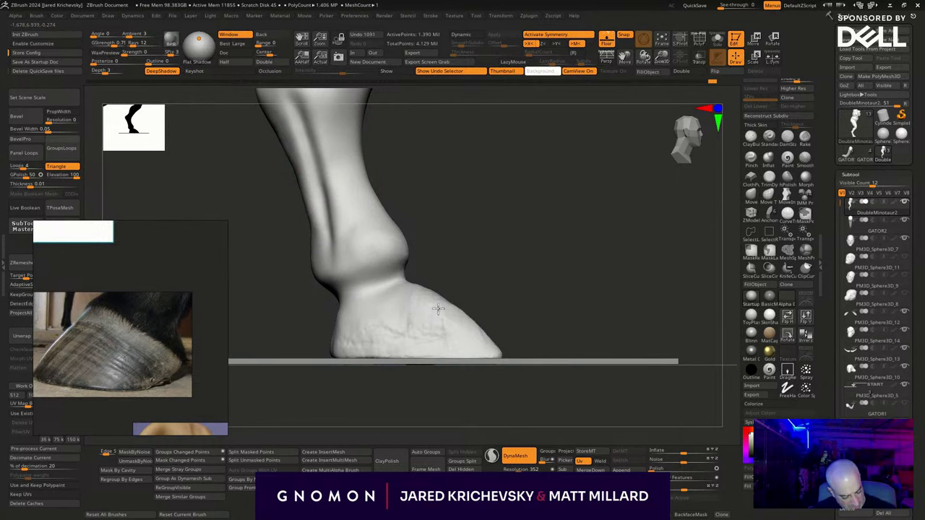
mouse_move(526, 289)
mouse_down()
mouse_move(490, 331)
mouse_move(442, 352)
mouse_up()
alt+drag(499, 299, 454, 316)
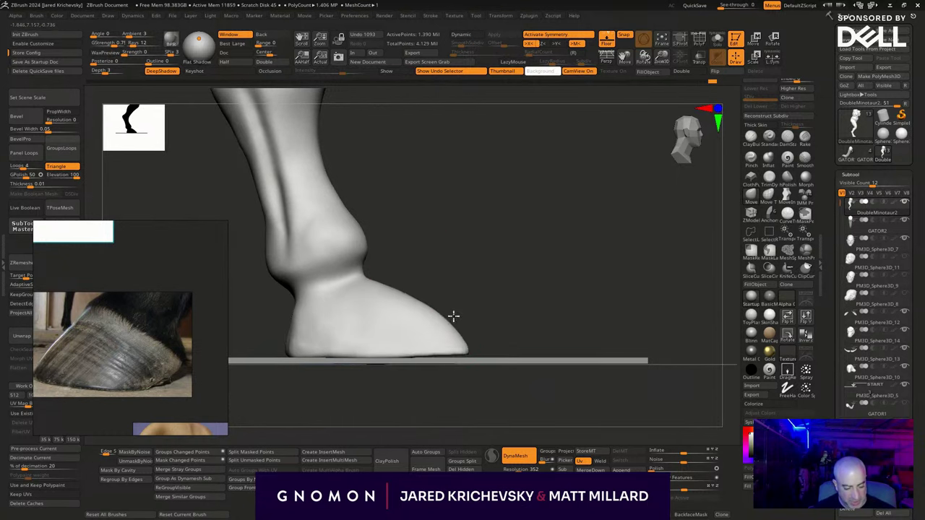
drag(351, 314, 439, 251)
Build up the outer side of the toe with ClayBuildup strokes and smooth them.
drag(669, 248, 652, 334)
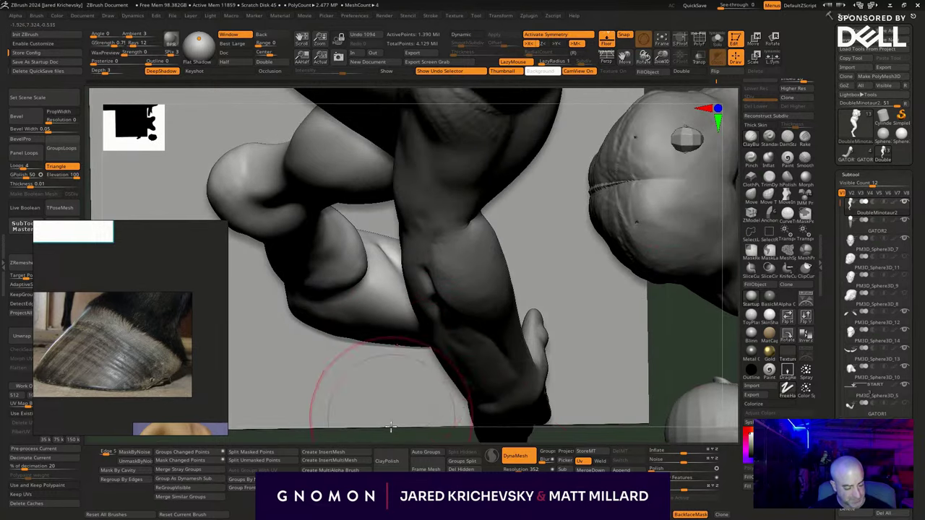
drag(672, 397, 632, 304)
mouse_move(372, 277)
mouse_down()
mouse_move(313, 326)
mouse_move(393, 286)
mouse_move(390, 322)
mouse_move(453, 351)
mouse_move(349, 304)
mouse_move(424, 310)
mouse_up()
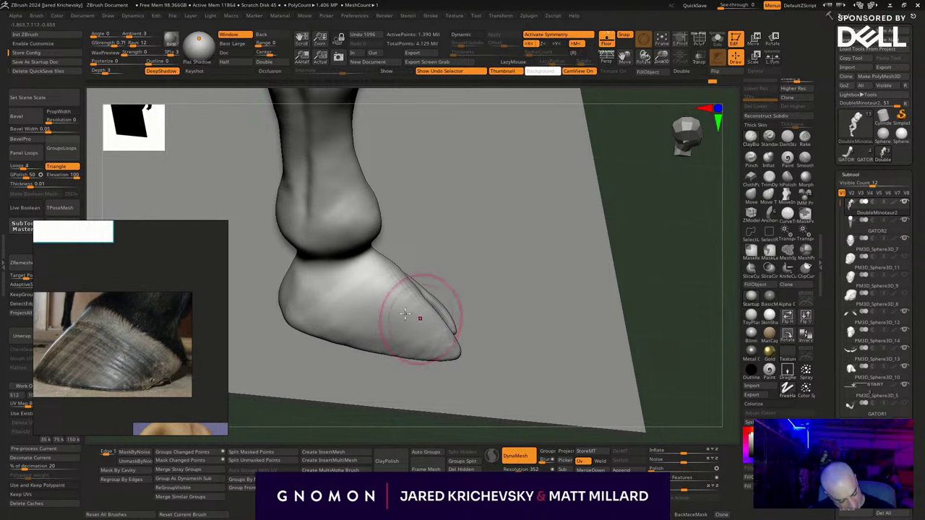
drag(446, 365, 450, 369)
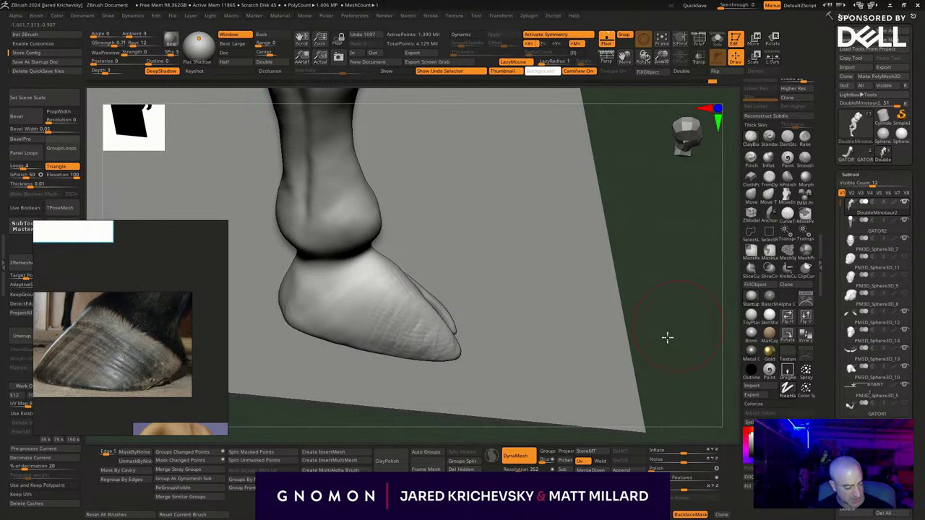
drag(667, 337, 640, 390)
shift+drag(450, 330, 396, 288)
Add ClayBuildup strokes across the top of the outer toe and smooth them into the hoof.
drag(700, 318, 716, 341)
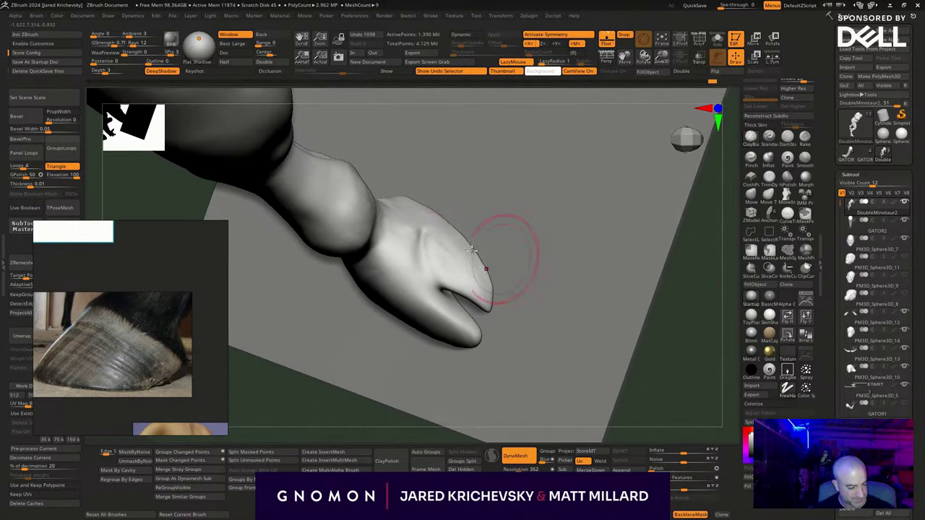
mouse_move(444, 222)
mouse_down()
mouse_move(423, 245)
mouse_move(449, 269)
mouse_up()
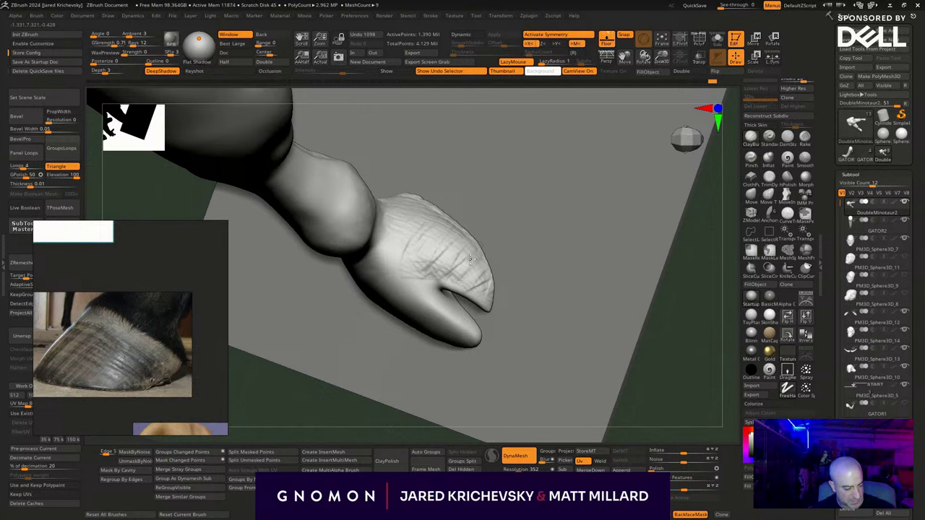
shift+drag(494, 287, 425, 222)
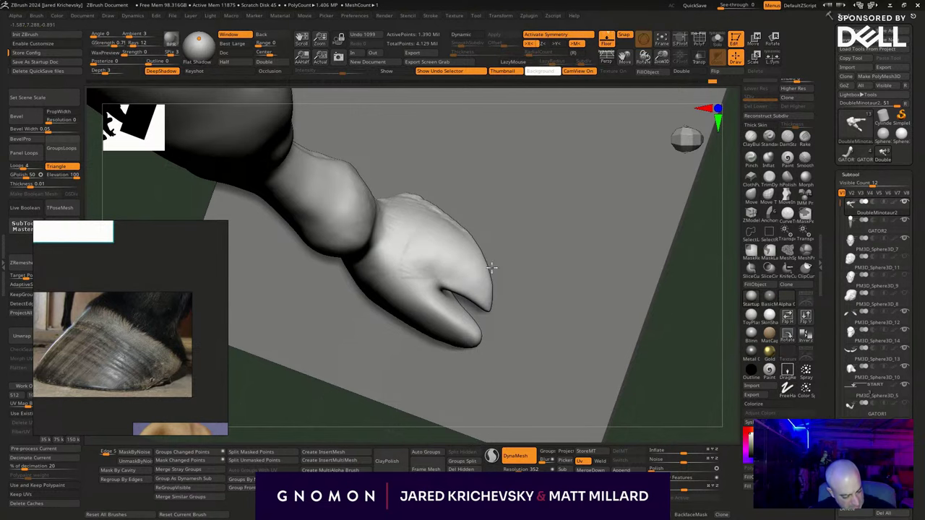
shift+drag(491, 268, 500, 275)
Sharpen the toes around the hoof cleft with the Pinch brush and smooth the result.
mouse_move(684, 390)
alt+mouse_down()
mouse_move(618, 330)
mouse_move(532, 320)
mouse_move(651, 376)
mouse_move(709, 312)
alt+mouse_up()
click(752, 160)
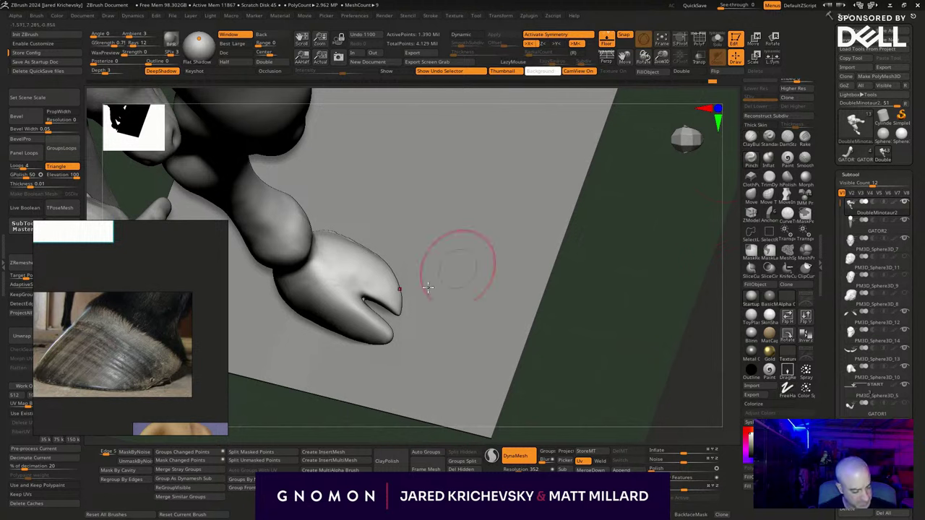
drag(371, 329, 387, 339)
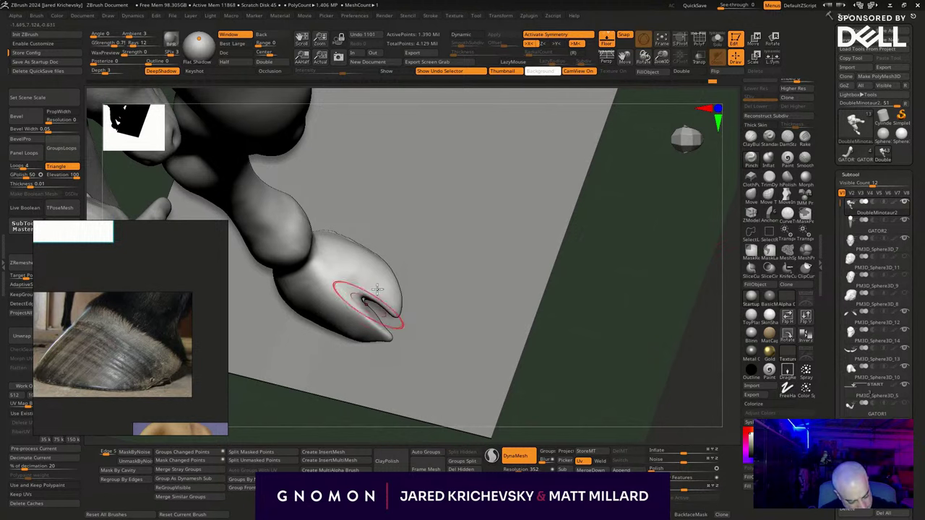
shift+drag(368, 326, 401, 342)
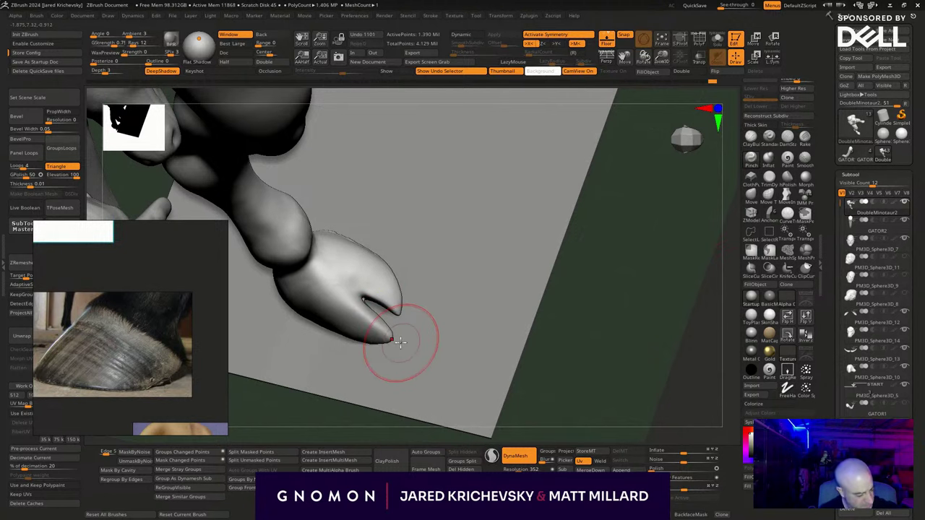
Reshape the two toe tips and the outer contour of the hoof with the Move brush.
click(754, 196)
drag(663, 290, 682, 292)
drag(391, 353, 389, 322)
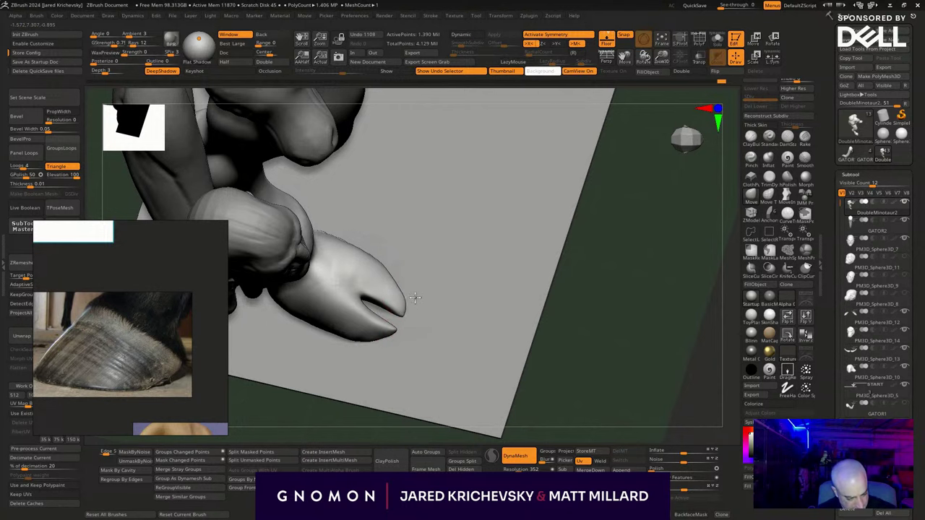
drag(415, 298, 414, 295)
drag(402, 276, 393, 268)
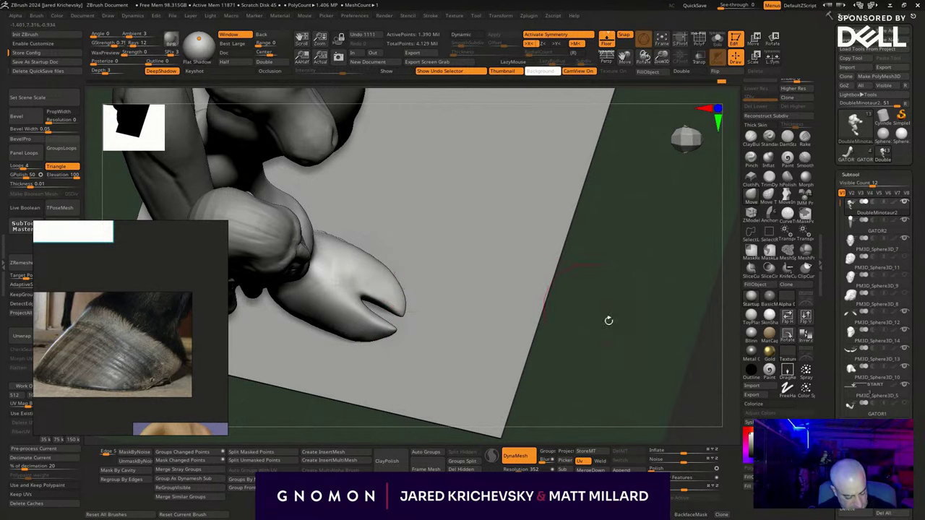
mouse_move(608, 321)
shift+mouse_down()
mouse_move(628, 272)
mouse_move(612, 325)
shift+mouse_up()
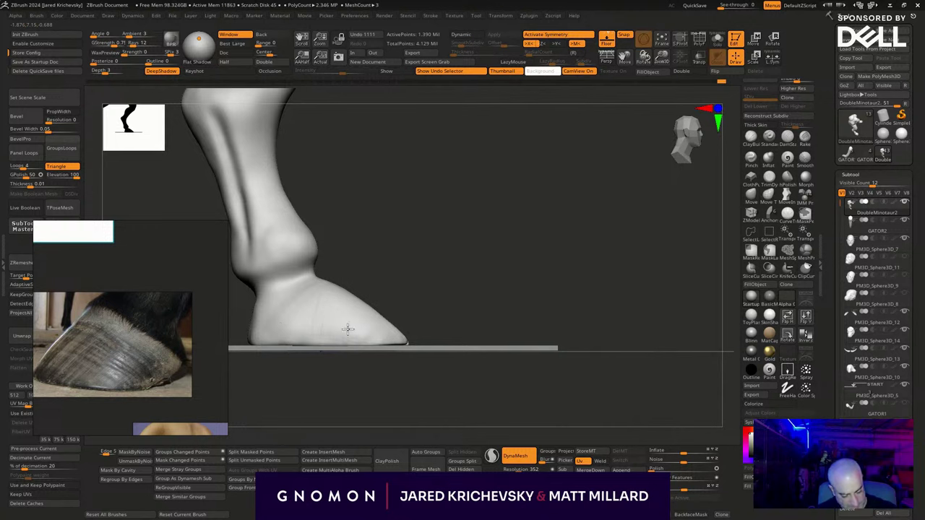
drag(343, 338, 557, 289)
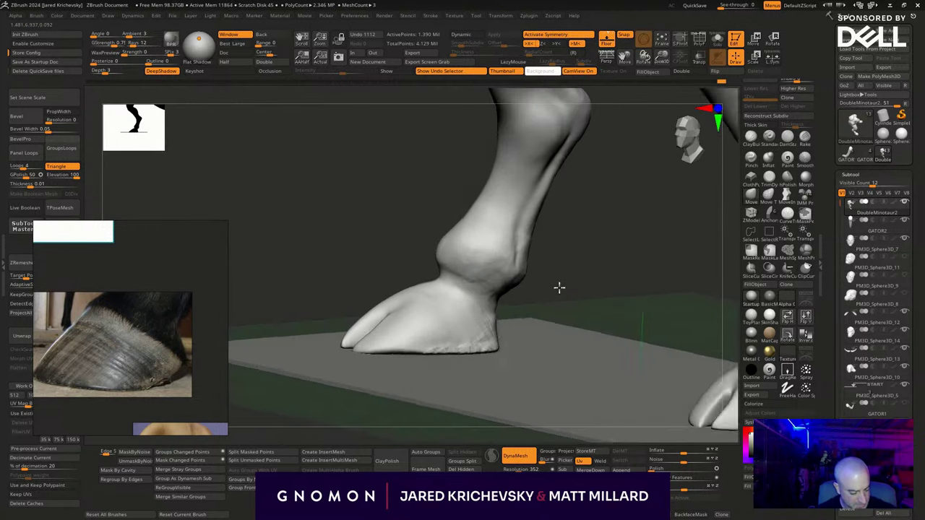
Build up the toe beside the cleft with ClayBuildup strokes and blend the added volume.
drag(587, 256, 584, 270)
key(b)
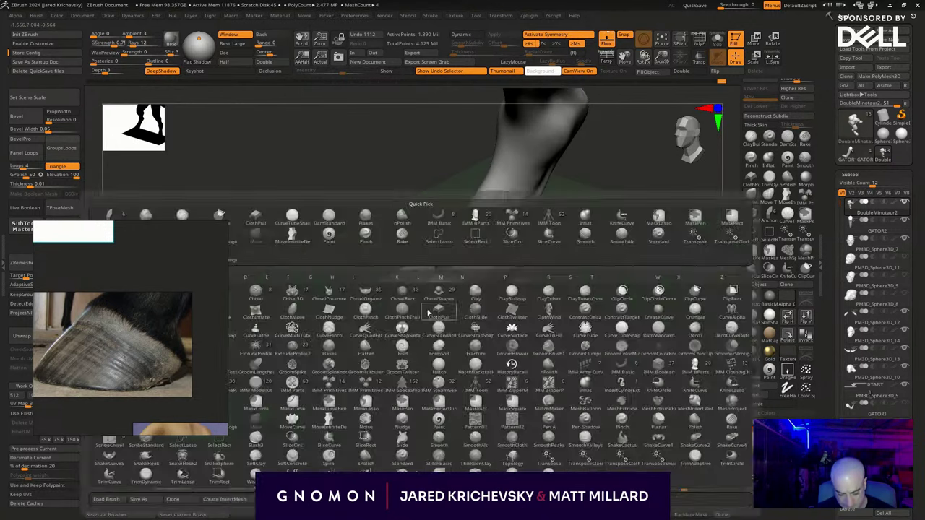
key(c)
key(b)
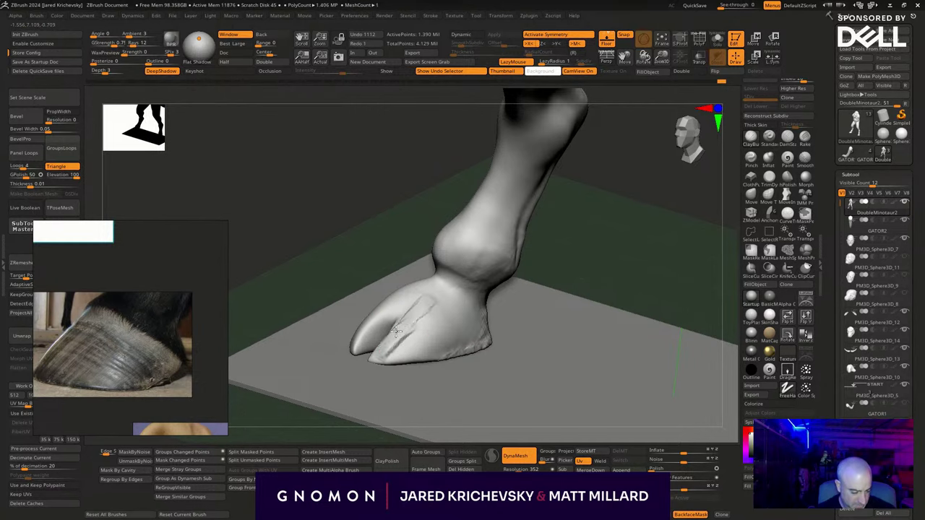
mouse_move(388, 348)
mouse_down()
mouse_move(426, 333)
mouse_move(438, 347)
mouse_up()
drag(580, 247, 531, 254)
mouse_move(427, 323)
mouse_down()
mouse_move(397, 311)
mouse_move(377, 344)
mouse_move(452, 340)
mouse_move(412, 357)
mouse_up()
Reshape the toe's lower edge, the side and the heel of the hoof with the Move brush.
click(751, 196)
key(s)
drag(412, 355, 414, 361)
key(s)
drag(482, 353, 499, 340)
shift+drag(552, 300, 580, 267)
key(s)
mouse_move(515, 327)
mouse_down()
mouse_move(594, 318)
mouse_move(520, 302)
mouse_up()
key(s)
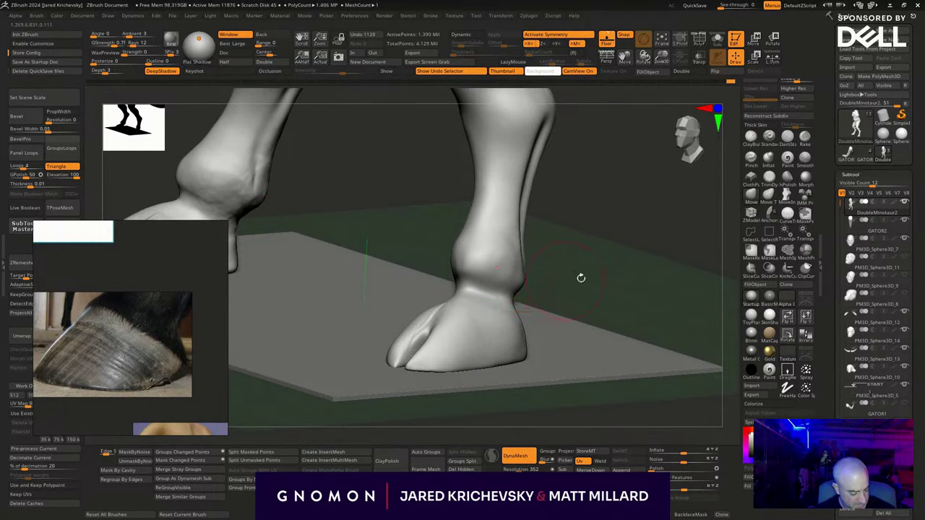
Adjust the side and outer lower edge of the hoof from above with the Move brush.
drag(580, 278, 586, 300)
key(s)
drag(496, 339, 502, 345)
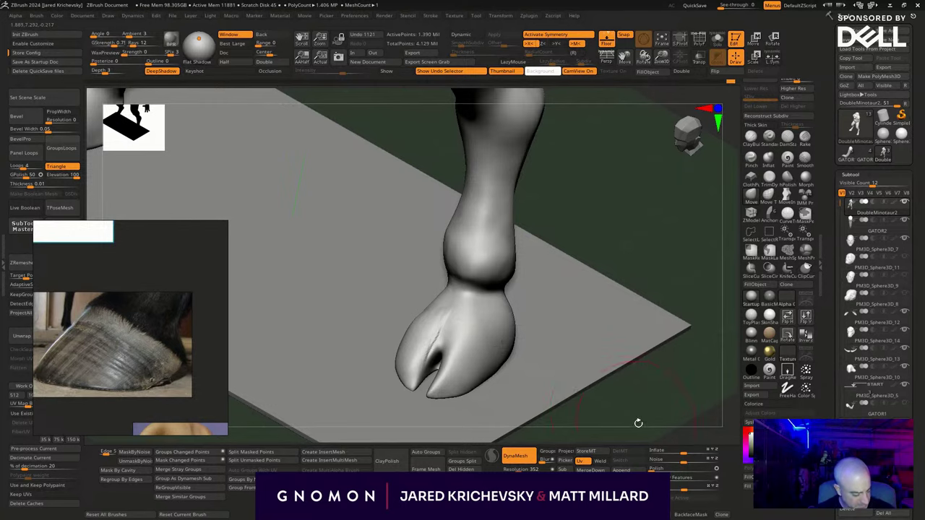
drag(639, 422, 637, 457)
drag(487, 397, 499, 378)
Refine the hoof's front slope from the side with the Move brush and smooth the toe's bottom edge.
mouse_move(620, 401)
mouse_down()
mouse_move(628, 355)
mouse_move(662, 370)
mouse_up()
mouse_move(455, 343)
mouse_down()
mouse_move(444, 333)
mouse_move(423, 359)
mouse_move(450, 347)
mouse_move(436, 343)
mouse_up()
key(s)
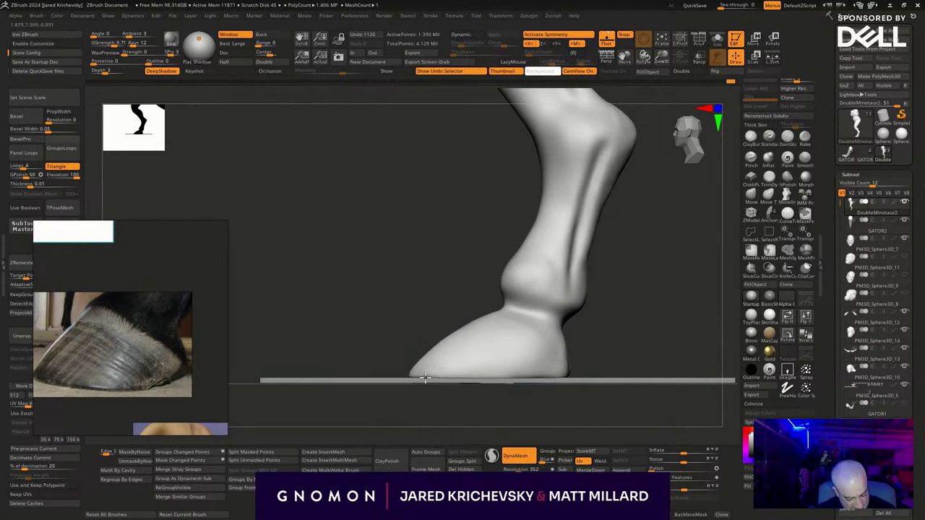
shift+drag(425, 377, 428, 375)
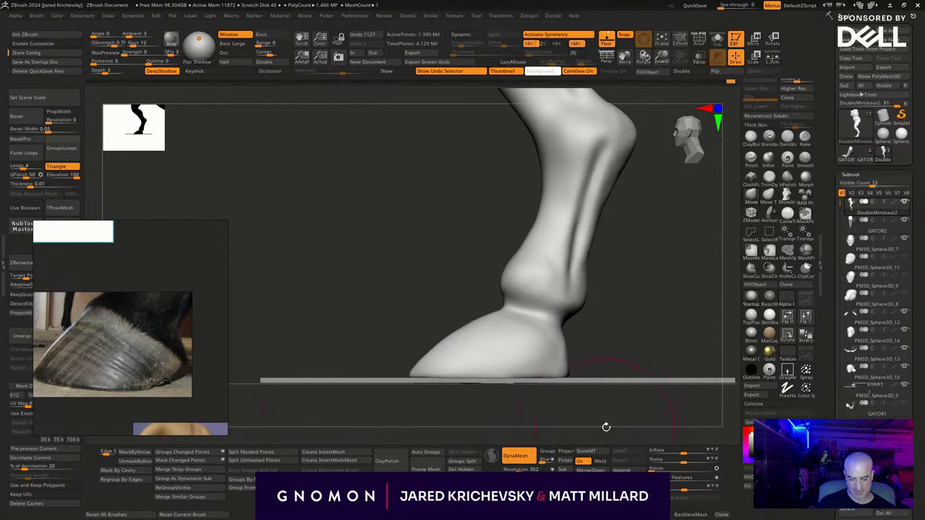
Trim the hoof's heel at a diagonal with a clip curve in the side view, checking it against the horse hoof reference.
alt+drag(606, 427, 479, 424)
drag(155, 380, 196, 368)
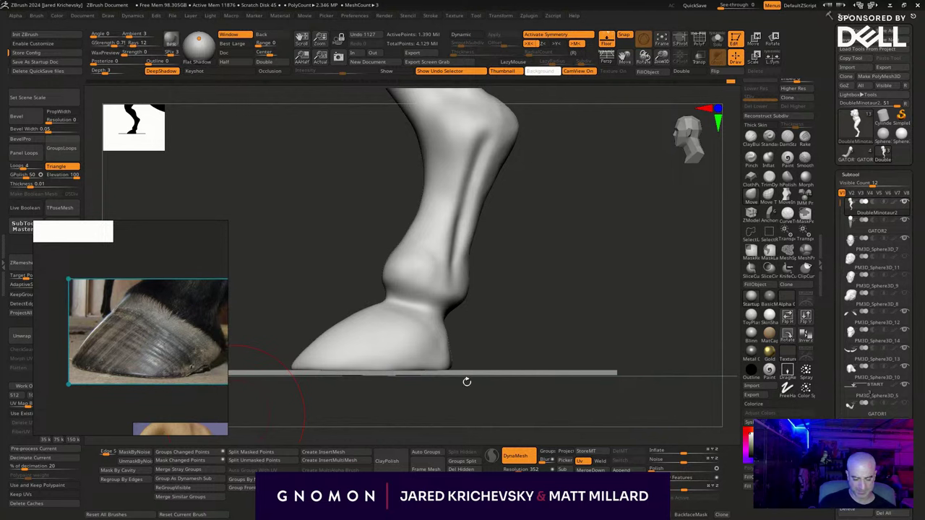
mouse_move(583, 403)
mouse_down()
mouse_move(640, 409)
mouse_move(568, 398)
mouse_up()
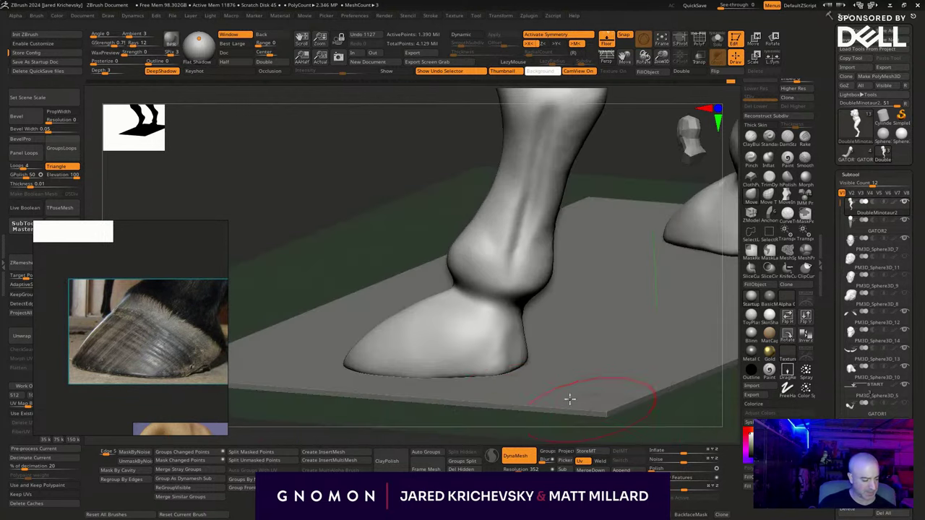
key(b)
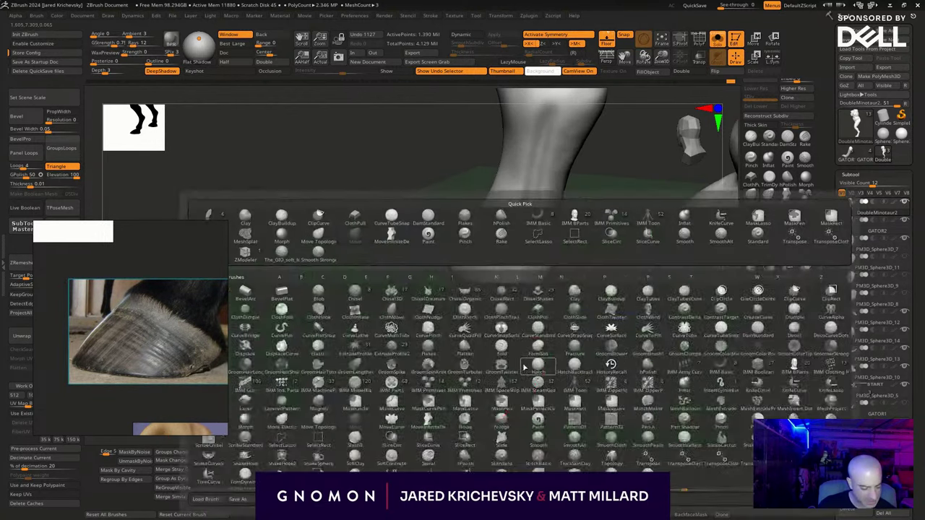
key(c)
key(b)
shift+drag(581, 356, 595, 334)
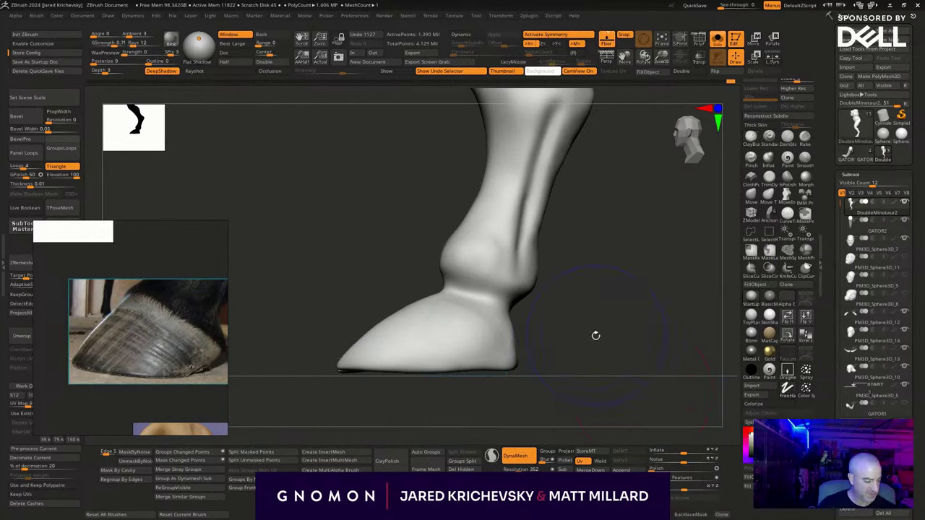
ctrl+shift+drag(553, 303, 464, 395)
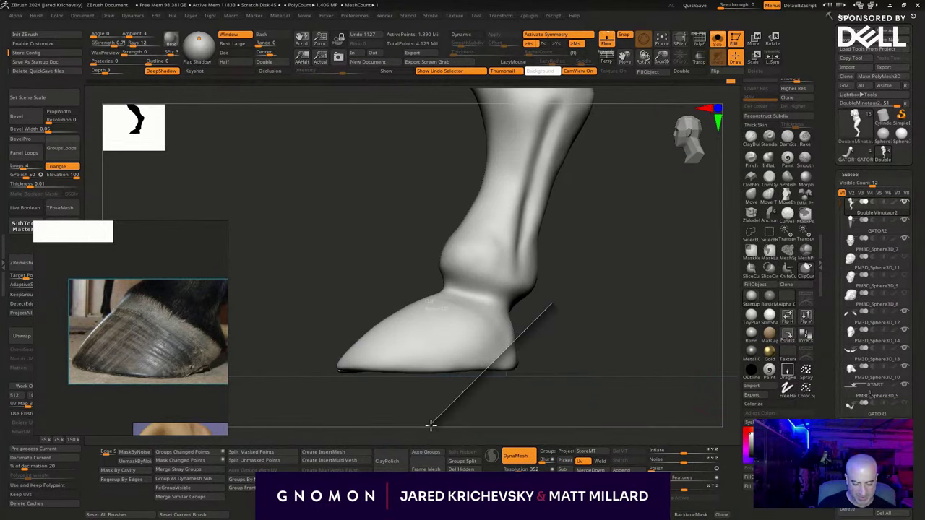
ctrl+shift+drag(431, 425, 431, 425)
drag(576, 347, 433, 377)
mouse_move(498, 405)
mouse_down()
mouse_move(537, 411)
mouse_move(516, 407)
mouse_up()
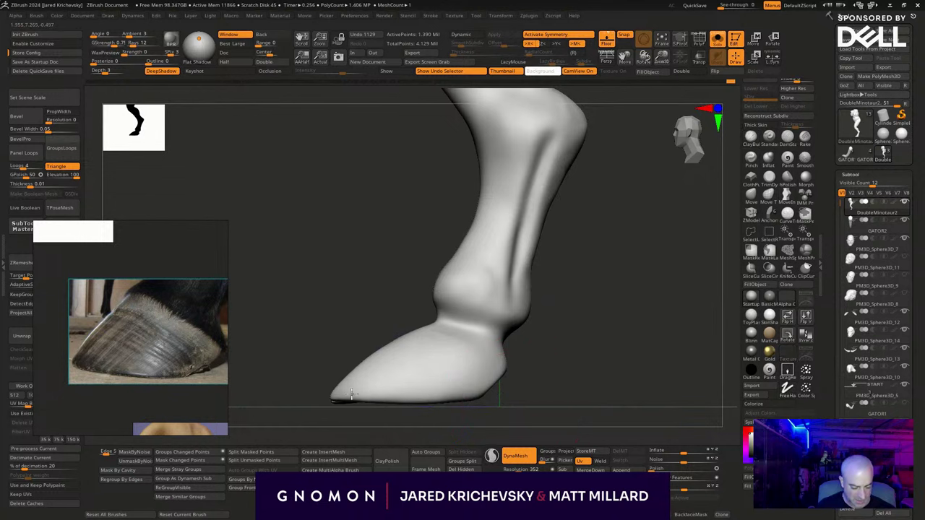
Flatten the hoof's underside with a horizontal clip curve and smooth the front slope and toe edge.
shift+drag(351, 399, 360, 398)
ctrl+shift+drag(482, 398, 254, 401)
drag(562, 397, 518, 407)
shift+drag(401, 358, 406, 370)
shift+drag(360, 406, 359, 414)
mouse_move(526, 383)
mouse_down()
mouse_move(594, 354)
mouse_move(561, 359)
mouse_move(545, 326)
mouse_move(561, 314)
mouse_move(581, 335)
mouse_up()
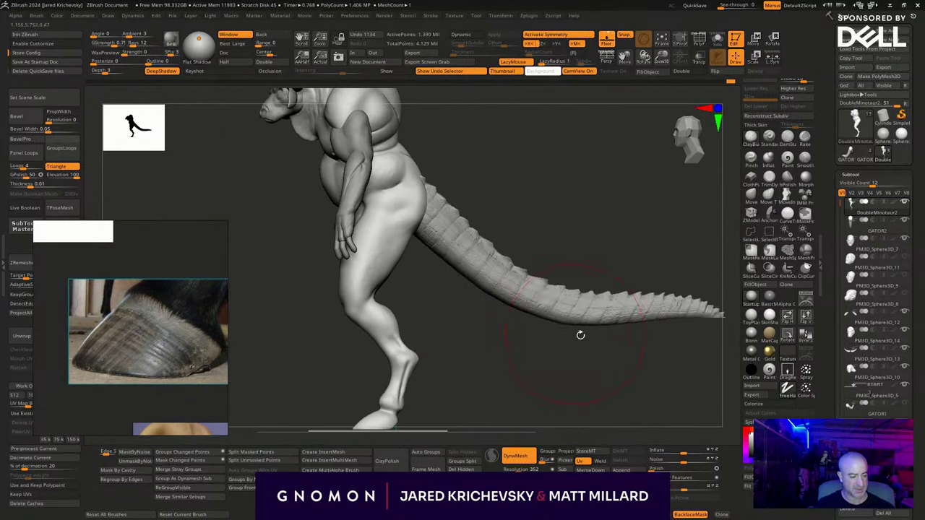
Reshape the inner lower edge of the hoof from the front with the Move brush.
mouse_move(582, 386)
mouse_down()
mouse_move(516, 374)
mouse_move(623, 362)
mouse_move(631, 376)
mouse_move(551, 378)
mouse_move(524, 268)
mouse_move(452, 279)
mouse_move(420, 272)
mouse_up()
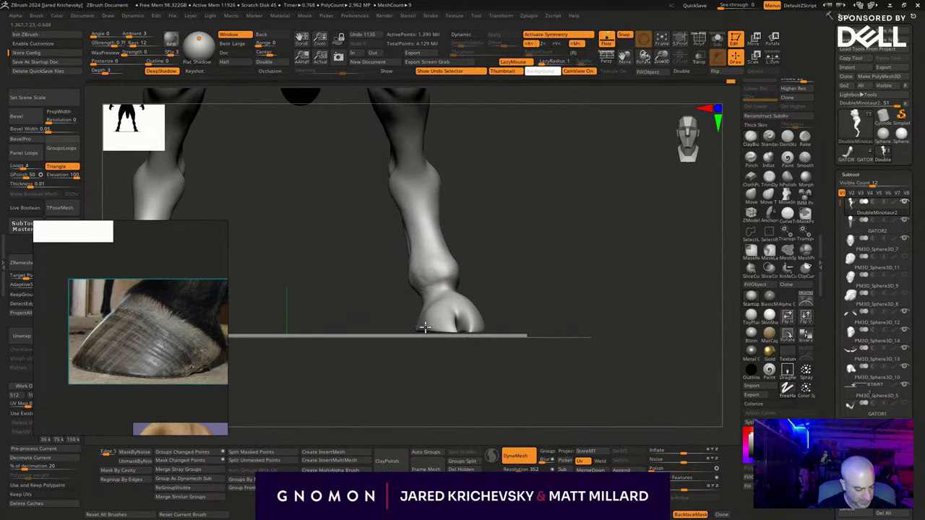
drag(425, 328, 429, 325)
click(751, 196)
drag(616, 223, 636, 248)
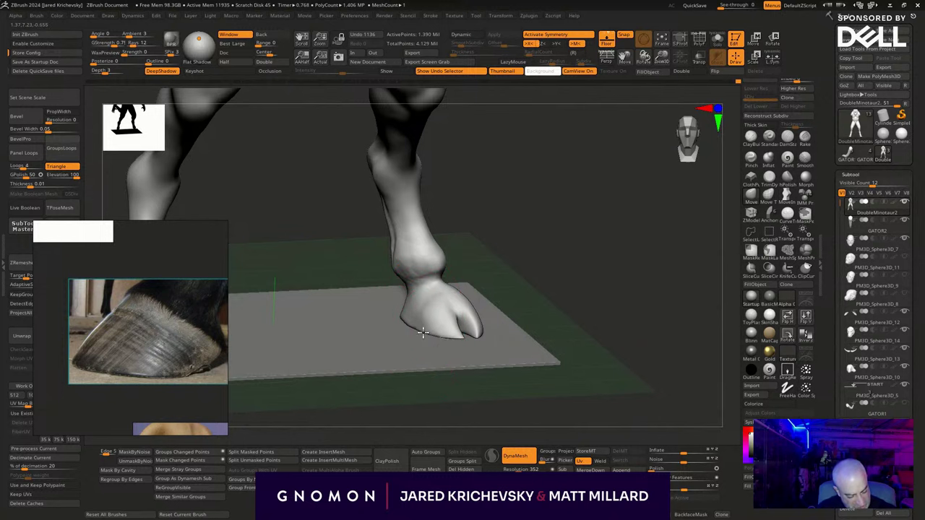
drag(423, 333, 437, 327)
Select the ground plane subtool and adjust it vertically beneath the hooves with the gizmo.
alt+click(429, 346)
key(w)
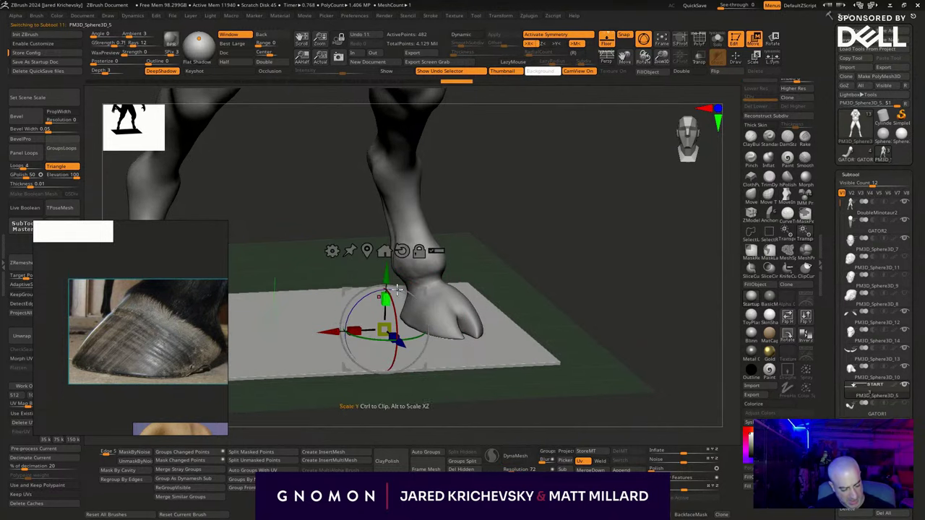
drag(386, 287, 404, 171)
mouse_move(388, 268)
mouse_down()
mouse_move(390, 280)
mouse_move(393, 268)
mouse_up()
key(q)
Return to the minotaur body and build up and smooth the upper inner side of the hoof from above.
mouse_move(519, 185)
mouse_down()
mouse_move(548, 256)
mouse_move(543, 269)
mouse_up()
key(b)
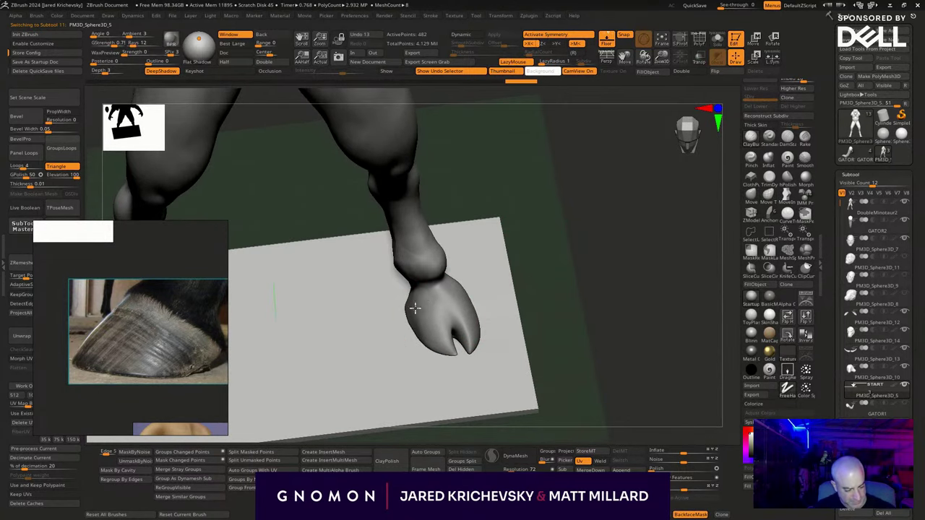
alt+click(411, 312)
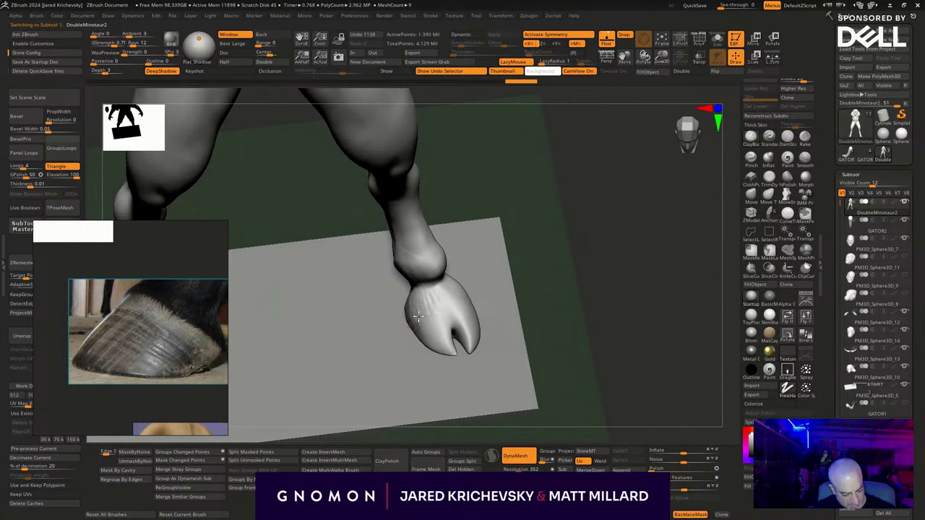
drag(597, 268, 444, 306)
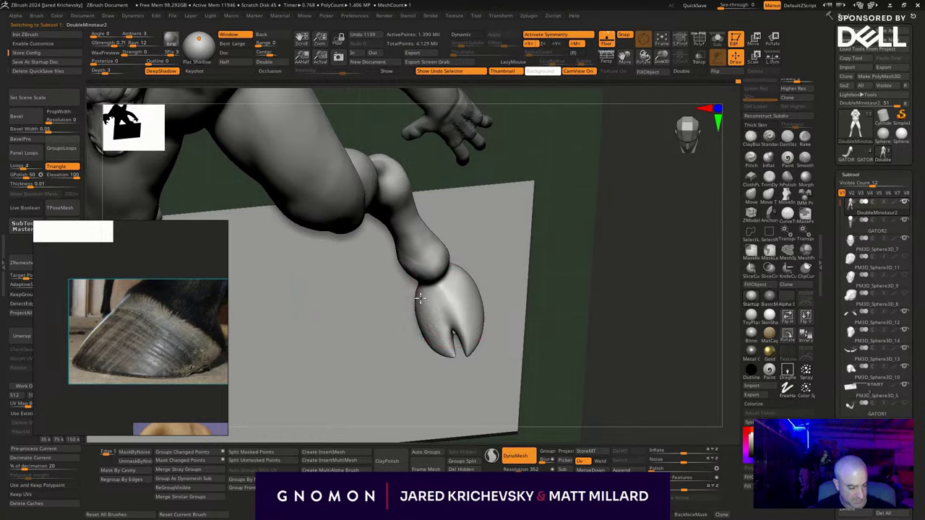
shift+drag(623, 266, 430, 273)
Build up rounded volume on the front and side of the fetlock with ClayBuildup strokes.
drag(467, 247, 422, 269)
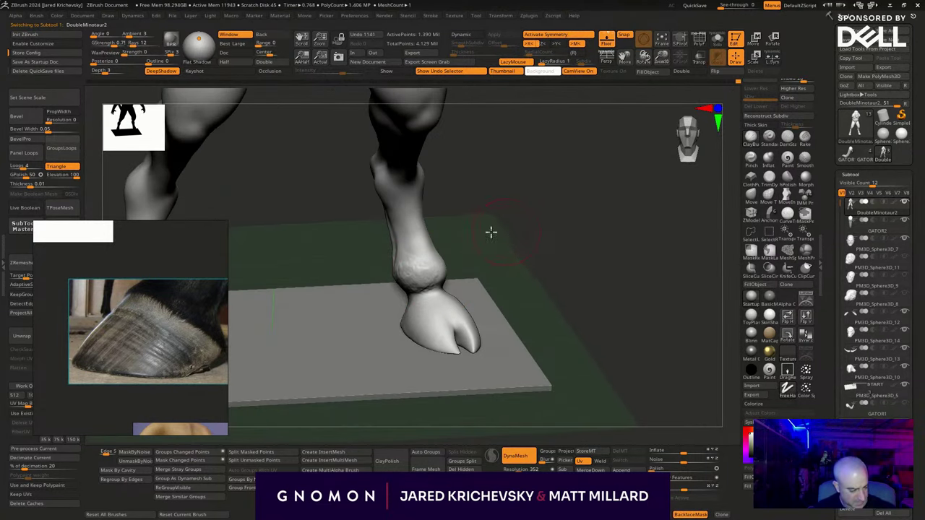
drag(491, 232, 471, 264)
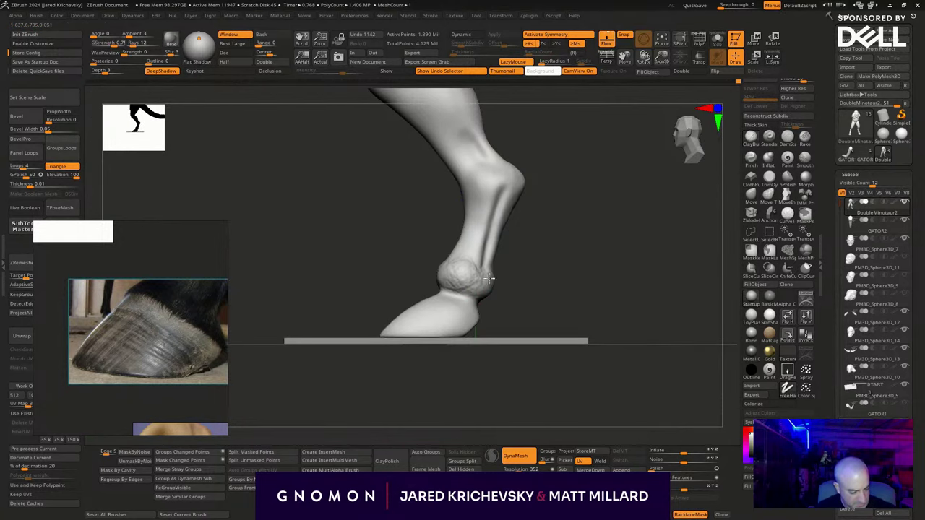
drag(464, 285, 467, 282)
alt+drag(526, 277, 501, 376)
mouse_move(466, 292)
mouse_down()
mouse_move(574, 303)
mouse_move(514, 279)
mouse_move(476, 288)
mouse_up()
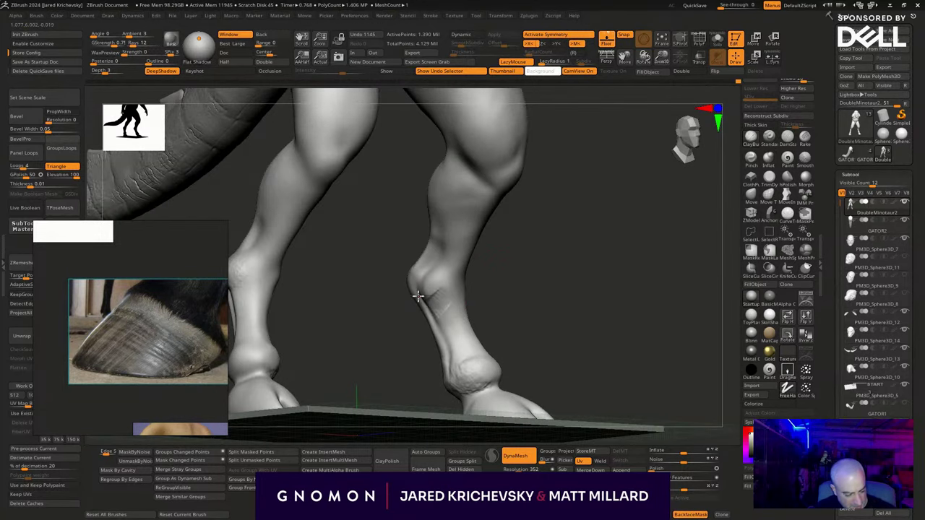
Build up the inner side of the hock with ClayBuildup strokes and shape the transition into the lower leg.
drag(423, 301, 435, 297)
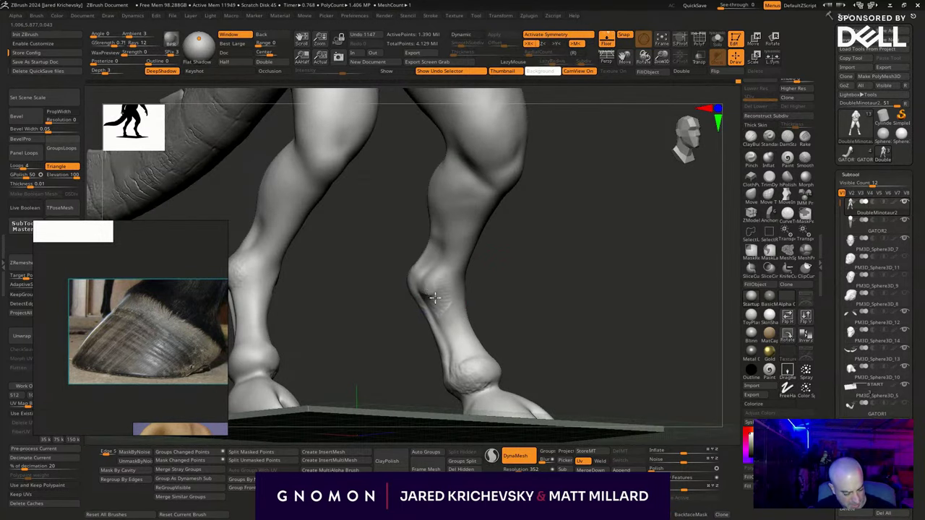
drag(488, 330, 546, 321)
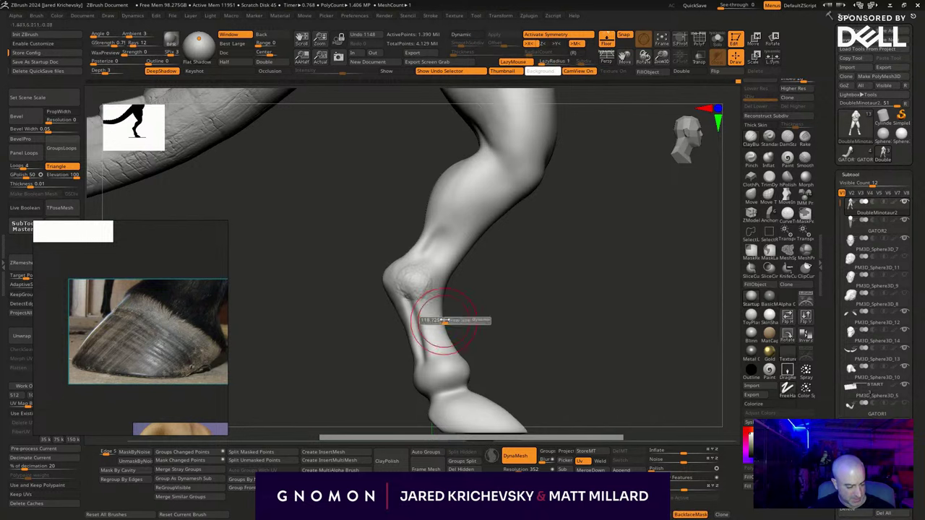
drag(417, 280, 417, 237)
Refine the muscle forms along the outer and rear thigh with sculpting strokes.
mouse_move(576, 254)
alt+mouse_down()
mouse_move(557, 328)
mouse_move(534, 295)
alt+mouse_up()
mouse_move(524, 339)
alt+mouse_down()
mouse_move(497, 311)
mouse_move(485, 318)
mouse_move(558, 344)
mouse_move(593, 380)
mouse_move(671, 346)
alt+mouse_up()
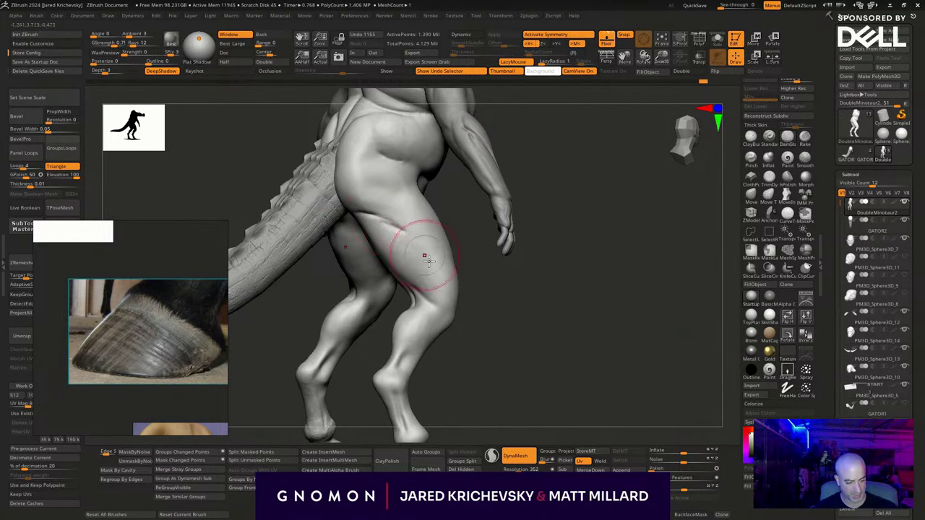
right_drag(437, 263, 426, 258)
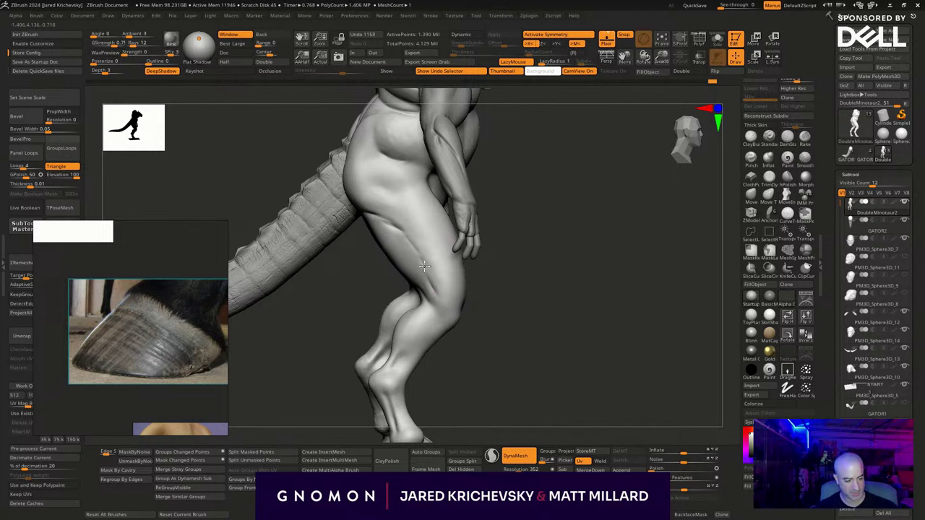
mouse_move(549, 333)
right_down()
mouse_move(523, 291)
mouse_move(512, 314)
mouse_move(552, 295)
mouse_move(586, 325)
mouse_move(660, 338)
mouse_move(568, 354)
mouse_move(612, 397)
mouse_move(644, 390)
right_up()
Shape the fold under the buttock and the upper rear thigh, then smooth the hip above it.
key(s)
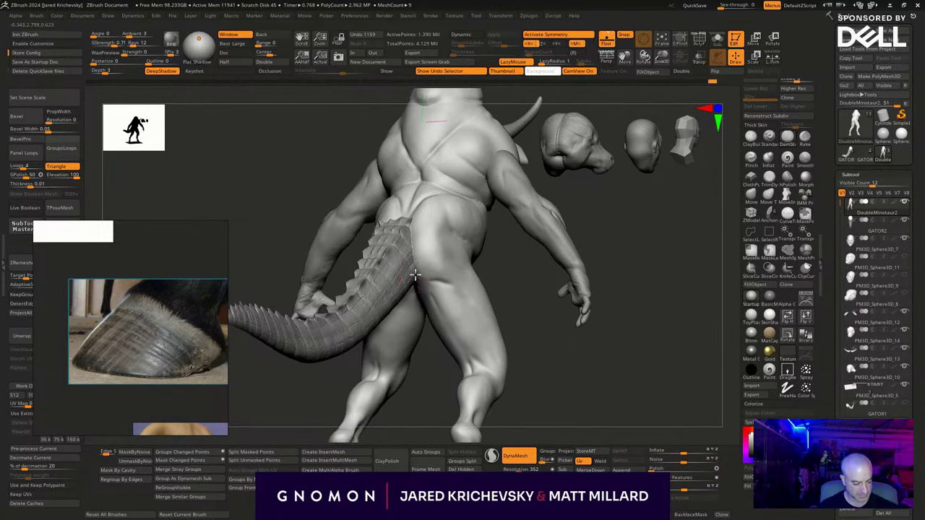
right_drag(533, 319, 419, 272)
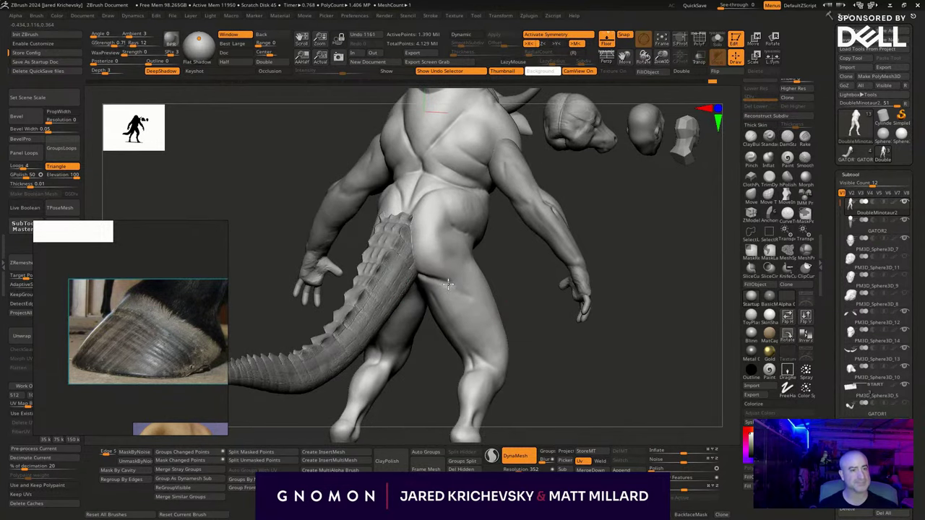
shift+drag(427, 285, 410, 278)
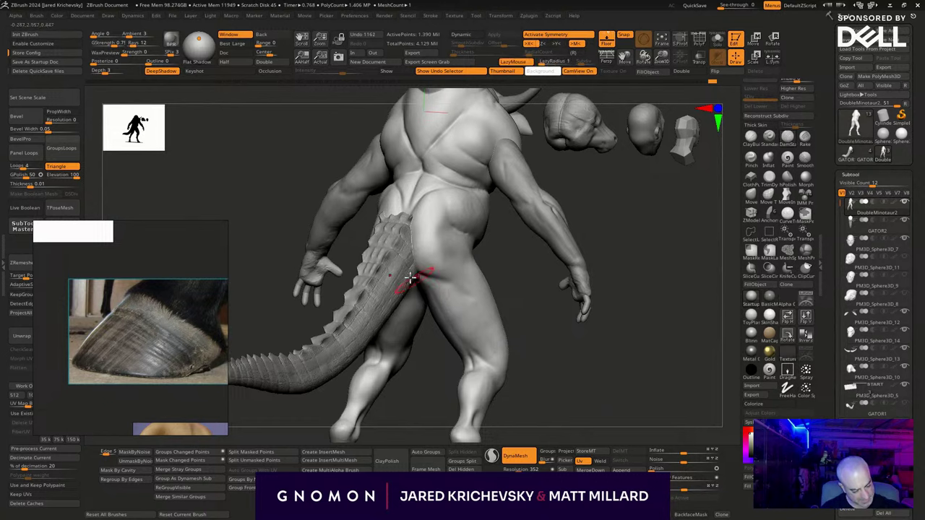
right_drag(534, 313, 451, 294)
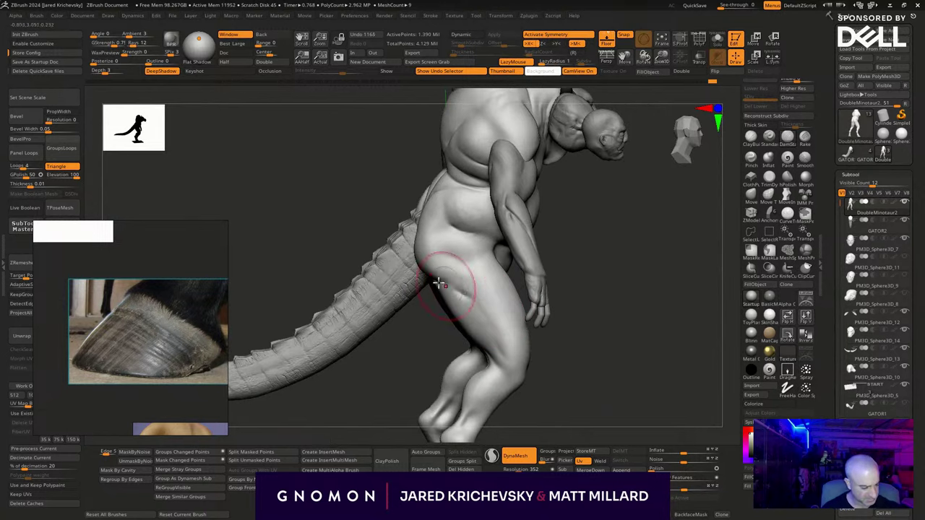
drag(463, 285, 484, 302)
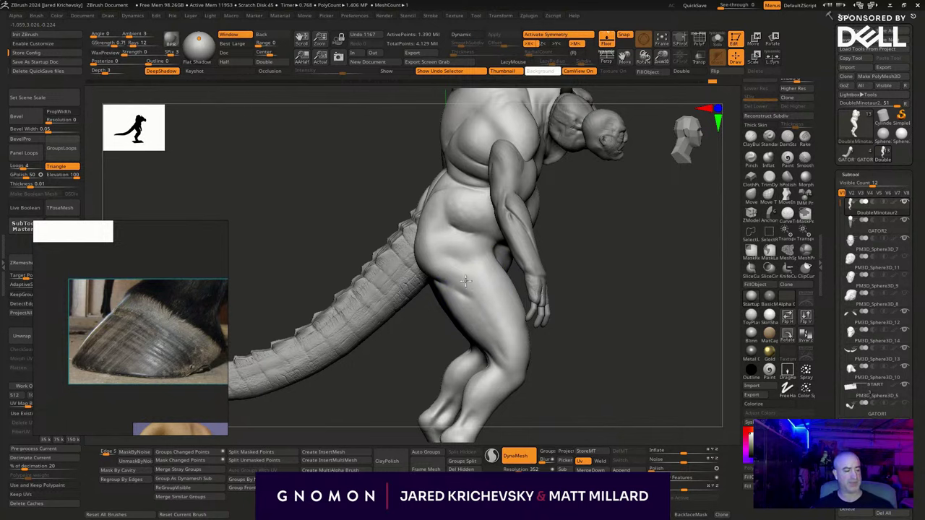
mouse_move(453, 208)
shift+mouse_down()
mouse_move(470, 203)
mouse_move(471, 217)
shift+mouse_up()
Carve a crease along the kneecap and build up the form just below the knee.
mouse_move(633, 318)
mouse_down()
mouse_move(561, 304)
mouse_move(586, 287)
mouse_move(574, 283)
mouse_move(555, 294)
mouse_move(570, 306)
mouse_move(597, 394)
mouse_move(579, 392)
mouse_up()
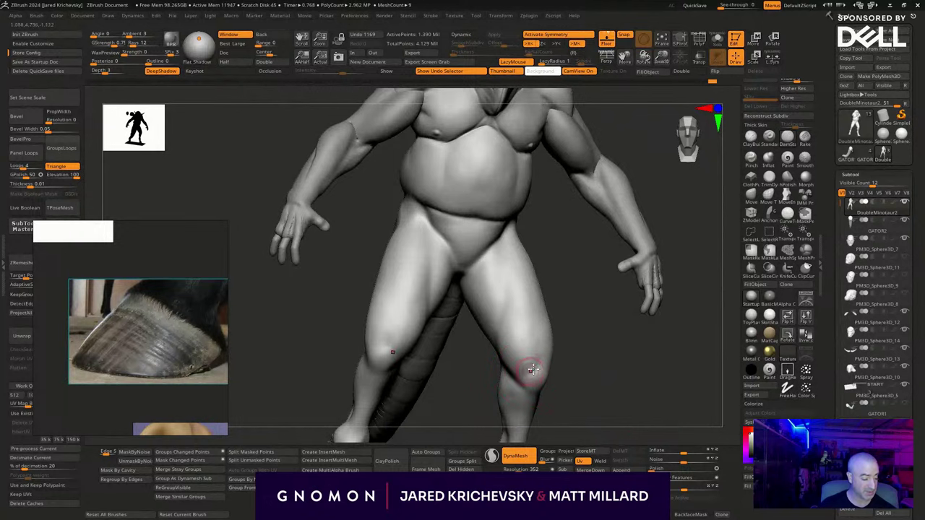
drag(518, 375, 515, 377)
mouse_move(569, 362)
mouse_down()
mouse_move(584, 343)
mouse_move(572, 334)
mouse_up()
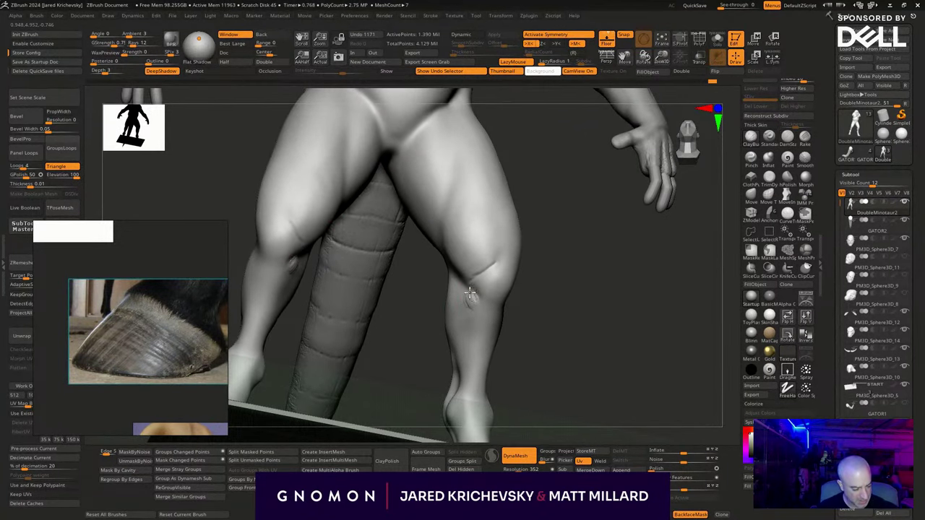
mouse_move(480, 302)
mouse_down()
mouse_move(531, 324)
mouse_move(483, 314)
mouse_up()
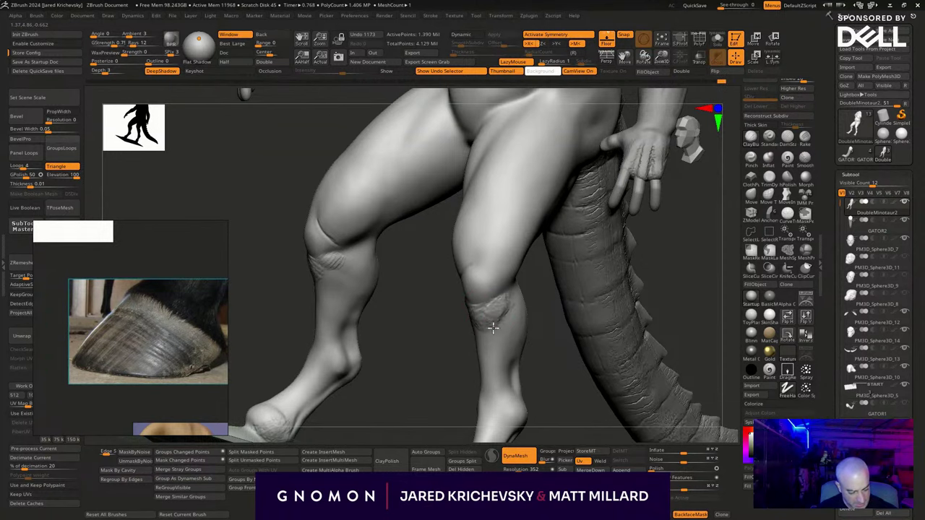
mouse_move(492, 327)
right_down()
mouse_move(461, 383)
mouse_move(479, 328)
right_up()
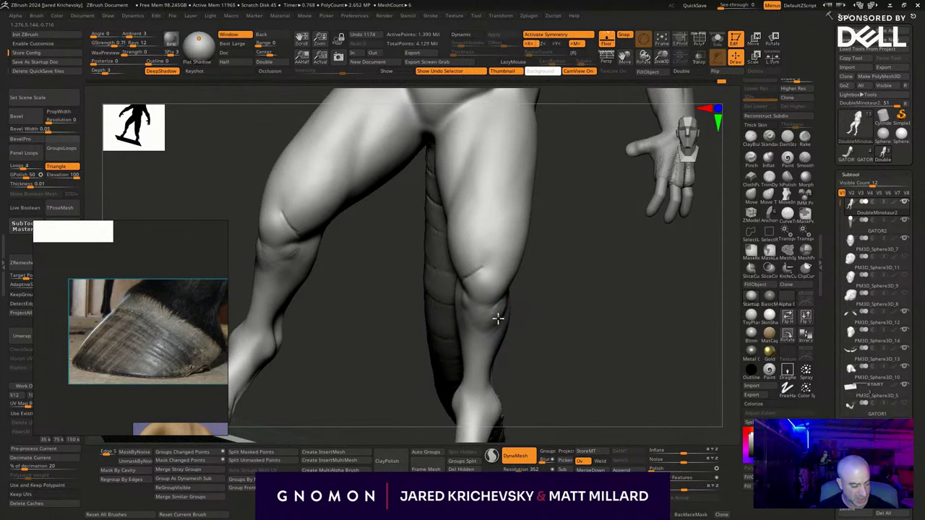
Define the kneecap's outline with strokes around its upper and lower edges and smooth the inner crease.
right_drag(564, 337, 563, 333)
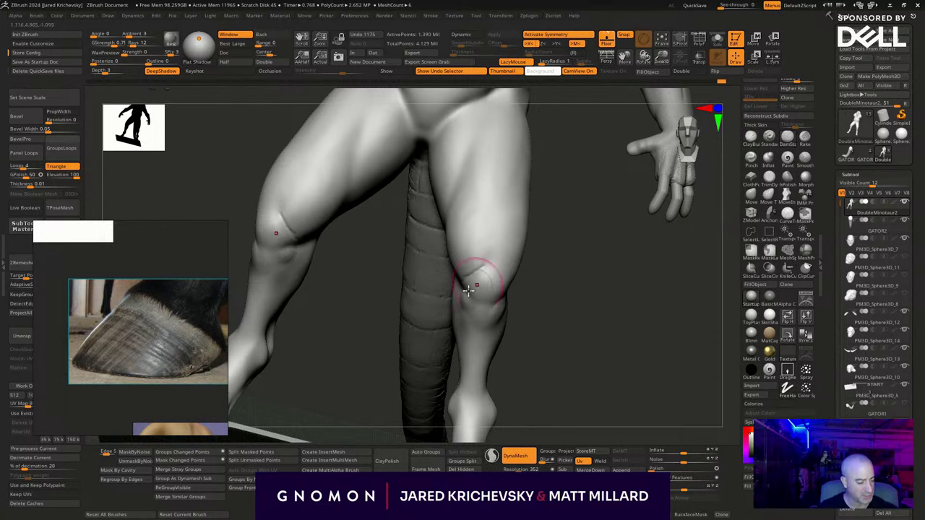
right_drag(485, 302, 519, 280)
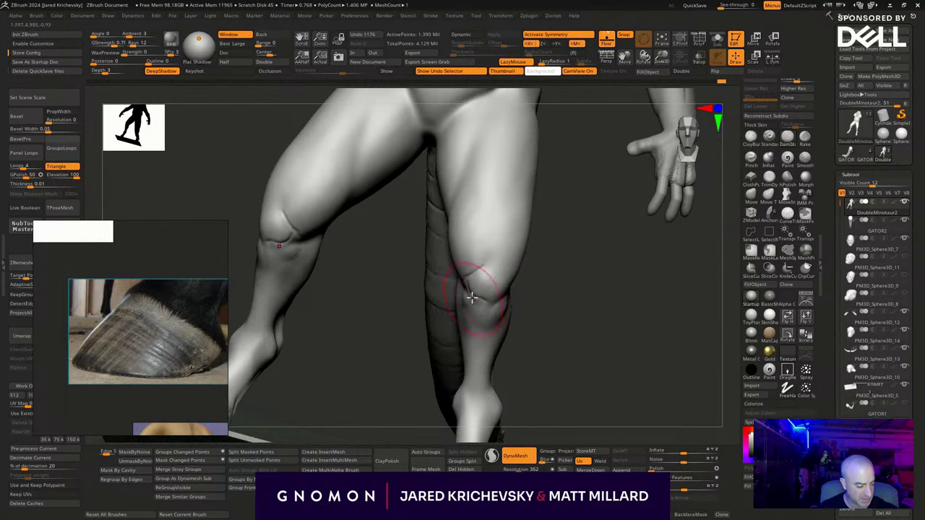
mouse_move(493, 301)
mouse_down()
mouse_move(507, 294)
mouse_move(487, 296)
mouse_move(478, 270)
mouse_move(495, 253)
mouse_up()
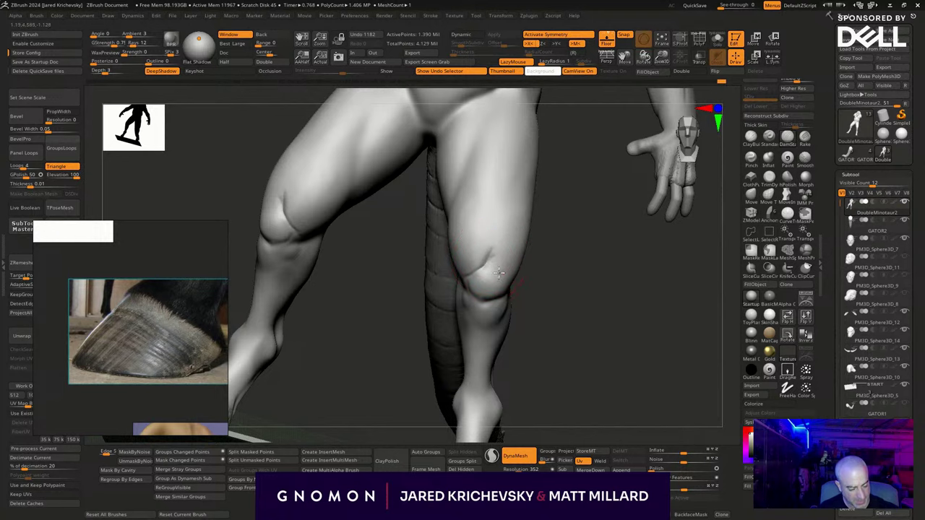
right_drag(547, 278, 499, 252)
key(l)
shift+drag(459, 277, 473, 269)
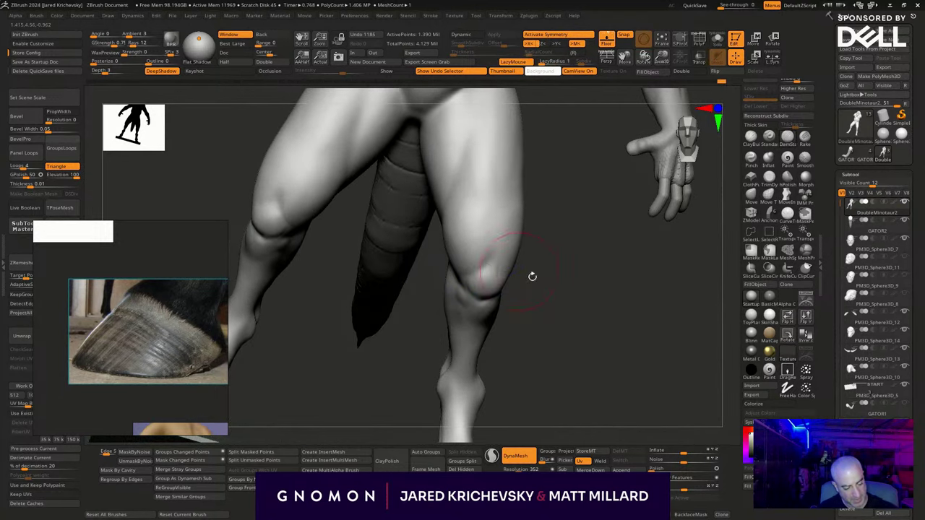
Refine the side of the knee above the kneecap, then show the full figure beside the whole reference board.
mouse_move(532, 276)
mouse_down()
mouse_move(462, 277)
mouse_move(444, 268)
mouse_up()
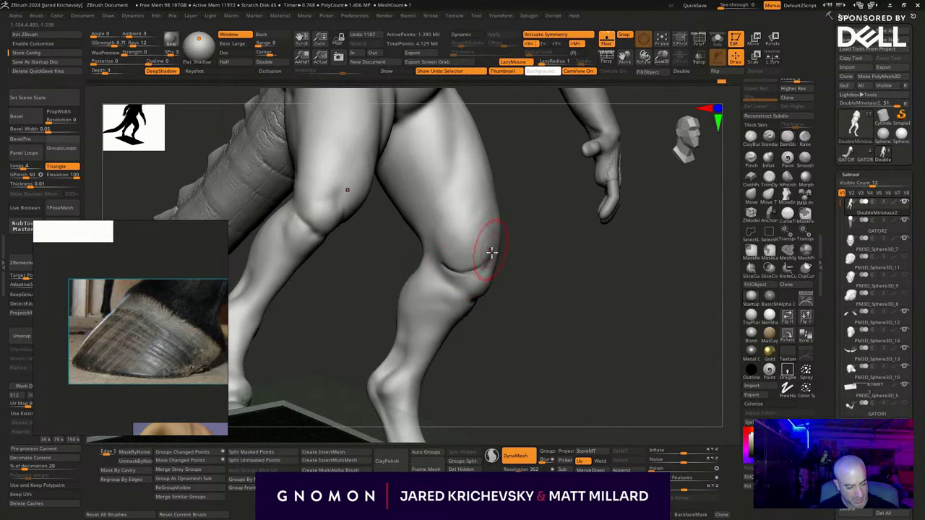
key(l)
alt+drag(531, 318, 564, 340)
right_drag(563, 340, 597, 326)
scroll(150, 314, down, 6)
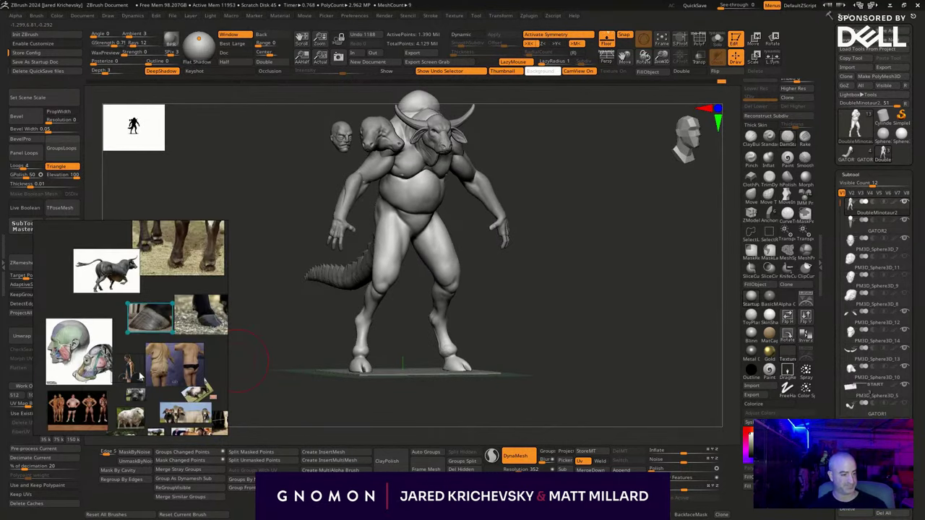
Build up the tendons running down the rear leg into the hock, using a close-up of the bull's lower legs as reference.
middle_drag(141, 374, 167, 363)
scroll(201, 312, up, 3)
scroll(205, 312, up, 5)
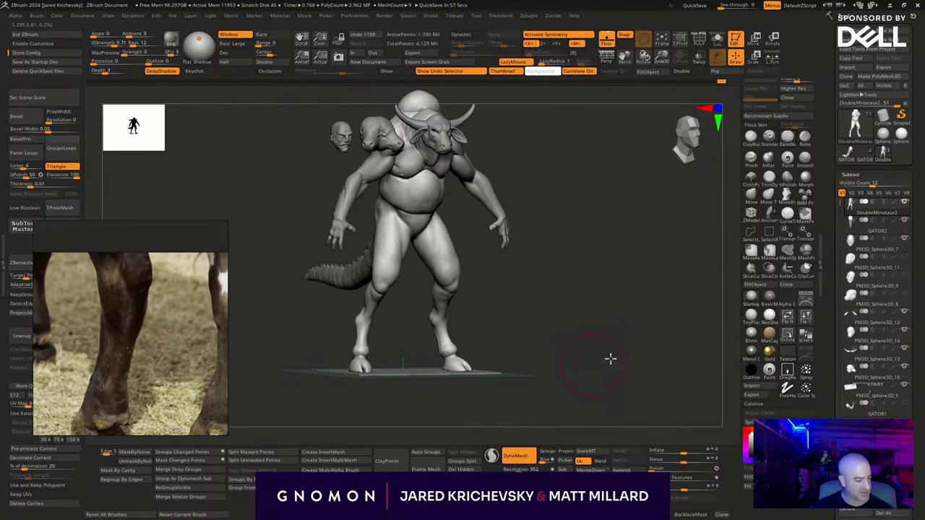
shift+right_drag(611, 359, 551, 316)
right_drag(541, 252, 493, 197)
drag(177, 311, 158, 342)
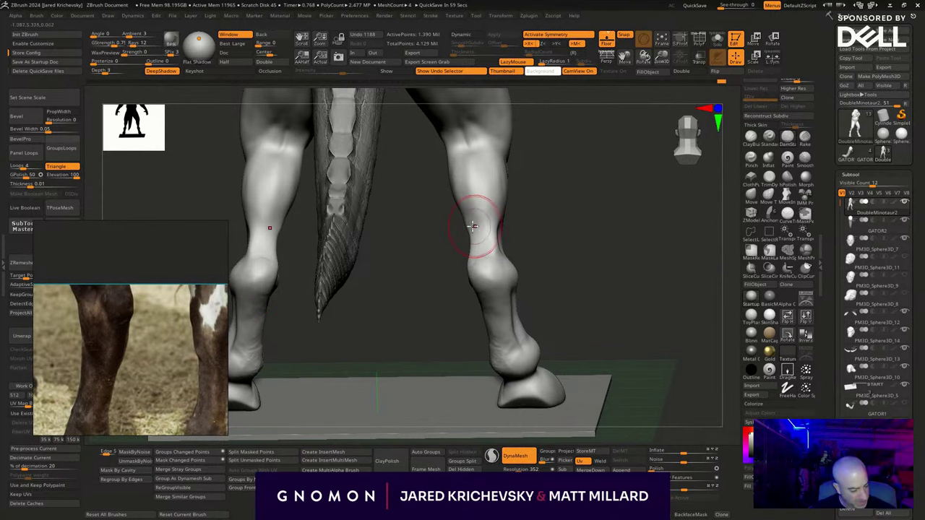
mouse_move(472, 226)
mouse_down()
mouse_move(491, 261)
mouse_move(485, 234)
mouse_move(488, 270)
mouse_up()
key(s)
mouse_move(439, 297)
right_down()
mouse_move(472, 253)
mouse_move(467, 305)
mouse_move(470, 265)
right_up()
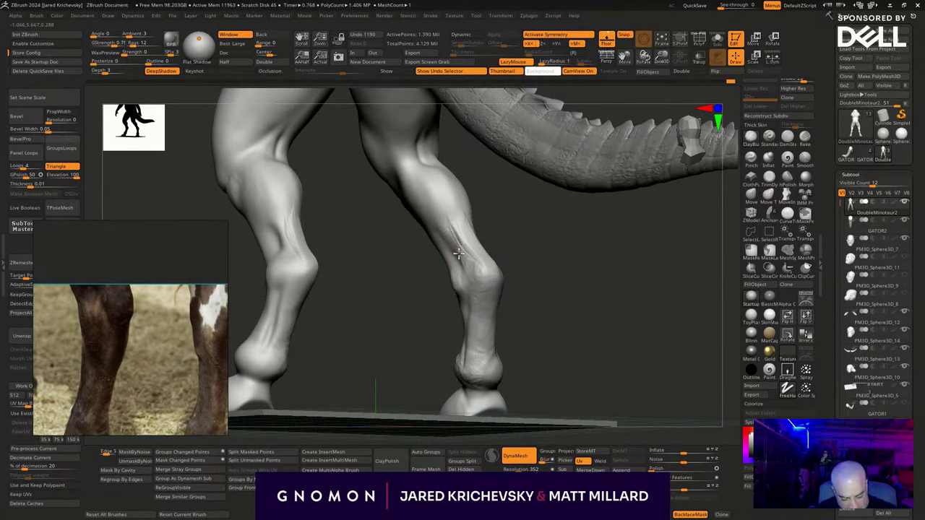
drag(459, 254, 500, 273)
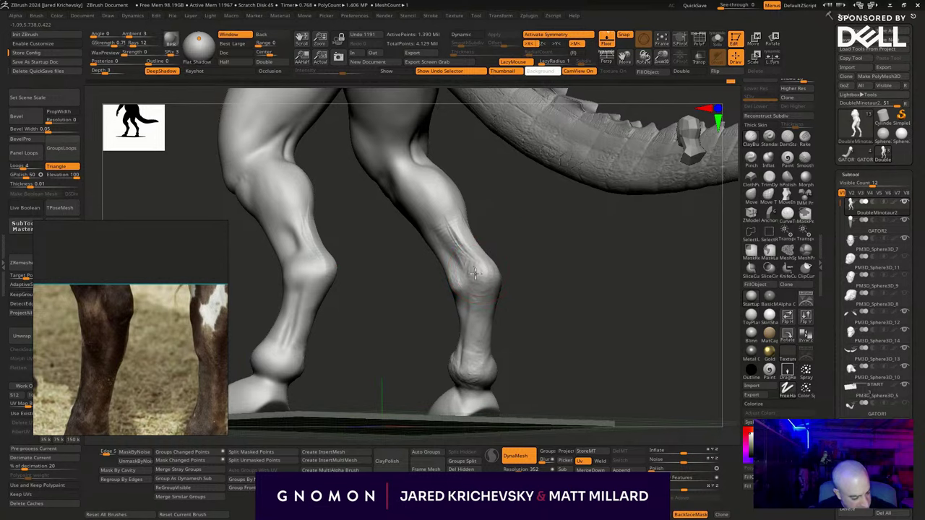
drag(467, 248, 472, 256)
Round out the hock and define the bony bump and groove along its side.
right_drag(531, 262, 501, 279)
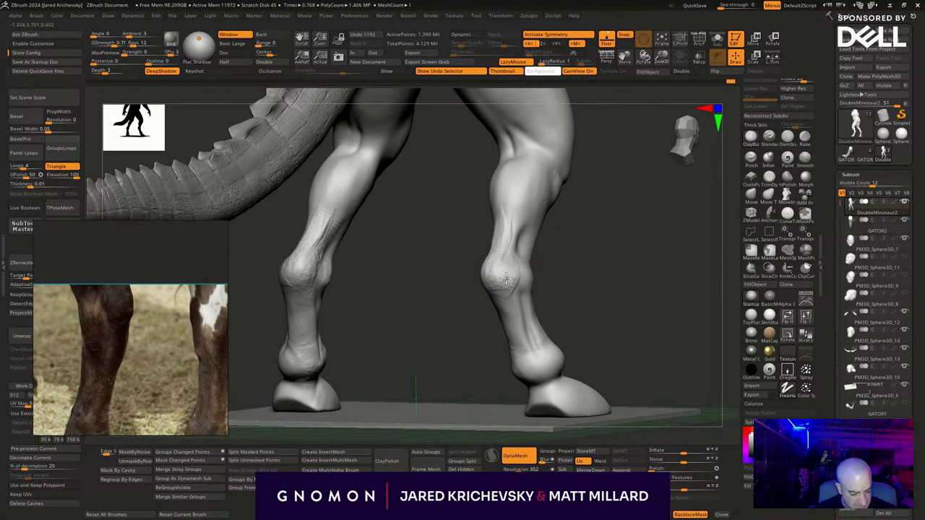
right_drag(570, 278, 558, 277)
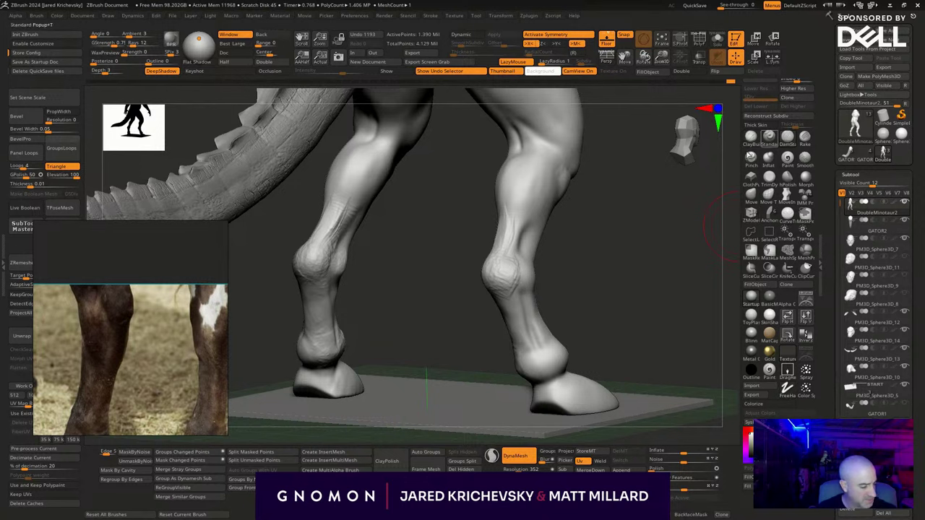
drag(518, 289, 519, 288)
mouse_move(519, 288)
right_down()
mouse_move(560, 289)
mouse_move(519, 277)
right_up()
drag(519, 276, 519, 275)
right_drag(560, 296, 510, 266)
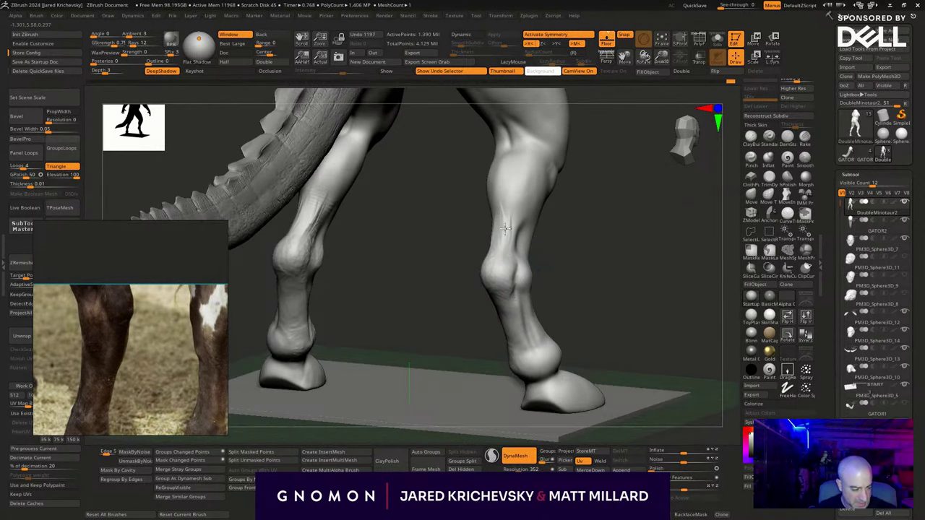
Smooth the underside of the hock and the lower leg down to the fetlock.
shift+drag(508, 296, 511, 299)
drag(614, 287, 564, 292)
shift+drag(541, 328, 539, 338)
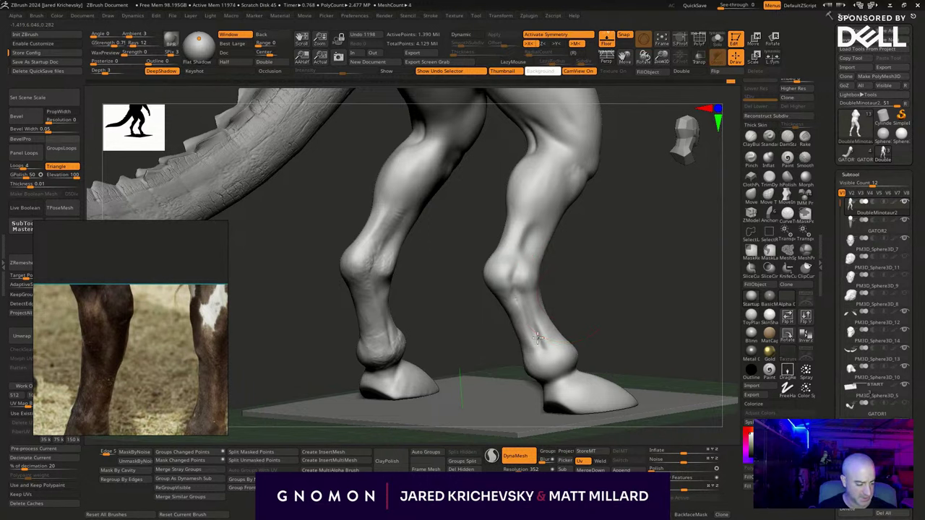
key(l)
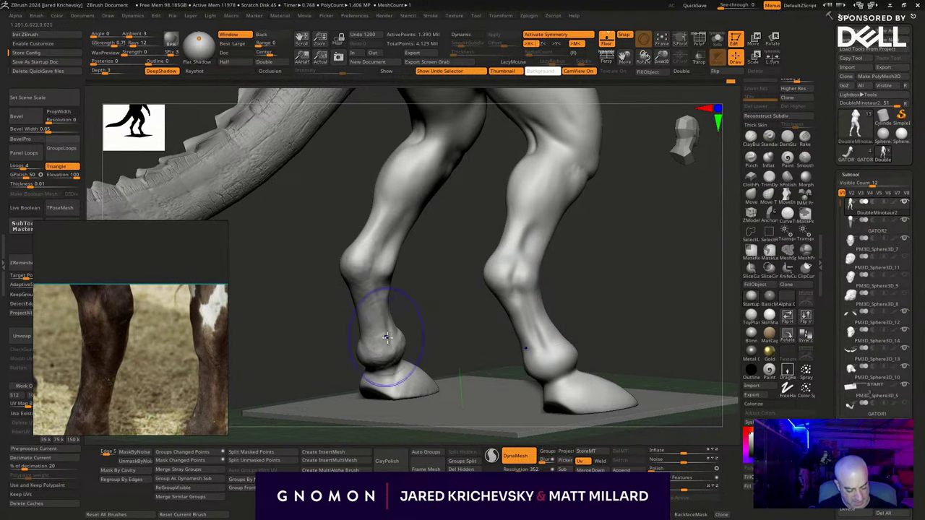
key(l)
right_drag(387, 338, 465, 332)
Adjust the lower leg's shape with the Move brush and thicken the back of the shank between hock and fetlock.
right_drag(672, 339, 629, 361)
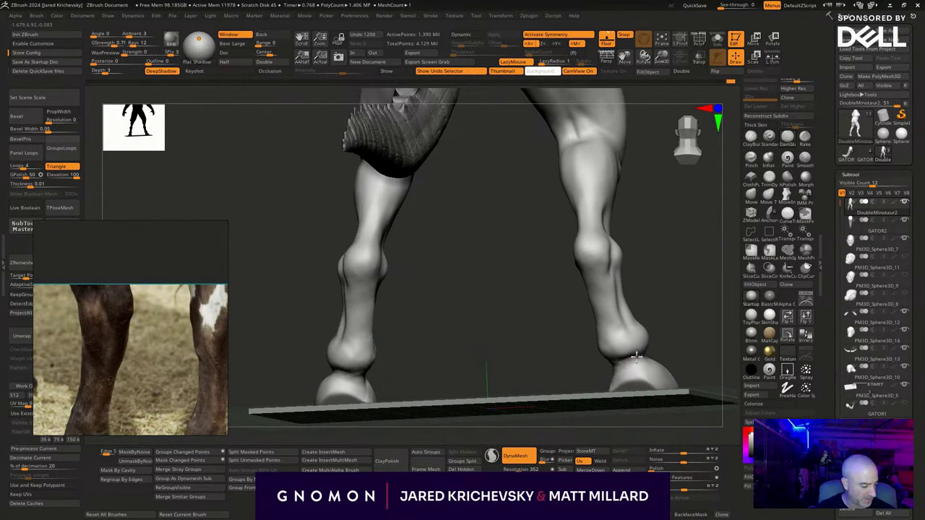
mouse_move(663, 314)
right_down()
mouse_move(622, 306)
mouse_move(638, 306)
mouse_move(632, 312)
right_up()
key(b)
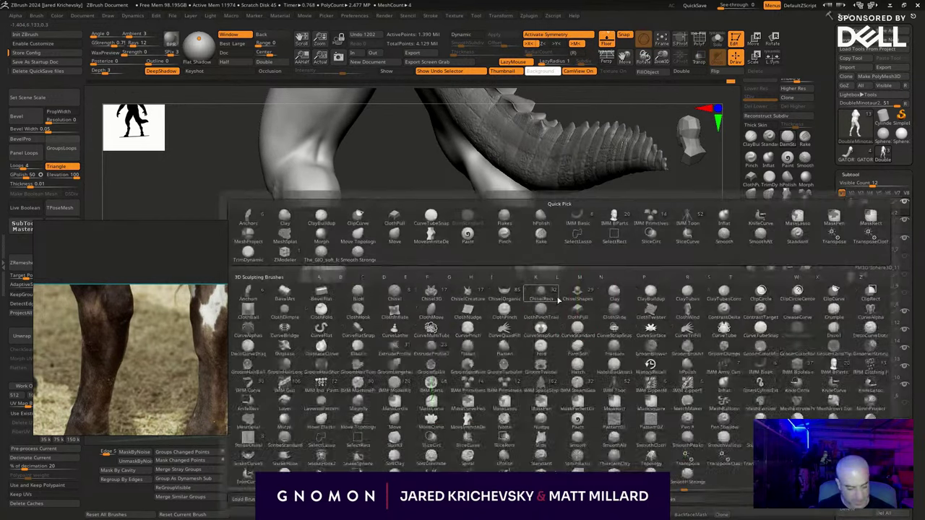
key(m)
key(v)
right_drag(546, 322, 539, 294)
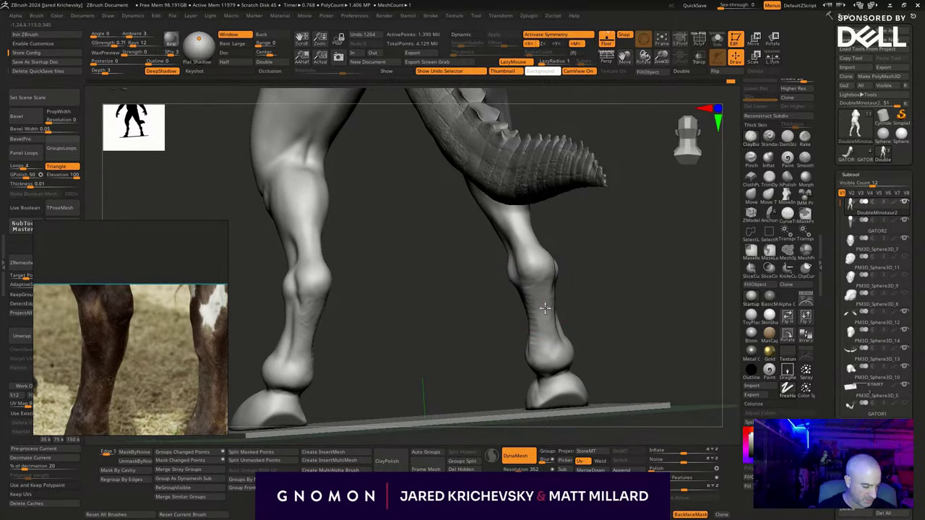
Add volume around the shank with clay strokes and blend it into the rear of the hock.
drag(603, 320, 599, 335)
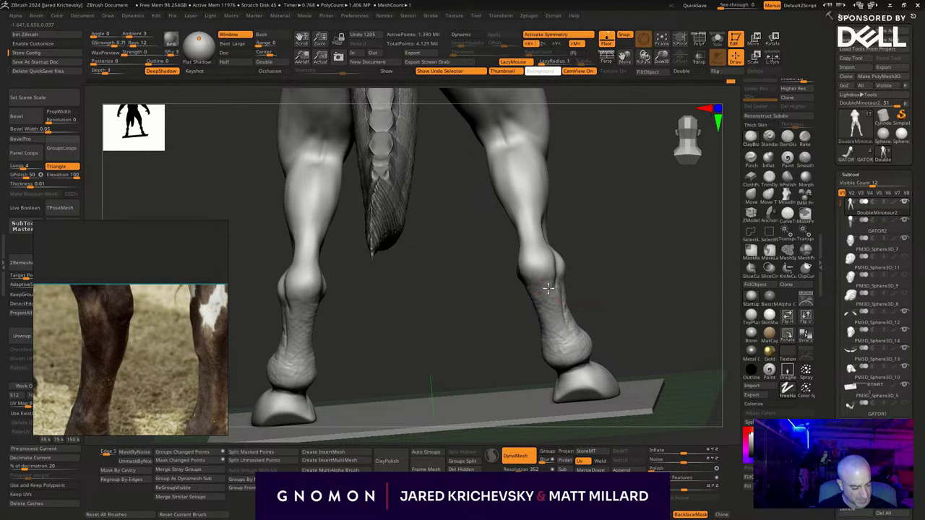
drag(548, 289, 553, 279)
drag(615, 282, 616, 248)
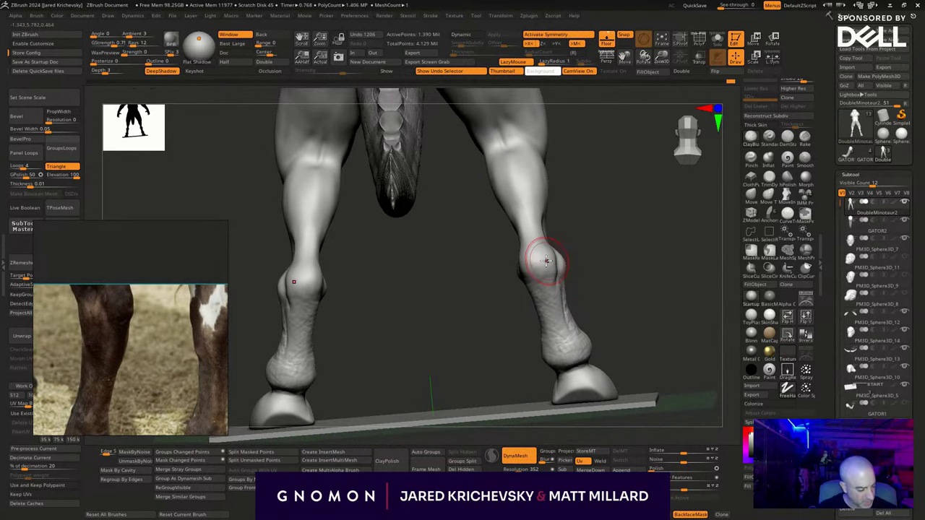
drag(546, 261, 551, 271)
drag(623, 277, 560, 291)
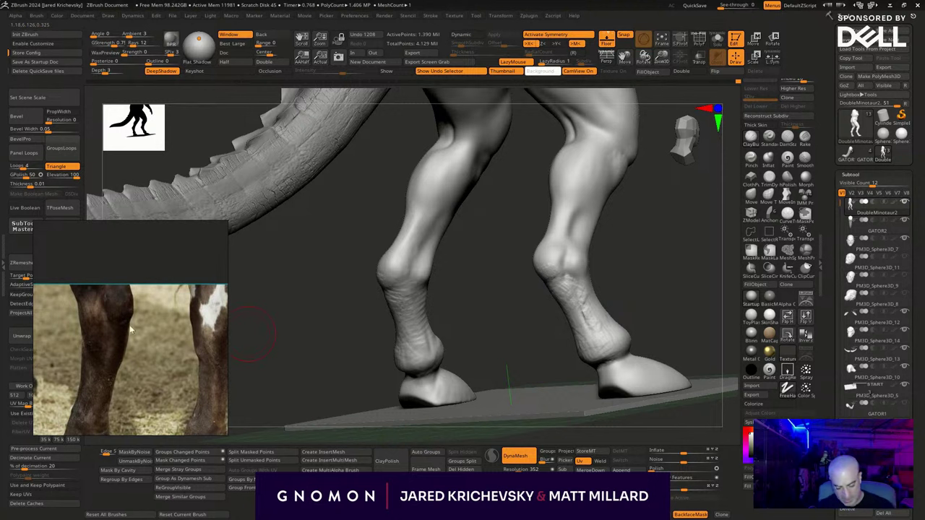
Smooth the built-up shank and refine its front and inner surface down to the fetlock, checking the bull leg reference.
middle_drag(129, 350, 129, 353)
drag(528, 336, 566, 320)
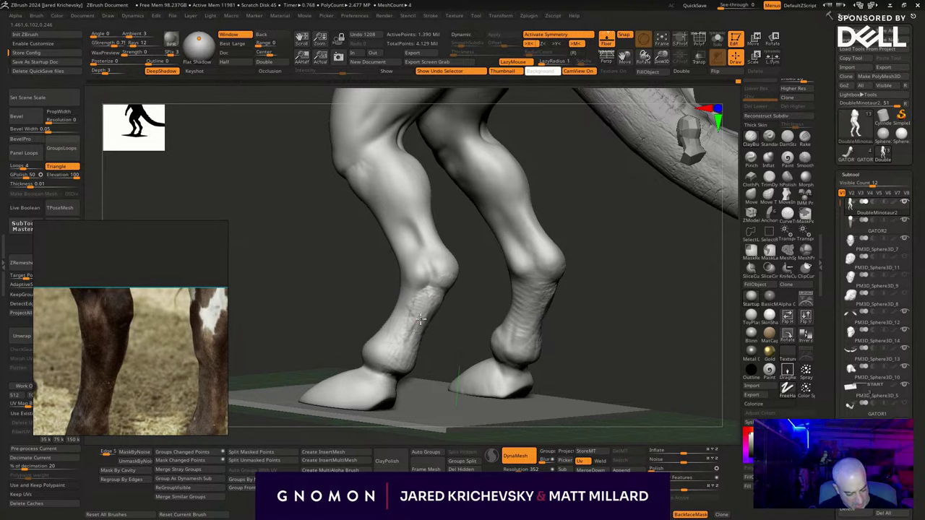
mouse_move(443, 338)
mouse_down()
mouse_move(449, 325)
mouse_move(410, 331)
mouse_up()
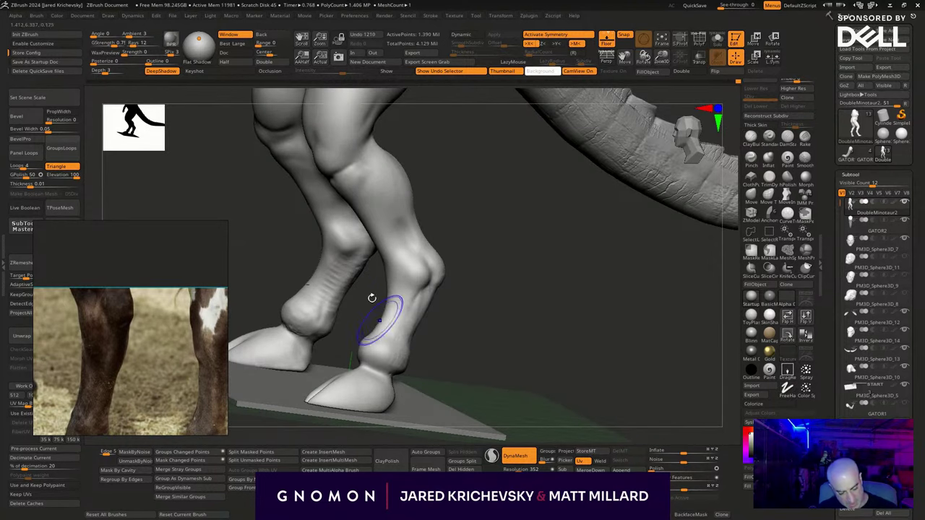
mouse_move(310, 297)
mouse_down()
mouse_move(285, 316)
mouse_move(310, 318)
mouse_up()
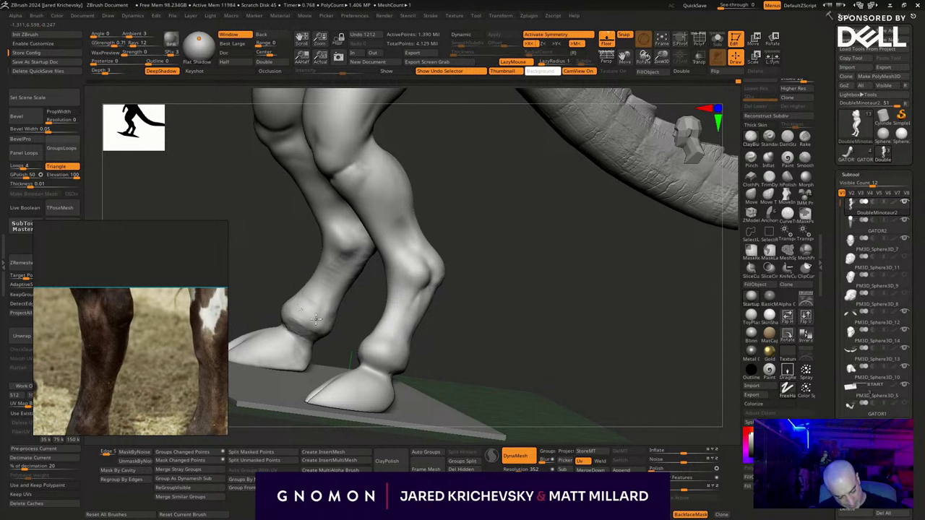
drag(339, 309, 354, 298)
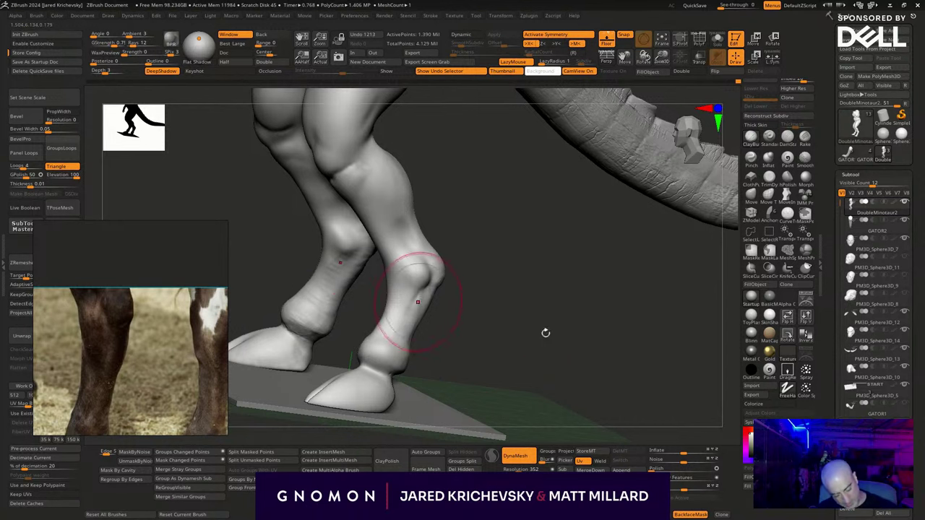
Carve curved creases across the top of both hoof toes, meeting at the cleft, with the GIO soft brush.
mouse_move(545, 333)
alt+mouse_down()
mouse_move(471, 311)
mouse_move(489, 313)
mouse_move(549, 366)
mouse_move(543, 372)
mouse_move(554, 380)
mouse_move(523, 383)
mouse_move(663, 352)
mouse_move(585, 368)
mouse_move(603, 355)
alt+mouse_up()
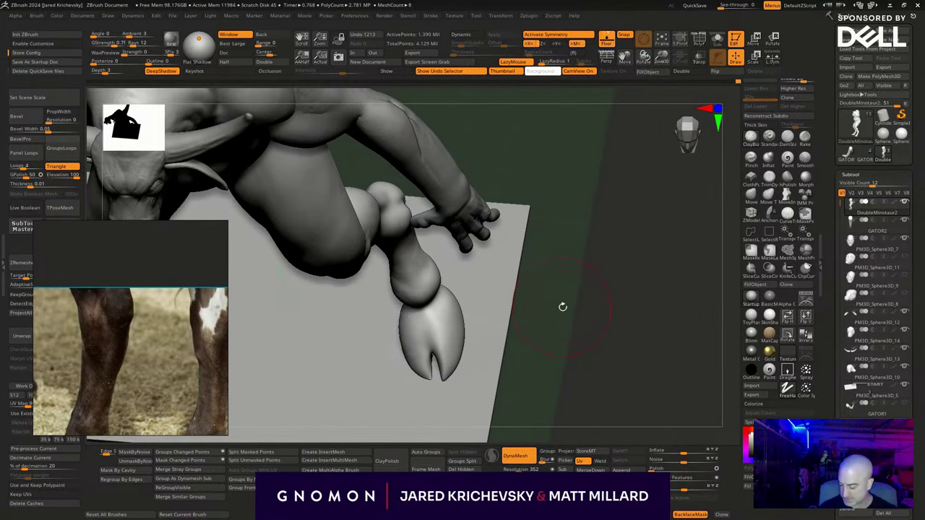
key(b)
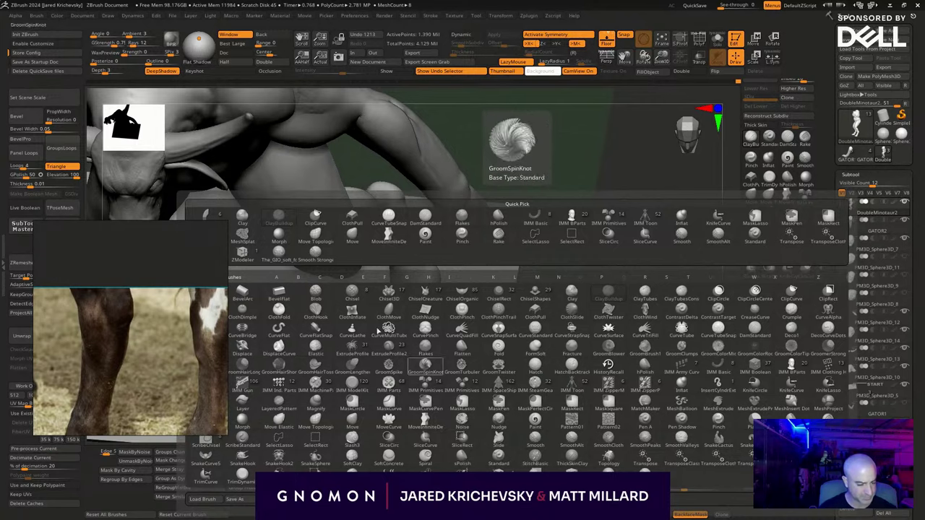
click(282, 255)
drag(586, 249, 588, 289)
key(s)
drag(463, 326, 446, 327)
key(s)
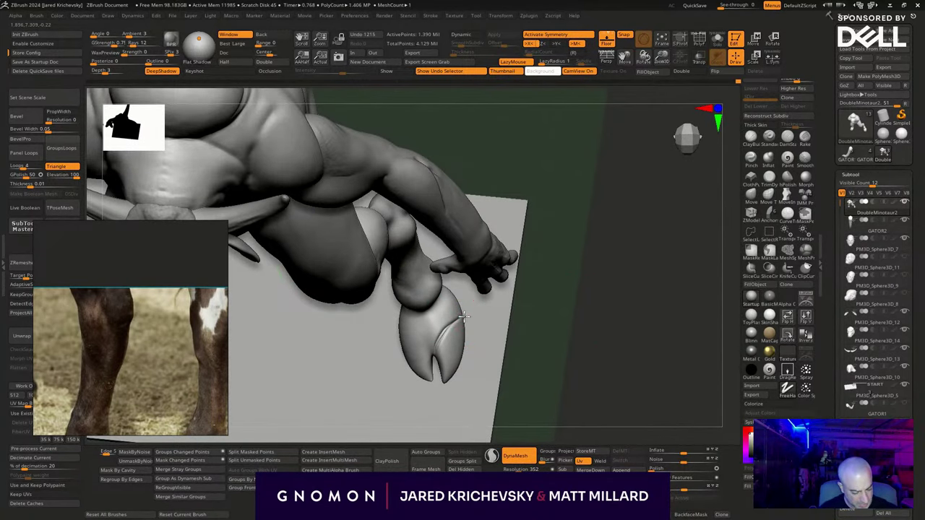
drag(532, 341, 445, 354)
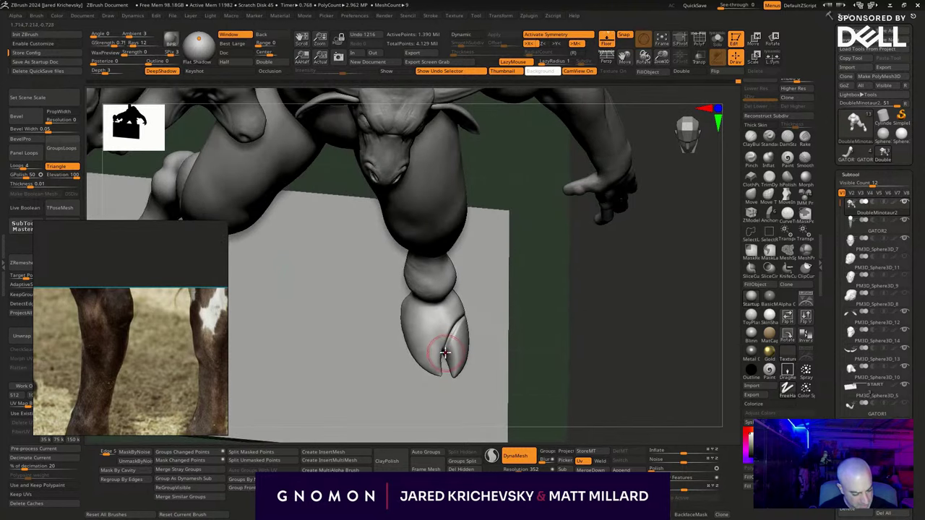
key(ctrl+z)
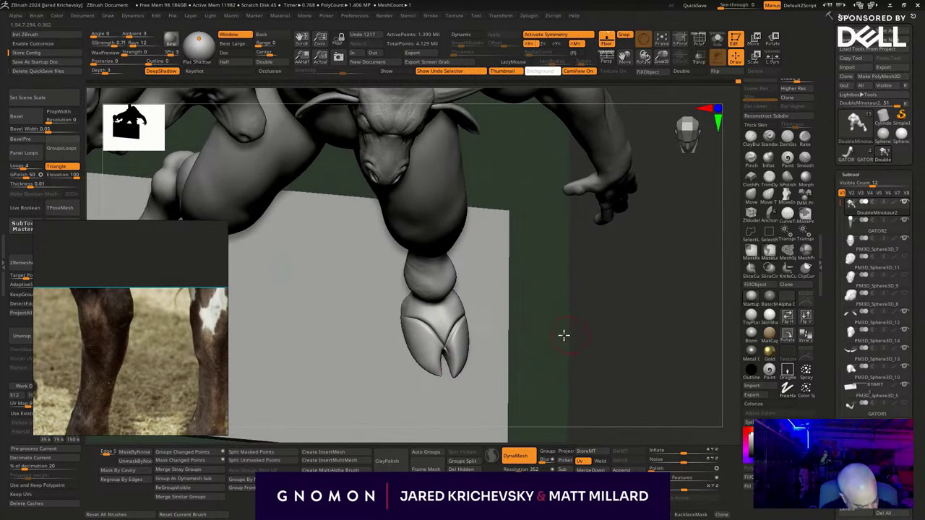
Undo the last two hoof strokes and reshape the outer edge and cleft of the front hoof.
key(ctrl+z)
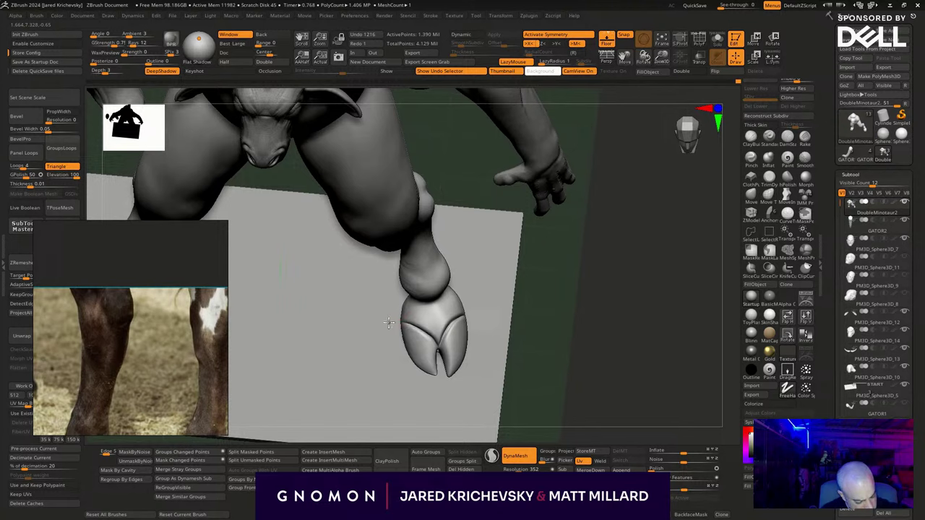
key(ctrl+z)
drag(402, 320, 412, 324)
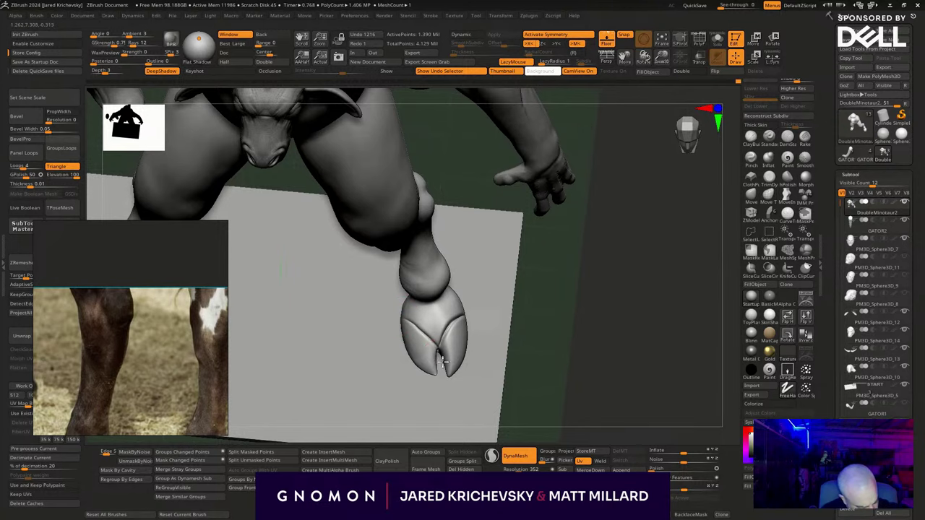
drag(443, 361, 439, 353)
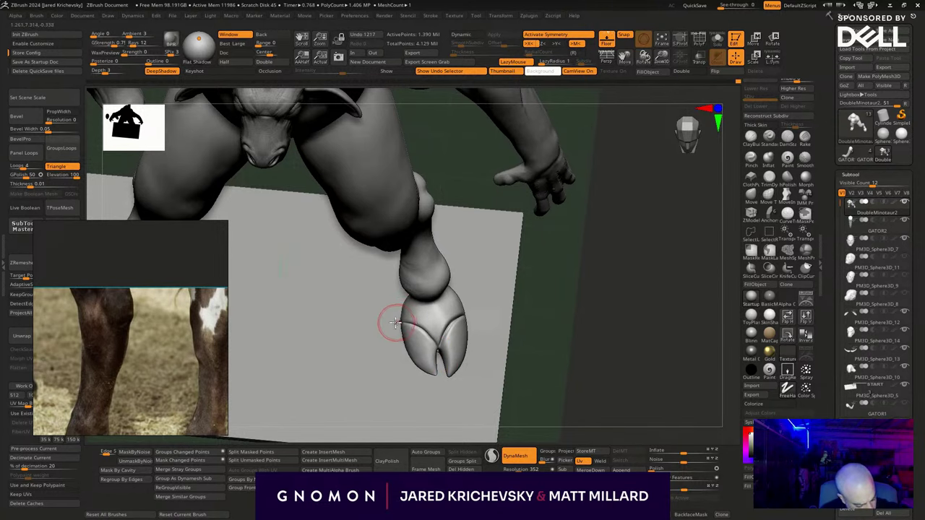
mouse_move(489, 337)
mouse_down()
mouse_move(580, 285)
mouse_move(421, 304)
mouse_up()
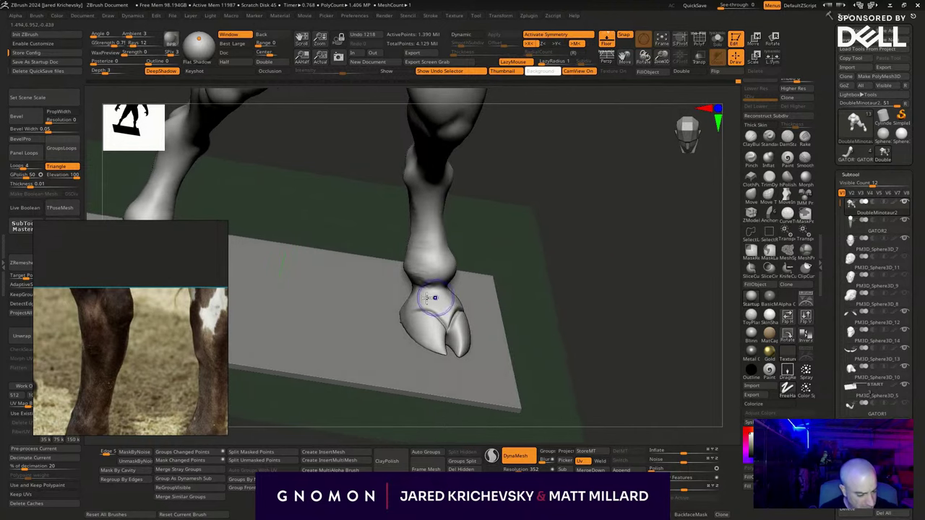
mouse_move(525, 226)
mouse_down()
mouse_move(535, 274)
mouse_move(451, 330)
mouse_up()
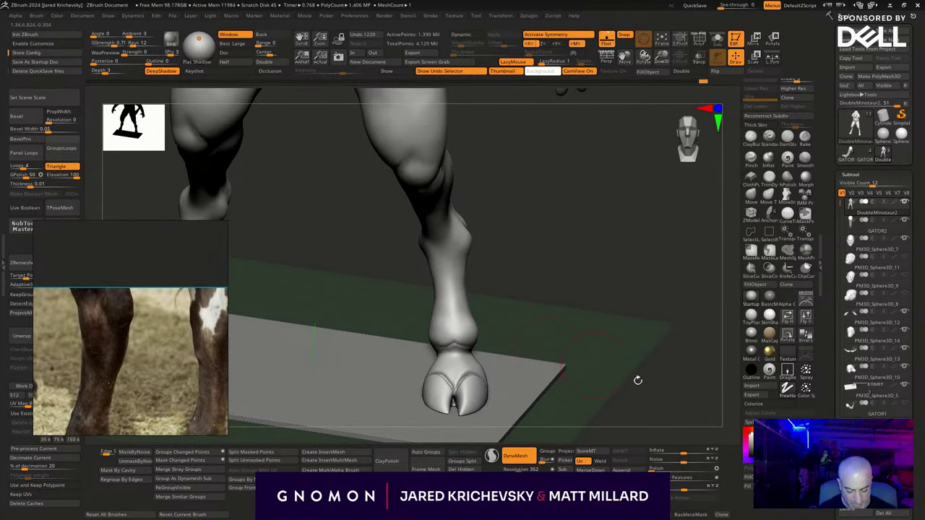
Bring the horse's hooves into view in the reference image and adjust the fetlock's contour above the hoof.
scroll(152, 390, down, 4)
middle_drag(152, 390, 123, 283)
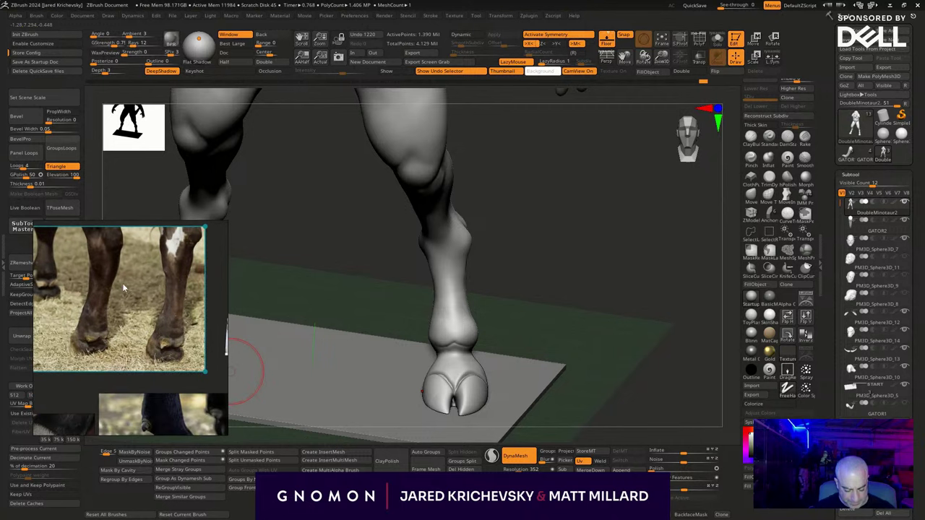
scroll(186, 320, up, 3)
mouse_move(621, 391)
mouse_down()
mouse_move(607, 373)
mouse_move(568, 368)
mouse_move(600, 422)
mouse_move(574, 443)
mouse_move(483, 347)
mouse_move(475, 299)
mouse_up()
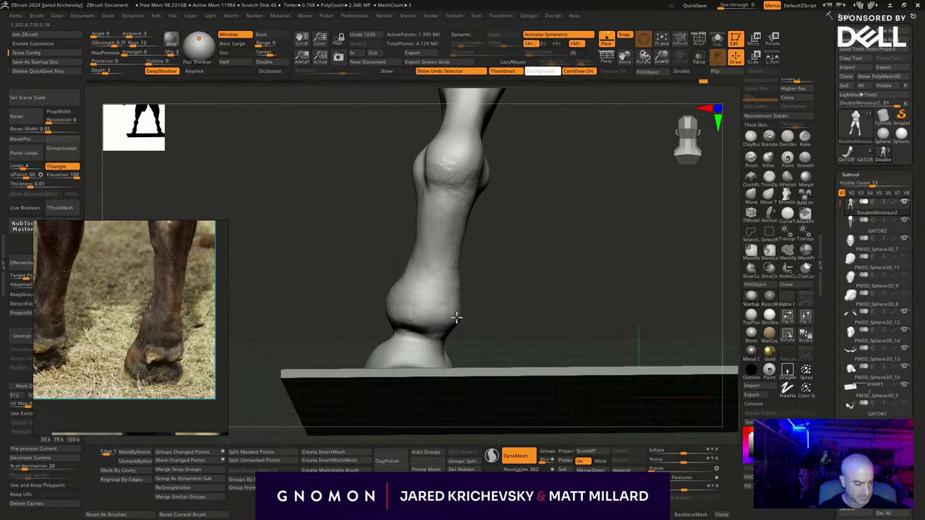
drag(456, 318, 562, 266)
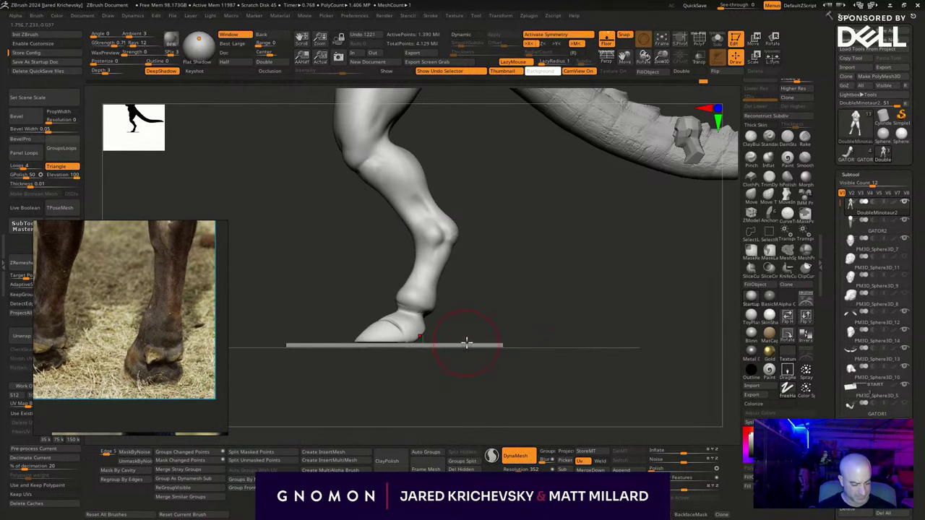
Lower the ground slab below the hooves and make the DoubleMinotaur2 body the active subtool again.
key(w)
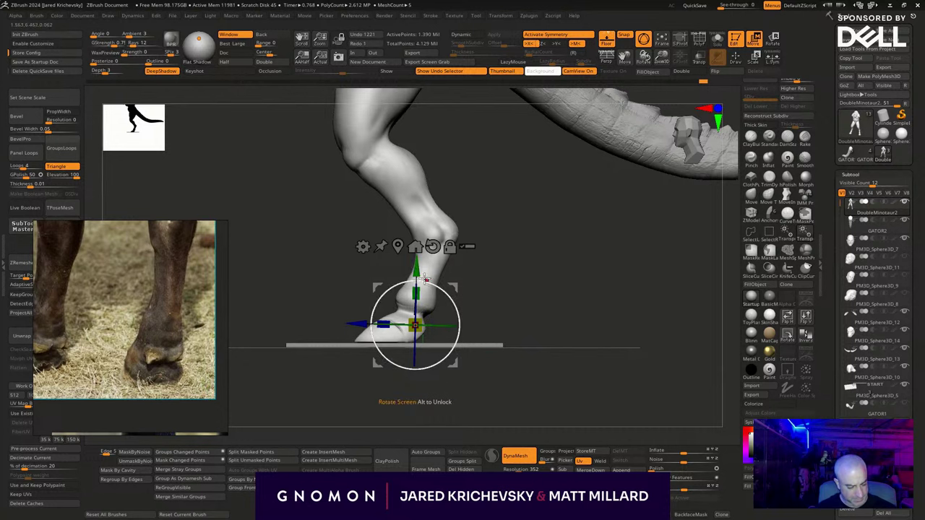
alt+click(399, 289)
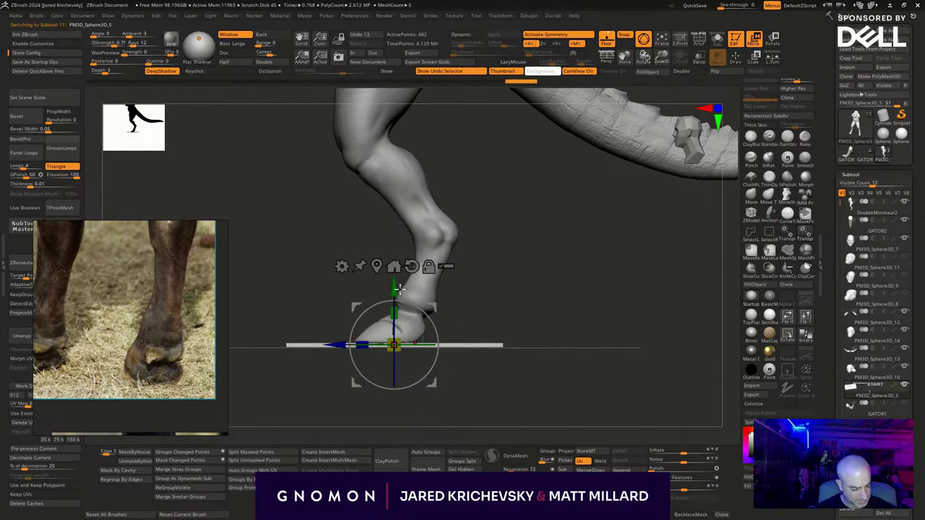
drag(395, 289, 395, 310)
key(q)
alt+click(431, 292)
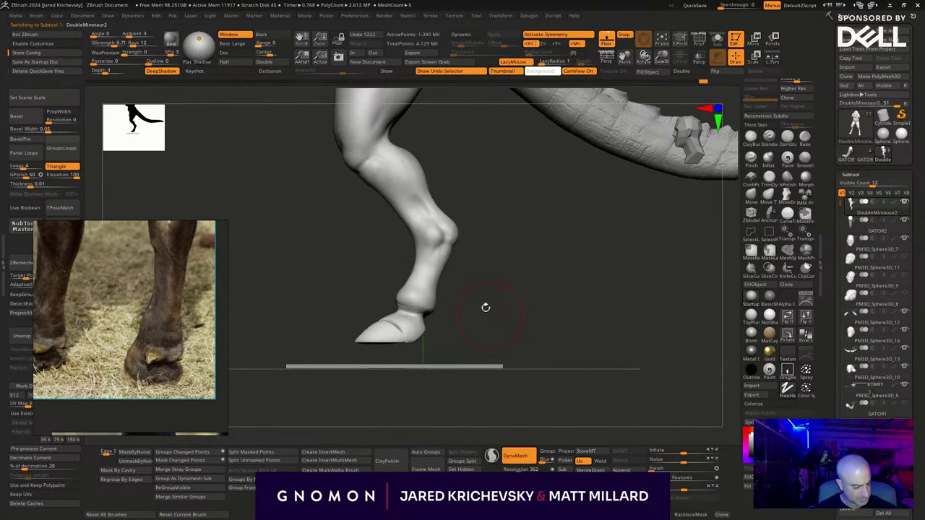
Mask the leg above the fetlock with a soft edge, move the fetlock and hoof down towards the slab, and clear the mask.
mouse_move(485, 307)
ctrl+mouse_down()
mouse_move(389, 358)
mouse_move(513, 289)
ctrl+mouse_up()
ctrl+click(471, 280)
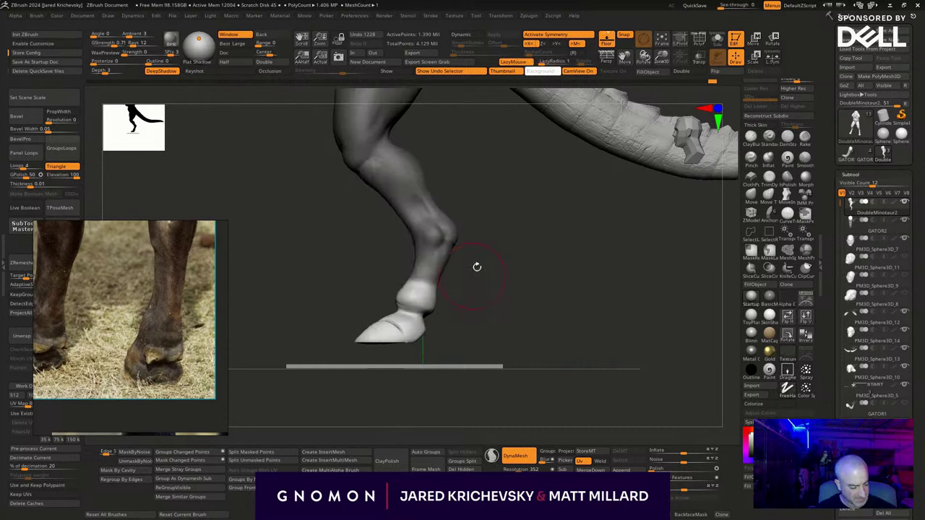
key(w)
drag(454, 290, 450, 310)
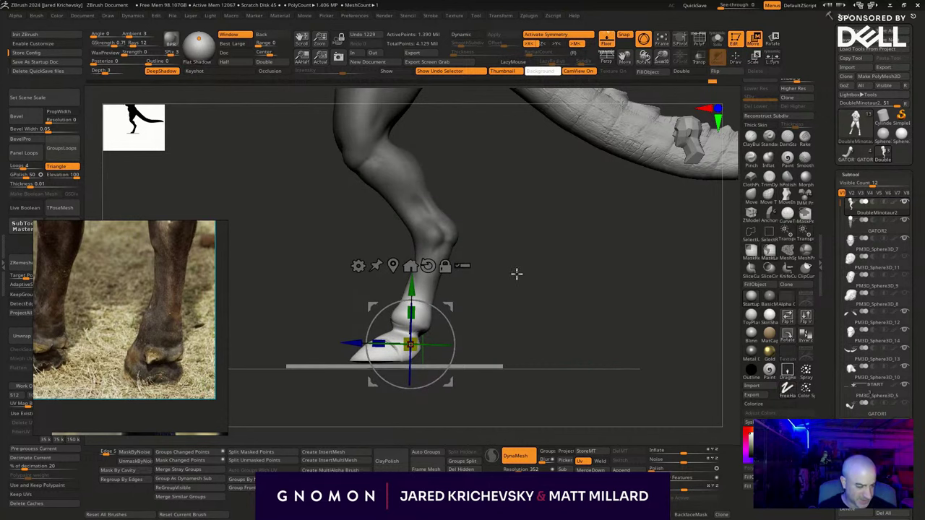
ctrl+drag(516, 272, 539, 295)
key(q)
Build up the front of the lower leg between hock and fetlock and smooth the strokes.
mouse_move(557, 311)
mouse_down()
mouse_move(578, 325)
mouse_move(545, 321)
mouse_move(652, 354)
mouse_up()
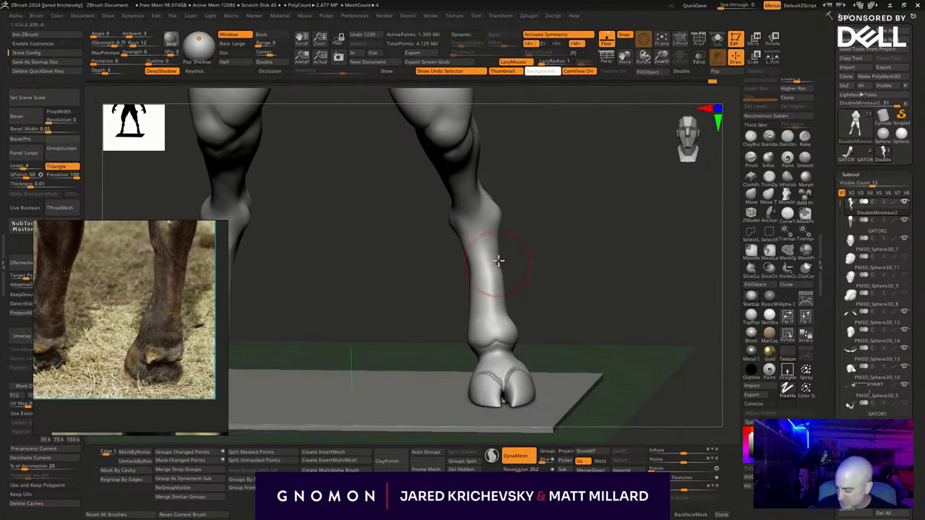
key(2)
drag(551, 257, 509, 279)
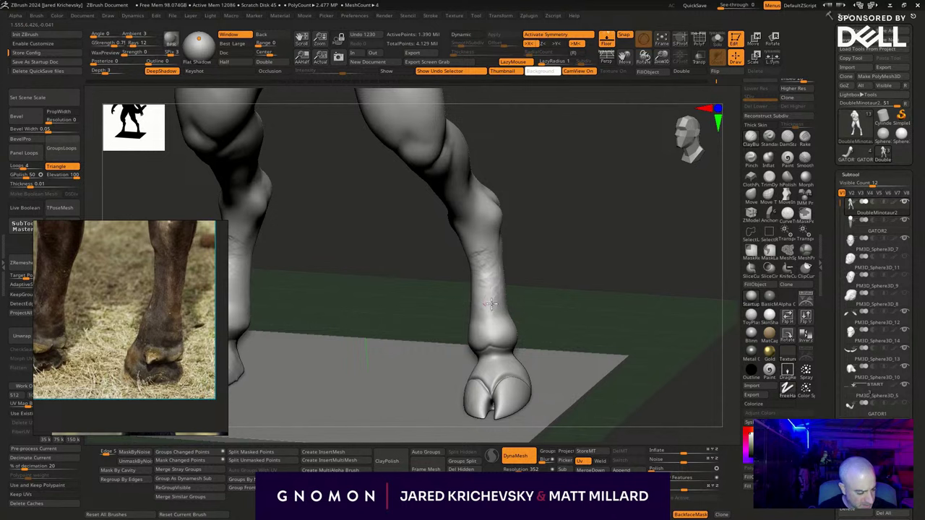
mouse_move(481, 249)
right_down()
mouse_move(531, 242)
mouse_move(523, 254)
right_up()
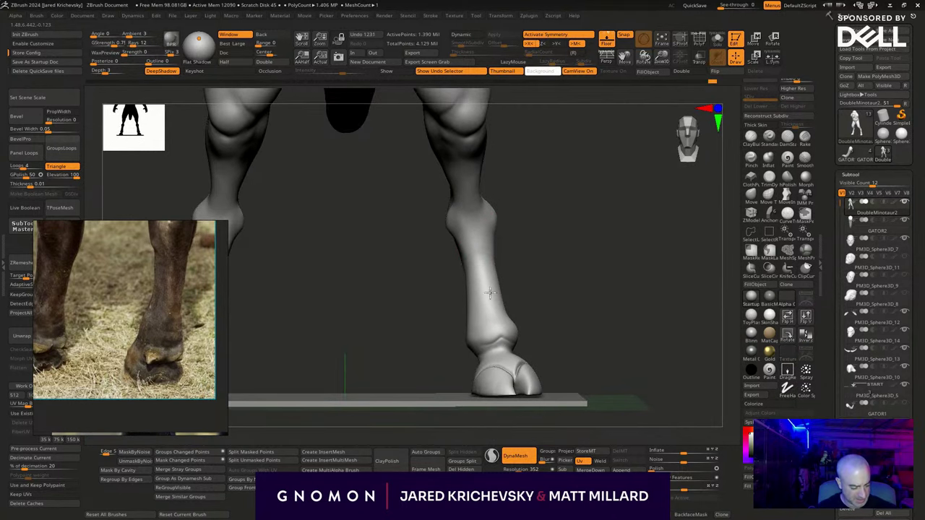
mouse_move(490, 292)
right_down()
mouse_move(592, 291)
mouse_move(585, 275)
right_up()
right_drag(532, 352, 656, 341)
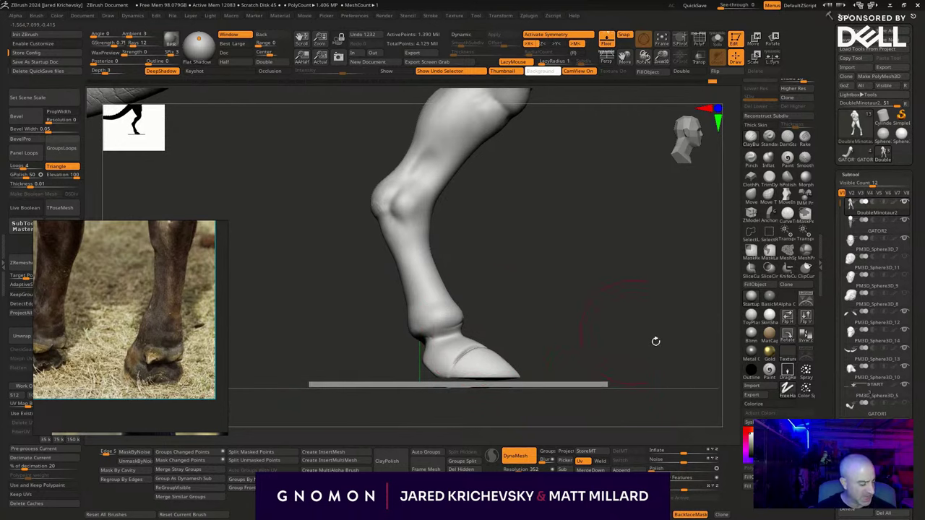
Raise the ground slab slightly to meet the undersides of the hooves.
alt+click(597, 385)
key(w)
drag(460, 324, 461, 319)
key(q)
Make the DoubleMinotaur2 body active again and remesh it with DynaMesh at resolution 352.
mouse_move(588, 258)
alt+right_down()
mouse_move(550, 273)
mouse_move(550, 254)
alt+right_up()
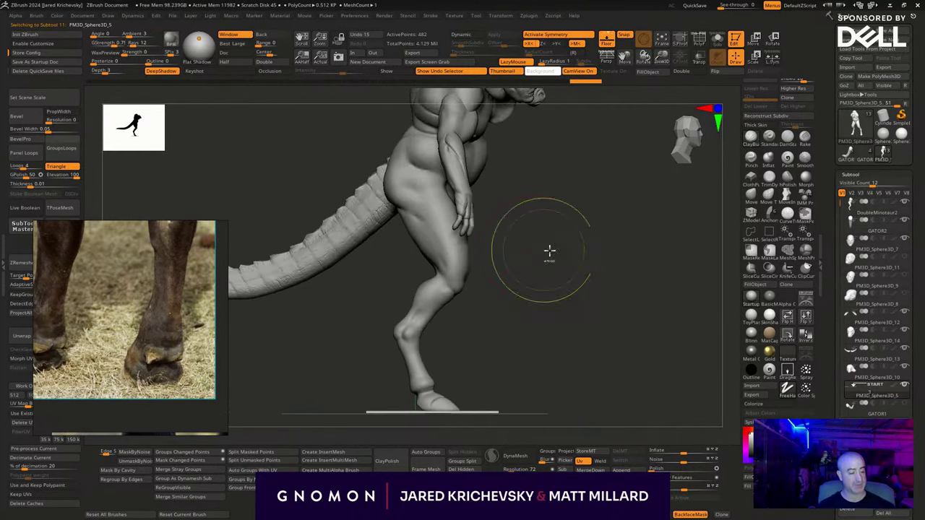
ctrl+right_drag(557, 327, 555, 315)
right_drag(555, 315, 566, 376)
mouse_move(566, 376)
alt+right_down()
mouse_move(572, 281)
mouse_move(529, 313)
mouse_move(476, 319)
alt+right_up()
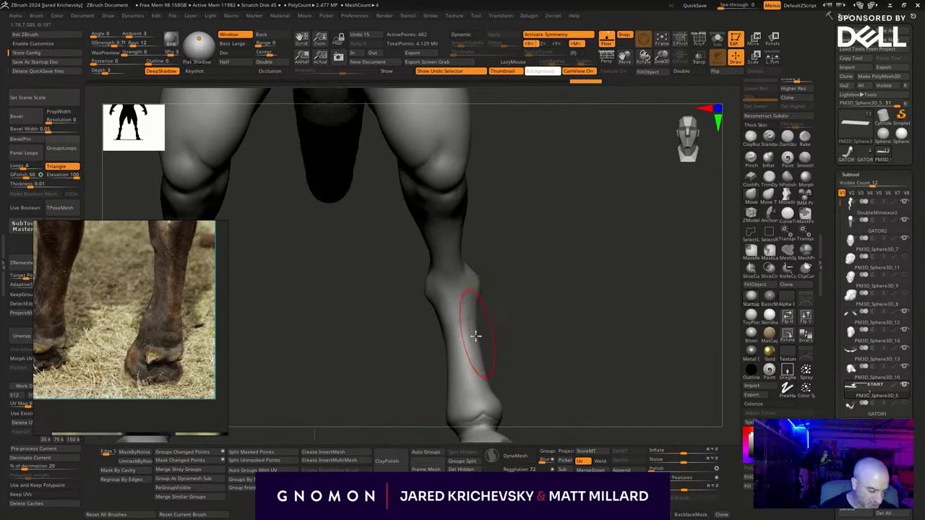
alt+click(476, 336)
ctrl+drag(494, 330, 549, 355)
Widen the shin below the hock and refine the lower leg's inner and outer contours down to the fetlock.
right_drag(583, 347, 559, 359)
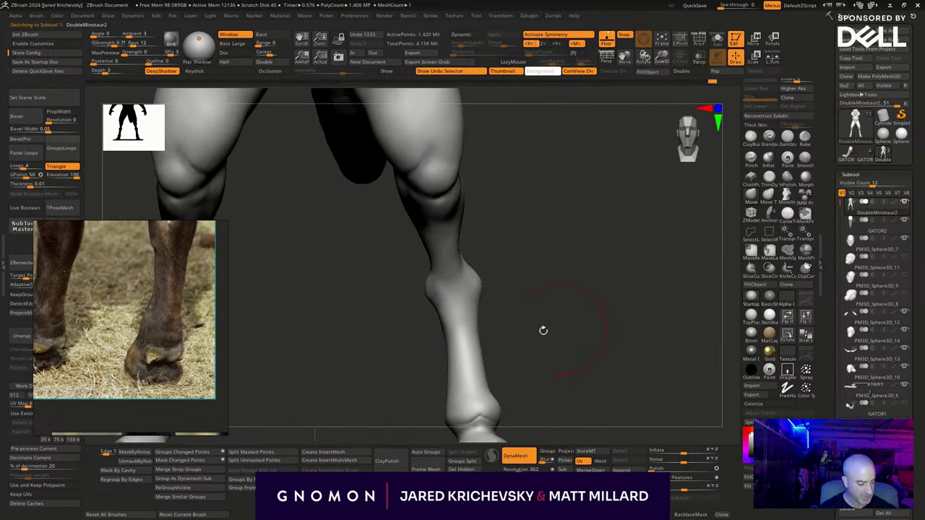
right_drag(501, 344, 484, 348)
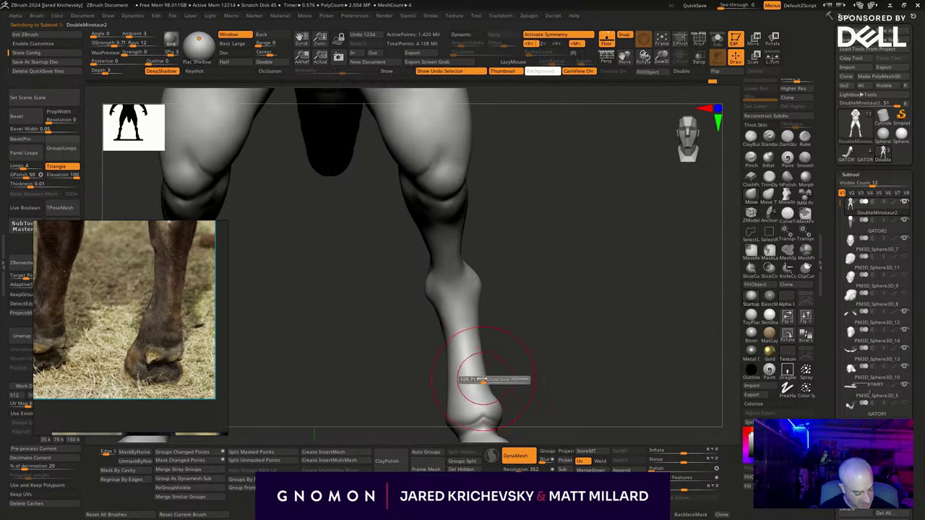
mouse_move(480, 382)
mouse_down()
mouse_move(494, 388)
mouse_move(489, 382)
mouse_up()
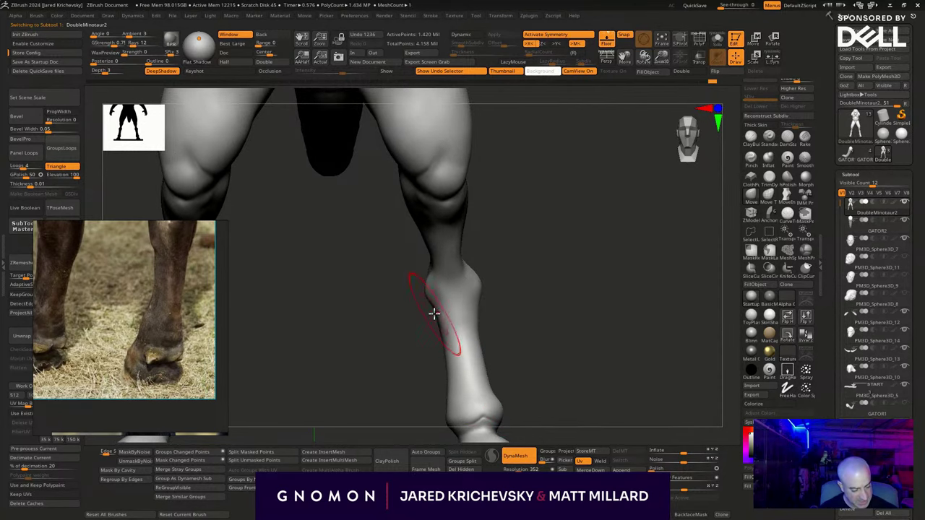
drag(433, 321, 429, 315)
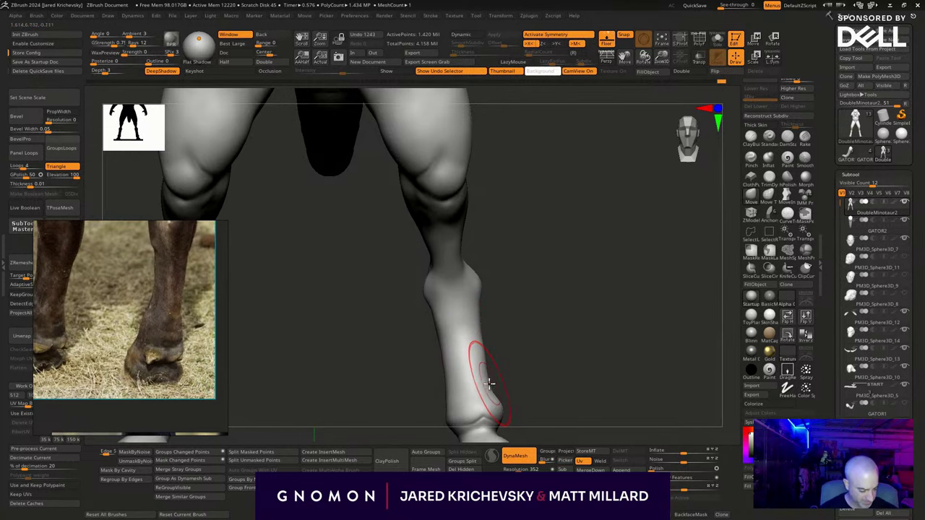
drag(489, 383, 493, 387)
ctrl+right_drag(551, 368, 535, 314)
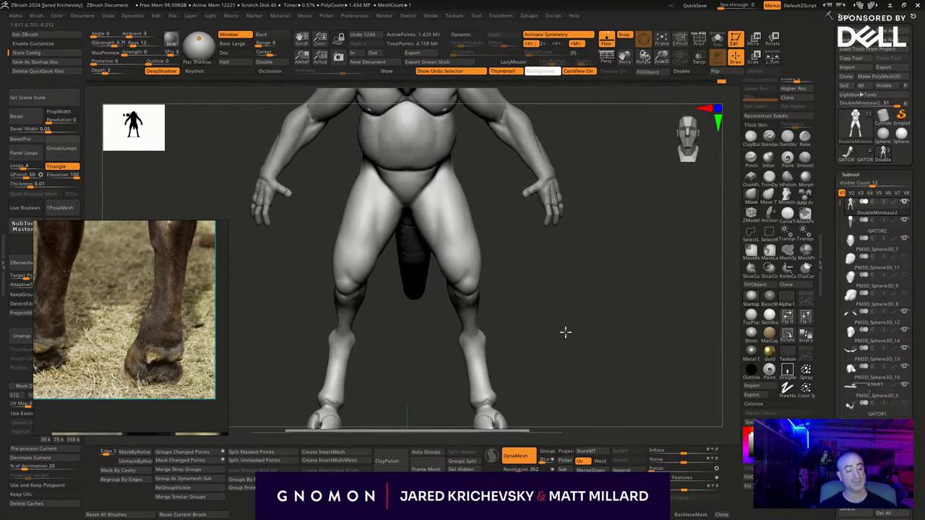
Select the GATOR2 tail, place its transform pivot near the hips, and adjust how the tail joins the body.
mouse_move(565, 333)
mouse_down()
mouse_move(529, 275)
mouse_move(563, 296)
mouse_move(581, 291)
mouse_move(542, 364)
mouse_move(517, 366)
mouse_move(580, 336)
mouse_up()
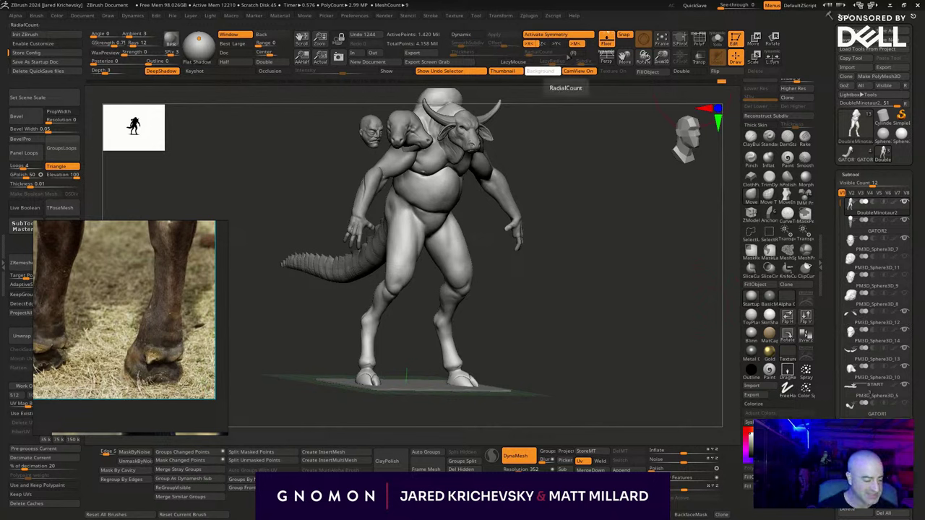
drag(563, 339, 615, 287)
key(w)
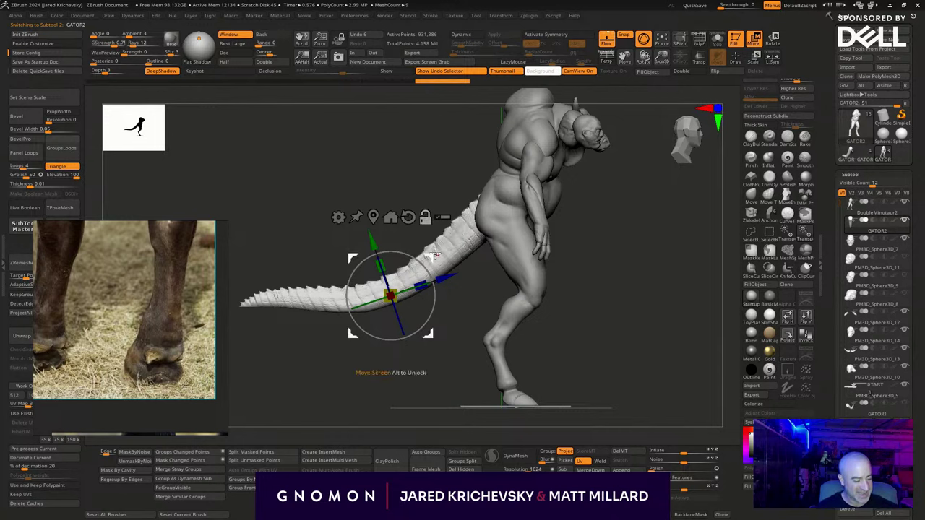
alt+drag(428, 257, 512, 193)
drag(476, 231, 494, 236)
key(q)
Fine-tune the tail's placement from the side view and slightly adjust its scale at the base.
drag(654, 327, 628, 327)
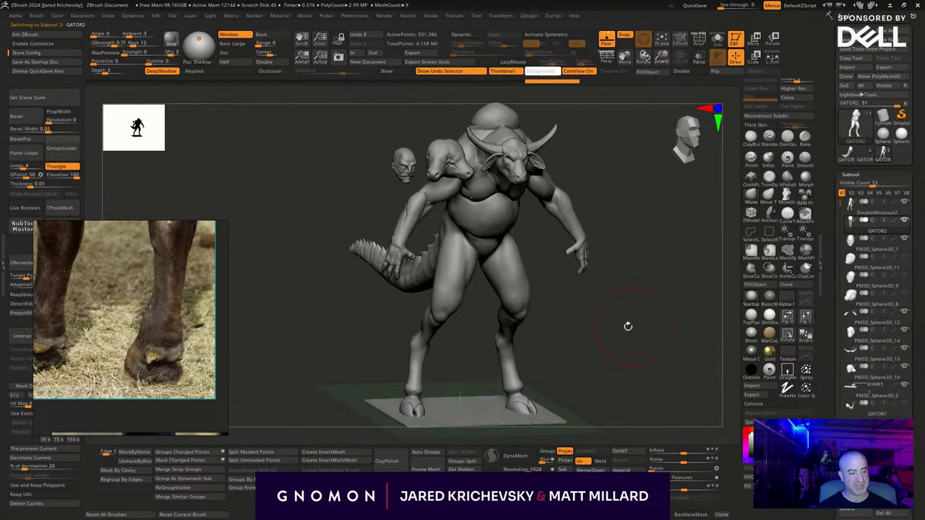
drag(555, 361, 532, 315)
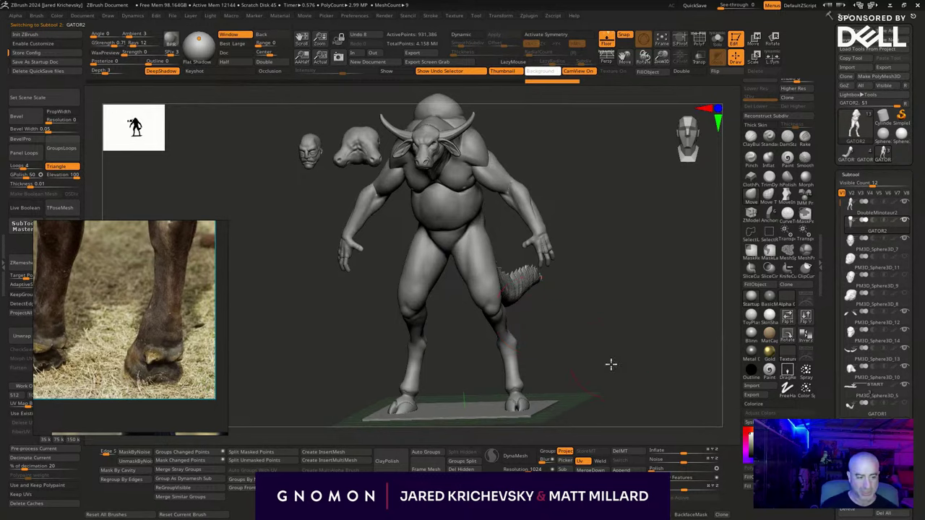
drag(611, 365, 627, 380)
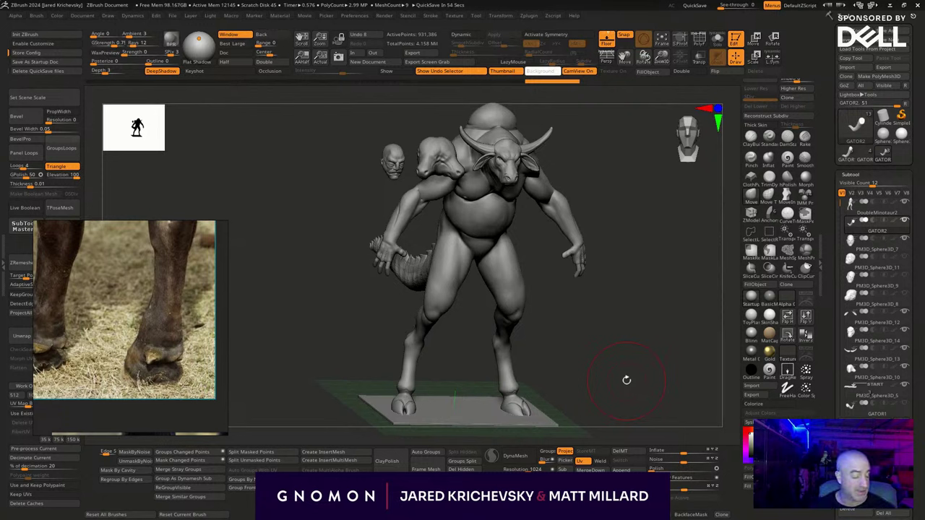
drag(628, 360, 462, 341)
key(w)
drag(403, 187, 412, 201)
key(q)
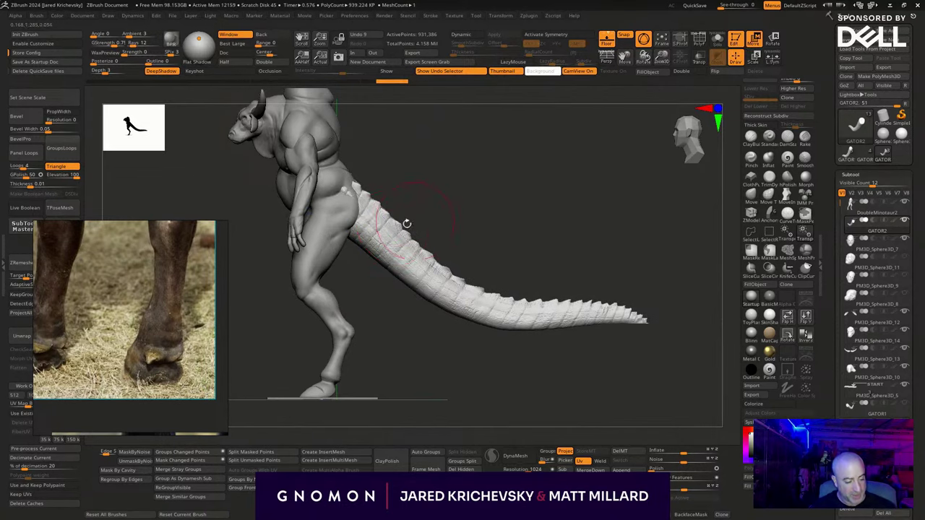
key(w)
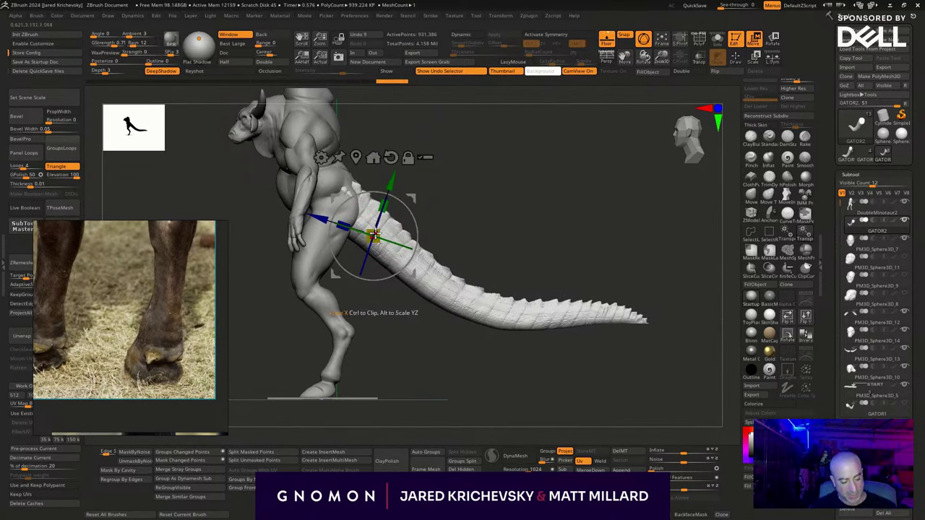
drag(373, 235, 373, 237)
key(q)
Select the arms subtool PM3D_Sphere3D_15 and reposition both arms at the shoulders from the front view.
mouse_move(529, 386)
alt+mouse_down()
mouse_move(535, 372)
mouse_move(589, 375)
mouse_move(530, 330)
alt+mouse_up()
alt+drag(490, 288, 494, 335)
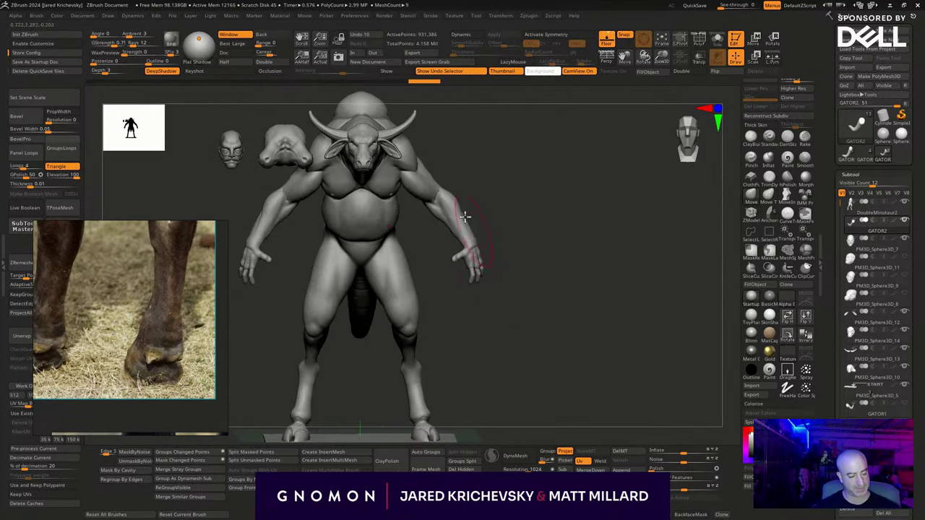
alt+click(424, 172)
key(w)
alt+drag(465, 169, 431, 127)
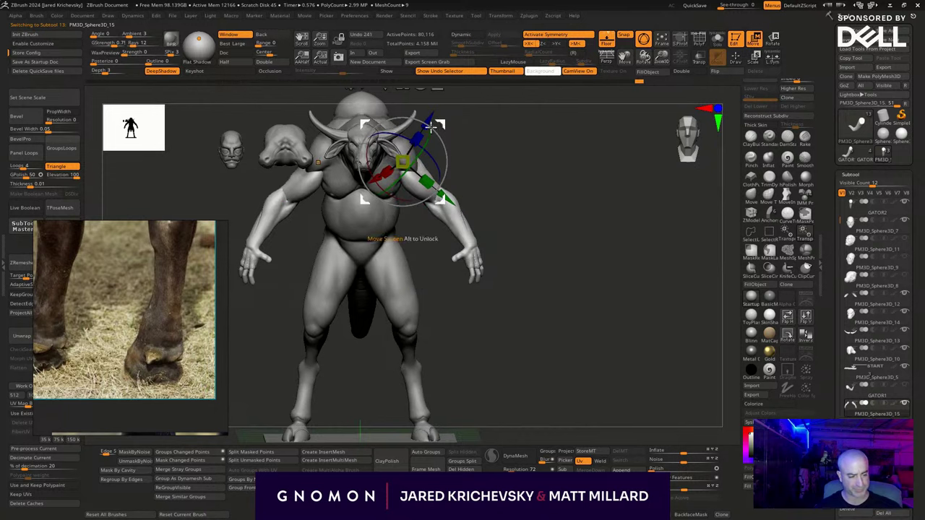
drag(405, 160, 439, 129)
drag(542, 279, 535, 284)
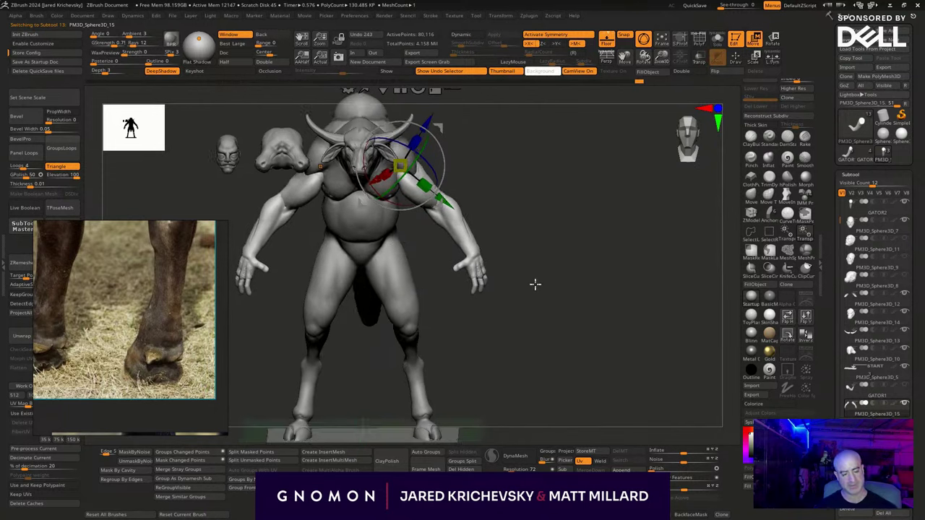
key(q)
mouse_move(525, 355)
mouse_down()
mouse_move(512, 366)
mouse_move(516, 380)
mouse_move(555, 359)
mouse_move(576, 382)
mouse_up()
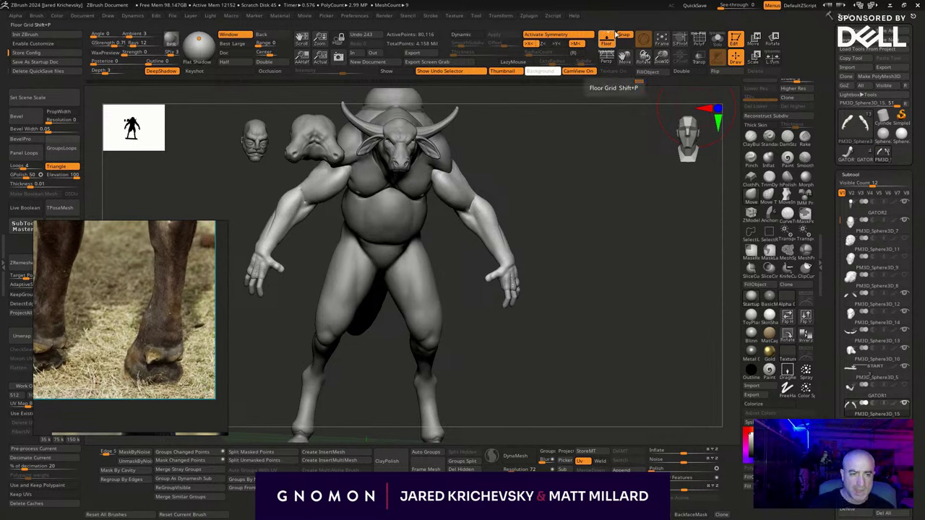
Find the bodybuilder photo on the reference board and enlarge its legs to study the thigh and knee muscles.
drag(524, 358, 506, 334)
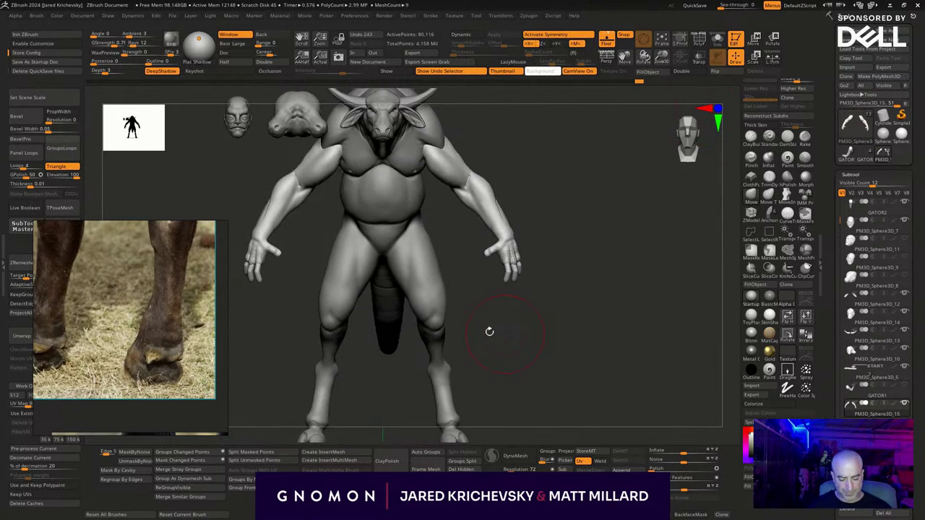
scroll(125, 340, down, 10)
middle_drag(146, 419, 202, 277)
scroll(147, 269, up, 6)
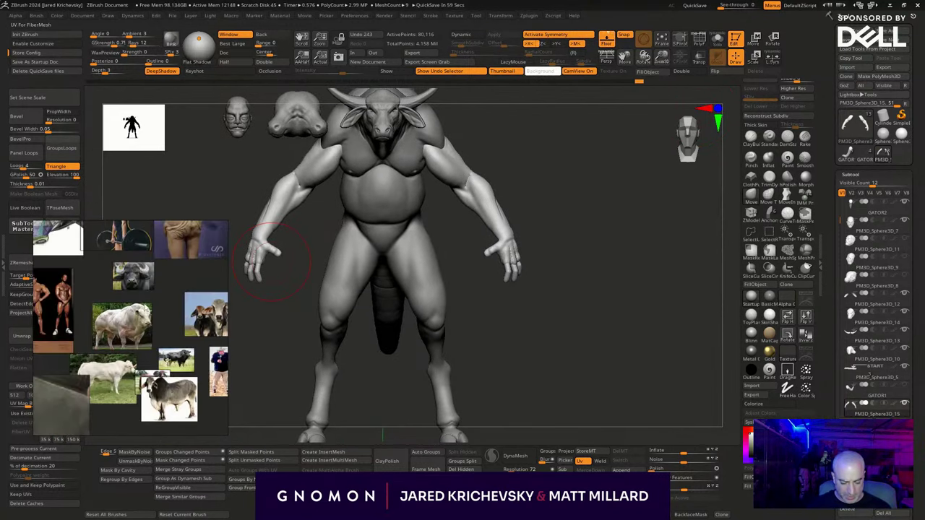
middle_drag(64, 306, 175, 307)
scroll(132, 309, up, 2)
scroll(132, 309, down, 1)
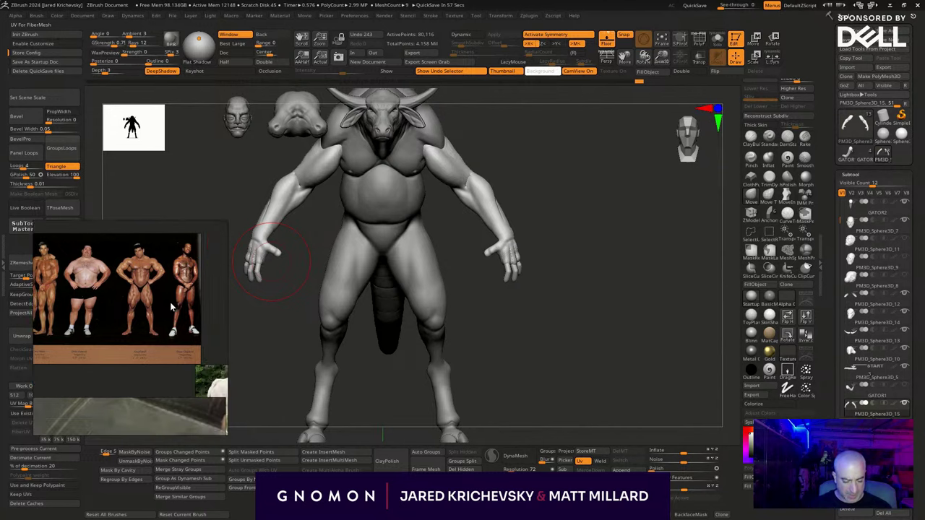
scroll(99, 316, up, 4)
middle_drag(98, 316, 164, 332)
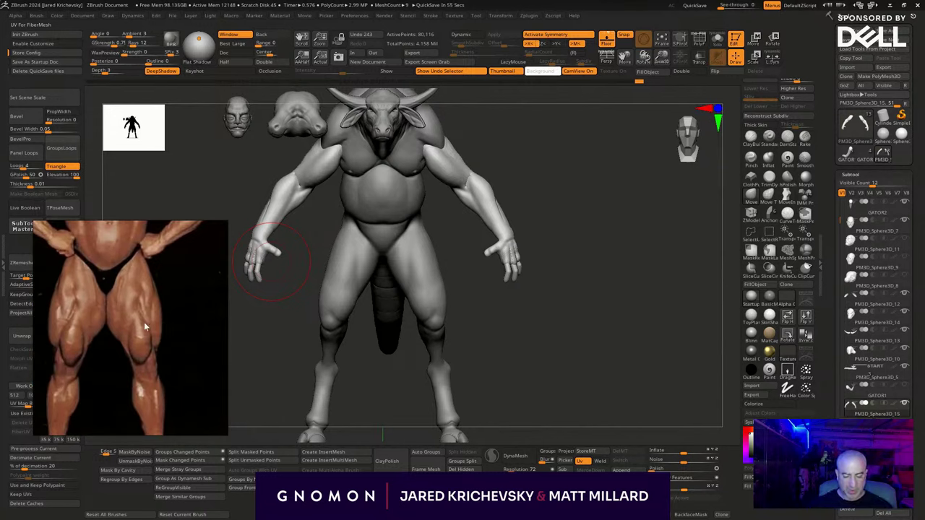
Select the DoubleMinotaur2 body and carve a short muscle separation line on the inner thigh above the knee with the DamStandard brush.
mouse_move(559, 357)
mouse_down()
mouse_move(535, 345)
mouse_move(549, 312)
mouse_move(508, 324)
mouse_up()
click(787, 136)
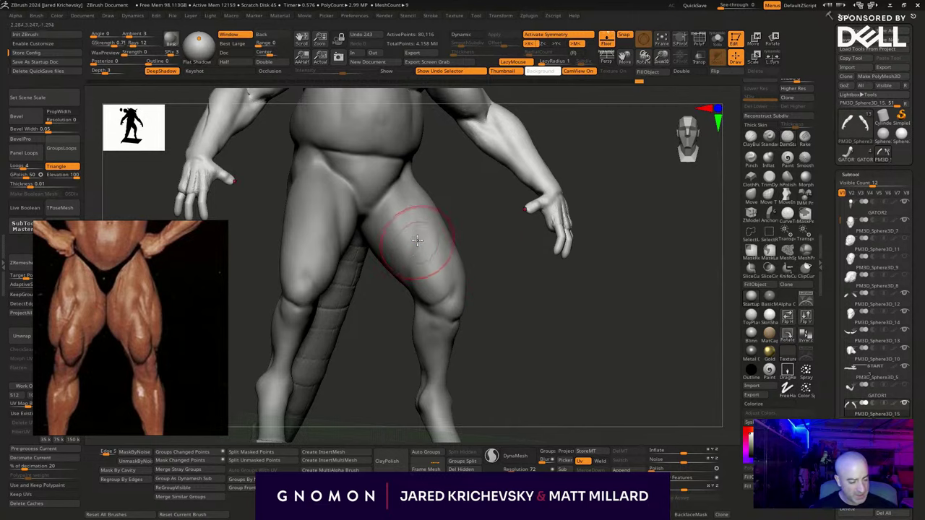
alt+click(419, 220)
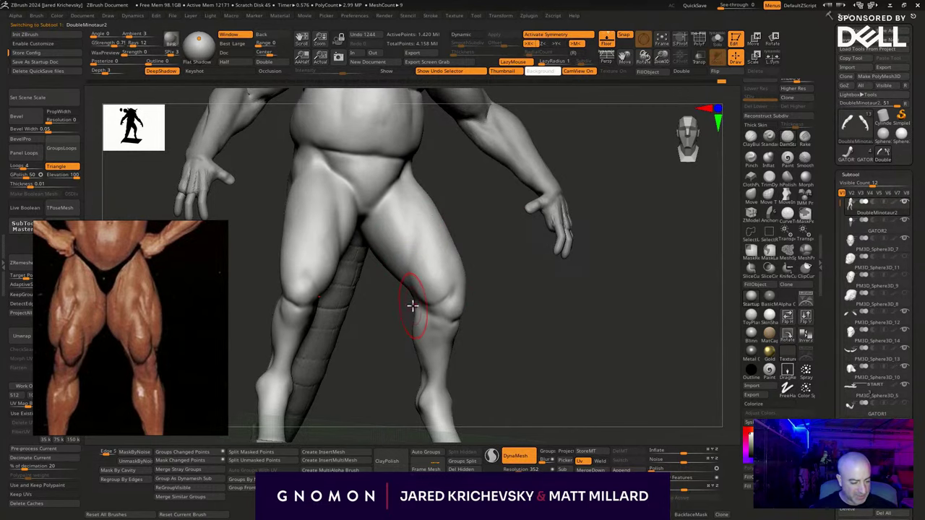
mouse_move(470, 311)
mouse_down()
mouse_move(502, 316)
mouse_move(498, 304)
mouse_up()
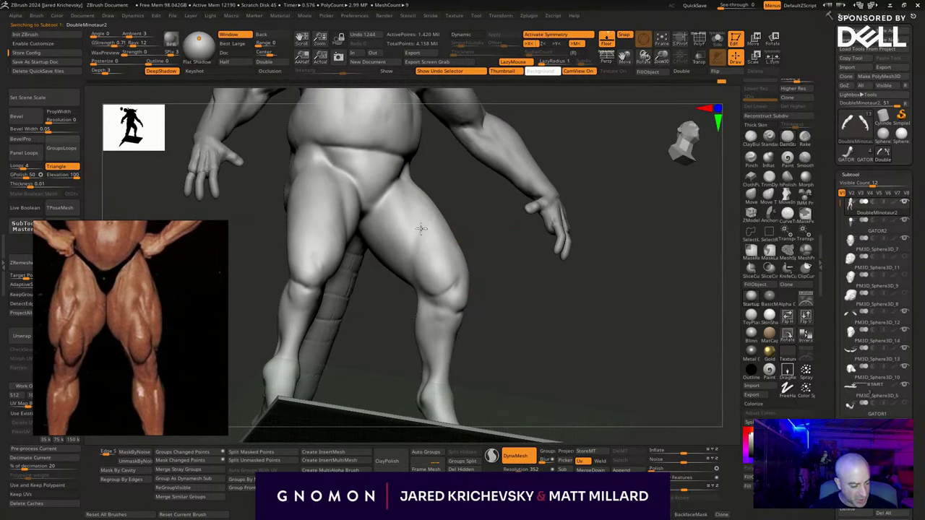
mouse_move(427, 219)
mouse_down()
mouse_move(414, 286)
mouse_move(434, 300)
mouse_up()
key(s)
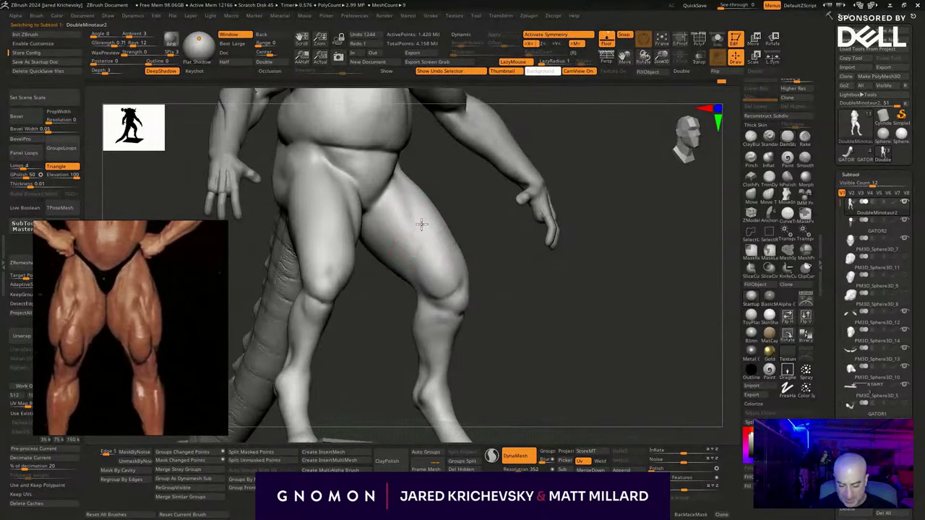
mouse_move(422, 225)
shift+mouse_down()
mouse_move(414, 278)
mouse_move(432, 309)
shift+mouse_up()
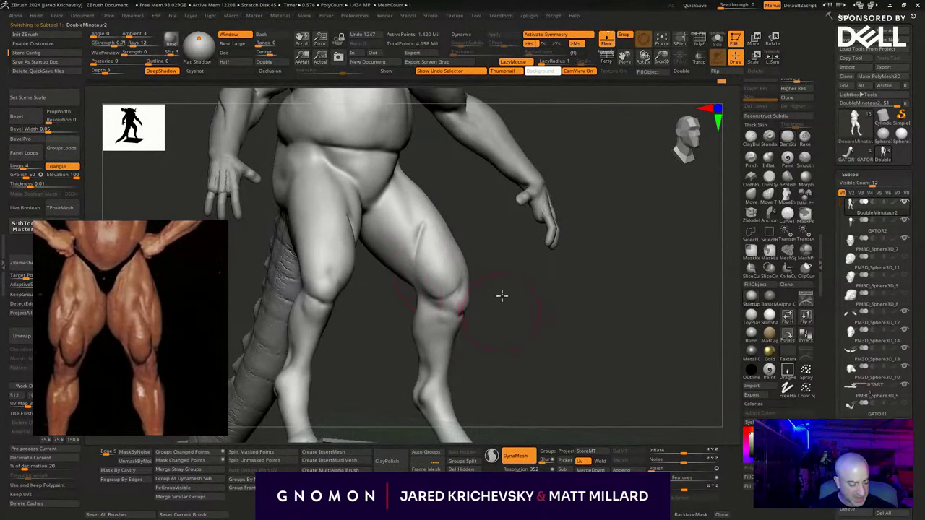
key(s)
mouse_move(502, 296)
mouse_down()
mouse_move(499, 264)
mouse_move(497, 290)
mouse_up()
drag(483, 291, 489, 270)
key(ctrl+z)
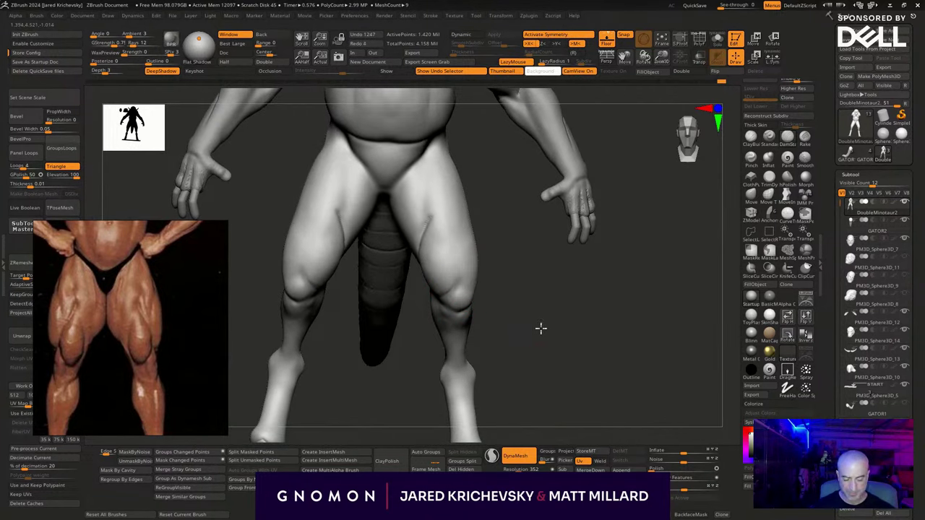
key(ctrl+z)
key(ctrl+z)
key(ctrl+z)
Carve the outline of the teardrop-shaped inner quadriceps muscle above the knee on both thighs.
key(b)
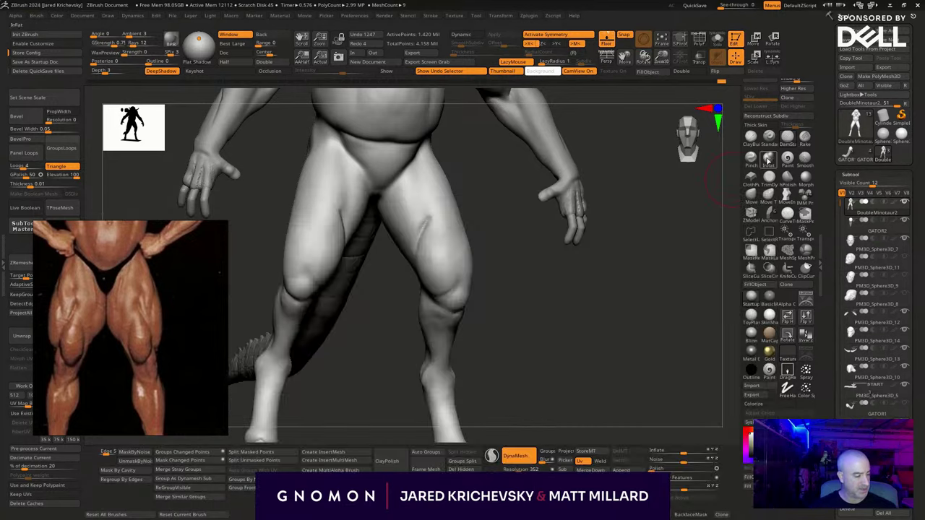
key(b)
click(346, 211)
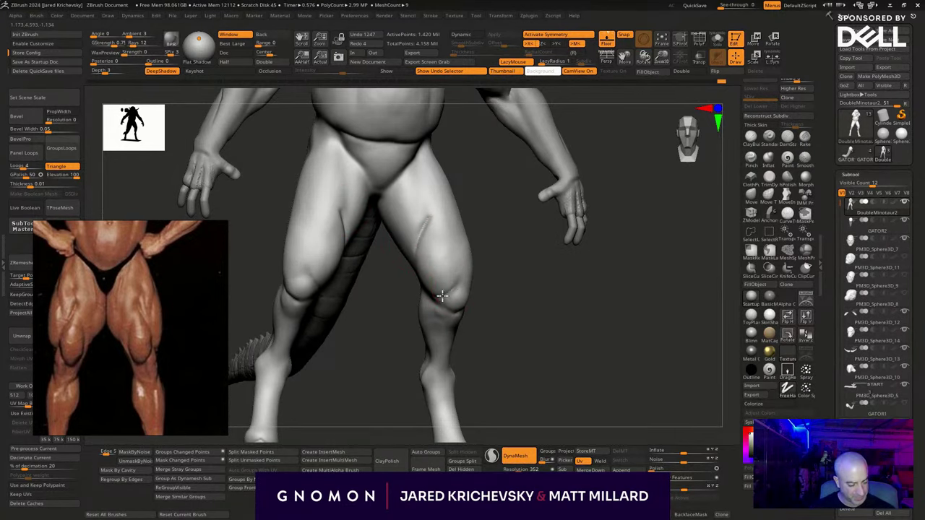
right_drag(456, 285, 471, 235)
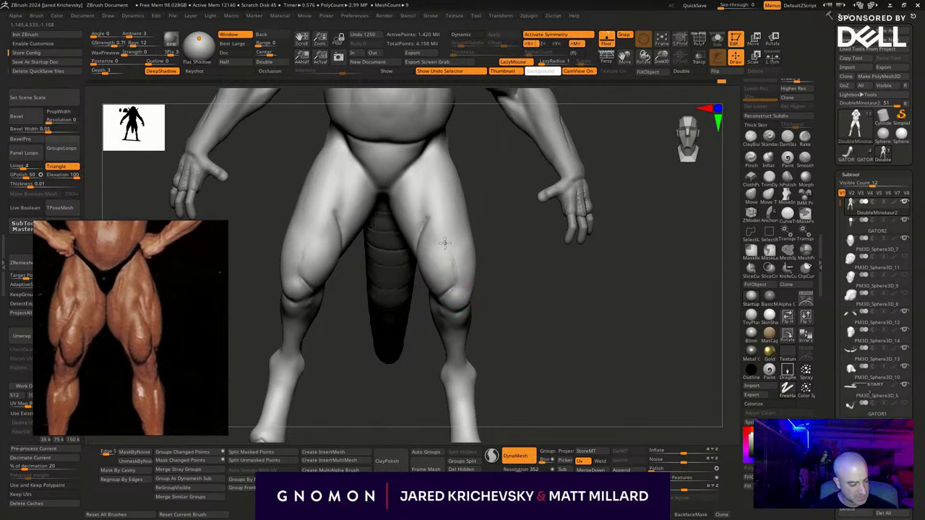
drag(456, 280, 433, 223)
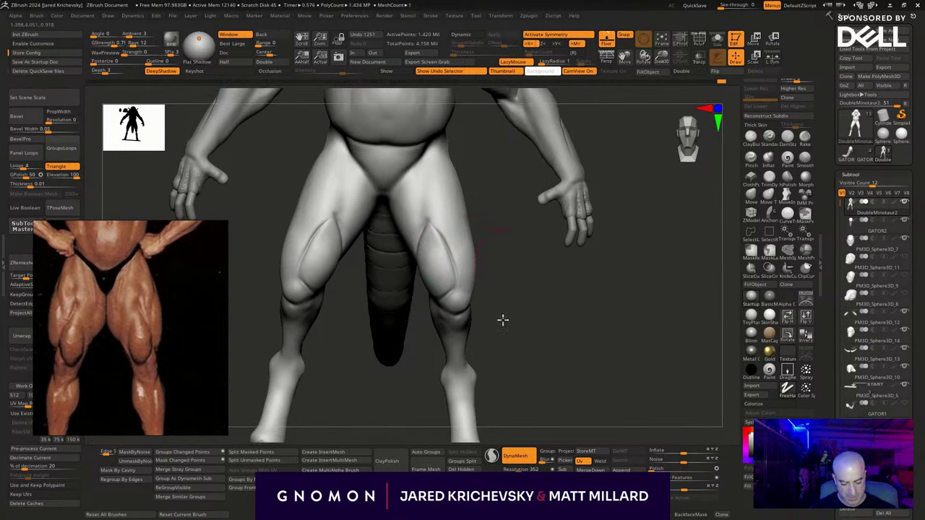
Extend the quadriceps separation lines up the front of the thighs to the hips and soften the carved muscle edges.
alt+drag(501, 320, 493, 387)
mouse_move(424, 302)
shift+mouse_down()
mouse_move(398, 262)
mouse_move(420, 229)
shift+mouse_up()
key(l)
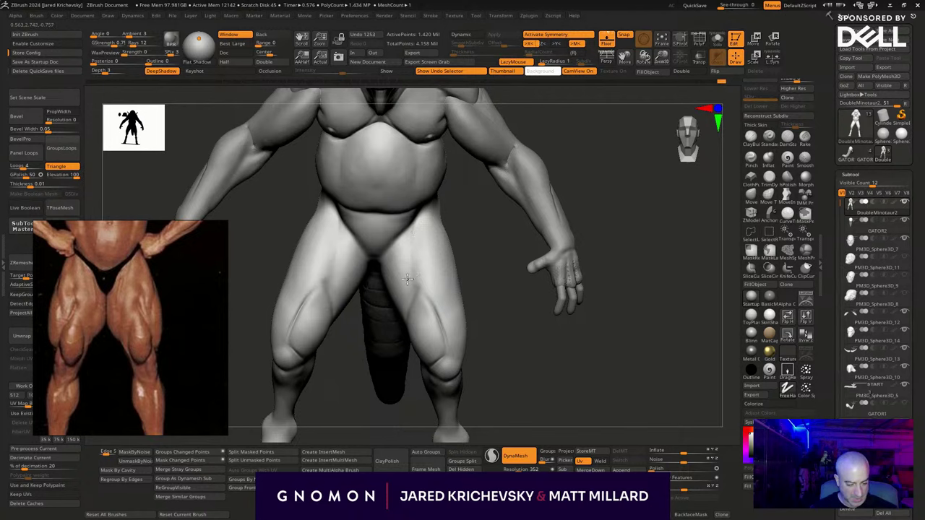
right_drag(511, 296, 454, 279)
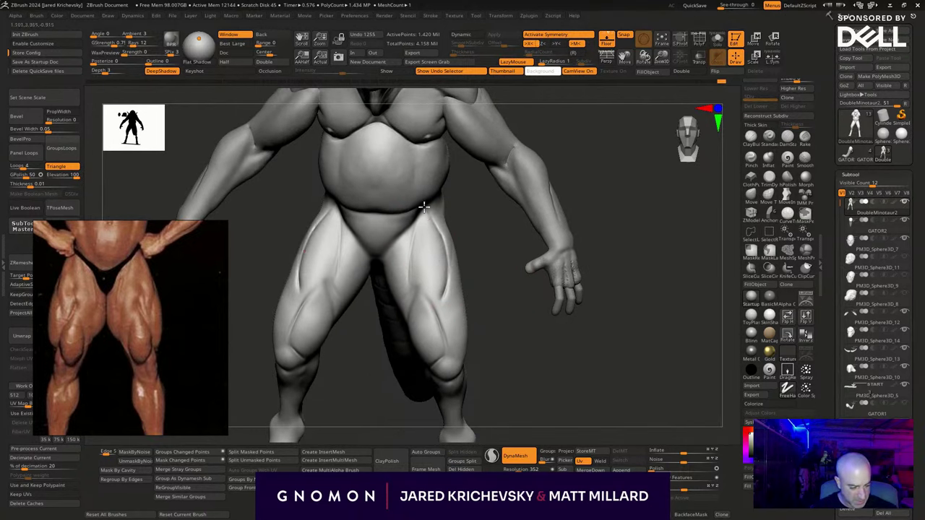
key(l)
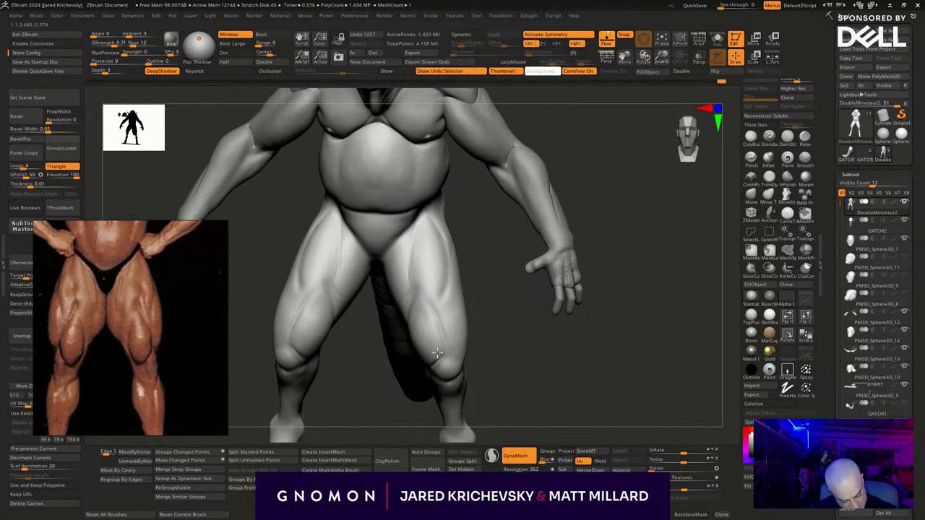
key(l)
right_drag(492, 325, 473, 382)
shift+drag(455, 386, 427, 336)
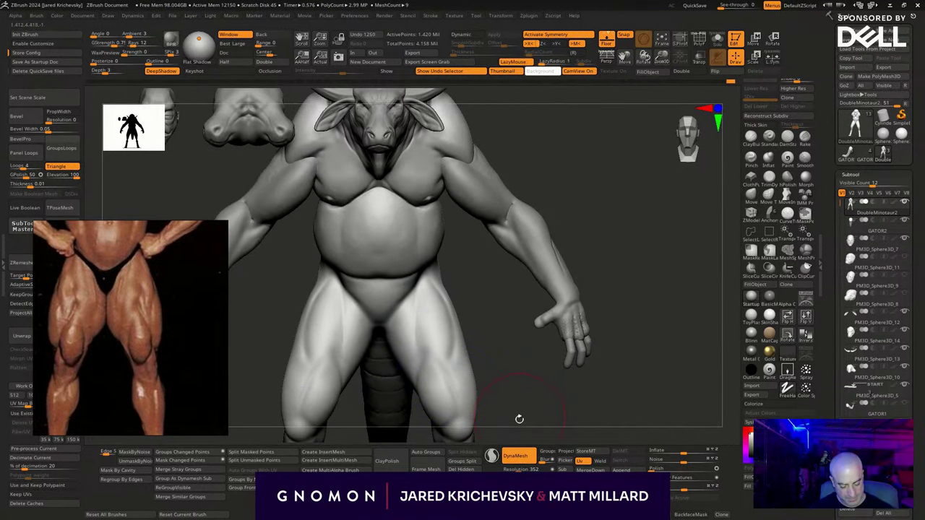
Cut a crease above the kneecap to separate it from the lower end of the thigh muscles.
mouse_move(518, 419)
alt+right_down()
mouse_move(488, 267)
mouse_move(509, 302)
mouse_move(500, 288)
mouse_move(440, 277)
alt+right_up()
right_drag(507, 294, 438, 281)
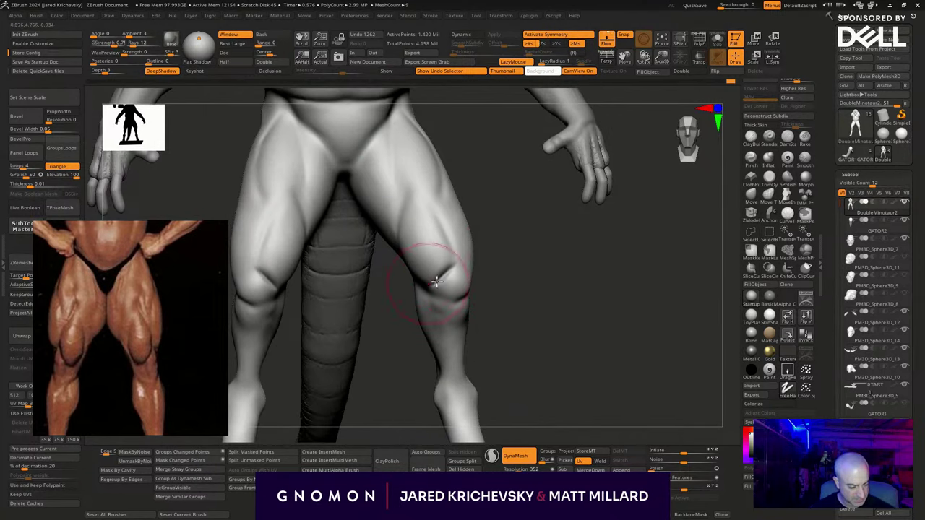
drag(437, 282, 456, 269)
drag(500, 291, 515, 295)
key(s)
drag(440, 283, 448, 280)
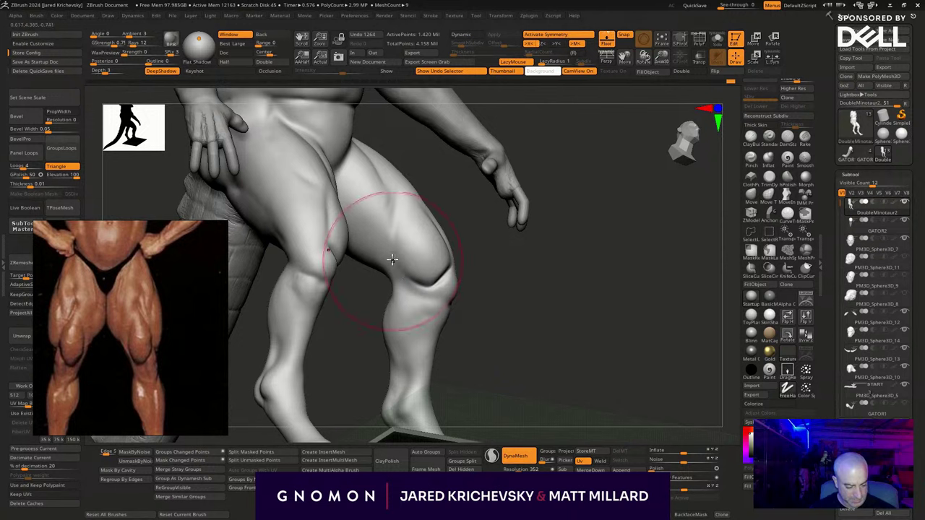
Define the inner and outer sides of the kneecap and blend the forms below it into the upper shin.
mouse_move(393, 259)
mouse_down()
mouse_move(433, 284)
mouse_move(435, 298)
mouse_up()
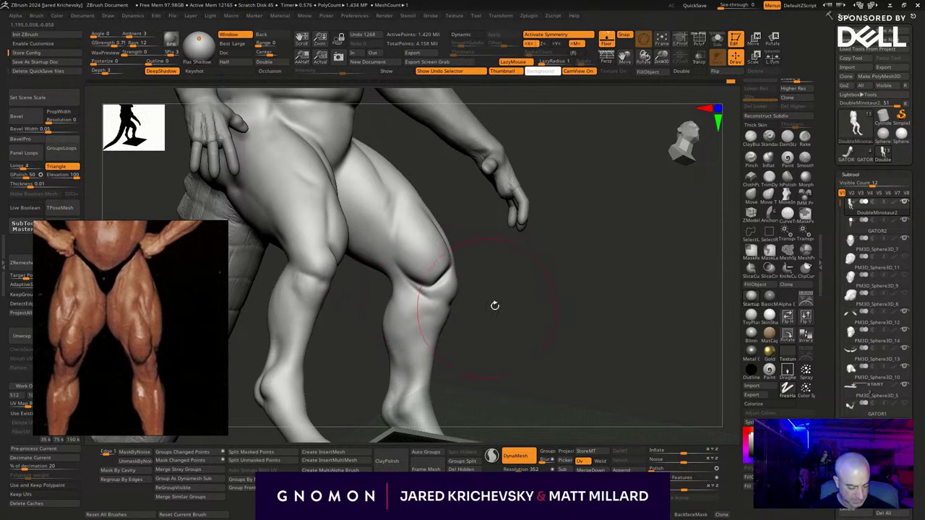
right_drag(494, 306, 409, 279)
right_drag(474, 311, 418, 289)
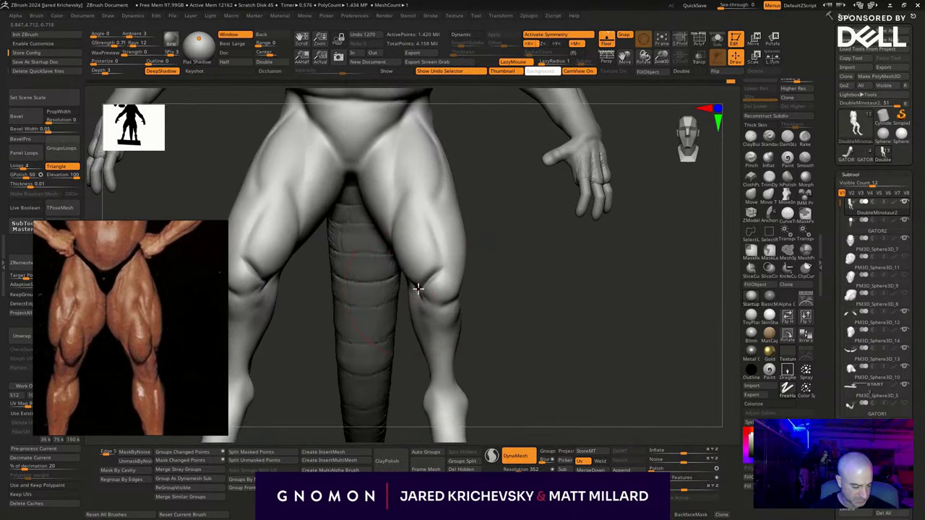
right_drag(504, 310, 392, 277)
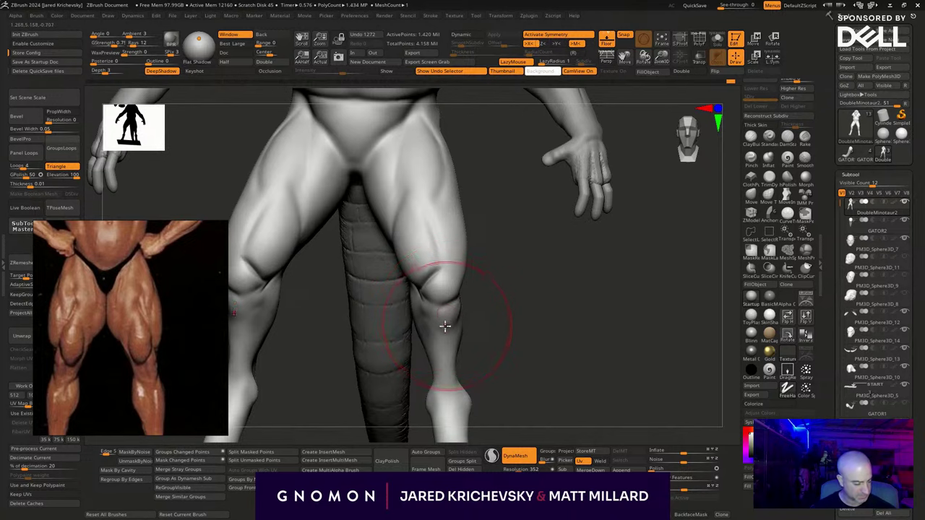
drag(431, 307, 438, 300)
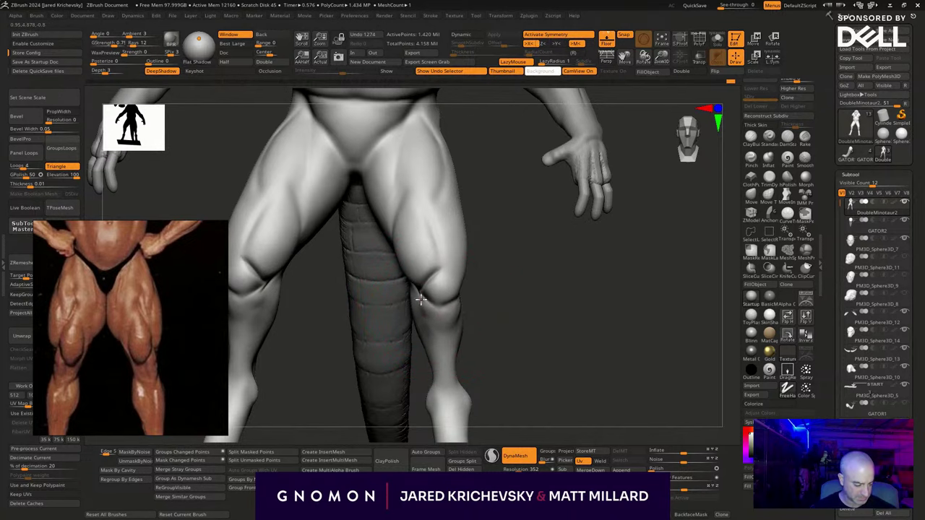
right_drag(437, 334, 470, 313)
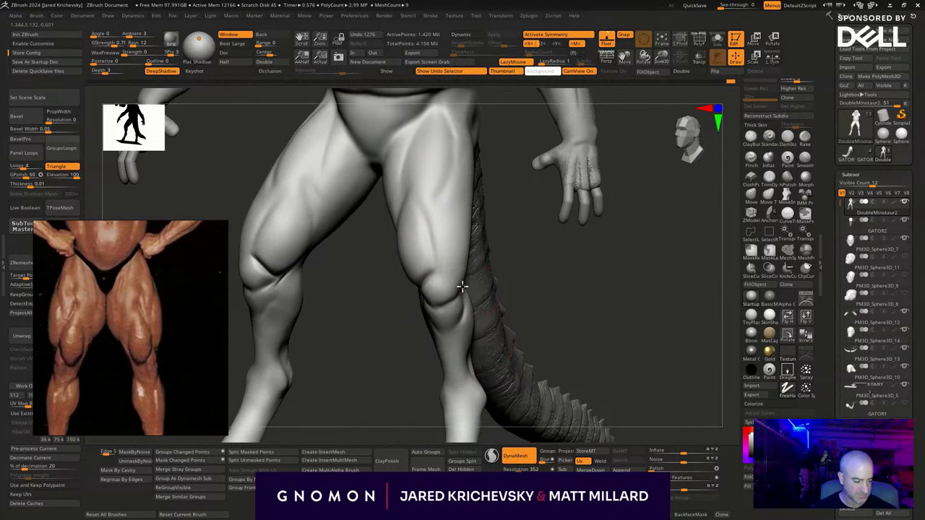
shift+drag(463, 287, 457, 280)
right_drag(463, 318, 407, 388)
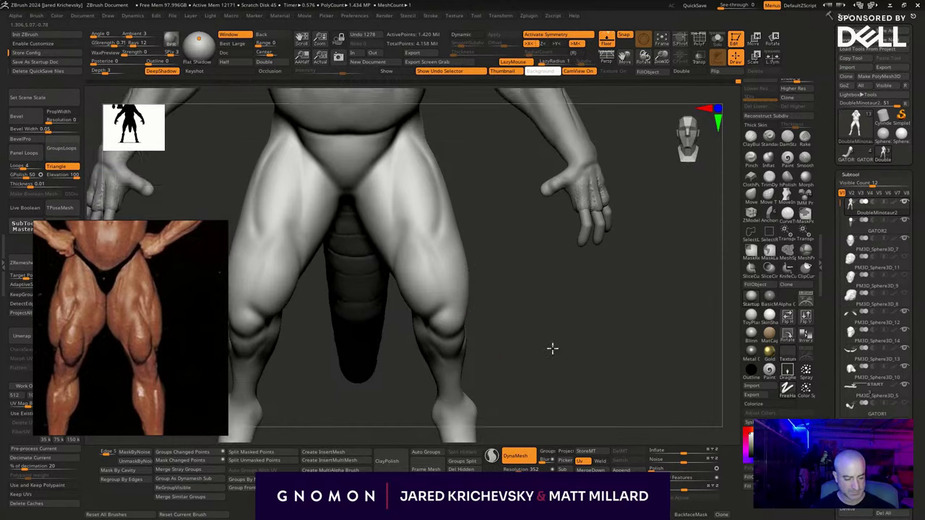
Deepen the inner edge of the teardrop muscle from a three-quarter view and smooth its transition into the inner thigh.
right_drag(553, 349, 423, 306)
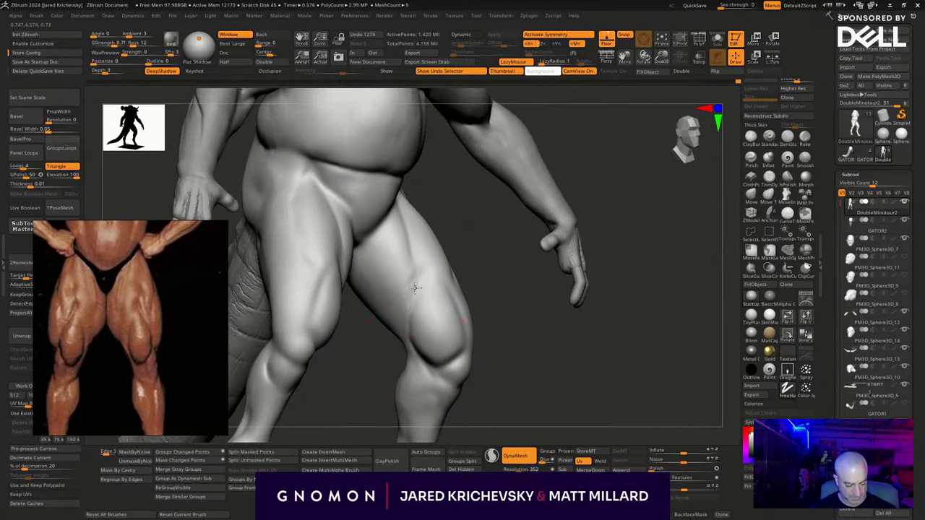
drag(416, 288, 425, 366)
drag(411, 332, 420, 354)
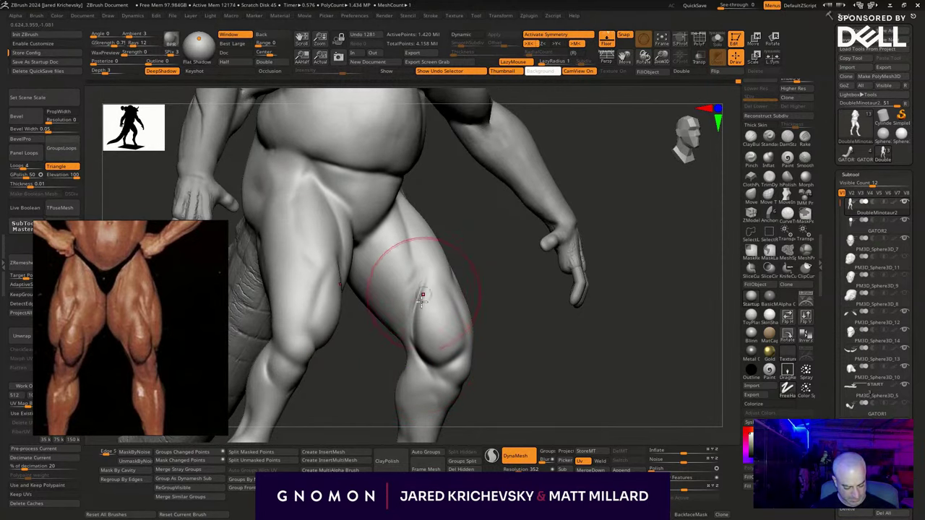
key(l)
shift+drag(427, 256, 419, 250)
Carve the long muscle line running from the front of the hip down the inner thigh.
mouse_move(490, 330)
mouse_down()
mouse_move(525, 369)
mouse_move(529, 359)
mouse_up()
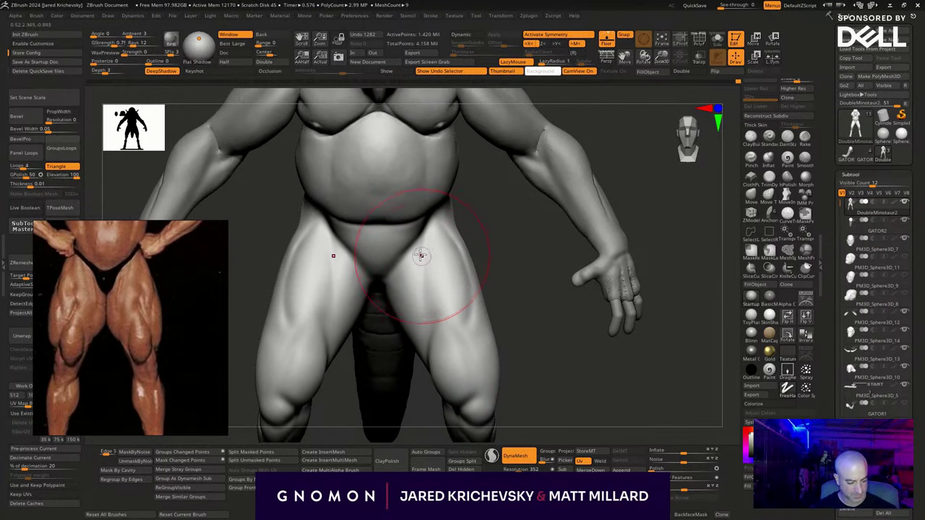
drag(422, 271, 435, 222)
drag(518, 282, 493, 284)
mouse_move(442, 207)
mouse_down()
mouse_move(427, 246)
mouse_move(436, 219)
mouse_up()
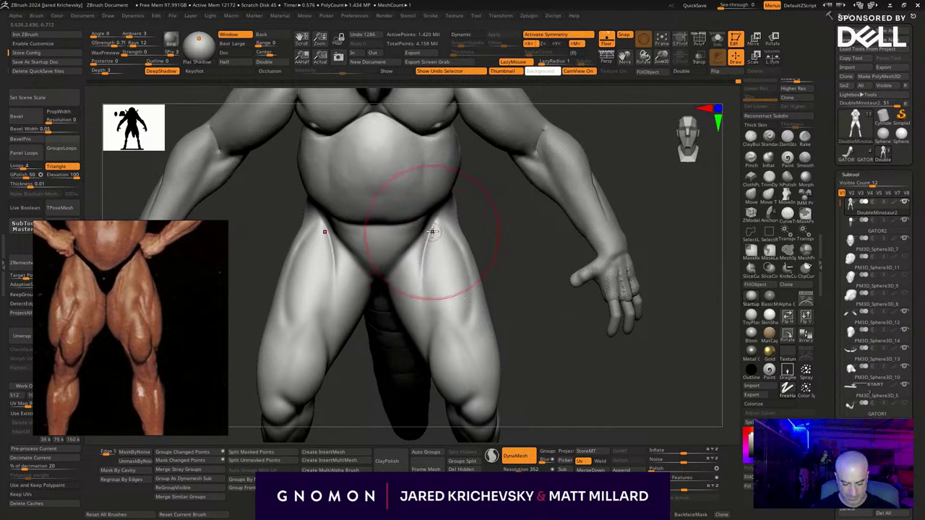
drag(421, 266, 432, 333)
Refine the muscle edges around the outer thigh and knee from the side, and undo the last stroke.
mouse_move(536, 404)
alt+mouse_down()
mouse_move(535, 361)
mouse_move(532, 402)
mouse_move(482, 349)
mouse_move(505, 363)
mouse_move(473, 342)
mouse_move(574, 415)
mouse_move(530, 369)
mouse_move(485, 350)
alt+mouse_up()
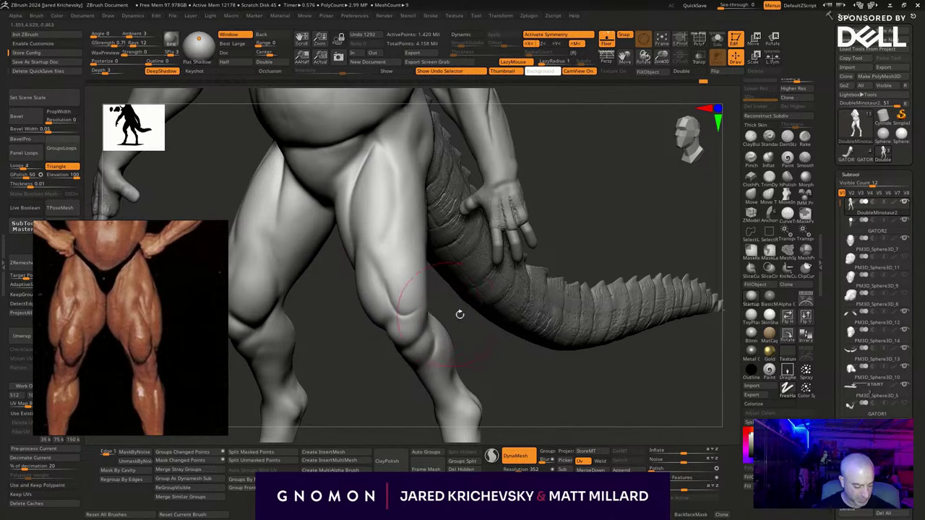
mouse_move(459, 314)
mouse_down()
mouse_move(394, 289)
mouse_move(438, 295)
mouse_up()
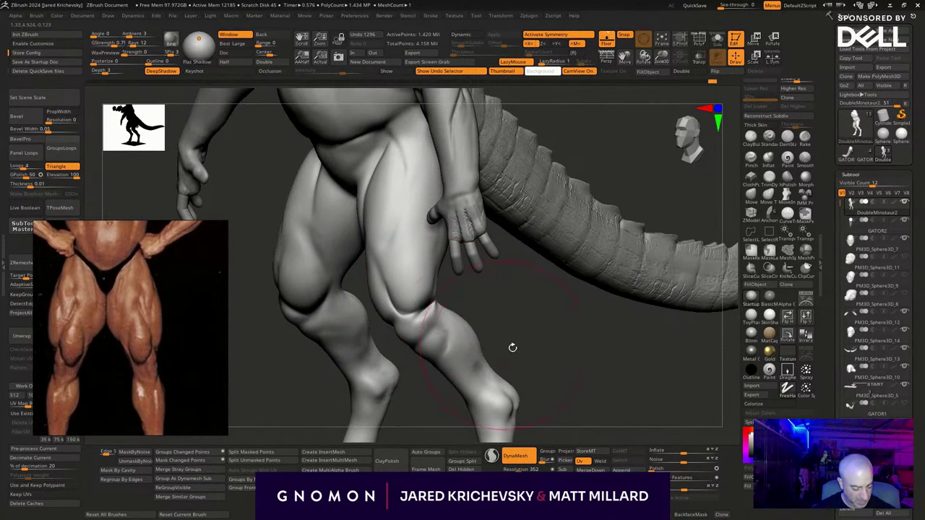
drag(513, 348, 484, 351)
key(ctrl+z)
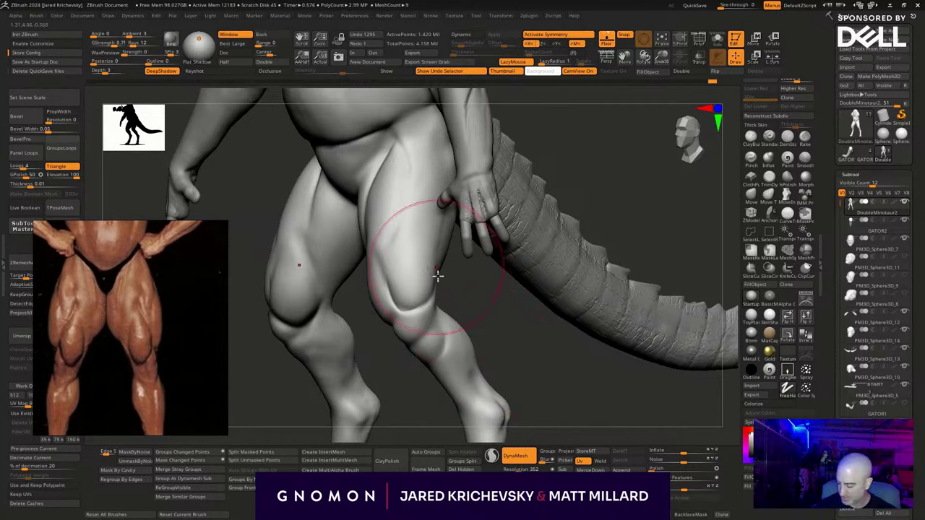
Build up the outer side of the knee where the thigh meets the lower leg with the ClayBuildup brush.
key(b)
key(c)
key(b)
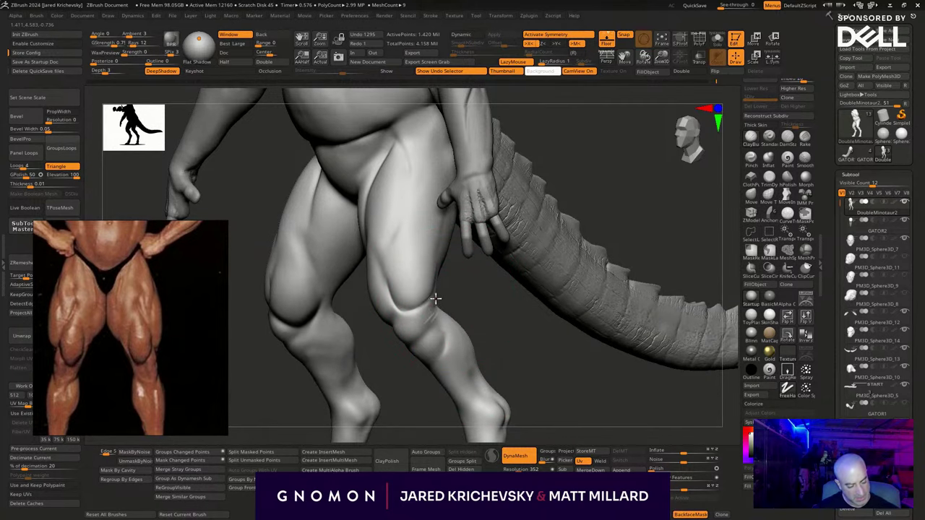
right_drag(430, 324, 413, 299)
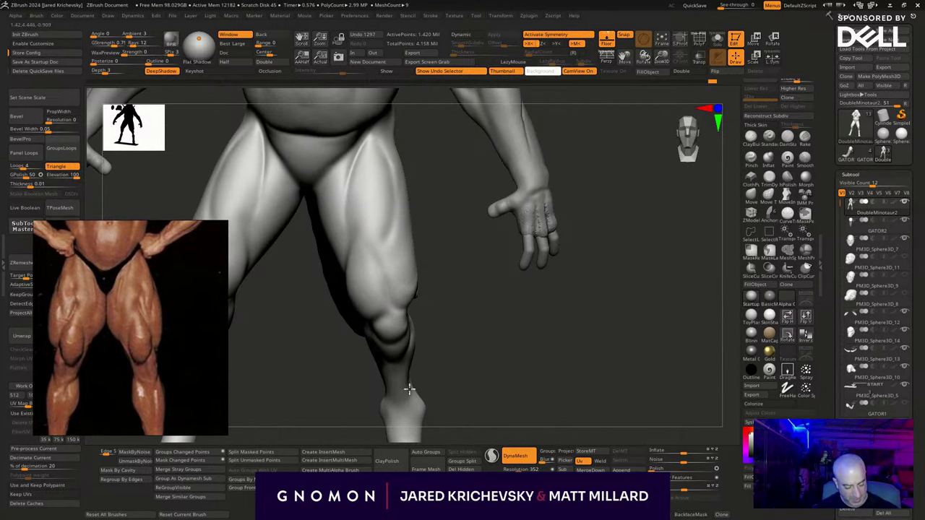
Build up the lower outer thigh muscle above the knee from the front and smooth it into the upper thigh.
right_drag(409, 391, 566, 324)
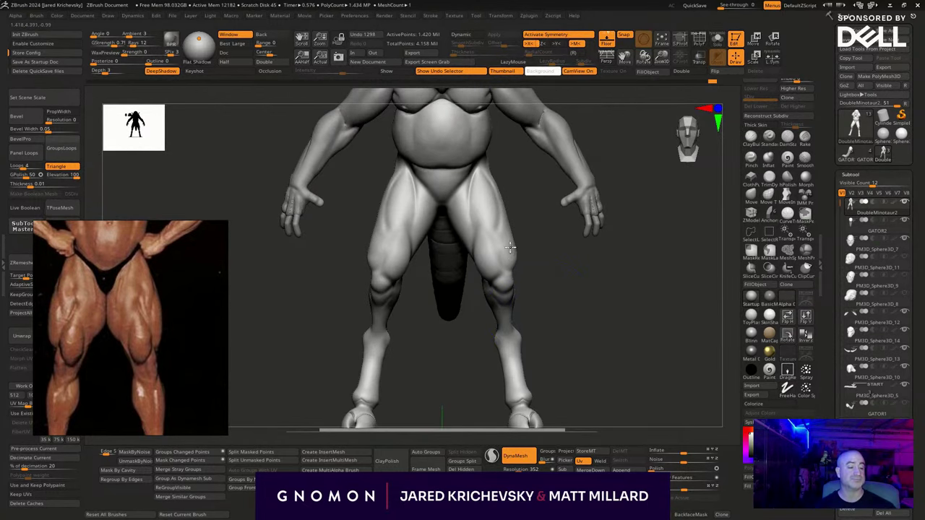
alt+right_drag(534, 260, 701, 318)
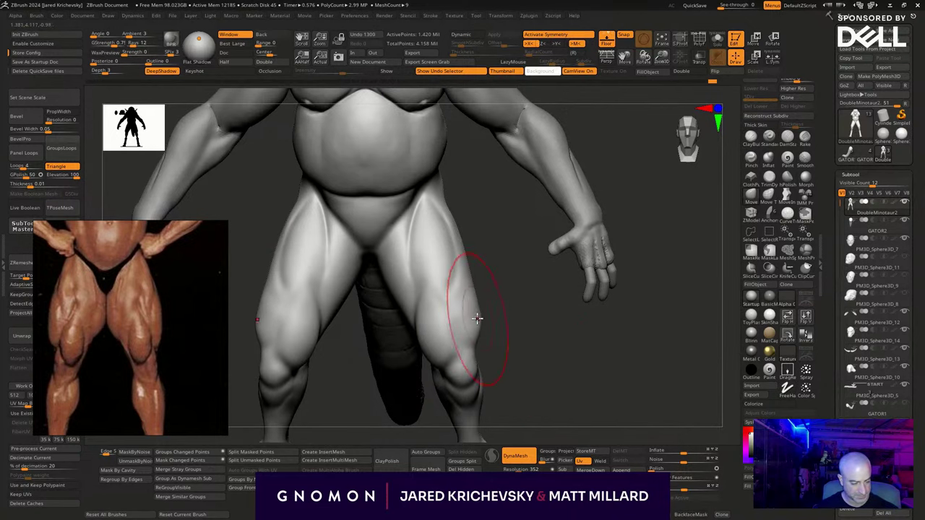
right_drag(477, 316, 494, 322)
key(b)
key(d)
key(s)
key(s)
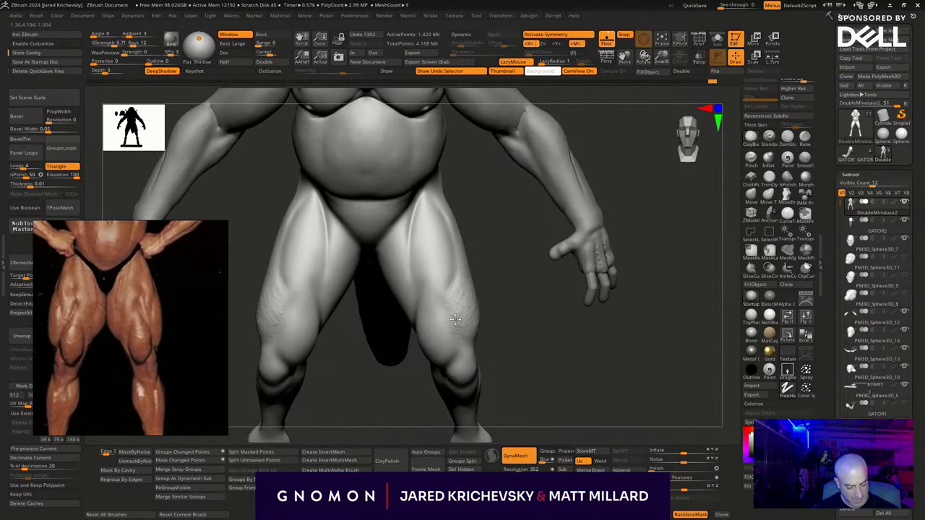
mouse_move(478, 342)
mouse_down()
mouse_move(493, 327)
mouse_move(457, 319)
mouse_move(436, 241)
mouse_up()
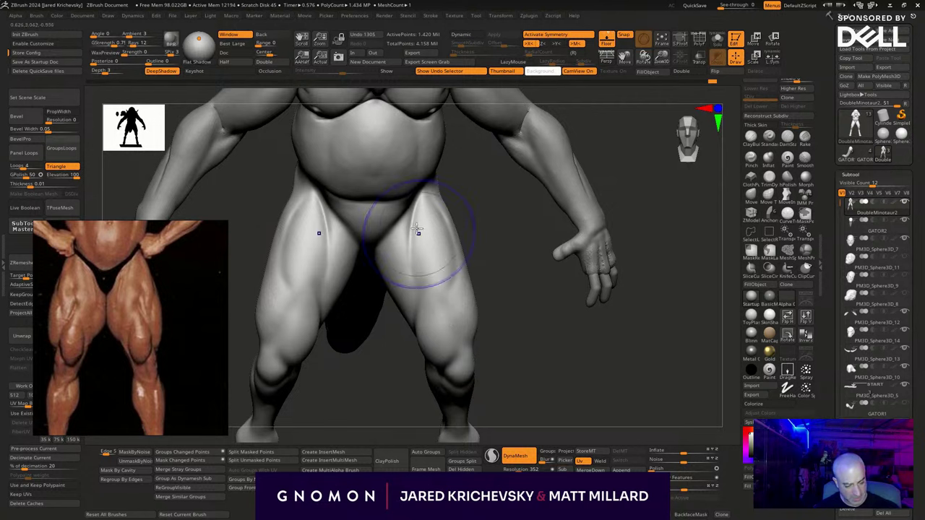
Refine the thigh's muscle surface and adjust the upper thigh contour near the hip with the Move brush.
alt+drag(574, 389, 522, 404)
mouse_move(467, 295)
mouse_down()
mouse_move(459, 321)
mouse_move(414, 295)
mouse_move(427, 304)
mouse_up()
click(751, 195)
drag(435, 205, 440, 207)
mouse_move(537, 351)
alt+mouse_down()
mouse_move(531, 316)
mouse_move(552, 324)
alt+mouse_up()
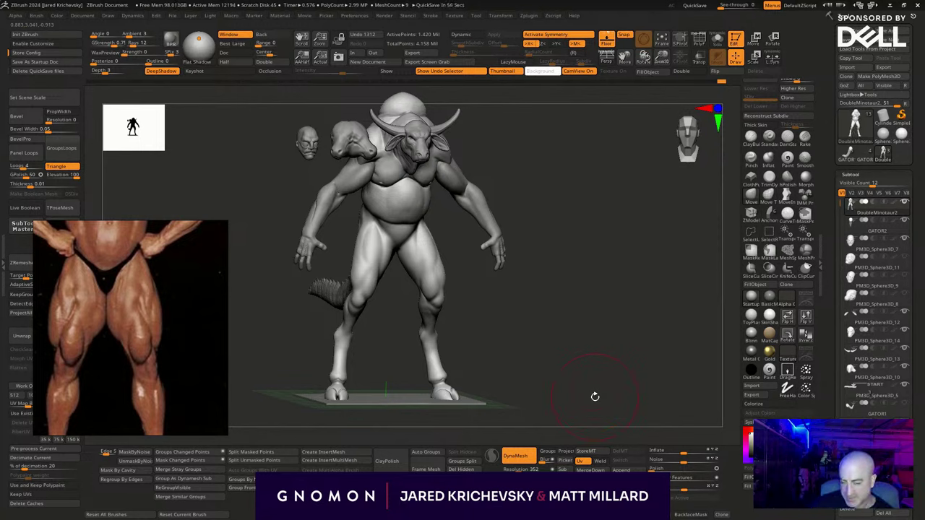
Define the division between the front thigh muscles above the knee and smooth its lower end.
shift+drag(584, 378, 525, 366)
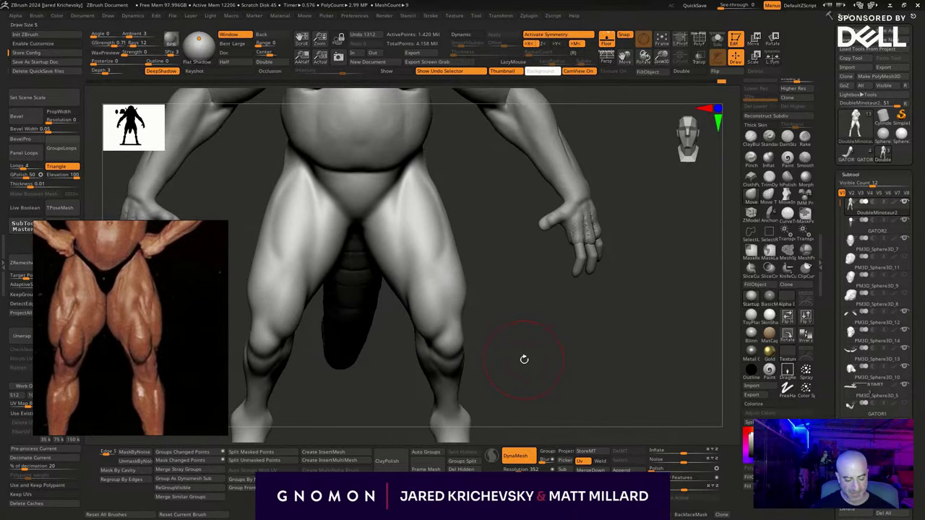
key(l)
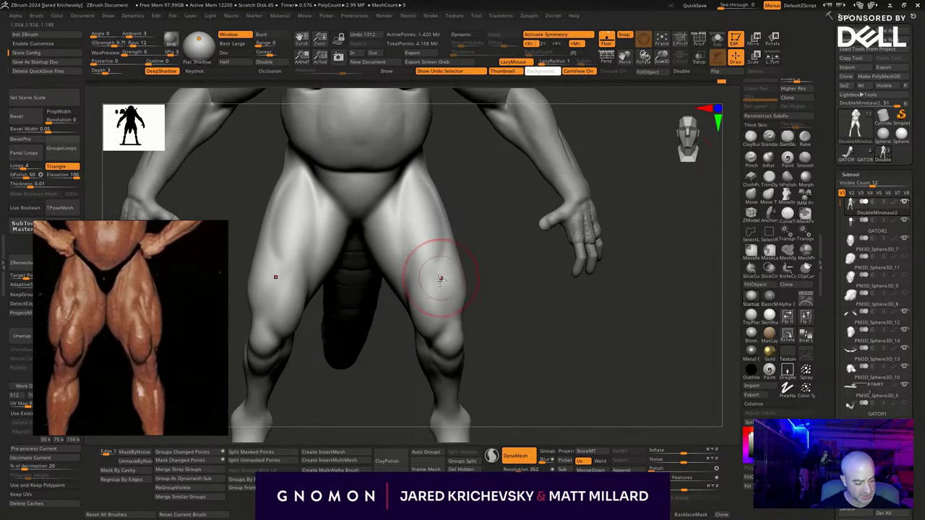
drag(438, 288, 437, 285)
alt+drag(511, 338, 504, 387)
key(s)
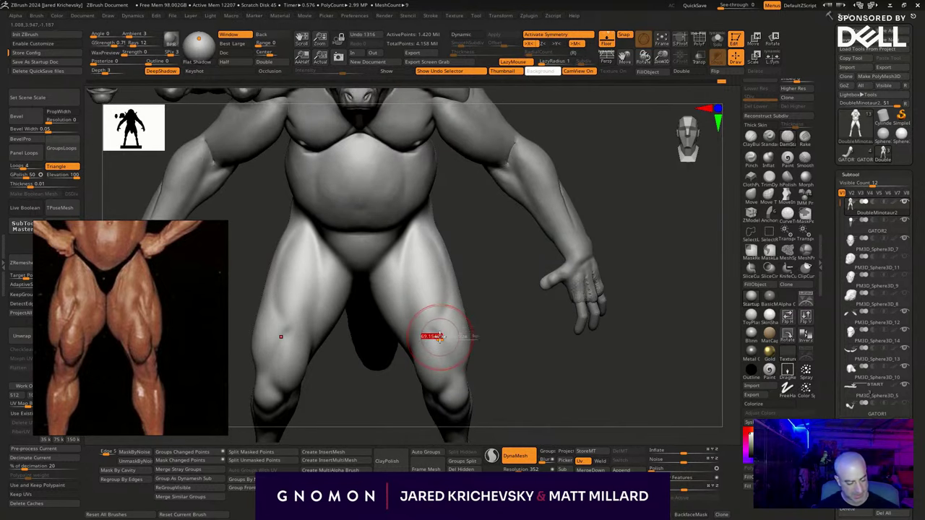
drag(432, 335, 436, 342)
key(l)
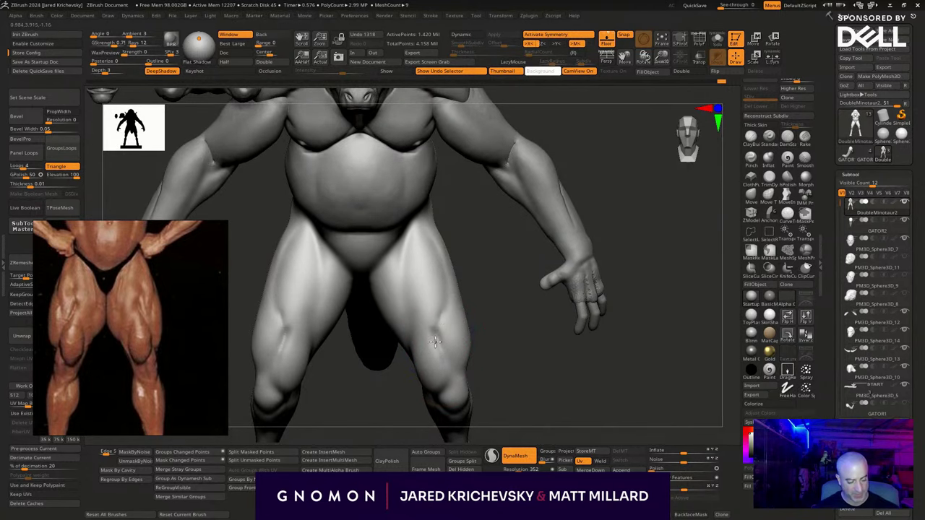
shift+drag(441, 373, 443, 378)
Carve the front of the hip where the belly meets the thigh, undo a stroke, and smooth the area.
drag(504, 356, 492, 297)
key(s)
drag(378, 233, 452, 216)
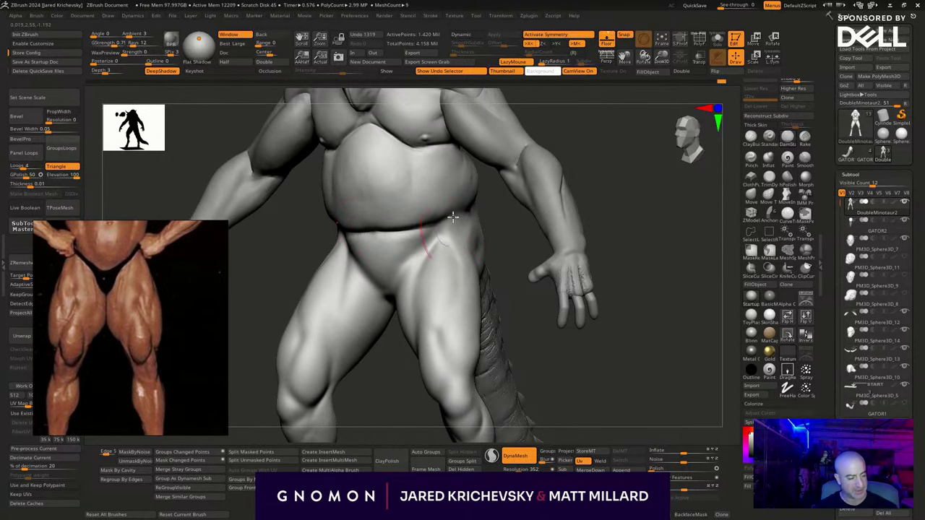
drag(535, 338, 512, 335)
key(s)
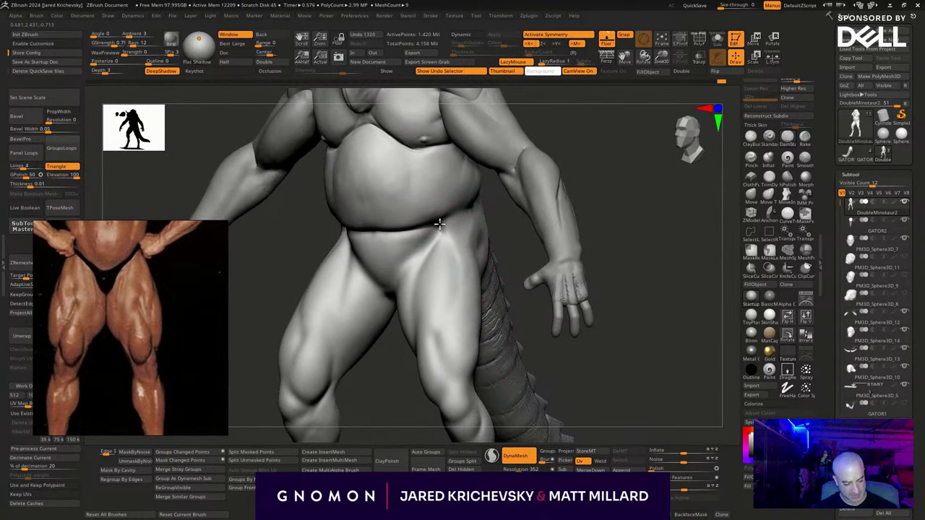
key(ctrl+z)
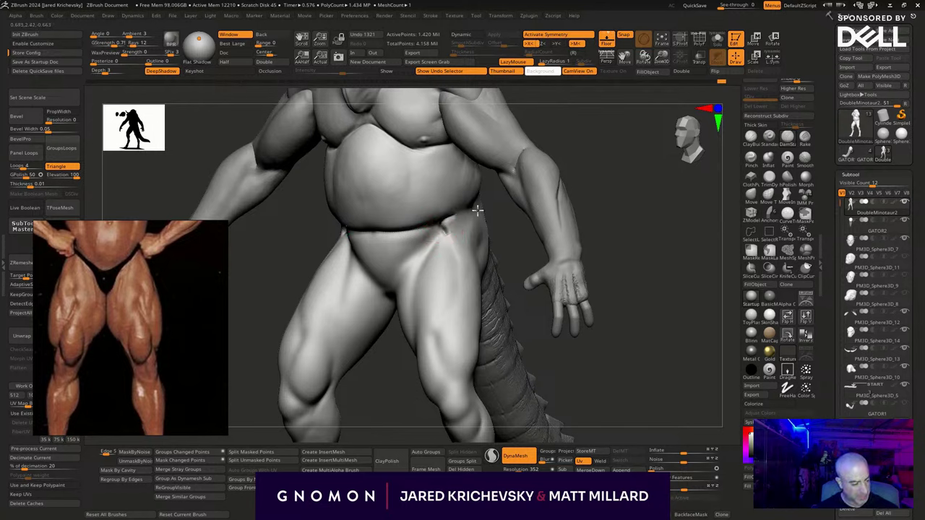
drag(654, 282, 621, 281)
mouse_move(467, 212)
shift+mouse_down()
mouse_move(484, 210)
mouse_move(440, 224)
mouse_move(430, 247)
shift+mouse_up()
Sharpen the groin crease running from the crotch up to the front of the hip.
drag(397, 414, 435, 412)
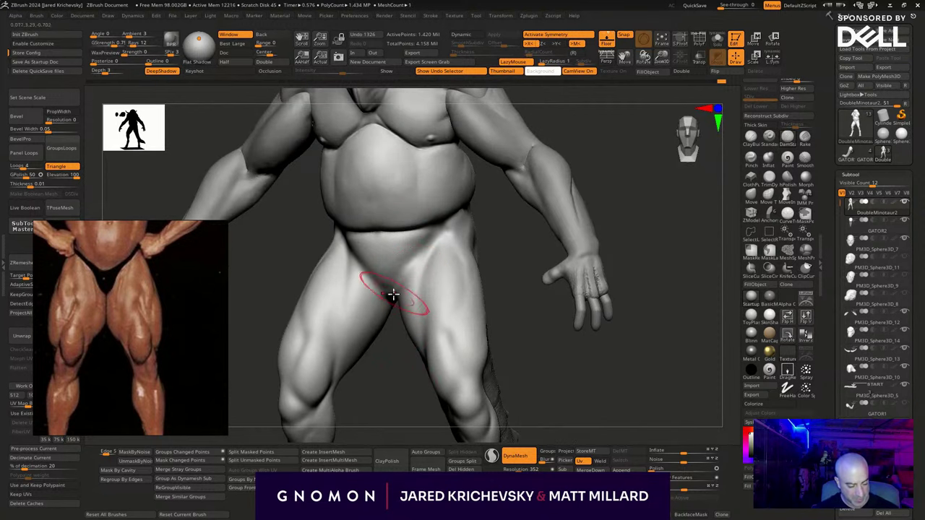
drag(394, 293, 444, 224)
drag(375, 340, 404, 329)
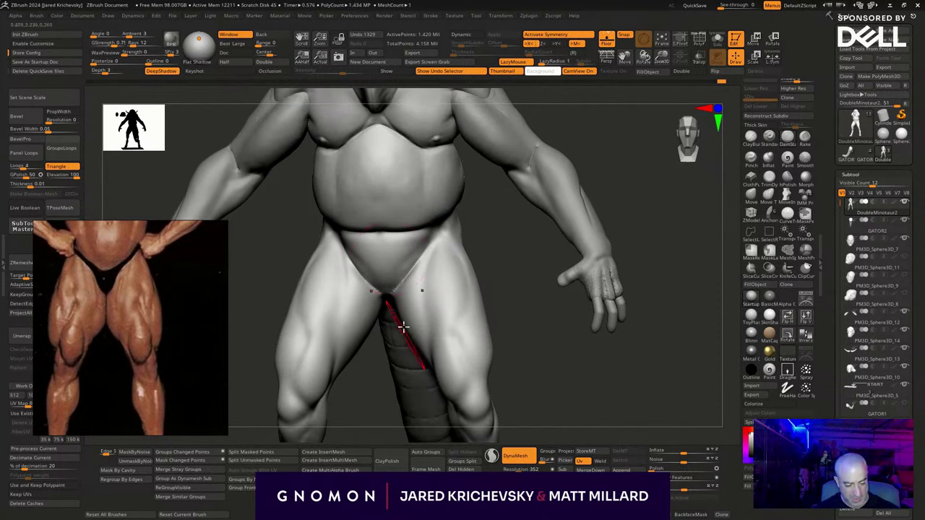
Build up the lower abdomen between the groin creases and reshape the belly's lower fold with the Move brush.
key(b)
key(m)
key(v)
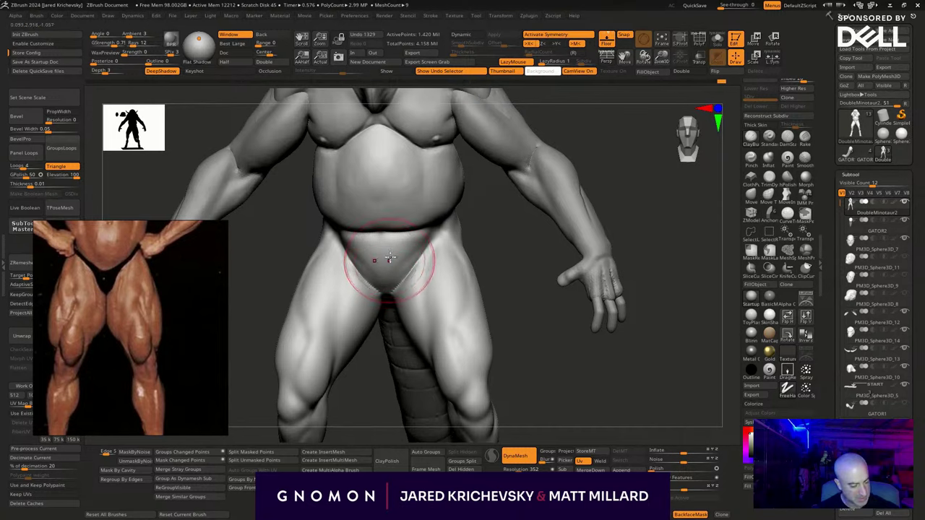
drag(391, 257, 381, 281)
mouse_move(587, 357)
mouse_down()
mouse_move(597, 371)
mouse_move(589, 377)
mouse_up()
mouse_move(396, 250)
mouse_down()
mouse_move(397, 242)
mouse_move(394, 254)
mouse_up()
click(749, 196)
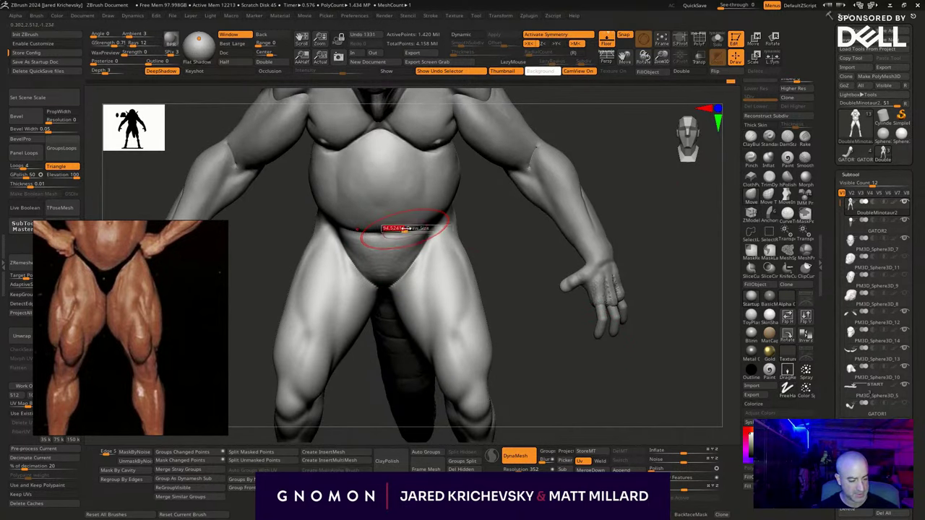
mouse_move(408, 224)
mouse_down()
mouse_move(409, 245)
mouse_move(434, 228)
mouse_move(383, 250)
mouse_move(397, 255)
mouse_move(403, 306)
mouse_move(434, 275)
mouse_move(428, 285)
mouse_up()
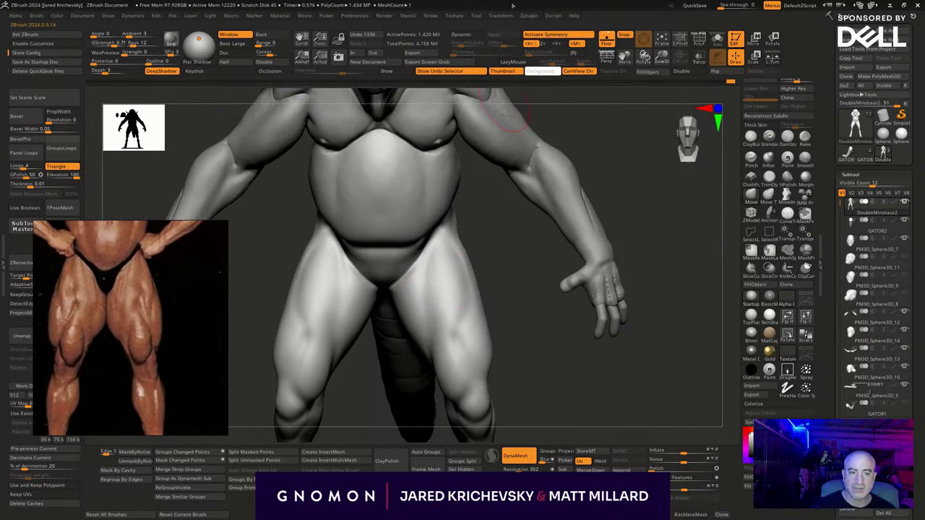
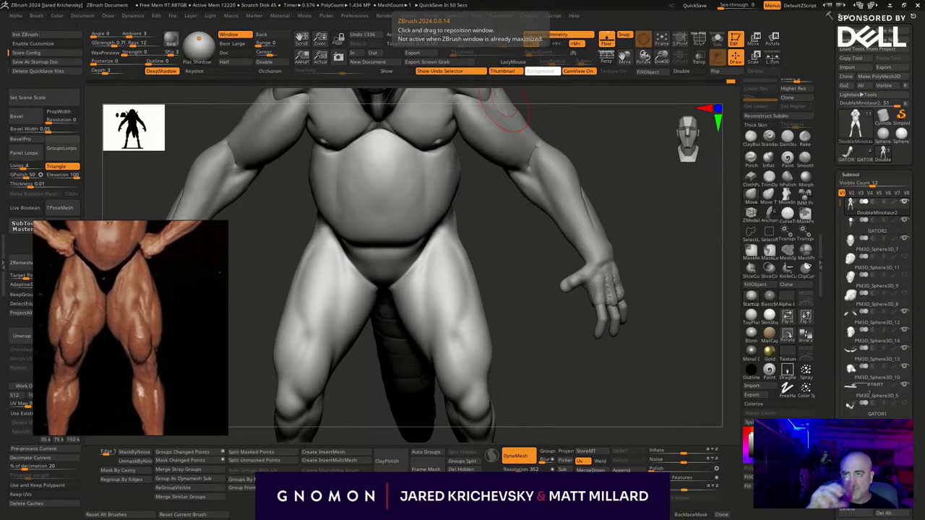
Add volume to the front thigh muscle above the knee and smooth the upper thigh near the hip.
drag(583, 398, 584, 399)
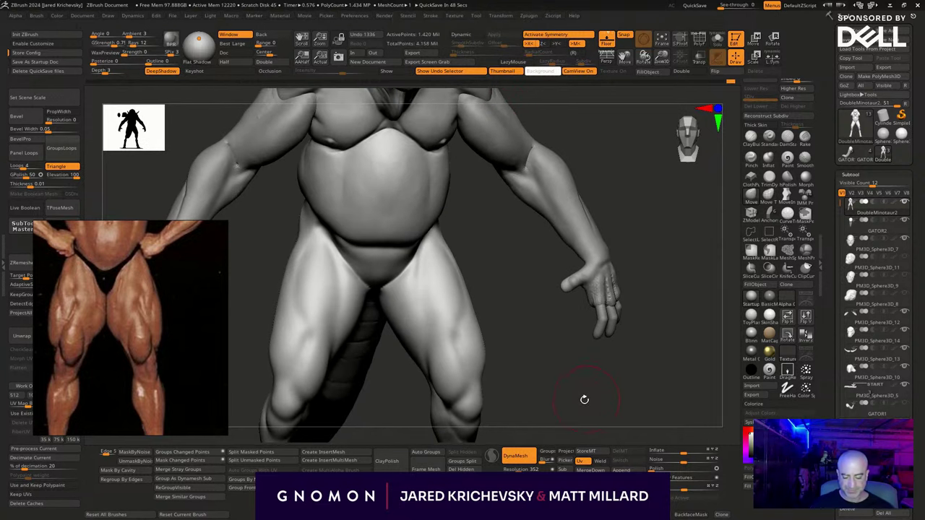
drag(535, 362, 482, 289)
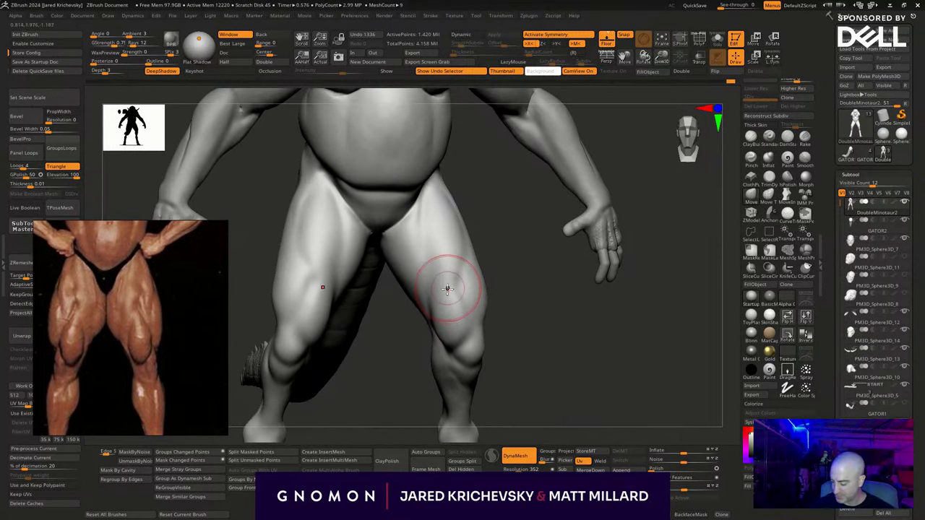
key(b)
click(455, 294)
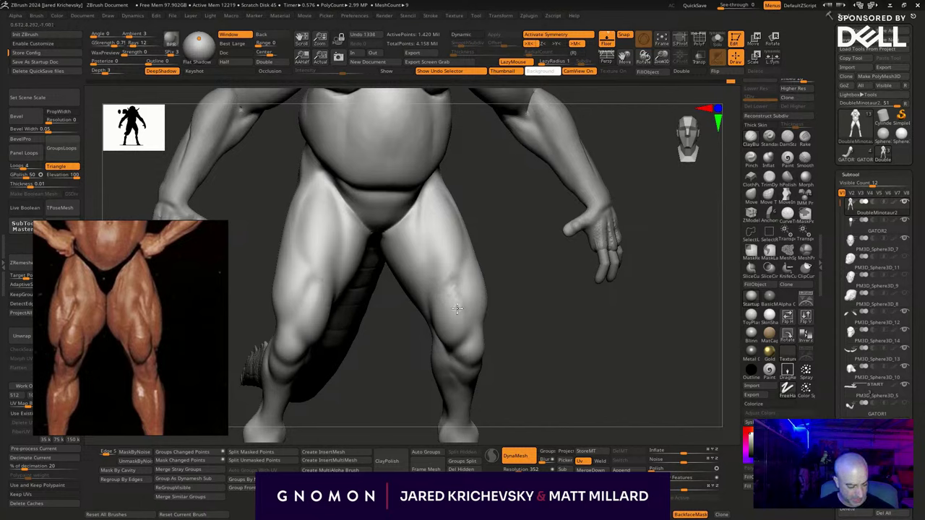
mouse_move(500, 329)
mouse_down()
mouse_move(455, 291)
mouse_move(438, 308)
mouse_move(432, 294)
mouse_up()
shift+drag(432, 188, 429, 214)
Build up the inner thigh muscles below the groin and smooth them into the thigh.
alt+drag(508, 324, 526, 368)
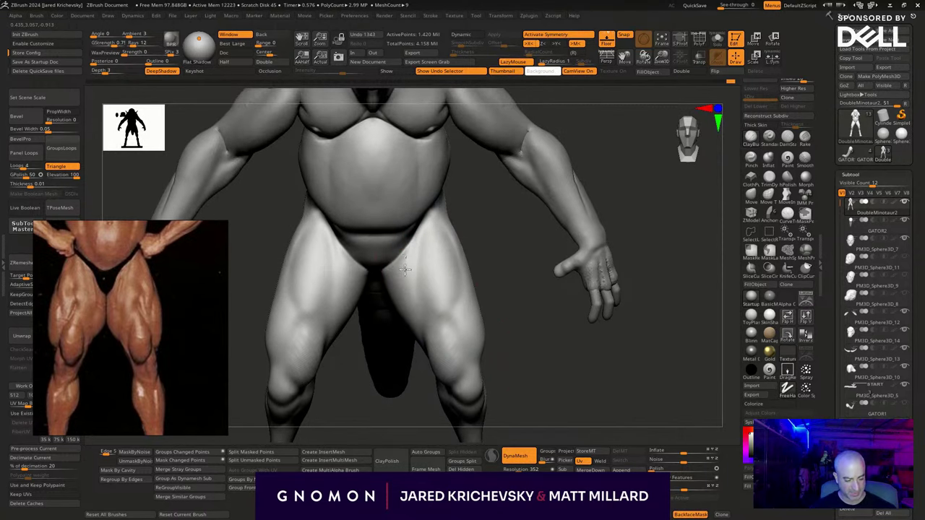
drag(405, 269, 406, 262)
drag(403, 303, 409, 314)
alt+drag(538, 395, 522, 375)
shift+drag(418, 260, 412, 271)
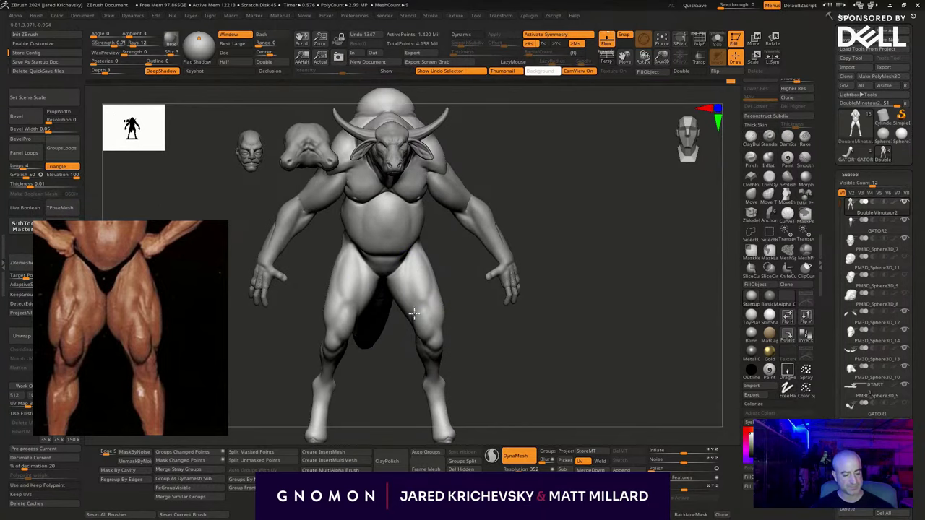
Build up the ankle joint above the hoof, working around its front and sides.
drag(554, 376, 474, 259)
drag(395, 312, 383, 317)
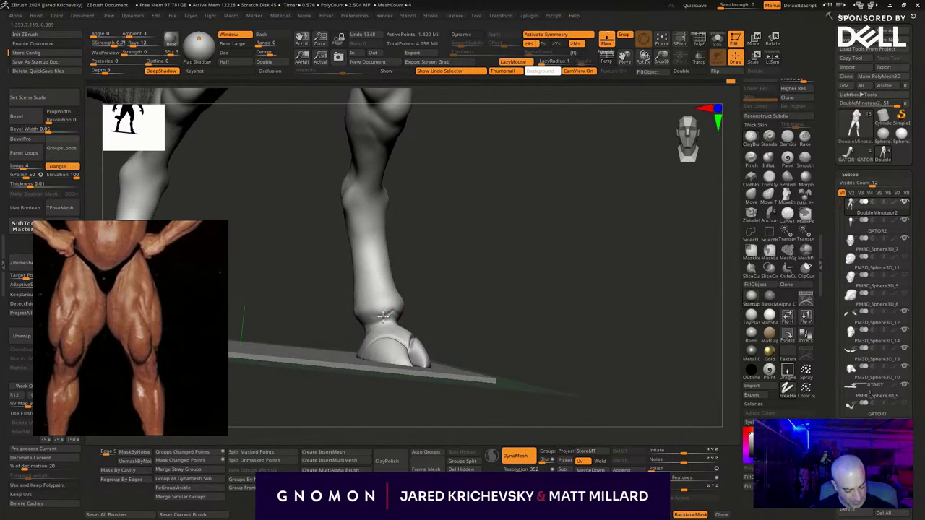
drag(419, 289, 436, 289)
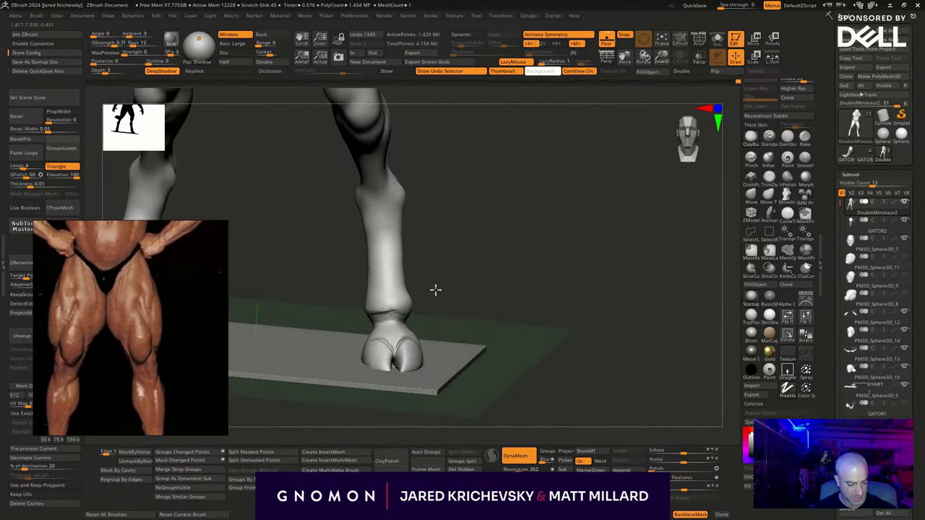
drag(399, 314, 414, 302)
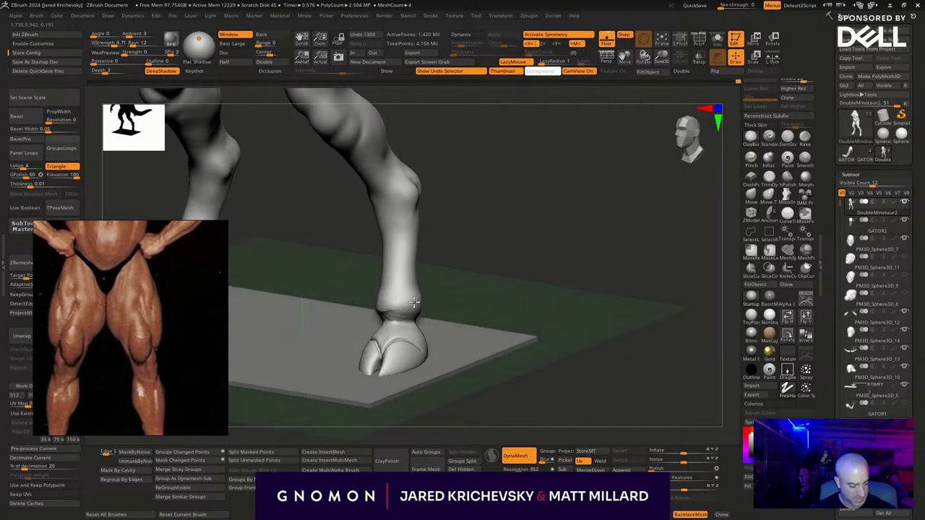
drag(459, 266, 390, 307)
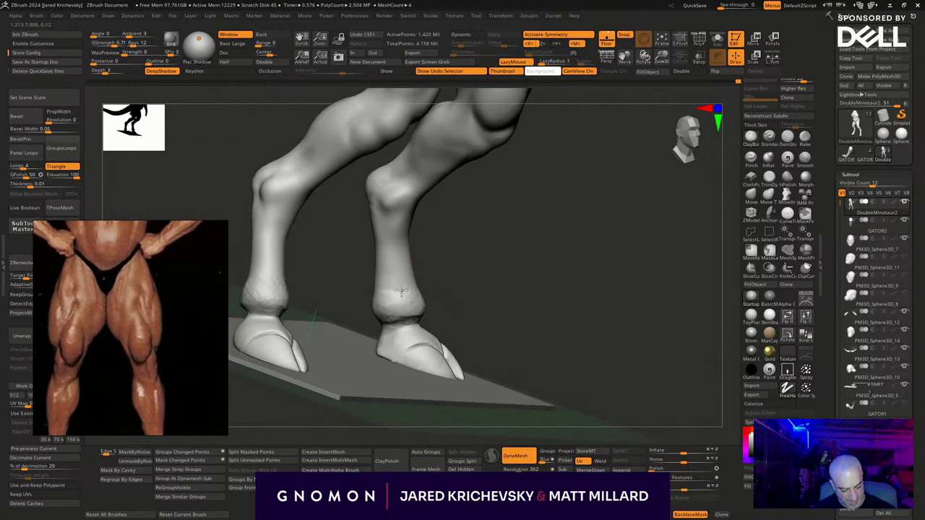
mouse_move(443, 255)
mouse_down()
mouse_move(446, 233)
mouse_move(485, 267)
mouse_move(456, 281)
mouse_move(410, 260)
mouse_move(473, 283)
mouse_move(403, 274)
mouse_up()
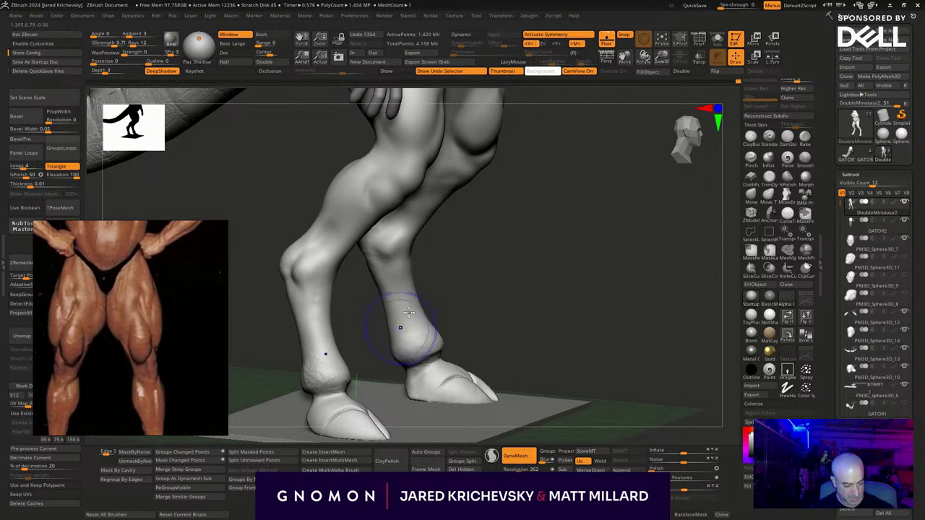
Add volume to the back of the ankle joint and smooth the rear of the lower leg below the hock.
drag(409, 312, 367, 327)
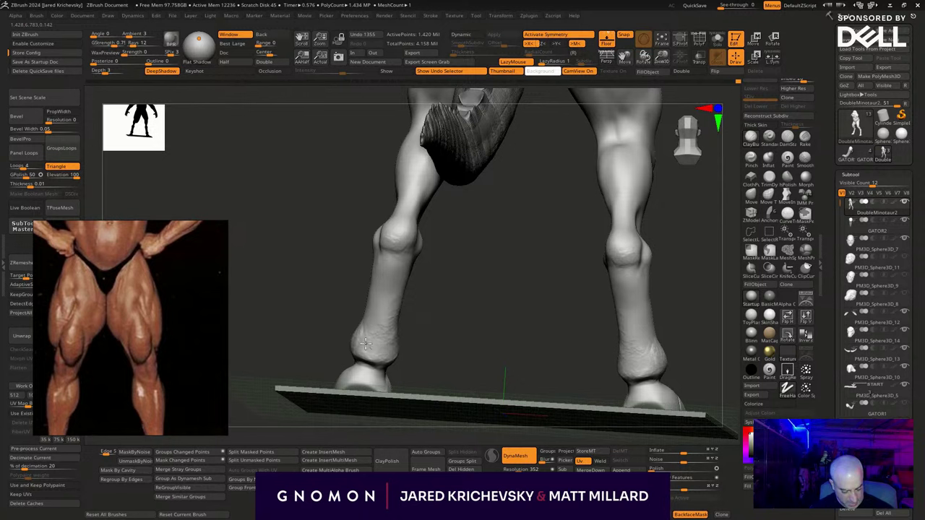
drag(388, 354, 379, 316)
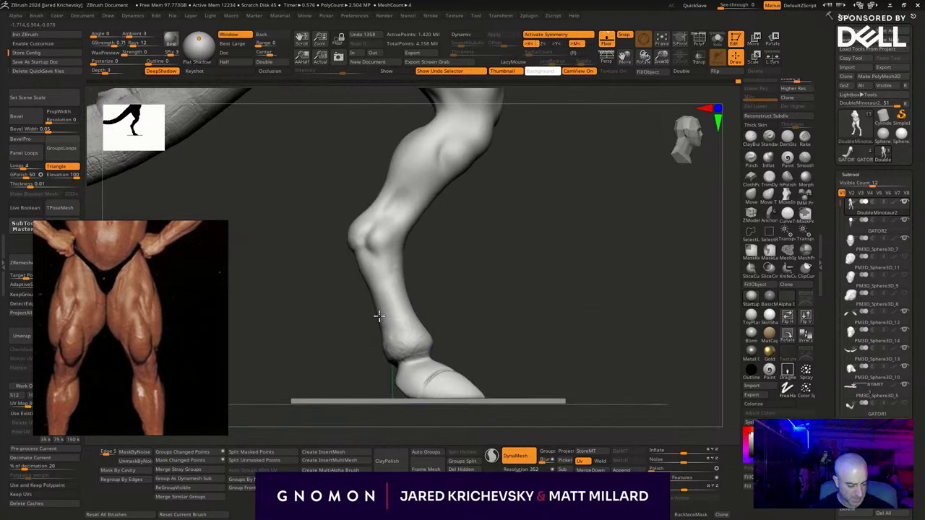
shift+drag(365, 256, 383, 285)
alt+drag(530, 330, 537, 345)
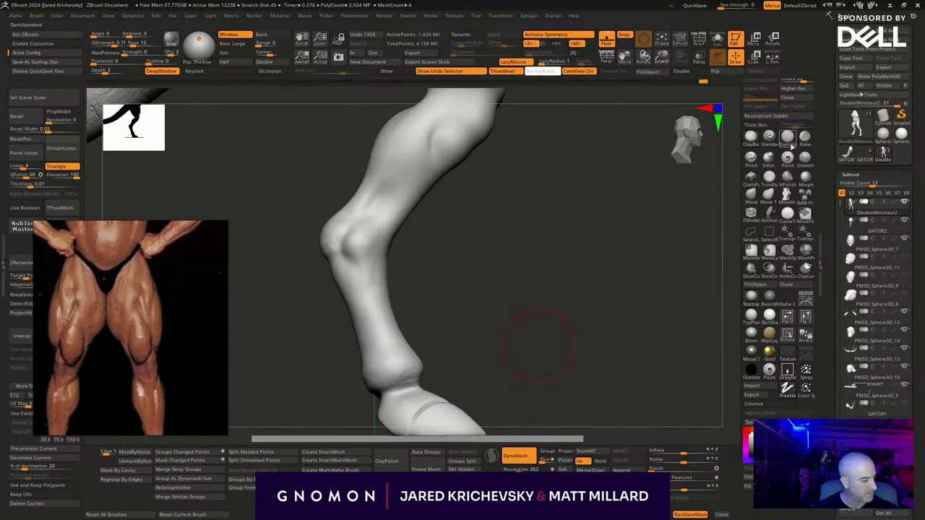
Choose the The_GIO_soft_forms sculpting brush for the lower leg.
key(b)
key(b)
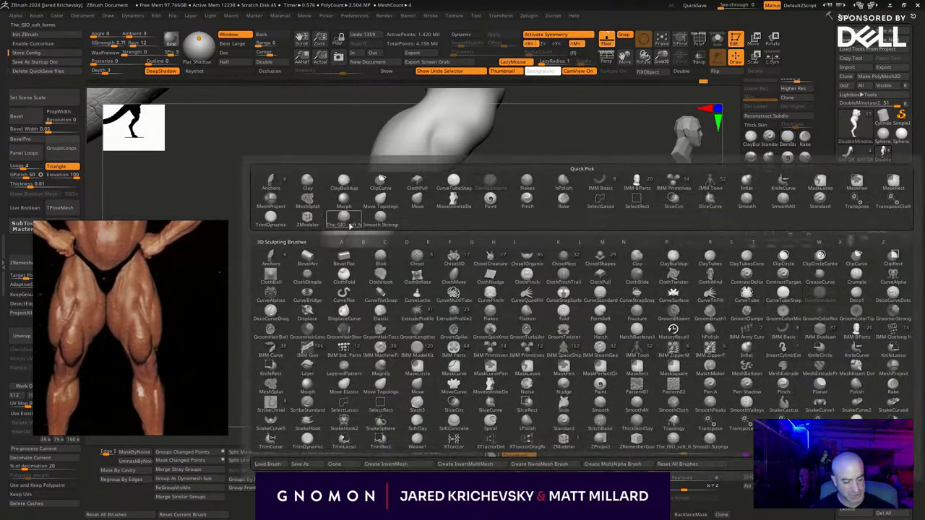
click(345, 220)
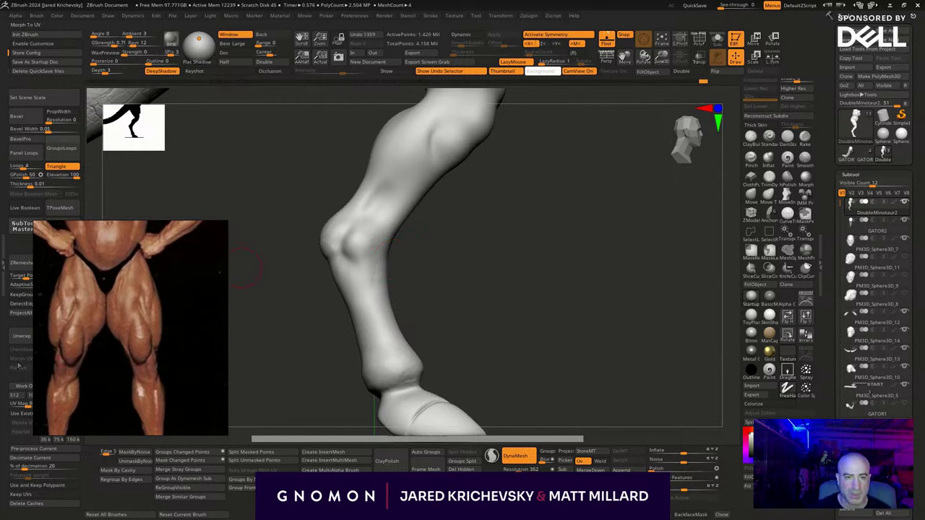
Find the bull sculpture on the reference board and enlarge its hind lower leg and hoof.
scroll(142, 315, down, 3)
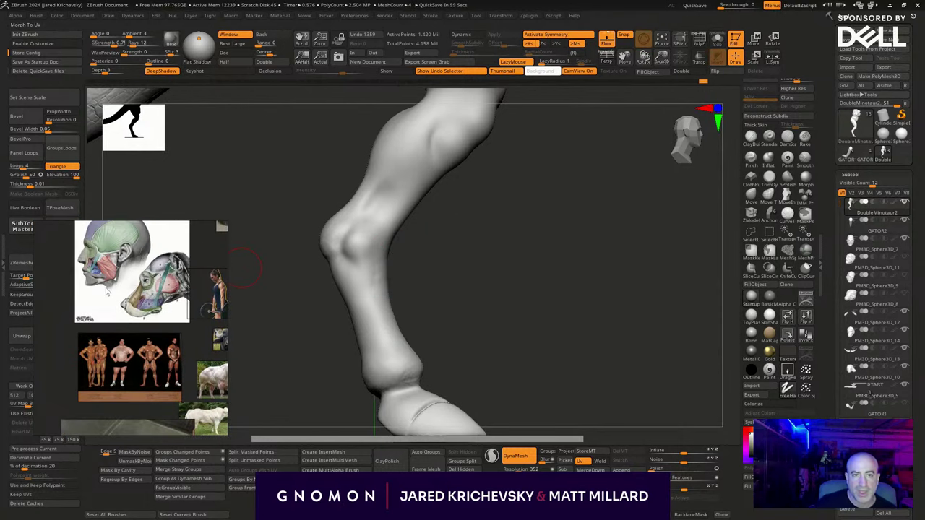
scroll(107, 291, down, 2)
scroll(148, 329, up, 6)
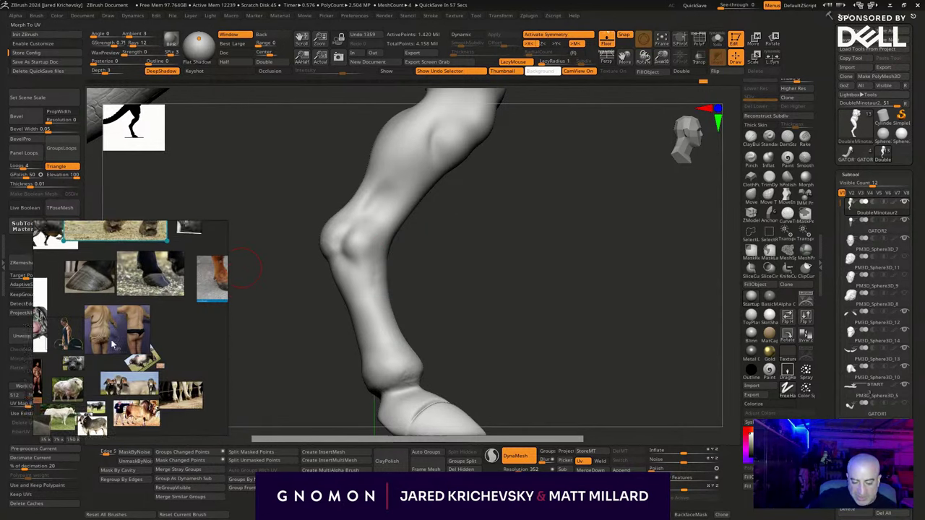
scroll(116, 340, down, 5)
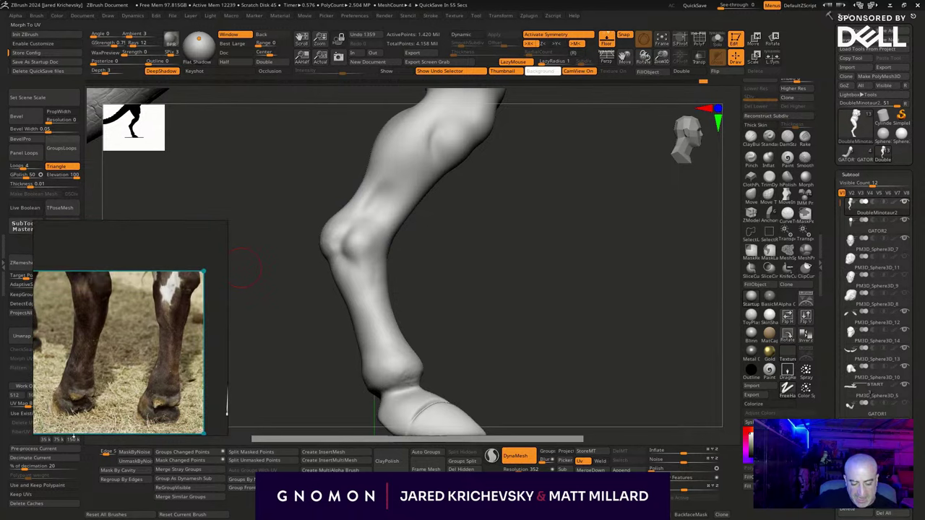
middle_drag(116, 366, 161, 318)
scroll(160, 320, up, 6)
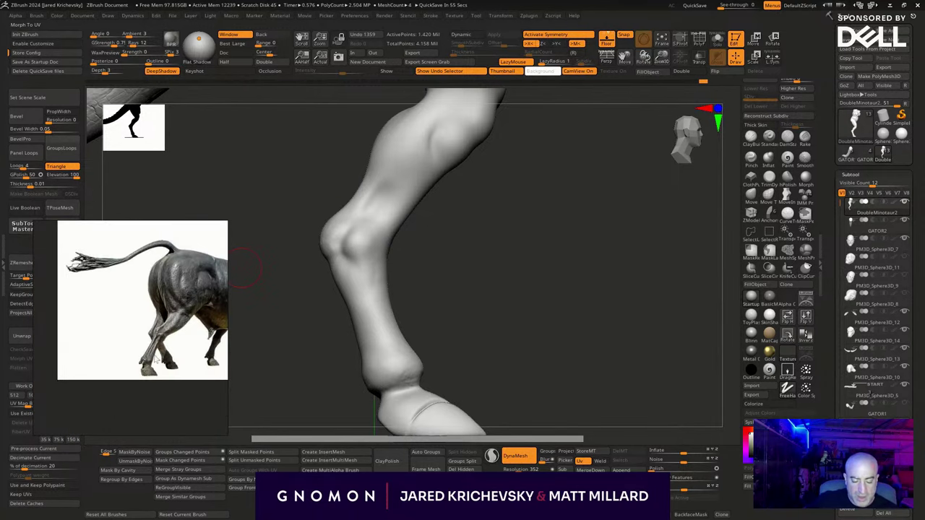
scroll(150, 337, up, 2)
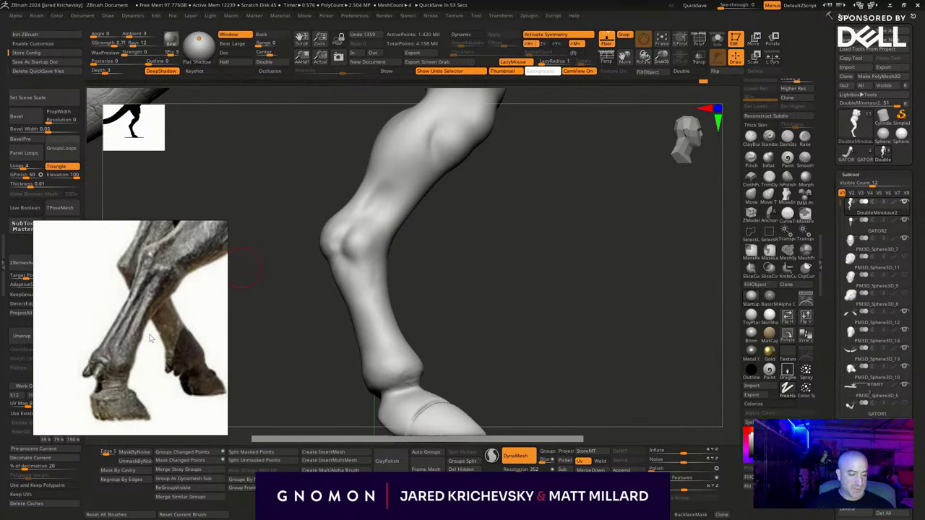
Build up the rear of the lower leg between hock and ankle with the ClayBuildup brush and smooth it.
drag(289, 325, 474, 236)
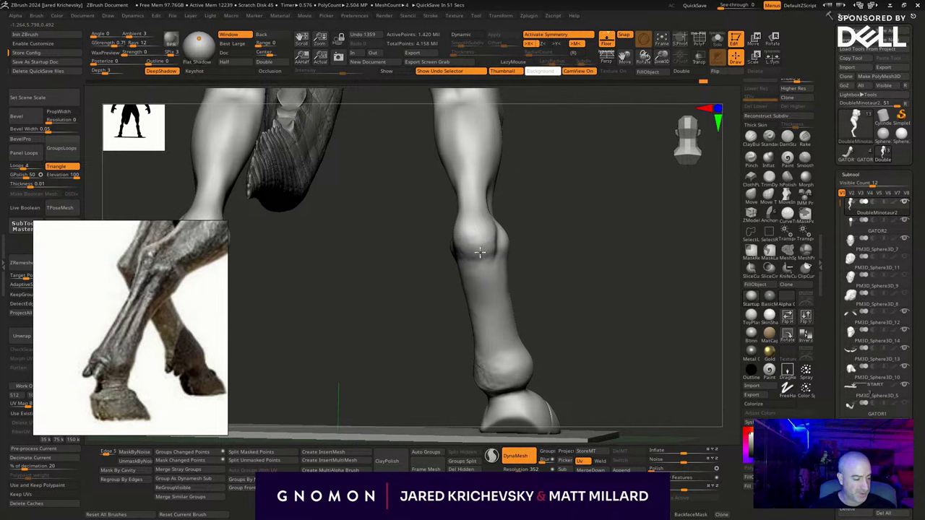
shift+drag(509, 353, 508, 340)
key(b)
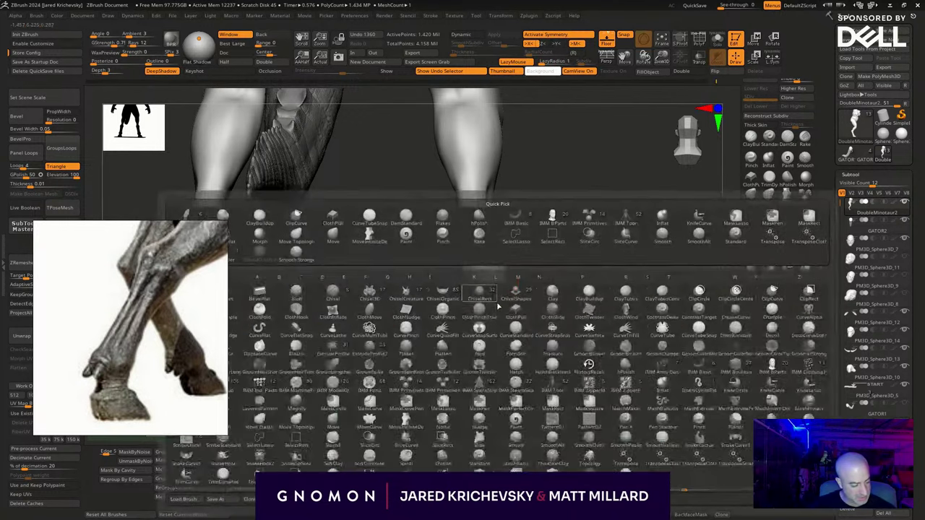
key(c)
key(b)
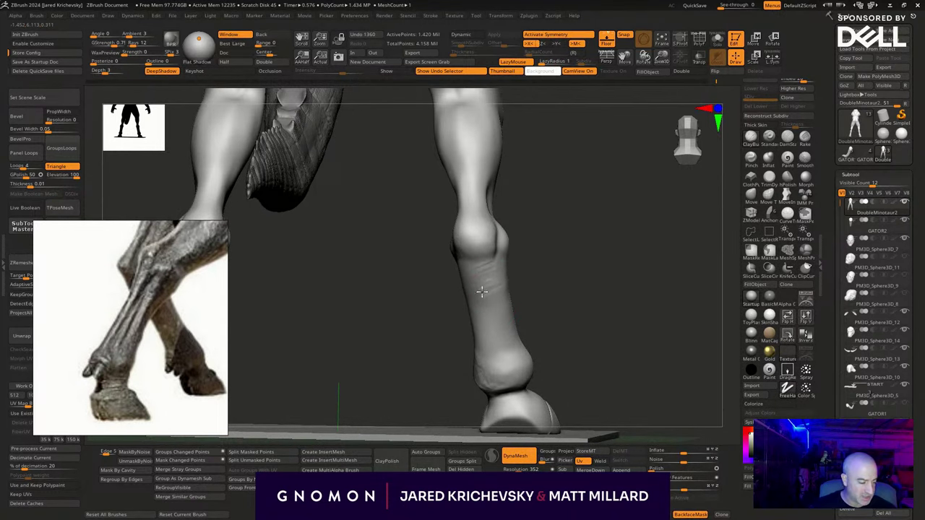
drag(538, 317, 521, 322)
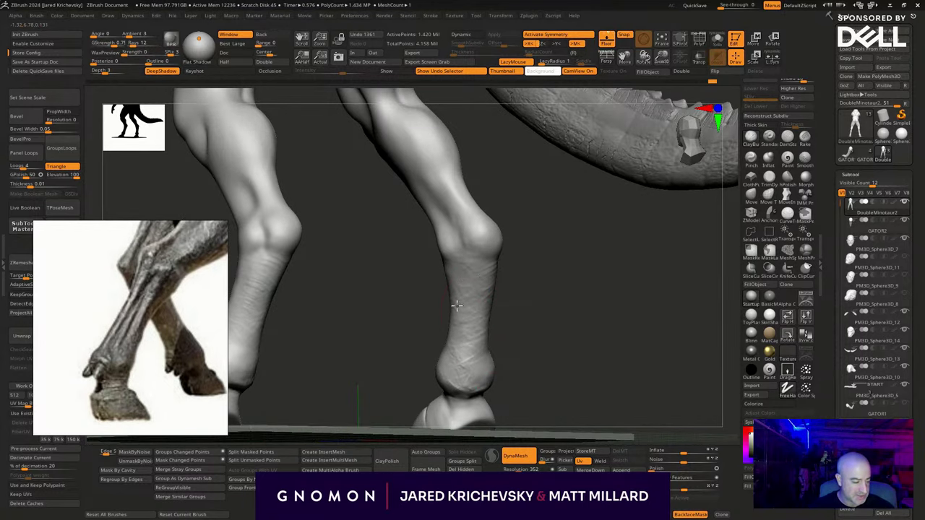
drag(500, 319, 526, 320)
shift+drag(470, 289, 508, 377)
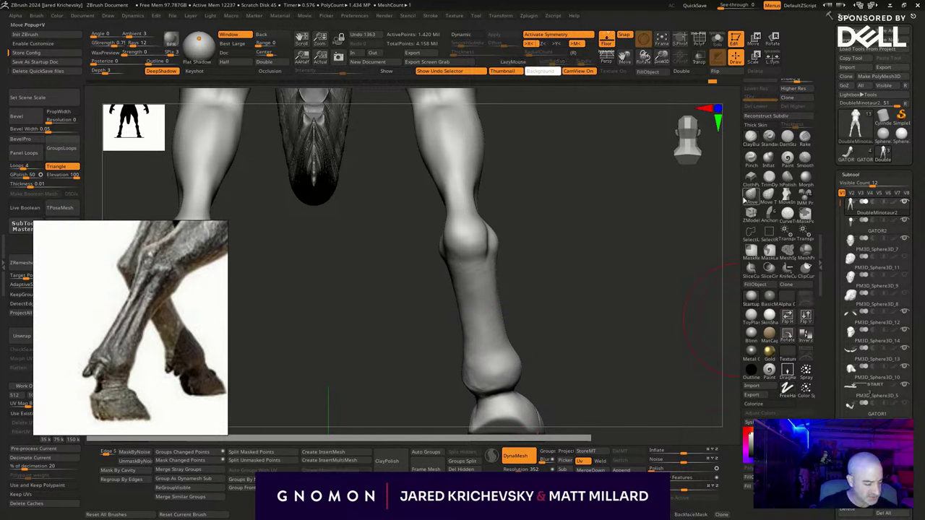
Reshape the silhouette of the ankle joint and hoof from behind with the Move brush.
click(745, 200)
mouse_move(470, 377)
mouse_down()
mouse_move(475, 351)
mouse_move(518, 358)
mouse_up()
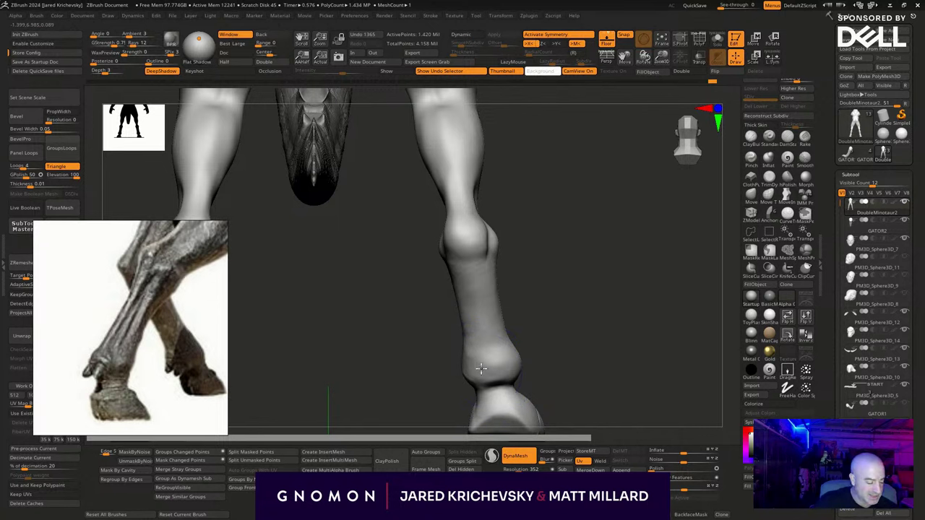
mouse_move(585, 385)
alt+mouse_down()
mouse_move(549, 309)
mouse_move(535, 325)
alt+mouse_up()
mouse_move(442, 361)
mouse_down()
mouse_move(455, 347)
mouse_move(417, 345)
mouse_up()
key(s)
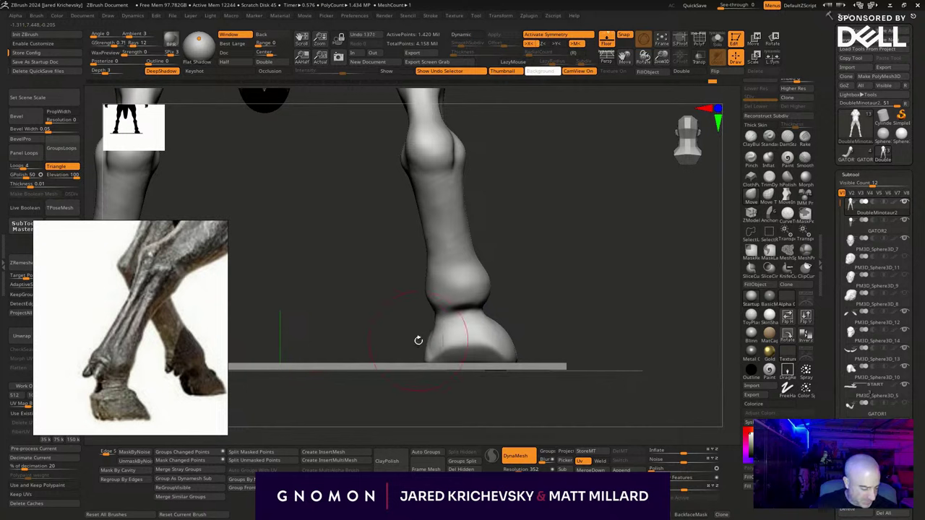
drag(493, 348, 495, 319)
drag(420, 355, 426, 353)
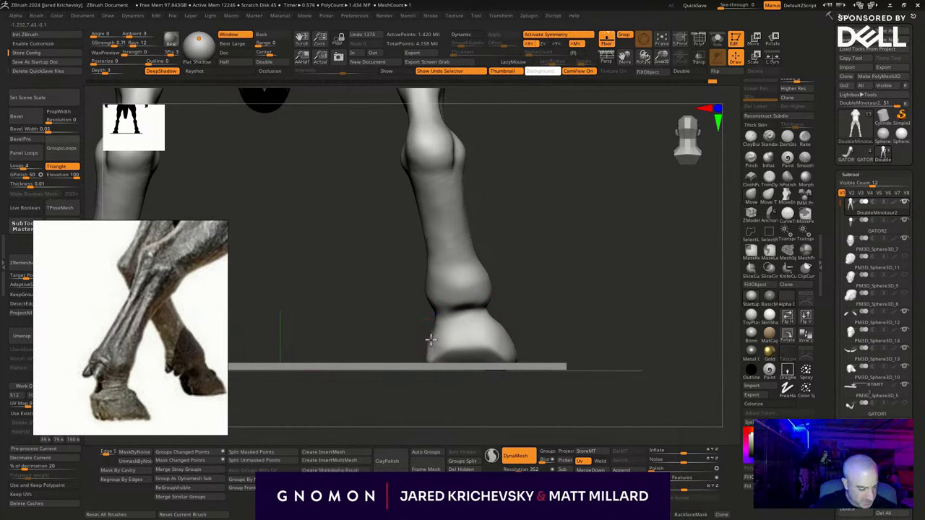
alt+drag(525, 291, 534, 321)
drag(500, 318, 495, 319)
drag(440, 326, 445, 324)
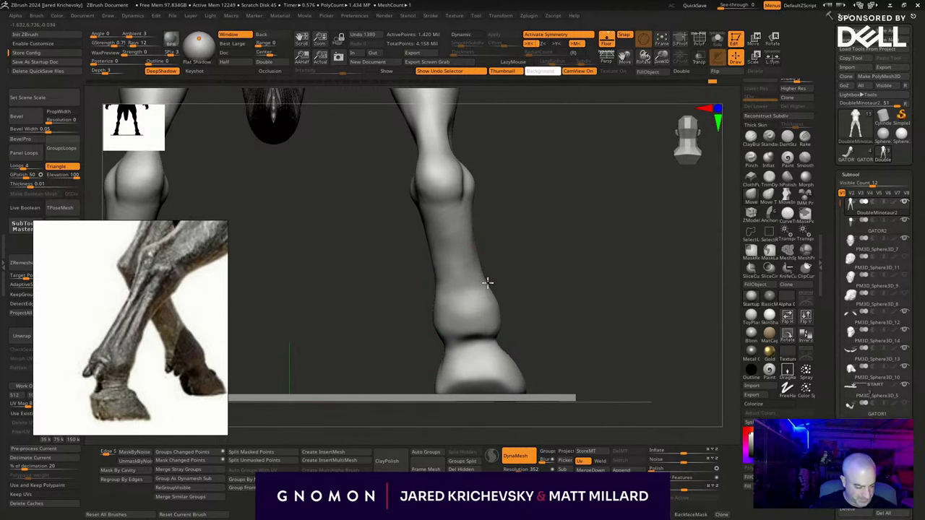
Build up two dewclaws side by side on the back of the ankle joint with the ClayBuildup brush.
key(b)
key(c)
key(b)
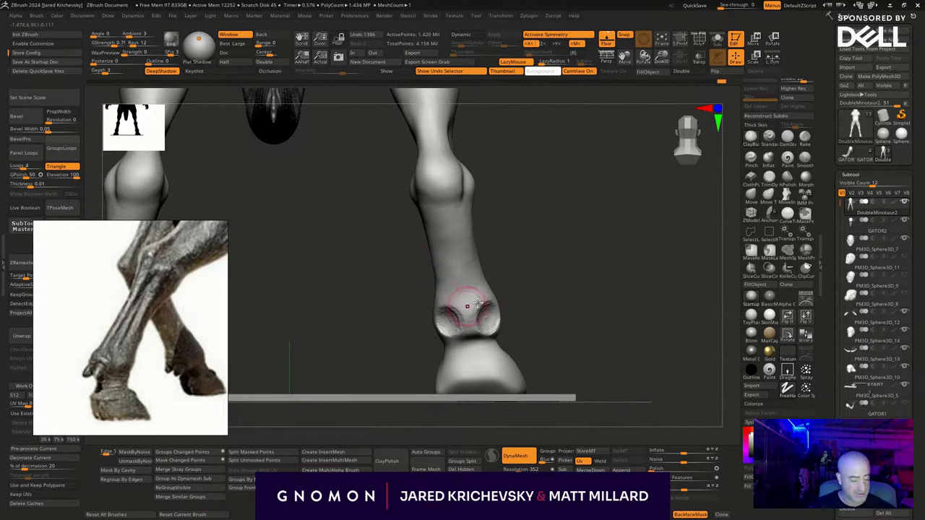
drag(582, 296, 547, 315)
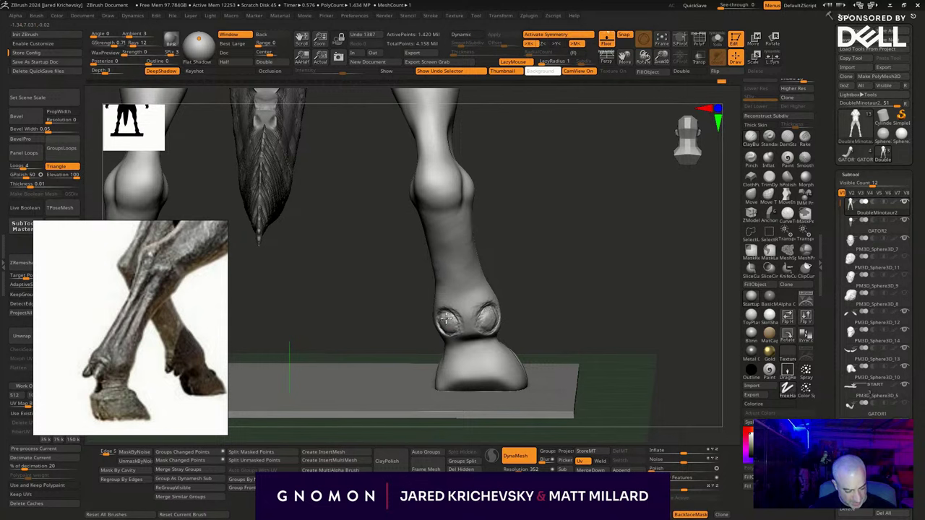
drag(563, 287, 439, 325)
drag(567, 260, 514, 288)
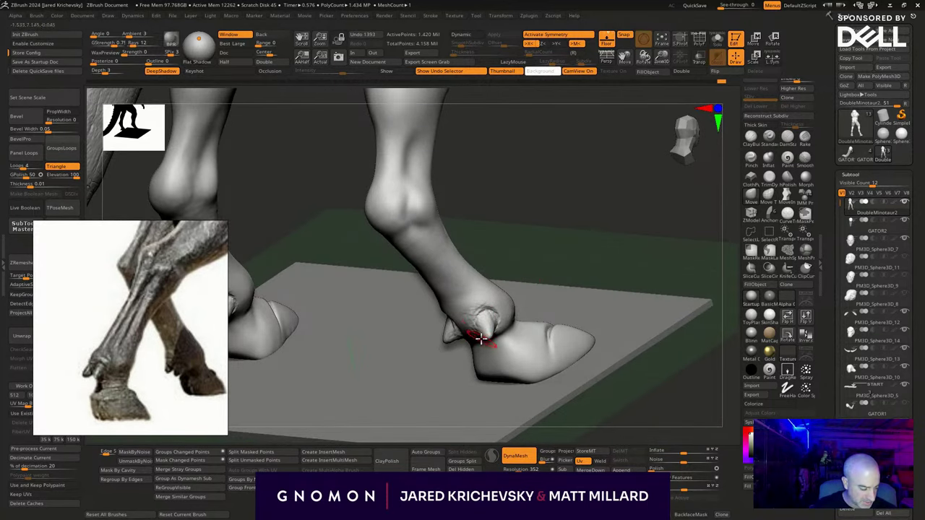
Shape both dewclaws into short tapering points, refining them from the side and rear.
drag(617, 381, 532, 337)
drag(442, 325, 432, 334)
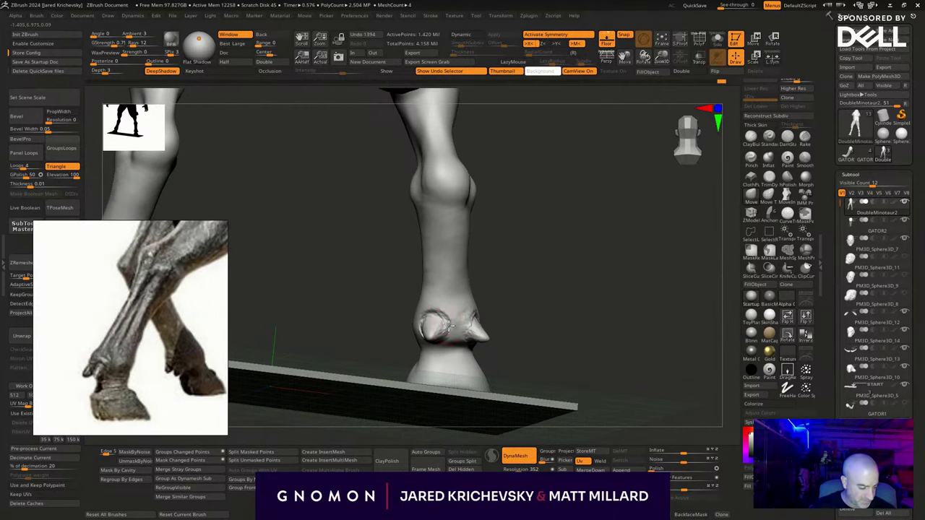
drag(528, 309, 471, 328)
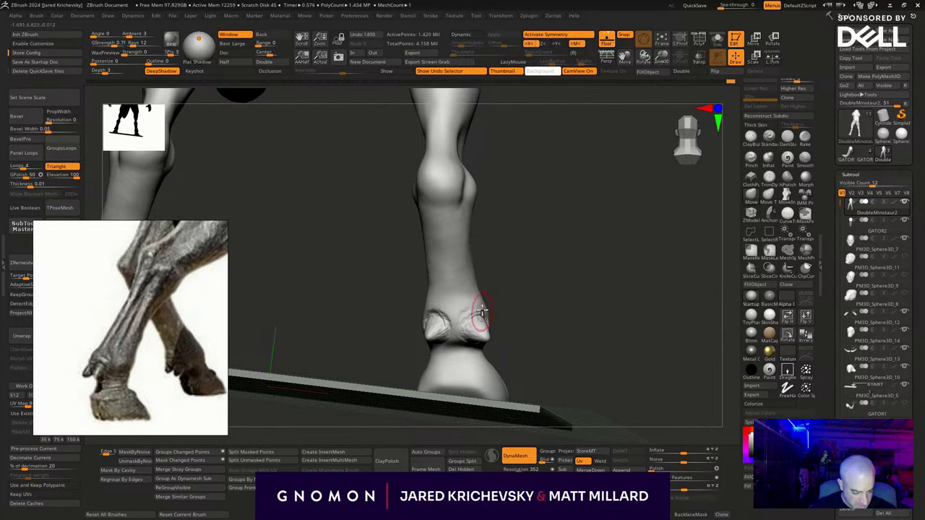
right_drag(481, 311, 510, 306)
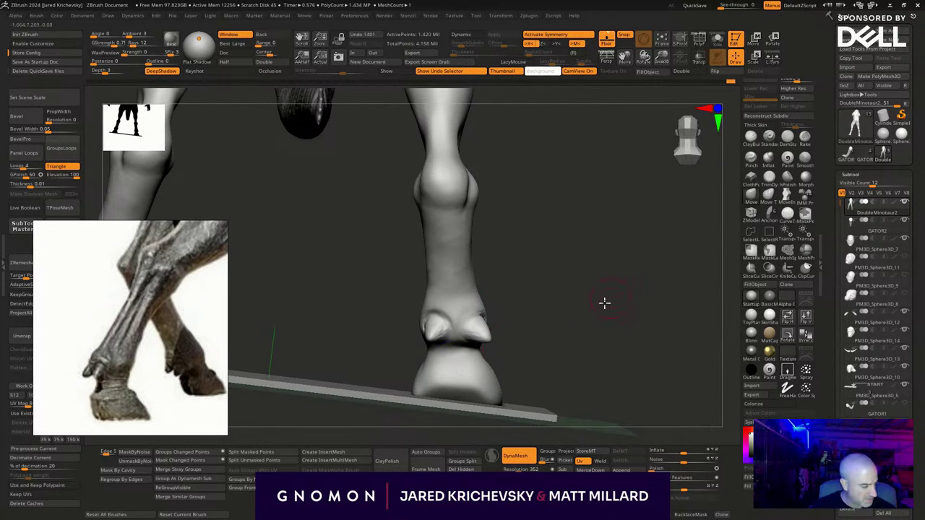
right_drag(605, 303, 633, 211)
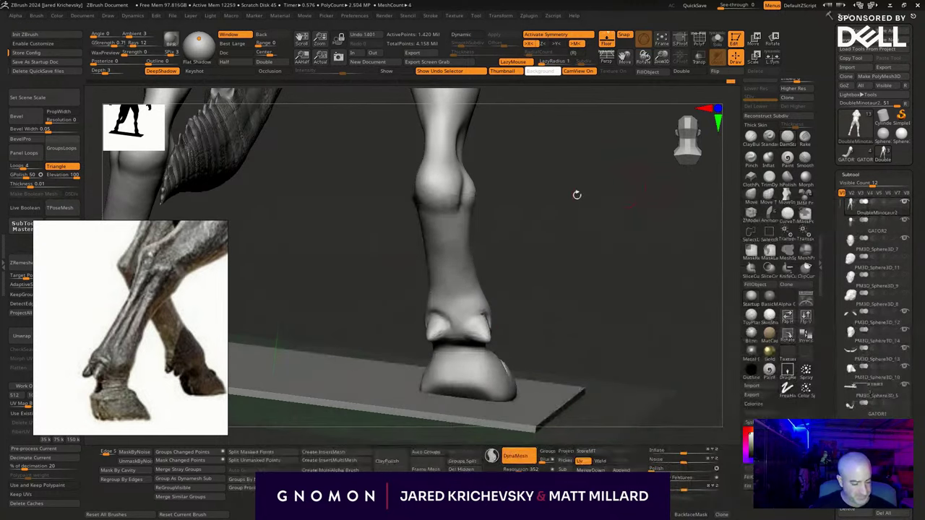
Switch sculpting brushes and define the creases where the dewclaws emerge from the ankle.
key(b)
key(b)
click(346, 246)
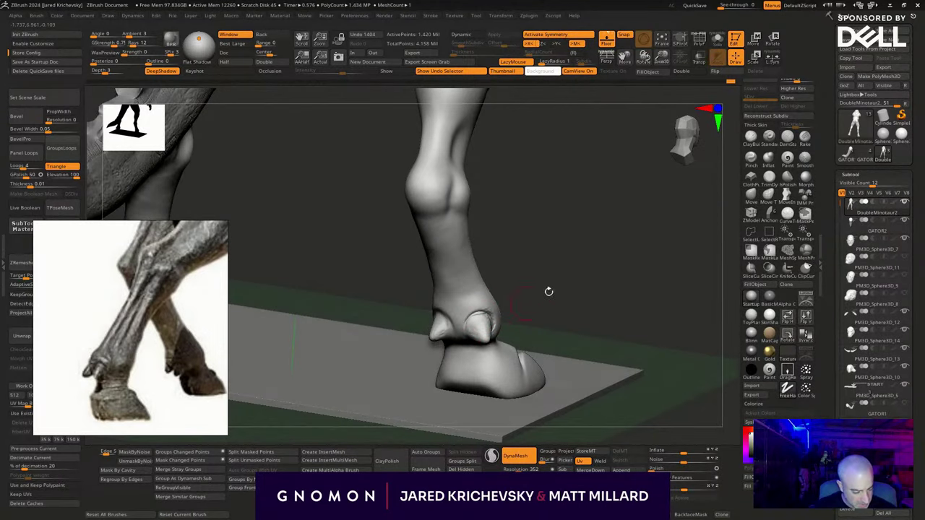
right_drag(549, 291, 421, 331)
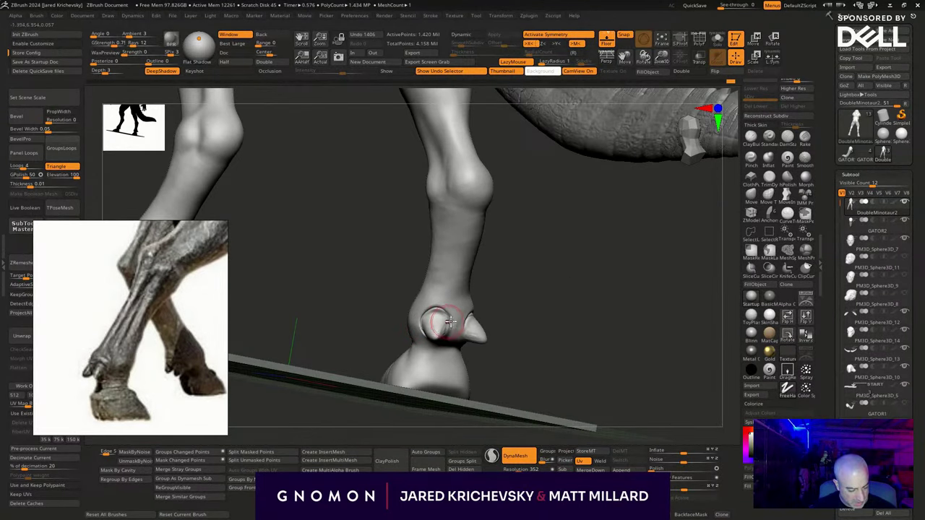
shift+drag(422, 322, 444, 340)
key(ctrl+z)
key(ctrl+z)
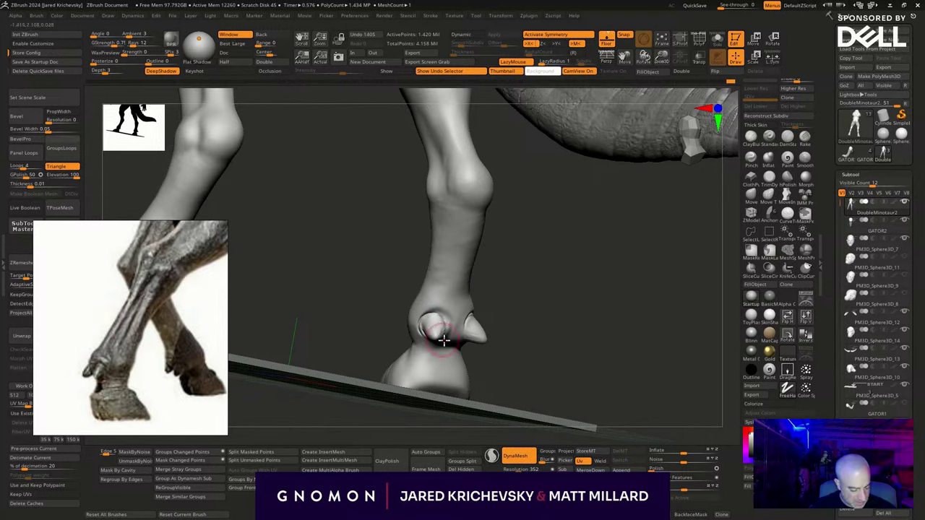
Refine the underside of the dewclaws and their transition to the back of the hoof.
right_drag(443, 340, 489, 323)
drag(457, 353, 477, 354)
right_drag(519, 347, 492, 390)
mouse_move(462, 373)
mouse_down()
mouse_move(429, 376)
mouse_move(441, 376)
mouse_up()
mouse_move(530, 312)
right_down()
mouse_move(511, 324)
mouse_move(466, 322)
right_up()
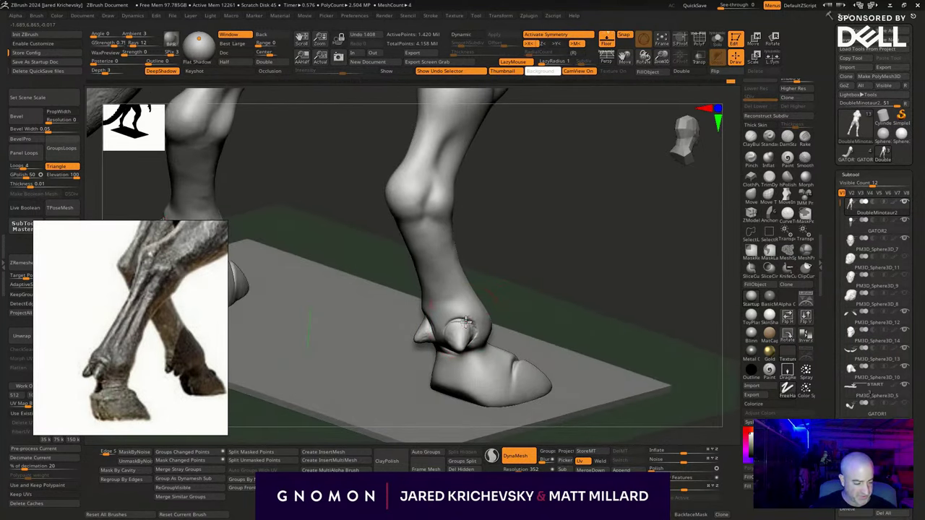
right_drag(567, 294, 499, 336)
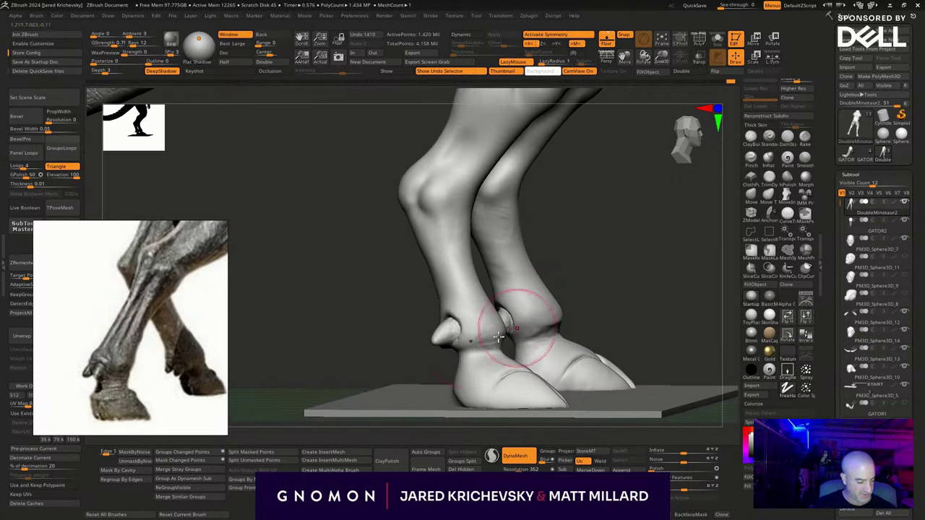
Sculpt skin folds between the ankle joint and the hoof and shape the front of the ankle.
mouse_move(566, 322)
right_down()
mouse_move(626, 304)
mouse_move(603, 279)
mouse_move(549, 297)
right_up()
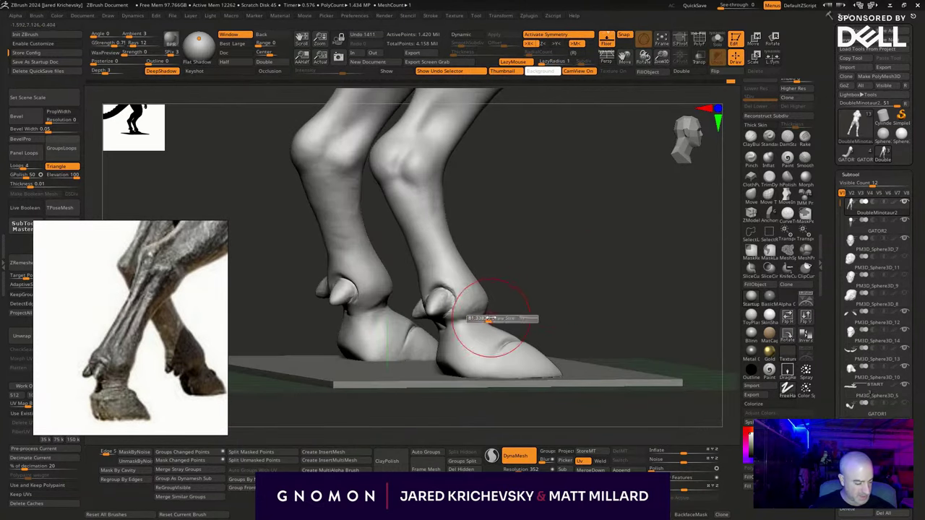
drag(488, 319, 494, 327)
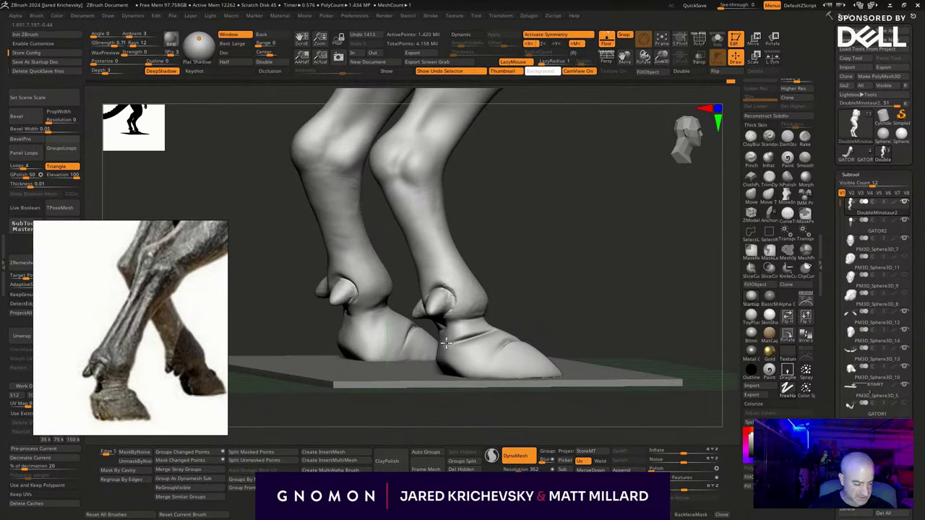
right_drag(357, 329, 586, 313)
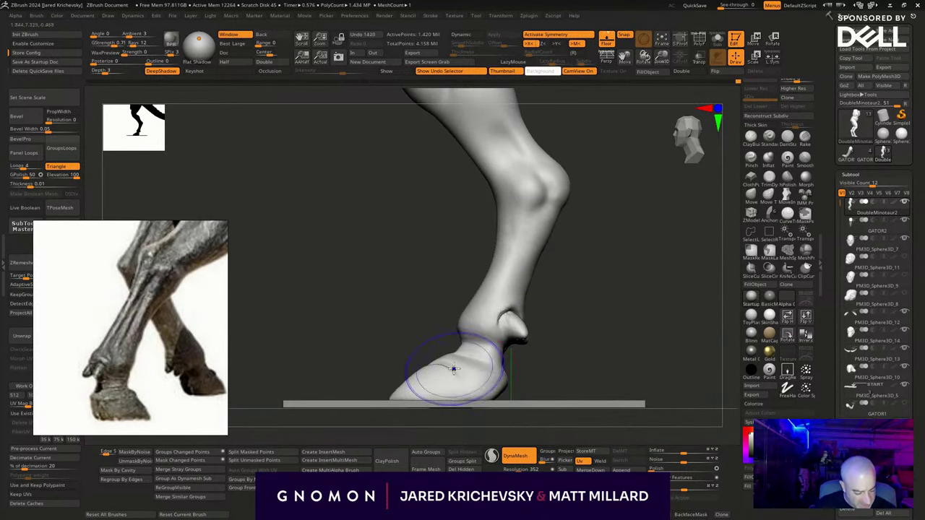
key(l)
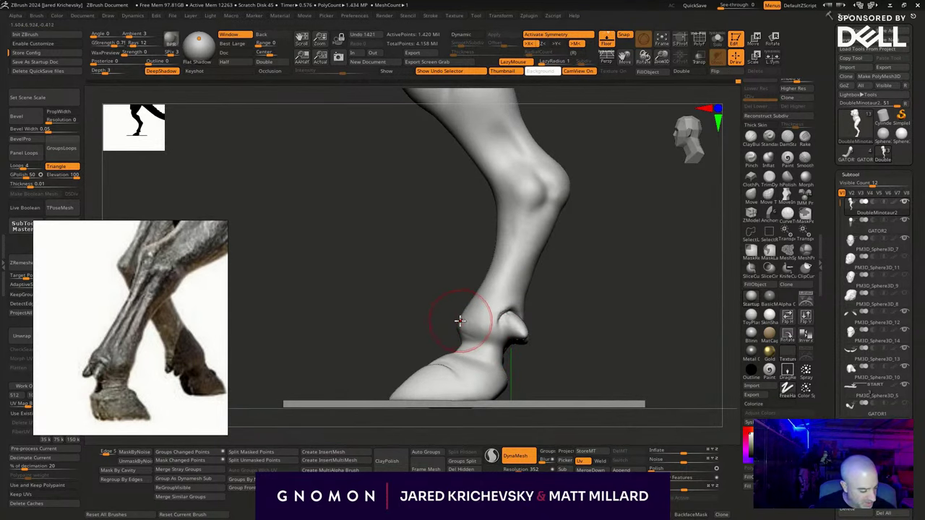
drag(460, 321, 476, 331)
mouse_move(605, 341)
mouse_down()
mouse_move(473, 336)
mouse_move(516, 323)
mouse_move(452, 316)
mouse_move(491, 244)
mouse_move(521, 332)
mouse_move(486, 330)
mouse_move(468, 306)
mouse_move(455, 322)
mouse_up()
key(s)
drag(465, 287, 467, 347)
mouse_move(532, 343)
alt+mouse_down()
mouse_move(540, 292)
mouse_move(568, 312)
mouse_move(561, 337)
mouse_move(539, 351)
mouse_move(550, 359)
mouse_move(545, 397)
alt+mouse_up()
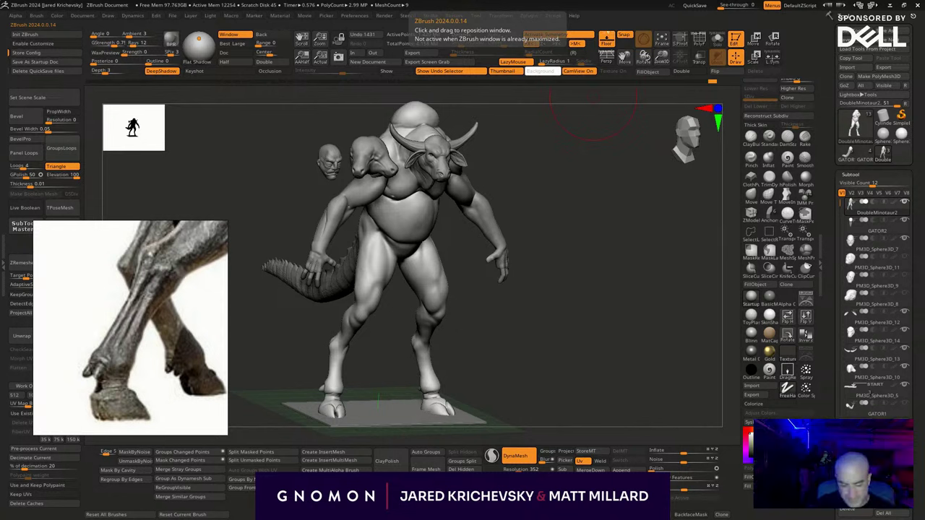
Adjust the front silhouette of the pastern, ankle and lower shin with the Move brush.
shift+drag(556, 346, 544, 302)
click(752, 197)
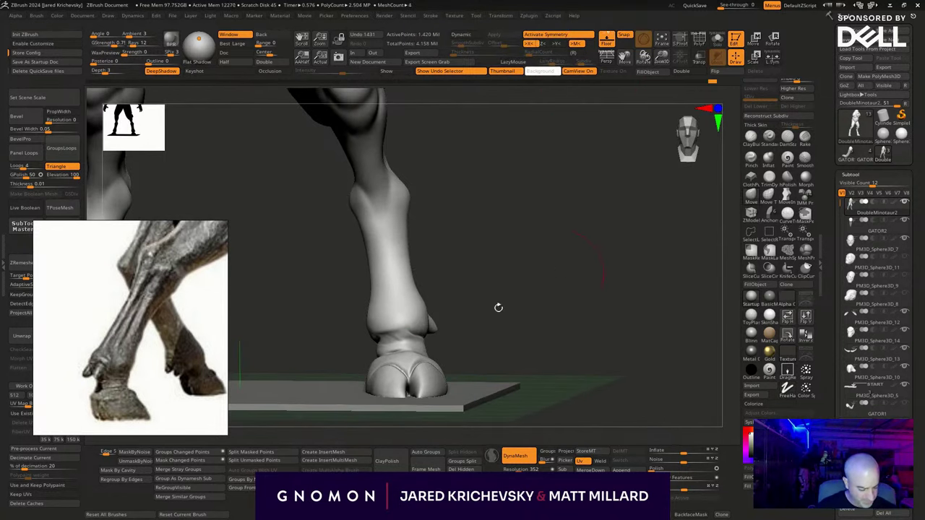
mouse_move(391, 359)
mouse_down()
mouse_move(432, 354)
mouse_move(415, 355)
mouse_up()
key(s)
drag(418, 355, 408, 319)
drag(416, 270, 411, 264)
Adjust the contours of the upper shin and hock from the front, continuing into the leg above the hock.
mouse_move(360, 229)
mouse_down()
mouse_move(374, 301)
mouse_move(415, 296)
mouse_up()
key(s)
drag(413, 254, 409, 250)
key(s)
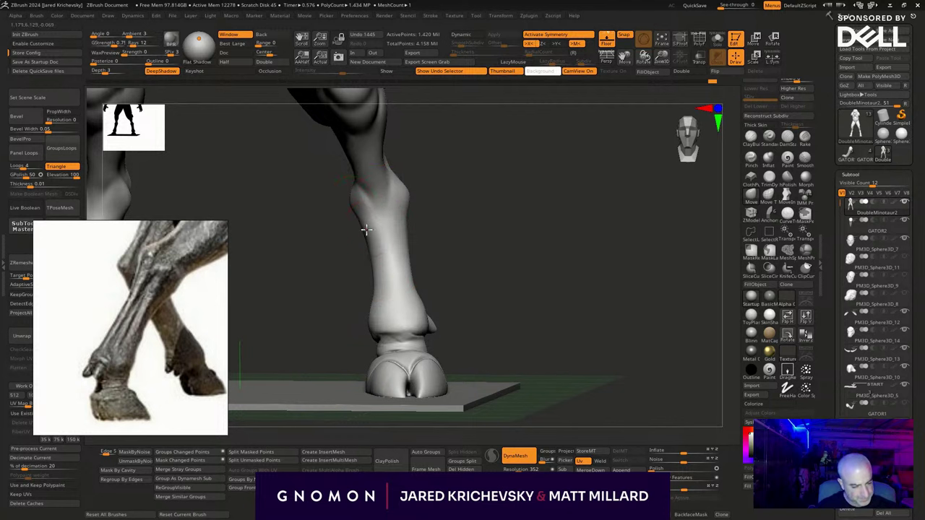
drag(385, 164, 390, 167)
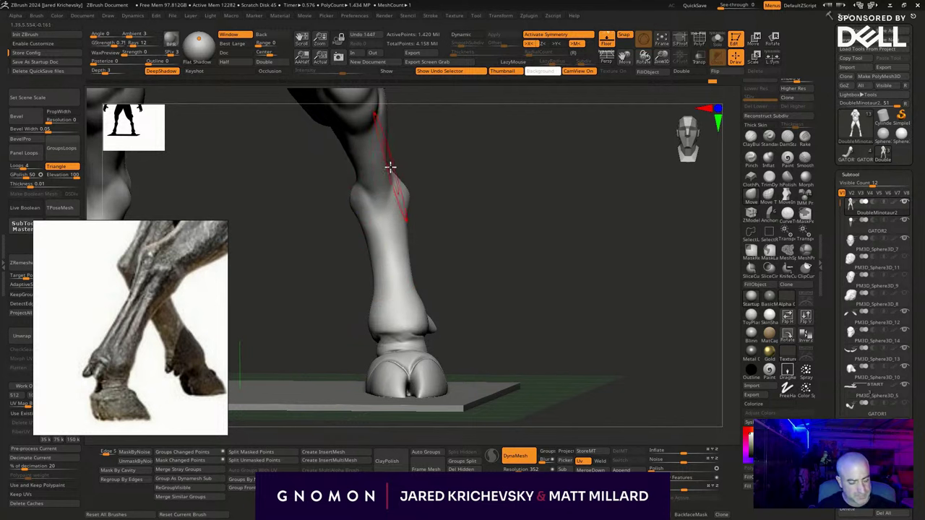
alt+drag(483, 209, 548, 281)
mouse_move(477, 271)
mouse_down()
mouse_move(468, 276)
mouse_move(473, 265)
mouse_up()
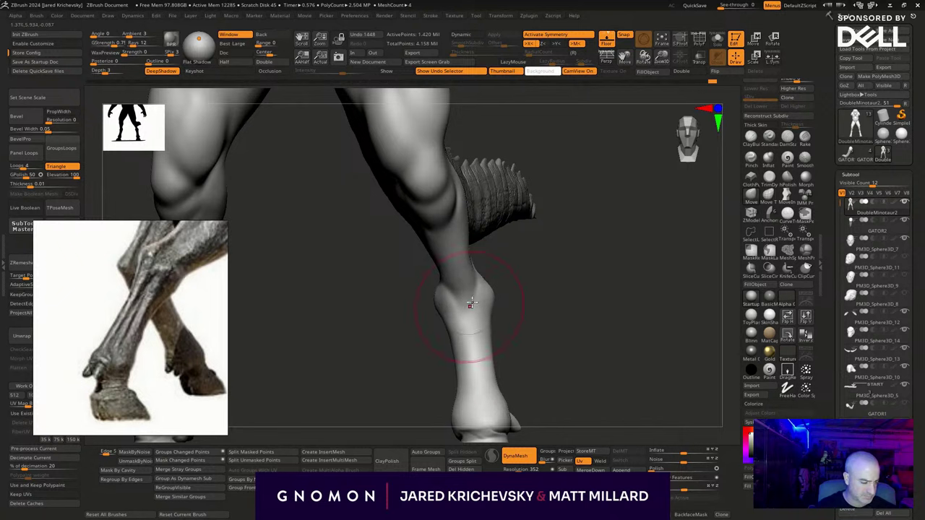
Adjust the contour of the hock and the leg just above it from the front with the Move brush.
drag(472, 303, 471, 300)
mouse_move(506, 299)
mouse_down()
mouse_move(477, 265)
mouse_move(444, 279)
mouse_up()
alt+drag(594, 355, 460, 315)
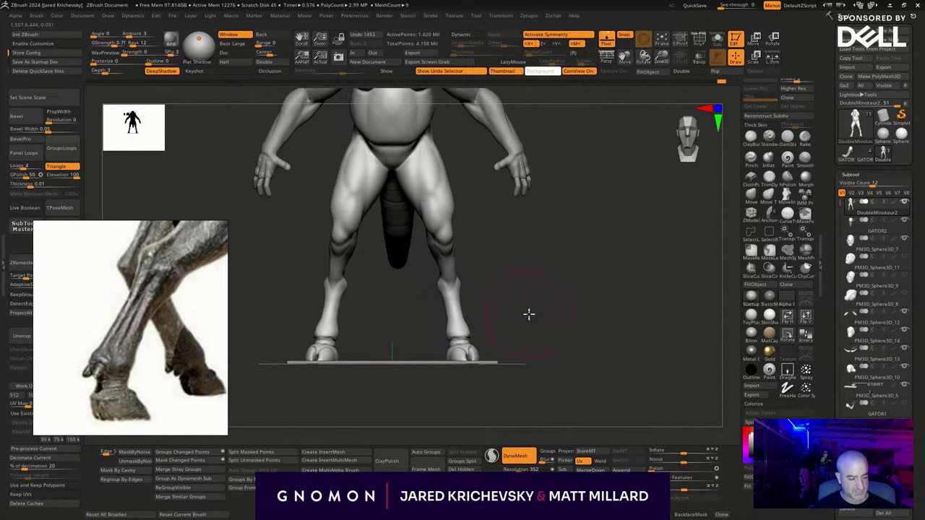
drag(528, 314, 506, 384)
drag(512, 383, 549, 305)
Mask the hoof in side view, invert the mask to free only the hoof, and centre the transform gizmo on it.
ctrl+drag(428, 334, 603, 304)
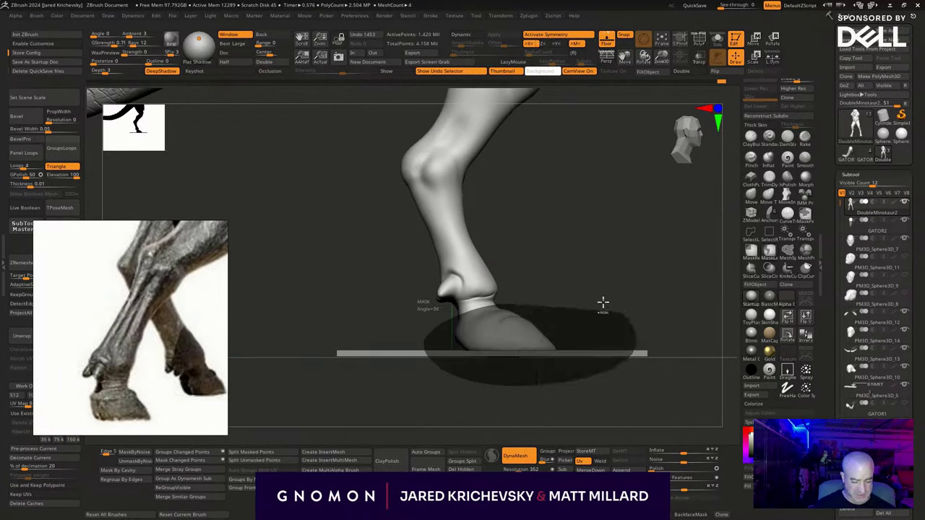
ctrl+click(603, 303)
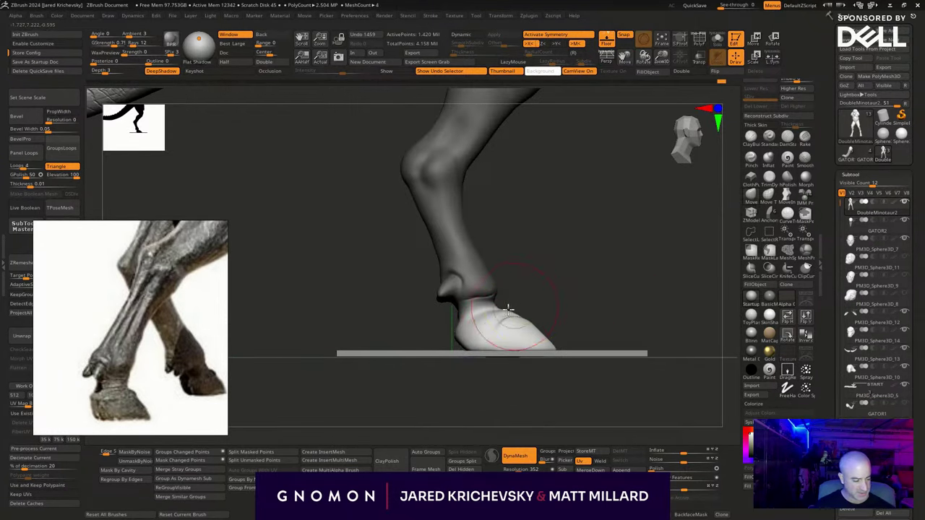
key(w)
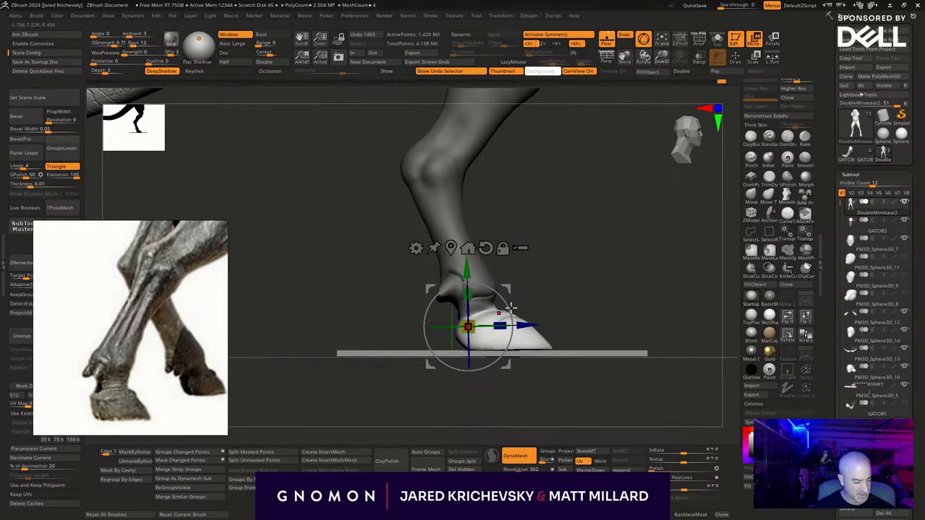
drag(597, 289, 504, 292)
alt+click(451, 249)
drag(557, 289, 533, 289)
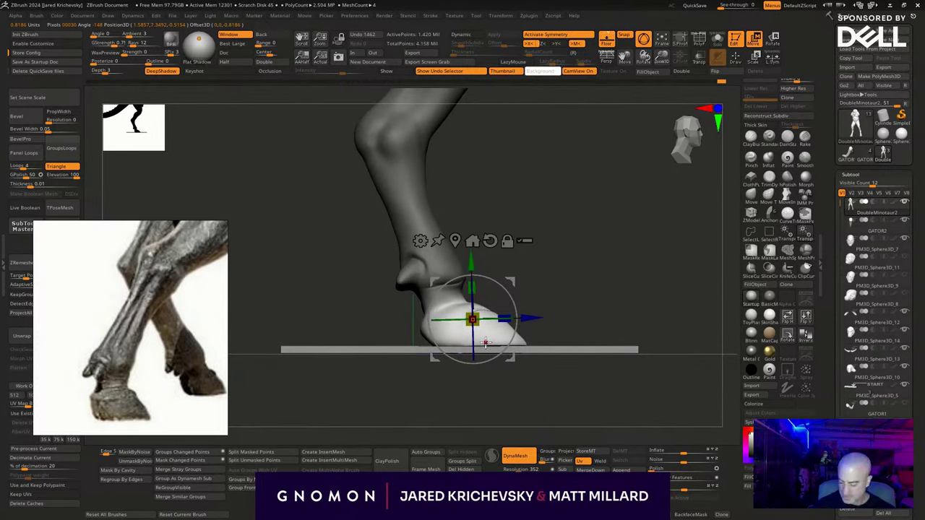
Reshape the unmasked hoof with the Transpose line in side view and clear the mask.
key(y)
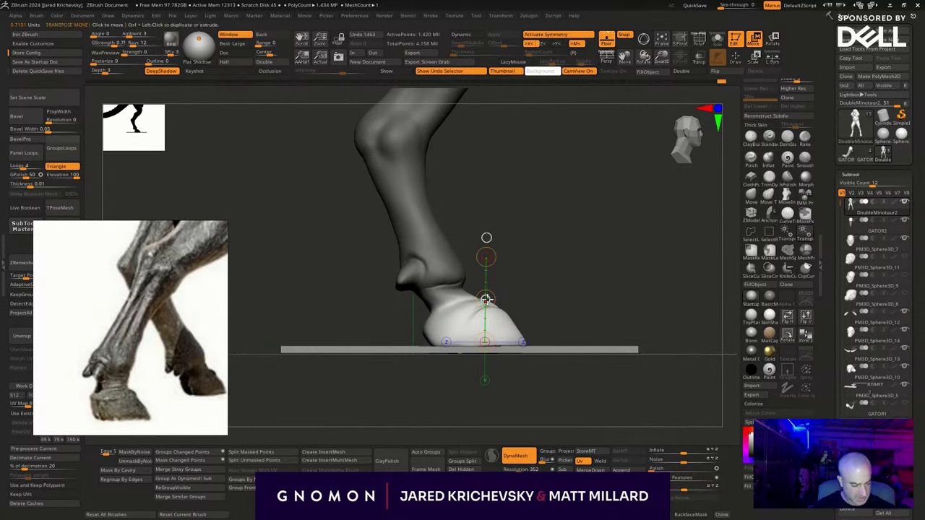
drag(486, 299, 475, 306)
mouse_move(539, 333)
ctrl+mouse_down()
mouse_move(556, 359)
mouse_move(591, 373)
mouse_move(588, 419)
ctrl+mouse_up()
Lower the ground plate slightly under the hoof and make the minotaur body the active subtool again.
alt+click(575, 351)
drag(590, 386, 591, 390)
key(q)
alt+click(466, 334)
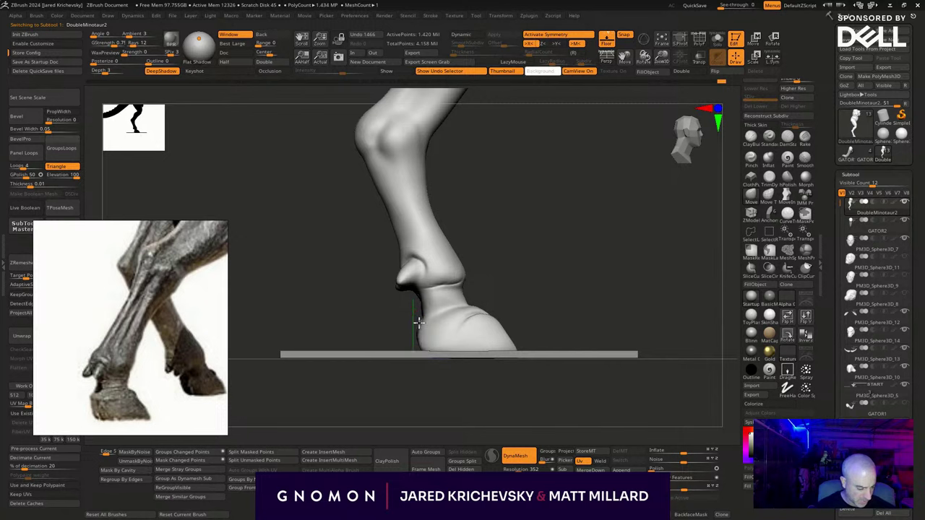
Undo the last heel stroke and refine the side profile of the heel, pastern and ankle joint.
key(ctrl+z)
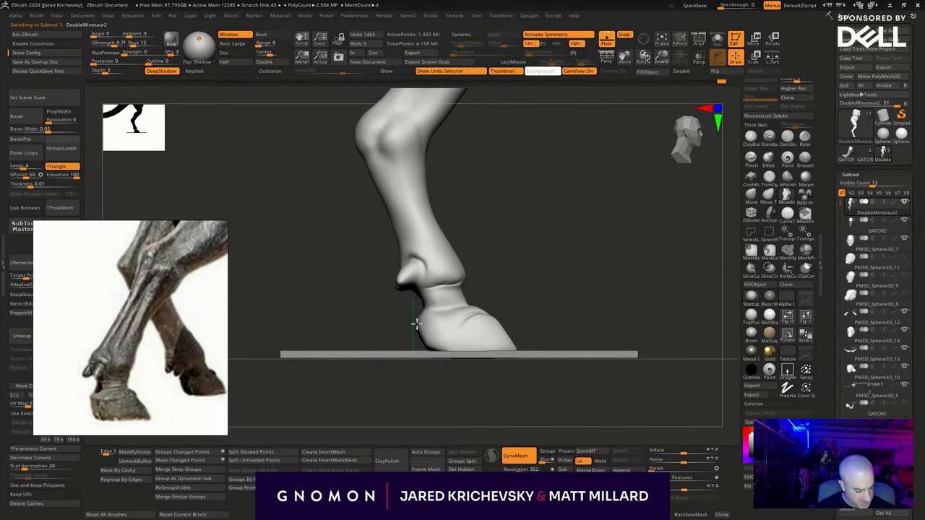
mouse_move(417, 324)
mouse_down()
mouse_move(424, 328)
mouse_move(427, 313)
mouse_move(417, 322)
mouse_move(459, 319)
mouse_move(460, 329)
mouse_move(448, 314)
mouse_move(493, 312)
mouse_move(520, 346)
mouse_move(506, 320)
mouse_up()
alt+drag(538, 304, 556, 211)
alt+drag(554, 404, 544, 481)
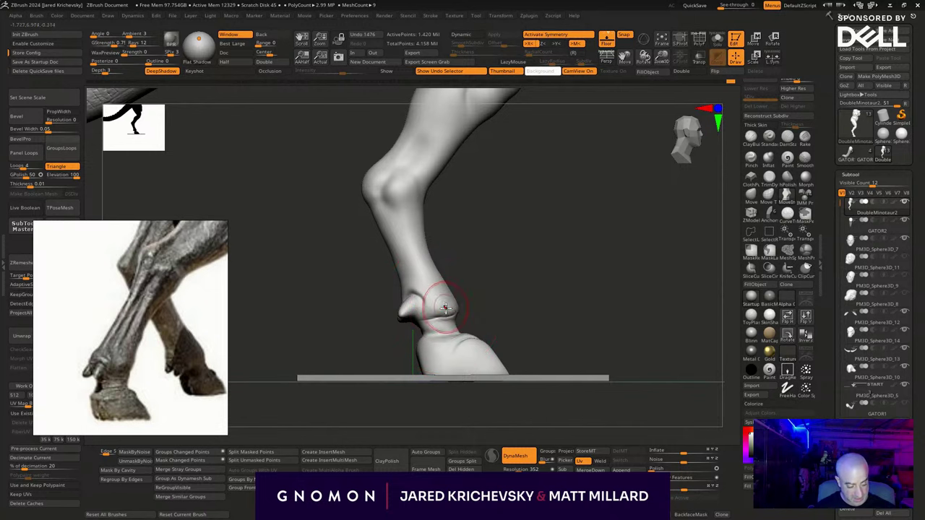
drag(444, 310, 446, 311)
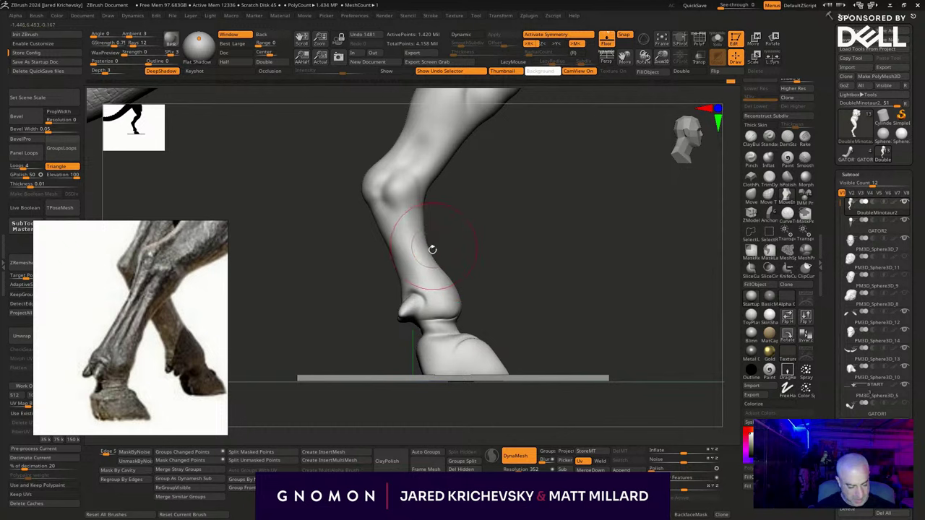
Adjust the inner edge of the hoof from a raised front view.
alt+drag(505, 239, 469, 331)
drag(555, 358, 537, 378)
drag(527, 347, 530, 349)
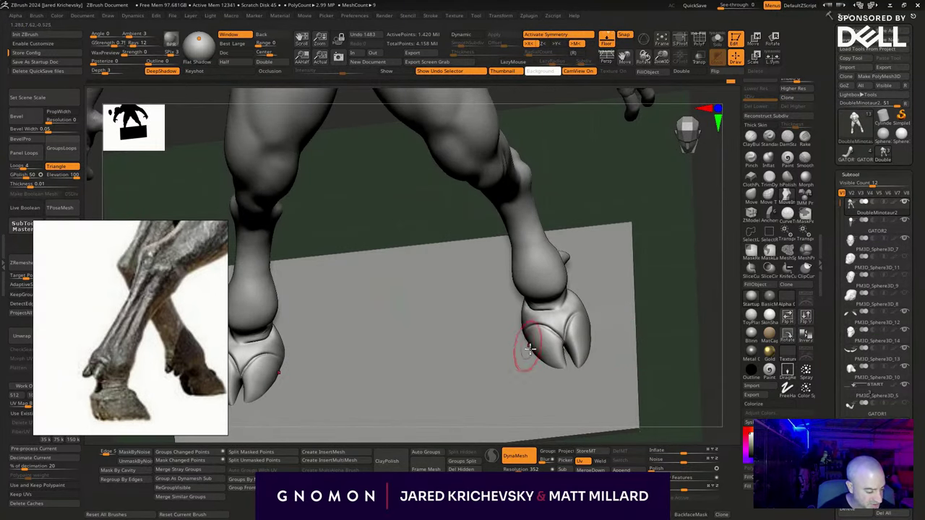
Examine the cattle hoof photos on the reference board, ending with a close front view of the cloven toes.
scroll(121, 320, down, 6)
middle_drag(155, 366, 63, 386)
scroll(138, 347, down, 10)
scroll(120, 362, up, 8)
middle_drag(138, 347, 149, 405)
scroll(111, 295, down, 2)
scroll(174, 395, up, 6)
middle_drag(107, 374, 192, 371)
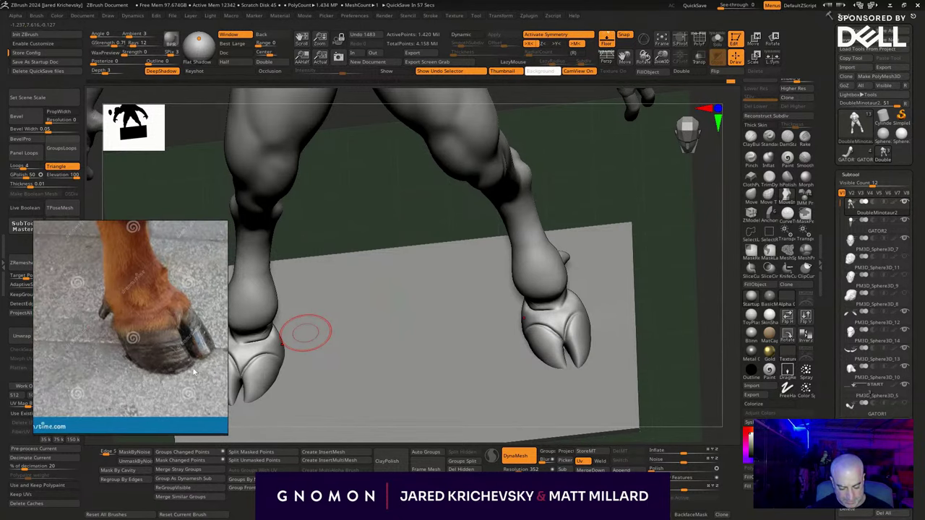
scroll(182, 362, up, 2)
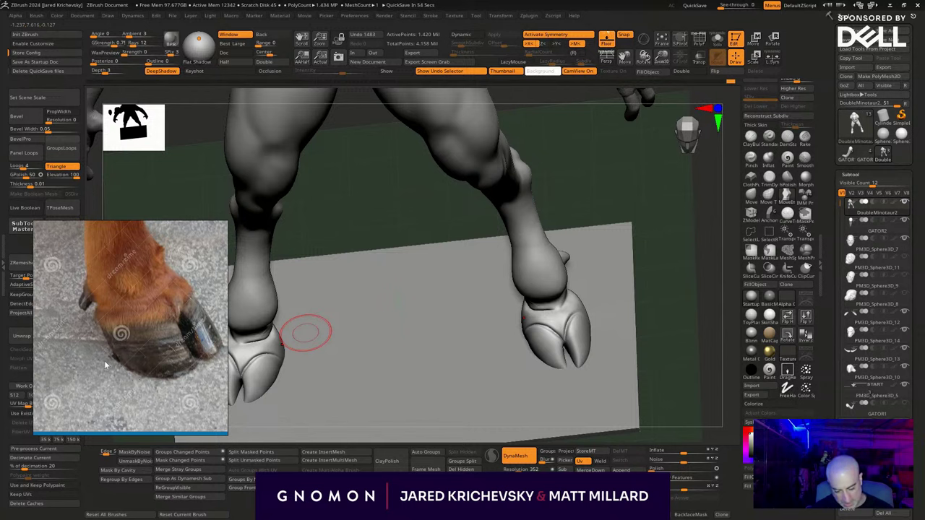
scroll(104, 365, down, 5)
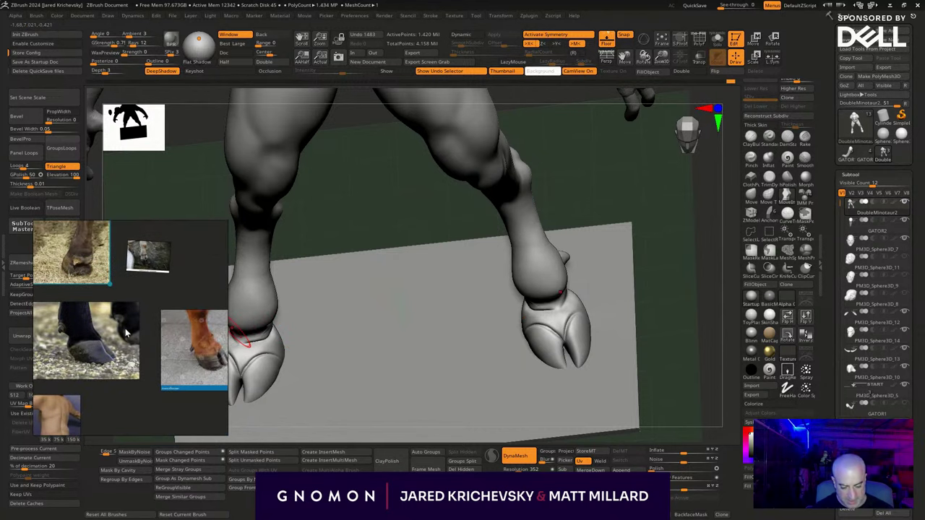
scroll(126, 333, up, 5)
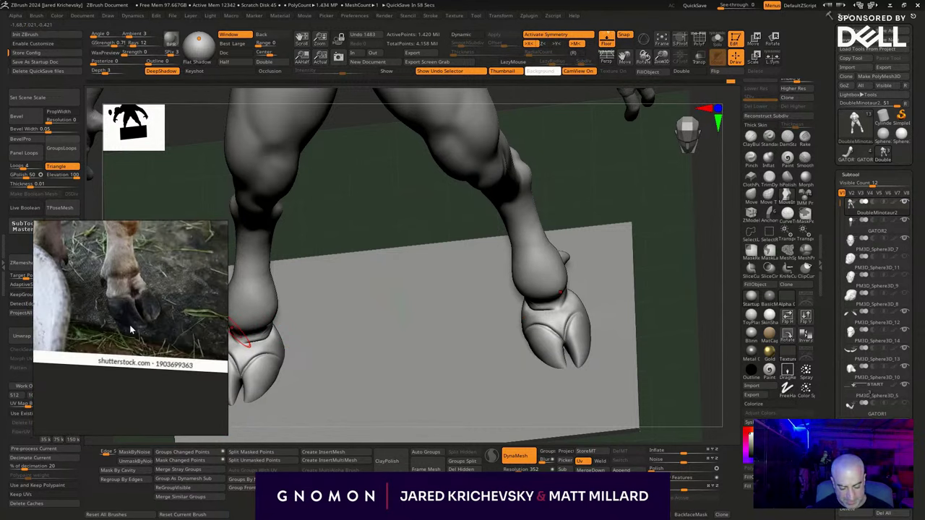
scroll(129, 325, up, 3)
Round and reposition the tips of the hoof's two toes from above.
drag(673, 437, 690, 424)
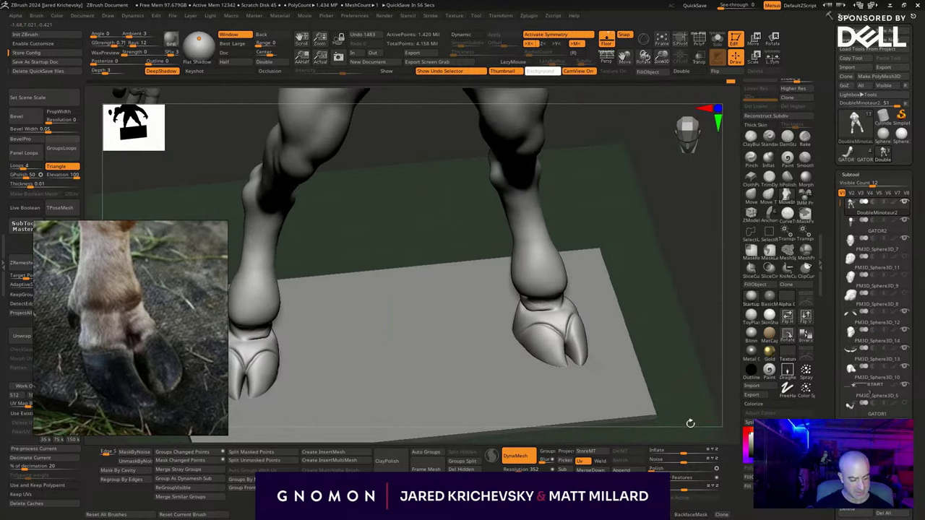
alt+drag(626, 384, 587, 383)
drag(638, 308, 516, 309)
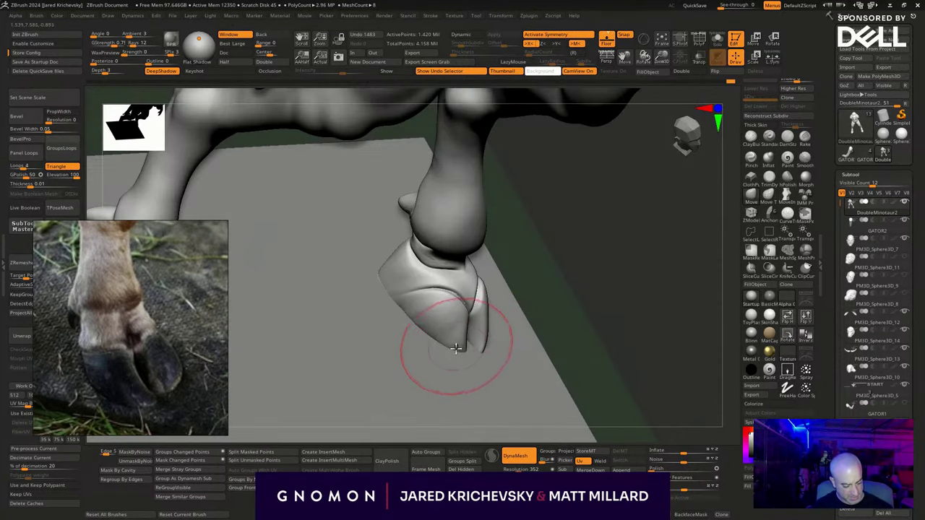
drag(457, 344, 467, 353)
drag(566, 306, 613, 369)
drag(444, 366, 440, 376)
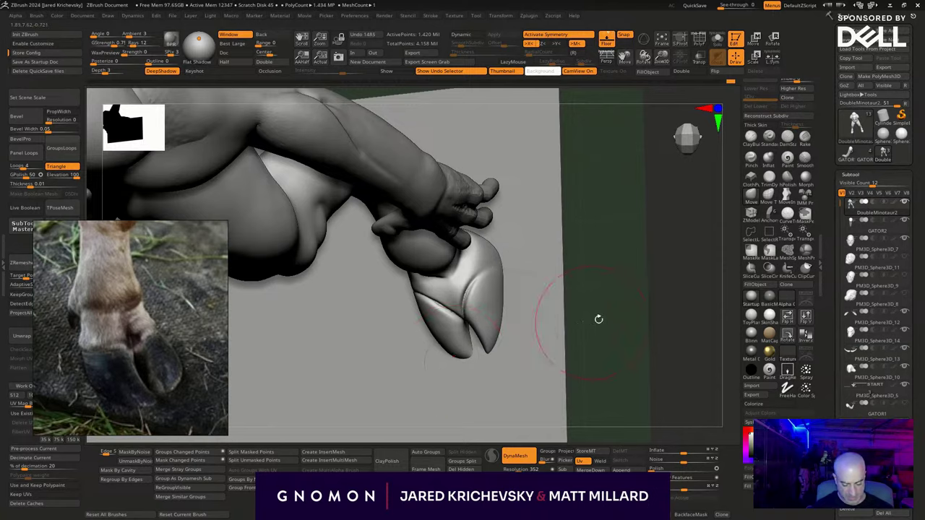
Refine the toe outlines and the gap between them from several angles, resizing the brush as needed.
drag(598, 318, 544, 323)
drag(464, 365, 480, 373)
drag(570, 325, 511, 339)
drag(473, 366, 501, 347)
key(s)
mouse_move(505, 342)
mouse_down()
mouse_move(523, 335)
mouse_move(515, 302)
mouse_move(499, 299)
mouse_move(508, 282)
mouse_up()
drag(593, 323, 576, 295)
mouse_move(507, 351)
mouse_down()
mouse_move(521, 341)
mouse_move(533, 290)
mouse_up()
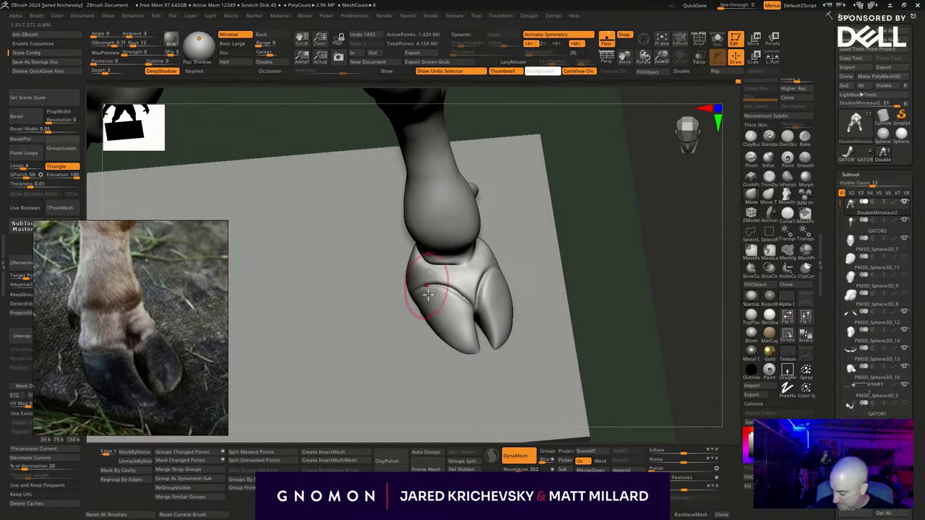
Sculpt the front surfaces of both toes and define their upper edges below the coronet.
key(b)
key(d)
key(s)
drag(429, 302, 425, 303)
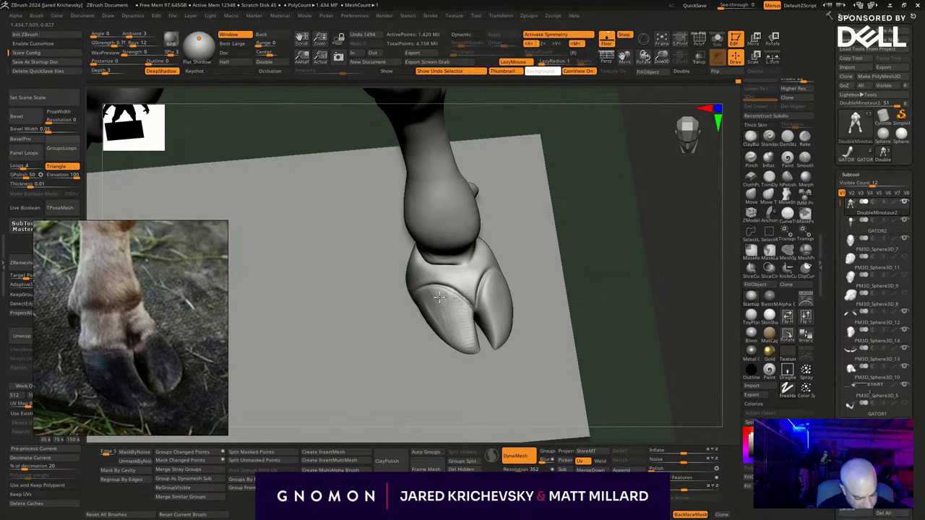
drag(615, 277, 485, 290)
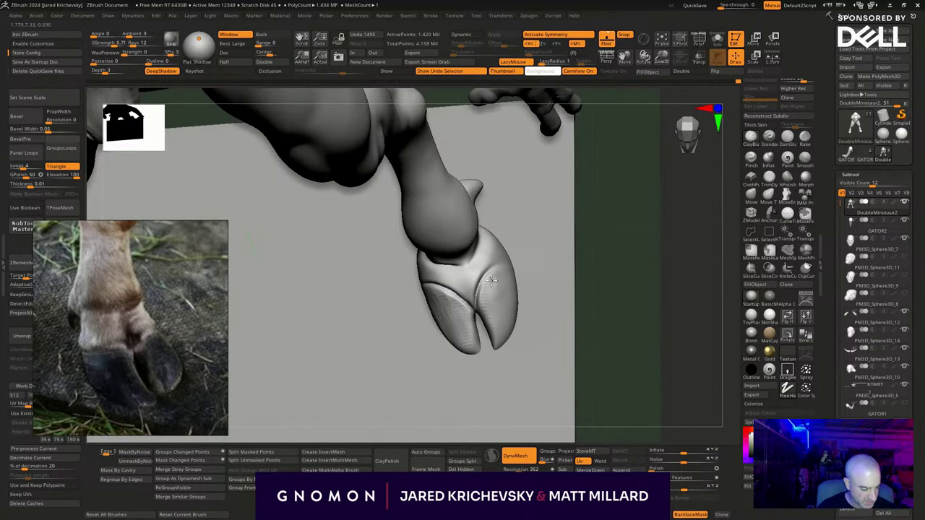
Carve the crease above the toe cleft and the folds along the coronet and pastern, smoothing the transition.
drag(560, 274, 581, 269)
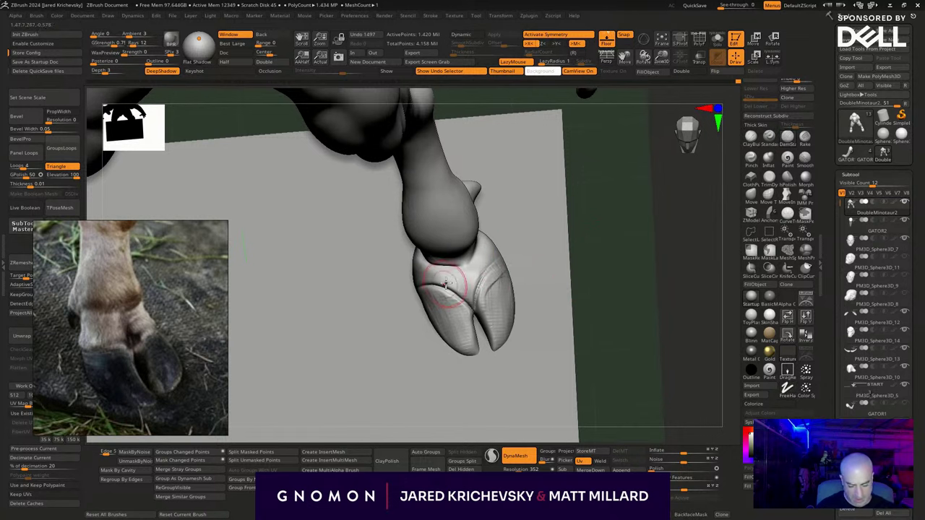
drag(463, 271, 468, 296)
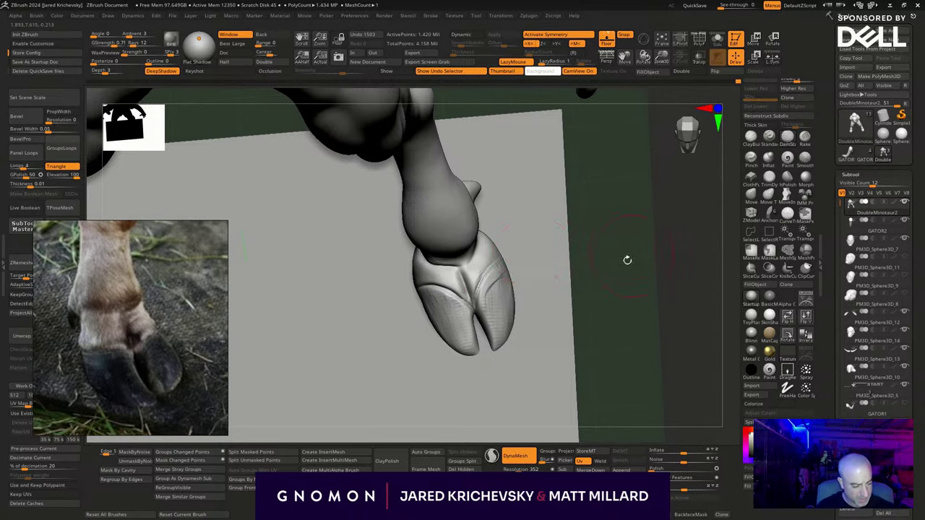
drag(627, 260, 623, 226)
drag(449, 253, 480, 242)
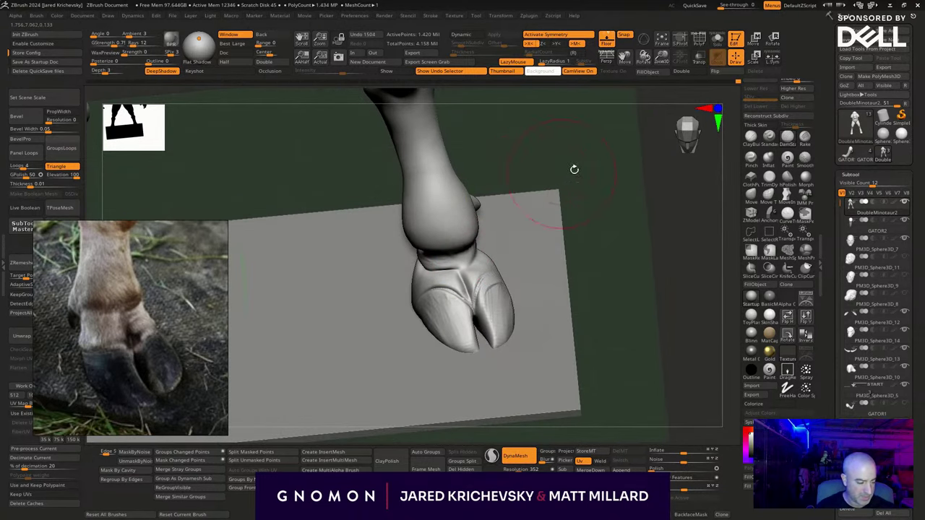
drag(574, 169, 470, 209)
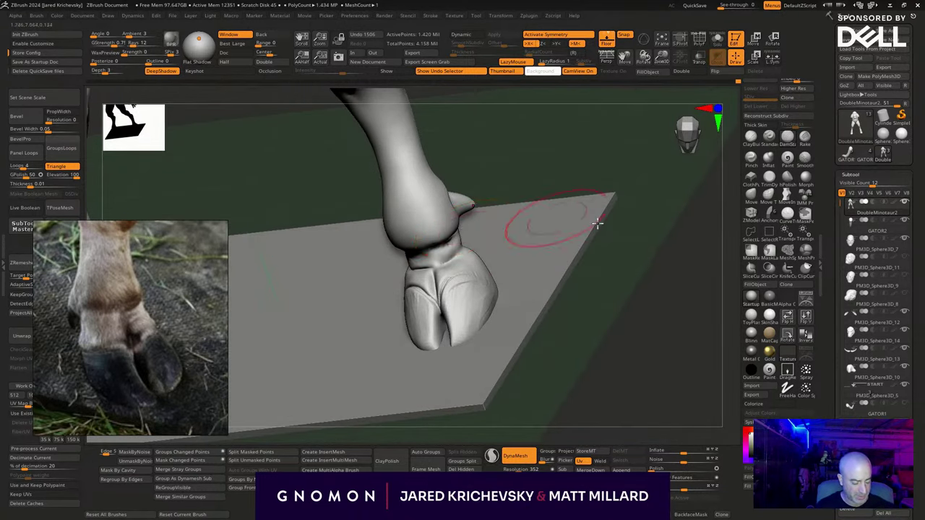
drag(611, 227, 645, 266)
mouse_move(450, 286)
shift+mouse_down()
mouse_move(419, 291)
mouse_move(413, 271)
shift+mouse_up()
drag(580, 240, 541, 231)
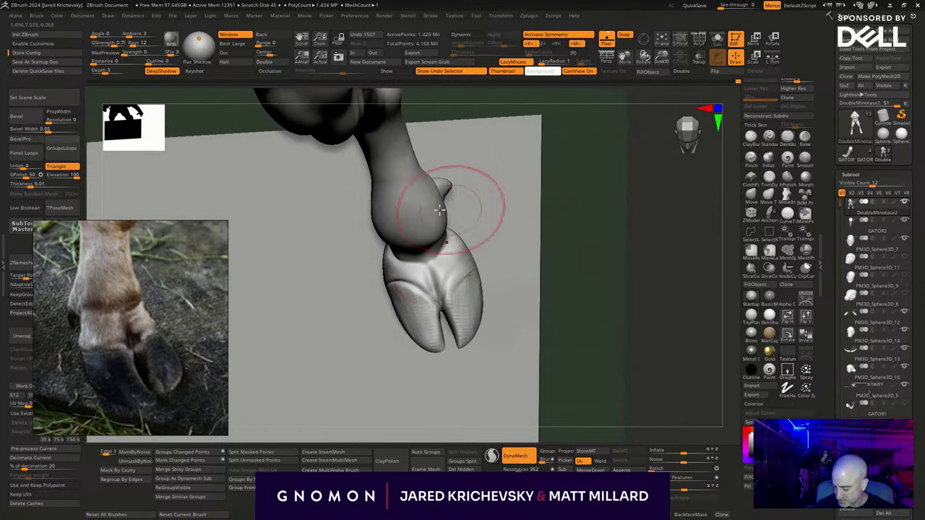
Build up the skin above both toes with the ClayBuildup brush, softening the crease where it meets the hoof.
key(b)
key(c)
key(b)
key(s)
drag(439, 274, 425, 273)
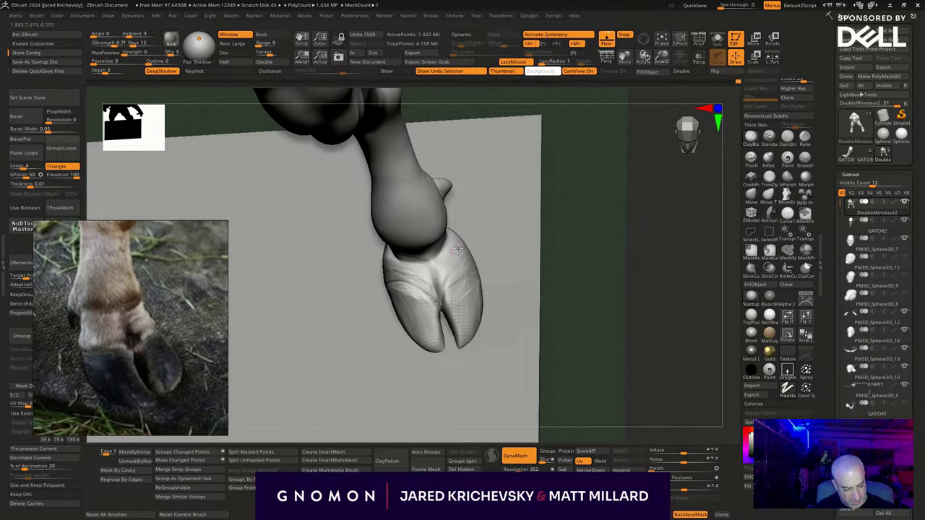
drag(557, 273, 596, 276)
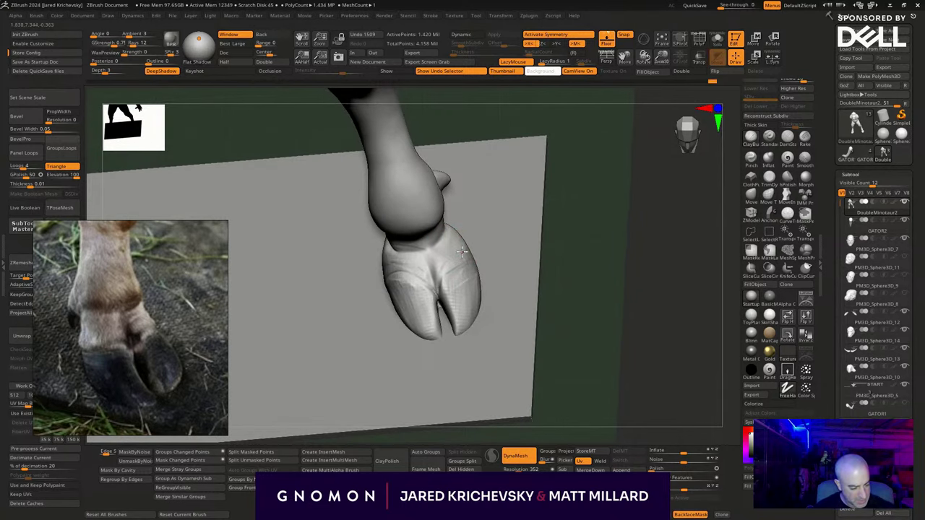
drag(445, 251, 447, 245)
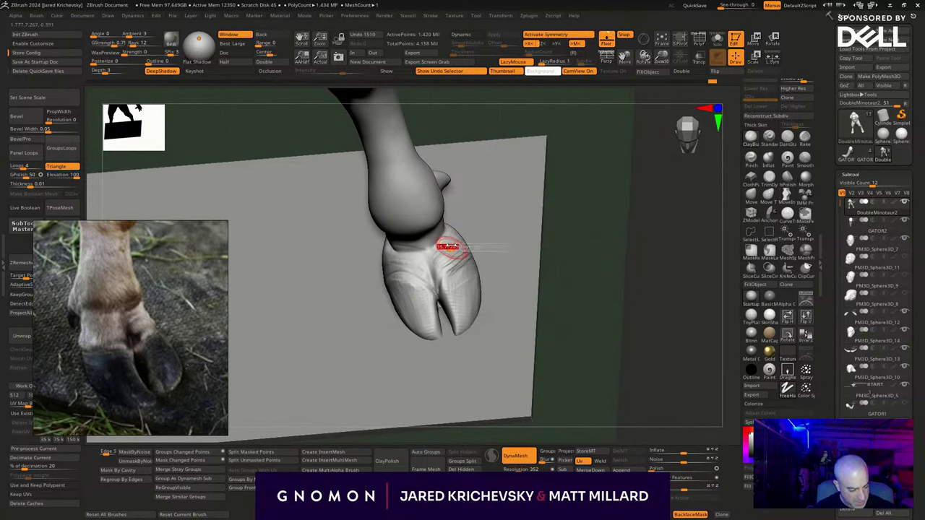
Add clay along the inner toe's coronet to form a raised skin band overlapping the hoof wall.
drag(542, 249, 584, 258)
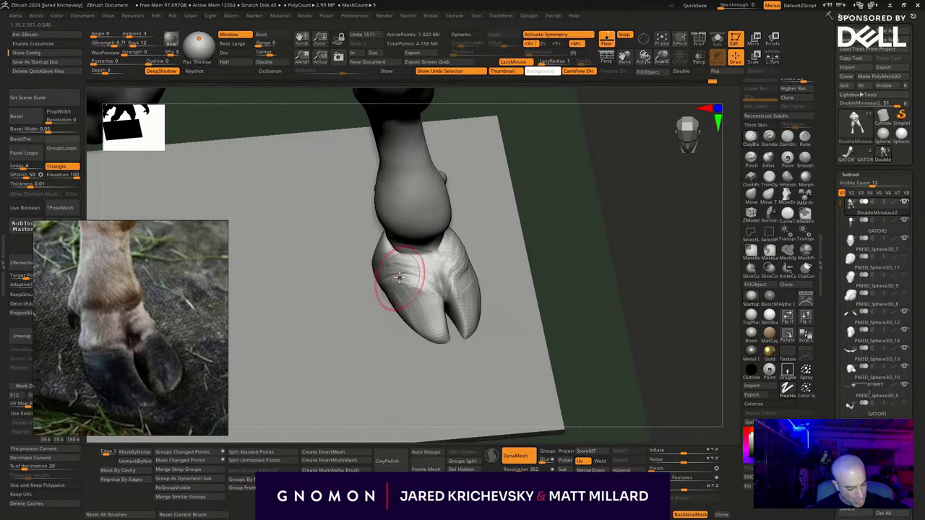
drag(376, 268, 378, 265)
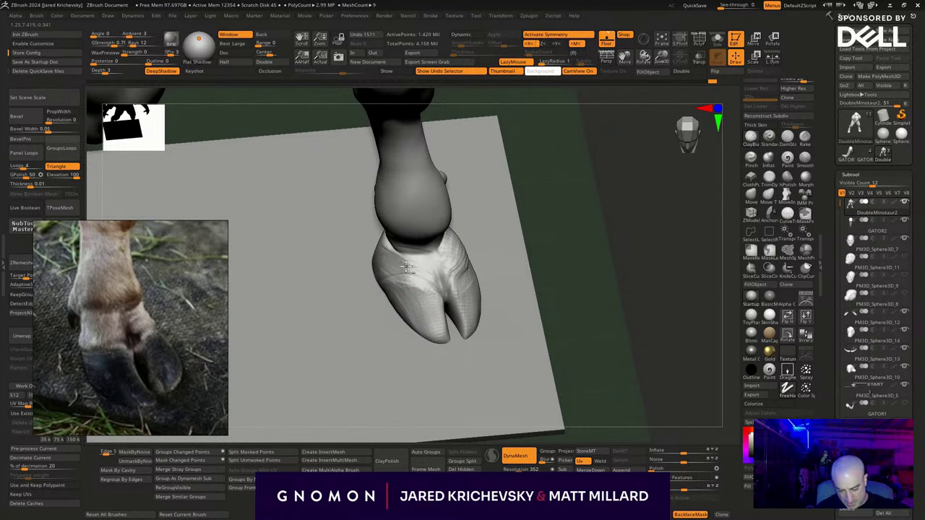
drag(571, 232, 562, 207)
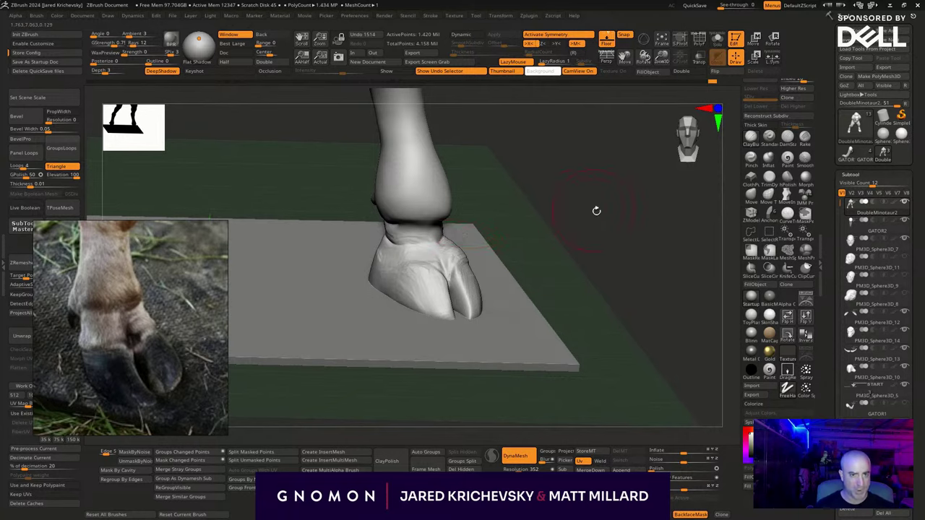
drag(596, 210, 576, 236)
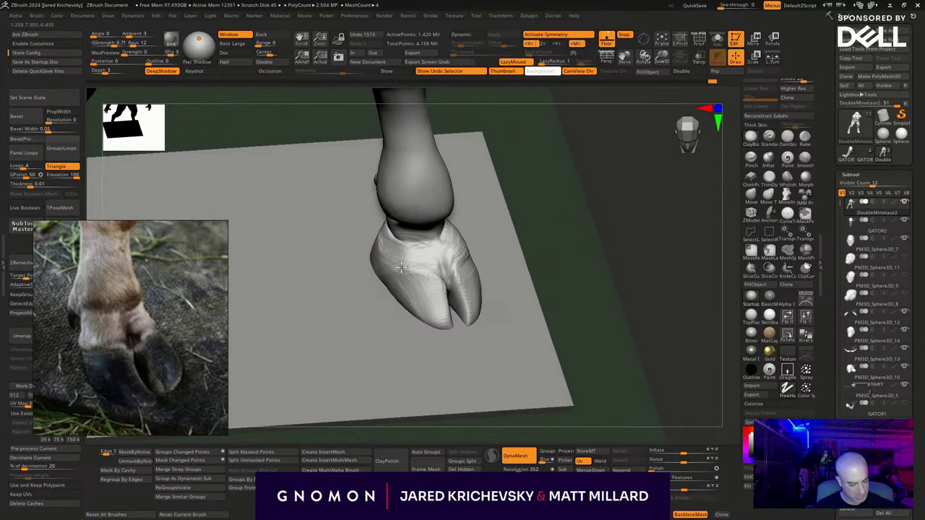
mouse_move(401, 267)
mouse_down()
mouse_move(421, 265)
mouse_move(401, 268)
mouse_move(419, 269)
mouse_move(406, 275)
mouse_move(387, 268)
mouse_up()
key(s)
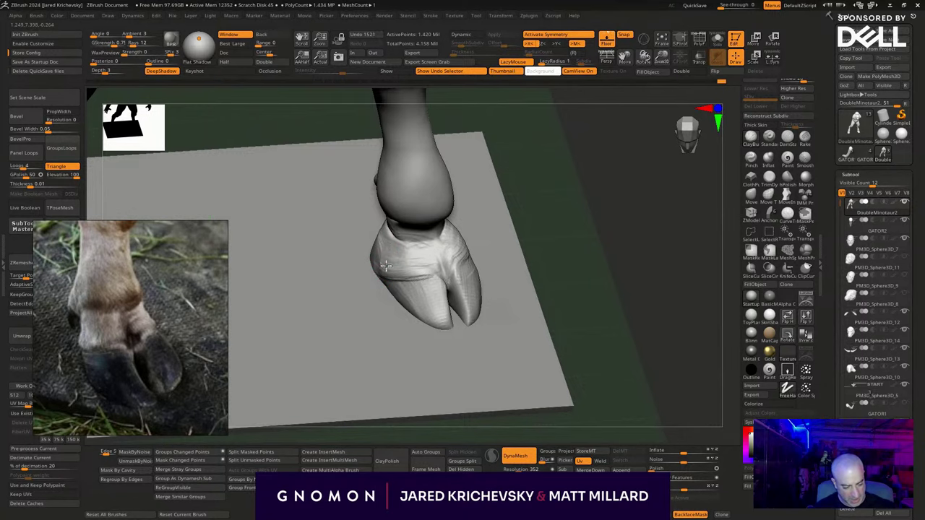
Add clay to the lower front of the ankle joint and to the skin above the outer toe.
drag(549, 213, 540, 184)
drag(413, 201, 418, 199)
mouse_move(501, 208)
mouse_down()
mouse_move(463, 210)
mouse_move(450, 217)
mouse_move(459, 231)
mouse_up()
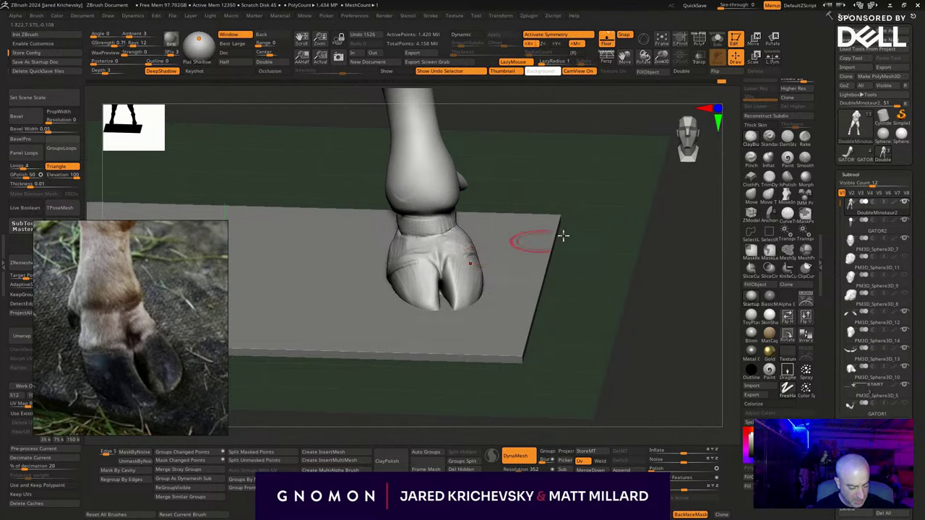
Add clay strokes around the hoof's front, side and heel to refine the toe walls and the skin along the coronet.
drag(563, 235, 572, 242)
mouse_move(438, 318)
mouse_down()
mouse_move(432, 395)
mouse_move(447, 422)
mouse_up()
drag(413, 243, 406, 241)
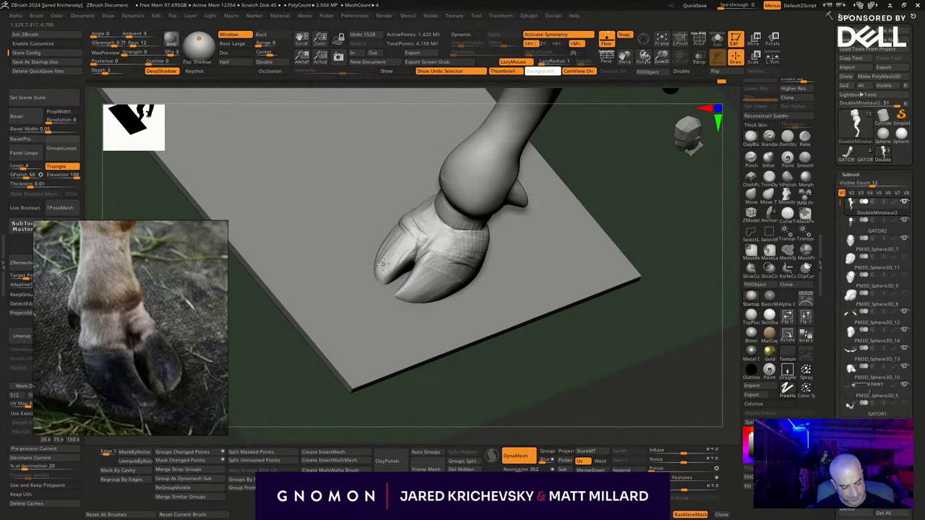
drag(458, 374, 438, 311)
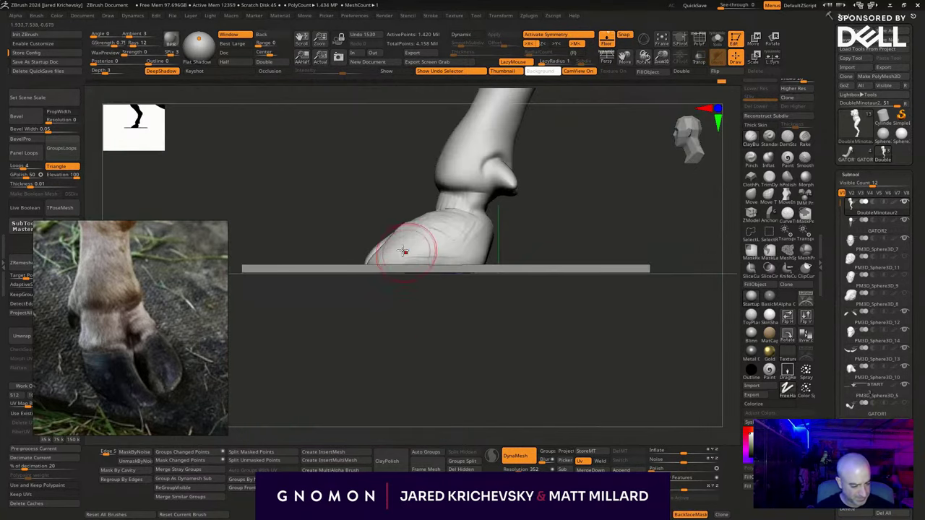
mouse_move(406, 226)
mouse_down()
mouse_move(426, 212)
mouse_move(422, 240)
mouse_move(438, 234)
mouse_up()
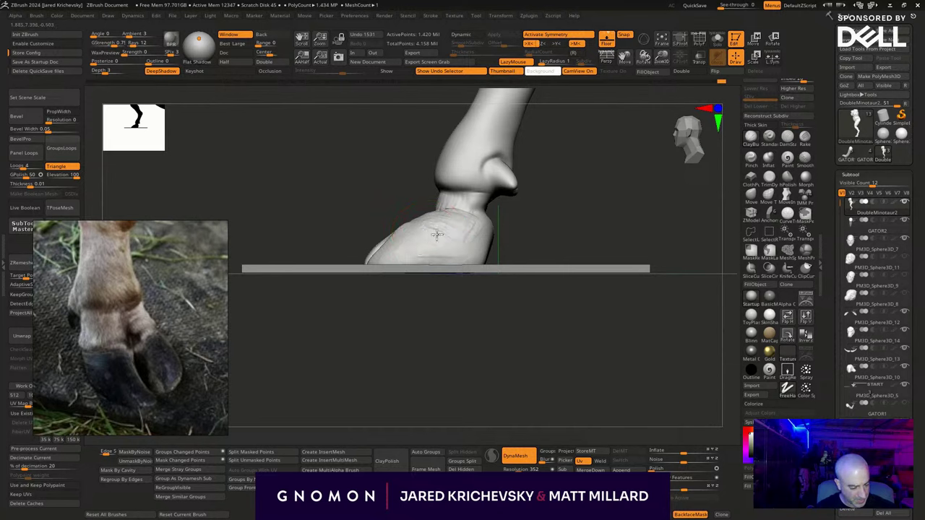
drag(496, 321, 424, 274)
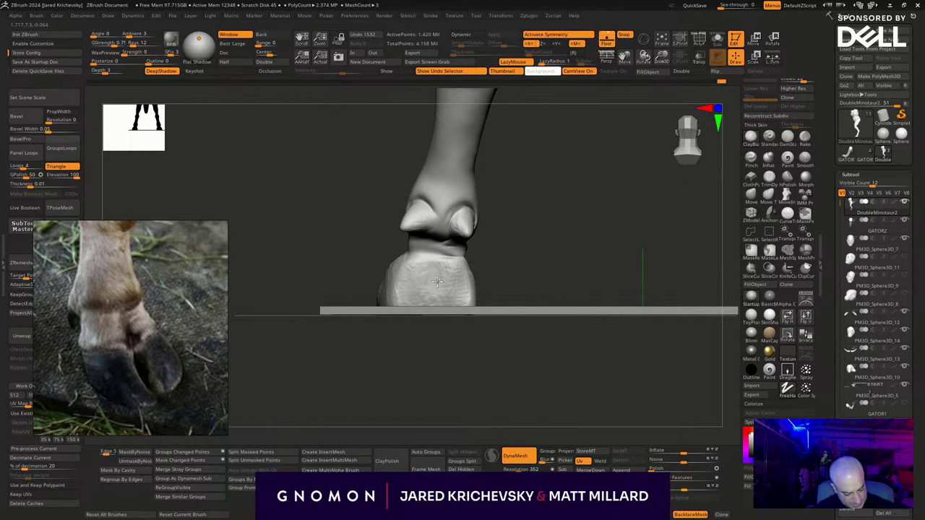
drag(479, 347, 456, 355)
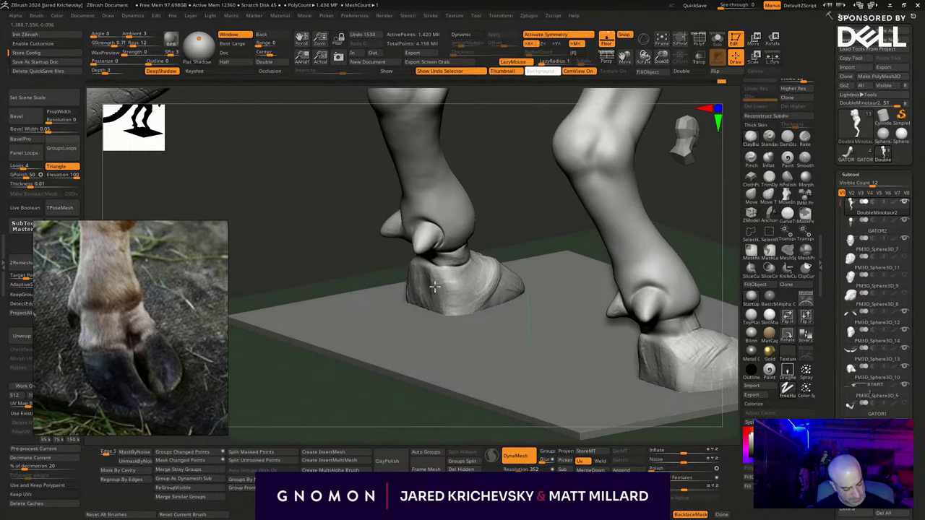
Sculpt the heel and outer side of the hoof, adjusting the brush size to define the fold running toward the toe.
drag(386, 361, 360, 434)
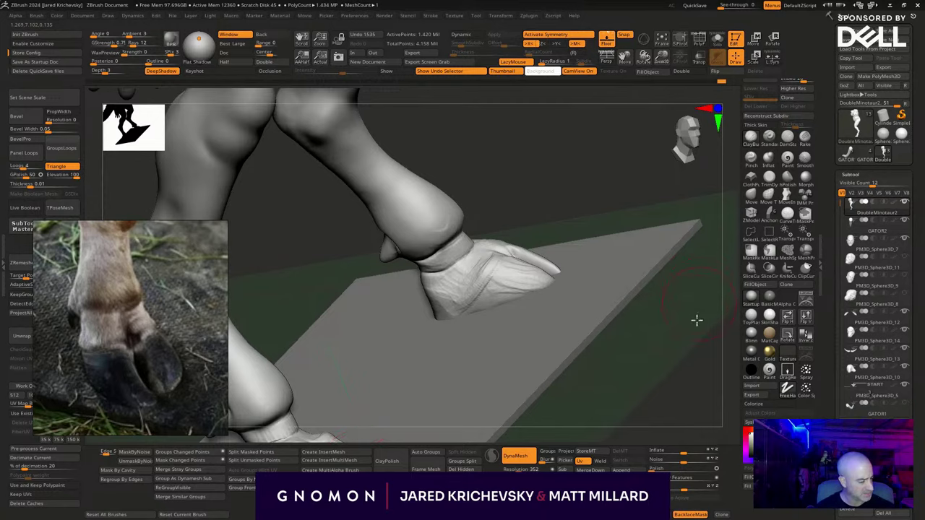
drag(696, 320, 654, 326)
key(s)
mouse_move(470, 301)
mouse_down()
mouse_move(443, 294)
mouse_move(506, 306)
mouse_up()
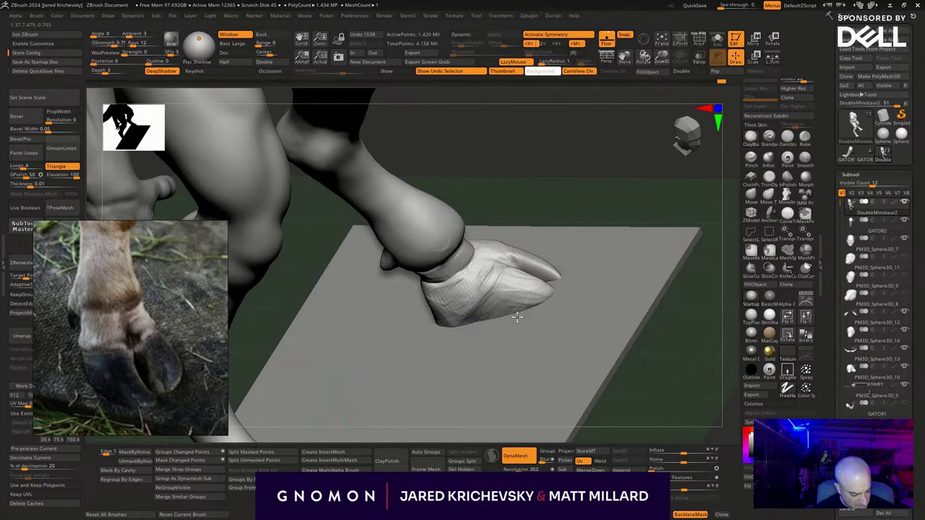
mouse_move(518, 317)
mouse_down()
mouse_move(477, 287)
mouse_move(437, 295)
mouse_up()
alt+drag(650, 407, 606, 435)
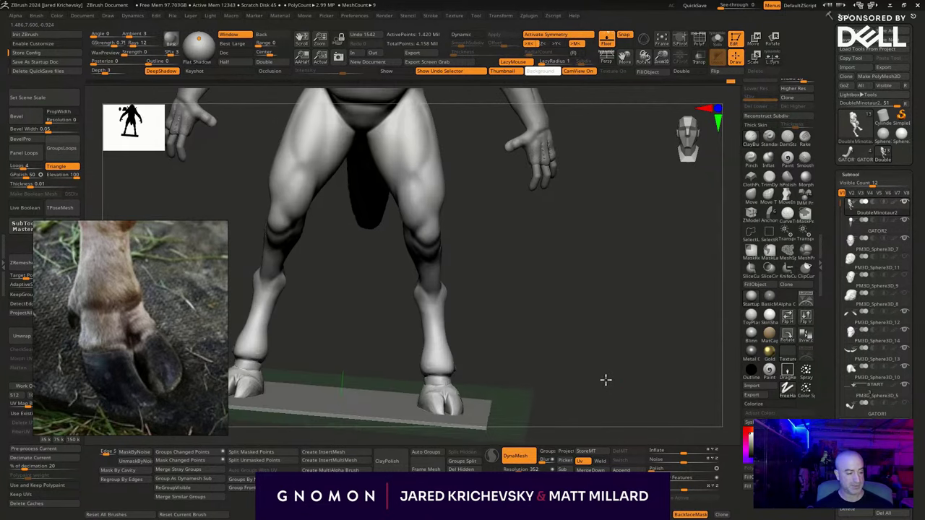
Switch to the arms subtool, scale up the hands and shift them back onto the wrists.
alt+click(560, 288)
drag(620, 279, 601, 288)
key(w)
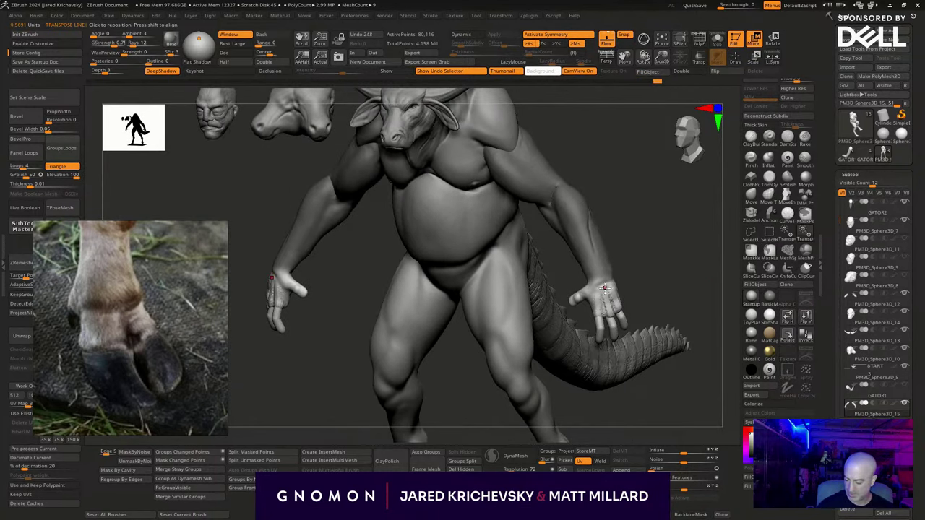
key(y)
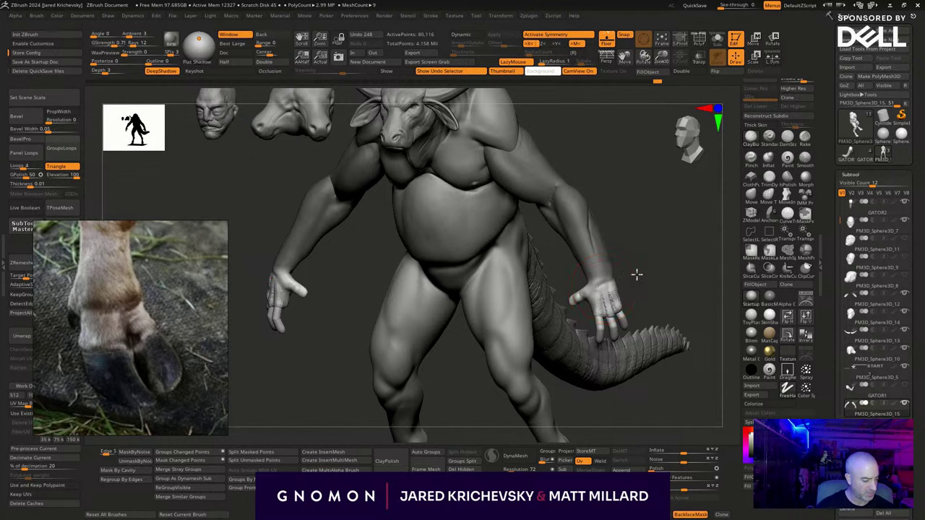
key(w)
key(y)
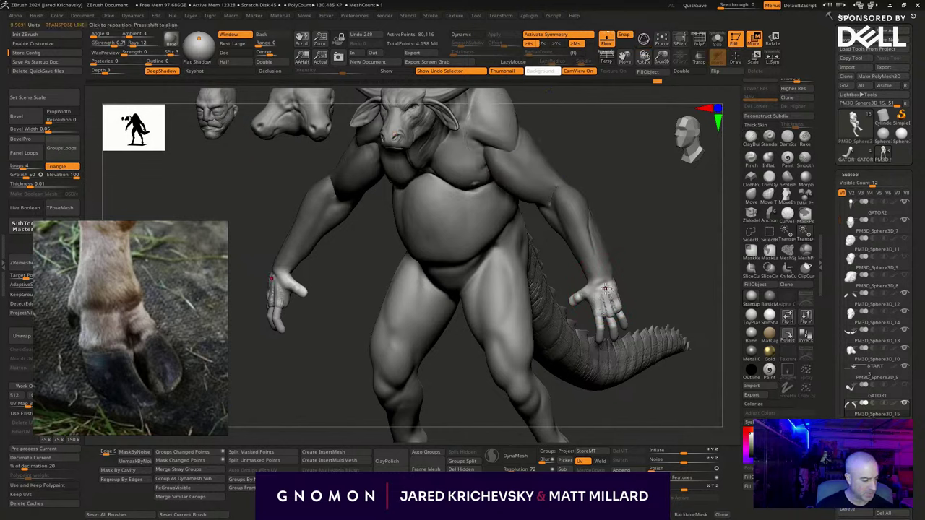
drag(605, 287, 688, 242)
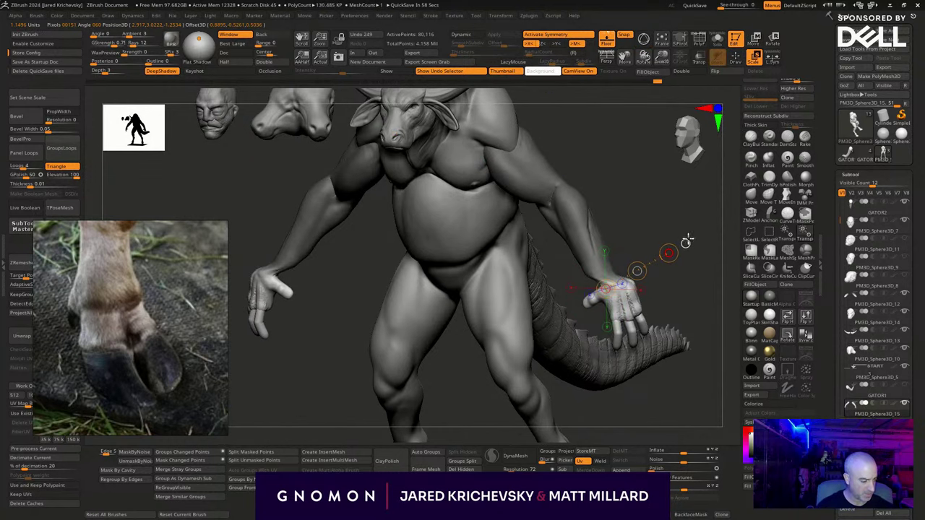
key(w)
mouse_move(636, 271)
mouse_down()
mouse_move(619, 277)
mouse_move(639, 270)
mouse_move(628, 272)
mouse_up()
Reposition the enlarged hands on the wrists, clear the mask and smooth the arm surface.
shift+drag(680, 370, 704, 376)
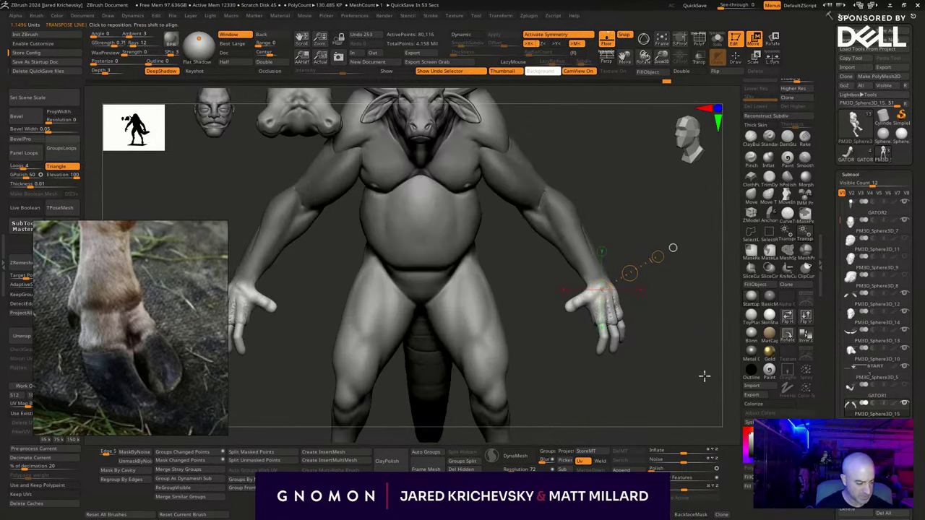
drag(610, 309, 644, 285)
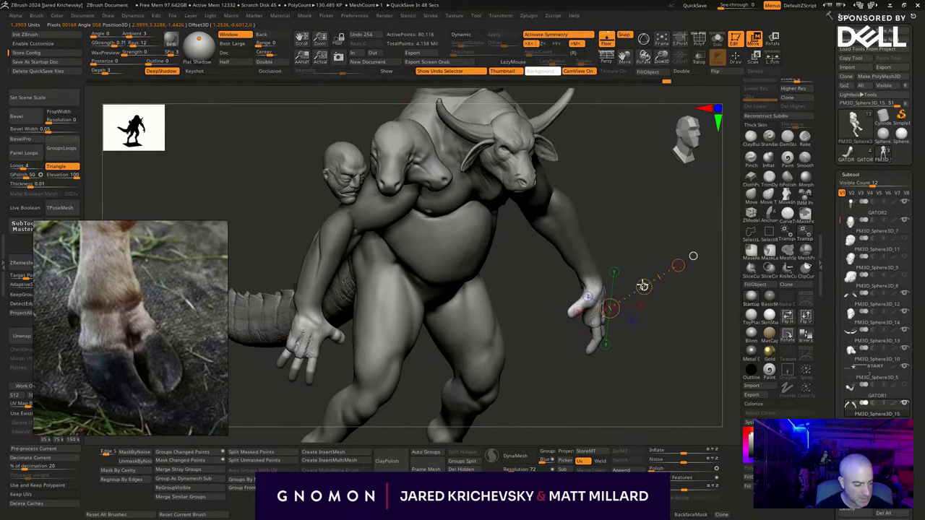
mouse_move(671, 394)
shift+mouse_down()
mouse_move(653, 357)
mouse_move(683, 411)
mouse_move(618, 332)
mouse_move(621, 361)
mouse_move(600, 358)
shift+mouse_up()
ctrl+click(663, 375)
key(q)
mouse_move(526, 251)
shift+mouse_down()
mouse_move(537, 252)
mouse_move(535, 264)
shift+mouse_up()
mouse_move(632, 299)
alt+mouse_down()
mouse_move(620, 292)
mouse_move(627, 282)
mouse_move(642, 329)
mouse_move(642, 320)
alt+mouse_up()
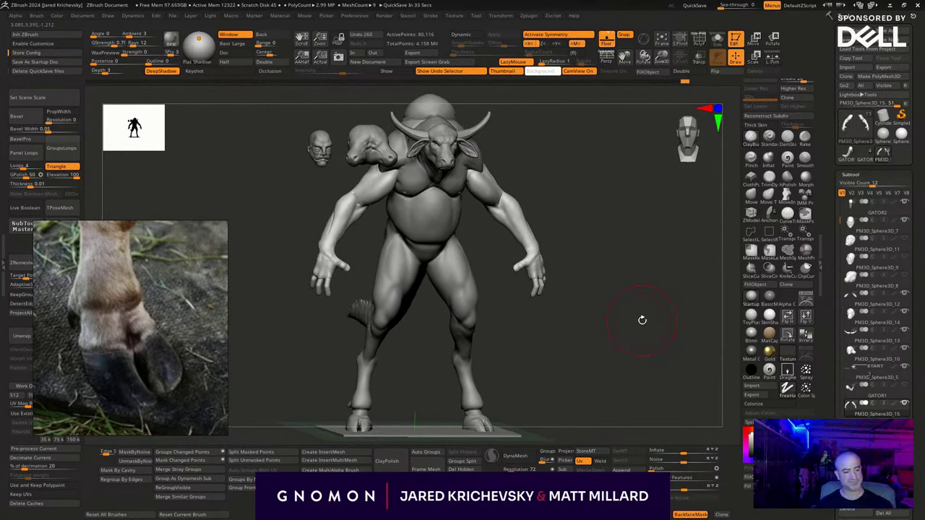
Reshape the fingers, palm and wrist from several angles with the Move Topological brush.
mouse_move(597, 354)
mouse_down()
mouse_move(571, 366)
mouse_move(547, 352)
mouse_move(597, 427)
mouse_move(615, 416)
mouse_move(603, 409)
mouse_up()
drag(559, 355, 549, 372)
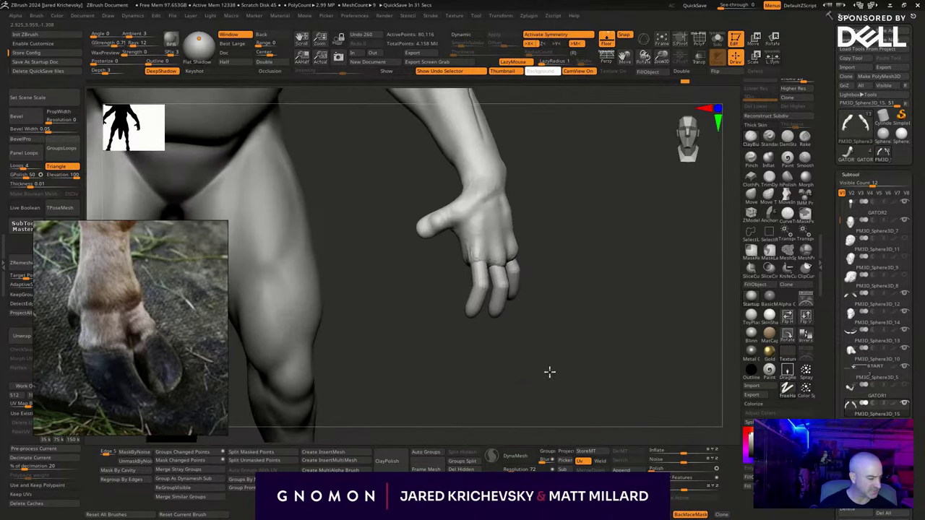
key(shift+f)
key(shift+f)
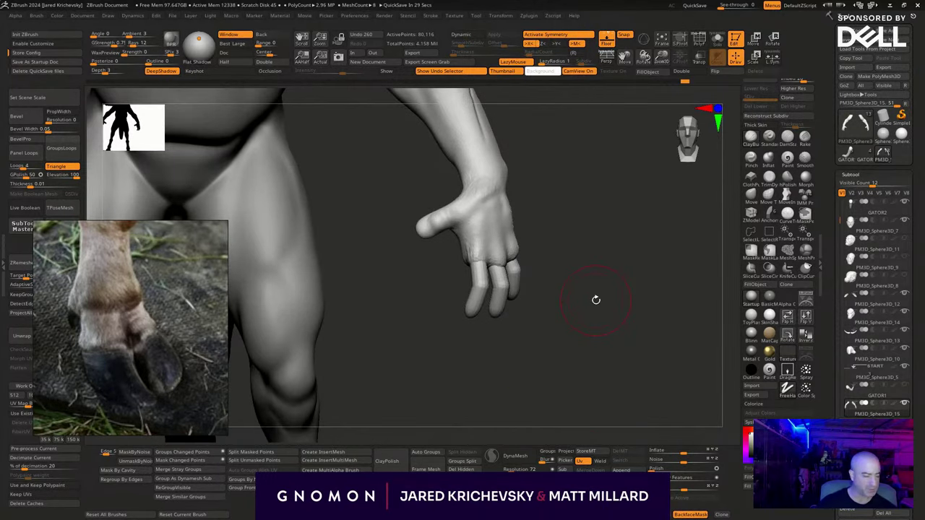
drag(596, 300, 624, 365)
click(770, 204)
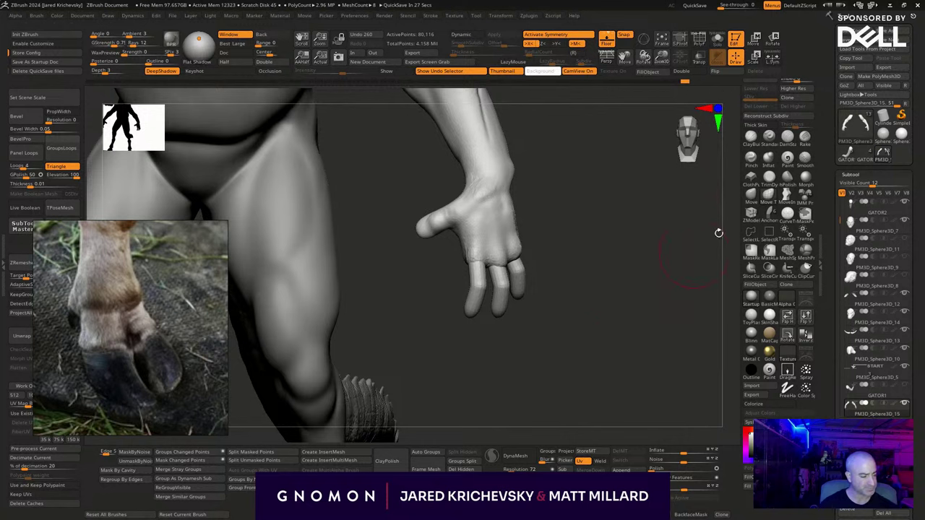
drag(502, 318, 506, 323)
mouse_move(559, 300)
mouse_down()
mouse_move(531, 297)
mouse_move(542, 299)
mouse_up()
drag(575, 246, 563, 206)
mouse_move(489, 252)
mouse_down()
mouse_move(511, 238)
mouse_move(596, 228)
mouse_up()
drag(505, 203, 500, 208)
mouse_move(563, 165)
mouse_down()
mouse_move(539, 178)
mouse_move(491, 168)
mouse_up()
mouse_move(571, 290)
mouse_down()
mouse_move(534, 302)
mouse_move(560, 301)
mouse_up()
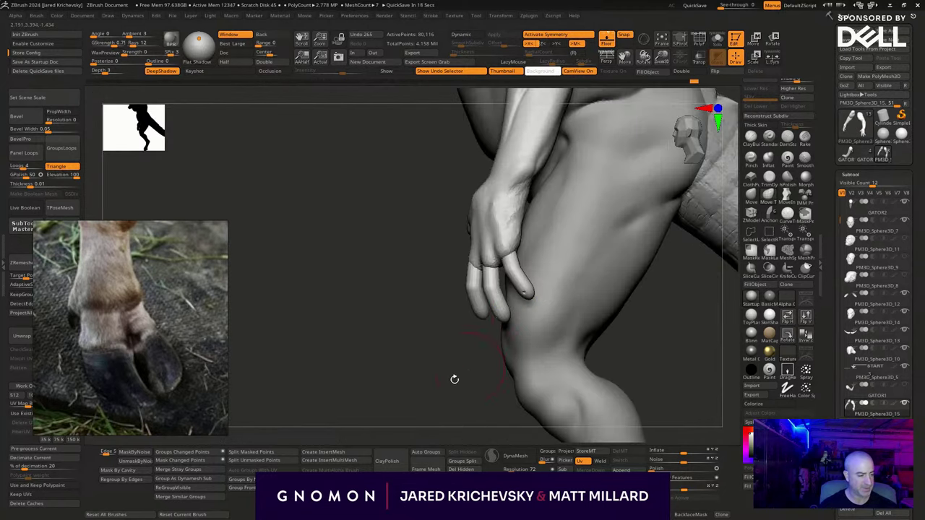
Build up the thumb base and palm with the ClayBuildup brush.
mouse_move(421, 384)
mouse_down()
mouse_move(456, 409)
mouse_move(503, 405)
mouse_up()
mouse_move(580, 266)
mouse_down()
mouse_move(566, 236)
mouse_move(527, 200)
mouse_up()
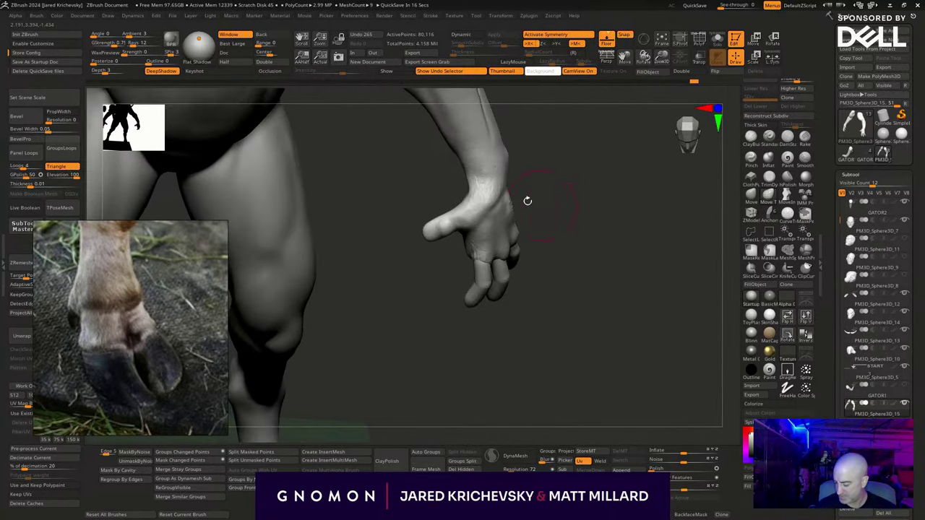
key(b)
key(c)
key(b)
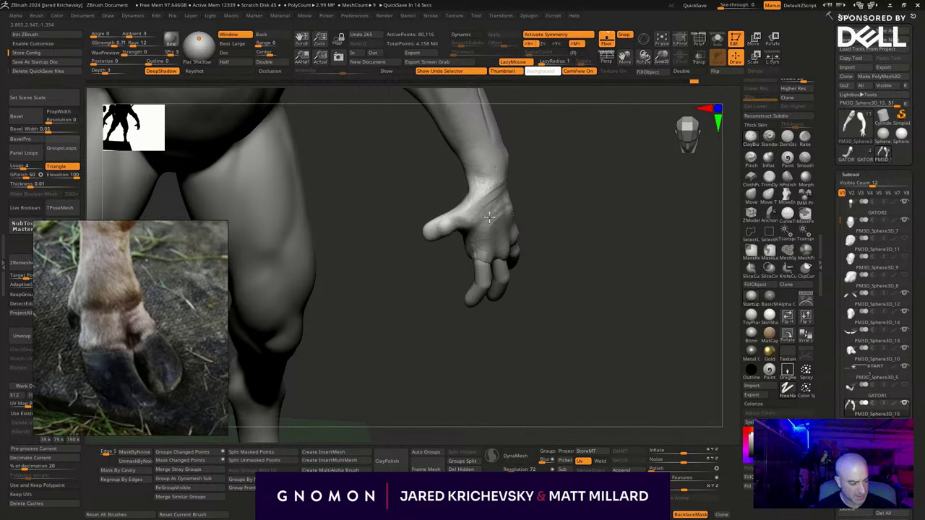
drag(496, 239, 507, 231)
mouse_move(547, 209)
mouse_down()
mouse_move(543, 246)
mouse_move(503, 256)
mouse_move(545, 224)
mouse_move(651, 258)
mouse_up()
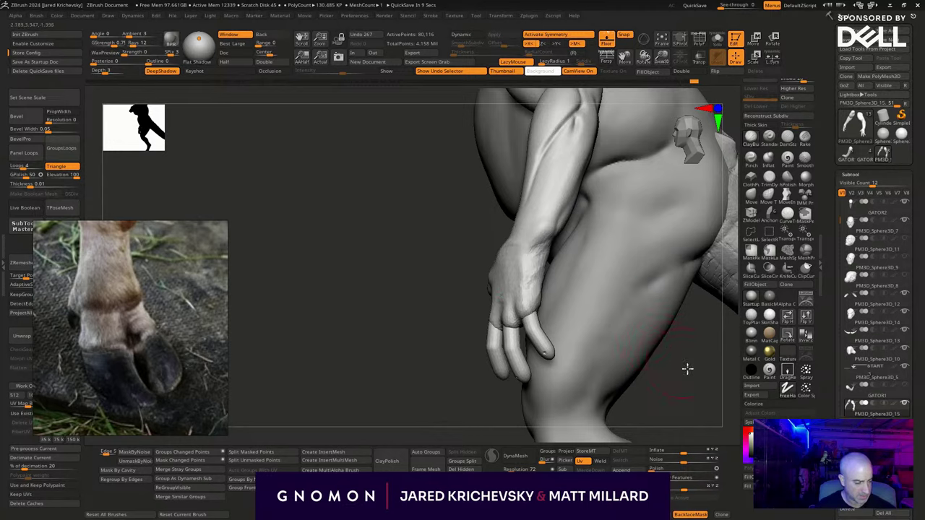
Isolate the hands with a softened, inverted mask and move them outward at the wrists.
drag(688, 369, 707, 365)
mouse_move(726, 279)
alt+mouse_down()
mouse_move(634, 250)
mouse_move(599, 253)
mouse_move(591, 392)
mouse_move(620, 347)
alt+mouse_up()
drag(660, 277, 661, 275)
ctrl+click(661, 275)
ctrl+click(661, 275)
key(w)
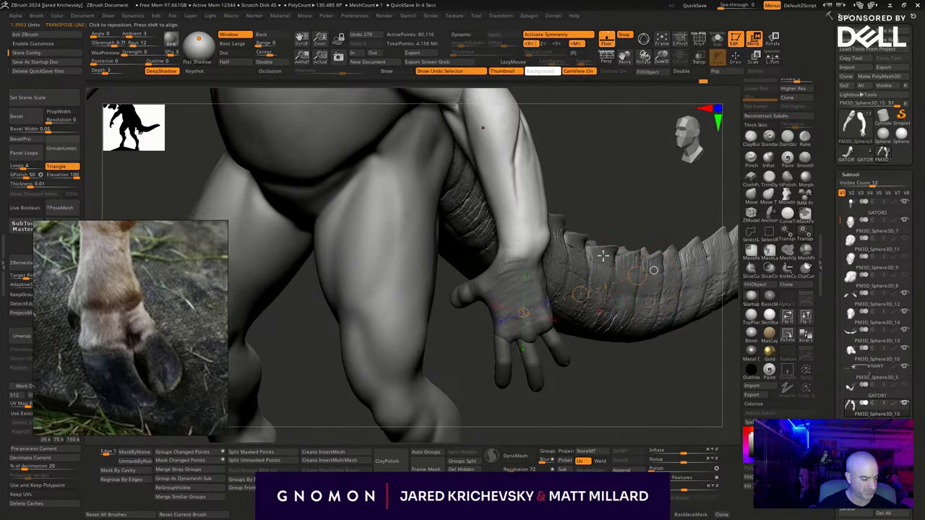
ctrl+click(597, 374)
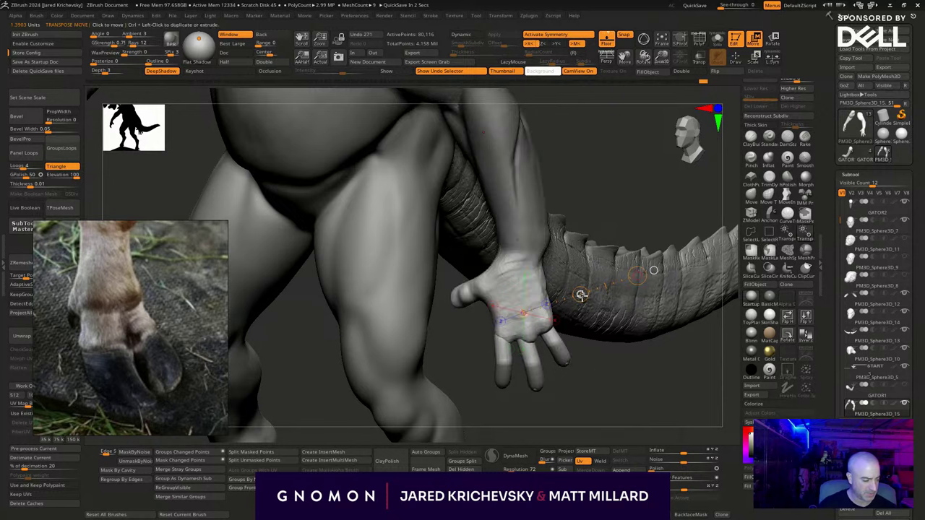
drag(580, 294, 591, 293)
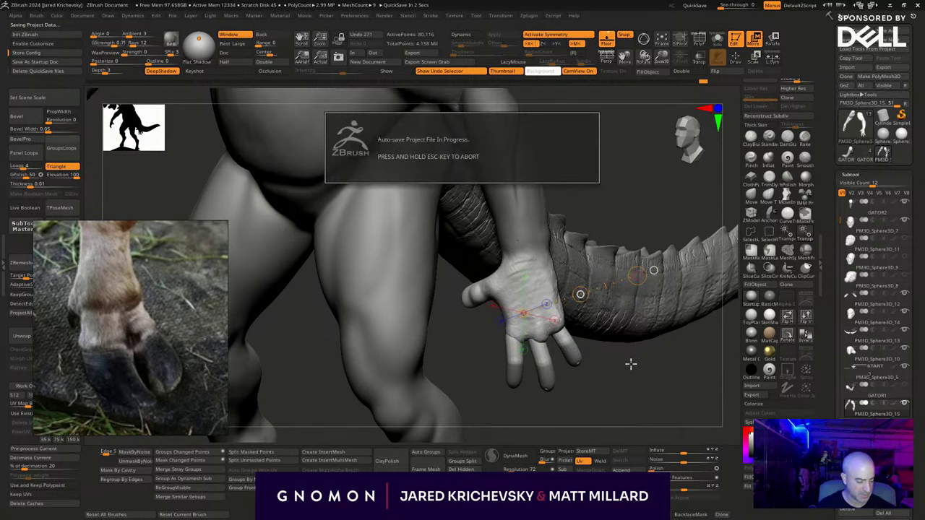
Adjust the hands' placement against the forearms, clear the mask and return to sculpting the forearm.
drag(636, 388, 620, 373)
mouse_move(524, 312)
mouse_down()
mouse_move(497, 325)
mouse_move(611, 250)
mouse_up()
drag(552, 272, 547, 273)
mouse_move(578, 345)
ctrl+mouse_down()
mouse_move(587, 357)
mouse_move(572, 333)
ctrl+mouse_up()
key(q)
drag(440, 215, 454, 219)
Reshape the inner forearm and wrist contours with the Move brush at an adjusted size.
click(757, 198)
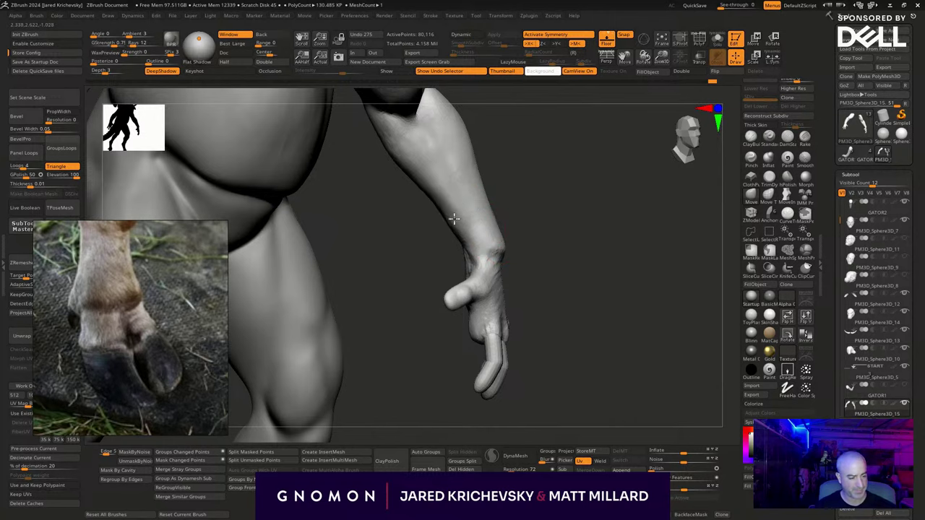
drag(541, 185, 506, 232)
drag(441, 262, 429, 268)
drag(417, 235, 401, 242)
mouse_move(397, 214)
mouse_down()
mouse_move(389, 216)
mouse_move(405, 231)
mouse_move(437, 221)
mouse_move(409, 240)
mouse_move(384, 219)
mouse_up()
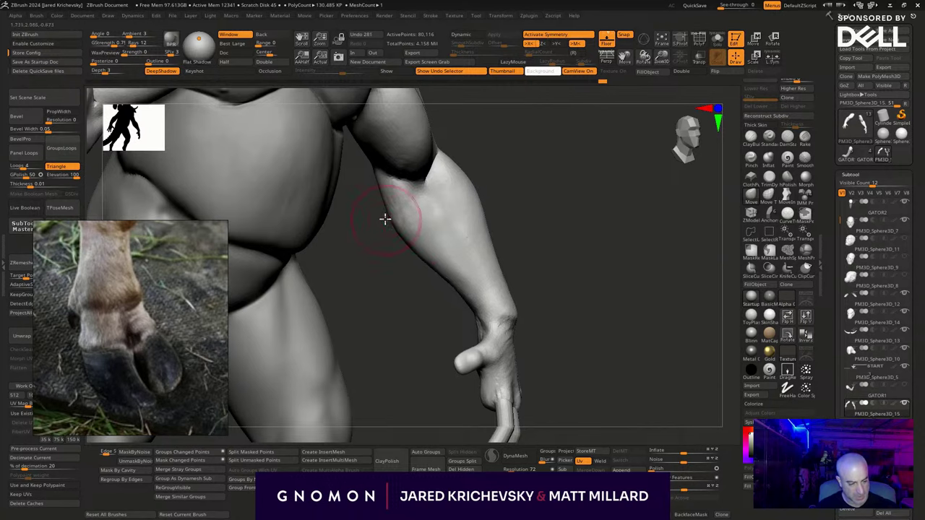
key(s)
mouse_move(473, 313)
mouse_down()
mouse_move(512, 297)
mouse_move(456, 301)
mouse_up()
ctrl+right_drag(531, 310, 537, 256)
drag(537, 256, 582, 305)
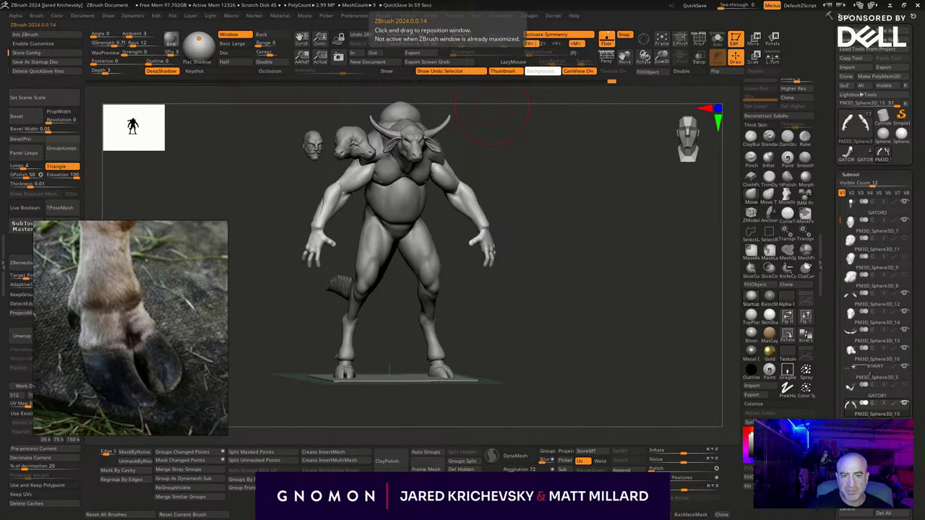
Build up the fleshy outer edge of the palm between the wrist and the little finger.
drag(538, 326, 503, 327)
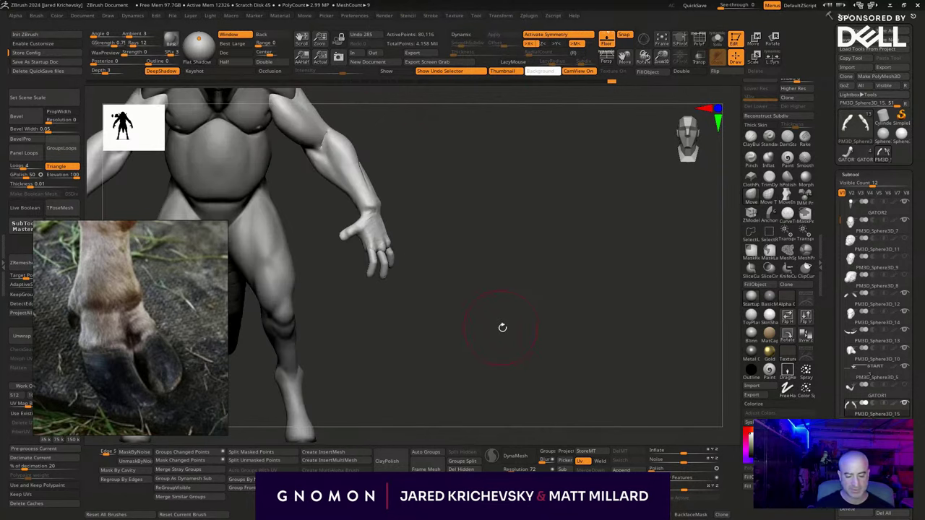
drag(545, 306, 504, 309)
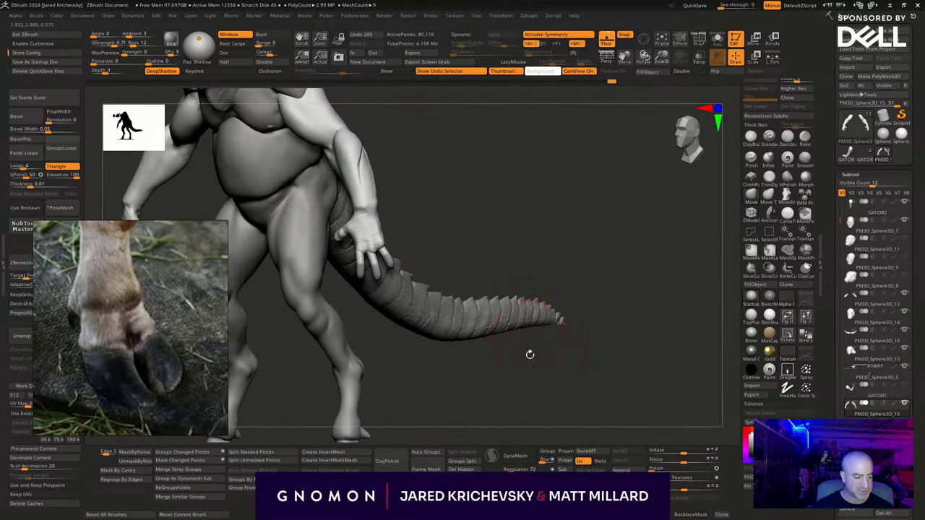
alt+drag(531, 357, 594, 448)
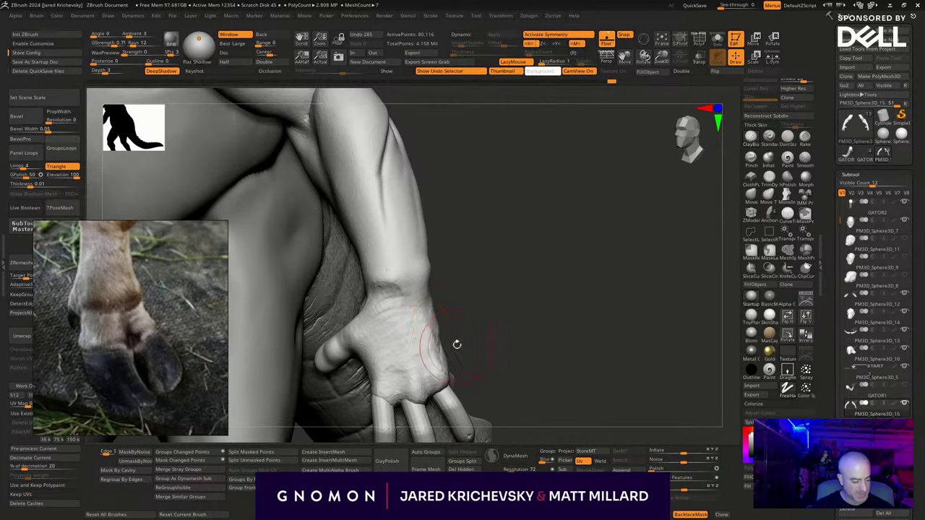
drag(437, 350, 440, 320)
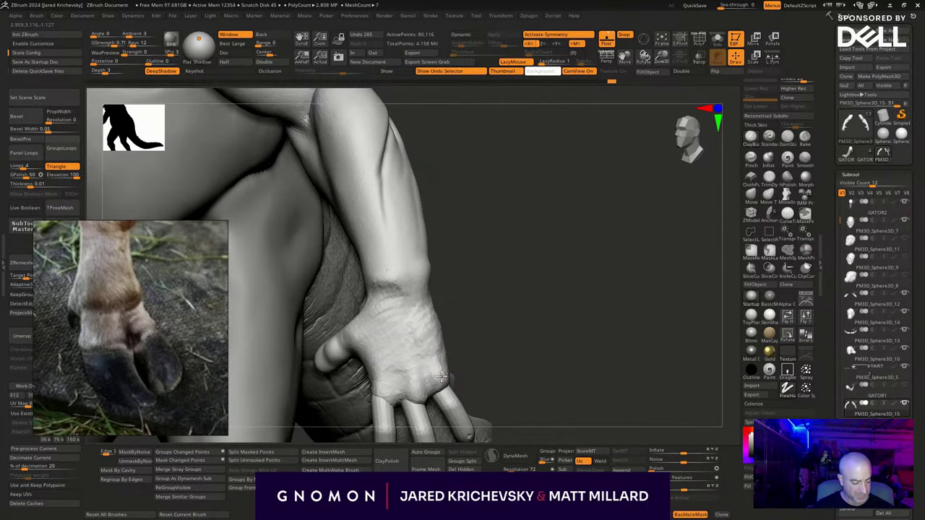
mouse_move(446, 300)
mouse_down()
mouse_move(514, 306)
mouse_move(470, 339)
mouse_up()
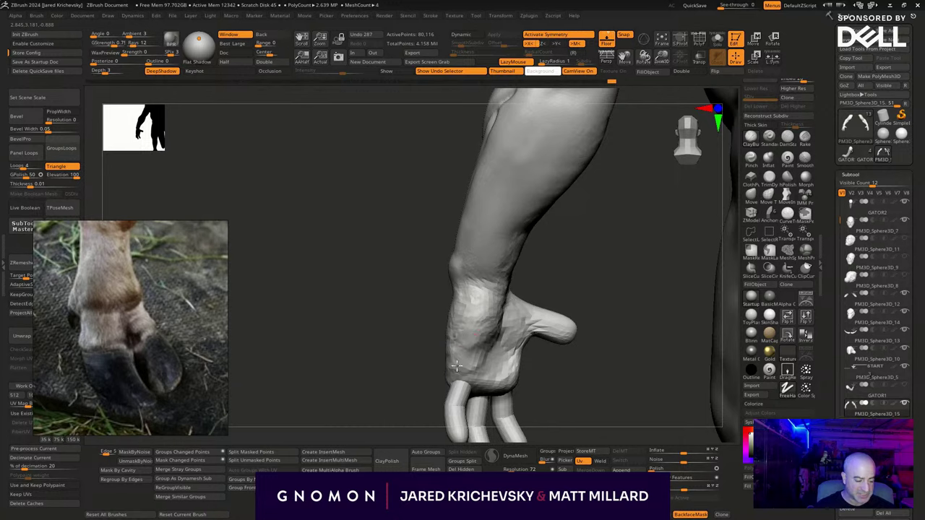
Add clay over the back of the hand, the knuckles and the base of the thumb.
mouse_move(563, 359)
mouse_down()
mouse_move(570, 403)
mouse_move(529, 339)
mouse_move(452, 278)
mouse_up()
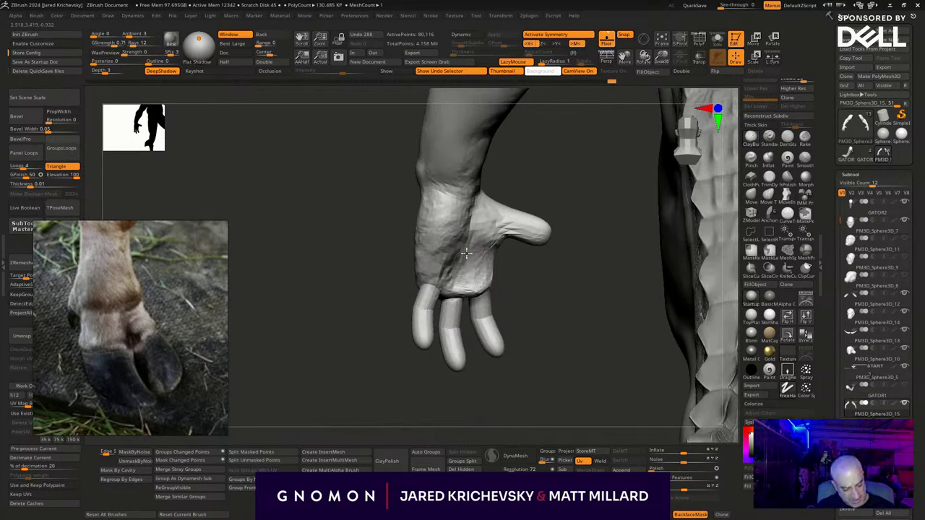
drag(438, 269, 441, 259)
drag(528, 294, 469, 254)
mouse_move(528, 286)
mouse_down()
mouse_move(473, 297)
mouse_move(506, 233)
mouse_move(493, 214)
mouse_move(463, 217)
mouse_move(457, 205)
mouse_move(456, 225)
mouse_up()
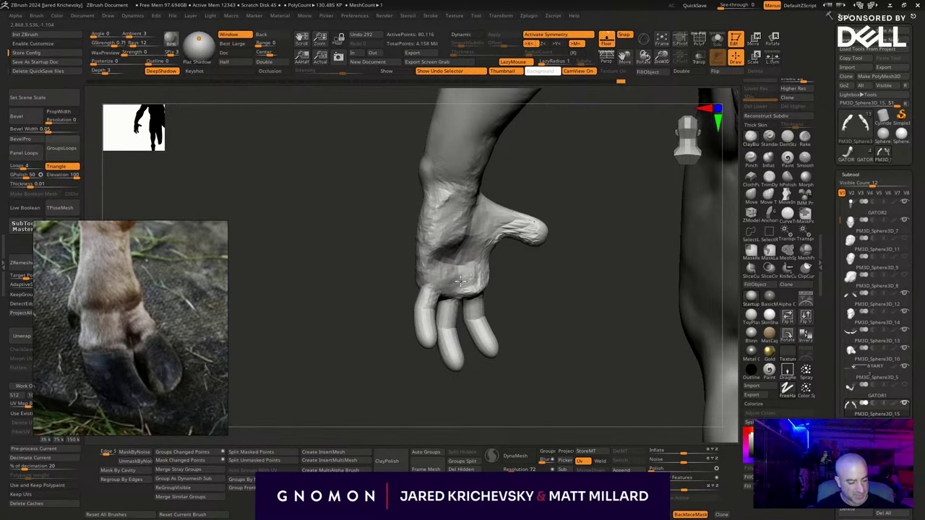
Reshape the outer edge of the hand, the wrist and the knuckle area with the Move brush at an adjusted size.
mouse_move(461, 282)
right_down()
mouse_move(554, 326)
mouse_move(622, 330)
mouse_move(451, 287)
right_up()
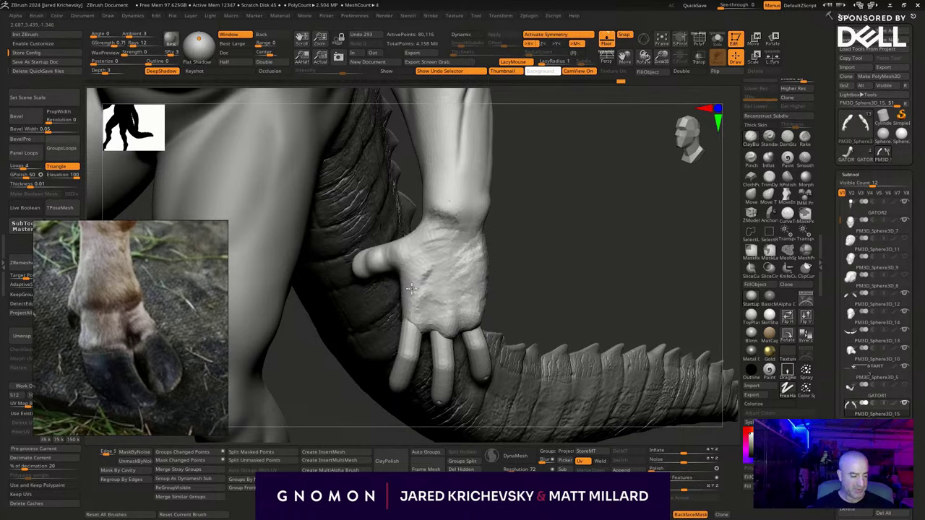
right_drag(557, 269, 788, 307)
click(749, 198)
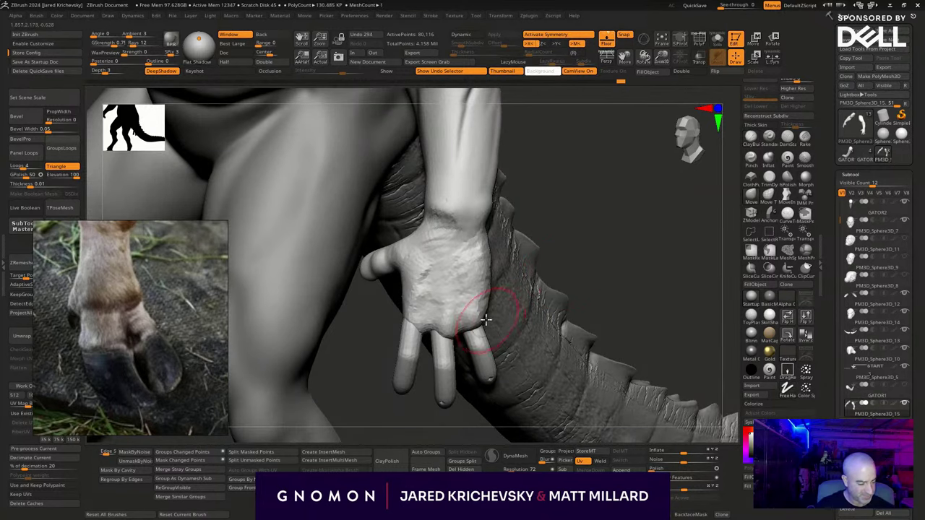
key(s)
drag(483, 317, 490, 303)
mouse_move(475, 243)
mouse_down()
mouse_move(471, 250)
mouse_move(469, 196)
mouse_move(605, 184)
mouse_move(548, 195)
mouse_up()
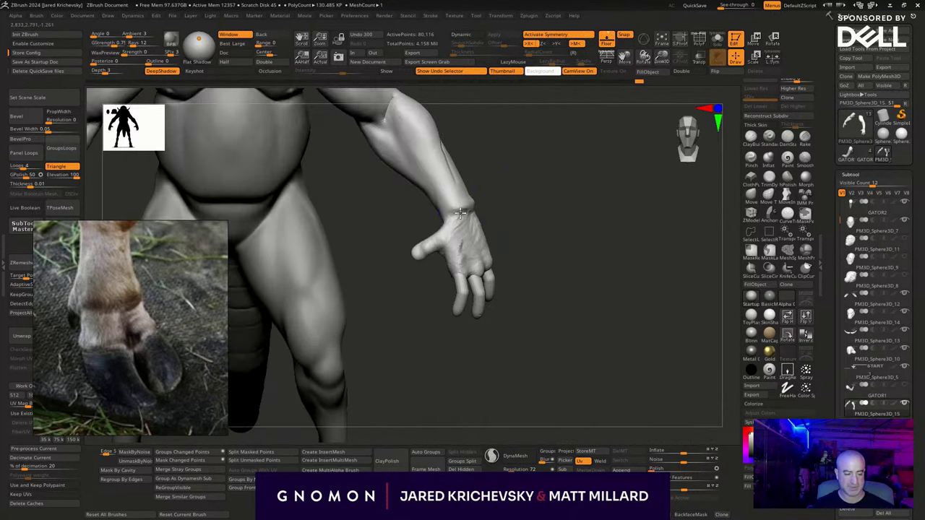
drag(468, 260, 471, 267)
Build up clay over the back of the hand and the outer wrist with the ClayBuildup brush.
mouse_move(538, 264)
alt+mouse_down()
mouse_move(535, 285)
mouse_move(562, 277)
mouse_move(543, 275)
alt+mouse_up()
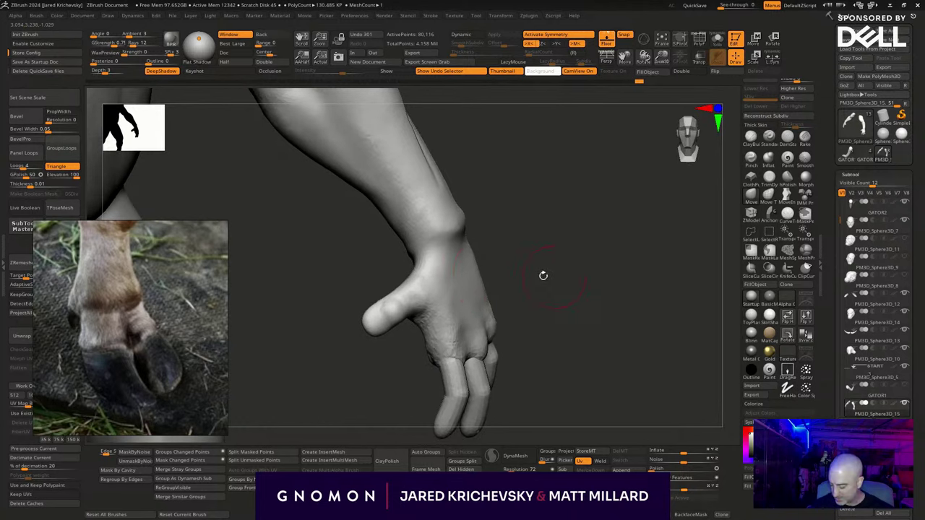
key(b)
key(c)
key(b)
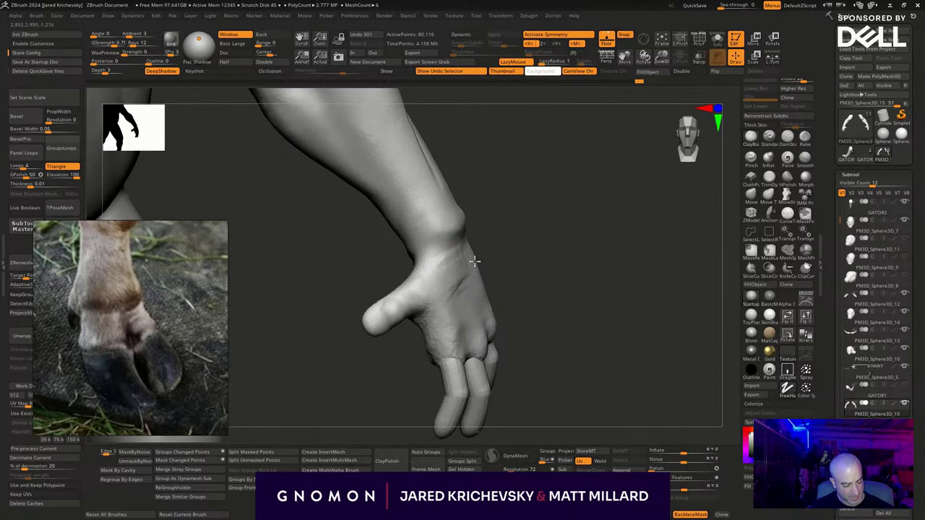
mouse_move(475, 261)
mouse_down()
mouse_move(487, 301)
mouse_move(477, 313)
mouse_up()
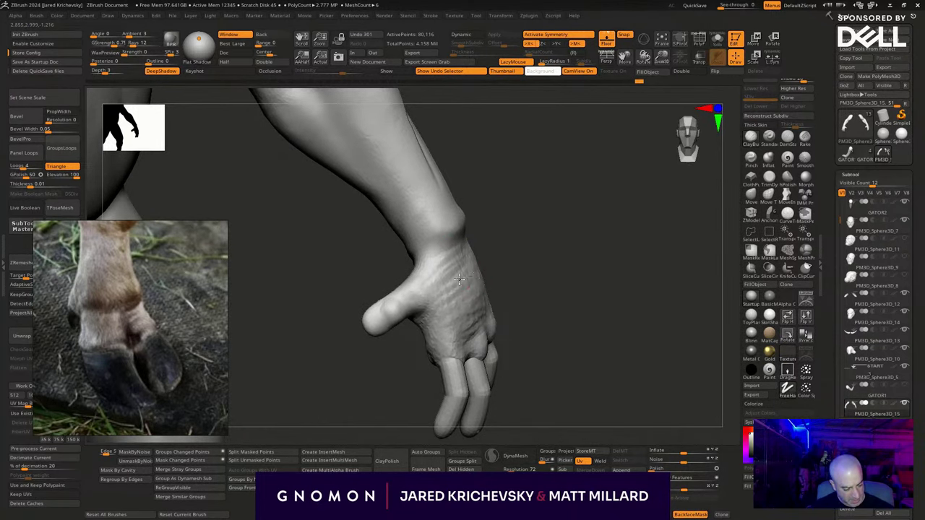
mouse_move(522, 255)
mouse_down()
mouse_move(452, 271)
mouse_move(470, 202)
mouse_move(487, 215)
mouse_up()
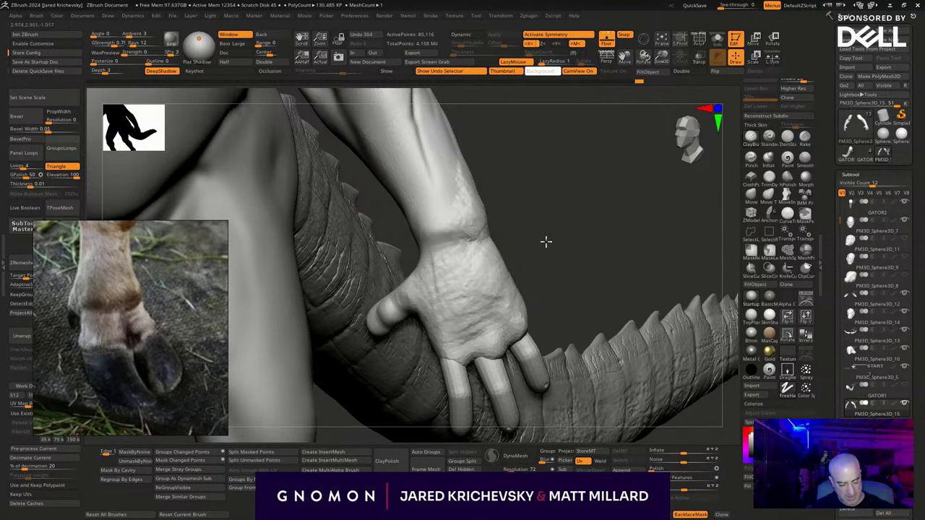
Sculpt and smooth the inner forearm muscles below the elbow with a smaller brush, undoing the first trial strokes.
alt+drag(545, 241, 686, 360)
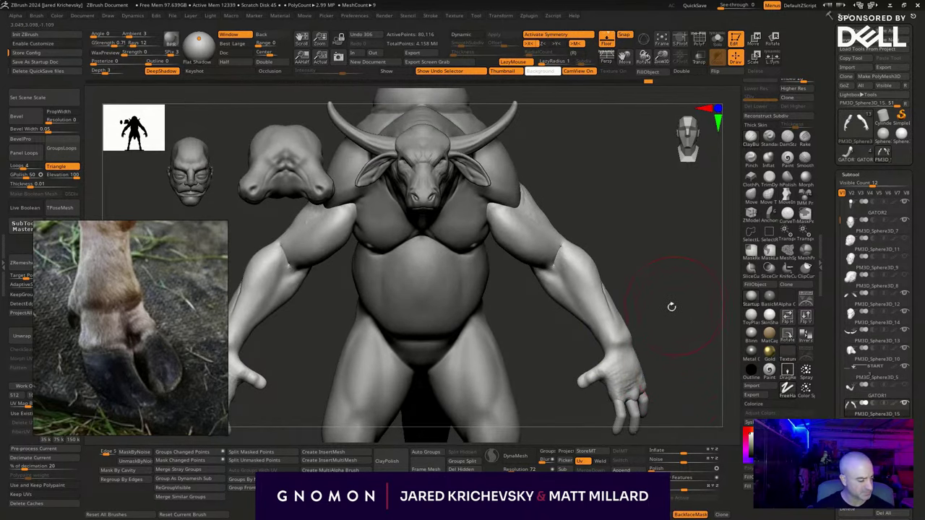
key(b)
click(349, 254)
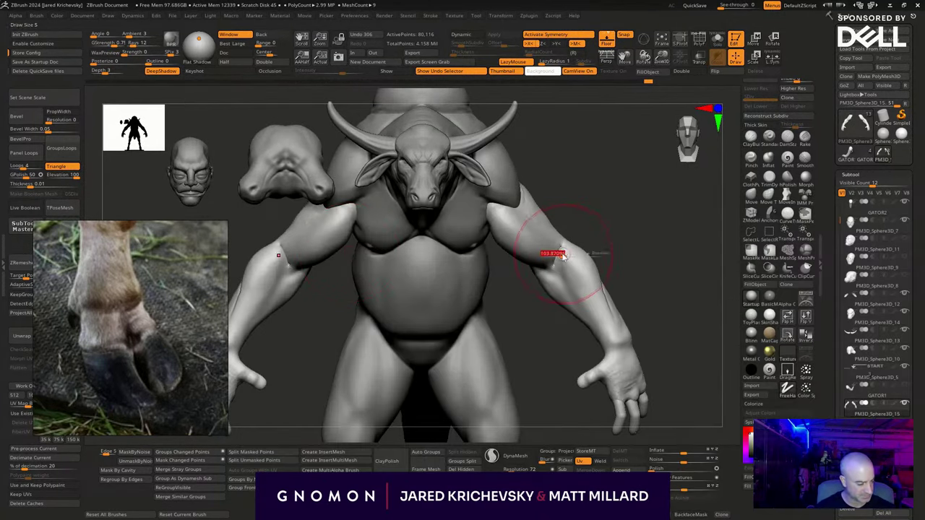
drag(564, 256, 556, 254)
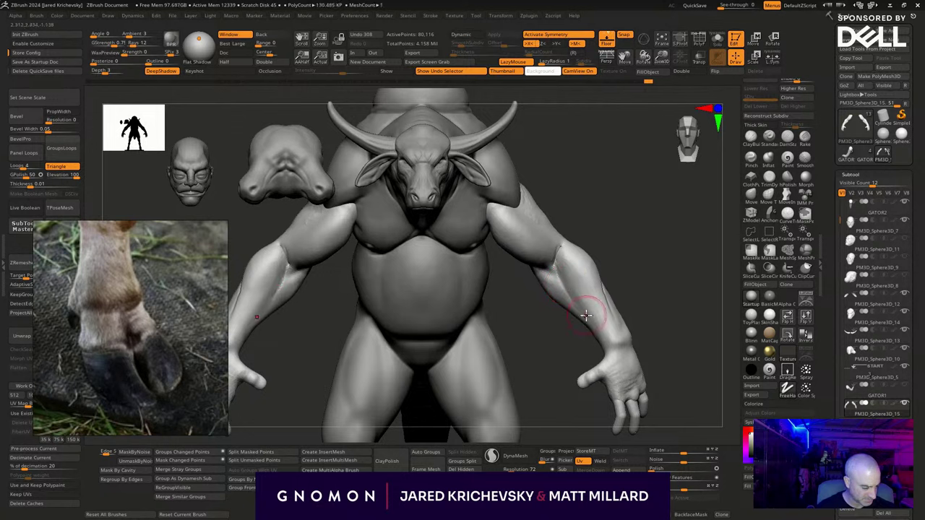
key(ctrl+z)
key(ctrl+z)
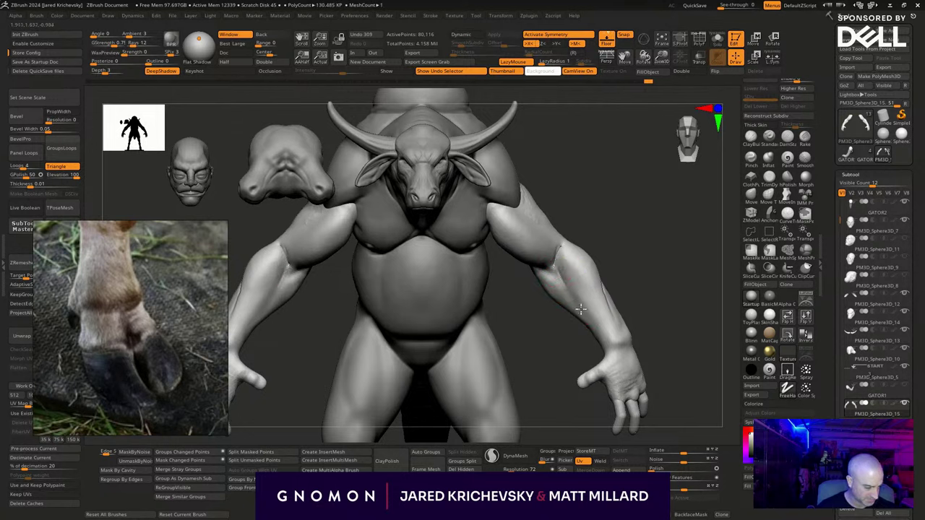
drag(575, 296, 549, 277)
mouse_move(549, 277)
shift+mouse_down()
mouse_move(533, 268)
mouse_move(569, 289)
shift+mouse_up()
click(587, 311)
drag(595, 321, 578, 302)
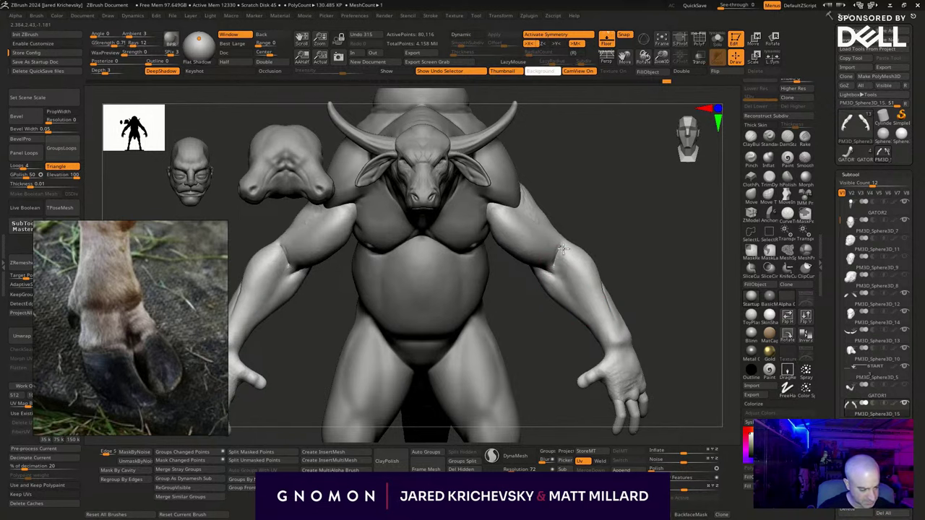
Refine the elbow crease where the upper arm meets the forearm.
drag(570, 230, 584, 271)
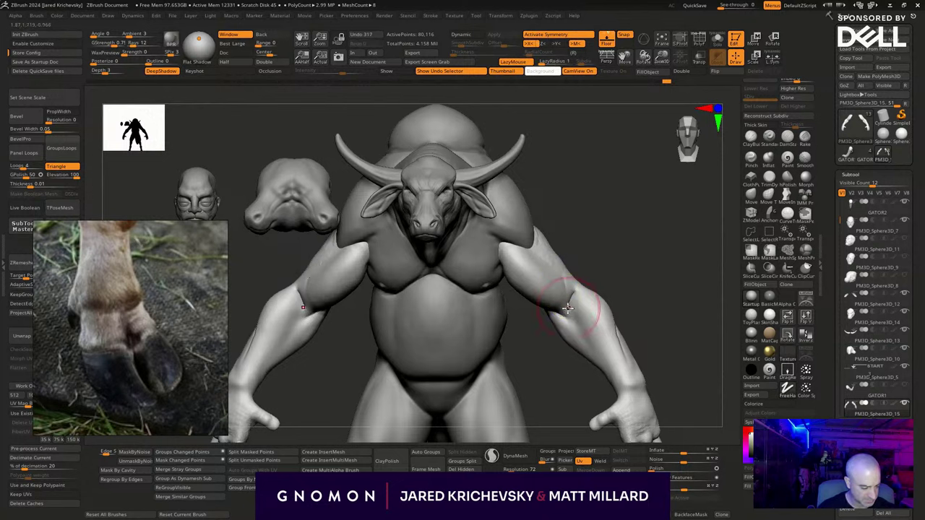
drag(563, 310, 564, 293)
alt+drag(607, 217, 630, 444)
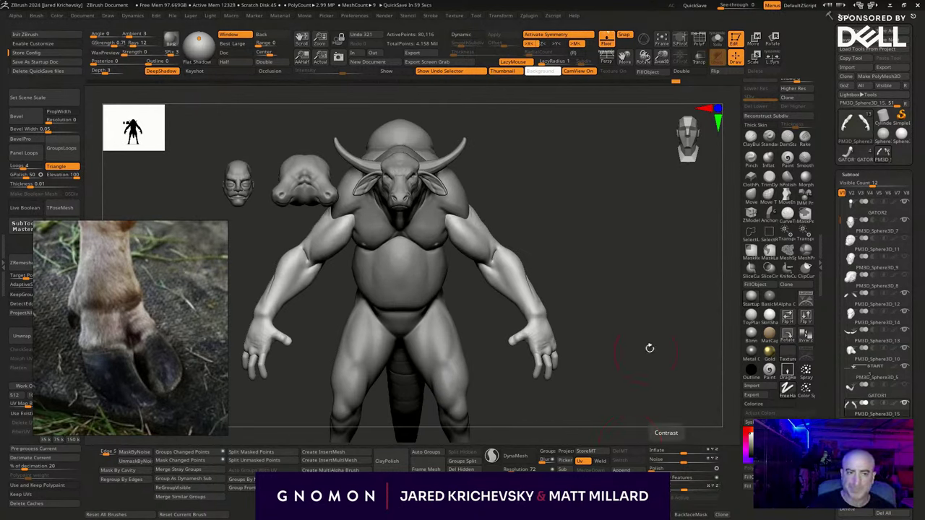
Switch to the body subtool and reshape the outer knees with the Move brush at an adjusted size.
mouse_move(587, 405)
alt+mouse_down()
mouse_move(556, 290)
mouse_move(557, 304)
mouse_move(535, 316)
mouse_move(550, 293)
mouse_move(575, 284)
alt+mouse_up()
click(752, 195)
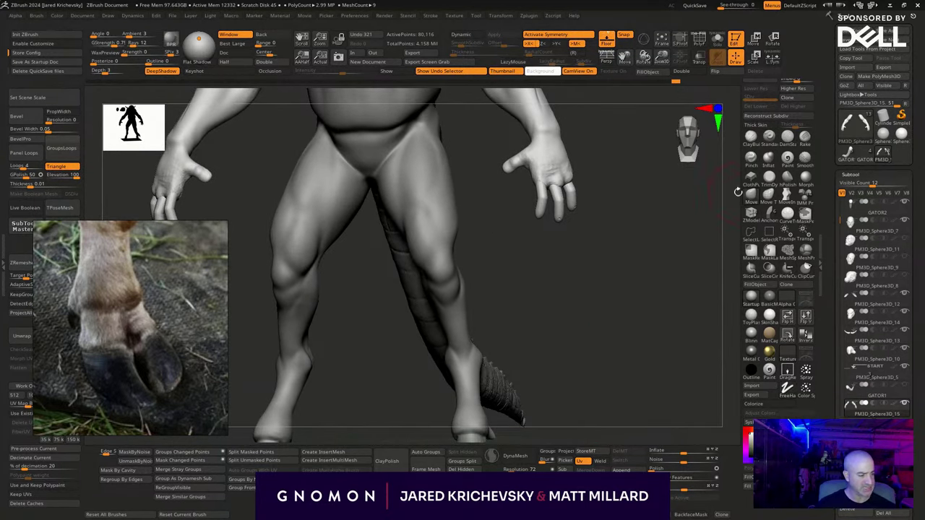
key(s)
alt+click(453, 250)
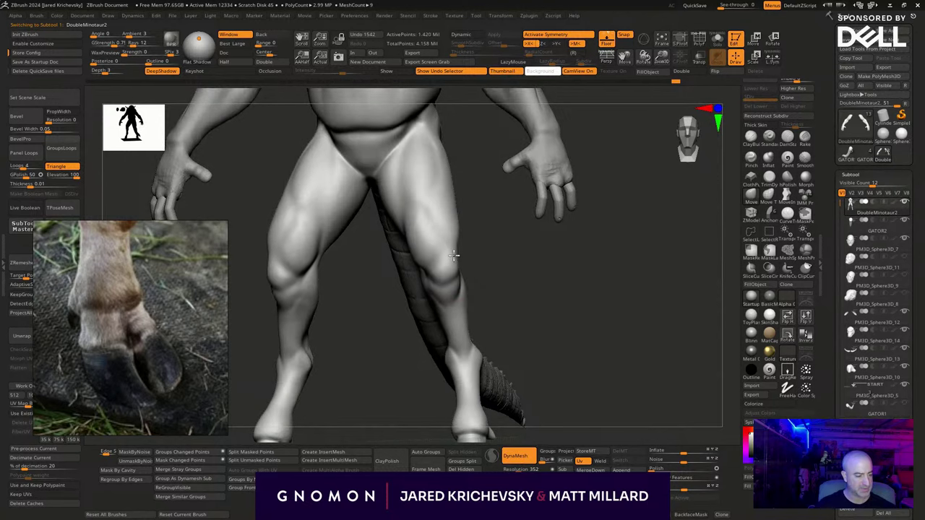
mouse_move(479, 256)
mouse_down()
mouse_move(455, 266)
mouse_move(464, 269)
mouse_move(455, 261)
mouse_up()
key(s)
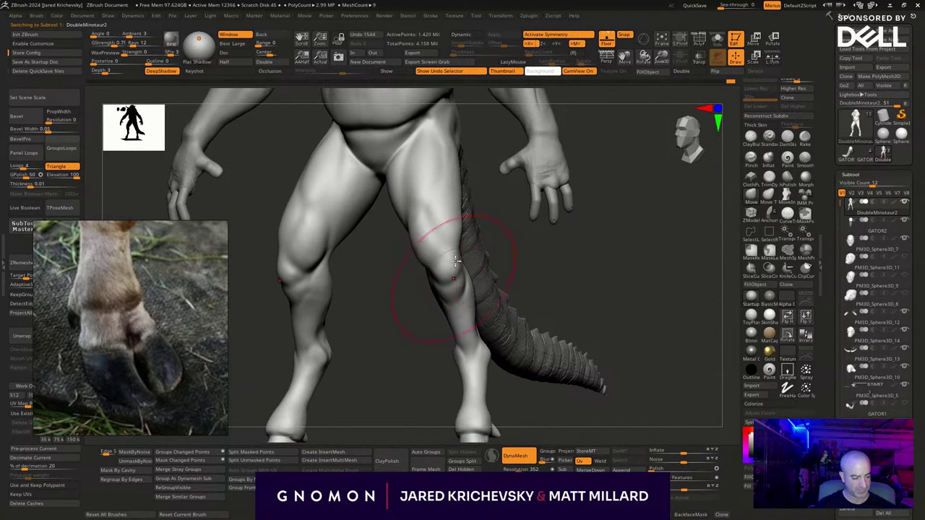
mouse_move(451, 206)
right_down()
mouse_move(537, 258)
mouse_move(440, 207)
mouse_move(471, 196)
right_up()
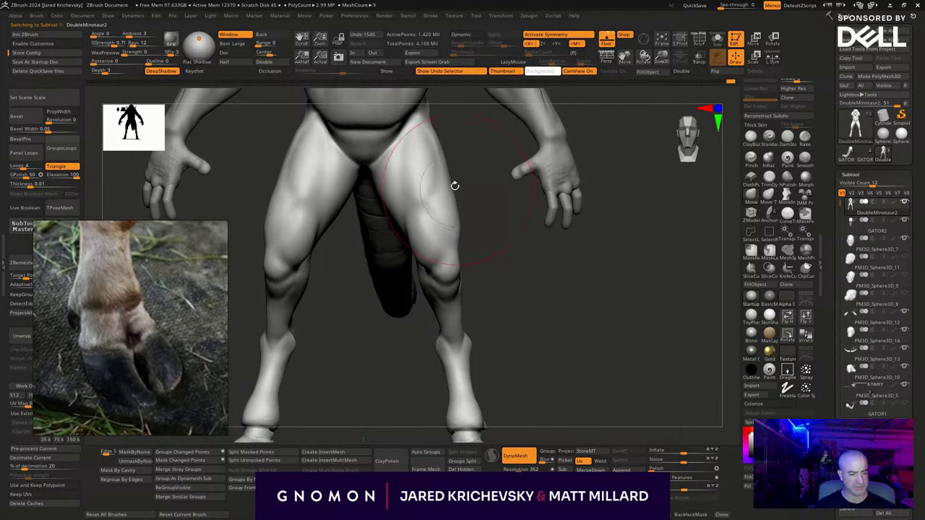
Adjust the outer contour of the thighs with a resized brush.
key(s)
drag(454, 191, 451, 191)
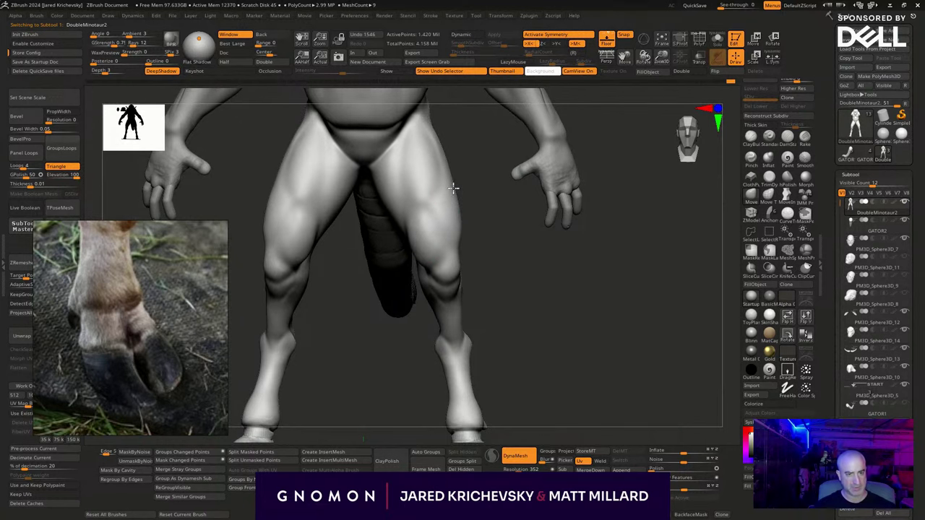
right_drag(472, 207, 471, 306)
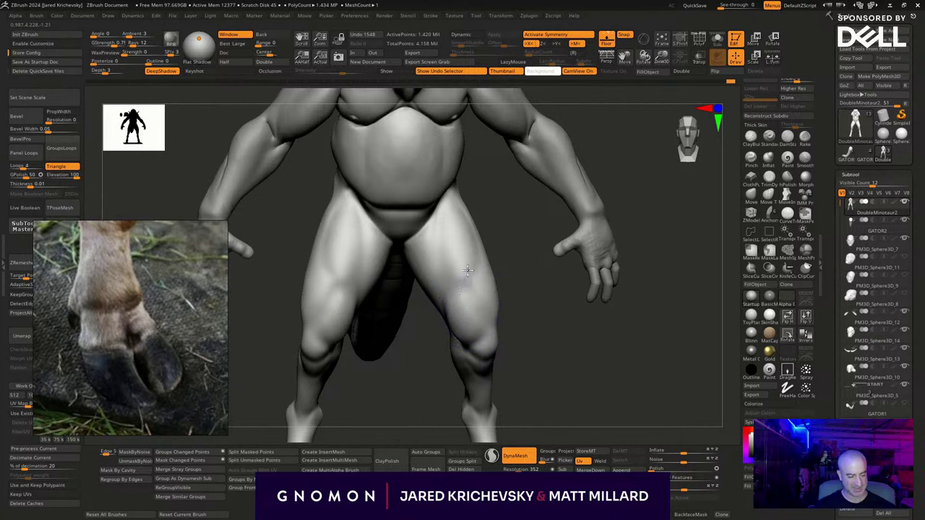
alt+drag(586, 386, 555, 355)
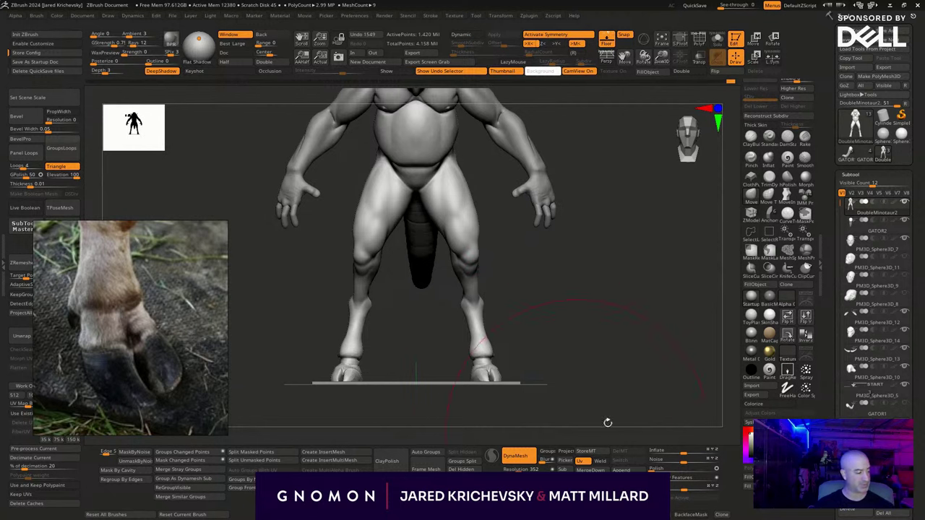
Pull the hooves slightly outward and refine the thigh silhouette from the front.
mouse_move(492, 375)
mouse_down()
mouse_move(506, 373)
mouse_move(498, 373)
mouse_up()
key(s)
drag(486, 258, 458, 220)
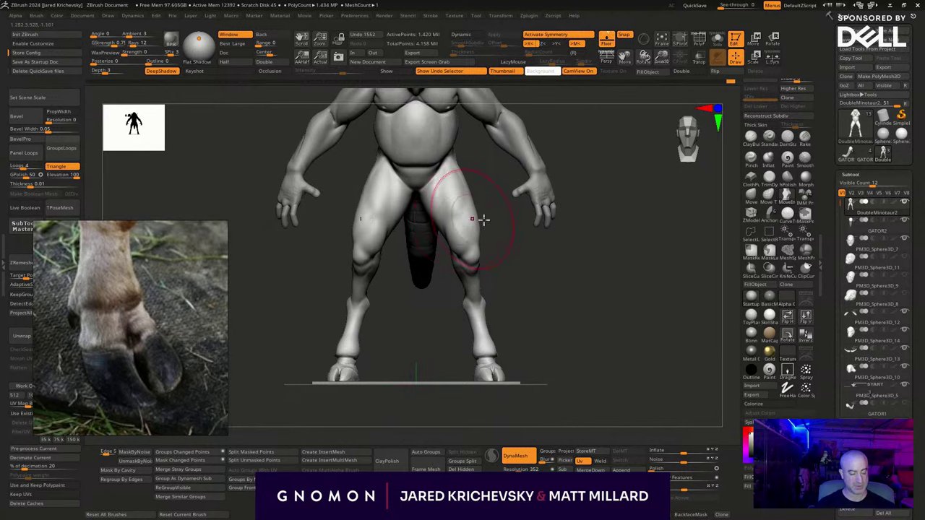
Reshape the front profile of the knee and shin from the side with a resized brush.
shift+drag(567, 237, 502, 240)
alt+drag(571, 315, 550, 322)
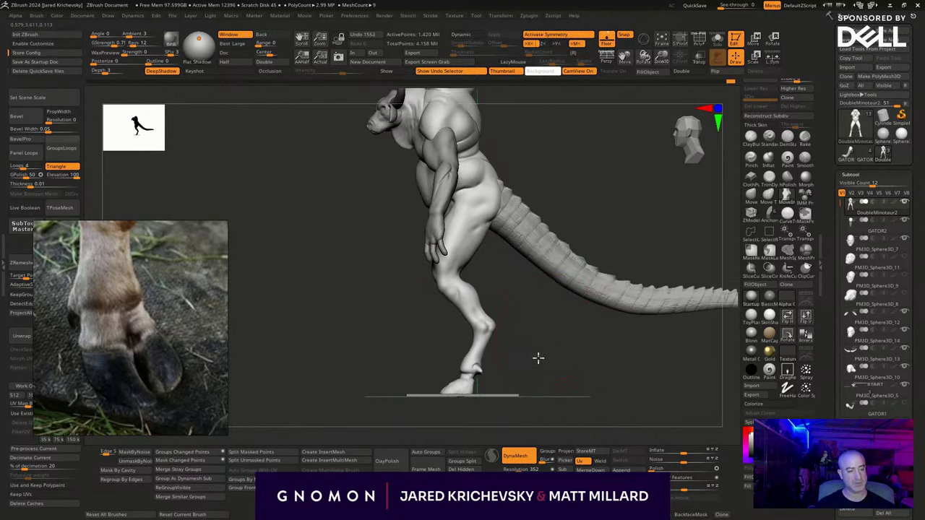
alt+drag(539, 358, 534, 384)
key(s)
drag(445, 305, 434, 310)
drag(433, 311, 467, 352)
mouse_move(573, 400)
alt+mouse_down()
mouse_move(585, 386)
mouse_move(634, 407)
mouse_move(630, 359)
alt+mouse_up()
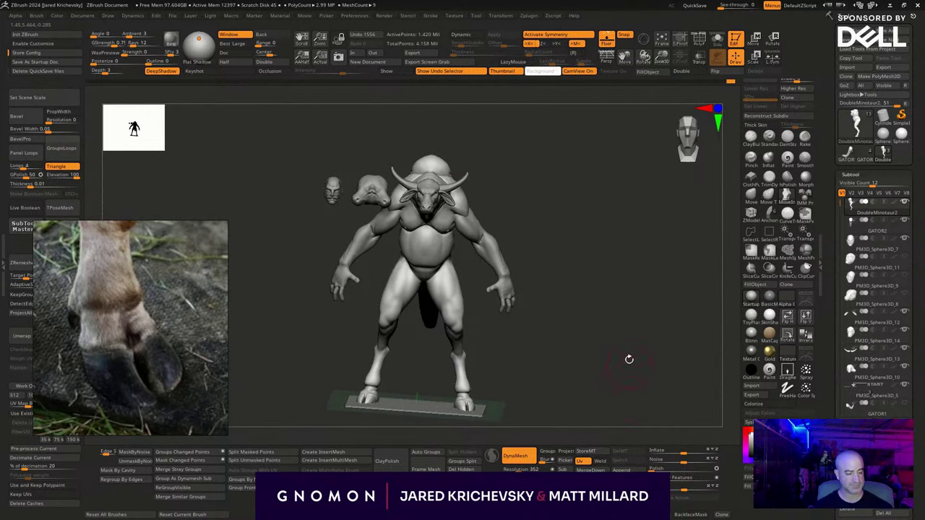
Select the arms subtool, then rotate and reposition the arms outward from the shoulders with the transpose line.
mouse_move(547, 239)
alt+mouse_down()
mouse_move(549, 285)
mouse_move(566, 245)
alt+mouse_up()
key(w)
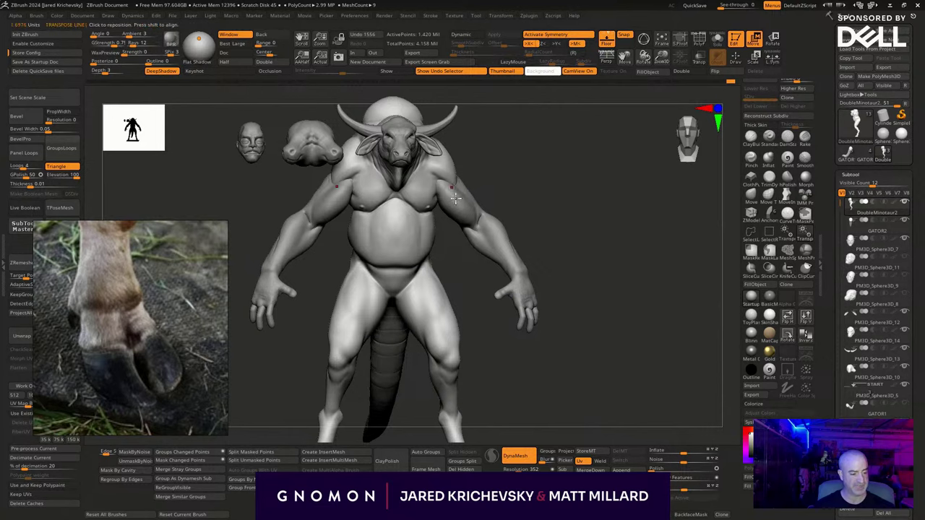
drag(512, 193, 510, 166)
alt+click(467, 208)
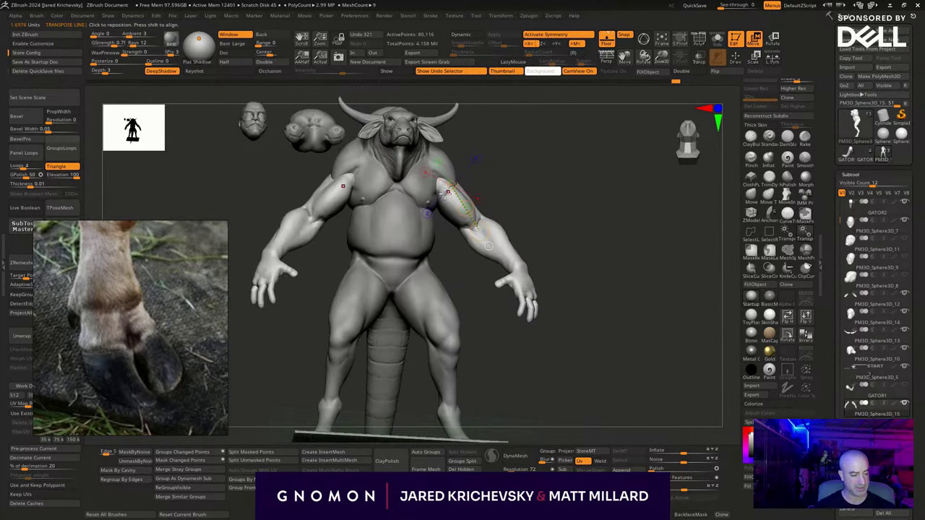
mouse_move(449, 202)
mouse_down()
mouse_move(524, 155)
mouse_move(513, 138)
mouse_move(513, 148)
mouse_up()
key(r)
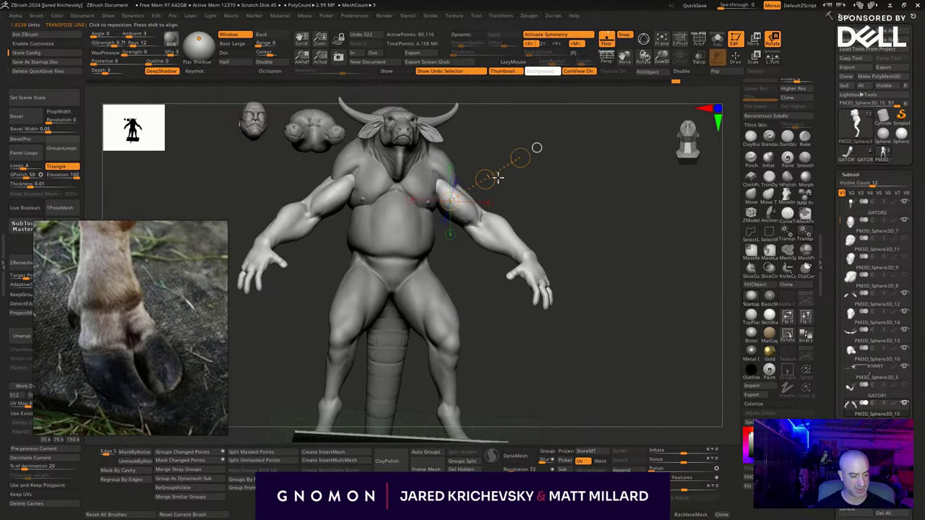
key(w)
mouse_move(493, 180)
mouse_down()
mouse_move(500, 173)
mouse_move(489, 167)
mouse_move(498, 176)
mouse_up()
drag(549, 190, 583, 327)
Return to the body subtool and reshape the shoulders to meet the repositioned upper arms.
key(q)
alt+click(451, 200)
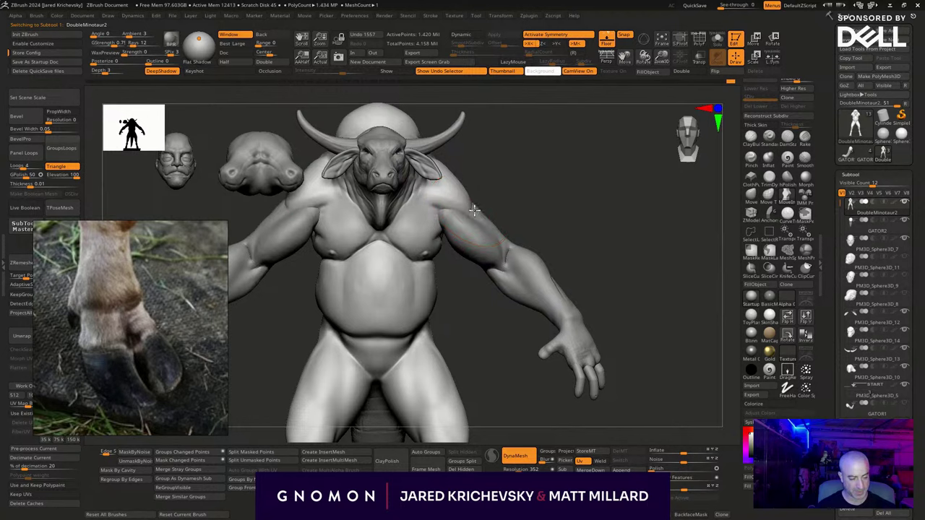
drag(491, 193, 474, 176)
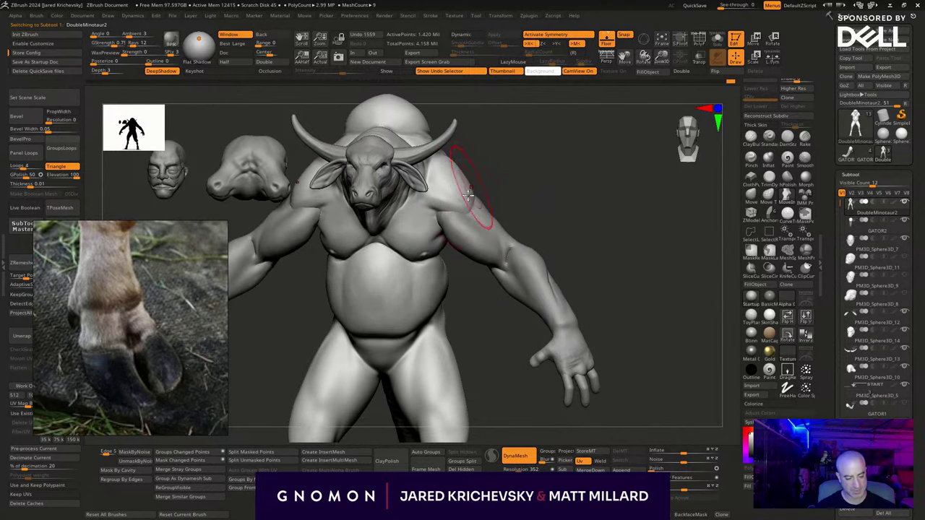
drag(456, 209, 522, 204)
Push the sides of the belly and waist outward with a resized brush.
key(s)
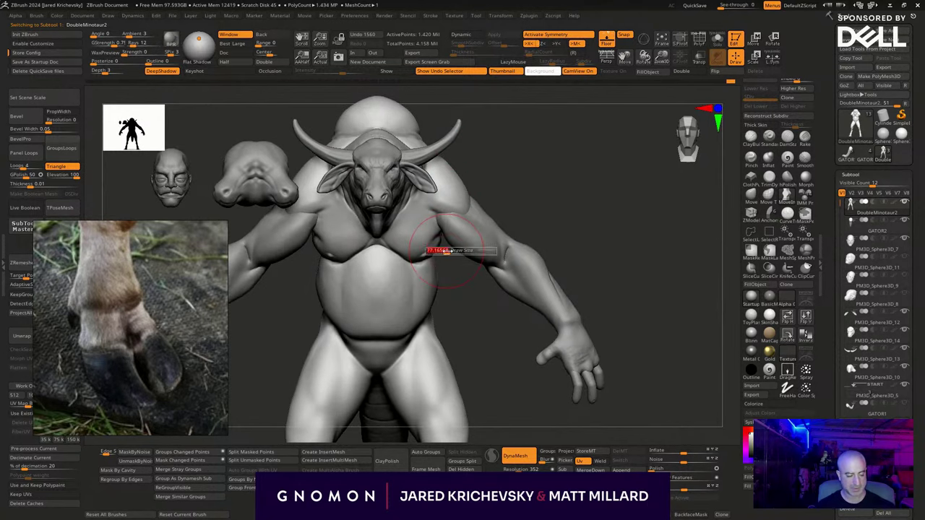
drag(443, 242, 432, 338)
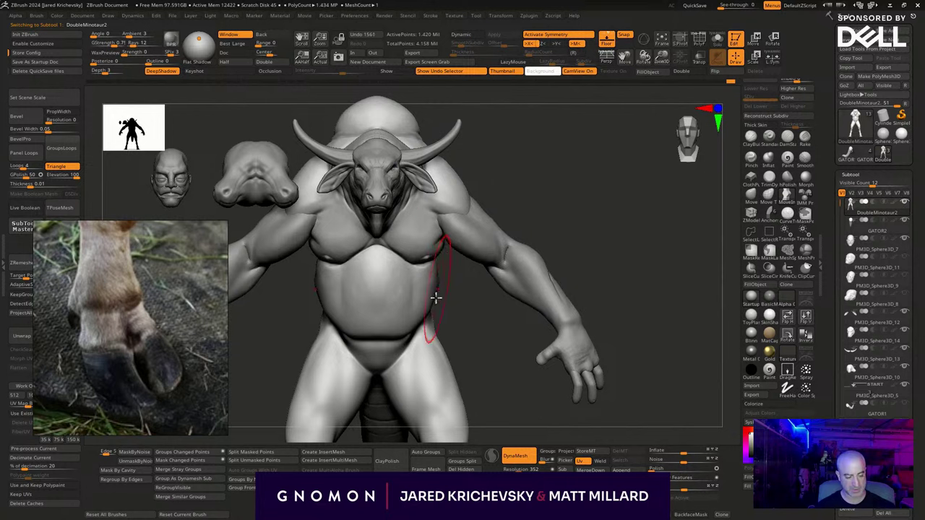
drag(432, 299, 438, 306)
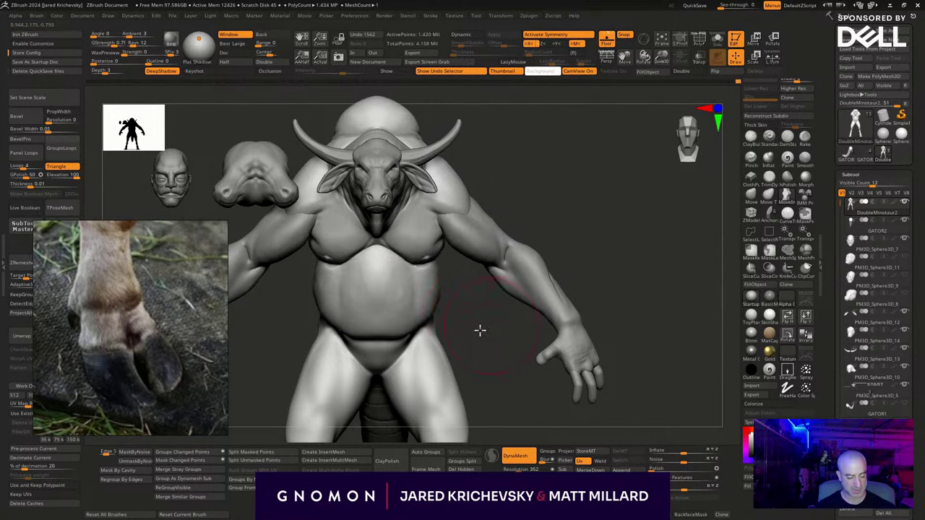
Fill out the back contour in side profile and raise the top of the shoulder hump.
drag(480, 331, 414, 314)
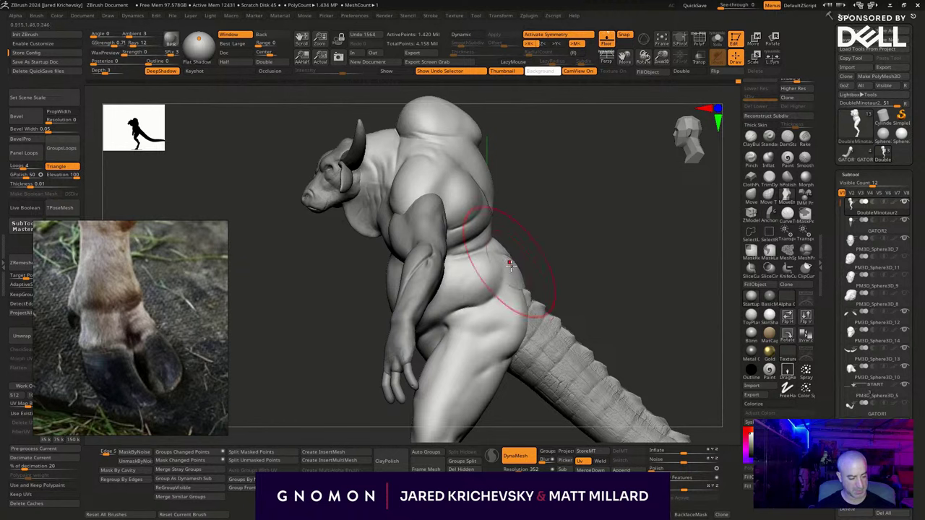
key(s)
mouse_move(484, 206)
mouse_down()
mouse_move(493, 205)
mouse_move(498, 180)
mouse_up()
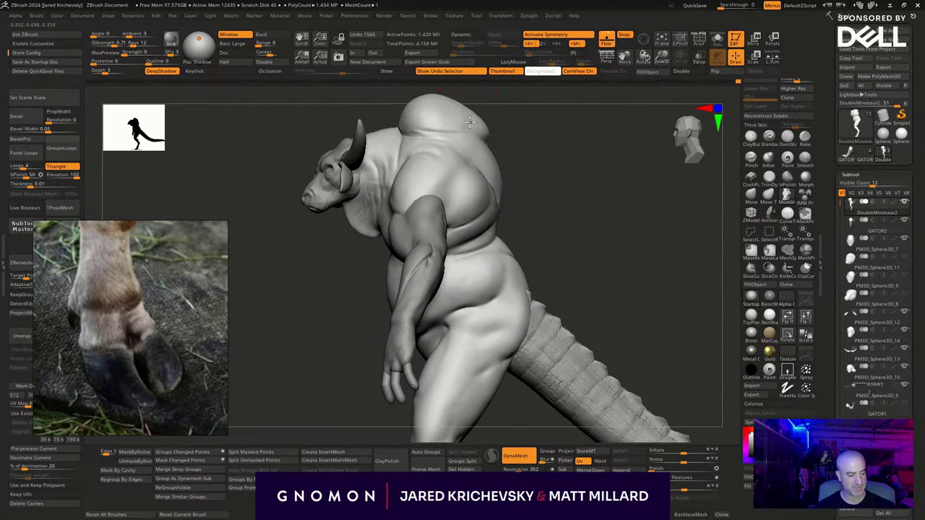
drag(451, 105, 454, 98)
right_drag(455, 98, 456, 105)
mouse_move(506, 134)
right_down()
mouse_move(518, 137)
mouse_move(494, 185)
right_up()
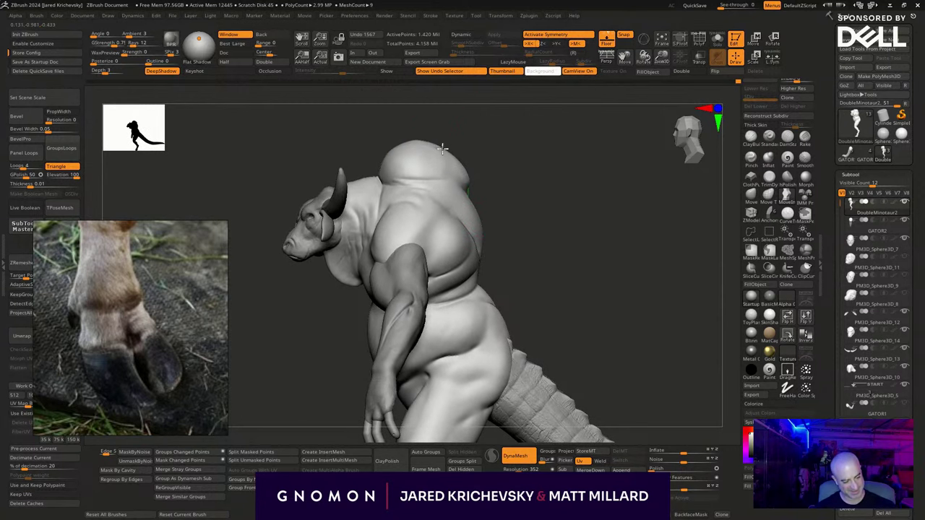
Select the bull head subtool and scale it slightly with a transpose line drawn sideways from between the eyes.
mouse_move(443, 149)
mouse_down()
mouse_move(554, 188)
mouse_move(525, 151)
mouse_move(562, 200)
mouse_move(585, 202)
mouse_move(588, 284)
mouse_move(629, 342)
mouse_move(609, 337)
mouse_move(600, 351)
mouse_move(594, 443)
mouse_up()
alt+click(391, 221)
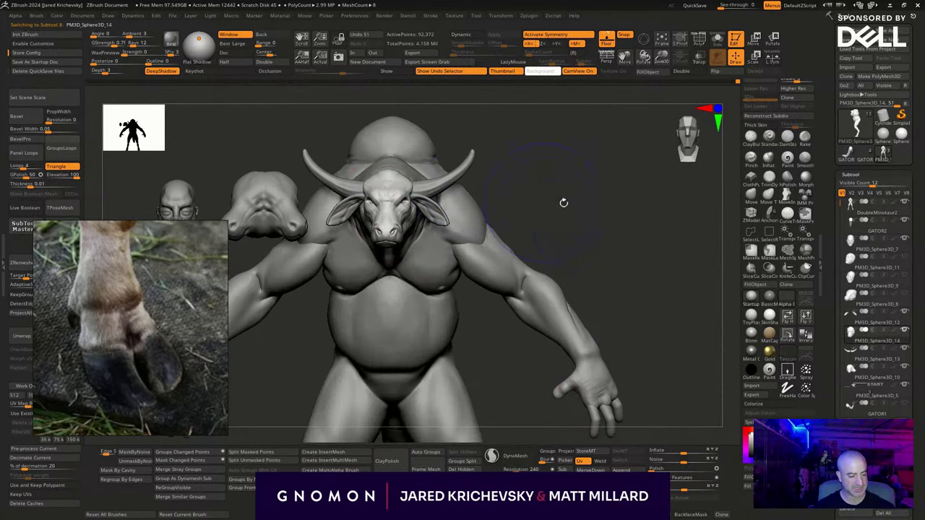
key(w)
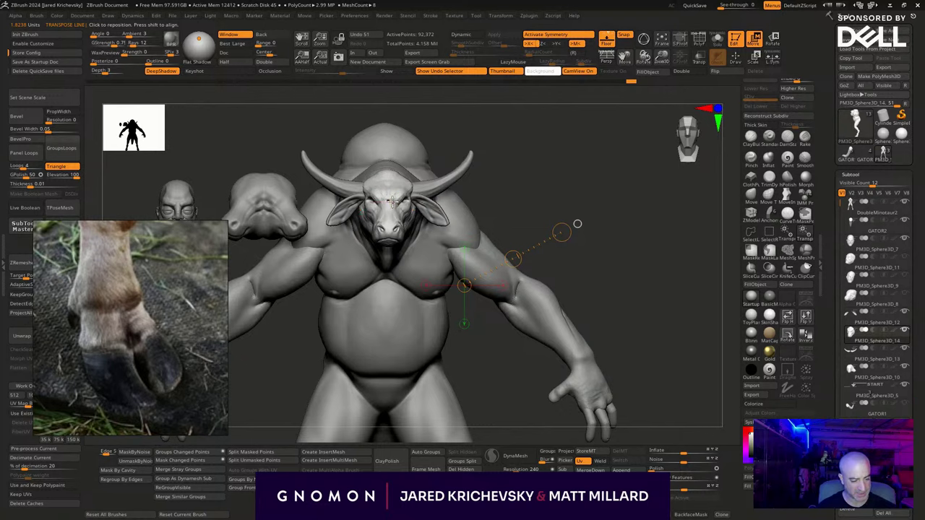
drag(394, 202, 584, 212)
shift+drag(572, 250, 575, 243)
key(e)
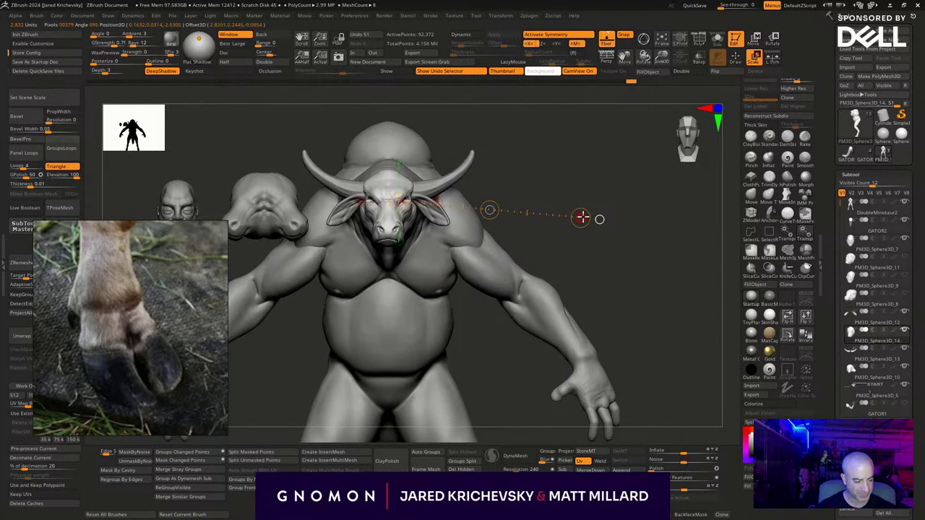
key(q)
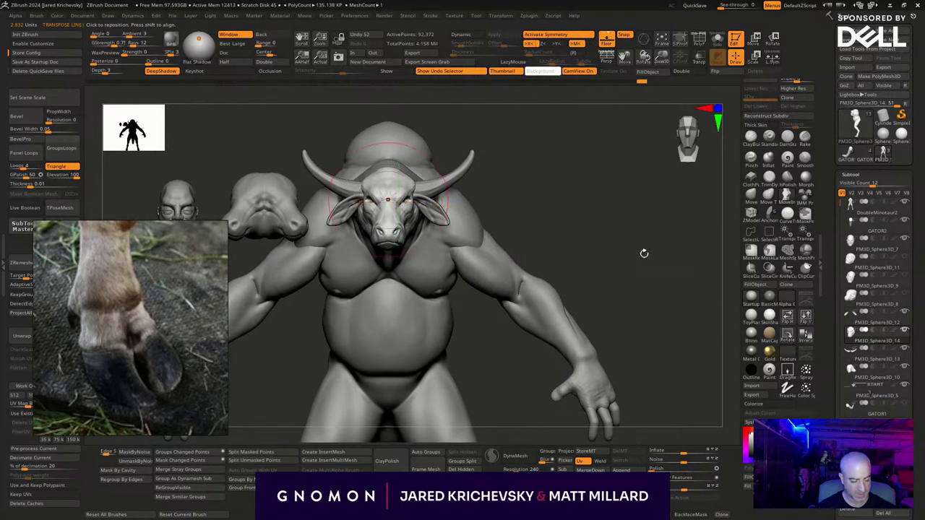
mouse_move(644, 253)
mouse_down()
mouse_move(646, 305)
mouse_move(641, 255)
mouse_move(624, 224)
mouse_move(621, 352)
mouse_up()
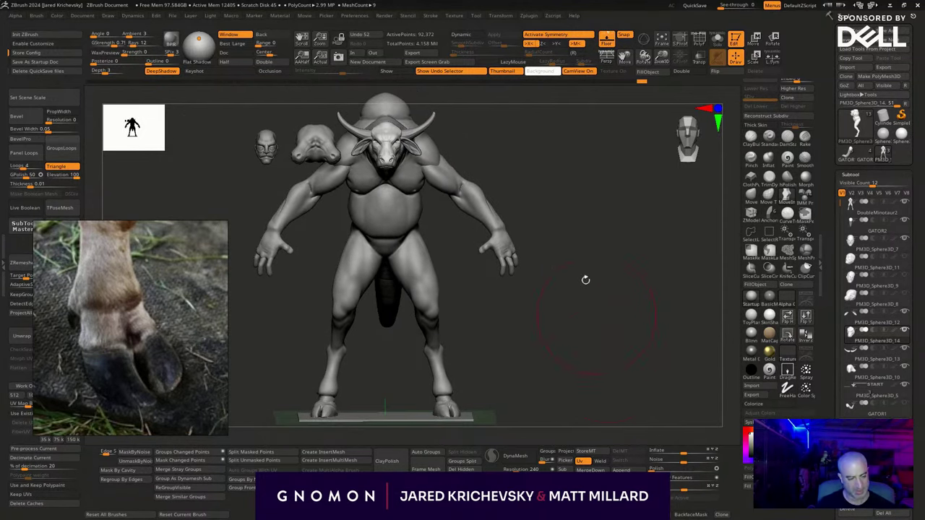
Return to the body subtool and reshape the outer contour of the shoulders beside the head with the Move brush.
alt+drag(515, 157, 544, 253)
alt+click(474, 217)
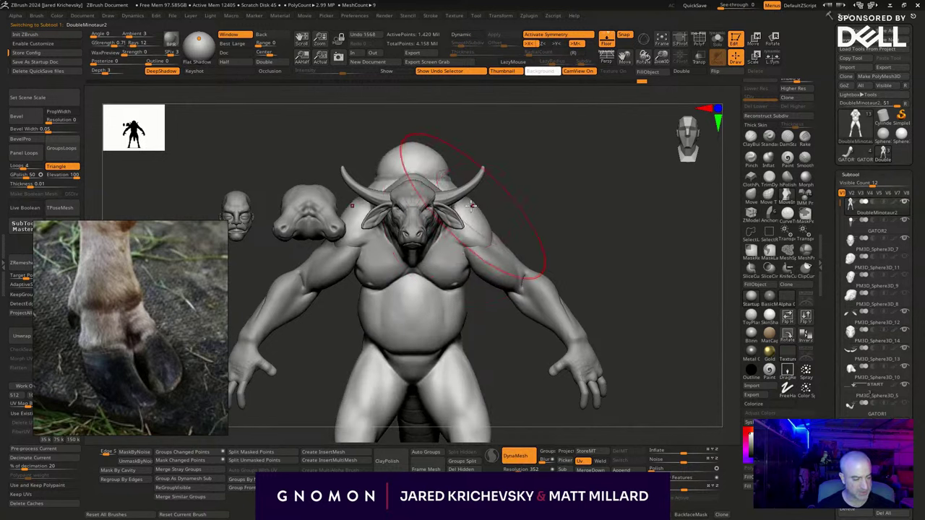
drag(492, 209, 485, 216)
drag(512, 202, 531, 201)
alt+drag(530, 215, 532, 172)
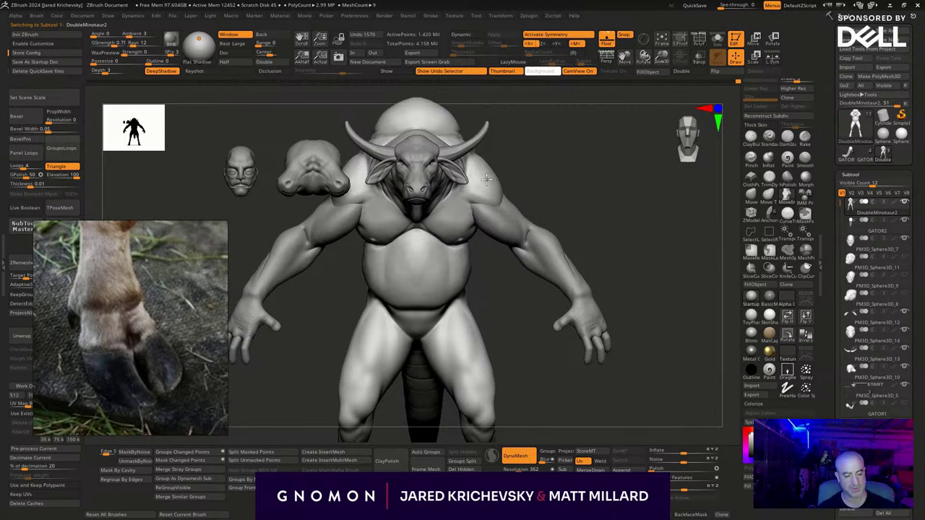
mouse_move(528, 174)
mouse_down()
mouse_move(486, 202)
mouse_move(496, 195)
mouse_up()
drag(551, 163, 583, 167)
Reduce the brush size and refine the rounded outer contour of the deltoids.
key(s)
mouse_move(446, 110)
mouse_down()
mouse_move(423, 102)
mouse_move(433, 110)
mouse_up()
key(s)
key(s)
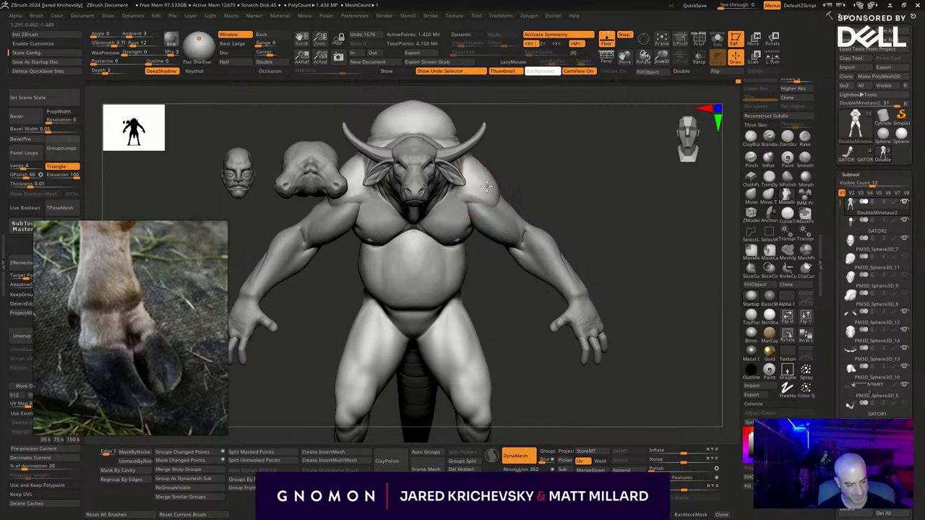
drag(487, 187, 490, 181)
mouse_move(519, 180)
mouse_down()
mouse_move(490, 176)
mouse_move(514, 173)
mouse_up()
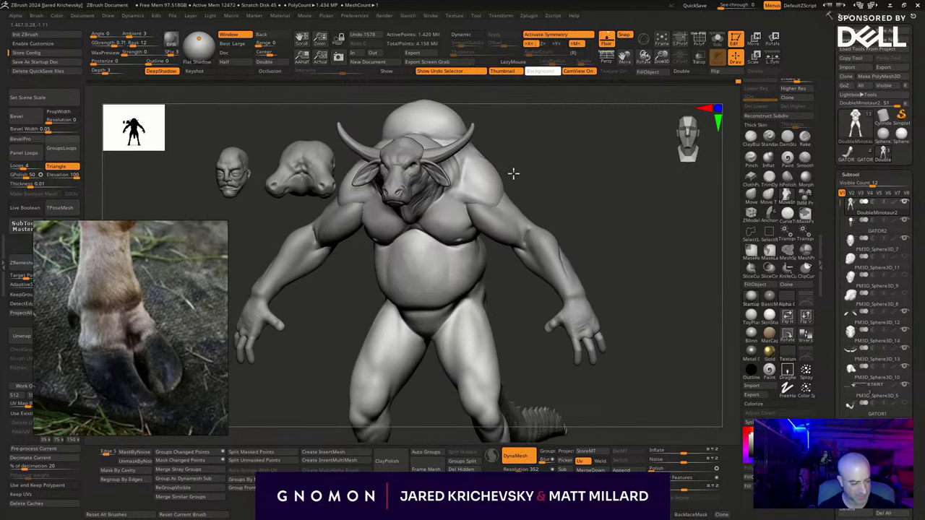
Build up the front of the deltoids with the ClayBuildup brush and smooth the strokes into the shoulder.
right_drag(513, 173, 510, 172)
key(b)
key(c)
key(b)
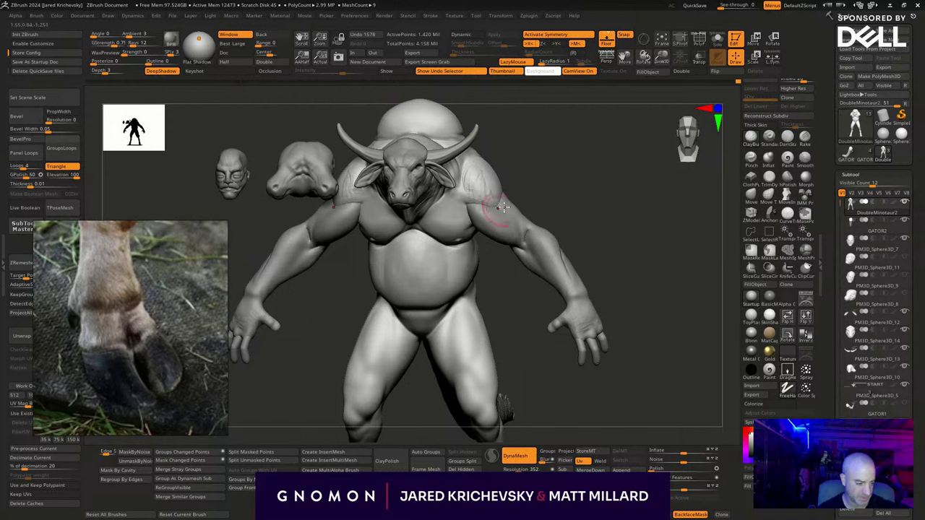
right_drag(504, 208, 510, 206)
drag(490, 190, 487, 196)
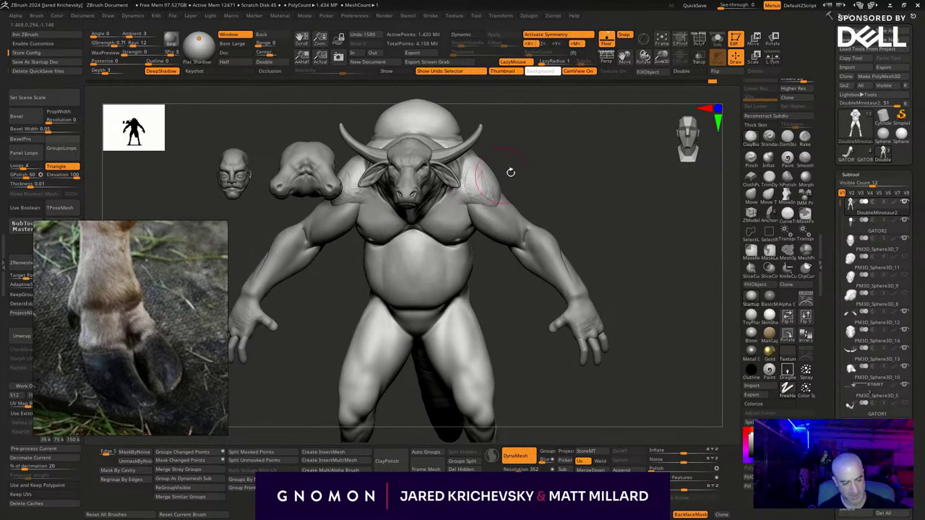
right_drag(510, 173, 509, 177)
drag(466, 192, 477, 190)
right_drag(508, 192, 512, 190)
shift+drag(476, 192, 495, 187)
Sculpt the transition between the front deltoid and the outer chest, then smooth it near the armpit.
alt+drag(559, 203, 582, 258)
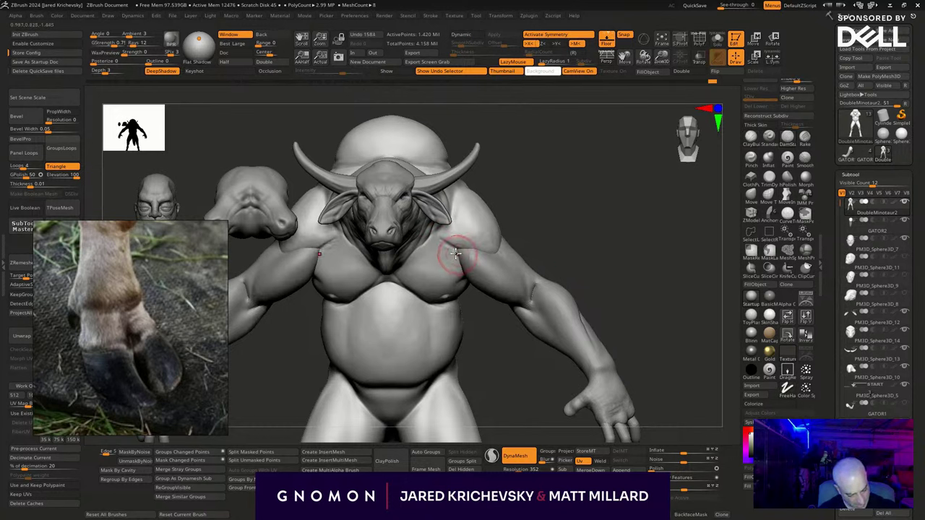
mouse_move(455, 251)
mouse_down()
mouse_move(451, 220)
mouse_move(475, 257)
mouse_move(450, 265)
mouse_move(438, 244)
mouse_move(468, 256)
mouse_move(438, 283)
mouse_up()
drag(534, 225, 543, 224)
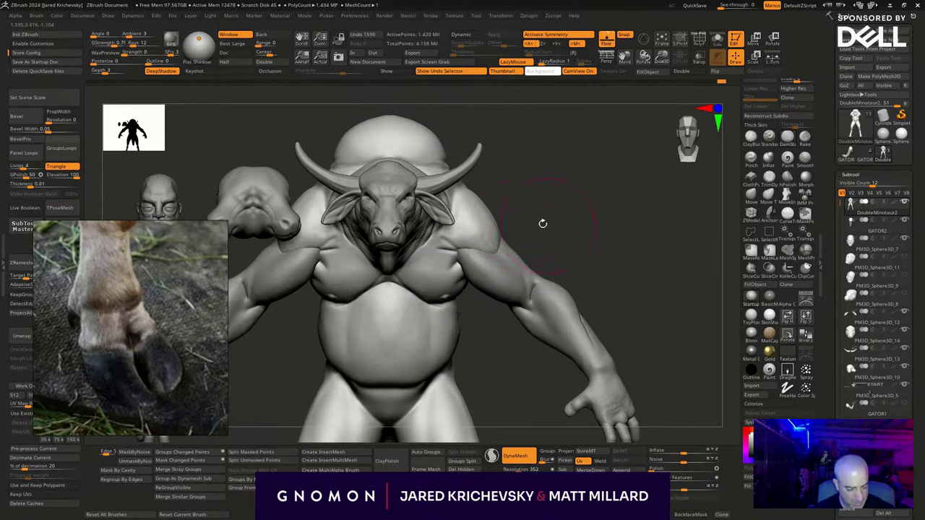
key(l)
shift+drag(449, 282, 453, 282)
mouse_move(533, 261)
mouse_down()
mouse_move(564, 248)
mouse_move(536, 250)
mouse_up()
Refine the outer edge of the pectorals beside the armpits with a resized brush.
key(s)
mouse_move(441, 276)
mouse_down()
mouse_move(439, 286)
mouse_move(446, 274)
mouse_up()
key(l)
key(l)
key(f)
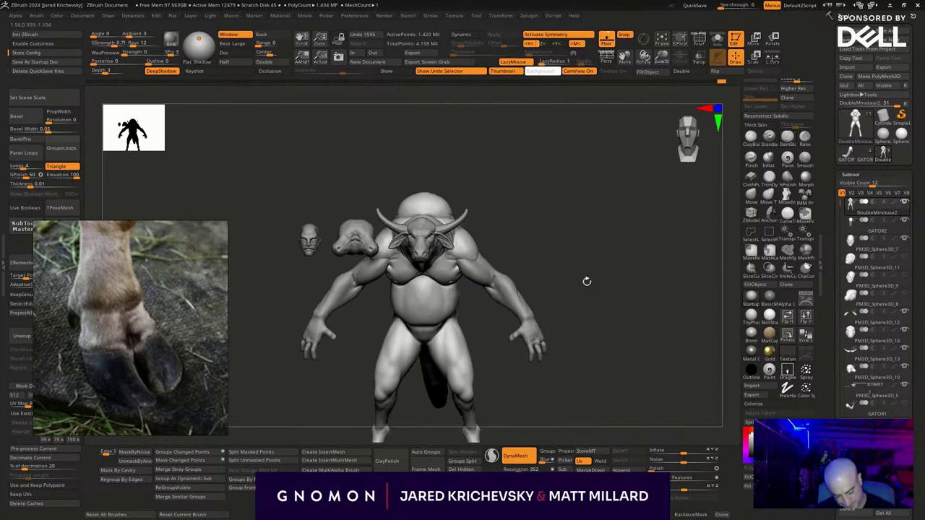
drag(587, 281, 449, 237)
key(l)
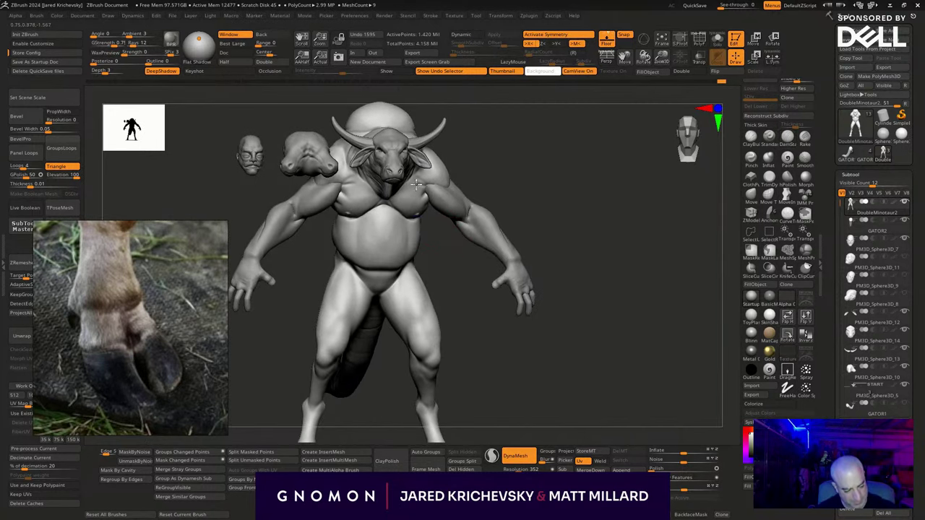
key(l)
drag(600, 345, 587, 367)
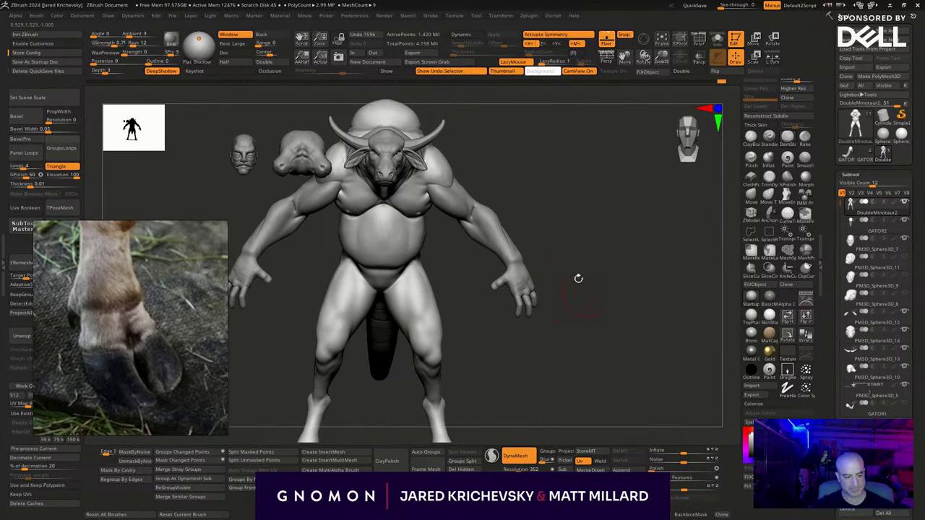
Adjust the upper shoulder contour and the upper arm junction with a resized brush in front view.
drag(506, 185, 509, 242)
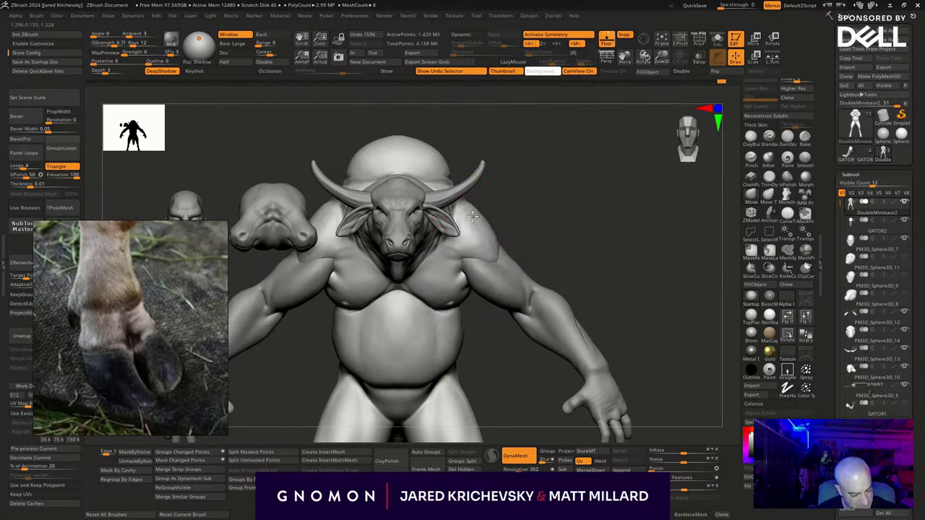
drag(474, 217, 484, 242)
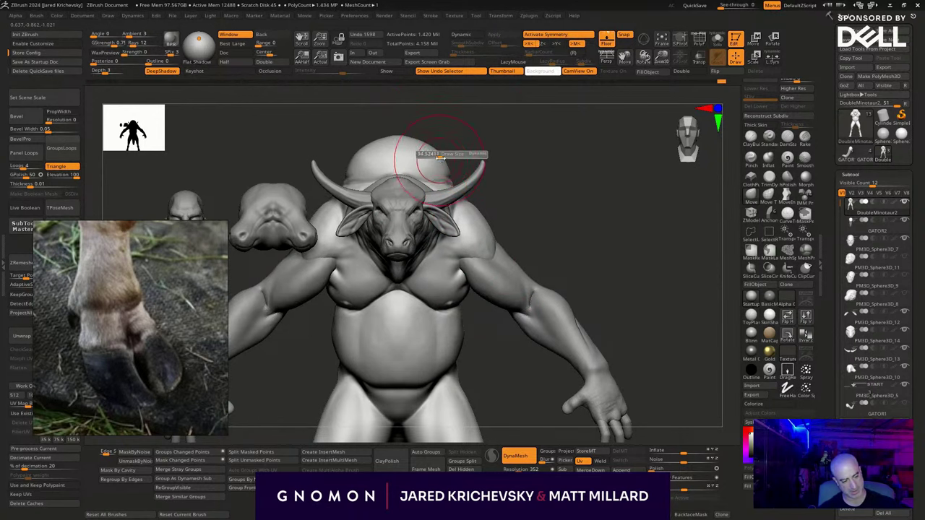
mouse_move(442, 157)
mouse_down()
mouse_move(425, 141)
mouse_move(431, 148)
mouse_up()
alt+drag(536, 173, 575, 296)
alt+drag(515, 200, 525, 232)
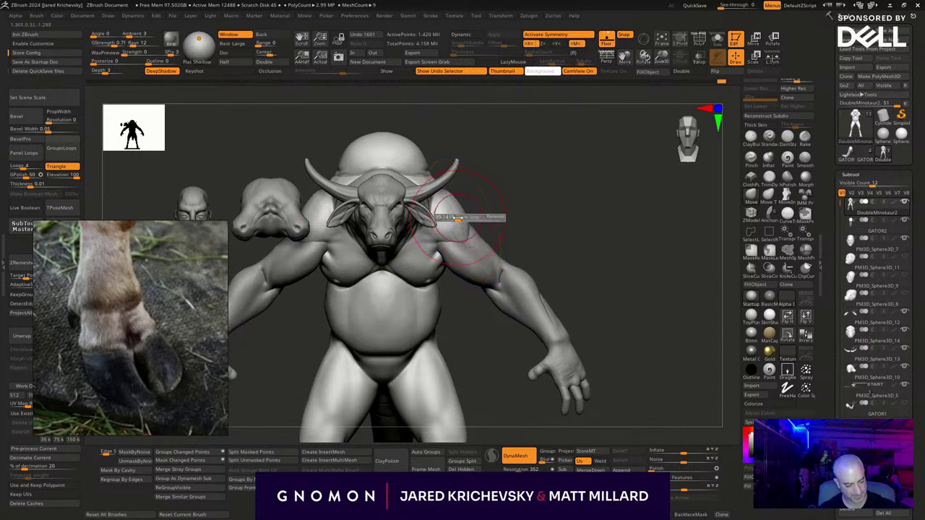
drag(464, 216, 458, 218)
mouse_move(539, 188)
mouse_down()
mouse_move(562, 200)
mouse_move(557, 239)
mouse_up()
drag(463, 274, 483, 300)
mouse_move(482, 300)
right_down()
mouse_move(585, 264)
mouse_move(593, 184)
mouse_move(589, 225)
right_up()
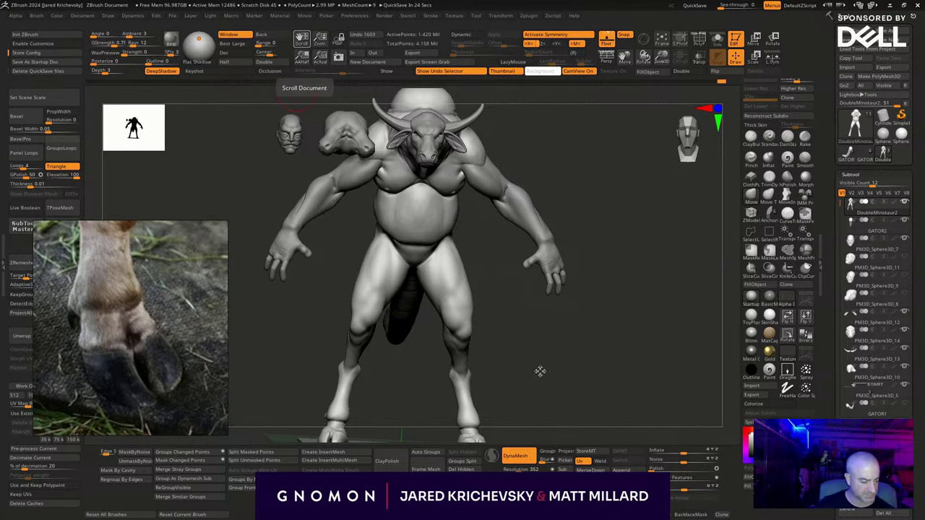
Carve muscle lines from the hip crease down the inner front thighs with the Dam Standard brush and smooth them.
drag(540, 372, 614, 307)
click(785, 143)
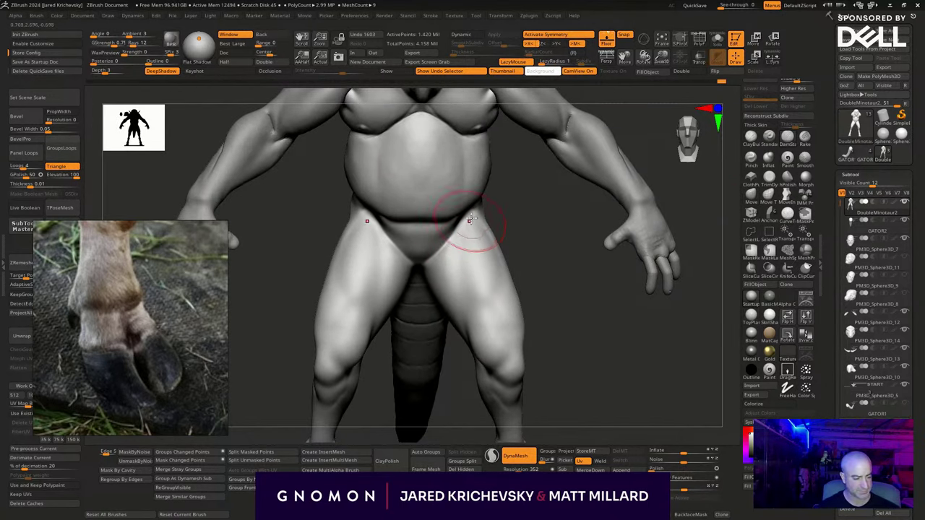
mouse_move(473, 213)
mouse_down()
mouse_move(459, 256)
mouse_move(465, 269)
mouse_move(460, 244)
mouse_move(487, 324)
mouse_move(559, 316)
mouse_up()
mouse_move(460, 286)
mouse_down()
mouse_move(477, 347)
mouse_move(493, 344)
mouse_up()
shift+drag(471, 334, 463, 310)
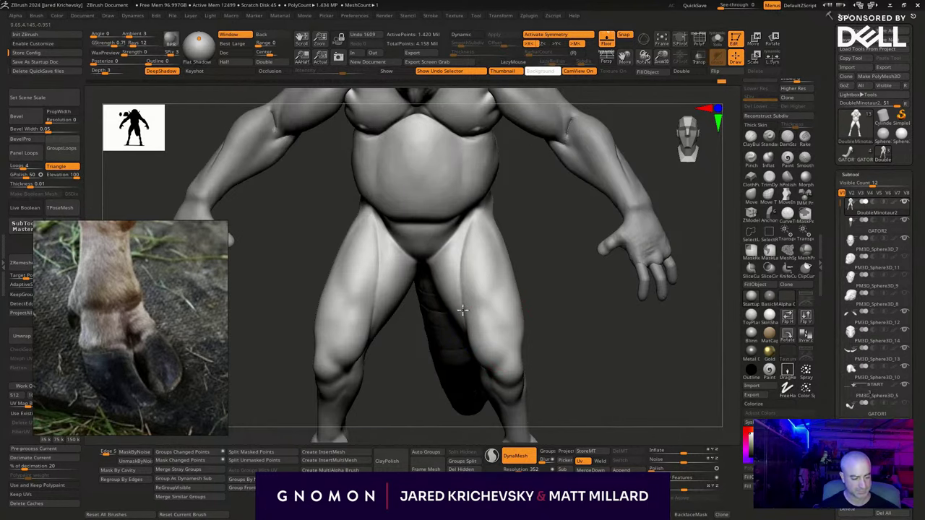
shift+drag(470, 225, 479, 203)
Smooth the upper inner thighs next to the groin.
alt+drag(534, 243, 538, 311)
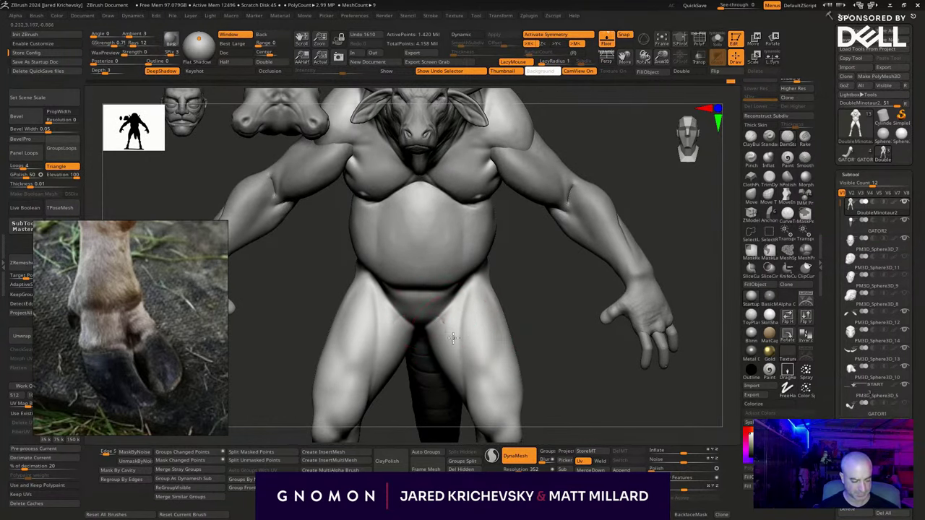
shift+drag(453, 318, 449, 330)
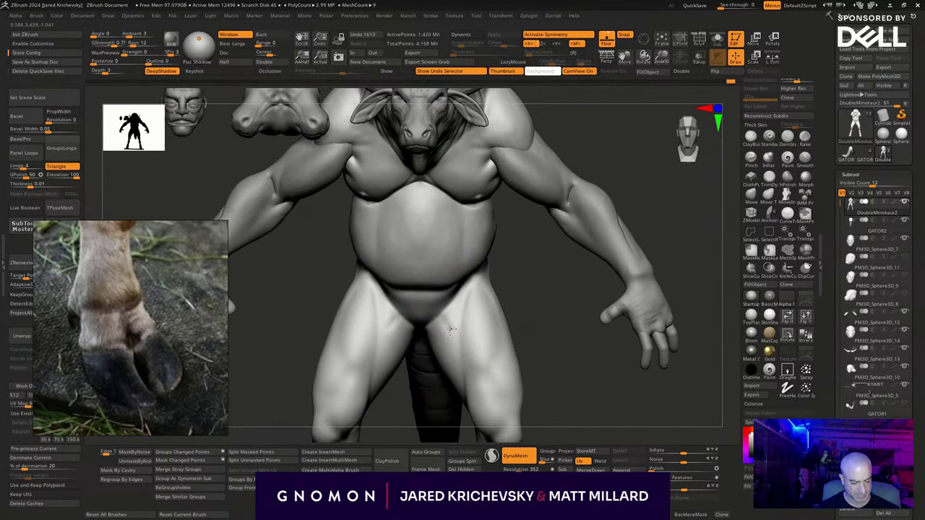
key(l)
right_drag(494, 348, 482, 316)
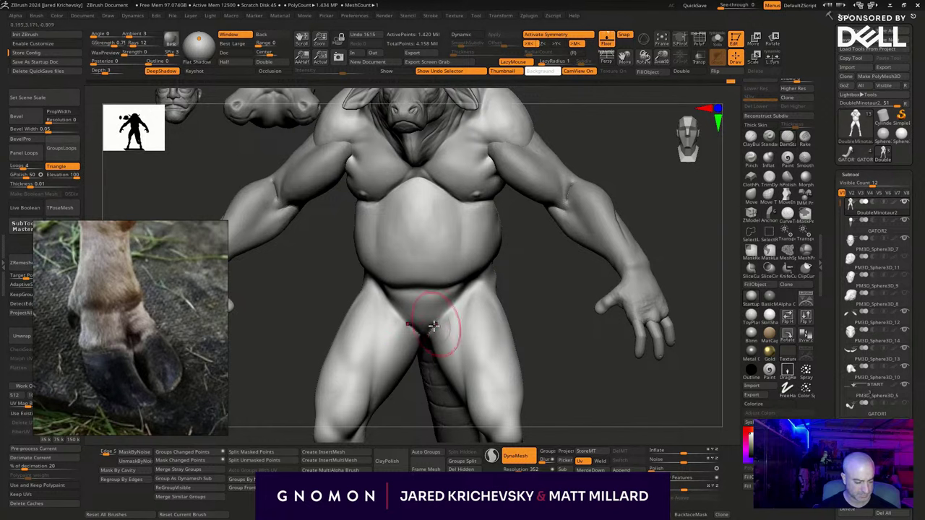
drag(434, 325, 439, 321)
key(ctrl+z)
key(ctrl+z)
key(ctrl+z)
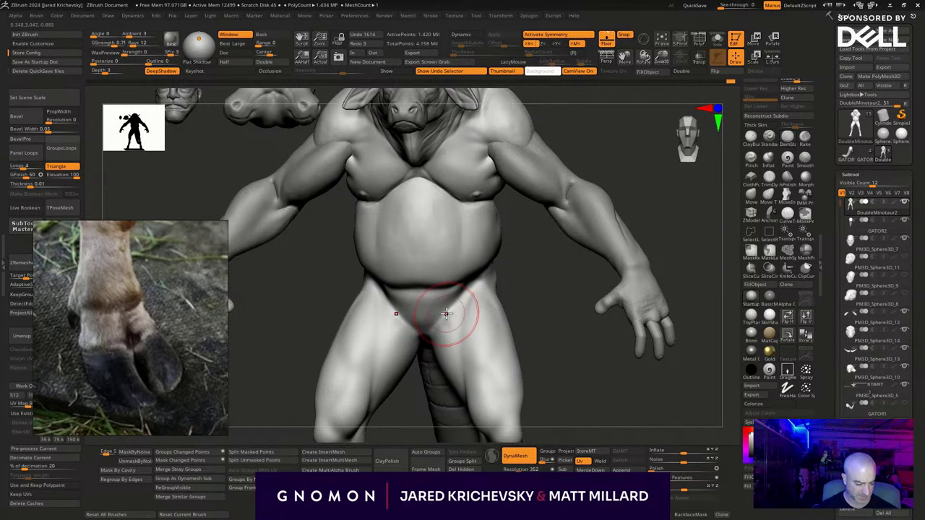
Resize the brush, build up the pubic area below the belly with ClayBuildup and smooth it.
key(s)
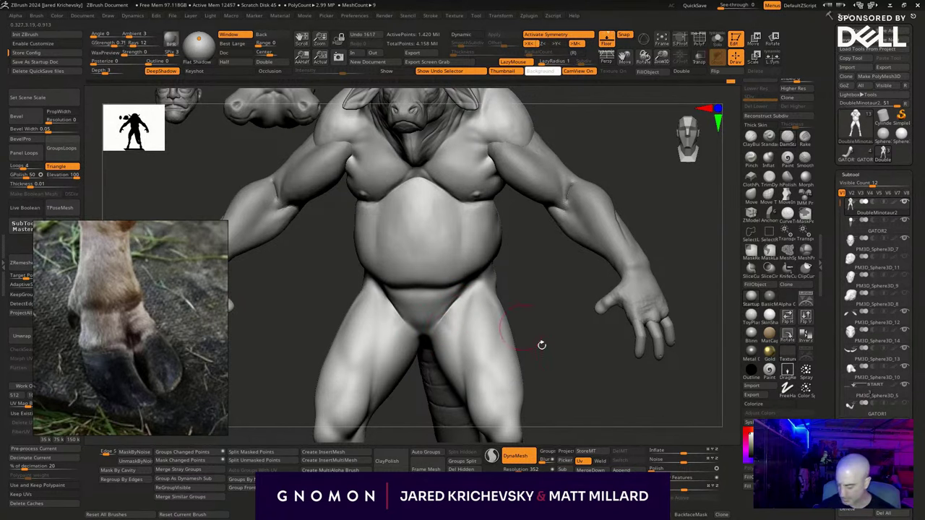
key(b)
key(c)
key(b)
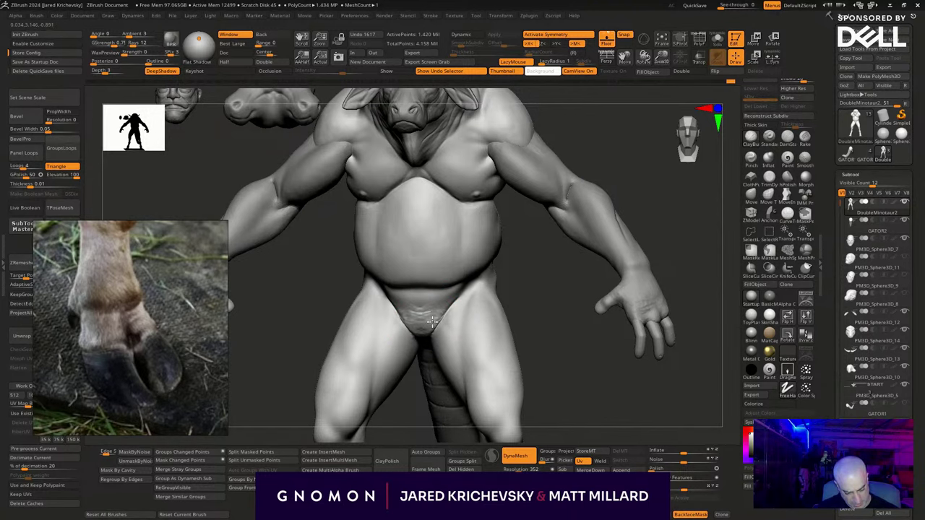
shift+drag(430, 330, 435, 324)
alt+drag(586, 381, 564, 397)
shift+drag(436, 321, 435, 321)
alt+drag(570, 422, 574, 360)
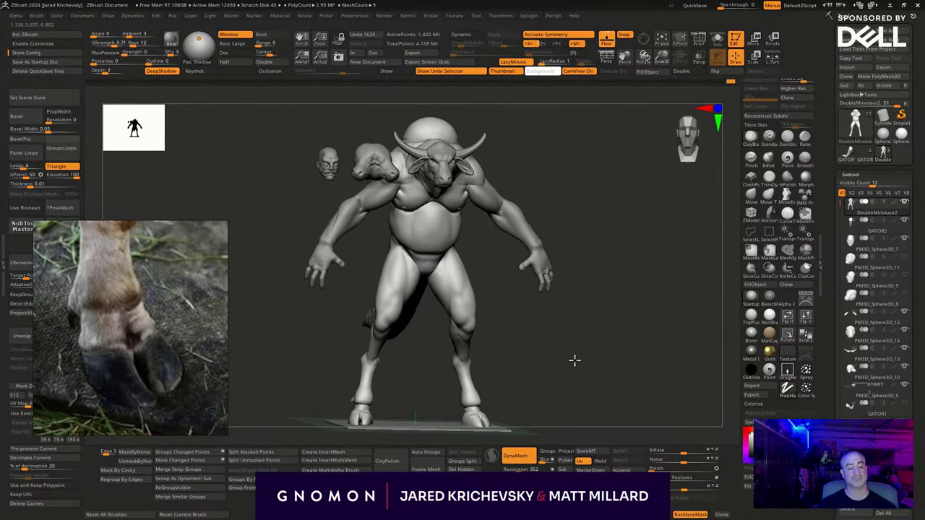
Build up the shoulder blade muscles toward the rear of the armpit in back view and smooth them.
mouse_move(573, 360)
right_down()
mouse_move(642, 361)
mouse_move(610, 374)
mouse_move(557, 367)
mouse_move(571, 371)
mouse_move(579, 215)
mouse_move(605, 362)
mouse_move(564, 291)
right_up()
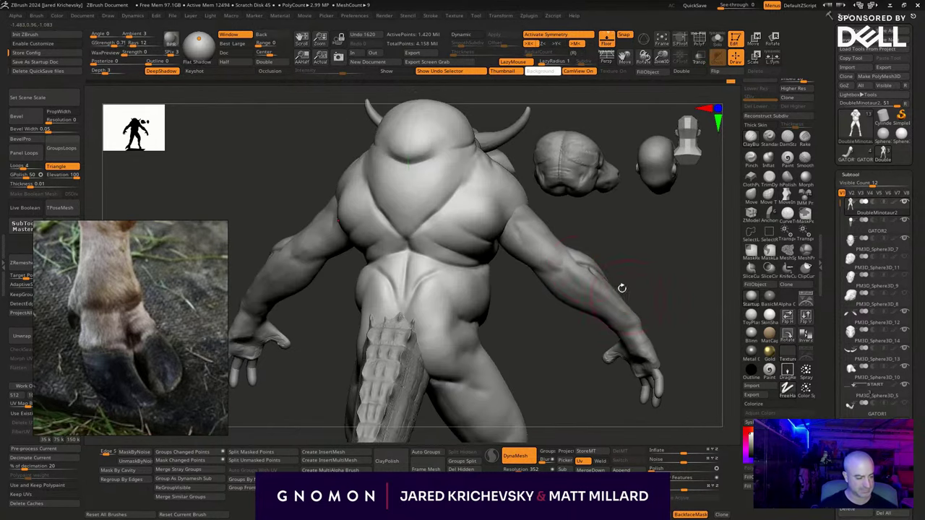
drag(496, 216, 487, 218)
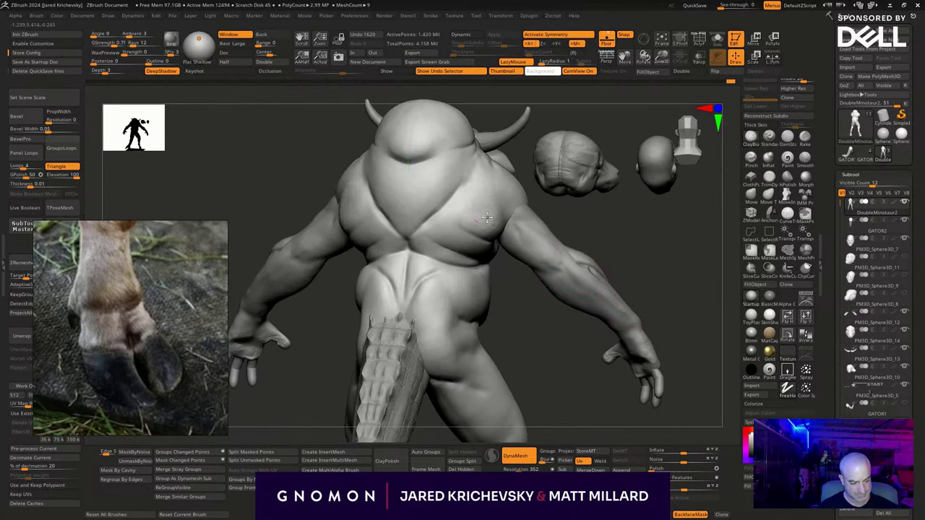
mouse_move(499, 220)
right_down()
mouse_move(479, 191)
mouse_move(498, 225)
right_up()
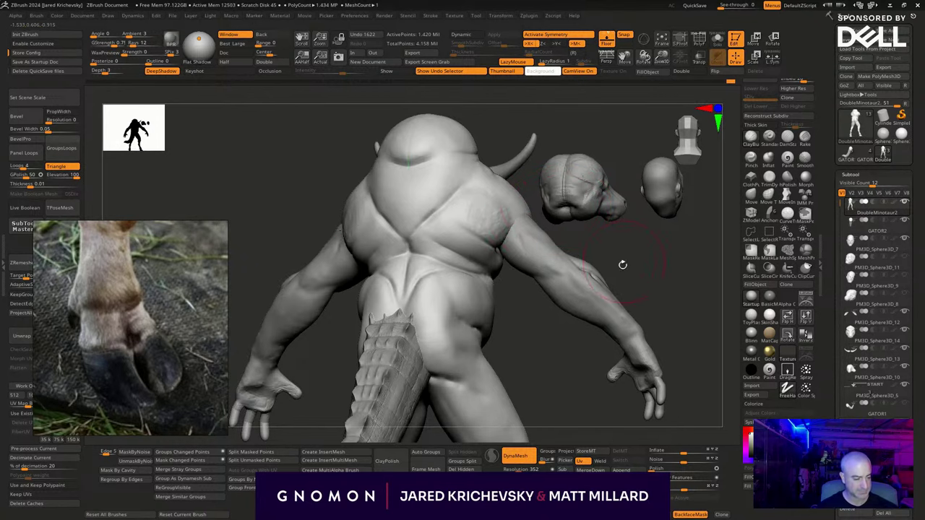
right_drag(622, 264, 478, 210)
mouse_move(469, 230)
shift+mouse_down()
mouse_move(457, 223)
mouse_move(467, 239)
shift+mouse_up()
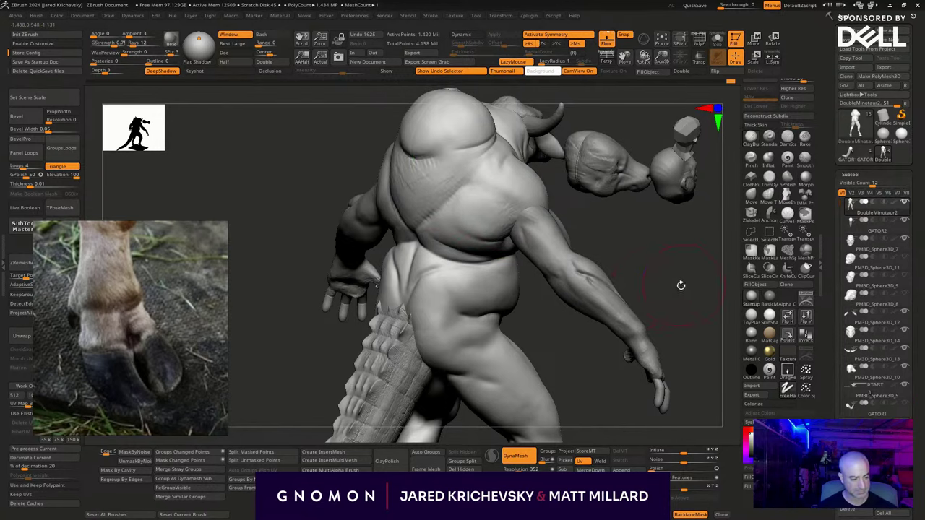
Smooth the clay strokes on the upper back below the hump and down along the spine.
mouse_move(682, 285)
mouse_down()
mouse_move(639, 321)
mouse_move(611, 307)
mouse_up()
mouse_move(443, 217)
shift+mouse_down()
mouse_move(427, 198)
mouse_move(439, 159)
mouse_move(415, 178)
shift+mouse_up()
key(l)
shift+drag(415, 239, 407, 284)
mouse_move(640, 359)
mouse_down()
mouse_move(628, 365)
mouse_move(566, 342)
mouse_up()
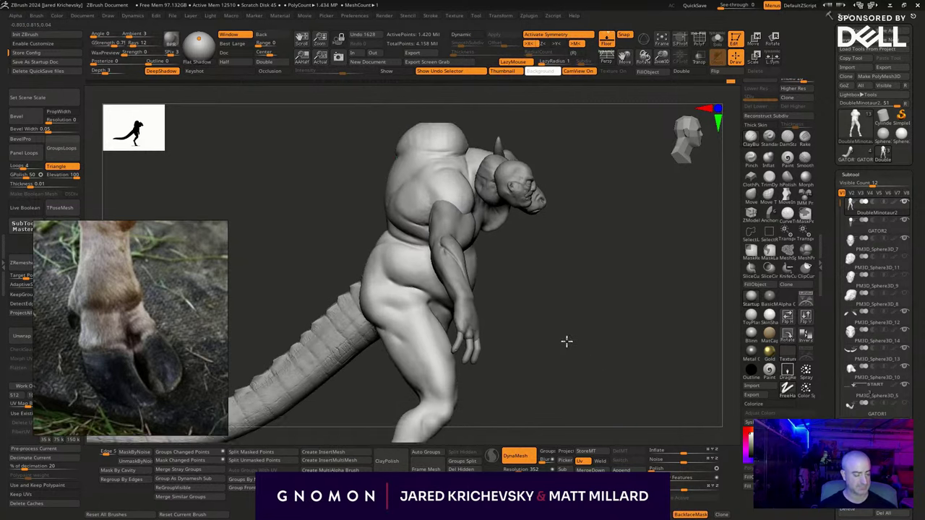
mouse_move(567, 341)
right_down()
mouse_move(588, 326)
mouse_move(626, 346)
mouse_move(676, 329)
mouse_move(623, 281)
mouse_move(583, 326)
right_up()
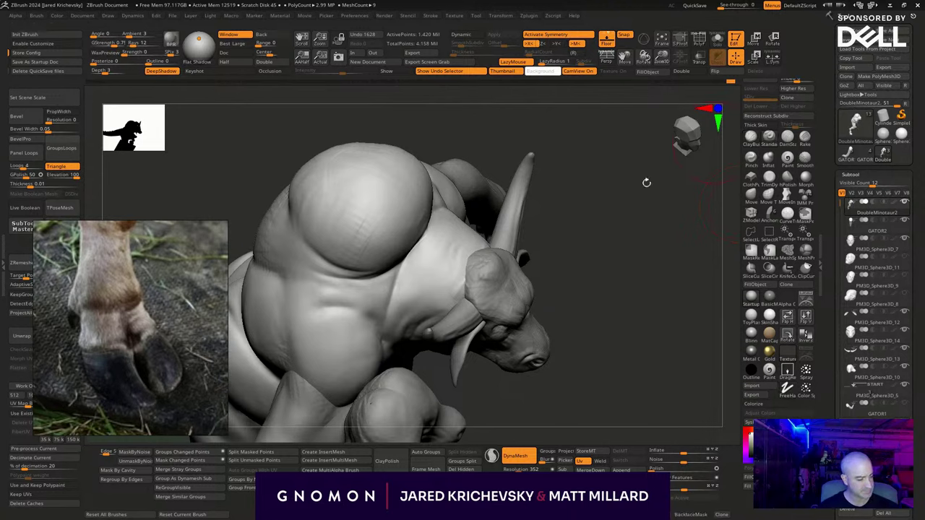
Build up and smooth the muscle transition between the large back hump and the neck behind the head.
drag(424, 229, 476, 268)
mouse_move(422, 227)
mouse_down()
mouse_move(475, 269)
mouse_move(470, 260)
mouse_up()
right_drag(574, 308, 444, 246)
drag(451, 243, 468, 253)
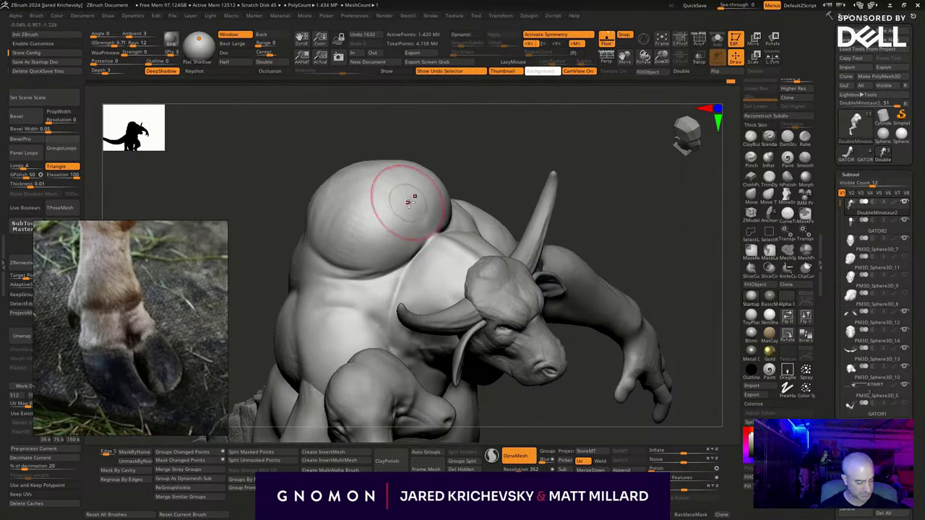
right_drag(669, 266, 571, 242)
drag(427, 219, 474, 260)
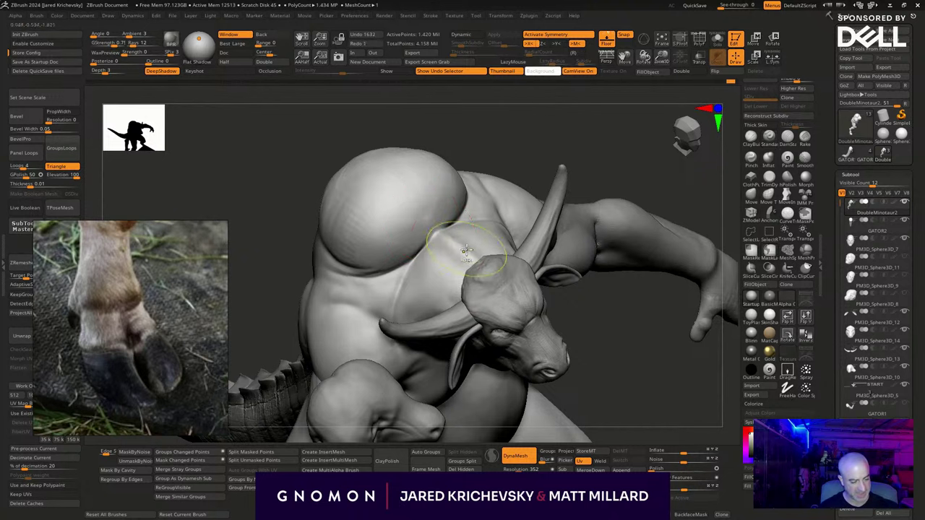
right_drag(657, 358, 665, 334)
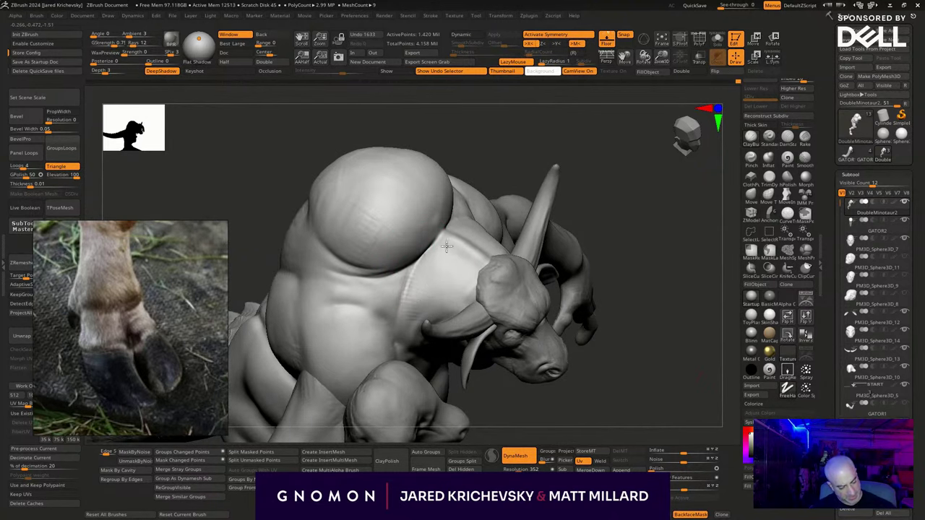
drag(467, 294, 482, 265)
mouse_move(621, 388)
ctrl+right_down()
mouse_move(595, 312)
mouse_move(554, 257)
mouse_move(543, 270)
ctrl+right_up()
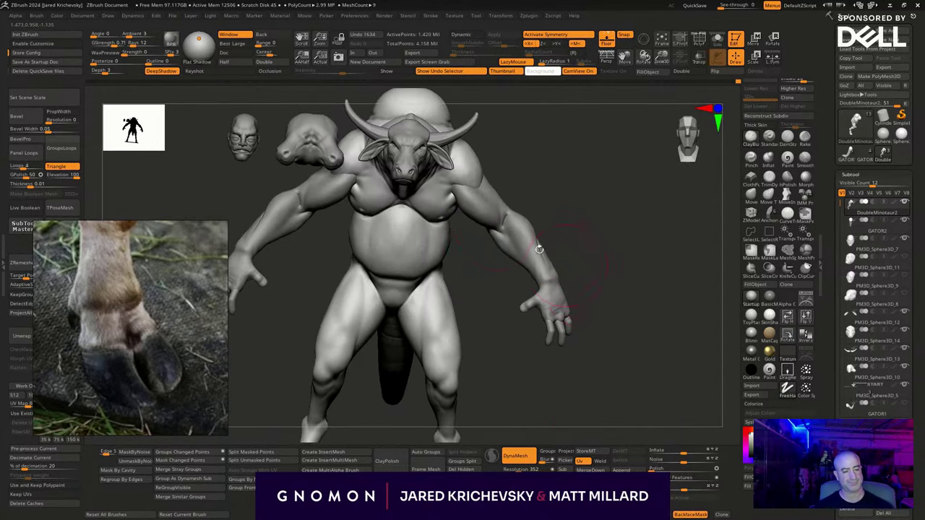
Hide the spare bull head subtool and make the minotaur's head the active subtool.
key(shift+f)
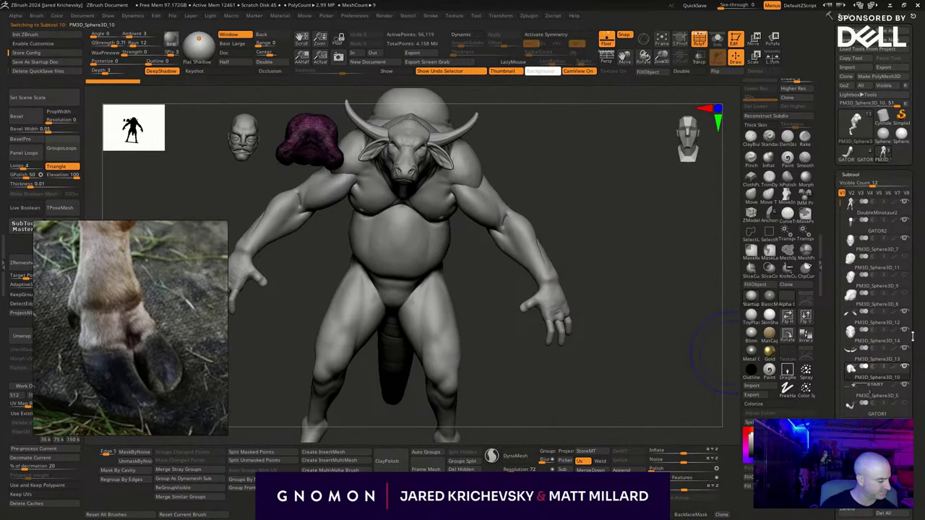
click(906, 366)
click(880, 360)
shift+drag(682, 310, 622, 231)
alt+click(465, 242)
alt+click(465, 242)
right_drag(465, 242, 383, 258)
Sculpt the eye sockets under the brows symmetrically with ClayBuildup.
drag(382, 283, 372, 298)
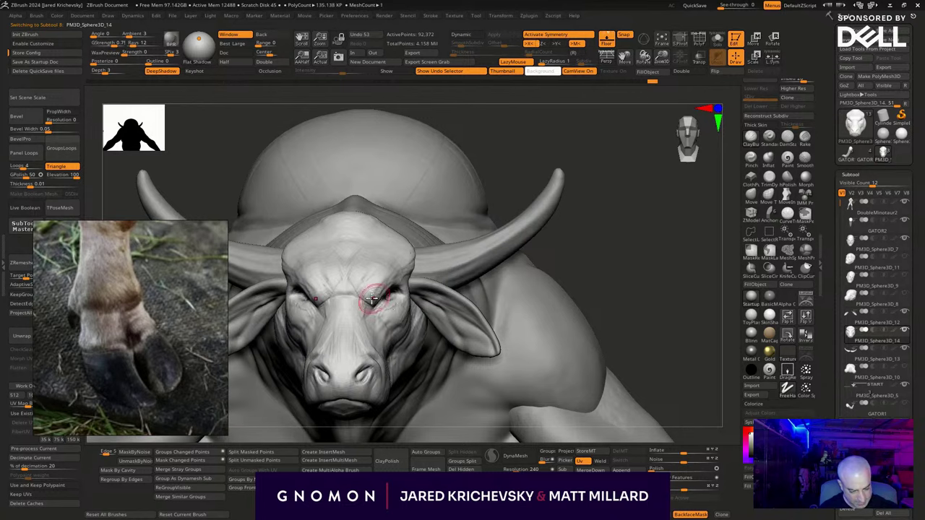
right_drag(380, 280, 526, 273)
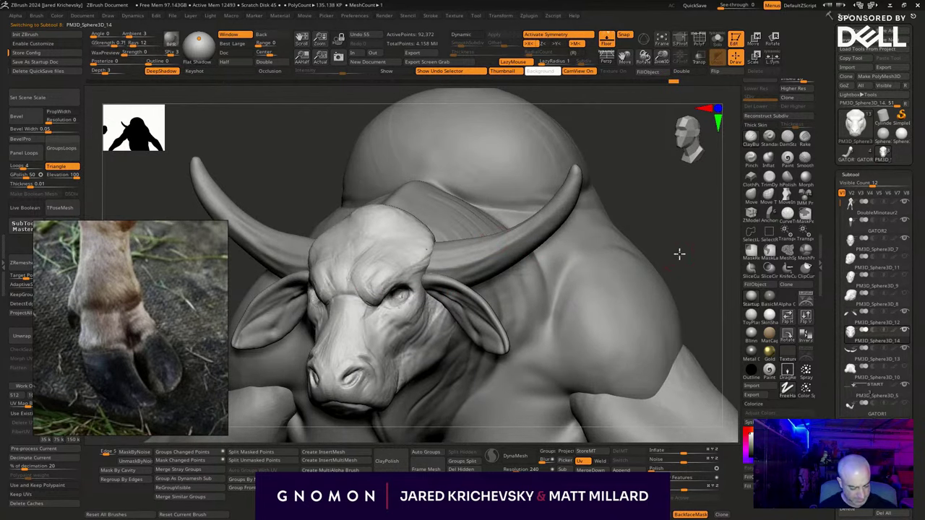
right_drag(680, 253, 671, 259)
Insert sphere eyeballs symmetrically into the sockets with the IMM Primitives brush, position them and clear the mask.
key(b)
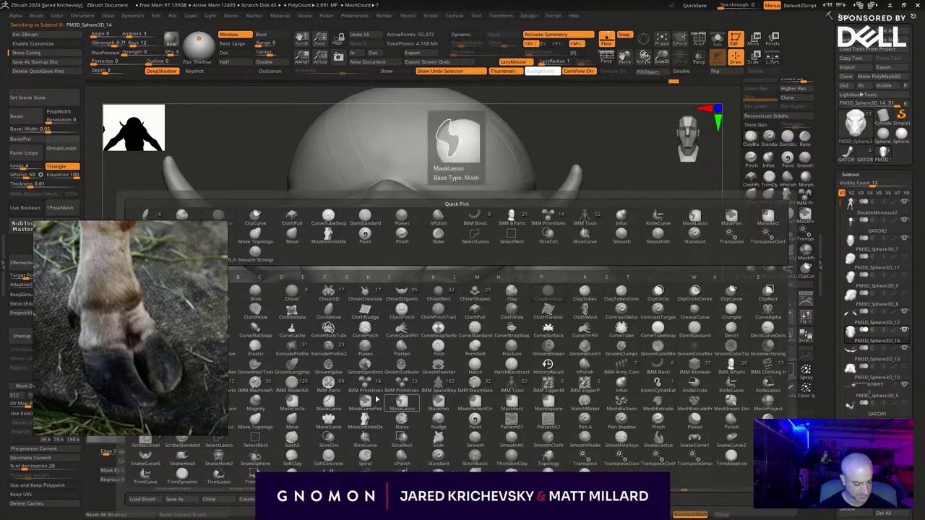
click(367, 386)
click(234, 95)
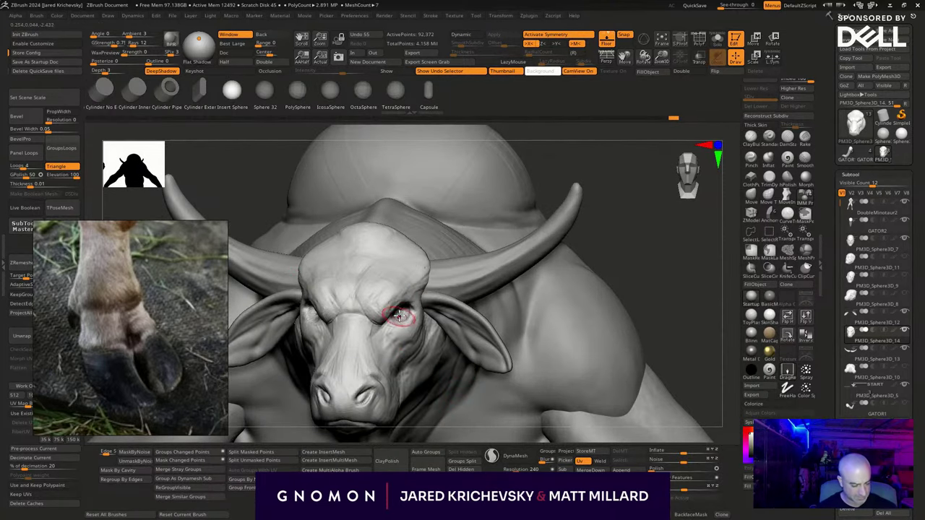
drag(400, 323, 401, 326)
right_drag(638, 279, 667, 243)
key(w)
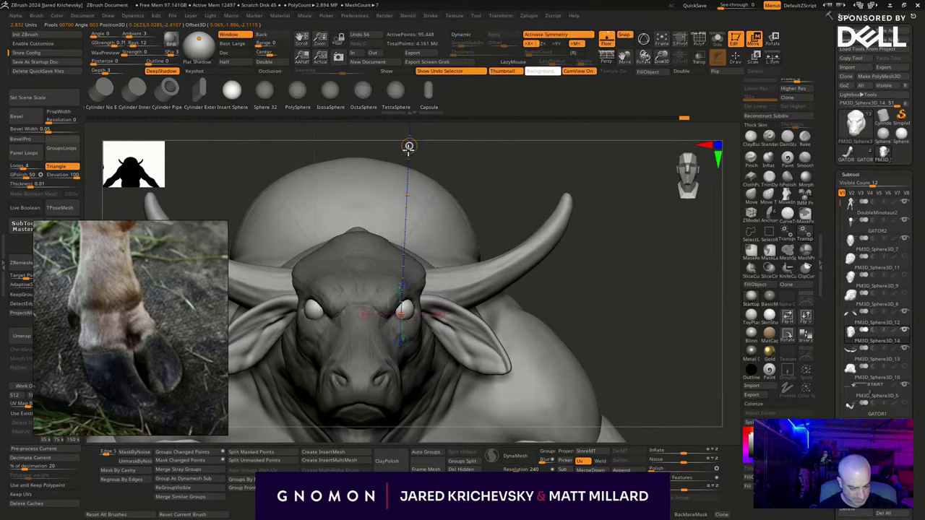
key(q)
right_drag(605, 310, 604, 319)
ctrl+drag(605, 315, 623, 306)
right_drag(623, 306, 623, 312)
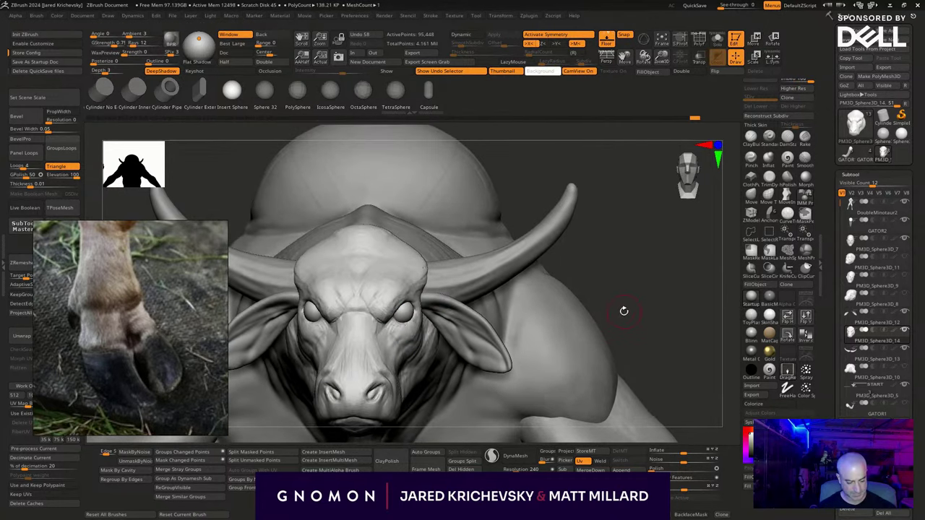
DynaMesh the head and eyeballs together at resolution 408.
key(shift+f)
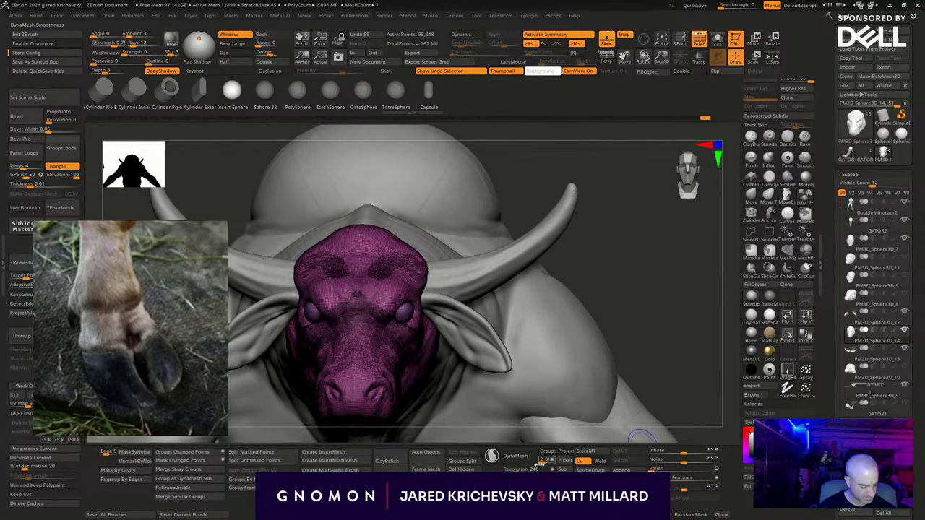
click(521, 470)
click(517, 456)
right_drag(632, 279, 633, 284)
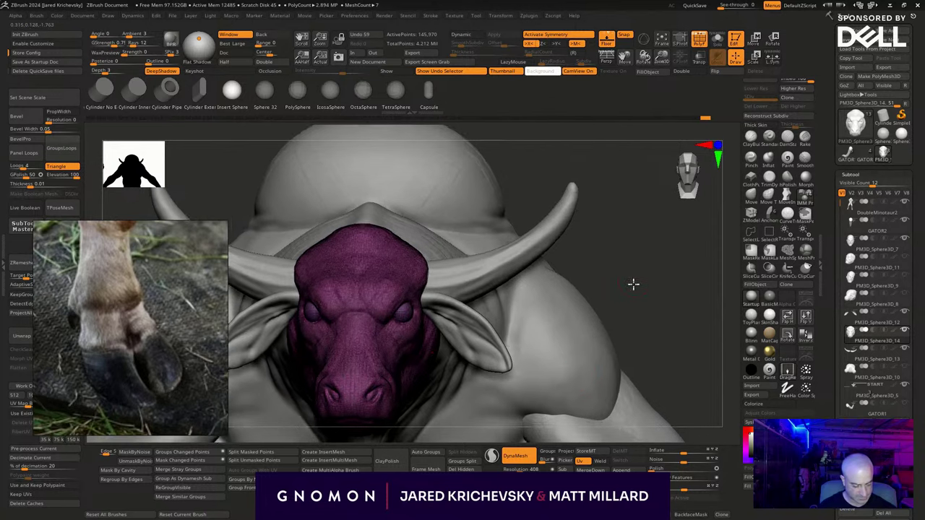
key(shift+f)
key(f)
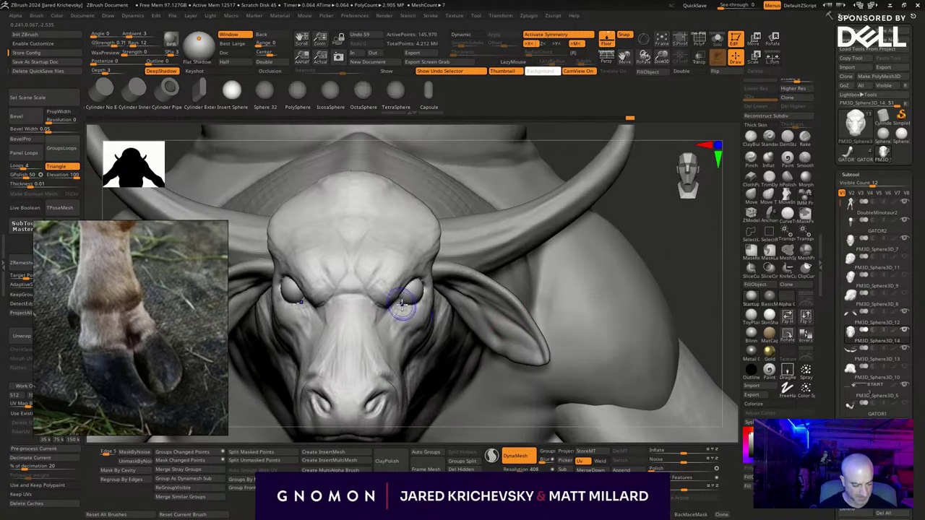
Smooth the seams around the merged eyeballs and carve the eye surfaces with ClayBuildup.
mouse_move(401, 304)
mouse_down()
mouse_move(424, 292)
mouse_move(414, 291)
mouse_up()
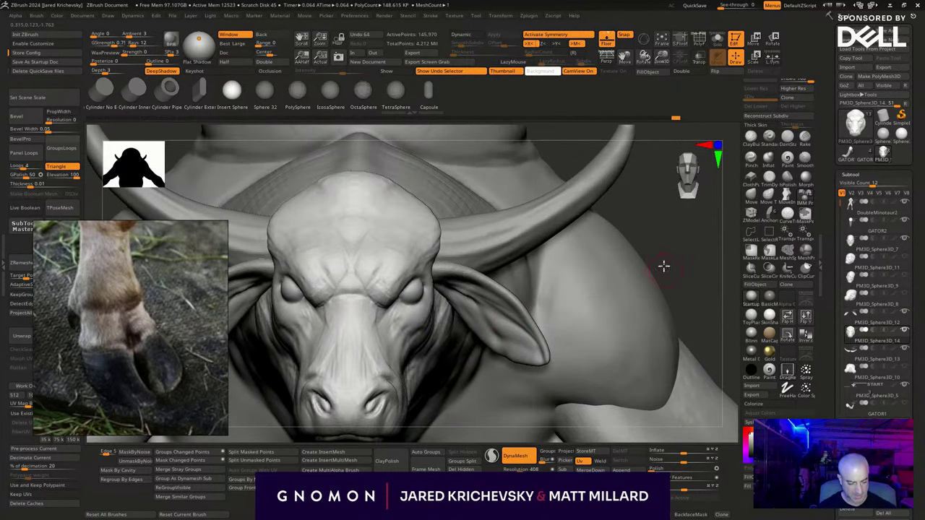
drag(665, 266, 660, 262)
key(b)
key(c)
click(424, 290)
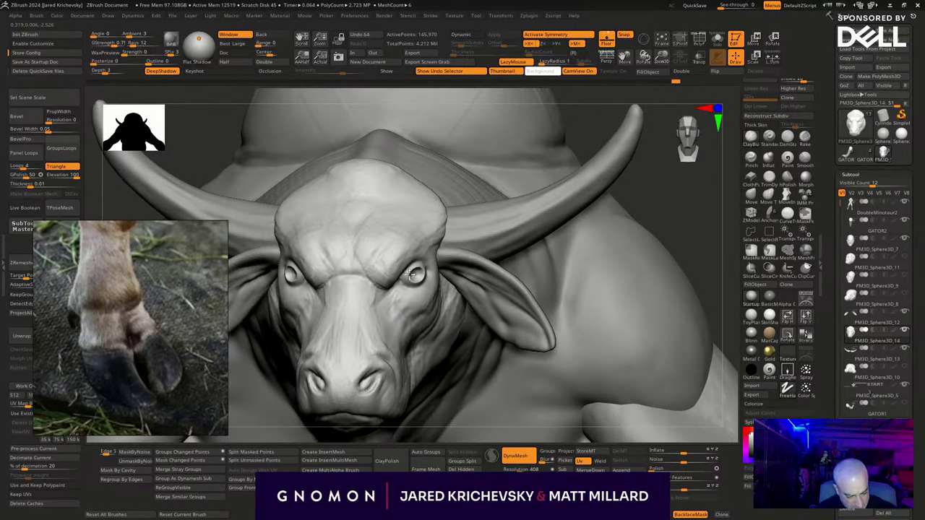
drag(410, 273, 419, 278)
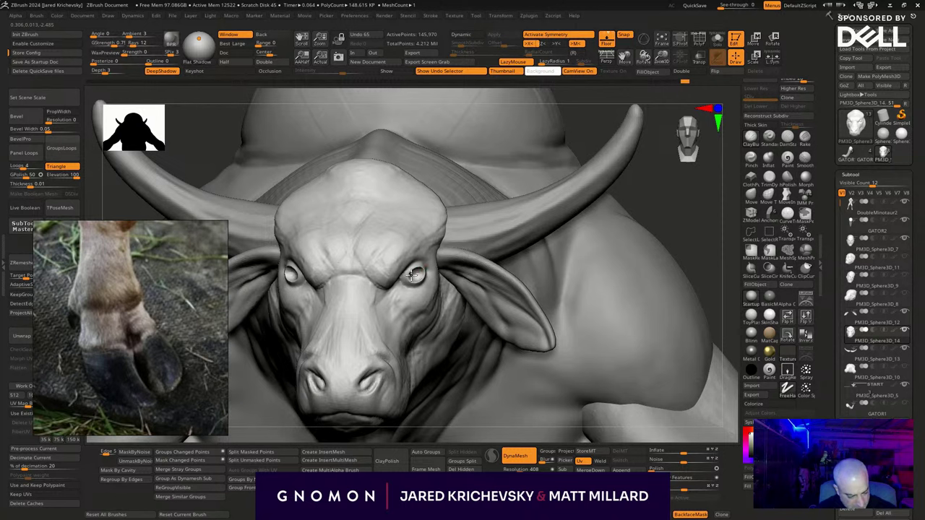
mouse_move(731, 222)
mouse_down()
mouse_move(700, 215)
mouse_move(694, 227)
mouse_move(700, 208)
mouse_move(718, 214)
mouse_move(698, 247)
mouse_up()
Shape the eyelids and eye corners into a narrower opening with the Move brush.
click(755, 193)
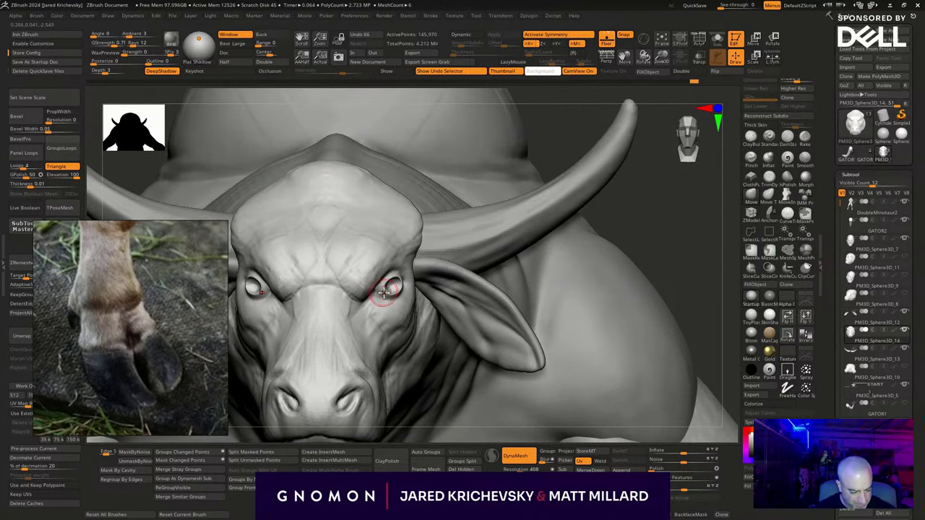
mouse_move(377, 296)
mouse_down()
mouse_move(384, 291)
mouse_move(384, 303)
mouse_up()
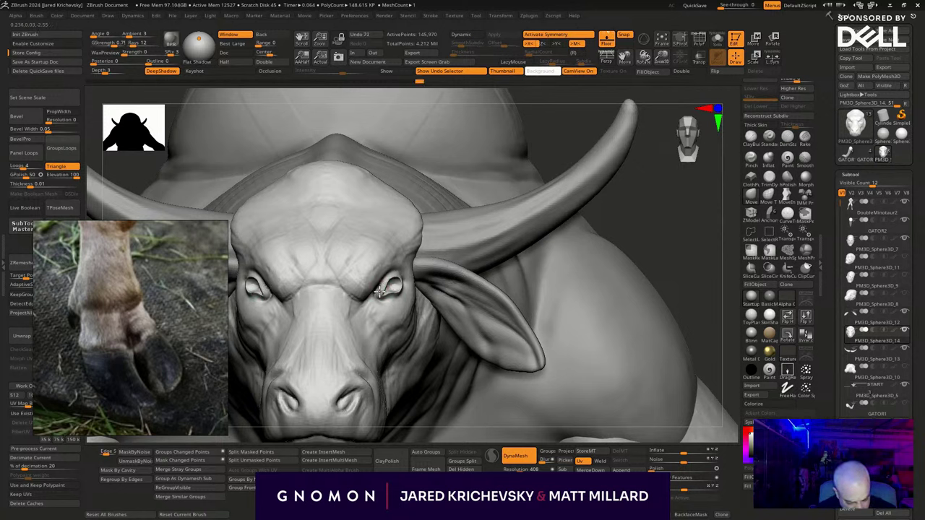
drag(381, 292, 388, 293)
drag(668, 257, 671, 261)
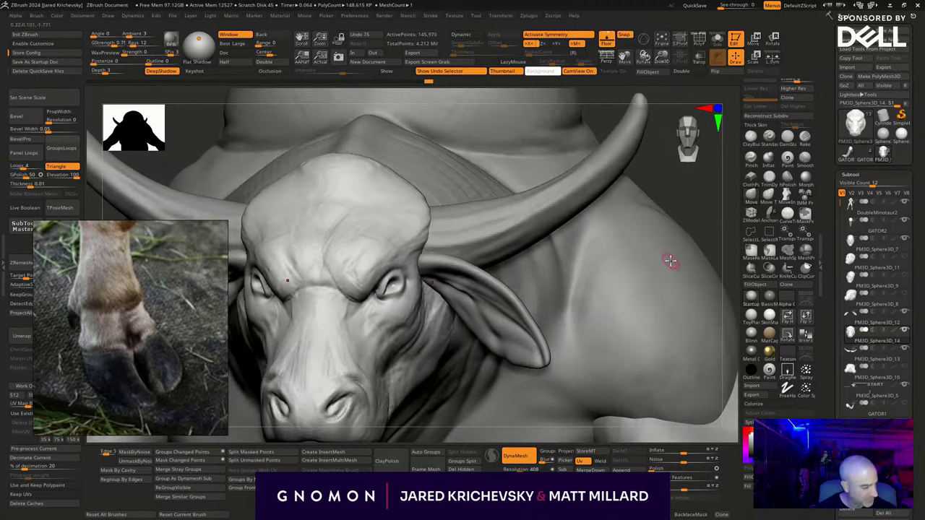
Carve the eyelid creases and the folds beneath and behind the eyes with DamStandard.
click(789, 143)
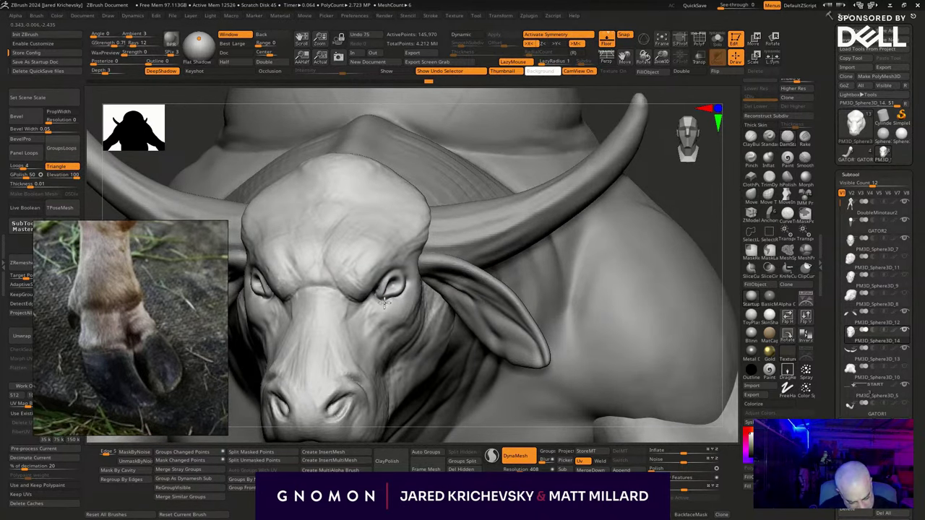
drag(384, 302, 381, 306)
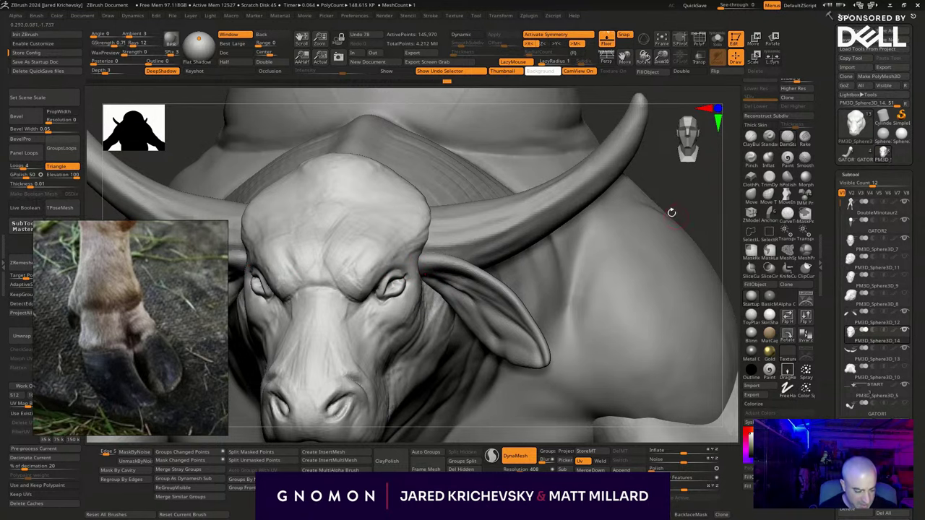
drag(671, 212, 664, 196)
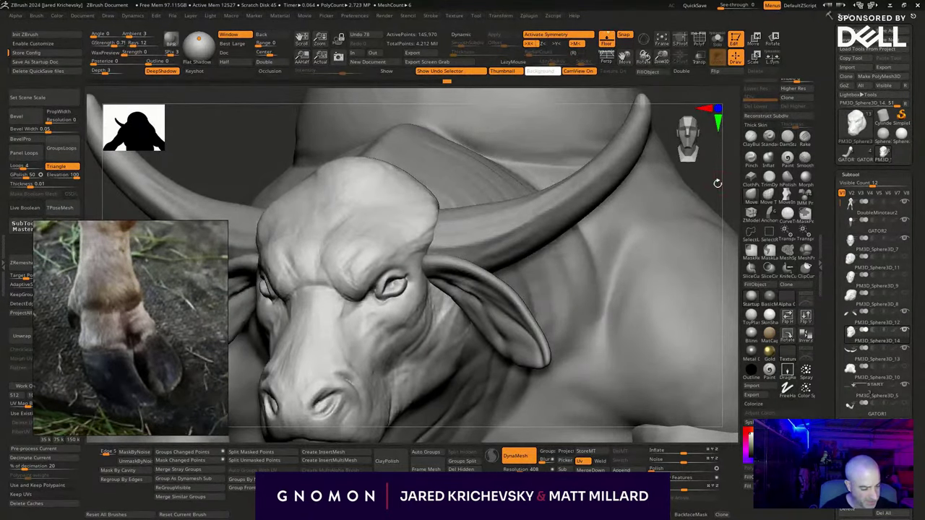
drag(717, 183, 649, 172)
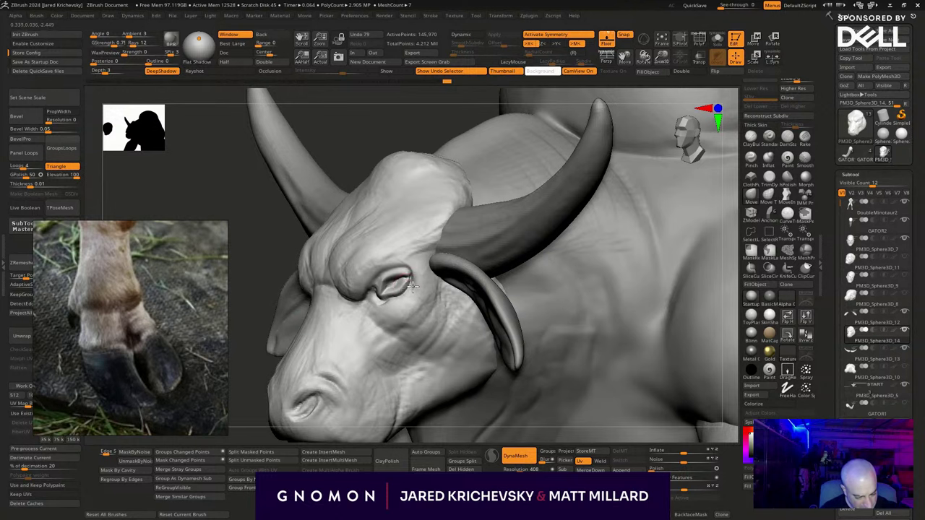
mouse_move(415, 285)
mouse_down()
mouse_move(409, 277)
mouse_move(404, 306)
mouse_up()
drag(251, 388, 311, 394)
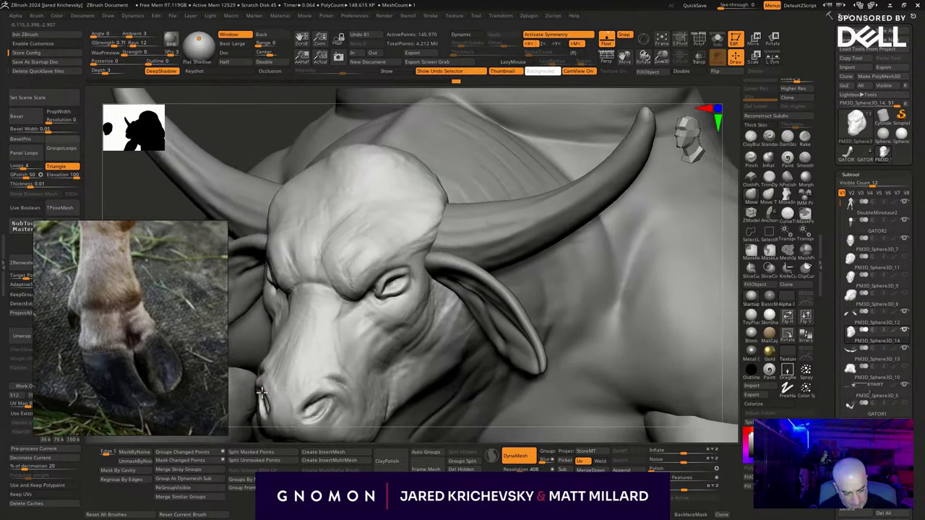
Insert new sphere eyeballs into the shaped sockets and move them back behind the eyelids.
key(b)
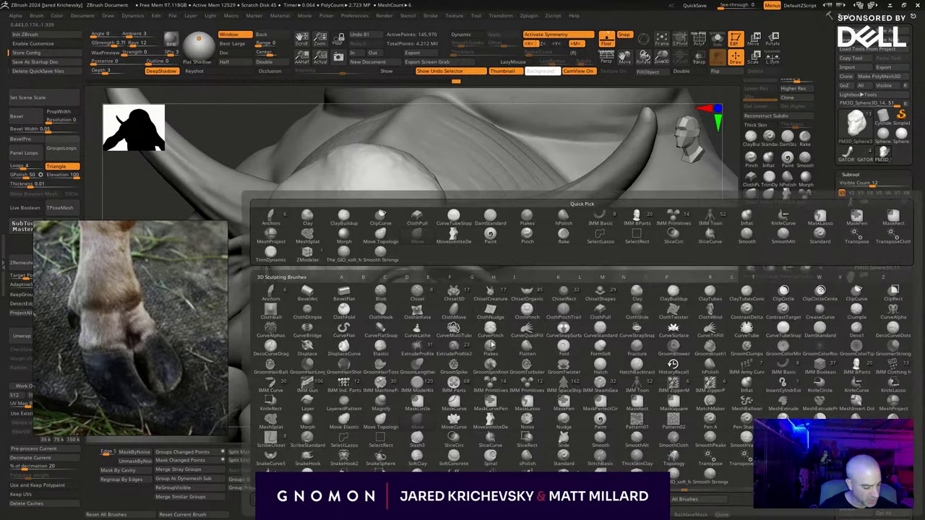
click(492, 391)
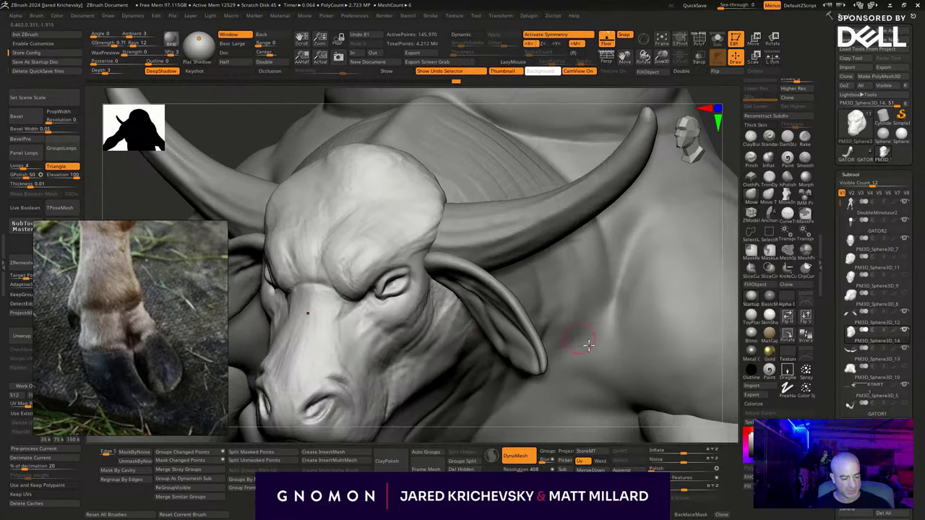
key(b)
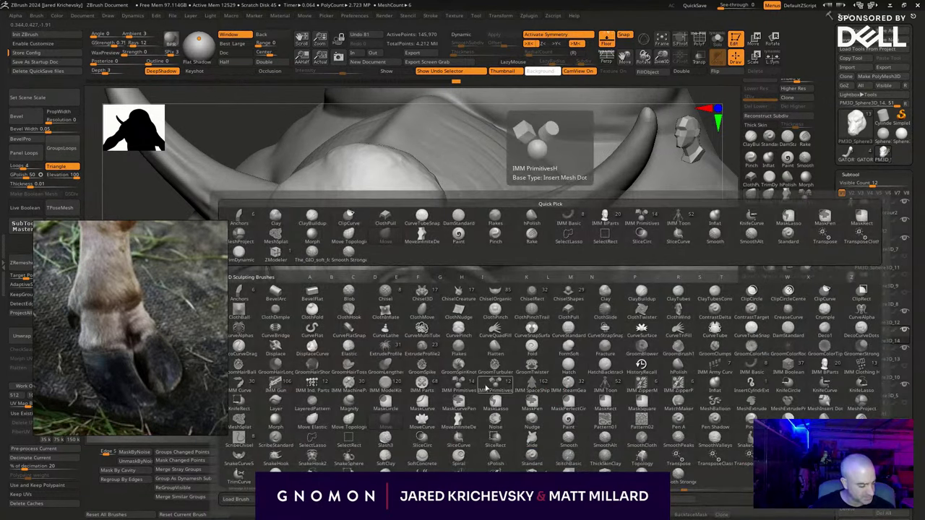
click(470, 346)
drag(396, 302, 408, 316)
shift+drag(733, 173, 727, 143)
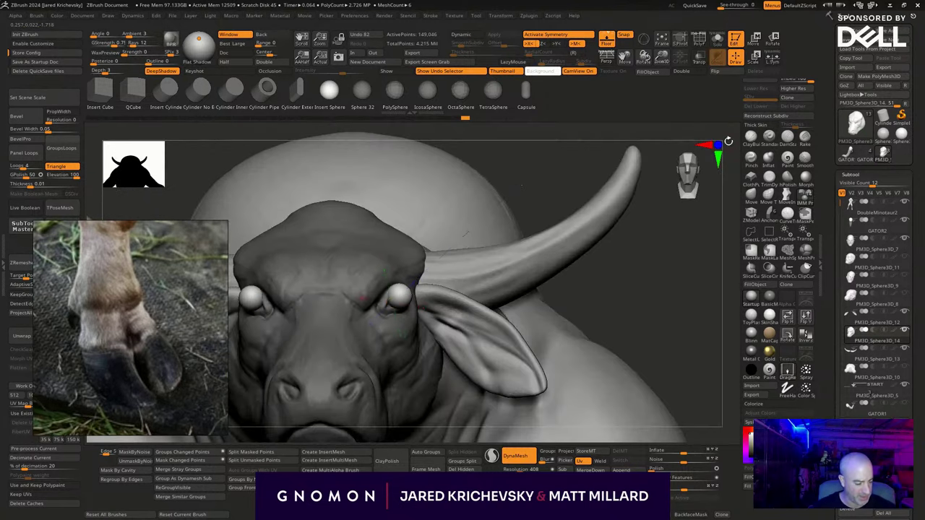
key(w)
drag(573, 135, 556, 149)
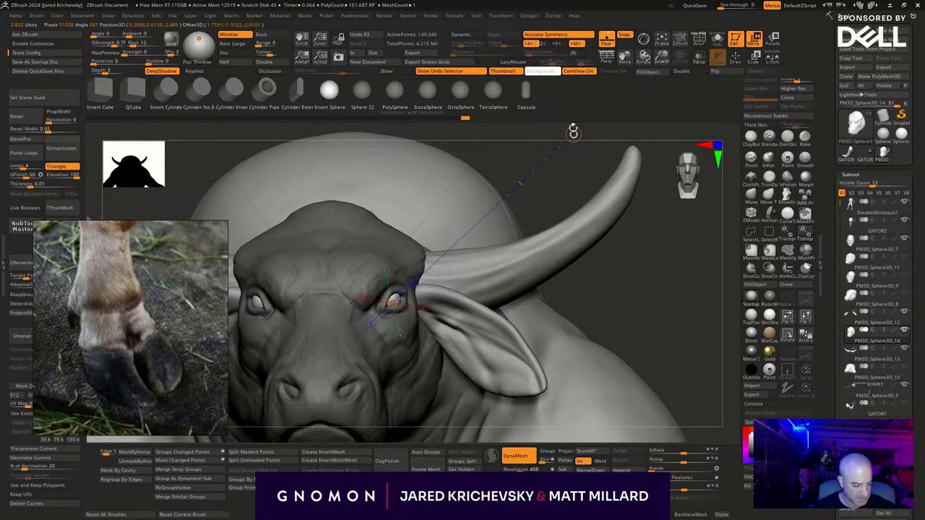
drag(573, 134, 570, 136)
Refine the placement of the new eyeballs with the transpose line and undo the stray sphere inserted on the head.
key(q)
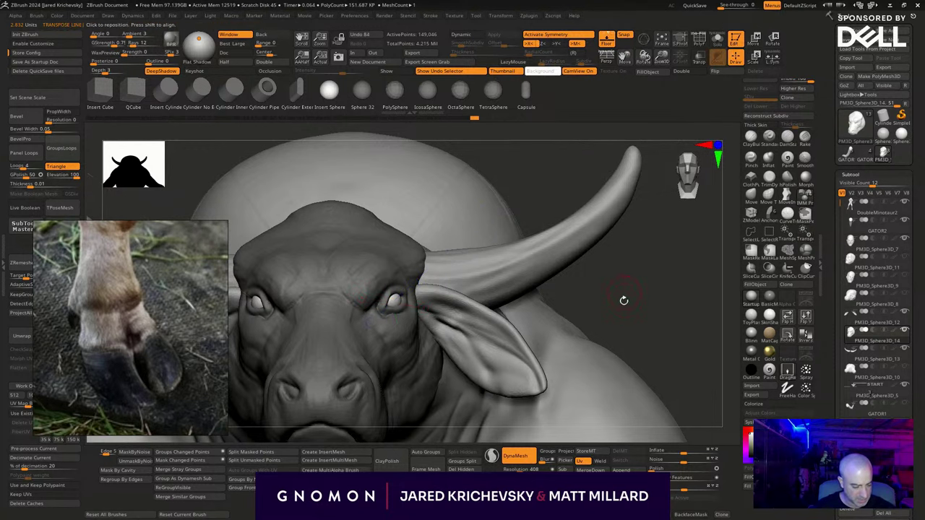
mouse_move(623, 300)
alt+mouse_down()
mouse_move(610, 275)
mouse_move(601, 301)
mouse_move(611, 288)
mouse_move(623, 346)
alt+mouse_up()
drag(663, 223, 665, 217)
key(w)
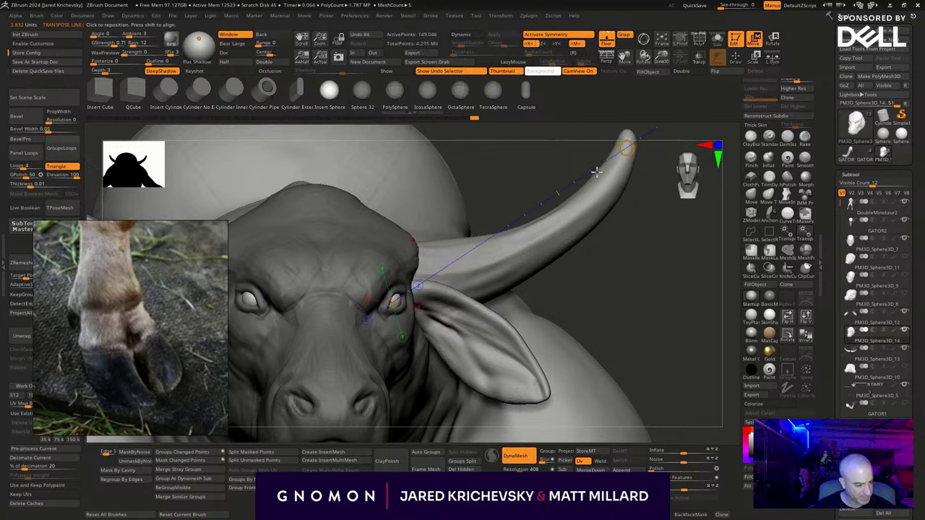
alt+drag(557, 300, 543, 308)
click(360, 355)
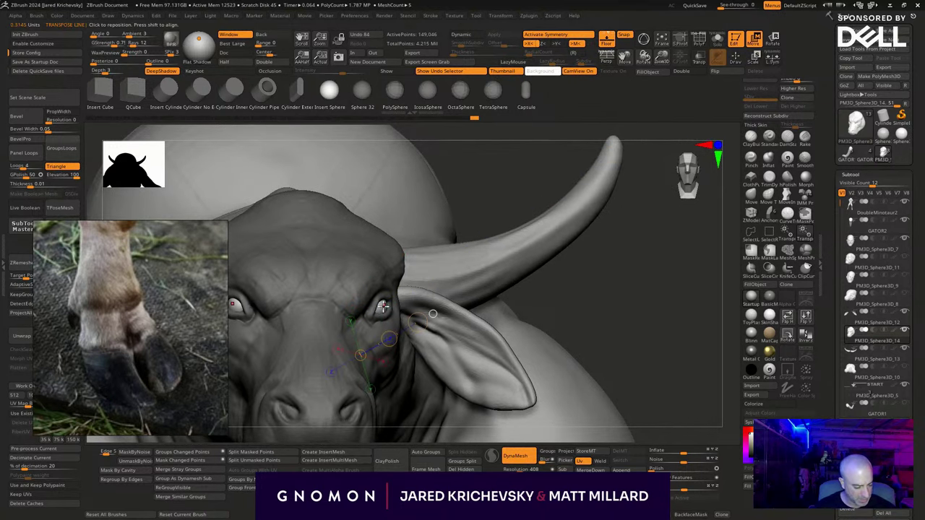
mouse_move(383, 306)
mouse_down()
mouse_move(605, 269)
mouse_move(634, 311)
mouse_move(603, 296)
mouse_move(609, 315)
mouse_up()
key(e)
key(q)
mouse_move(605, 311)
mouse_down()
mouse_move(595, 335)
mouse_move(618, 263)
mouse_up()
mouse_move(619, 263)
right_down()
mouse_move(450, 264)
mouse_move(374, 283)
right_up()
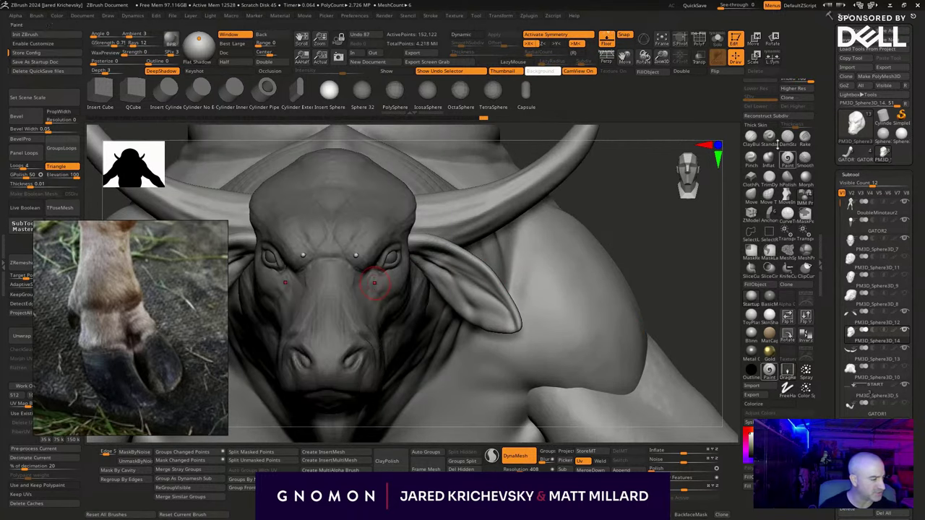
key(ctrl+z)
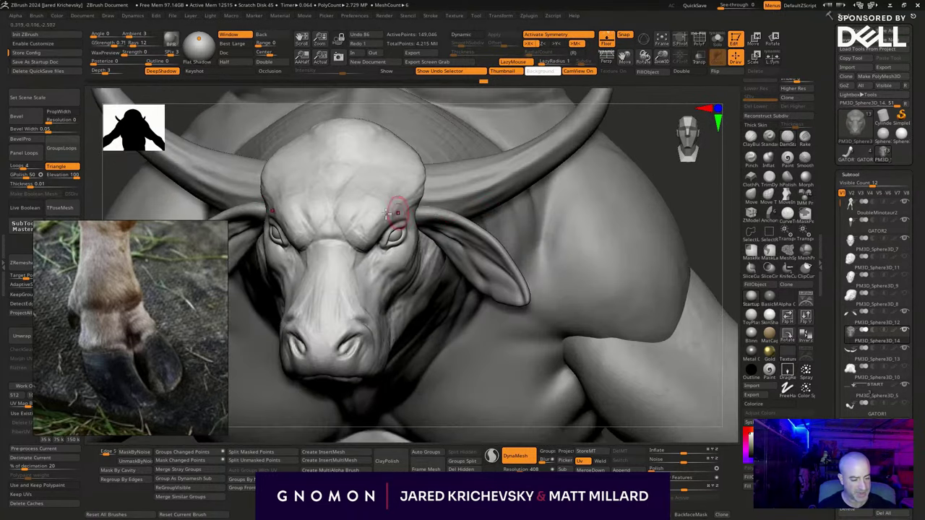
Sculpt deeper folds into the brow and around the eyes of the bull head, smoothing the cheek beneath.
mouse_move(387, 206)
mouse_down()
mouse_move(376, 246)
mouse_move(363, 252)
mouse_move(337, 224)
mouse_move(379, 238)
mouse_up()
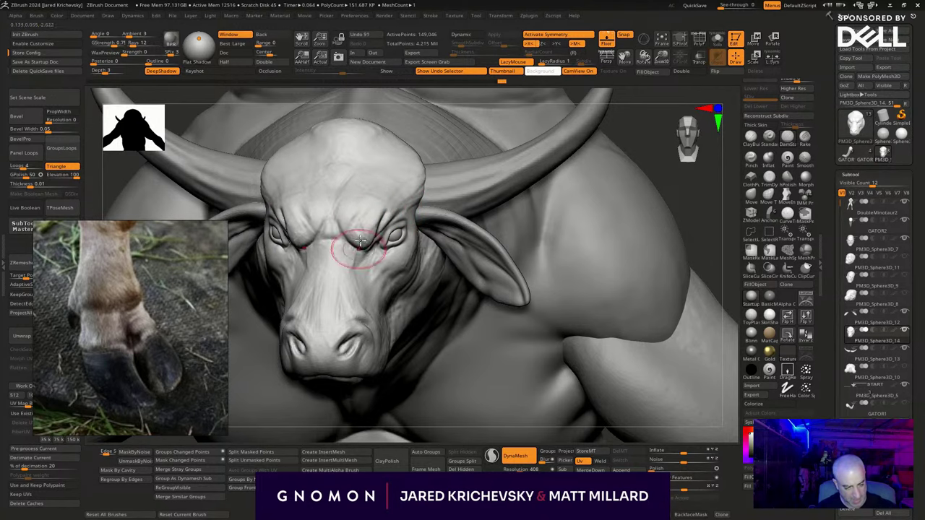
drag(686, 207, 673, 209)
mouse_move(331, 240)
mouse_down()
mouse_move(349, 241)
mouse_move(379, 269)
mouse_move(385, 254)
mouse_move(367, 272)
mouse_up()
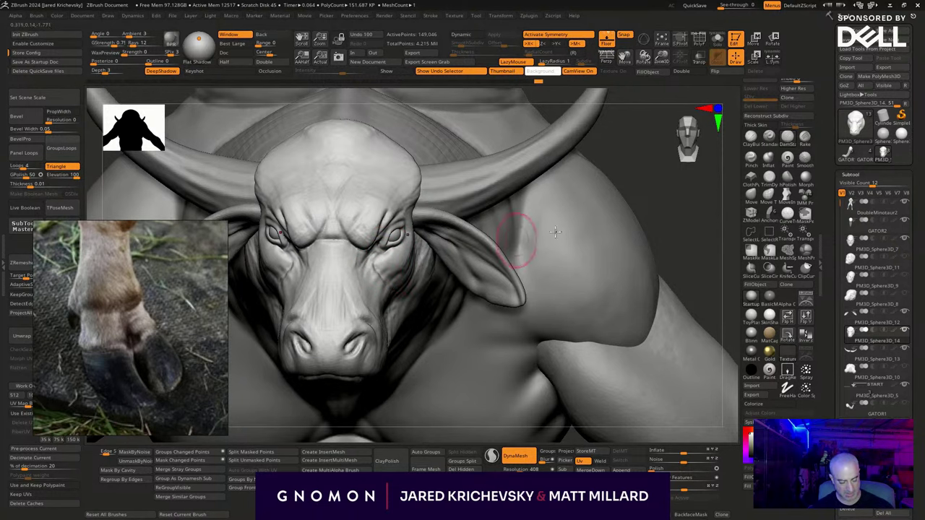
mouse_move(646, 215)
mouse_down()
mouse_move(651, 201)
mouse_move(585, 207)
mouse_up()
shift+drag(370, 286, 378, 277)
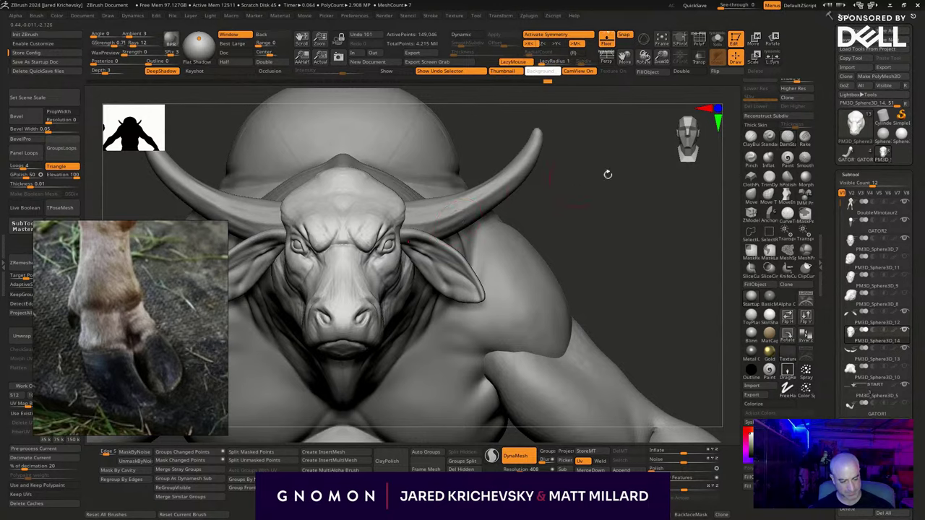
Reshape and smooth the bull's forehead between the horns, undoing the last stray change near the eye.
drag(608, 174, 604, 207)
mouse_move(394, 200)
mouse_down()
mouse_move(352, 243)
mouse_move(359, 215)
mouse_up()
shift+drag(399, 187, 406, 188)
drag(657, 211, 658, 186)
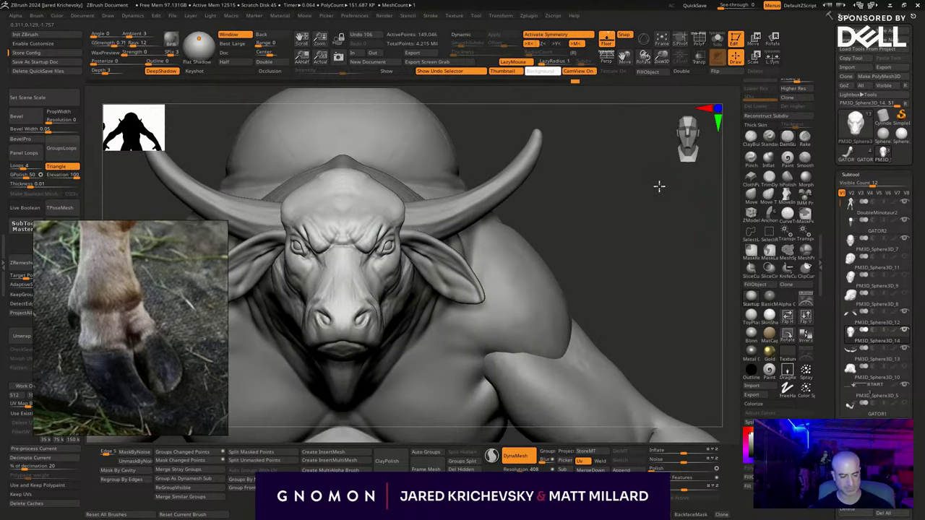
alt+drag(629, 238, 627, 253)
drag(627, 253, 599, 232)
mouse_move(598, 230)
right_down()
mouse_move(393, 207)
mouse_move(388, 246)
right_up()
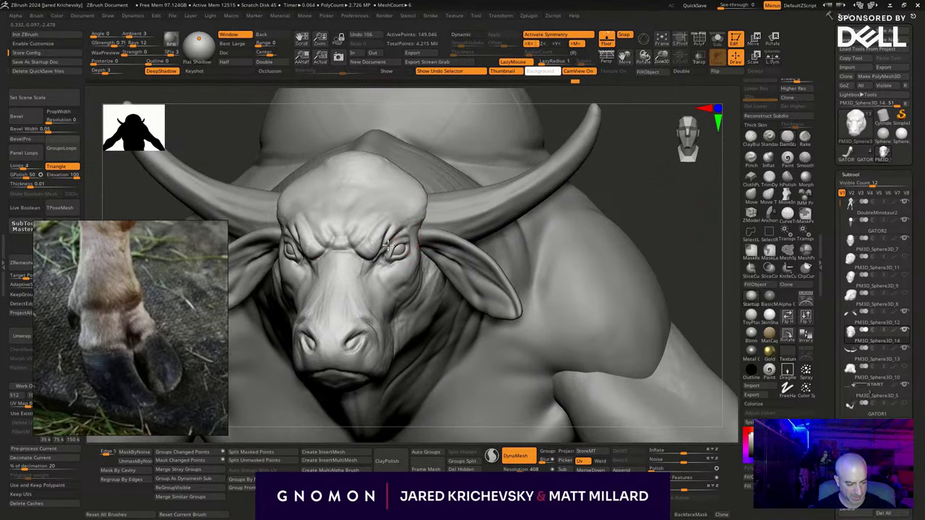
key(ctrl+z)
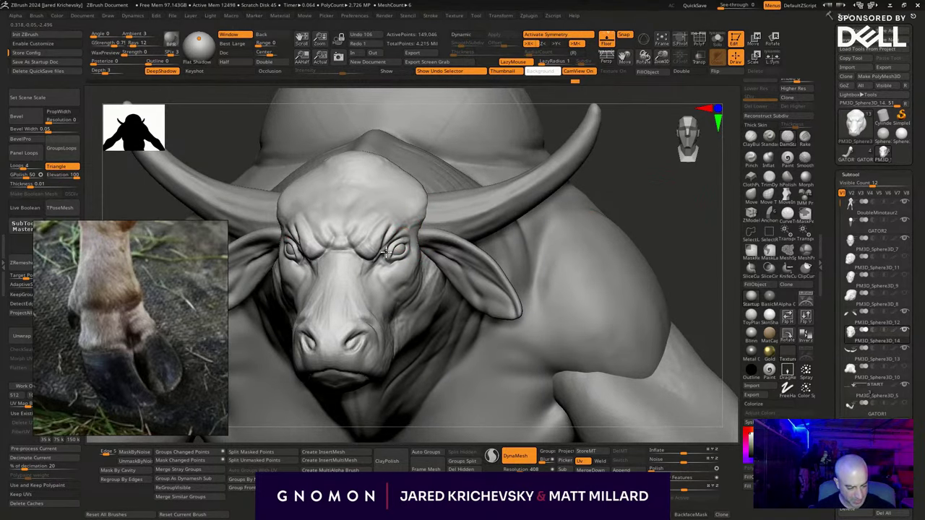
Mask the eyeballs on the bull head mesh and split the masked points into a separate subtool.
drag(650, 258, 622, 299)
key(shift+f)
key(shift+f)
shift+drag(417, 263, 401, 255)
key(w)
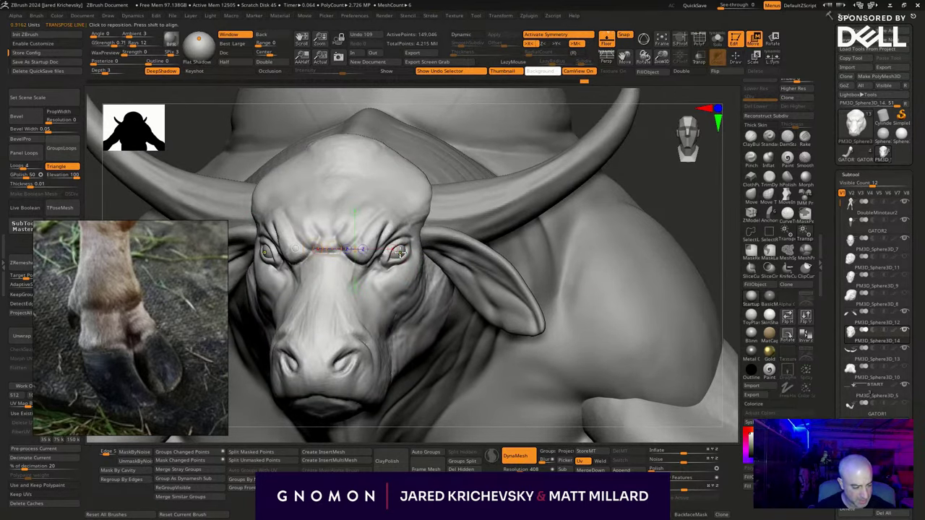
ctrl+click(399, 253)
key(q)
ctrl+click(260, 438)
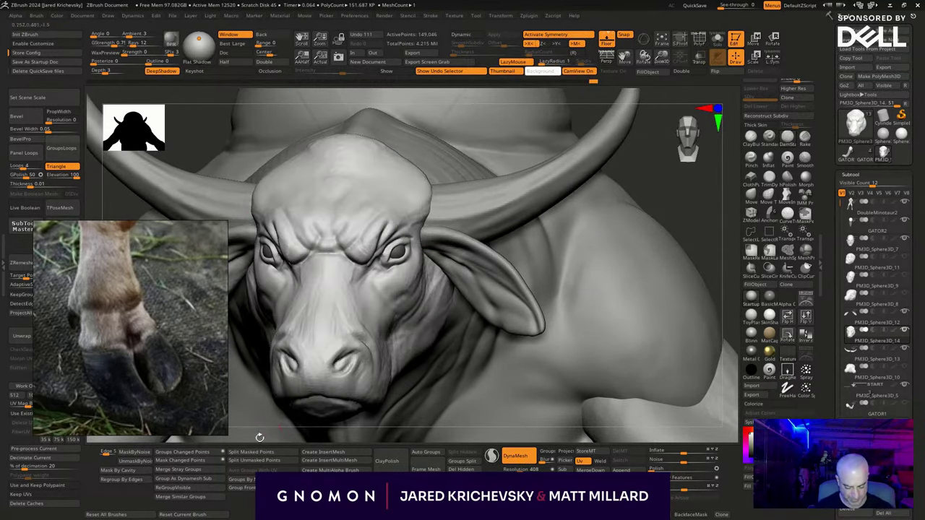
click(264, 453)
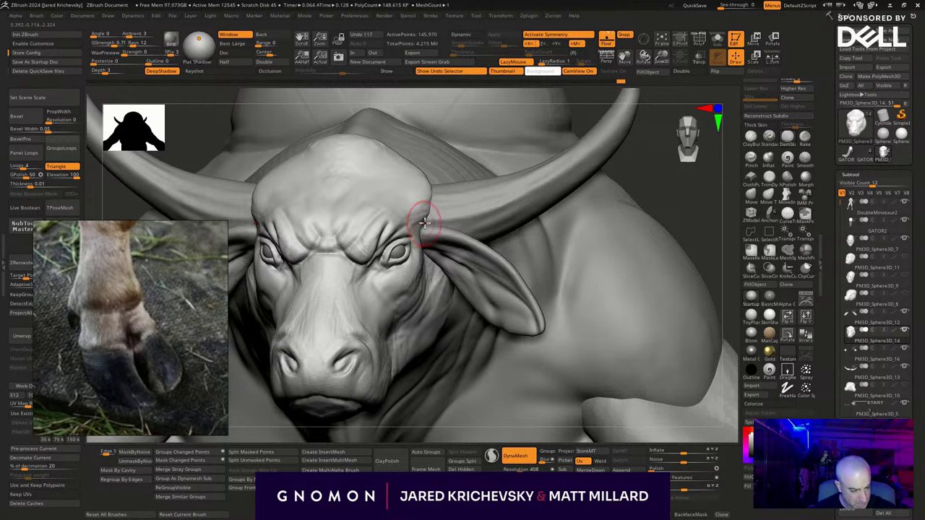
Adjust the temple beside the eye and build up the crown of the bull head with ClayBuildup.
mouse_move(408, 235)
mouse_down()
mouse_move(434, 209)
mouse_move(433, 243)
mouse_up()
alt+drag(708, 233, 508, 232)
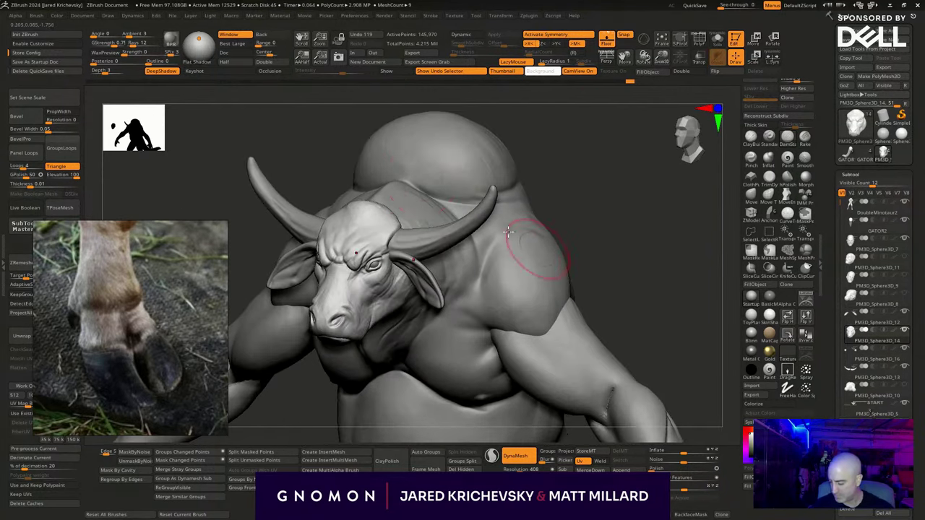
key(b)
key(c)
key(b)
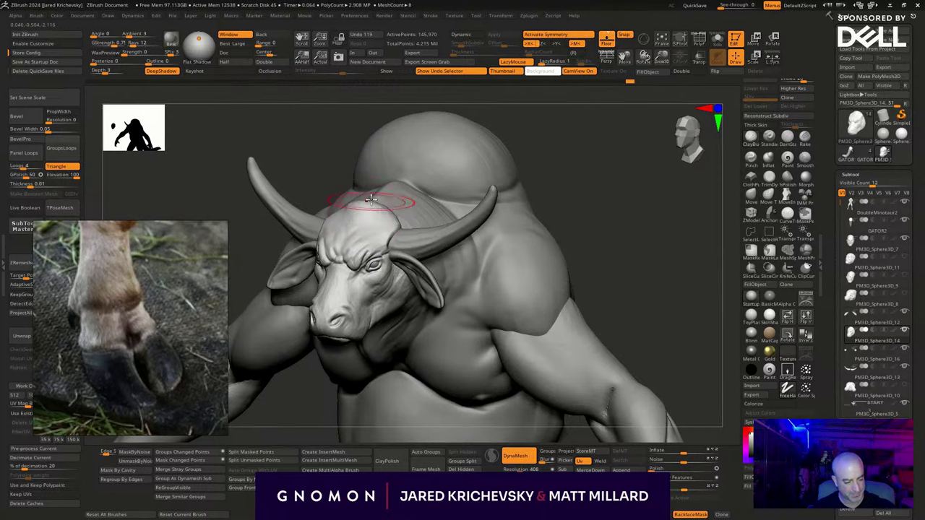
right_drag(383, 205, 514, 171)
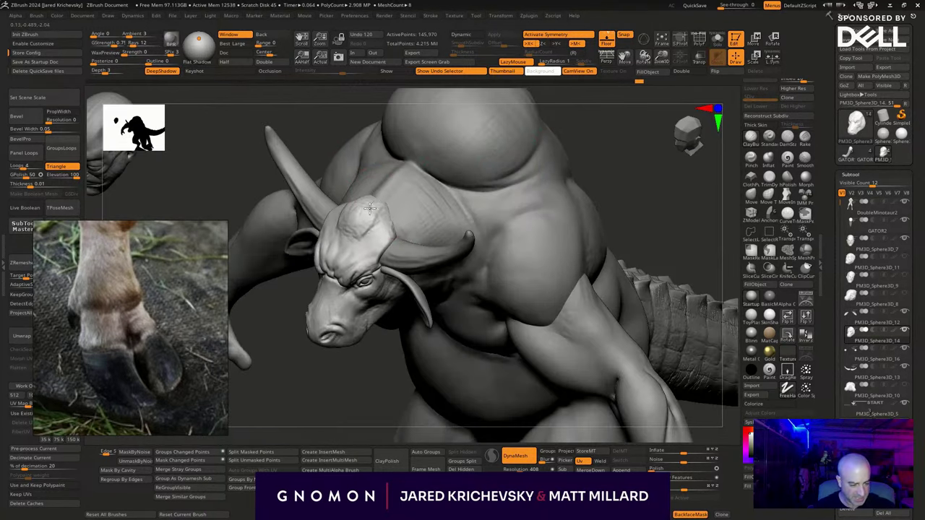
drag(447, 235, 385, 251)
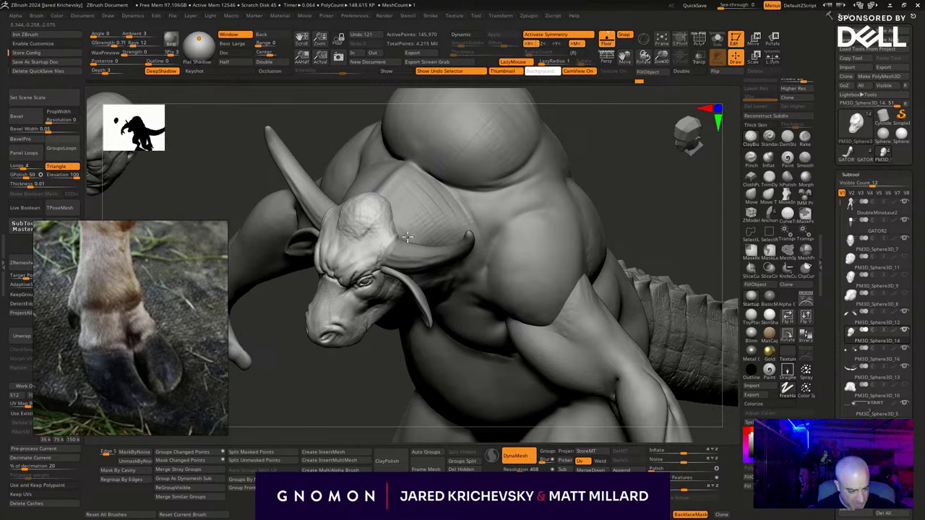
mouse_move(362, 379)
right_down()
mouse_move(438, 371)
mouse_move(442, 354)
right_up()
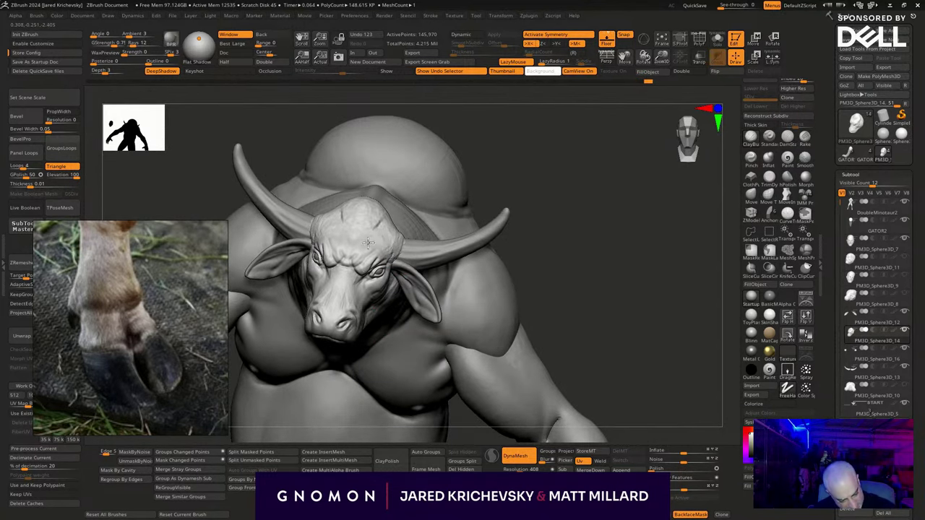
Add ClayBuildup strokes across the bull's forehead above the brow and along the side of the crown.
right_drag(507, 230, 352, 242)
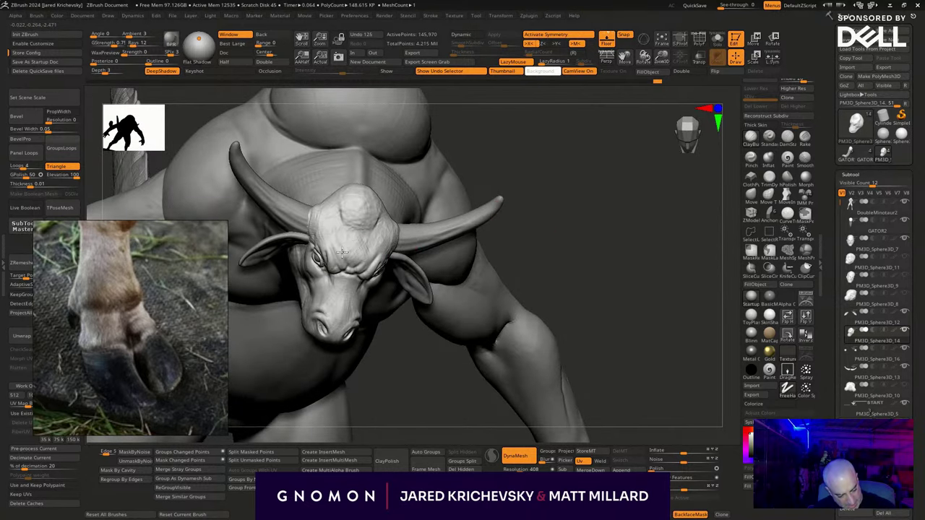
drag(361, 258, 356, 247)
mouse_move(349, 240)
mouse_down()
mouse_move(344, 233)
mouse_move(360, 234)
mouse_up()
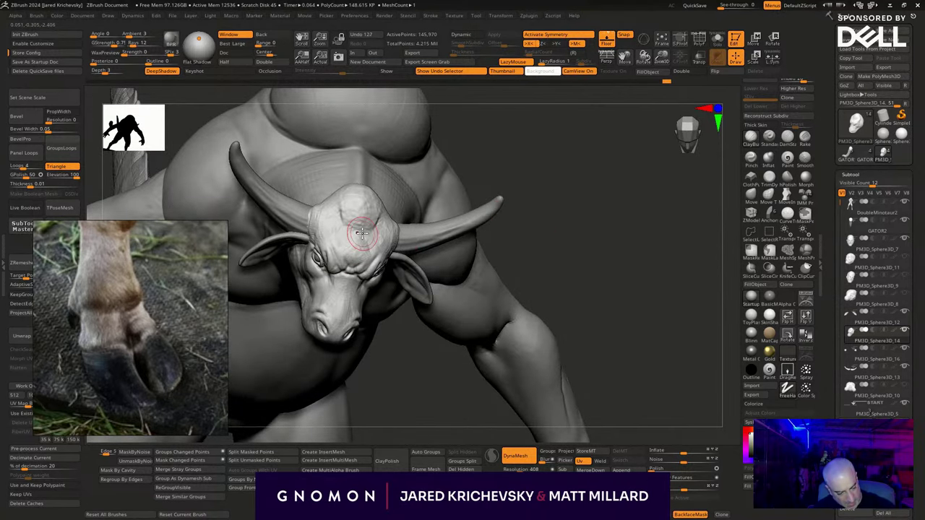
shift+right_drag(366, 234, 603, 214)
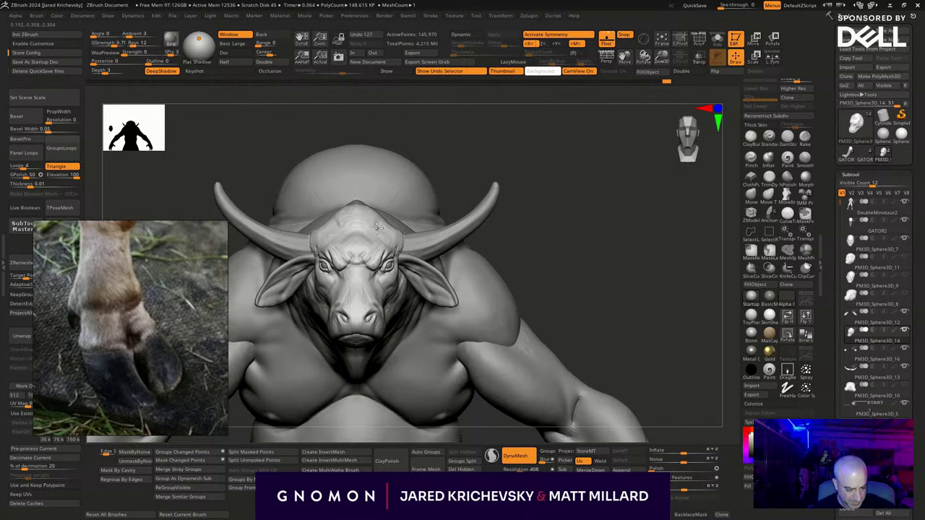
key(l)
drag(378, 228, 394, 231)
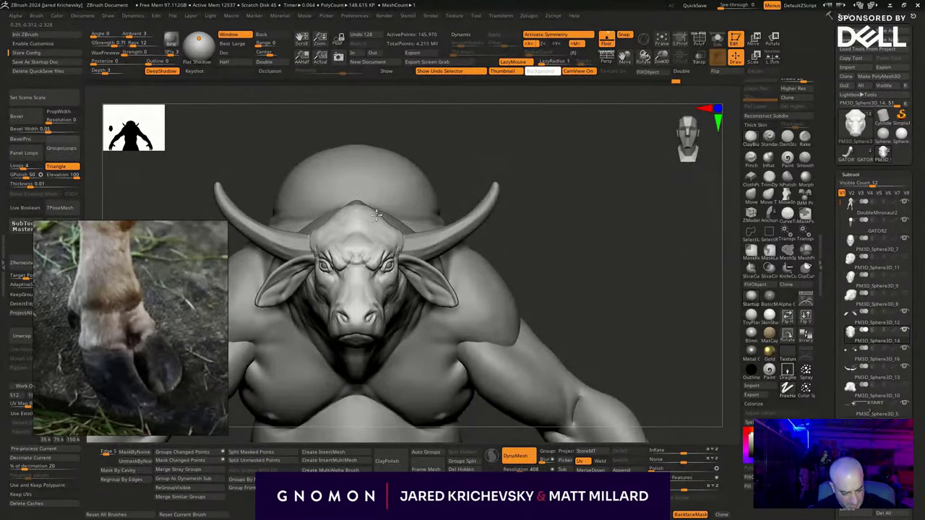
Select the bull's ears subtool and reshape the ears.
ctrl+right_drag(535, 250, 540, 317)
alt+click(422, 255)
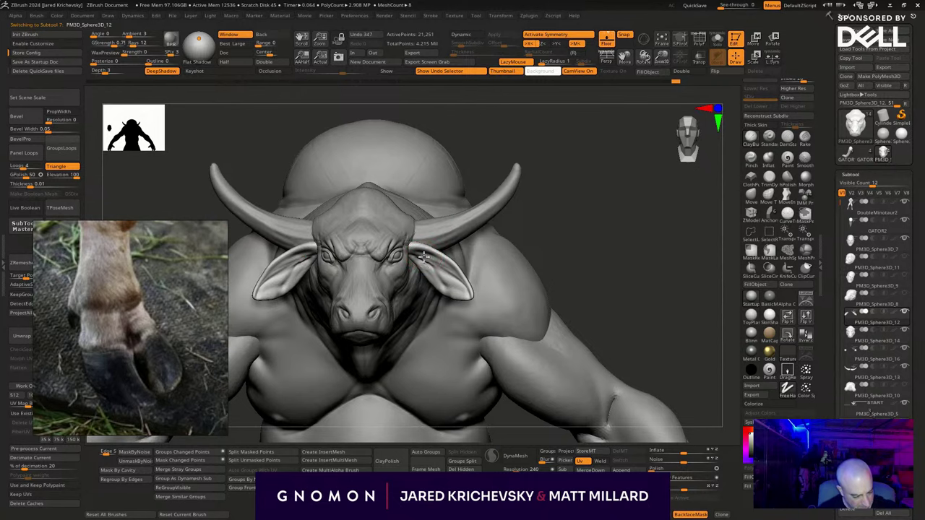
mouse_move(450, 279)
mouse_down()
mouse_move(437, 267)
mouse_move(452, 274)
mouse_up()
mouse_move(617, 251)
alt+mouse_down()
mouse_move(640, 240)
mouse_move(569, 230)
alt+mouse_up()
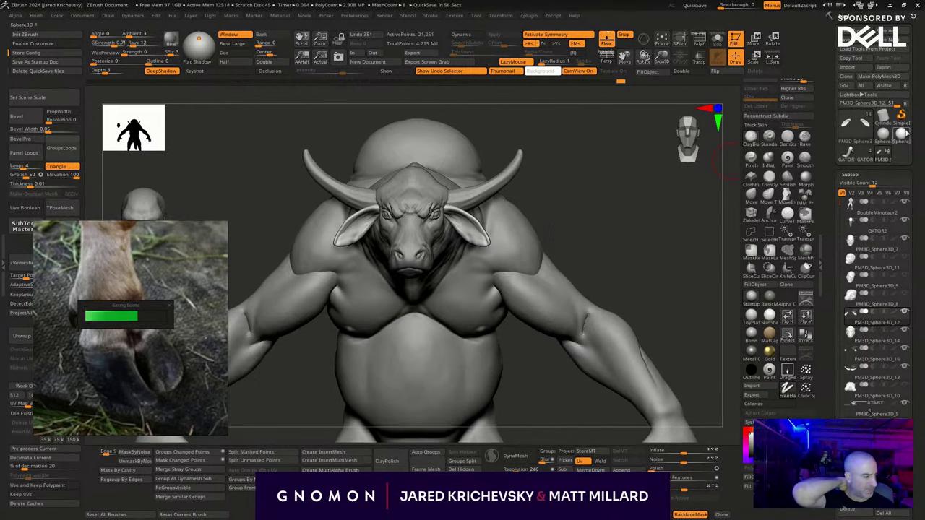
Select the DoubleMinotaur2 body subtool and save the tool over the existing DoubleMinotaur2 file.
click(853, 208)
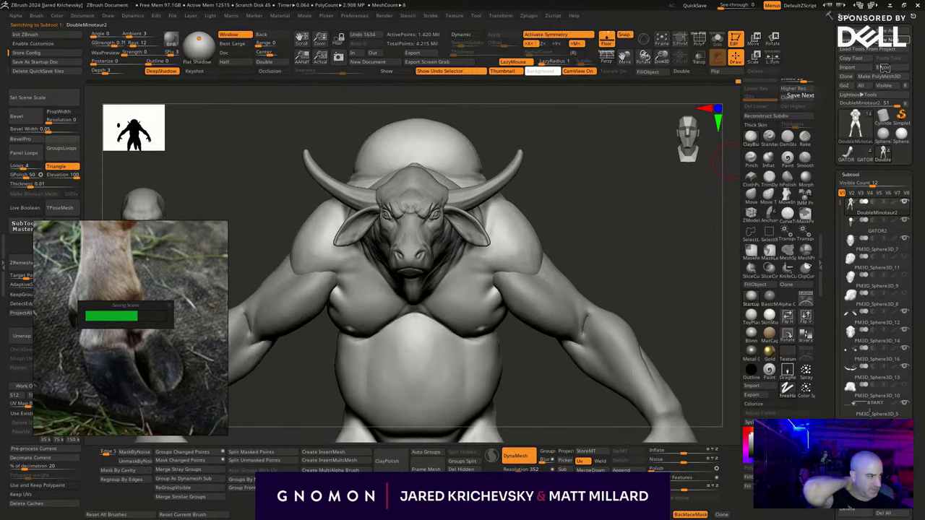
click(801, 95)
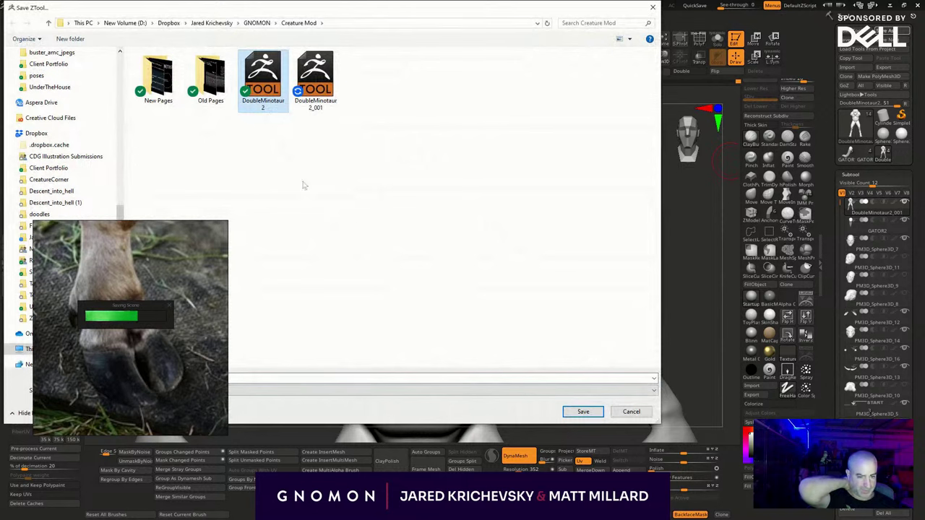
click(584, 411)
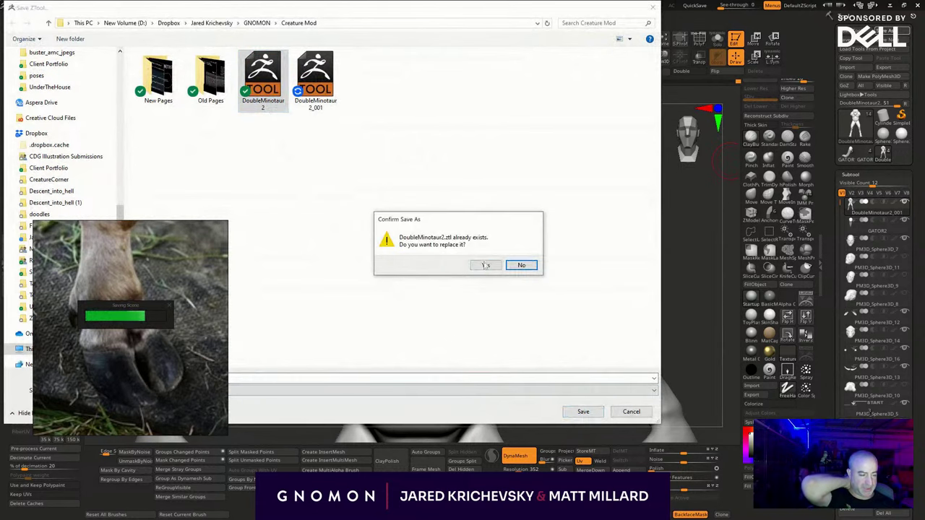
click(486, 265)
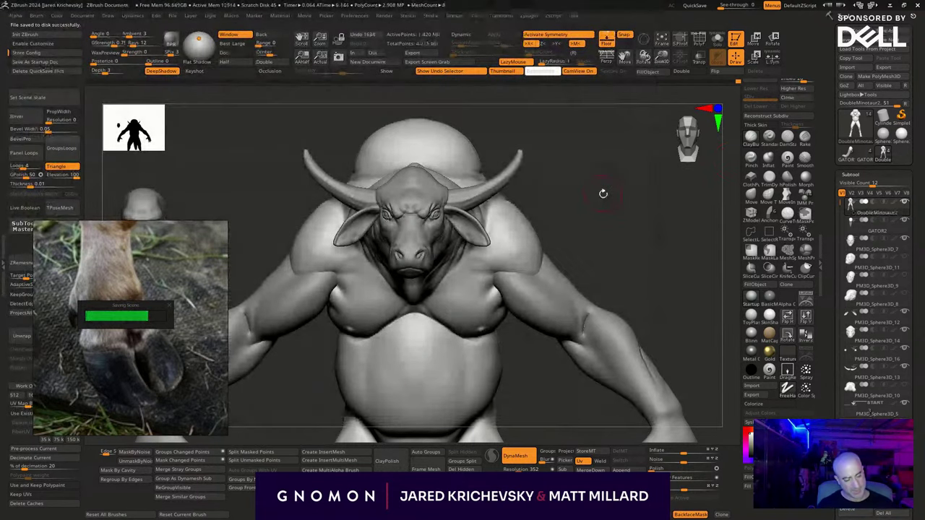
Hide the hoof reference image, select the mustached human head and move it over the bull's face with the gizmo.
drag(603, 193, 611, 212)
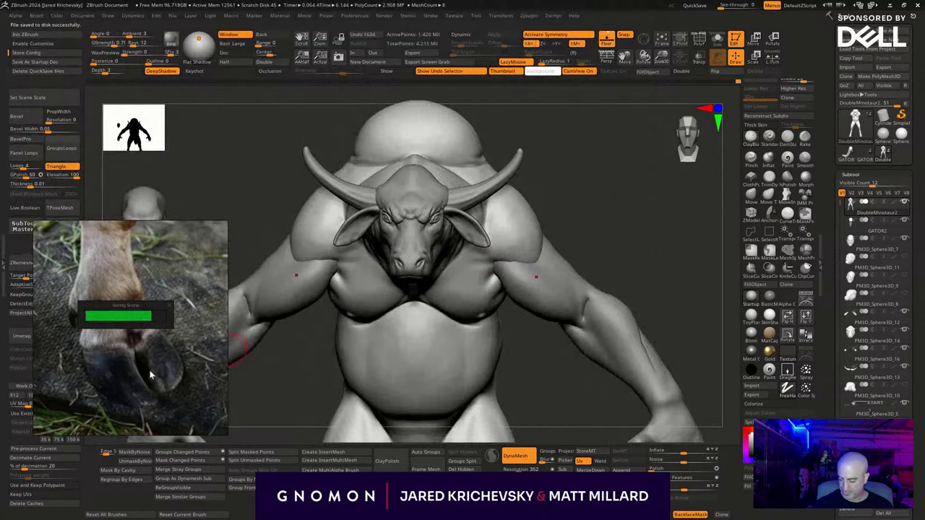
key(alt+Tab)
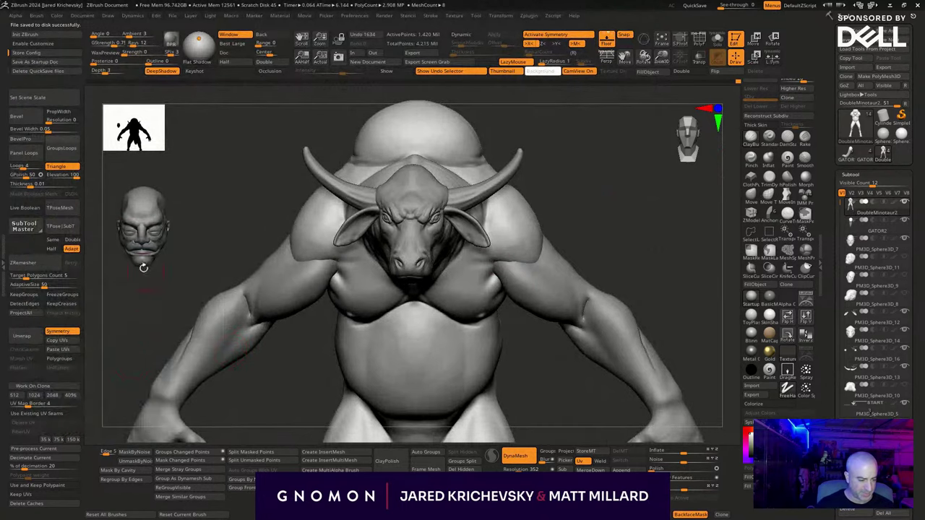
drag(126, 312, 132, 288)
alt+click(148, 230)
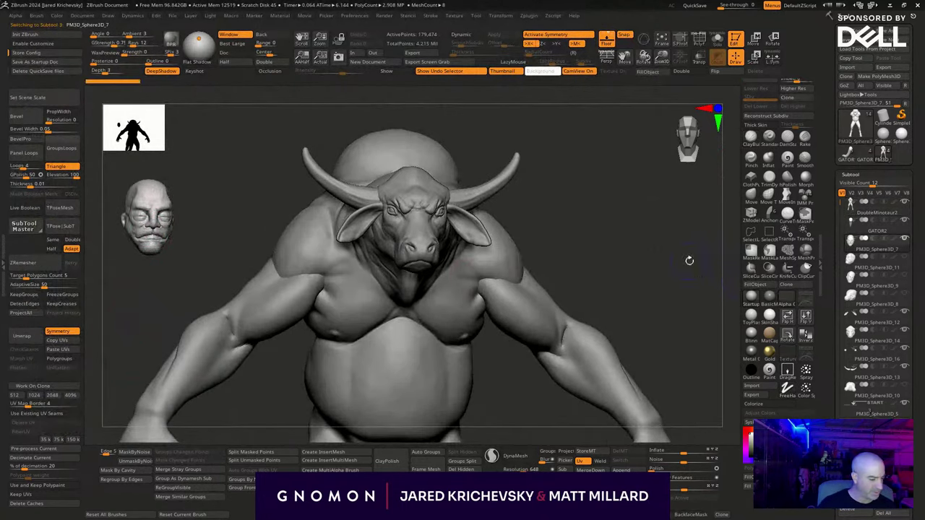
drag(688, 260, 658, 264)
key(w)
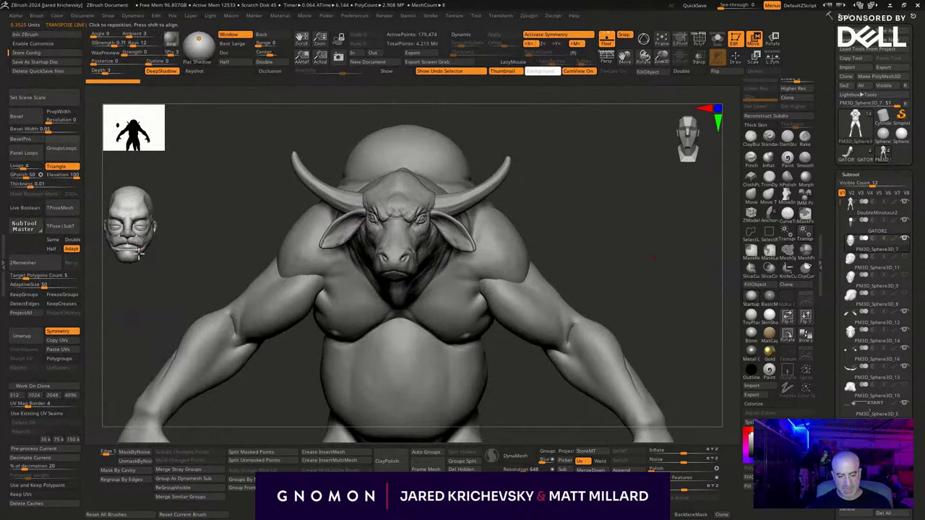
drag(146, 308, 143, 291)
drag(139, 244, 246, 225)
key(y)
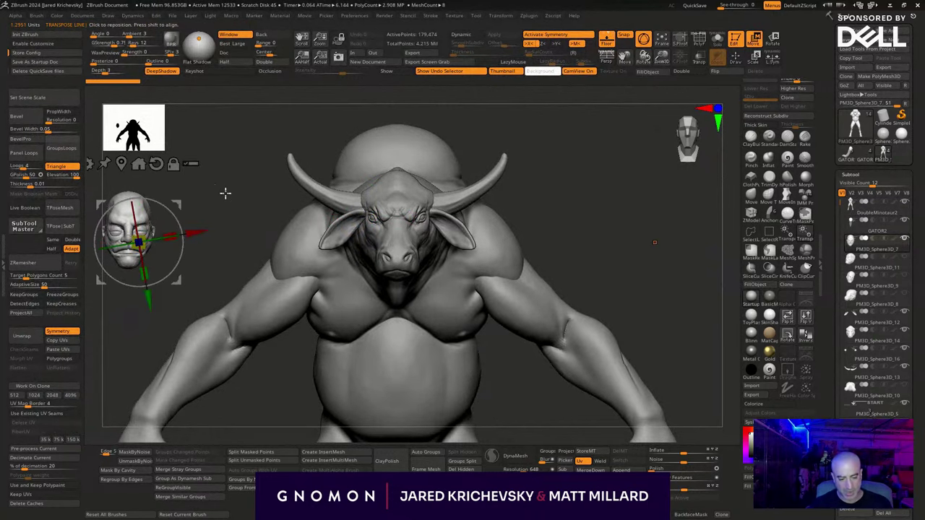
drag(189, 207, 474, 201)
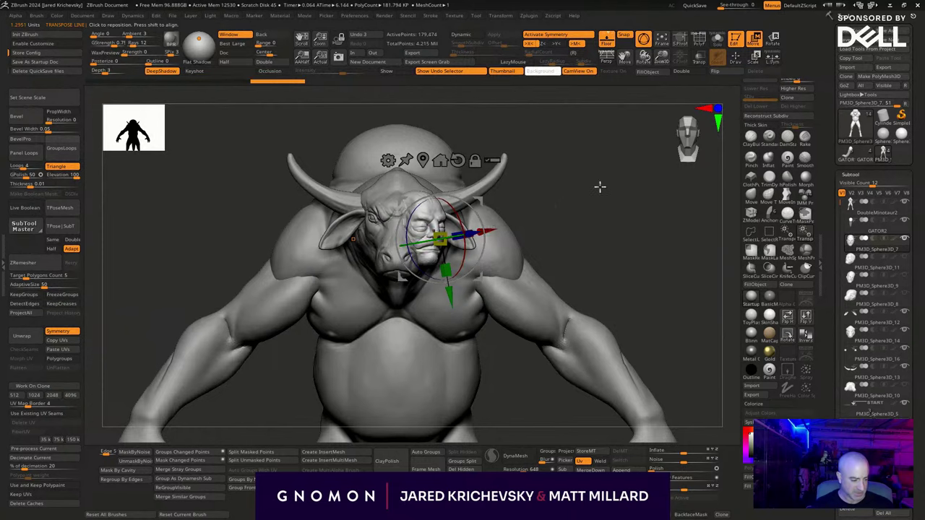
Reposition the human head in depth so it sits against the side of the bull's face.
mouse_move(599, 186)
mouse_down()
mouse_move(650, 195)
mouse_move(614, 207)
mouse_move(487, 182)
mouse_move(469, 191)
mouse_up()
drag(584, 210, 480, 193)
drag(368, 368, 399, 359)
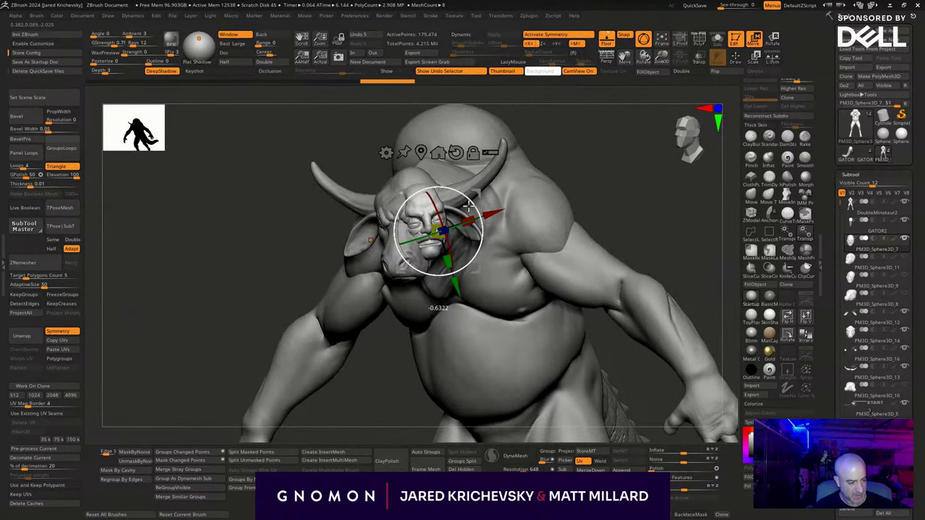
drag(469, 206, 474, 191)
key(q)
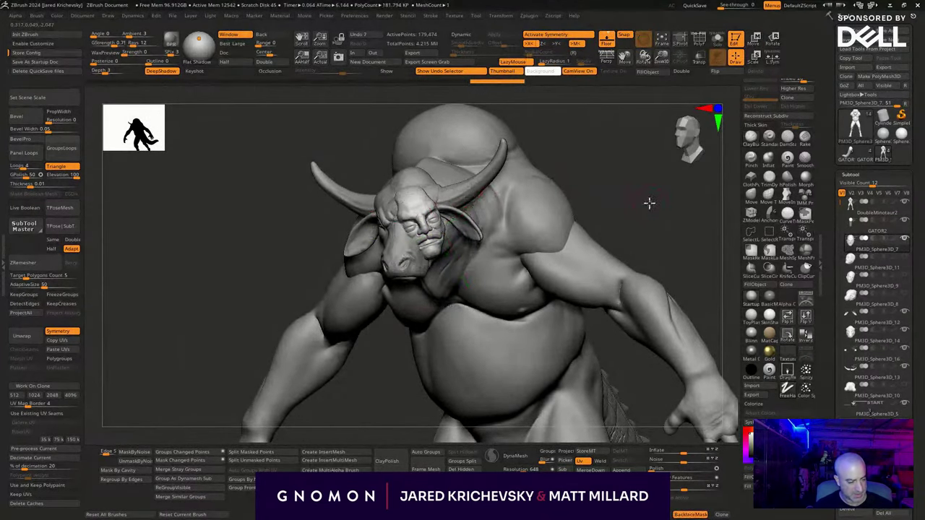
Refine the human head's placement beside the bull's muzzle from a side view of the creature.
mouse_move(648, 202)
mouse_down()
mouse_move(619, 267)
mouse_move(561, 186)
mouse_move(543, 200)
mouse_move(574, 190)
mouse_move(532, 177)
mouse_move(592, 317)
mouse_up()
key(f)
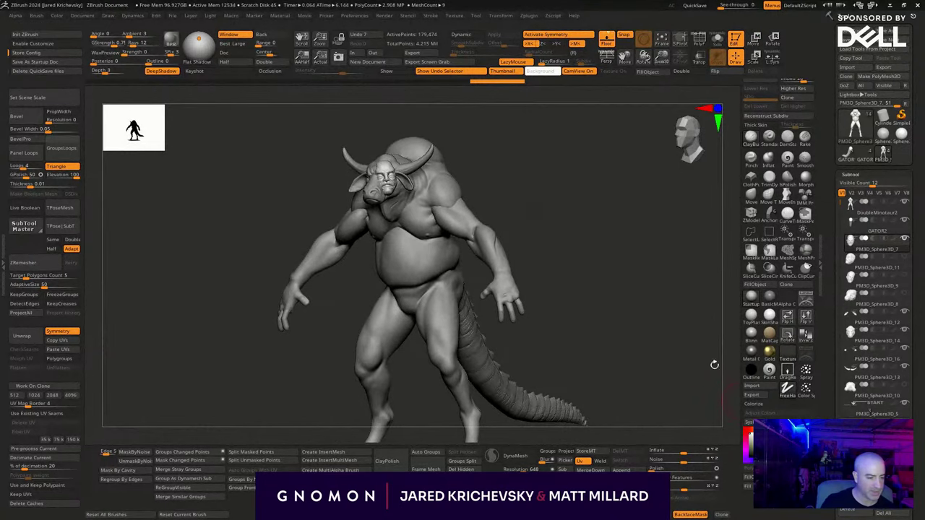
drag(714, 365, 641, 331)
alt+drag(585, 285, 523, 180)
key(w)
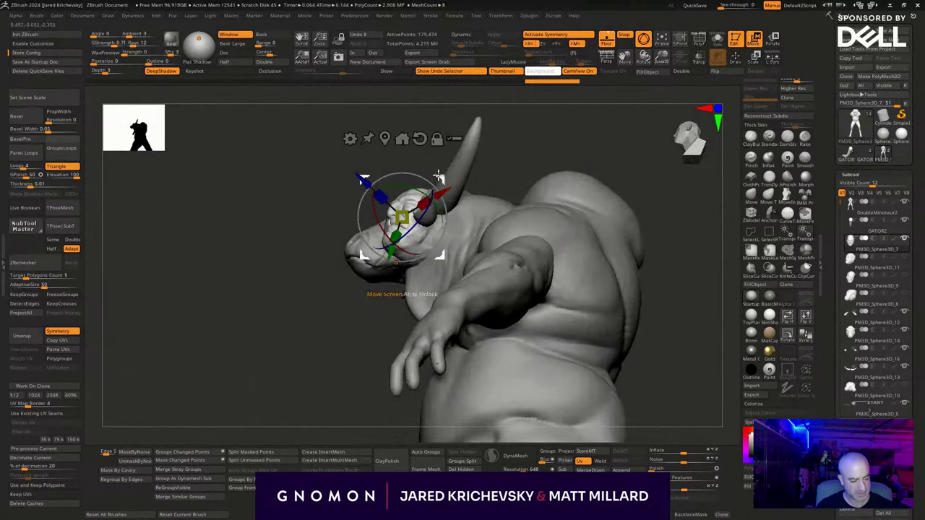
drag(440, 183, 438, 184)
key(q)
drag(311, 390, 419, 409)
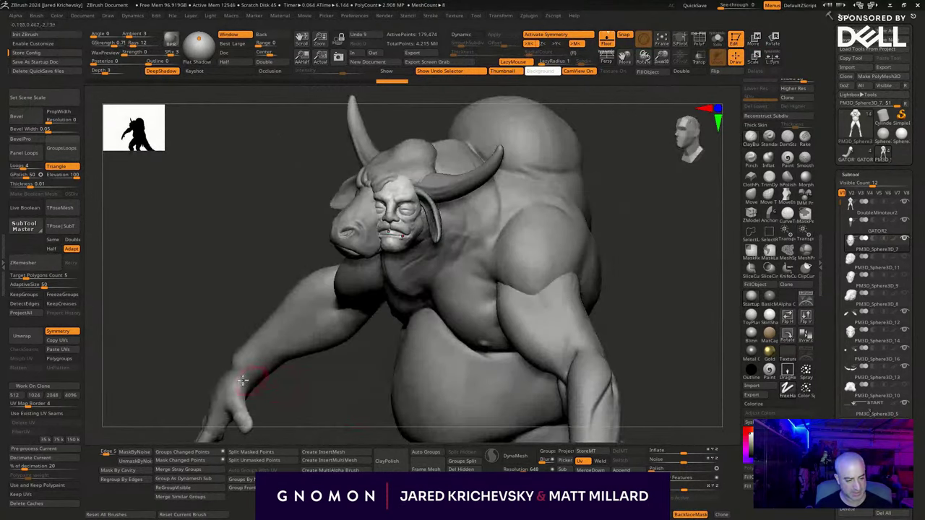
Examine the creature's arms and overall proportions from the front with the arms subtool selected.
mouse_move(278, 406)
mouse_down()
mouse_move(313, 411)
mouse_move(572, 299)
mouse_move(584, 255)
mouse_move(568, 246)
mouse_move(512, 286)
mouse_up()
alt+click(513, 285)
key(w)
mouse_move(502, 203)
mouse_down()
mouse_move(459, 180)
mouse_move(556, 291)
mouse_move(542, 314)
mouse_up()
key(q)
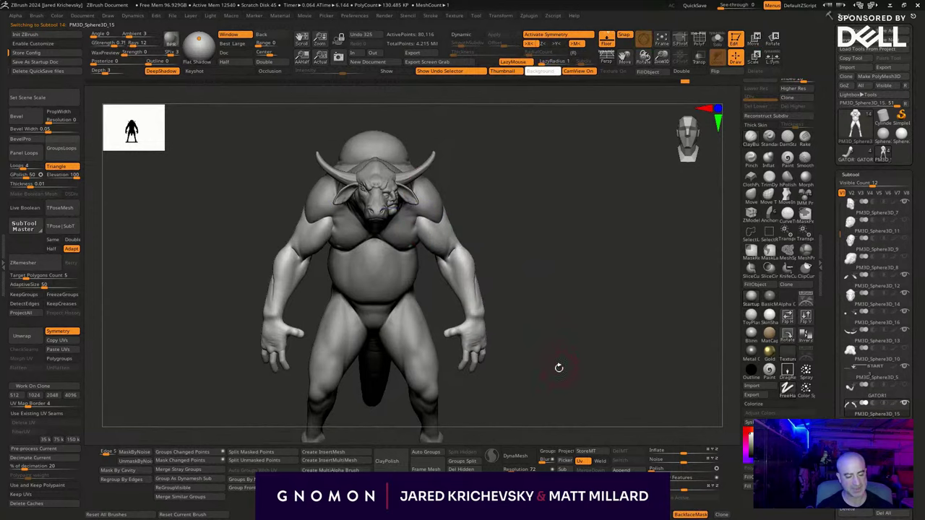
mouse_move(560, 368)
mouse_down()
mouse_move(550, 332)
mouse_move(605, 420)
mouse_up()
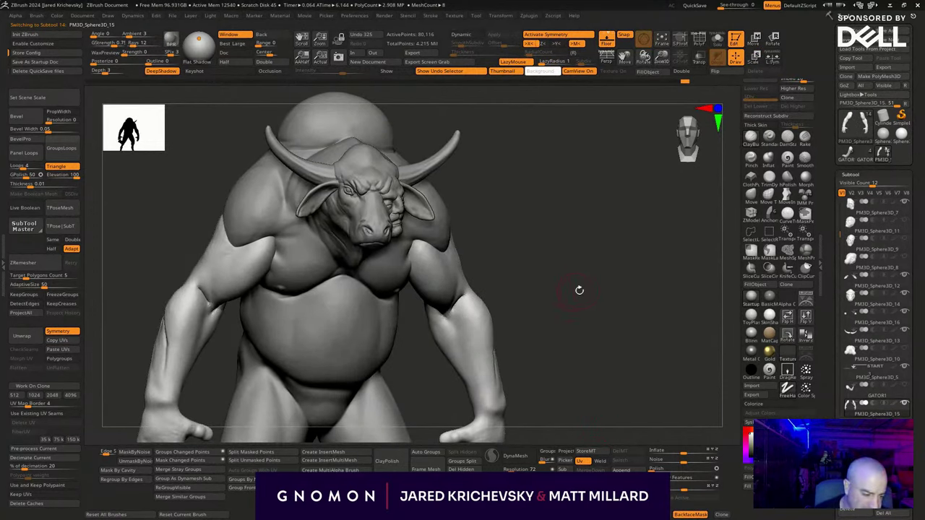
drag(579, 290, 561, 286)
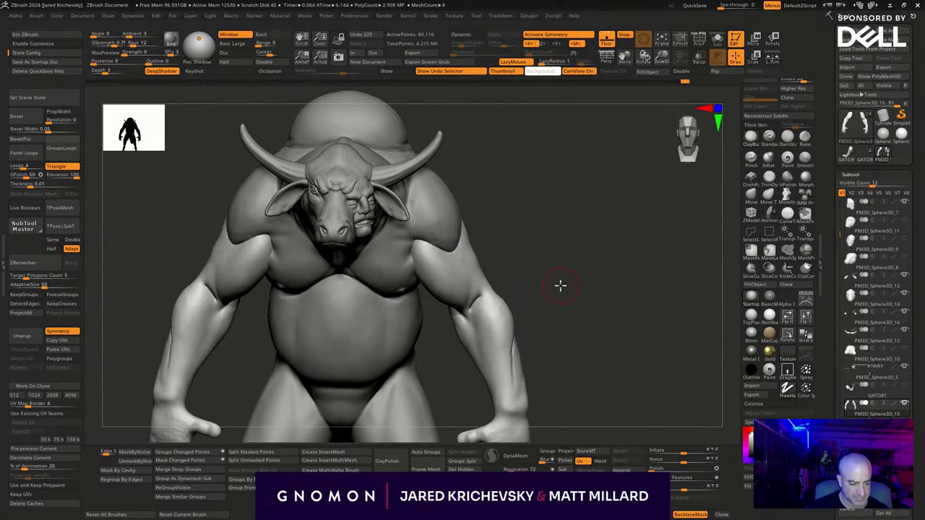
Select the human head and slightly adjust its placement beside the bull's face with the gizmo.
alt+click(376, 211)
key(w)
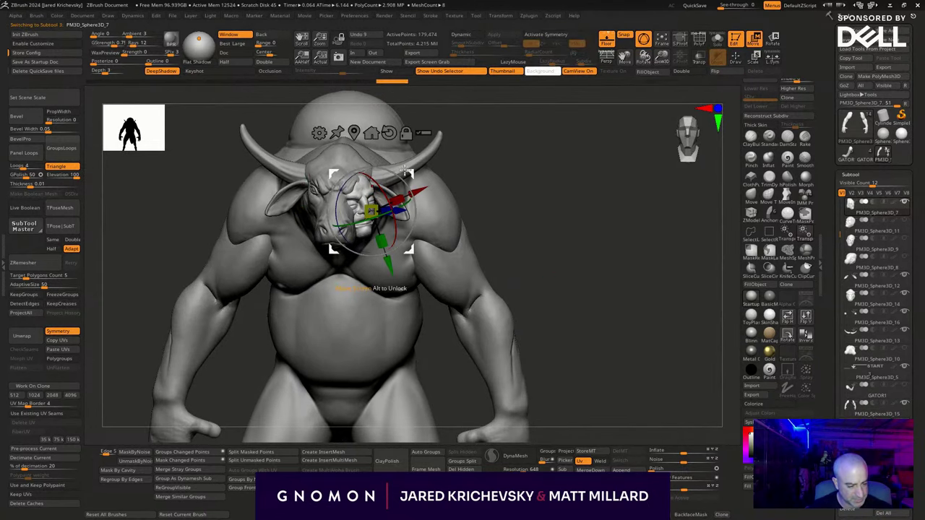
drag(409, 162, 411, 169)
key(q)
Reshape the human head's forehead and inner edge with the Move brush so it blends into the bull's brow.
alt+drag(573, 250, 533, 350)
click(750, 194)
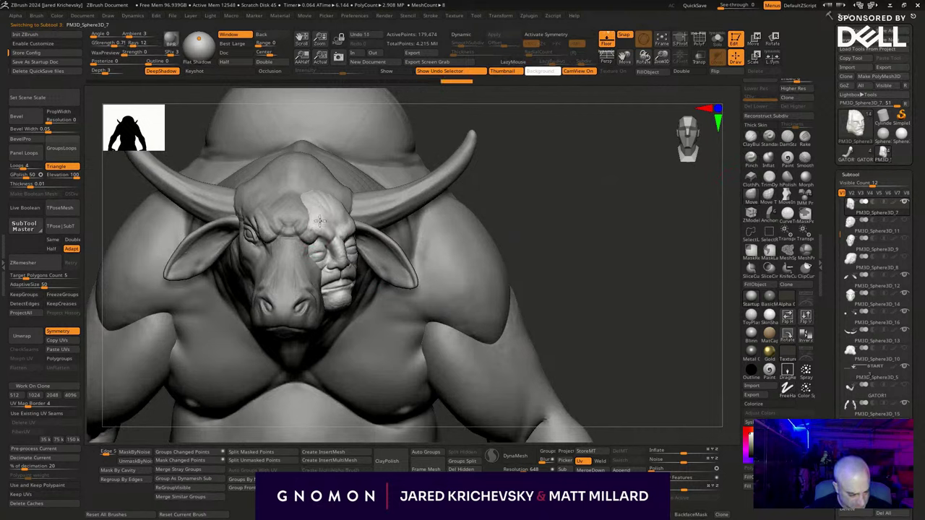
drag(320, 221, 323, 224)
mouse_move(309, 259)
mouse_down()
mouse_move(317, 262)
mouse_move(311, 236)
mouse_move(318, 250)
mouse_move(326, 214)
mouse_move(312, 210)
mouse_move(323, 220)
mouse_up()
key(s)
key(s)
mouse_move(593, 265)
alt+mouse_down()
mouse_move(602, 268)
mouse_move(530, 287)
mouse_move(547, 268)
mouse_move(549, 289)
mouse_move(556, 283)
alt+mouse_up()
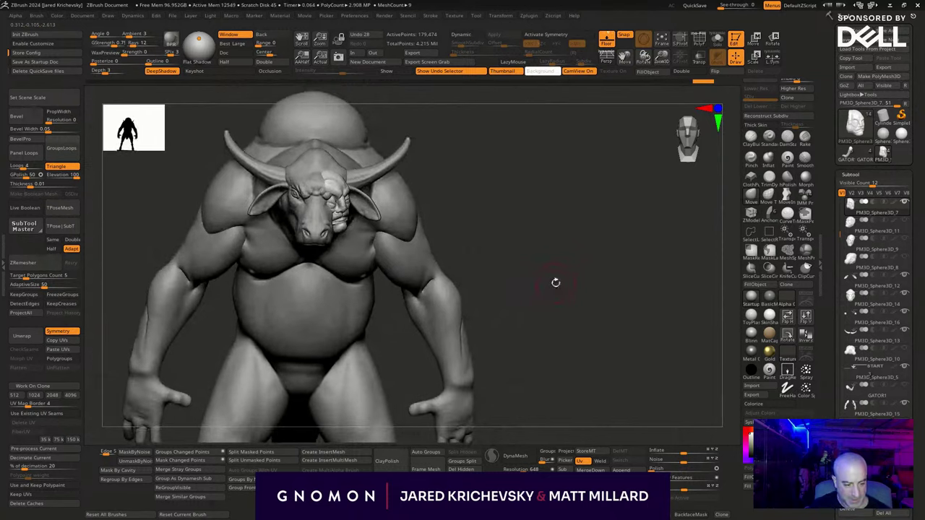
Send the creature to KeyShot with a BPR render and frame its head and torso from the front.
click(210, 71)
click(172, 40)
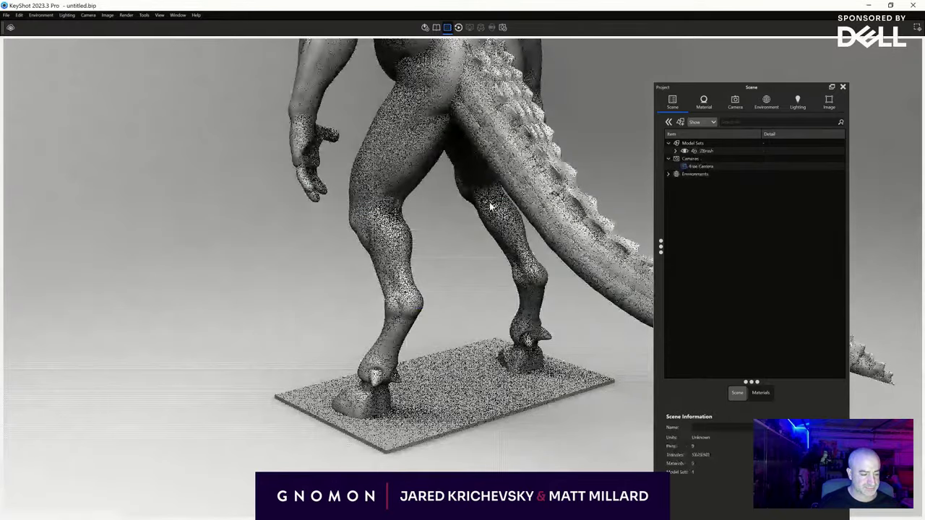
drag(490, 207, 424, 217)
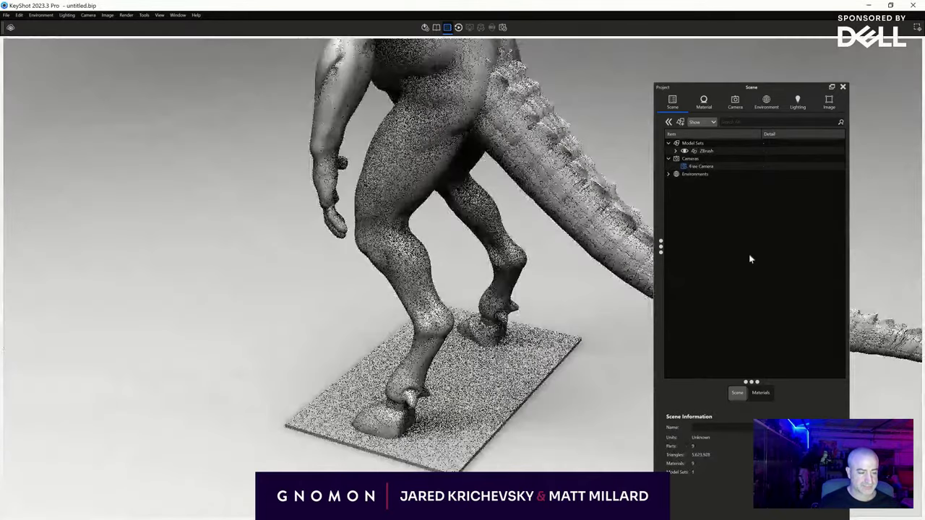
drag(455, 340, 509, 384)
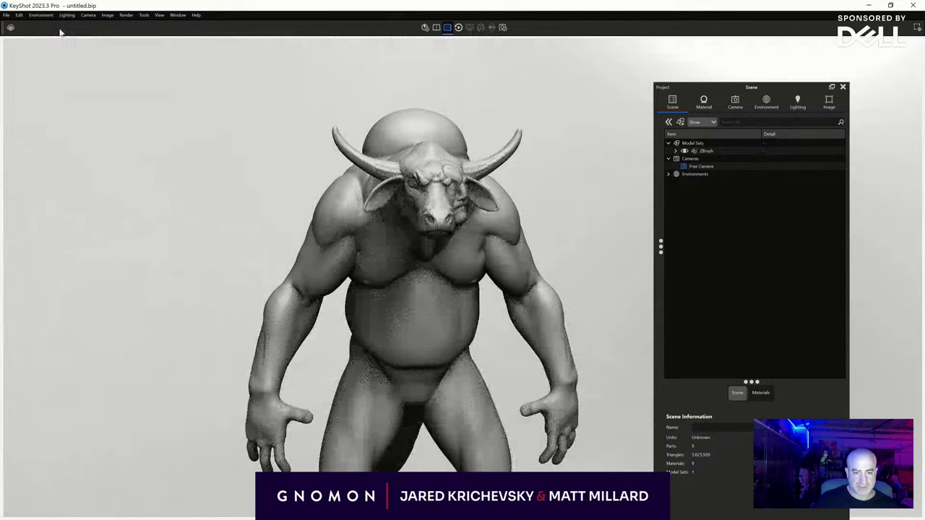
Rearrange the KeyShot window layout to show the render toolbar, and open the material library.
click(176, 16)
click(187, 182)
drag(124, 180, 179, 198)
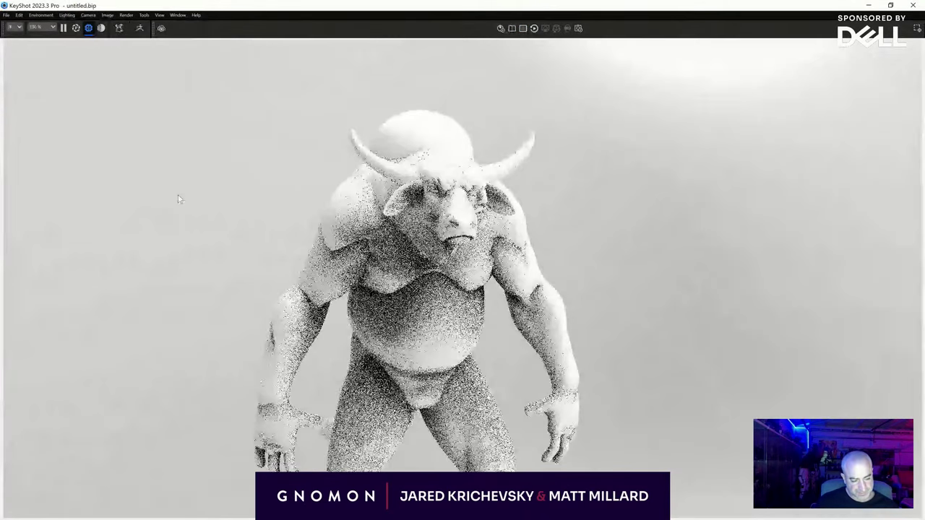
key(m)
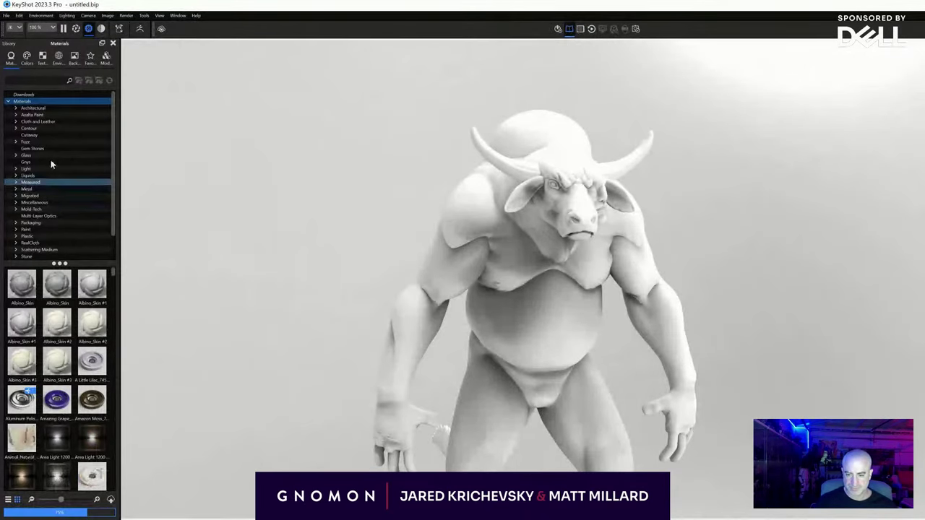
Find the ZBrush Clay Brown material in the library's Downloads folder and apply it to the creature's body.
scroll(62, 202, down, 2)
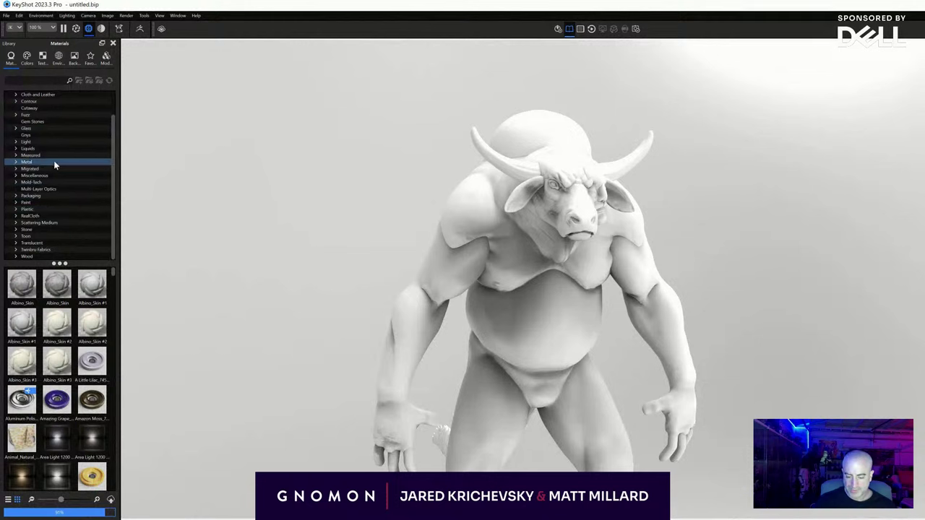
scroll(81, 205, up, 2)
scroll(42, 436, down, 10)
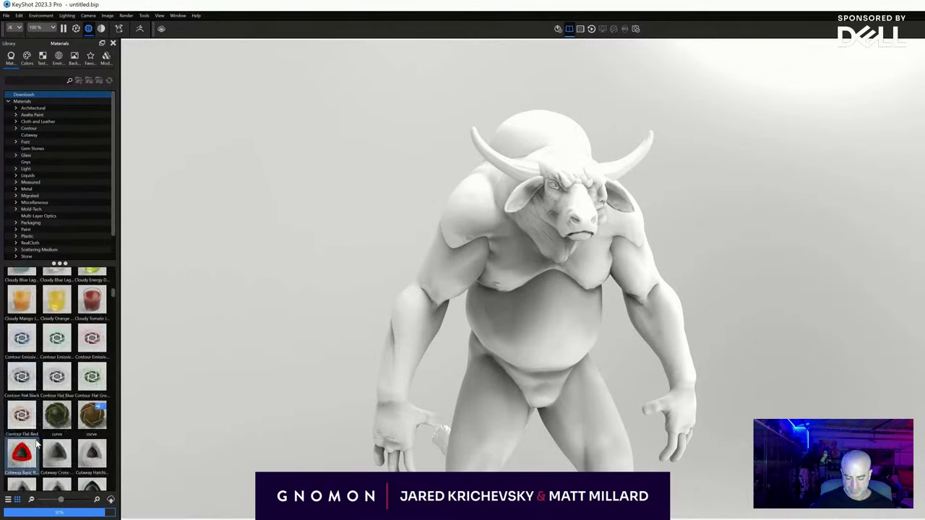
scroll(42, 443, down, 4)
drag(113, 328, 111, 495)
scroll(86, 390, up, 5)
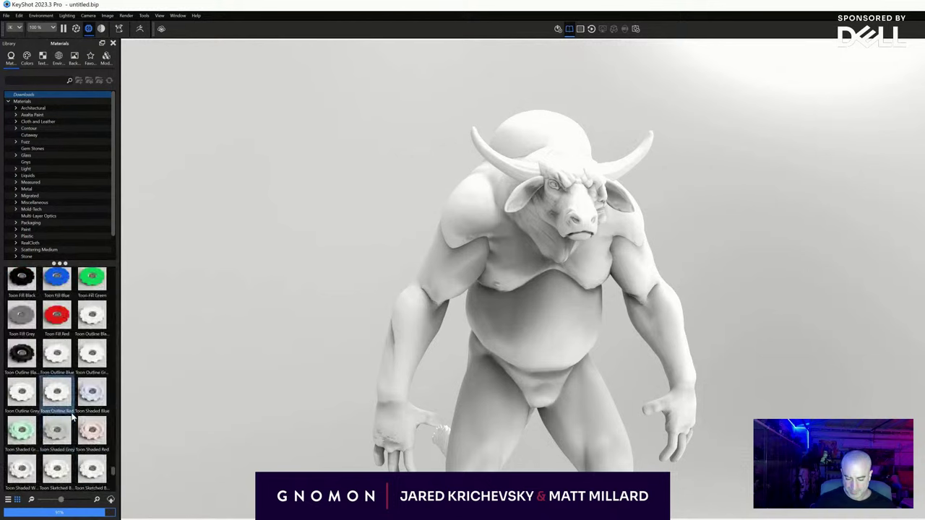
scroll(86, 391, up, 10)
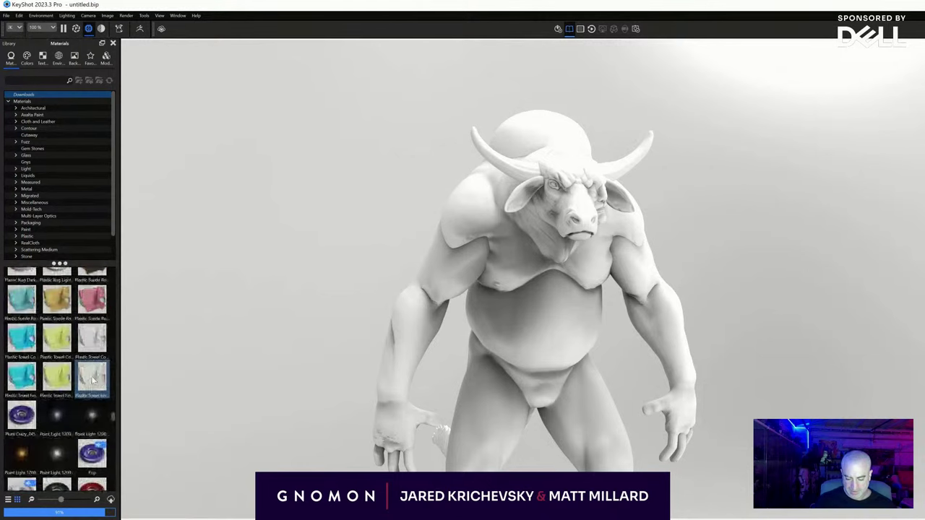
scroll(92, 378, up, 8)
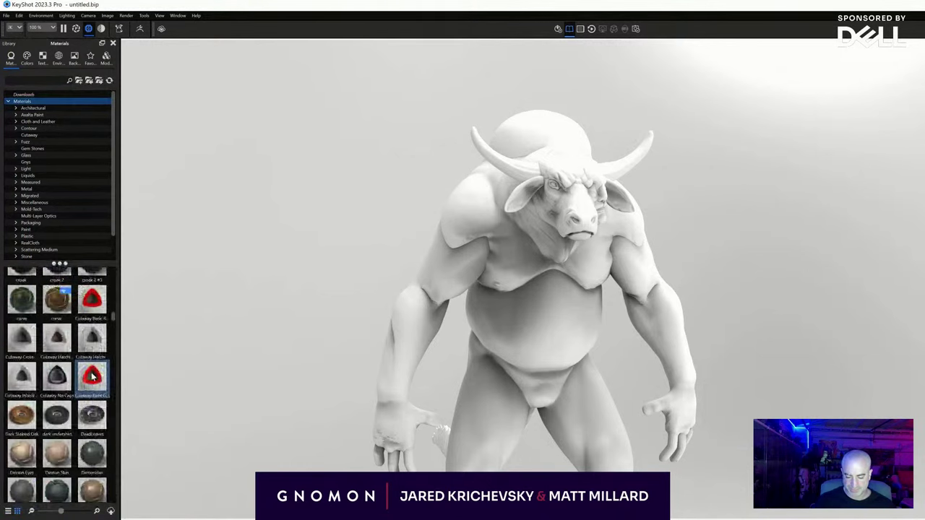
scroll(92, 376, down, 5)
scroll(91, 377, up, 5)
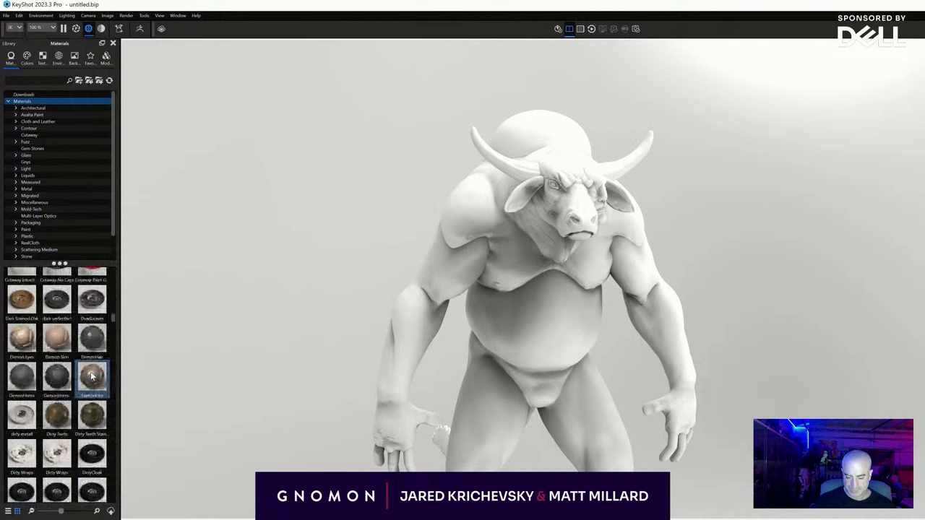
scroll(91, 376, up, 5)
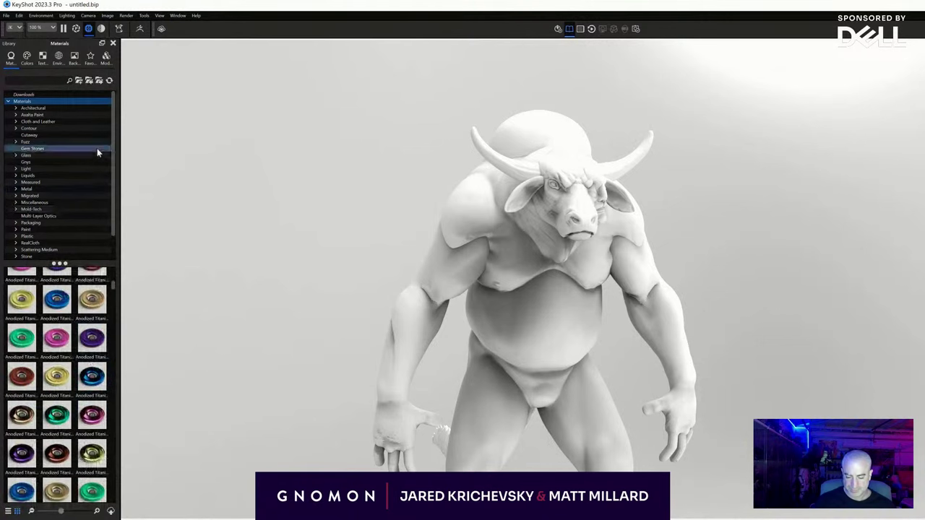
click(56, 94)
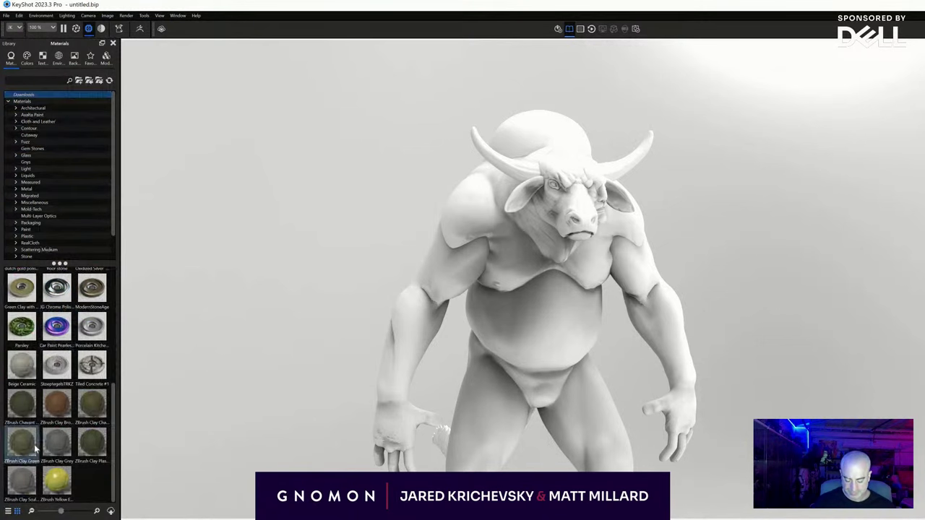
drag(54, 410, 508, 304)
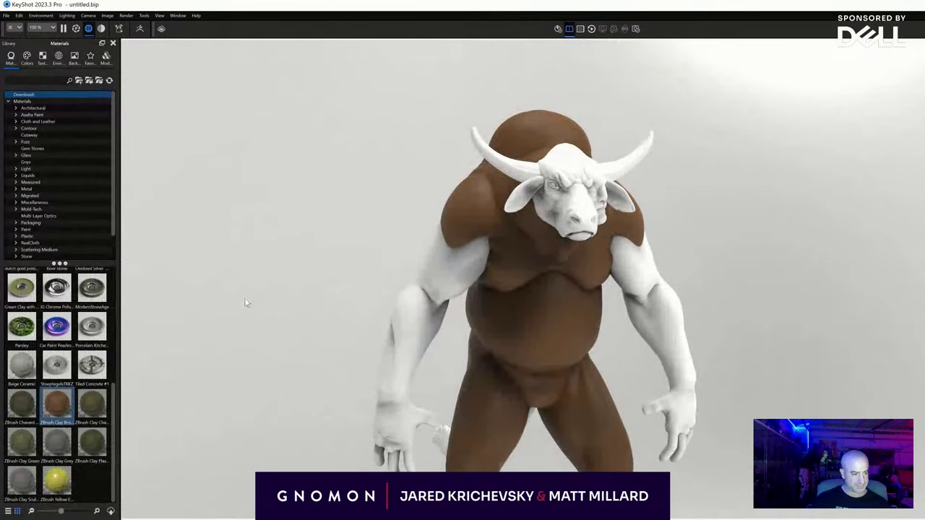
Reopen the Project panel, bring it within the visible screen area and list the materials used in the scene.
key(space)
drag(246, 301, 279, 278)
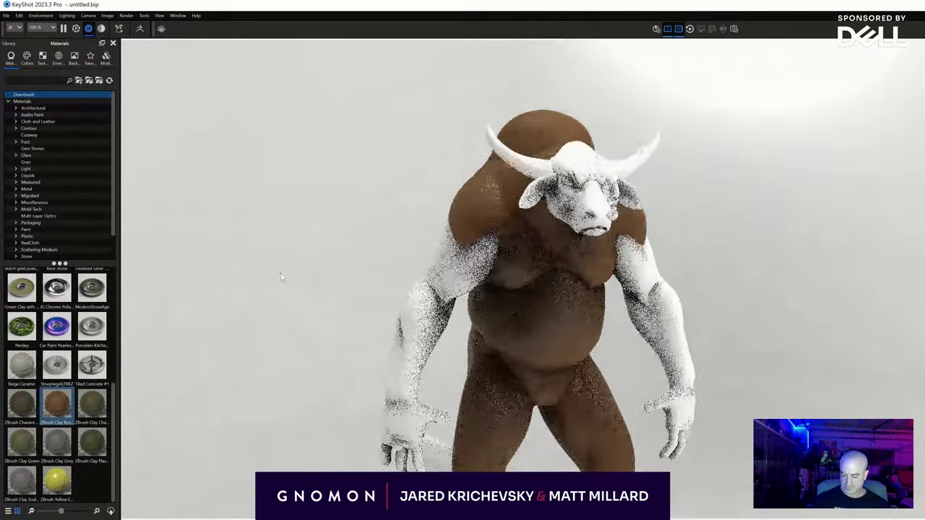
key(m)
key(m)
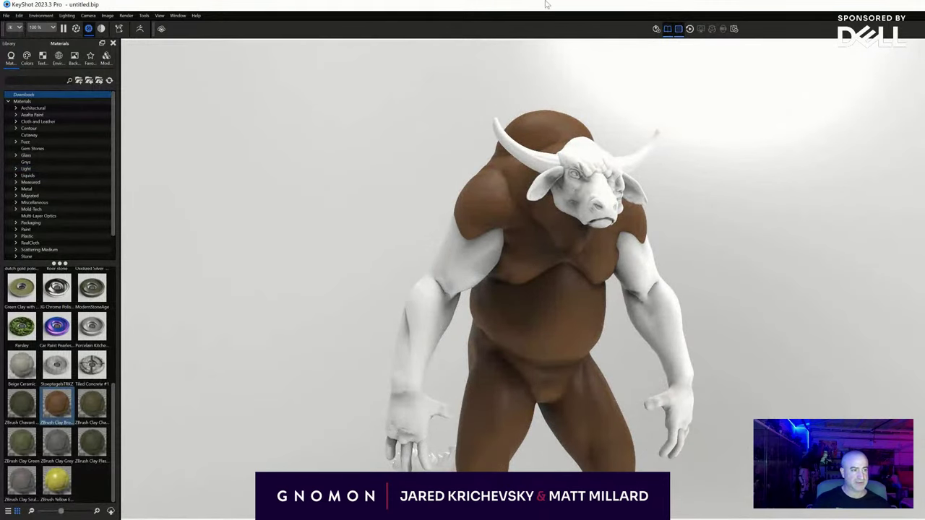
drag(547, 3, 362, 58)
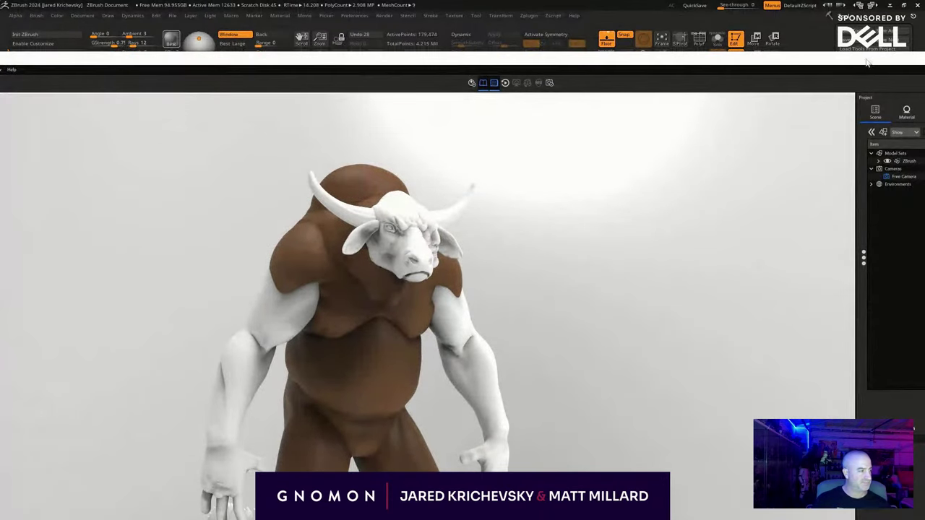
key(alt+Tab)
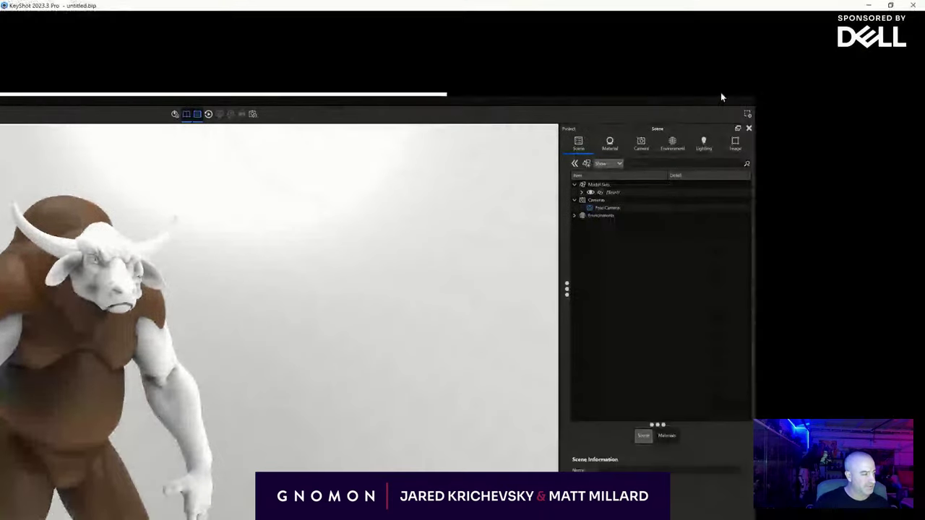
click(837, 350)
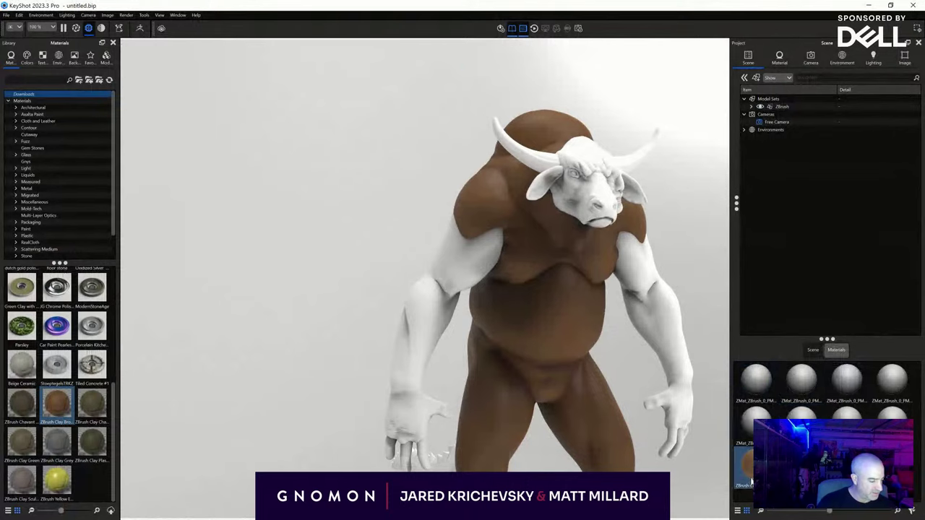
Apply the brown clay material to the arms and then to the entire ZBrush model set.
drag(893, 414, 672, 396)
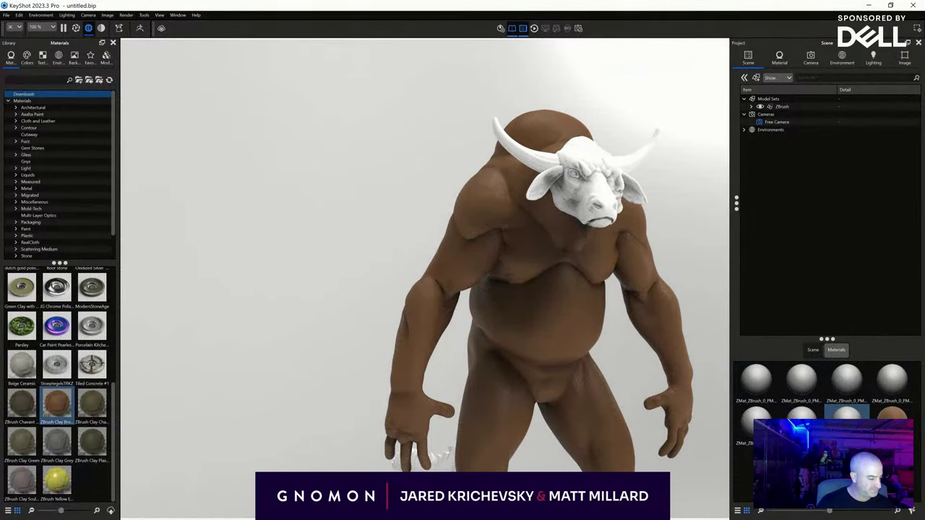
key(ctrl+a)
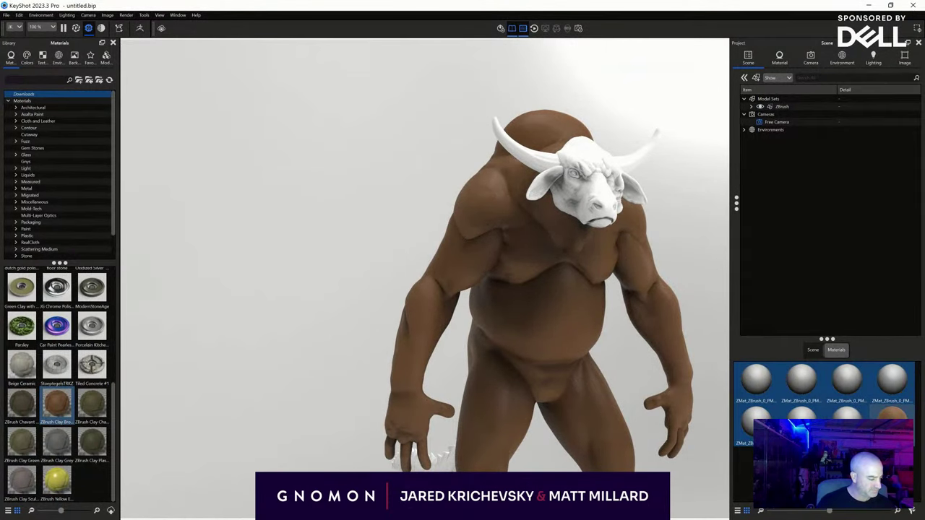
click(891, 413)
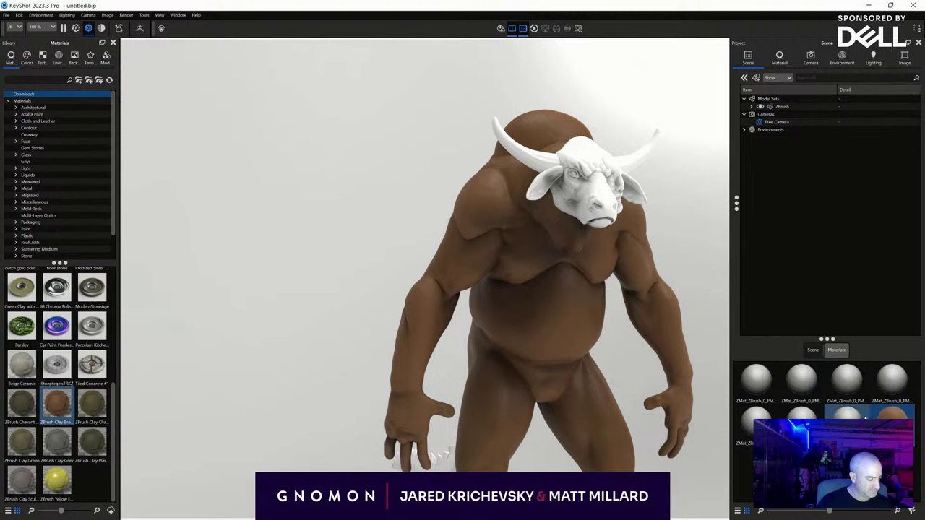
drag(891, 414, 784, 108)
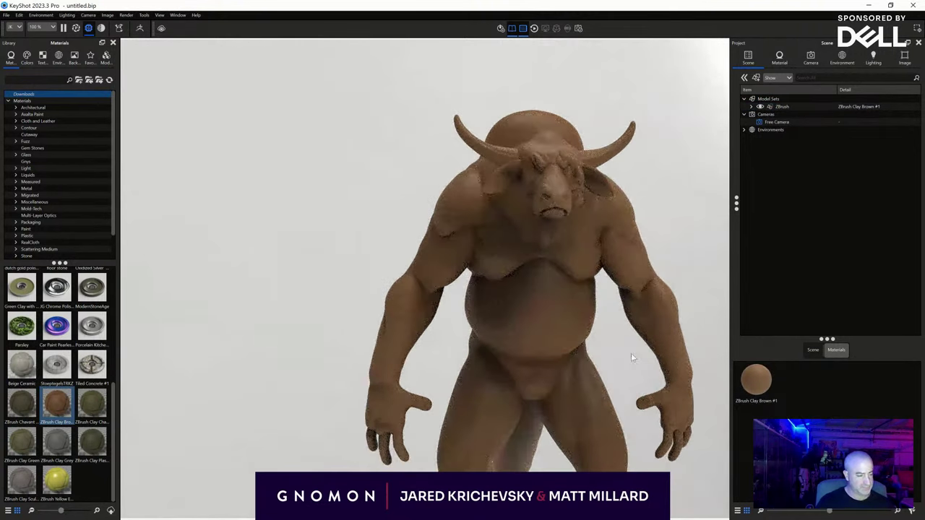
Close the material library and fit the maximized KeyShot window back onto the screen with the creature in view.
drag(631, 352, 217, 142)
click(114, 43)
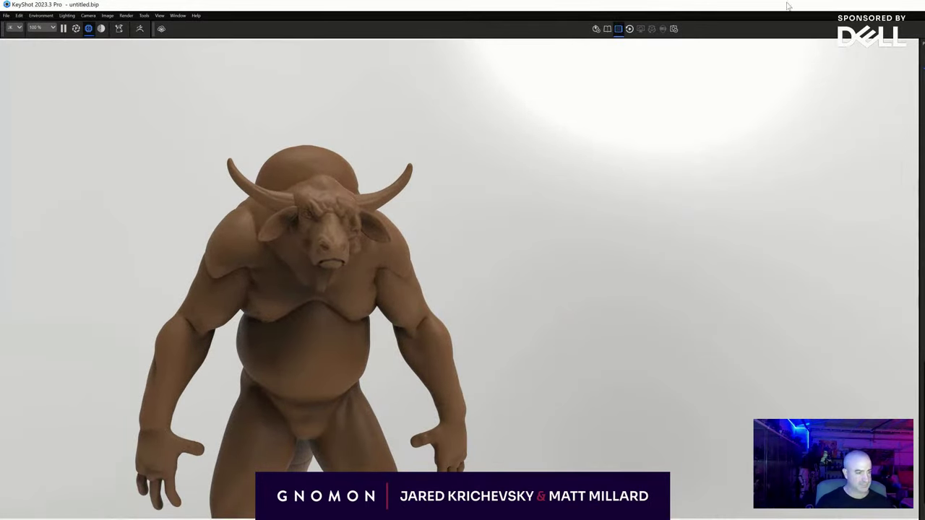
click(619, 29)
drag(615, 7, 380, 33)
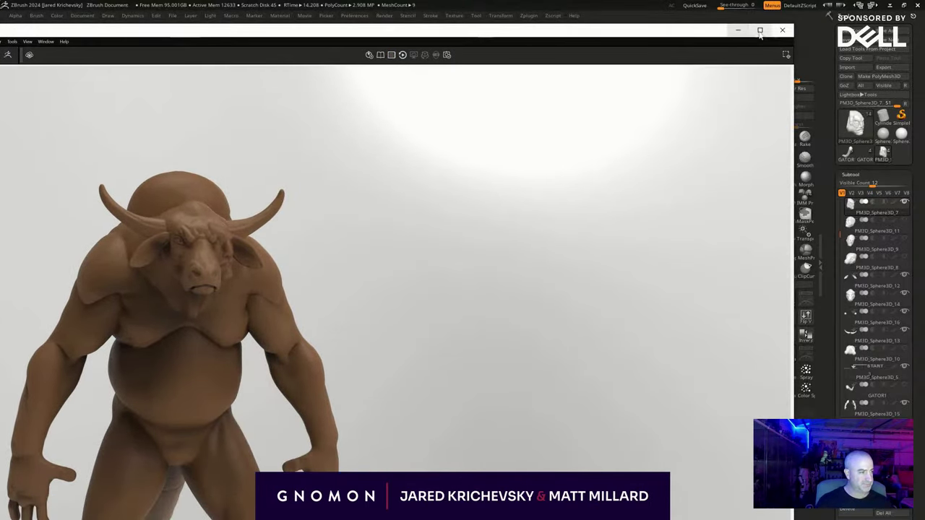
click(761, 31)
drag(458, 196, 578, 149)
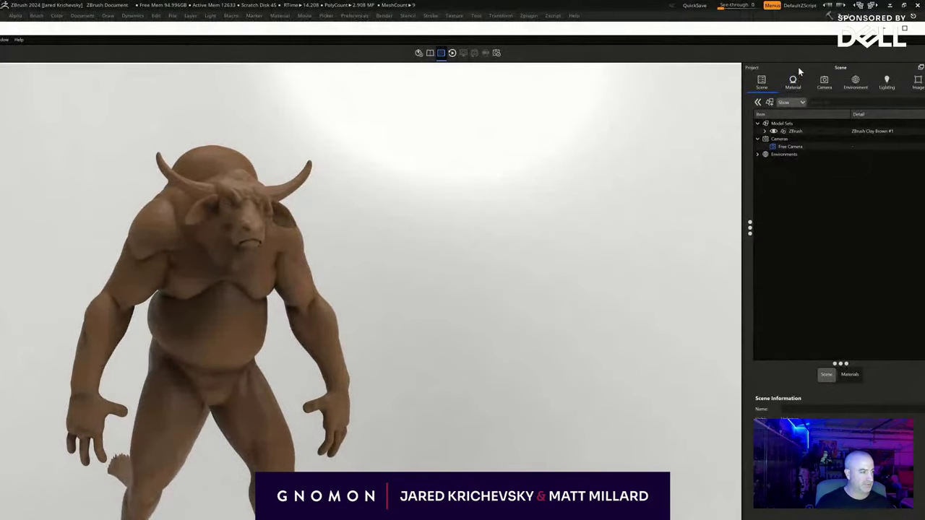
Undock the Project panel, place it beside the creature in the maximized window and show its Environment settings.
drag(798, 69, 412, 123)
drag(788, 31, 633, 32)
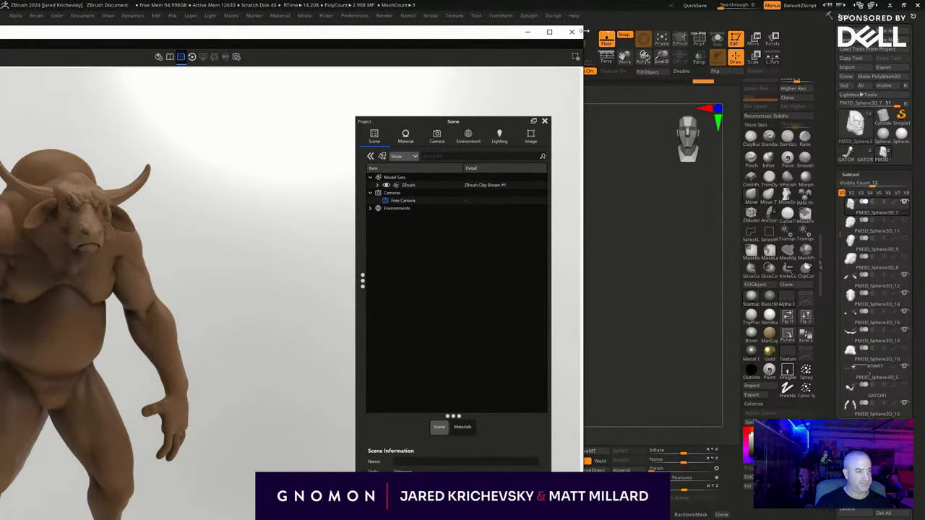
click(548, 34)
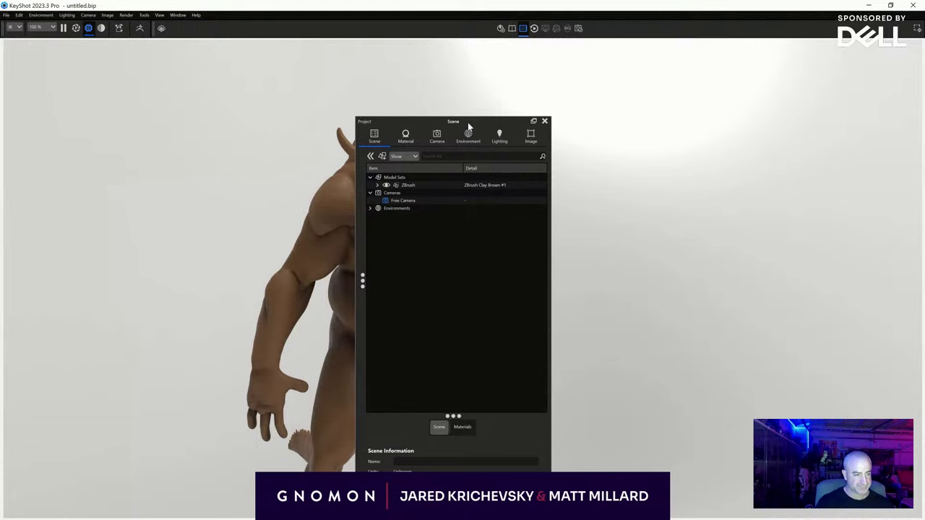
drag(467, 123, 740, 79)
click(739, 94)
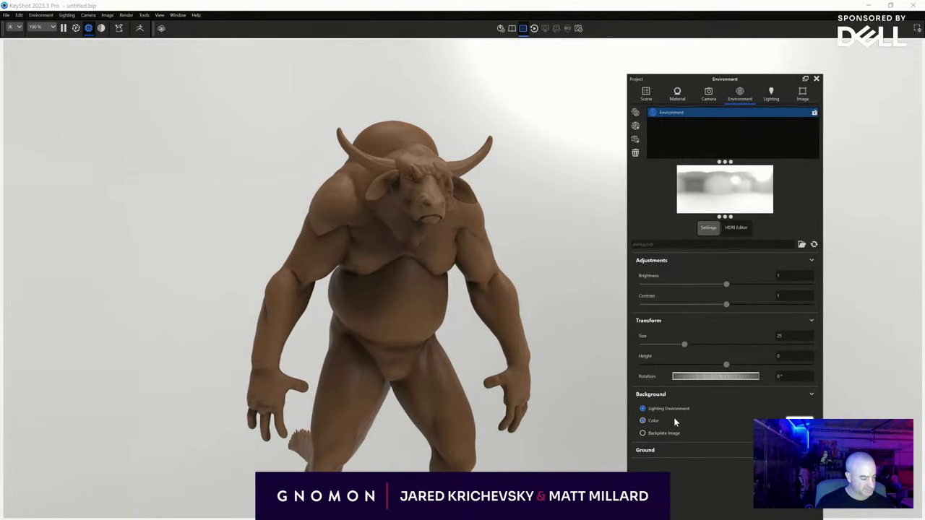
Switch the environment background from the lighting environment to a solid color and set that color to black.
click(654, 421)
click(799, 418)
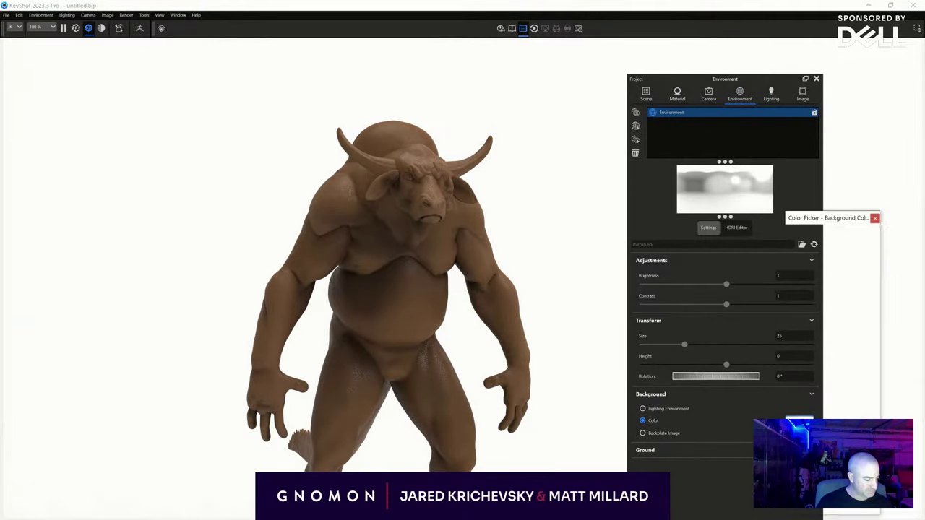
drag(828, 293, 758, 308)
click(868, 510)
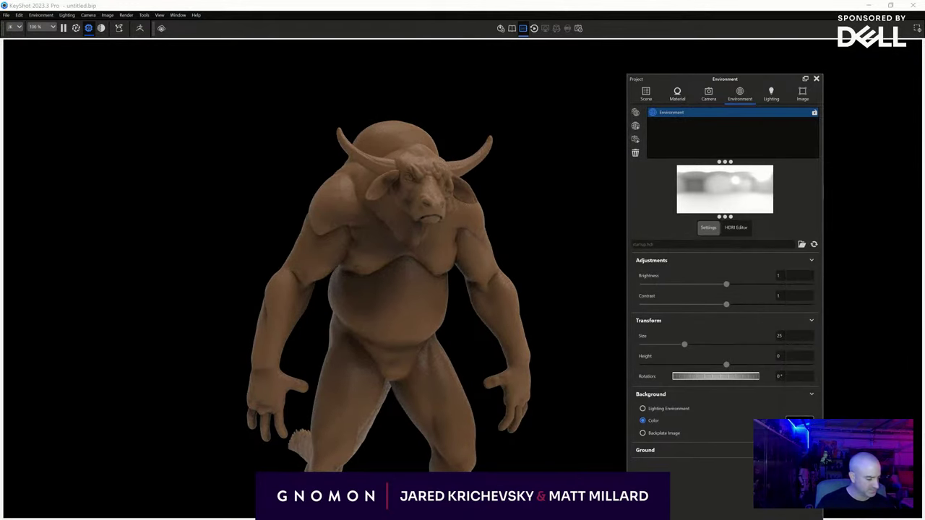
click(552, 201)
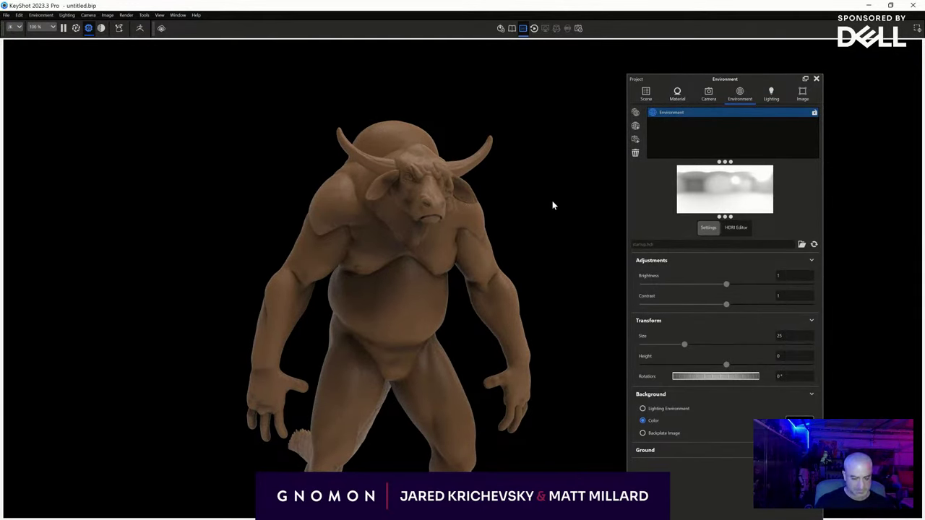
Add the outdoor Barce_Rooftop_C_3k environment from the library to the scene as a second environment lighting the creature.
key(m)
click(43, 57)
click(58, 58)
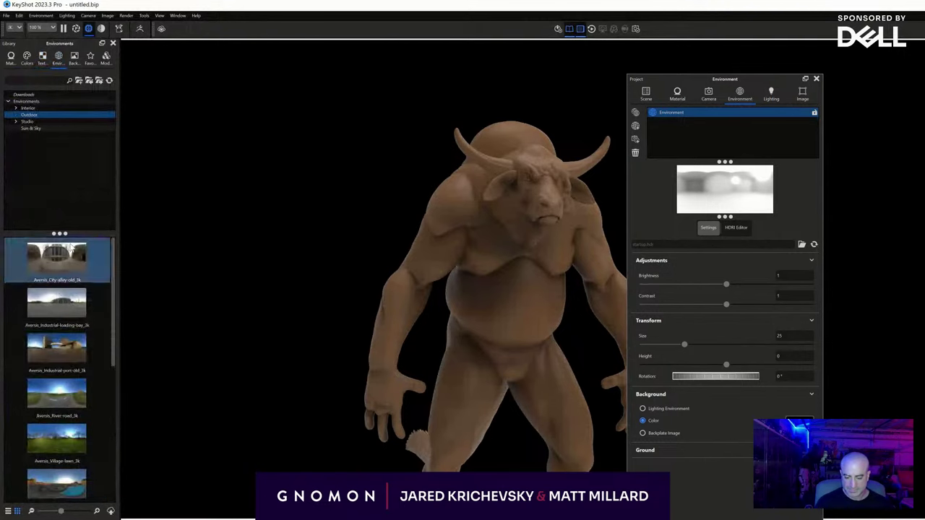
scroll(59, 346, up, 3)
drag(61, 351, 699, 125)
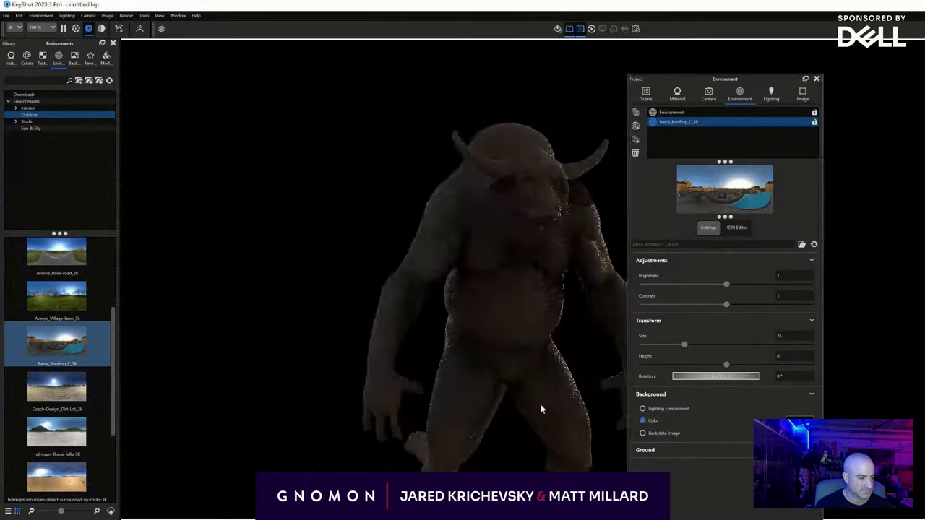
drag(541, 409, 393, 414)
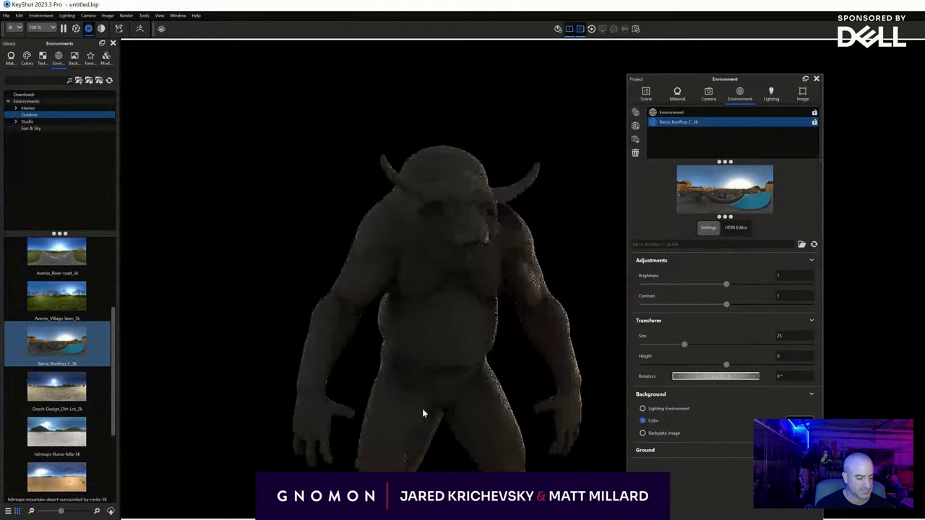
scroll(452, 395, up, 5)
middle_drag(394, 415, 465, 448)
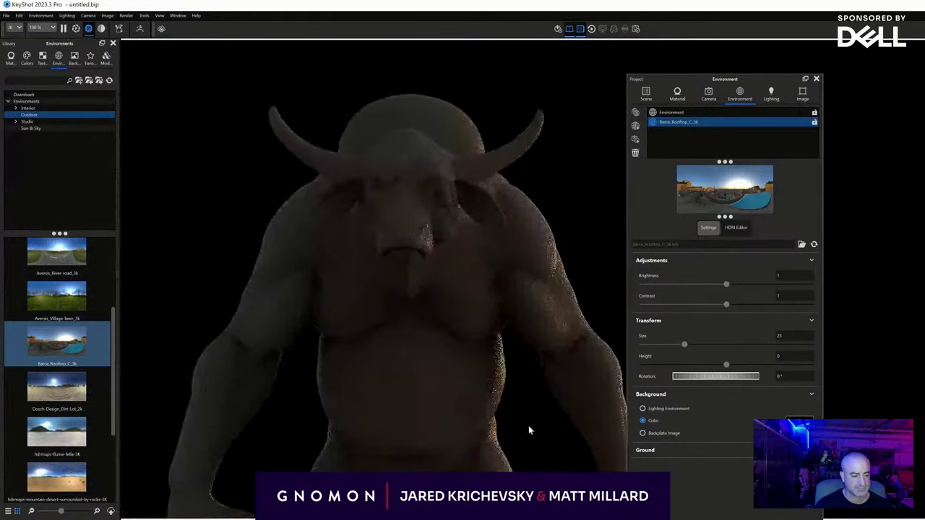